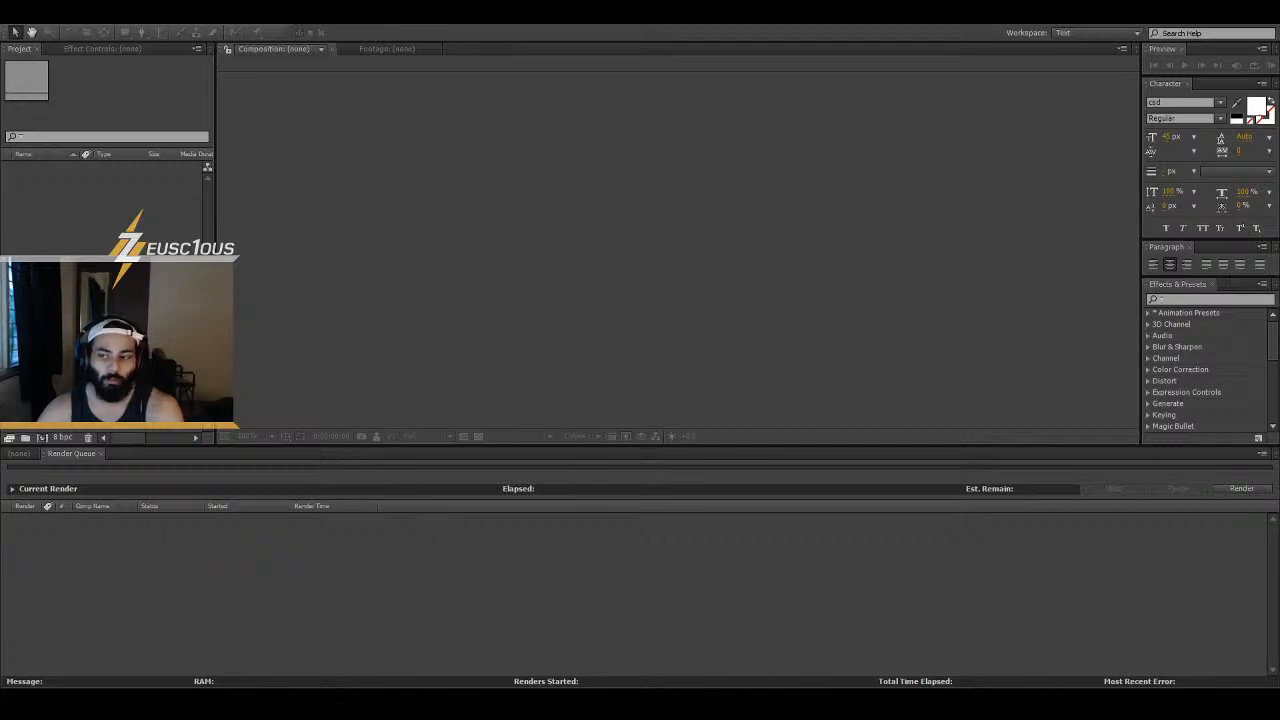
- Create a Rough Cut composition containing Rough Cut.mp4 and set its preview magnification to fit the whole frame
key("ctrl+n")
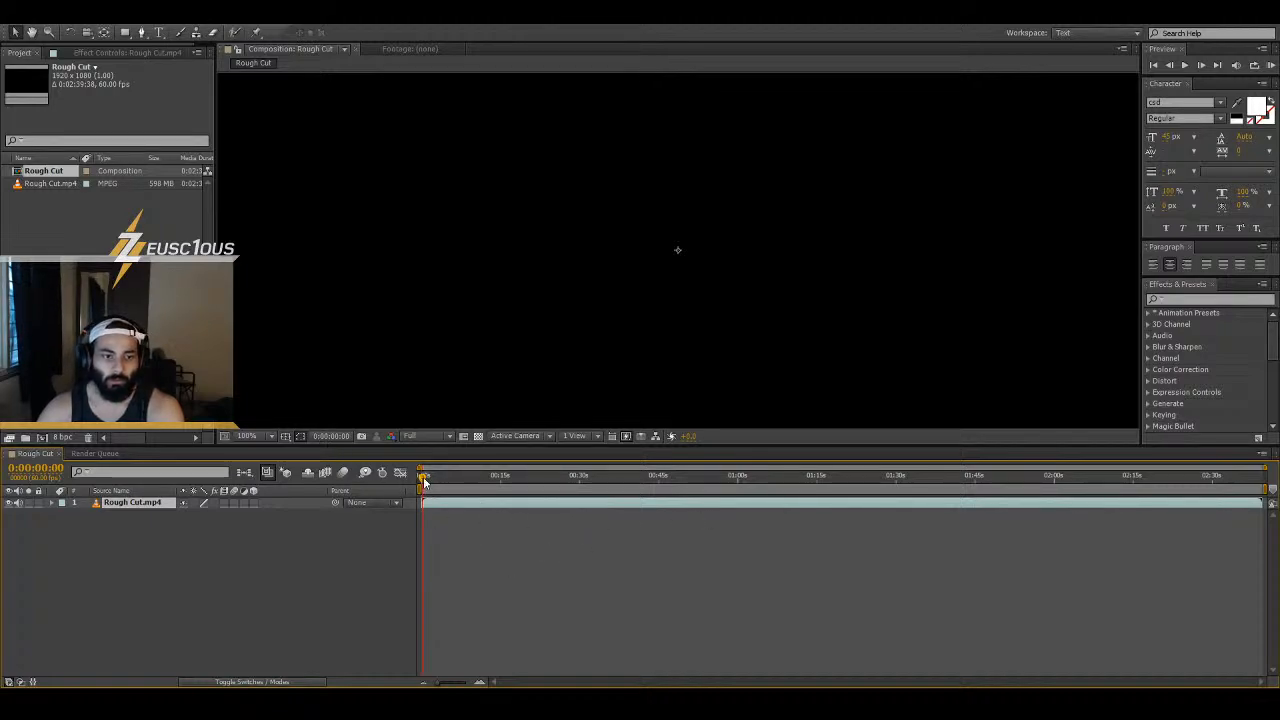
left_click_drag(424, 482, 667, 478)
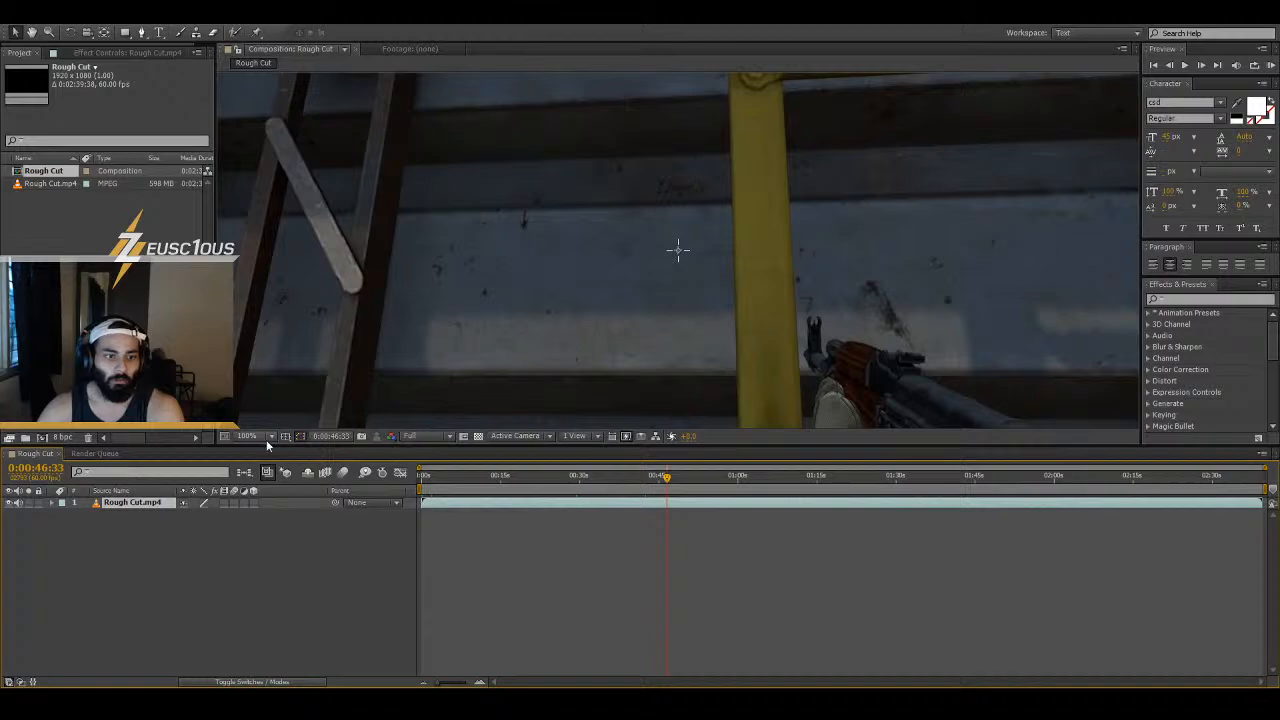
left_click(268, 437)
left_click(274, 462)
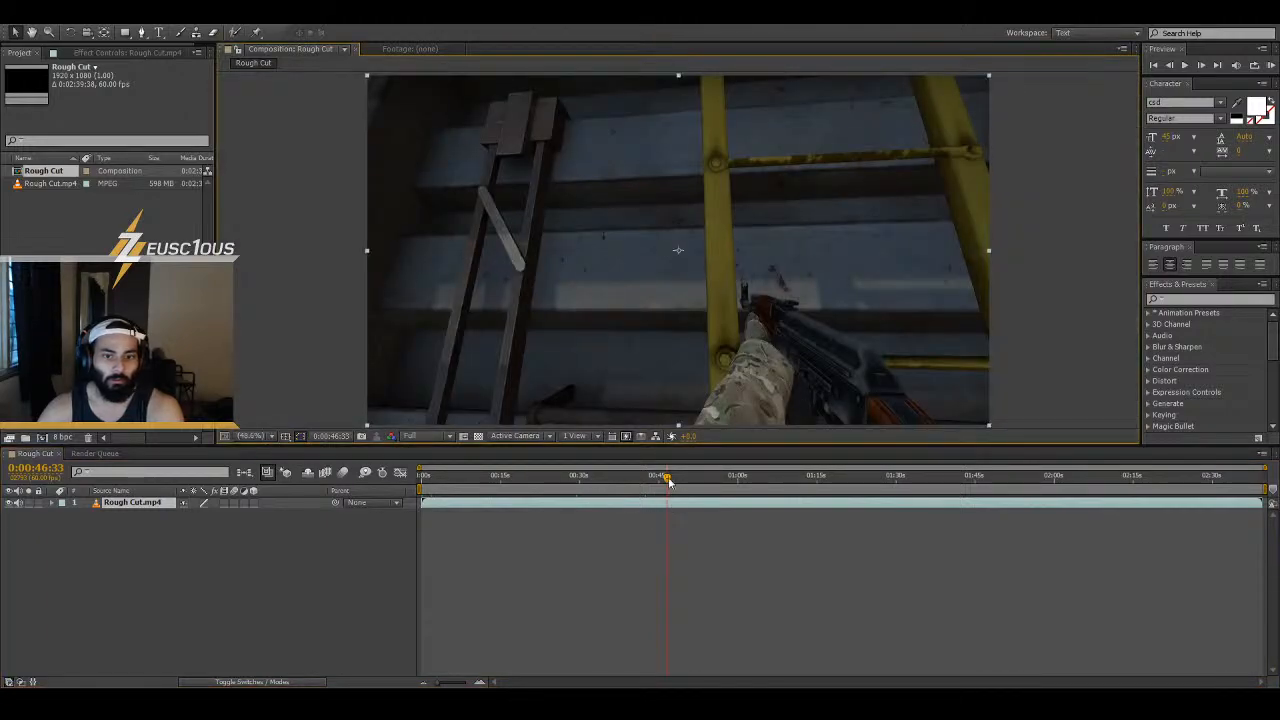
- Add an adjustment layer above Rough Cut.mp4 and trim it to run from 0:00:20:46 to 0:02:32:18
left_click_drag(668, 481, 530, 496)
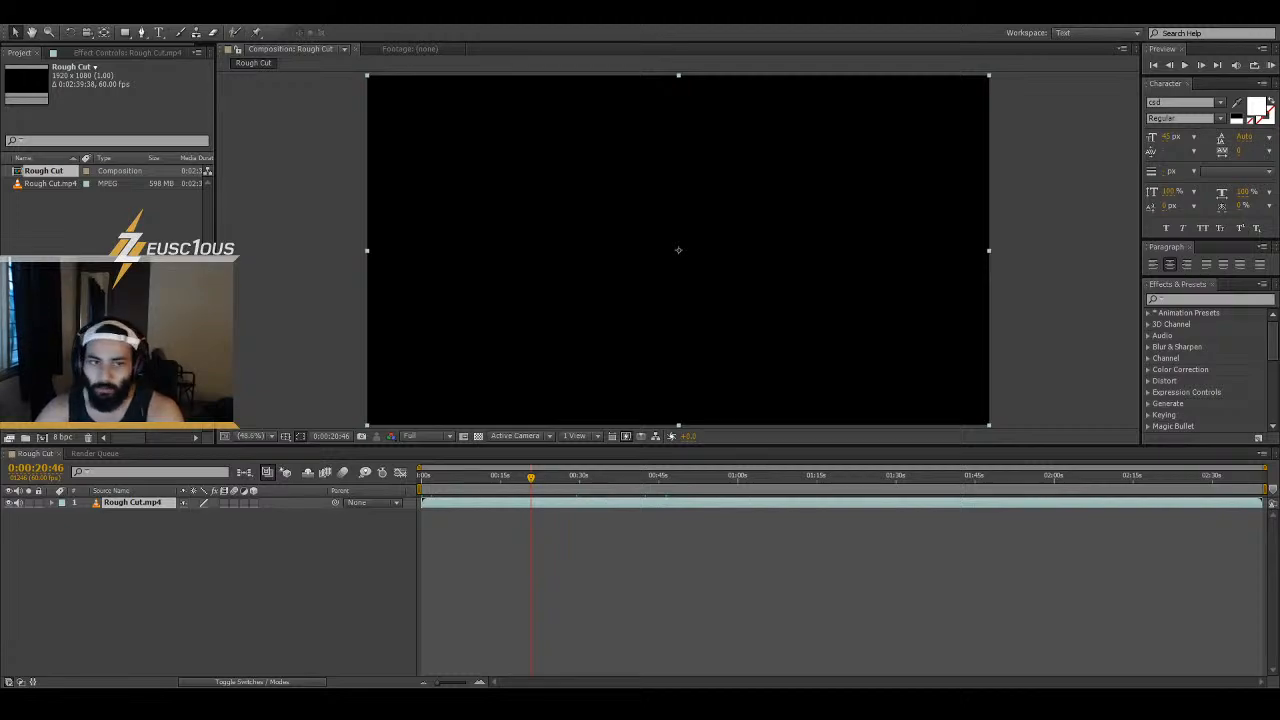
mouse_move(531, 478)
left_mouse_down()
mouse_move(389, 496)
mouse_move(477, 485)
mouse_move(558, 505)
mouse_move(536, 486)
left_mouse_up()
key("Page_Down")
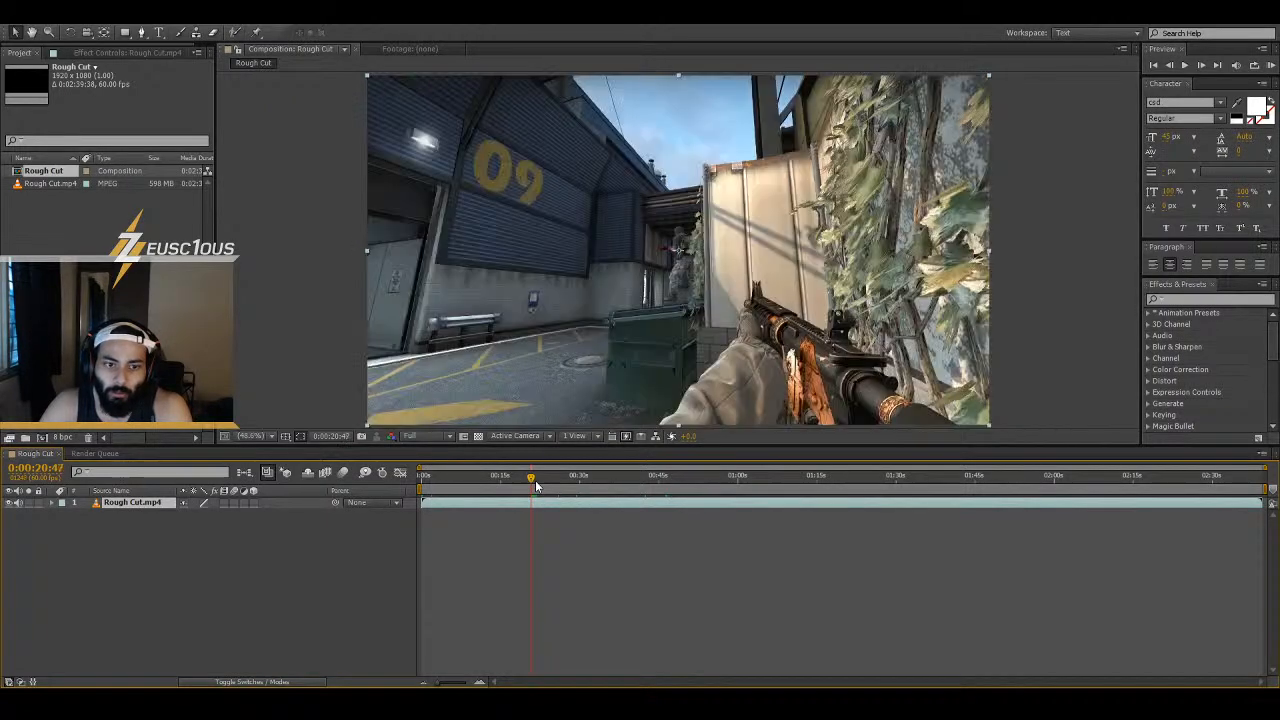
key("Page_Up")
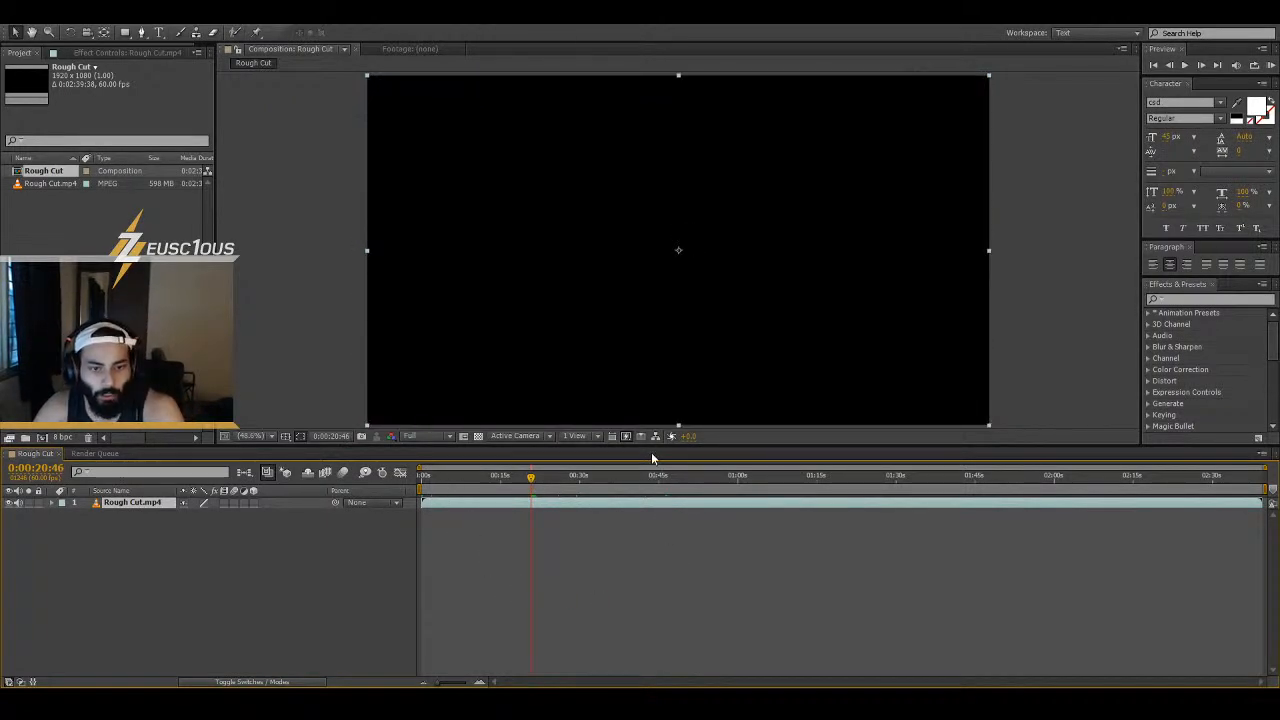
key("ctrl+alt+y")
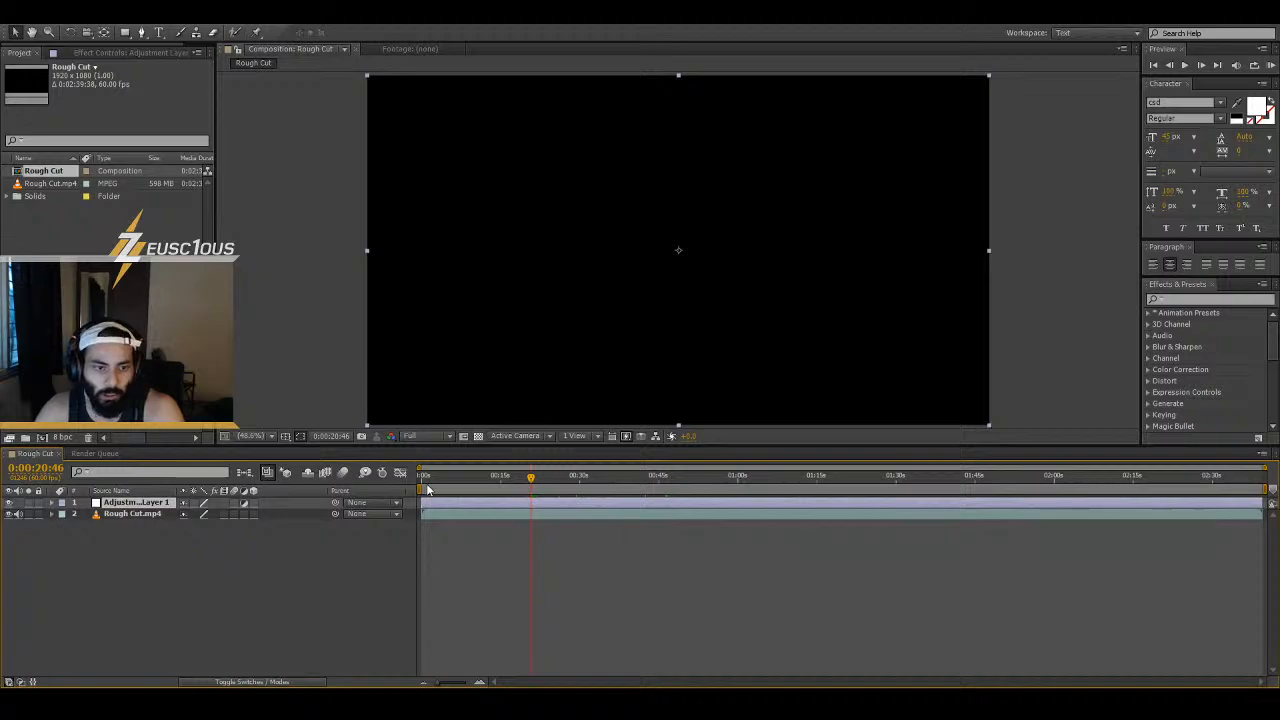
left_click_drag(425, 505, 1224, 503)
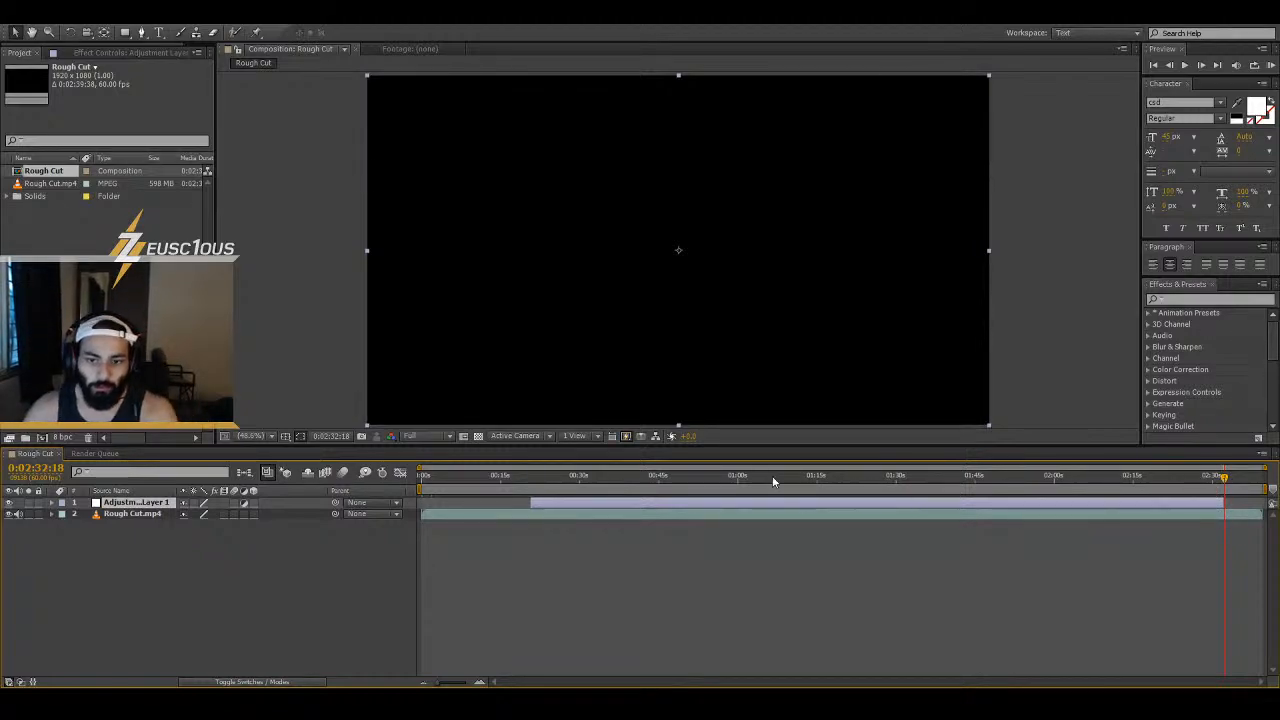
- Reveal the adjustment layer's Position property and move the current time to 0:01:14:53
left_click_drag(679, 479, 570, 477)
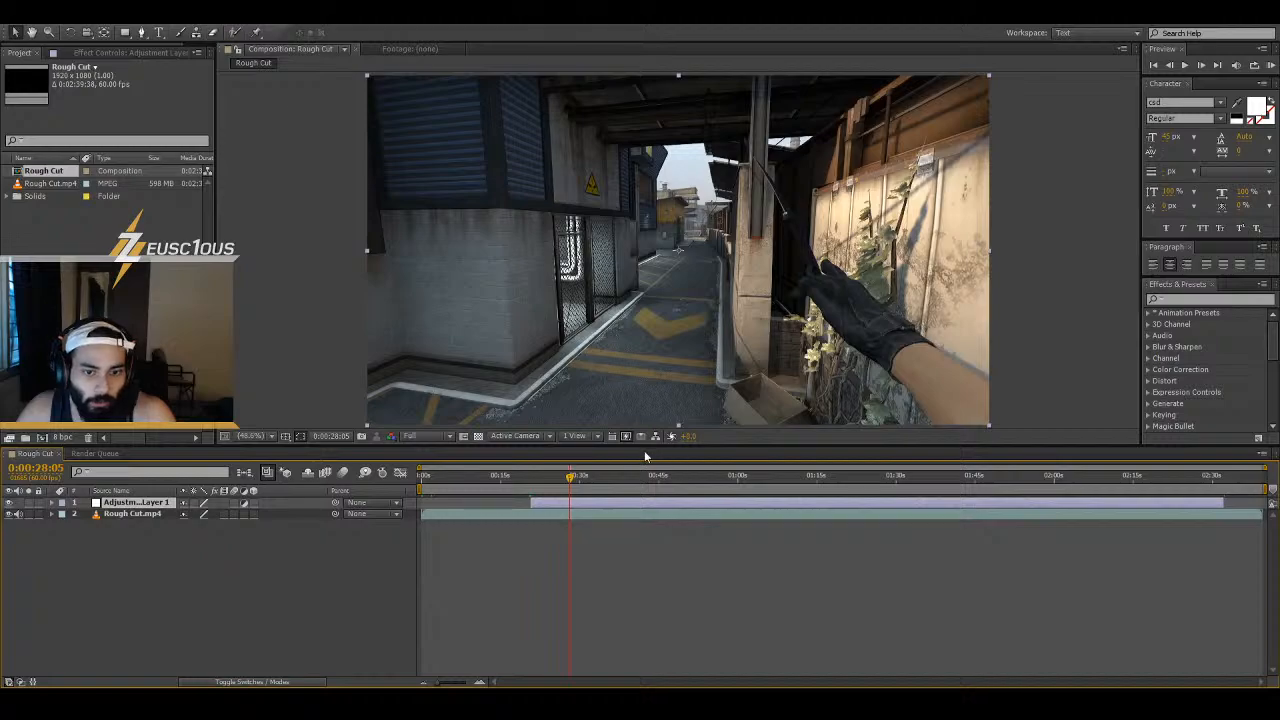
left_click(670, 478)
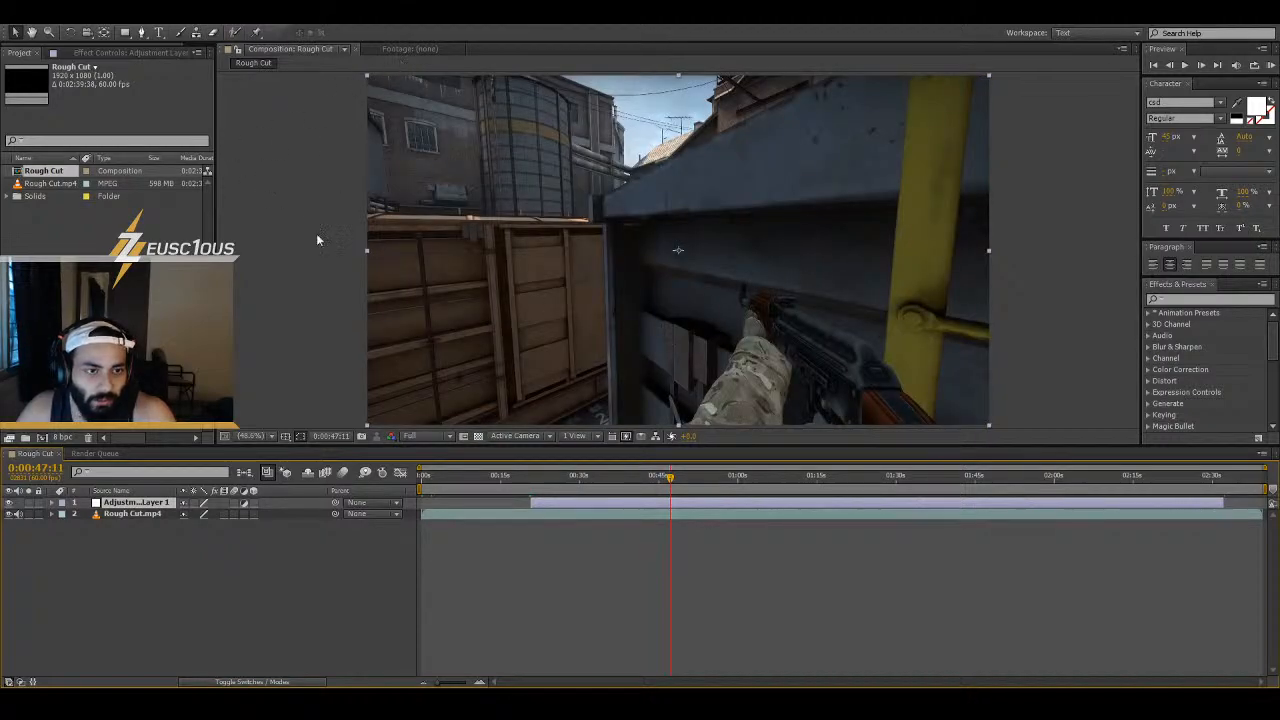
scroll(646, 279, "down", 2)
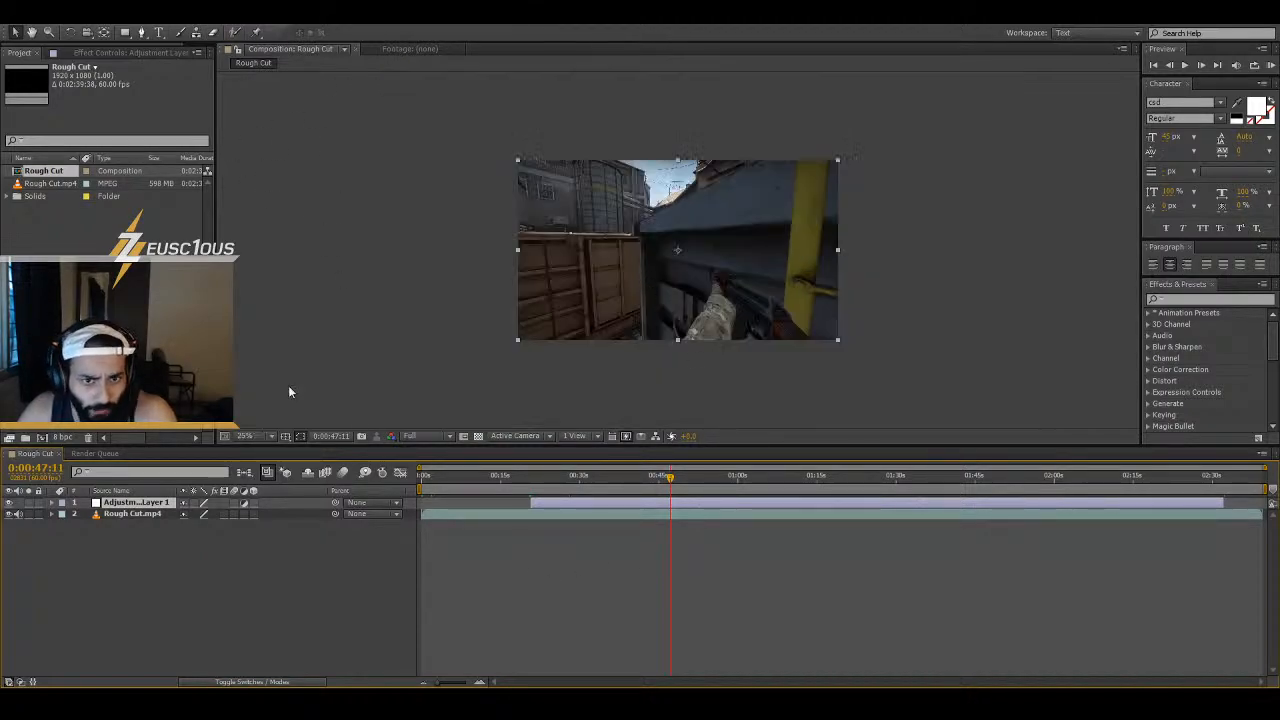
key("alt+shift+p")
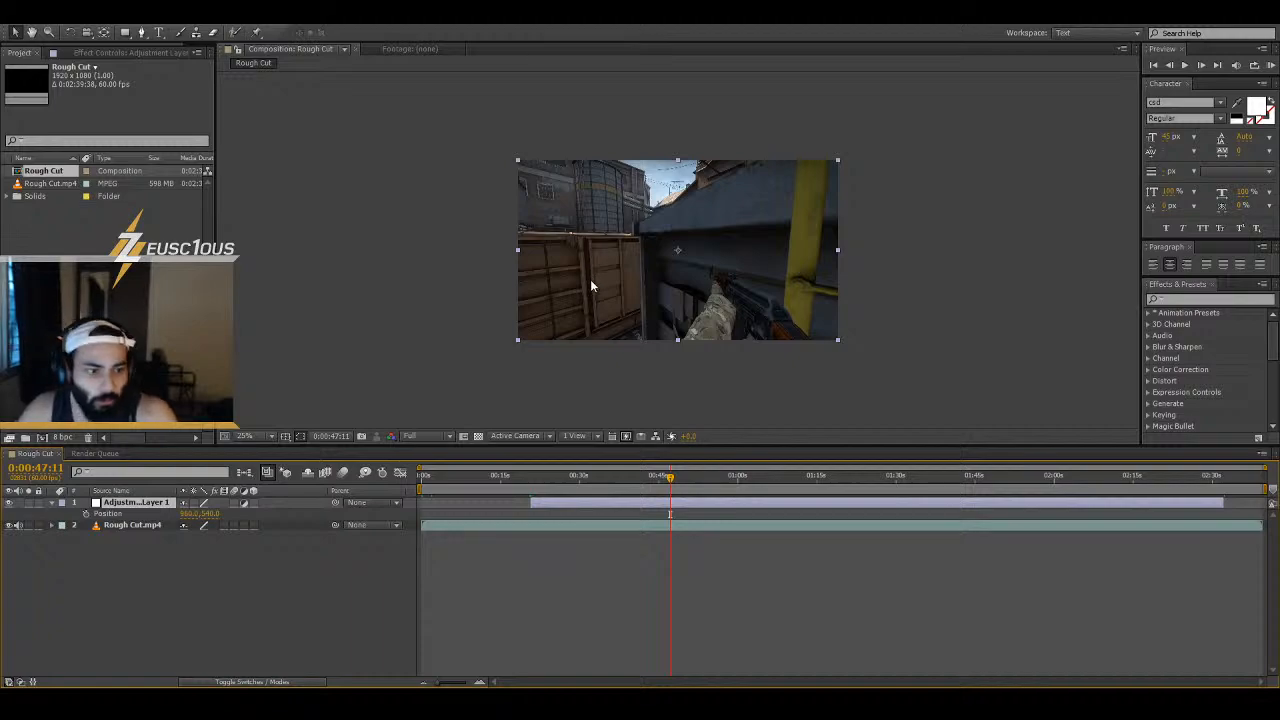
key("o")
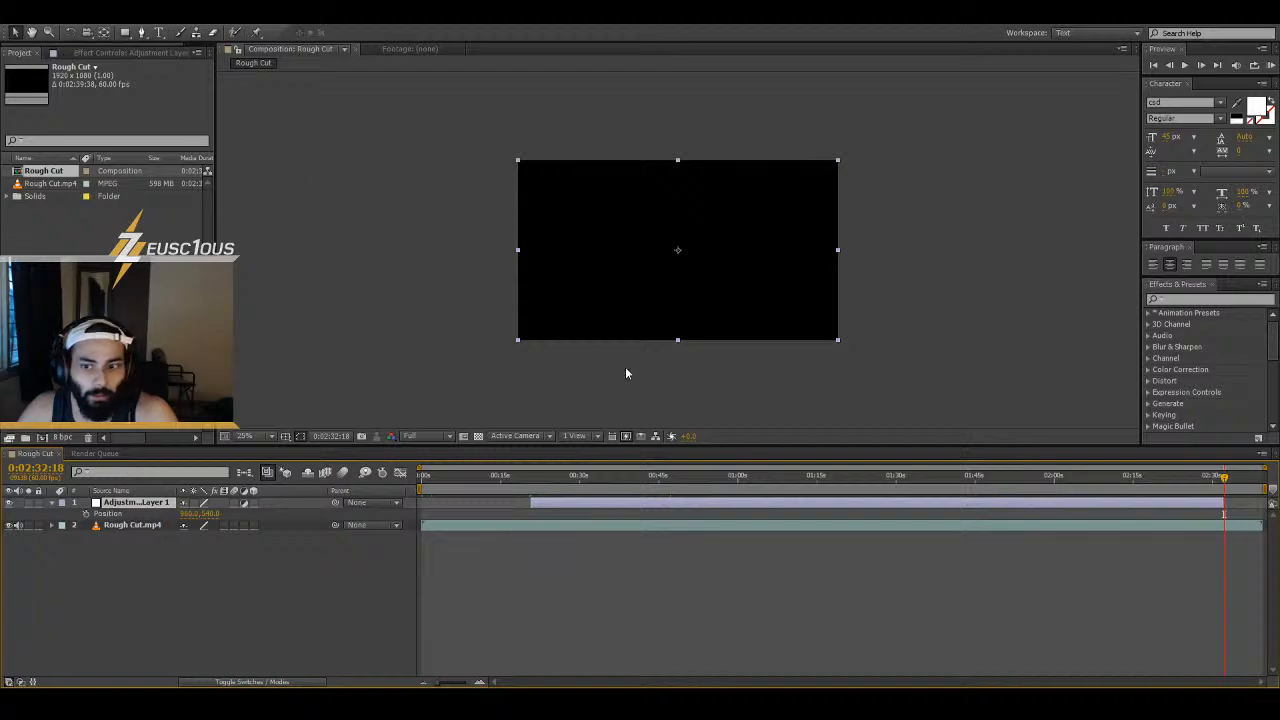
left_click(830, 530)
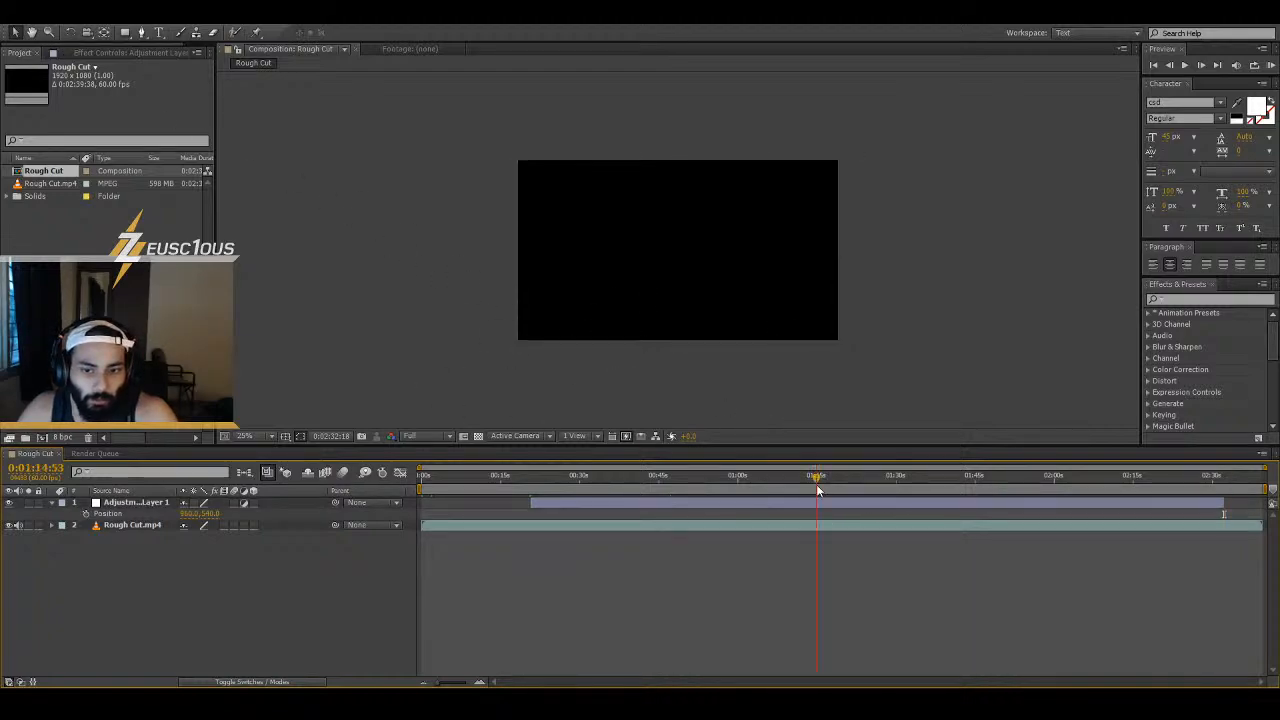
key("g")
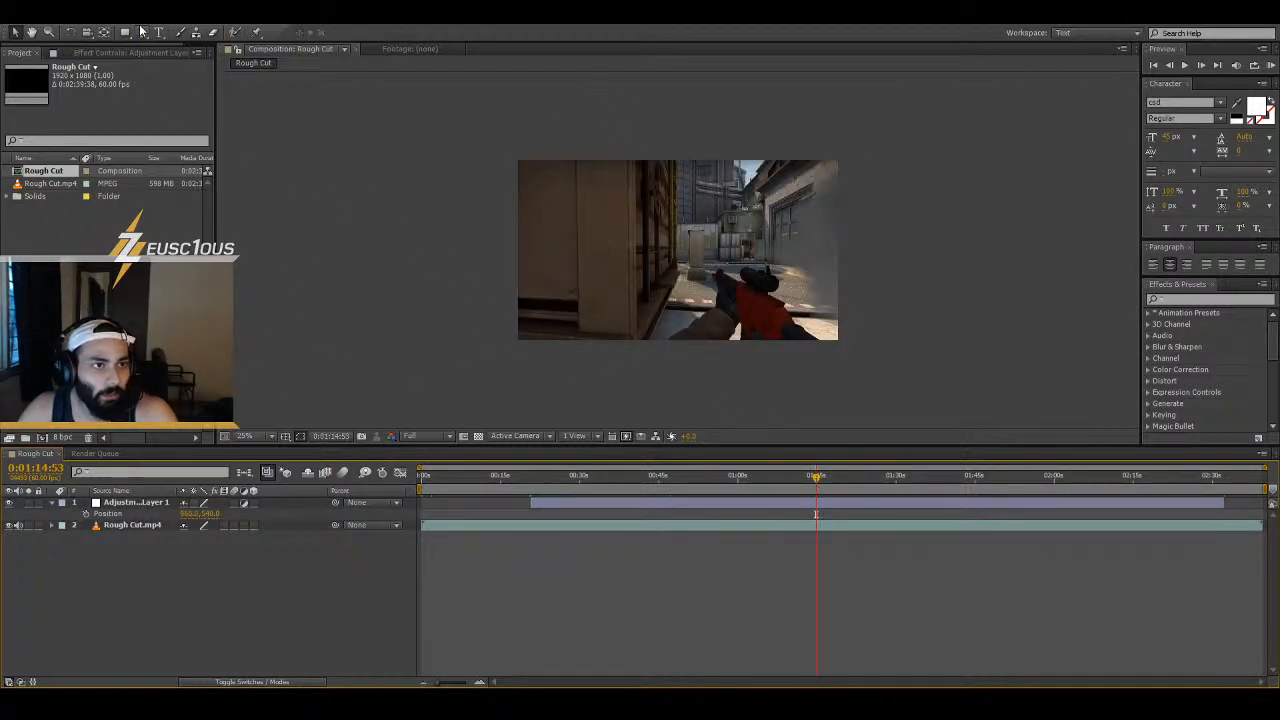
left_click(602, 355)
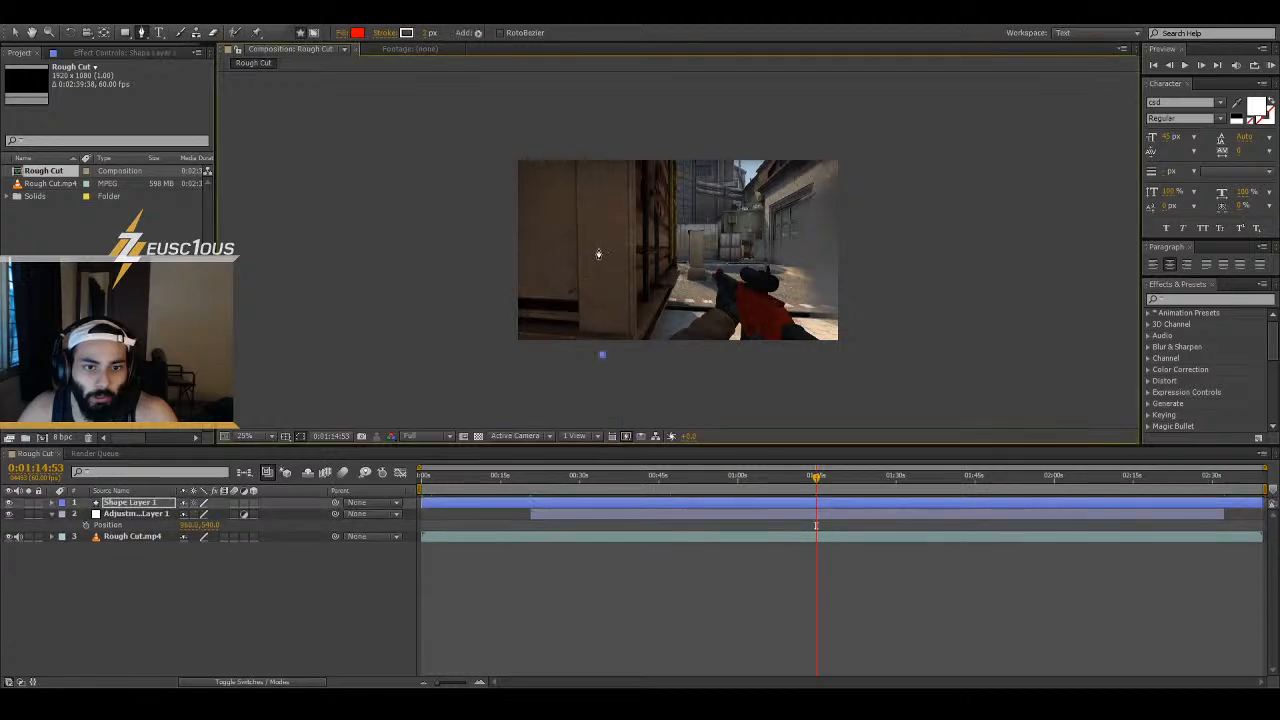
key("Delete")
- Draw a closed Pen tool mask on the adjustment layer around the weapon and central view, extending below the frame's lower edge
left_click(757, 512)
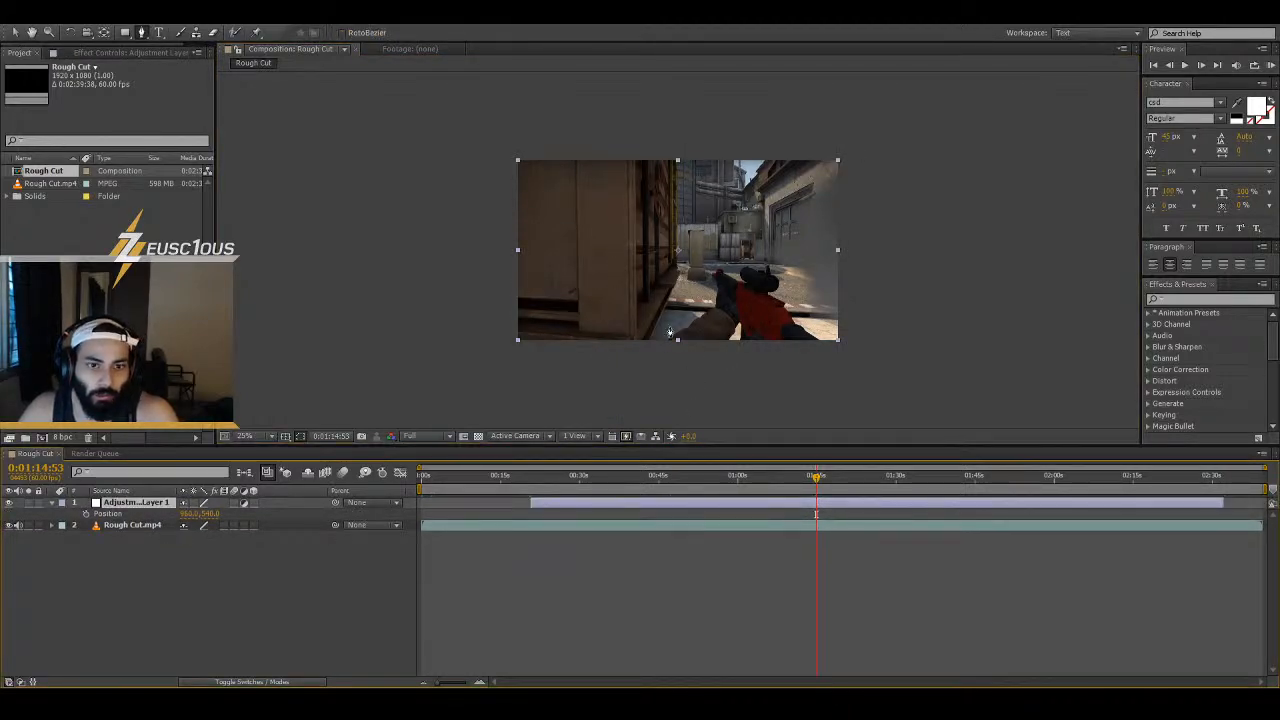
left_click(618, 352)
left_click(654, 231)
key("ctrl+z")
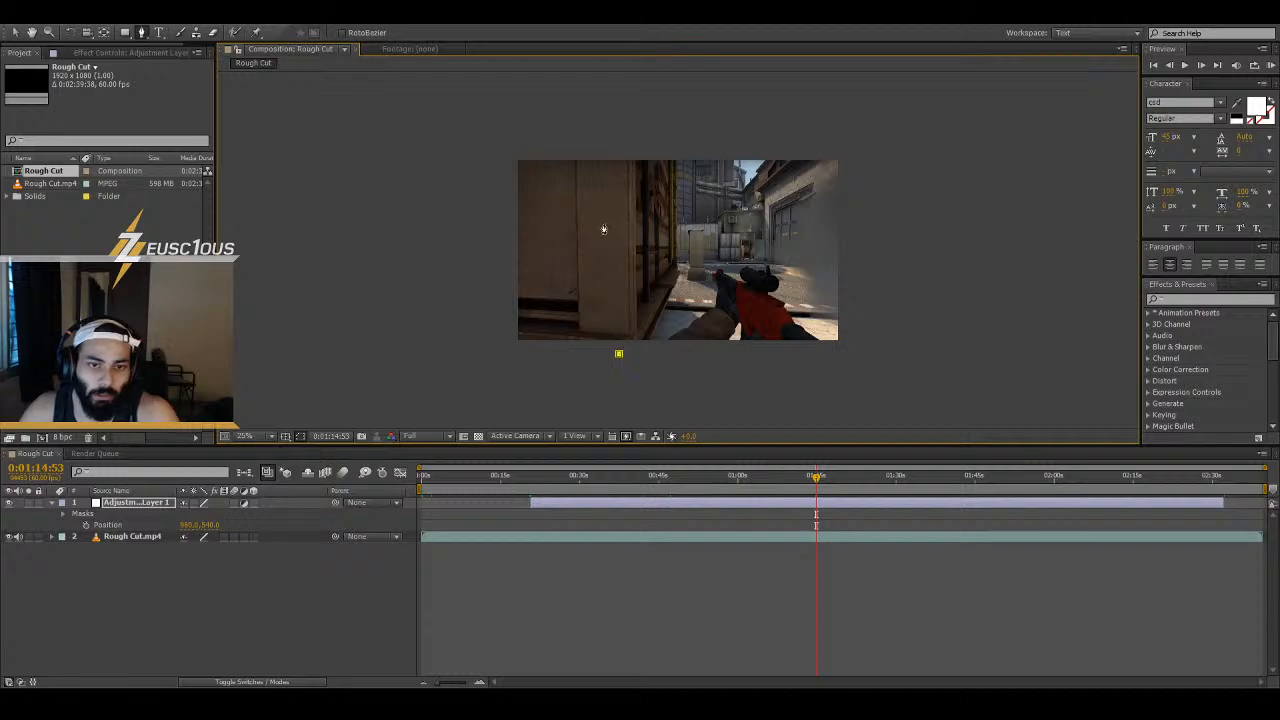
left_click(604, 222)
left_click(663, 192)
left_click(718, 181)
left_click(787, 200)
left_click(798, 275)
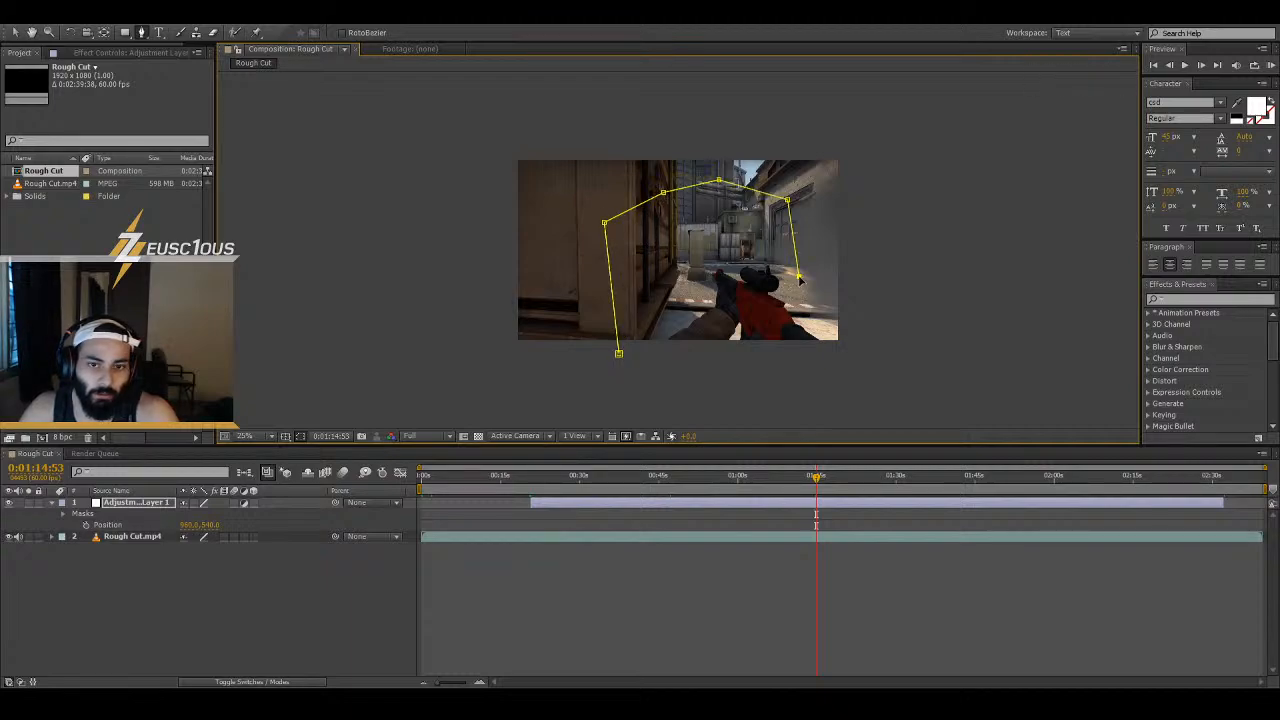
left_click(795, 301)
left_click(793, 310)
left_click(805, 320)
left_click(809, 329)
left_click(822, 347)
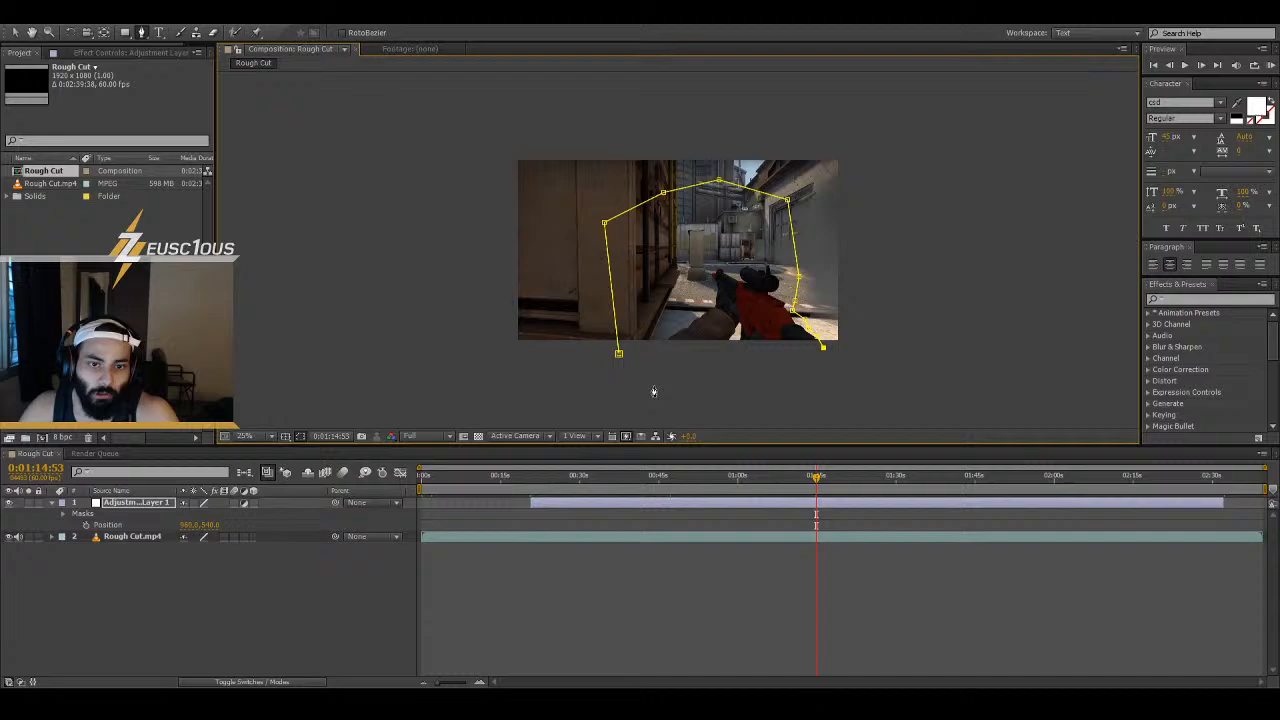
left_click(618, 352)
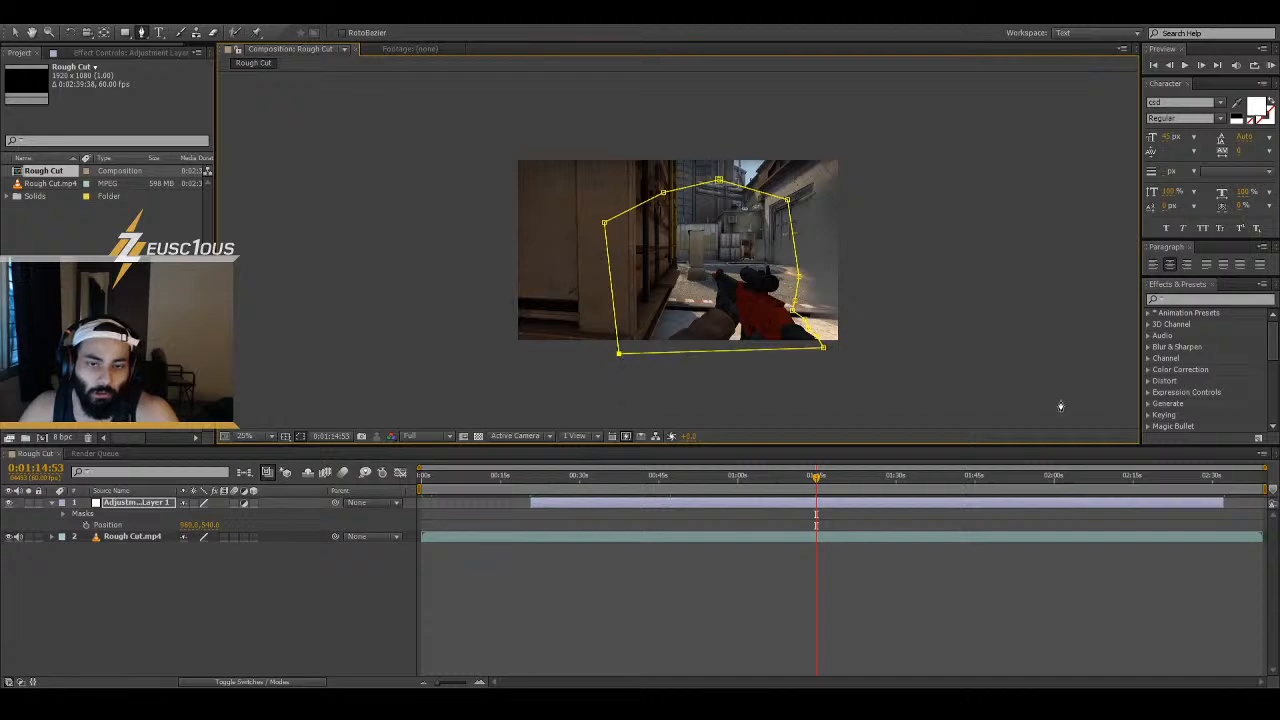
- Apply Gaussian Blur to the adjustment layer and set a light Blurriness of about 4
left_click(689, 501)
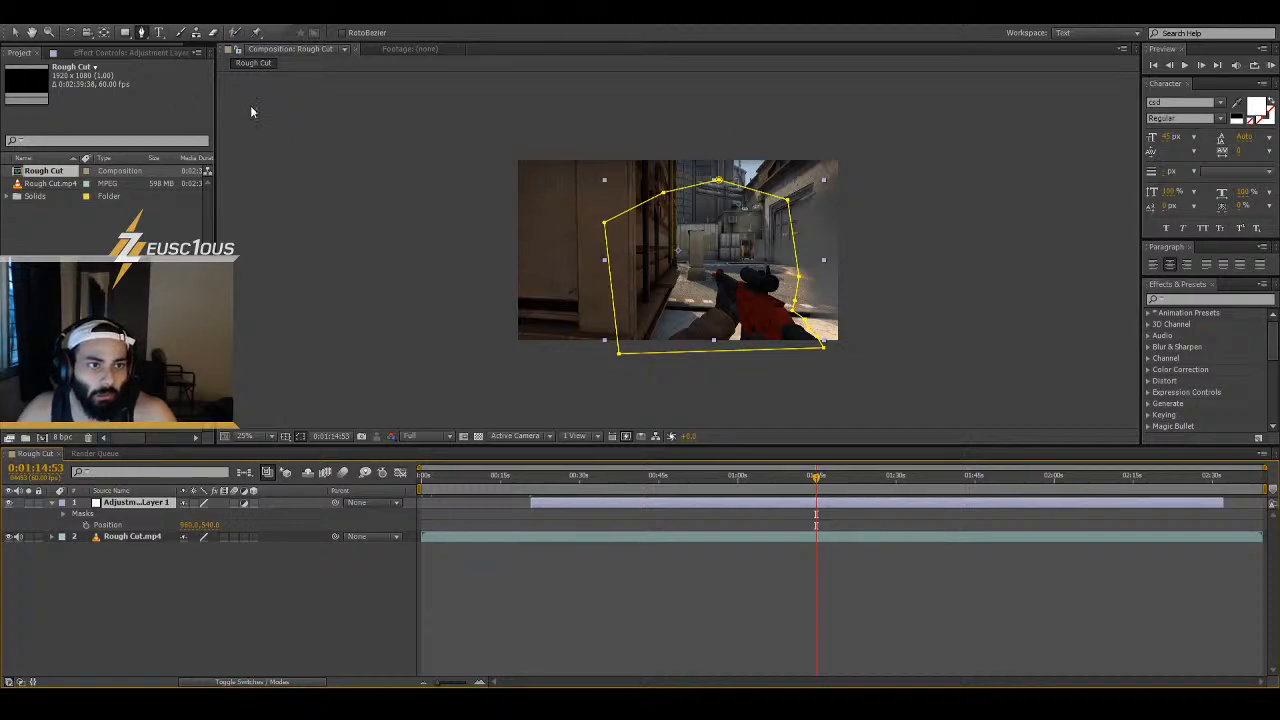
left_click(386, 270)
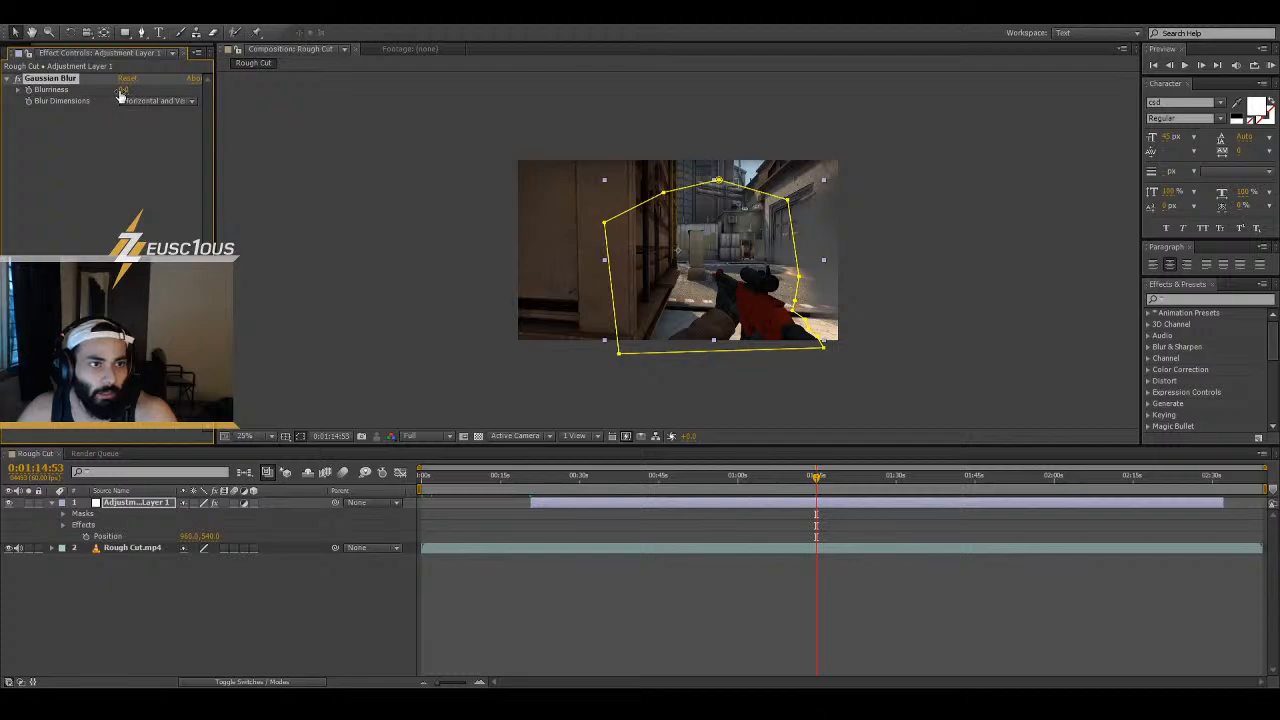
left_click_drag(122, 91, 1279, 140)
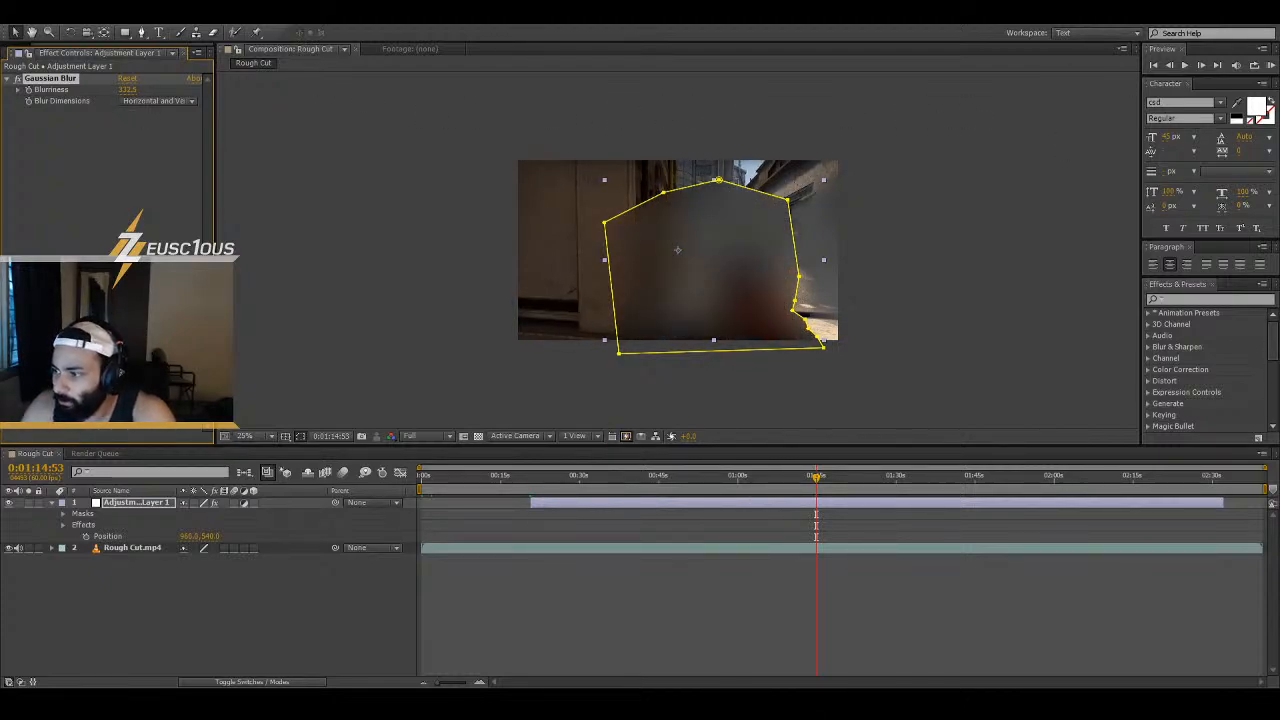
left_click_drag(1279, 140, 160, 114)
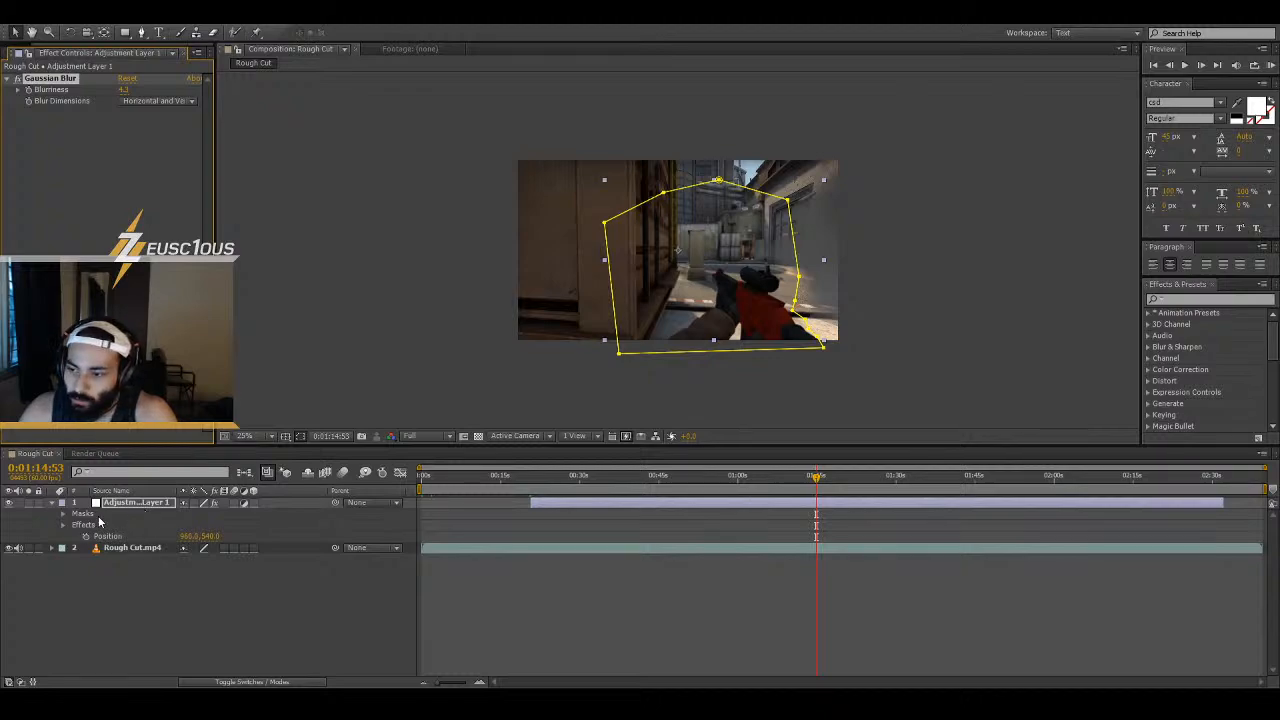
- Invert Mask 1 on the adjustment layer so the blur affects only the area outside it
left_click(62, 514)
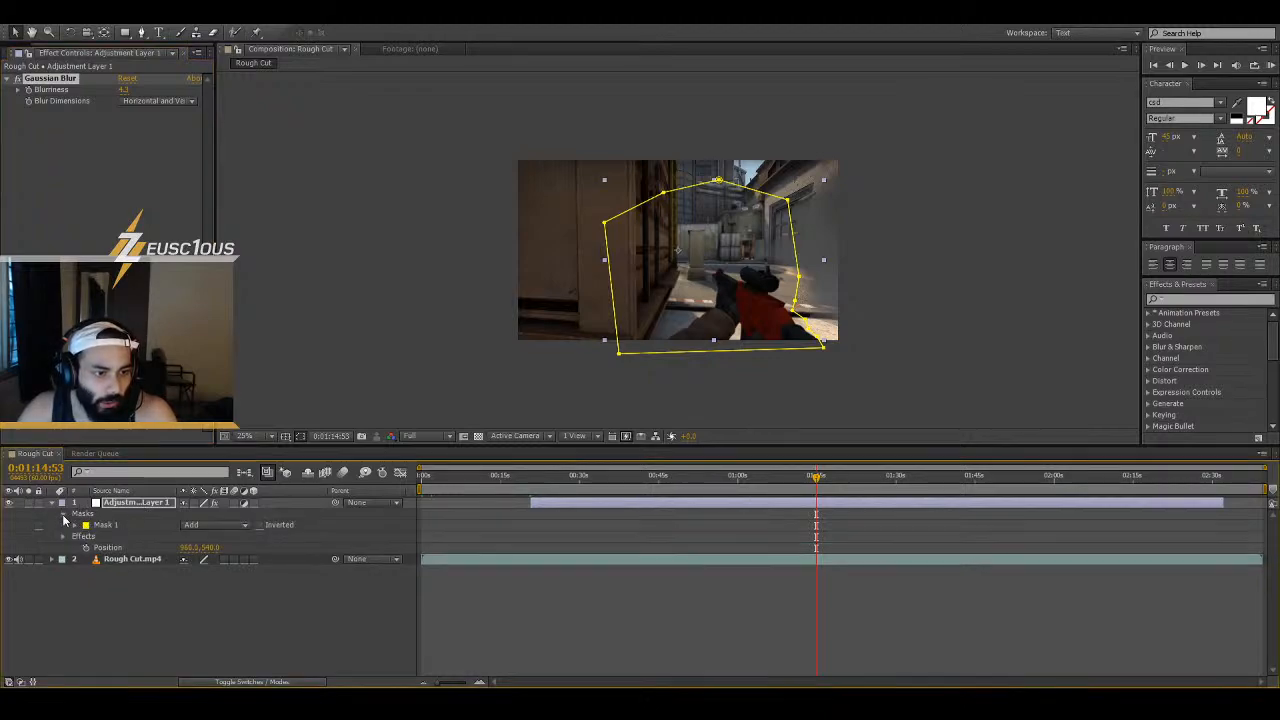
left_click(259, 527)
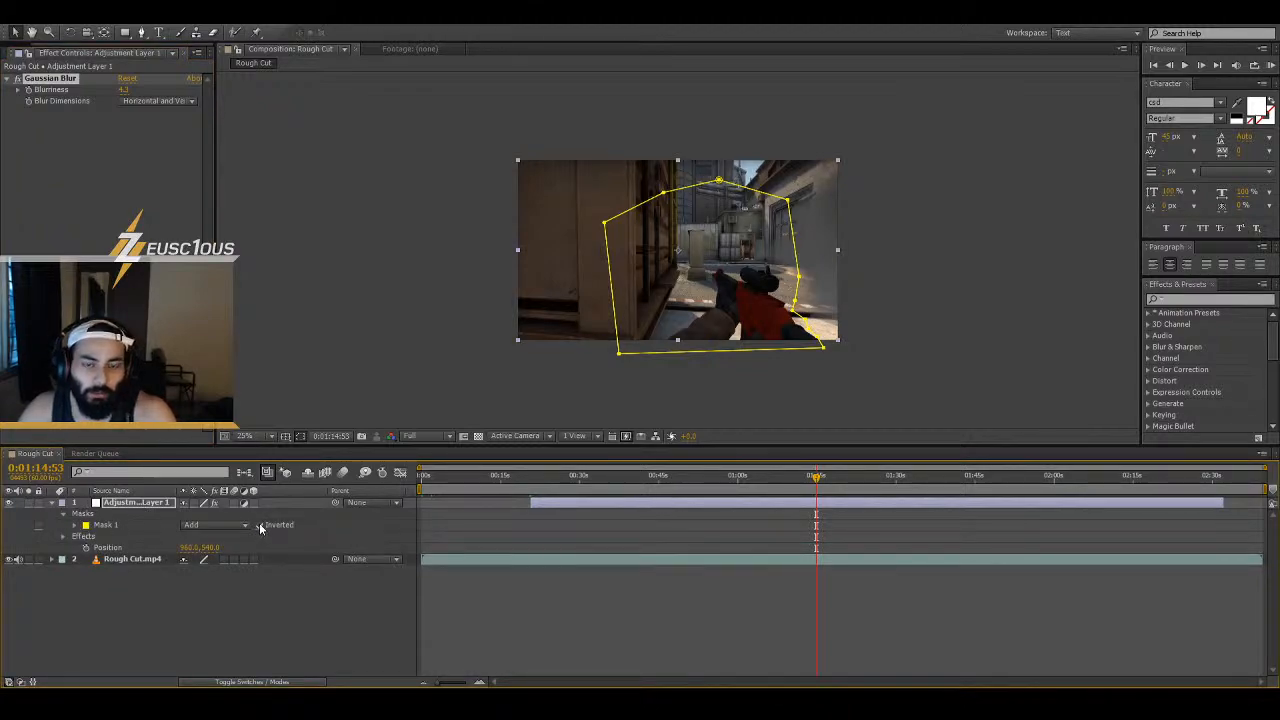
left_click(400, 598)
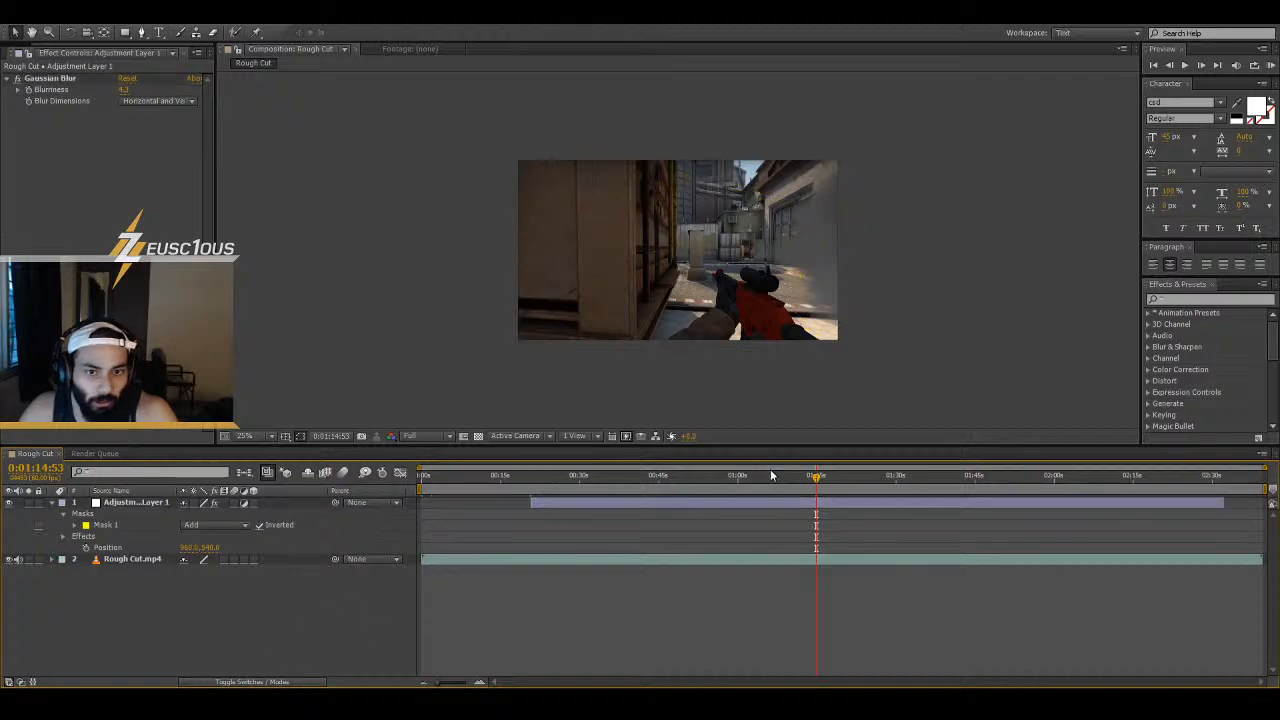
- Move the current time to 0:01:33:36 and raise the Gaussian Blur's Blurriness to about 127
scroll(675, 246, "up", 3)
scroll(675, 246, "down", 2)
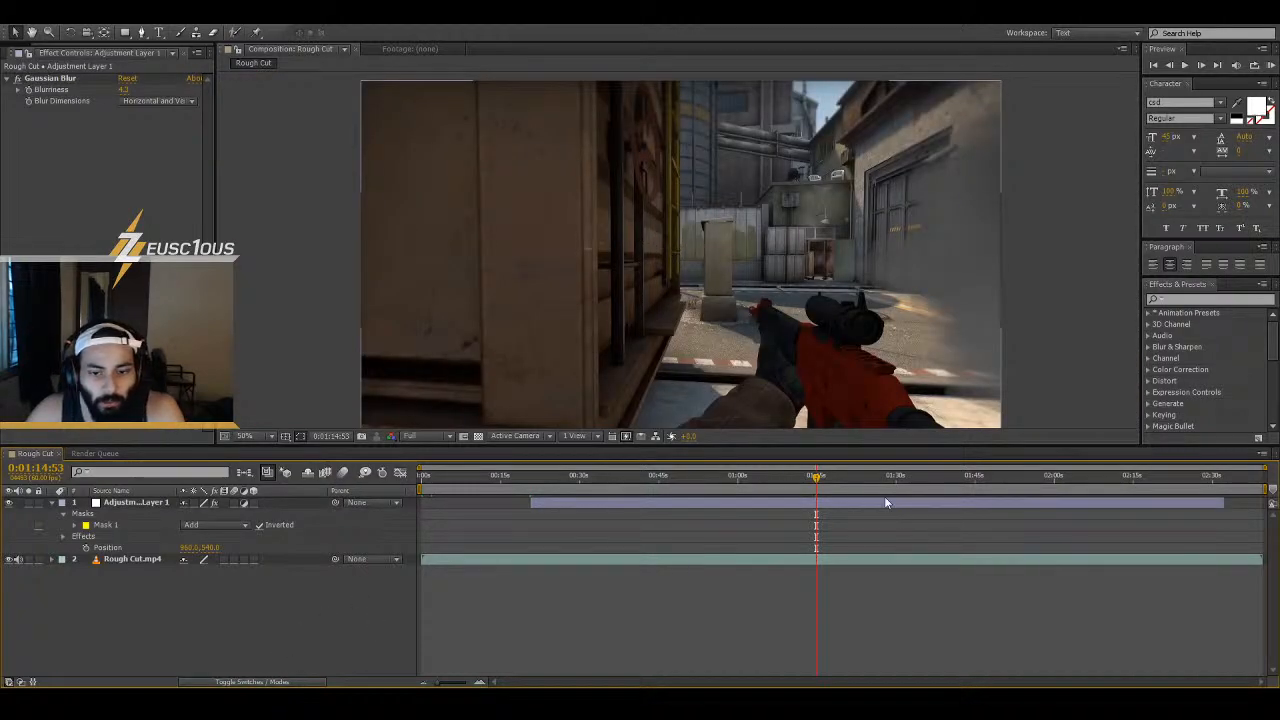
left_click_drag(822, 477, 914, 480)
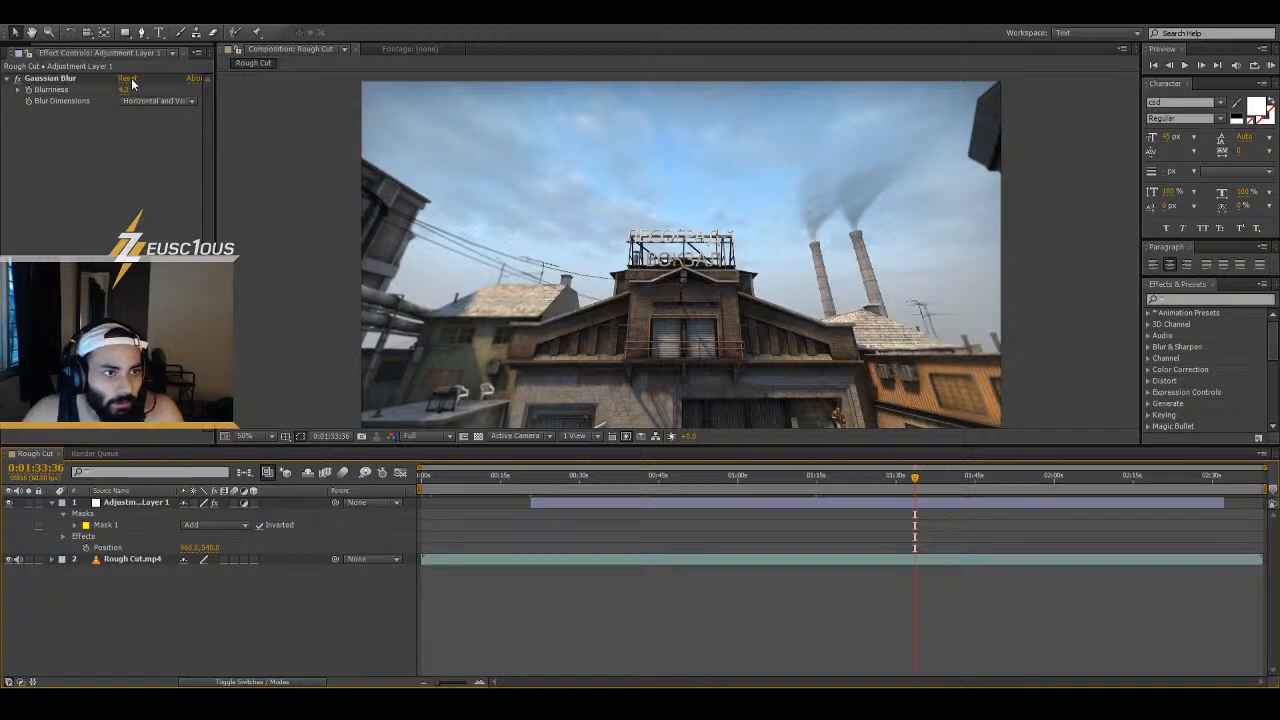
left_click_drag(127, 89, 981, 128)
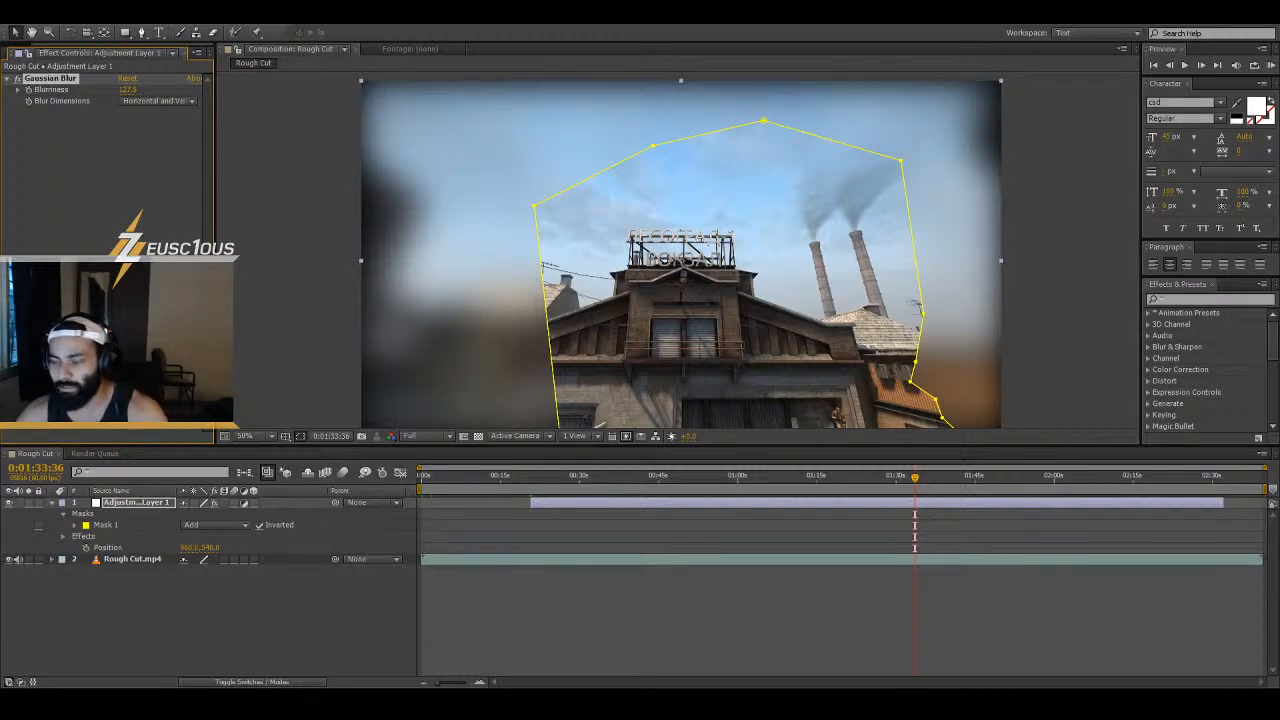
- Set Mask 1's Mask Feather to 664 pixels in both directions
left_click(86, 514)
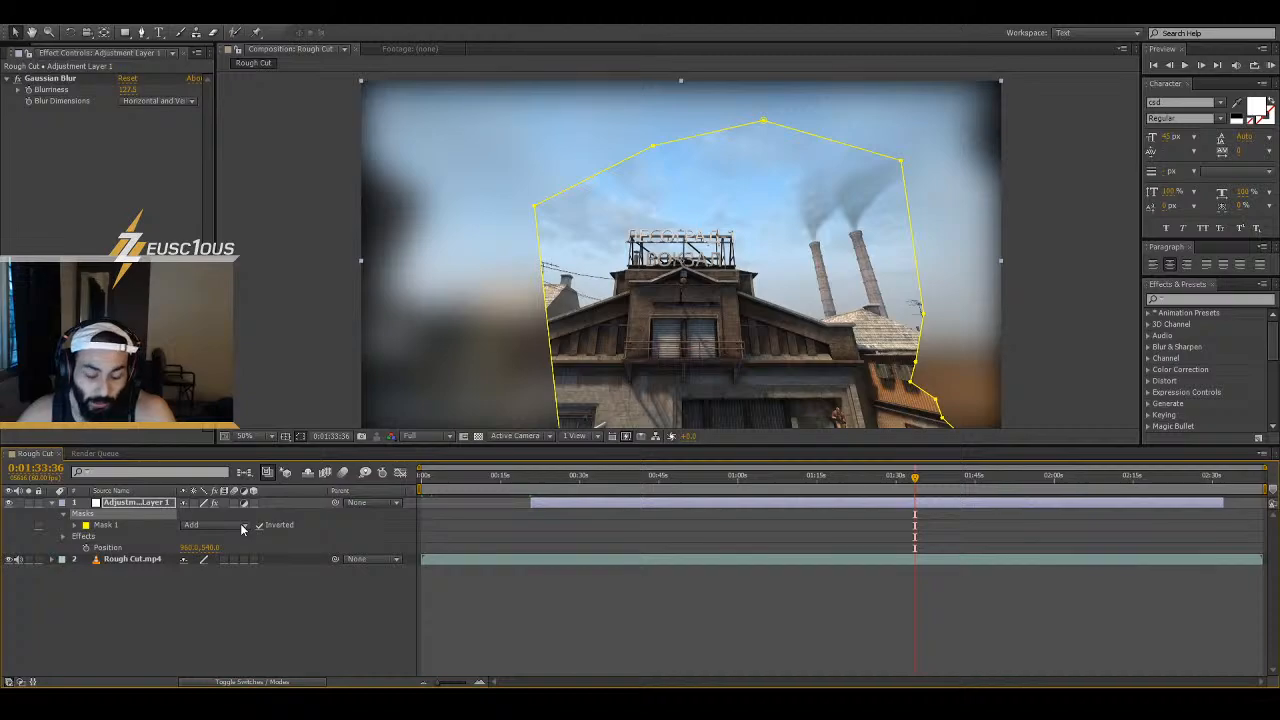
key("f")
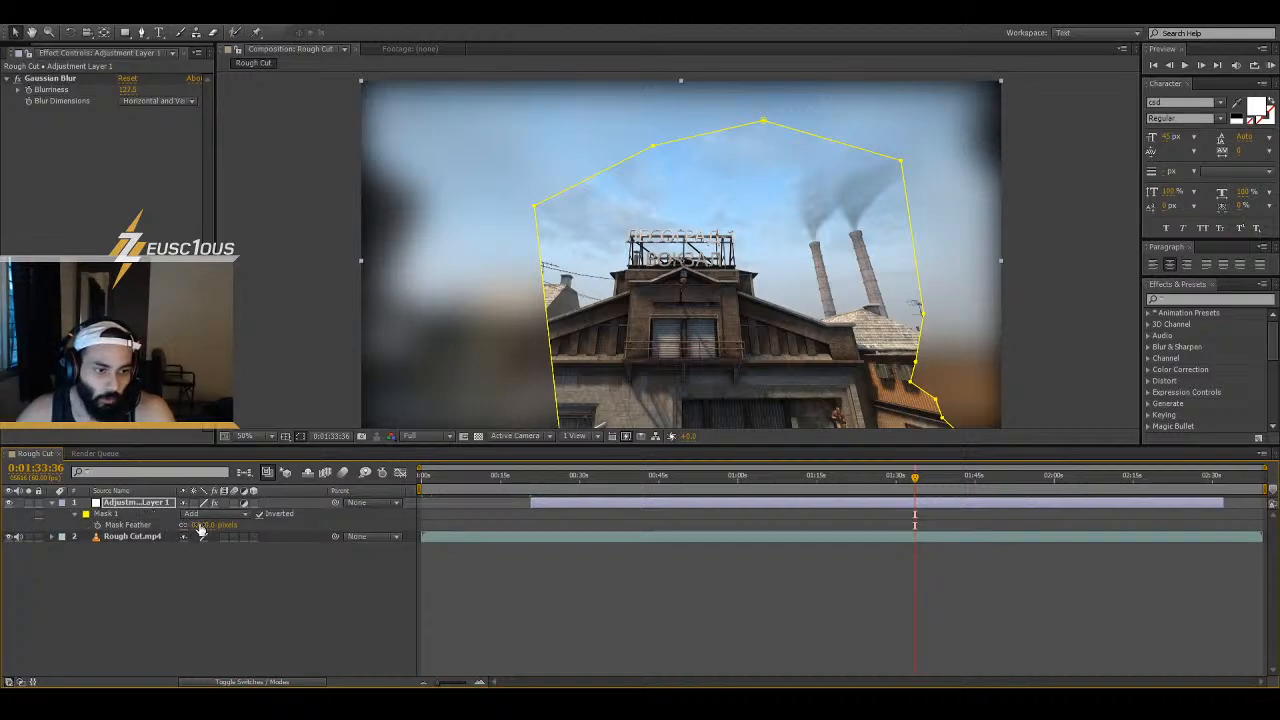
left_click_drag(200, 533, 647, 525)
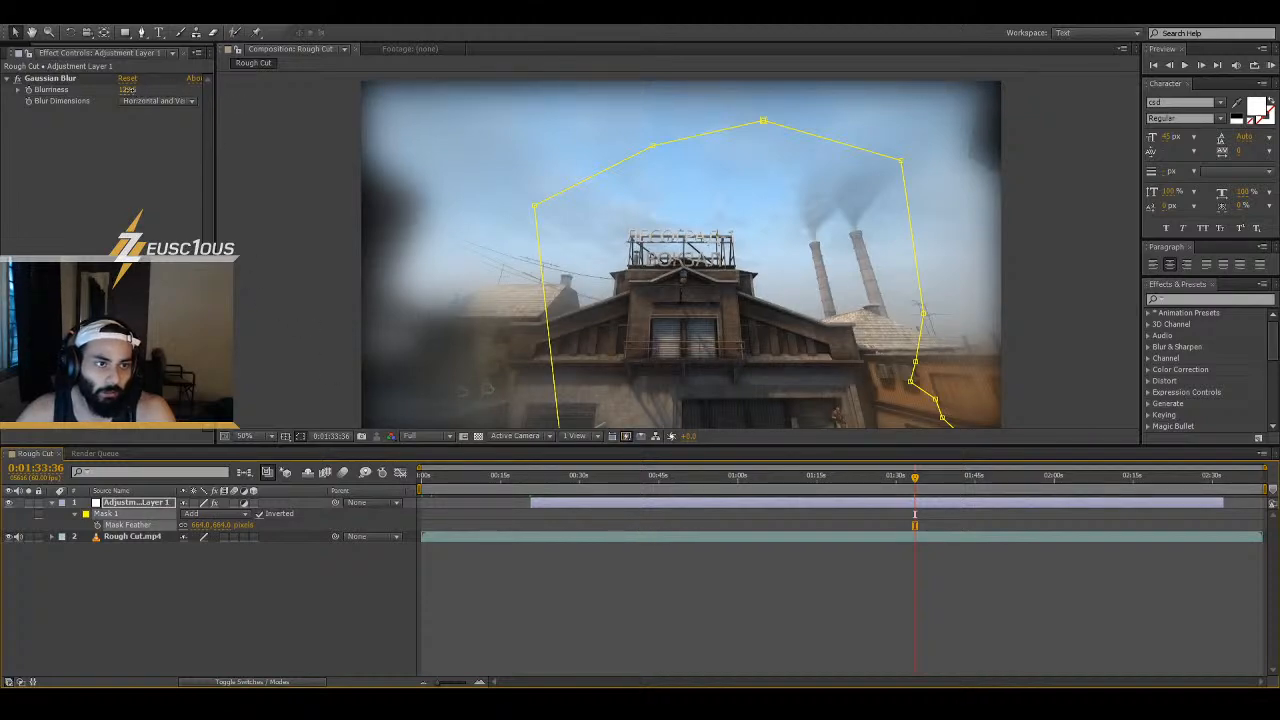
- Lower the Gaussian Blur's Blurriness to soften the blur around the frame edges
left_click_drag(129, 91, 13, 107)
left_click_drag(130, 91, 3, 102)
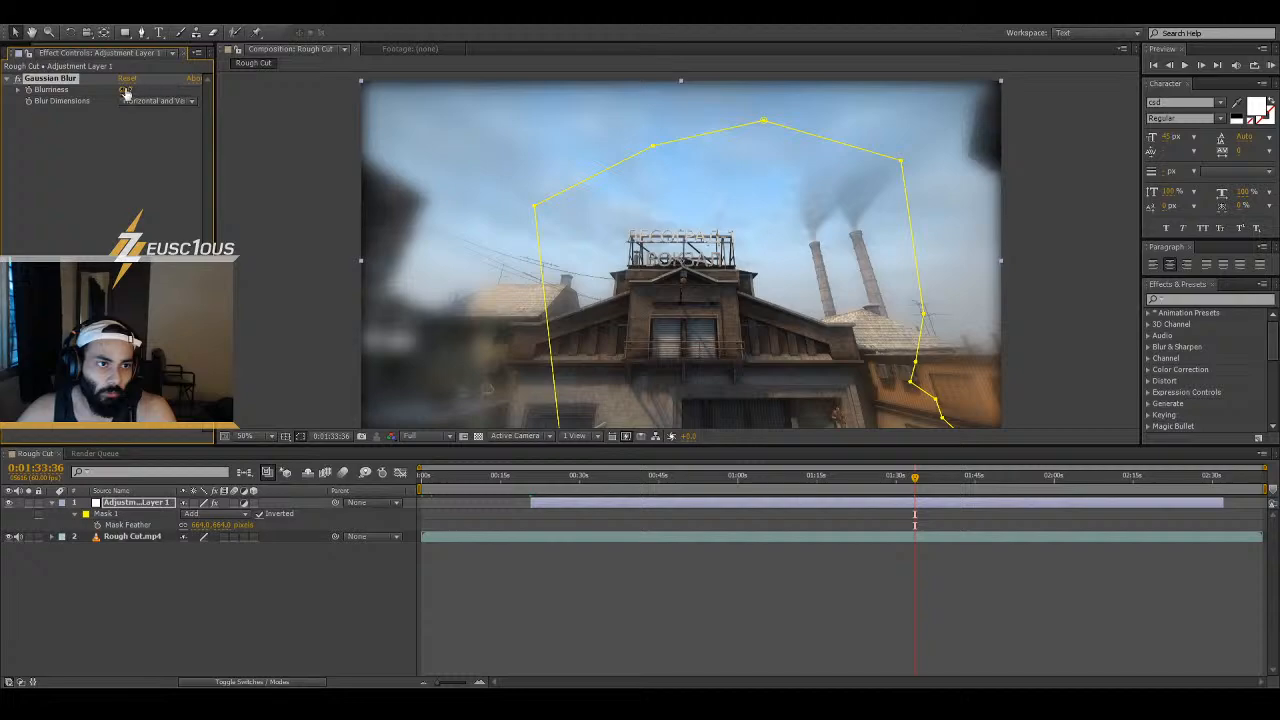
- Lower the Gaussian Blur's Blurriness to about 3.1 and preview the footage at 0:01:11:43
left_click_drag(126, 92, 76, 91)
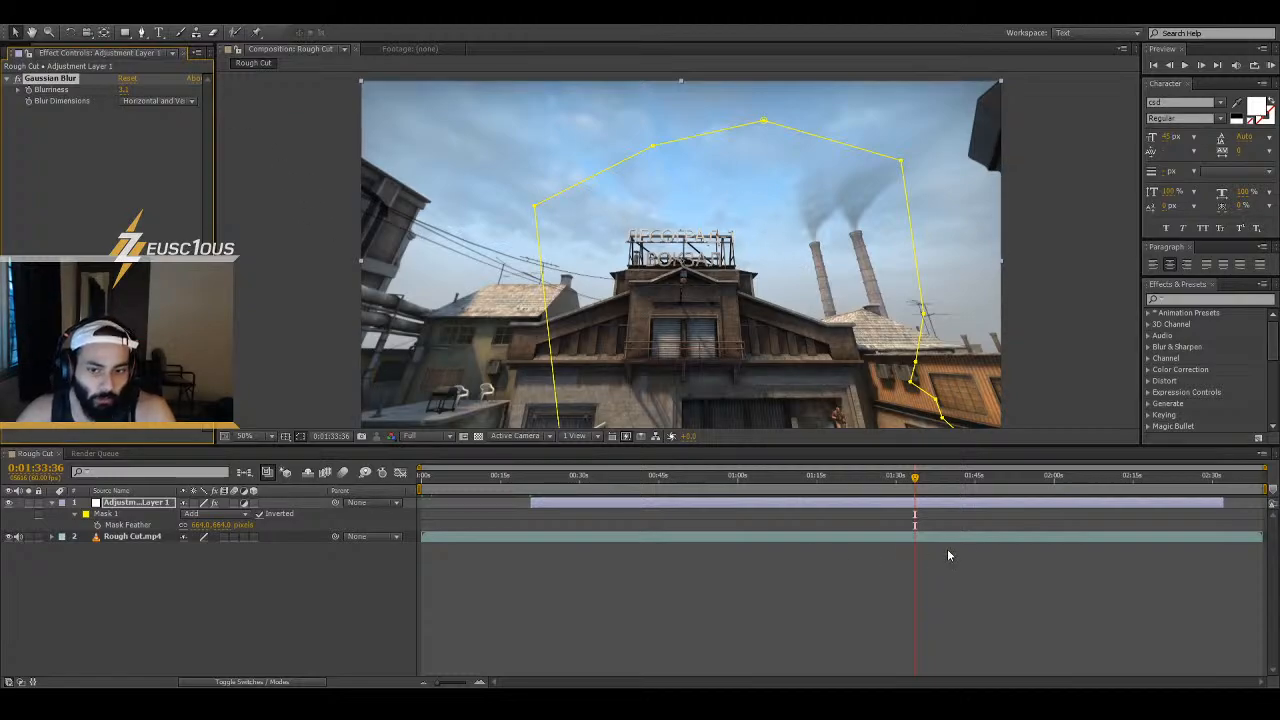
left_click_drag(912, 487, 799, 487)
left_click(648, 638)
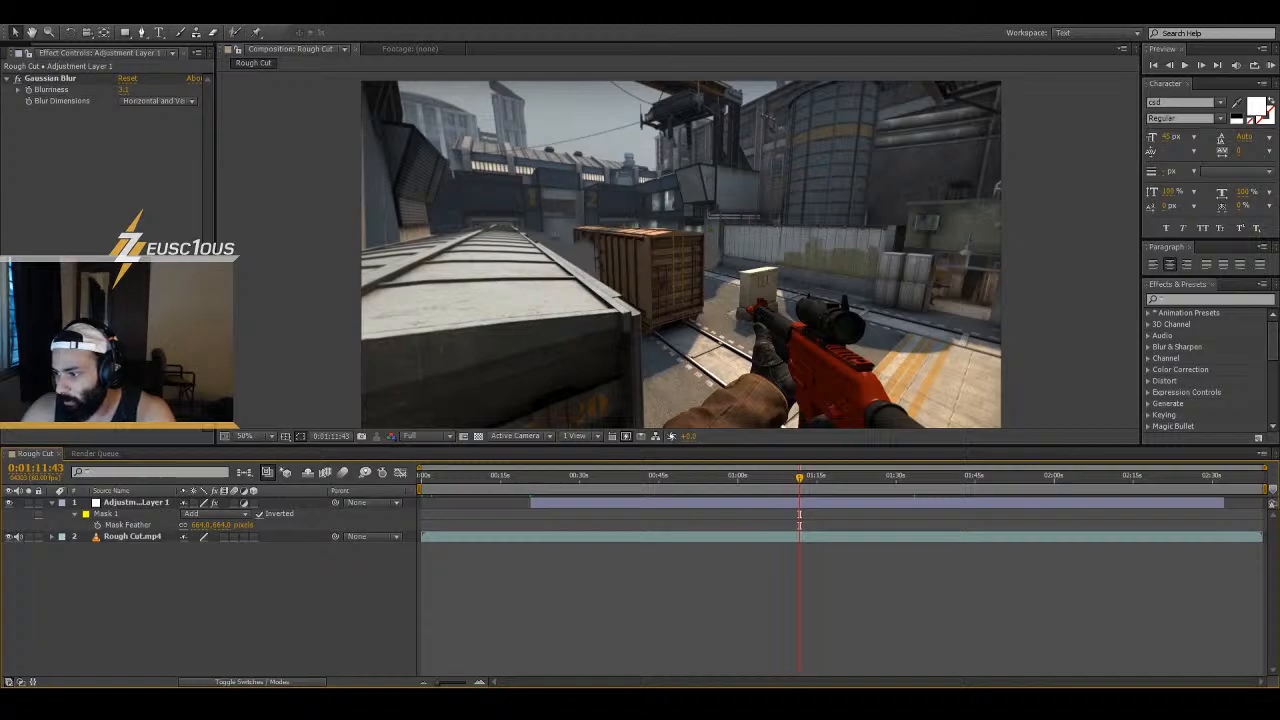
- Split the blur adjustment layer at 0:01:32:32
left_click_drag(802, 476, 901, 468)
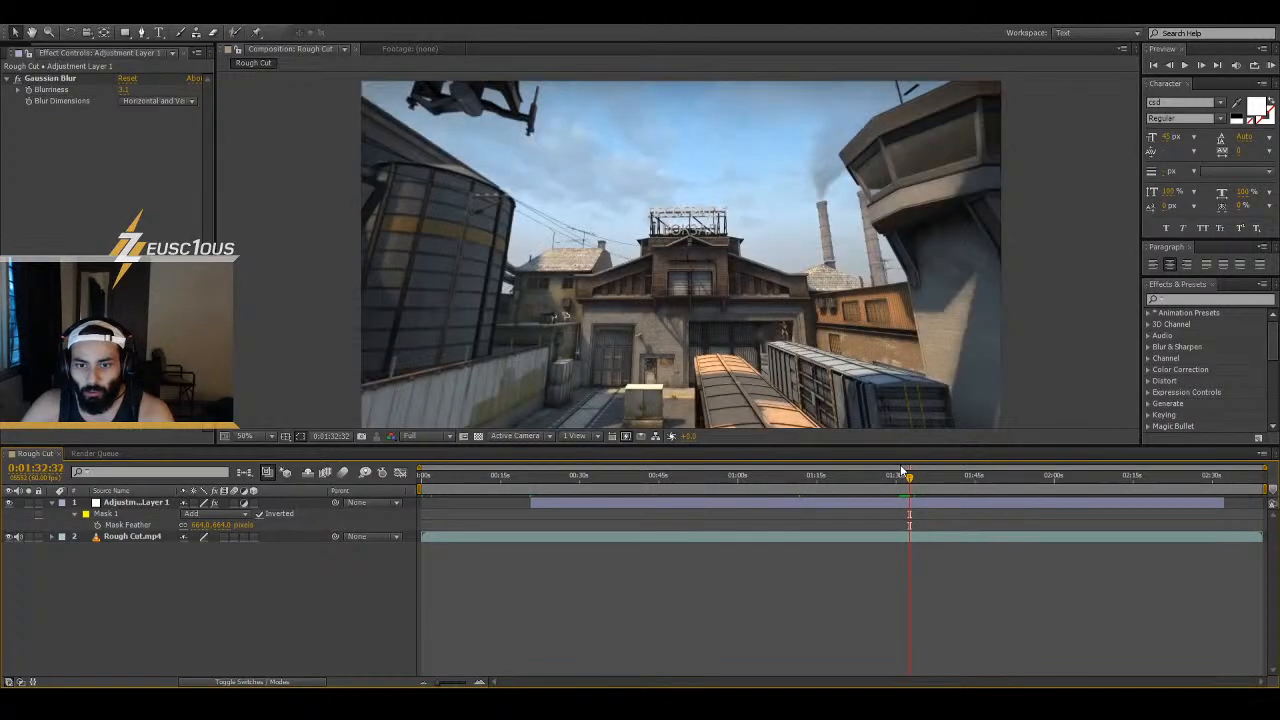
left_click(926, 506)
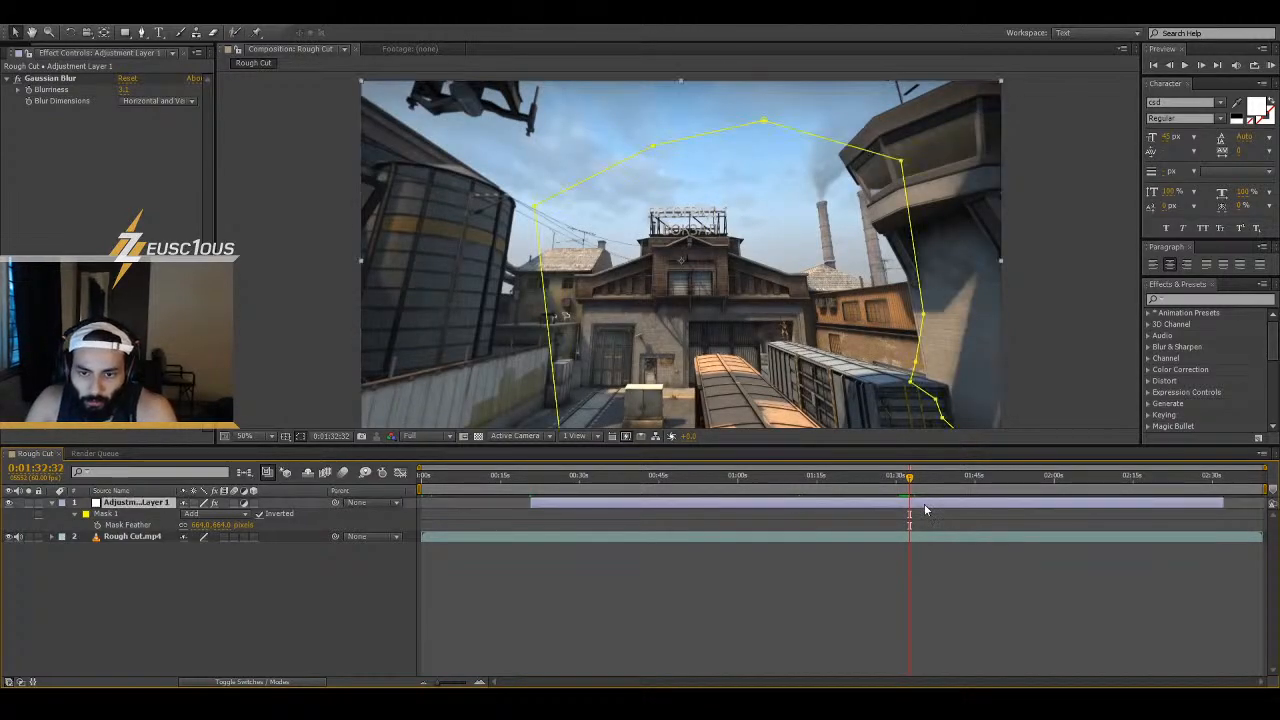
key("ctrl+shift+d")
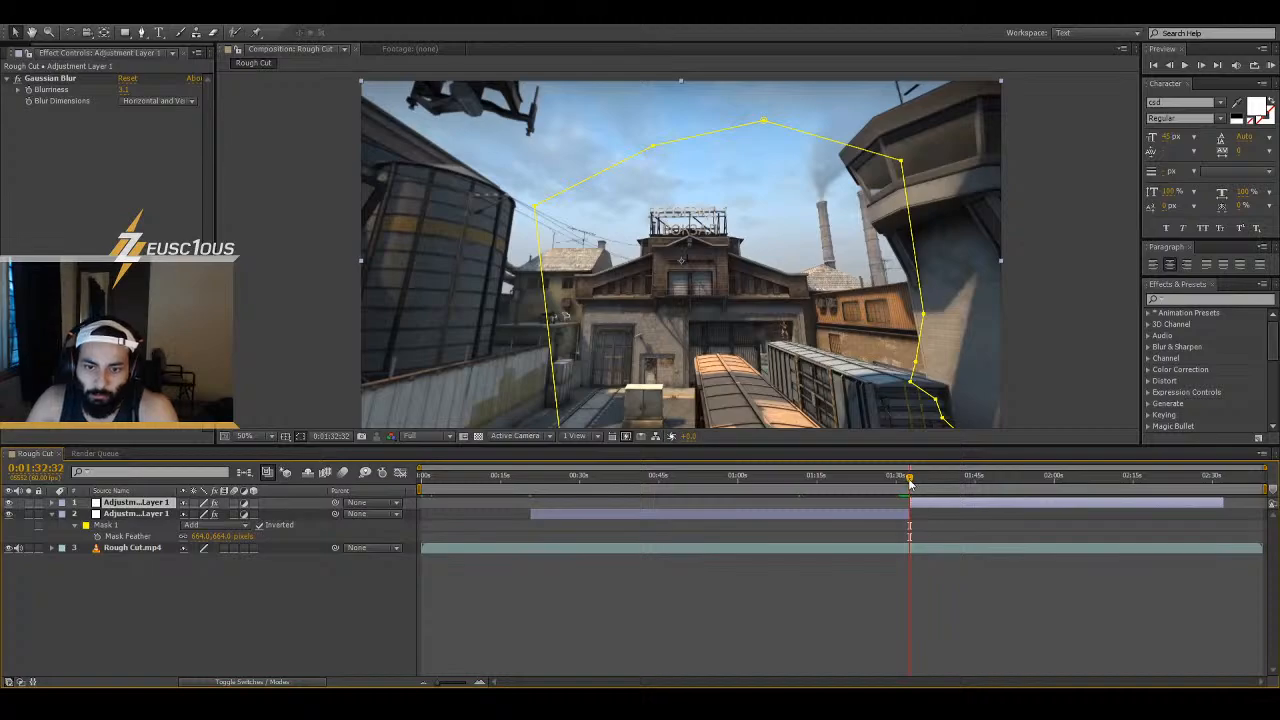
- Find the end of the sky shot and split the second adjustment layer segment at 0:01:43:13
left_click_drag(909, 483, 958, 481)
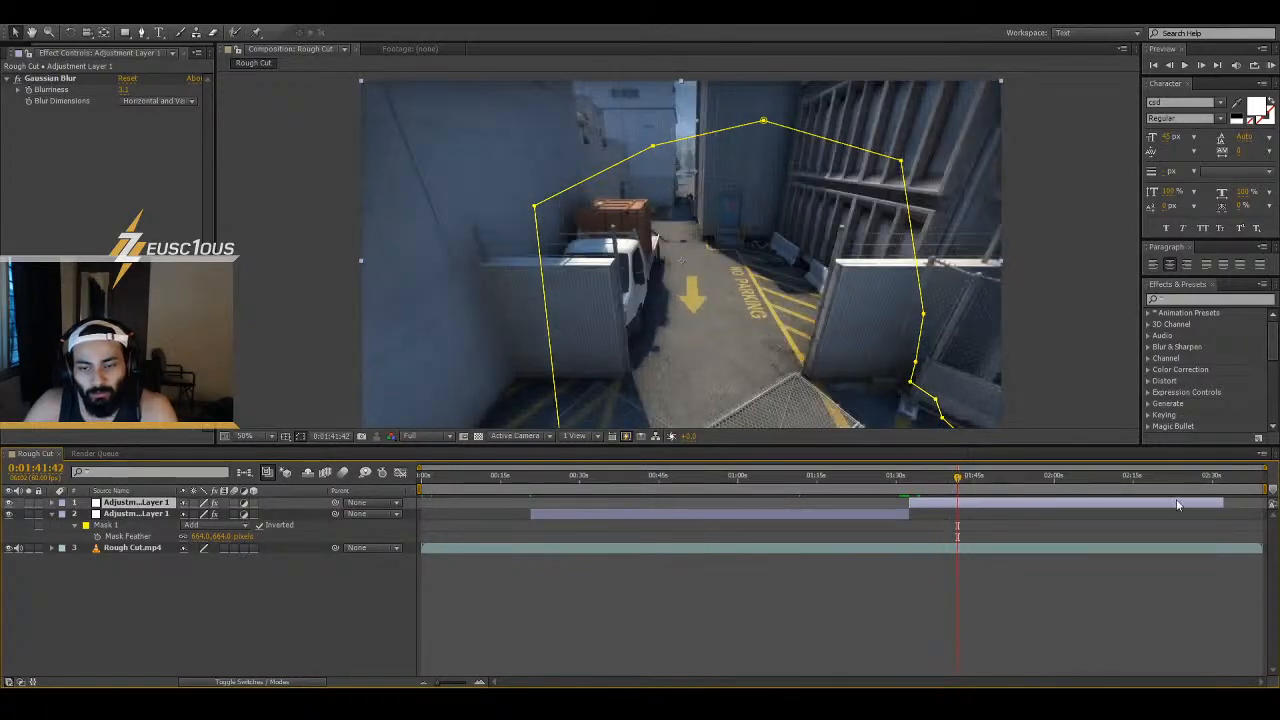
key("space")
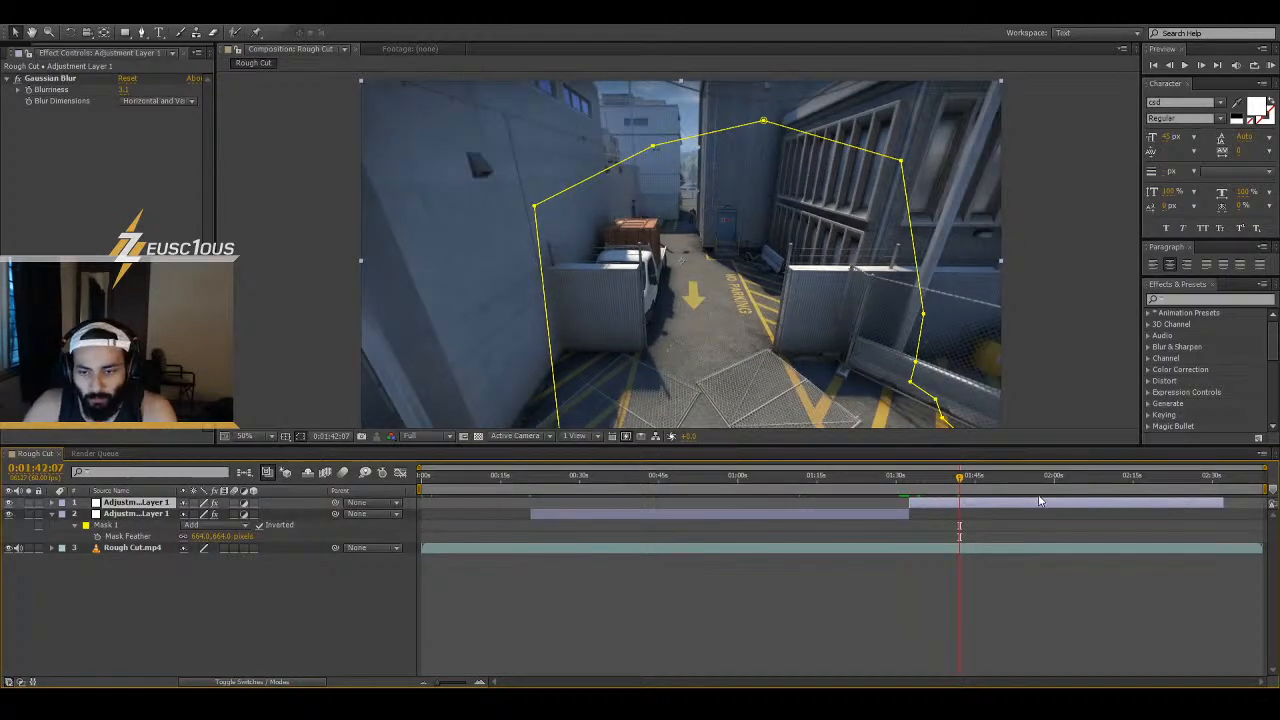
left_click_drag(959, 479, 965, 481)
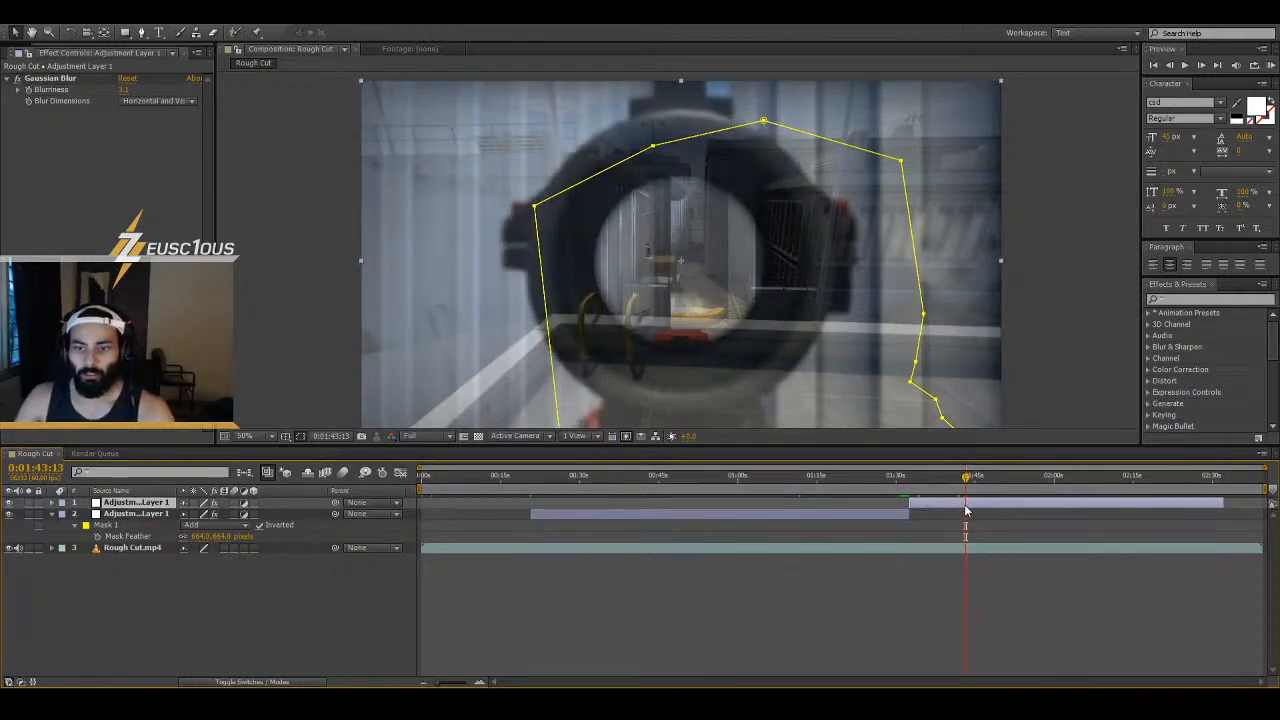
key("ctrl+shift+d")
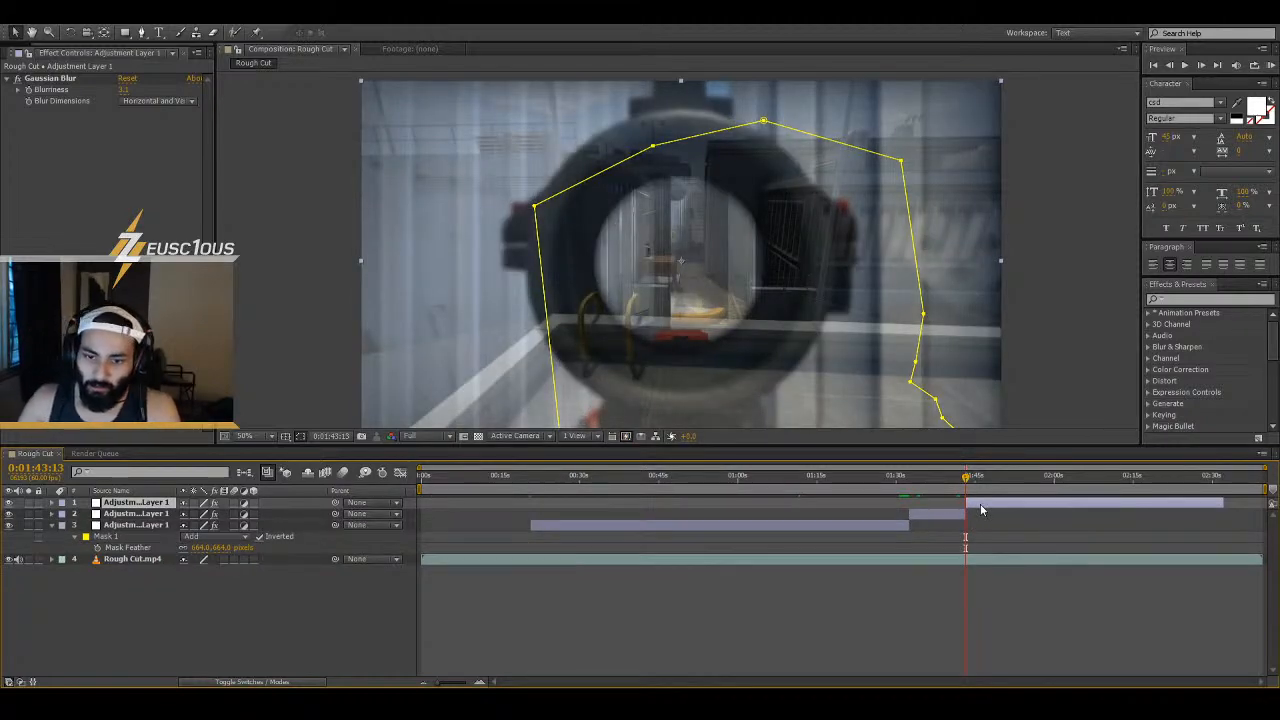
- Move the last adjustment layer segment below the short middle one and rename it Blur
left_click_drag(148, 508, 150, 522)
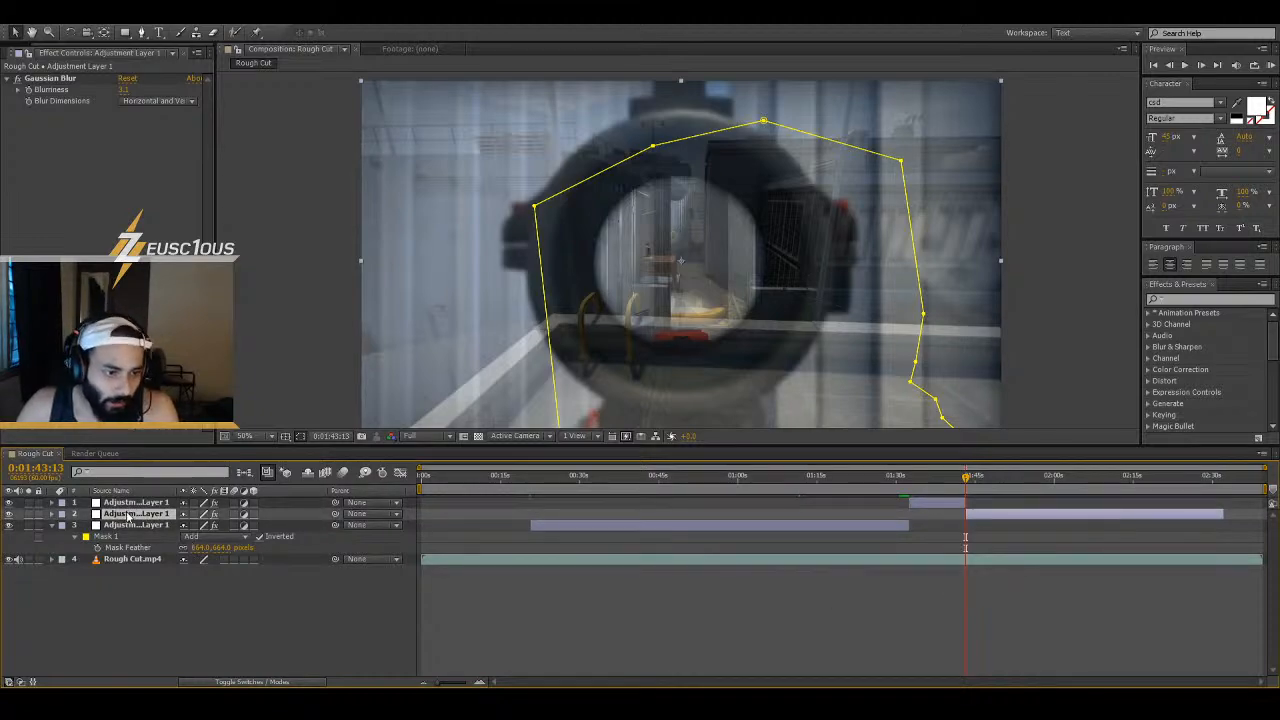
double_click(128, 515)
key("Return")
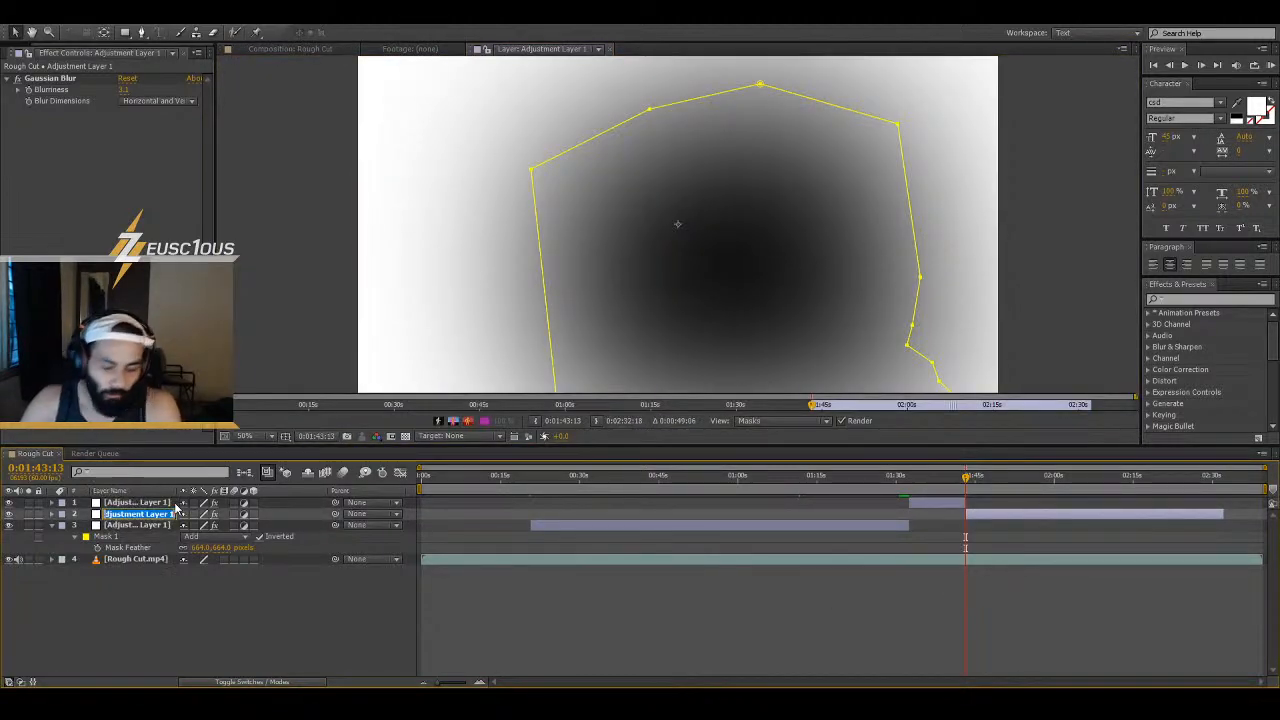
type("Bluur")
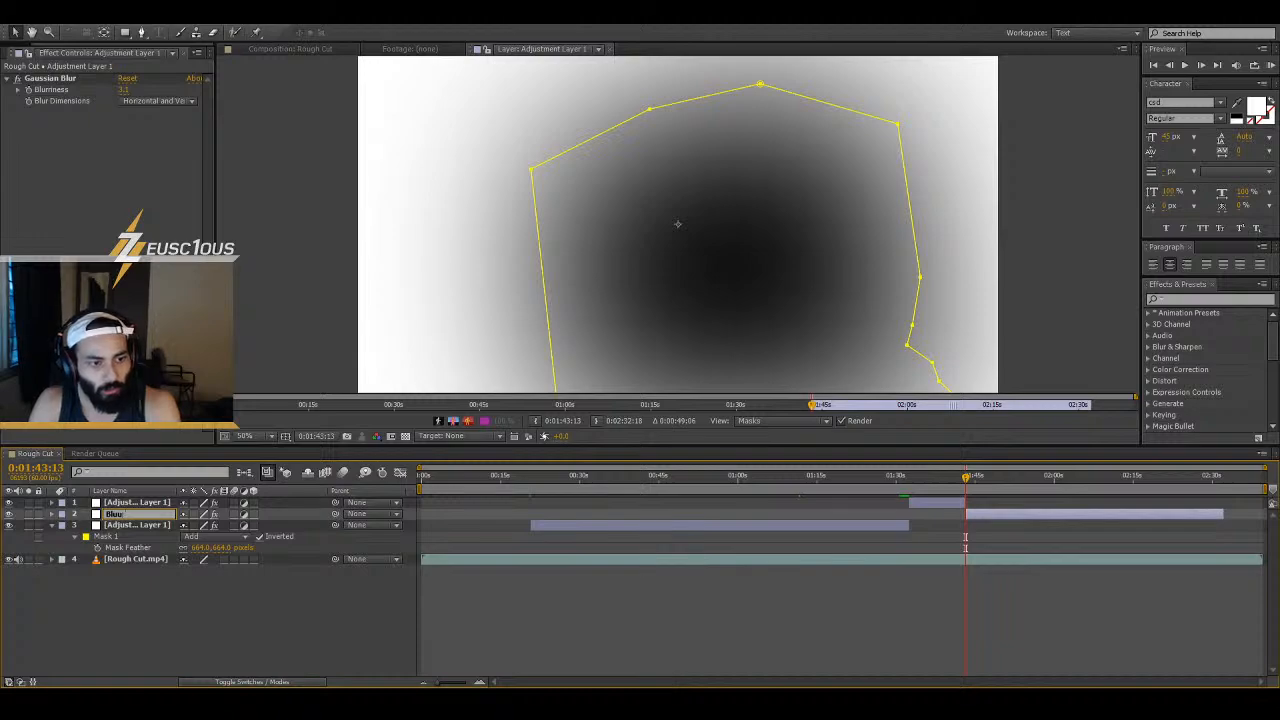
- Rename the first, longest adjustment layer segment as blur
left_click(143, 527)
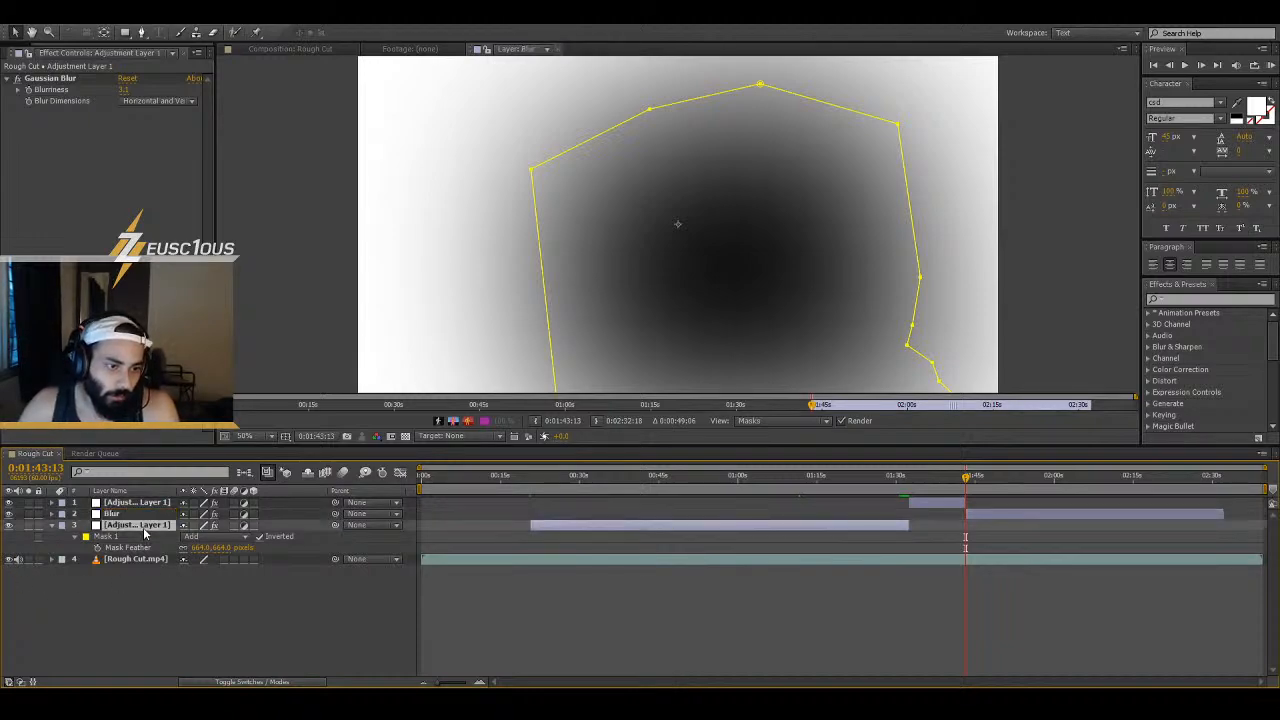
key("Return")
type("blur")
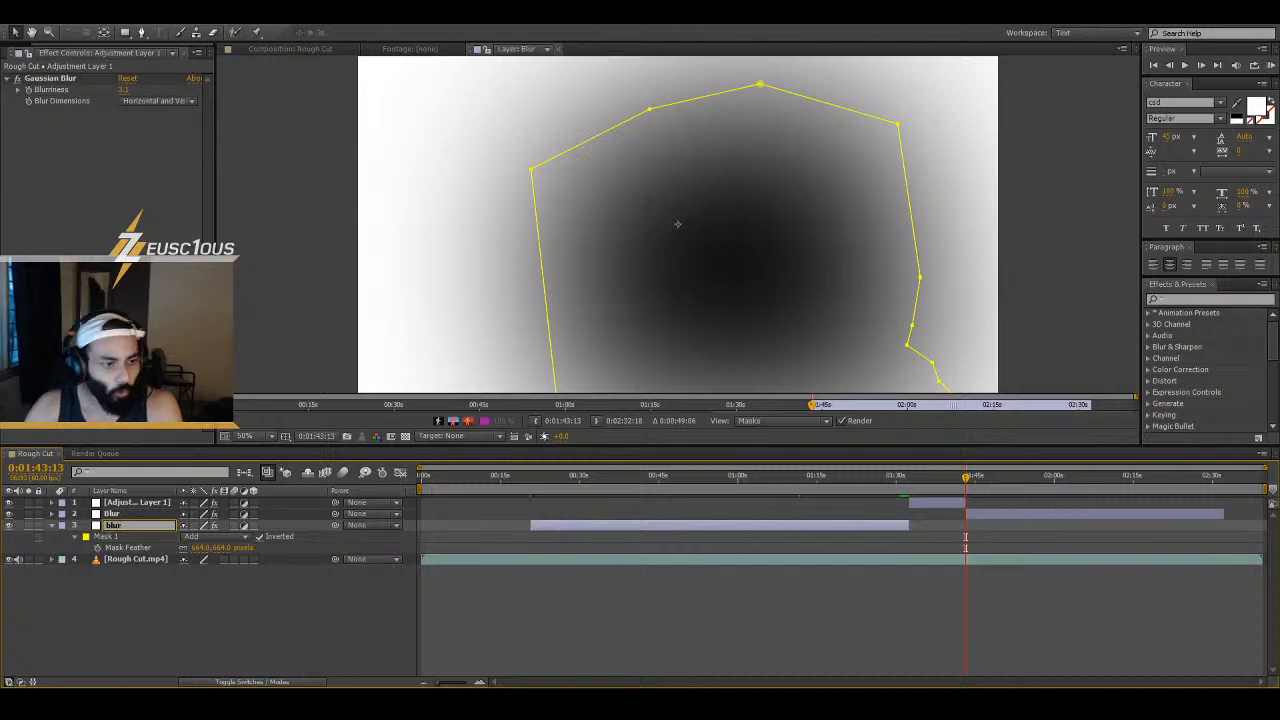
left_click(219, 623)
- Close the layer view and return to the Rough Cut composition view with the current time at 0:01:36:08
left_click(160, 502)
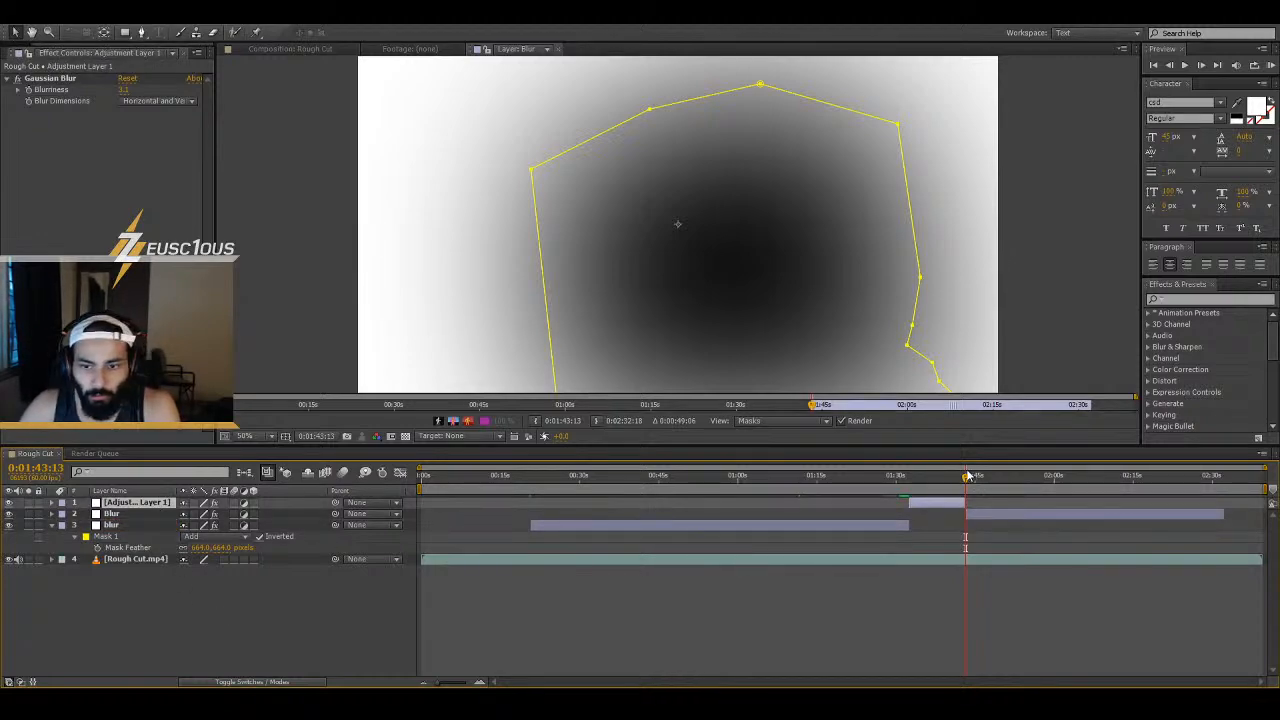
left_click_drag(966, 477, 946, 486)
left_click(547, 48)
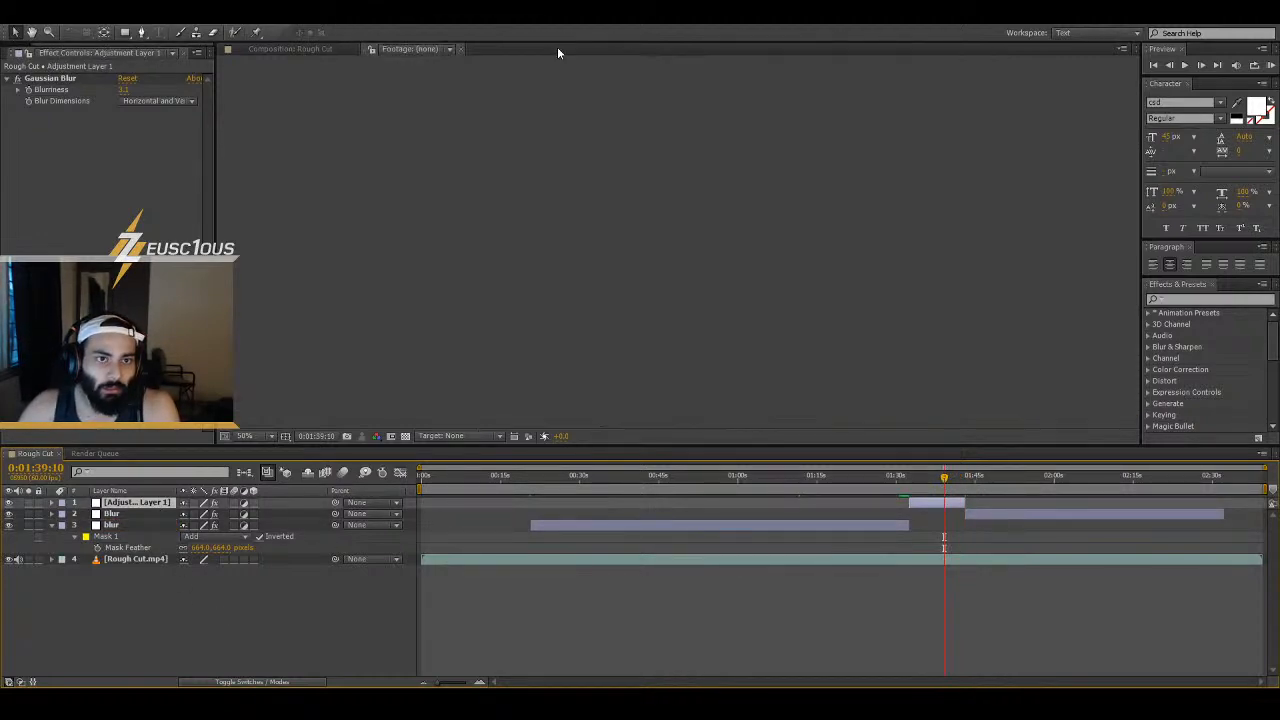
key("i")
left_click(803, 606)
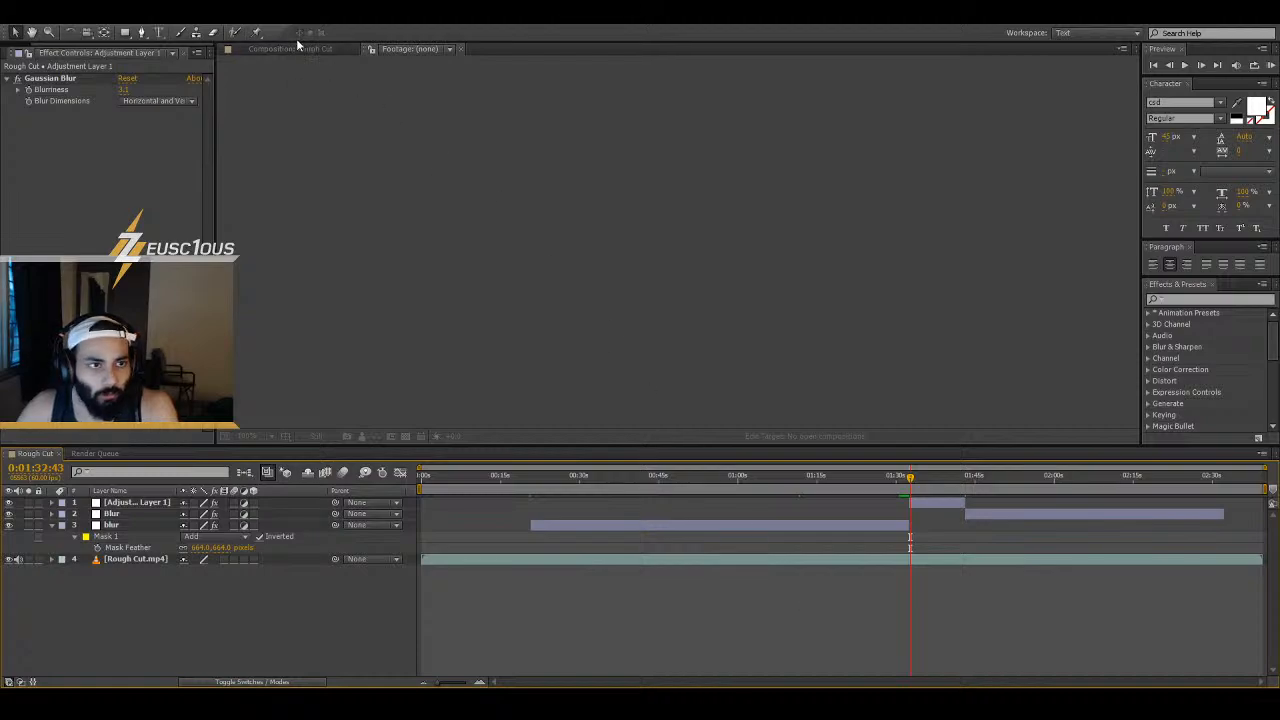
left_click(298, 47)
left_click_drag(911, 478, 929, 482)
- Delete the masks from the short middle adjustment layer so its blur covers the whole frame
left_click(934, 505)
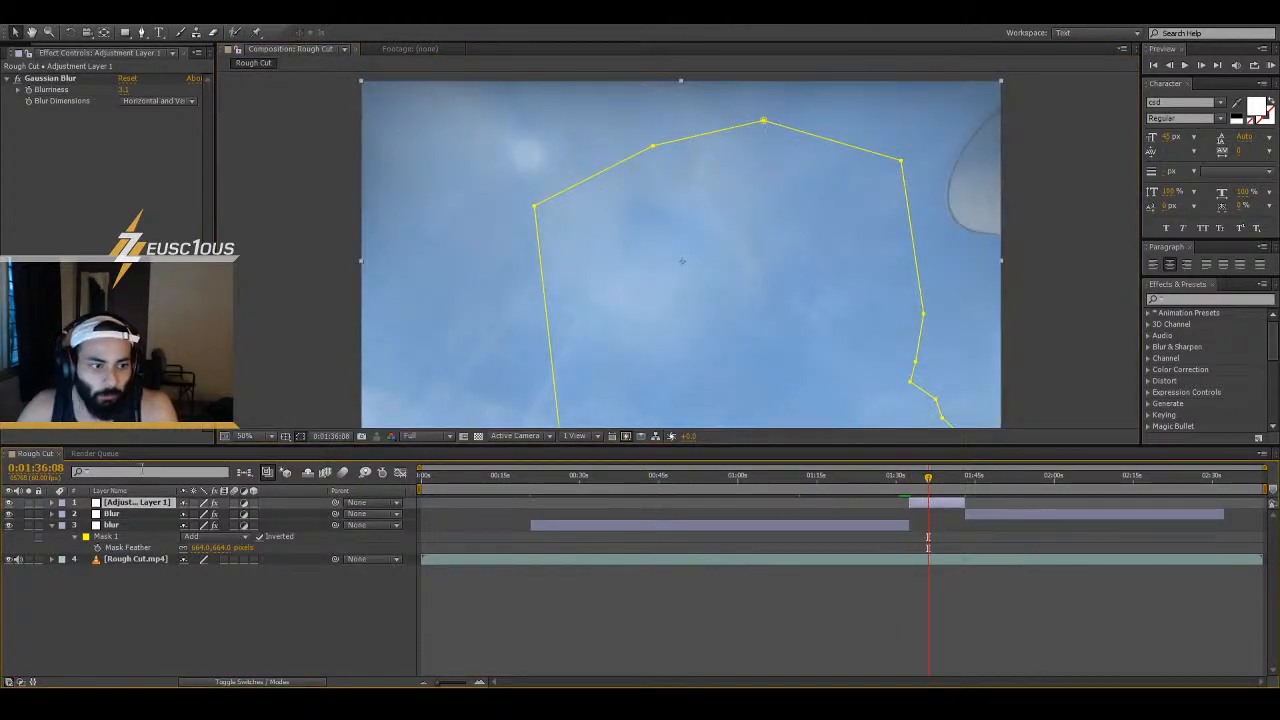
left_click(52, 502)
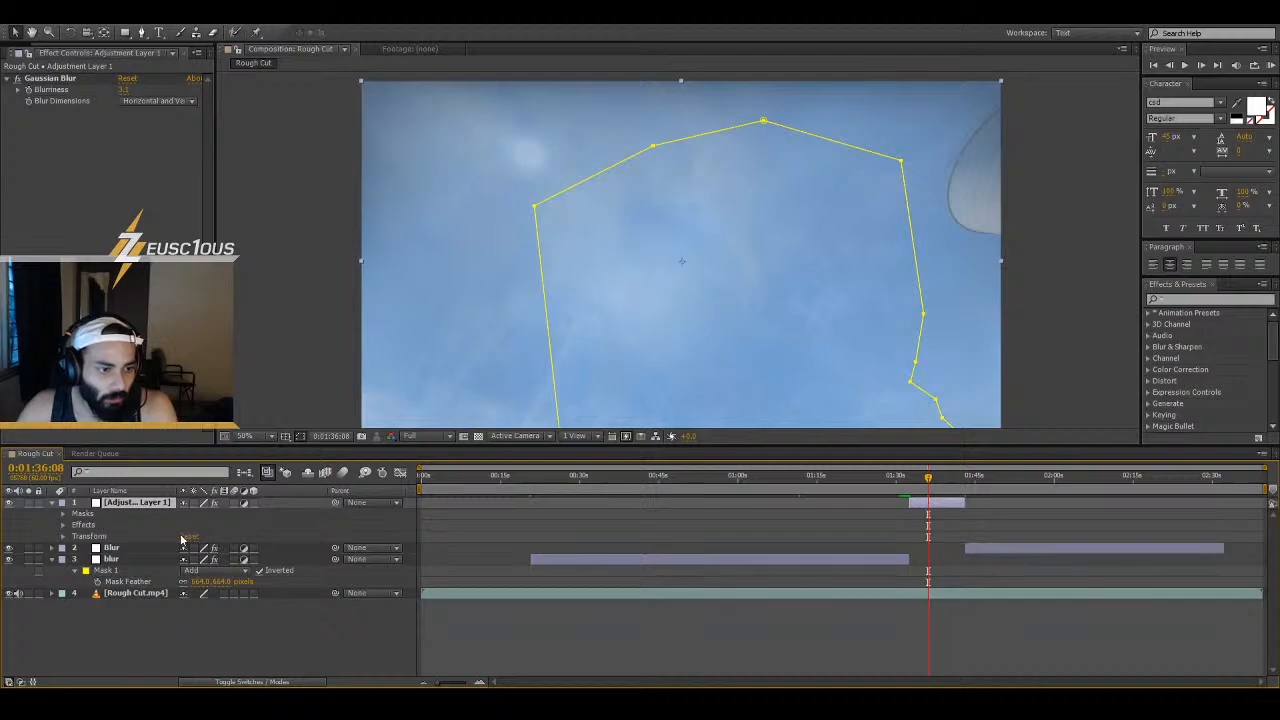
left_click(97, 516)
key("Delete")
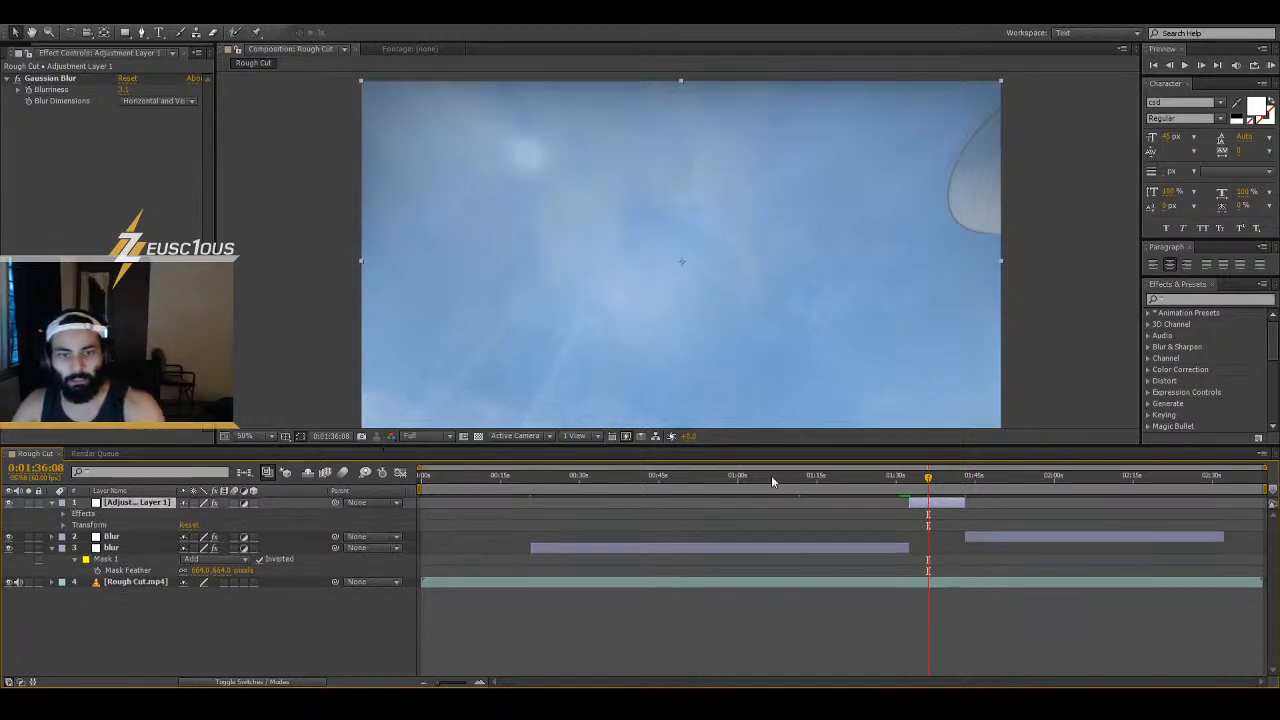
- Set the short adjustment layer's Gaussian Blur Blurriness to about 4.1, checking it against the rooftop sign shot
left_click_drag(124, 90, 165, 90)
left_click_drag(929, 481, 922, 479)
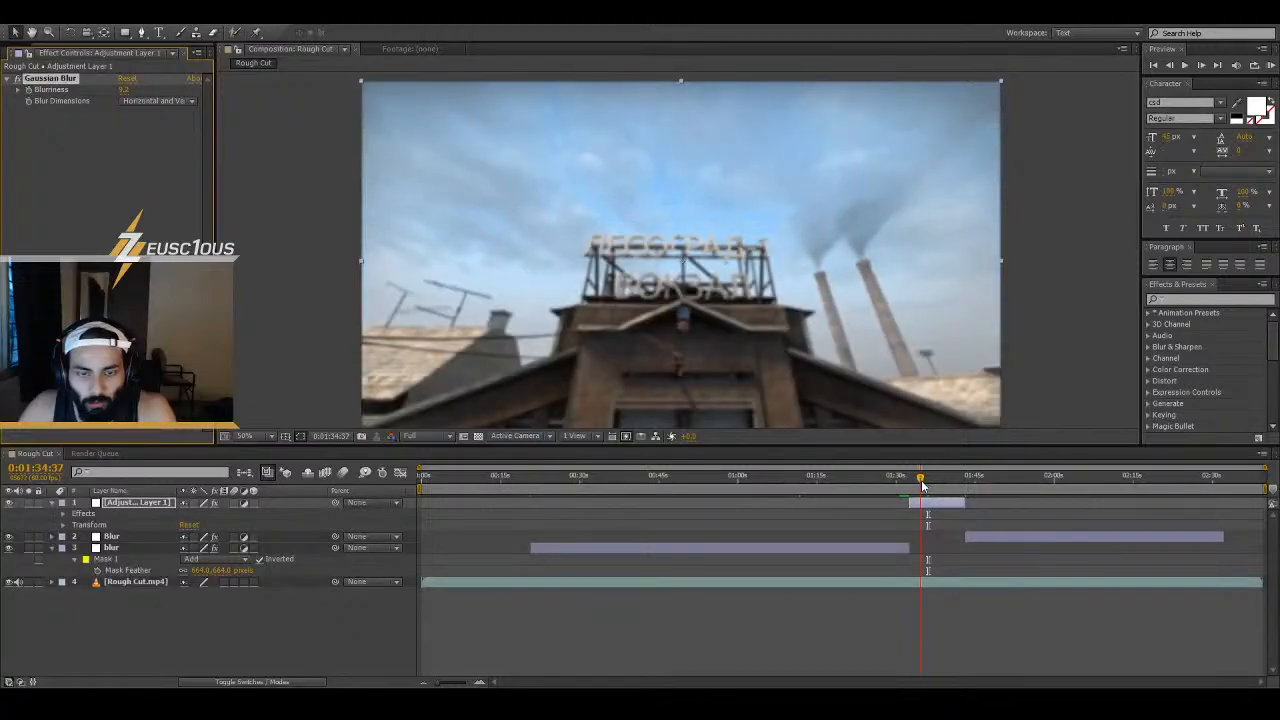
left_click_drag(125, 92, 98, 101)
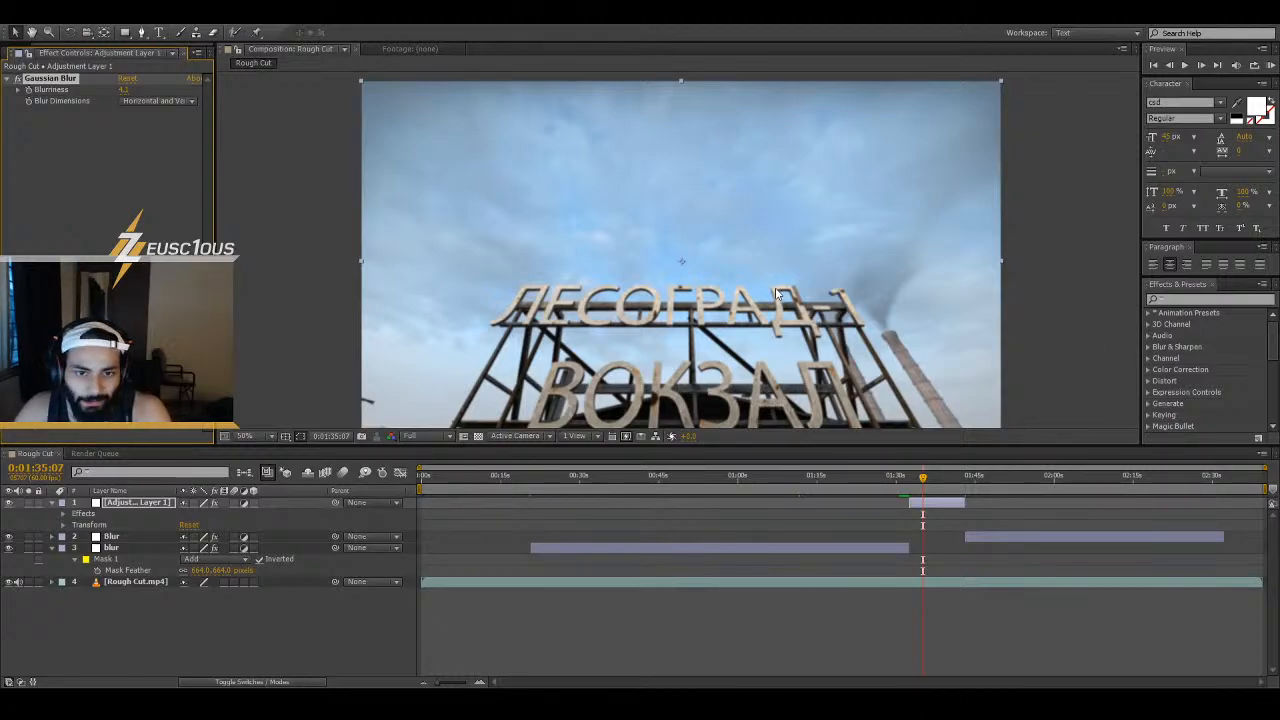
- Search the effects for lut and add Apply Color LUT with the LUT 1 file to the short adjustment layer
left_click_drag(923, 484, 554, 483)
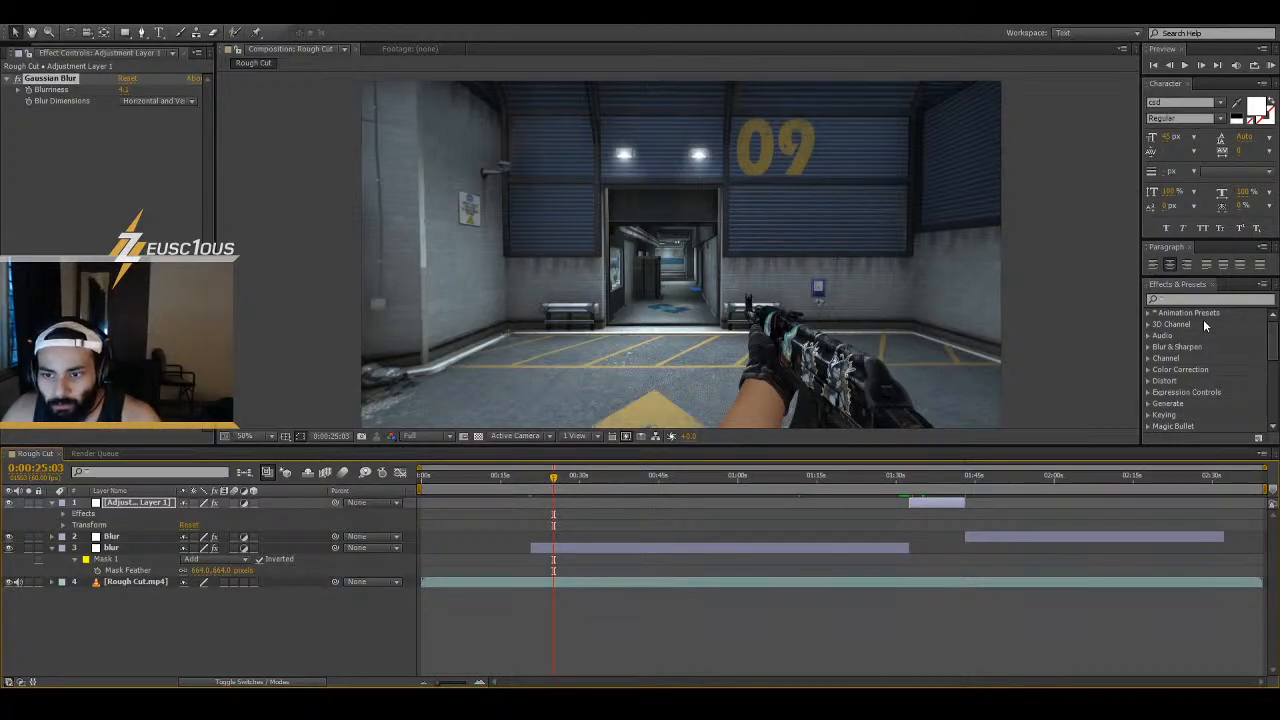
scroll(1194, 345, "down", 2)
scroll(1194, 345, "up", 1)
scroll(697, 405, "up", 1)
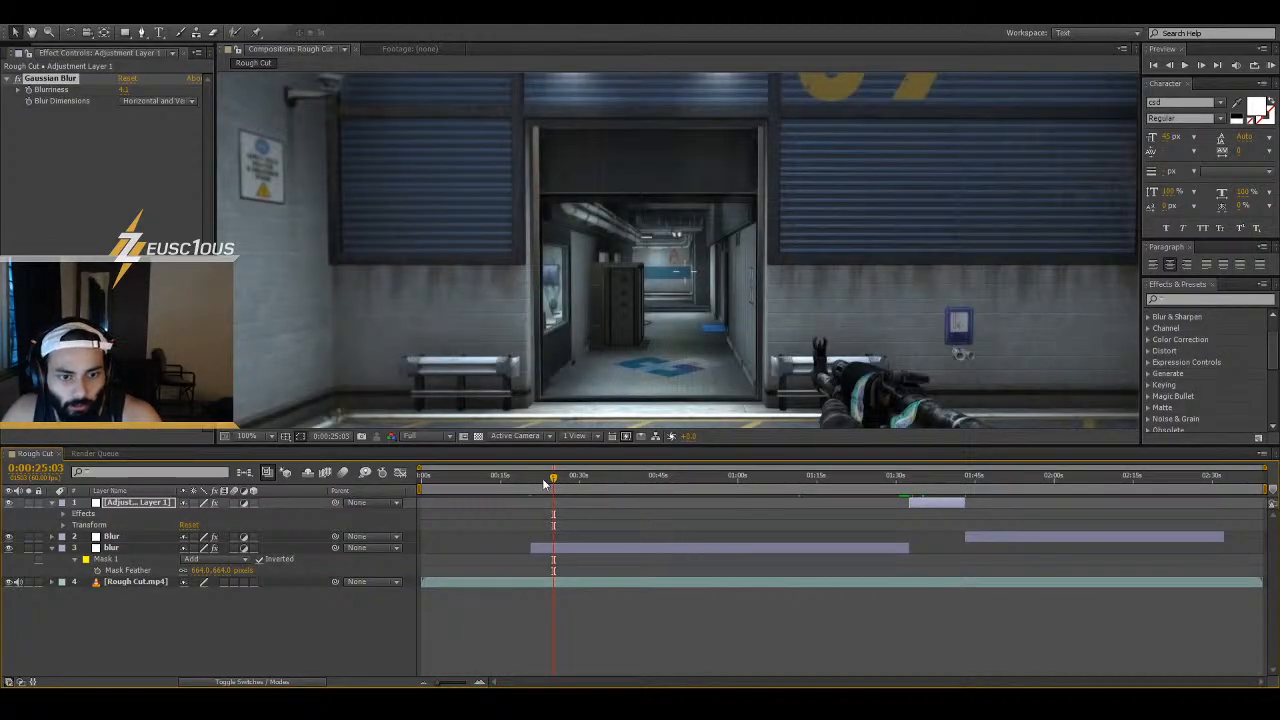
left_click_drag(542, 483, 626, 501)
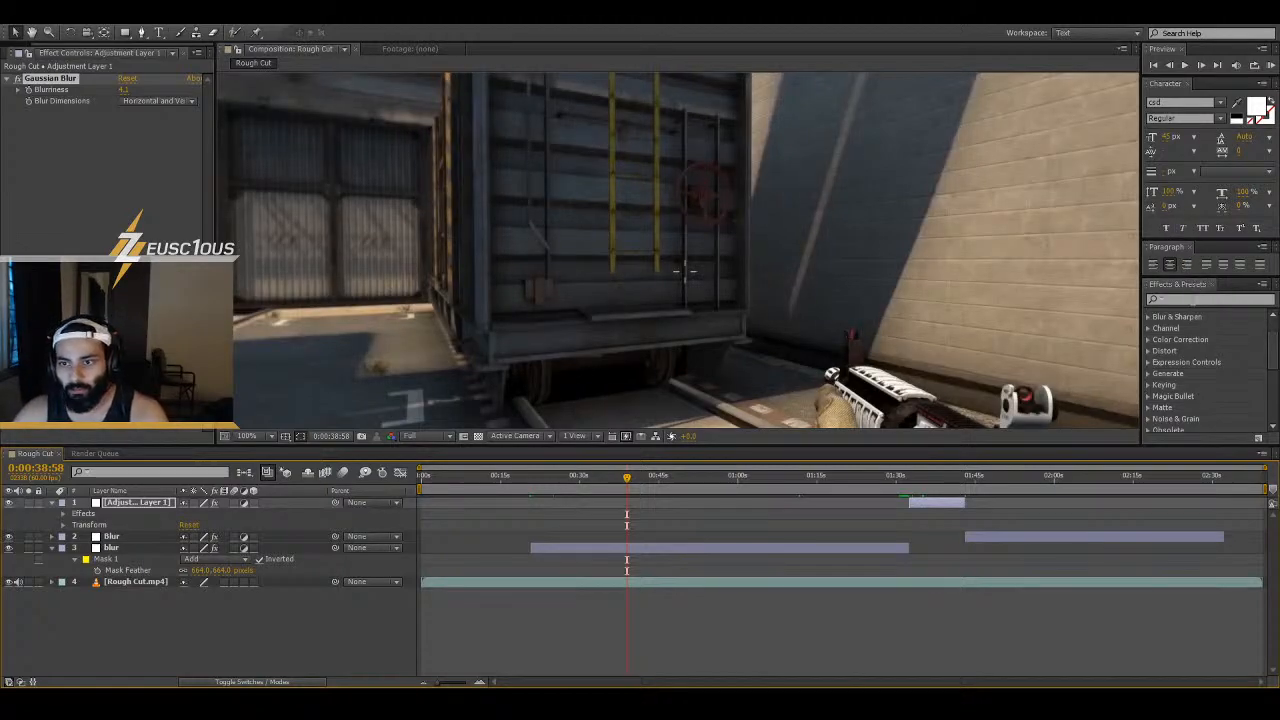
left_click(1192, 300)
type("lut")
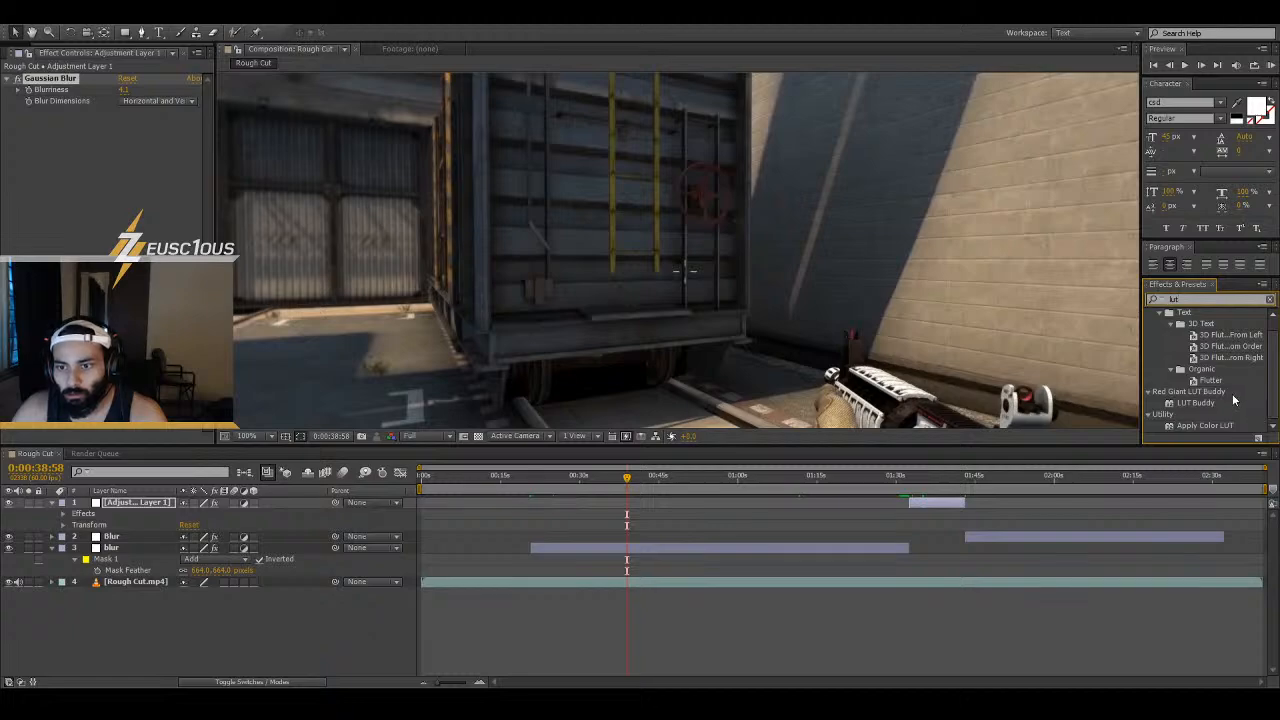
left_click(1201, 426)
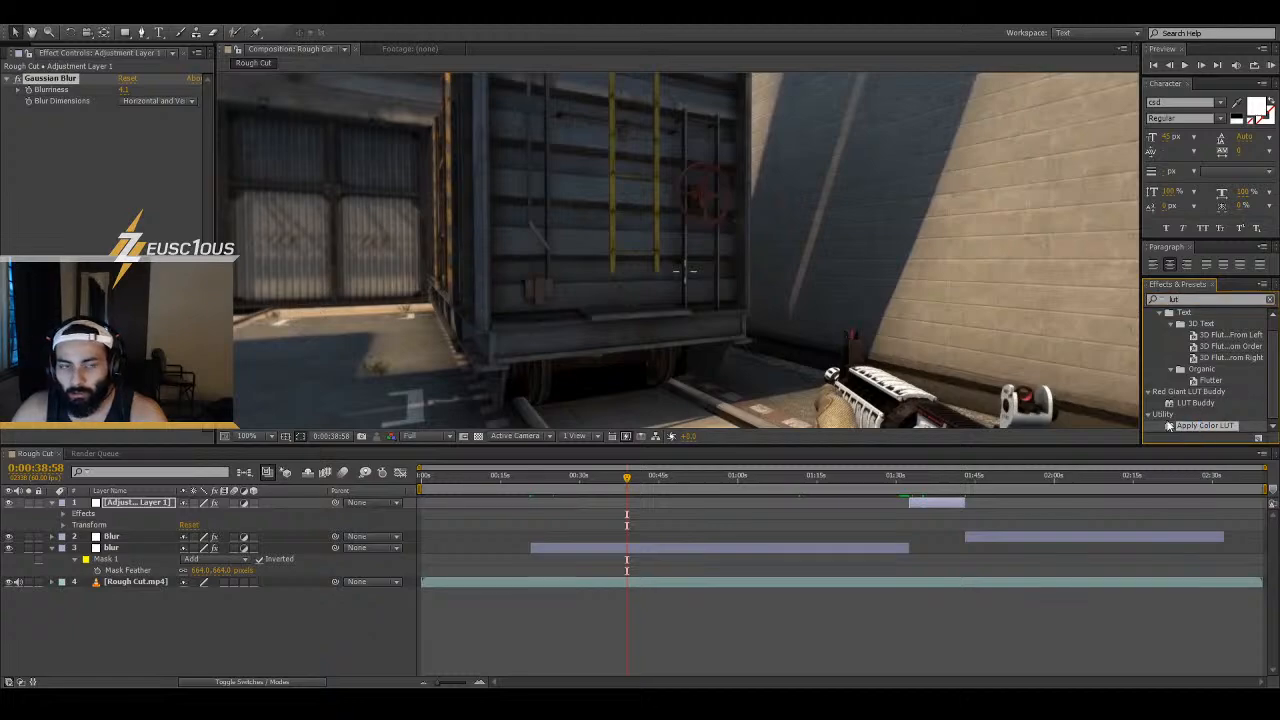
left_click_drag(1169, 426, 938, 370)
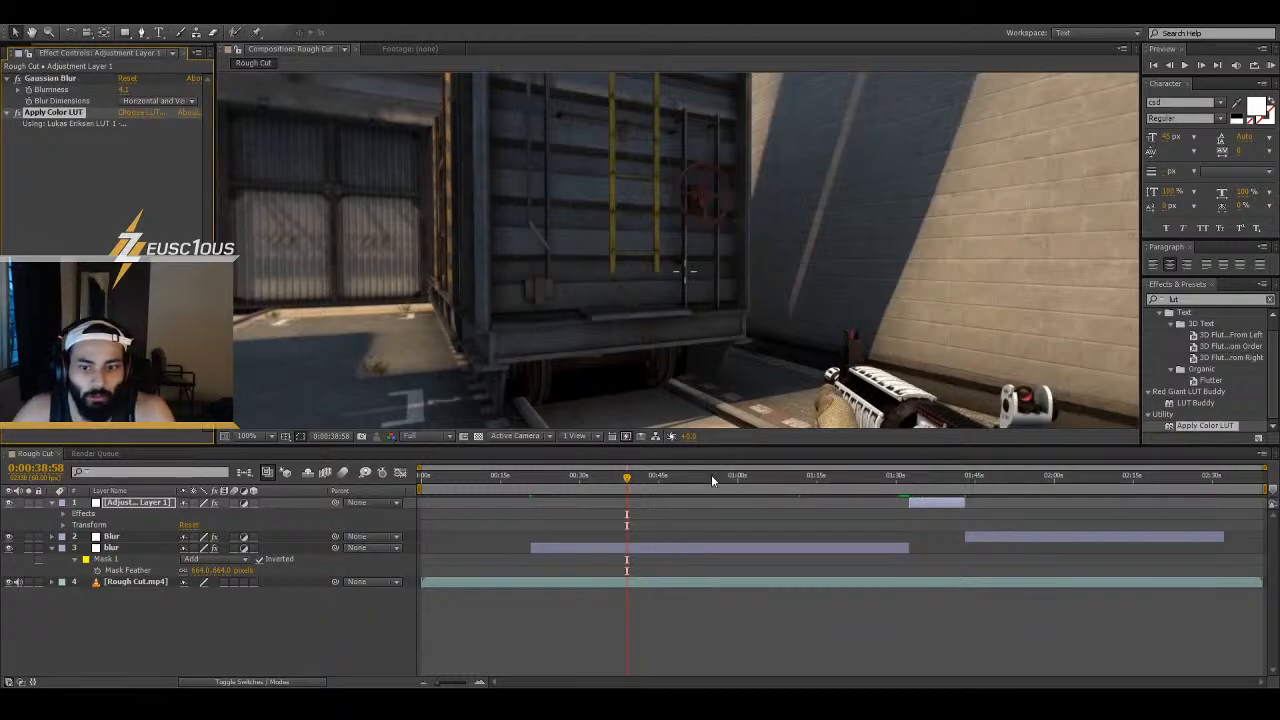
- Move to 0:01:33:59 and add two more Apply Color LUT effects using the LUT 2 and LUT 3 files
left_click_drag(627, 477, 916, 490)
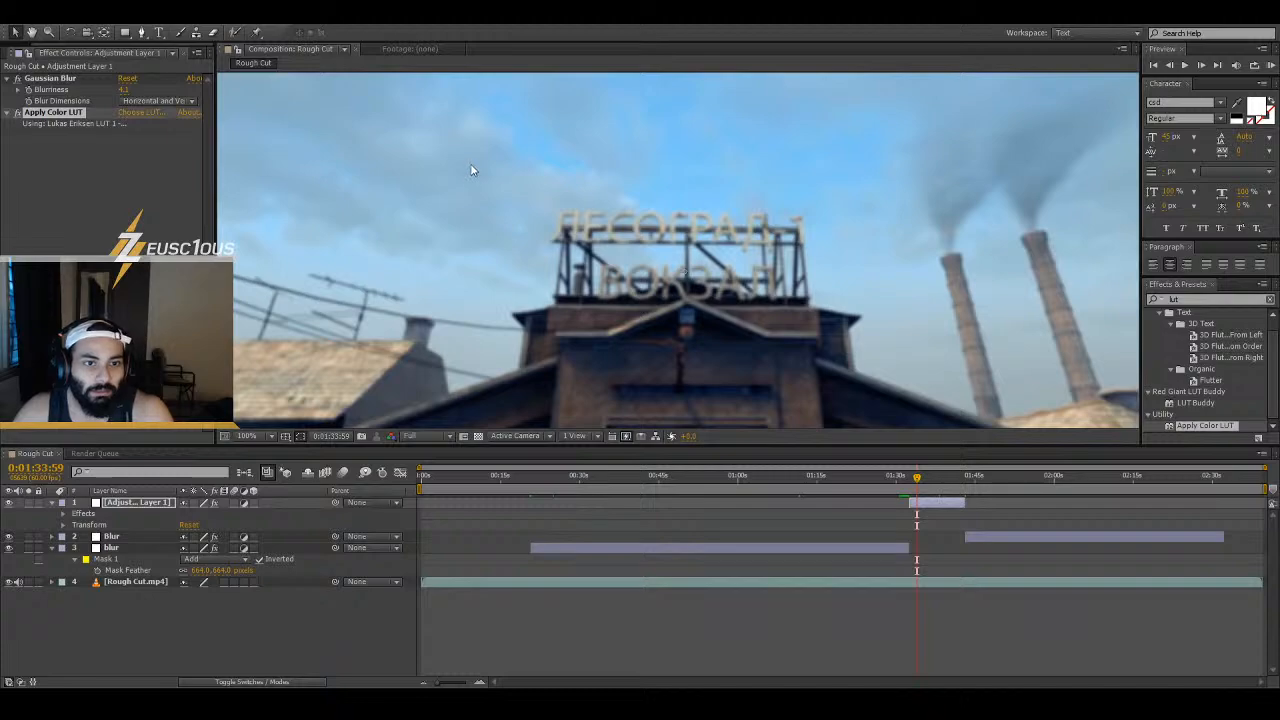
left_click_drag(473, 170, 775, 316)
left_click(1222, 426)
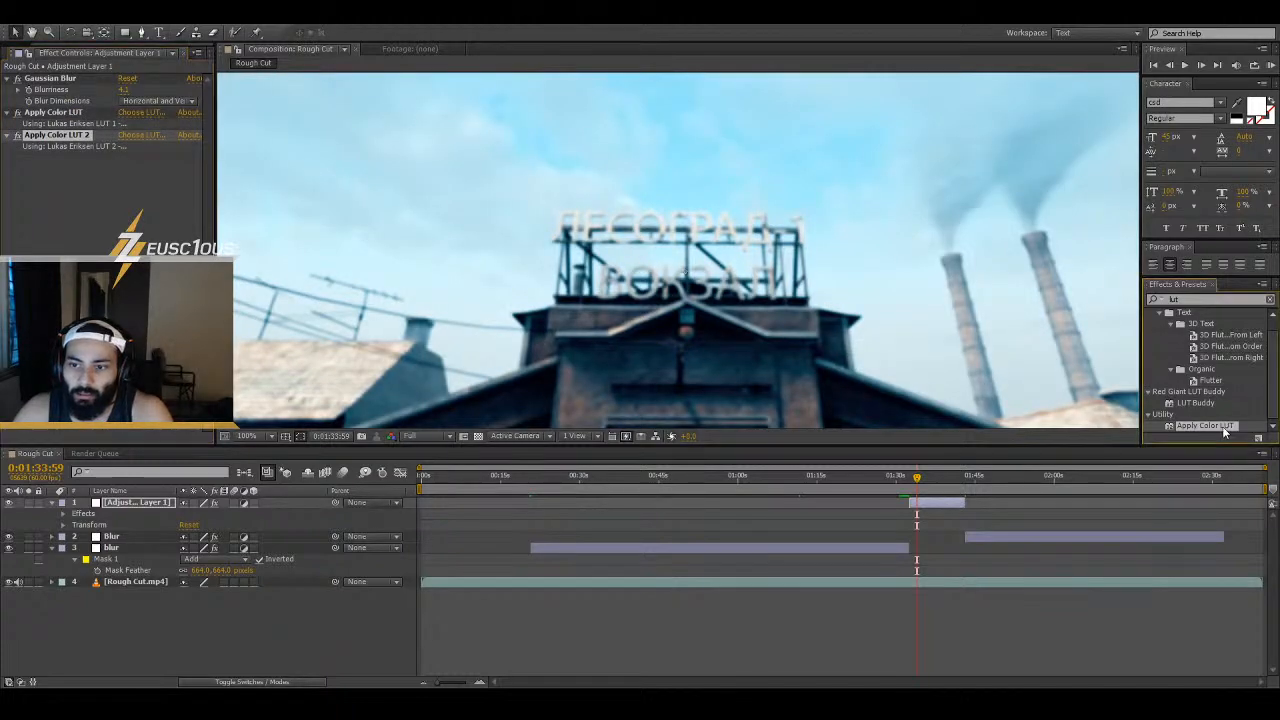
left_click_drag(490, 184, 491, 183)
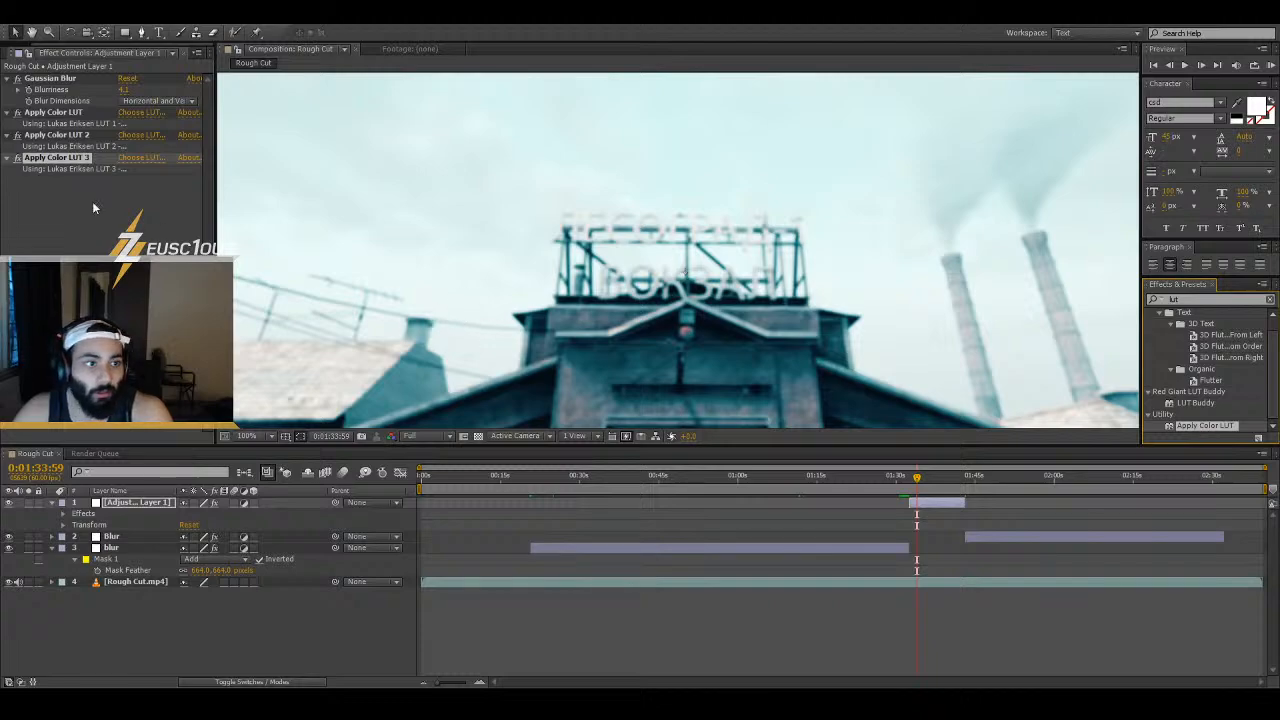
- Delete the first two Apply Color LUT effects, keeping only Apply Color LUT 3
left_click(36, 144)
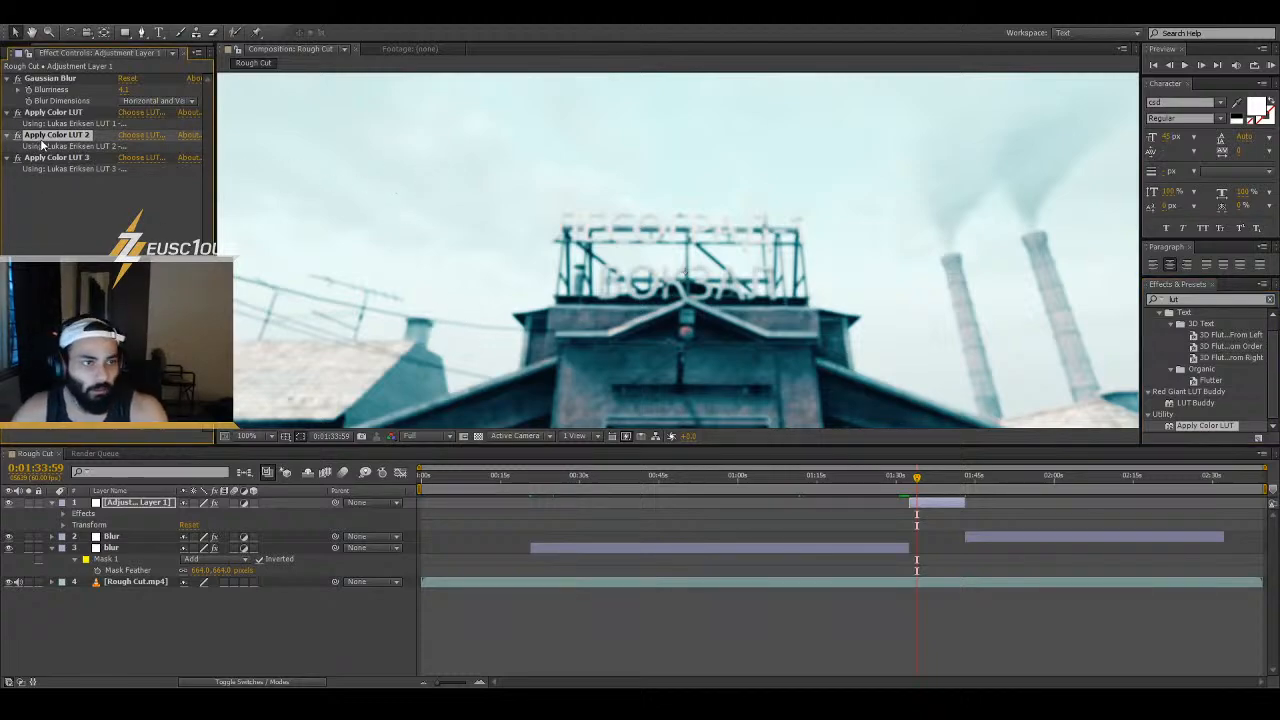
key("Delete")
left_click(62, 113)
key("Delete")
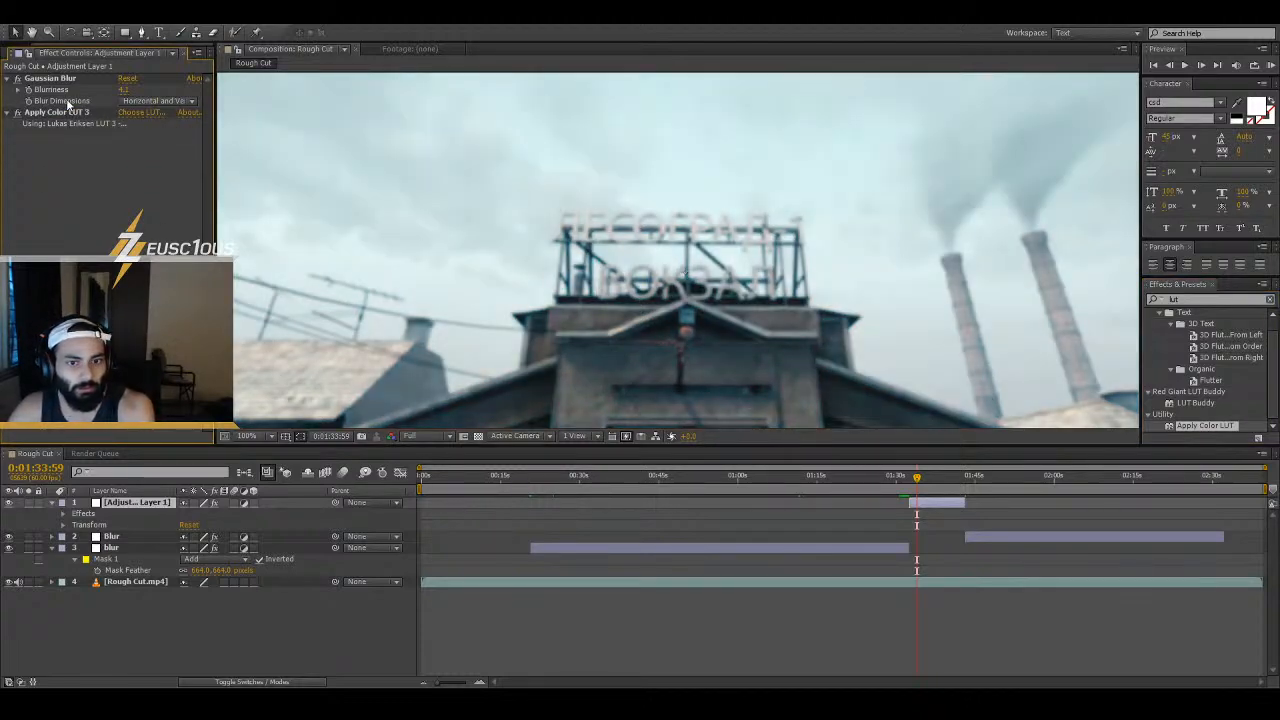
- Toggle Apply Color LUT 3 off and on to compare the shot with and without the grade
left_click(64, 114)
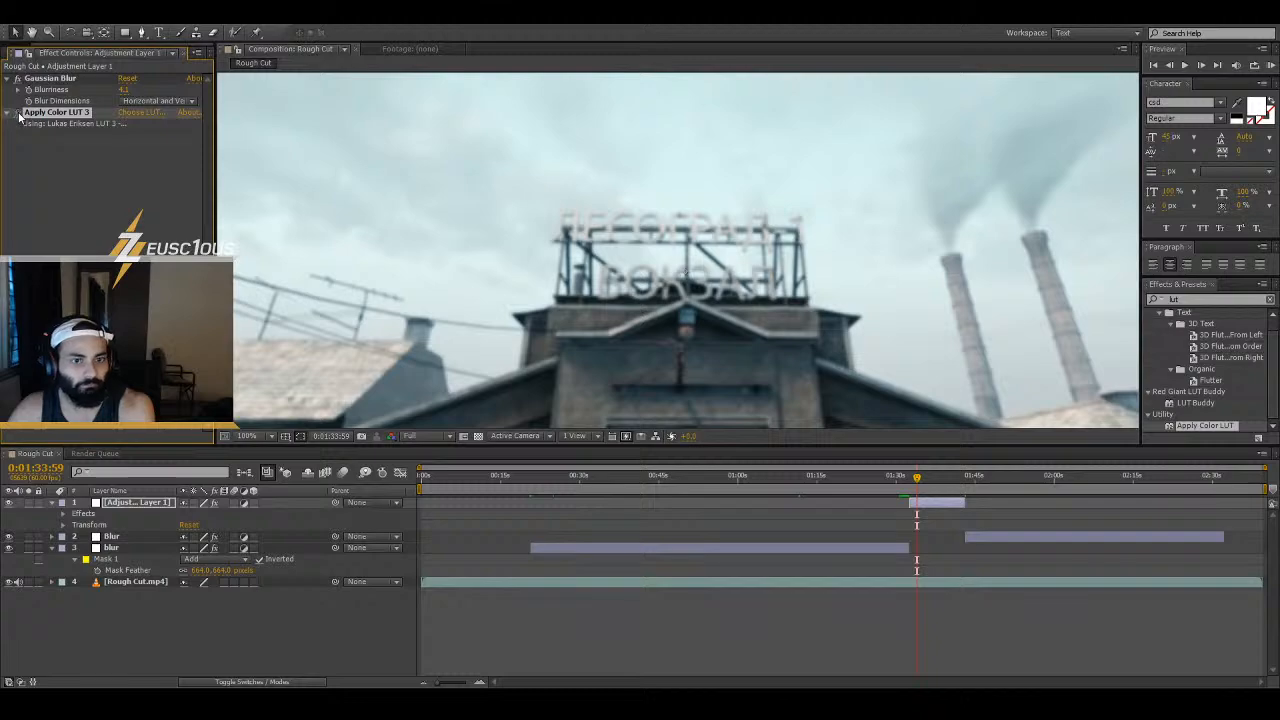
left_click(17, 113)
left_click(17, 113)
left_click(17, 113)
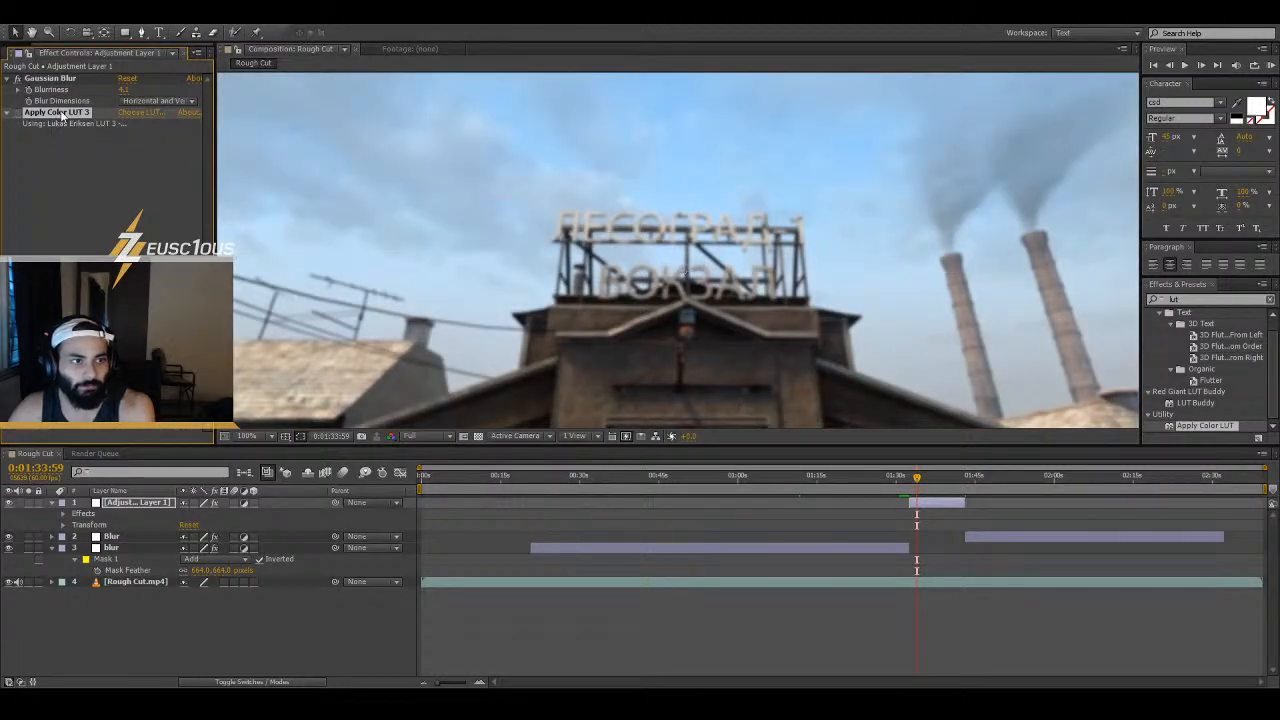
- Replace Apply Color LUT 3 on the short adjustment layer with a new Apply Color LUT effect using the LUT 1 file
key("Delete")
left_click(1200, 428)
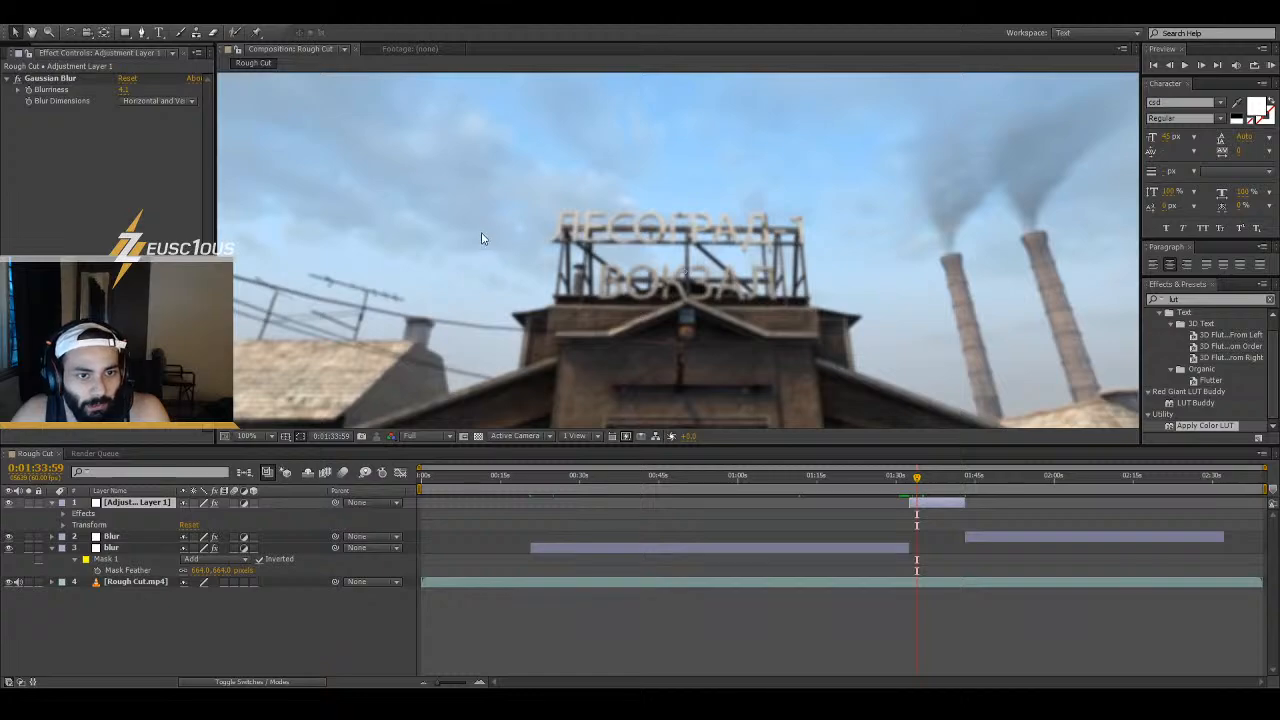
double_click(473, 148)
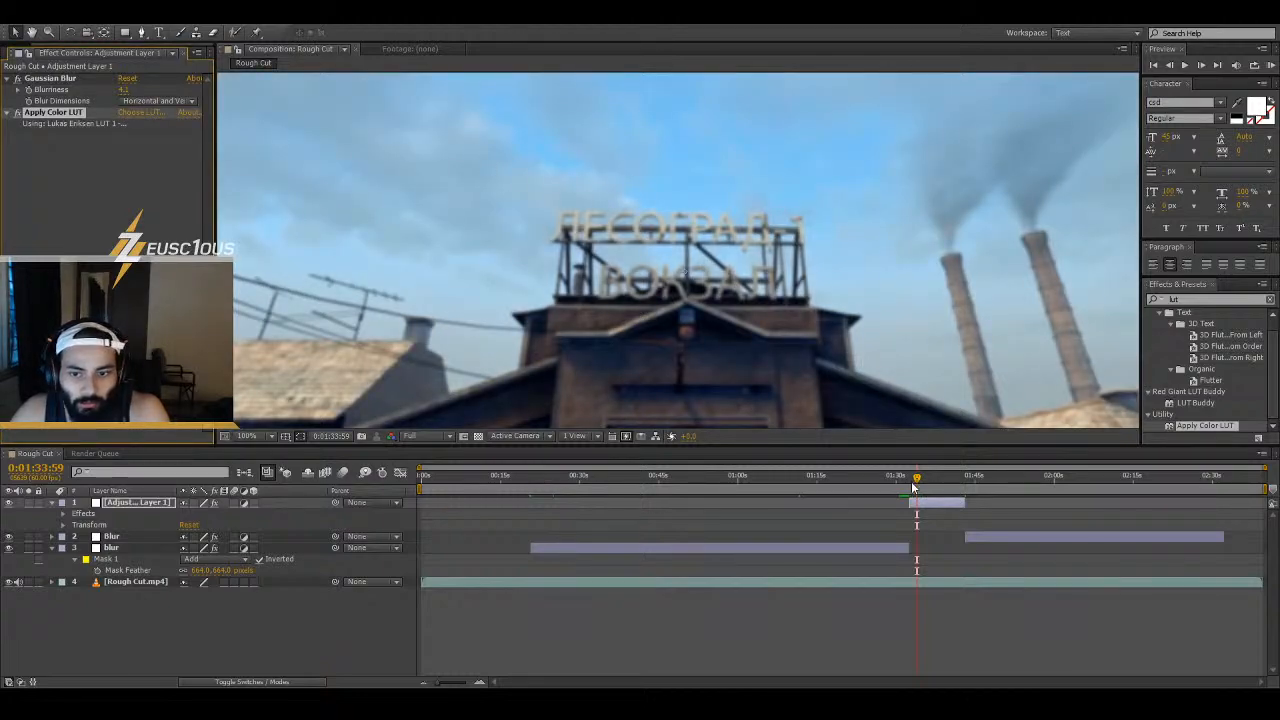
- Move to 0:01:30:34 and fit the whole frame in the composition view
left_click(926, 480)
left_click_drag(926, 480, 898, 488)
left_click(261, 436)
left_click(269, 447)
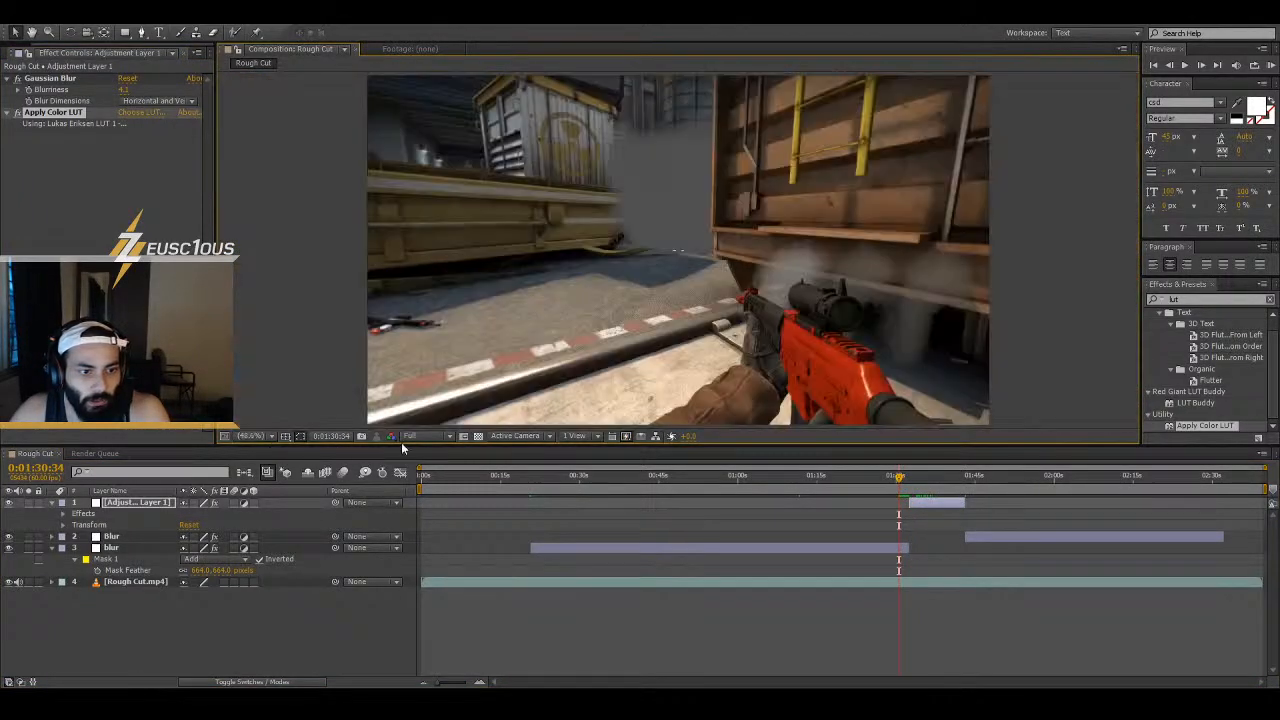
- Try a Looks effect on the short adjustment layer, checking it at 0:01:35:15, and delete it
left_click(70, 226)
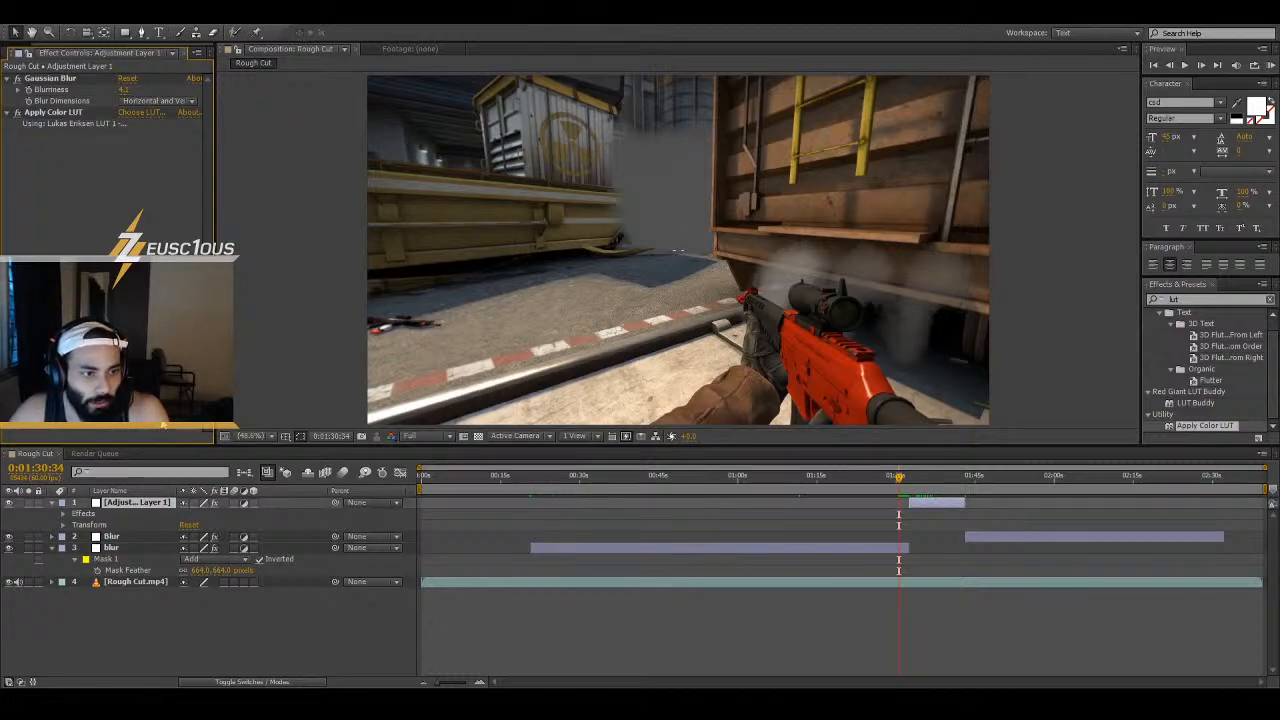
left_click(392, 443)
left_click(48, 171)
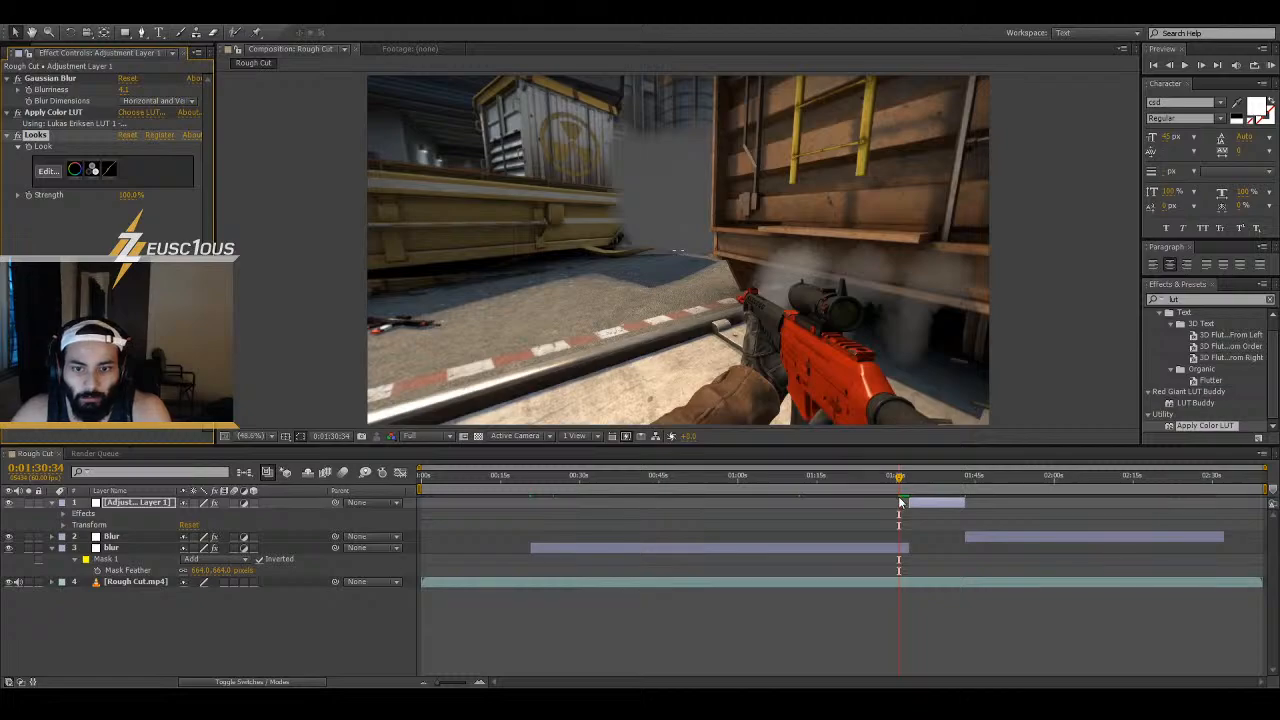
left_click_drag(887, 484, 923, 484)
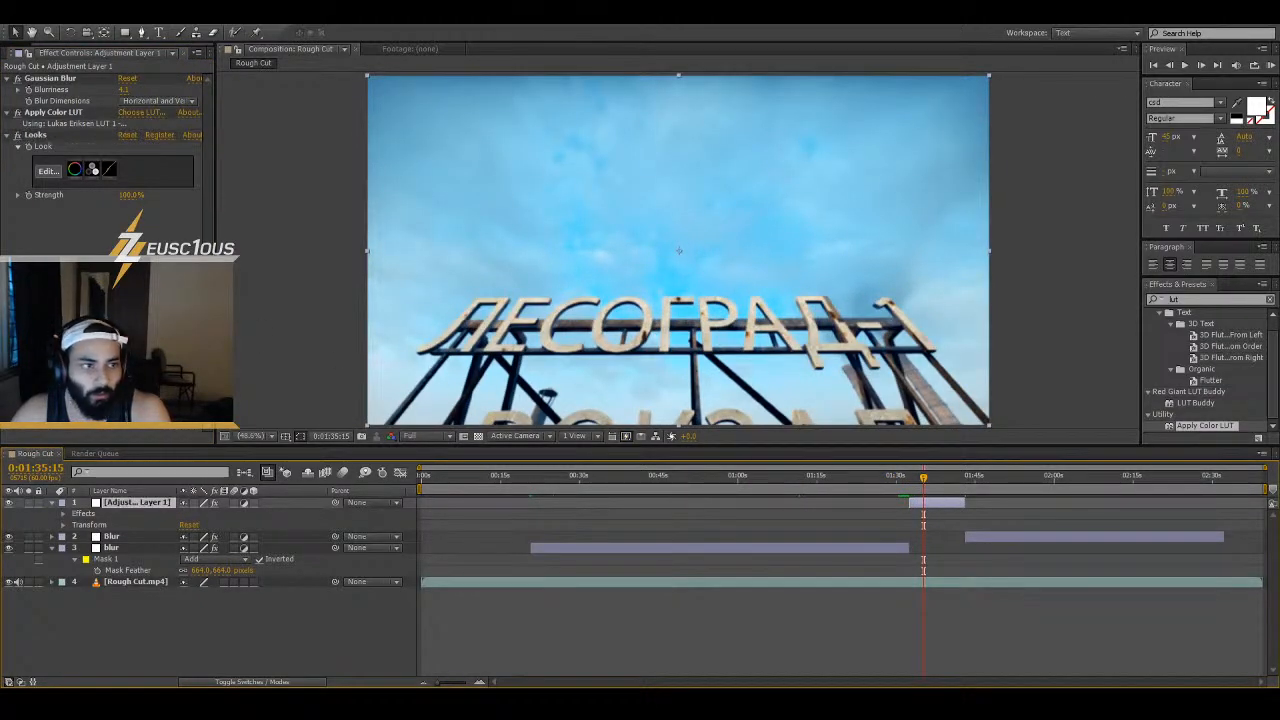
left_click(35, 130)
key("Delete")
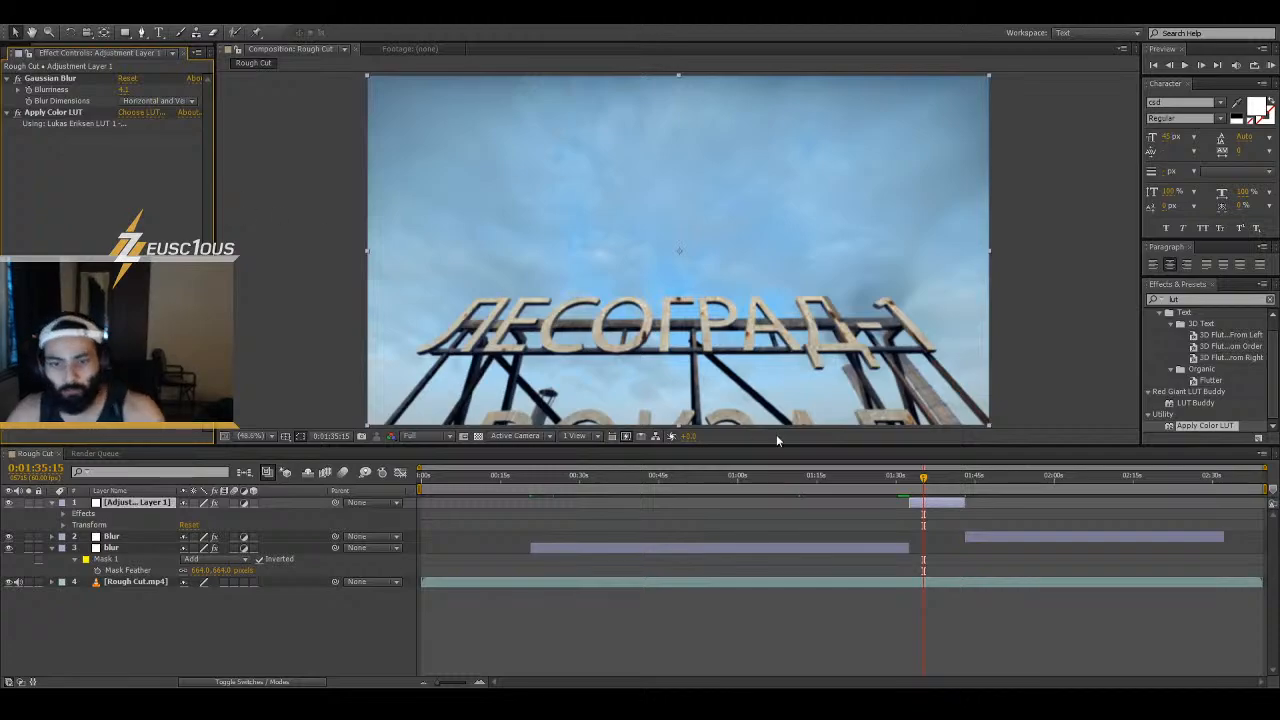
- At 0:00:23:16, create a new adjustment layer and place it directly below Adjustment Layer 1
left_click(544, 479)
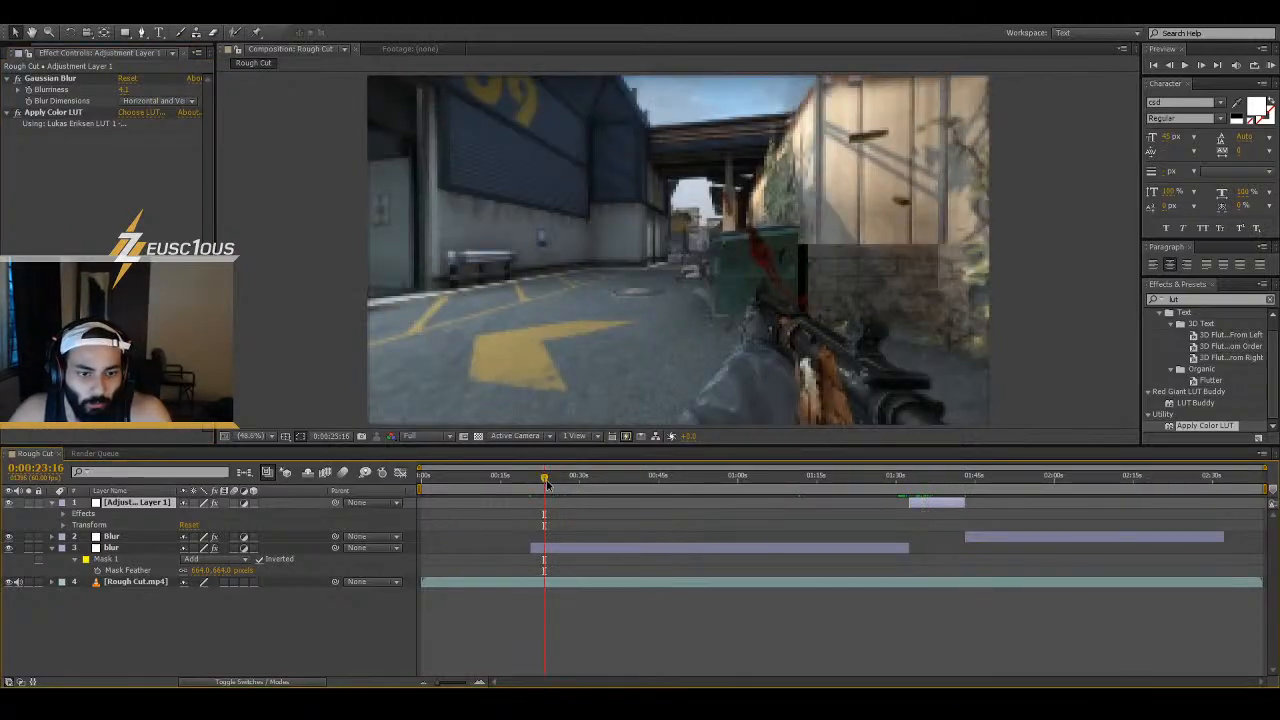
left_click(582, 550)
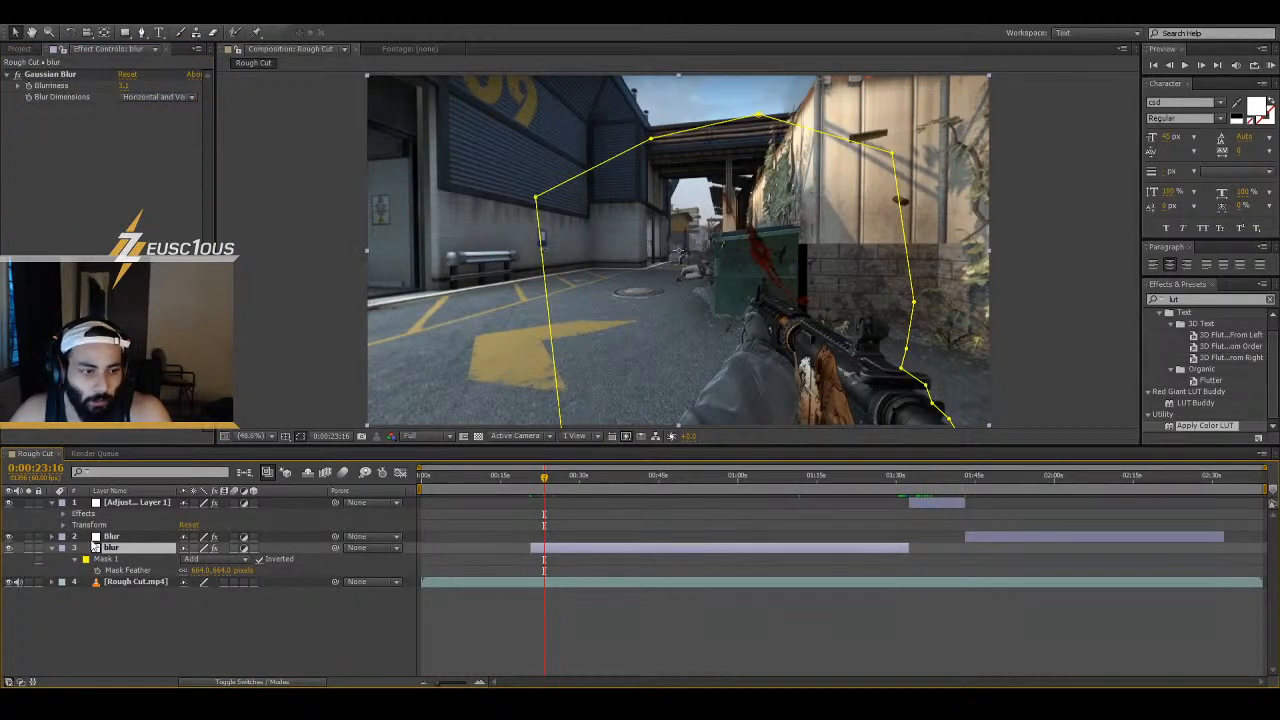
left_click(114, 629)
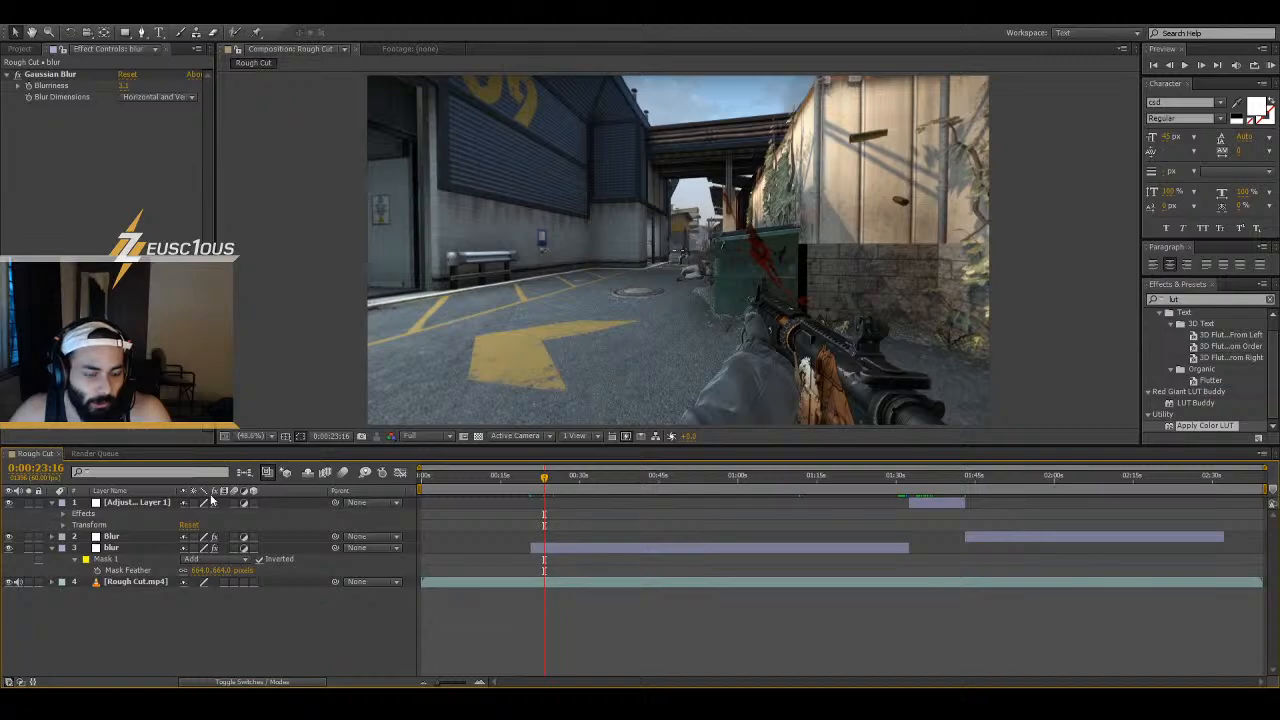
key("ctrl+alt+y")
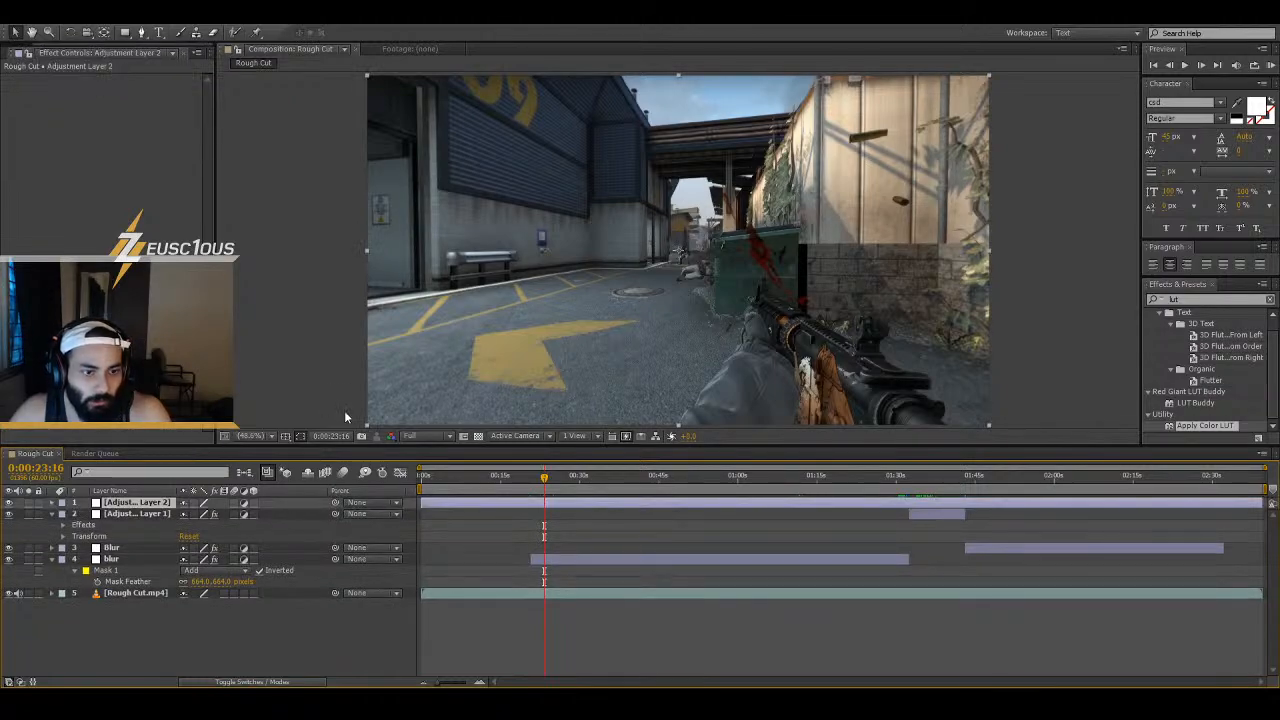
left_click_drag(114, 506, 124, 550)
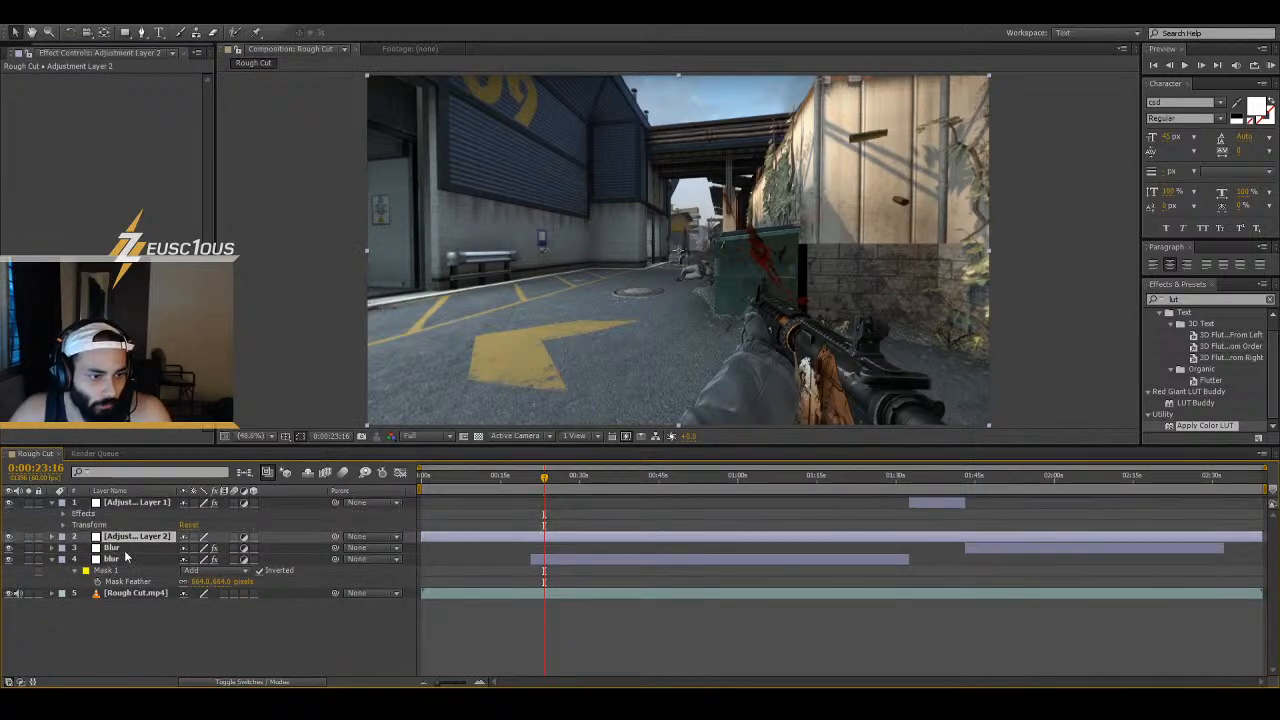
- Rename the new full-length adjustment layer as CC
key("Return")
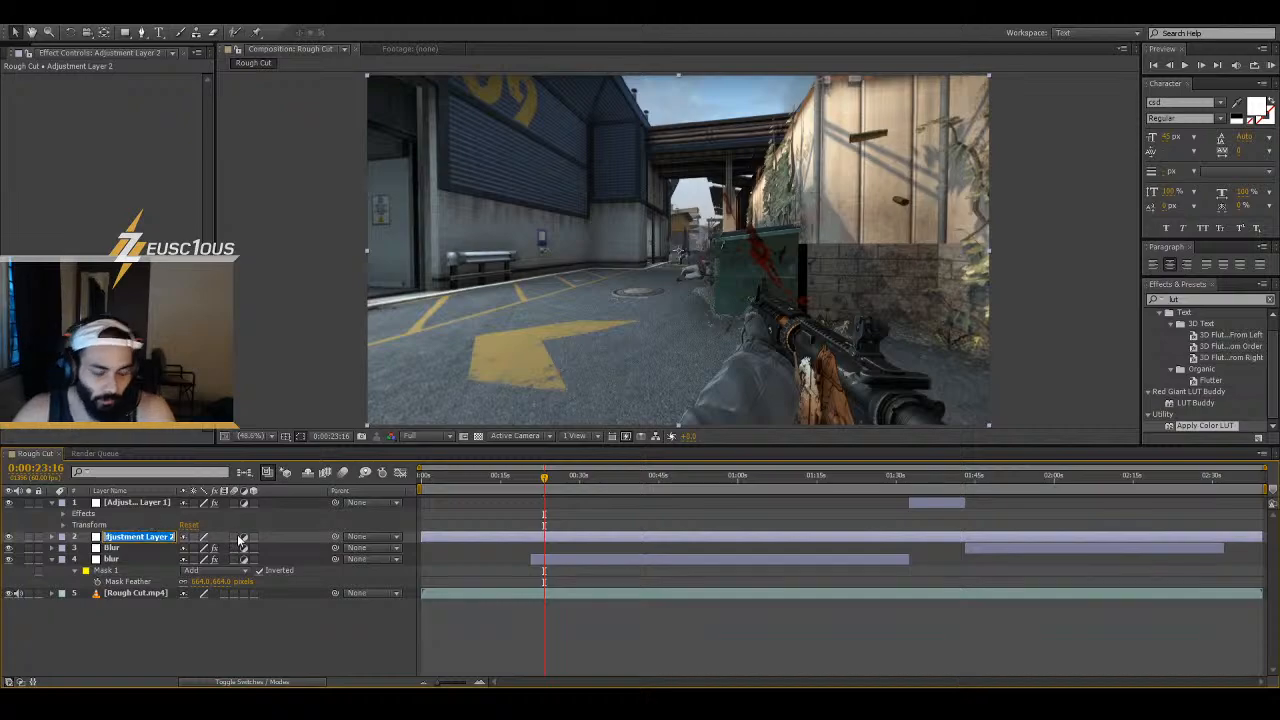
type("cc")
key("Return")
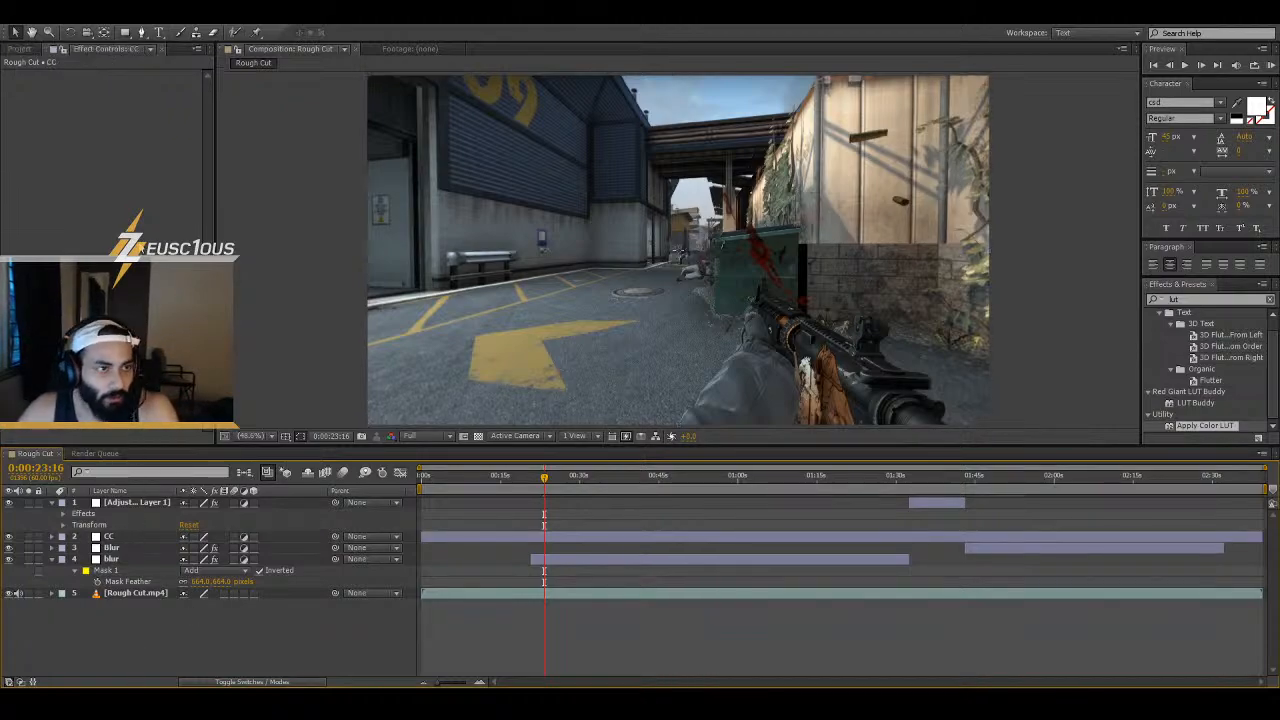
- Add a Looks effect to the CC layer and set up a more saturated, higher-contrast look in its editor
left_click(114, 538)
right_click(87, 213)
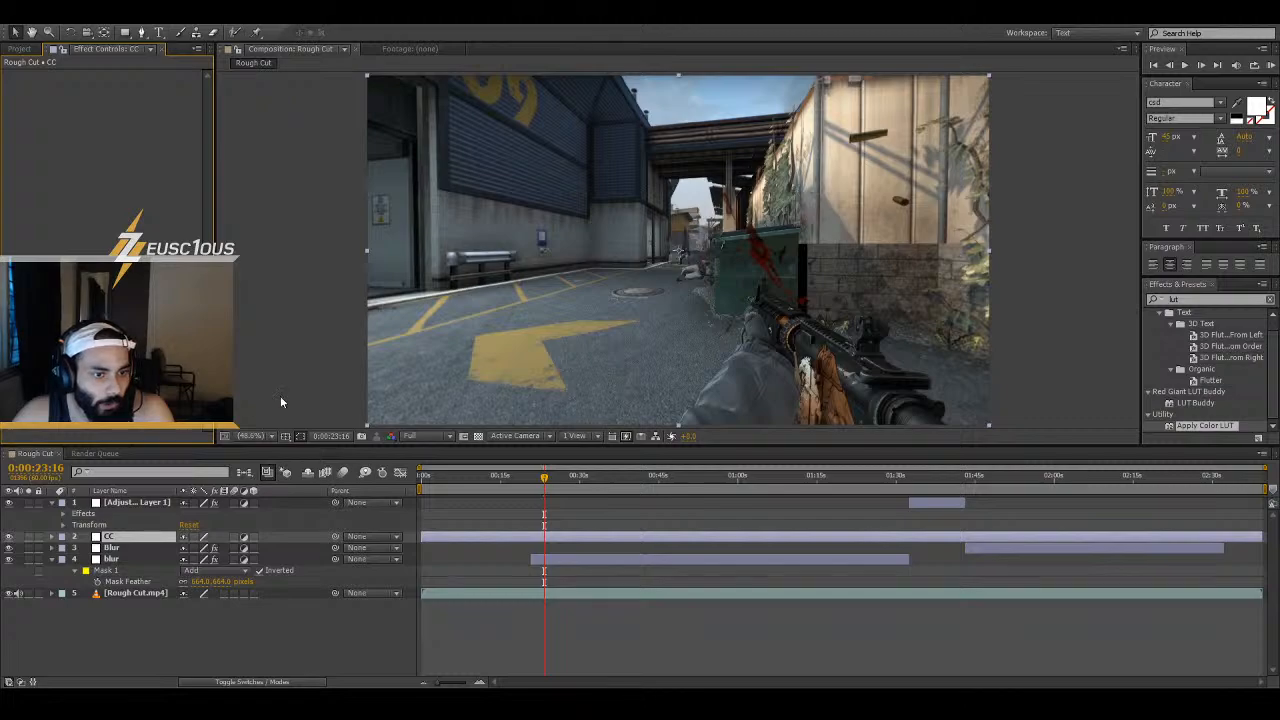
left_click(332, 447)
left_click(49, 112)
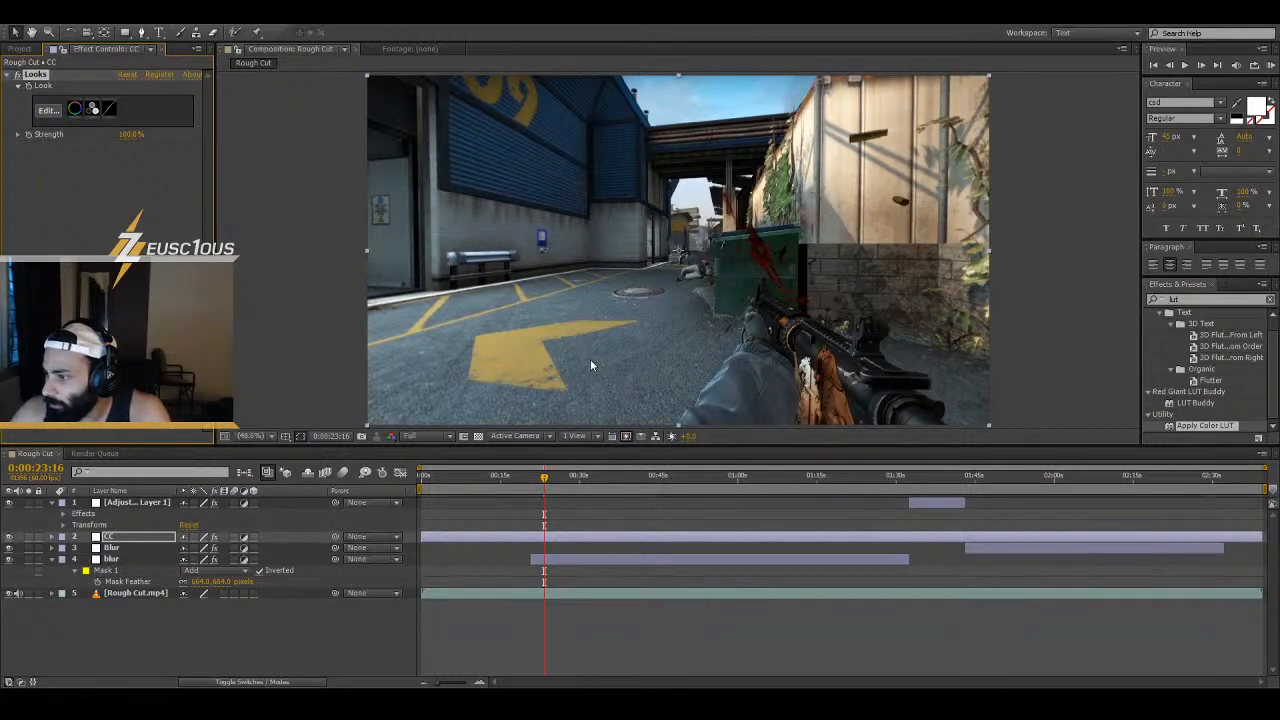
- Try the Cosmo effect on the CC layer with Skin Color 100, checking it at 0:00:30:59
left_click(72, 214)
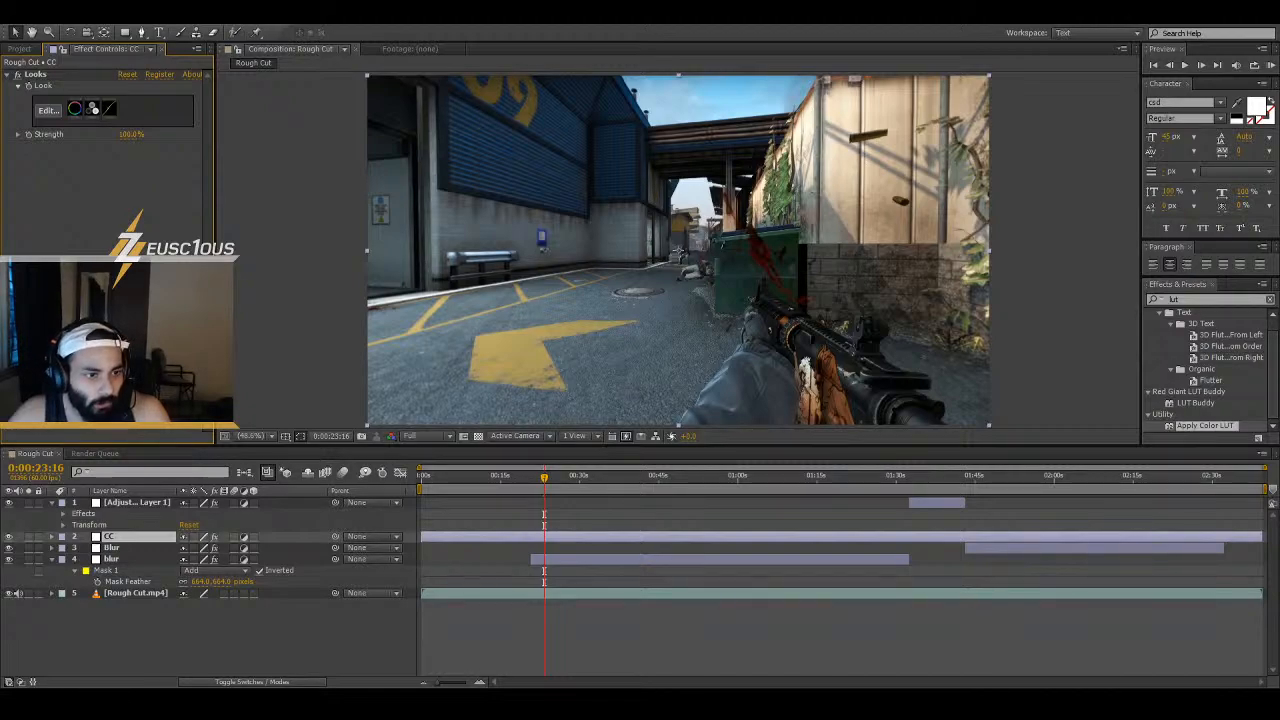
left_click(322, 415)
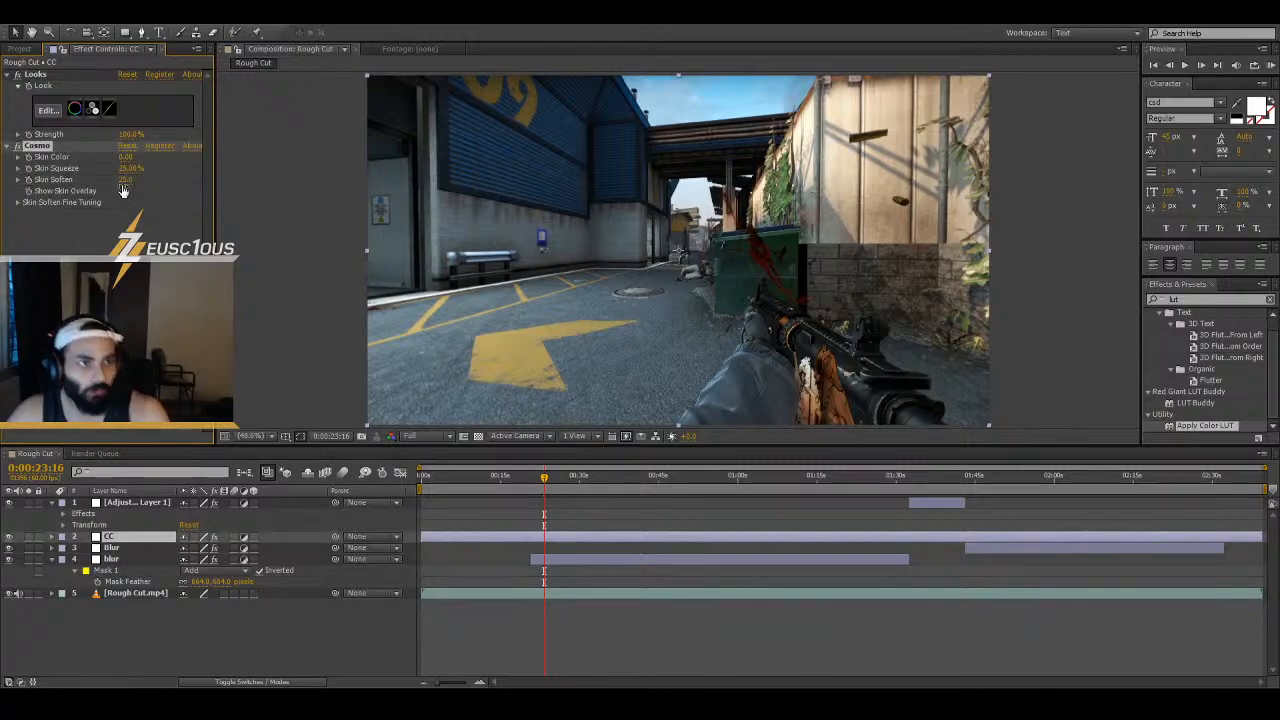
left_click_drag(125, 159, 131, 167)
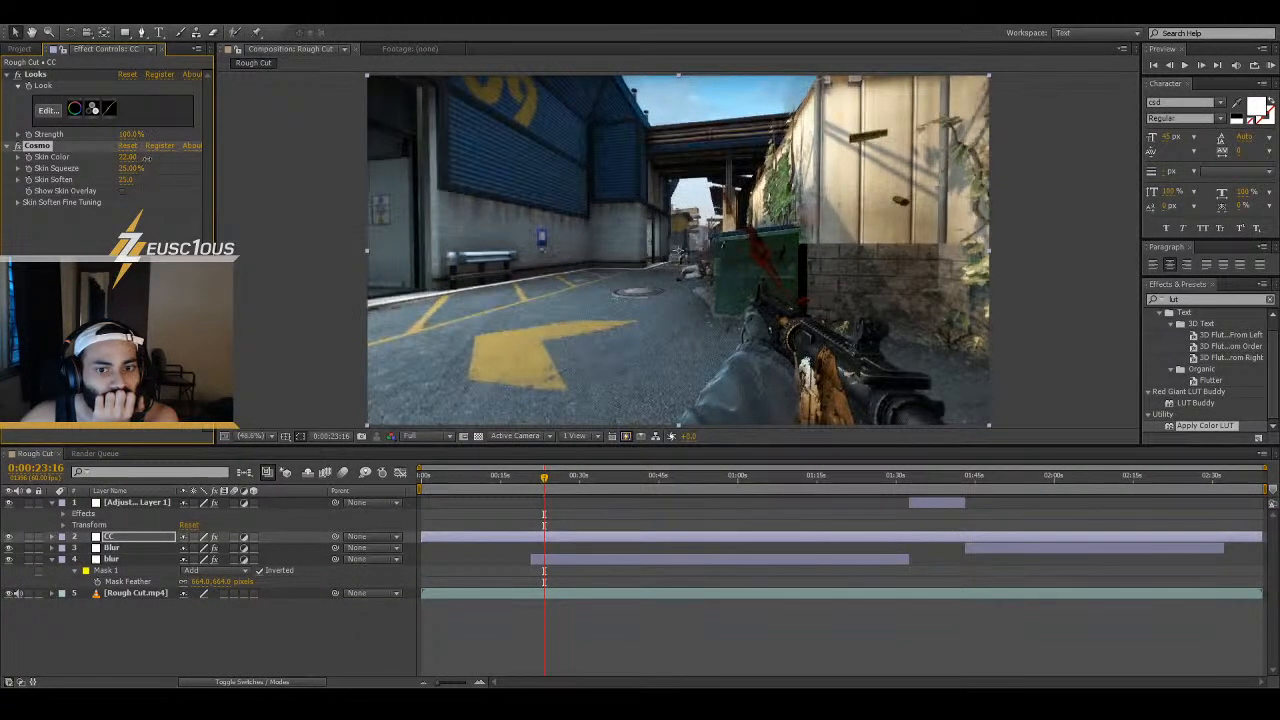
left_click(589, 535)
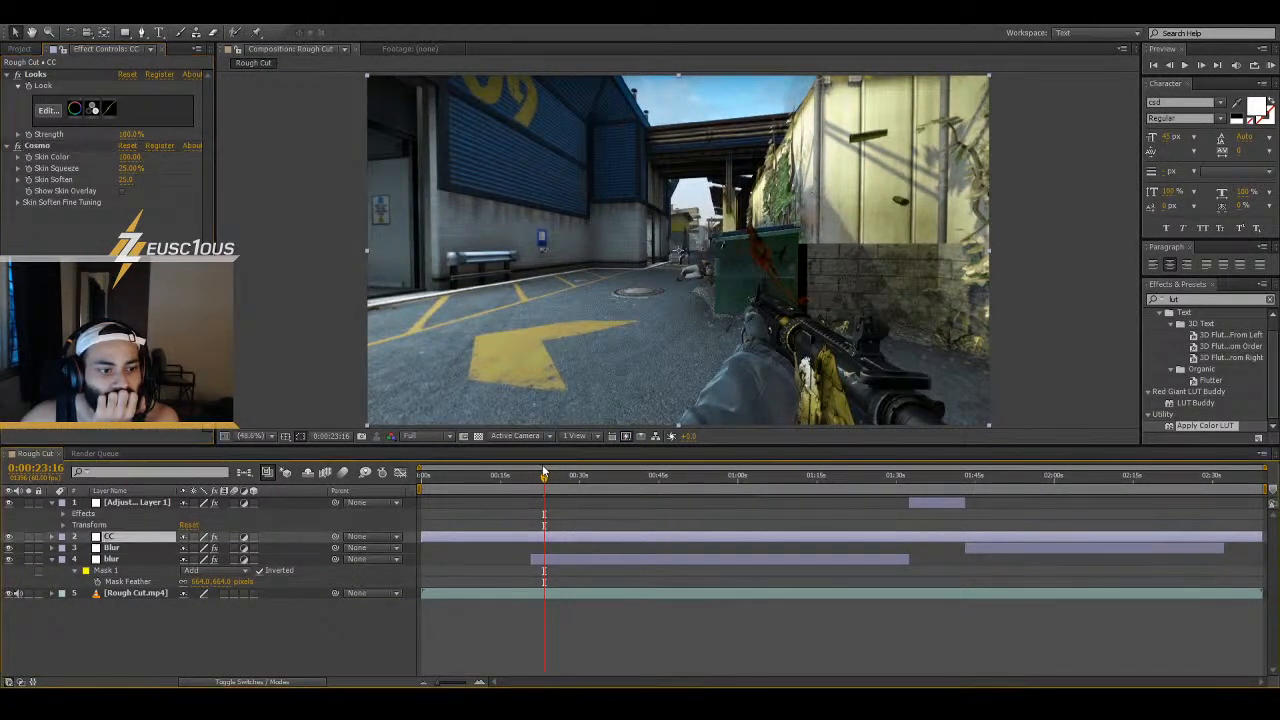
left_click_drag(545, 481, 585, 477)
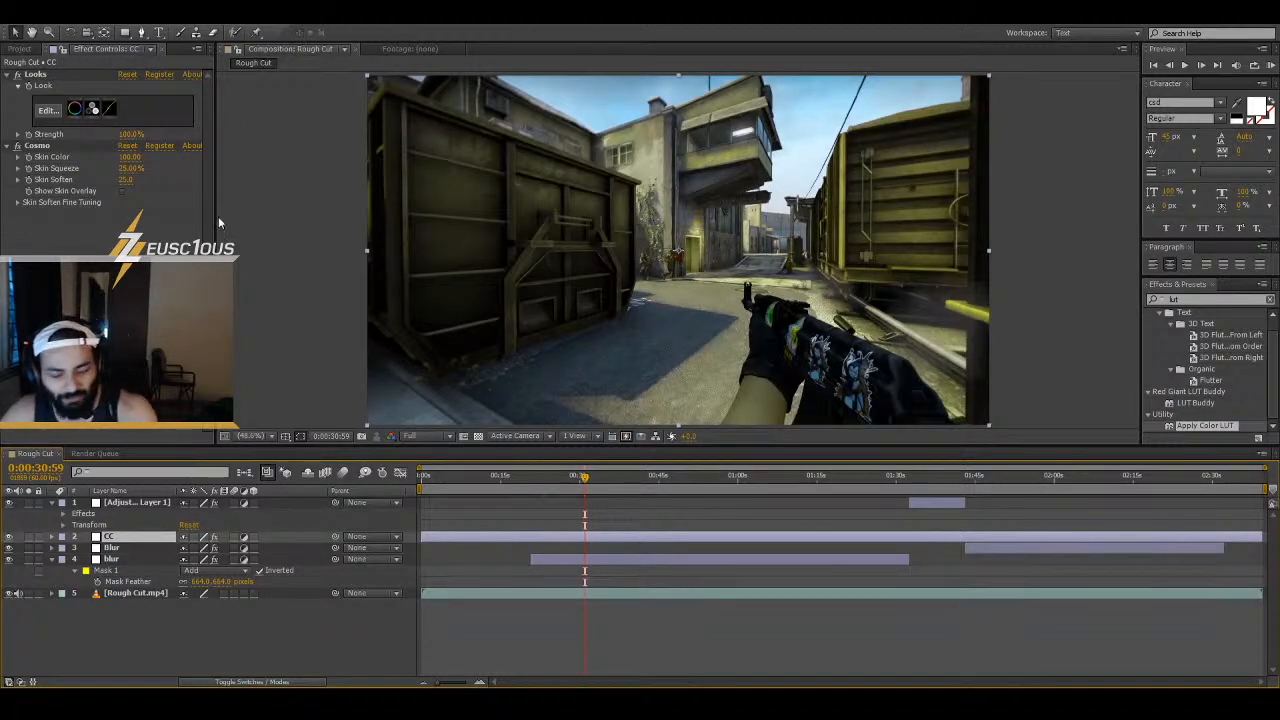
- Undo the Skin Color change and delete the Cosmo effect from the CC layer
key("ctrl+z")
left_click(41, 148)
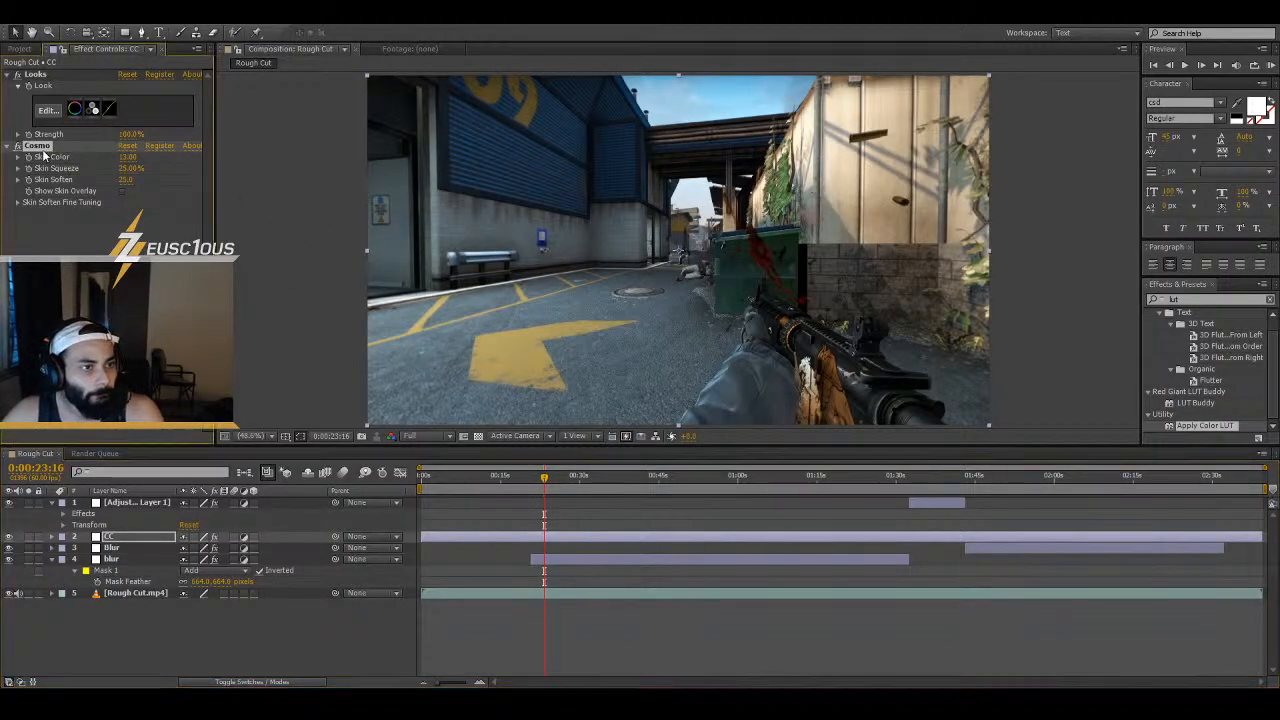
key("Delete")
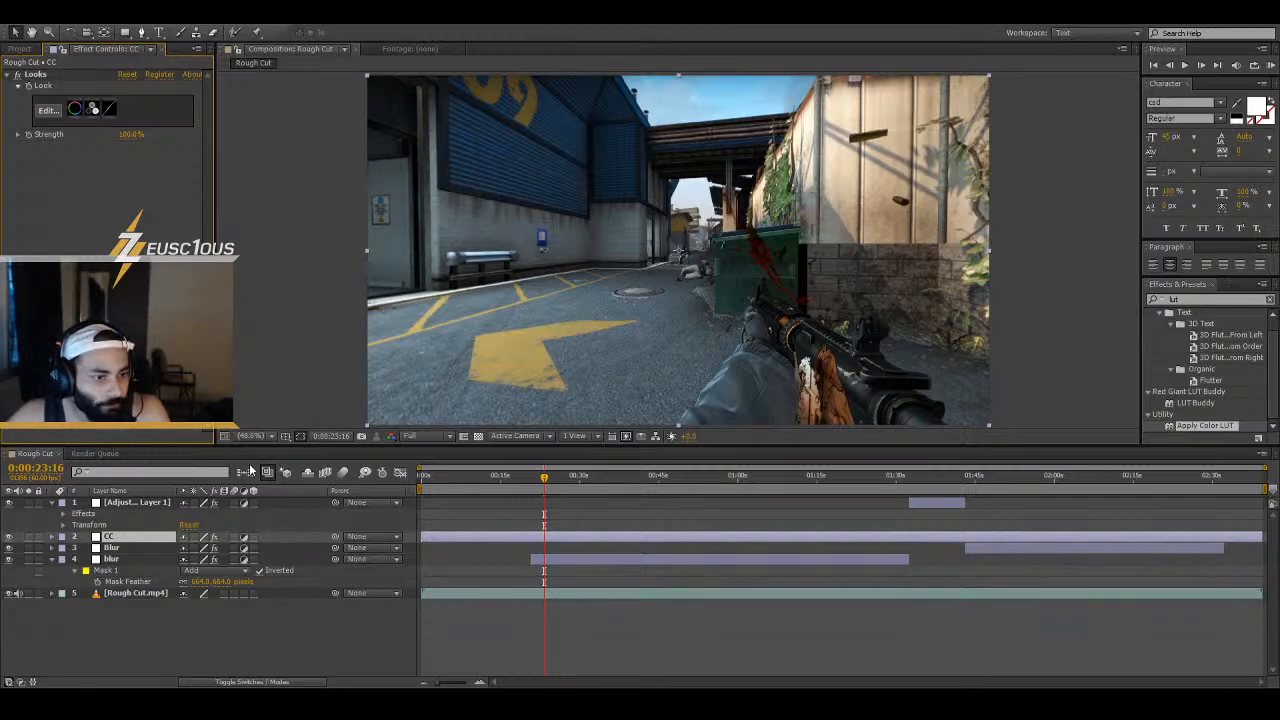
- Duplicate the Looks effect on the CC layer, give the copy a darker, cinematic look, and check it at 0:00:53:00
key("ctrl+d")
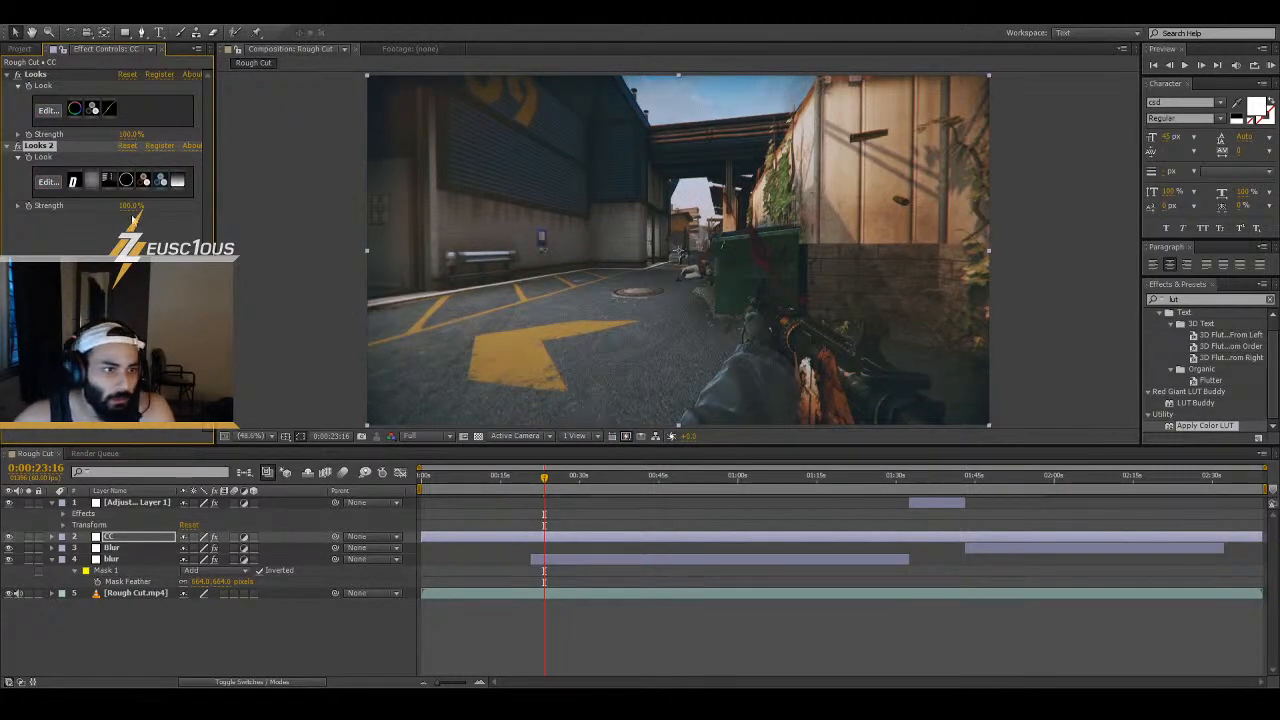
left_click(50, 182)
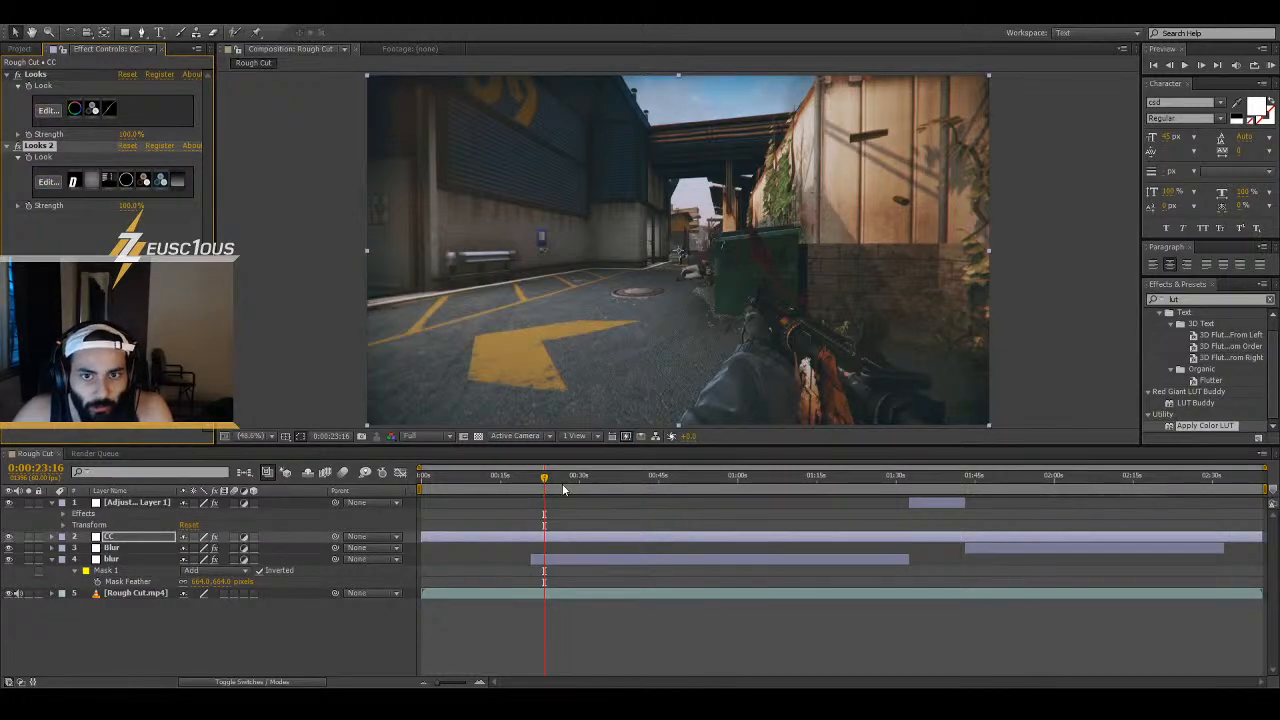
left_click_drag(553, 484, 701, 485)
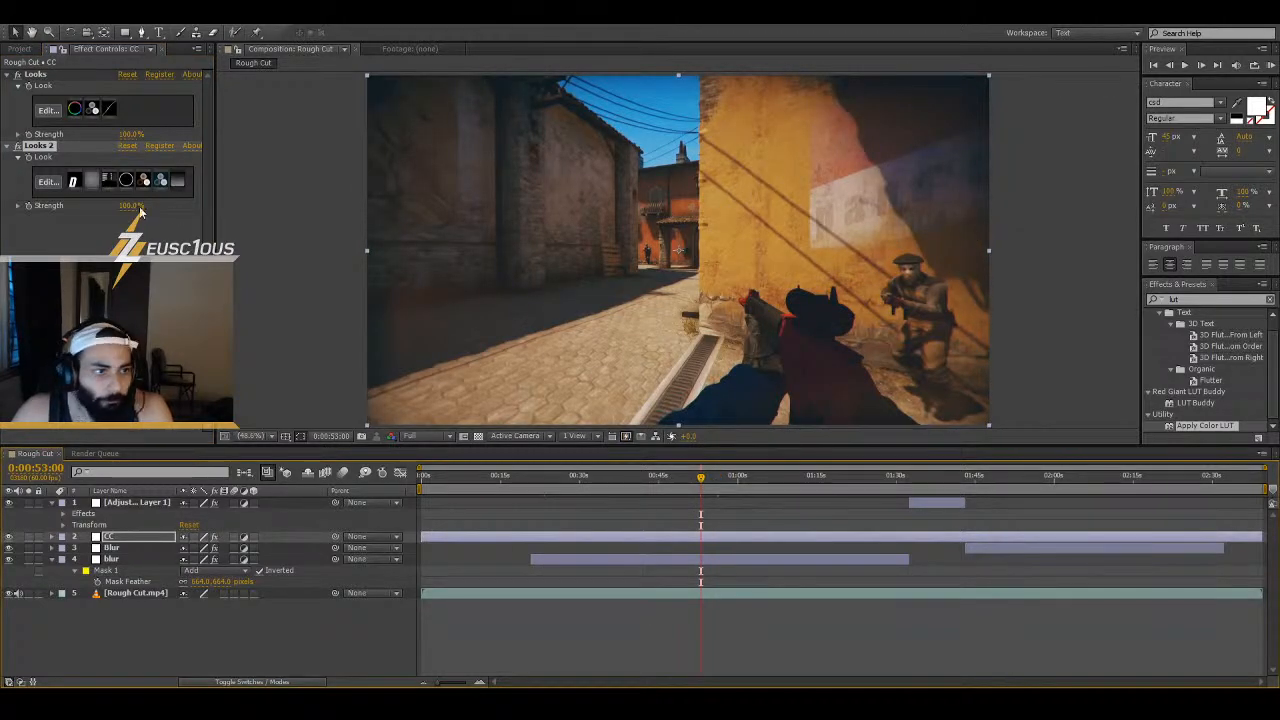
- Lower the Strength of Looks 2 and check the grade at 0:00:54:39
left_click_drag(133, 213, 103, 211)
left_click(103, 223)
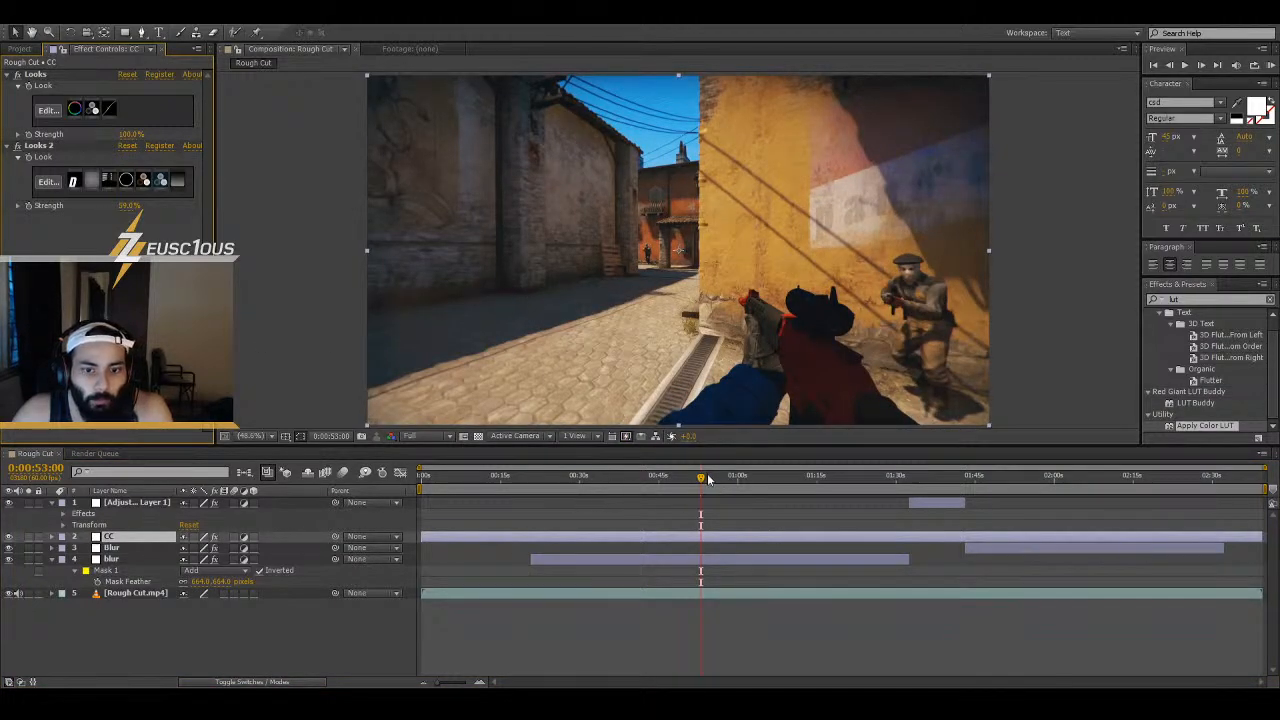
left_click(708, 479)
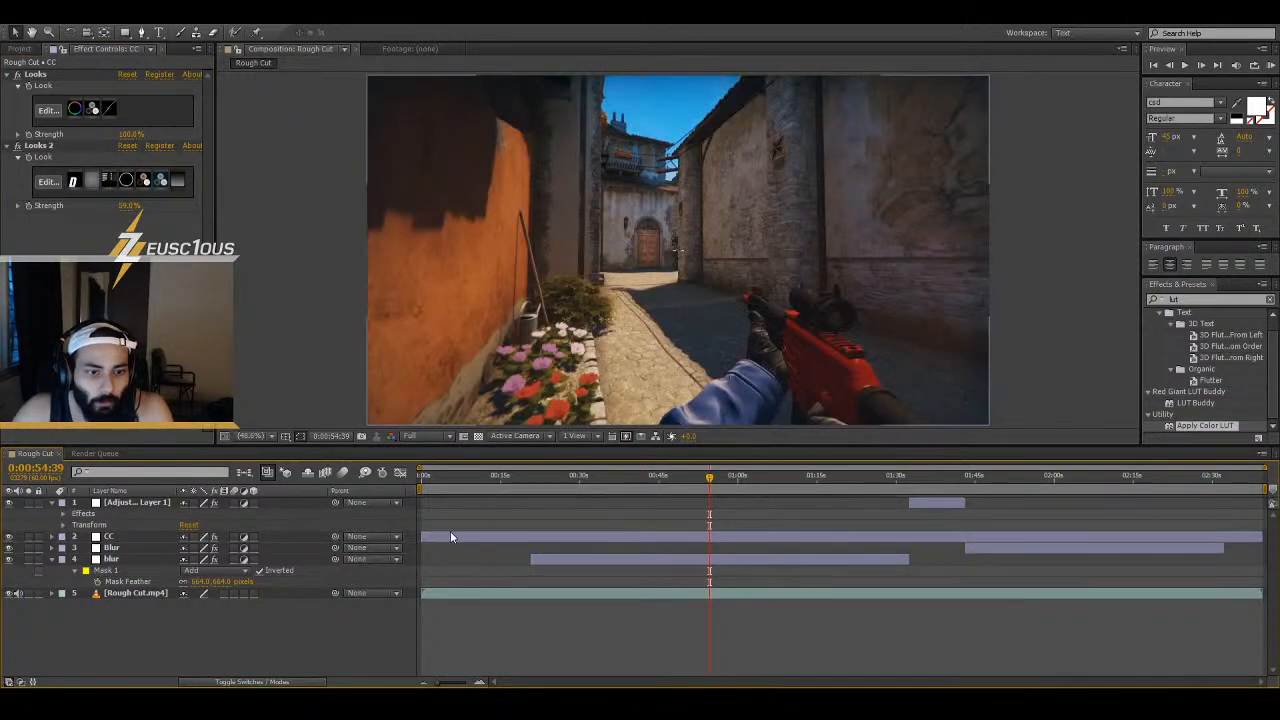
- Trim the CC layer to run from the start of the masked blur layer to the end of the second Blur layer
left_click_drag(423, 537, 521, 543)
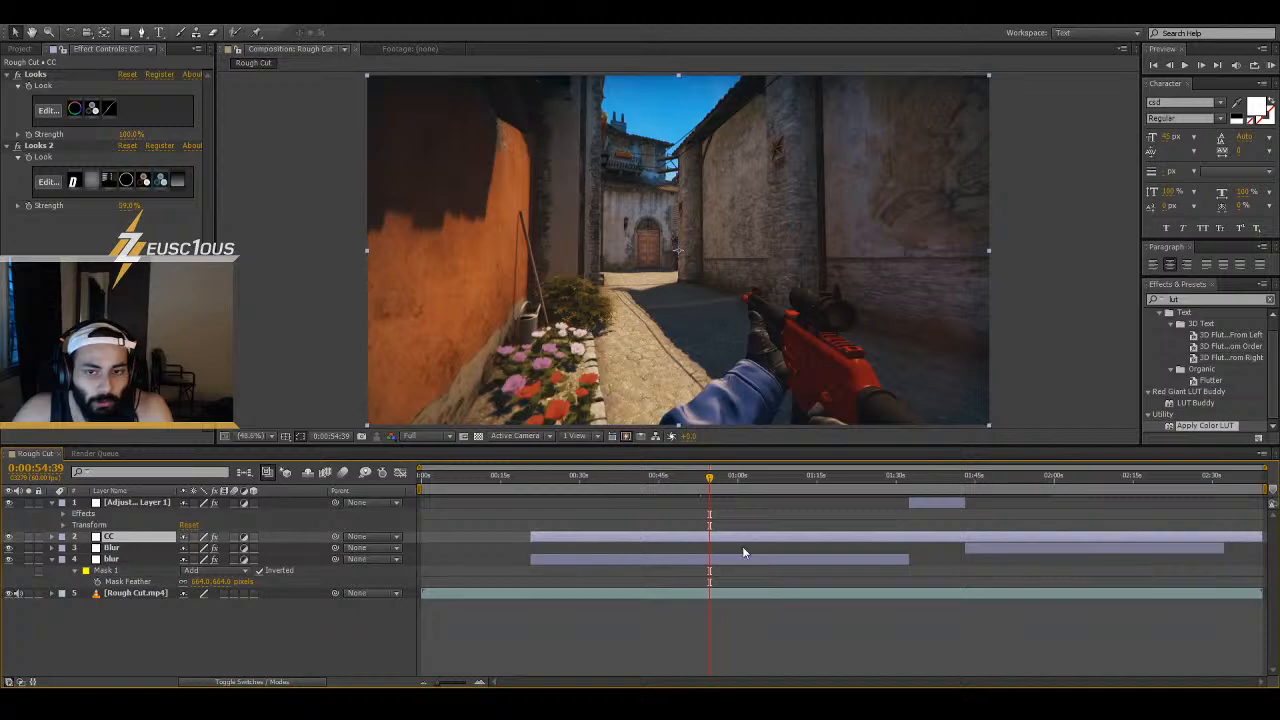
left_click_drag(1259, 537, 1222, 538)
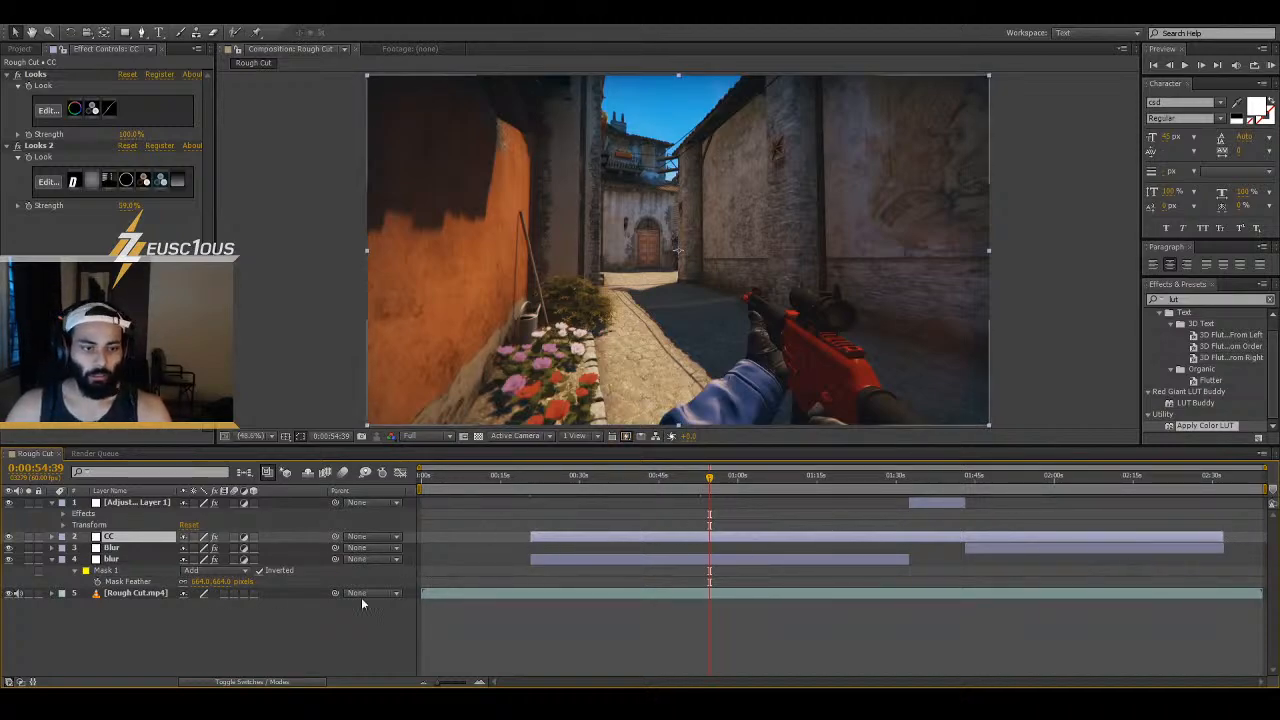
left_click(135, 644)
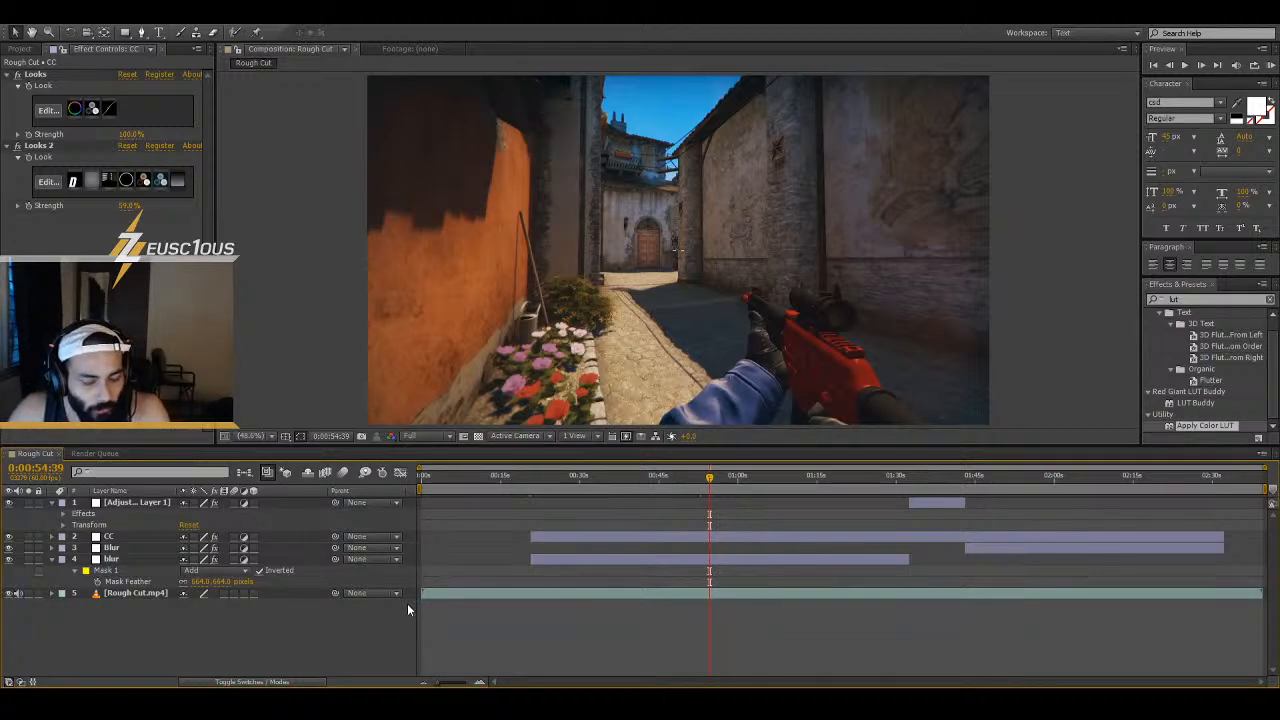
- At 0:01:06:47, reshape Mask 1 on the masked blur layer by moving its upper, right and left points in around the rifle scope
left_click_drag(711, 476, 775, 492)
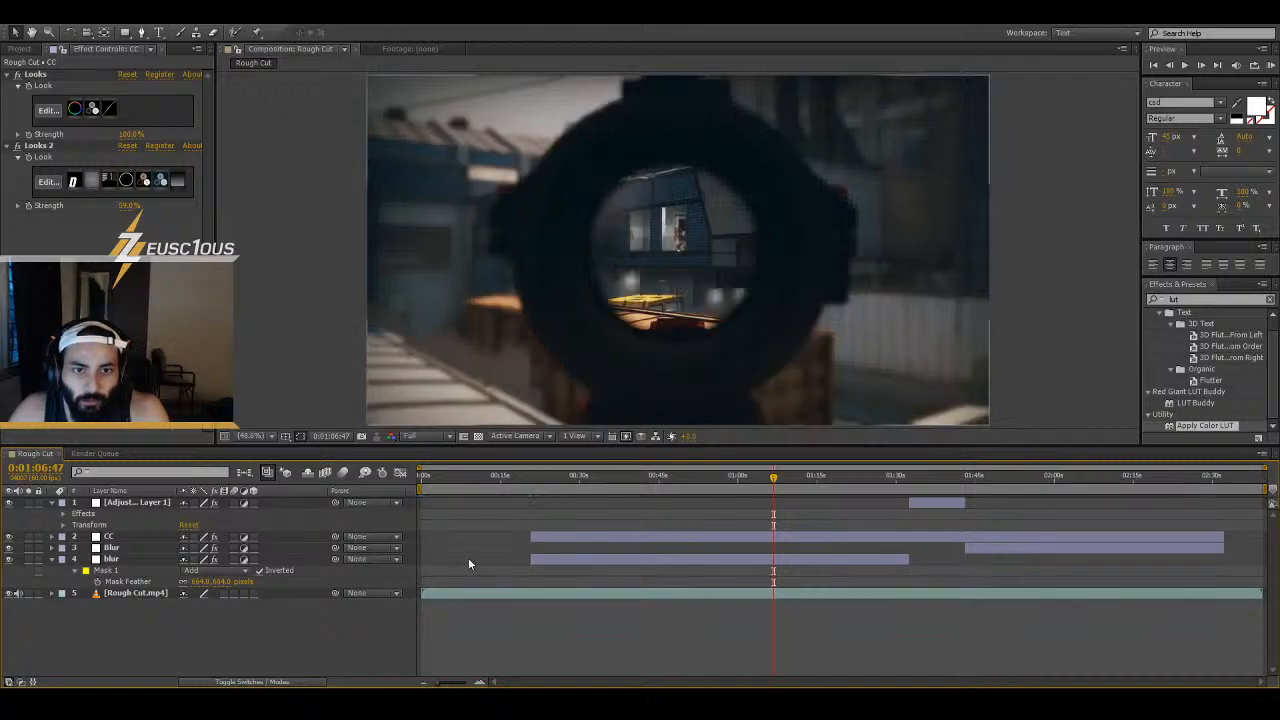
left_click(716, 559)
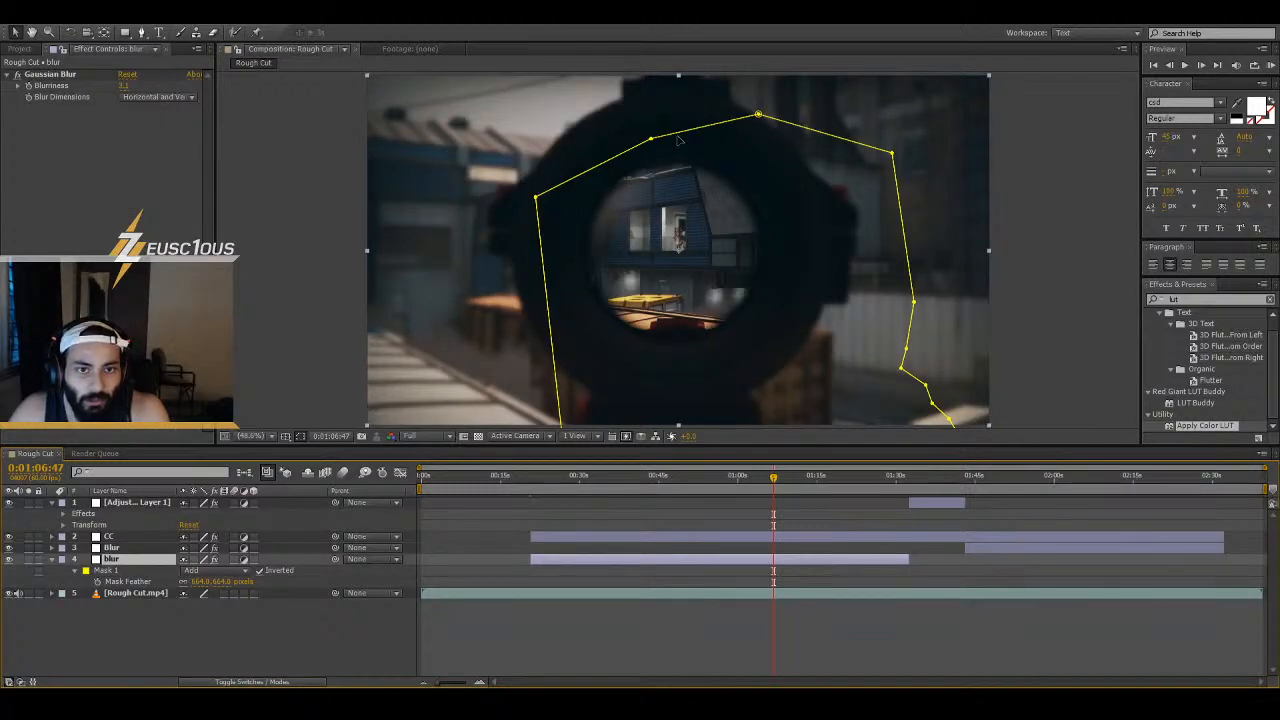
left_click_drag(651, 141, 630, 112)
left_click_drag(758, 116, 719, 113)
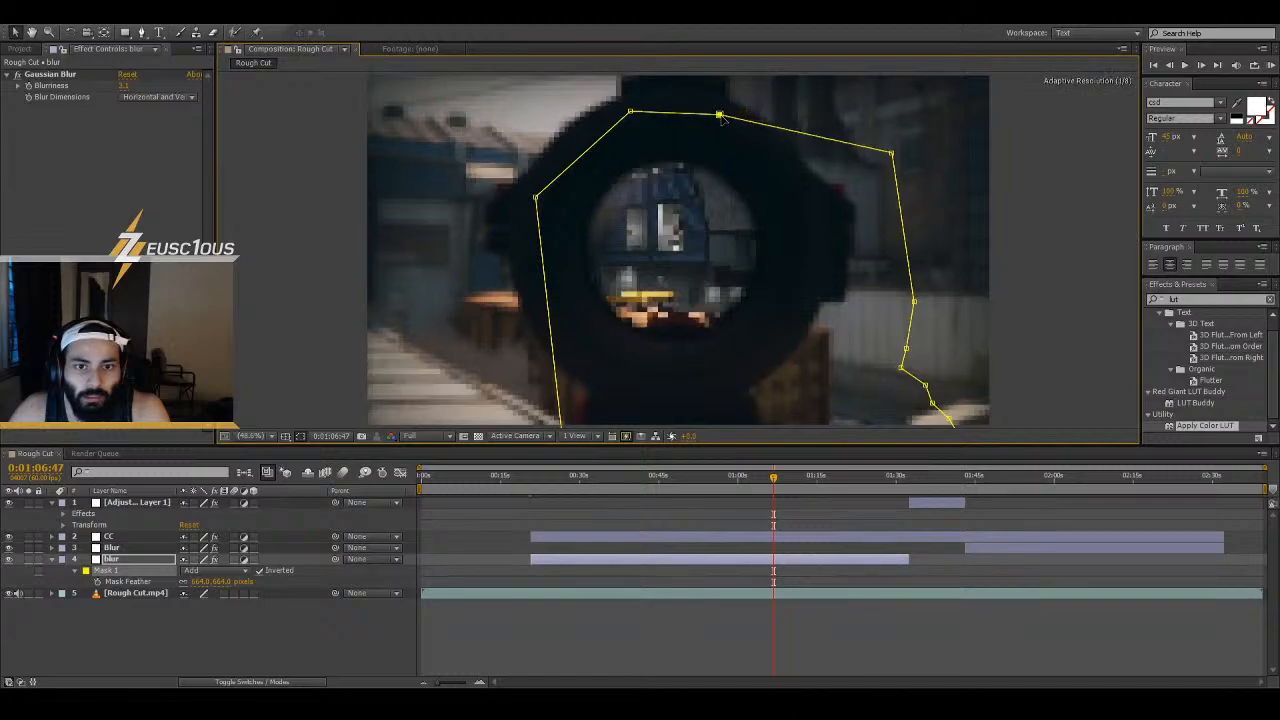
left_click_drag(890, 153, 802, 142)
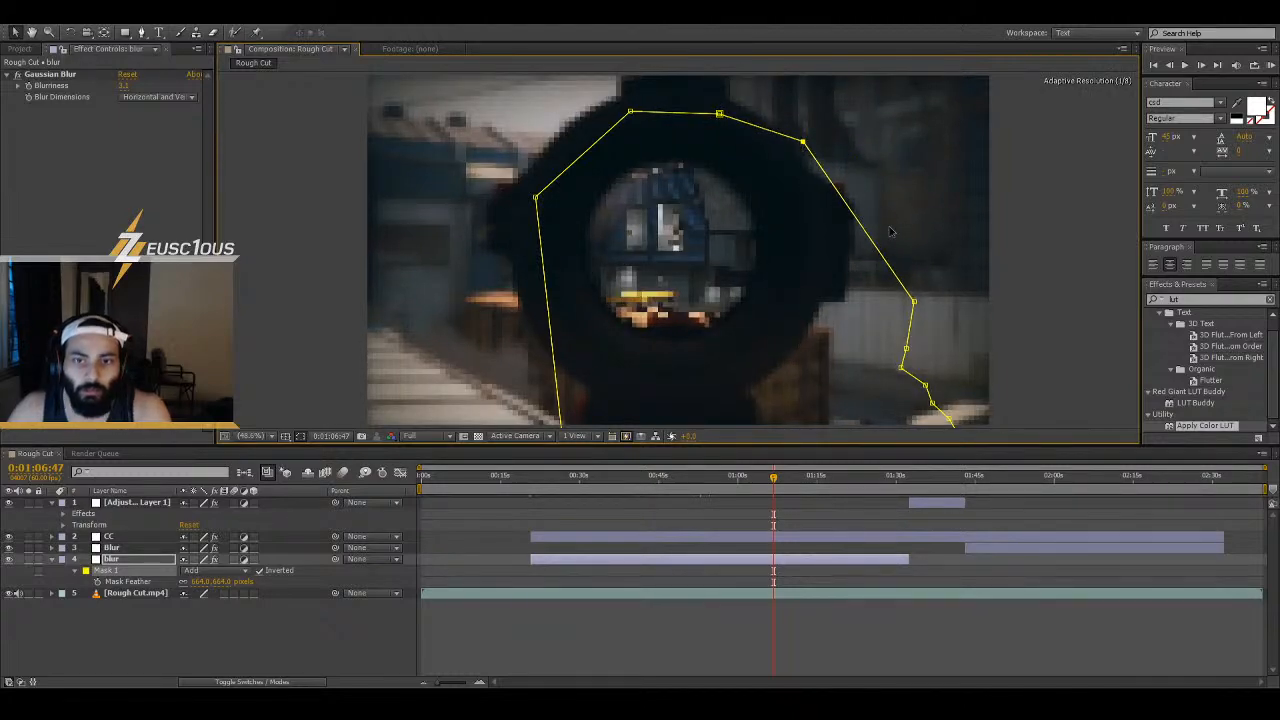
left_click_drag(912, 300, 849, 193)
left_click_drag(906, 350, 851, 237)
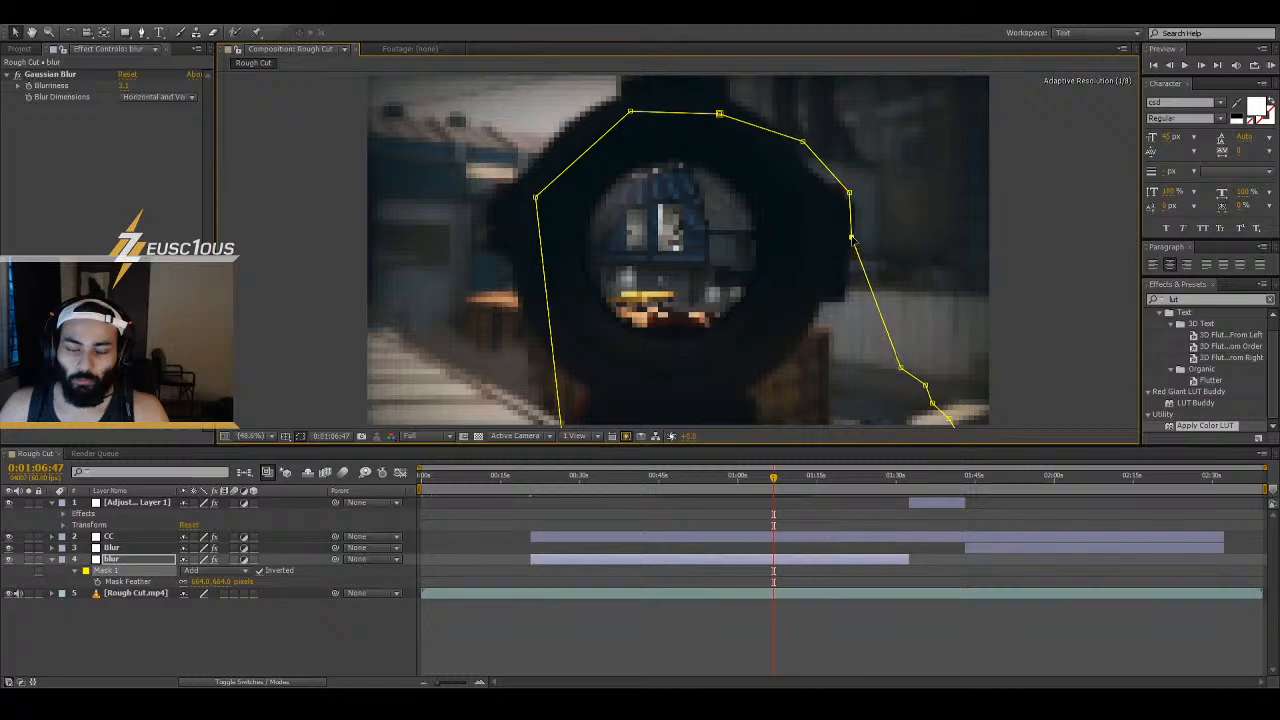
left_click_drag(632, 113, 618, 97)
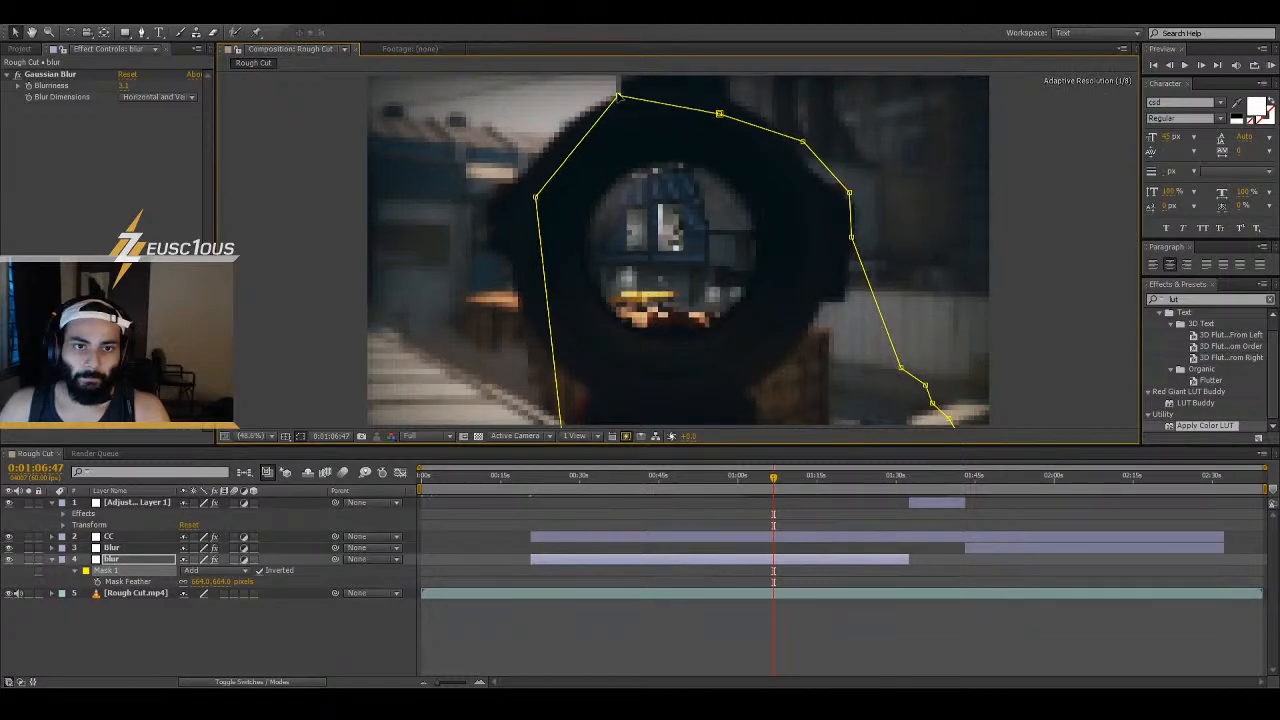
left_click_drag(537, 198, 515, 190)
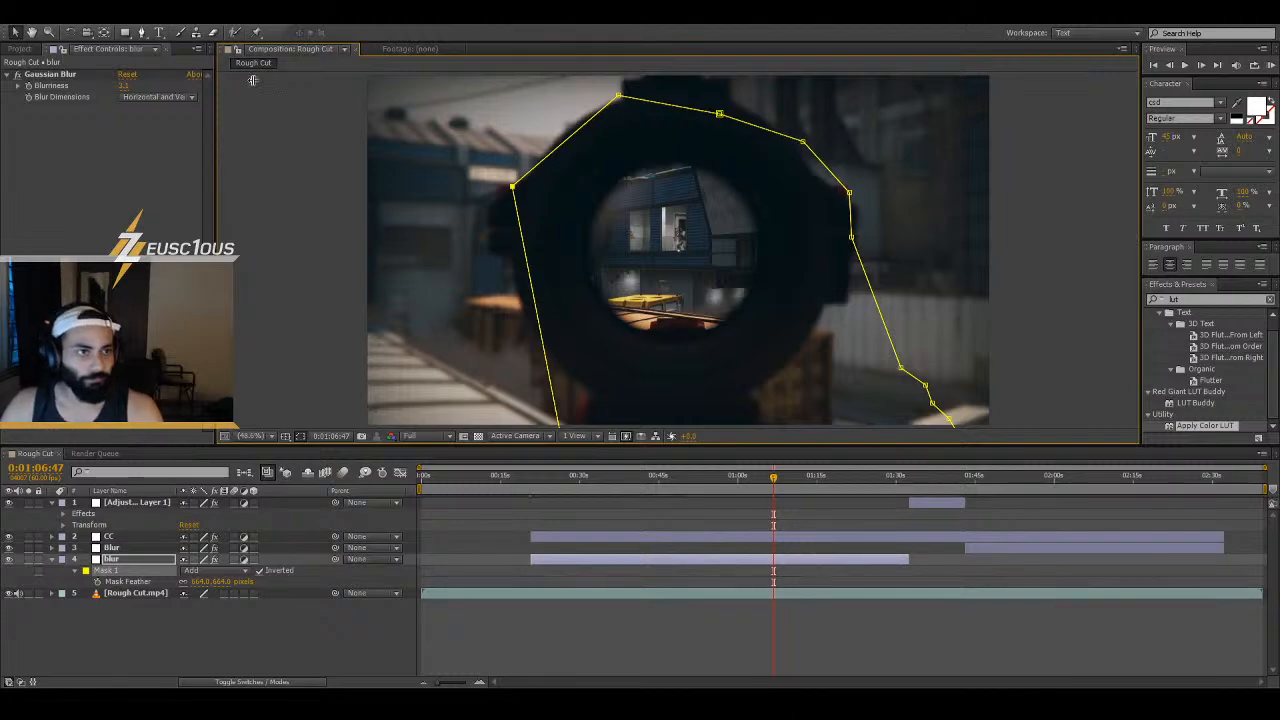
- Add a Mask 1 point on the scope's left side with the Pen tool and refit the right-hand points to the scope's edge
left_click(142, 33)
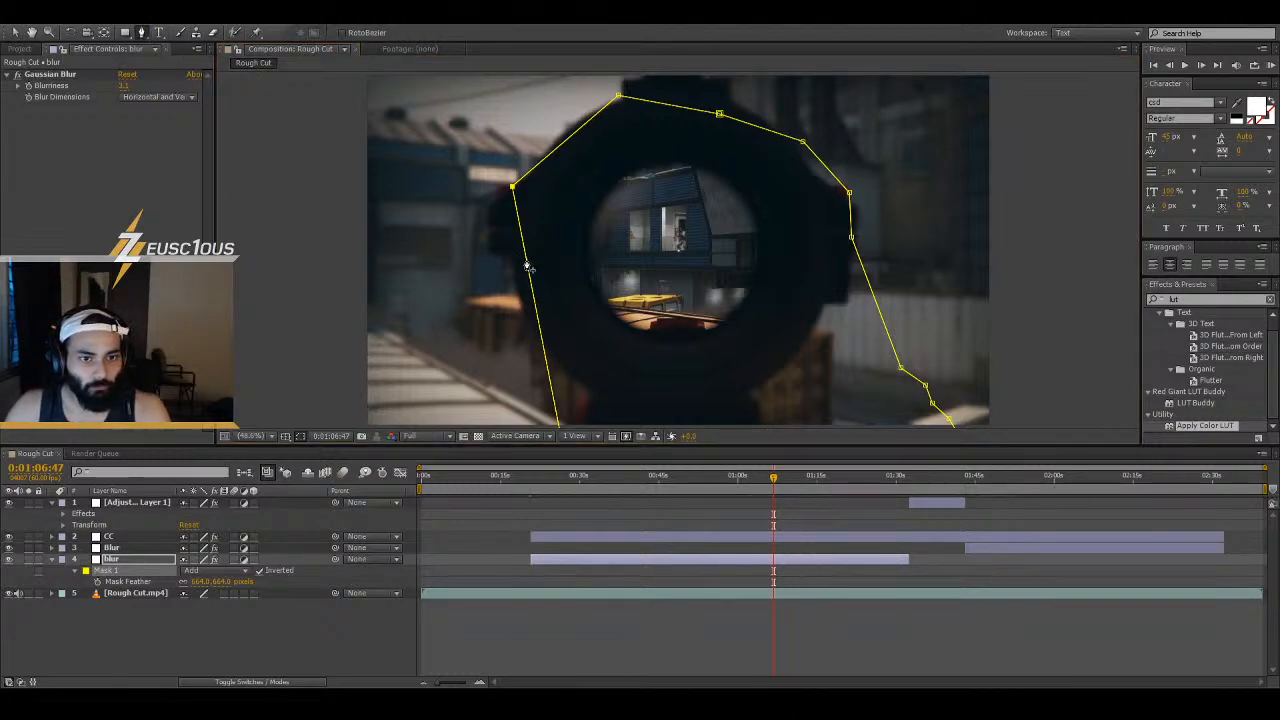
left_click_drag(527, 267, 498, 263)
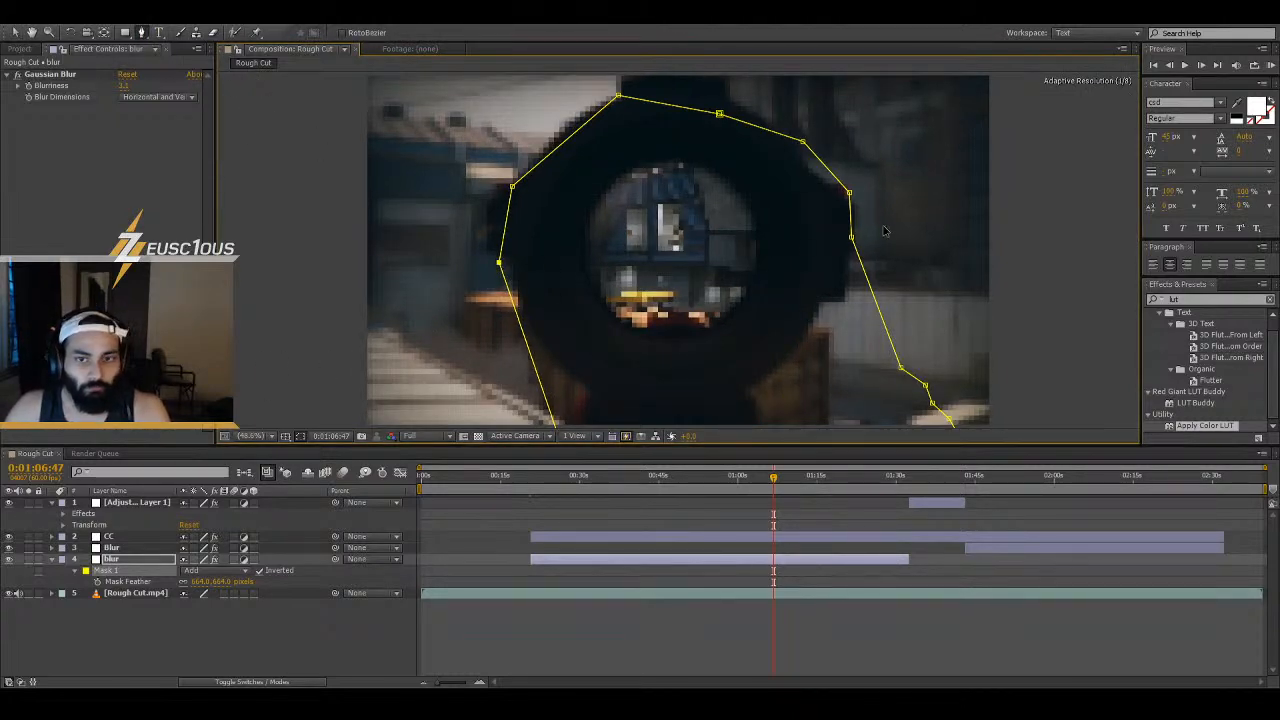
left_click_drag(803, 143, 718, 97)
left_click_drag(849, 192, 801, 157)
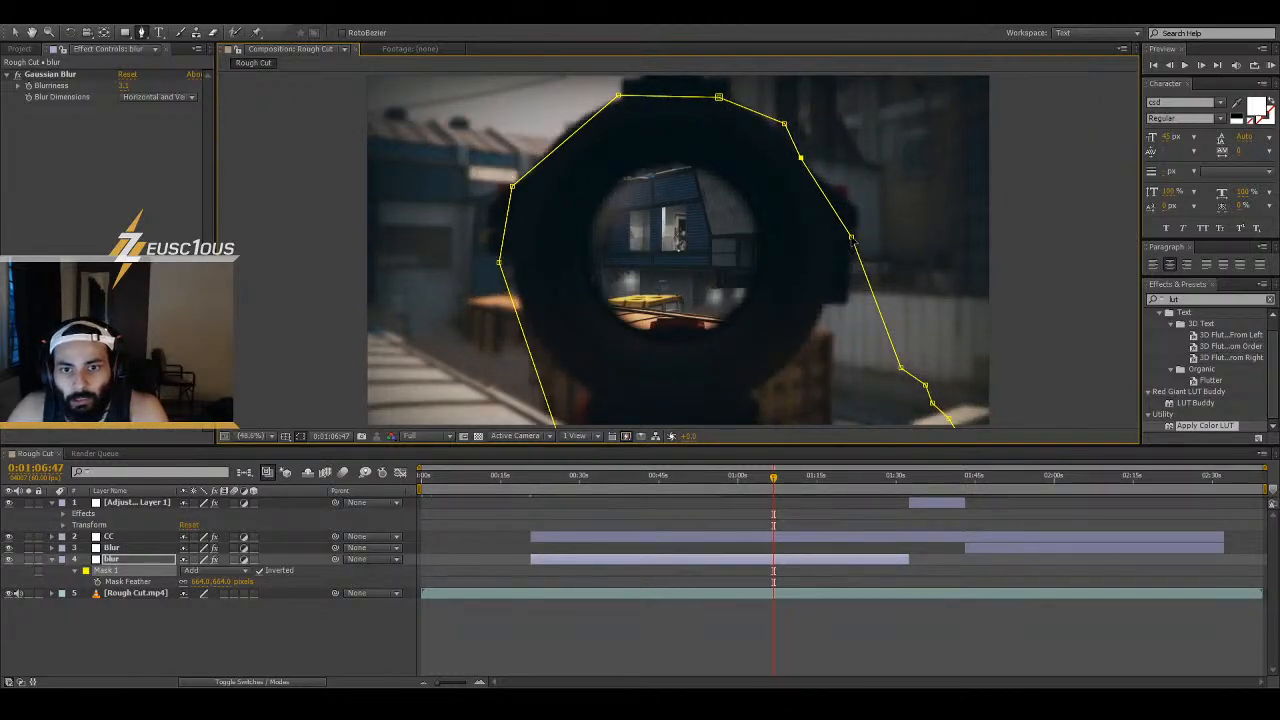
left_click_drag(852, 238, 849, 199)
left_click_drag(900, 368, 847, 298)
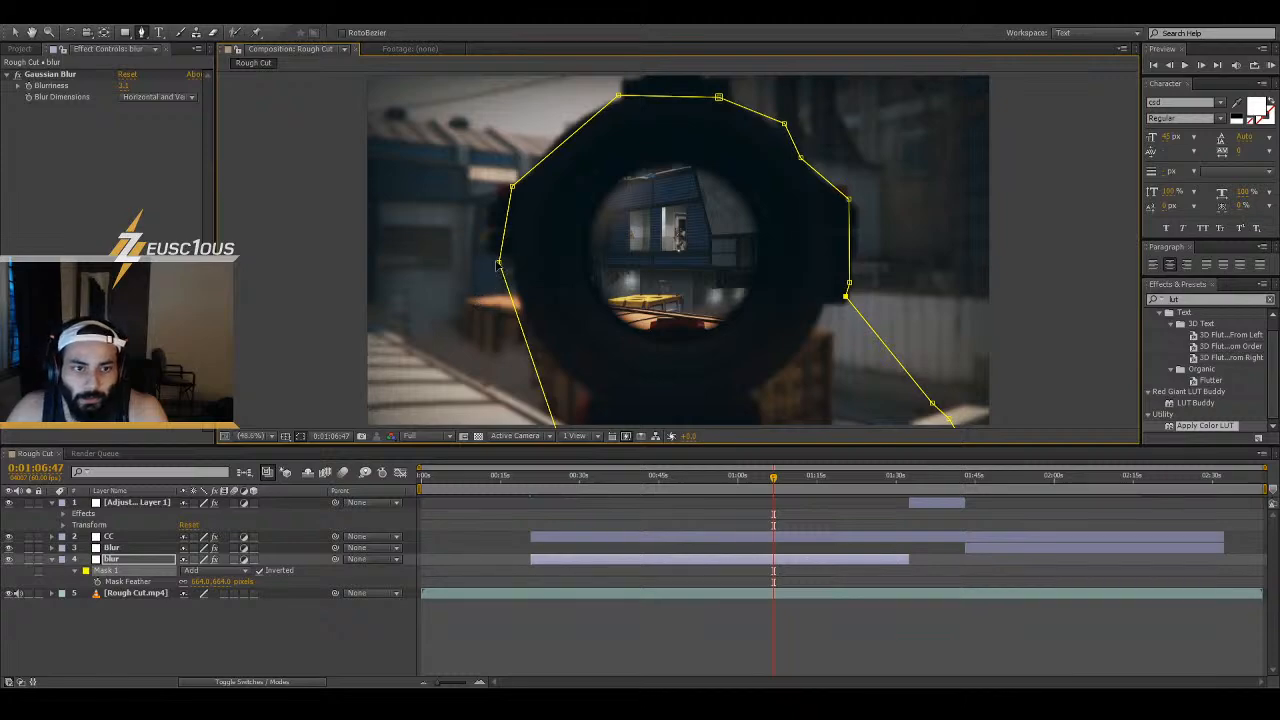
- Fine-tune the mask points at the scope's left and top edges and add a point at its lower right
left_click_drag(498, 264, 508, 250)
left_click_drag(512, 187, 507, 187)
left_click_drag(620, 97, 623, 97)
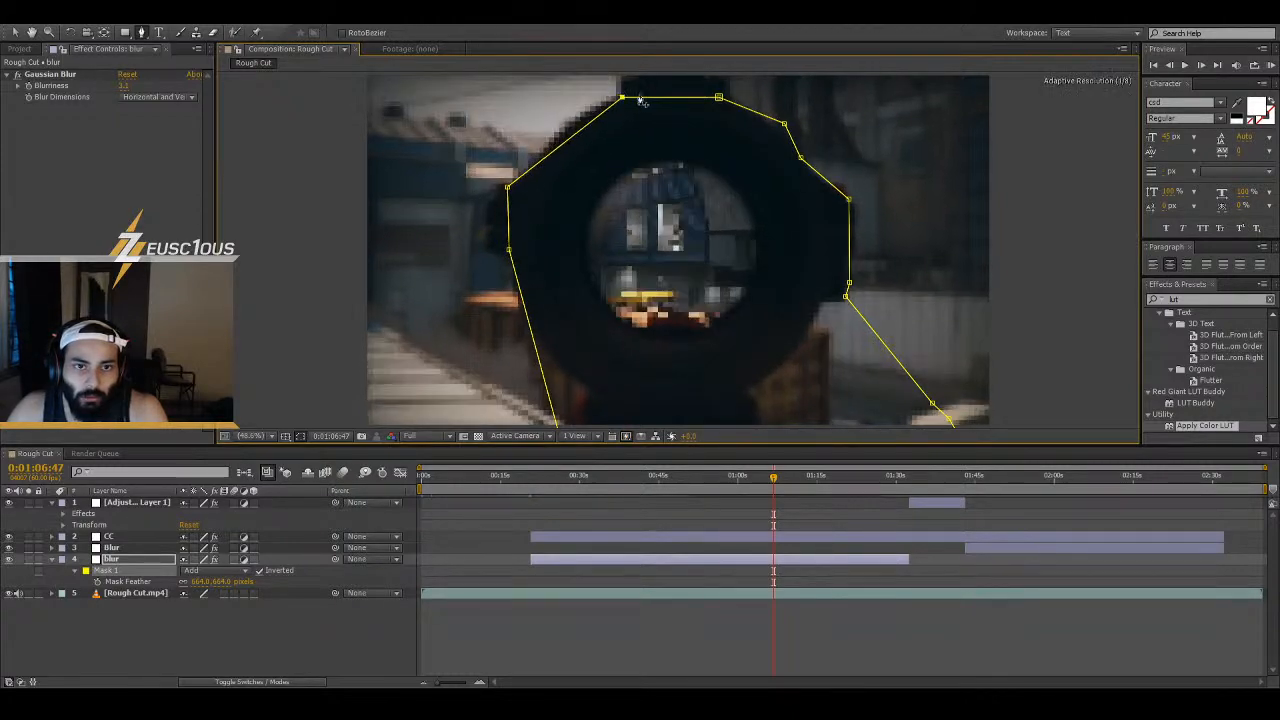
left_click_drag(719, 97, 720, 85)
left_click_drag(624, 97, 622, 86)
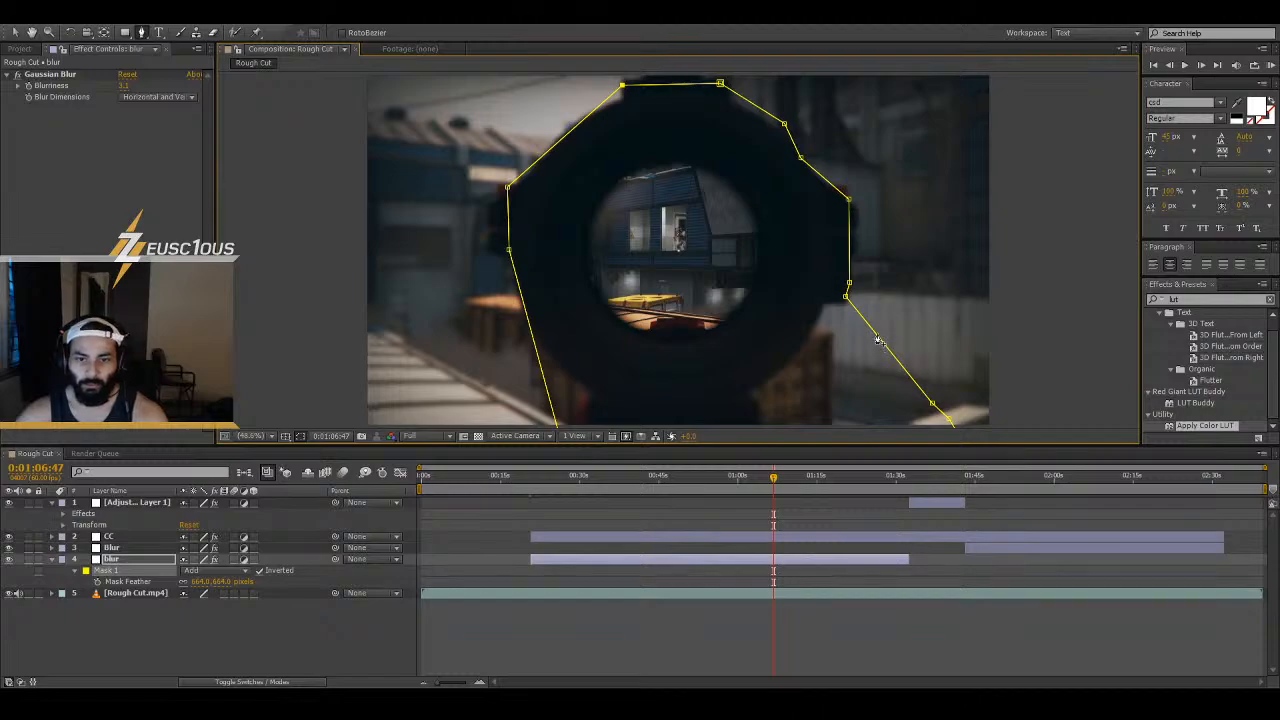
left_click_drag(877, 336, 842, 312)
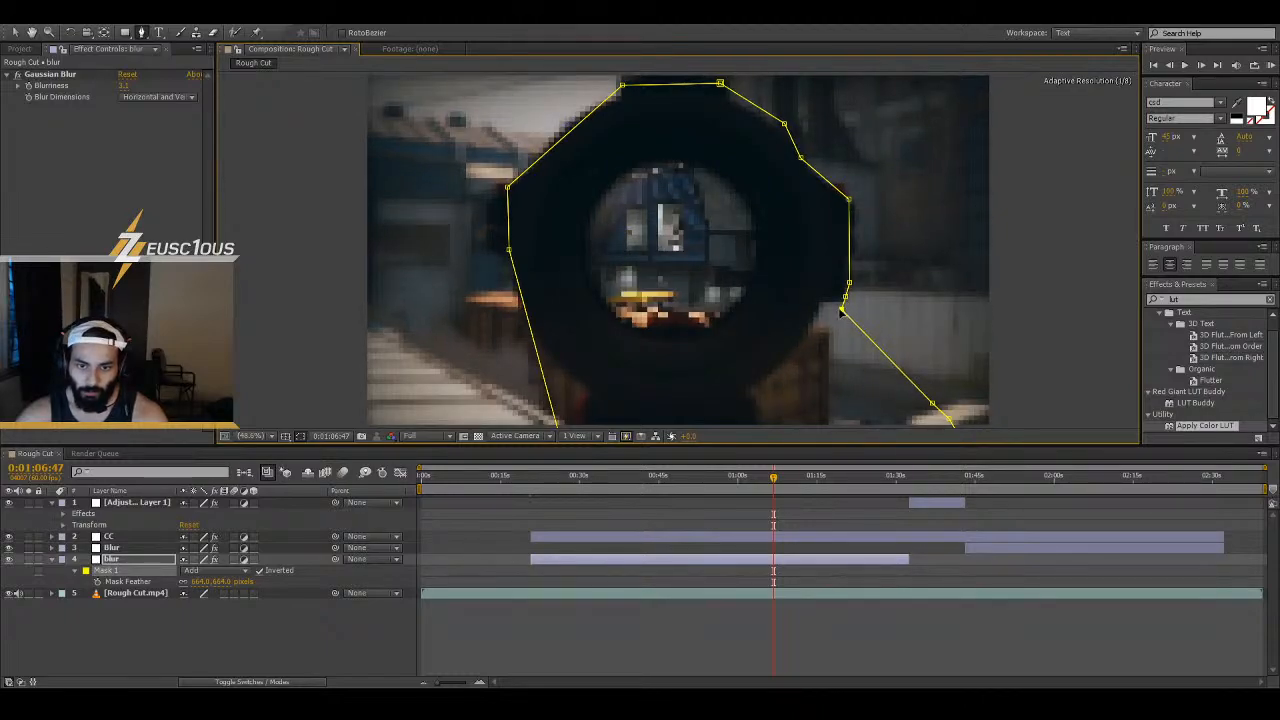
- At 0:01:12:14, adjust and add mask points along the right side of the rifle so the outline clears the gun, and deselect the mask
left_click_drag(777, 481, 802, 482)
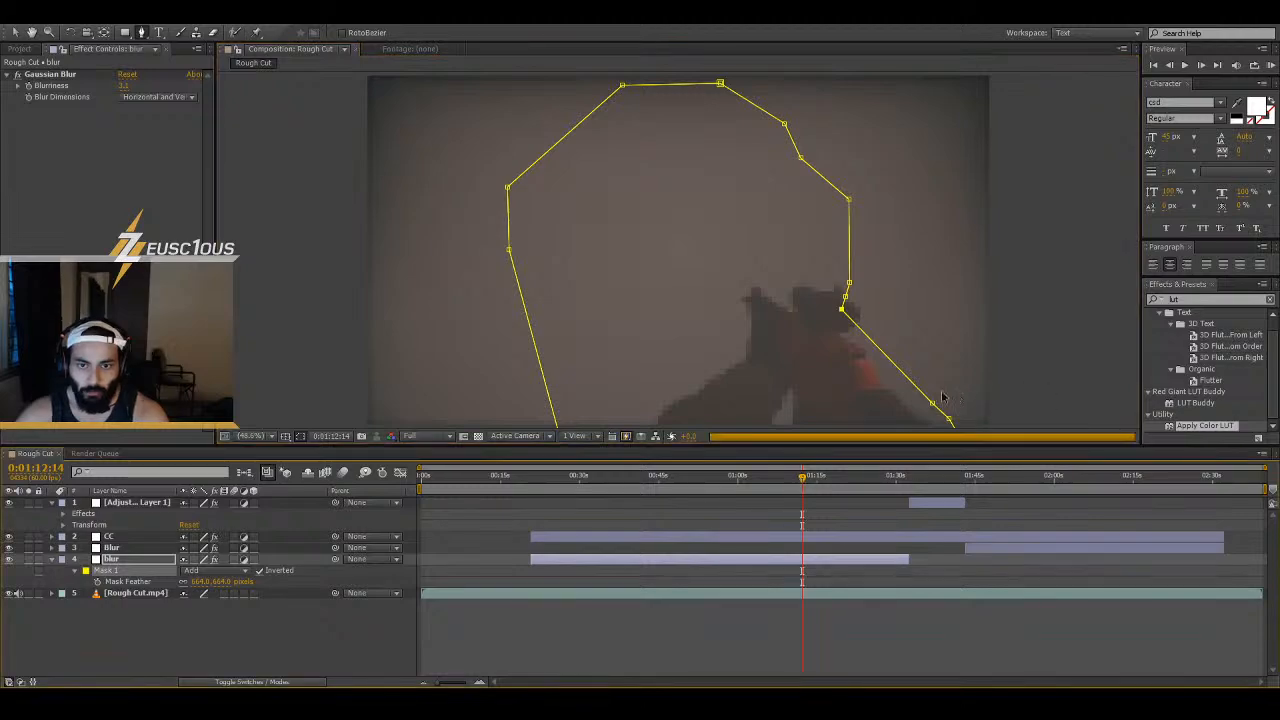
left_click_drag(843, 311, 866, 339)
left_click(881, 337)
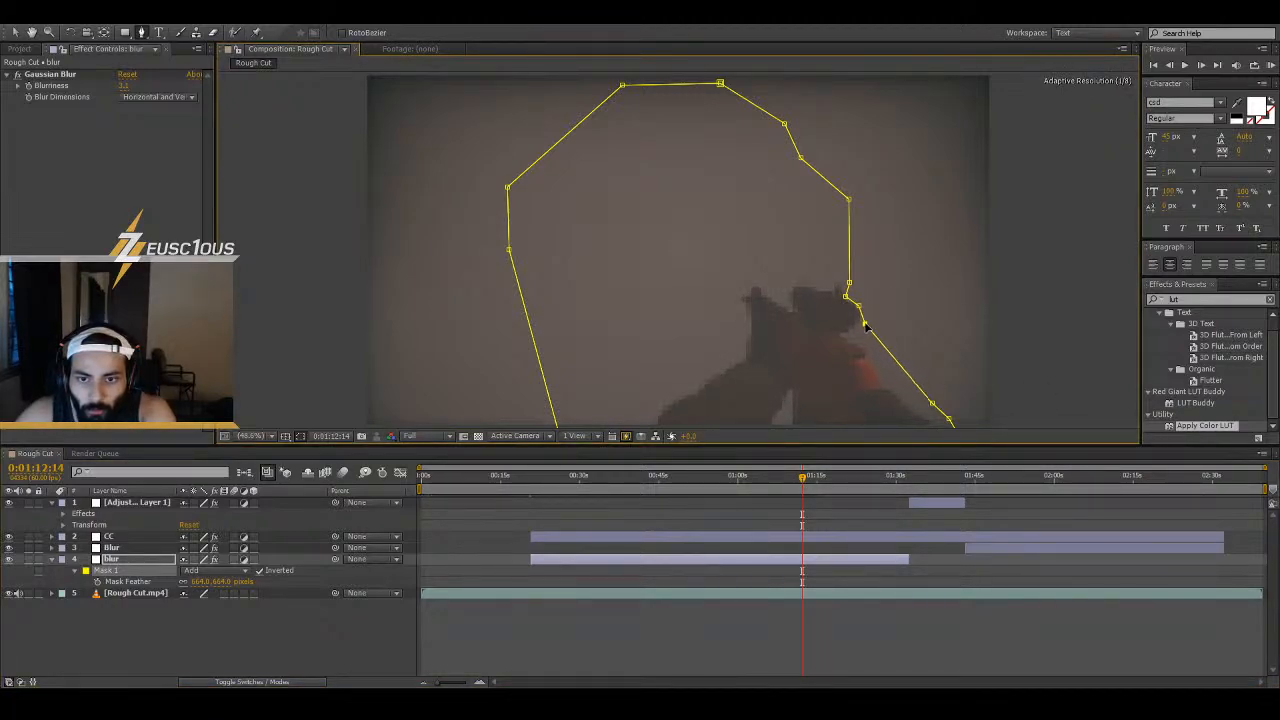
double_click(877, 347)
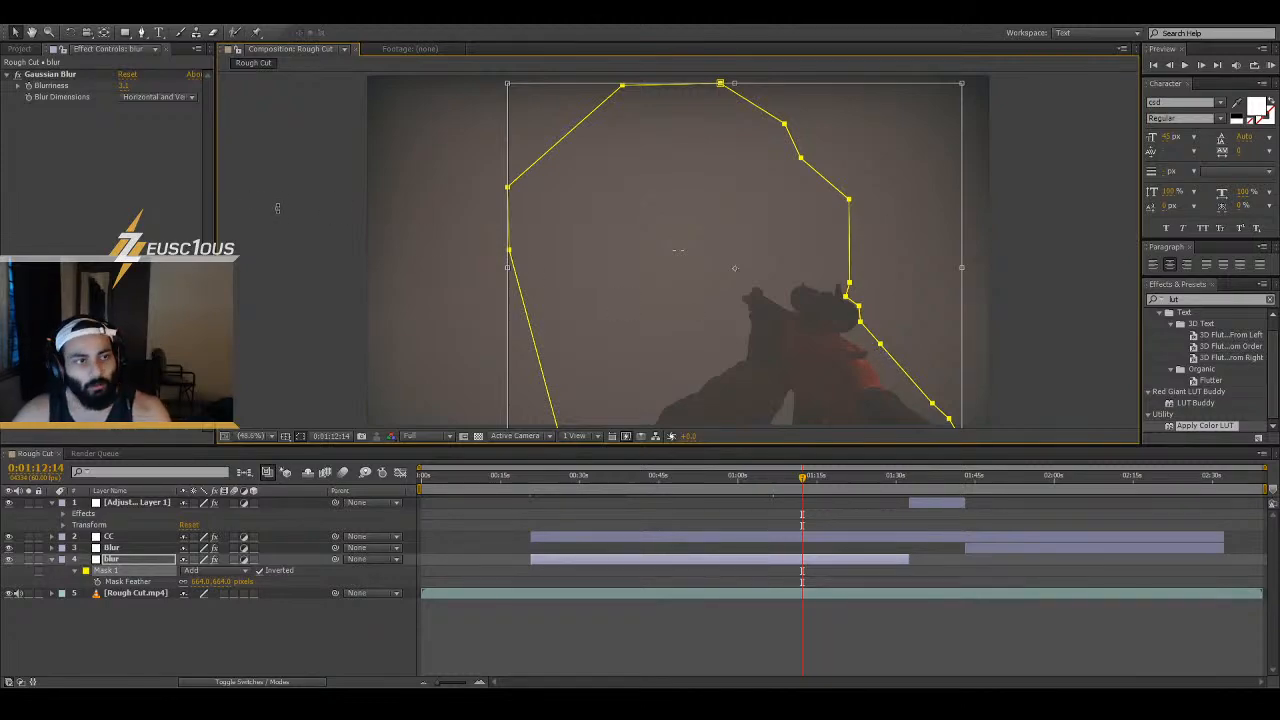
key("g")
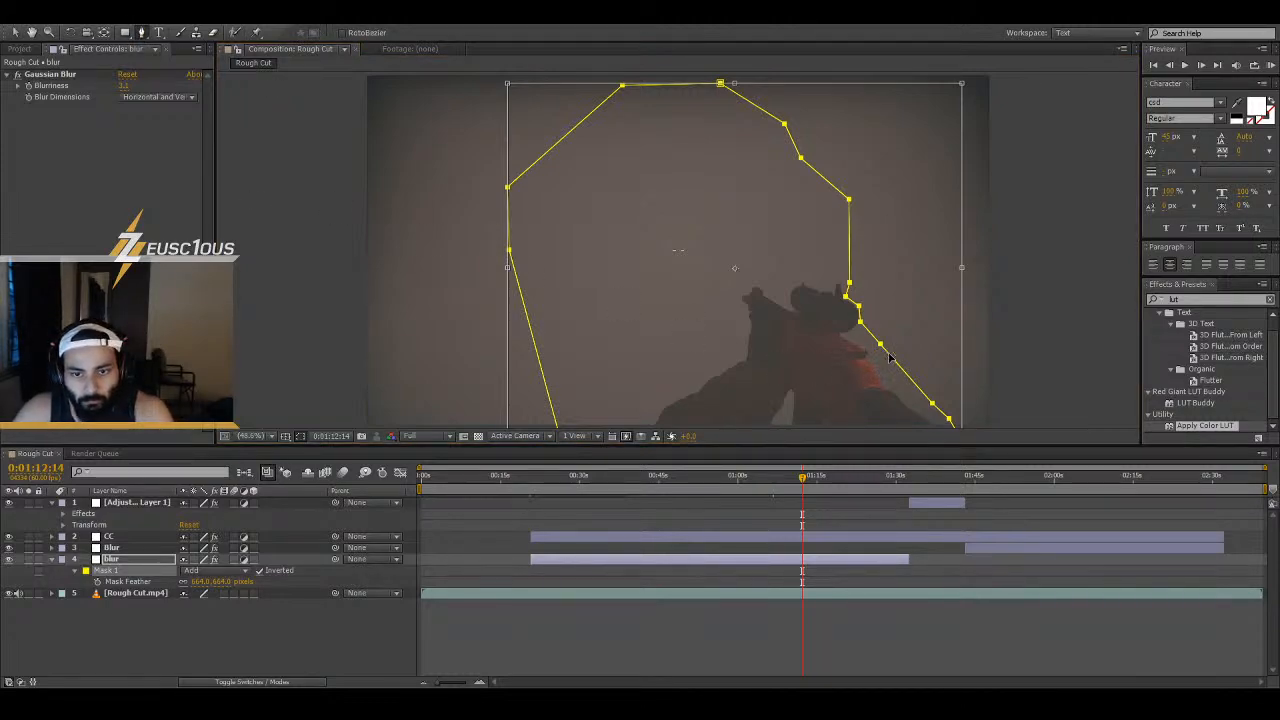
left_click(632, 609)
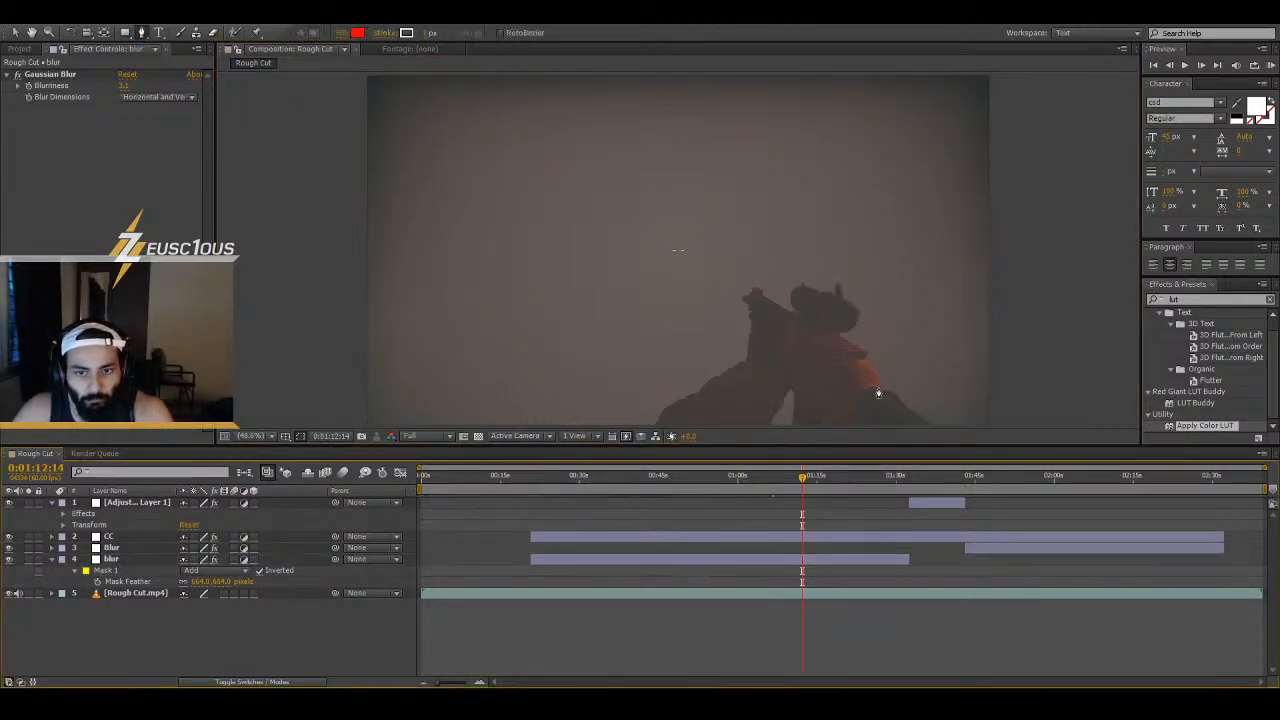
- Delete the unmasked second Blur layer and extend the masked blur layer to the end of the CC layer
left_click(703, 558)
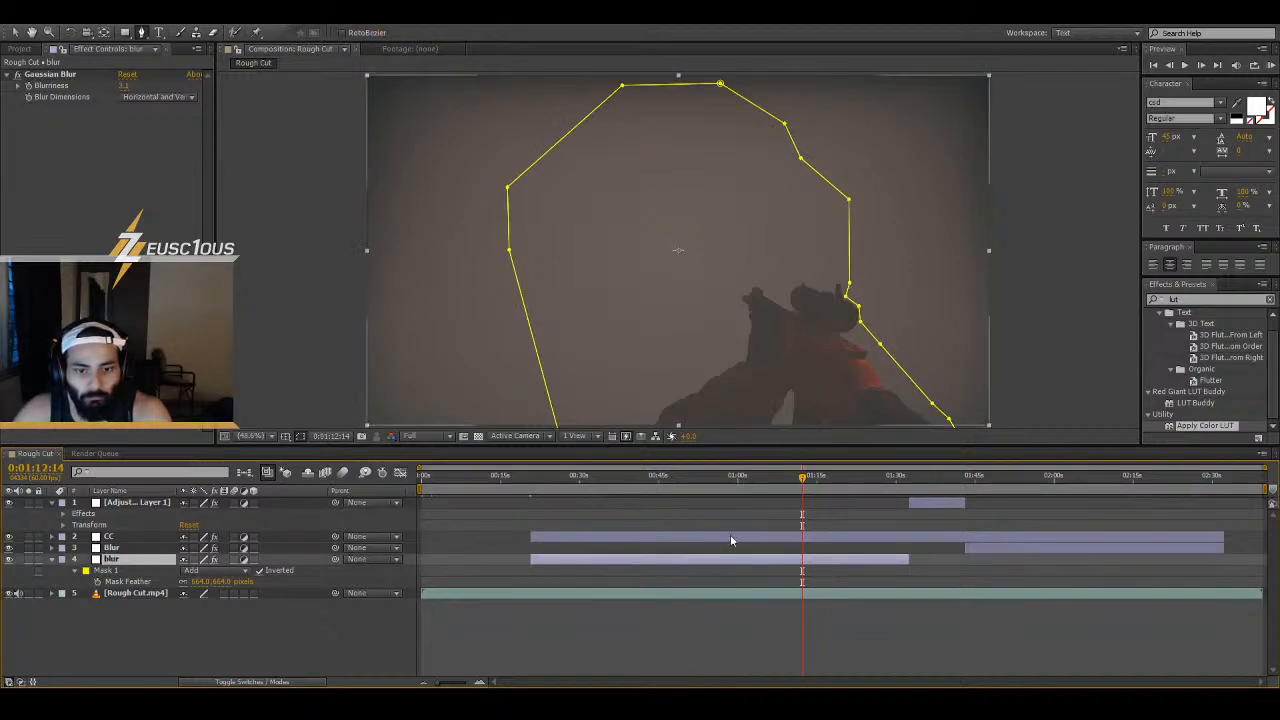
left_click(730, 536)
left_click(842, 558)
left_click(1004, 548)
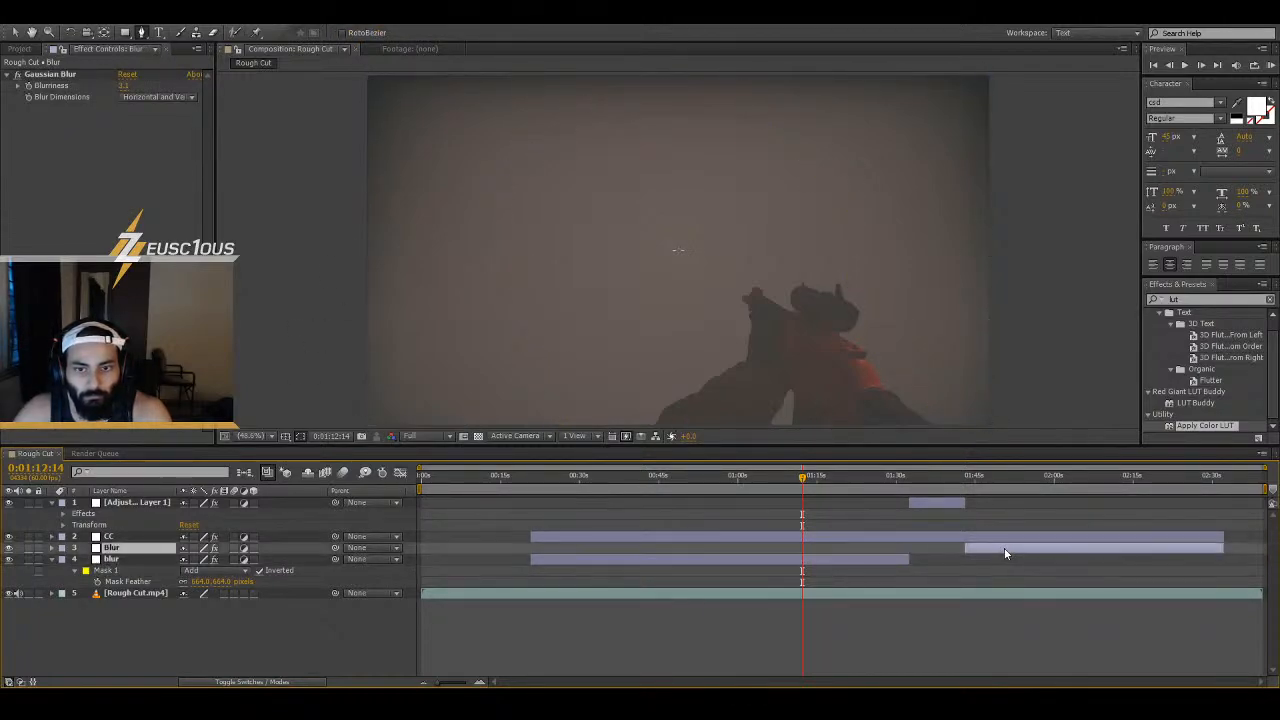
key("Delete")
left_click(887, 547)
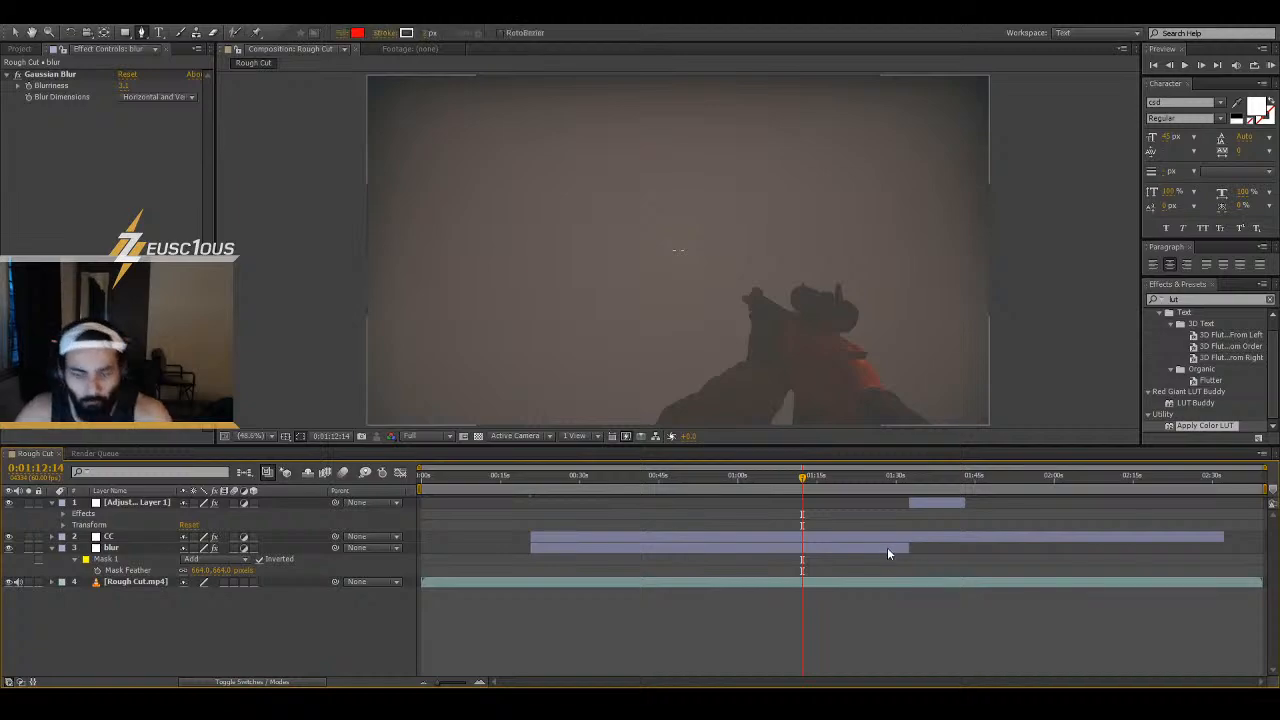
left_click_drag(907, 548, 1188, 548)
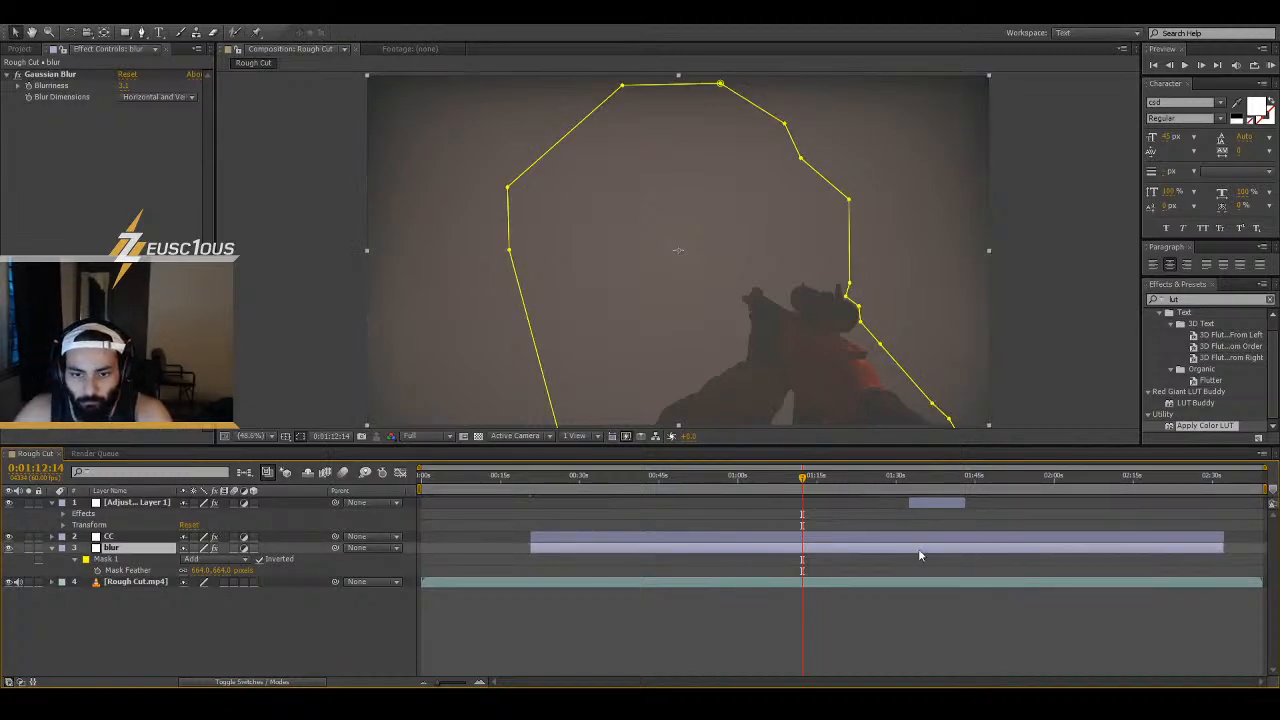
- Split the masked blur layer at 0:01:32:32 and trim the second part to start where Adjustment Layer 1 ends
left_click(909, 478)
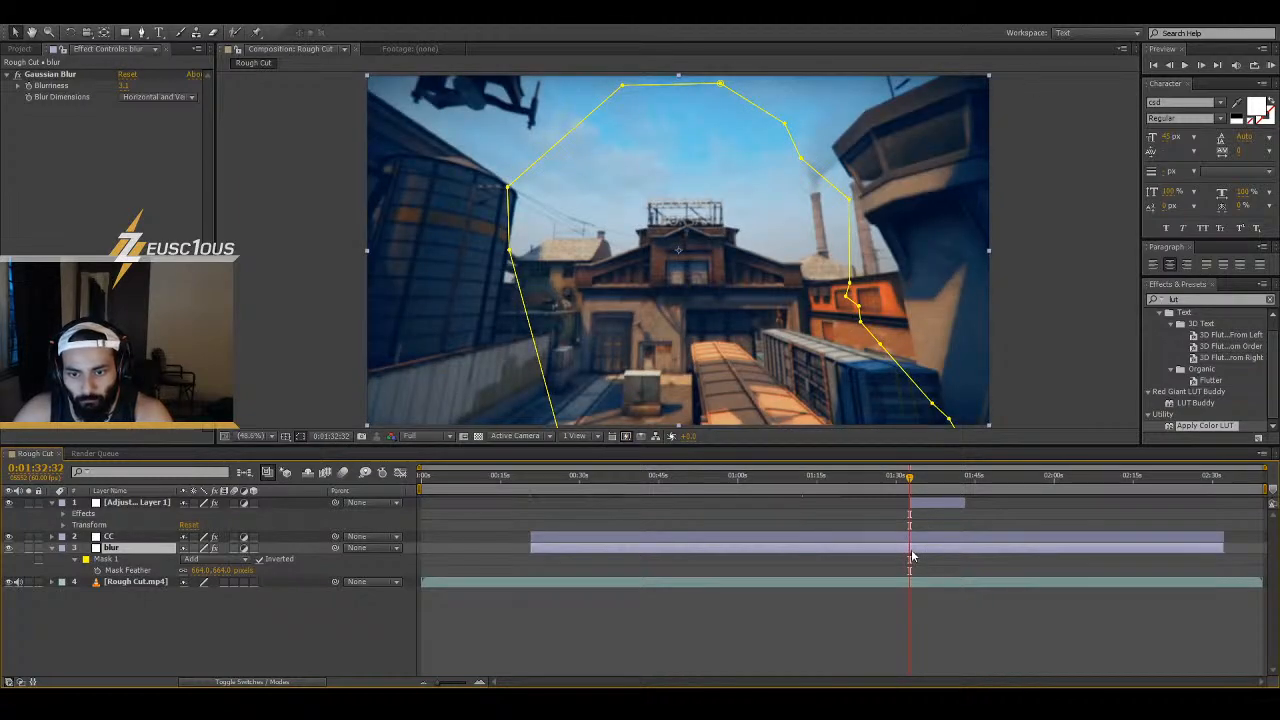
key("ctrl+shift+d")
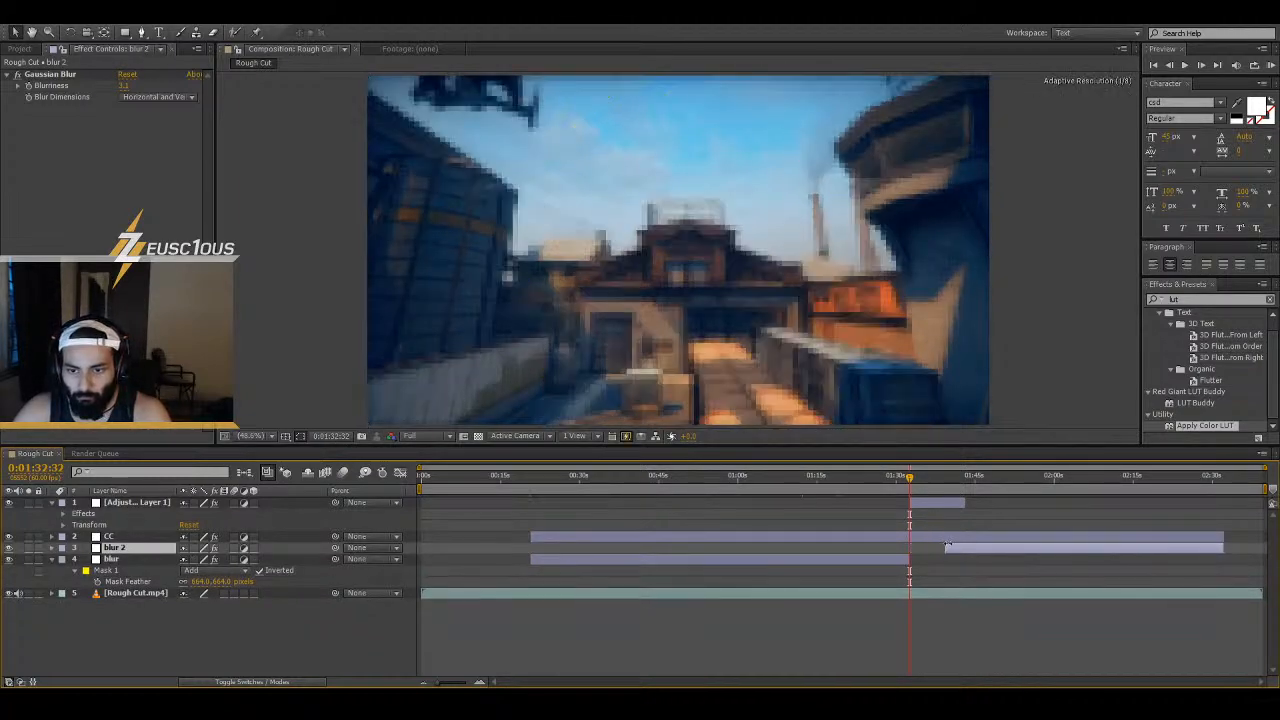
left_click_drag(911, 480, 924, 481)
left_click(929, 504)
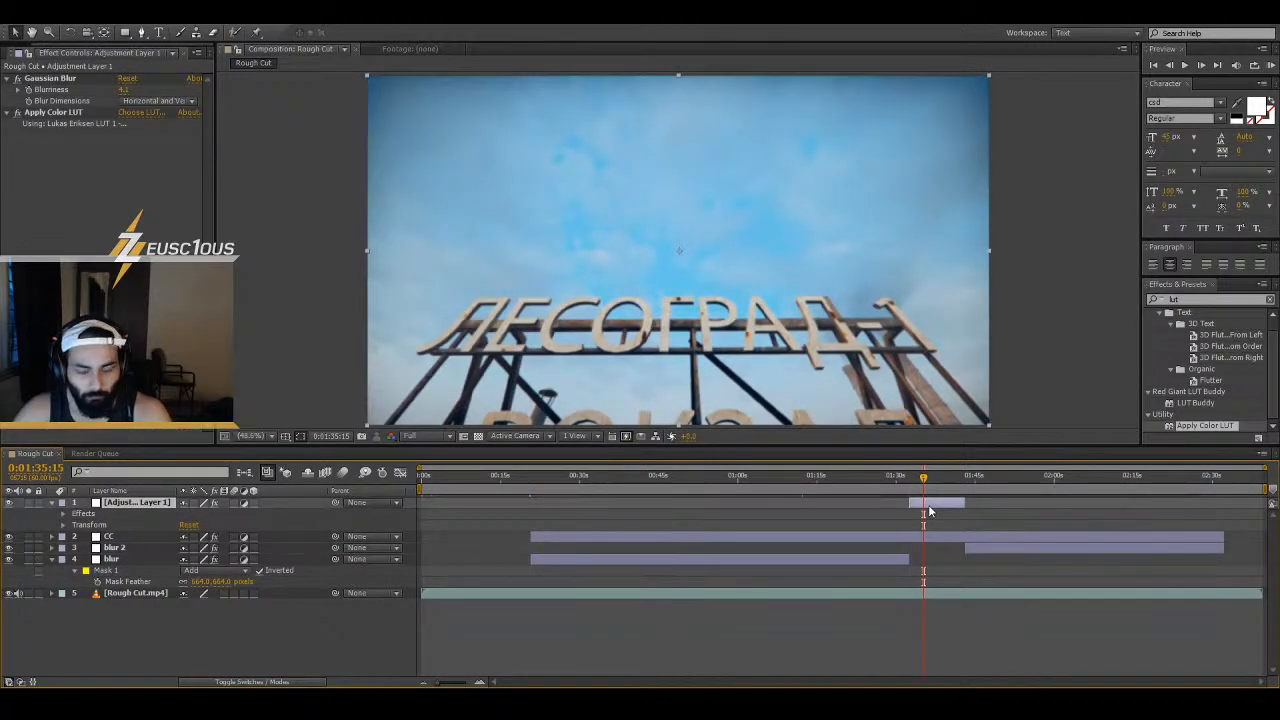
key("Delete")
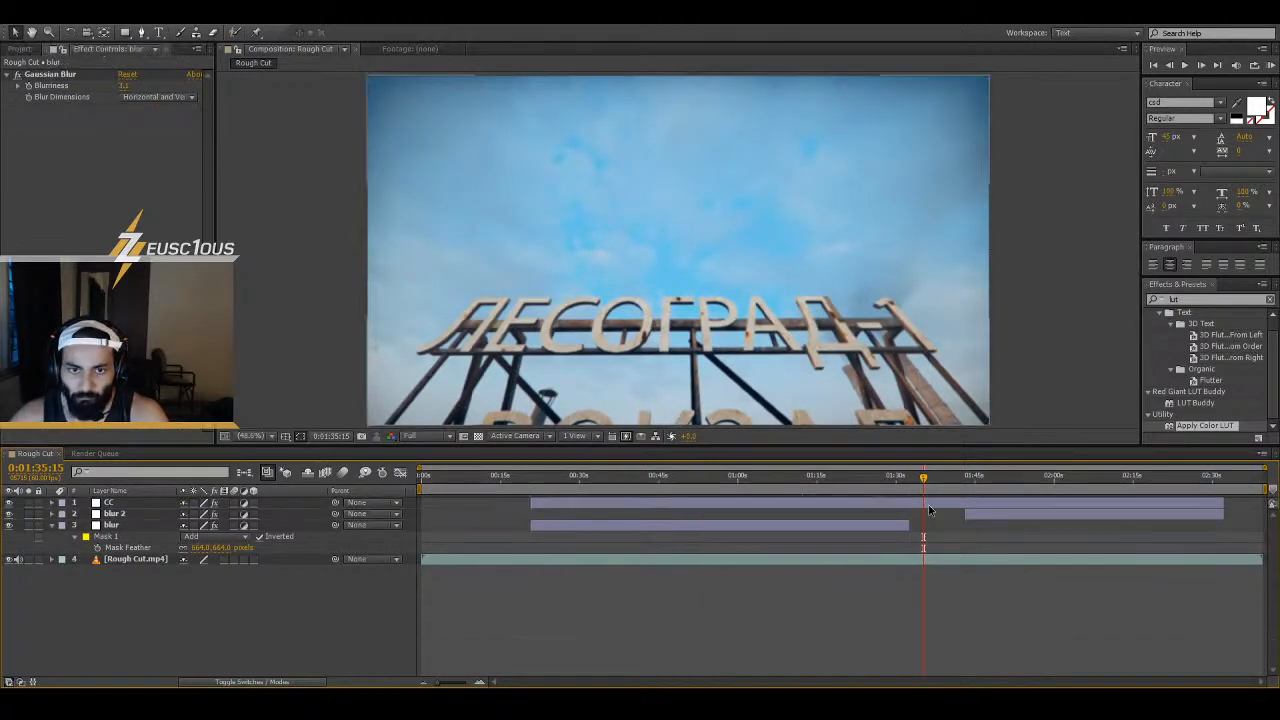
key("ctrl+z")
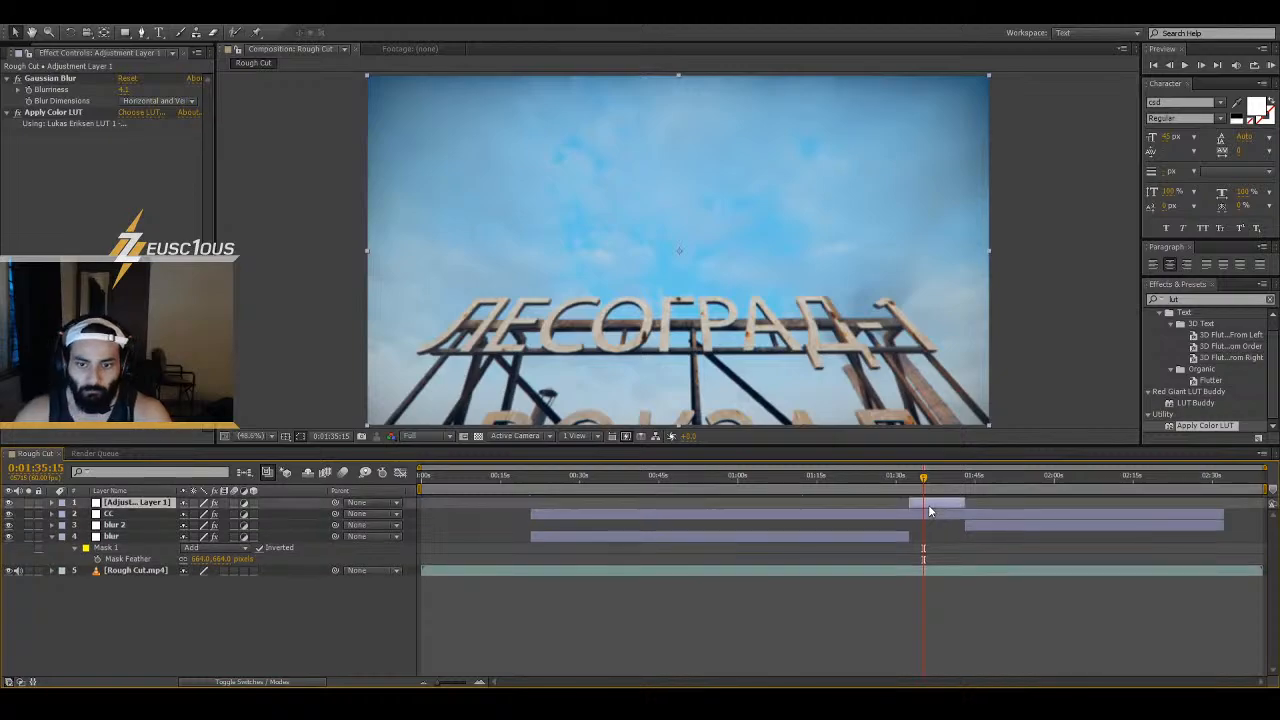
- Turn off Apply Color LUT on Adjustment Layer 1 and move that layer below the CC layer
left_click(913, 516)
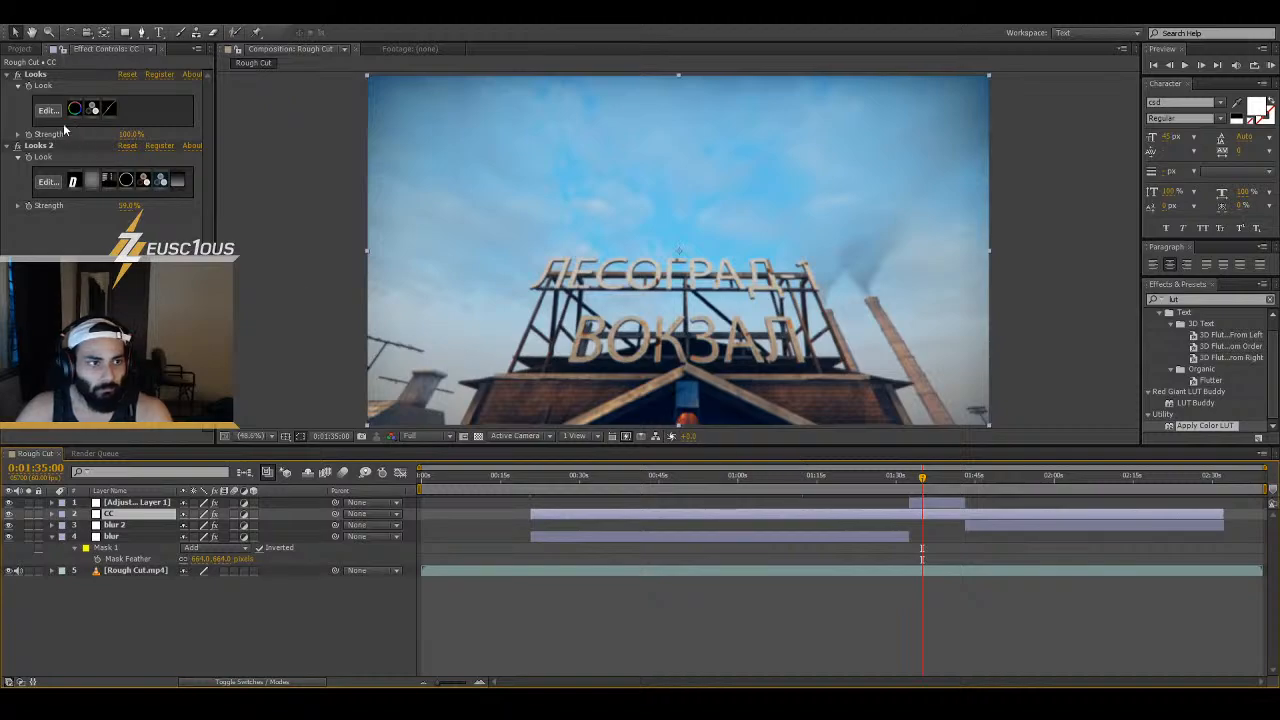
left_click(931, 505)
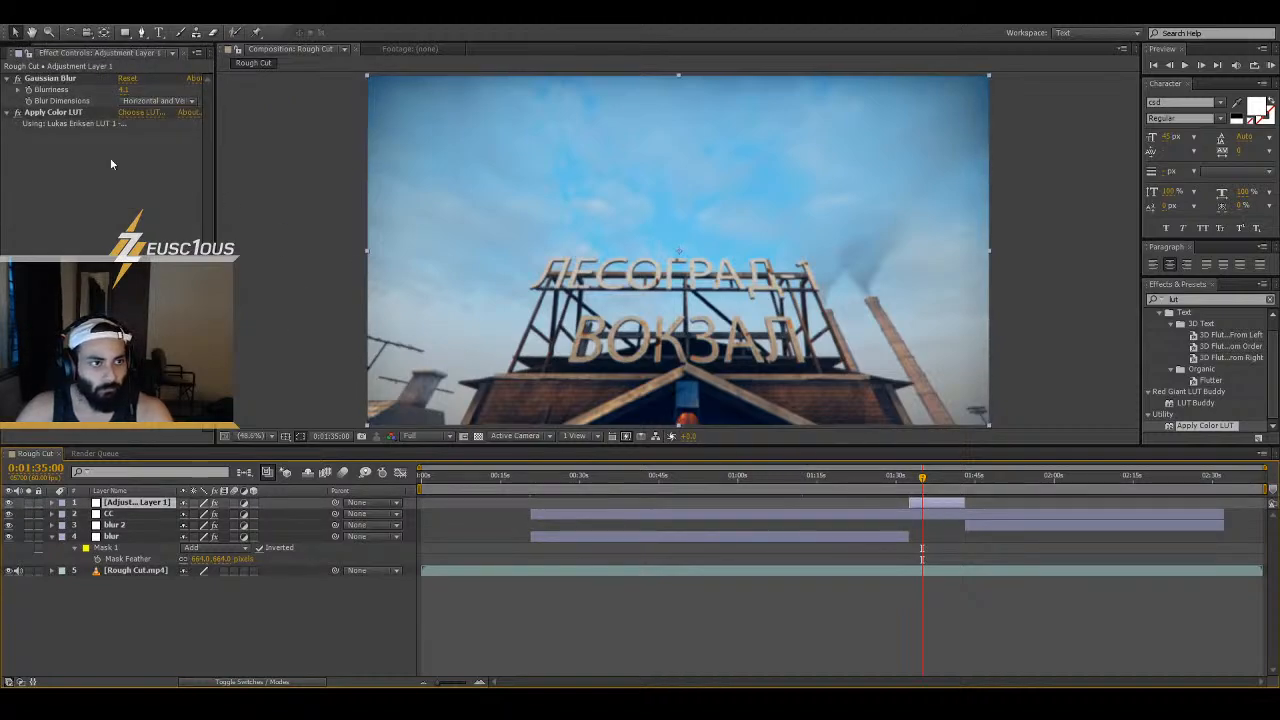
left_click(17, 113)
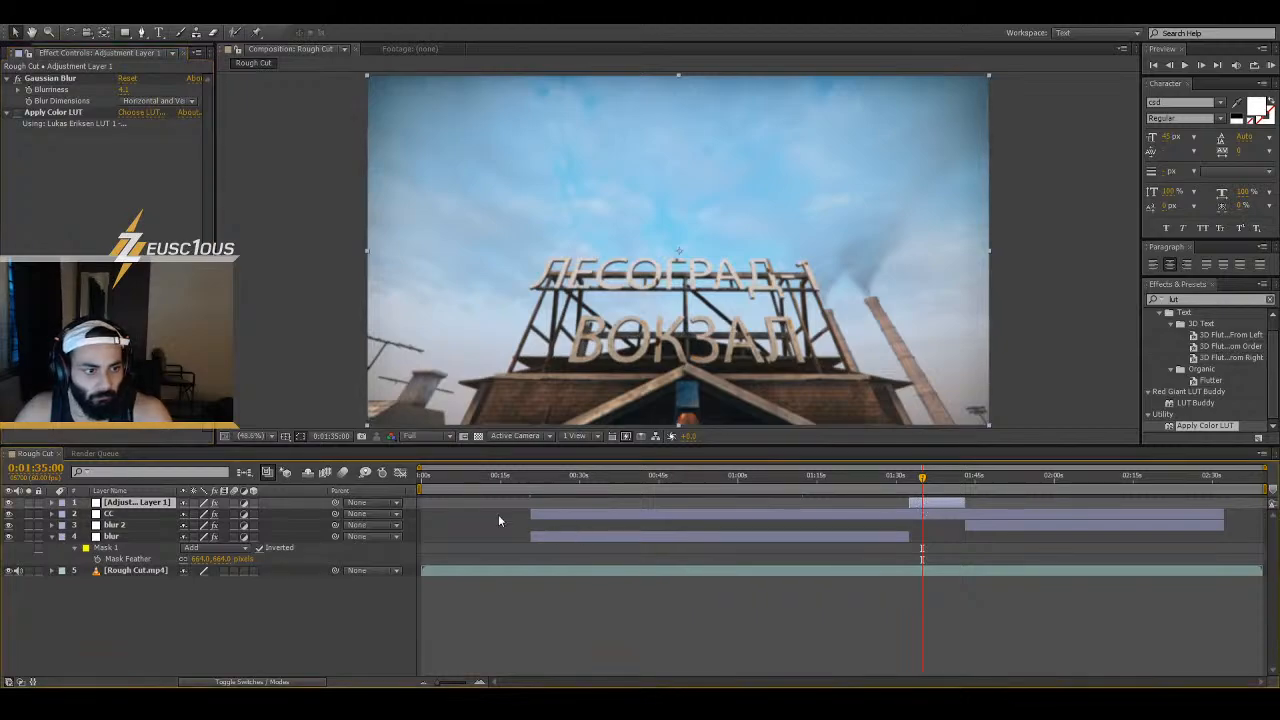
left_click_drag(124, 503, 118, 524)
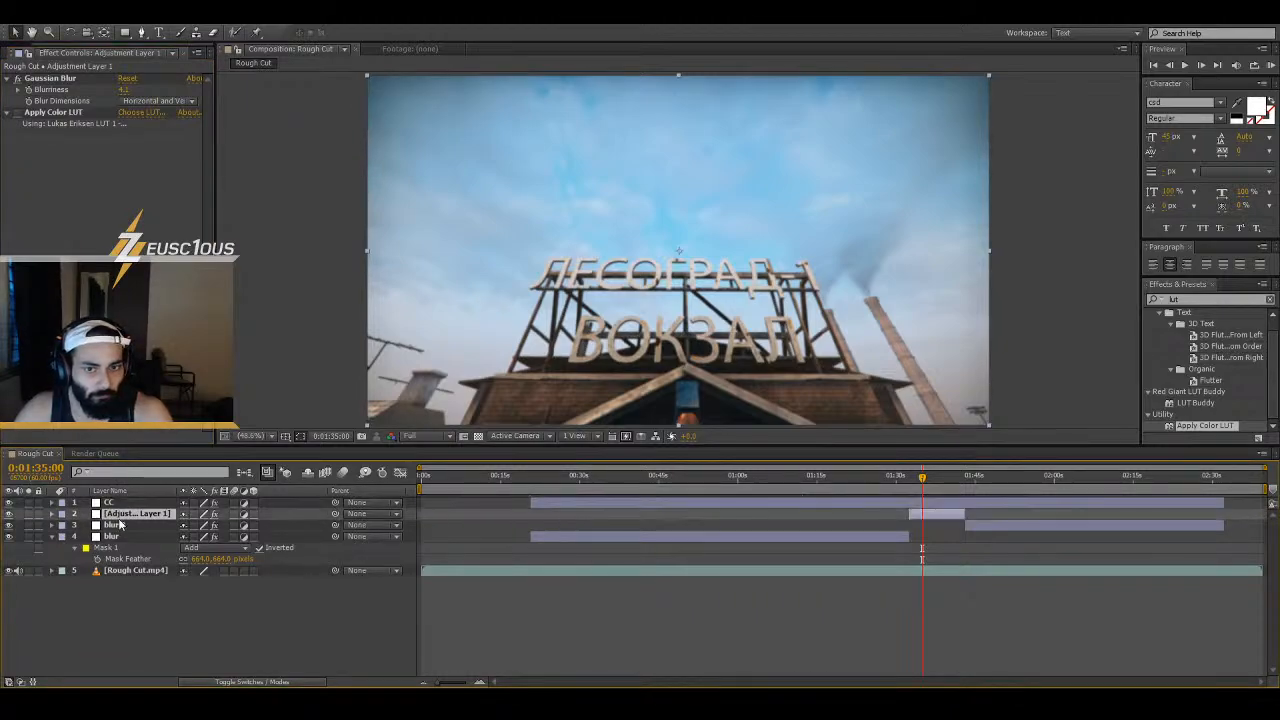
- Review the CC grade and blur across the timeline, checking the footage at 0:01:05:39 and 0:02:20:24
left_click(898, 503)
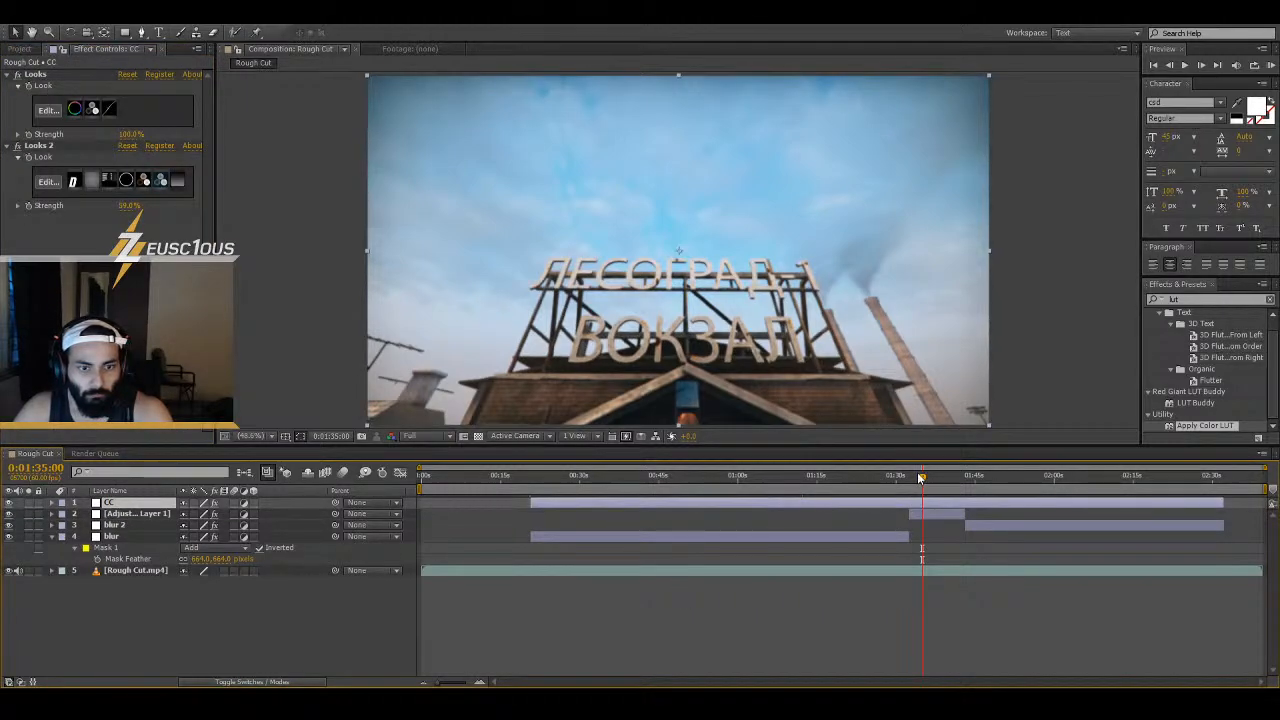
left_click_drag(921, 477, 767, 478)
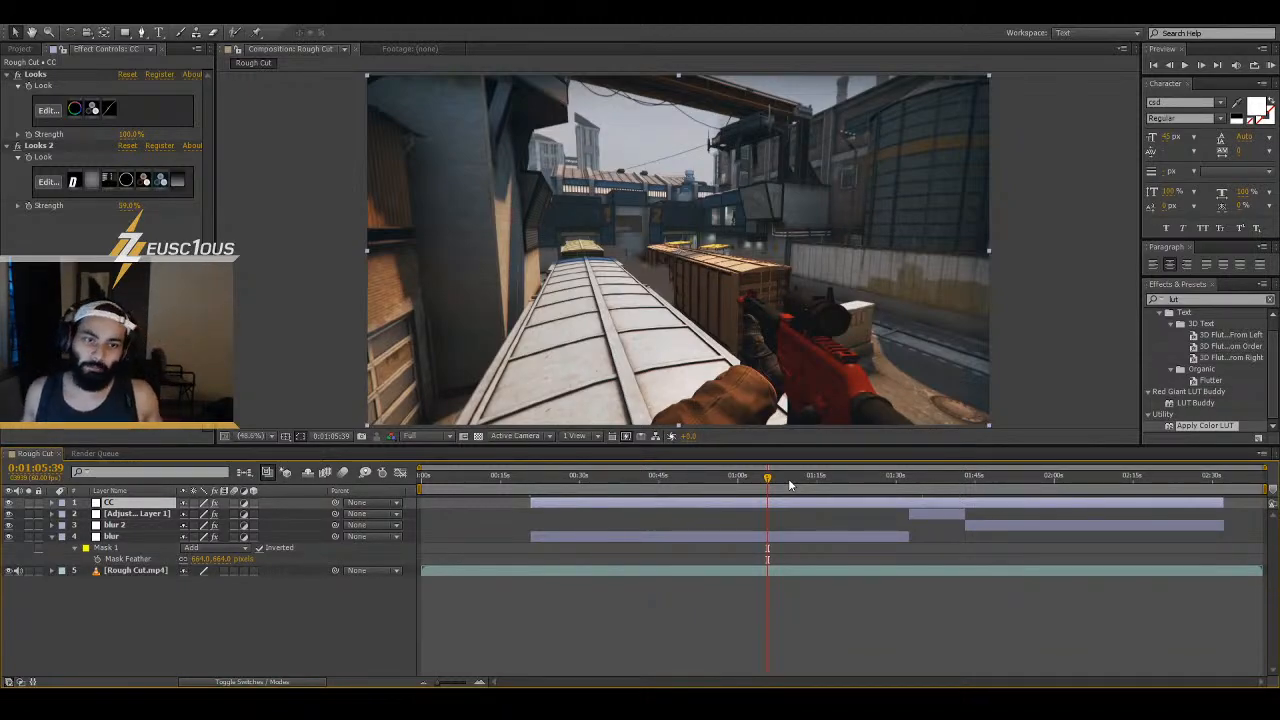
left_click_drag(766, 479, 1157, 486)
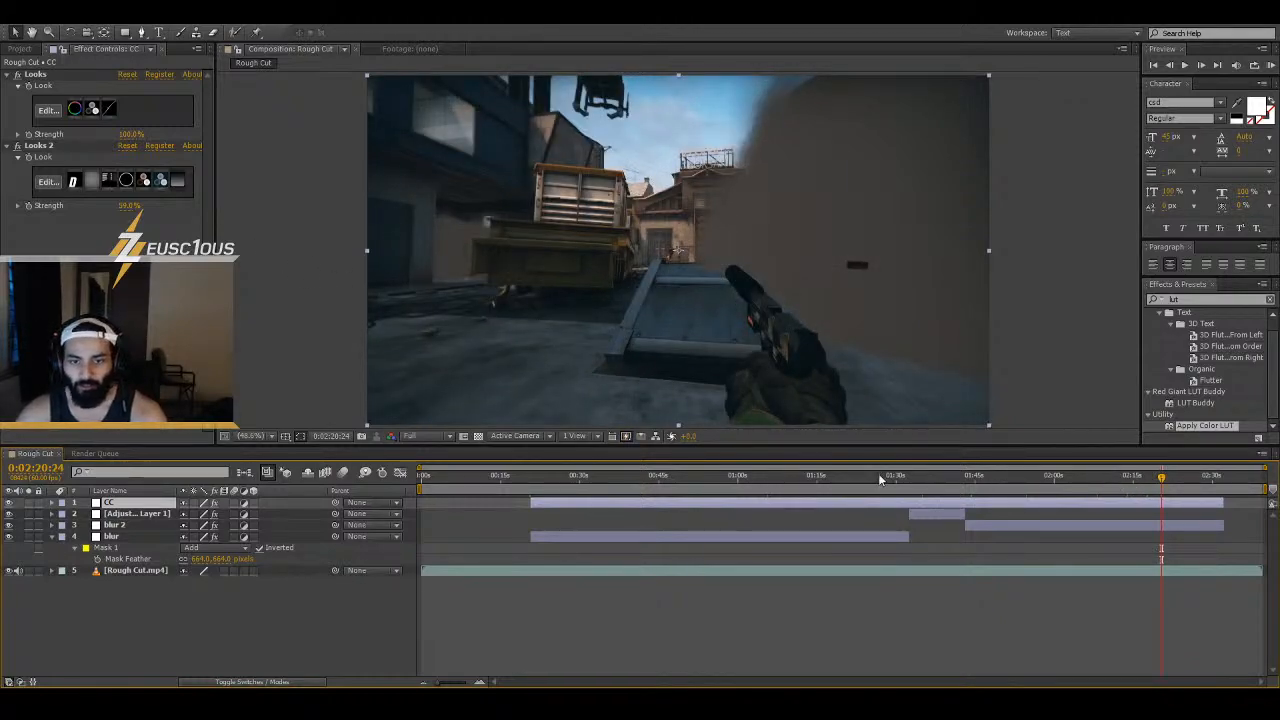
- Set the Looks 2 effect strength on the CC layer to 70%, checking it on the frame at 0:00:47:03
left_click(670, 494)
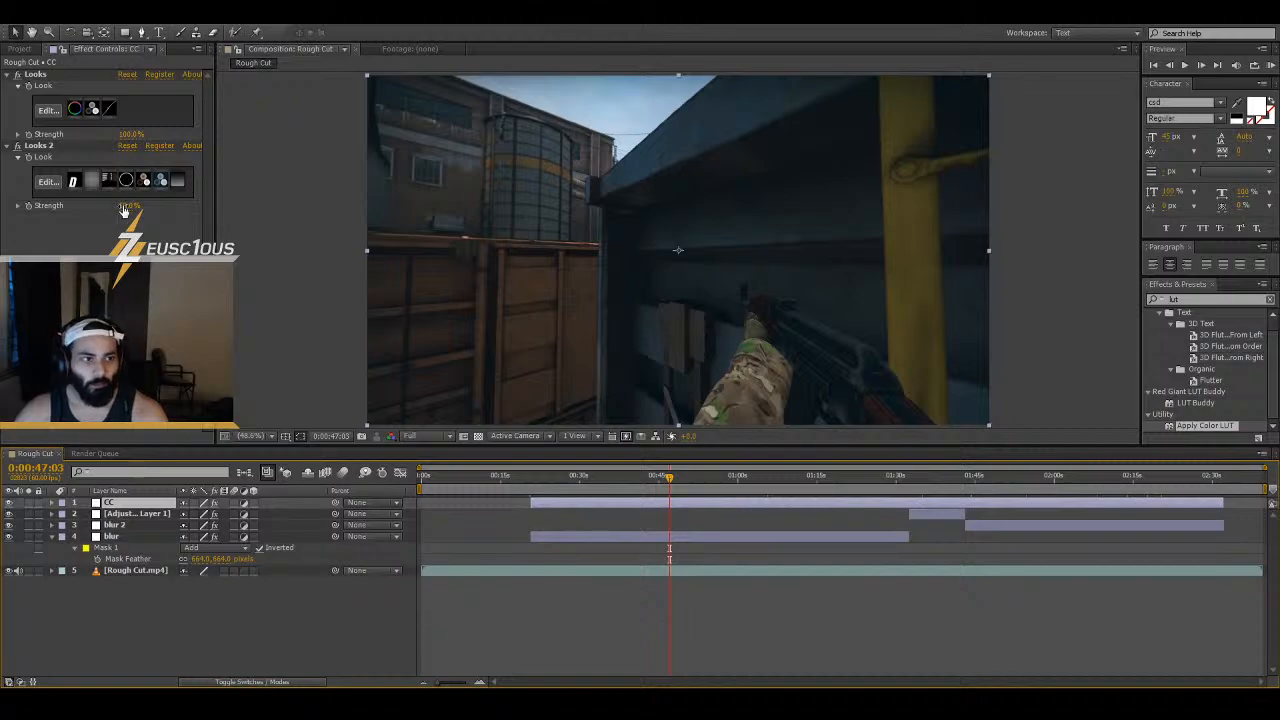
left_click_drag(124, 210, 234, 209)
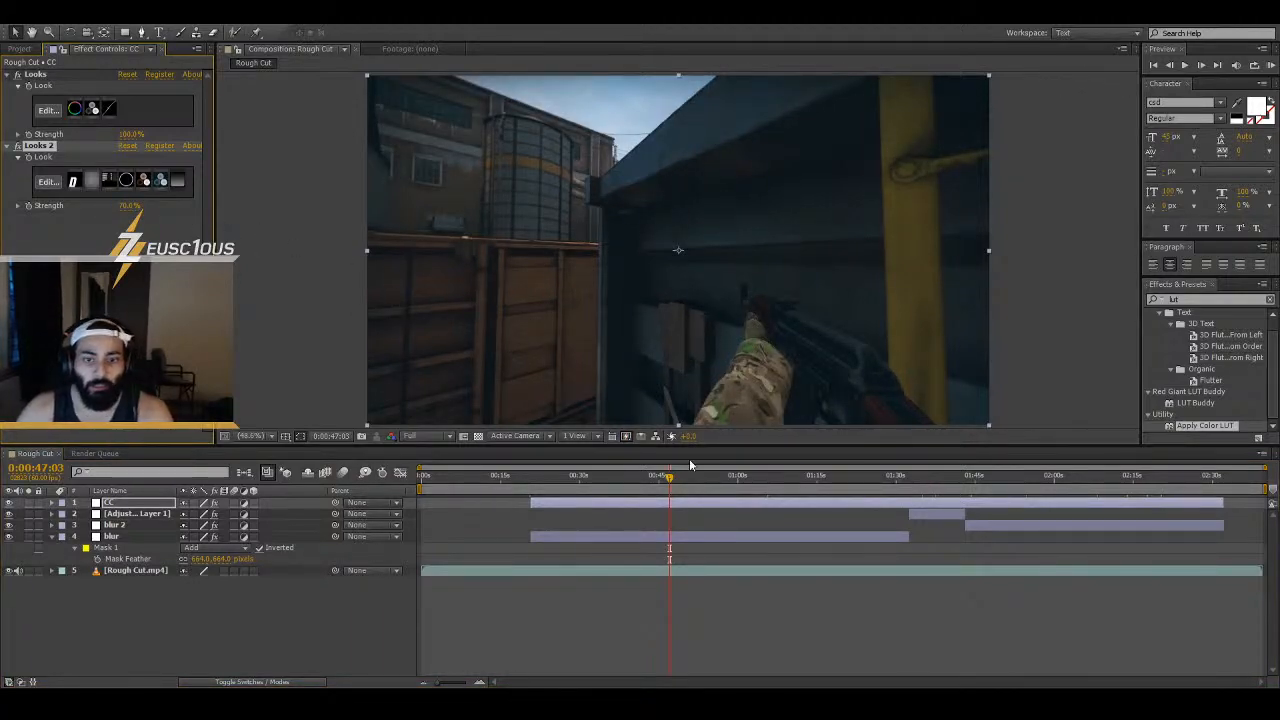
- Review the graded and blurred clips along the timeline, previewing playback from 0:00:56:55, 0:01:03:38 and 0:01:33:44 and checking the start of the CC layer
left_click(935, 481)
left_click_drag(938, 478, 1100, 481)
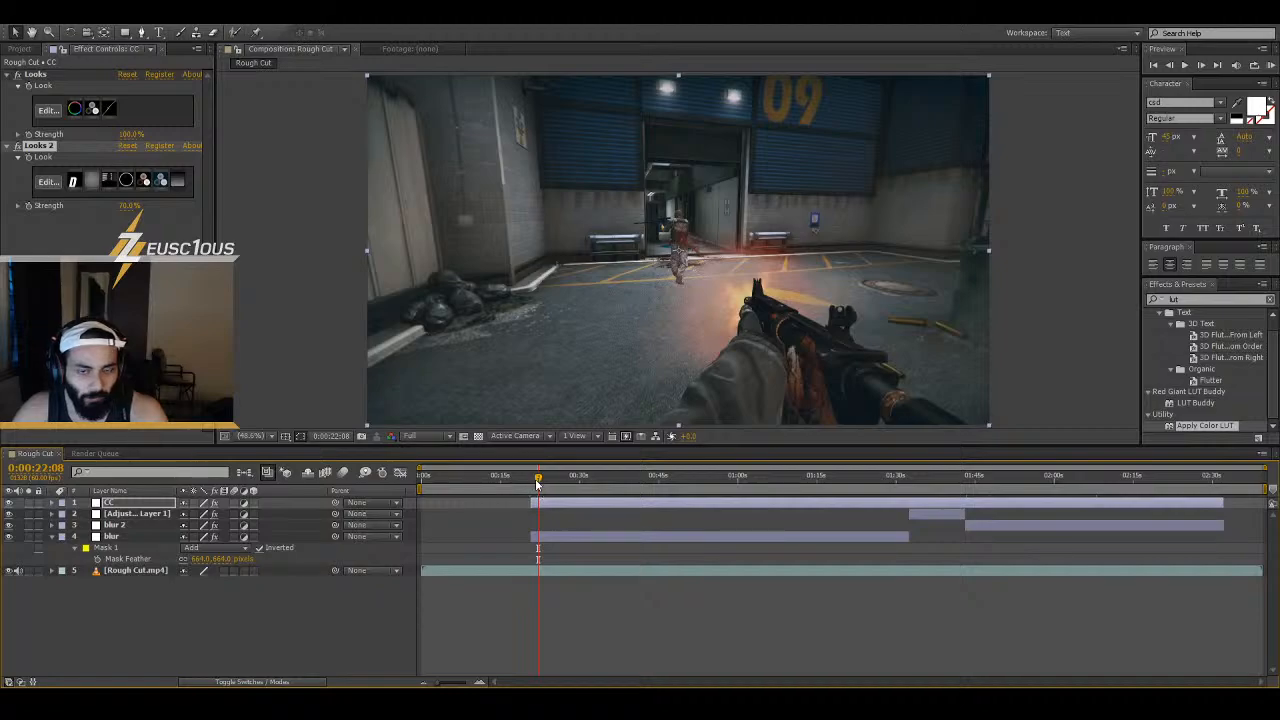
left_click_drag(538, 481, 723, 484)
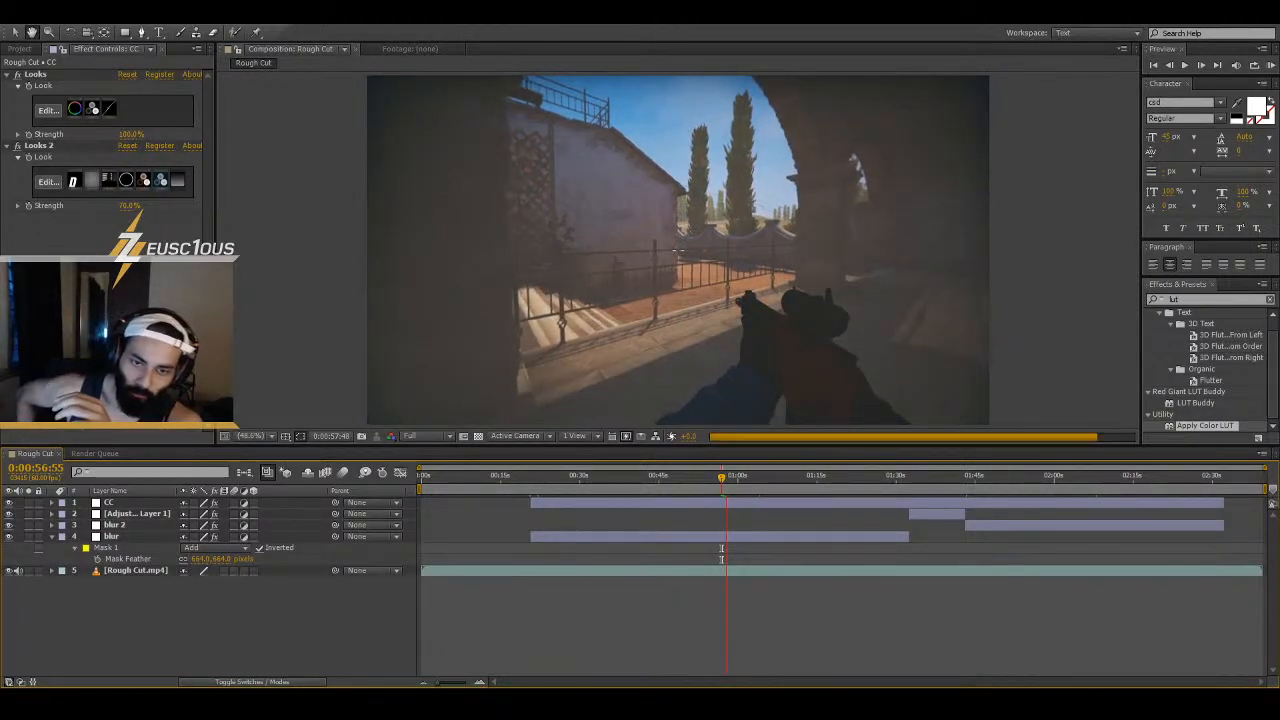
left_click(727, 481)
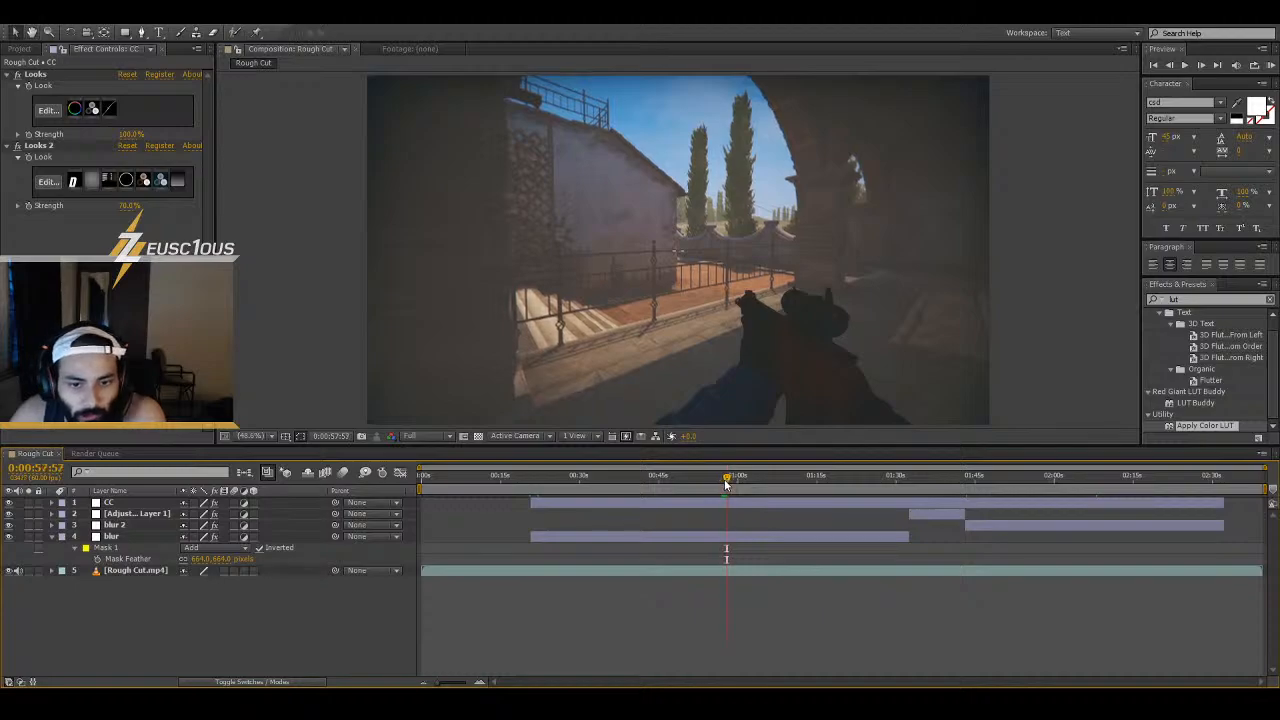
left_click_drag(732, 477, 752, 481)
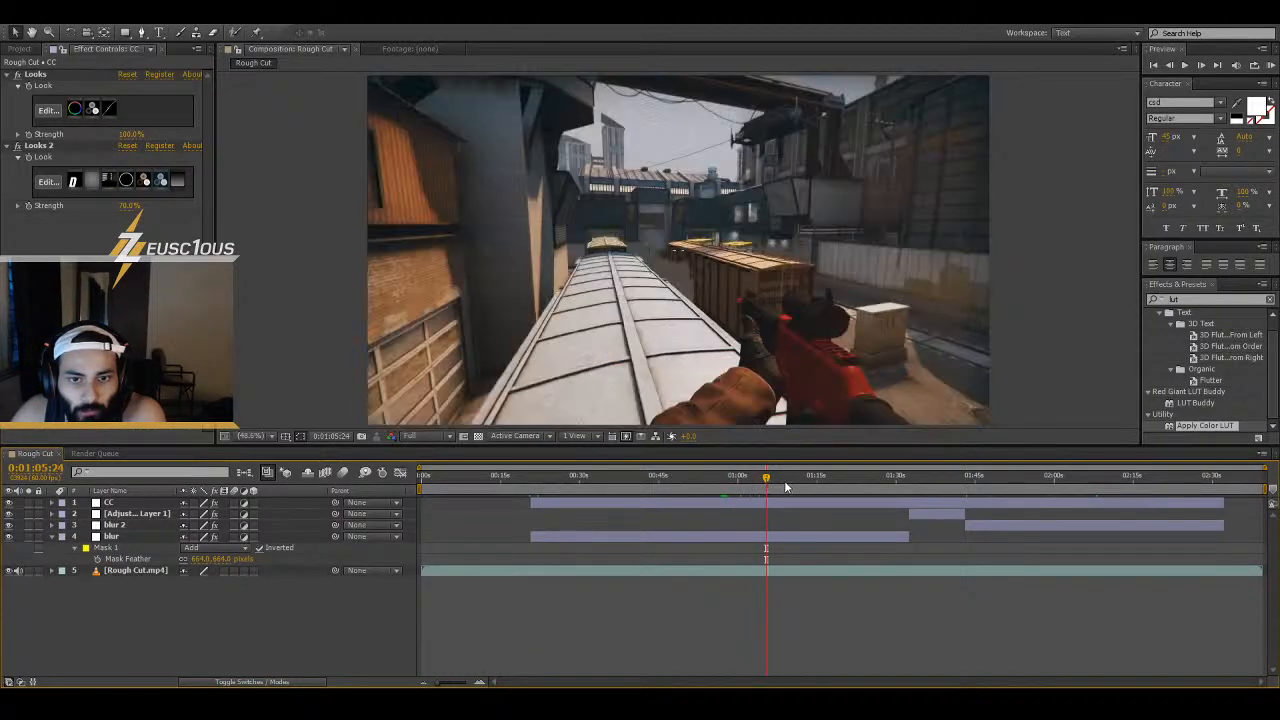
left_click_drag(762, 481, 757, 481)
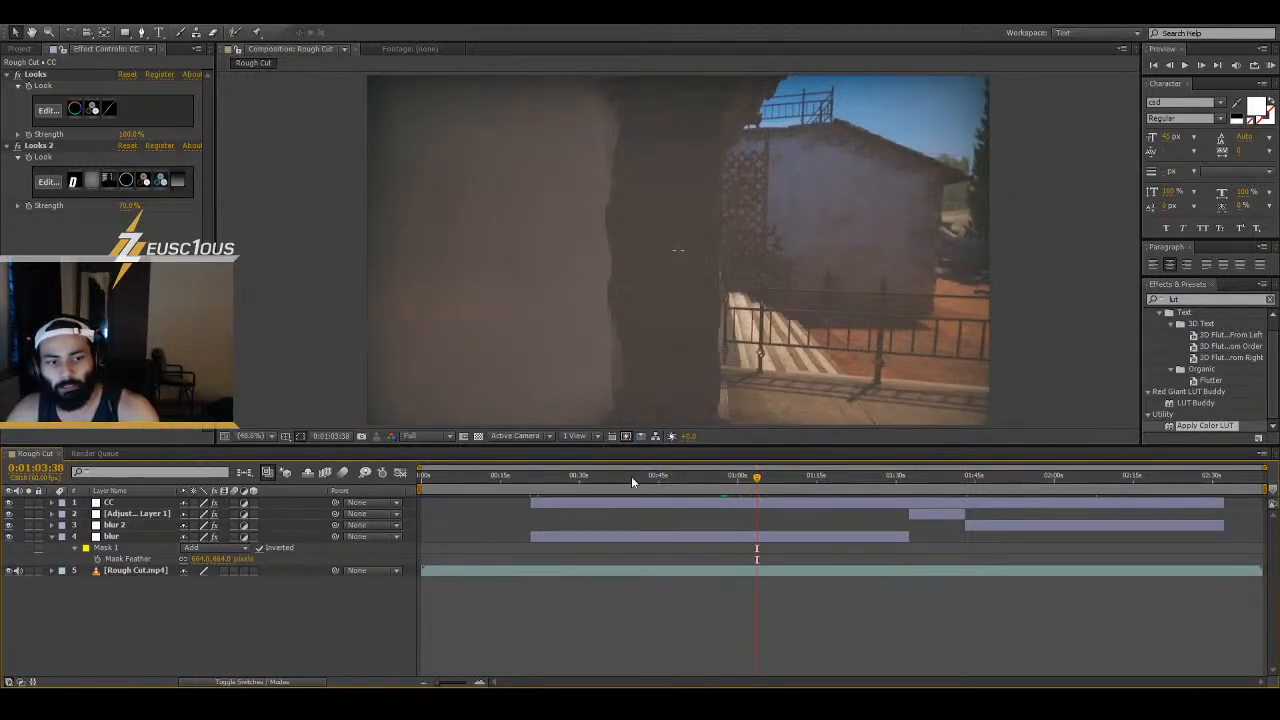
key("space")
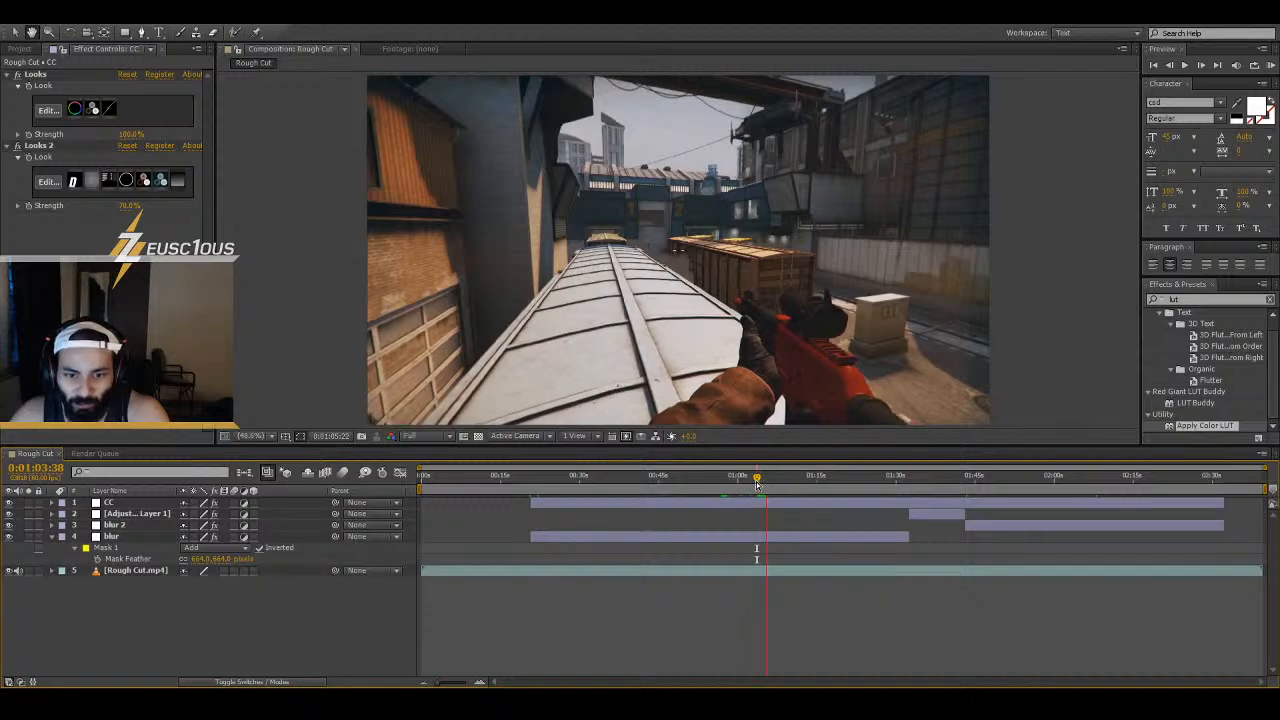
left_click(900, 479)
left_click_drag(900, 479, 915, 481)
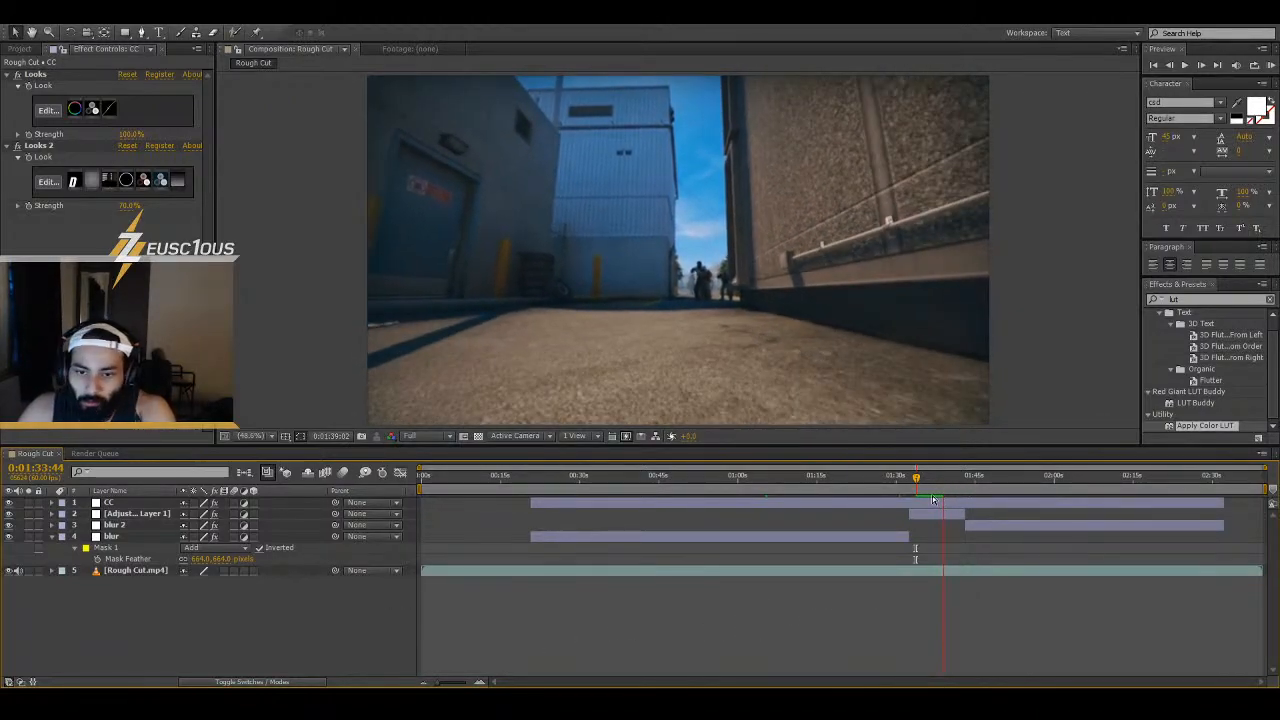
key("space")
left_click_drag(940, 483, 1049, 478)
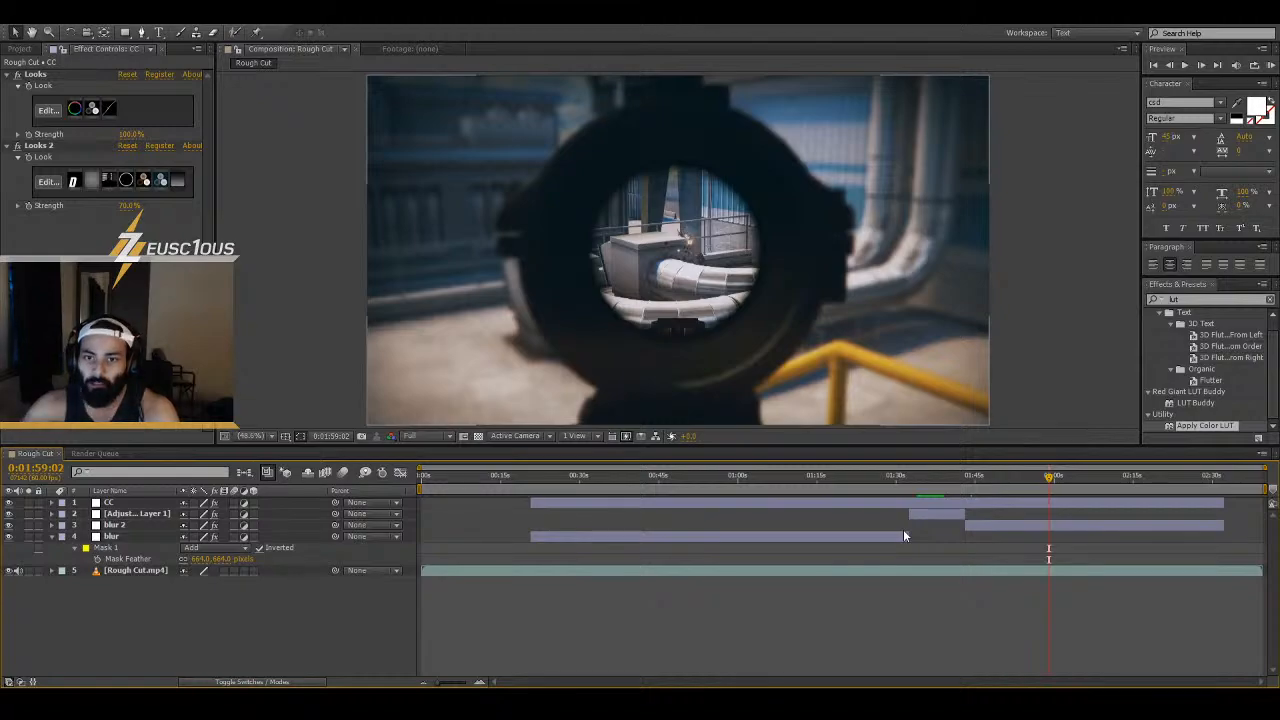
left_click_drag(1048, 479, 1185, 503)
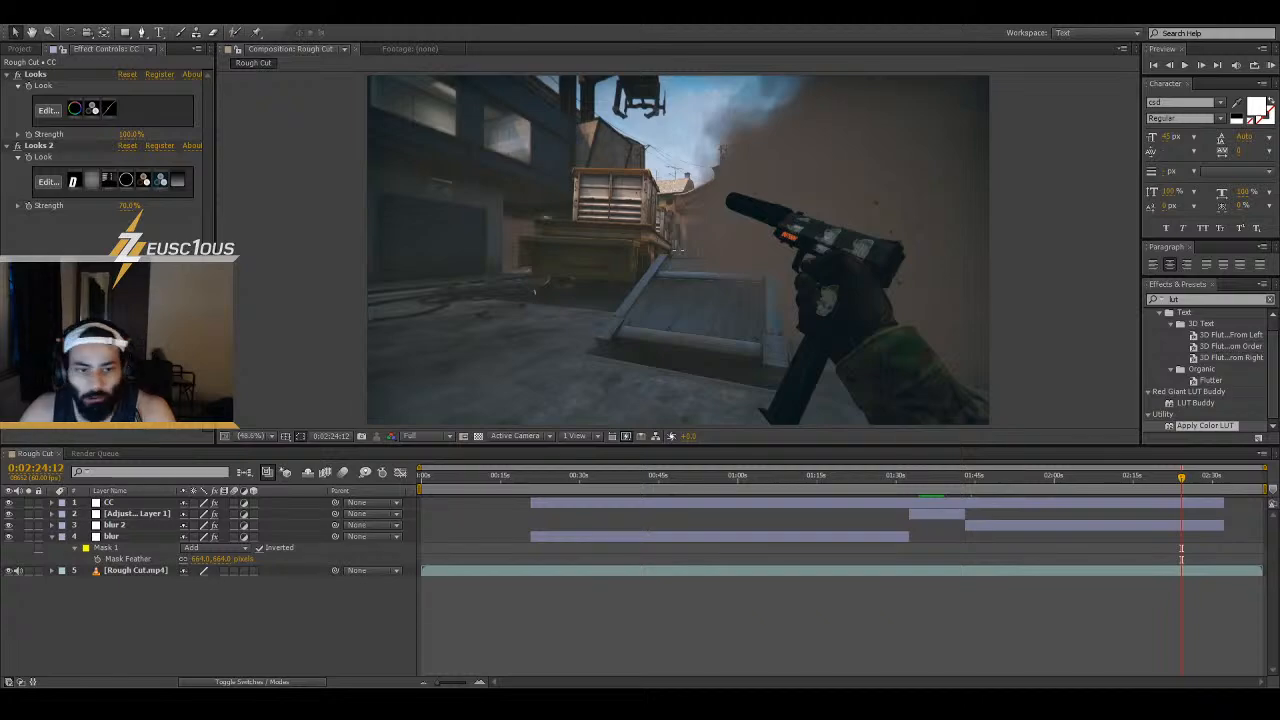
left_click(532, 479)
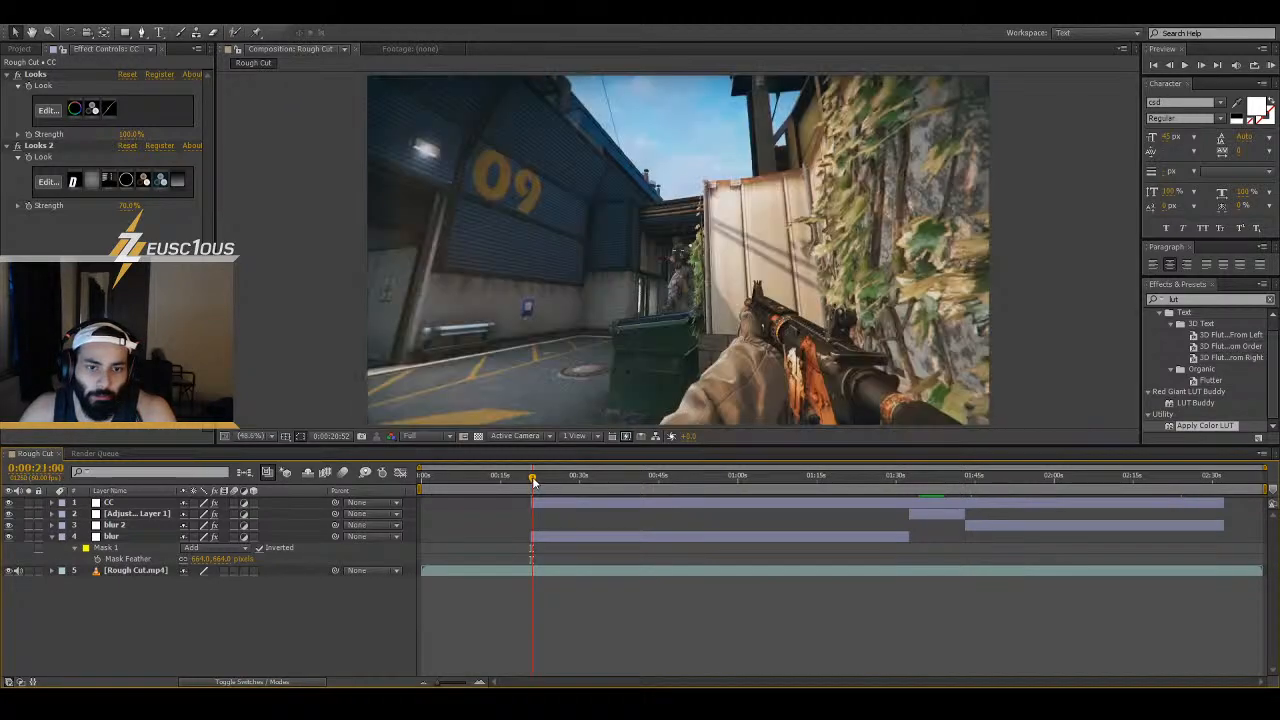
left_click_drag(533, 482, 535, 482)
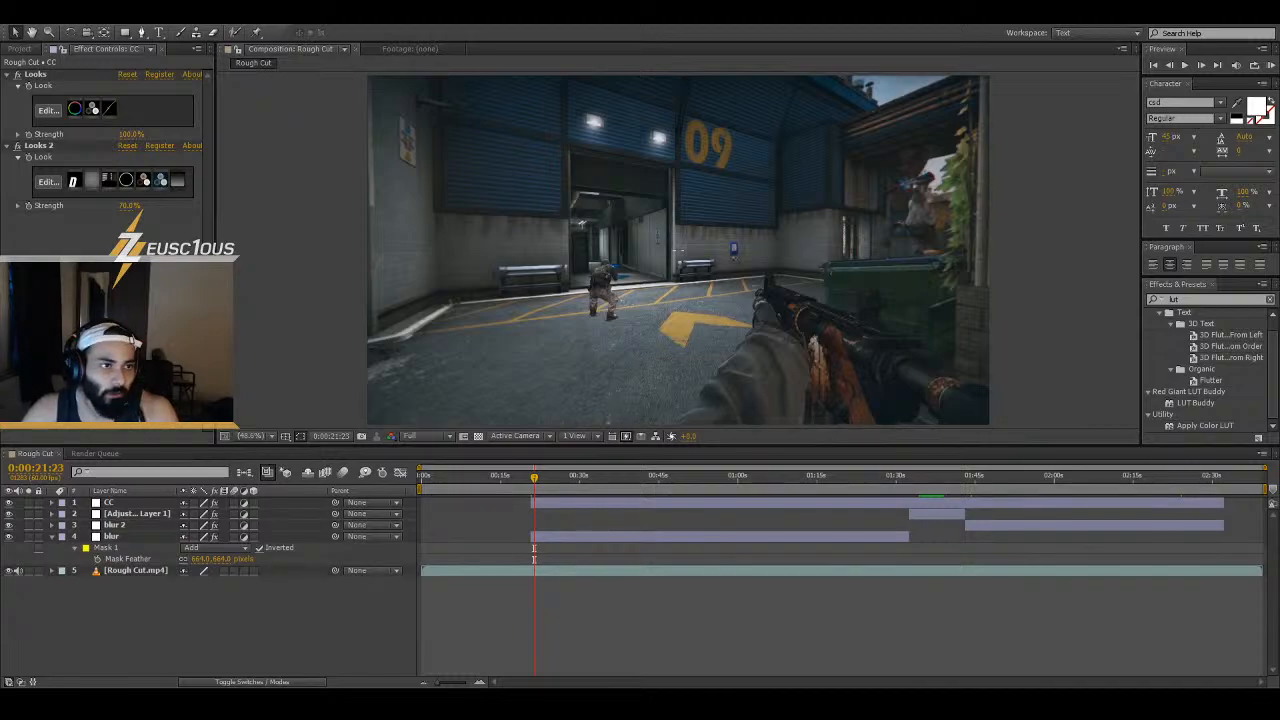
- Import the three kill notice images m1_00000.png, m2_00000.png and m3_00000.png into the project
left_click(22, 50)
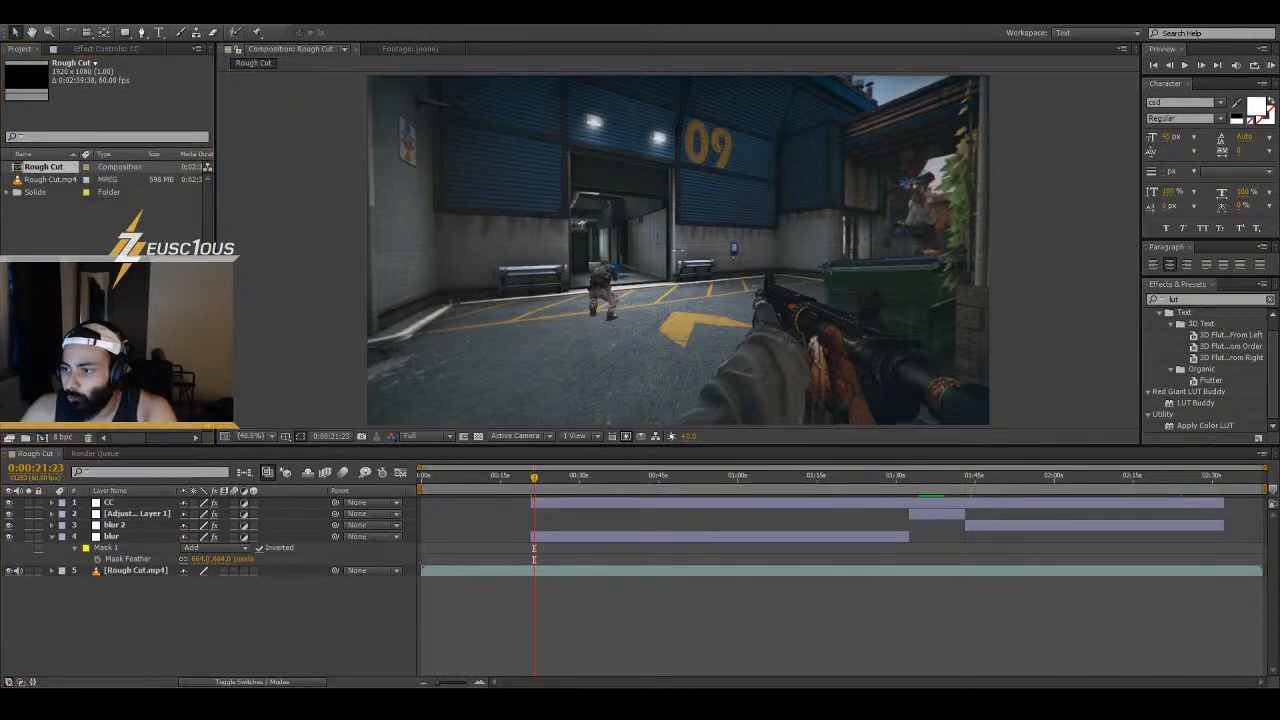
left_click(112, 290)
left_click_drag(1279, 406, 88, 172)
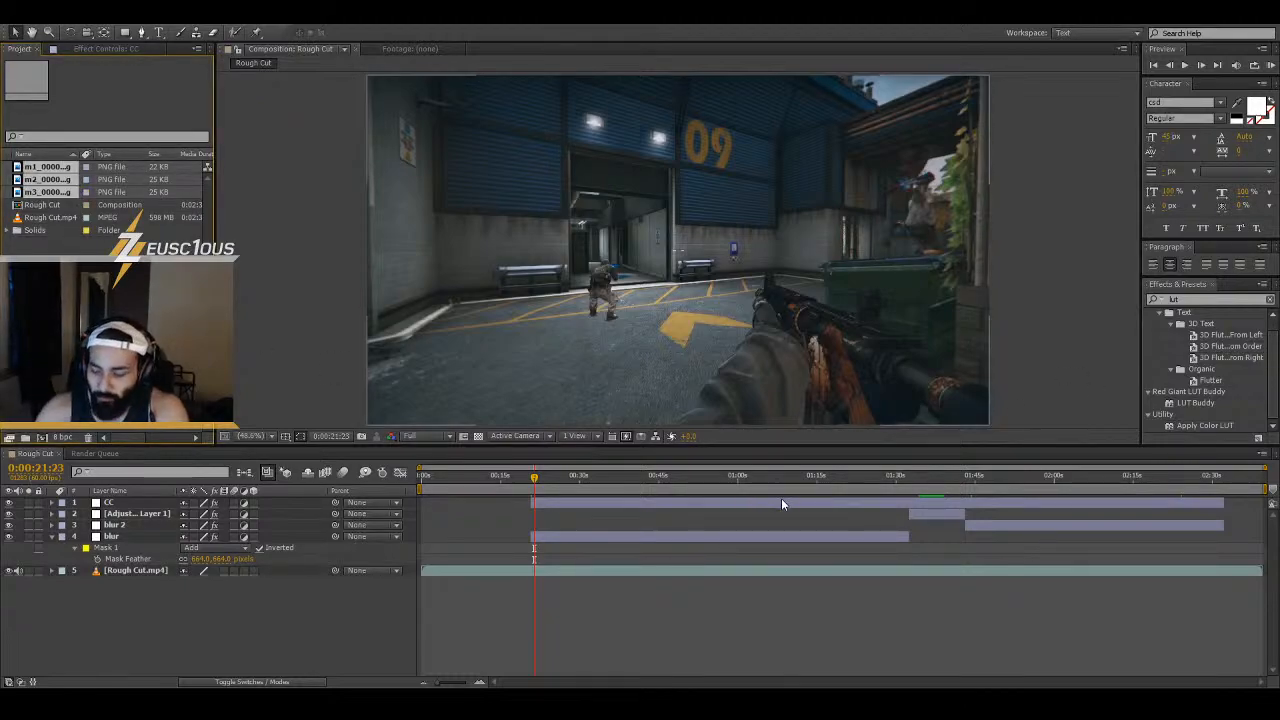
- Step through the opening clip between 0:00:22:18 and 0:00:23:01 to examine the timing of the kills
left_click(643, 474)
left_click(559, 476)
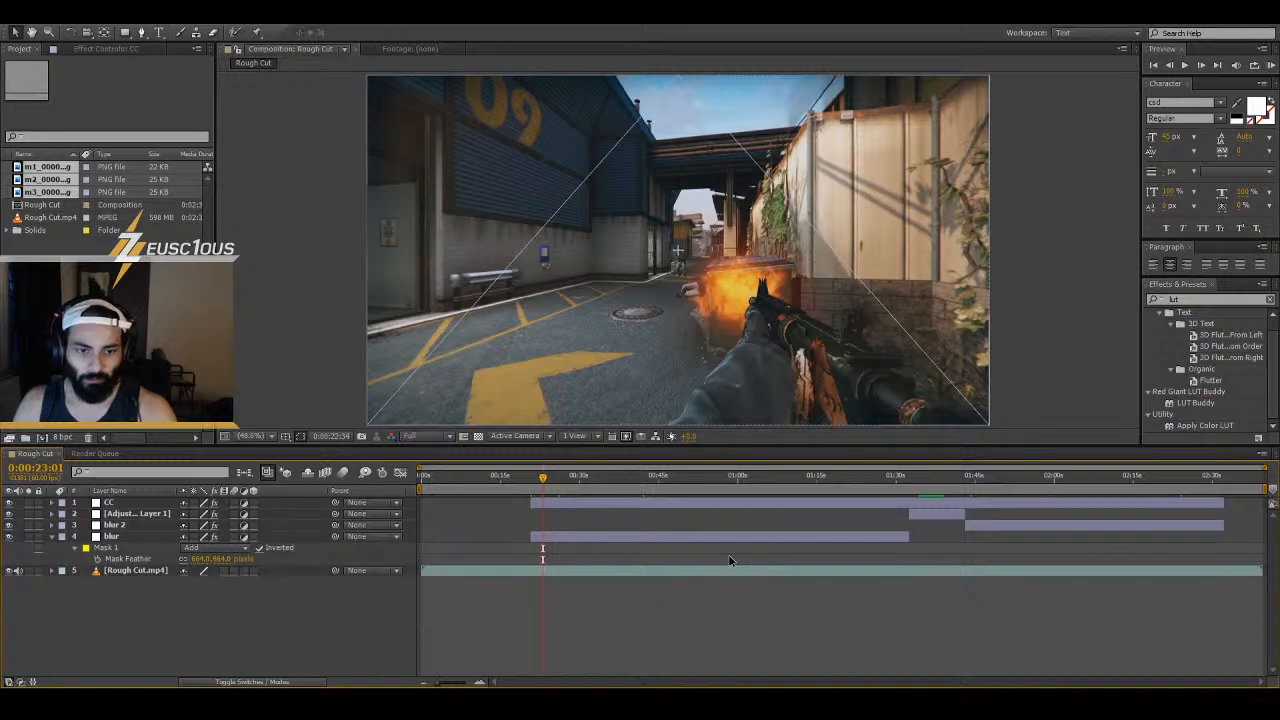
key("Page_Up")
key("Page_Up")
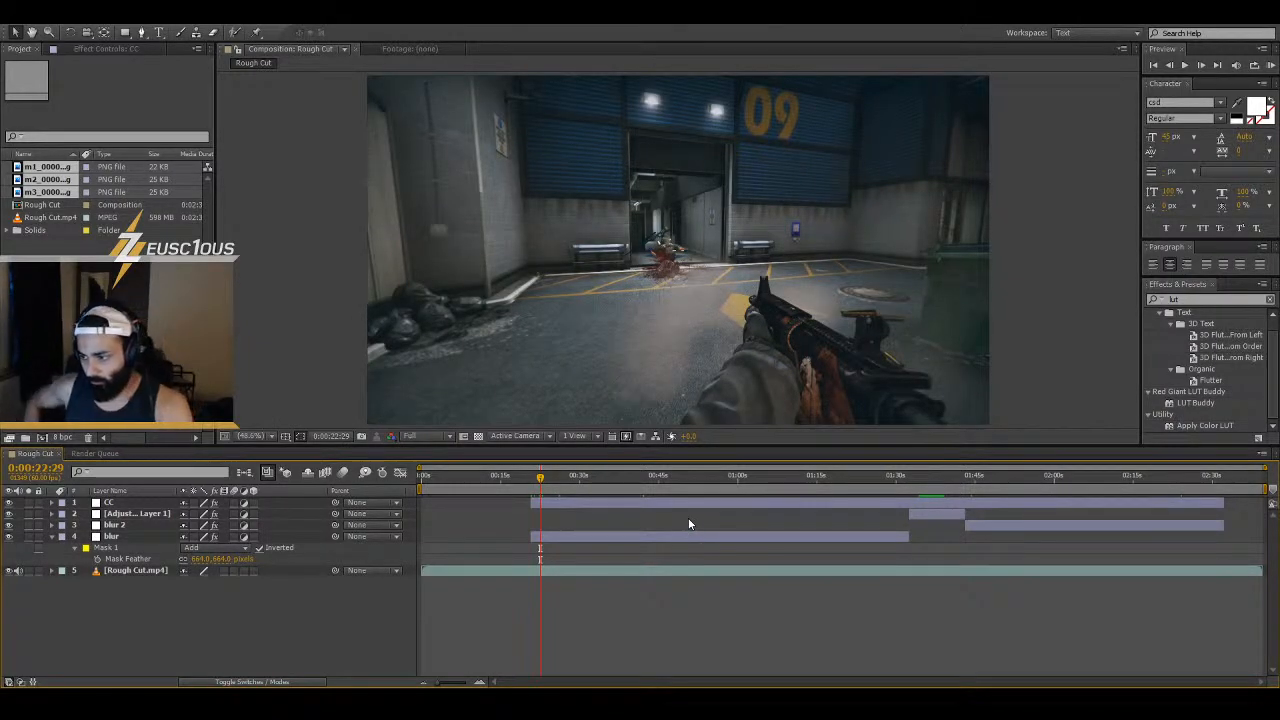
key("Page_Down")
key("Page_Down")
key("Page_Down")
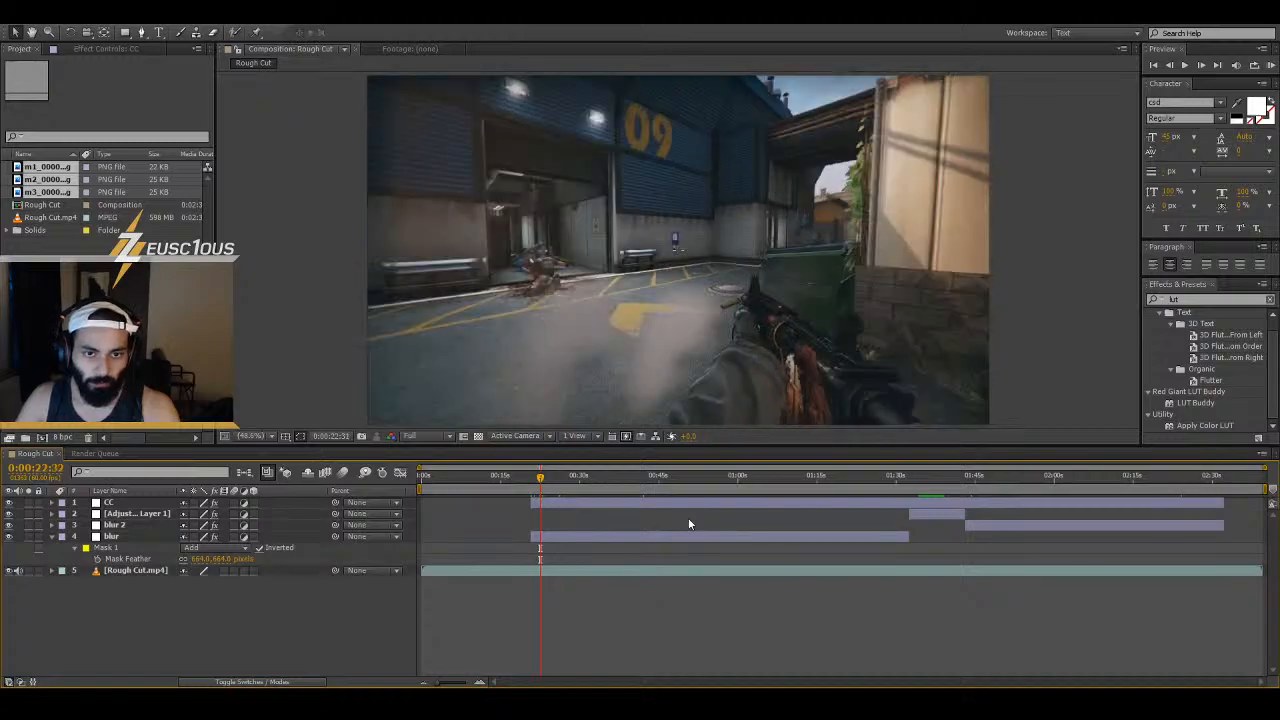
key("Page_Up")
key("Page_Up")
key("Page_Up")
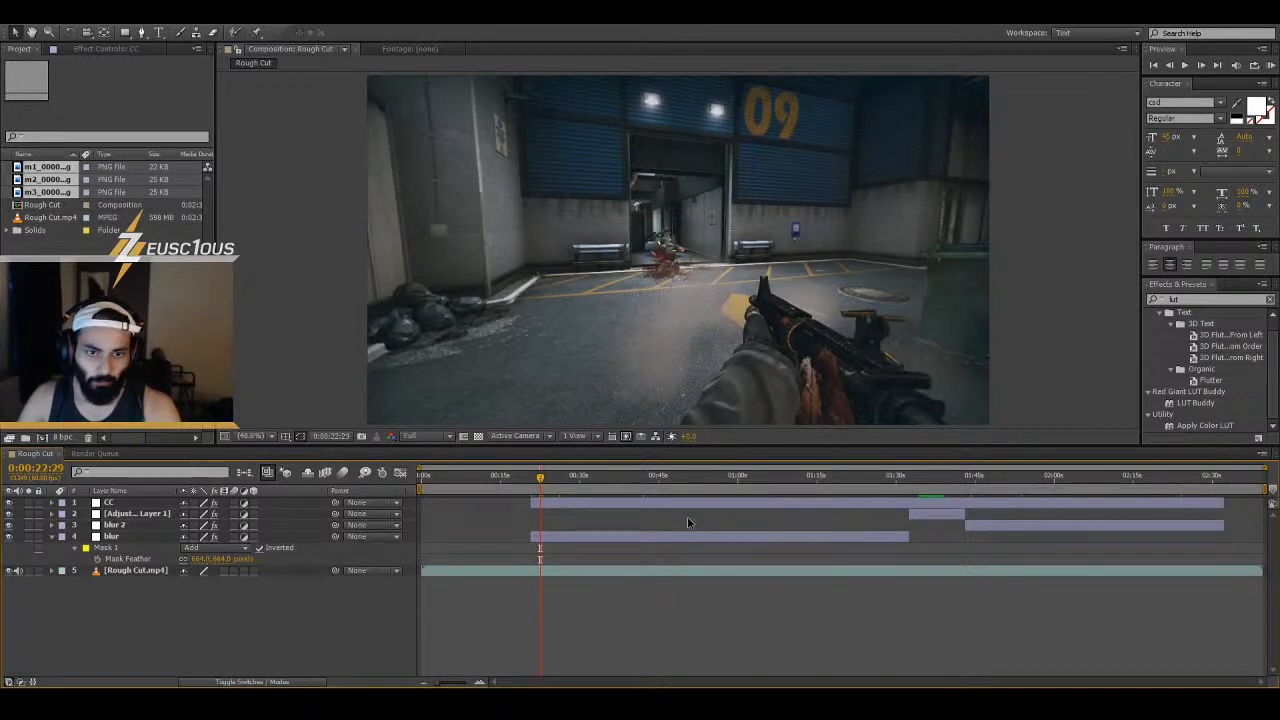
key("shift+Page_Up")
key("shift+Page_Up")
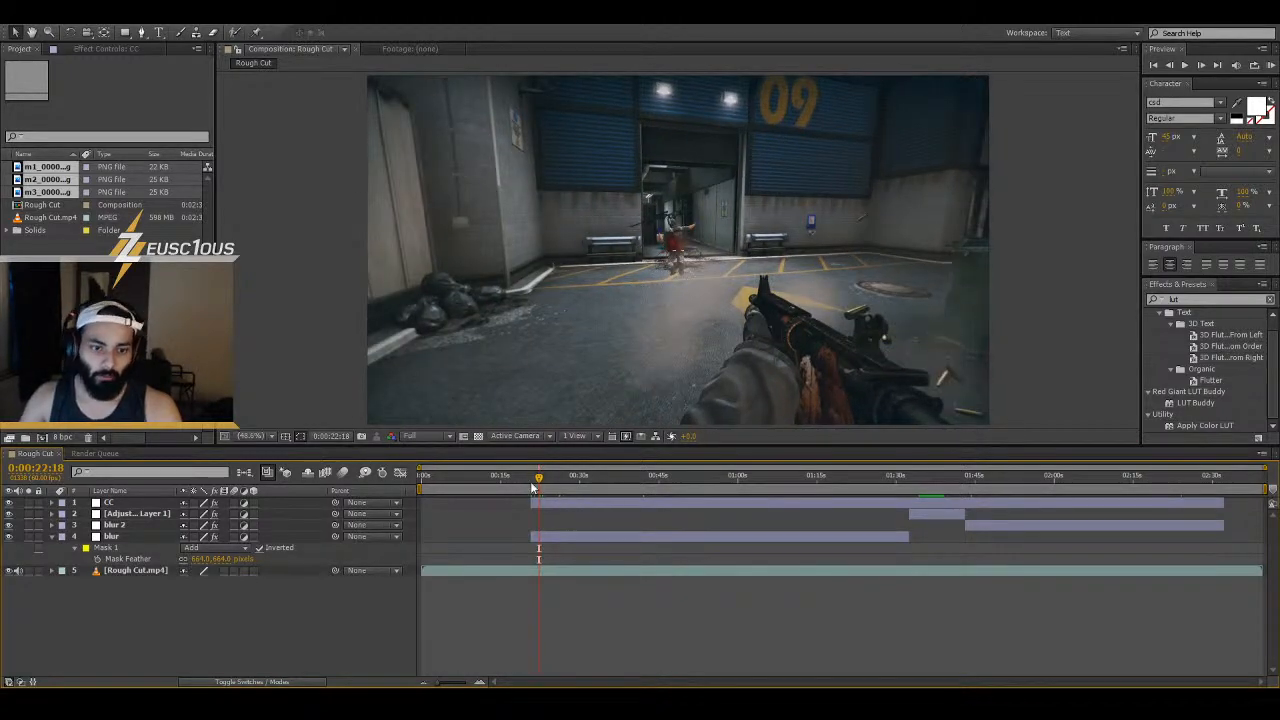
- Find the first kill's frame at 0:00:21:03 and place m1_00000.png above the CC layer, starting at that frame
left_click(533, 480)
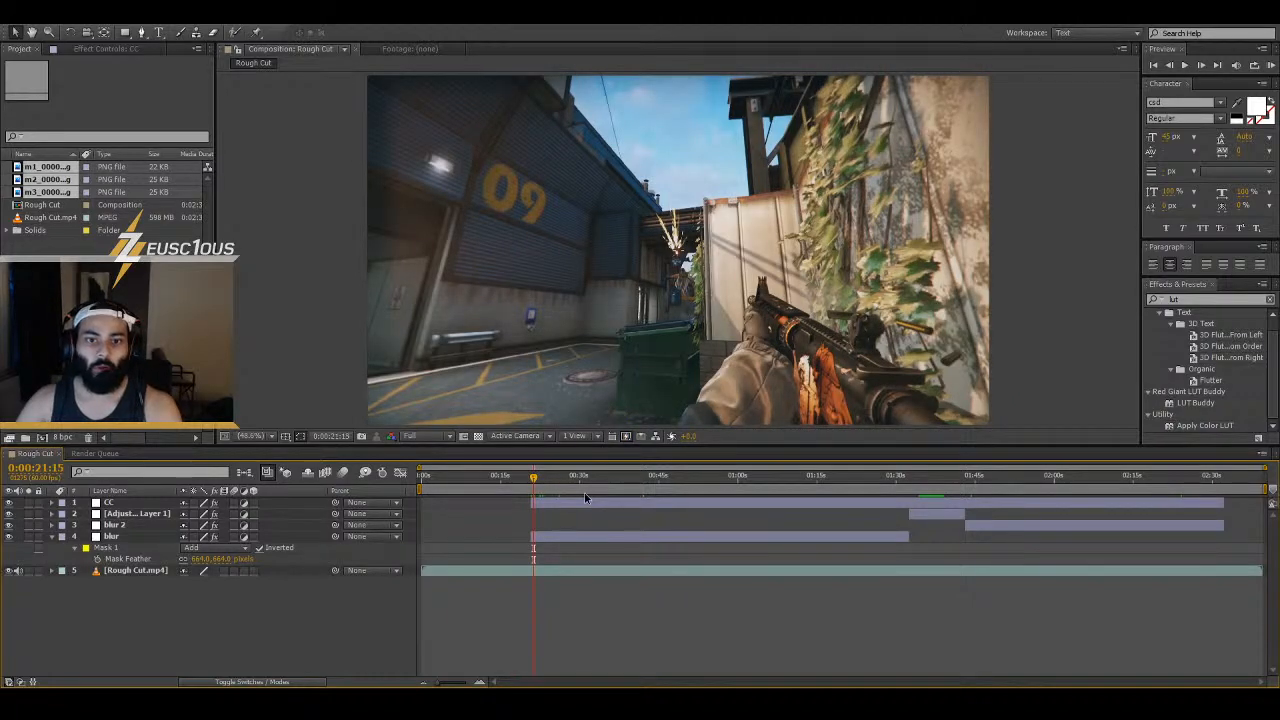
key("Page_Up")
key("Page_Up")
key("Page_Up")
key("Page_Up")
key("Page_Up")
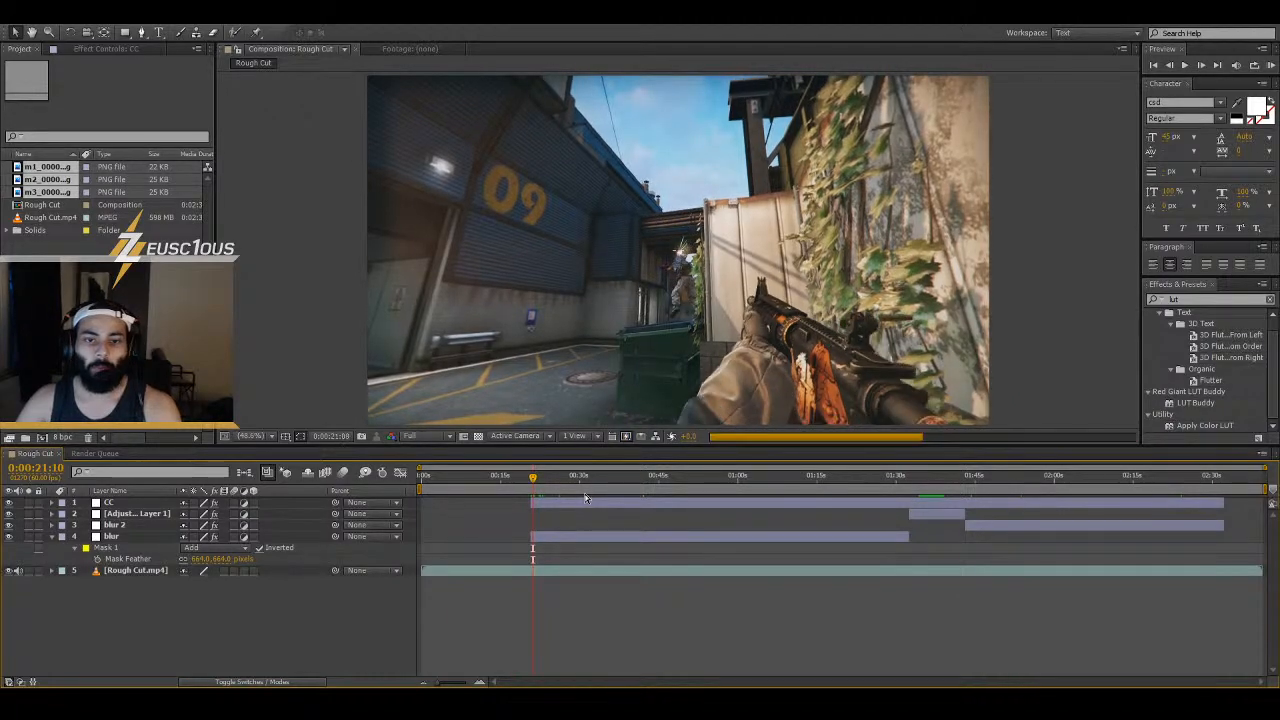
key("Page_Up")
key("Page_Up")
key("Page_Up")
key("Page_Up")
key("Page_Up")
key("Page_Up")
key("Page_Up")
key("Page_Up")
key("Page_Up")
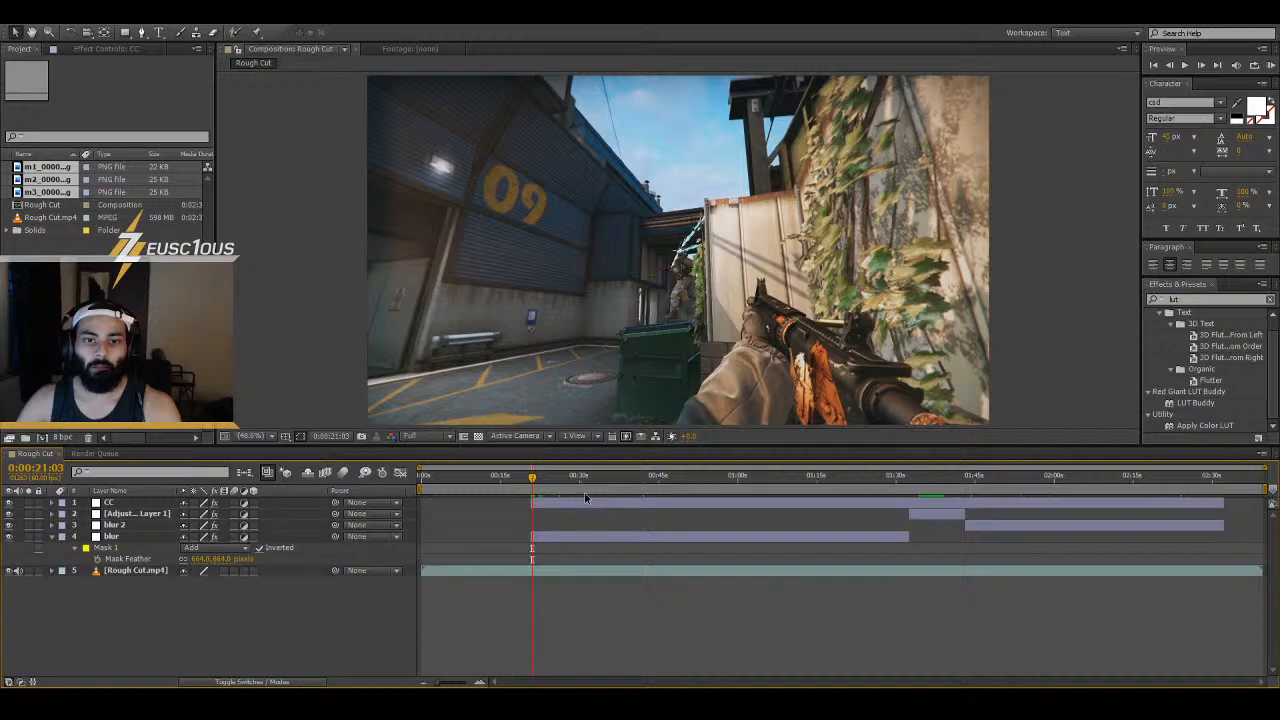
key("Page_Down")
key("Page_Down")
left_click(120, 320)
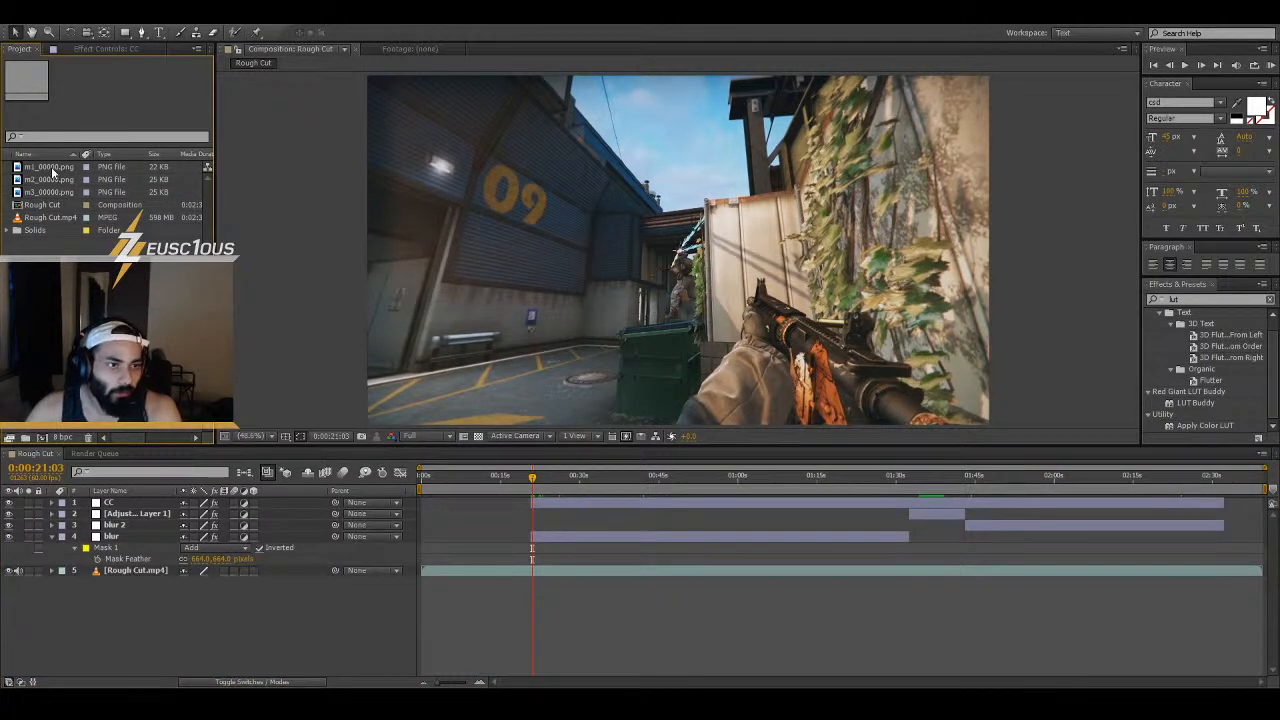
mouse_move(52, 172)
left_mouse_down()
mouse_move(672, 511)
mouse_move(618, 496)
mouse_move(565, 505)
left_mouse_up()
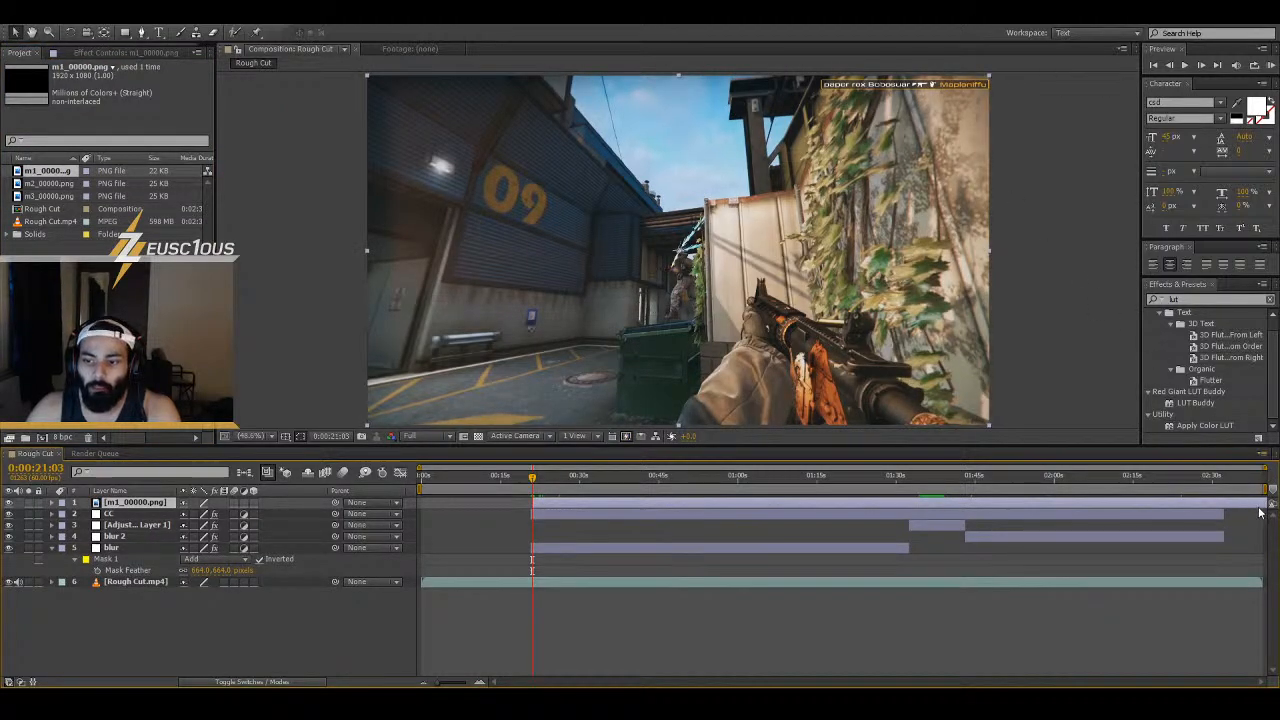
- Find the second kill's frame at 0:00:22:11 and add m2_00000.png as the top layer, starting at that frame
left_click_drag(531, 479, 535, 480)
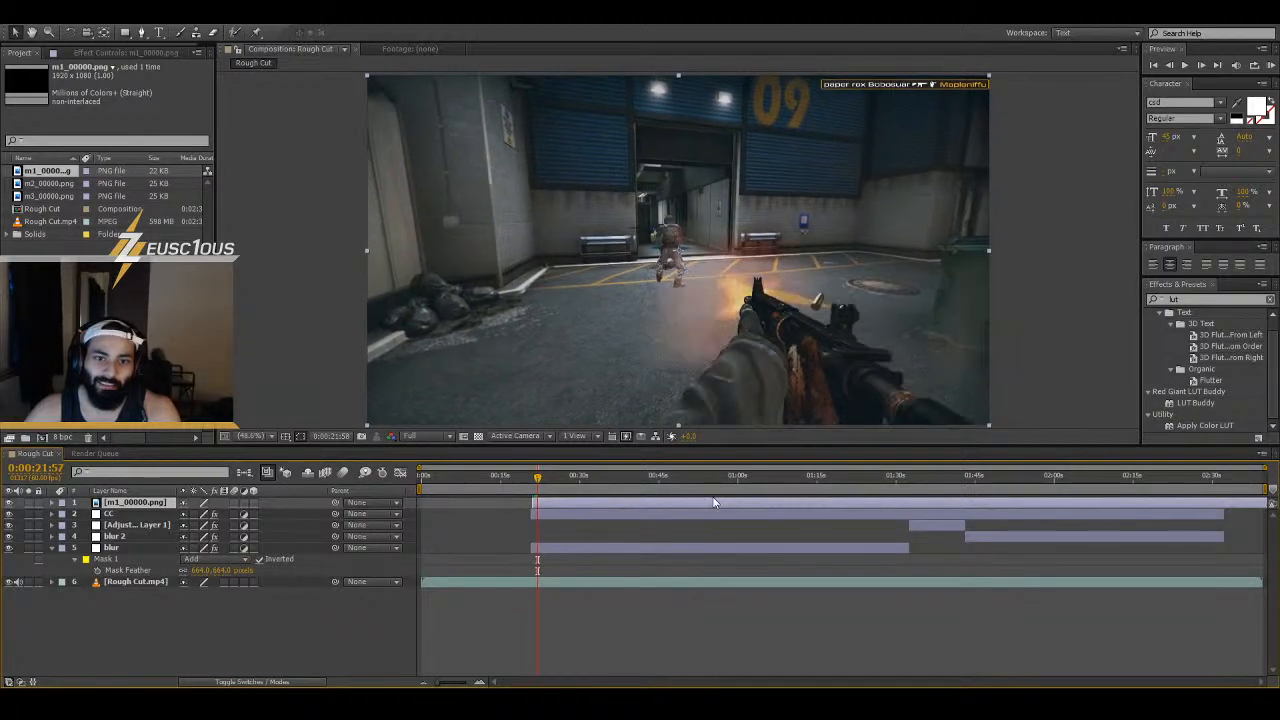
key("Page_Down")
key("Page_Down")
key("Page_Down")
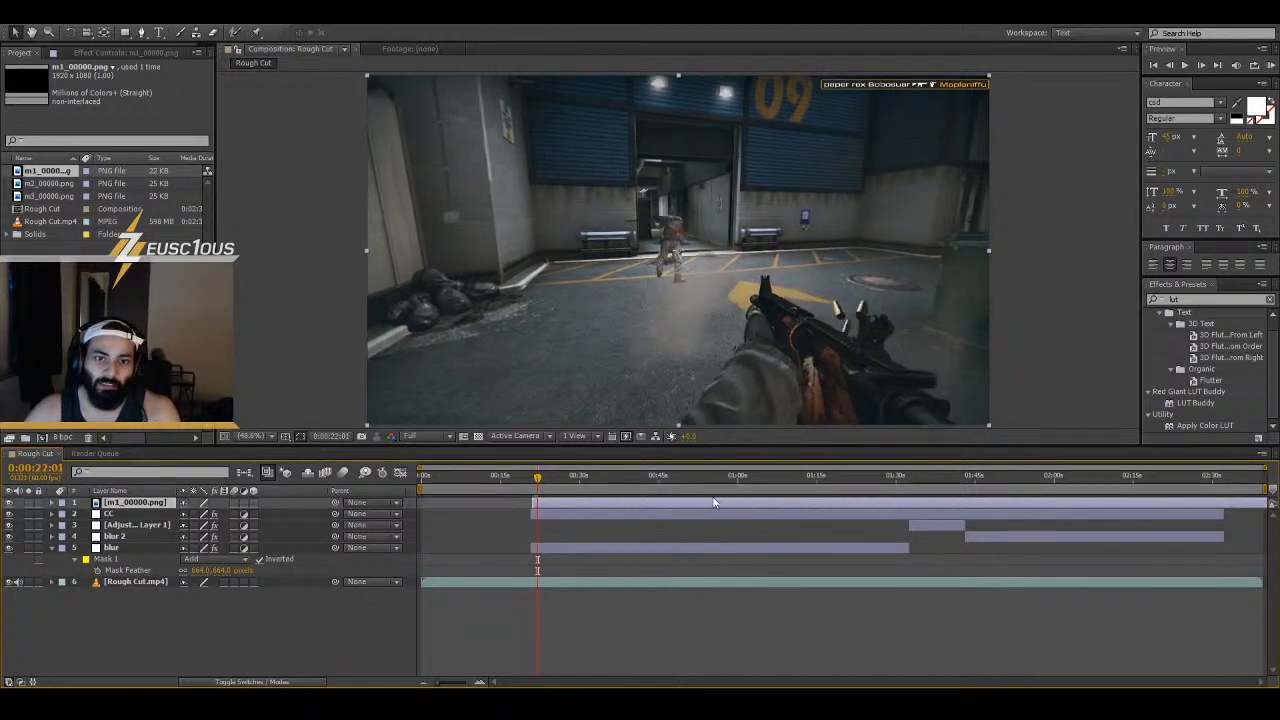
key("Page_Down")
key("Page_Down")
key("Page_Down")
key("Page_Down")
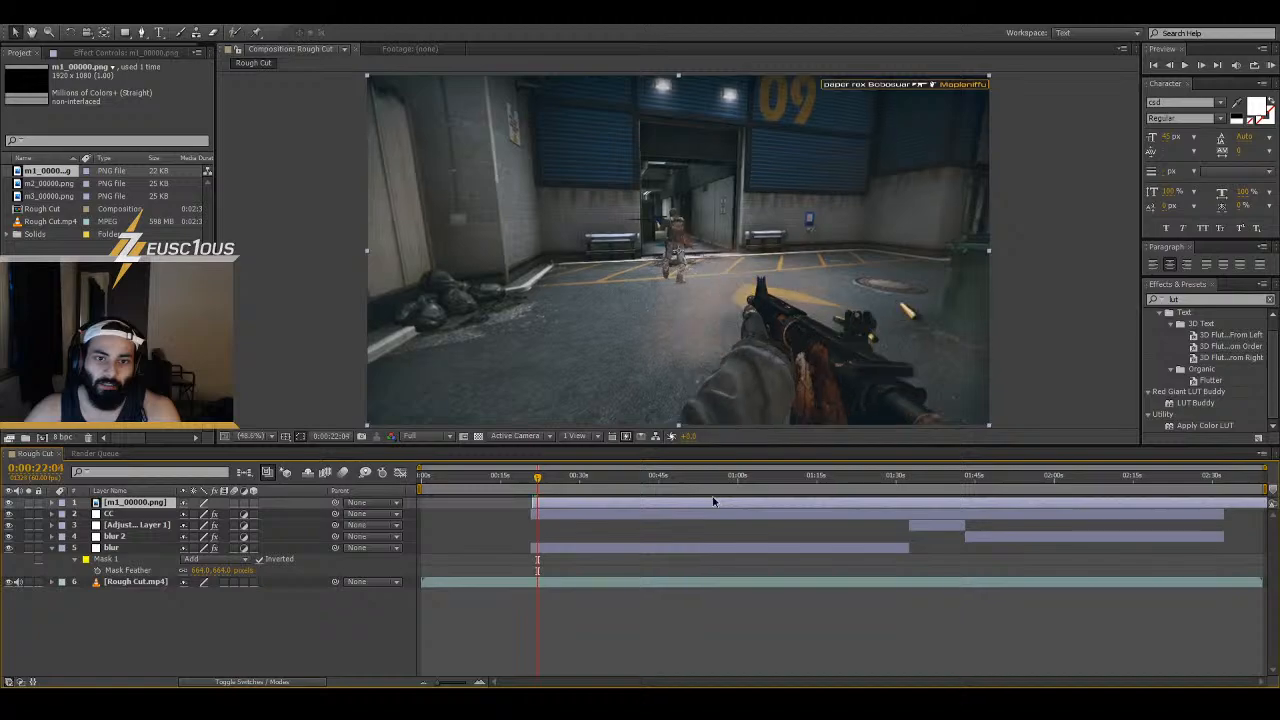
key("Page_Down")
key("Page_Down")
key("Page_Down")
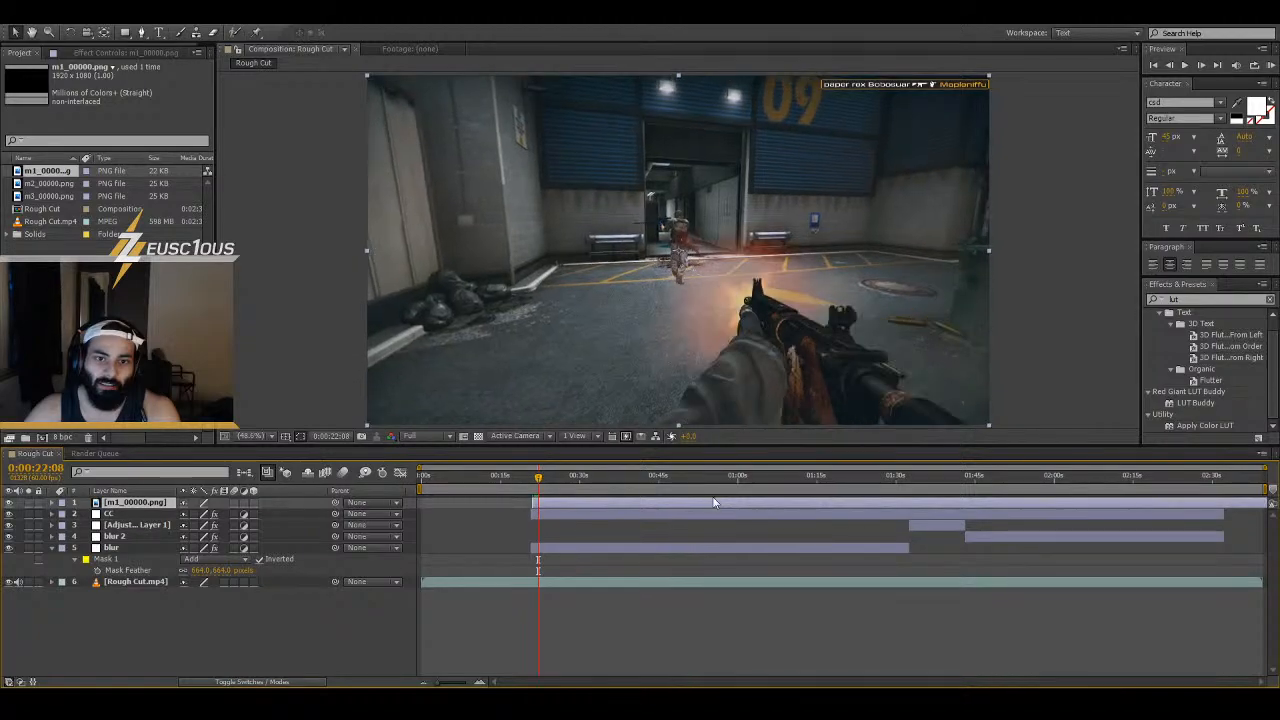
key("Page_Down")
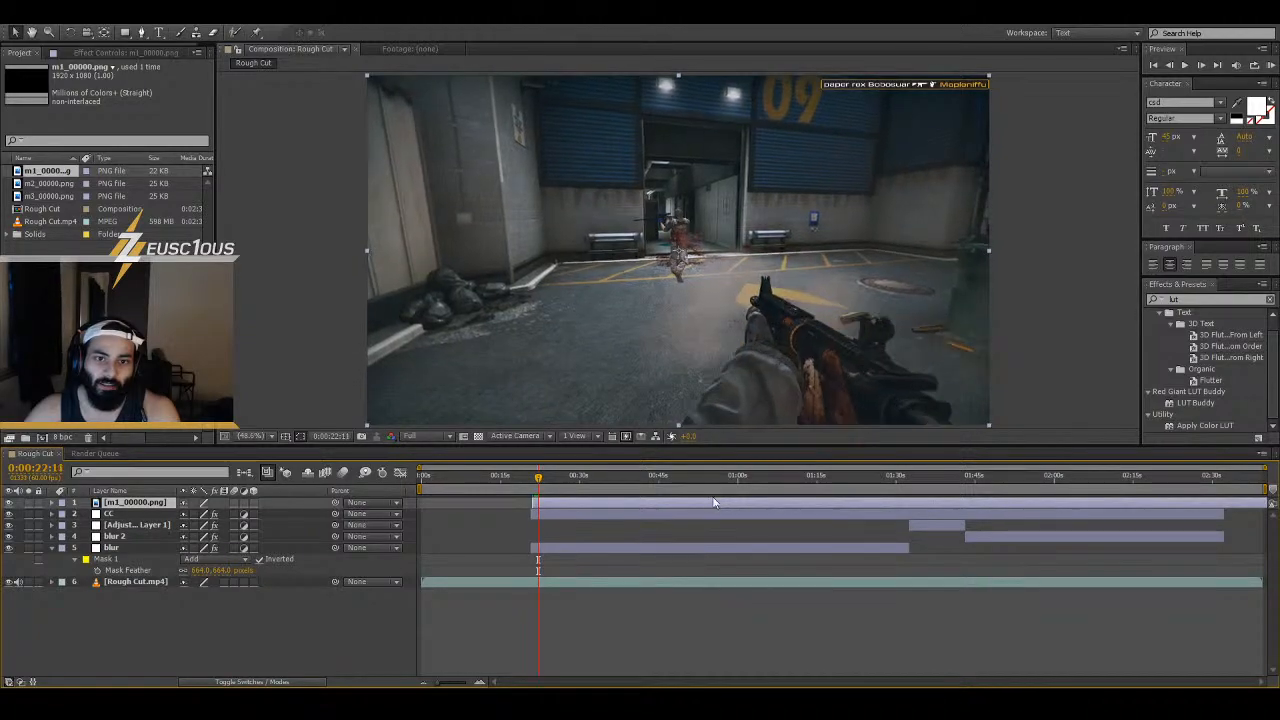
key("Page_Up")
key("Page_Up")
key("Page_Down")
key("Page_Down")
left_click(50, 185)
mouse_move(52, 188)
left_mouse_down()
mouse_move(88, 234)
mouse_move(655, 503)
mouse_move(631, 502)
left_mouse_up()
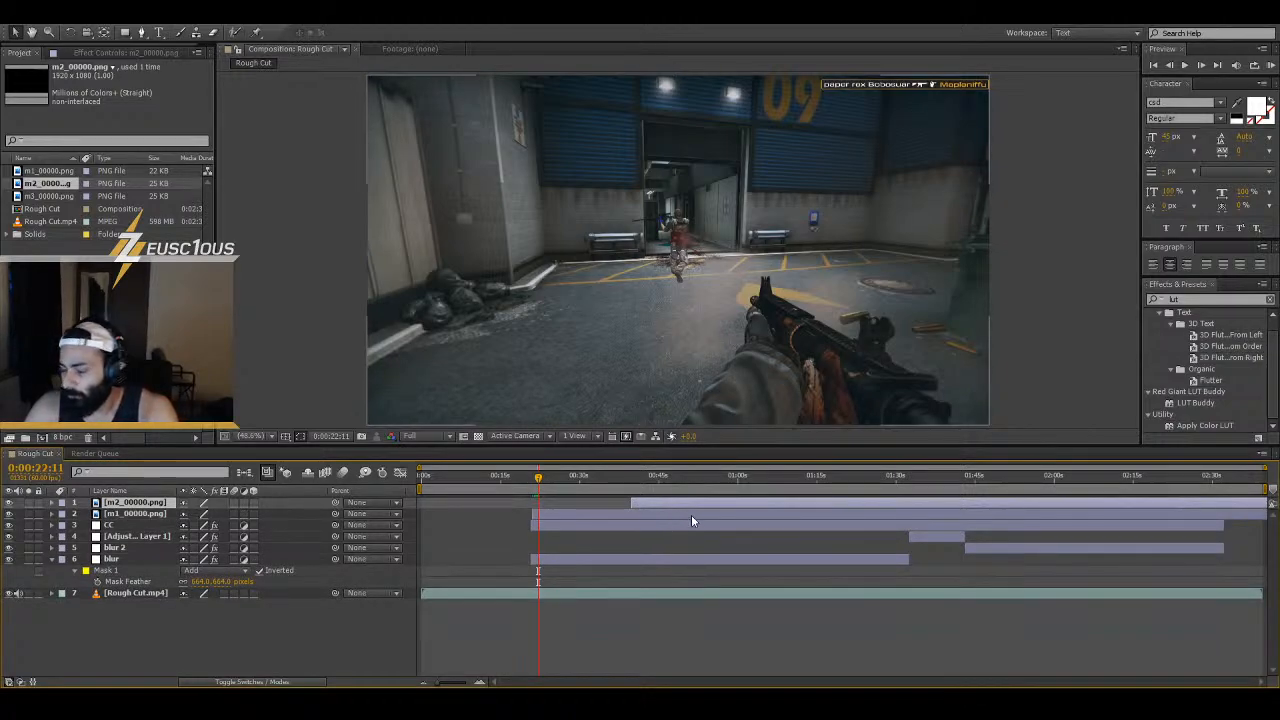
left_click_drag(683, 503, 599, 516)
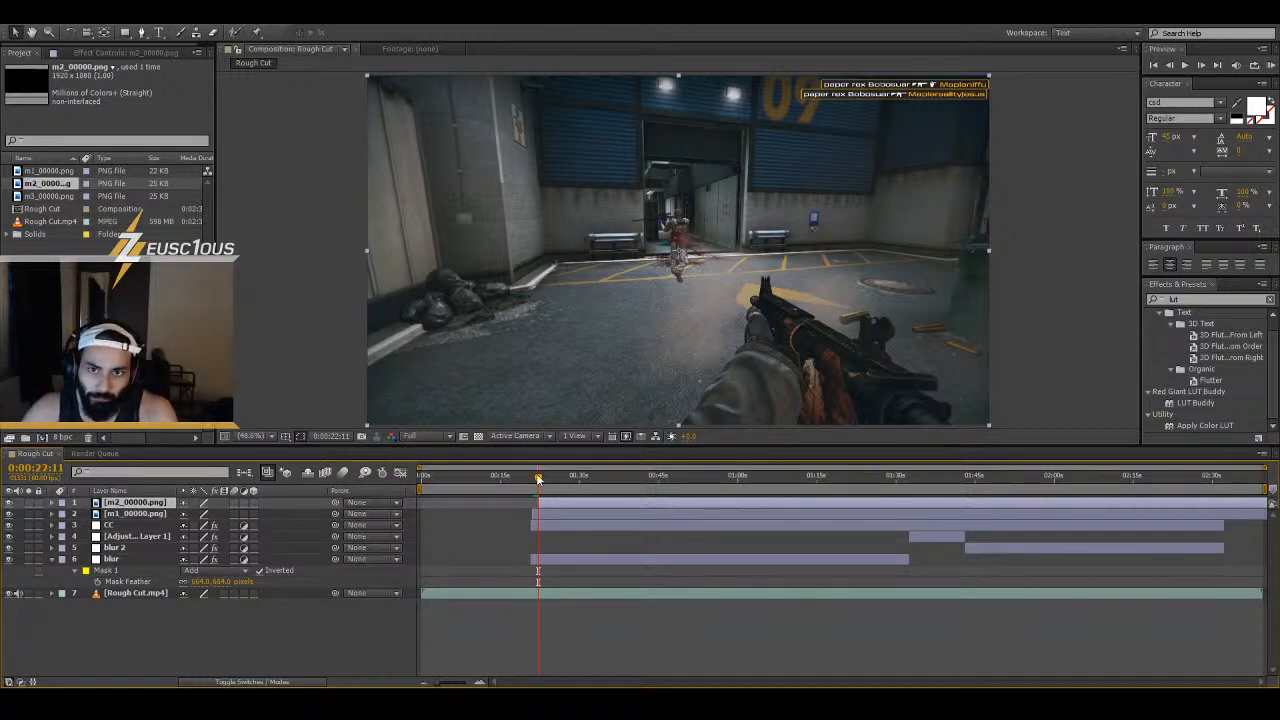
- Step through the frames between 0:00:23:16 and 0:00:23:35 to examine the timing of the third kill
left_click_drag(538, 479, 548, 479)
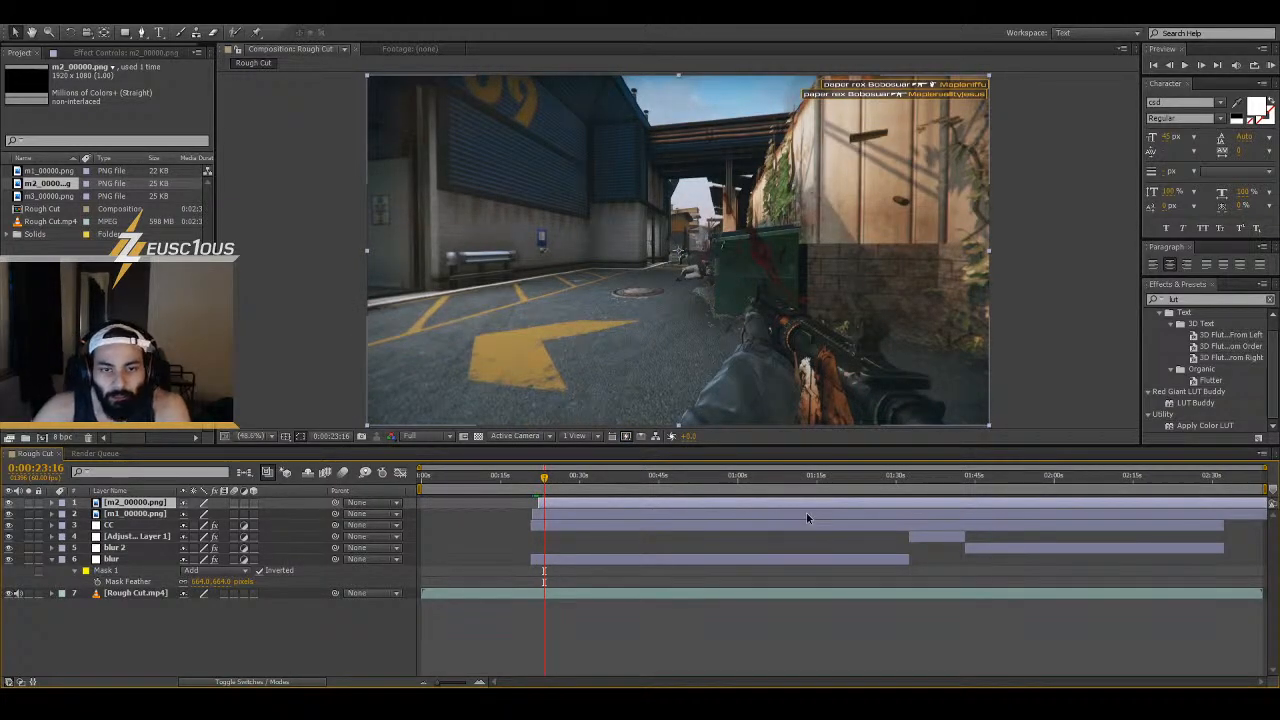
key("Page_Down")
key("Page_Down")
key("Page_Down")
key("Page_Down")
key("Page_Down")
key("Page_Down")
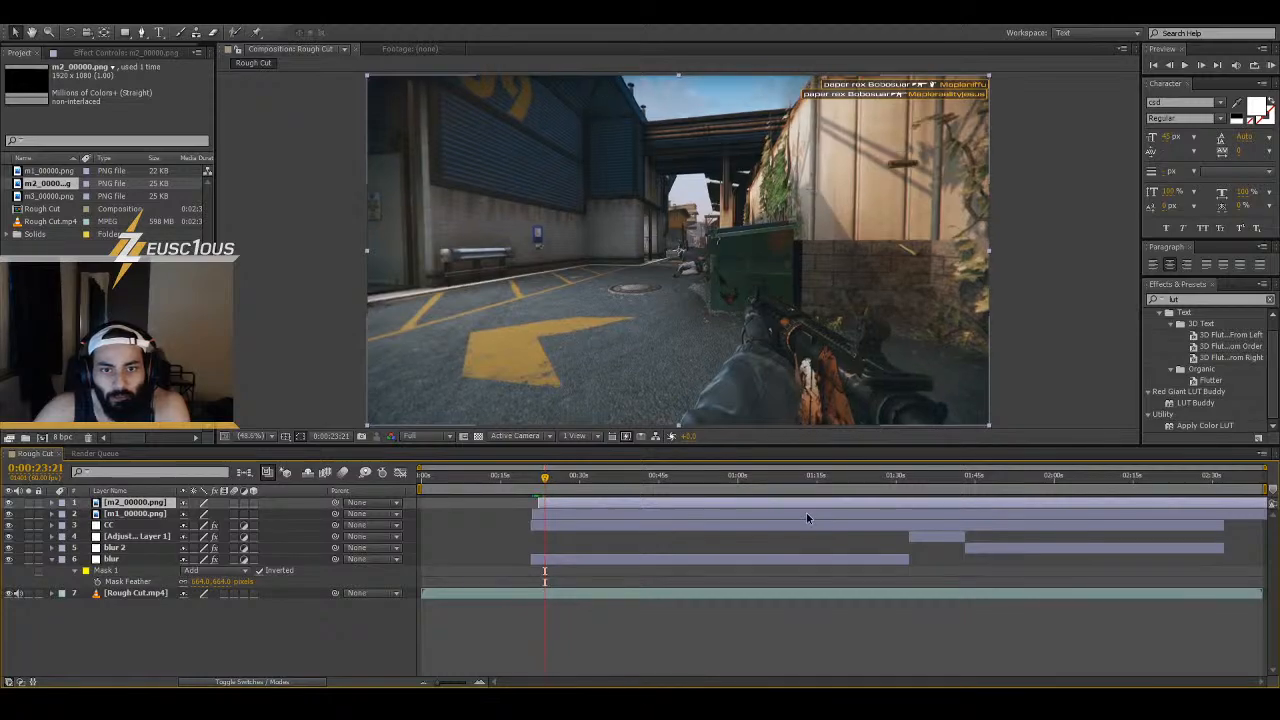
key("Page_Down")
key("Page_Down")
key("Page_Down")
key("Page_Down")
key("Page_Down")
key("Page_Down")
key("Page_Down")
key("Page_Down")
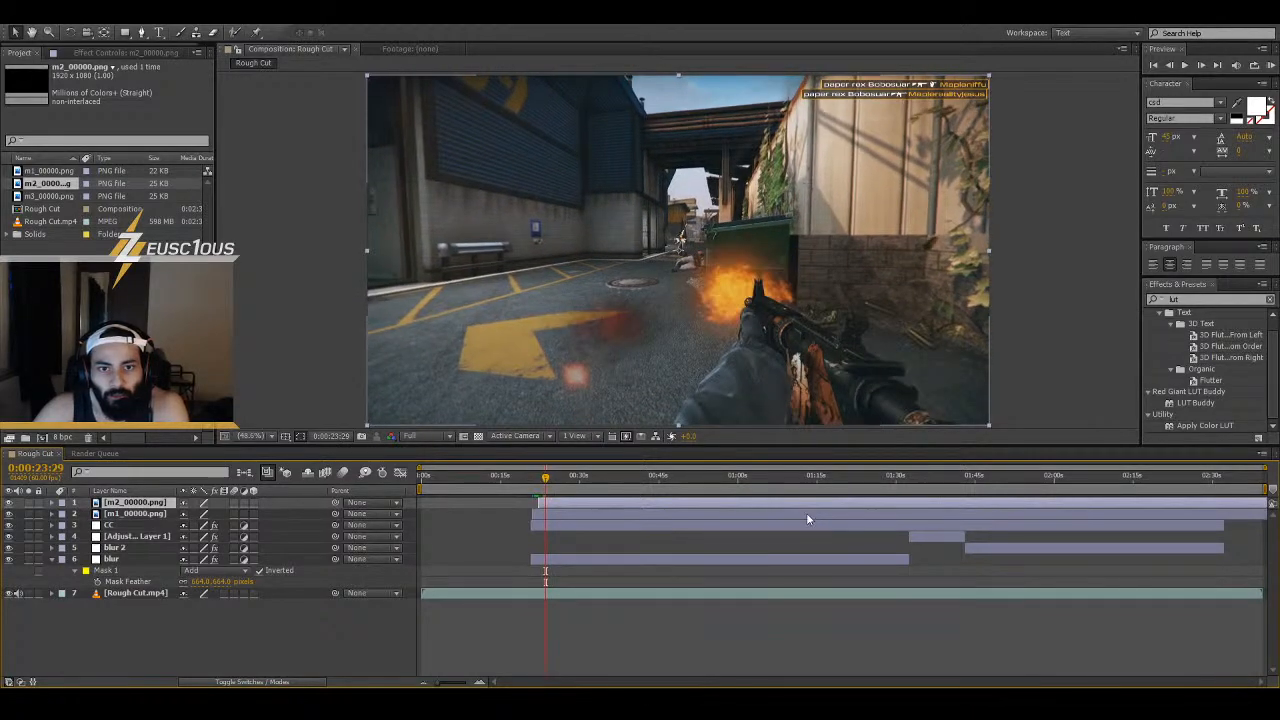
key("Page_Up")
key("Page_Up")
key("Page_Up")
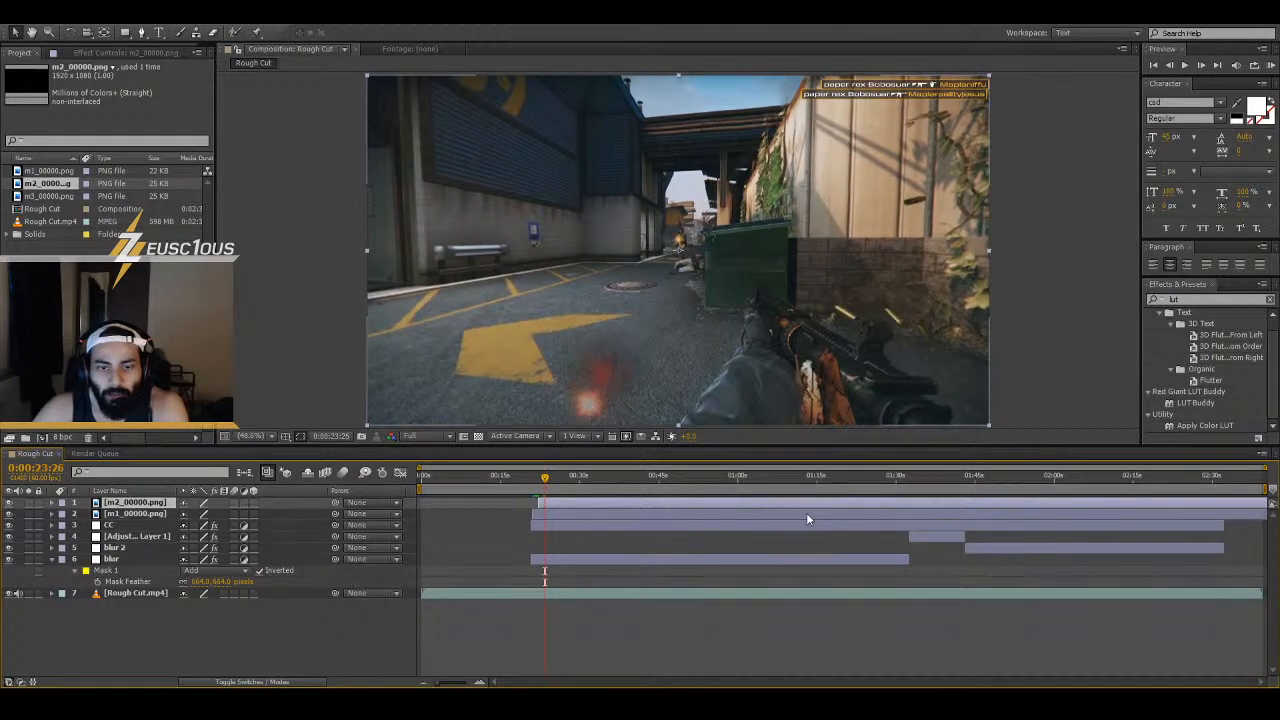
key("Page_Down")
key("Page_Down")
key("Page_Down")
key("Page_Down")
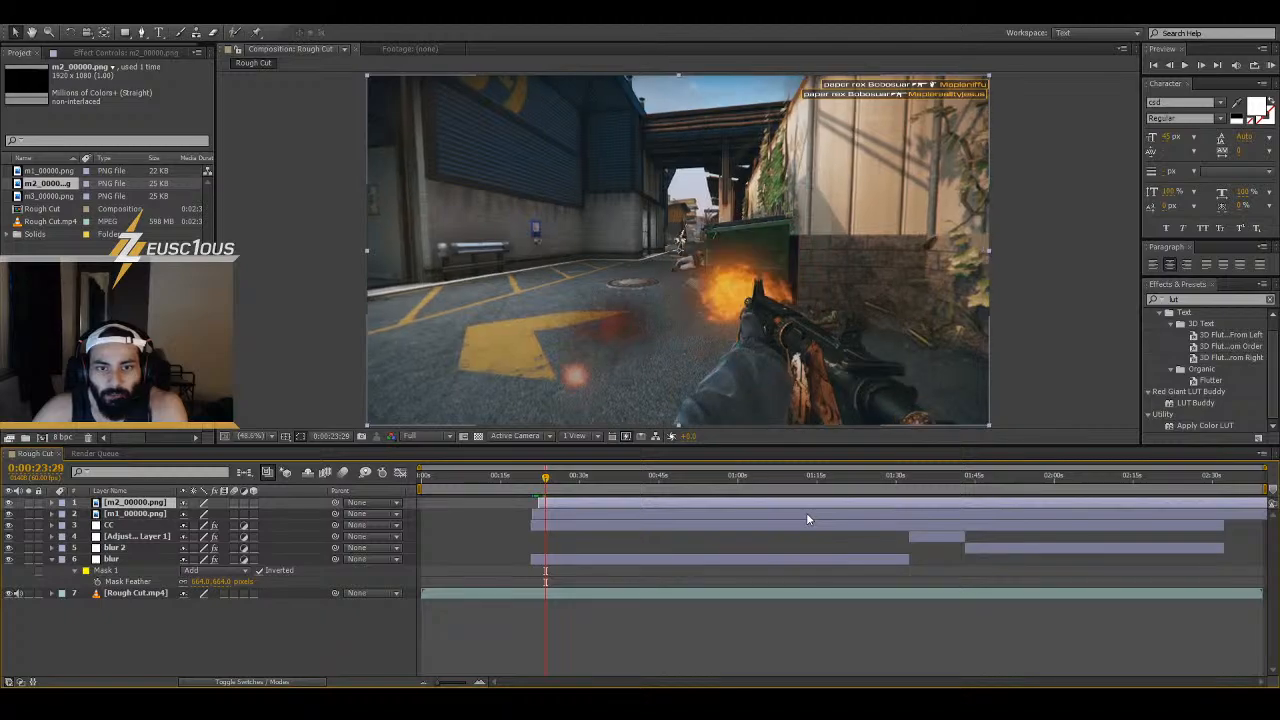
key("Page_Down")
key("Page_Down")
key("Page_Down")
key("Page_Down")
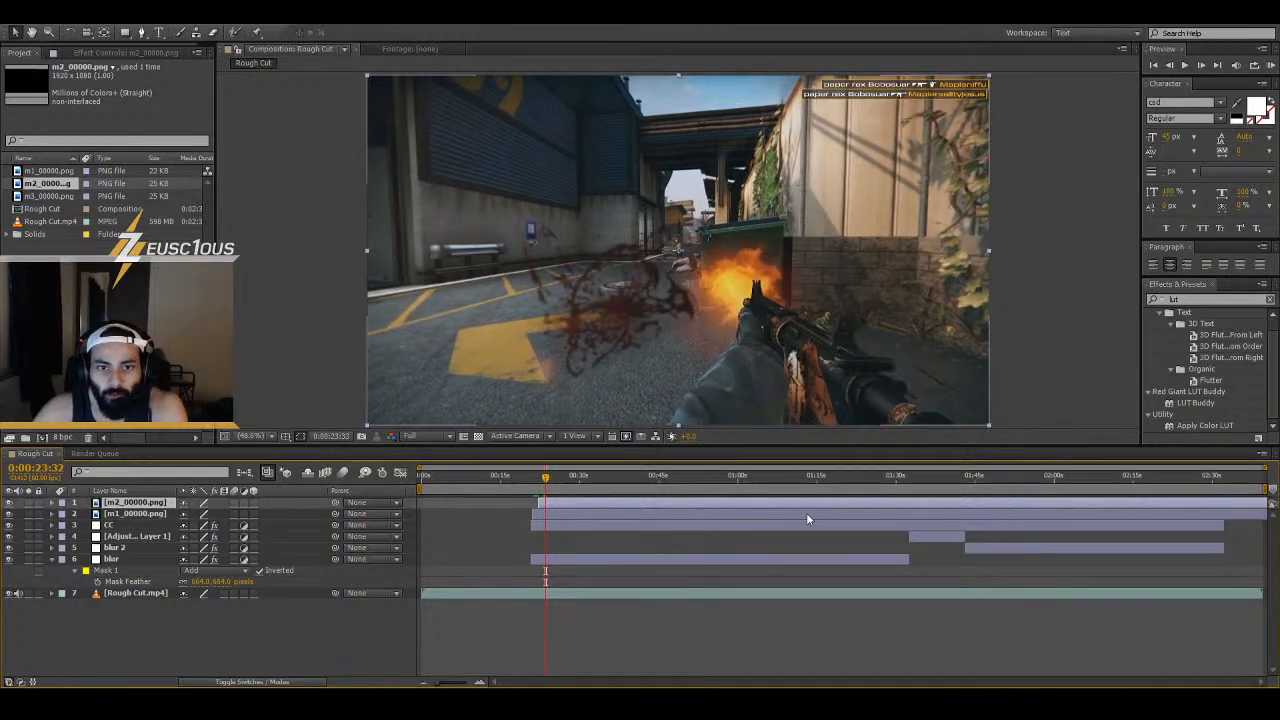
key("Page_Down")
key("Page_Down")
key("Page_Up")
key("Page_Up")
key("Page_Up")
key("Page_Up")
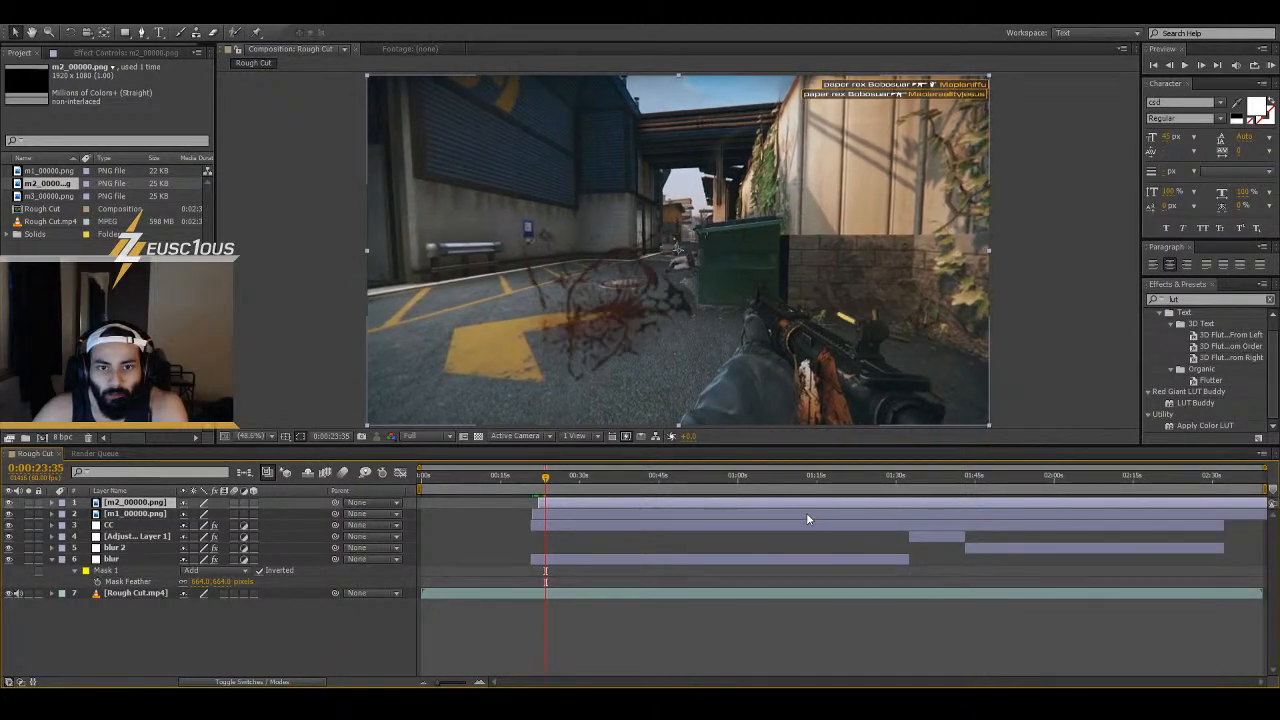
key("Page_Up")
key("Page_Up")
key("Page_Up")
key("Page_Up")
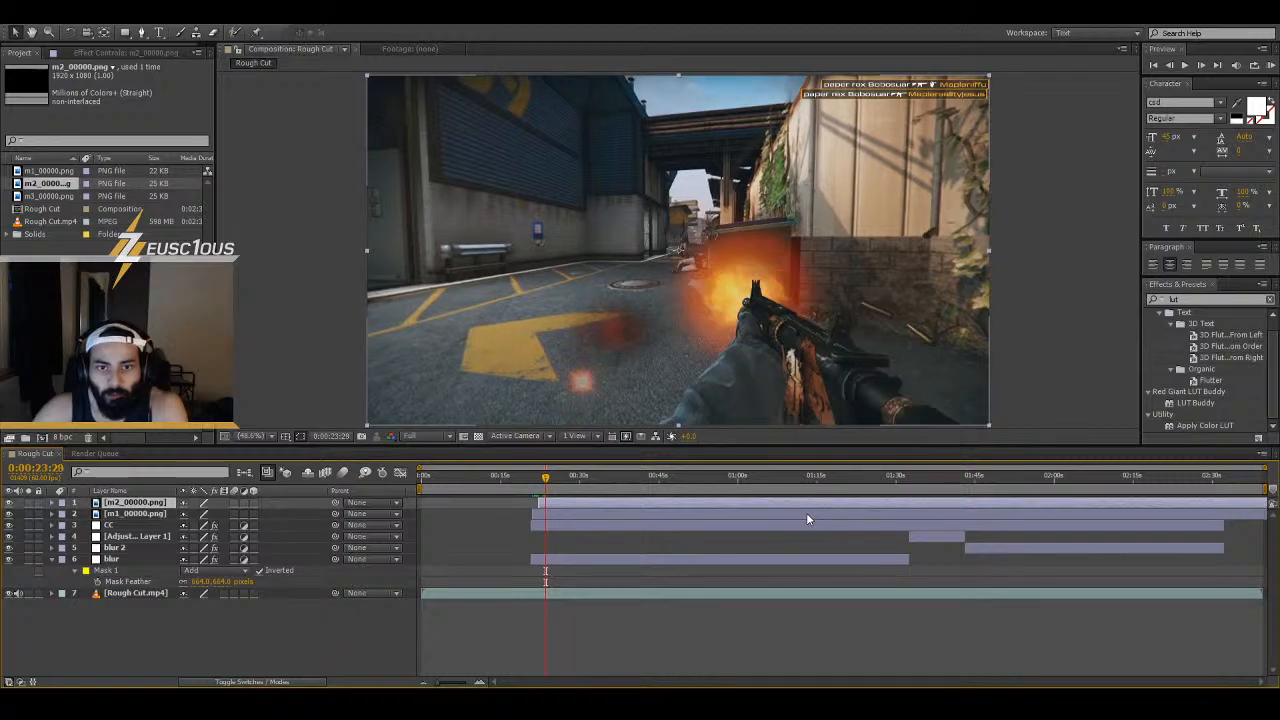
key("Page_Down")
key("Page_Down")
key("Page_Down")
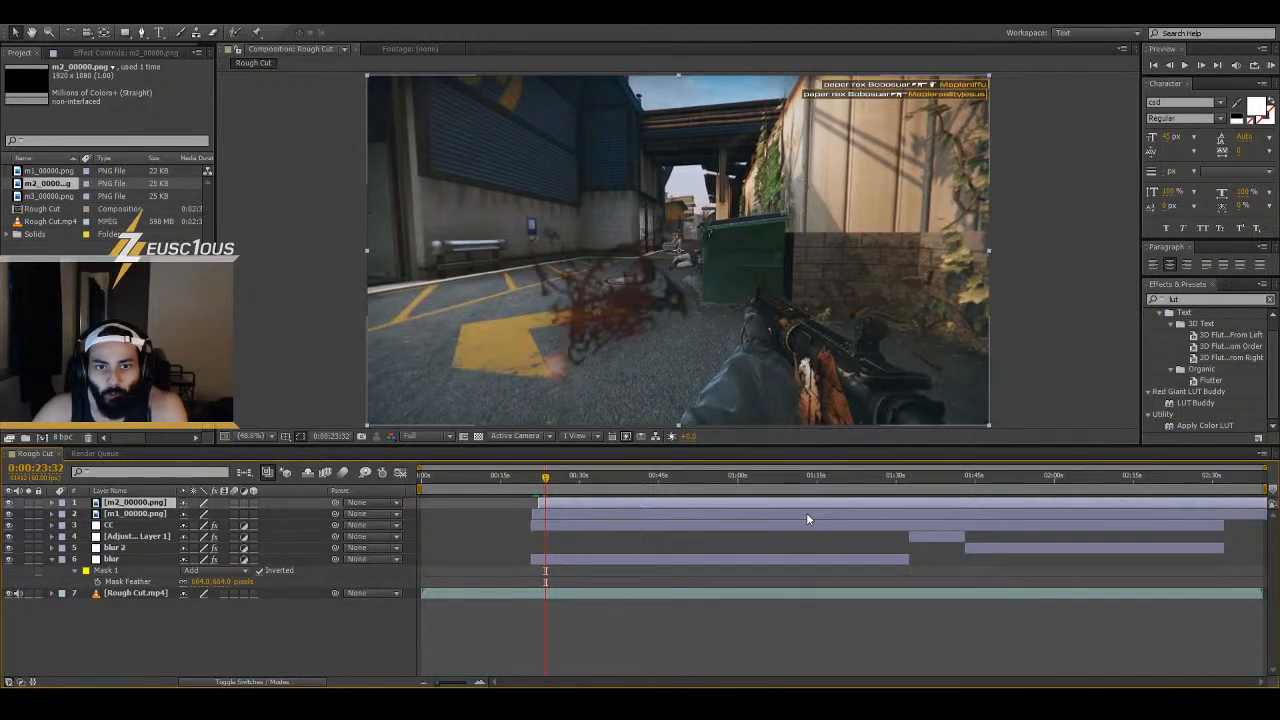
key("Page_Up")
key("Page_Up")
key("Page_Up")
key("Page_Up")
key("Page_Up")
key("Page_Up")
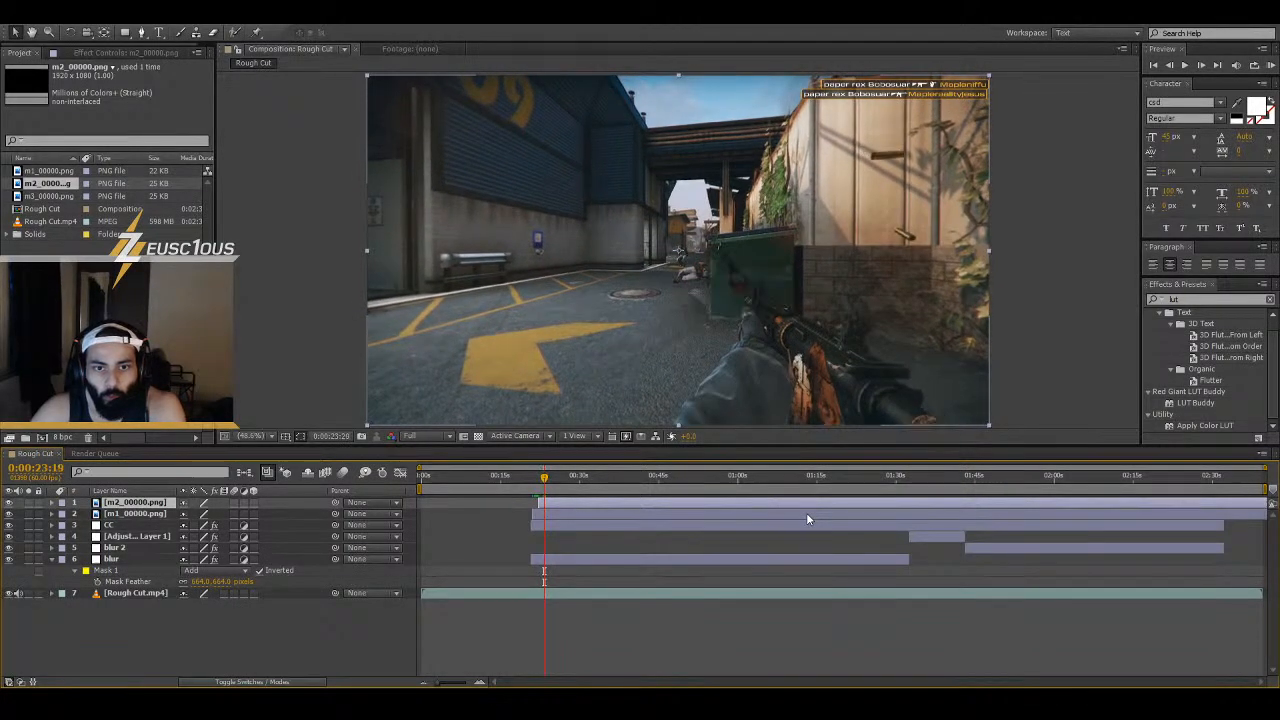
key("Page_Down")
key("Page_Down")
key("Page_Down")
key("Page_Down")
key("Page_Down")
key("Page_Down")
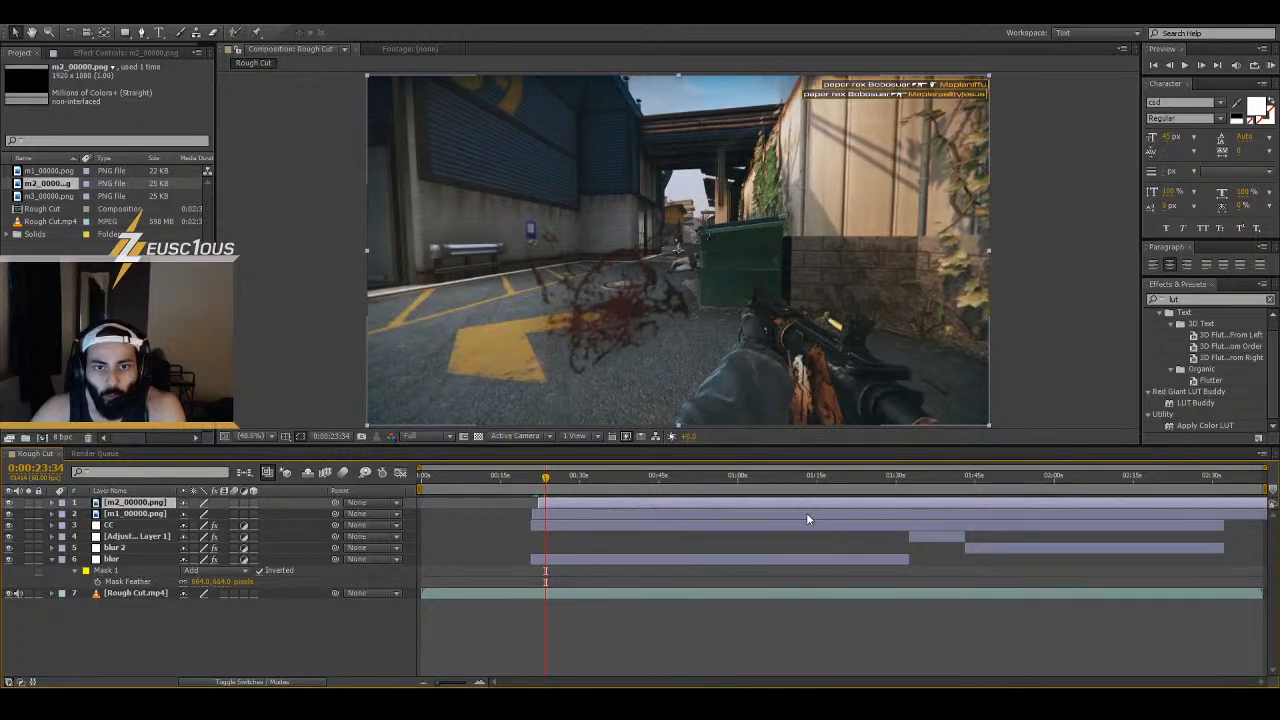
key("Page_Up")
key("Page_Up")
key("Page_Up")
key("Page_Up")
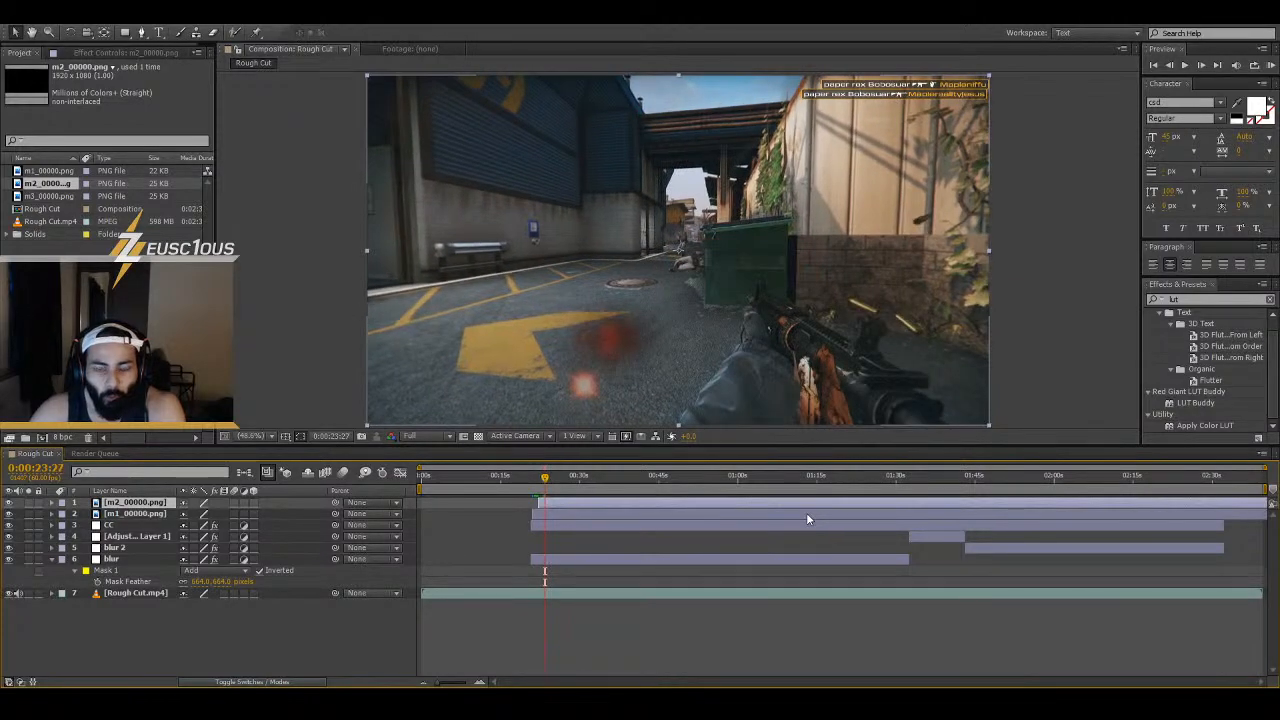
key("Page_Down")
key("Page_Down")
key("Page_Down")
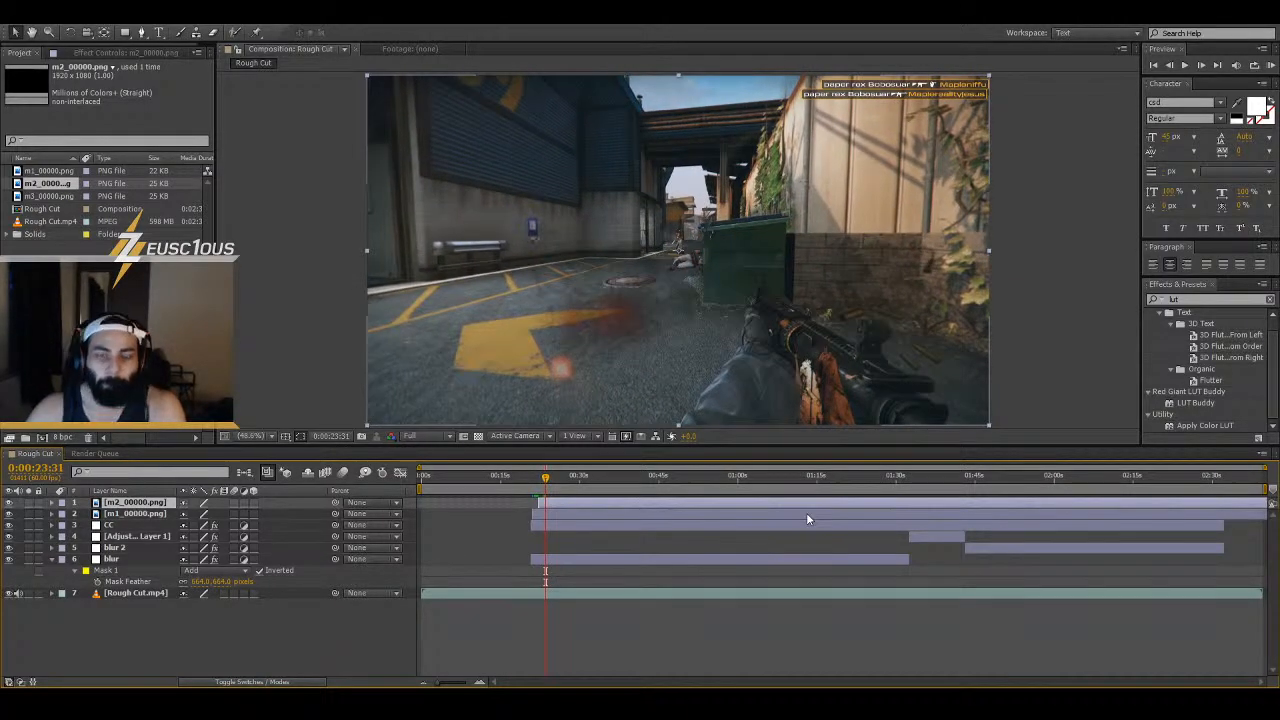
- Find the third kill's exact frame at 0:00:23:30 and add m3_00000.png as the top layer, starting at that frame
scroll(660, 340, "up", 4)
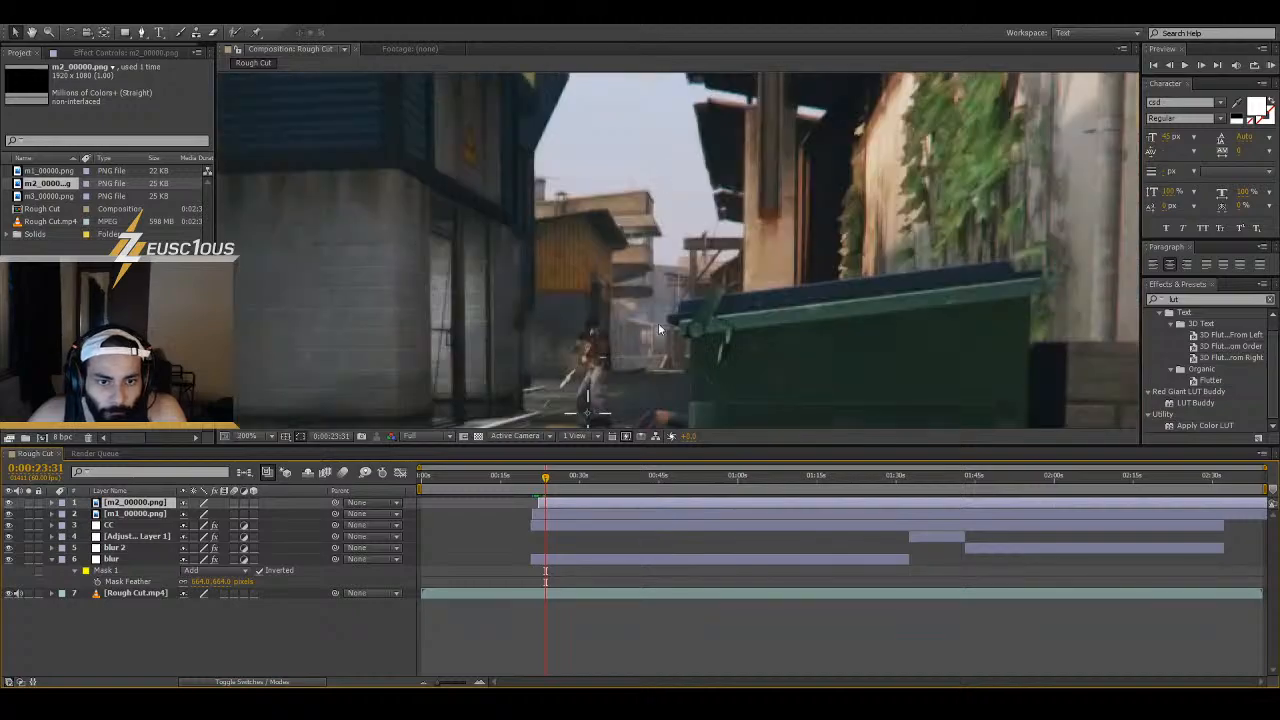
key("Page_Up")
key("Page_Up")
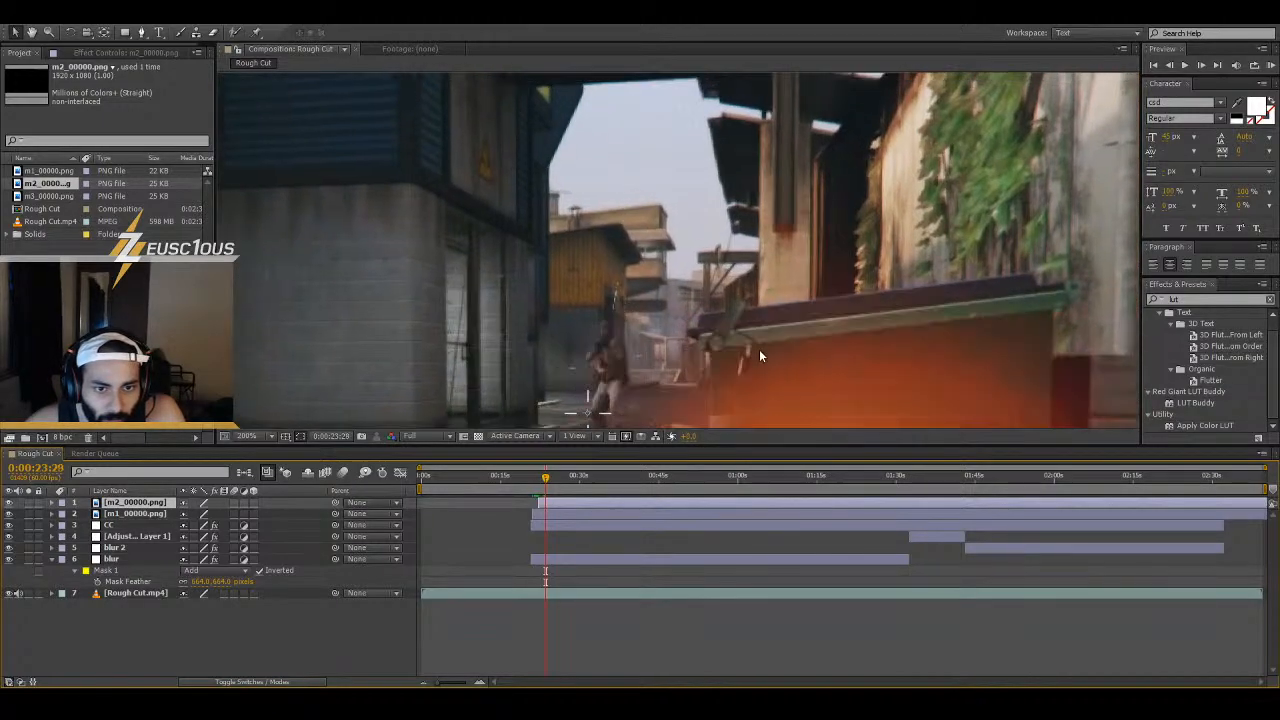
key("Page_Down")
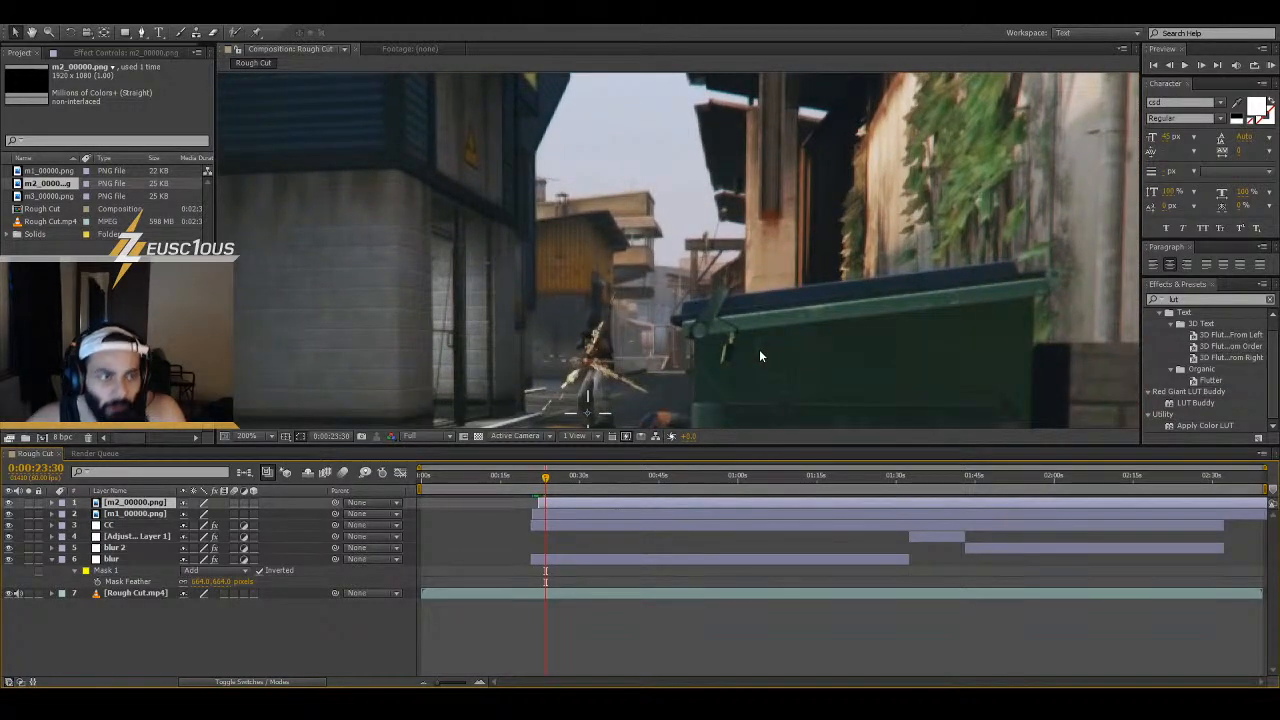
left_click_drag(46, 196, 584, 498)
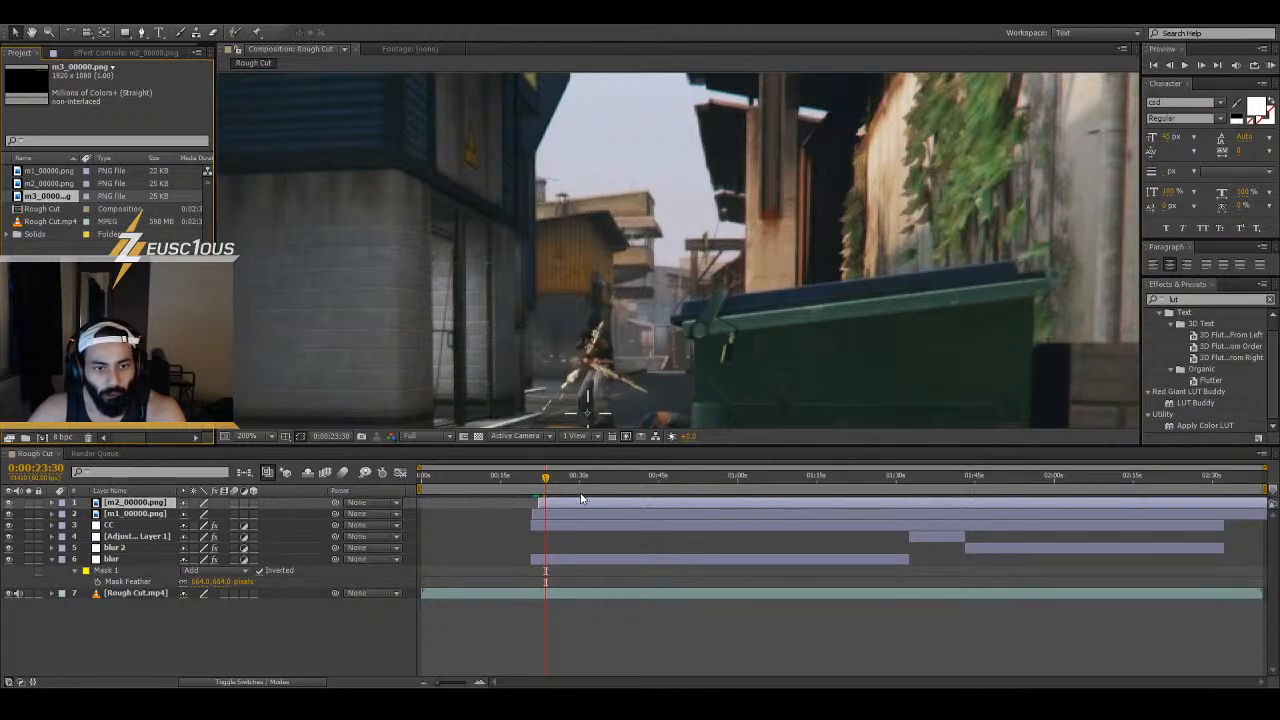
left_click(43, 186)
left_click(39, 198)
left_click_drag(39, 198, 160, 505)
left_click_drag(566, 502, 694, 502)
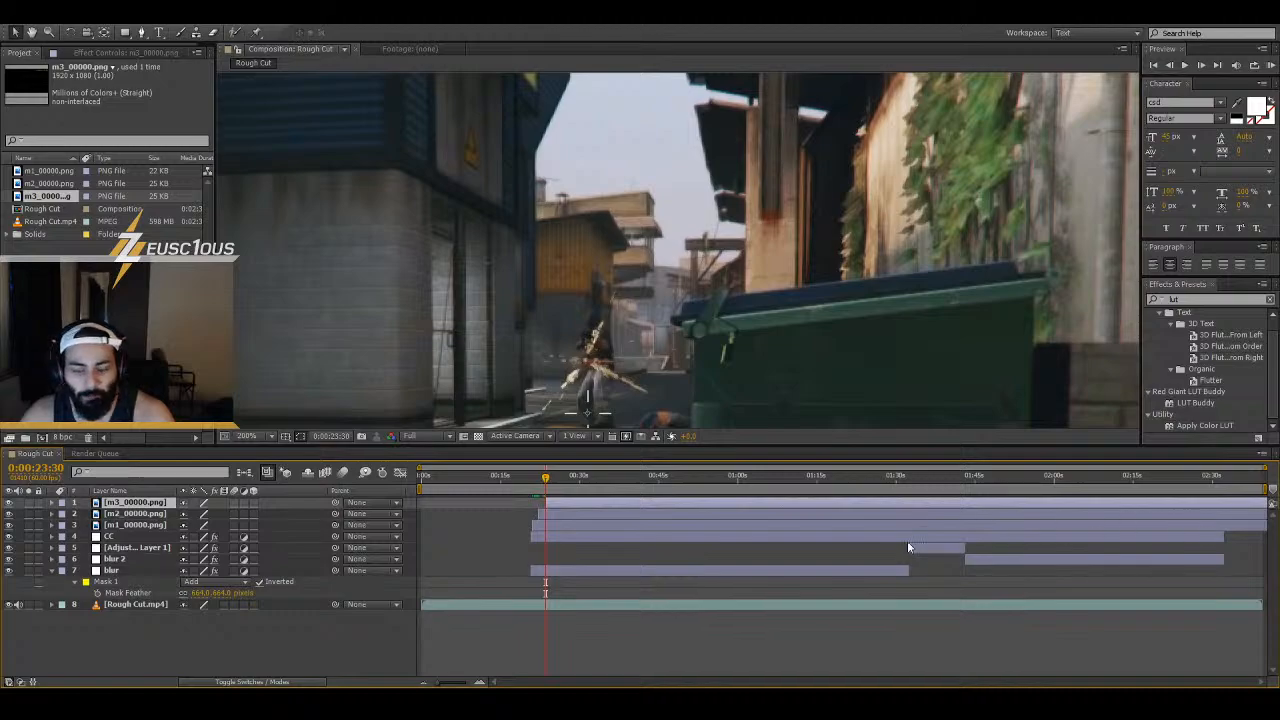
- Fit the composition in the viewer and scrub between 0:00:23:09 and 0:00:25:56 to check the stacked kill notices
mouse_move(546, 480)
left_mouse_down()
mouse_move(532, 483)
mouse_move(543, 484)
left_mouse_up()
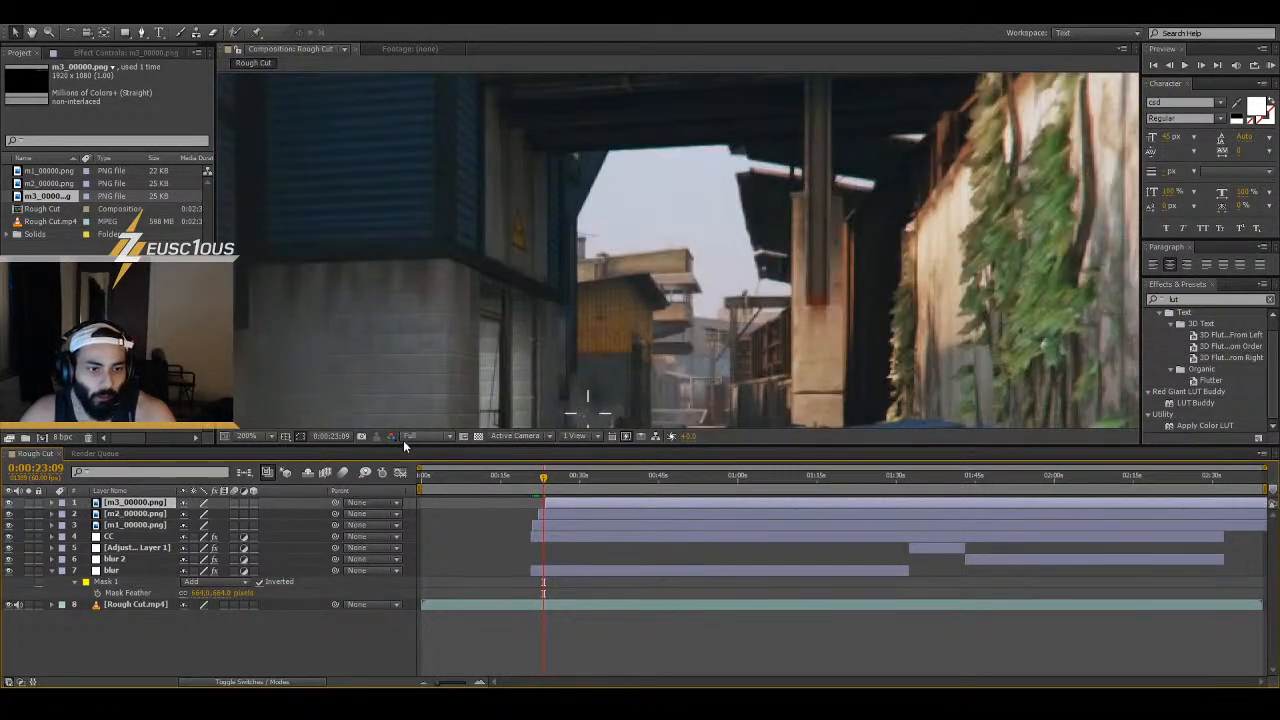
left_click(259, 434)
left_click(256, 452)
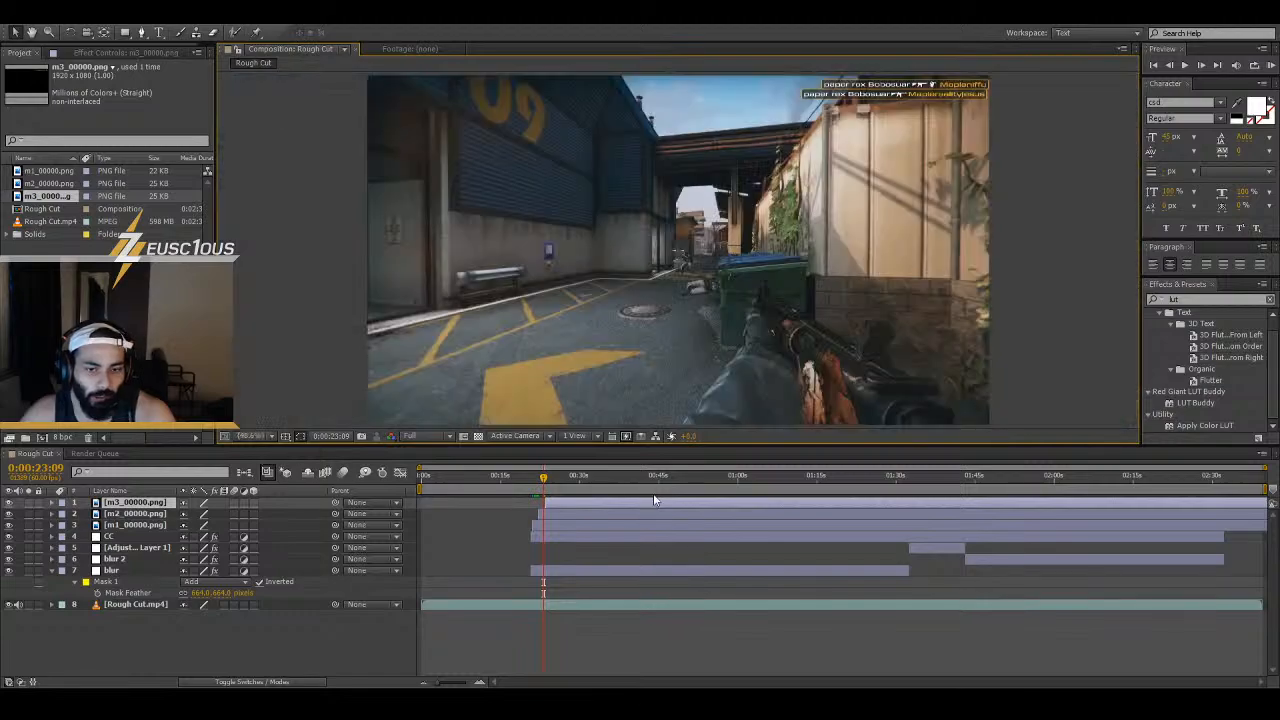
mouse_move(548, 483)
left_mouse_down()
mouse_move(532, 484)
mouse_move(563, 486)
left_mouse_up()
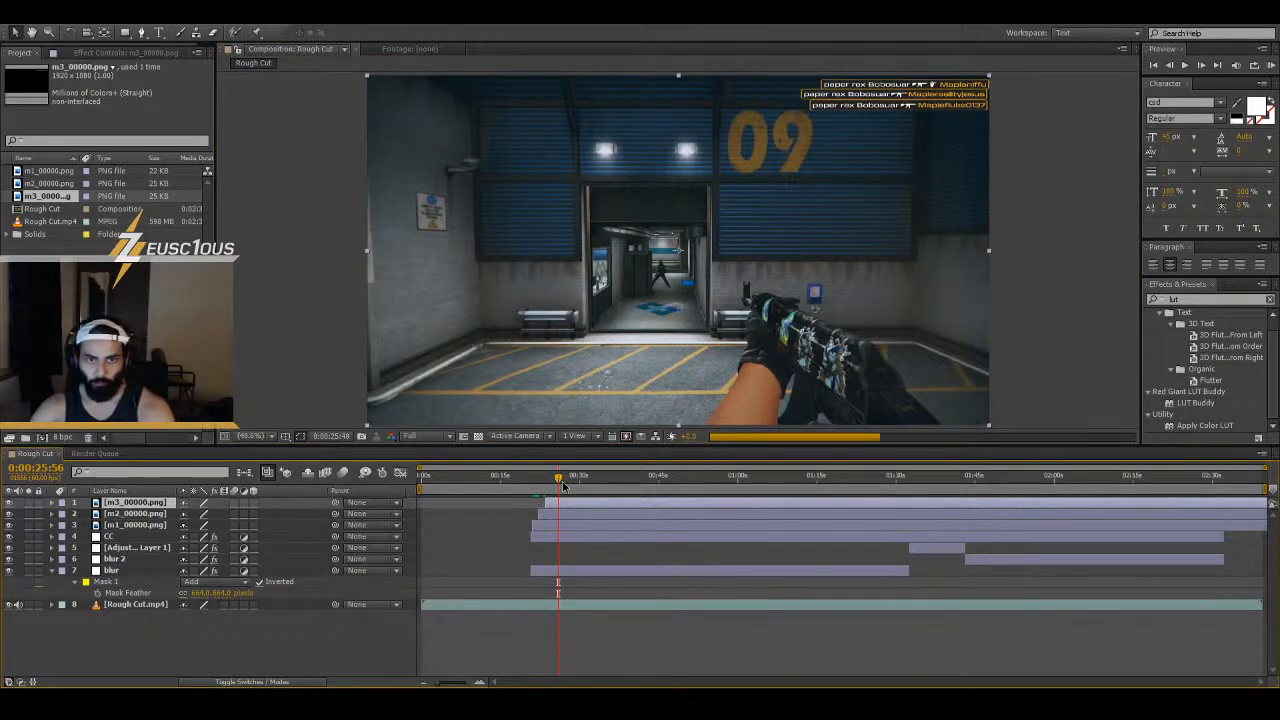
left_click_drag(563, 487, 562, 487)
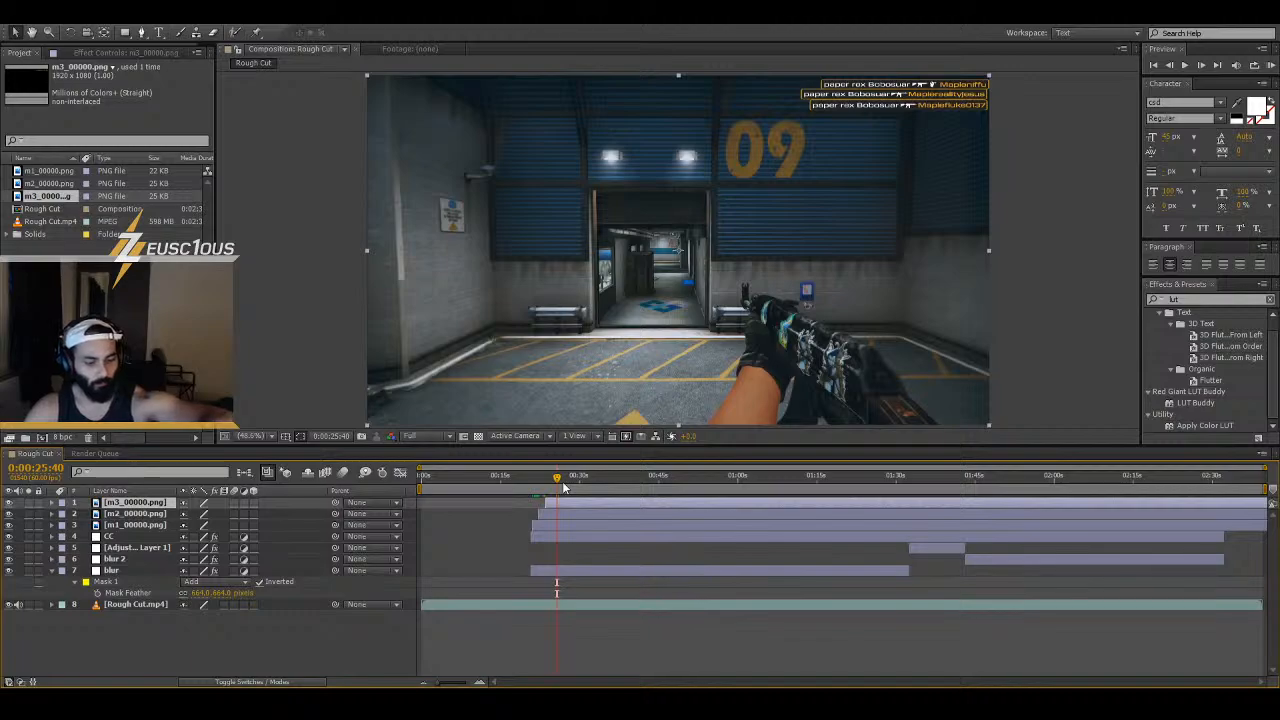
- Step back frame by frame from 0:00:25:40 to 0:00:24:48 to examine where the next clip begins
key("Page_Up")
key("Page_Up")
key("Page_Up")
key("Page_Up")
key("Page_Up")
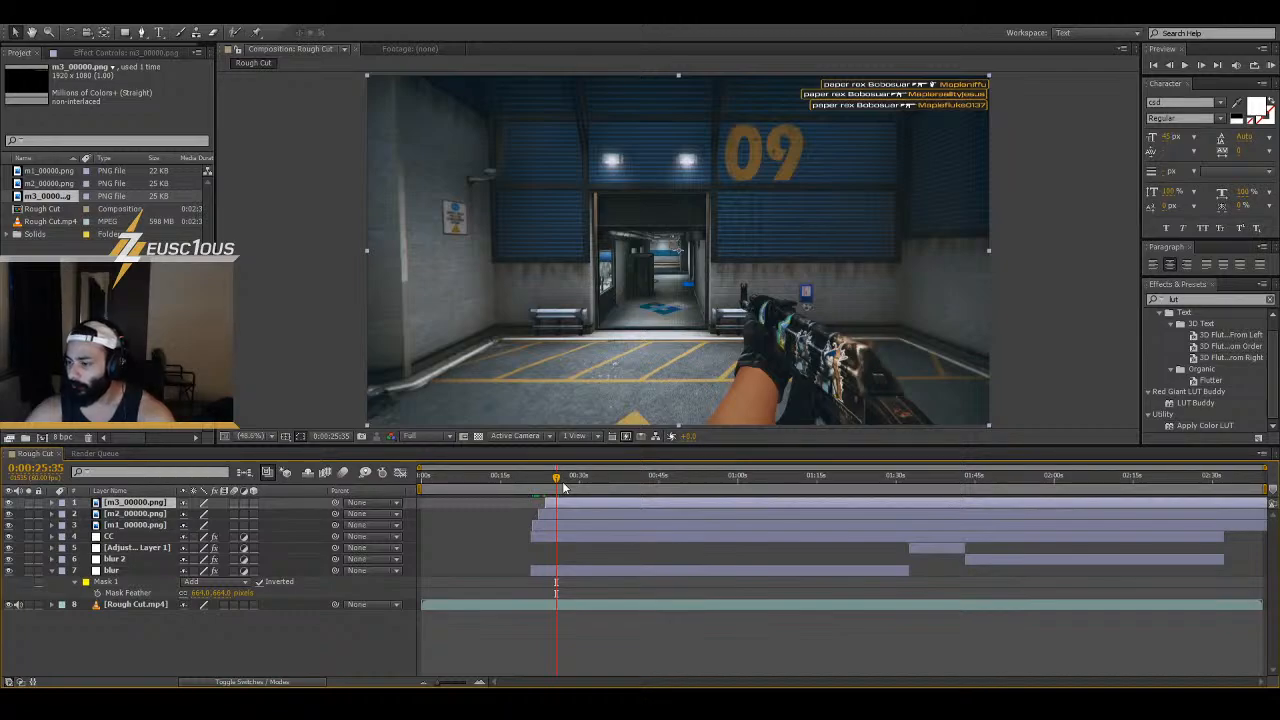
key("Page_Up")
key("Page_Up")
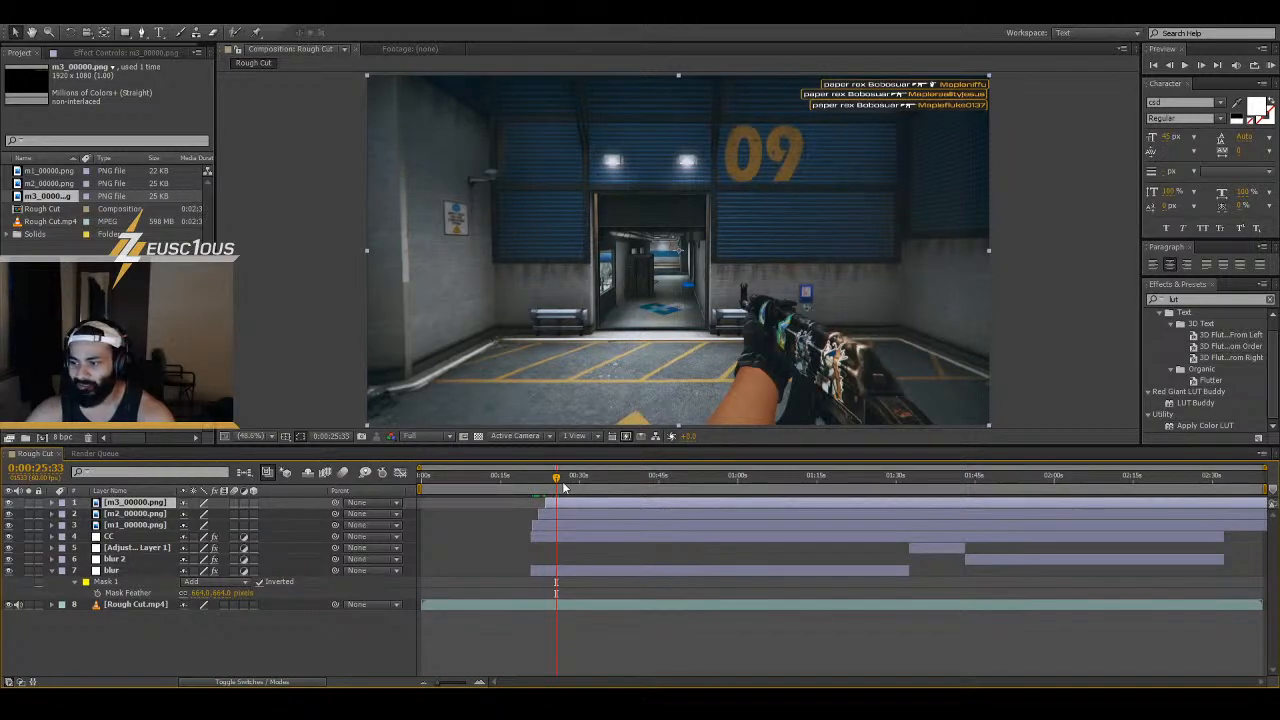
key("Page_Up")
key("Page_Up")
key("Page_Up")
key("Page_Up")
key("Page_Up")
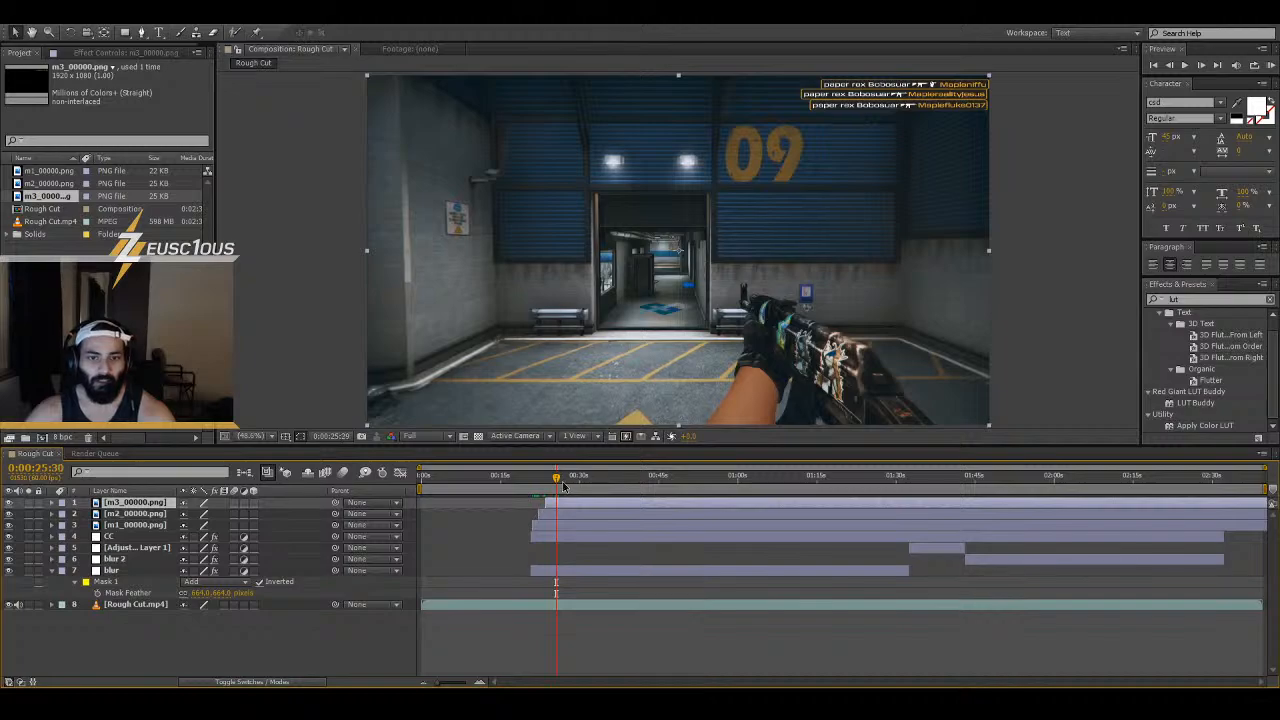
key("Page_Up")
key("Page_Up")
key("Page_Up")
key("Page_Up")
key("Page_Up")
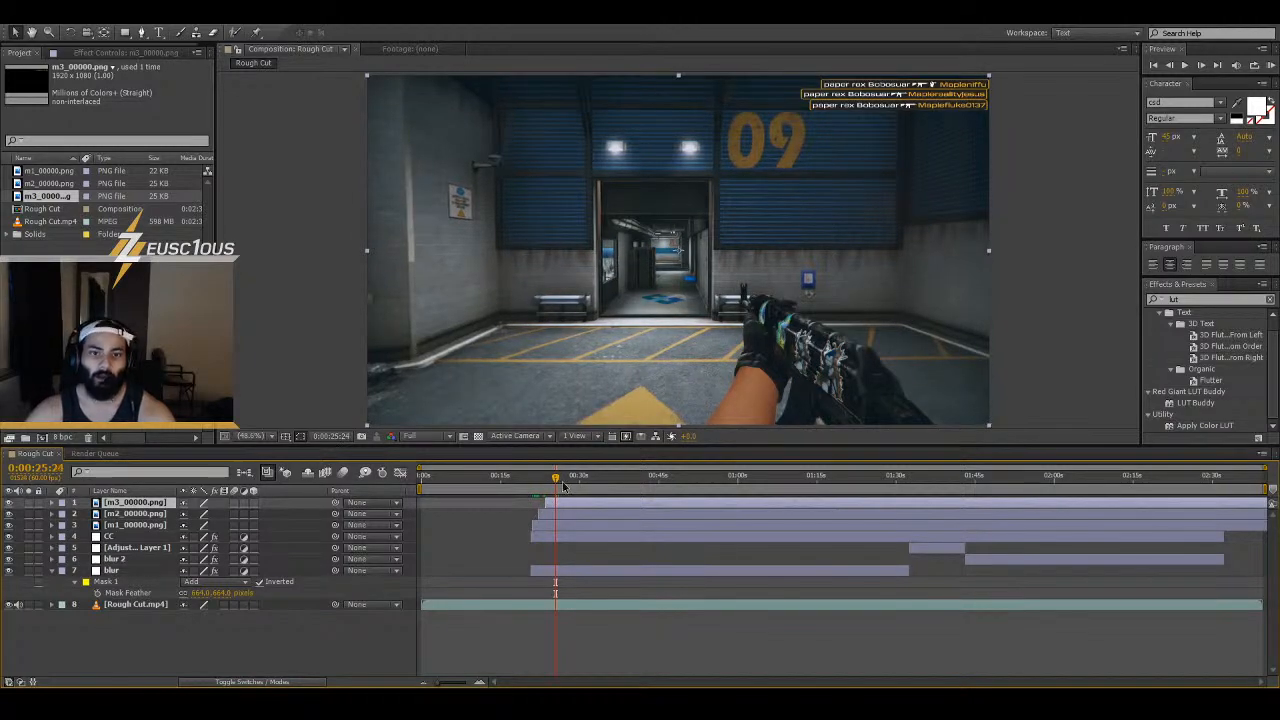
key("Page_Up")
key("Page_Up")
key("Page_Up")
key("Page_Up")
key("Page_Up")
key("Page_Up")
key("Page_Up")
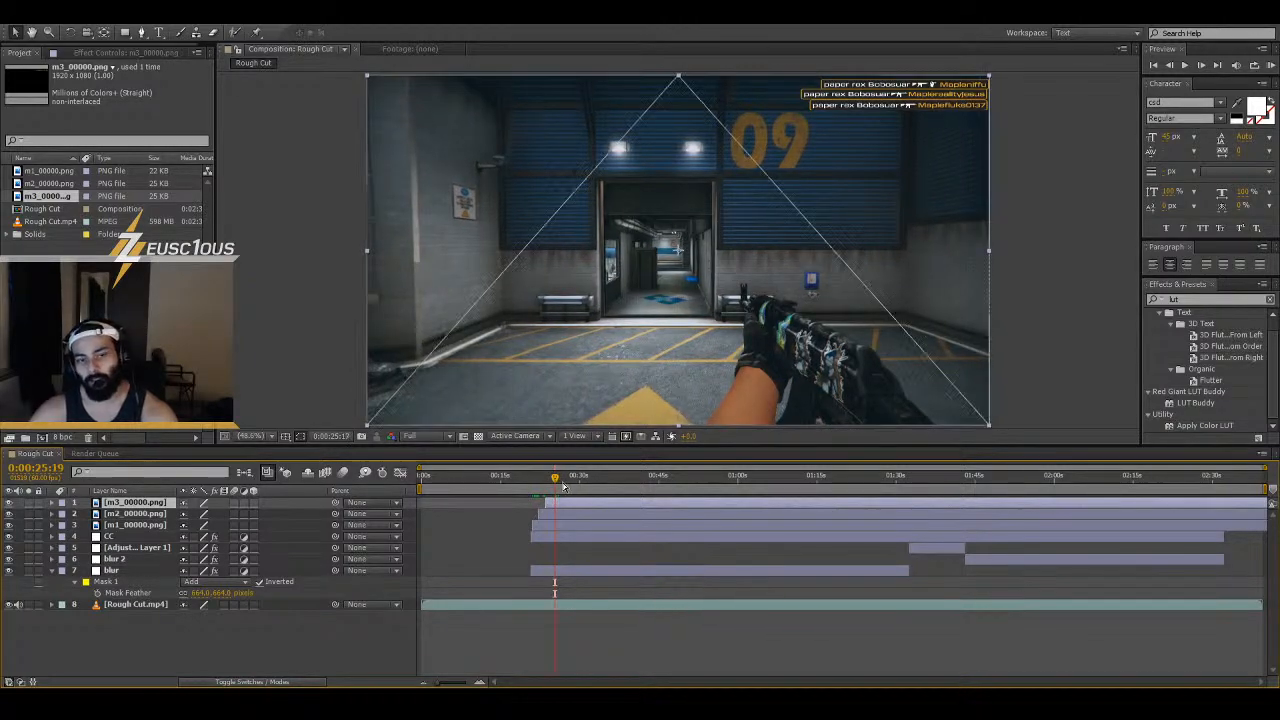
key("Page_Up")
key("Page_Up")
key("Page_Up")
key("Page_Up")
key("Page_Up")
key("Page_Up")
key("Page_Up")
key("Page_Up")
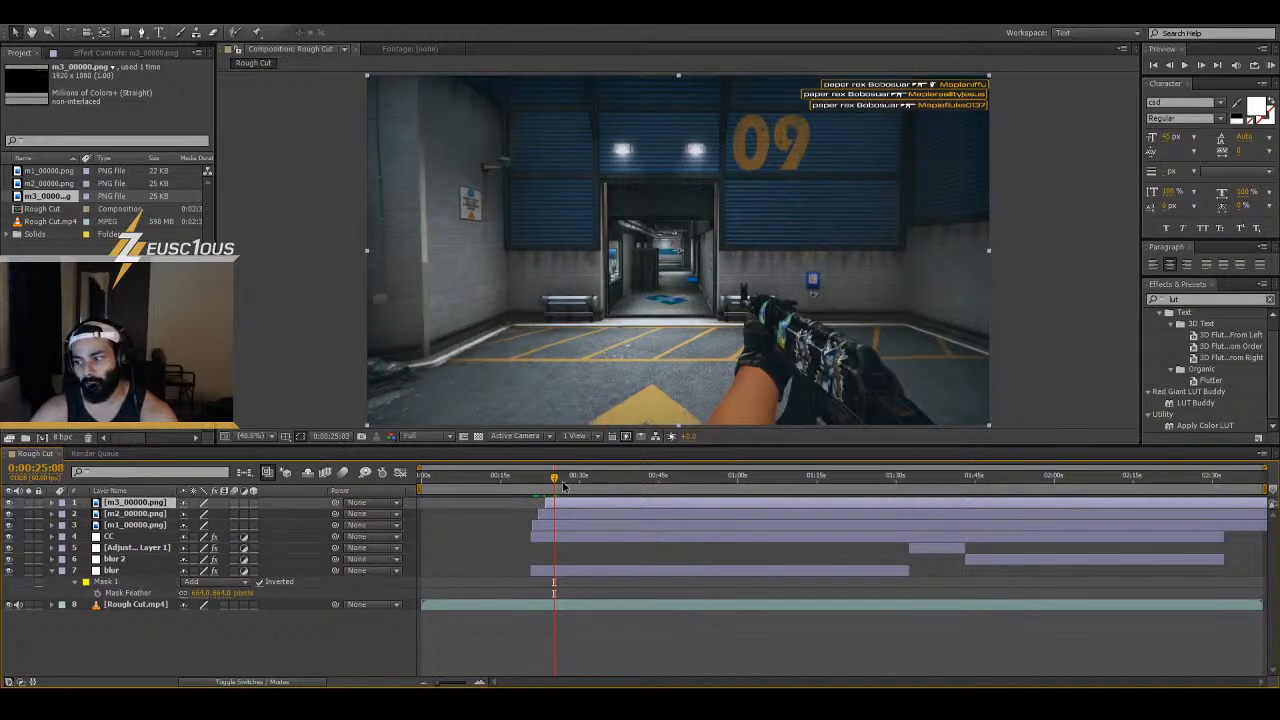
key("Page_Up")
key("Page_Up")
key("Page_Up")
key("Page_Up")
key("Page_Up")
key("Page_Up")
key("Page_Up")
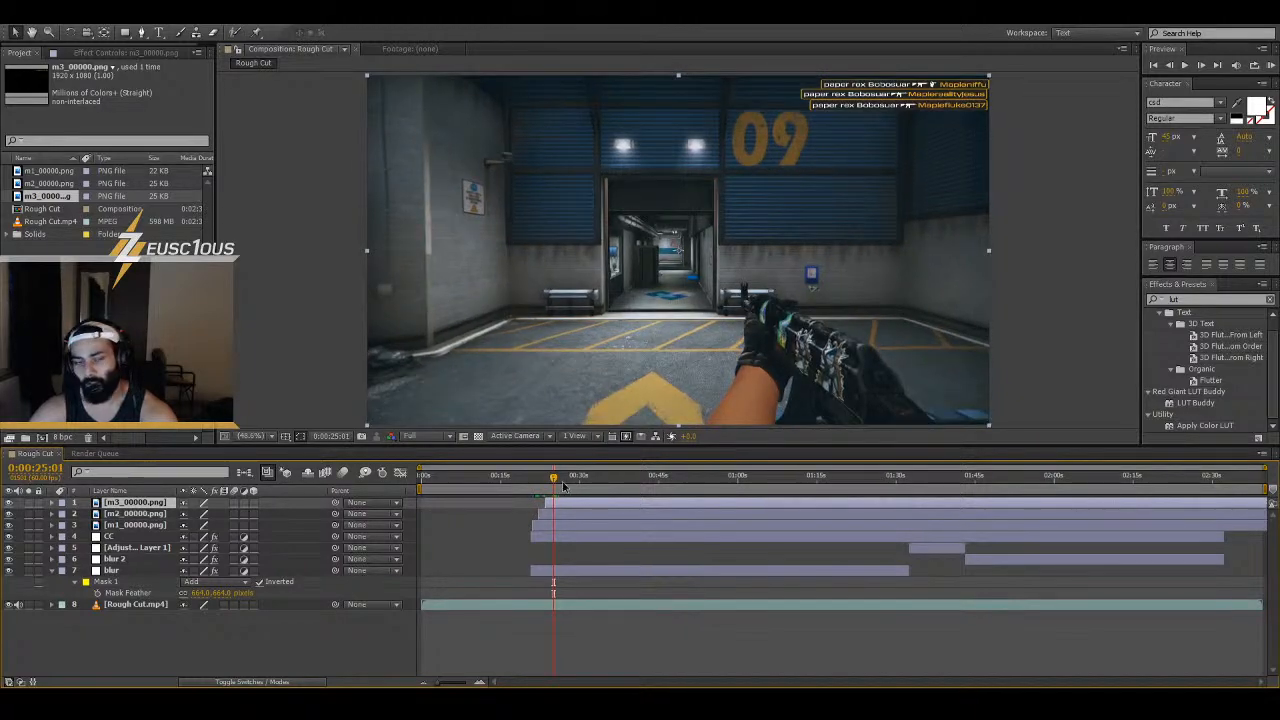
key("Page_Up")
key("Page_Up")
key("Page_Up")
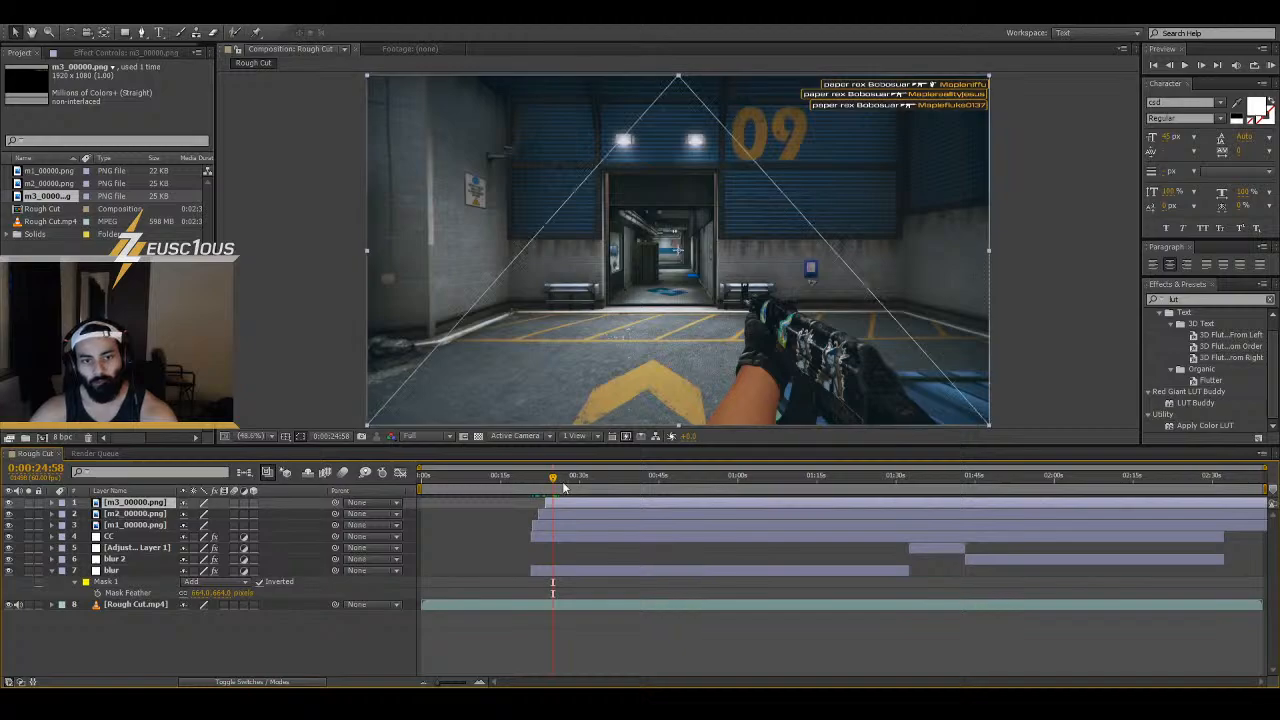
key("shift+Page_Up")
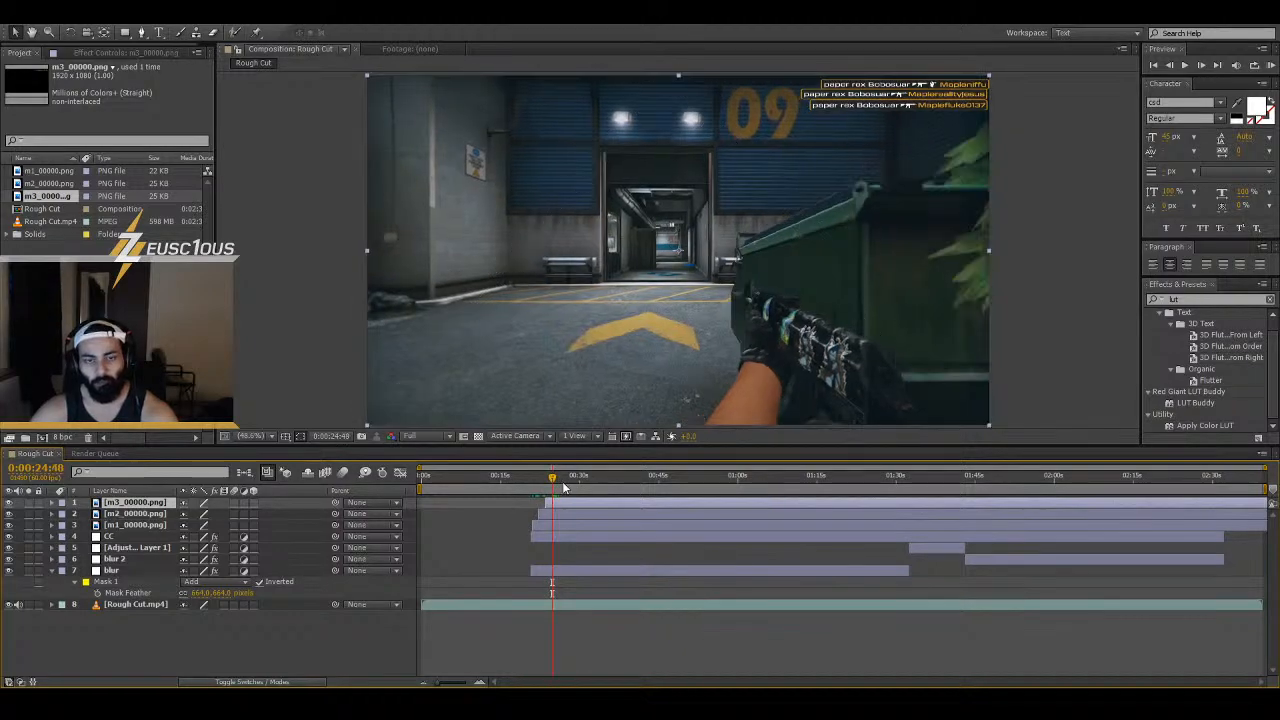
key("Page_Down")
key("Page_Down")
key("Page_Down")
key("Page_Down")
key("Page_Down")
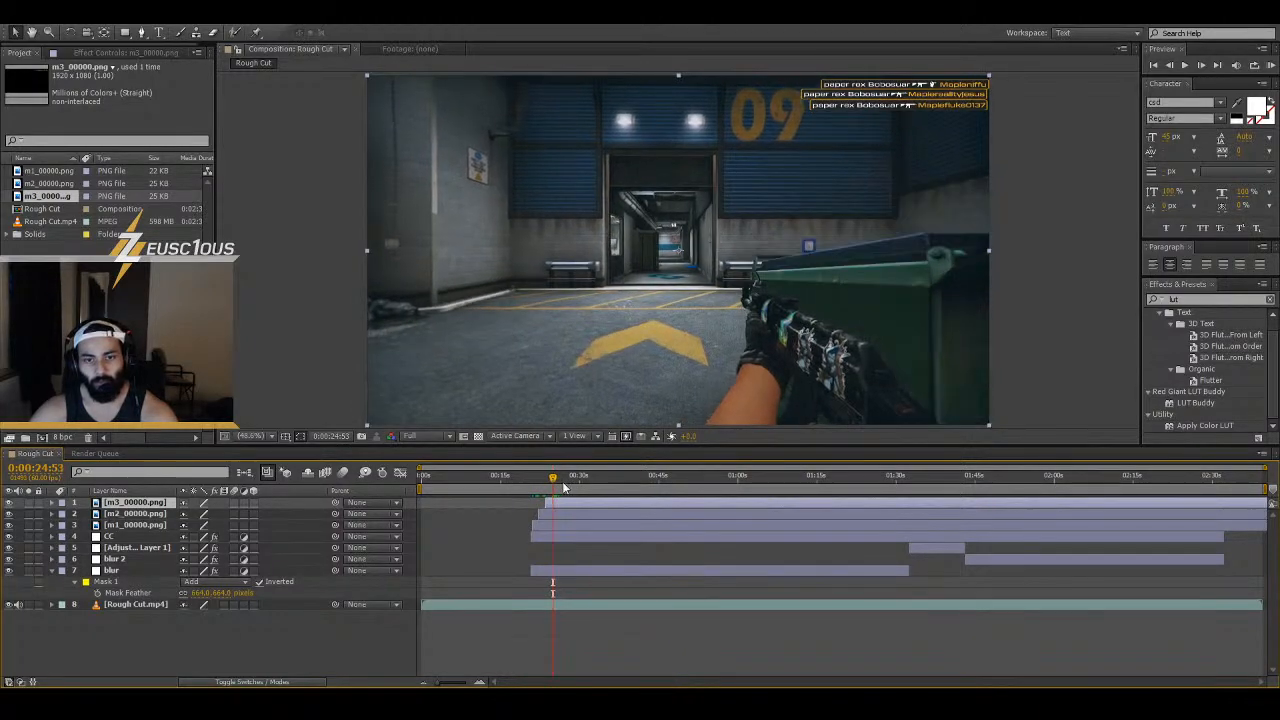
- Move to the end of the three-kill clip at 0:00:24:27 and split all three kill notice layers there
left_click_drag(553, 482, 549, 489)
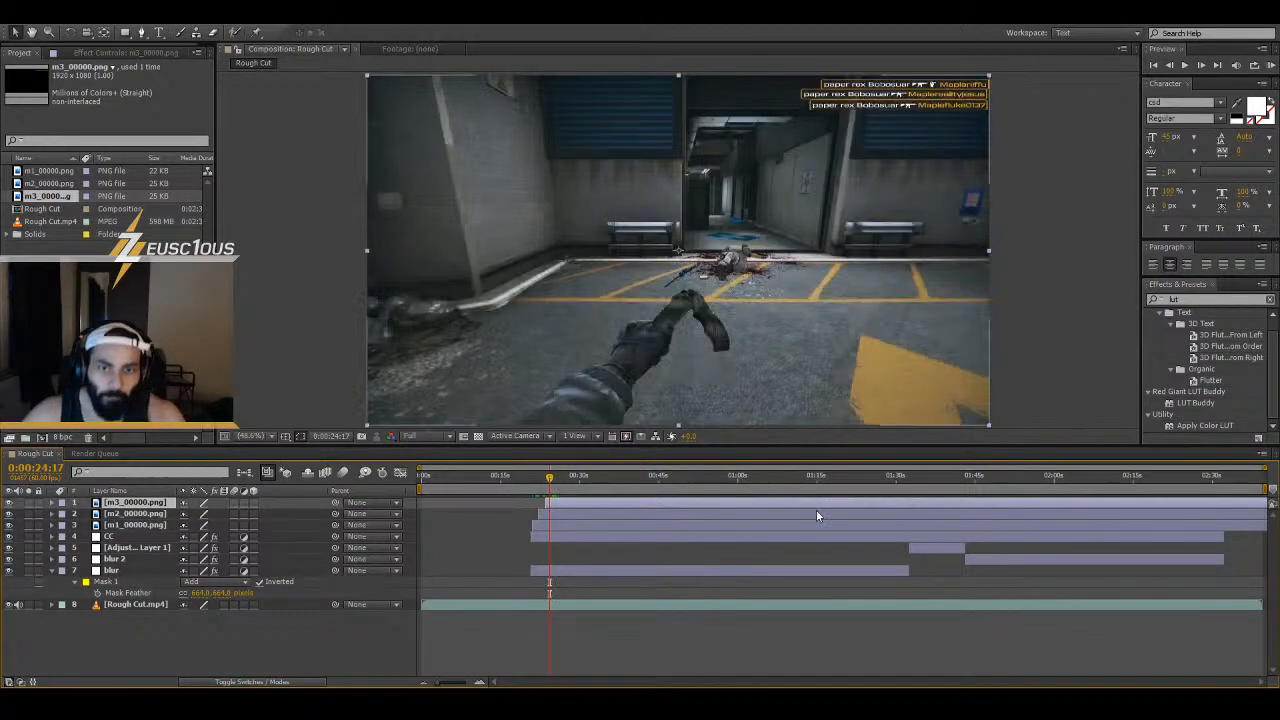
key("space")
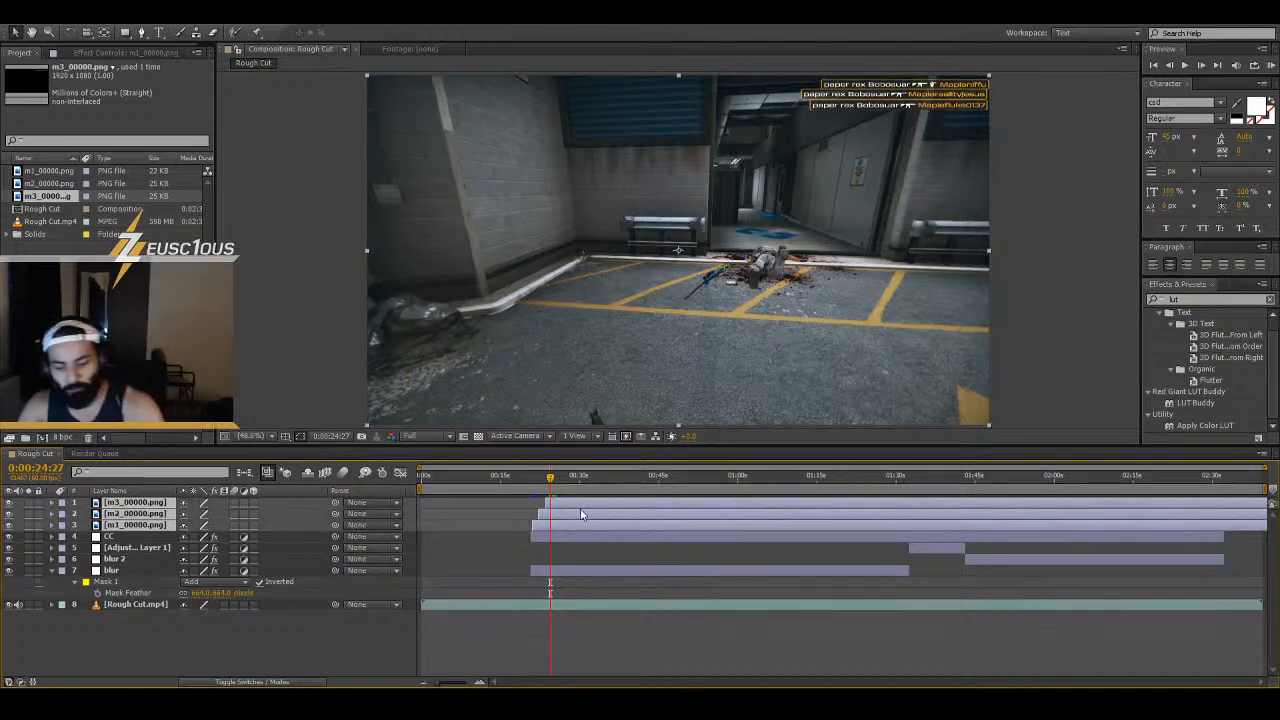
key("ctrl+shift+d")
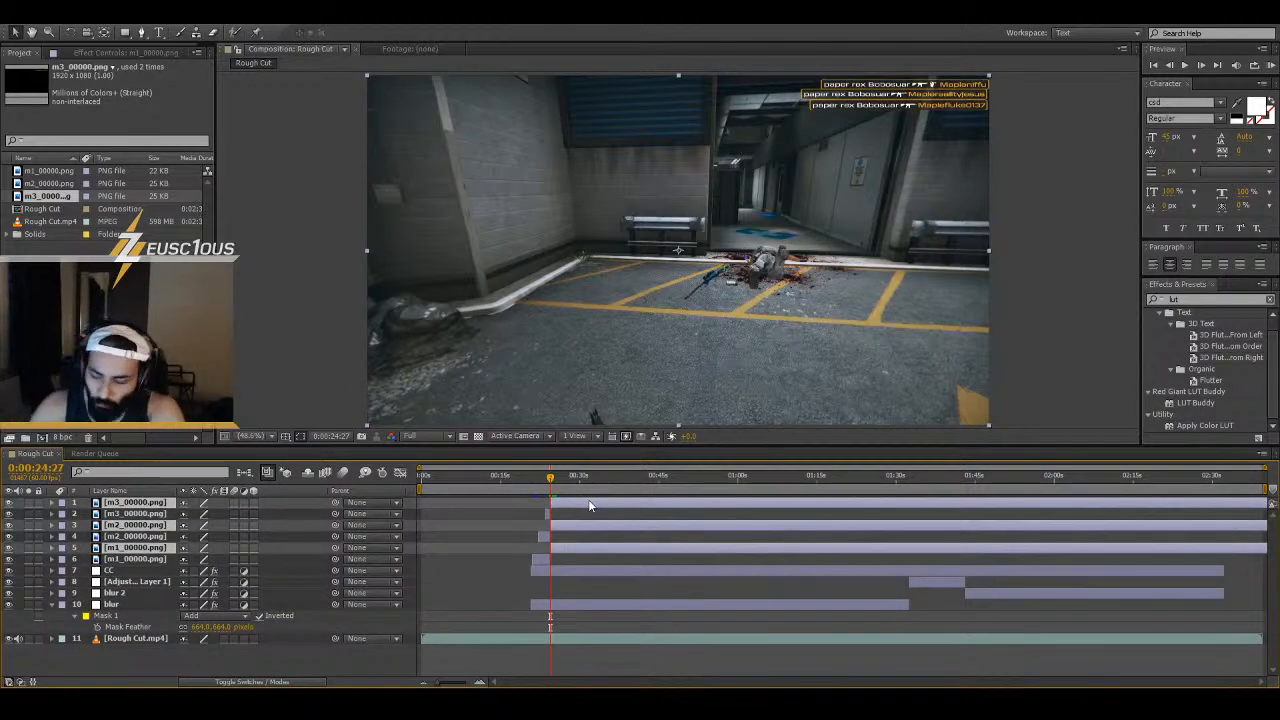
- Undo the deletion of the trailing kill notice pieces and the split at 0:00:24:27
key("Delete")
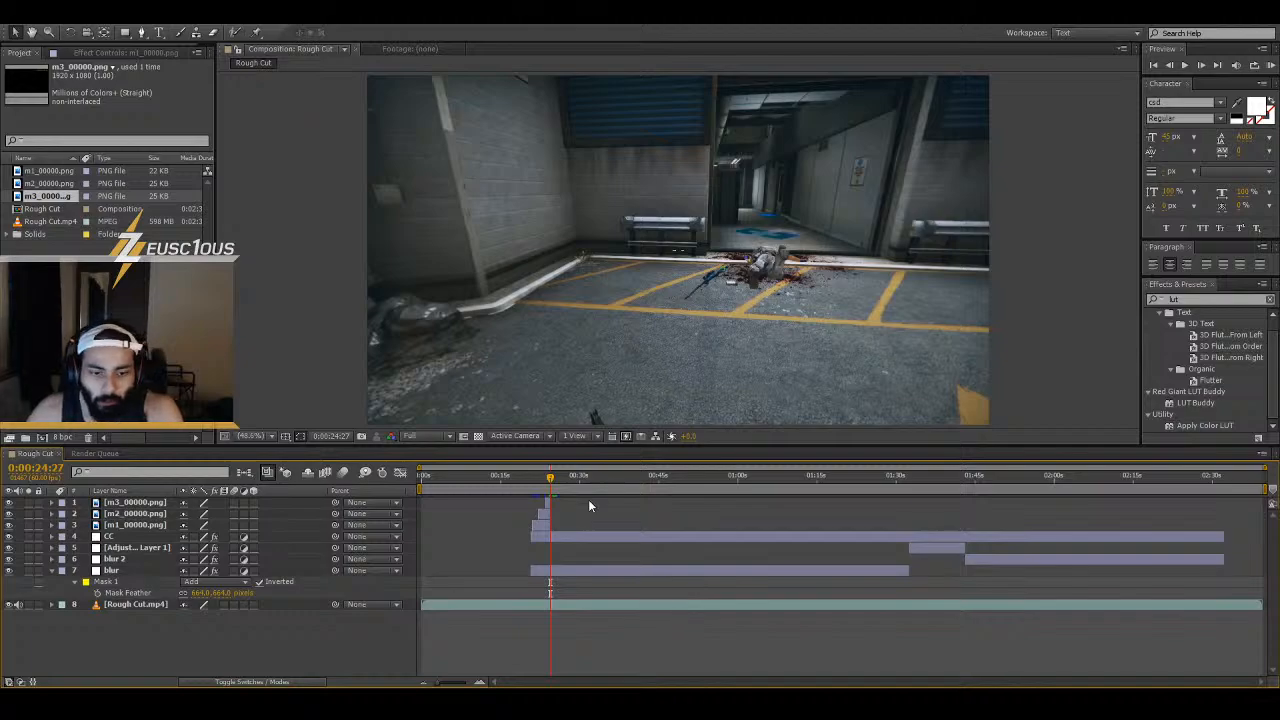
key("ctrl+z")
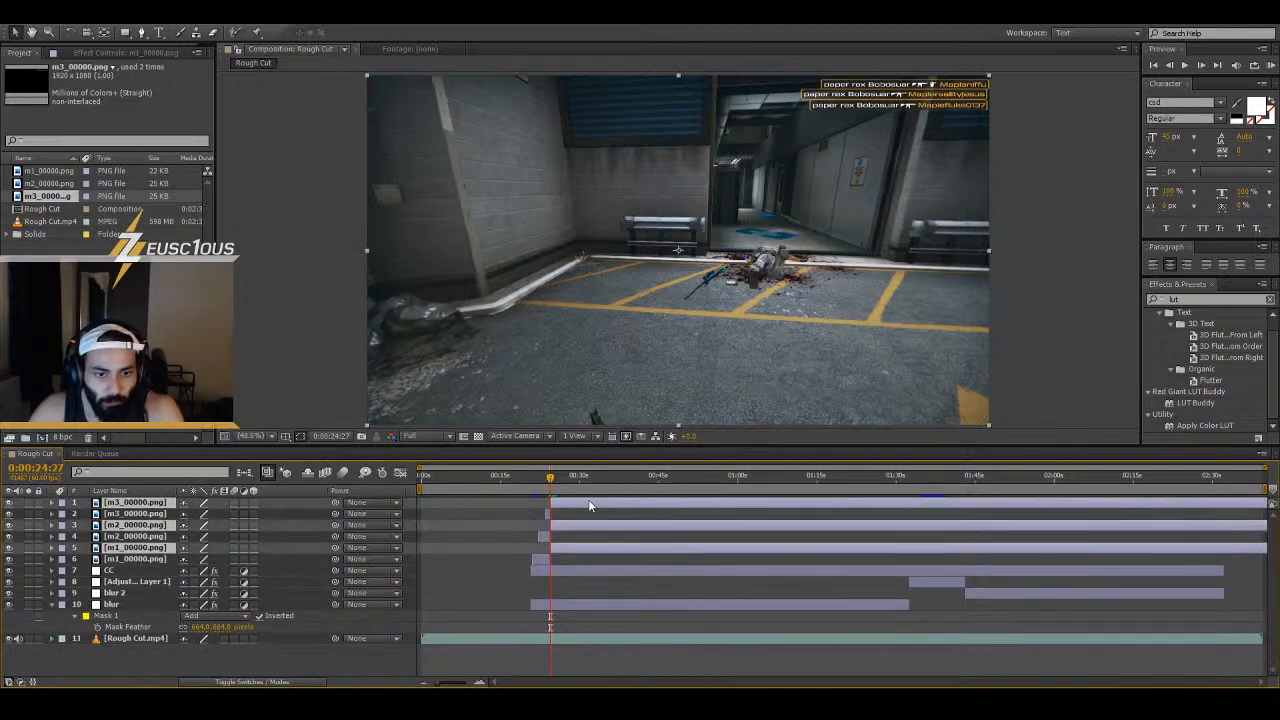
key("Delete")
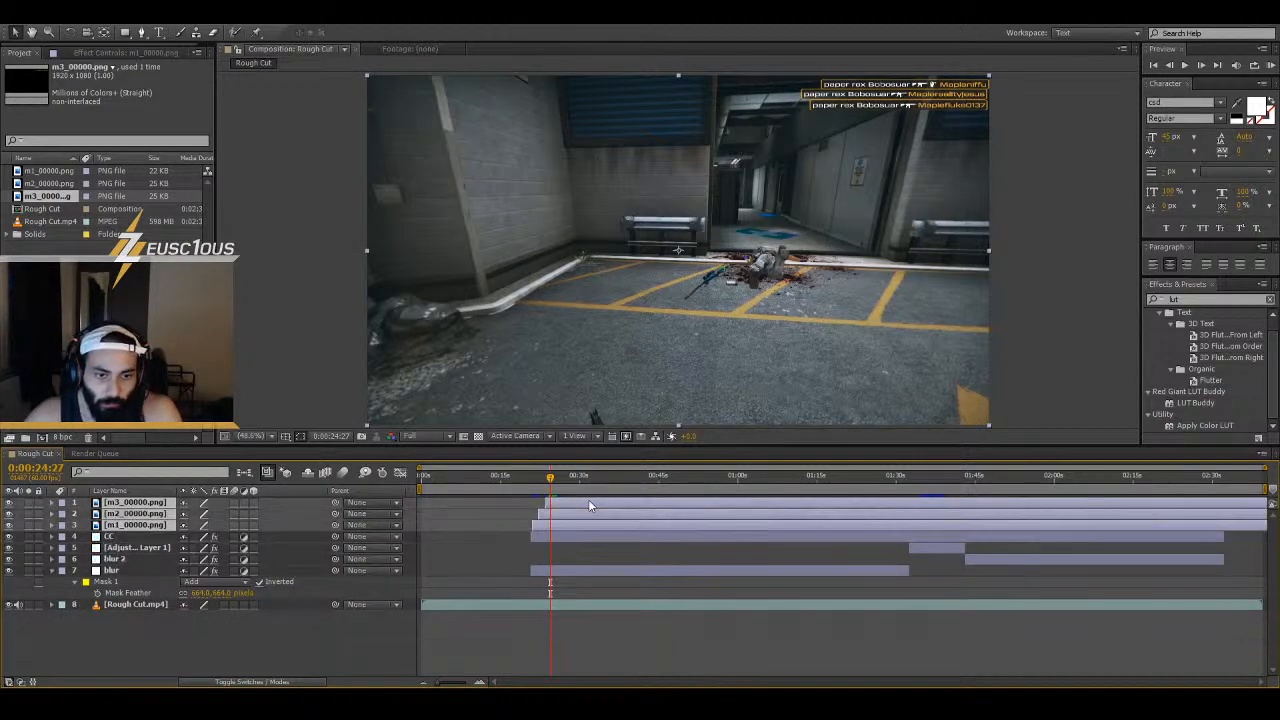
- Split the three kill notice layers at the next clip's first frame, 0:00:24:28, and delete the pieces after the cut
key("equal")
key("equal")
key("equal")
key("equal")
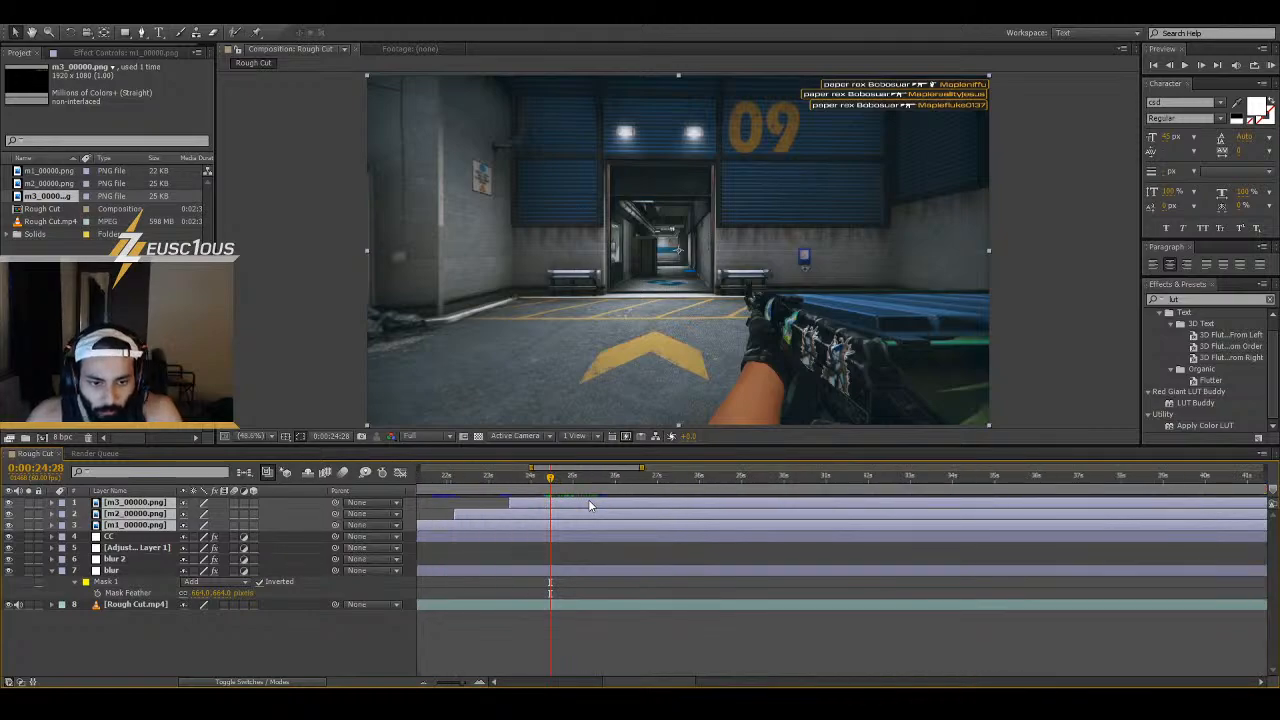
key("ctrl+z")
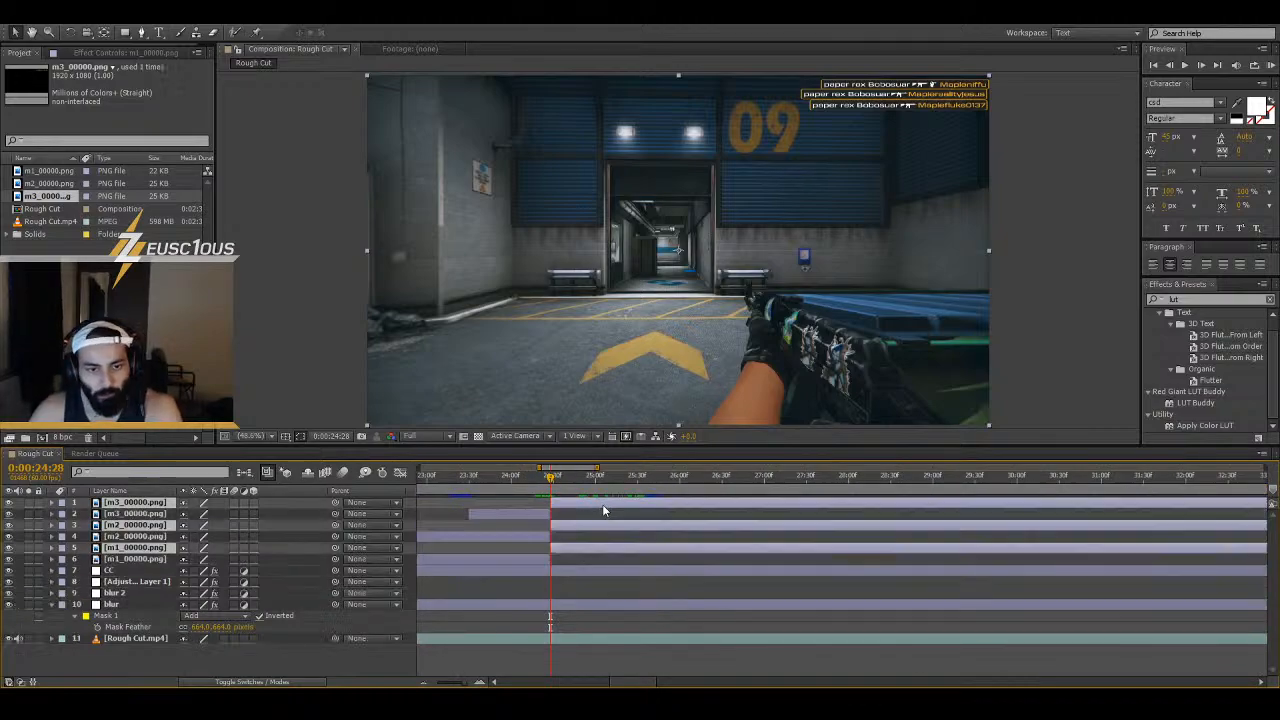
key("Delete")
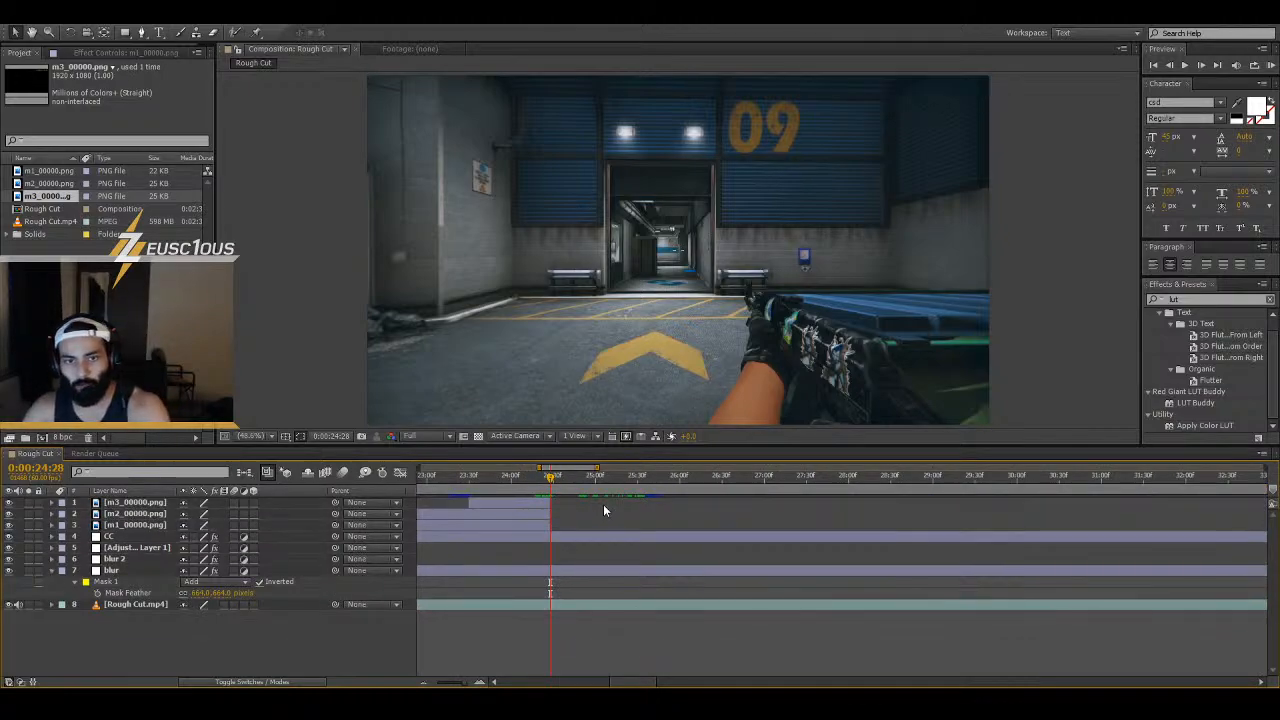
- Go to 0:00:23:47 and turn the m1, m2 and m3 kill notice layers into 3D layers
left_click(543, 479)
left_click_drag(543, 484, 507, 488)
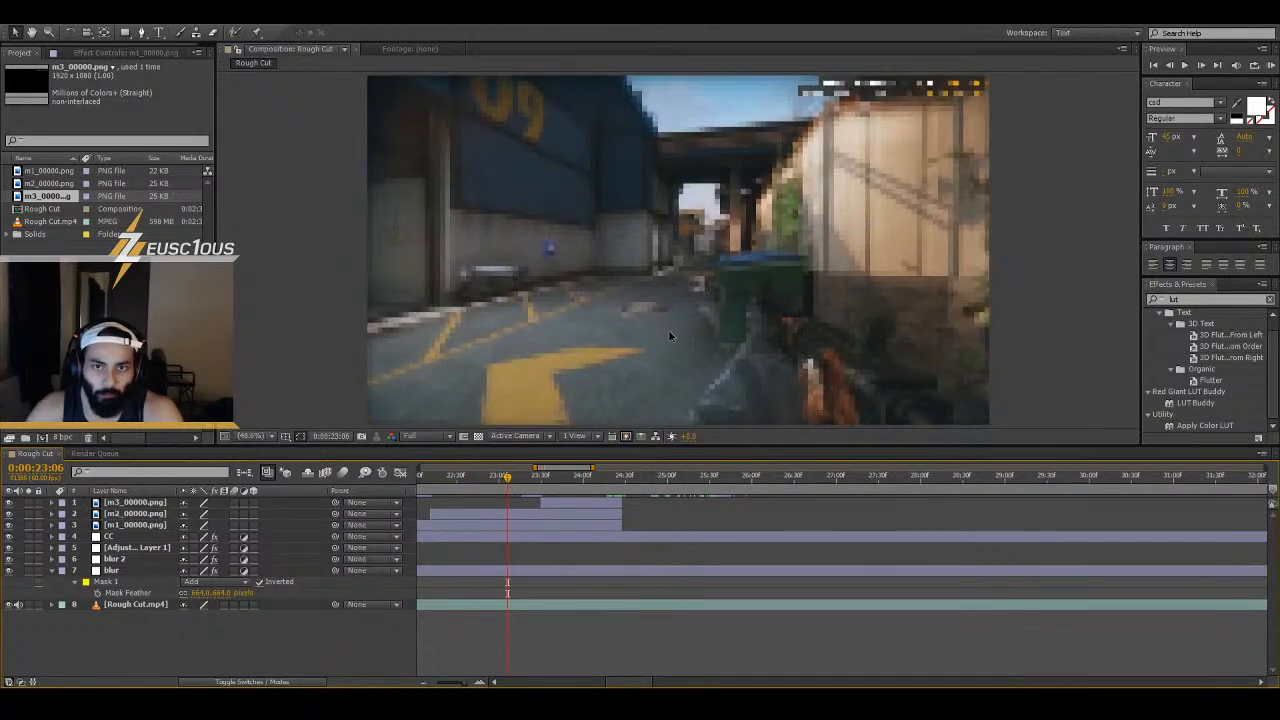
left_click(565, 482)
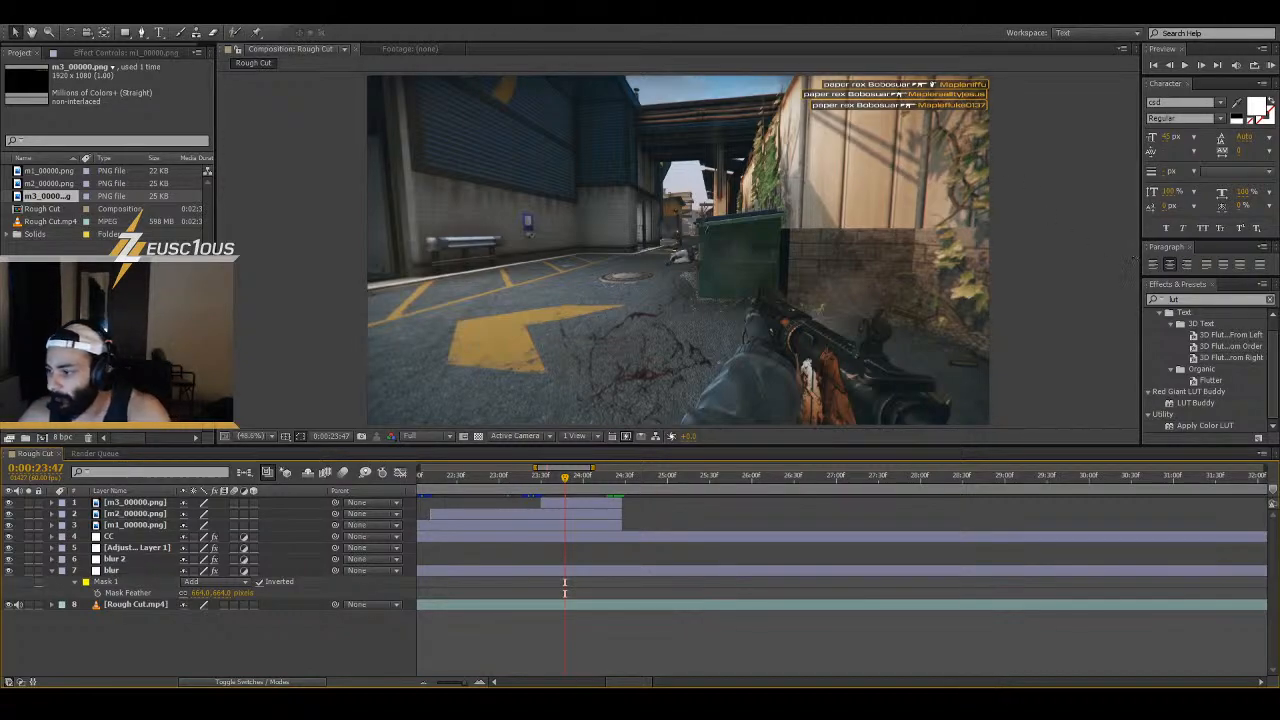
left_click(607, 524)
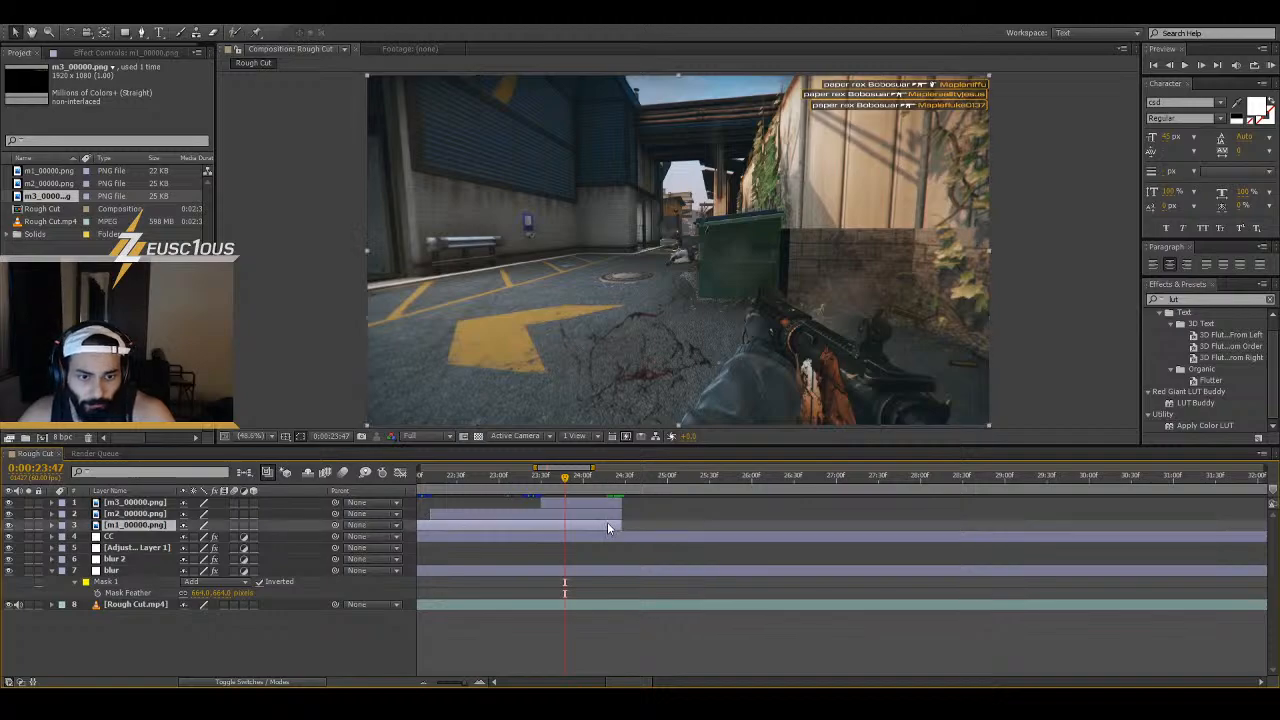
left_click(615, 504, "shift")
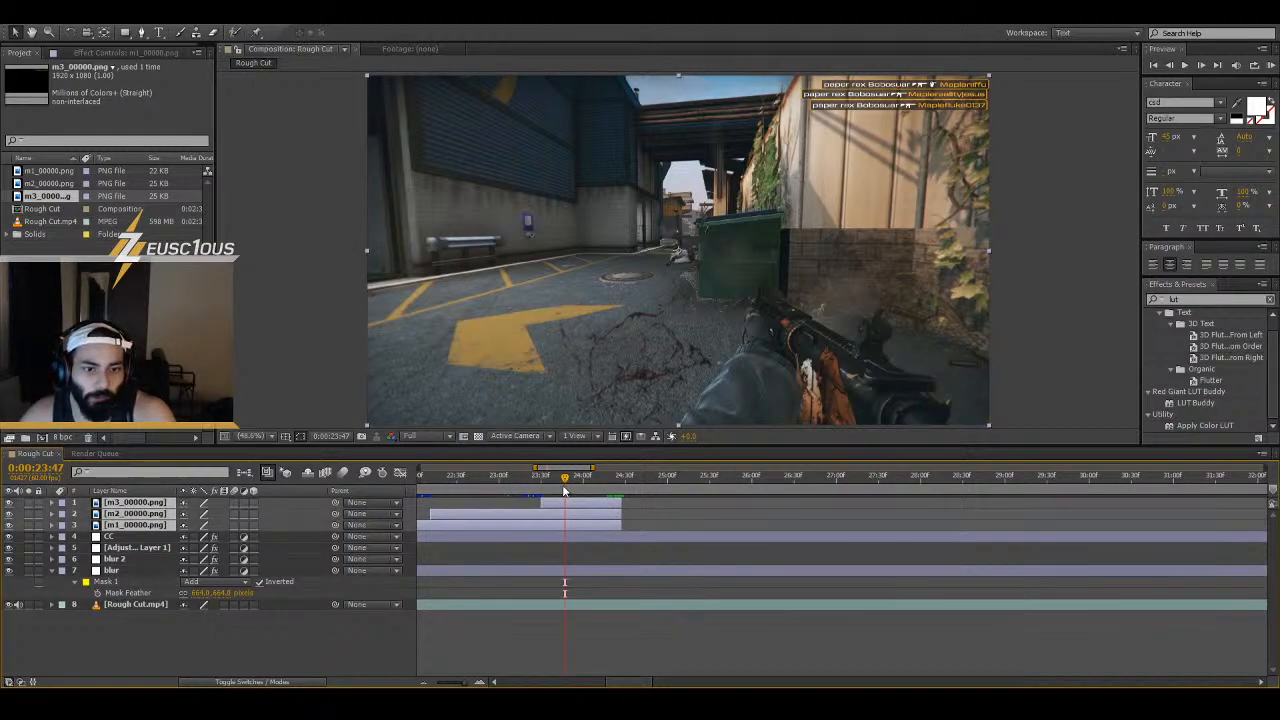
left_click(253, 503)
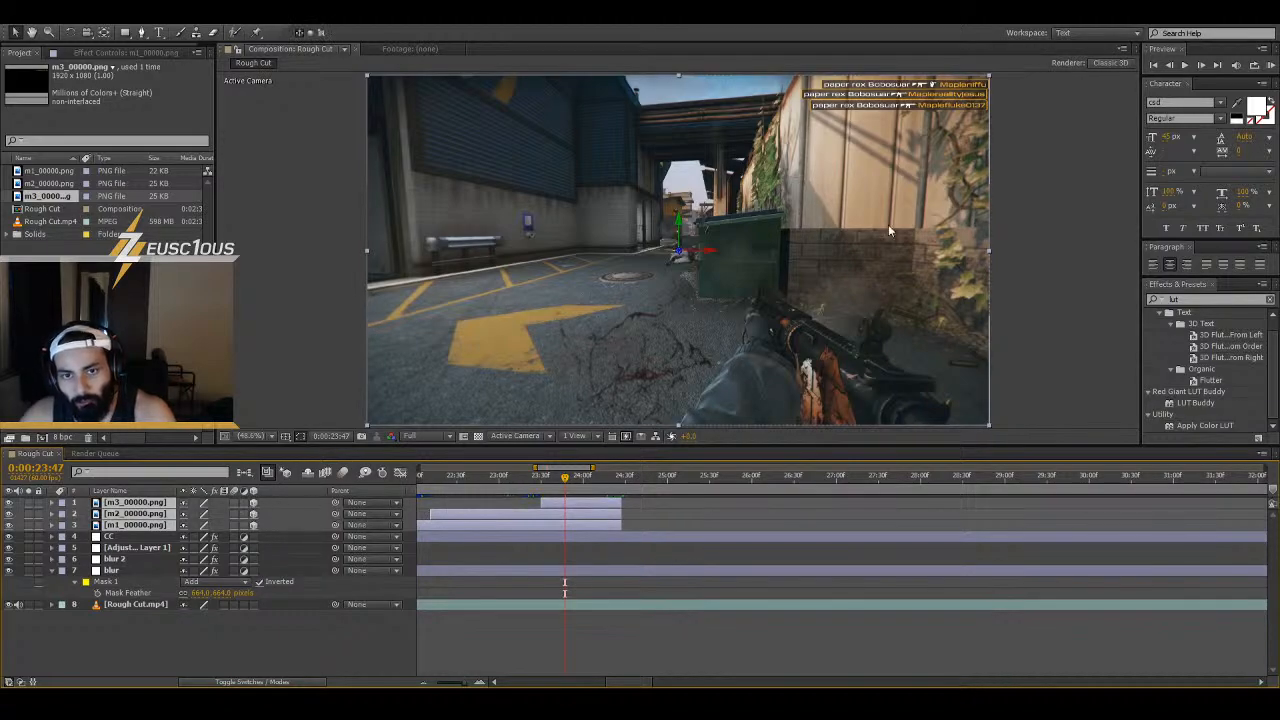
- Tilt the three kill notice layers together with a Y Rotation of -21° and a Z Rotation of -4°
left_click(52, 503)
left_click(63, 513)
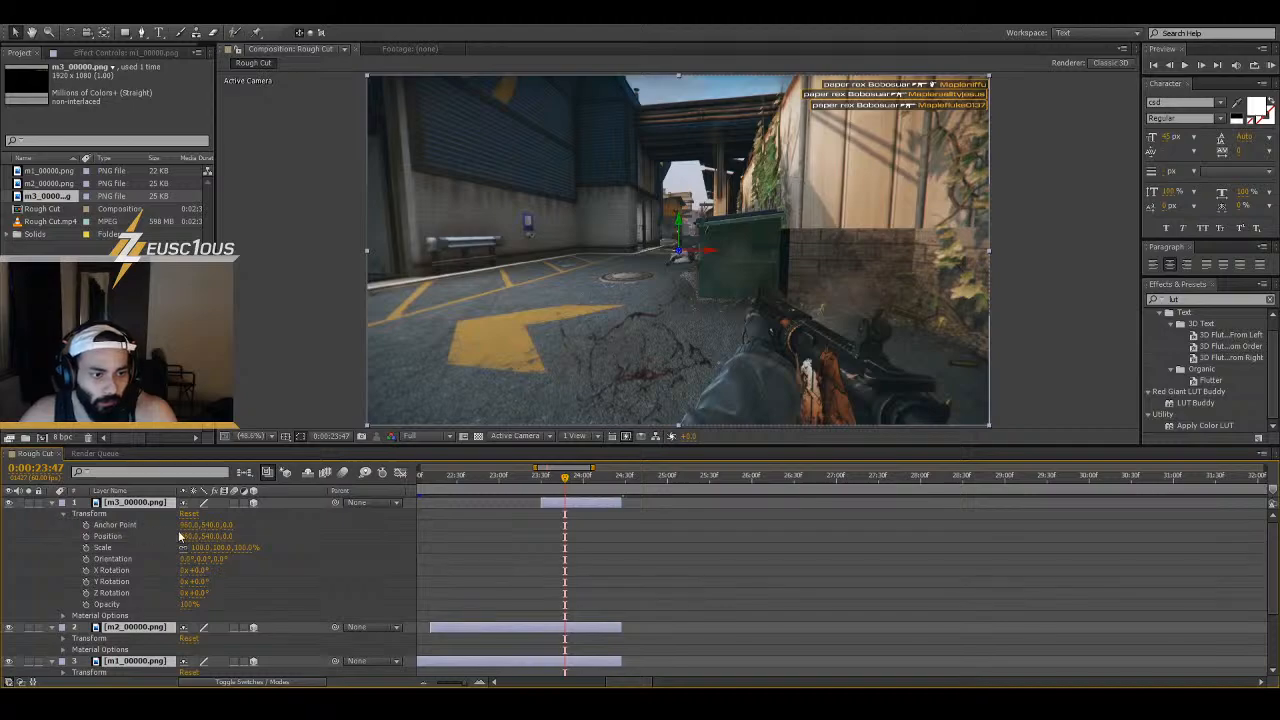
left_click_drag(221, 559, 589, 575)
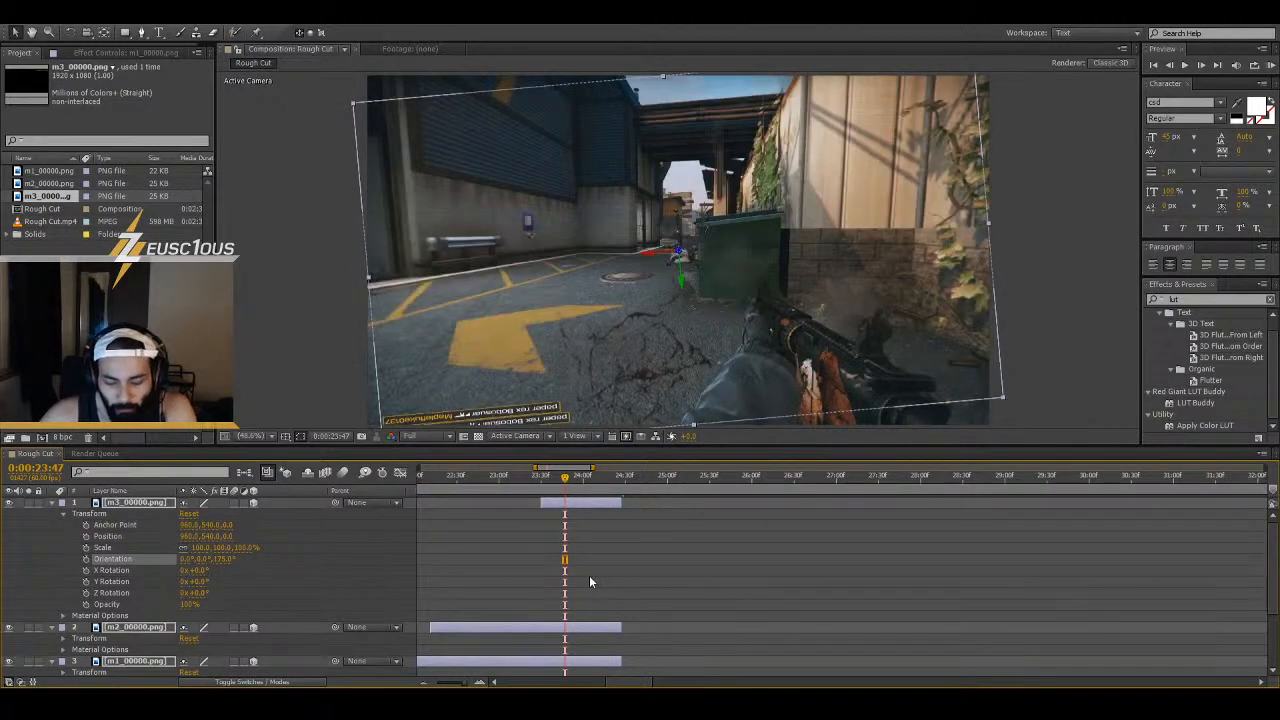
key("ctrl+z")
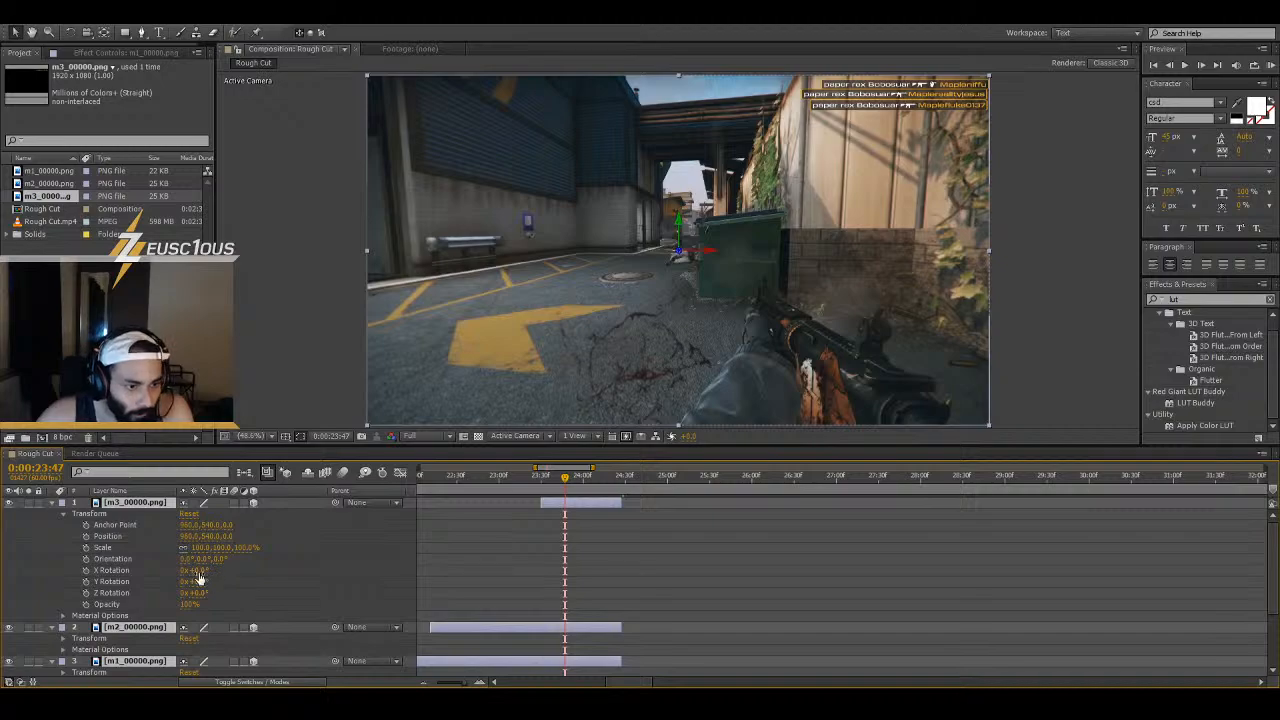
mouse_move(200, 589)
left_mouse_down()
mouse_move(213, 581)
mouse_move(179, 581)
left_mouse_up()
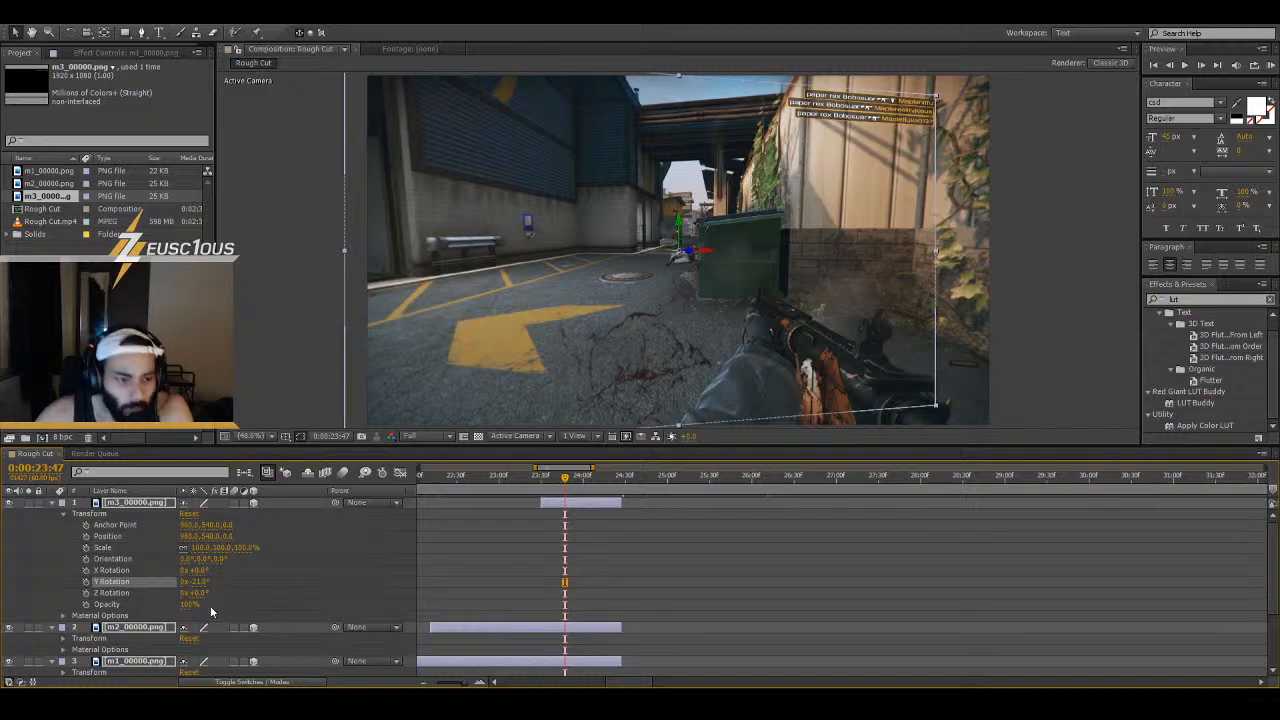
left_click_drag(198, 595, 201, 595)
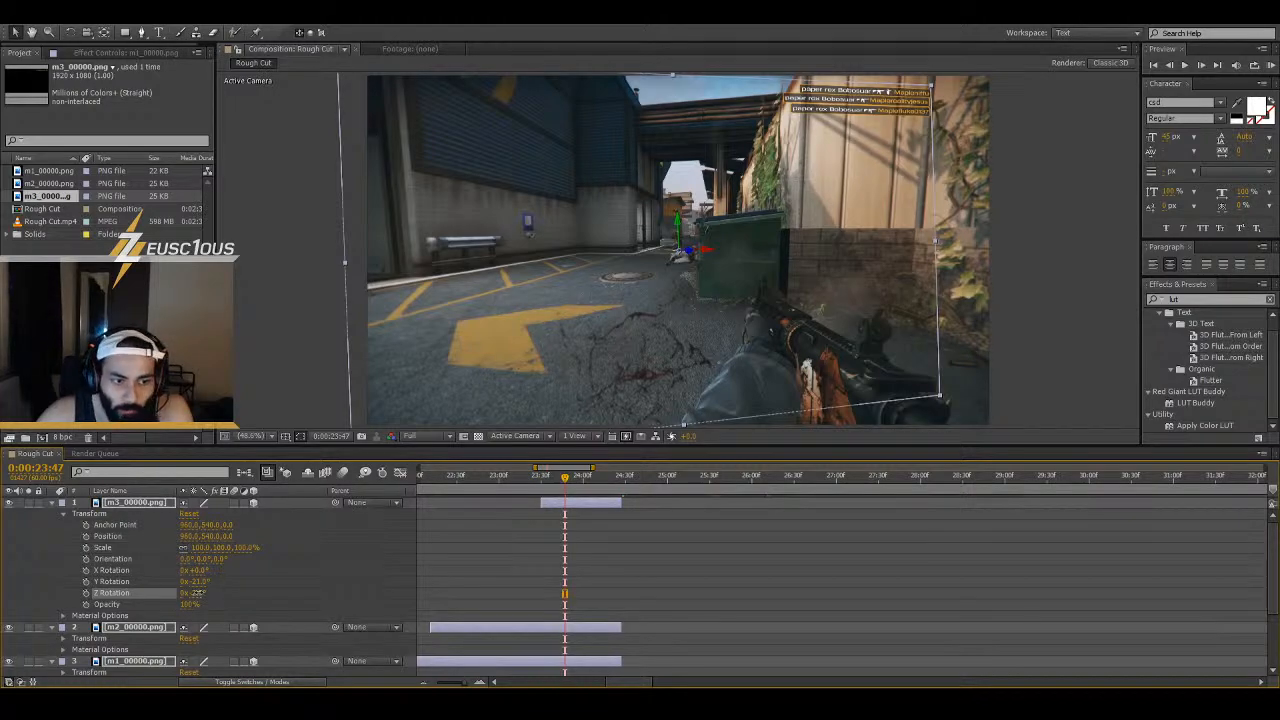
left_click_drag(196, 593, 196, 595)
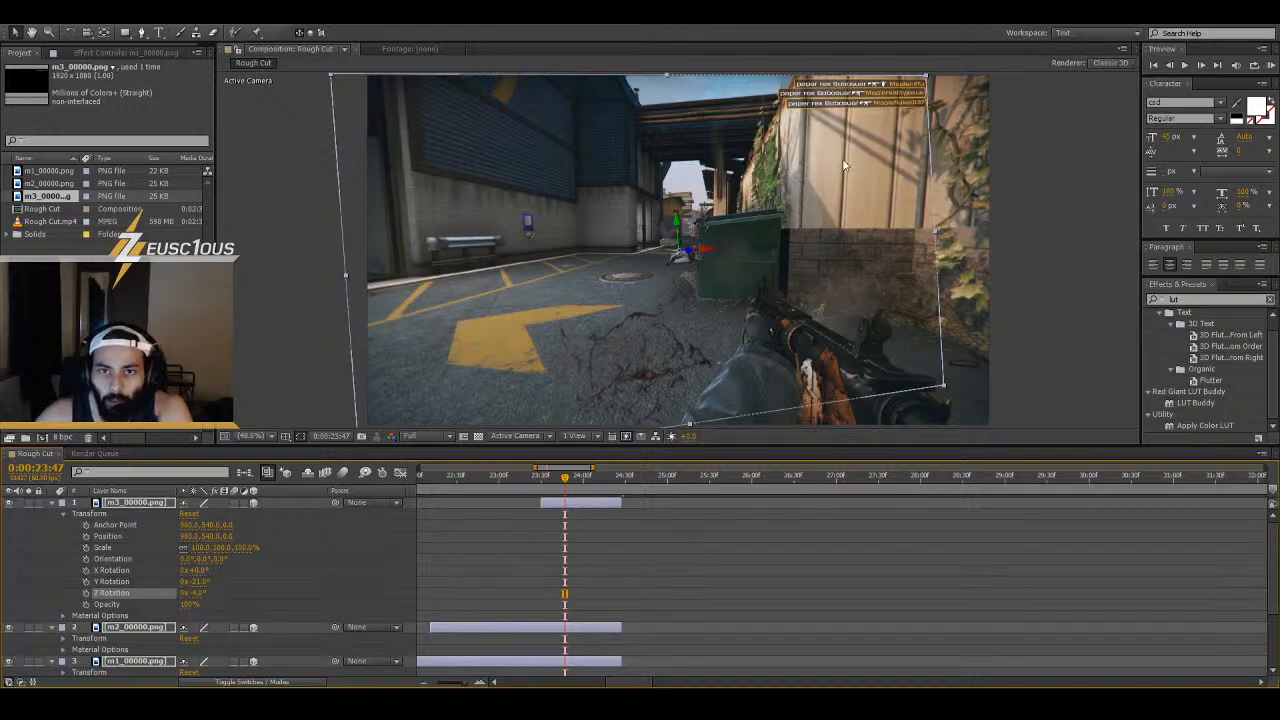
- Move the kill notices onto the ground at about -144.8, 1142.0 and set X Rotation to -1° and Y Rotation to -24°
left_click_drag(855, 105, 625, 360)
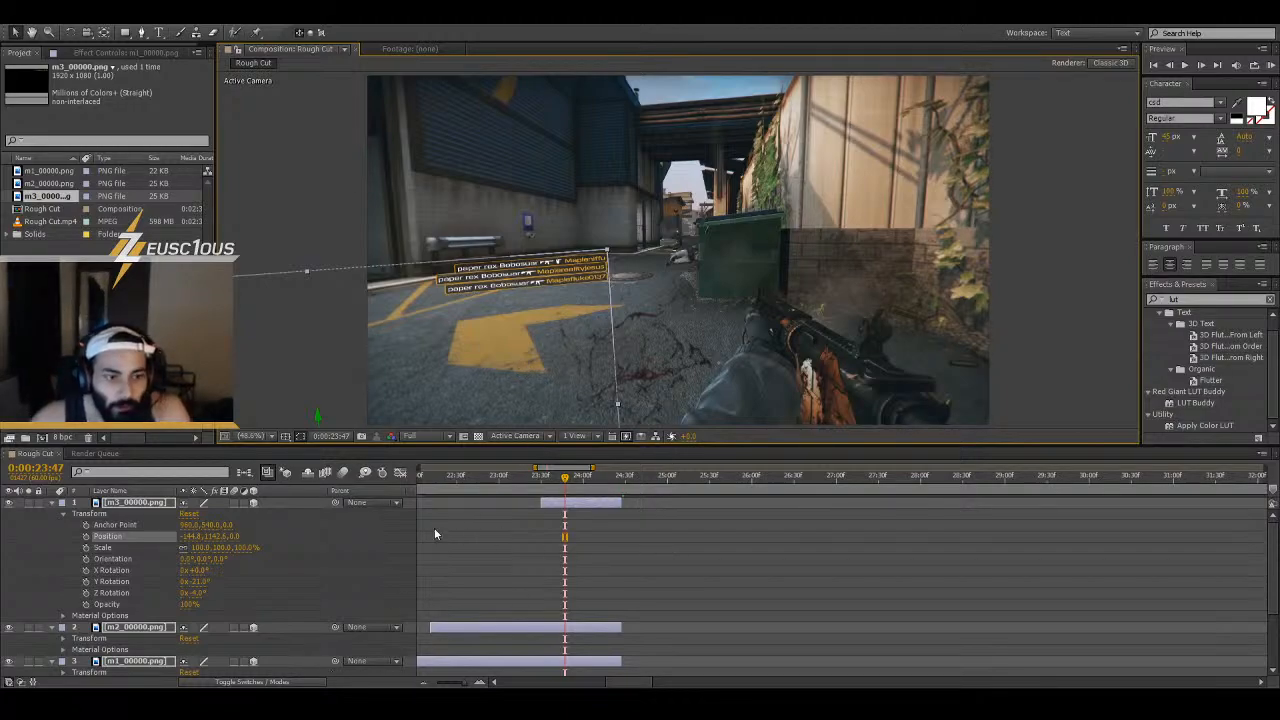
mouse_move(199, 571)
left_mouse_down()
mouse_move(212, 580)
mouse_move(198, 582)
left_mouse_up()
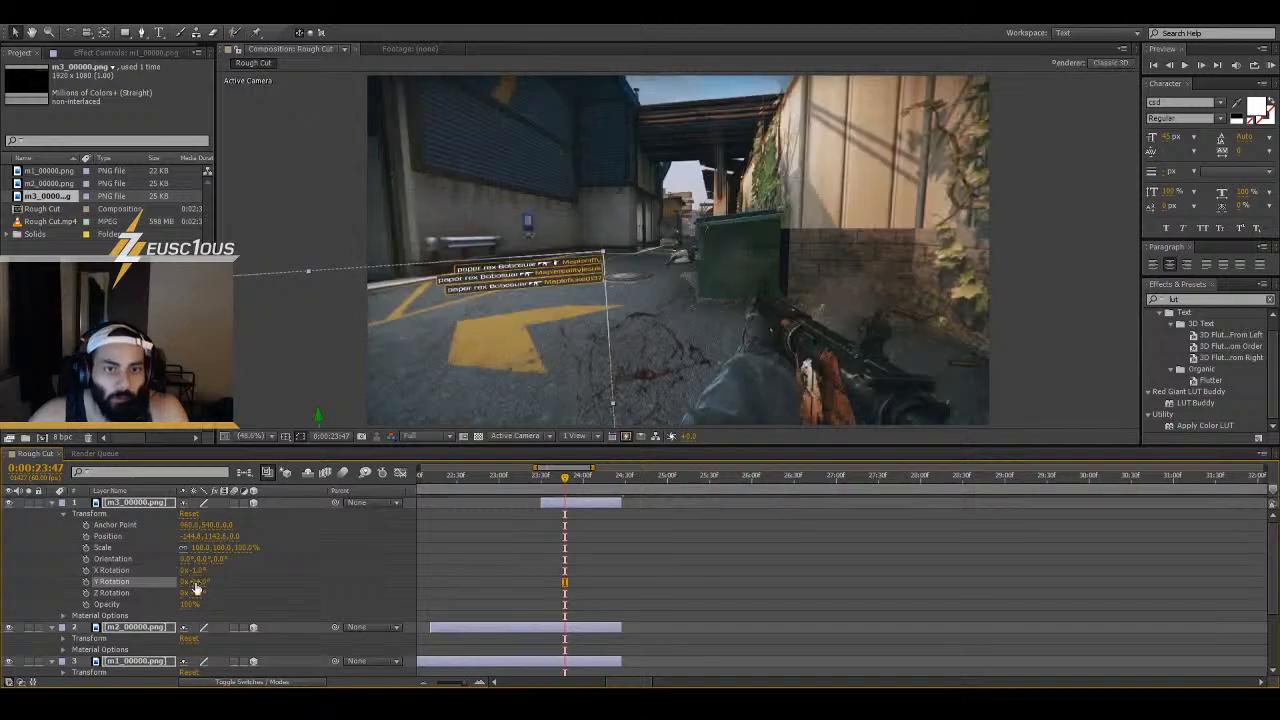
left_click(811, 570)
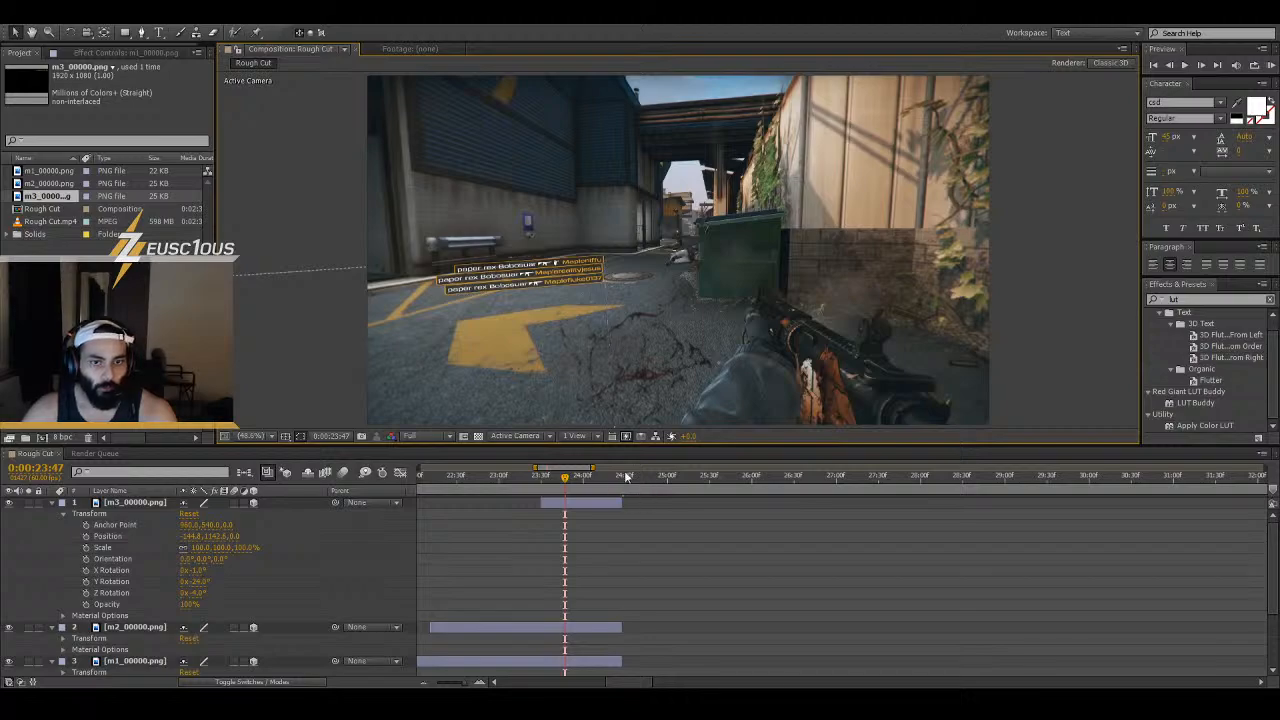
- Check the tilted kill notices at 0:00:22:27 and look at the footage at 0:02:10:25
left_click_drag(572, 490, 452, 495)
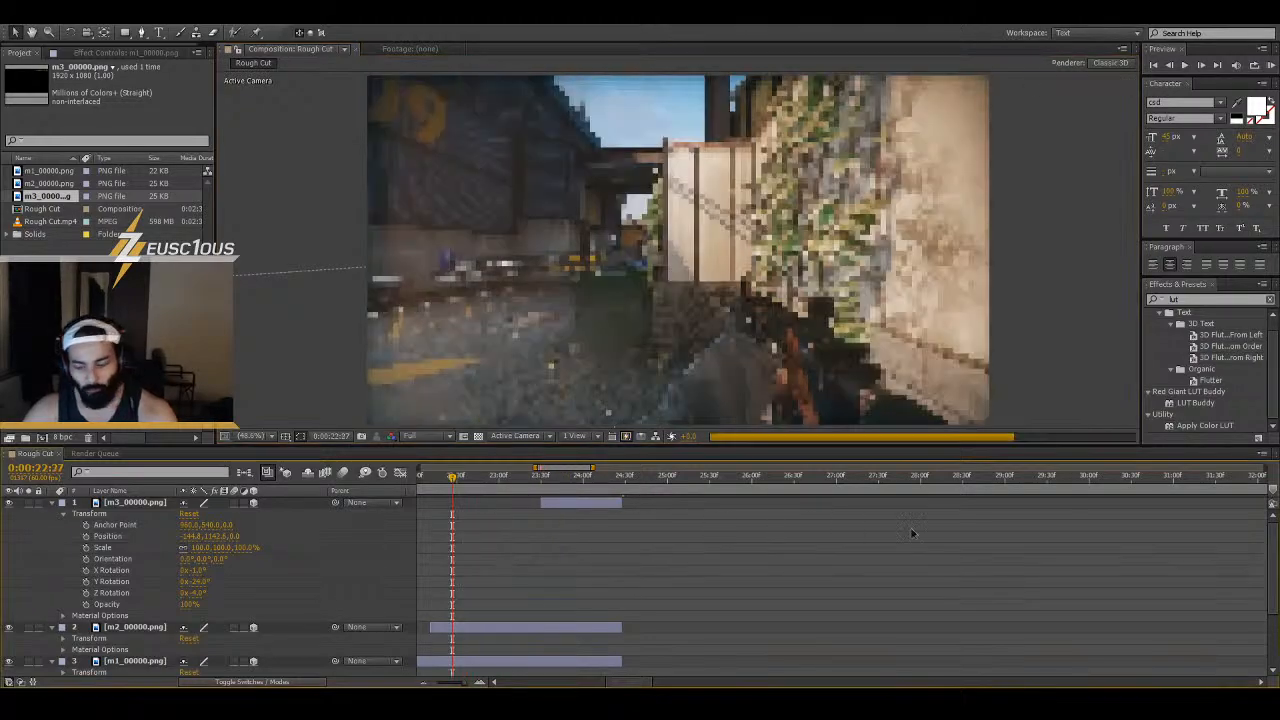
key("minus")
key("minus")
key("minus")
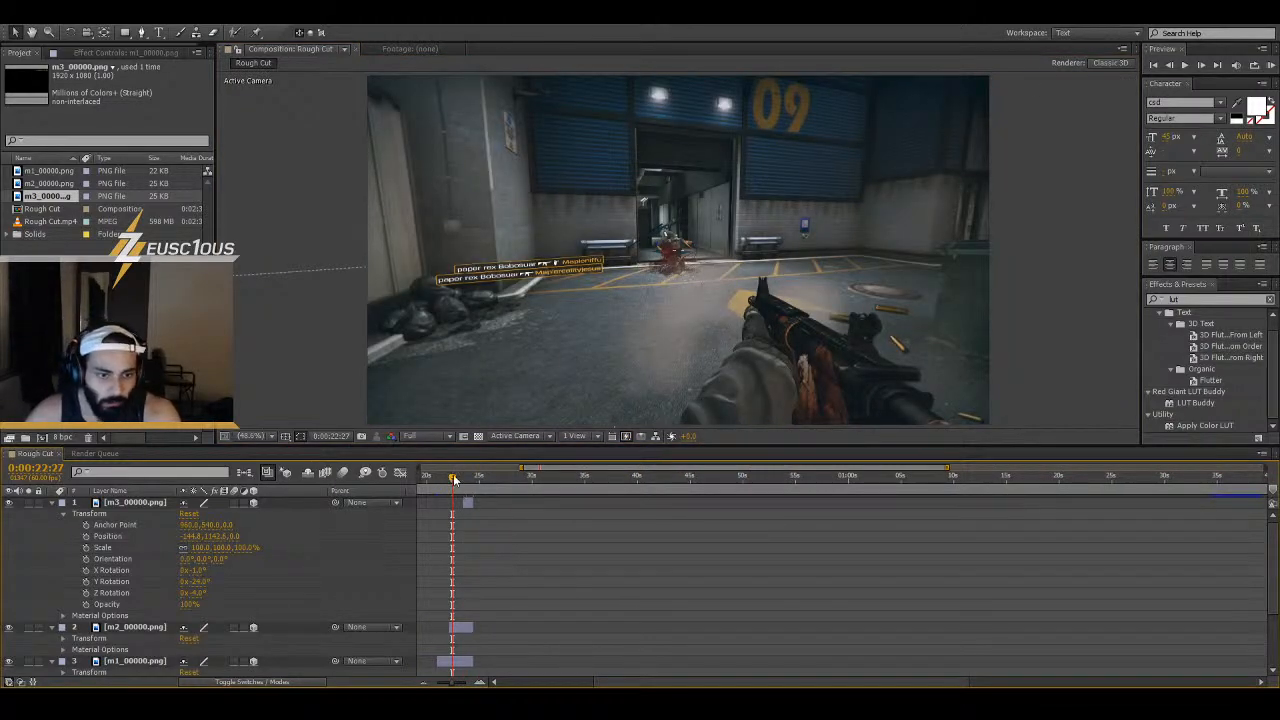
key("minus")
key("minus")
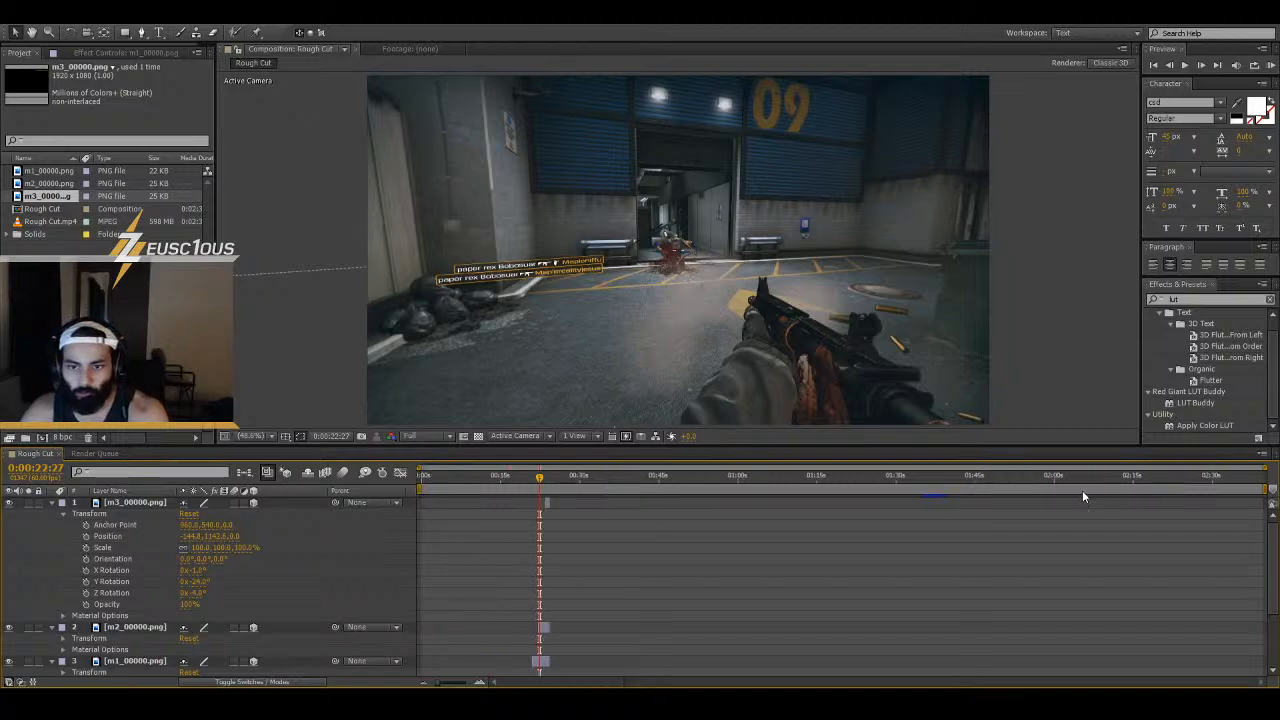
left_click(1104, 480)
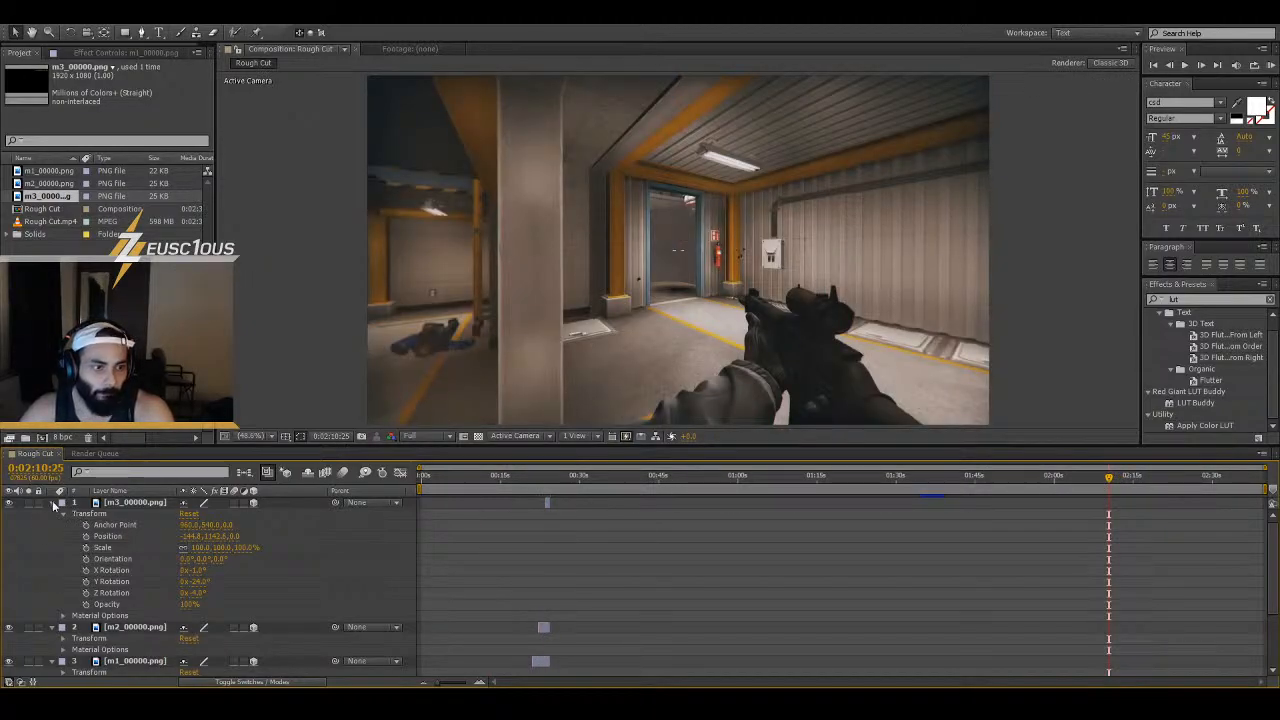
- Collapse the three kill notice layers' properties and preview the tilted notices from 0:00:21:00 to 0:00:23:53
left_click(52, 503)
left_click(51, 514)
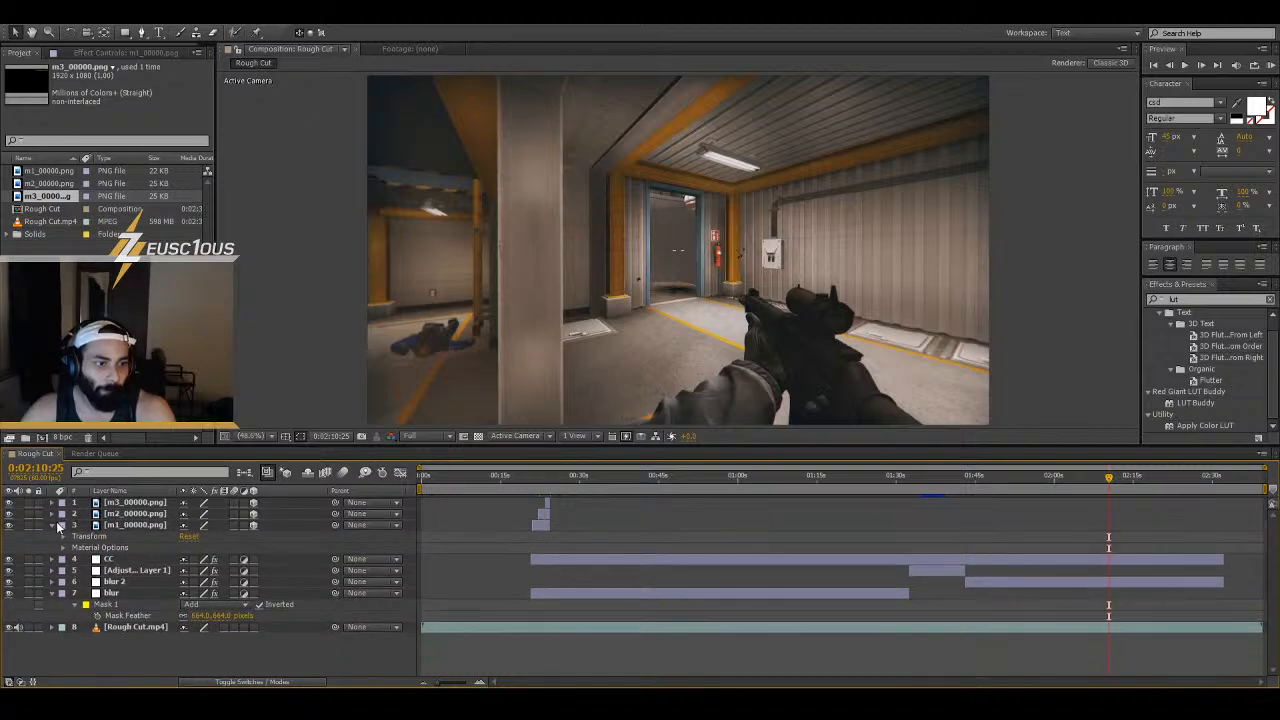
left_click(52, 525)
left_click(533, 479)
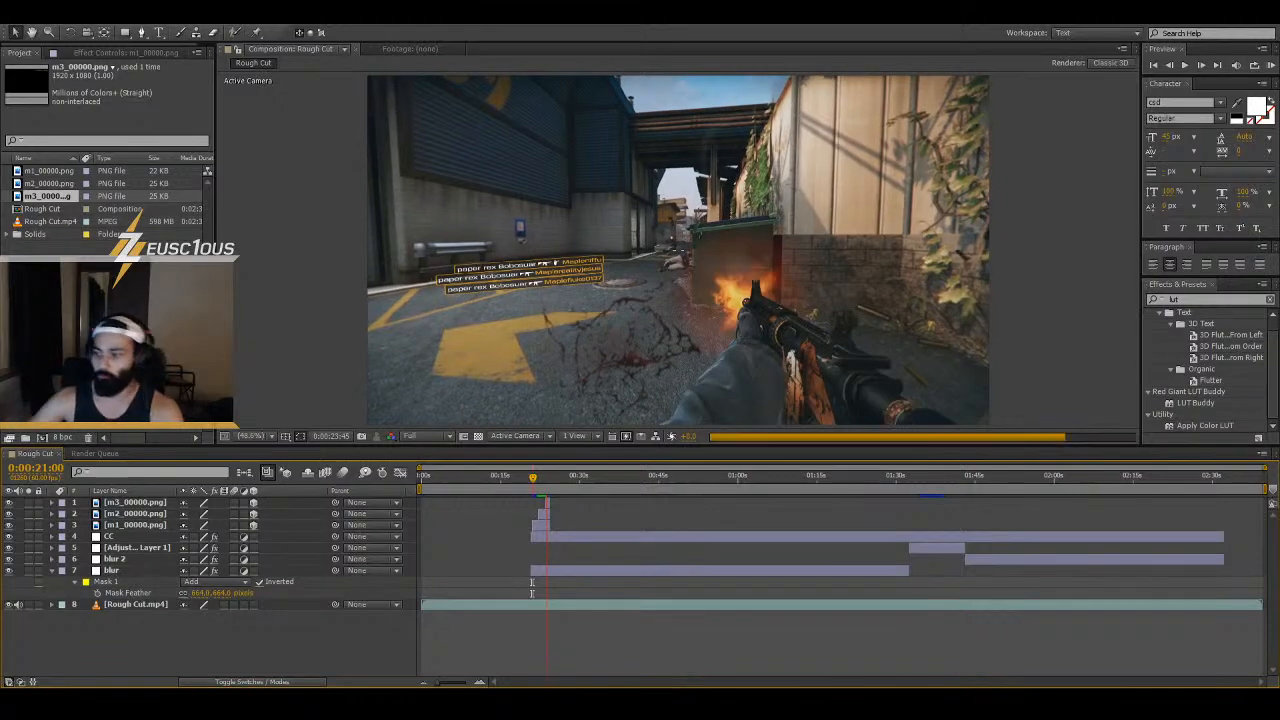
key("space")
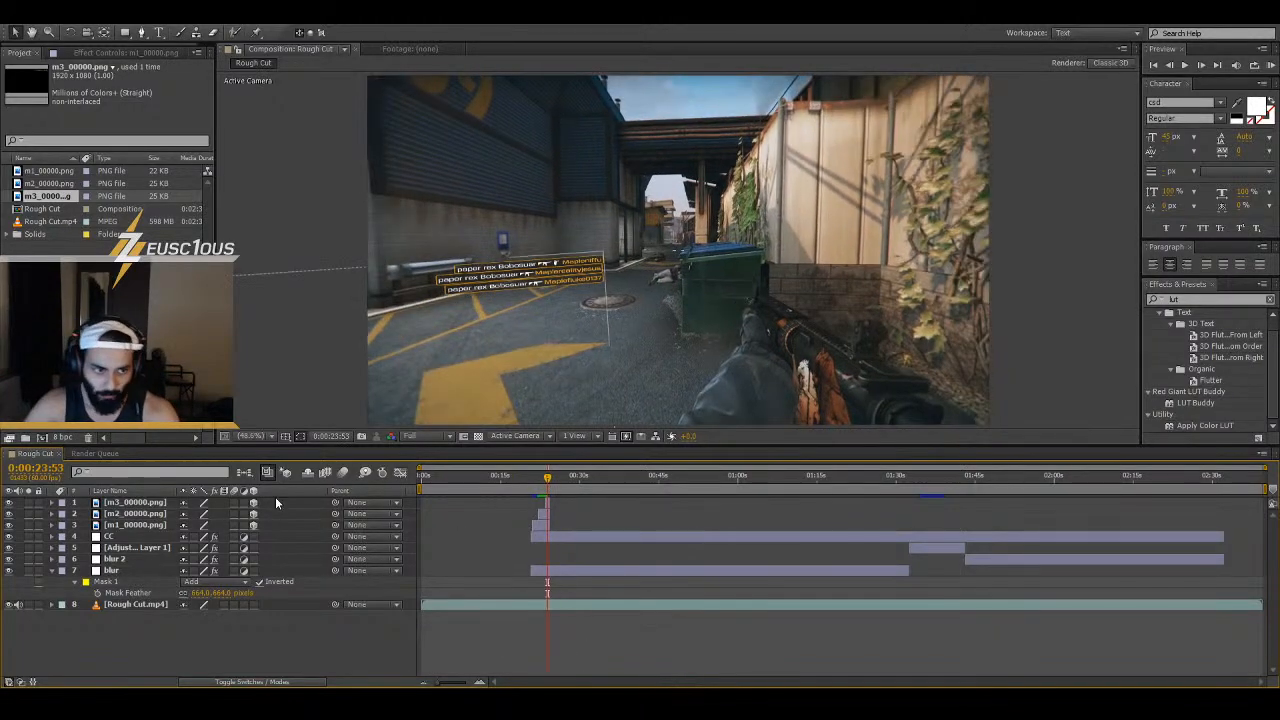
- Review the Transform properties of the m3_00000.png layer and collapse them again
left_click(140, 504)
left_click(53, 502)
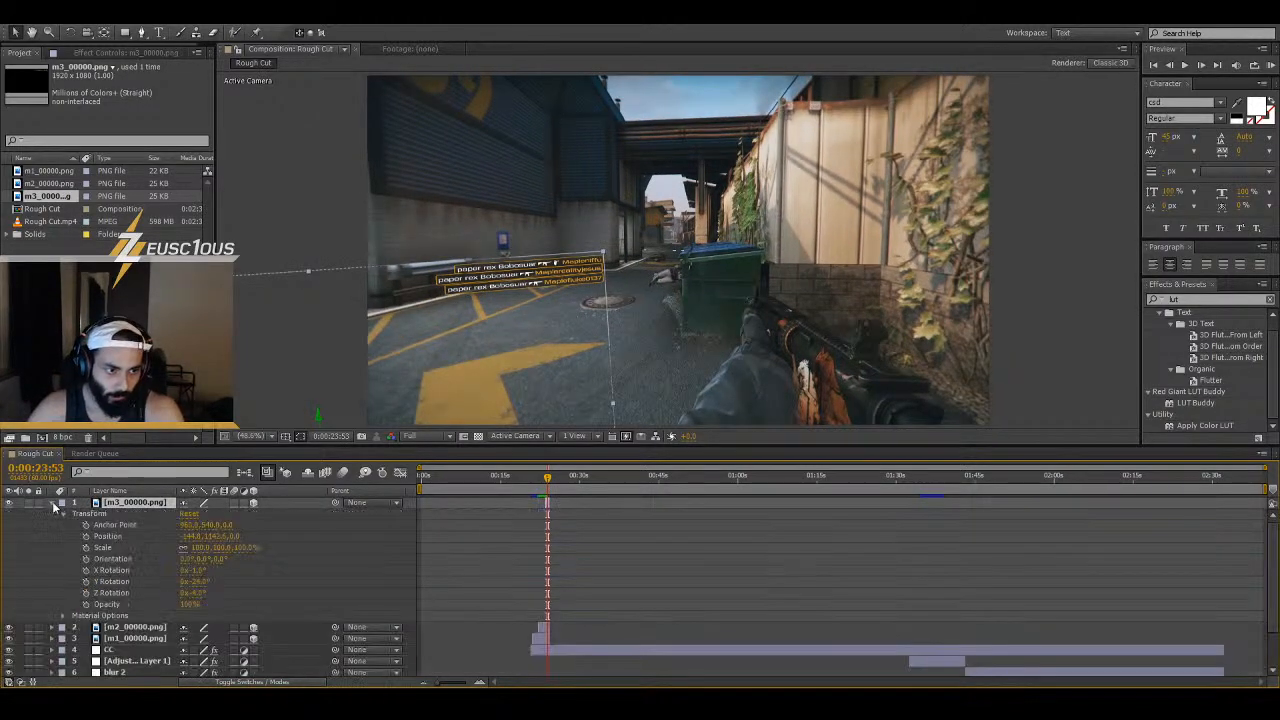
left_click(90, 514)
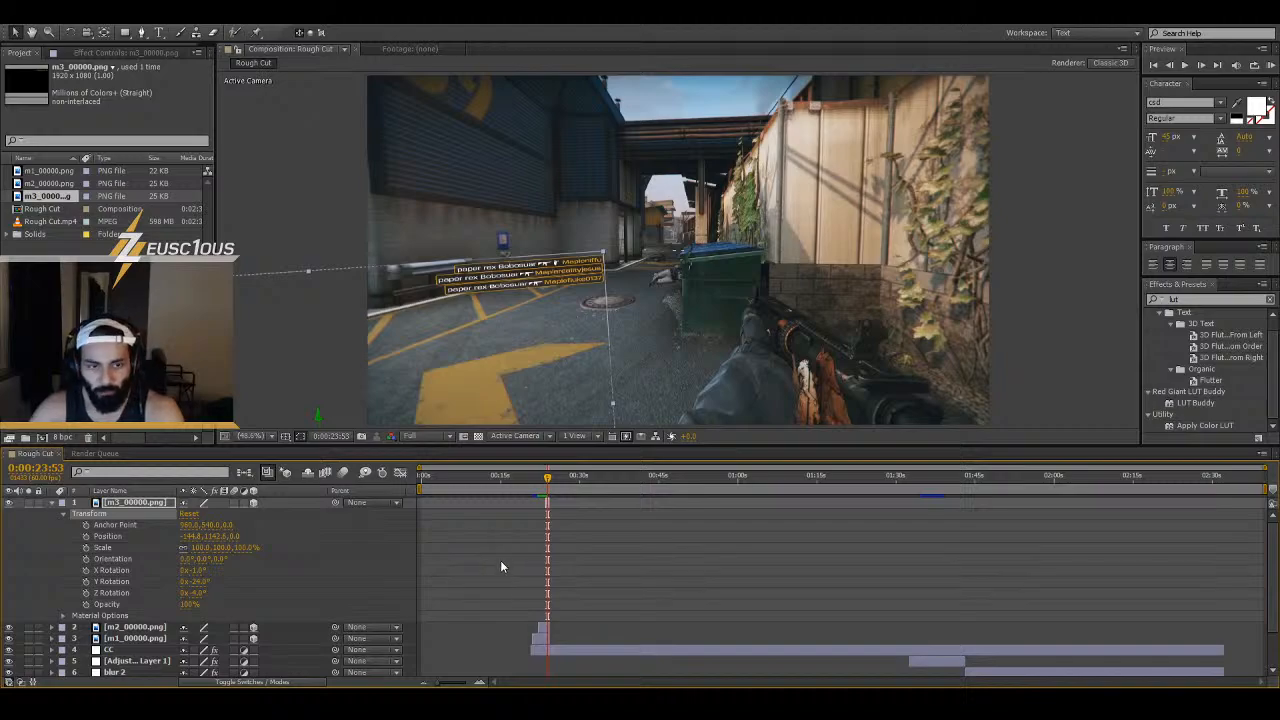
left_click(52, 502)
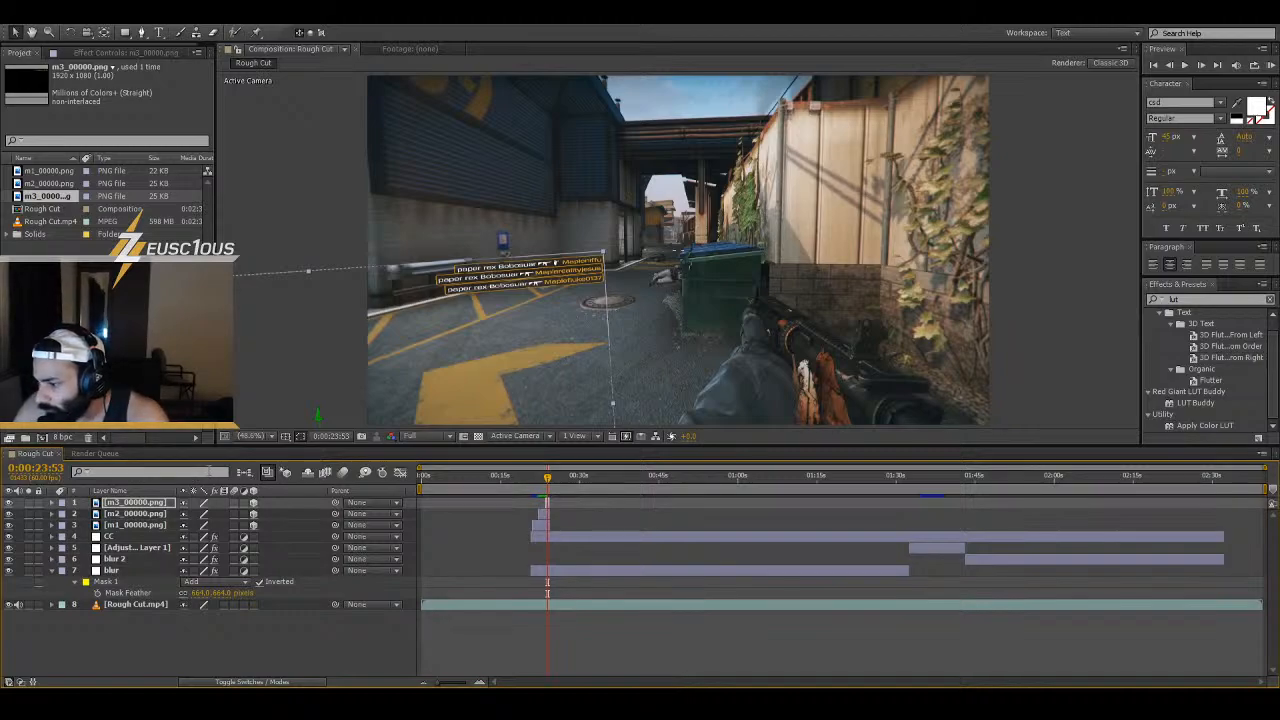
- Check the kill notices at 0:00:23:32 and examine where they end, moving to the next clip's first frame at 0:00:24:28
left_click(549, 481)
left_click_drag(550, 481, 546, 485)
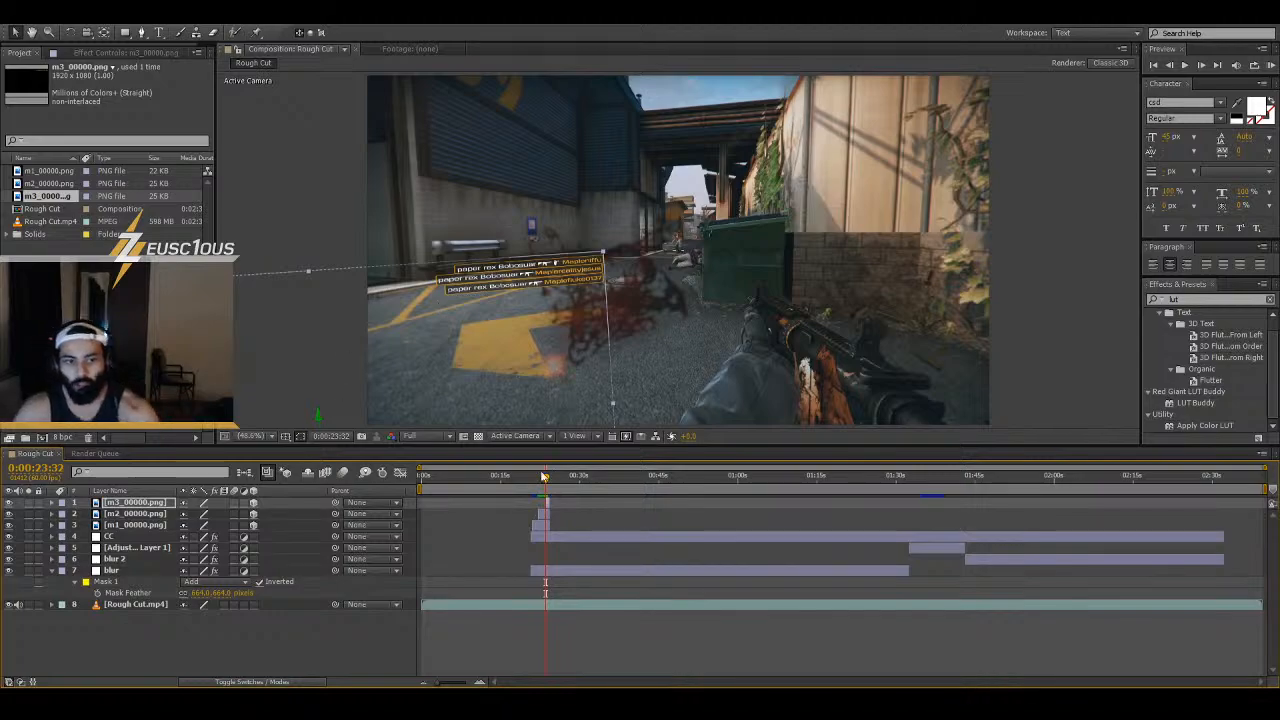
left_click(543, 514)
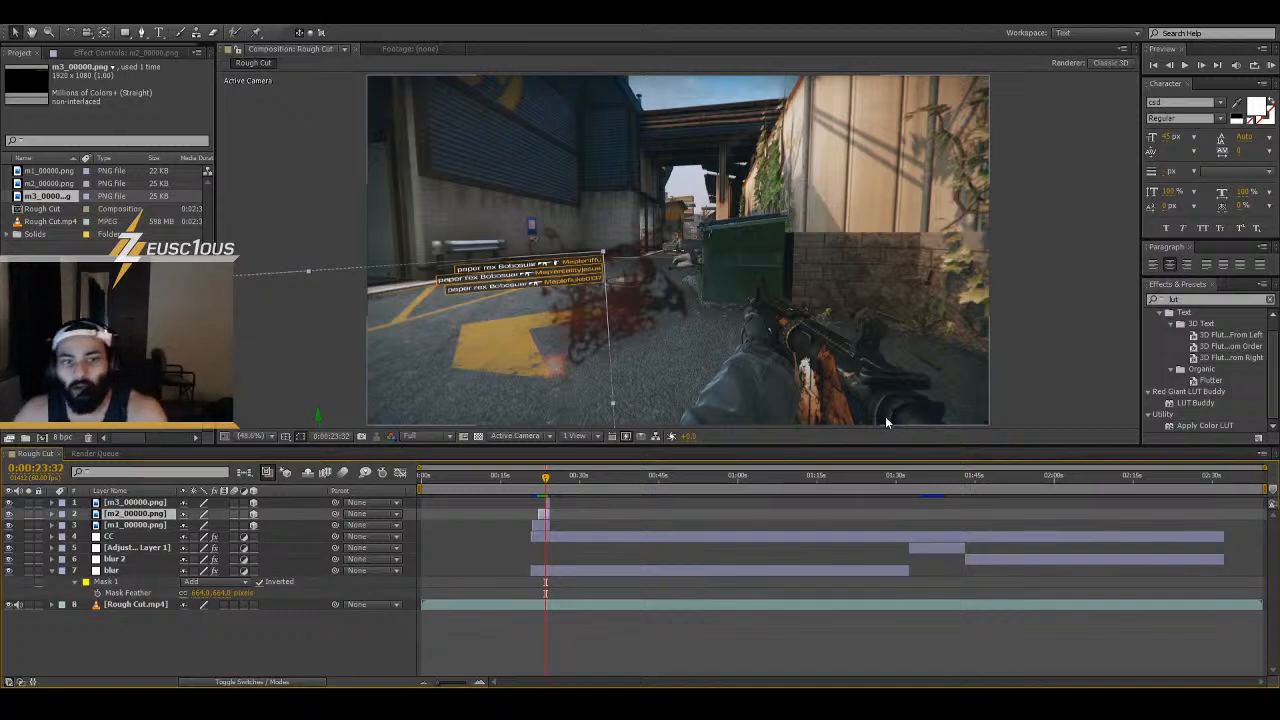
left_click(160, 527)
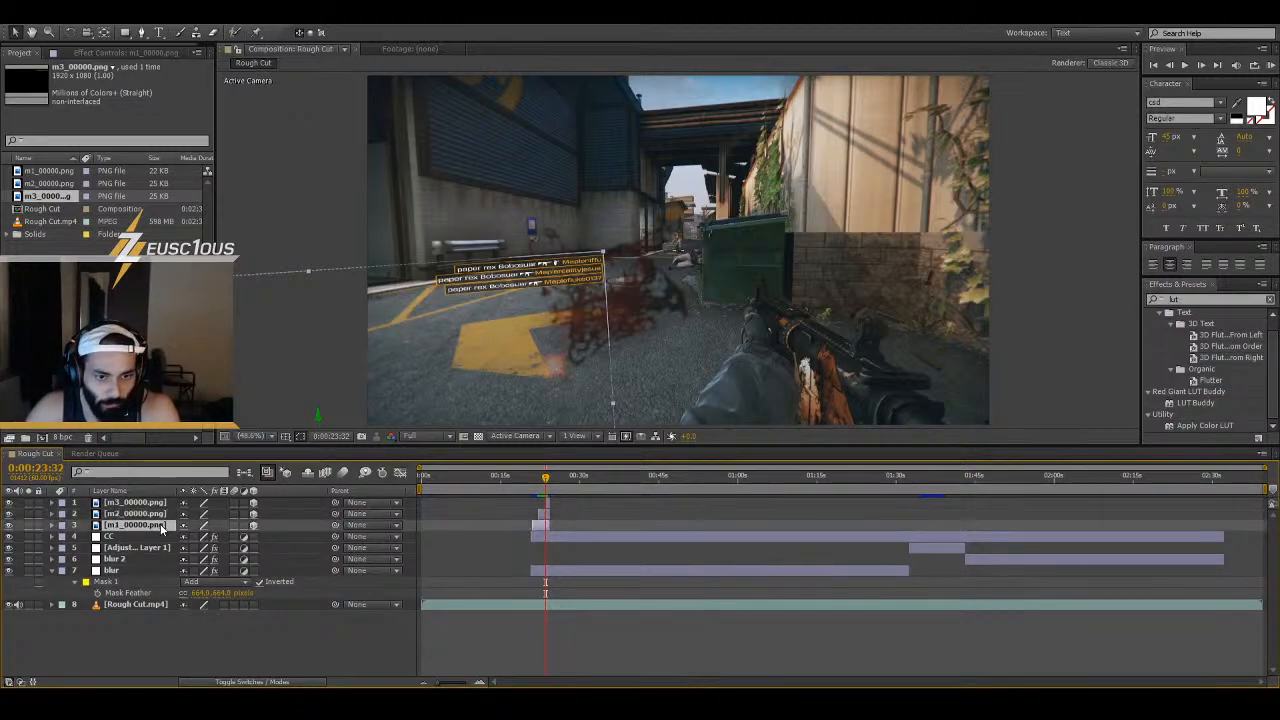
left_click(549, 479)
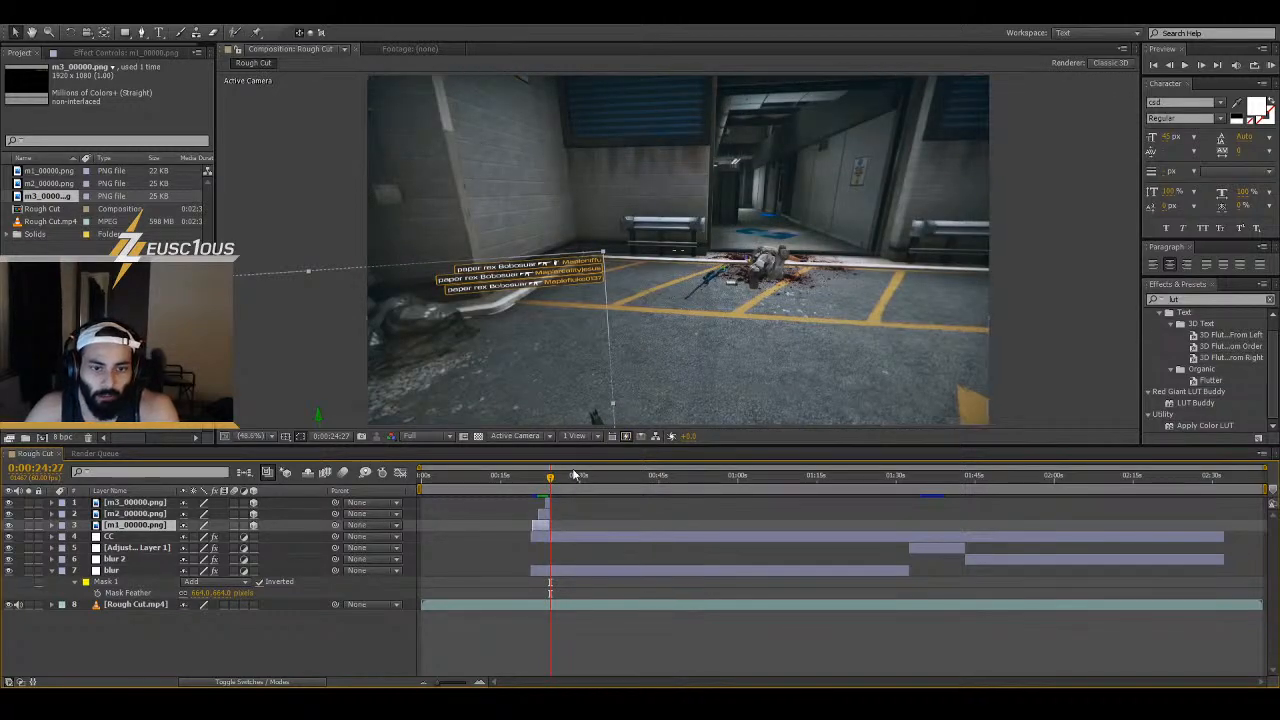
key("Page_Down")
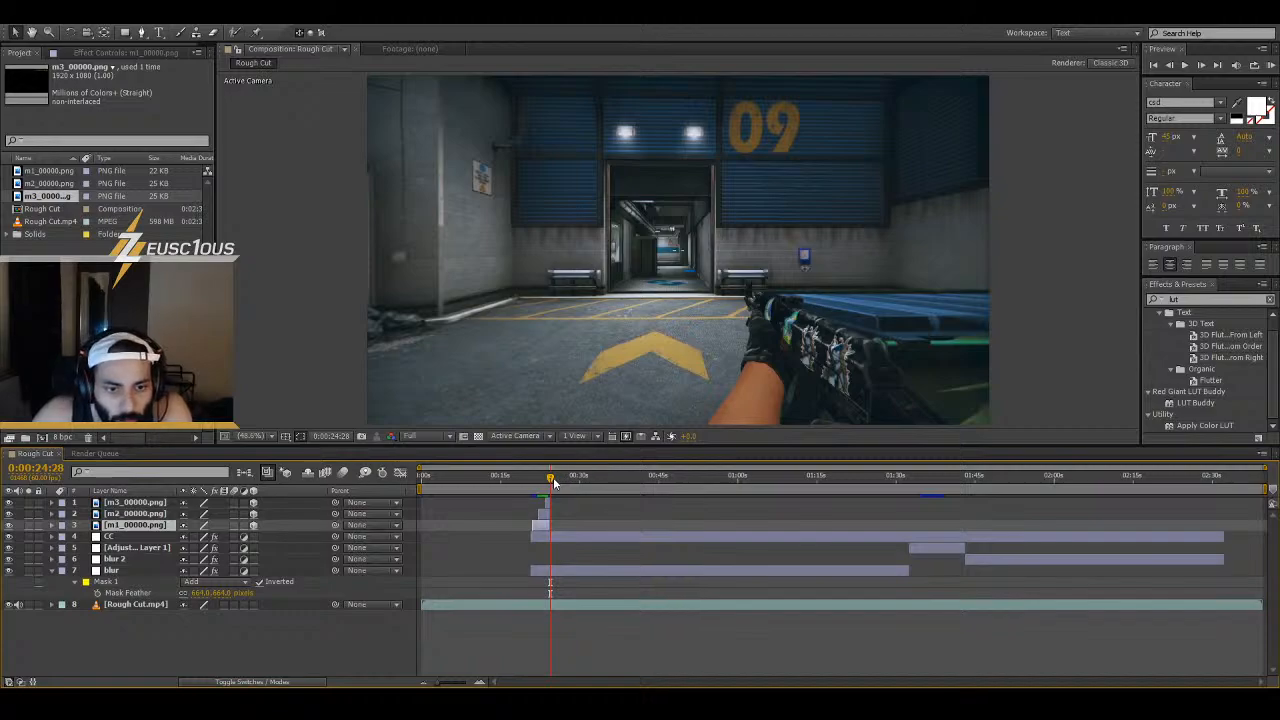
- Import 1_00000.png and add it as the top layer starting at the kill at 0:00:26:33
left_click_drag(552, 479, 560, 480)
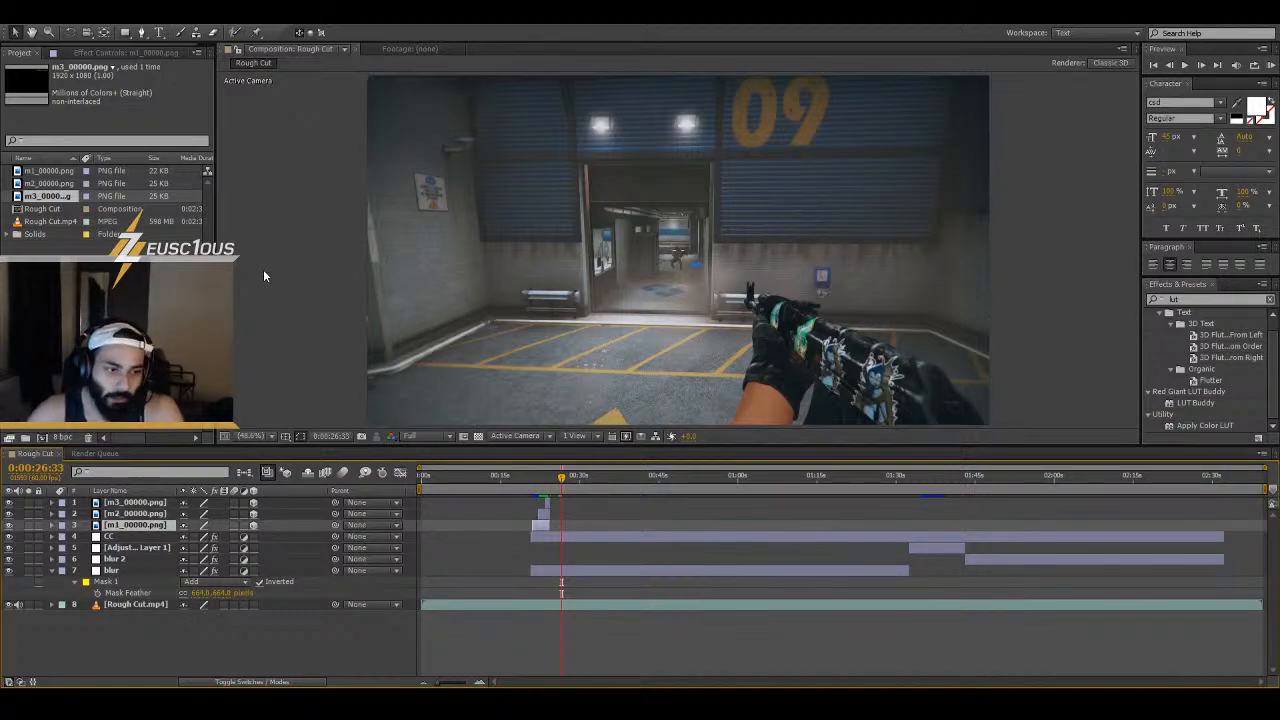
left_click(120, 320)
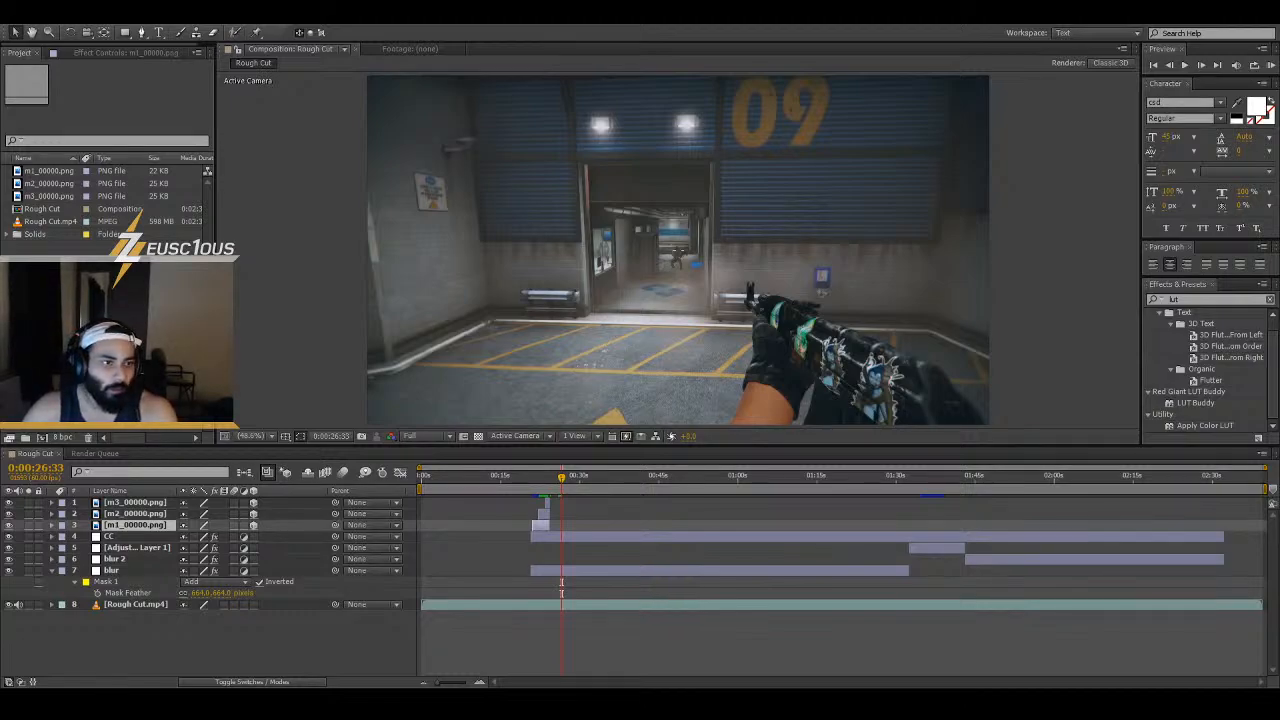
left_click(62, 300)
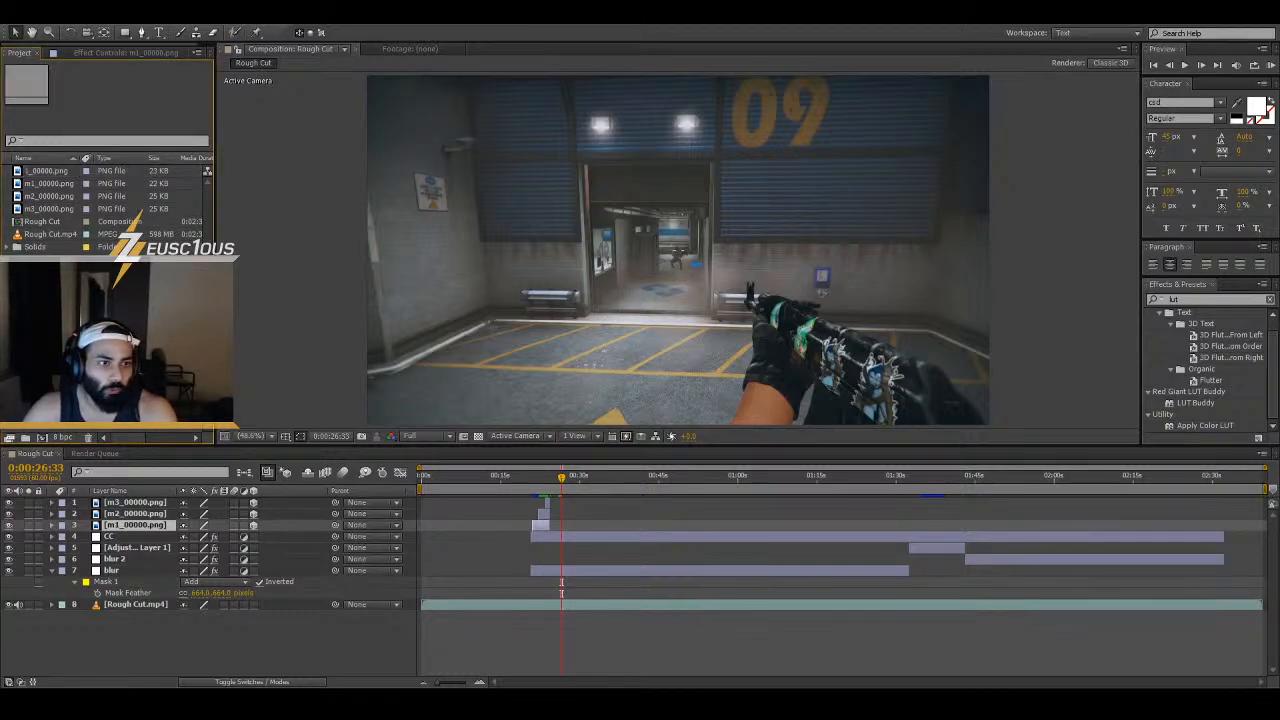
left_click(37, 173)
left_click_drag(82, 195, 585, 504)
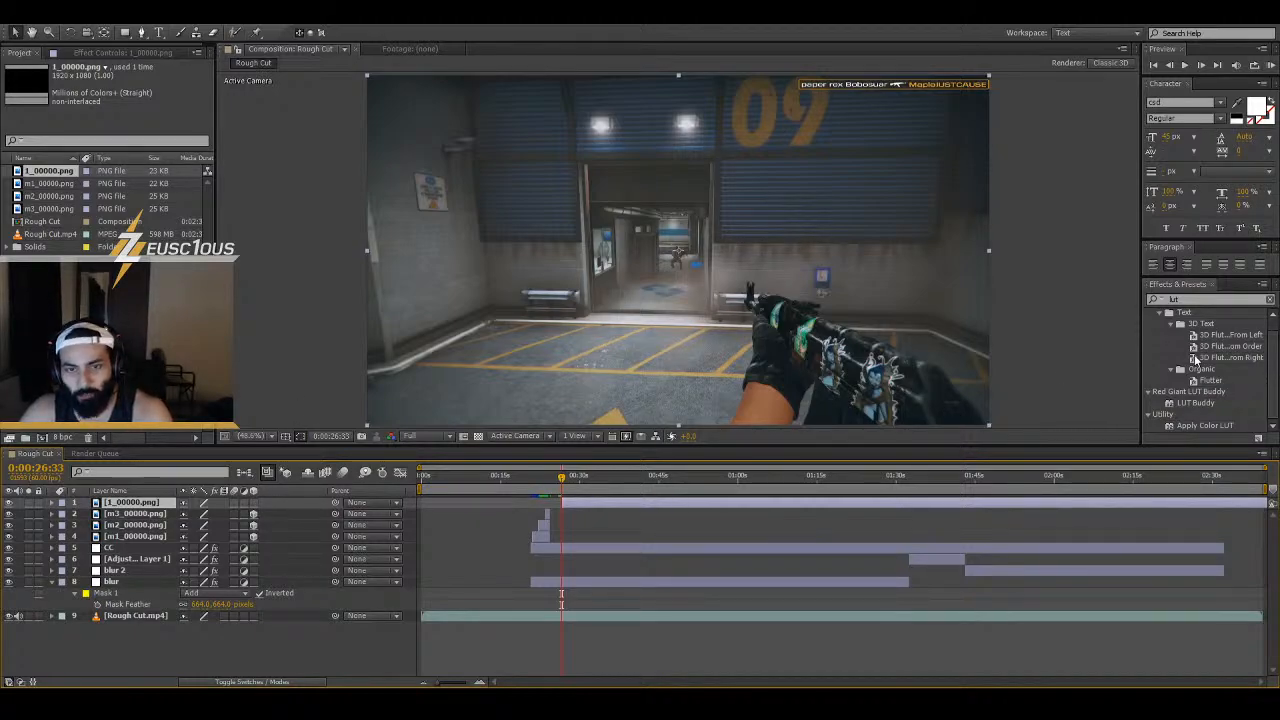
- Paste the copied Transform settings onto the 1_00000.png layer and make it a 3D layer
key("ctrl+v")
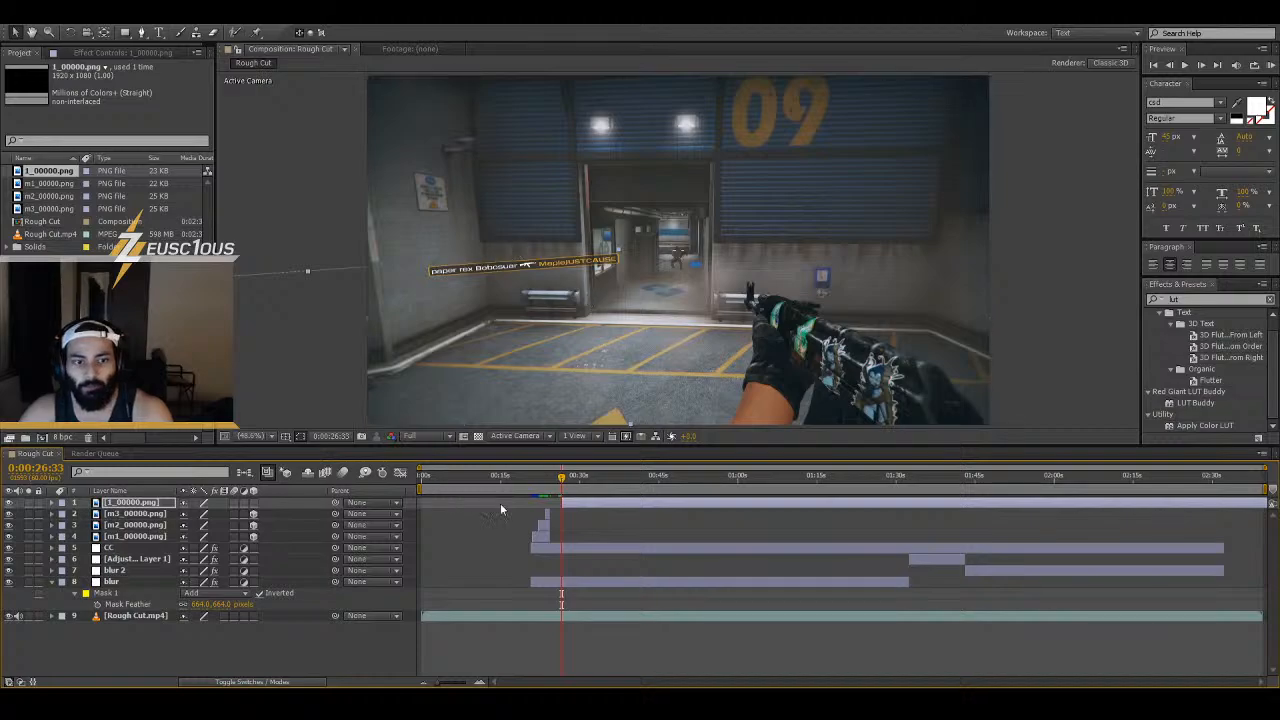
mouse_move(562, 492)
left_mouse_down()
mouse_move(543, 498)
mouse_move(563, 498)
left_mouse_up()
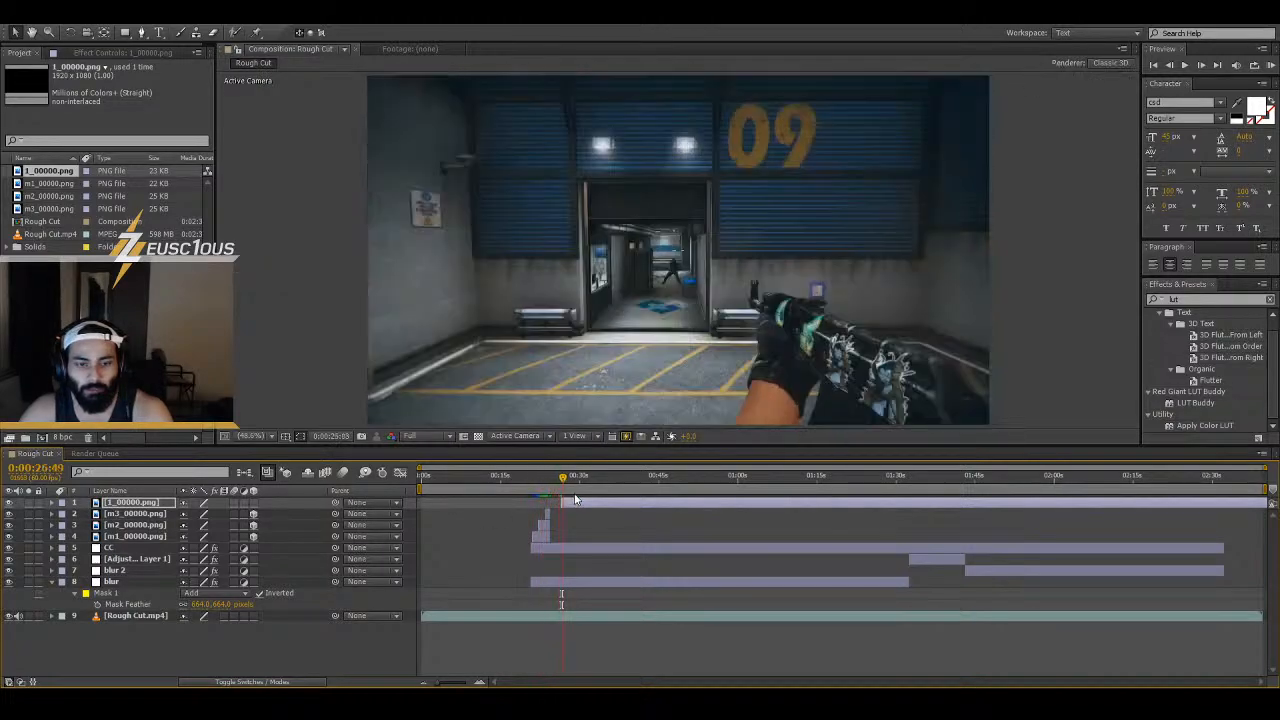
left_click(253, 503)
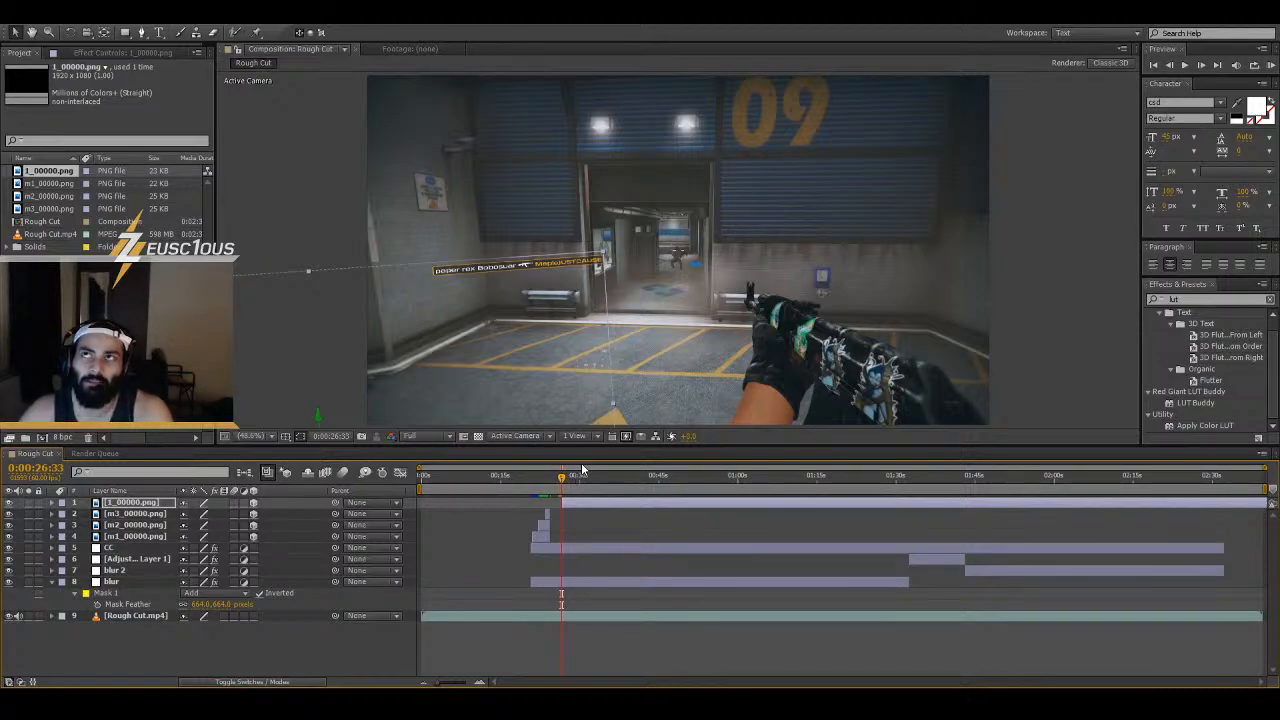
- Examine the gameplay frame by frame backwards from 0:00:31:22 to 0:00:30:46 to find the second kill
left_click_drag(561, 472, 586, 492)
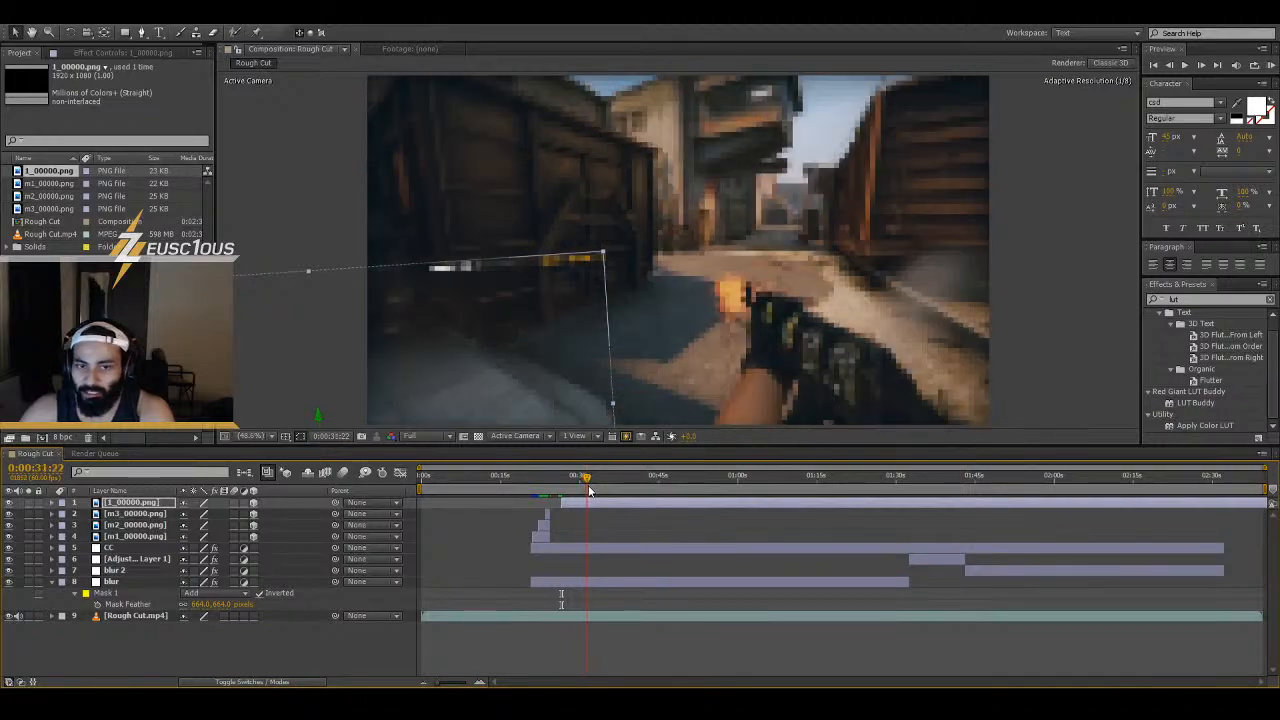
key("Page_Up")
key("Page_Up")
key("Page_Up")
key("Page_Up")
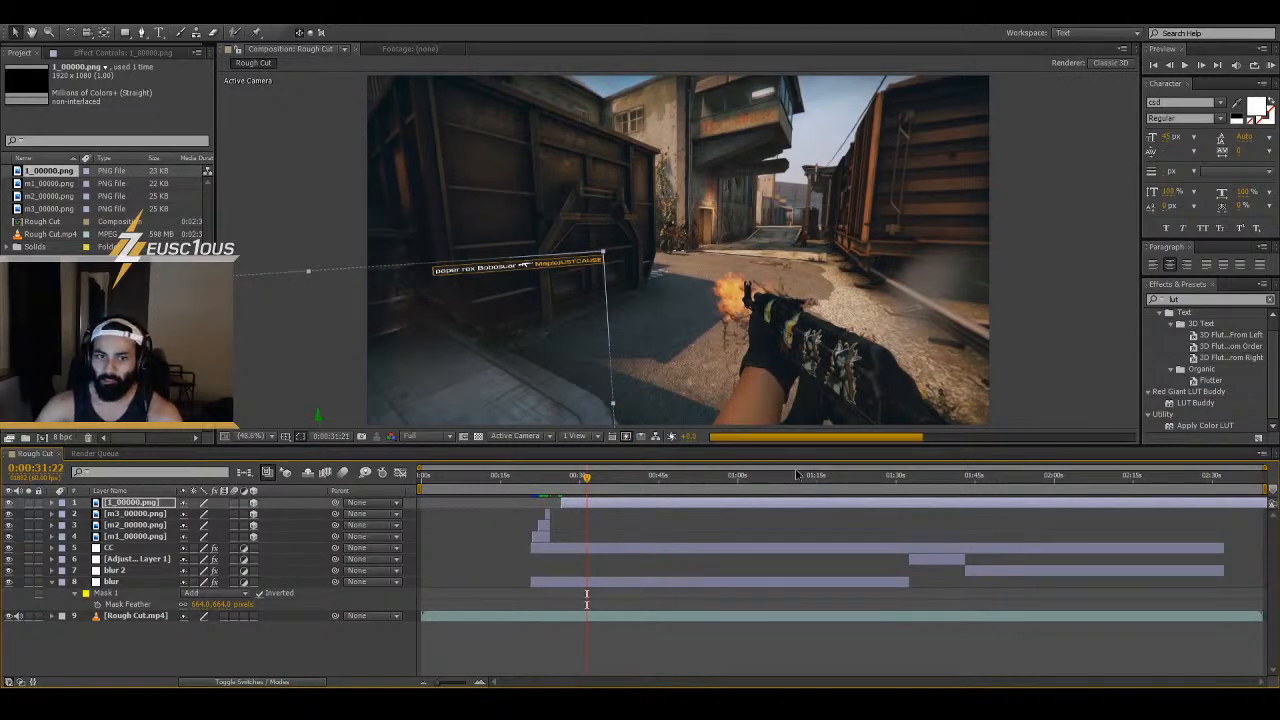
key("Page_Up")
key("Page_Up")
key("Page_Up")
key("Page_Up")
key("Page_Up")
key("Page_Up")
key("Page_Up")
key("Page_Up")
key("Page_Up")
key("Page_Up")
key("Page_Up")
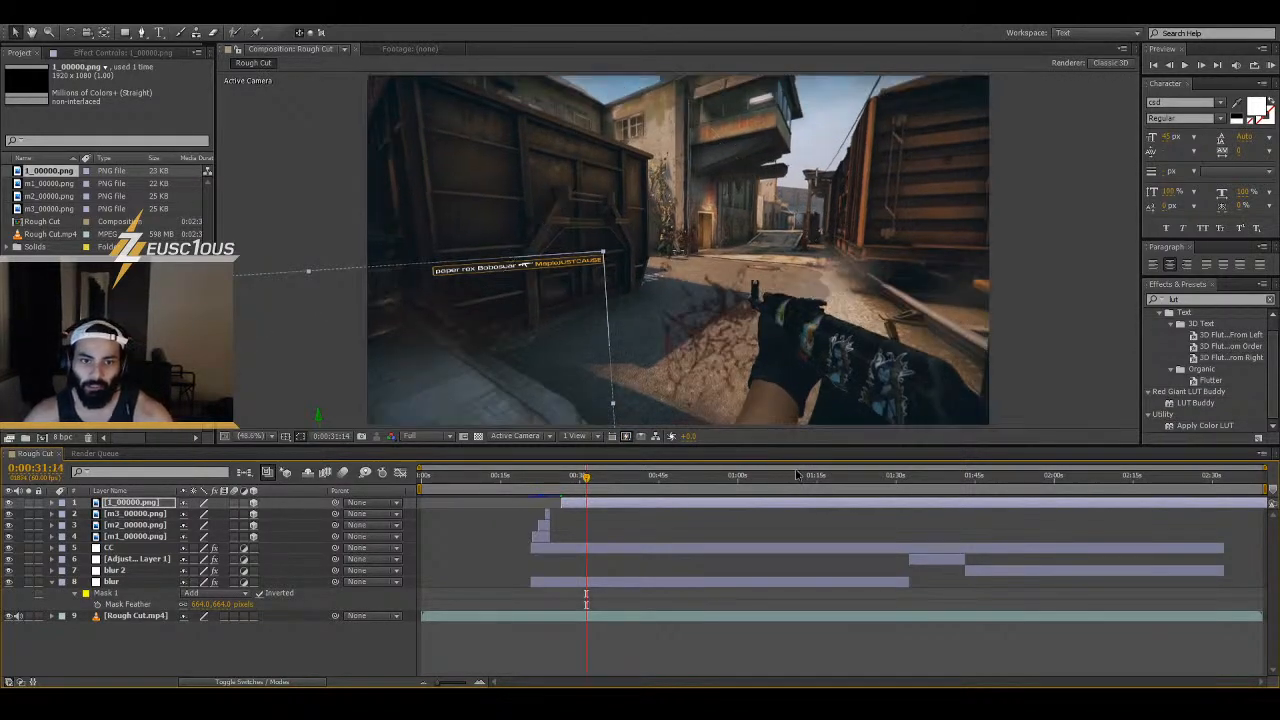
key("Page_Up")
key("Page_Up")
key("Page_Up")
key("Page_Up")
key("Page_Up")
key("Page_Up")
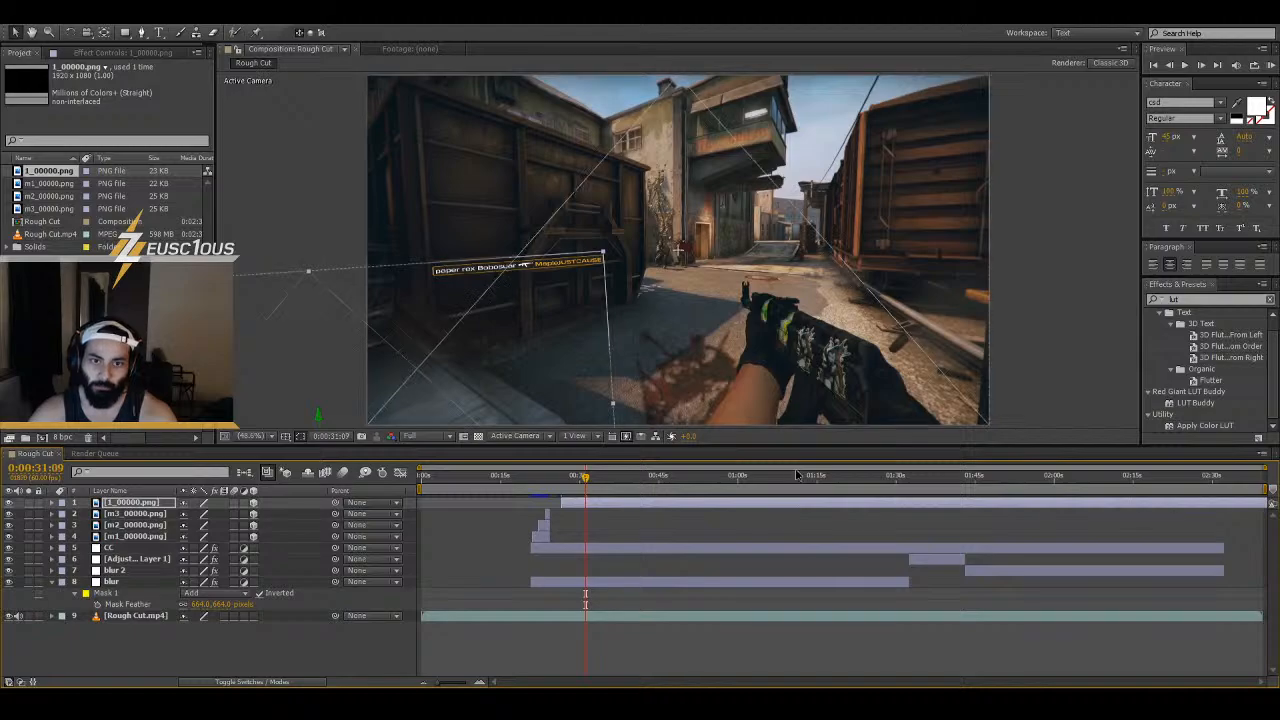
key("Page_Up")
key("Page_Up")
key("Page_Up")
key("Page_Up")
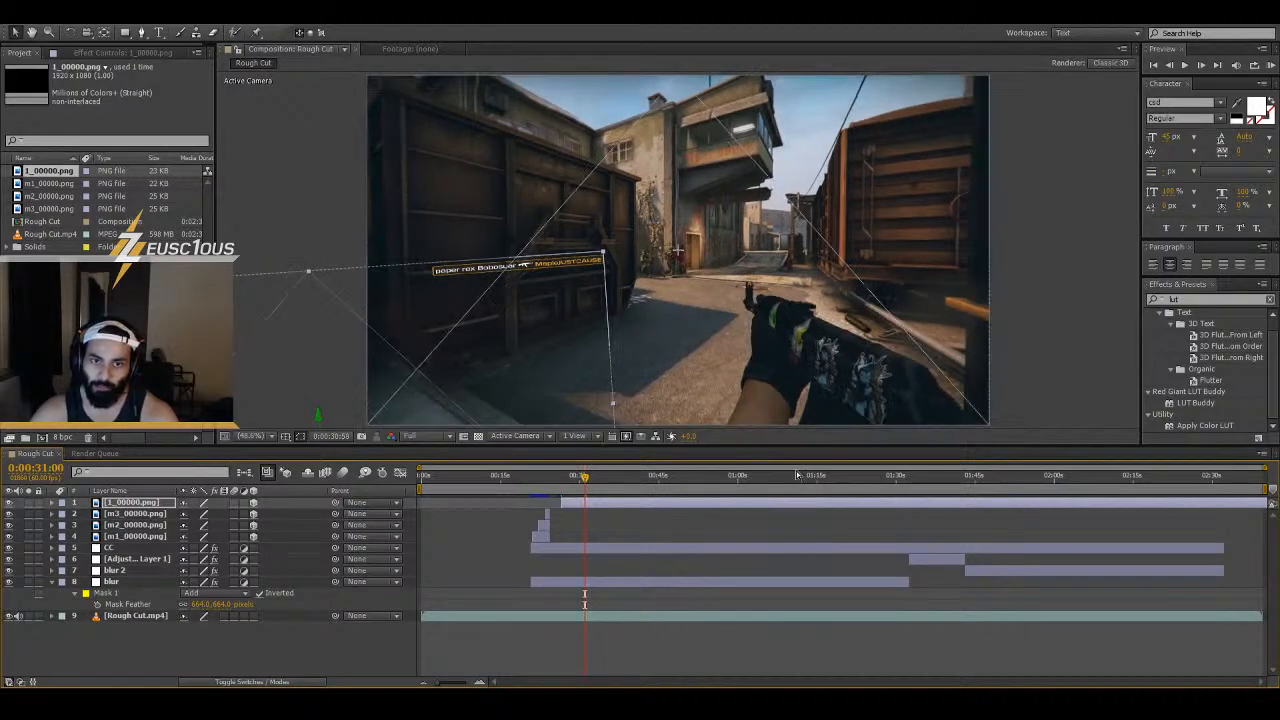
key("Page_Up")
key("Page_Up")
key("Page_Up")
key("Page_Up")
key("Page_Up")
key("Page_Up")
key("Page_Up")
key("Page_Up")
key("Page_Up")
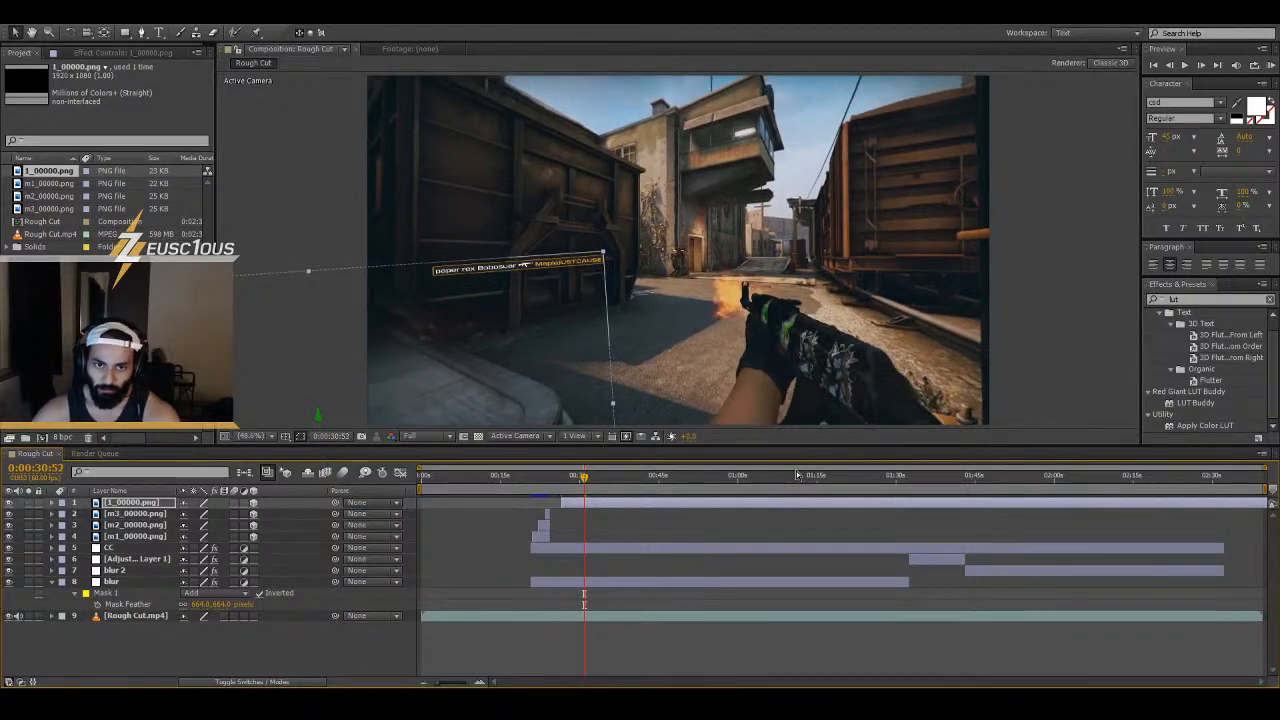
key("Page_Up")
key("Page_Up")
key("Page_Up")
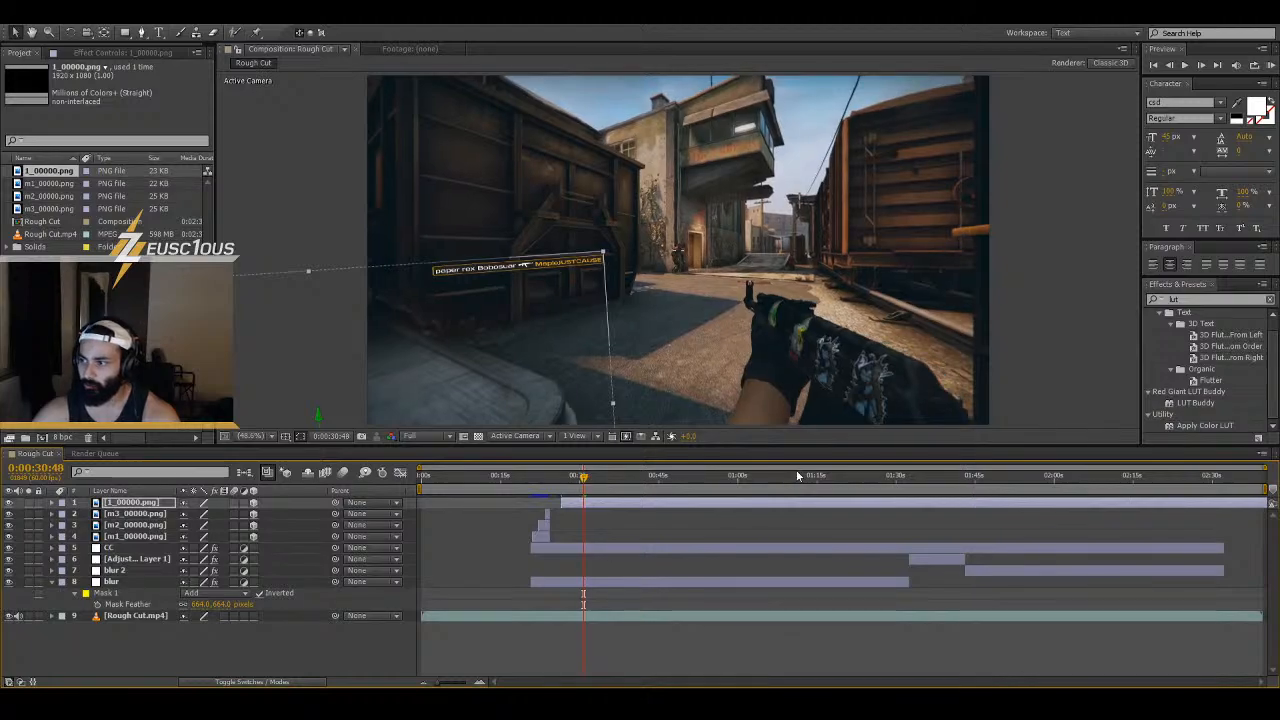
key("Page_Up")
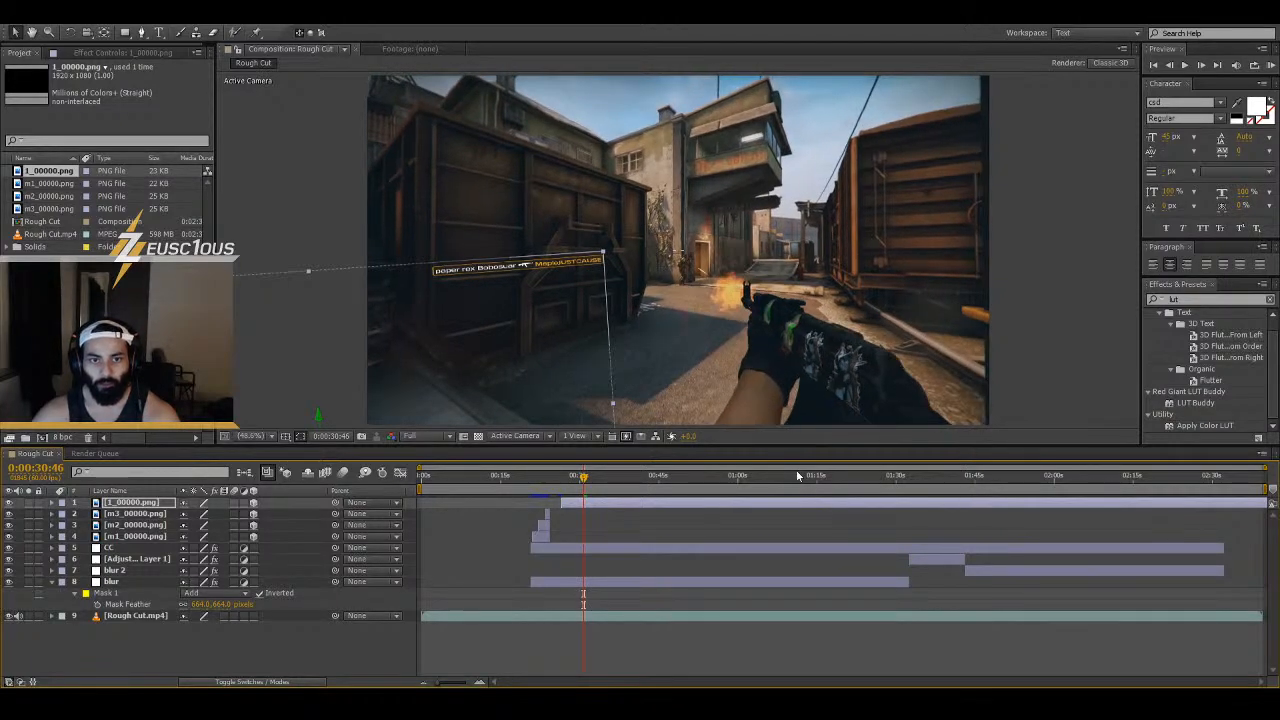
- Examine the shooting frame by frame forwards from 0:00:30:46 to 0:00:31:01
key("Page_Down")
key("Page_Down")
key("Page_Down")
key("Page_Down")
key("Page_Down")
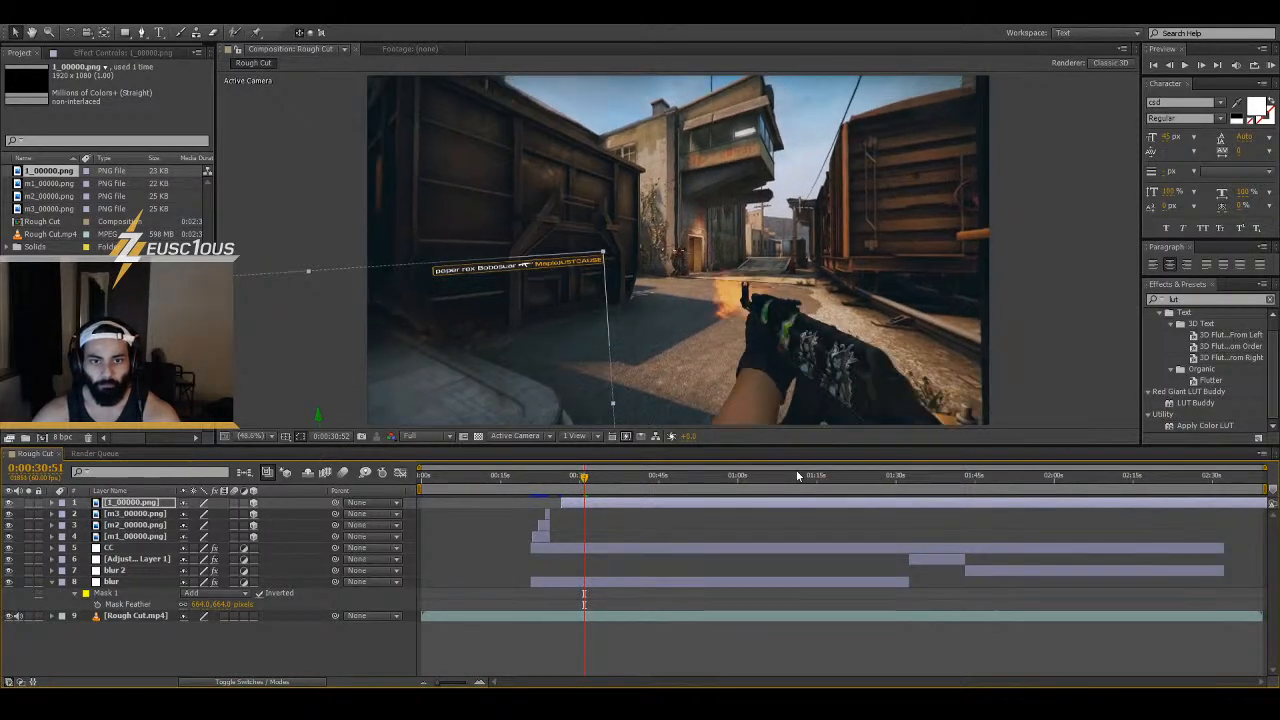
key("Page_Down")
key("Page_Down")
key("Page_Down")
key("Page_Down")
key("Page_Down")
key("Page_Down")
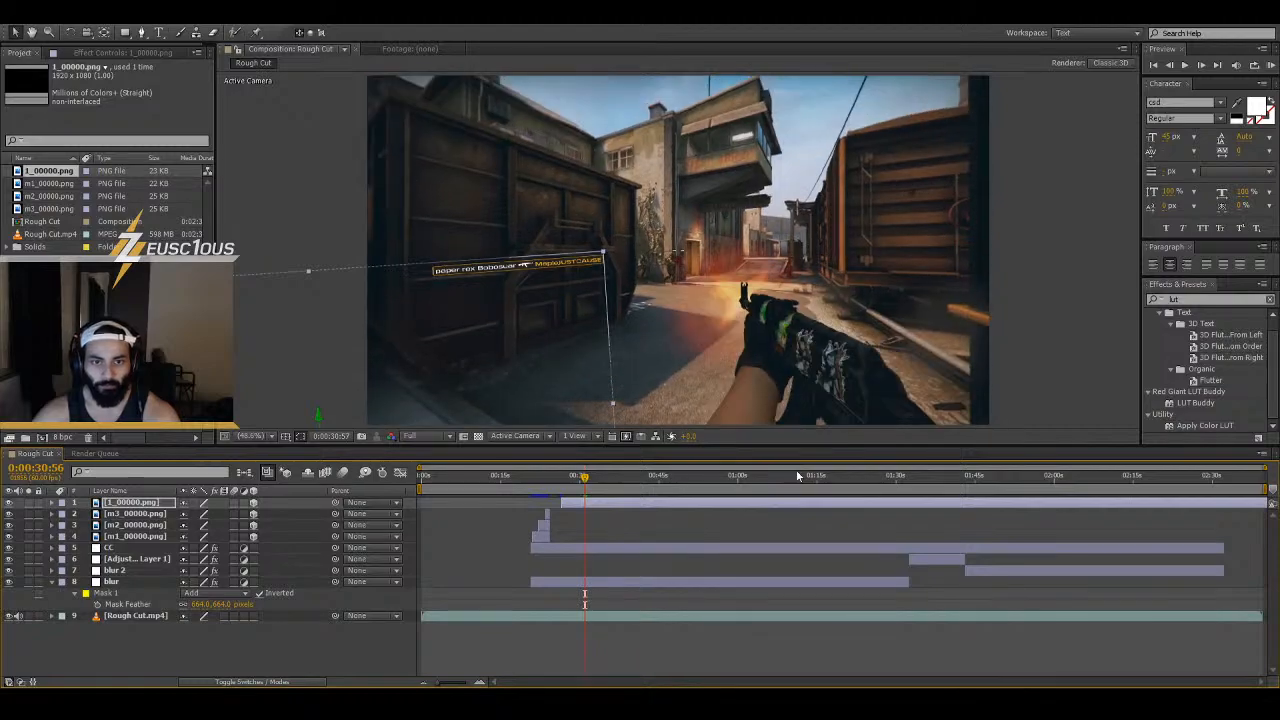
key("Page_Down")
key("Page_Down")
key("Page_Down")
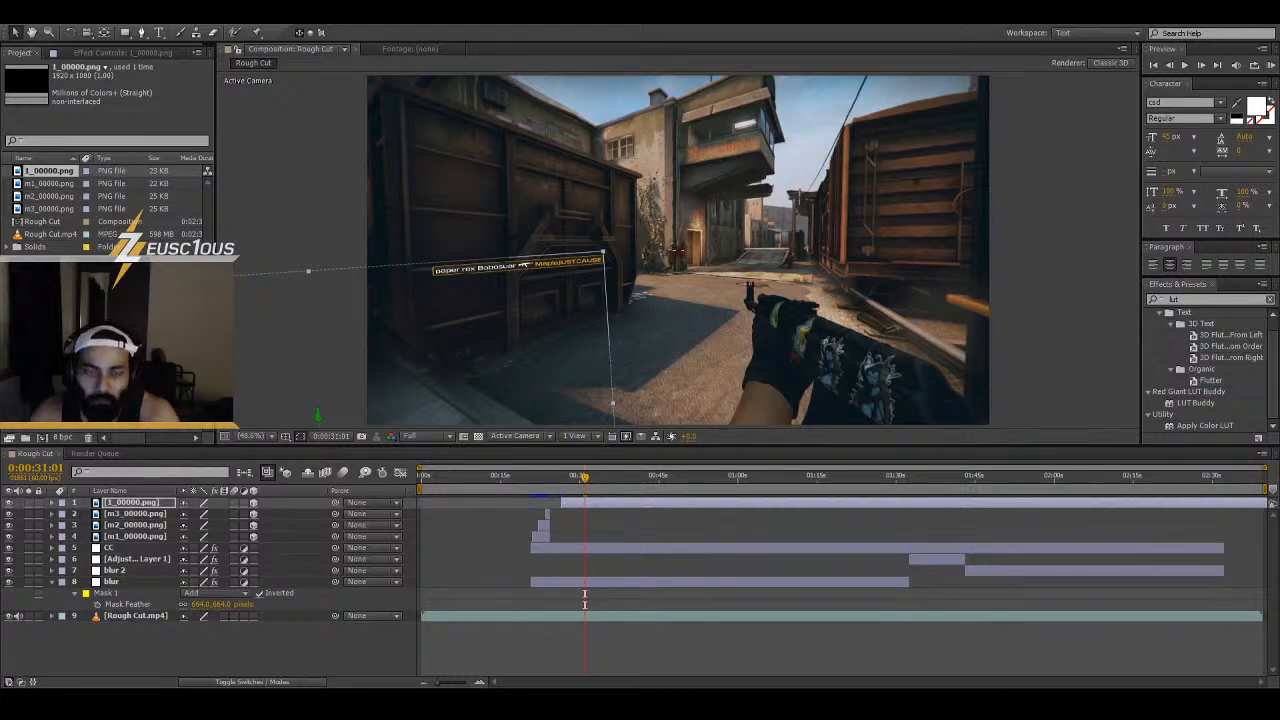
- Examine the footage backwards from 0:00:31:45 to 0:00:31:22 for the moment of the kill
left_click_drag(584, 477, 589, 479)
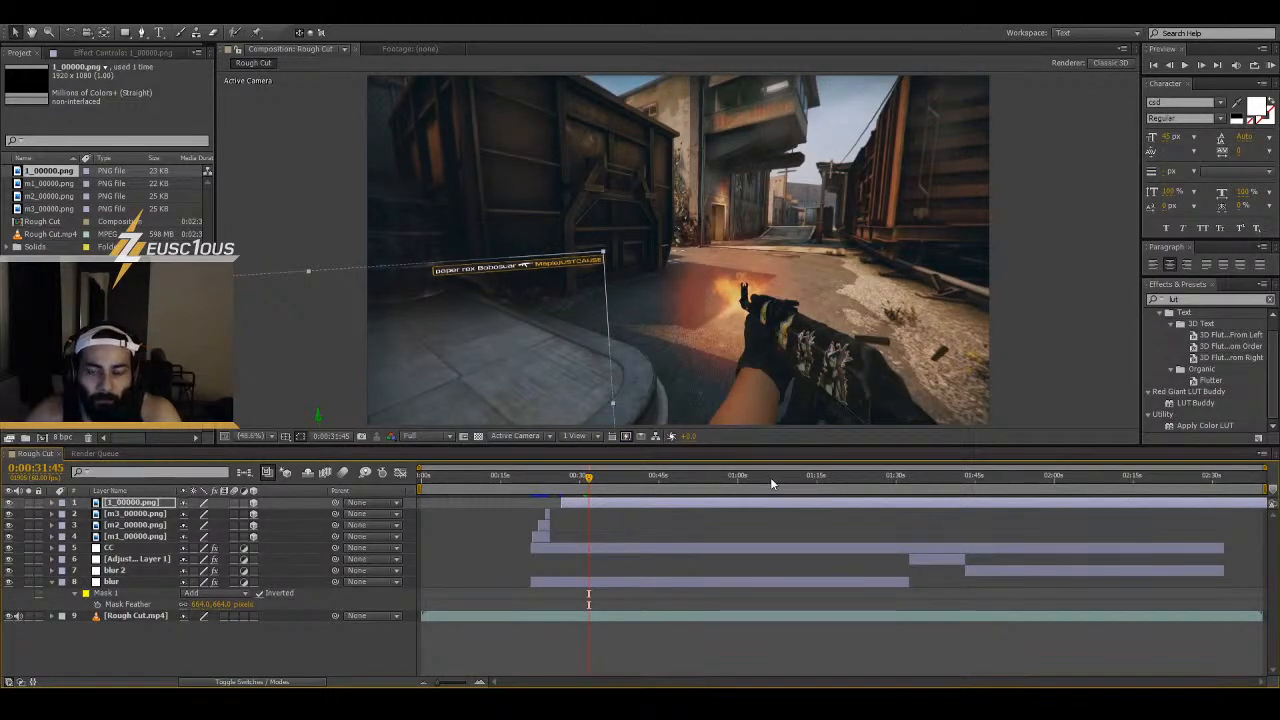
key("Page_Up")
key("Page_Up")
key("Page_Up")
key("Page_Up")
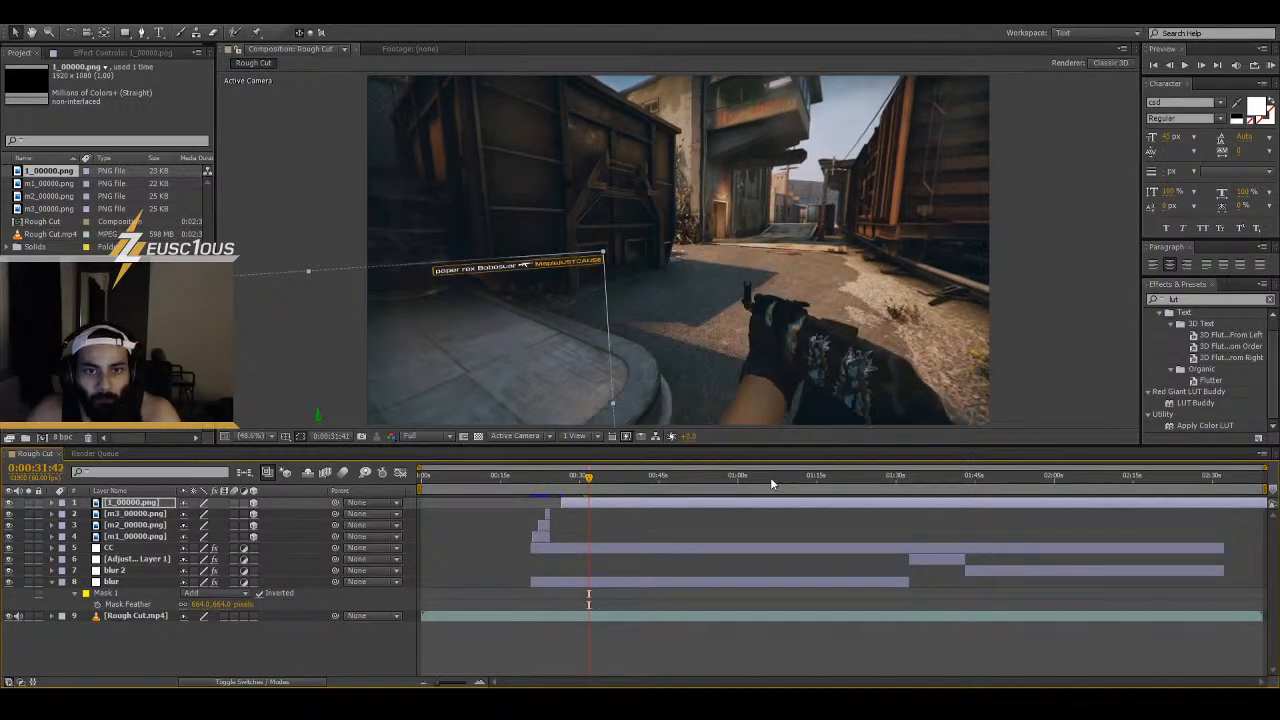
key("Page_Up")
key("Page_Up")
key("Page_Up")
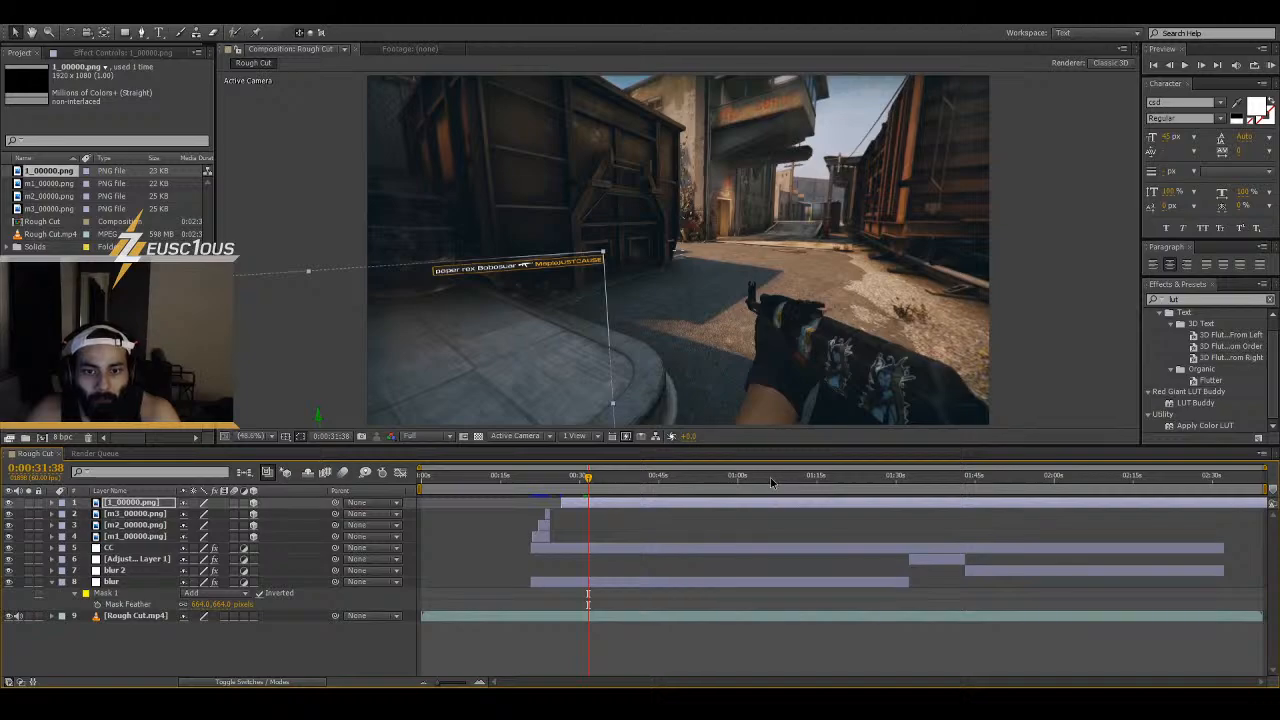
key("Page_Up")
key("Page_Up")
key("Page_Up")
key("Page_Up")
key("Page_Up")
key("Page_Up")
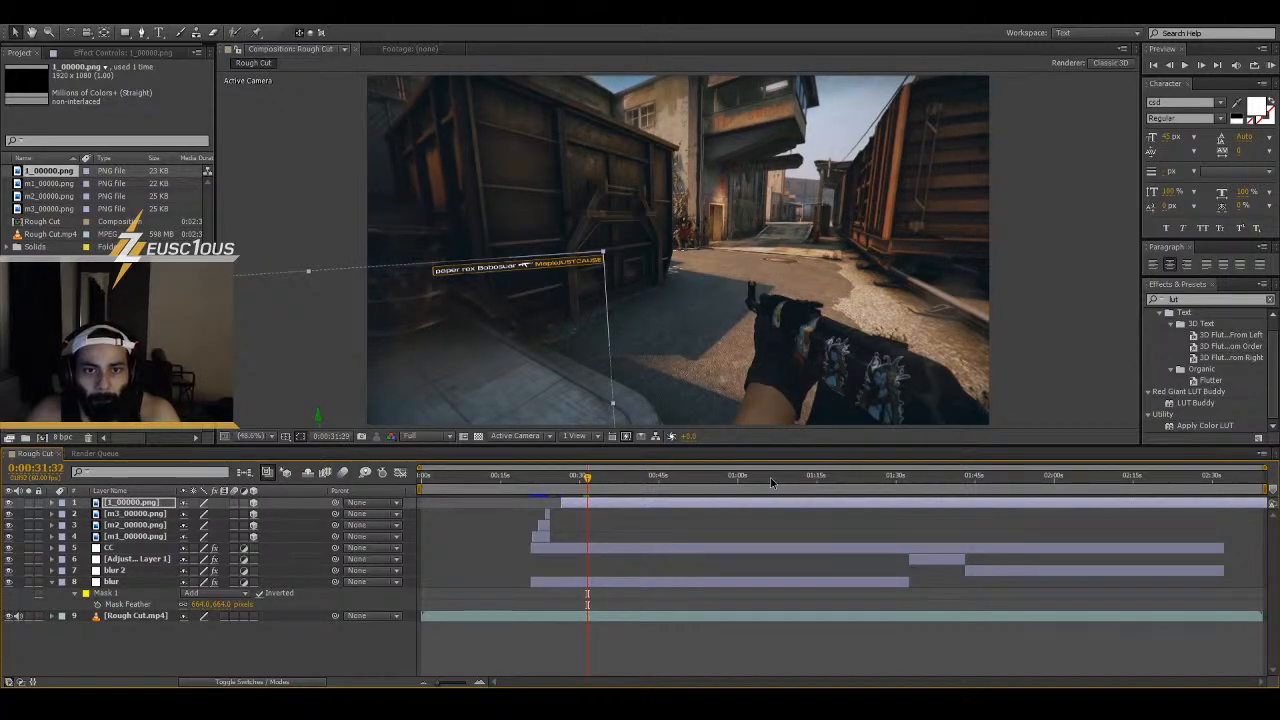
key("Page_Up")
key("Page_Up")
key("Page_Up")
key("Page_Up")
key("Page_Up")
key("Page_Up")
key("Page_Up")
key("Page_Up")
key("Page_Up")
key("Page_Up")
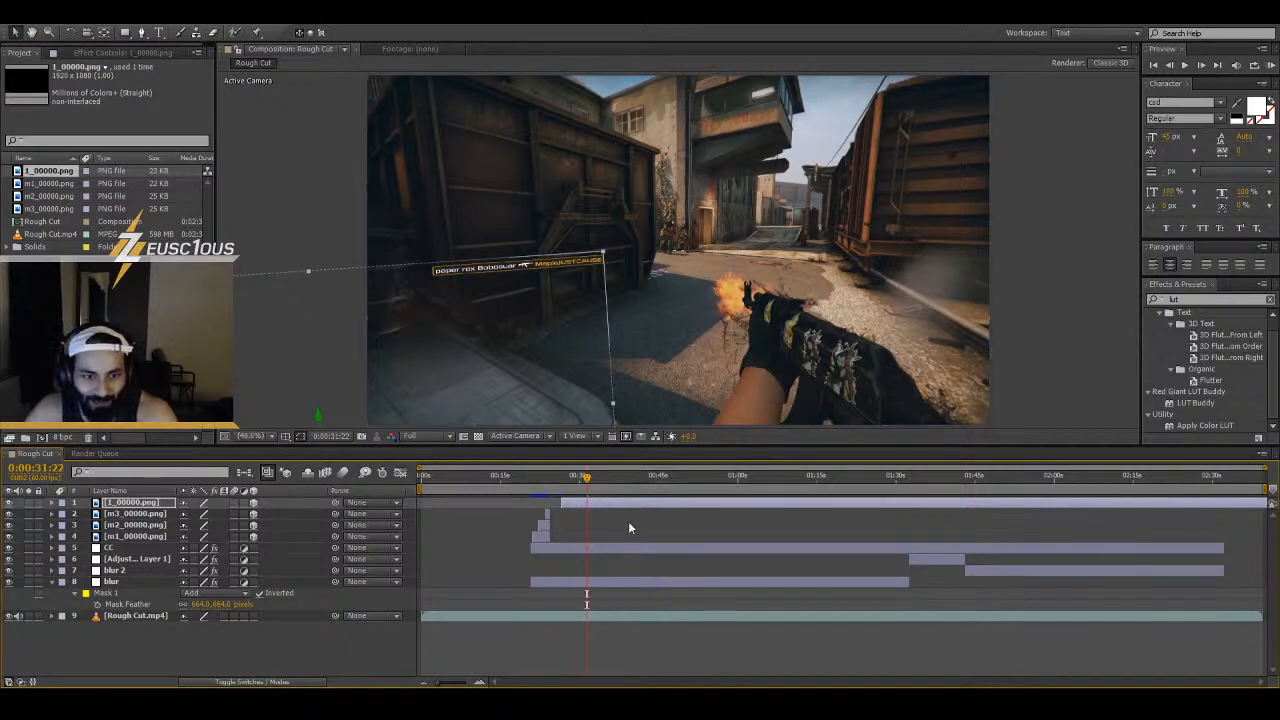
- Recheck the frames backwards from 0:00:31:22 to 0:00:30:48 to pin down the second kill
key("Page_Up")
key("Page_Up")
key("Page_Up")
key("Page_Up")
key("Page_Up")
key("Page_Up")
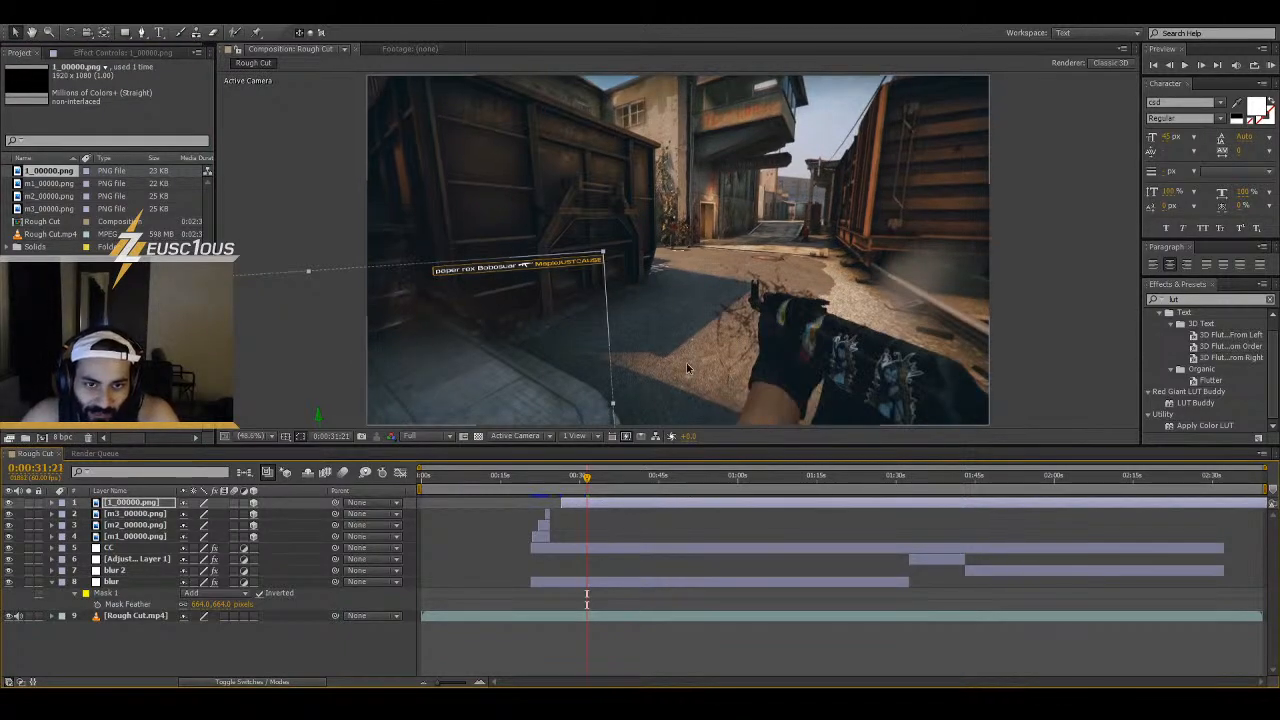
key("Page_Up")
key("Page_Up")
key("Page_Up")
key("Page_Up")
key("Page_Up")
key("Page_Up")
key("Page_Up")
key("Page_Up")
key("Page_Up")
key("Page_Up")
key("Page_Up")
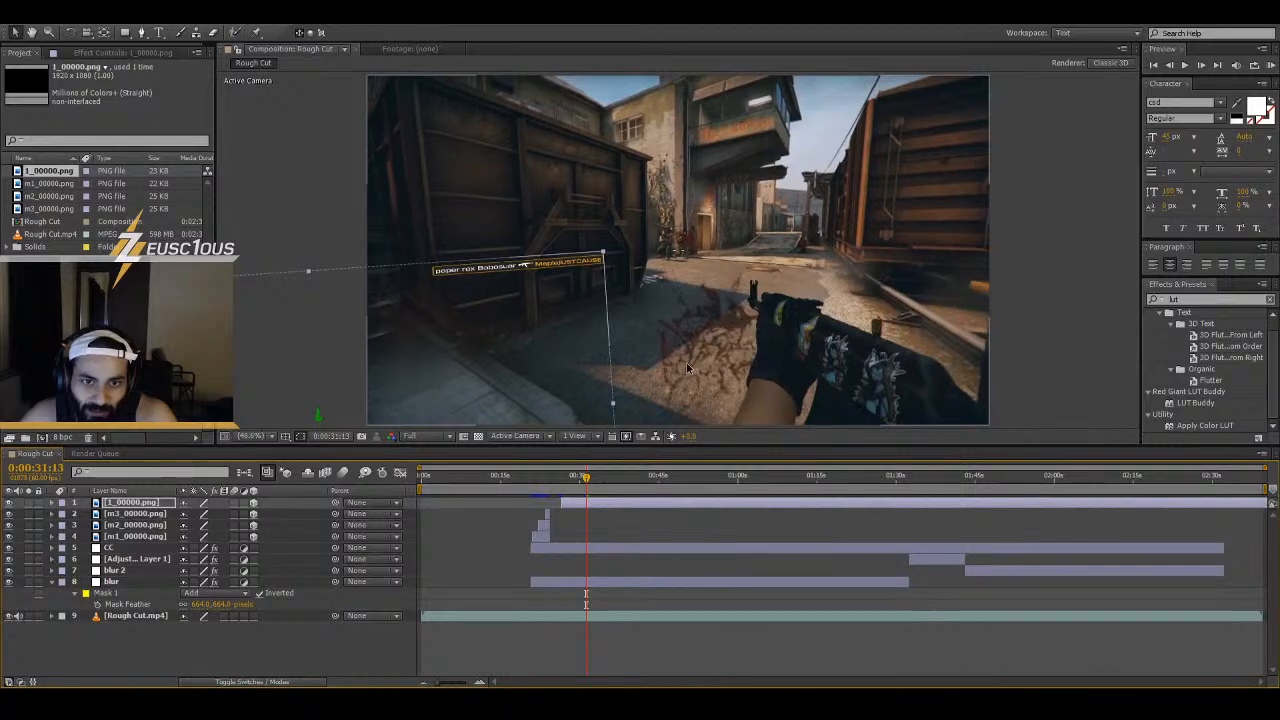
key("Page_Up")
key("Page_Up")
key("Page_Up")
key("Page_Up")
key("Page_Up")
key("Page_Up")
key("Page_Up")
key("Page_Up")
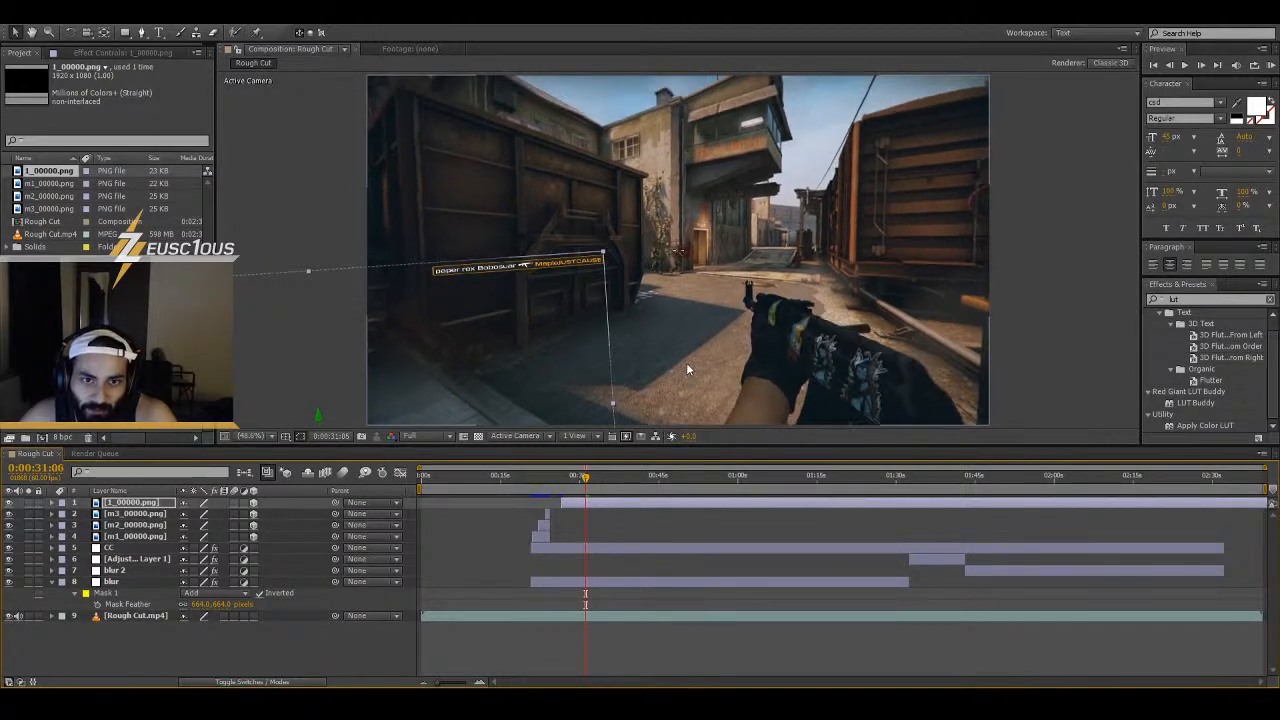
key("Page_Up")
key("Page_Up")
key("Page_Up")
key("Page_Up")
key("Page_Up")
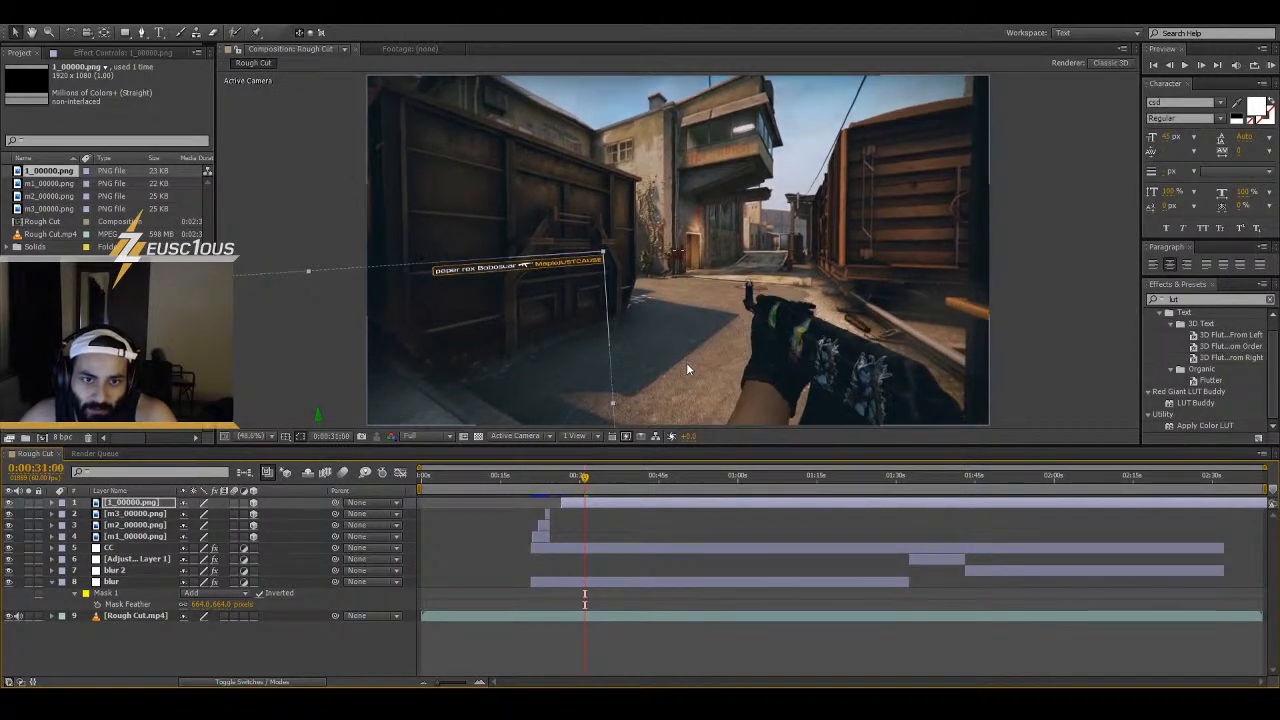
key("Page_Up")
key("Page_Up")
key("Page_Up")
key("Page_Up")
key("Page_Up")
key("Page_Up")
key("Page_Up")
key("Page_Up")
key("Page_Up")
key("Page_Up")
key("Page_Up")
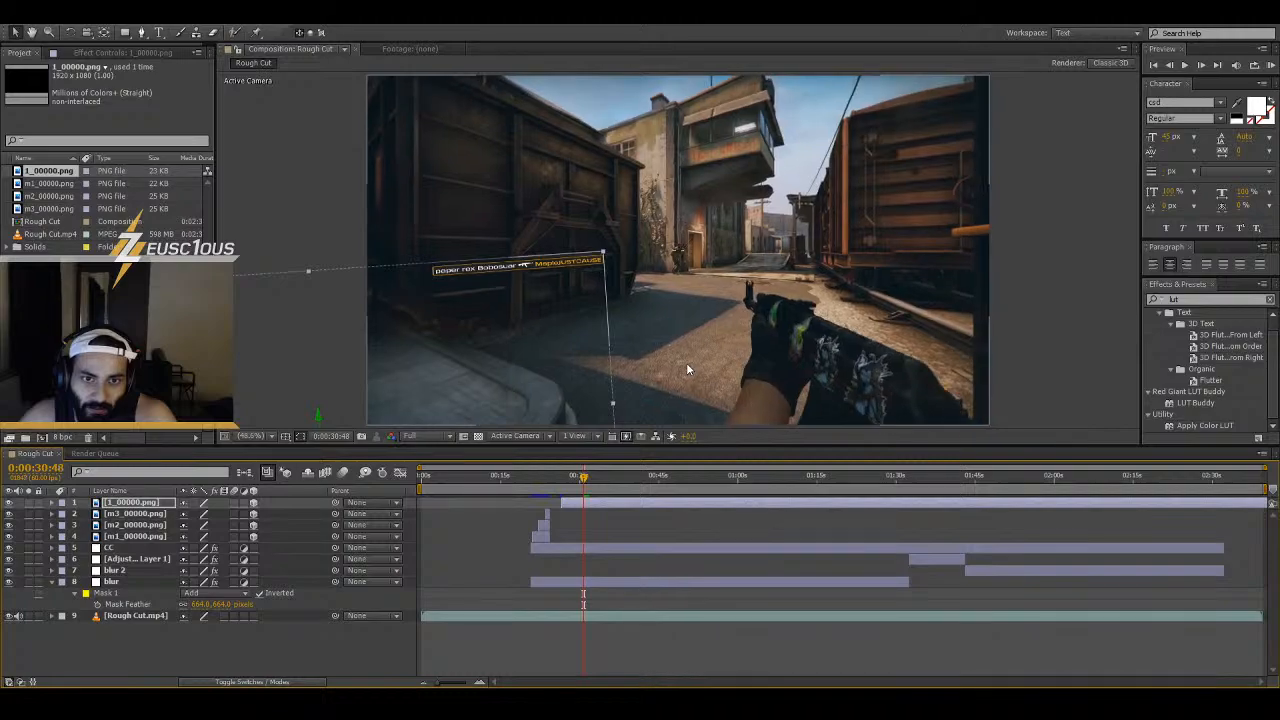
- Advance the current time frame by frame to the second kill at 0:00:31:07
key("Page_Down")
key("Page_Down")
key("Page_Down")
key("Page_Down")
key("Page_Down")
key("Page_Down")
key("Page_Down")
key("Page_Down")
key("Page_Down")
key("Page_Down")
key("Page_Down")
key("Page_Down")
key("Page_Down")
key("Page_Down")
key("Page_Down")
key("Page_Down")
key("Page_Down")
key("Page_Down")
key("Page_Down")
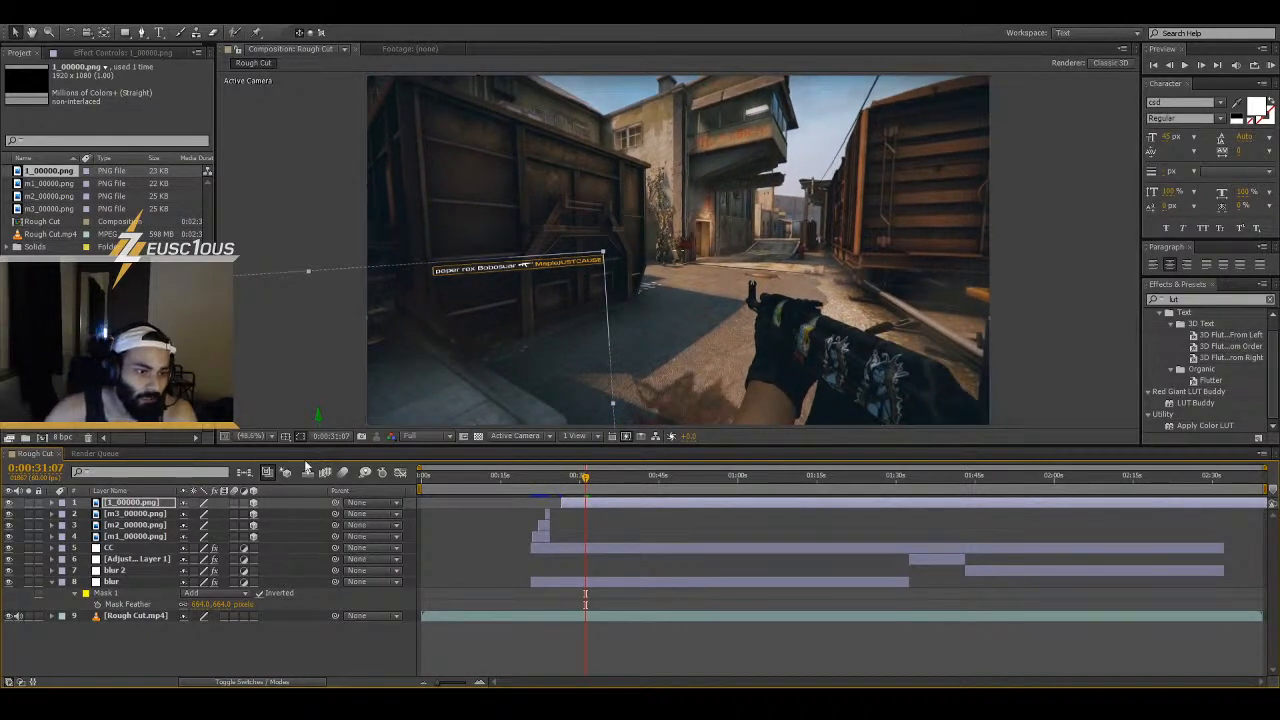
- Import 2_00000.png, add it as a 3D top layer at 0:00:31:07 and paste the copied Transform settings onto it
left_click(130, 340)
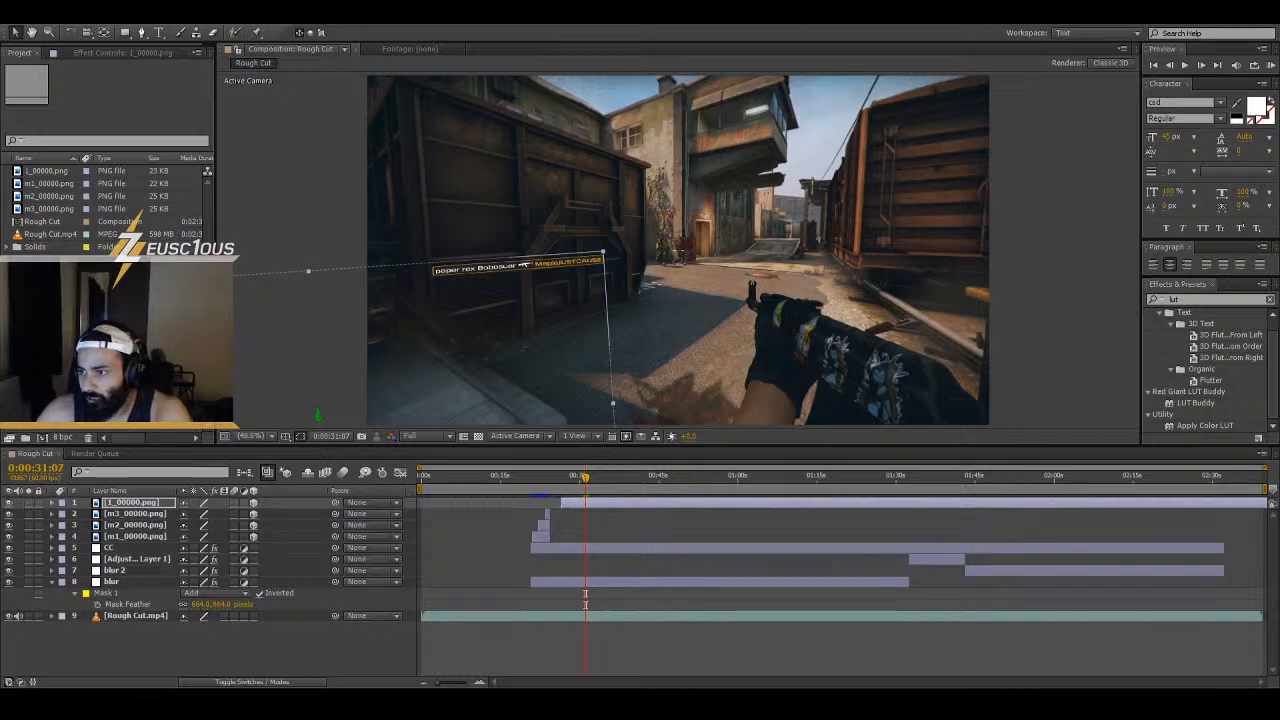
key("Return")
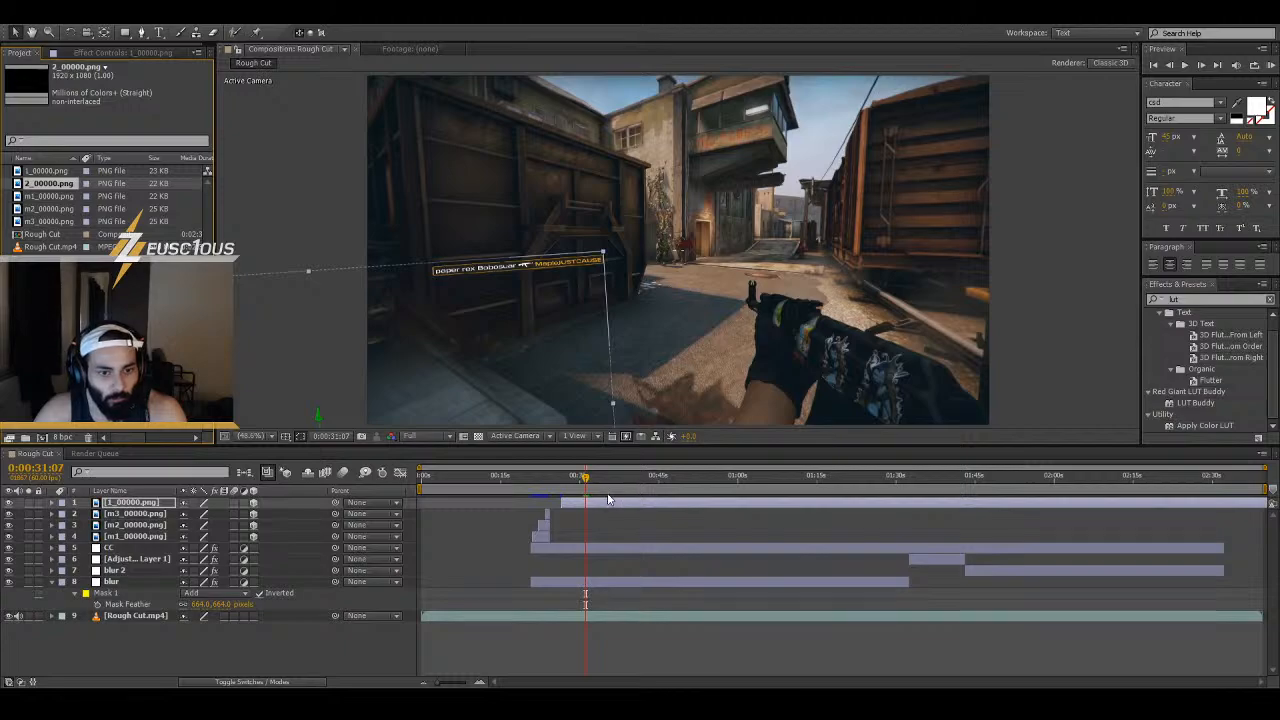
left_click_drag(50, 190, 290, 516)
left_click_drag(549, 505, 710, 510)
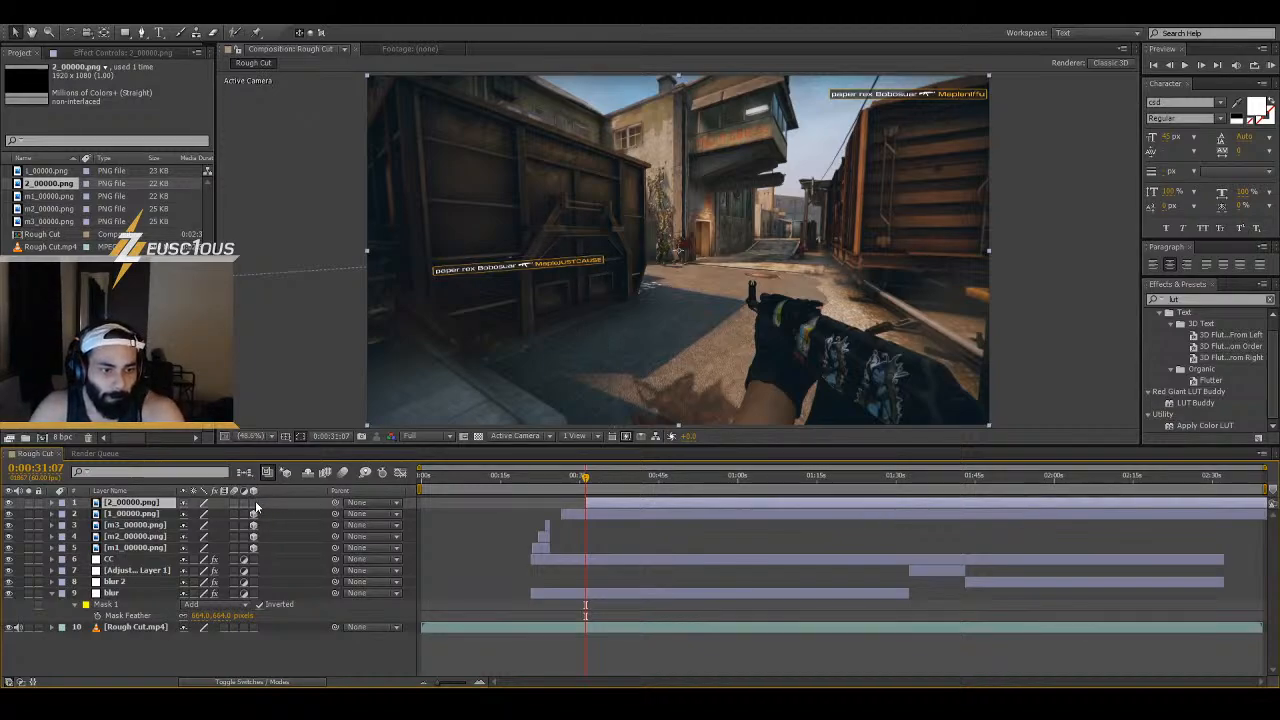
key("ctrl+v")
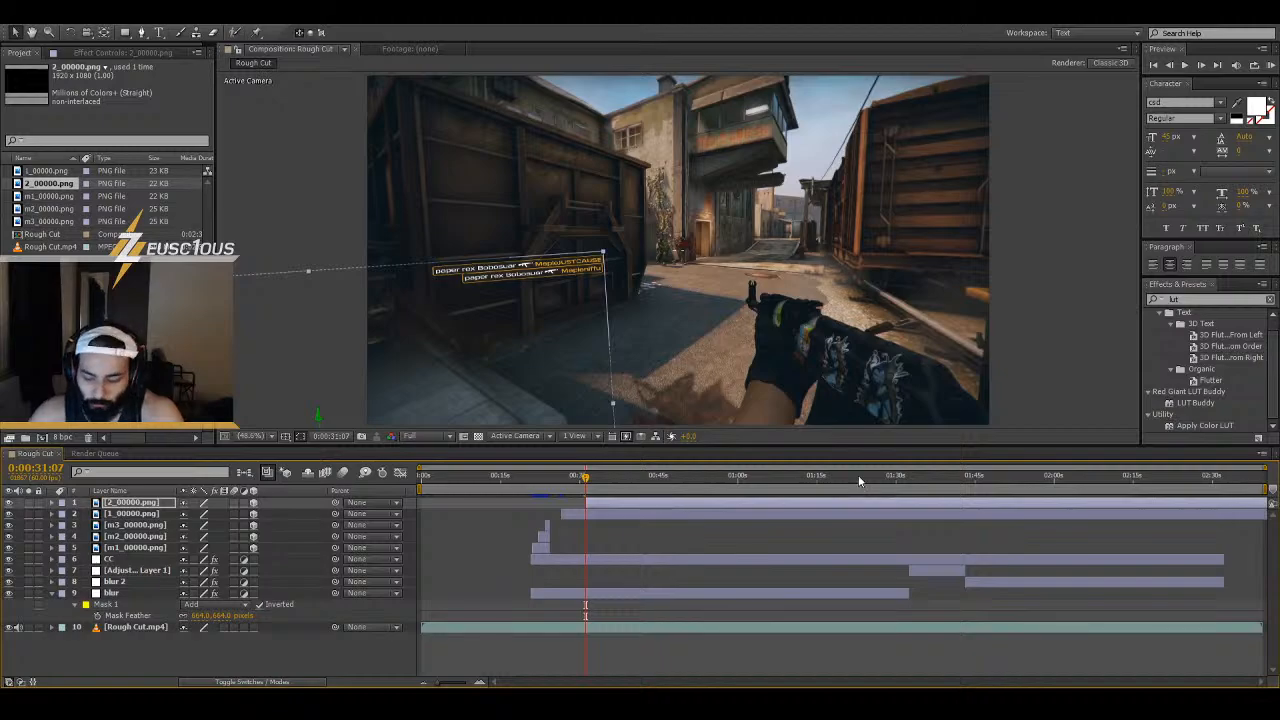
- Import 3_00000.png, add it as a 3D top layer starting at 0:00:31:24 and paste the copied Transform settings onto it
key("space")
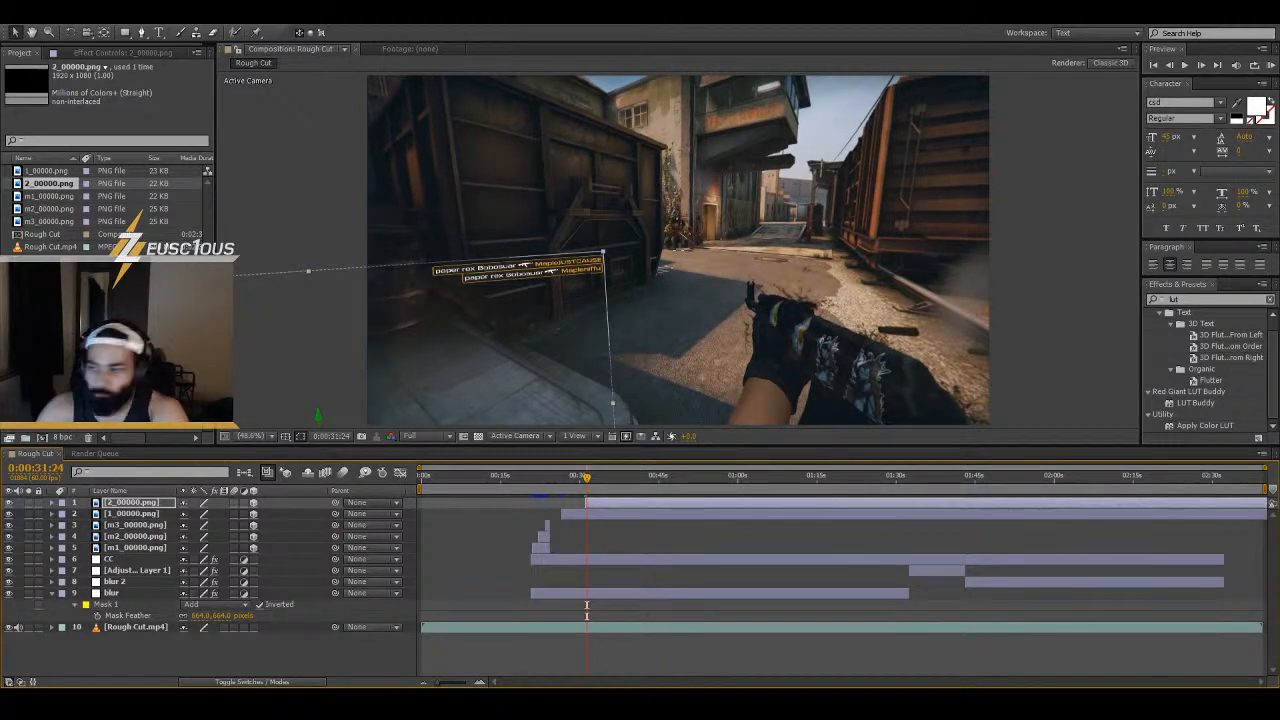
left_click(110, 330)
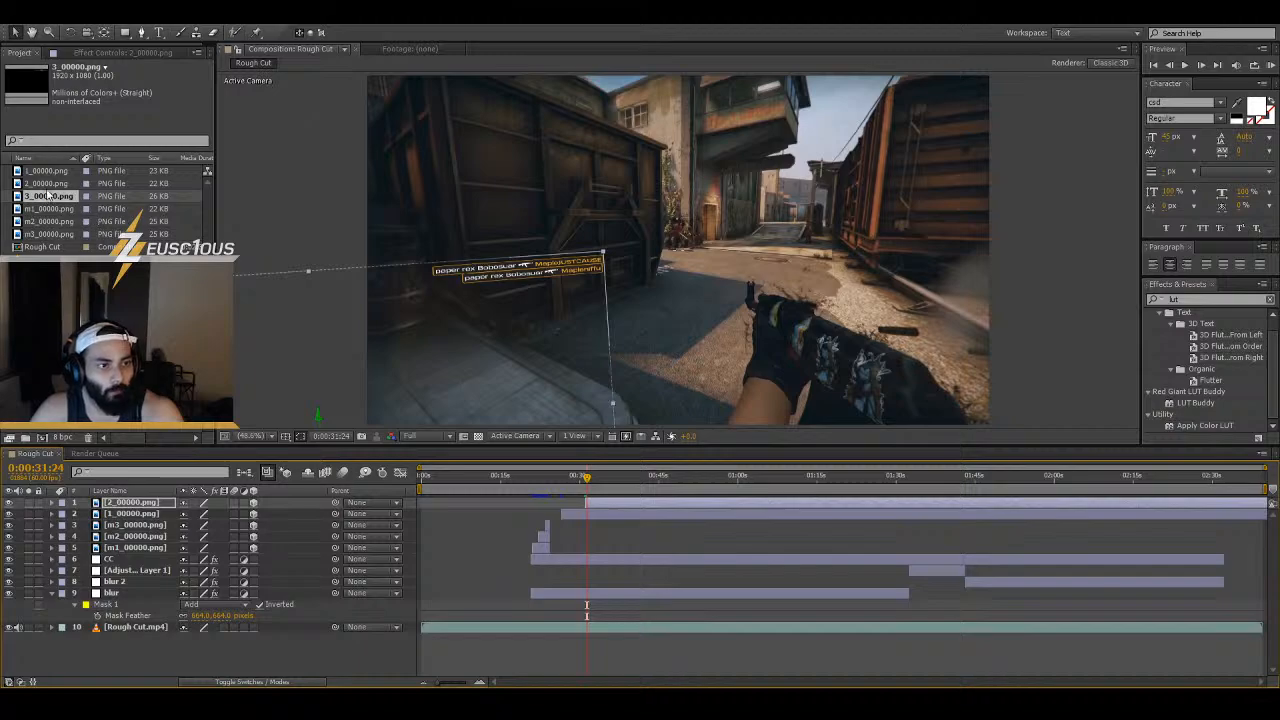
left_click_drag(47, 195, 601, 502)
left_click_drag(701, 503, 672, 504)
key("equal")
key("equal")
key("equal")
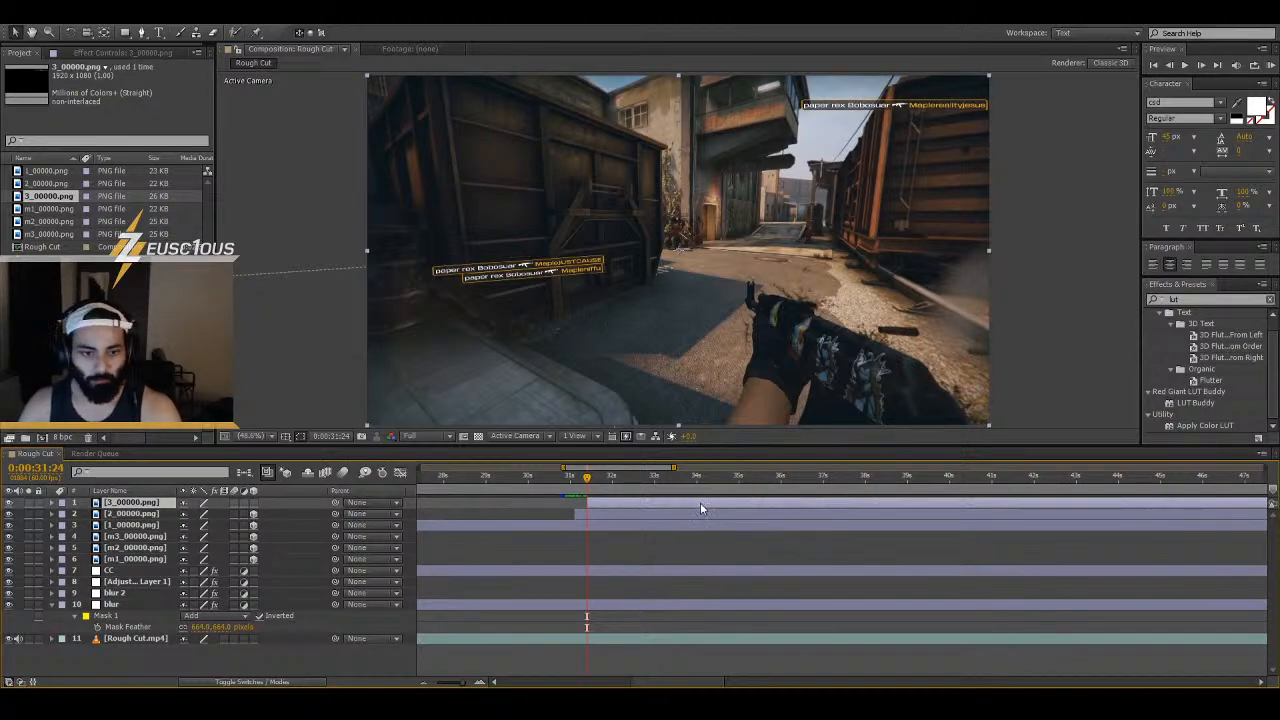
left_click(254, 503)
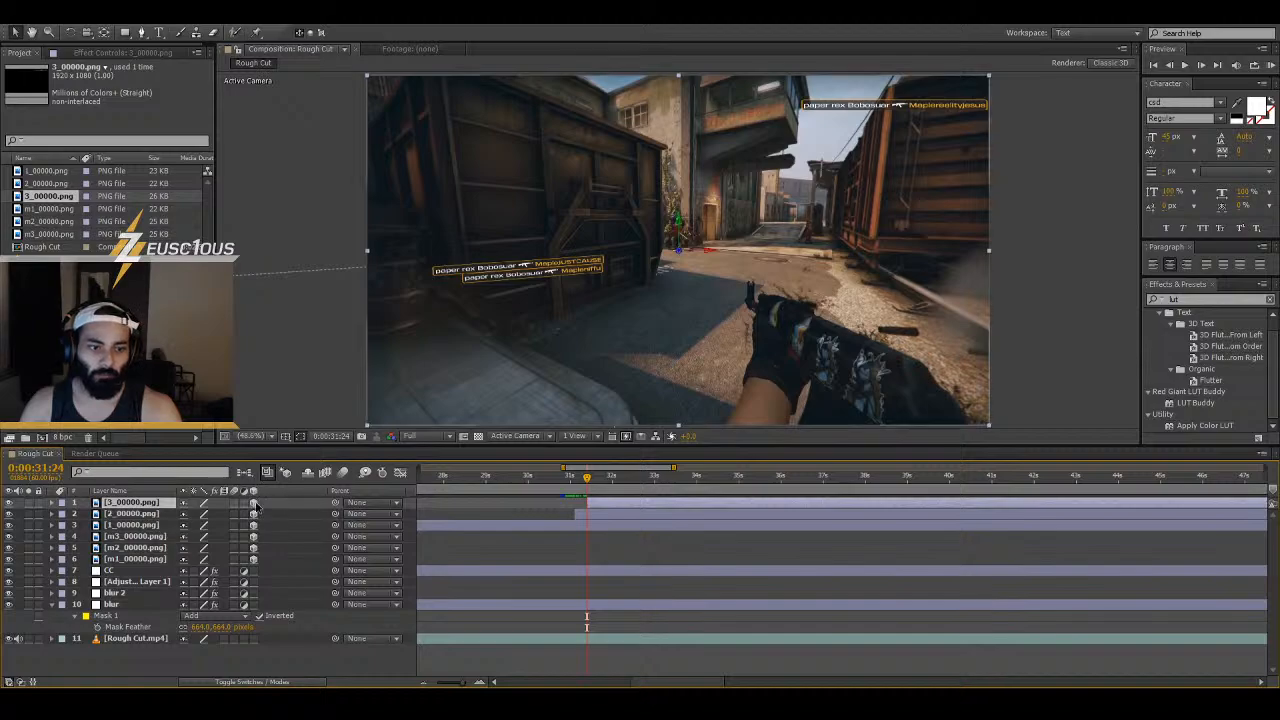
key("ctrl+v")
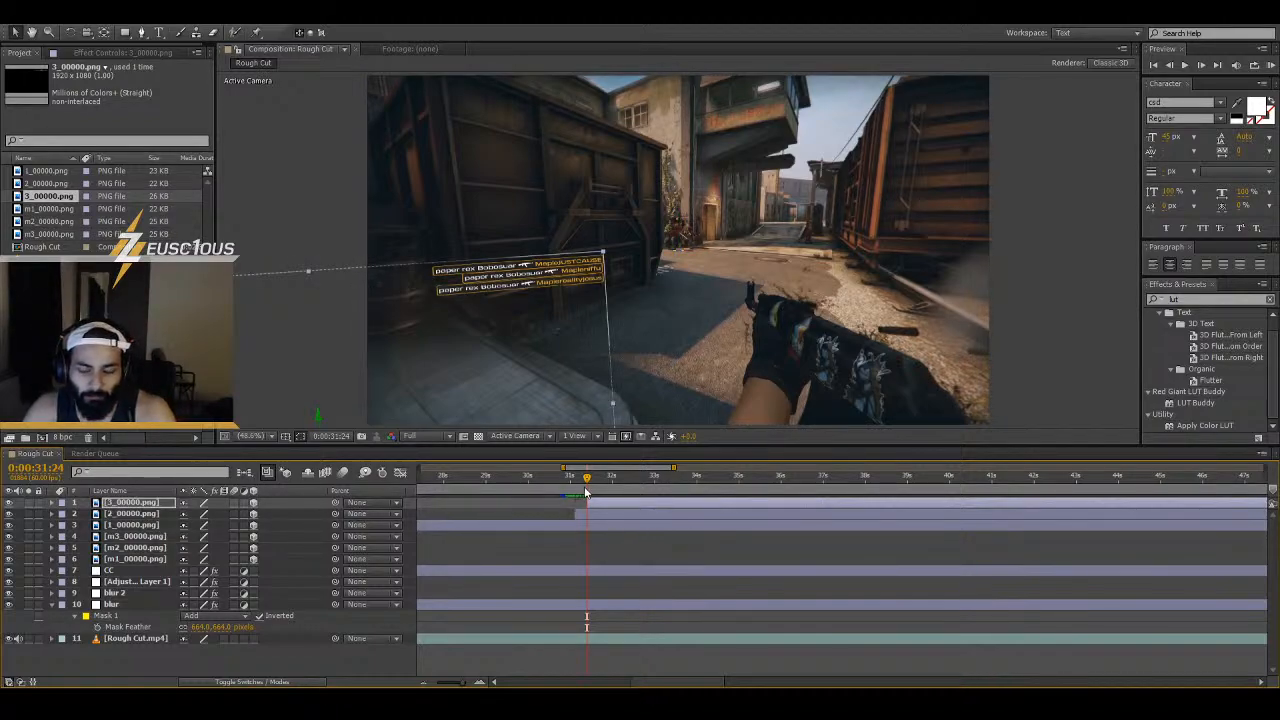
- Import 4_00000.png, add it as a 3D top layer starting at the kill at 0:00:35:41 and paste the copied Transform settings
left_click_drag(587, 481, 700, 498)
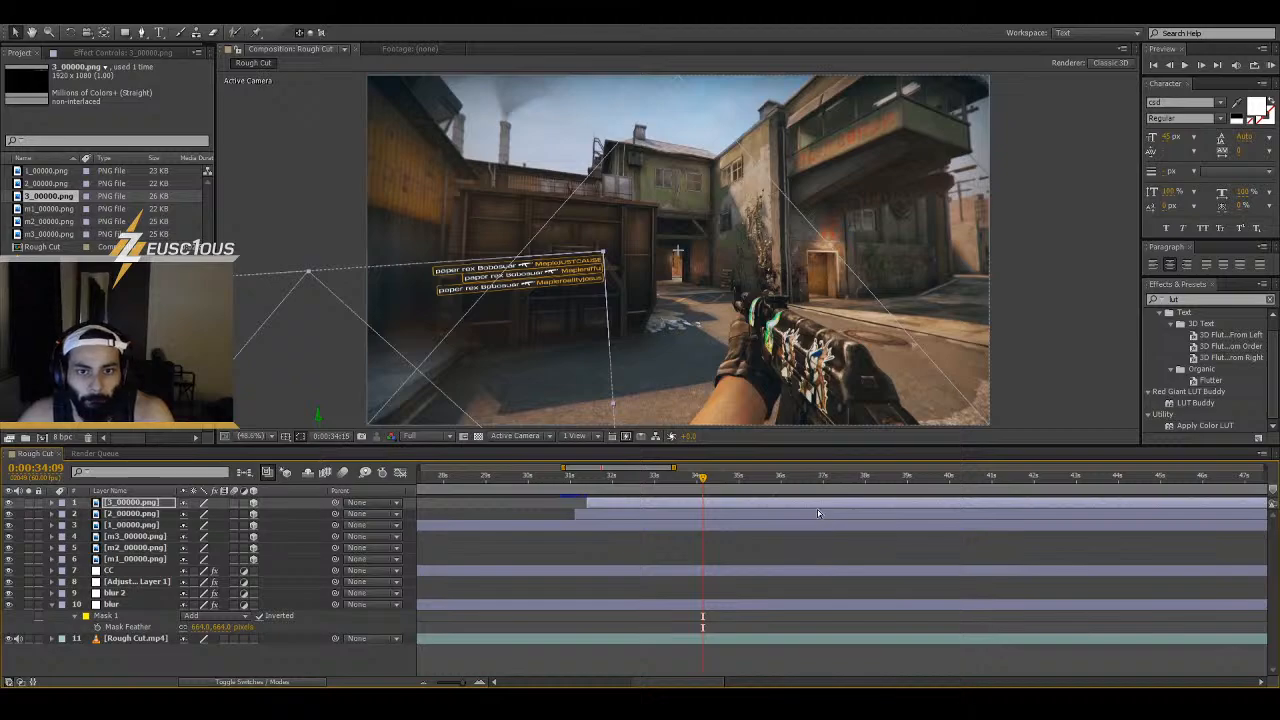
key("space")
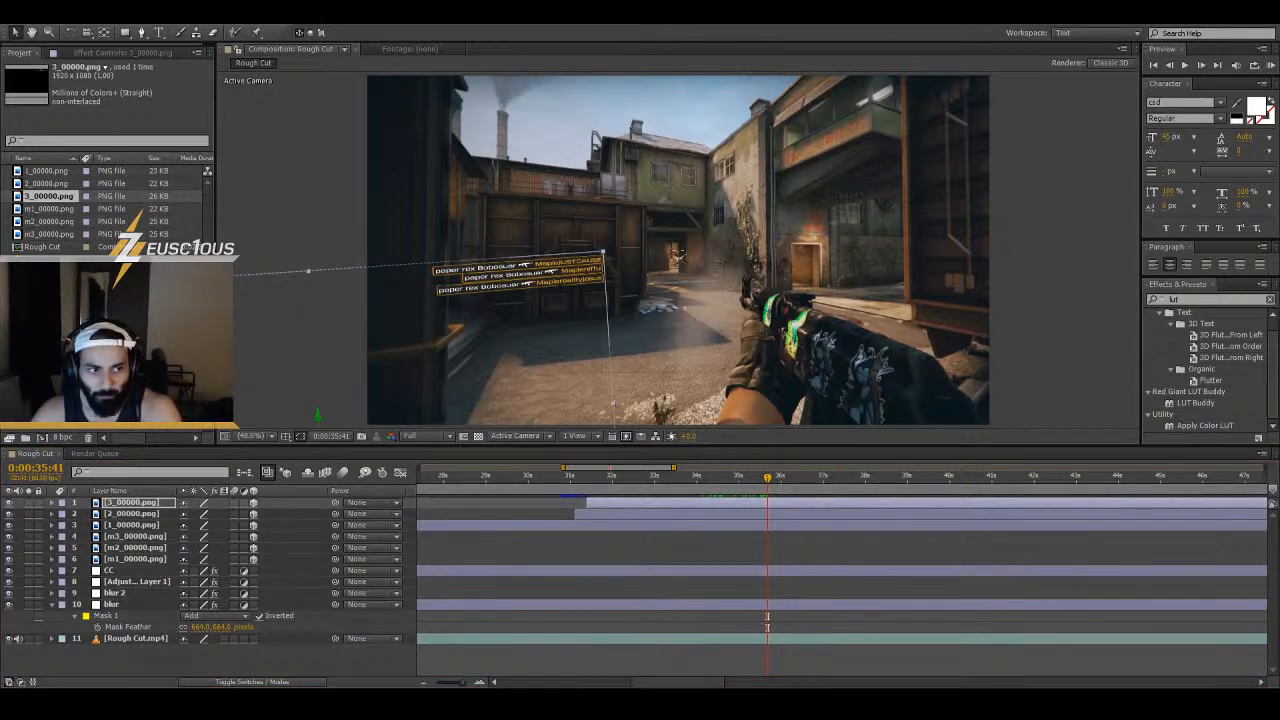
left_click(110, 330)
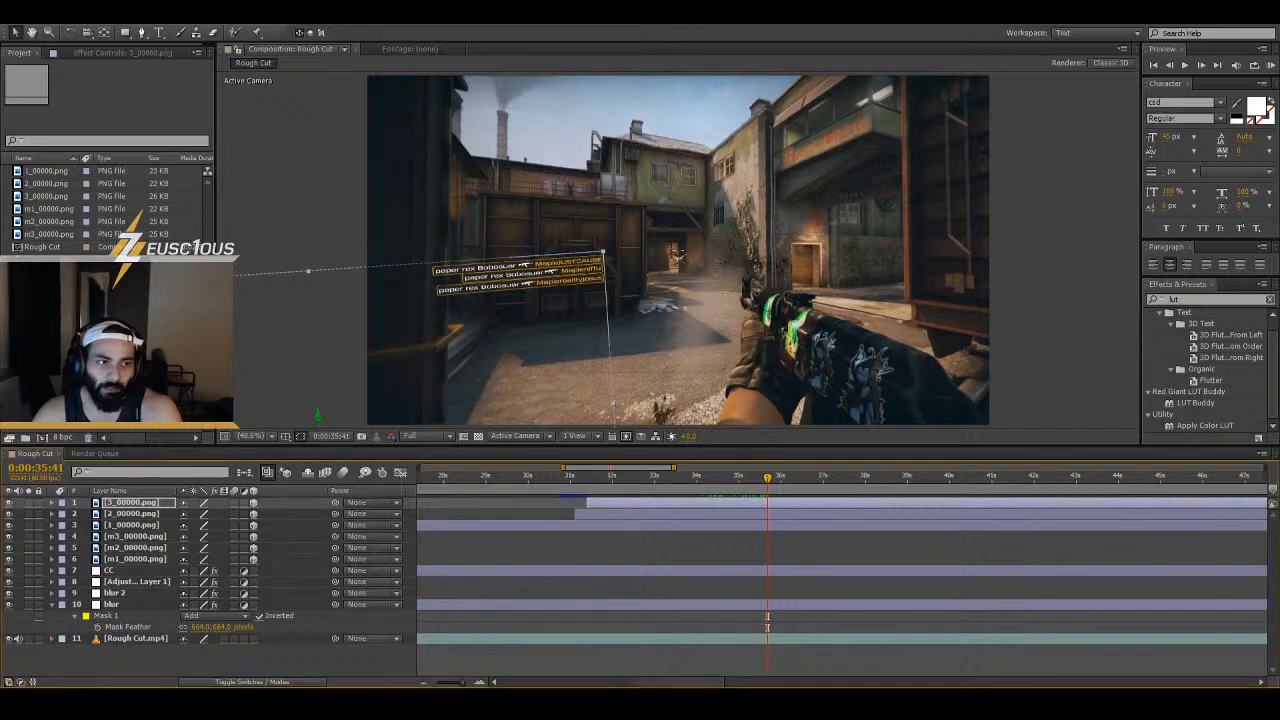
left_click(57, 210)
left_click_drag(57, 210, 212, 502)
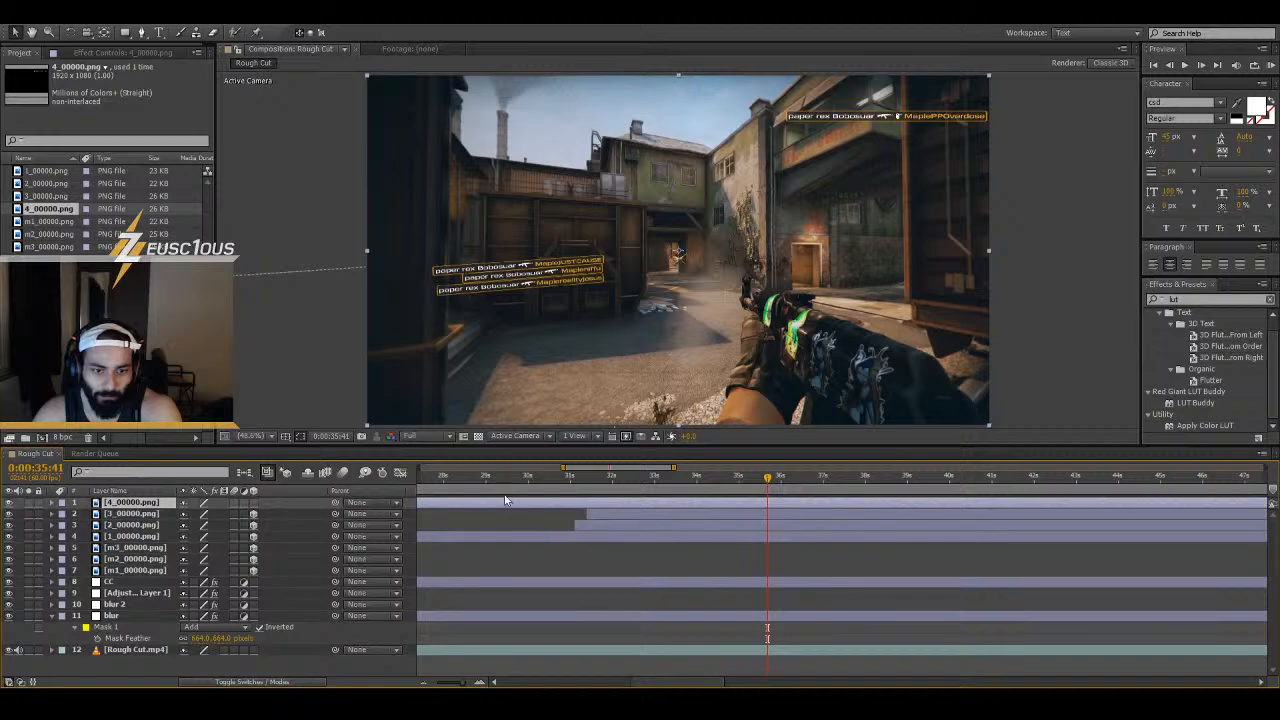
left_click_drag(504, 505, 1019, 495)
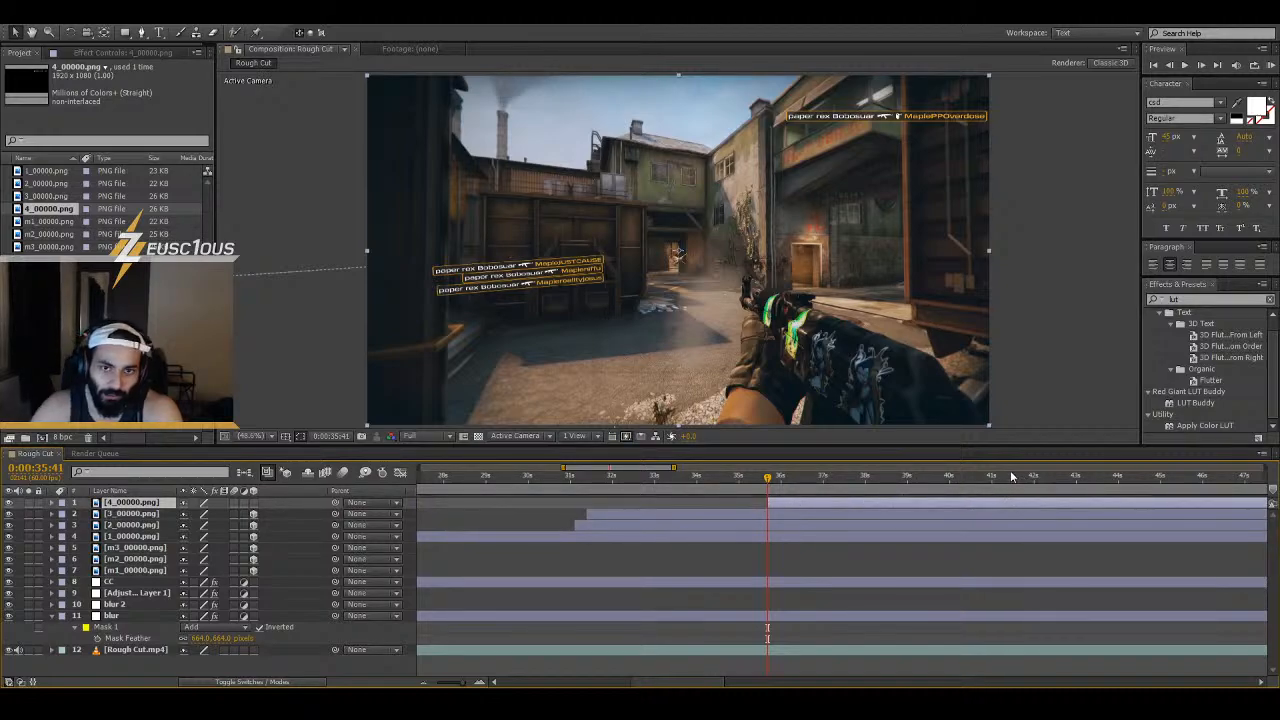
left_click(253, 502)
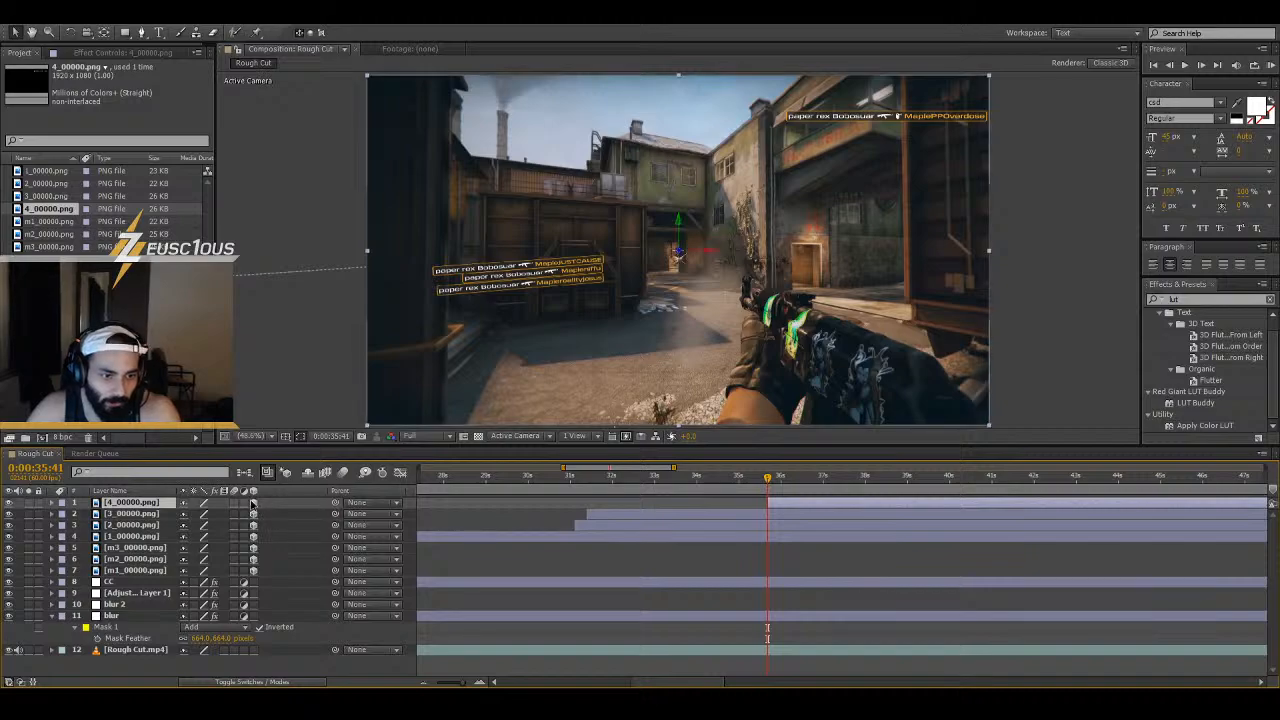
key("ctrl+v")
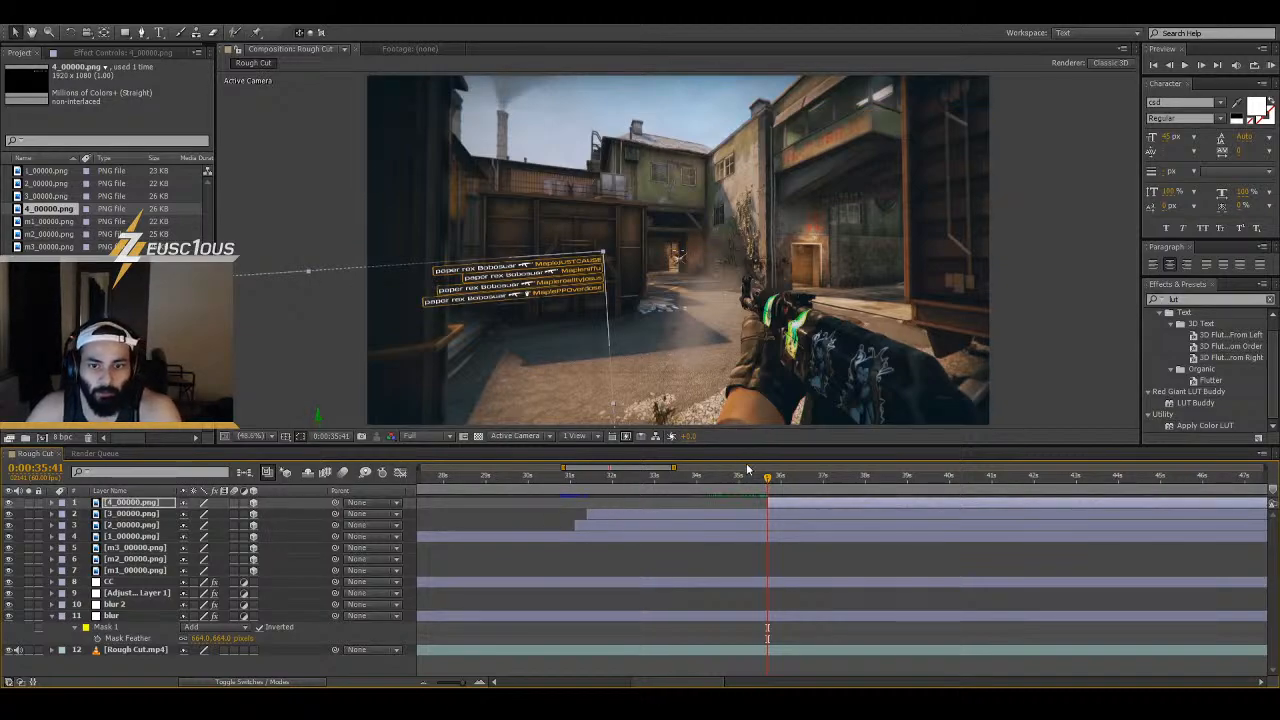
- Move the current time to the cut between the two gameplay clips at 0:00:37:44
left_click_drag(770, 479, 847, 481)
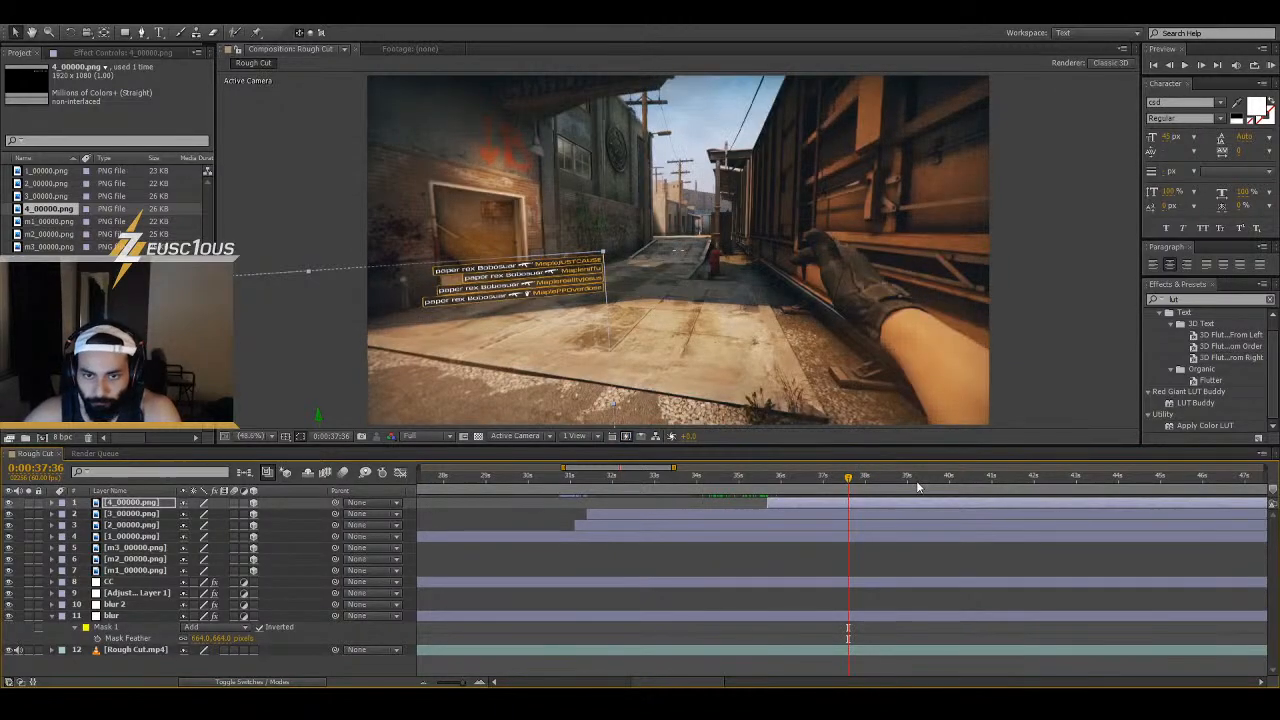
key("space")
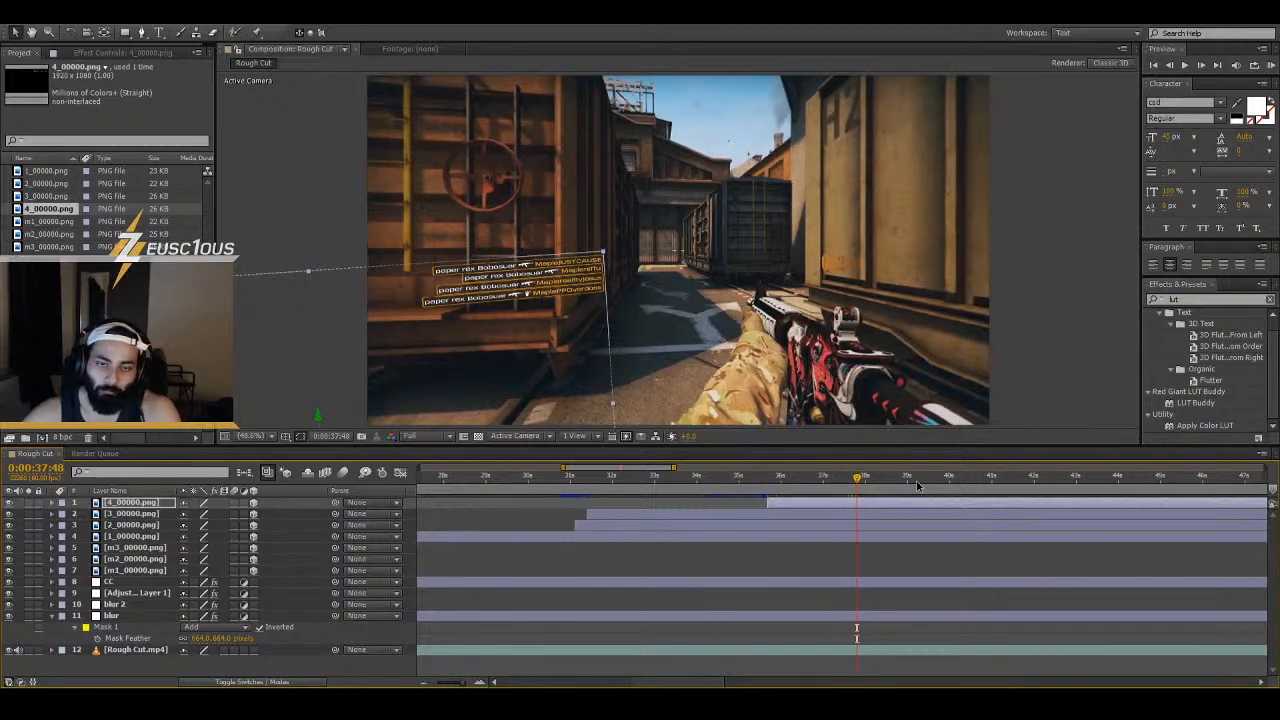
key("Page_Up")
key("Page_Up")
key("Page_Up")
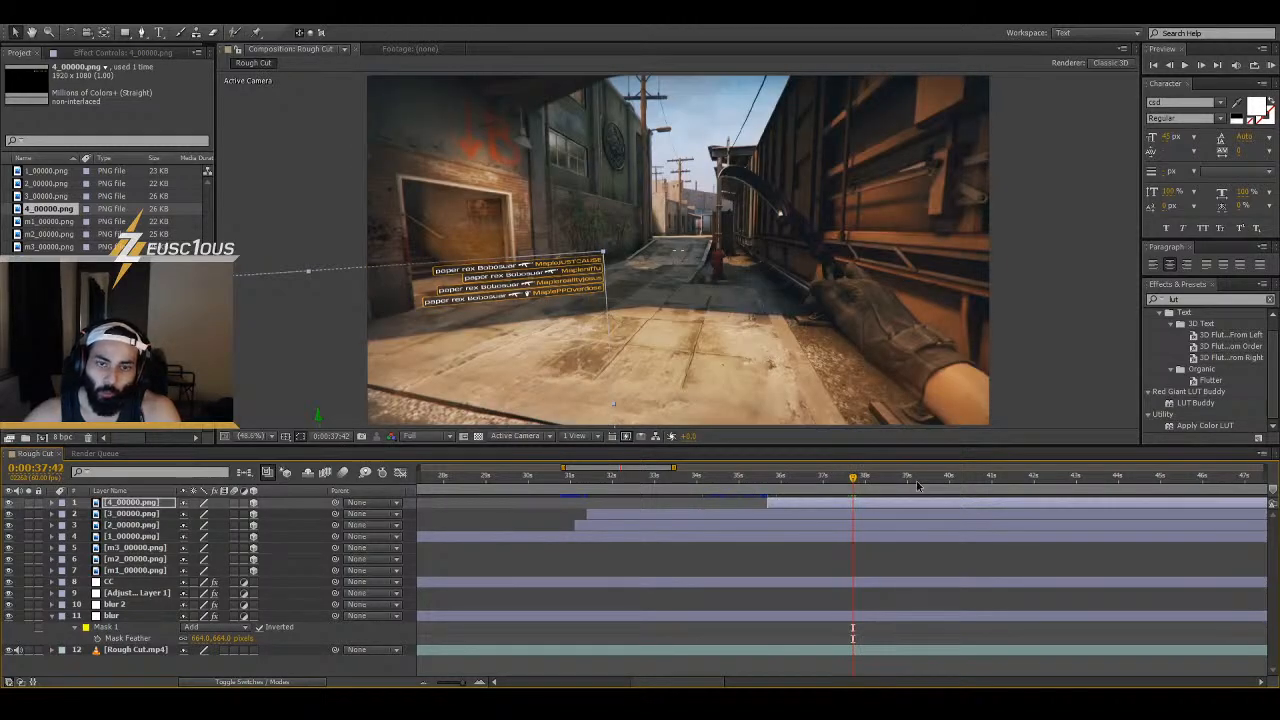
key("Page_Down")
key("Page_Up")
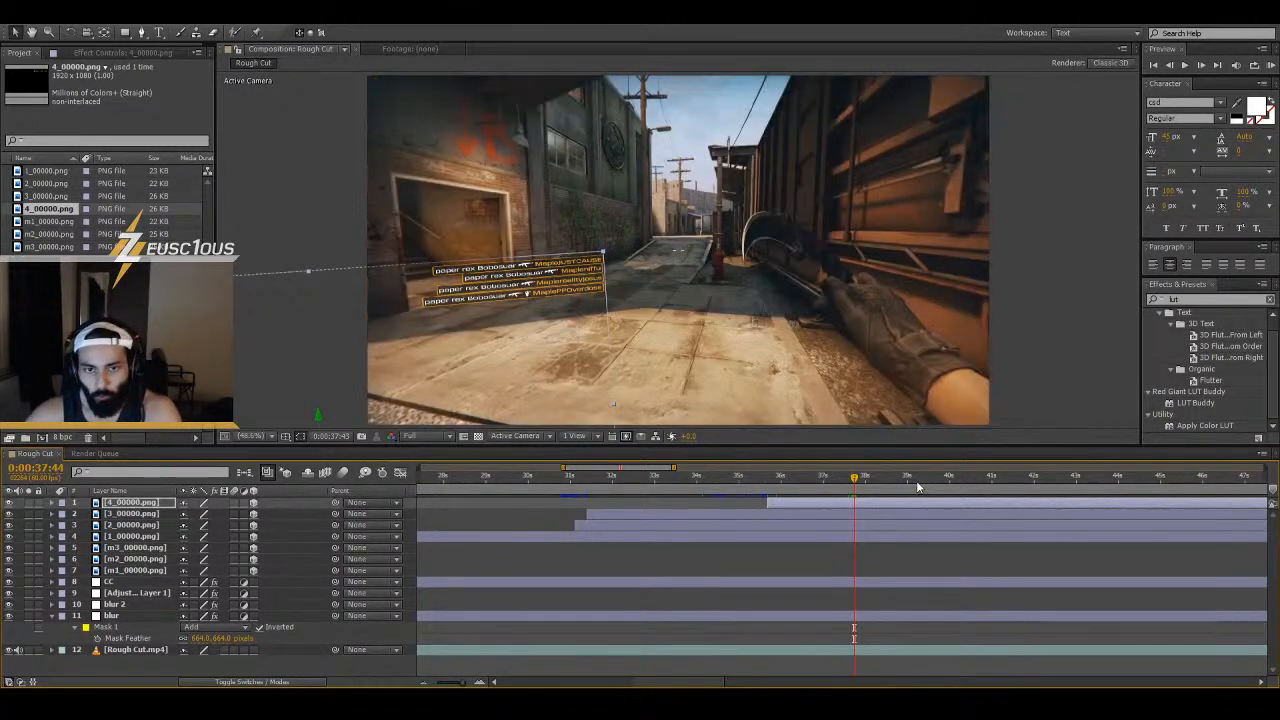
key("Page_Down")
- Split the layers 1_00000.png to 4_00000.png at 0:00:37:44 and delete the parts after the cut
left_click(861, 504)
left_click(857, 515, "shift")
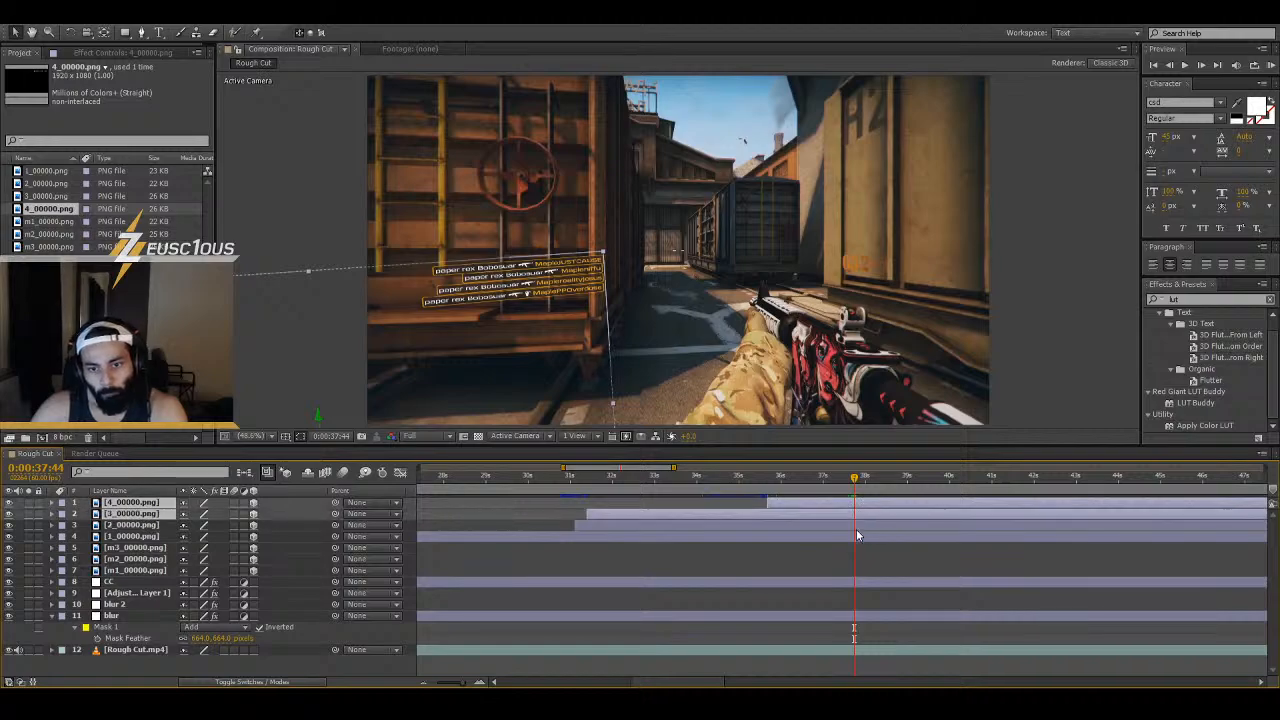
left_click(861, 533, "shift")
key("ctrl+shift+d")
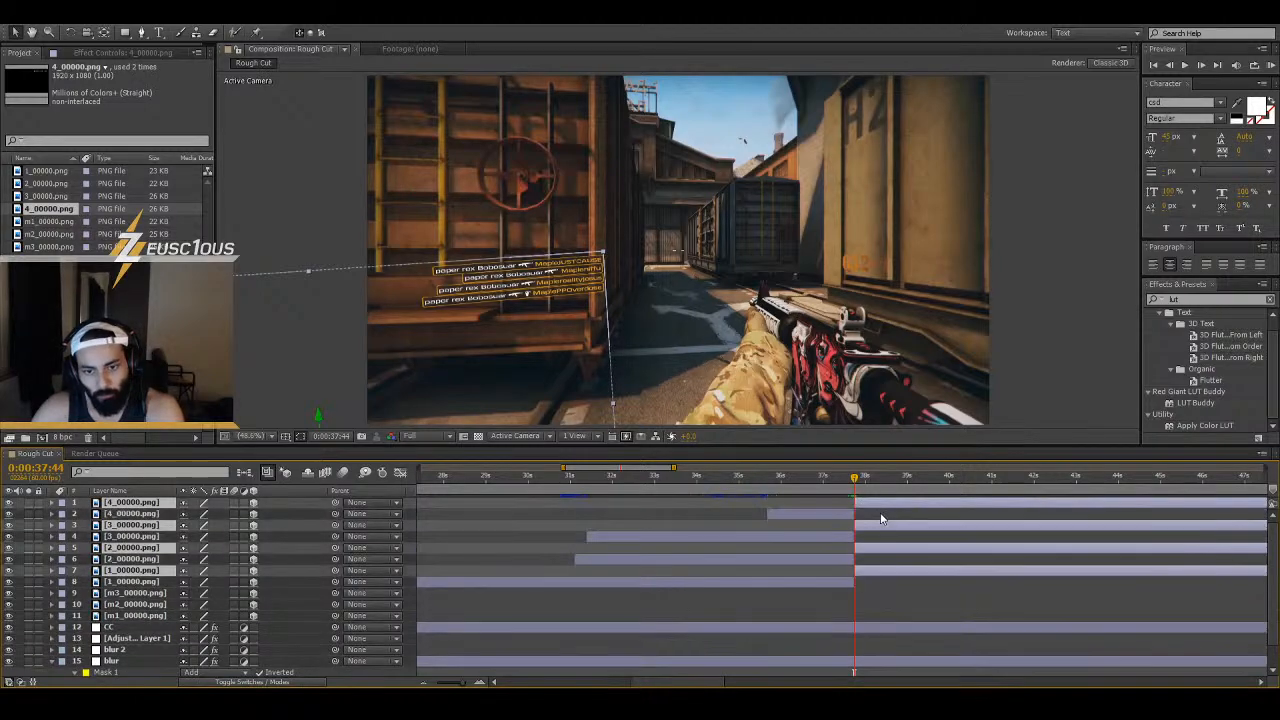
key("Delete")
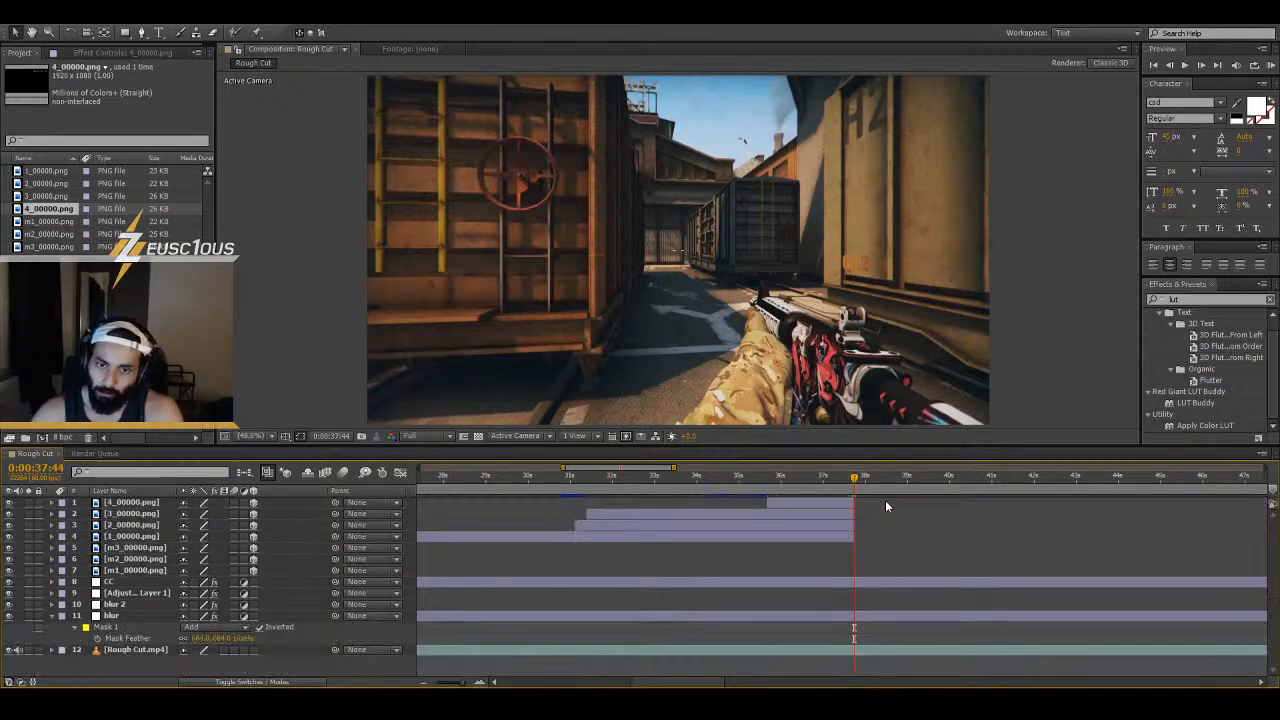
- Review the footage and kill notices from 0:00:26:33 onward into the following clip at 0:00:39:43
left_click_drag(854, 478, 453, 464)
key("minus")
key("minus")
key("minus")
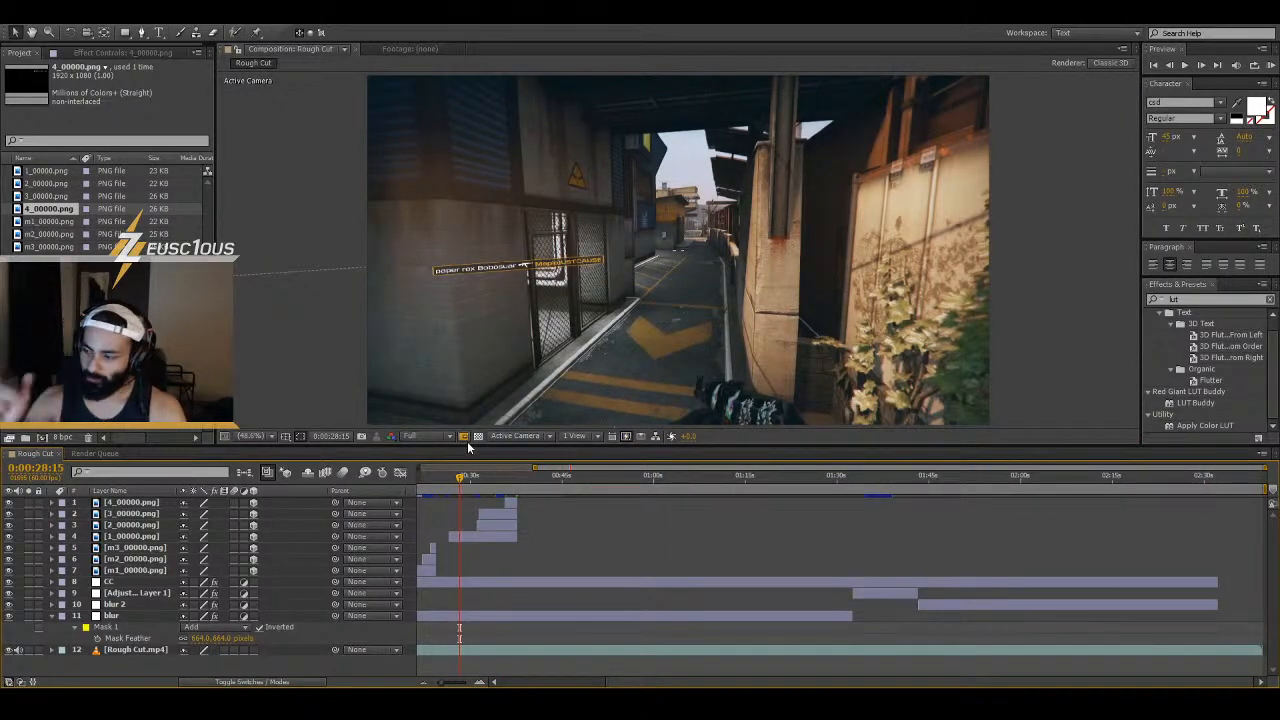
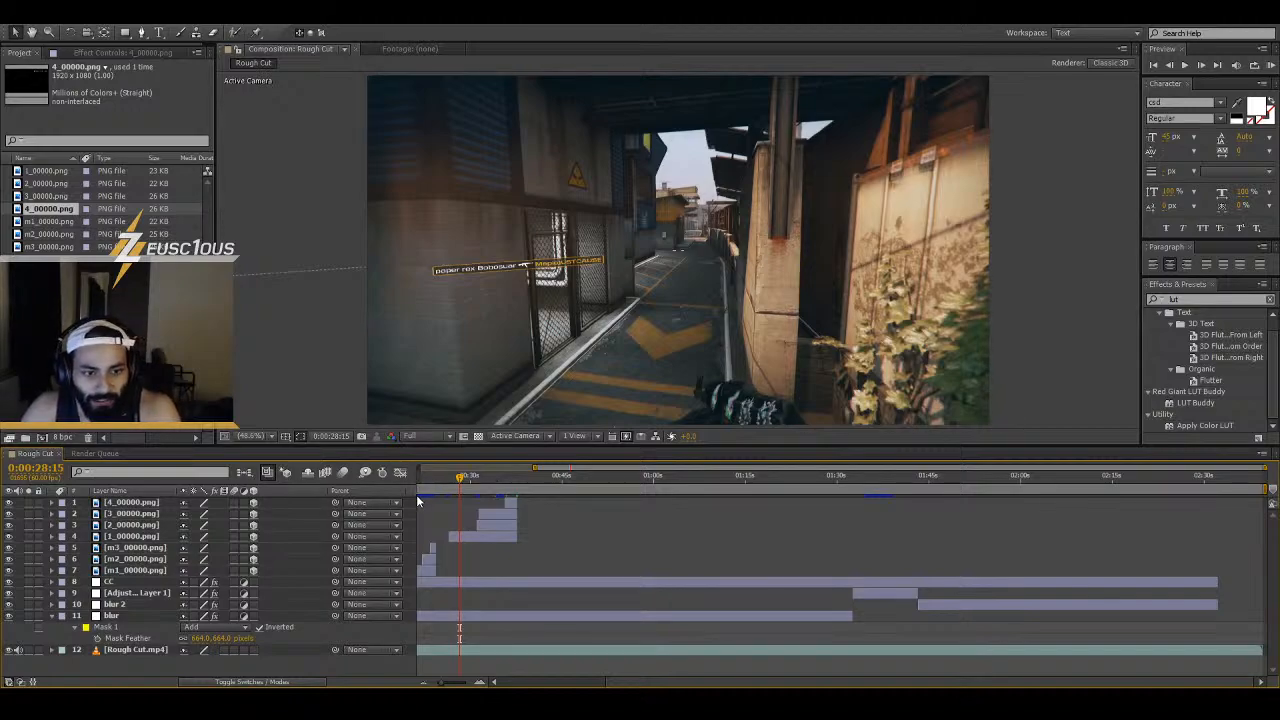
left_click_drag(458, 481, 450, 488)
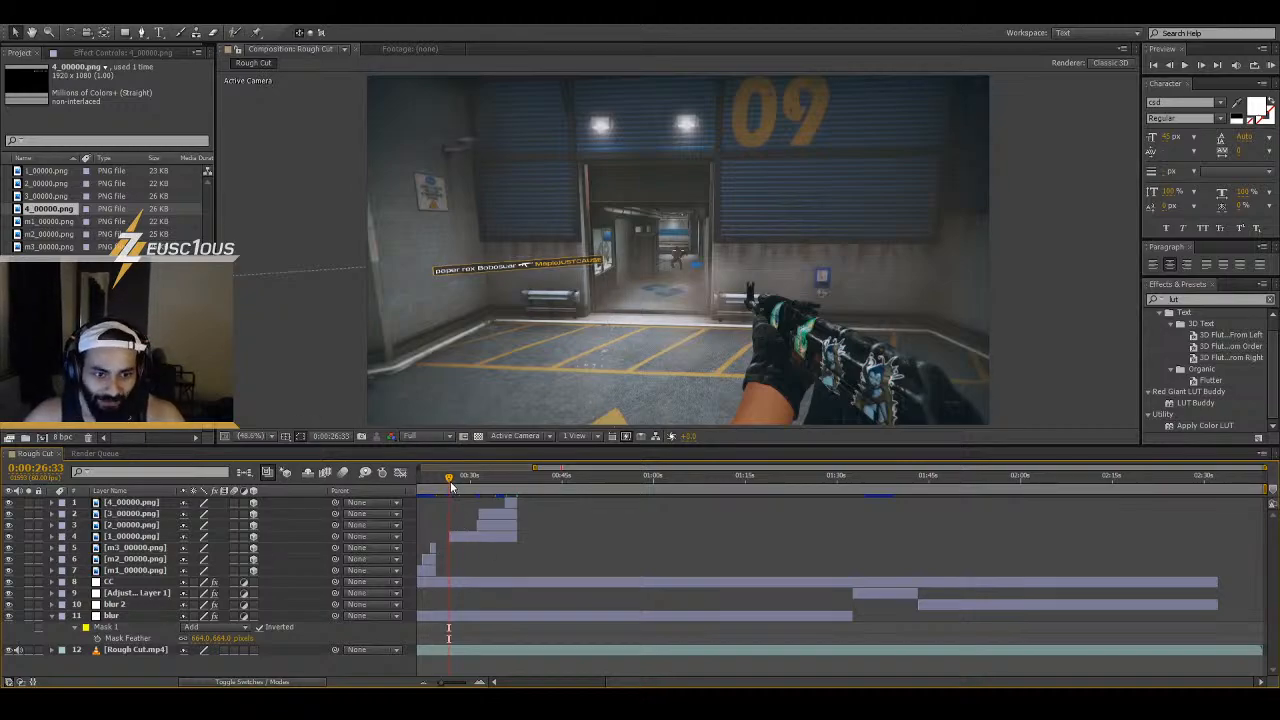
left_click_drag(451, 485, 532, 490)
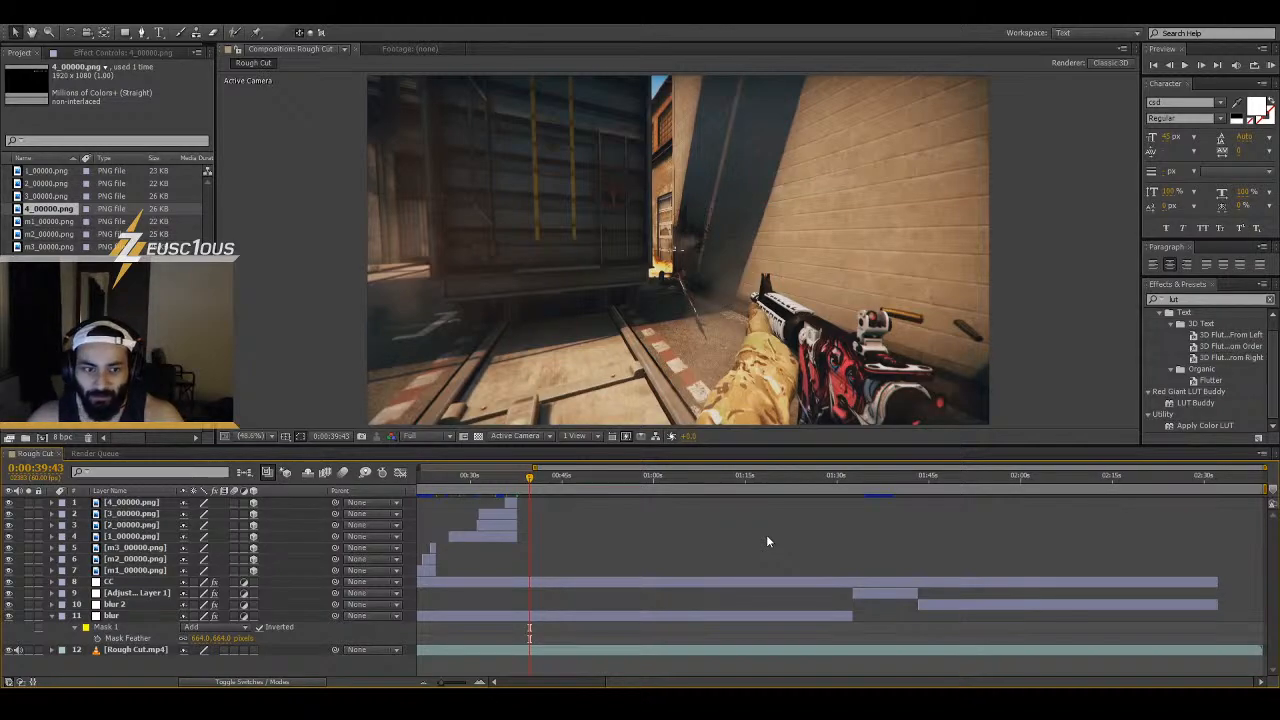
- Import aa 1_00000.png and add it as the top layer starting at the kill at 0:00:39:19
left_click_drag(1010, 8, 1013, 30)
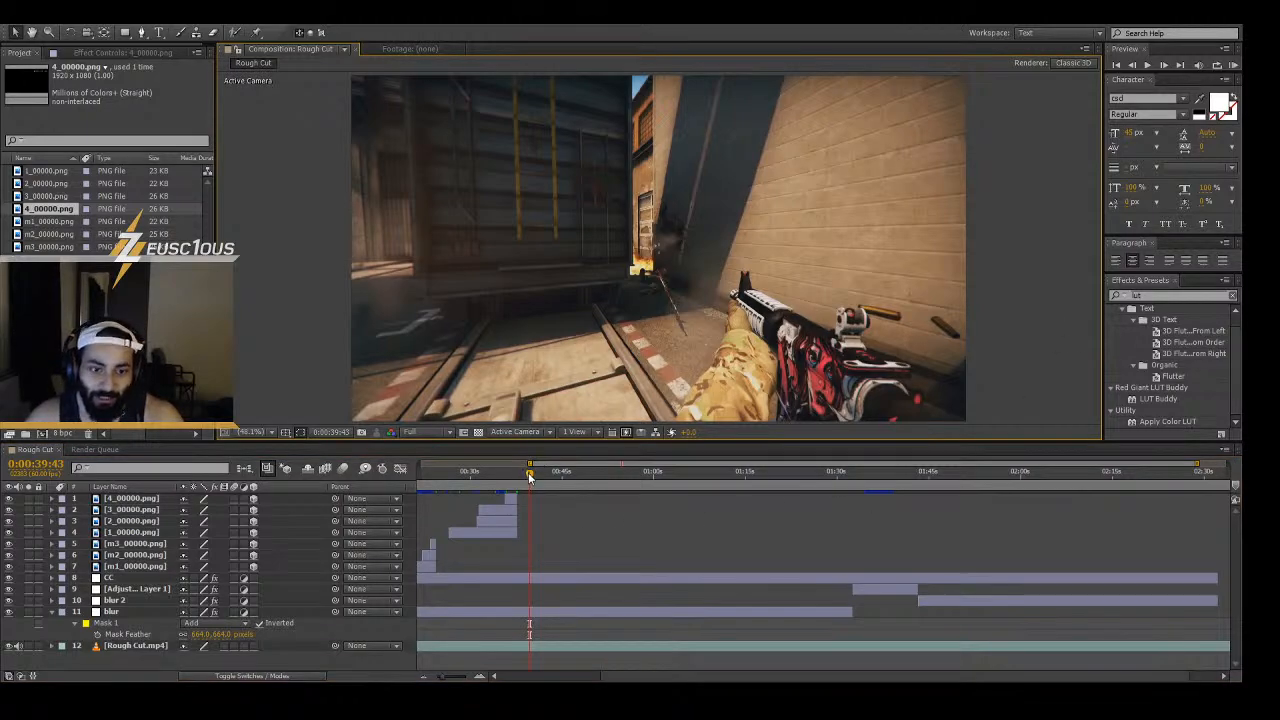
left_click_drag(531, 476, 525, 478)
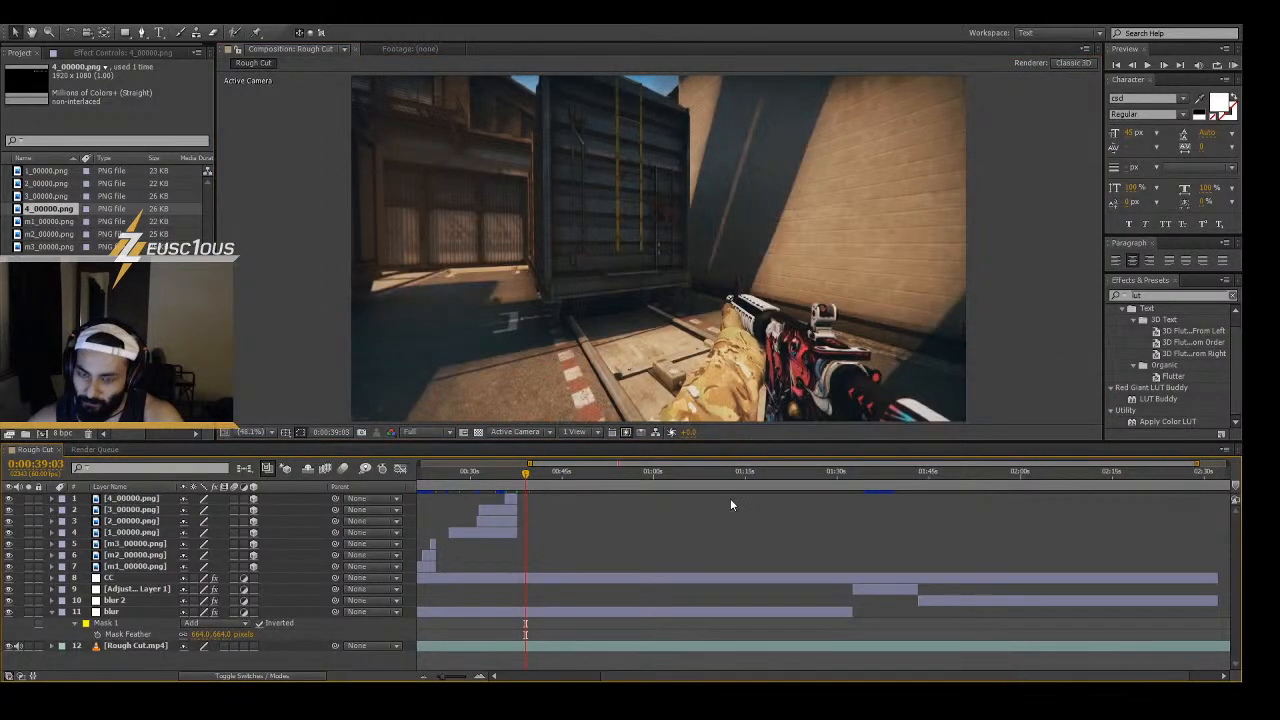
key("space")
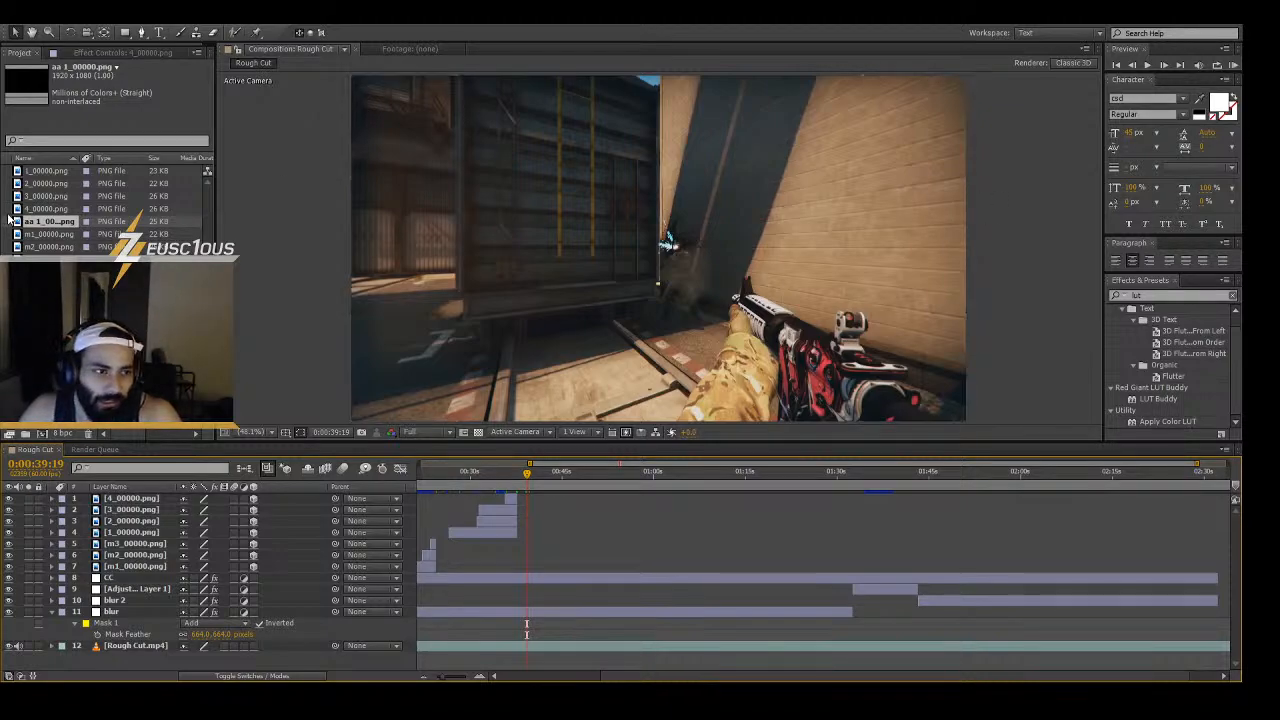
left_click_drag(40, 222, 540, 471)
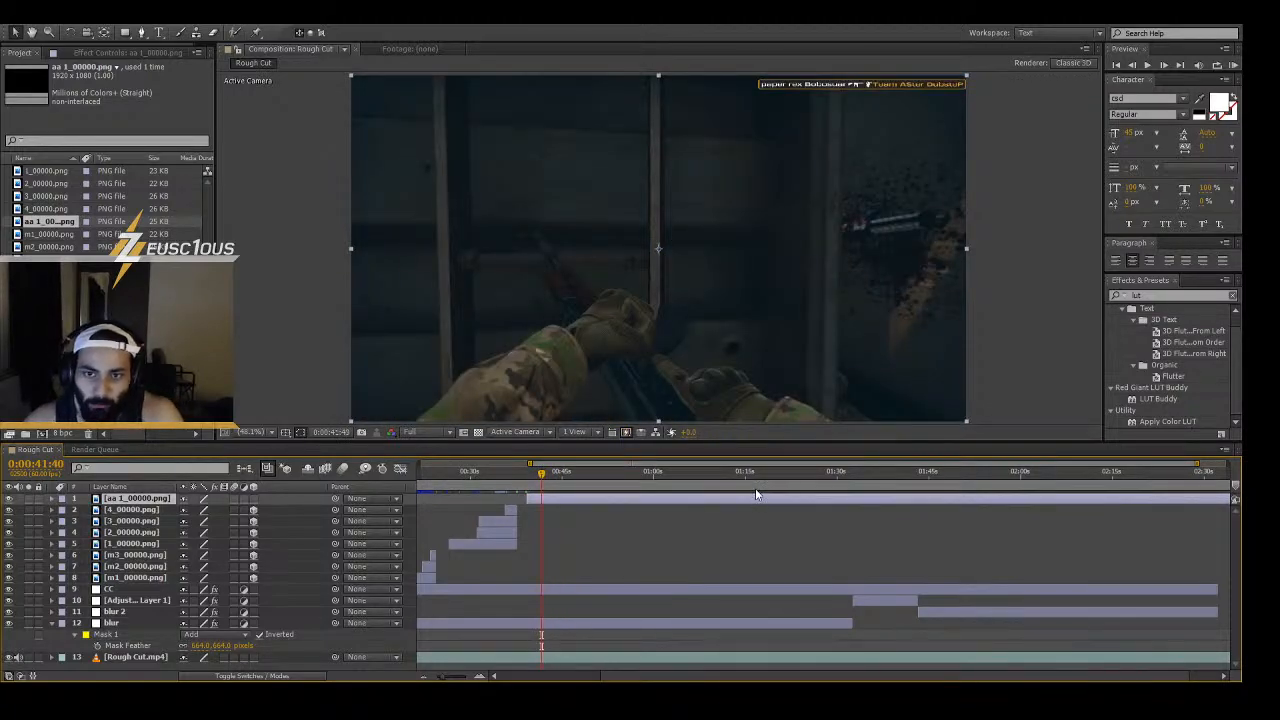
- Step frame by frame through the gameplay footage from 0:00:41:40 to 0:00:43:45, looking for the next kill
key("Page_Down")
key("Page_Down")
key("Page_Down")
key("Page_Down")
key("Page_Down")
key("Page_Down")
key("Page_Down")
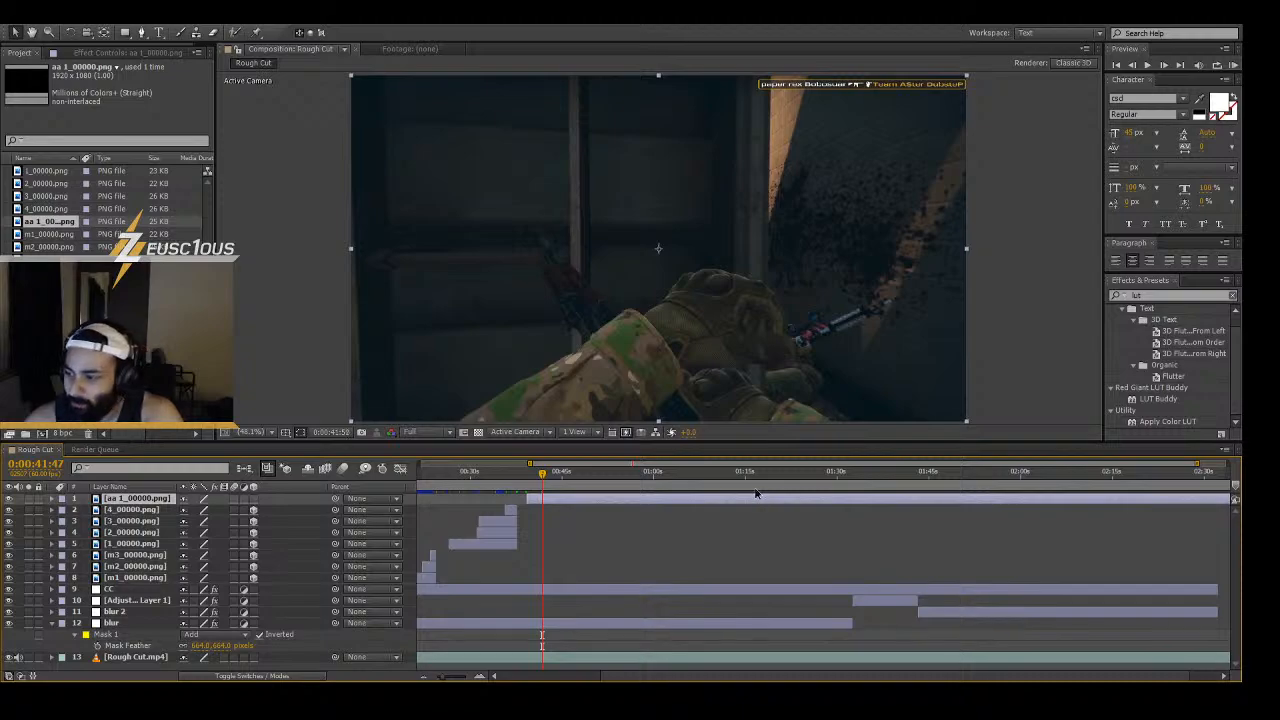
key("Page_Down")
key("Page_Down")
key("Page_Down")
key("Page_Down")
key("Page_Down")
key("Page_Down")
key("Page_Down")
key("Page_Down")
key("Page_Down")
key("Page_Down")
key("Page_Down")
key("Page_Down")
key("Page_Down")
key("Page_Down")
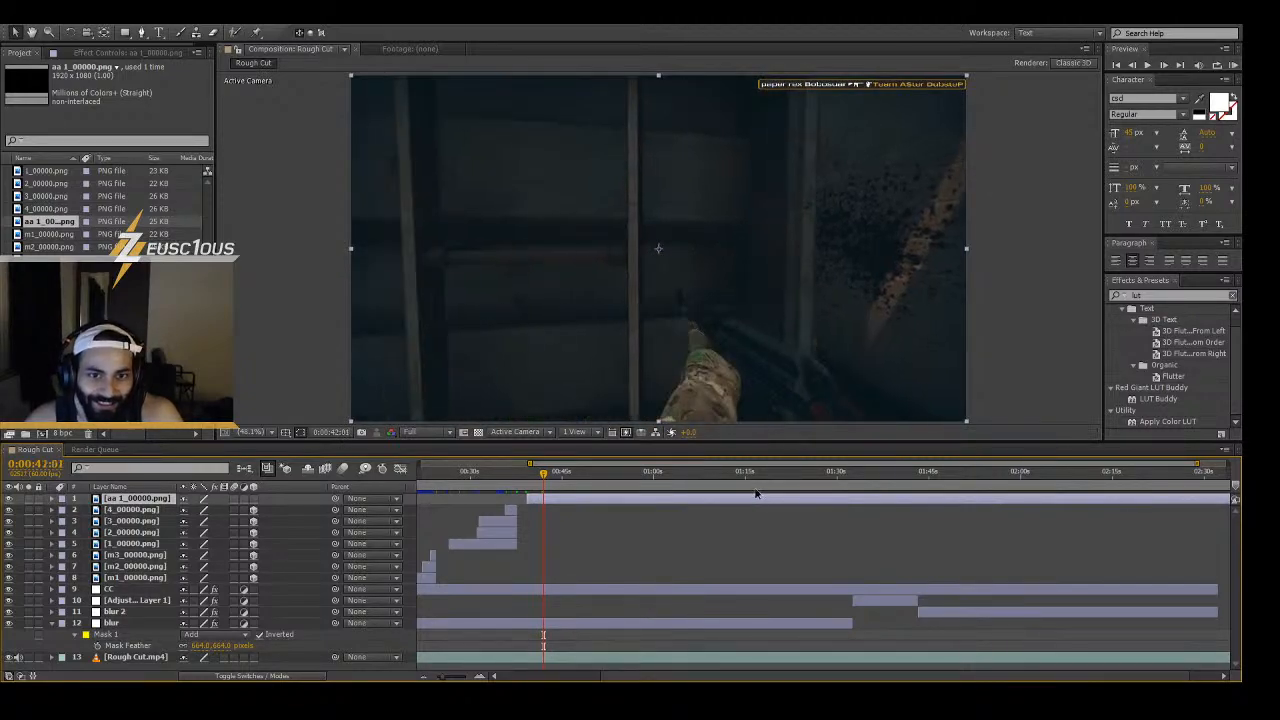
key("Page_Down")
key("Page_Down")
key("Page_Down")
key("Page_Down")
key("Page_Down")
key("Page_Down")
key("Page_Down")
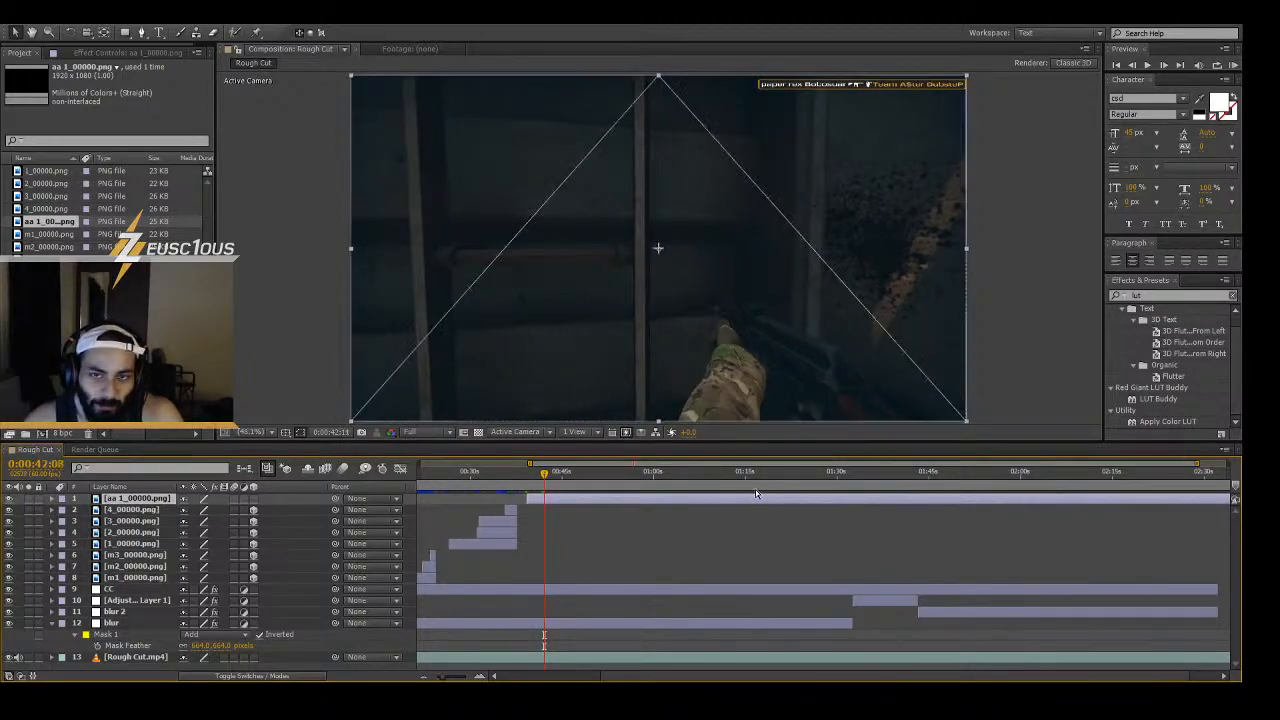
key("Page_Down")
key("Page_Down")
key("Page_Down")
key("Page_Down")
key("Page_Down")
key("Page_Down")
key("Page_Down")
key("Page_Down")
key("Page_Down")
key("Page_Down")
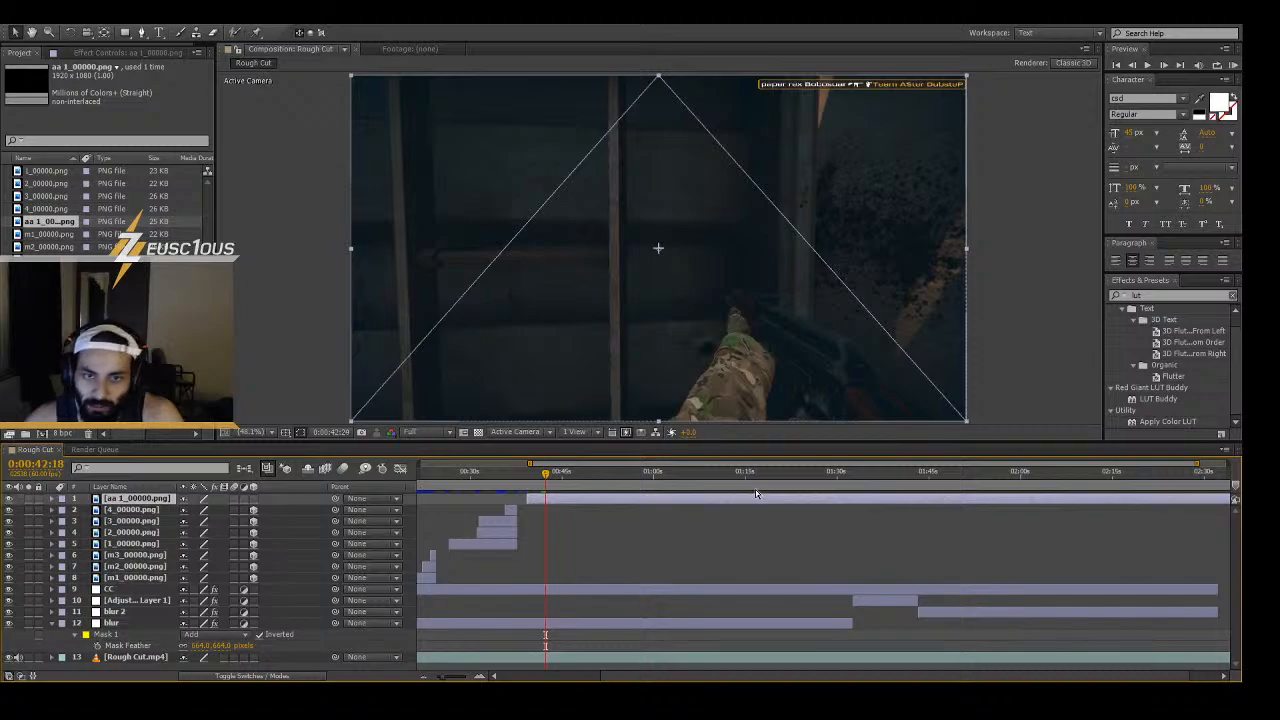
key("Page_Down")
key("Page_Down")
key("Page_Down")
key("Page_Down")
key("Page_Down")
key("Page_Down")
key("Page_Down")
key("Page_Down")
key("Page_Down")
key("Page_Down")
key("Page_Down")
key("Page_Down")
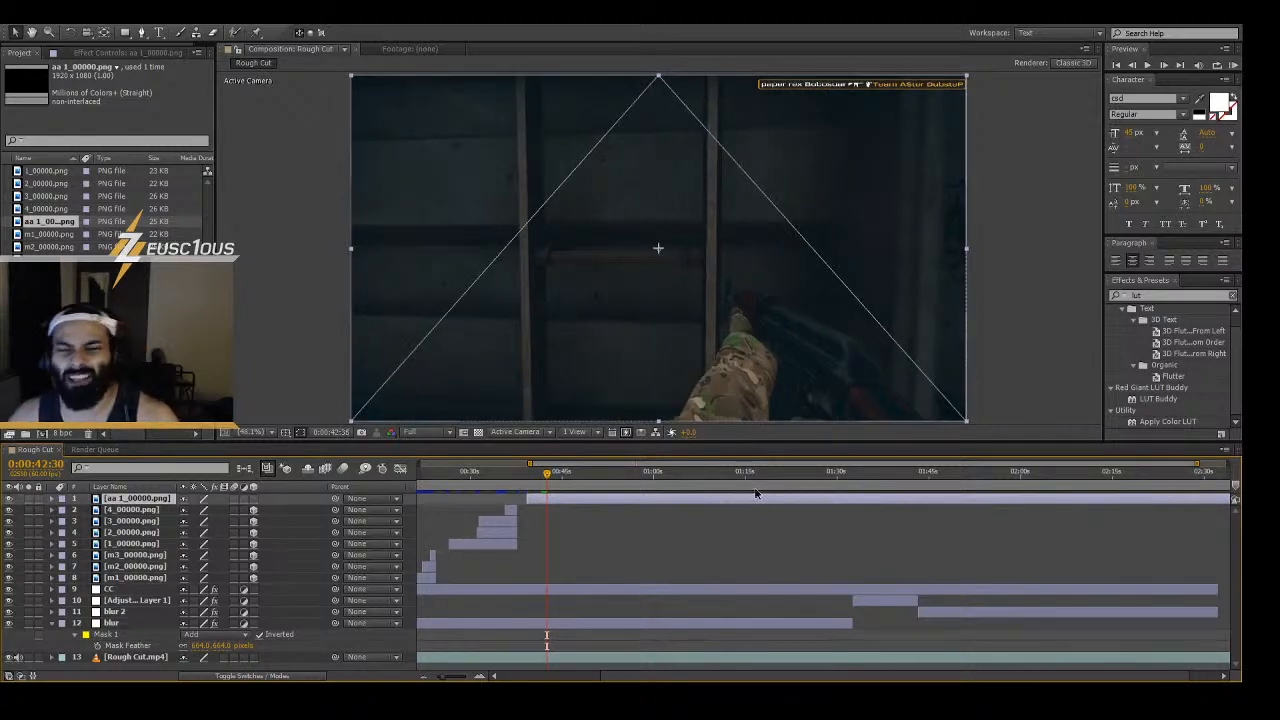
key("Page_Down")
key("Page_Down")
key("Page_Down")
key("Page_Down")
key("Page_Down")
key("Page_Down")
key("Page_Down")
key("Page_Down")
key("Page_Down")
key("Page_Down")
key("Page_Down")
key("Page_Down")
key("Page_Down")
key("Page_Down")
key("Page_Down")
key("Page_Down")
key("Page_Down")
key("Page_Down")
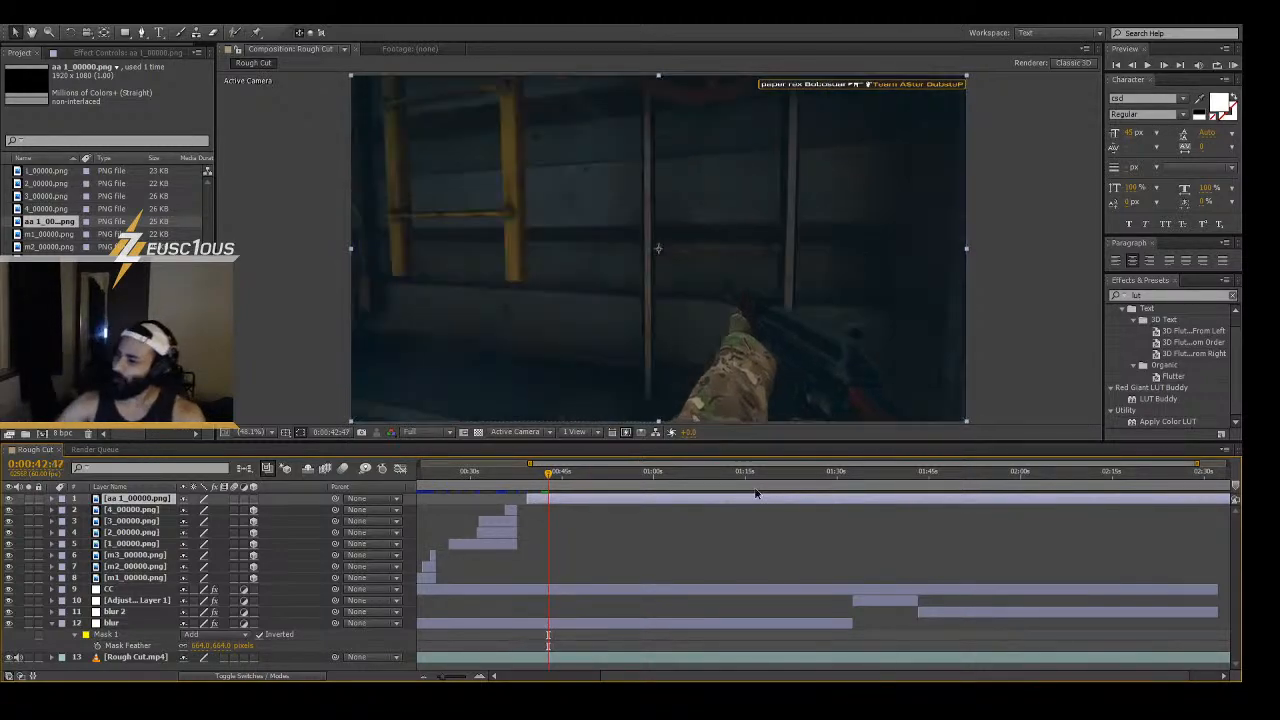
key("Page_Down")
key("Page_Down")
key("Page_Down")
key("Page_Down")
key("Page_Down")
key("Page_Down")
key("Page_Down")
key("Page_Down")
key("Page_Down")
key("Page_Down")
key("Page_Down")
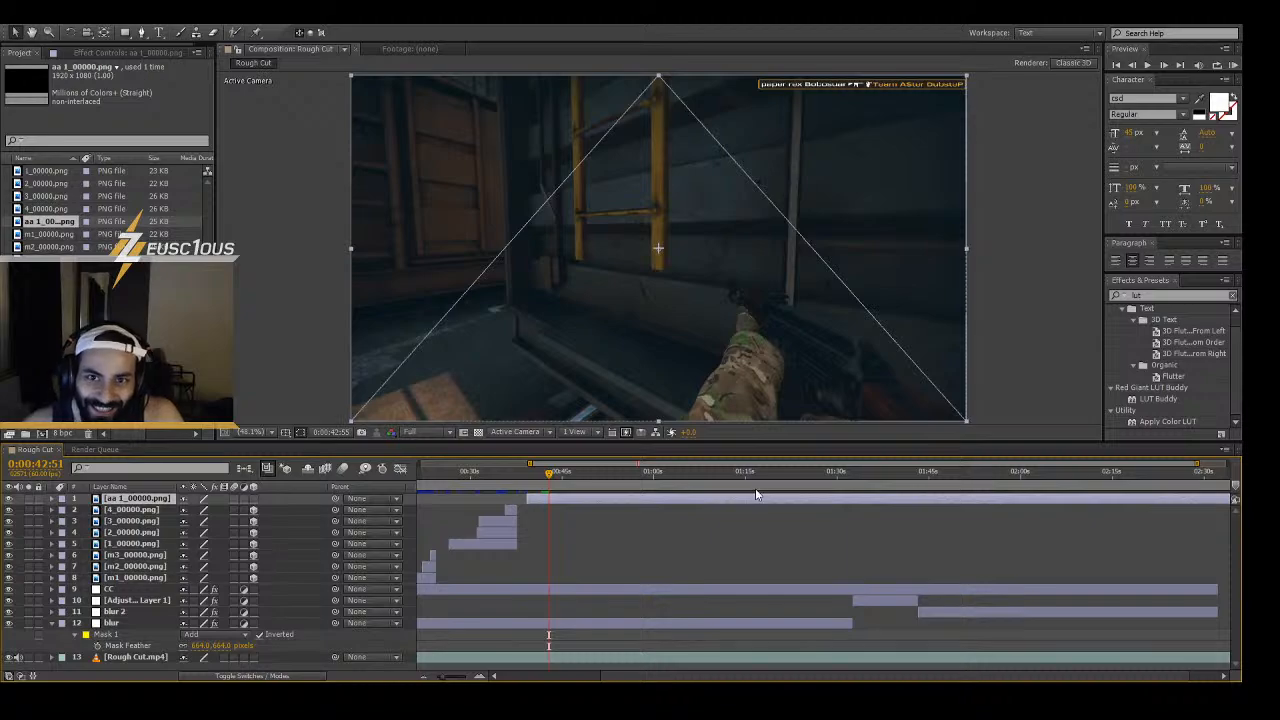
key("Page_Down")
key("Page_Down")
key("Page_Down")
key("Page_Down")
key("Page_Down")
key("Page_Down")
key("Page_Down")
key("Page_Down")
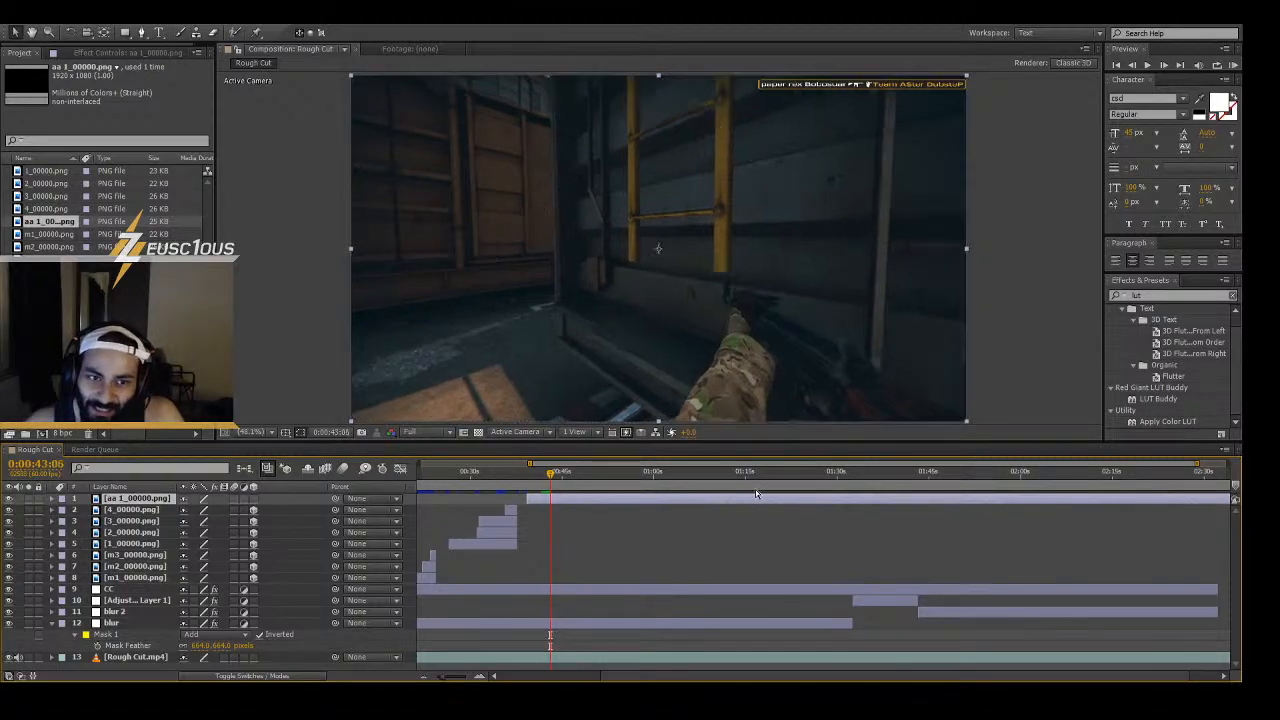
key("Page_Down")
key("Page_Down")
key("Page_Down")
key("Page_Down")
key("Page_Down")
key("Page_Down")
key("Page_Down")
key("Page_Down")
key("Page_Down")
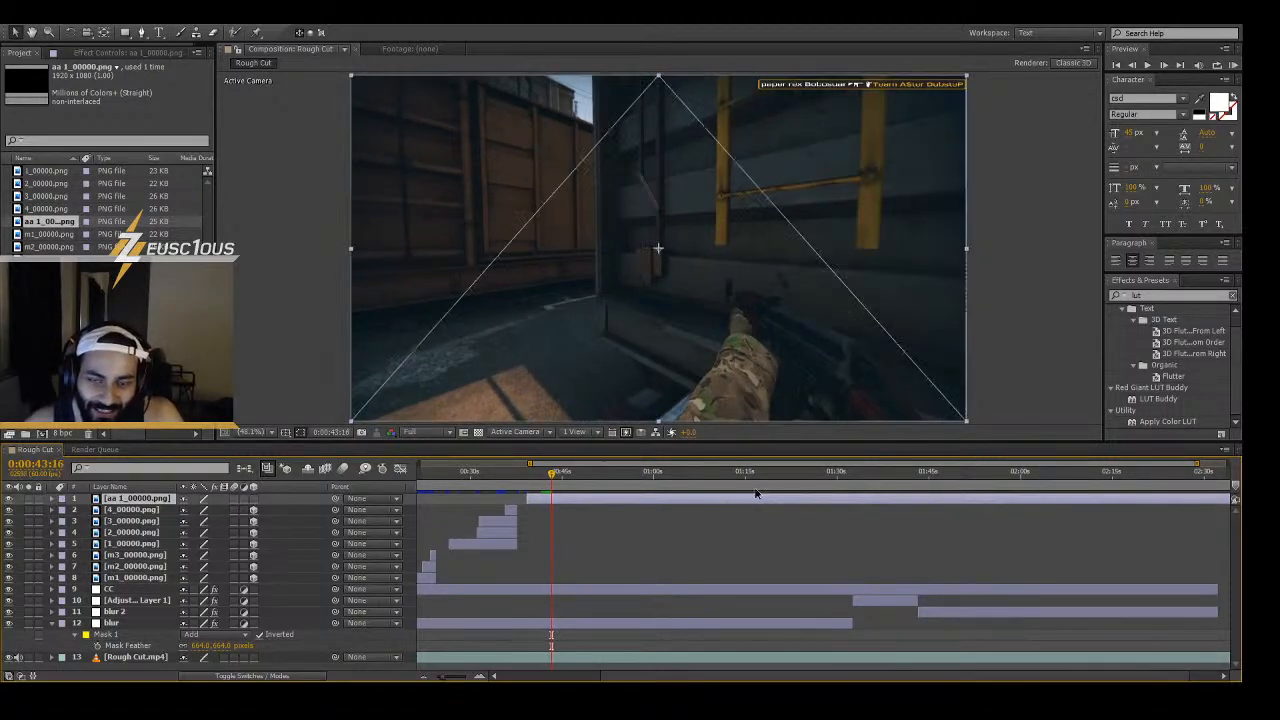
key("Page_Down")
key("Page_Down")
key("Page_Down")
key("Page_Down")
key("Page_Down")
key("Page_Down")
key("Page_Down")
key("Page_Down")
key("Page_Down")
key("Page_Down")
key("Page_Down")
key("Page_Down")
key("Page_Down")
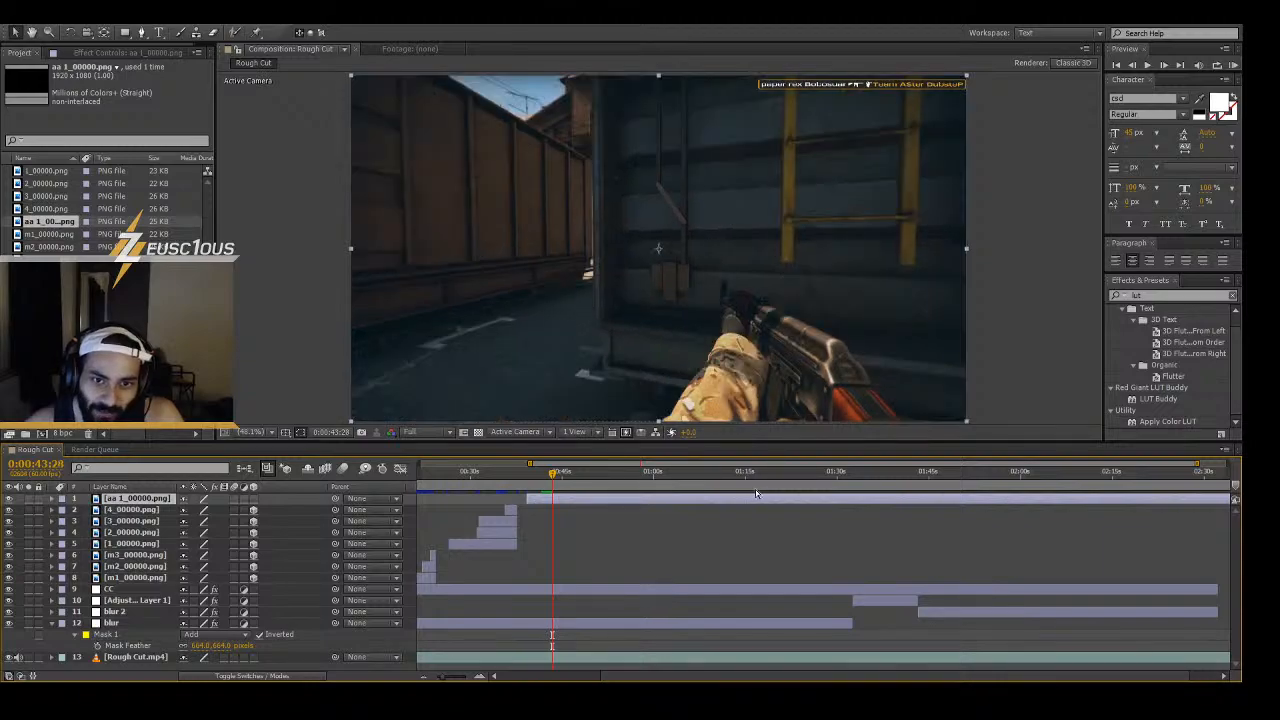
key("Page_Down")
key("Page_Down")
key("Page_Down")
key("Page_Down")
key("Page_Down")
key("Page_Down")
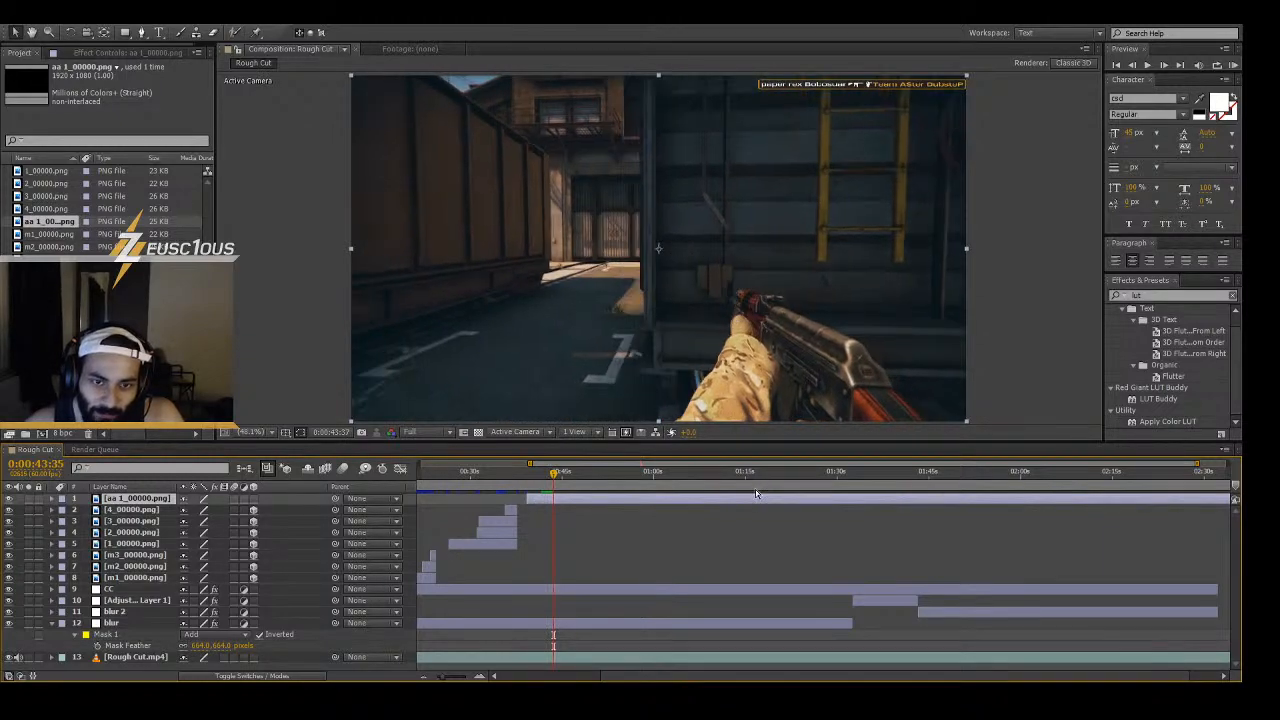
key("Page_Down")
key("Page_Down")
key("Page_Down")
key("Page_Down")
key("Page_Down")
key("Page_Down")
key("Page_Down")
key("Page_Down")
key("Page_Down")
key("Page_Down")
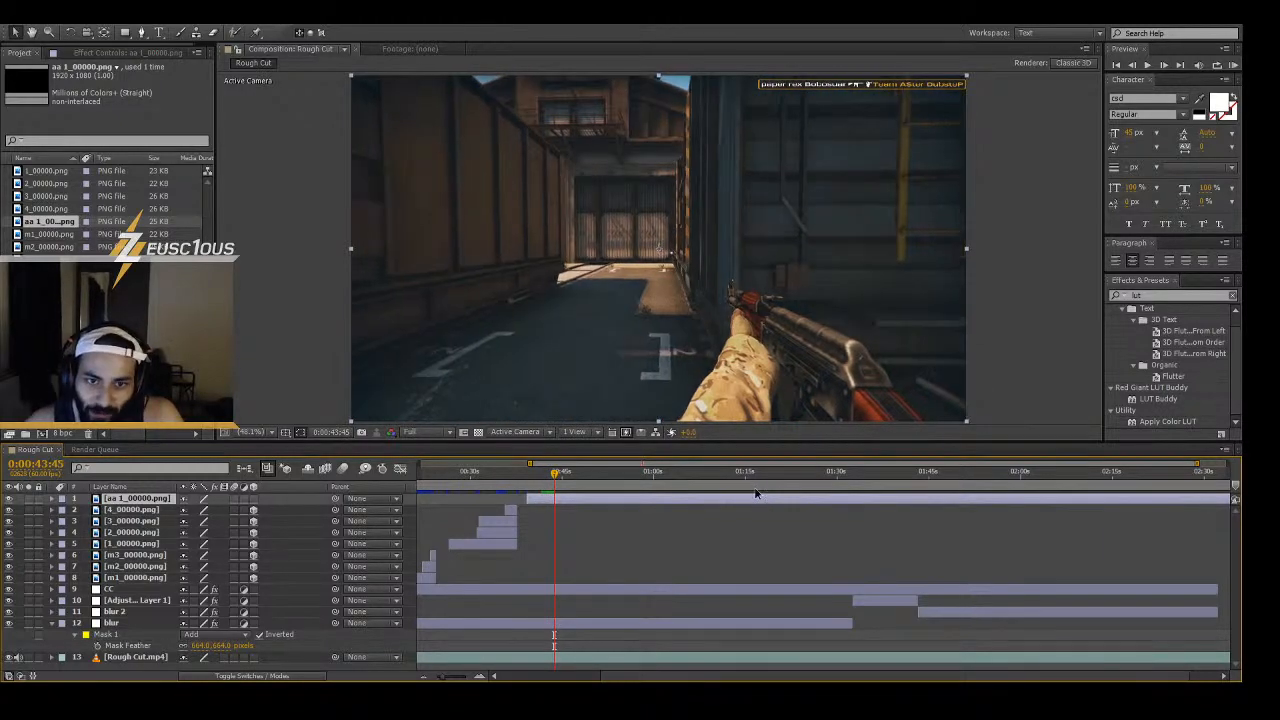
- Advance the Rough Cut playhead frame by frame to 0:00:44:13, just before the second kill
key("Page_Down")
key("Page_Down")
key("Page_Down")
key("Page_Down")
key("Page_Down")
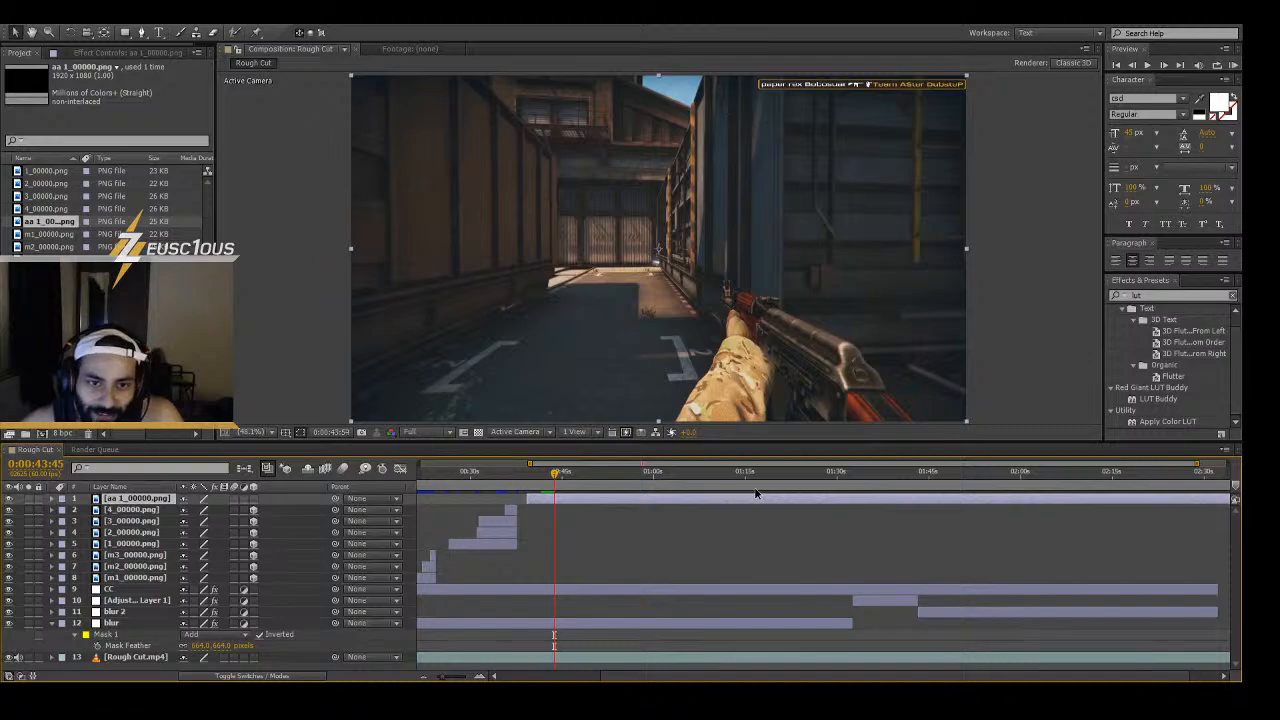
key("Page_Down")
key("Page_Down")
key("Page_Down")
key("Page_Down")
key("Page_Down")
key("Page_Down")
key("Page_Down")
key("Page_Down")
key("Page_Down")
key("Page_Down")
key("Page_Down")
key("Page_Down")
key("Page_Down")
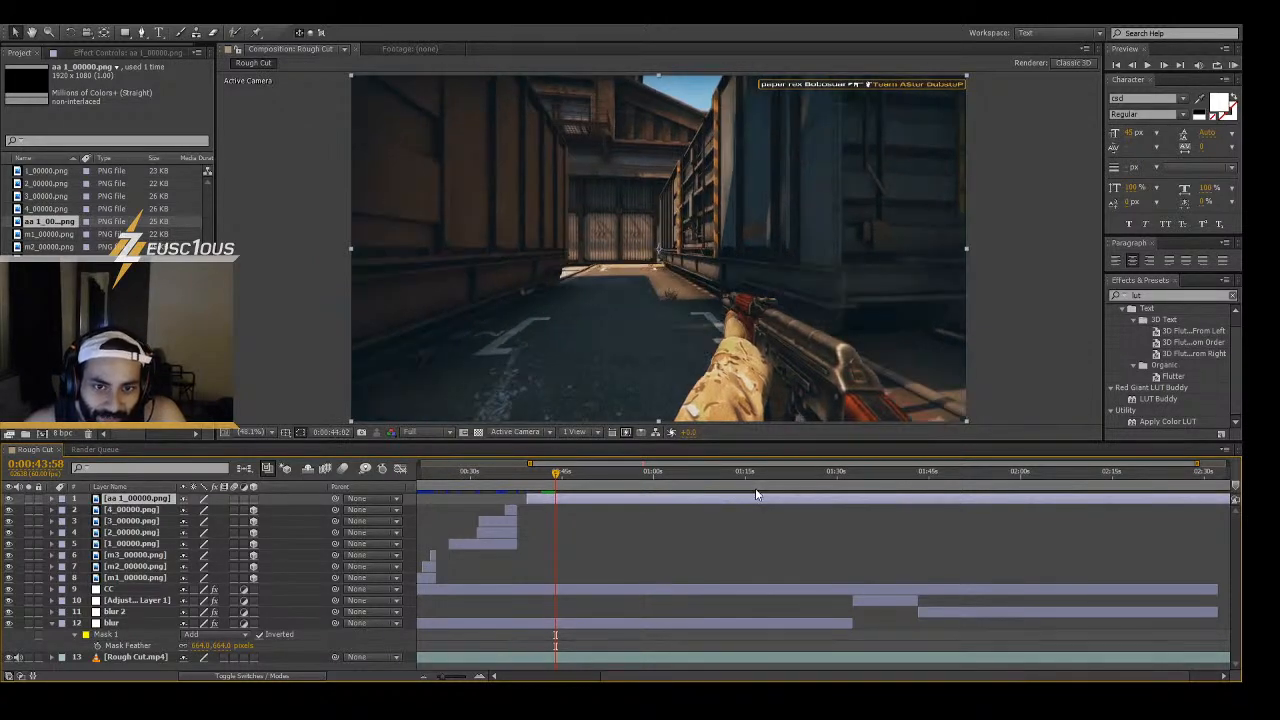
key("Page_Down")
key("Page_Down")
key("Page_Down")
key("Page_Down")
key("Page_Down")
key("Page_Down")
key("Page_Down")
key("Page_Down")
key("Page_Down")
key("Page_Down")
key("Page_Down")
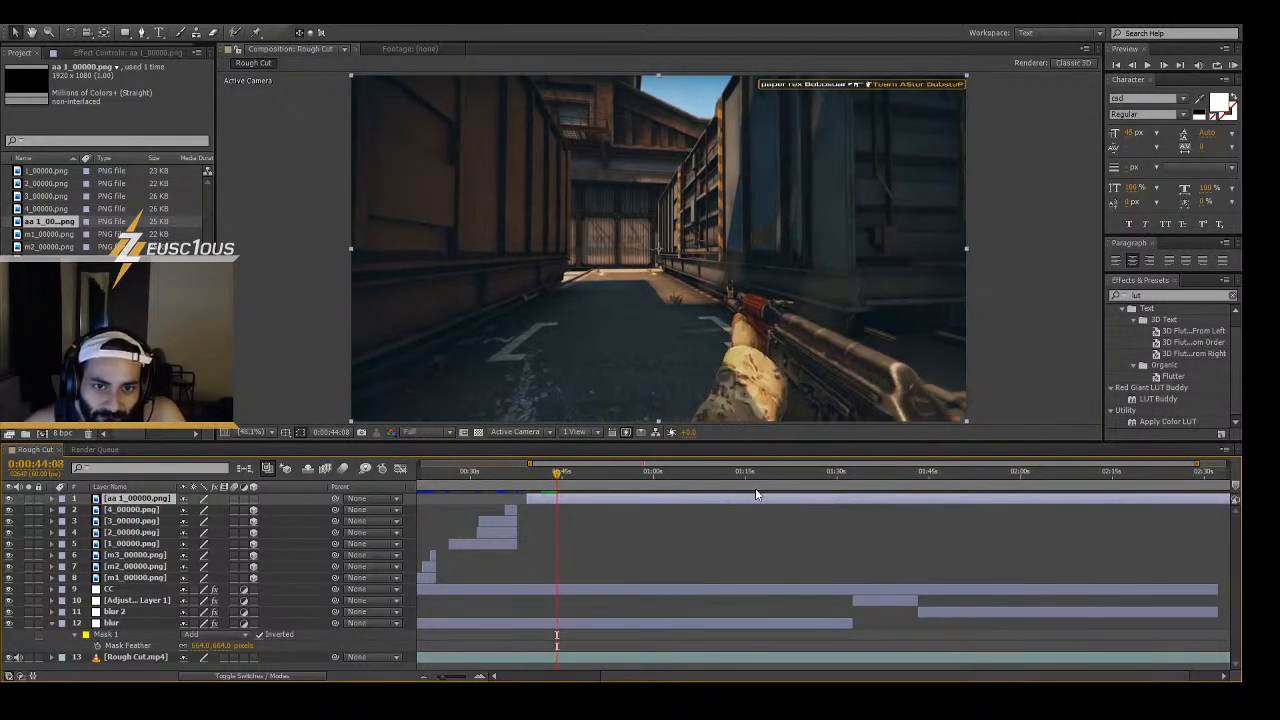
key("Page_Down")
key("Page_Down")
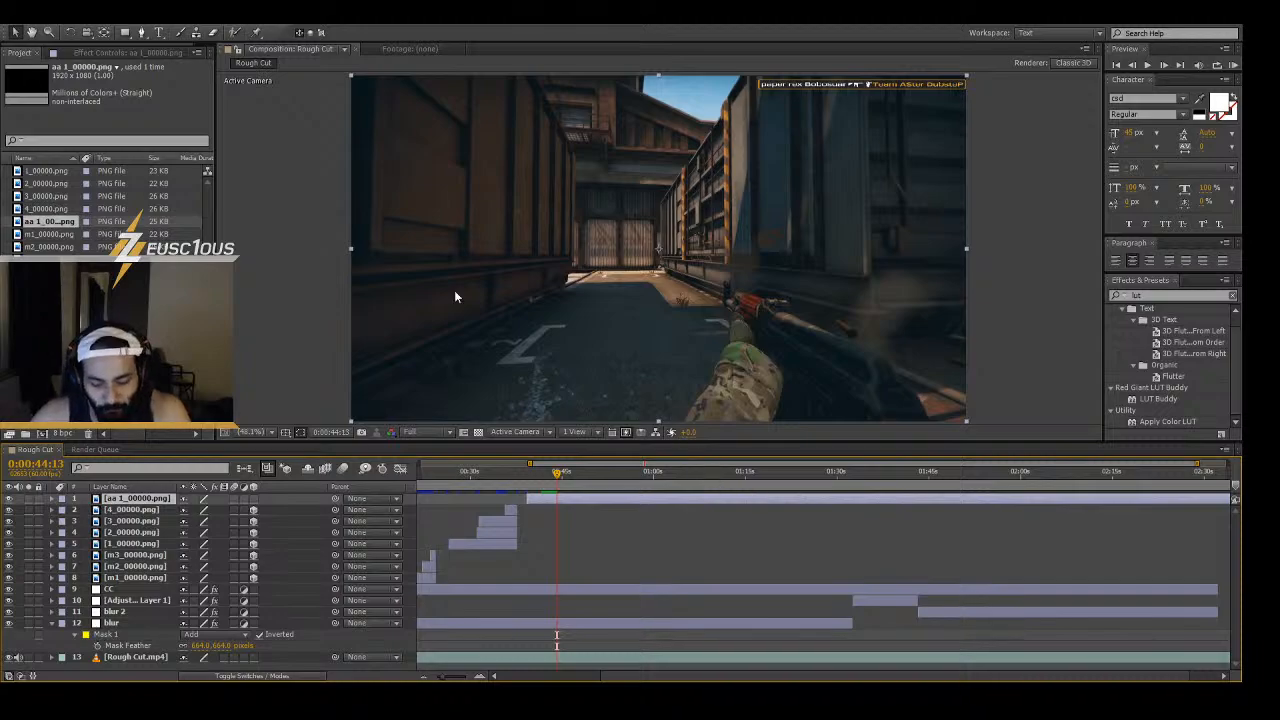
- Inspect the crosshair area up close frame by frame and park the playhead on the second kill at 0:00:44:26
scroll(639, 232, "up", 8)
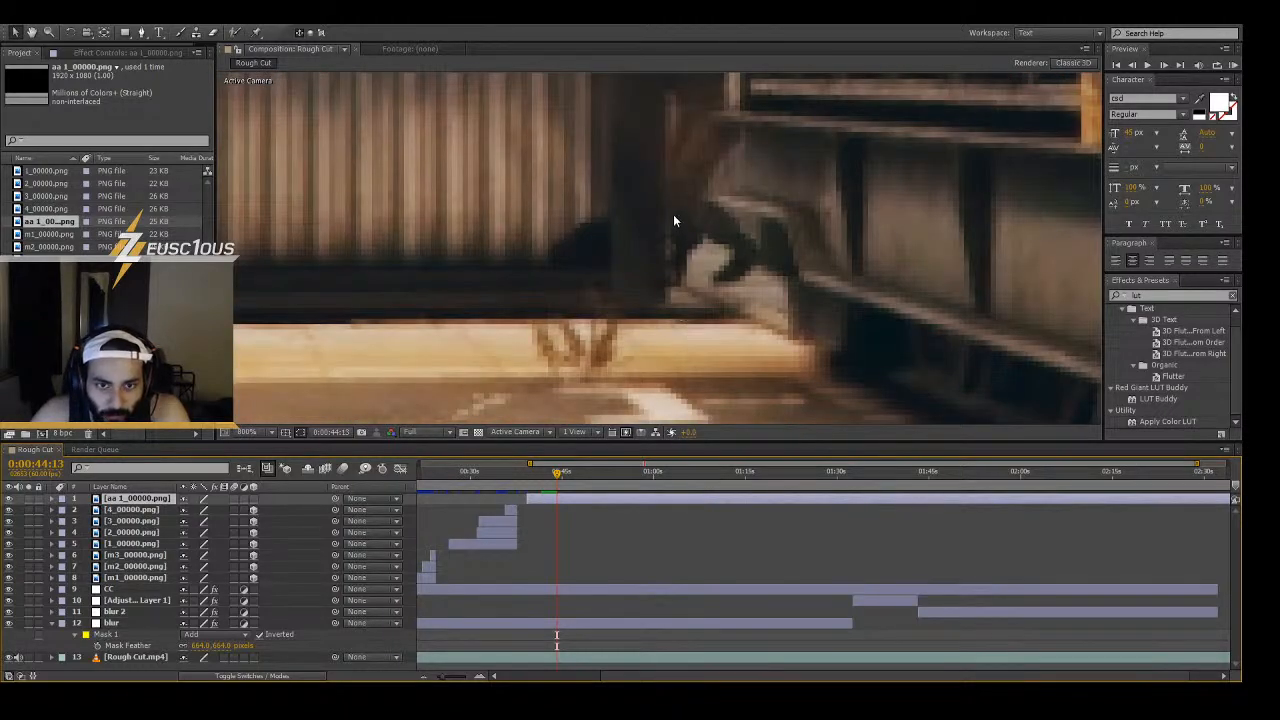
left_click_drag(692, 189, 688, 475)
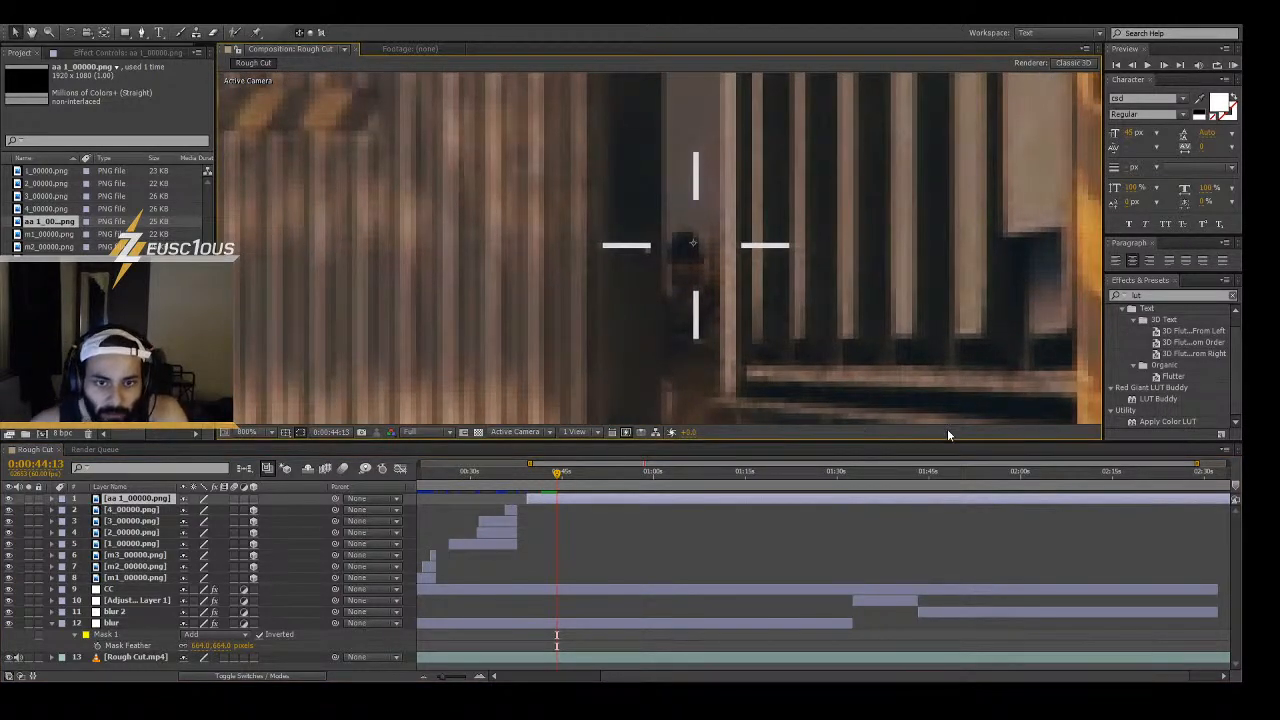
key("Page_Down")
key("Page_Down")
key("Page_Down")
key("Page_Down")
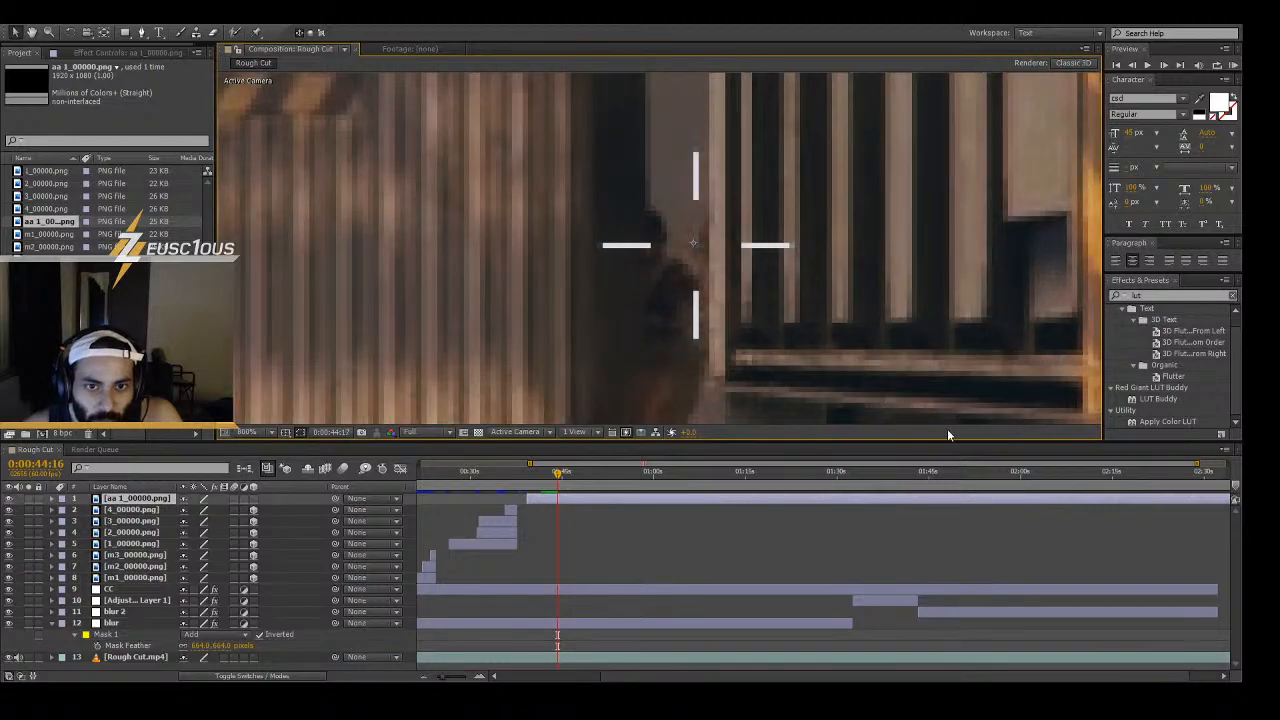
key("Page_Down")
key("Page_Down")
key("Page_Down")
key("Page_Down")
key("Page_Down")
key("Page_Down")
key("Page_Down")
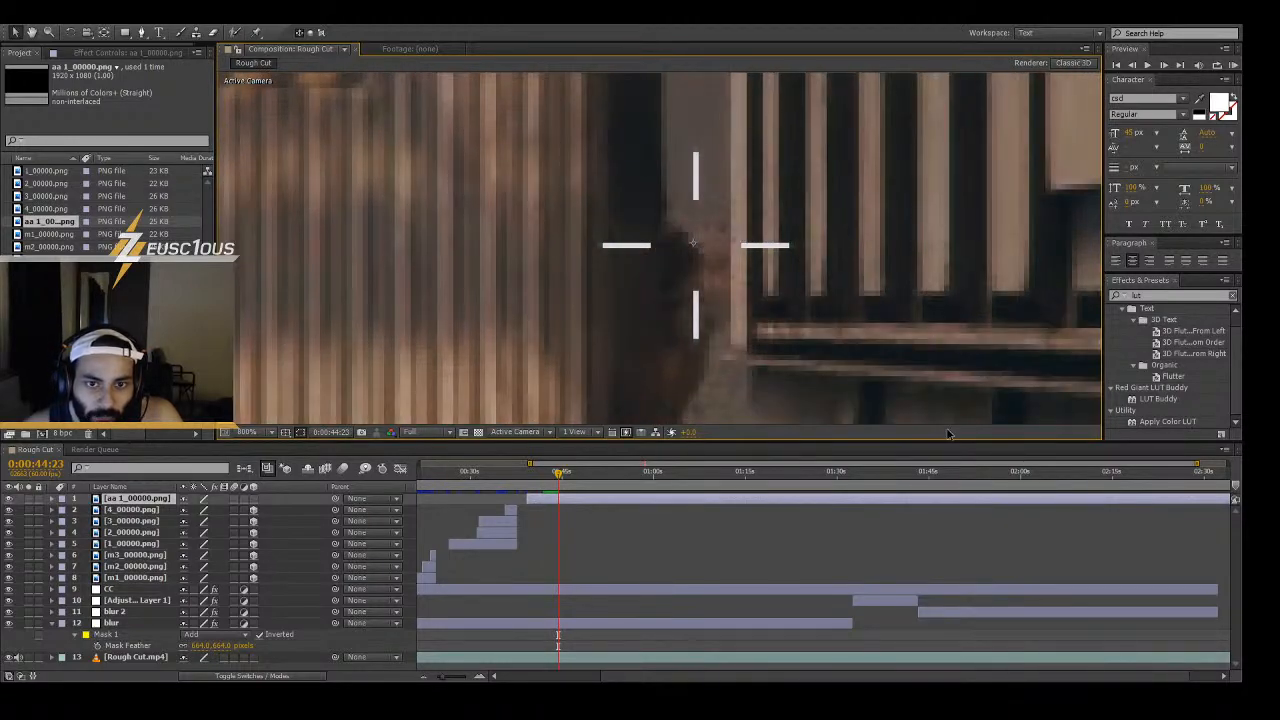
key("Page_Down")
key("Page_Down")
key("Page_Down")
key("Page_Down")
key("Page_Down")
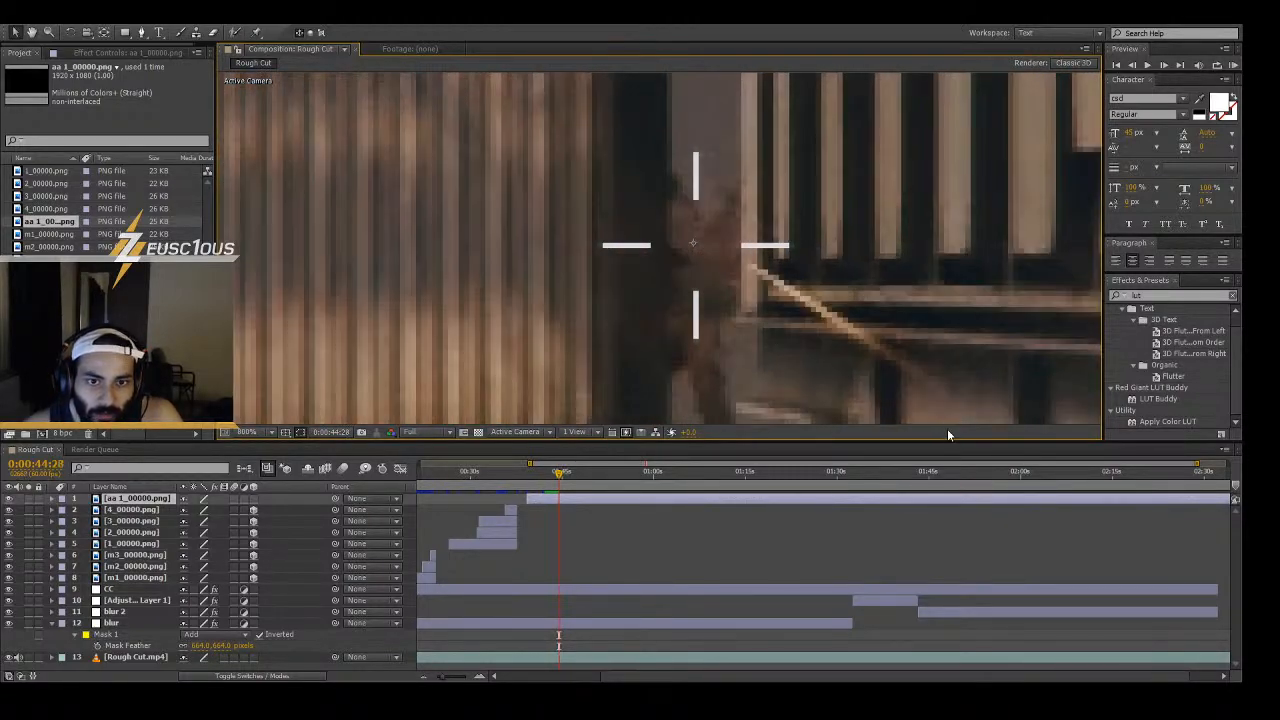
key("Page_Up")
key("Page_Up")
key("Page_Up")
key("Page_Up")
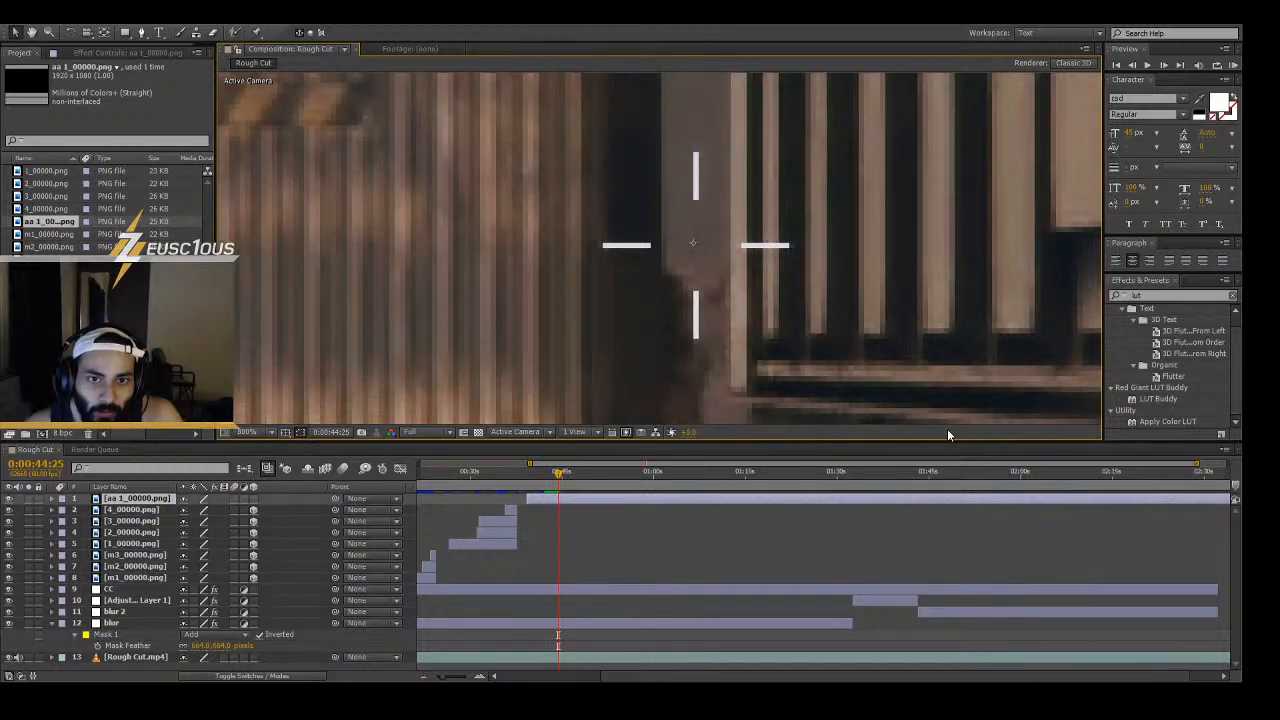
key("Page_Down")
key("Page_Down")
key("Page_Down")
key("Page_Down")
key("Page_Down")
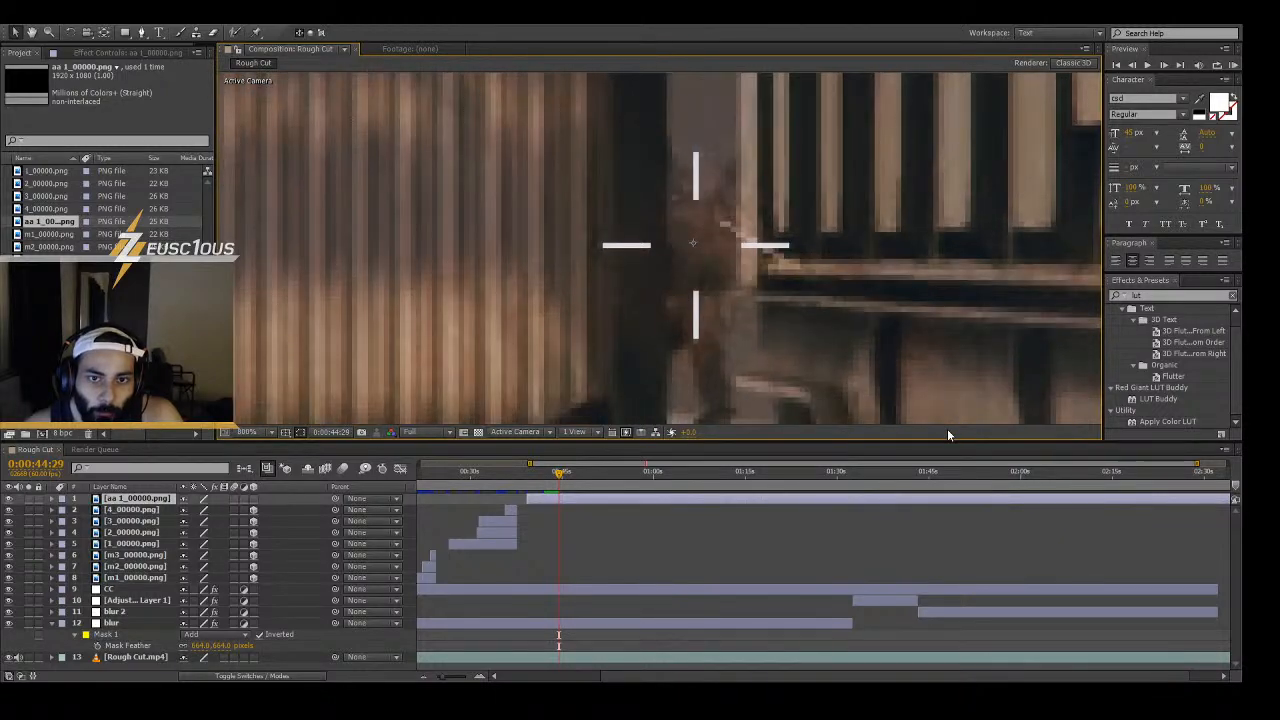
key("Page_Up")
key("Page_Up")
key("Page_Up")
key("Page_Up")
key("Page_Up")
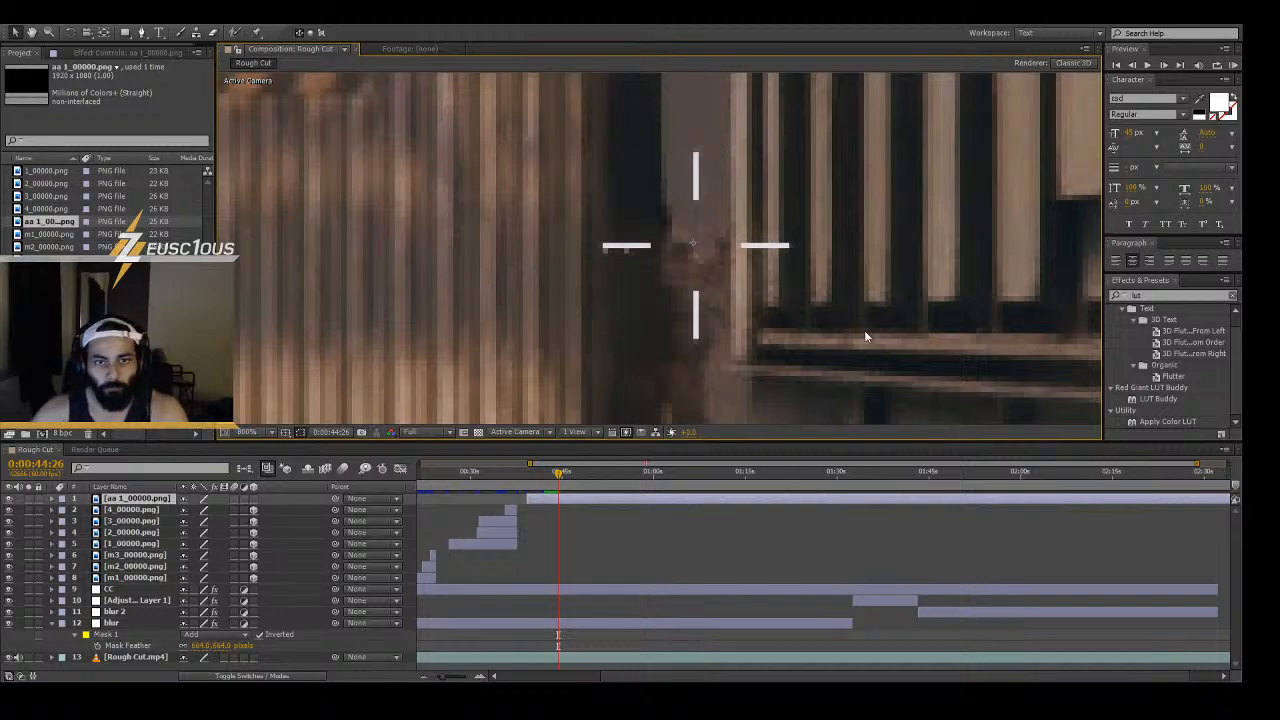
scroll(795, 300, "down", 6)
scroll(922, 323, "down", 1)
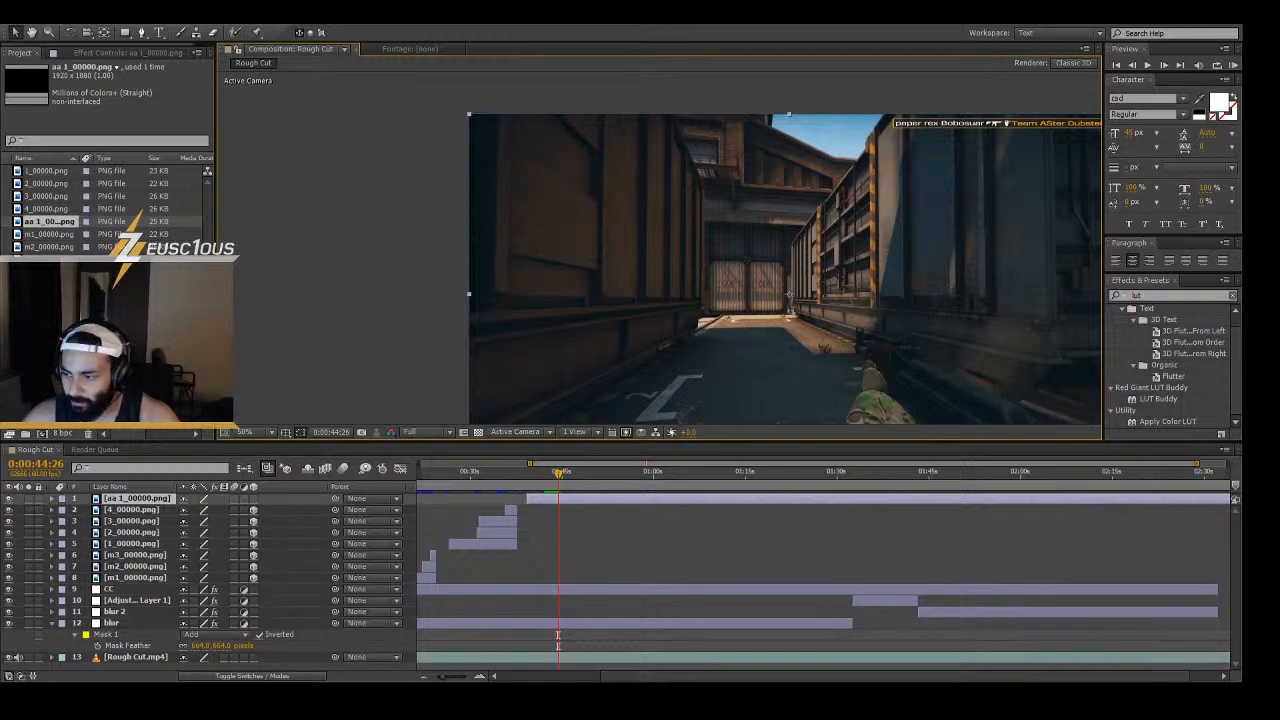
- Add mm2_00000.png as the top layer of Rough Cut, with its start aligned to 0:00:44:26
left_click(747, 434)
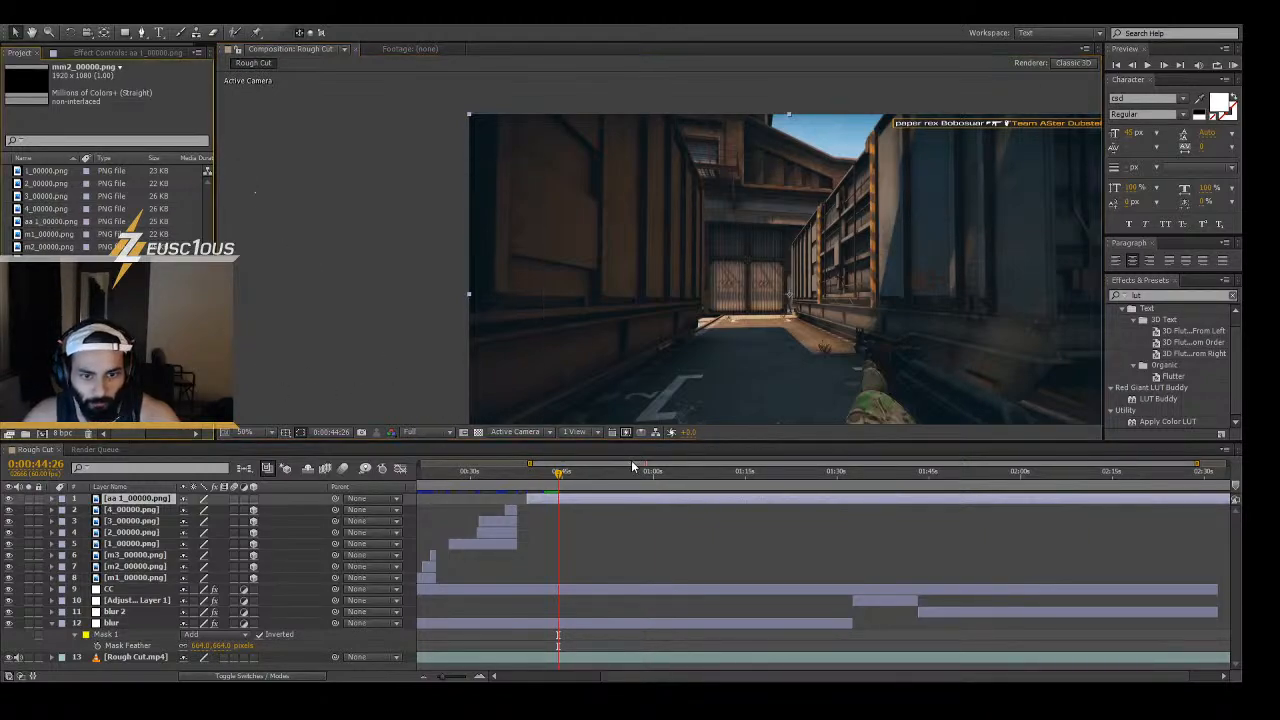
scroll(601, 487, "left", 1)
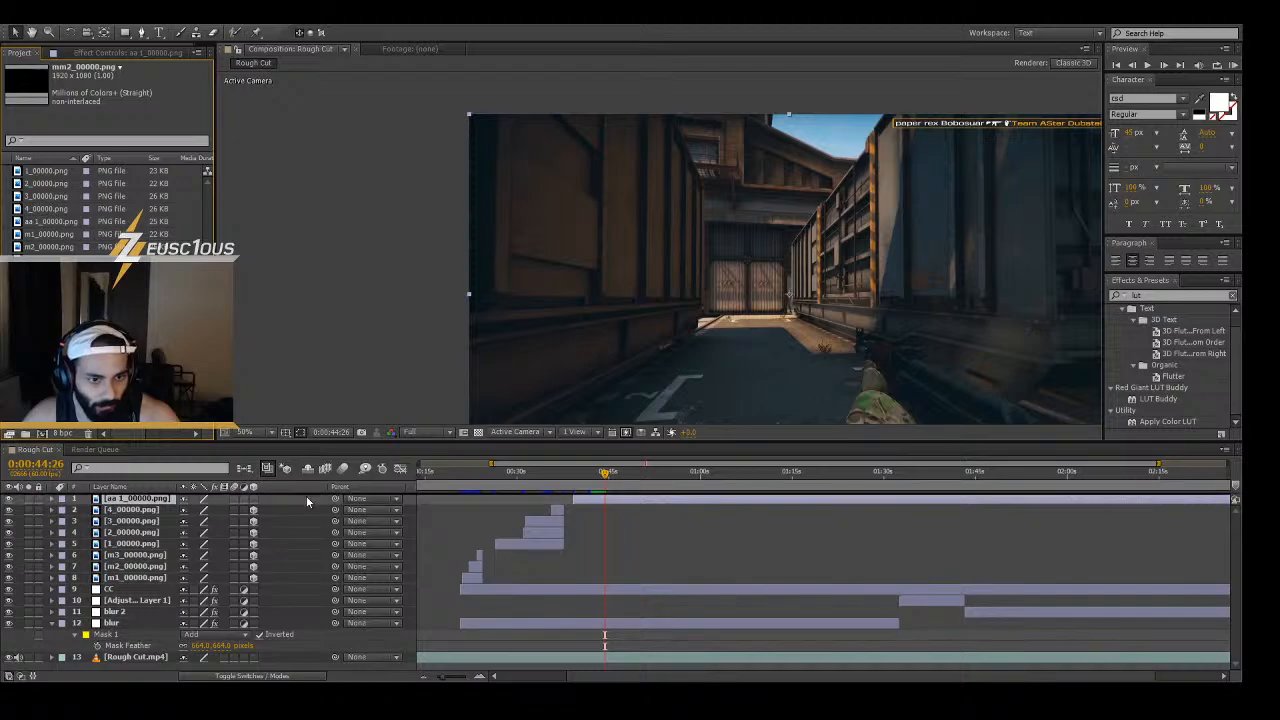
key("ctrl+slash")
left_click_drag(542, 500, 736, 506)
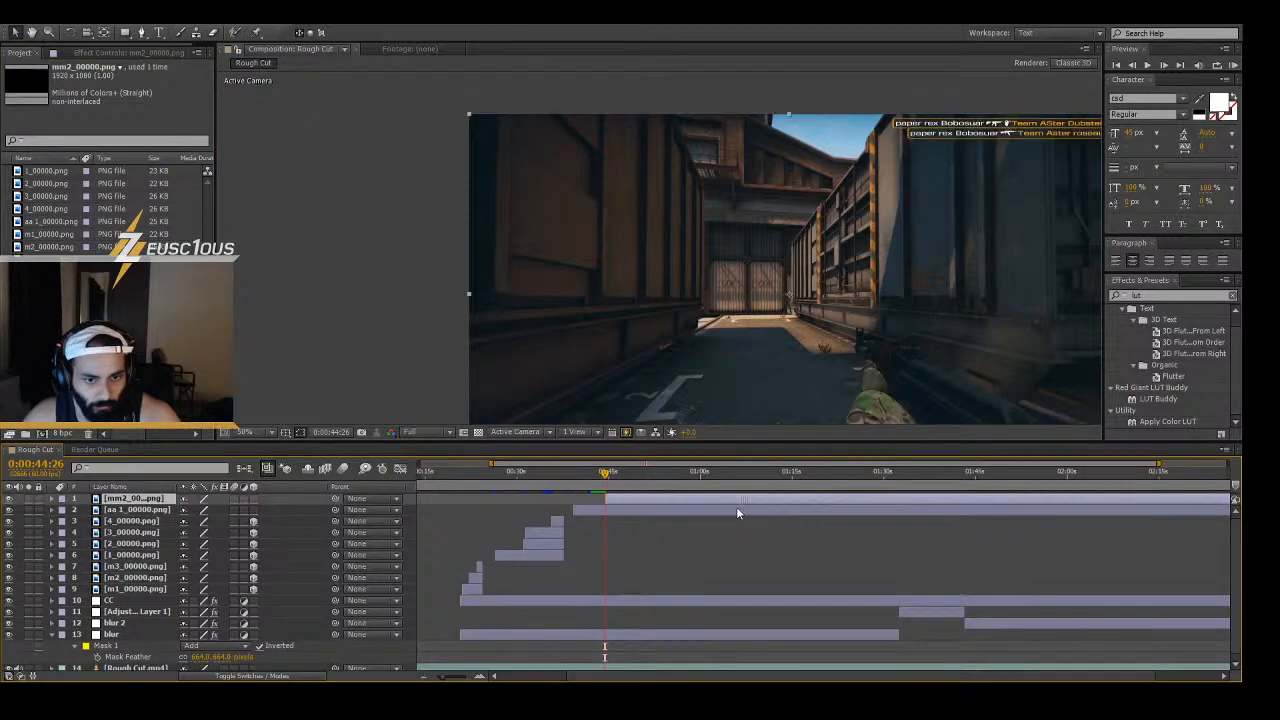
- Make the aa 1_00000.png and mm2_00000.png layers 3D and place both kill notices in tilted perspective over the alley's container wall
left_click(596, 507)
left_click(252, 510)
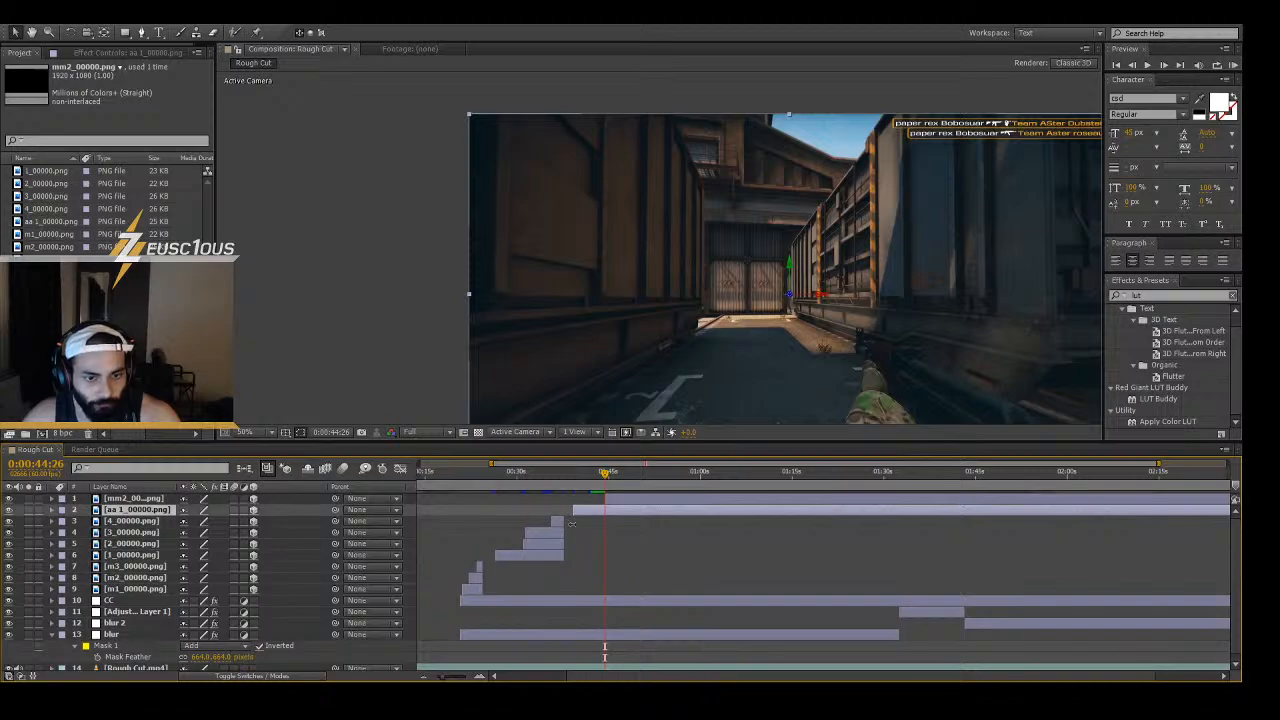
left_click(674, 498)
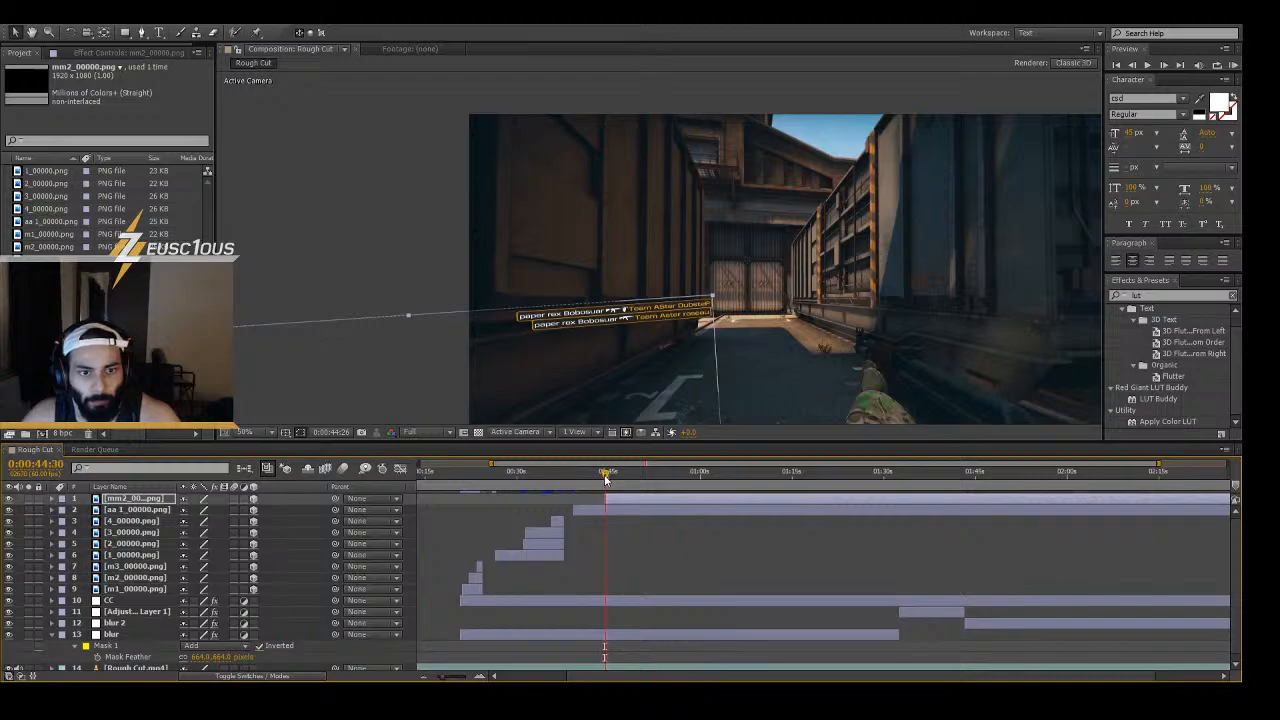
- Scrub ahead to 0:00:48:13 and go back frame by frame to examine the gunfire leading to the third kill
left_click_drag(606, 474, 628, 477)
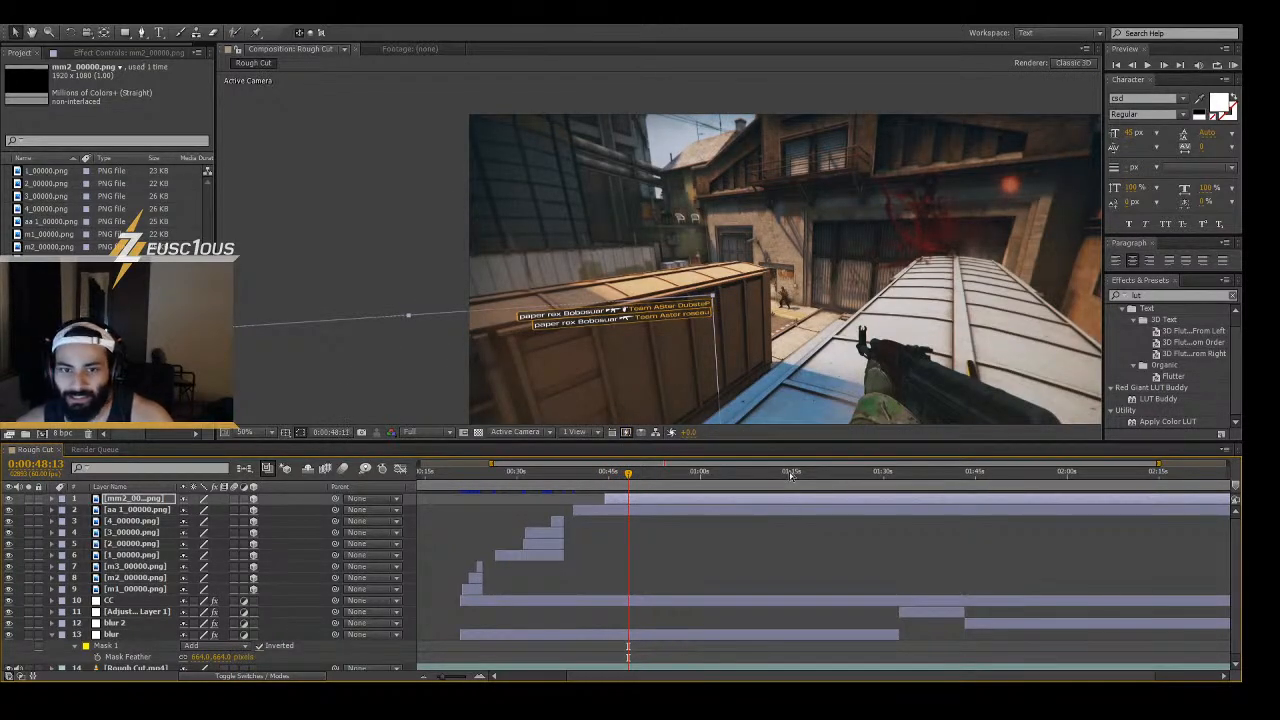
key("Page_Up")
key("Page_Up")
key("Page_Up")
key("Page_Up")
key("Page_Up")
key("Page_Up")
key("Page_Up")
key("Page_Up")
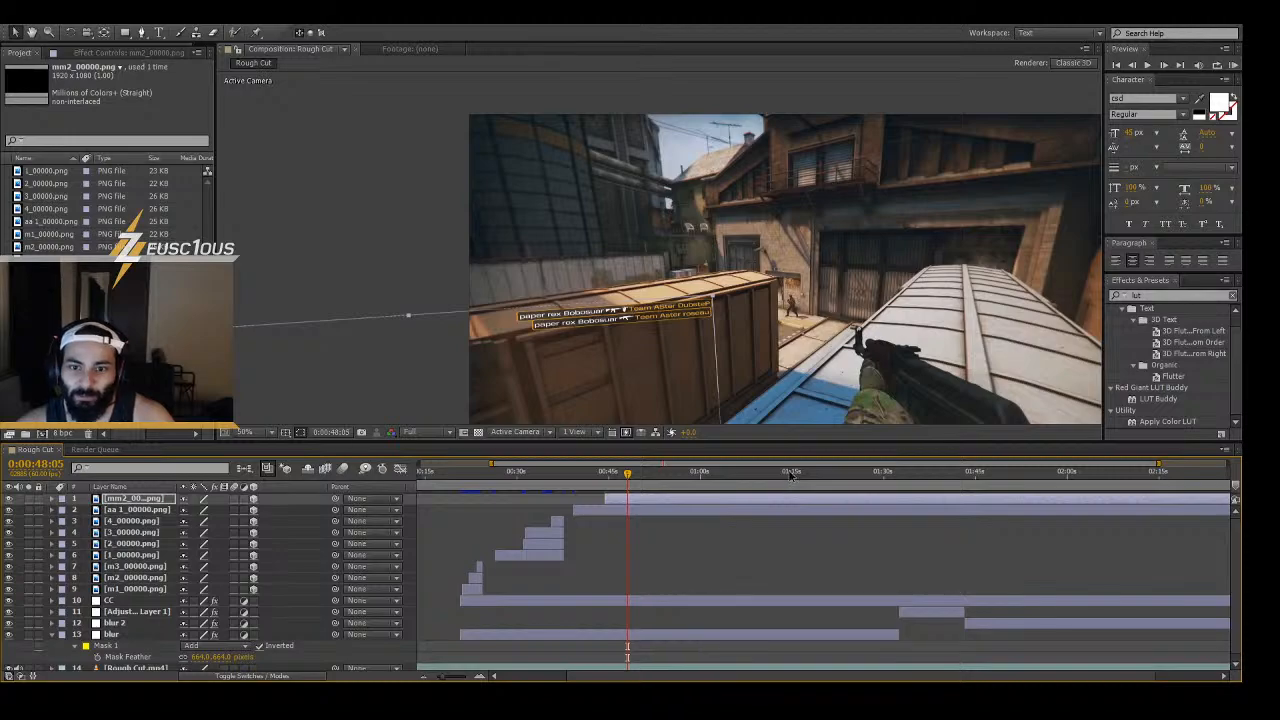
key("Page_Up")
key("Page_Up")
key("Page_Up")
key("Page_Up")
key("Page_Up")
key("Page_Up")
key("Page_Up")
key("Page_Up")
key("Page_Up")
key("Page_Up")
key("Page_Up")
key("Page_Up")
key("Page_Up")
key("Page_Up")
key("Page_Up")
key("Page_Up")
key("Page_Up")
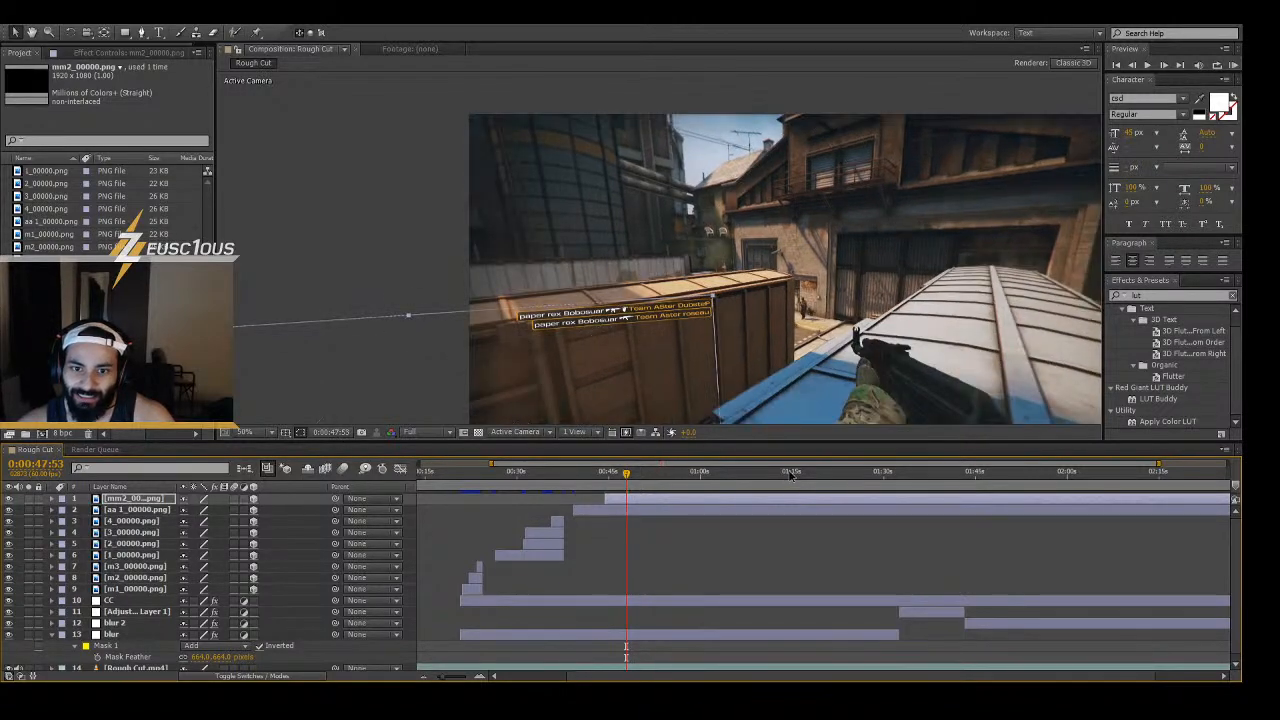
- Advance frame by frame through the rooftop shots and park the playhead on the third kill at 0:00:48:30
key("Page_Down")
key("Page_Down")
key("Page_Down")
key("Page_Down")
key("Page_Down")
key("Page_Down")
key("Page_Down")
key("Page_Down")
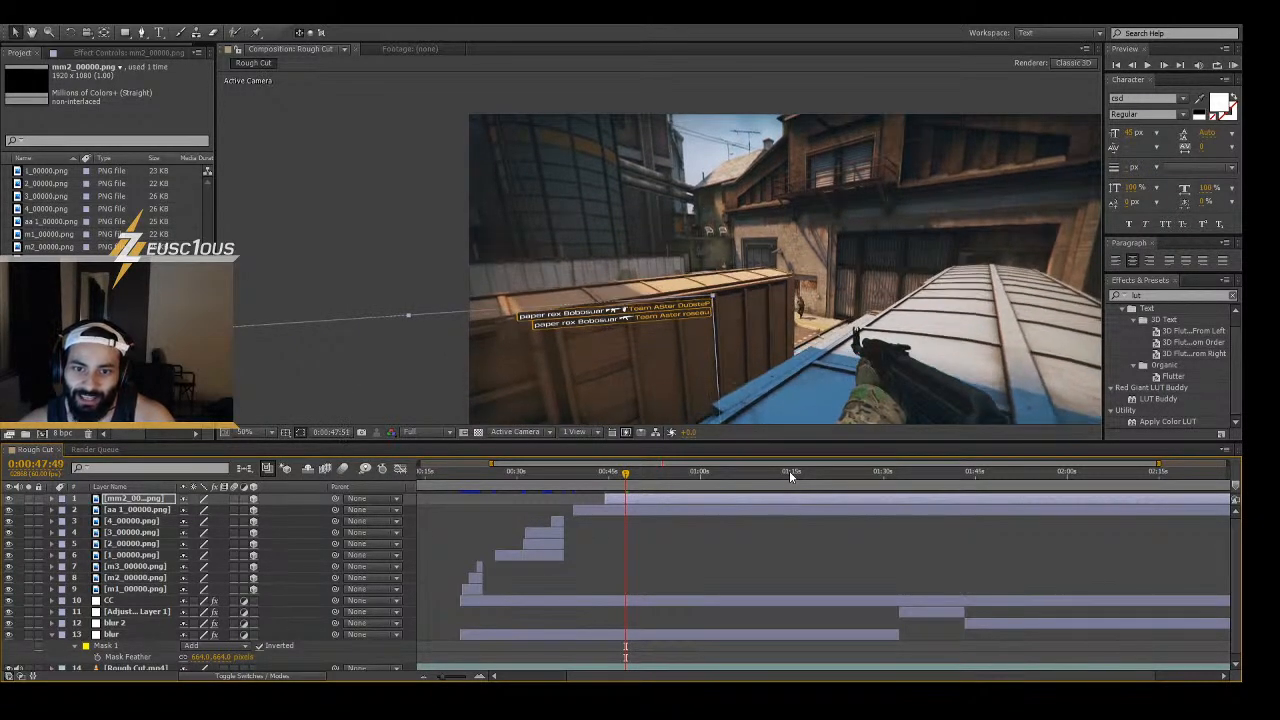
key("Page_Down")
key("Page_Down")
key("Page_Down")
key("Page_Down")
key("Page_Down")
key("Page_Down")
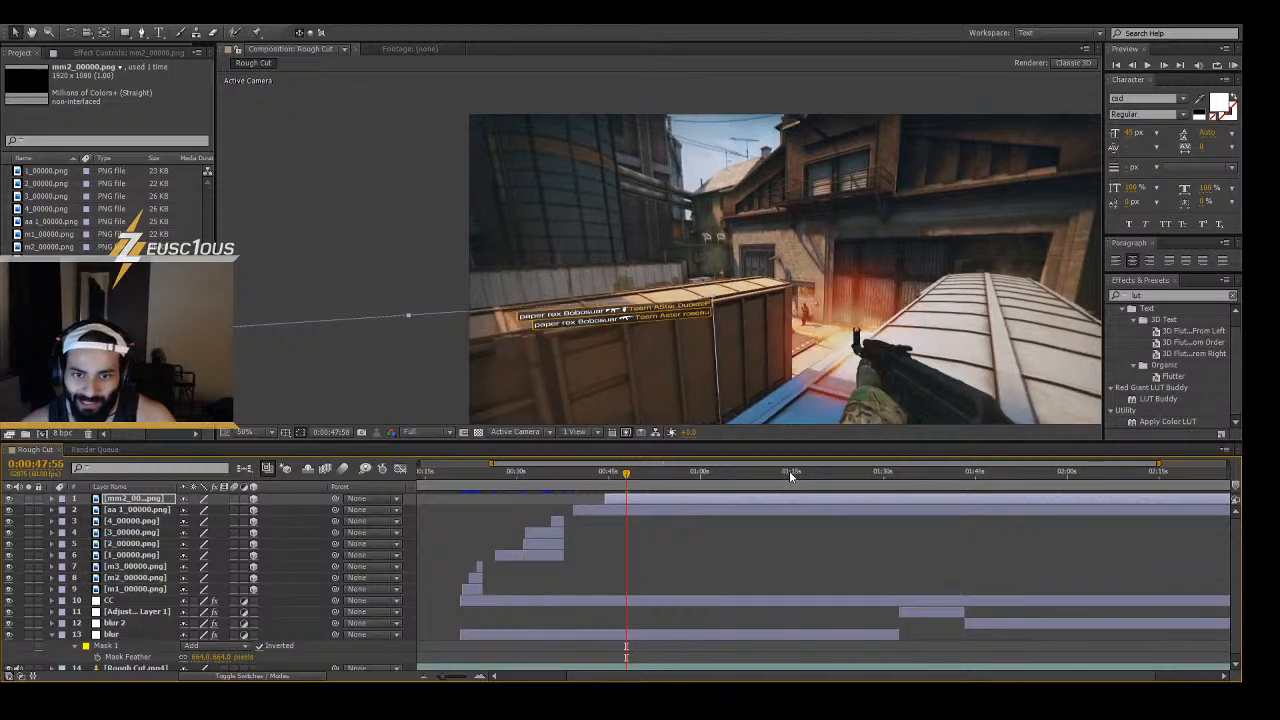
key("Page_Down")
key("Page_Down")
key("Page_Down")
key("Page_Down")
key("Page_Down")
key("Page_Down")
key("Page_Down")
key("Page_Down")
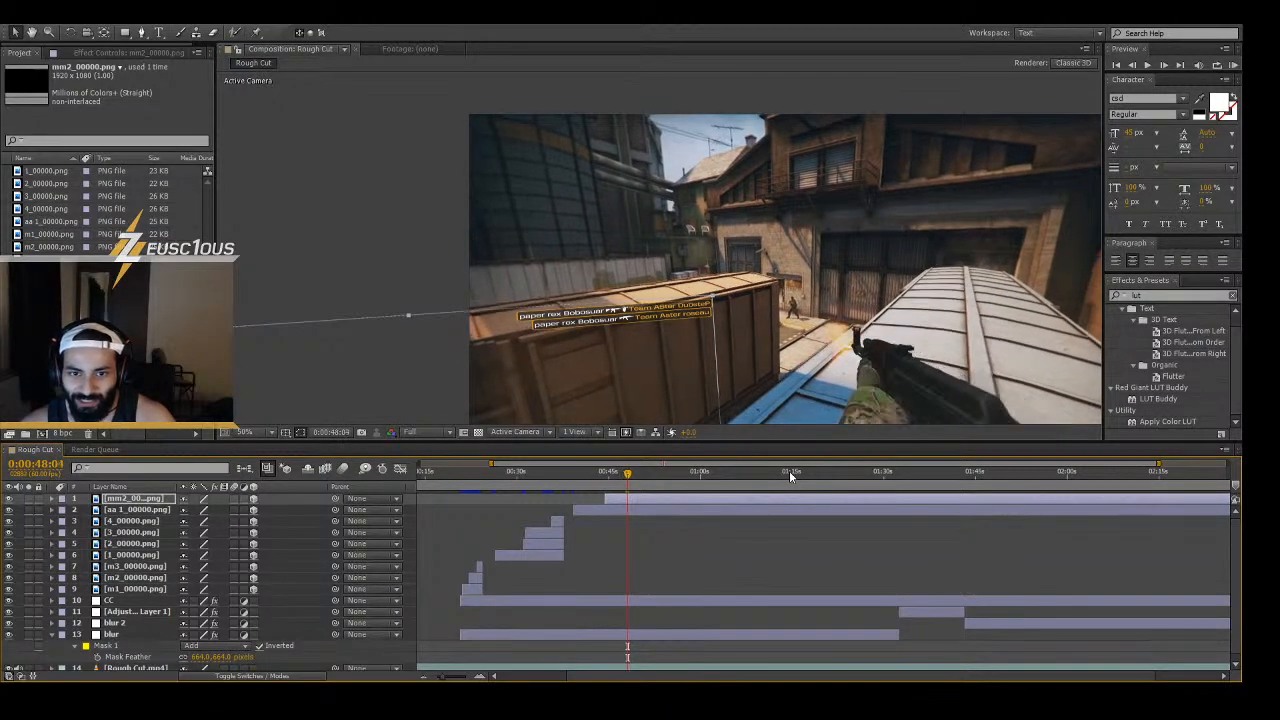
key("Page_Down")
key("Page_Down")
key("Page_Down")
key("Page_Down")
key("Page_Down")
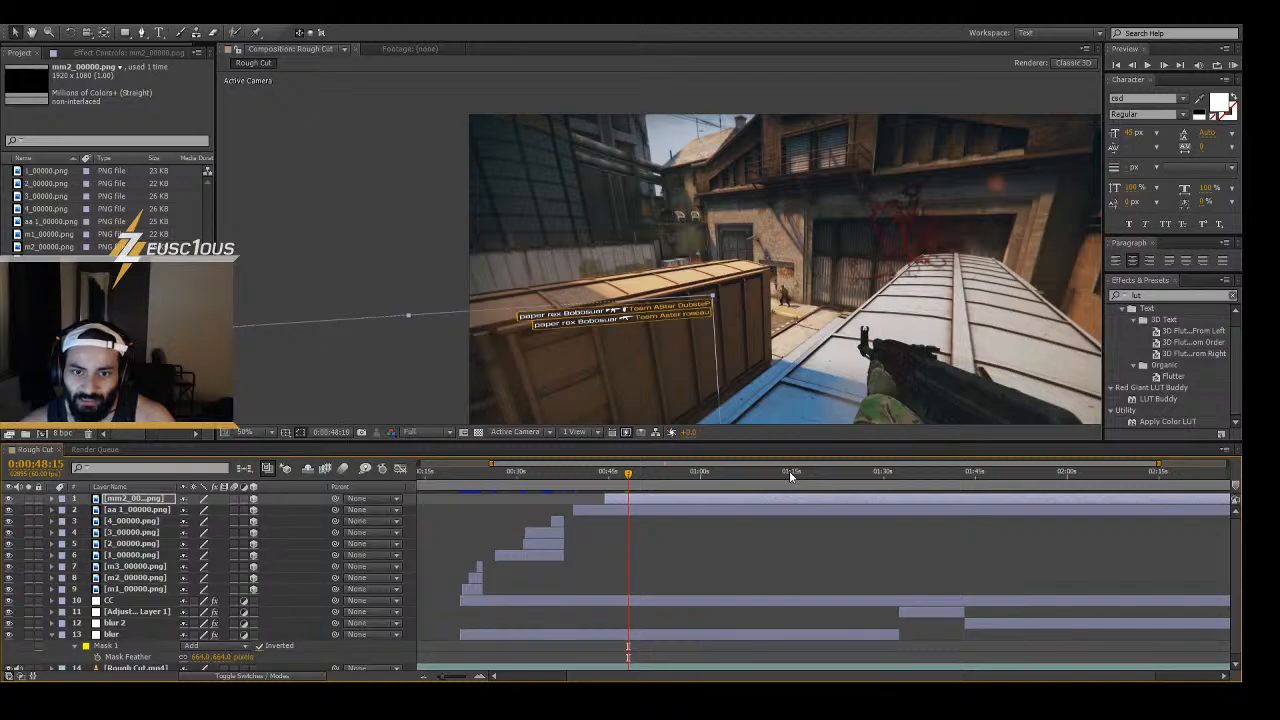
key("Page_Down")
key("Page_Down")
key("Page_Down")
key("Page_Down")
key("Page_Down")
key("Page_Down")
key("Page_Down")
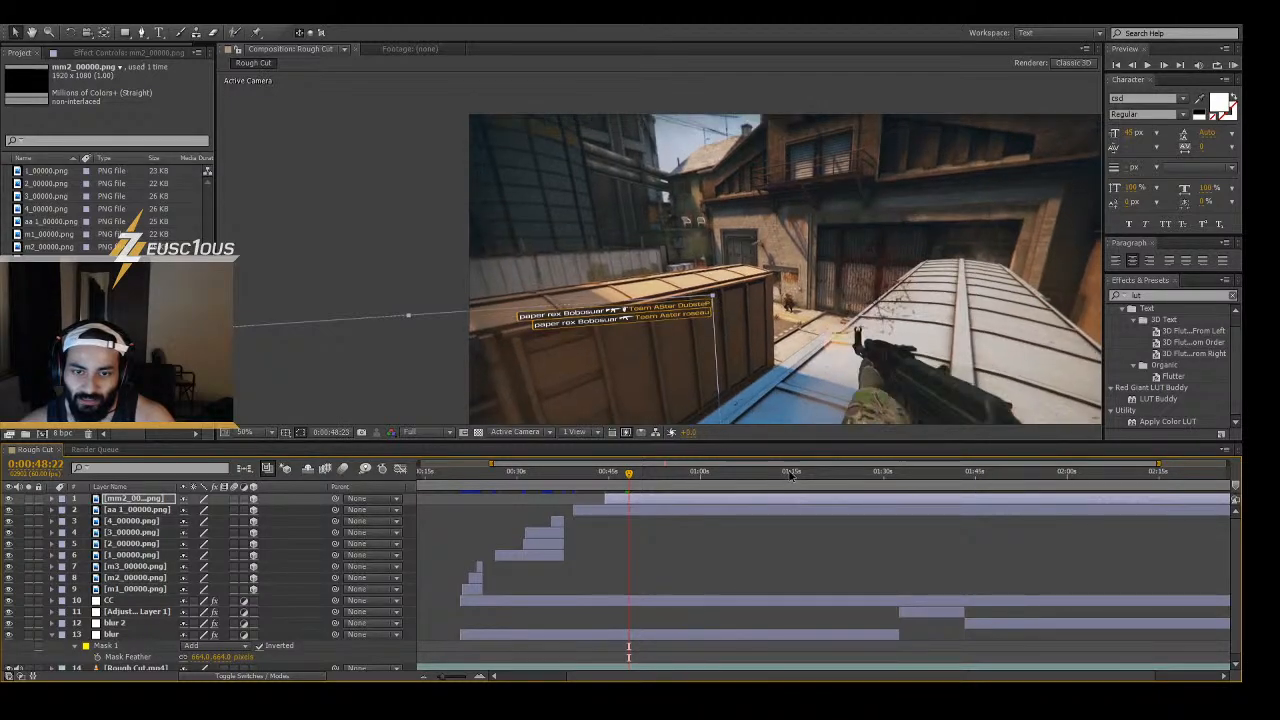
key("Page_Down")
key("Page_Down")
key("Page_Down")
key("Page_Down")
key("Page_Down")
key("Page_Down")
key("Page_Down")
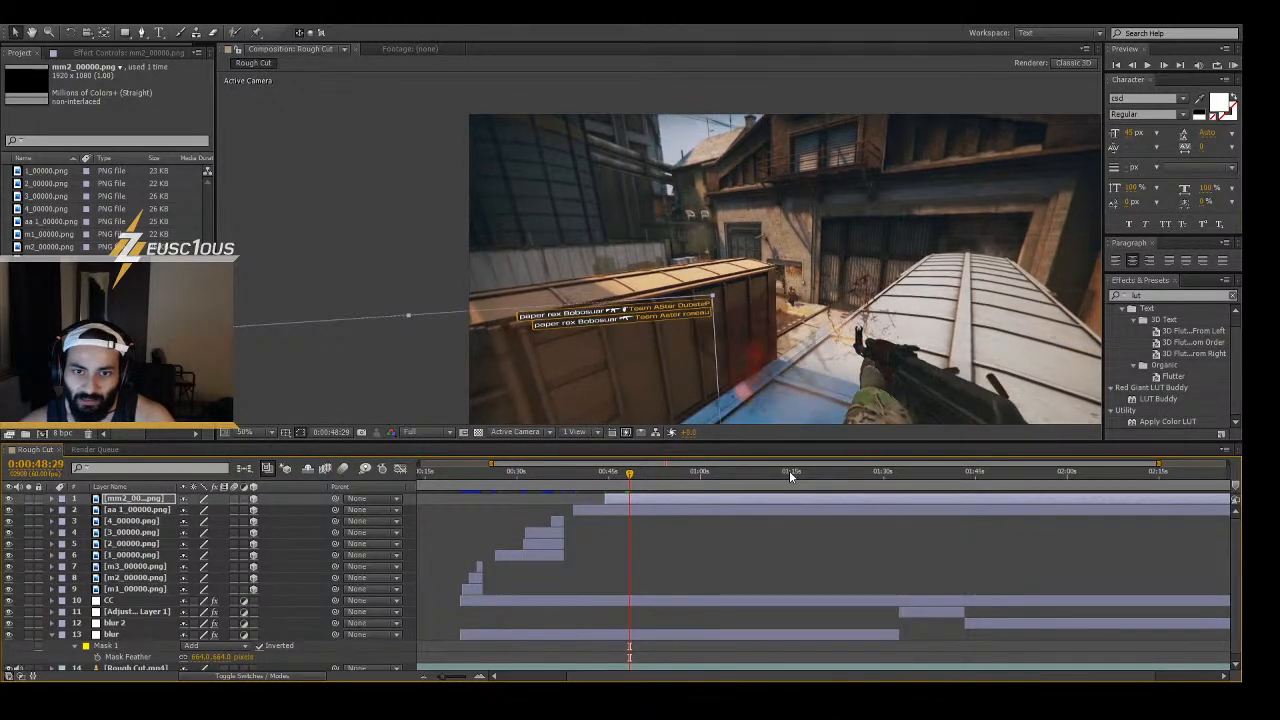
key("Page_Down")
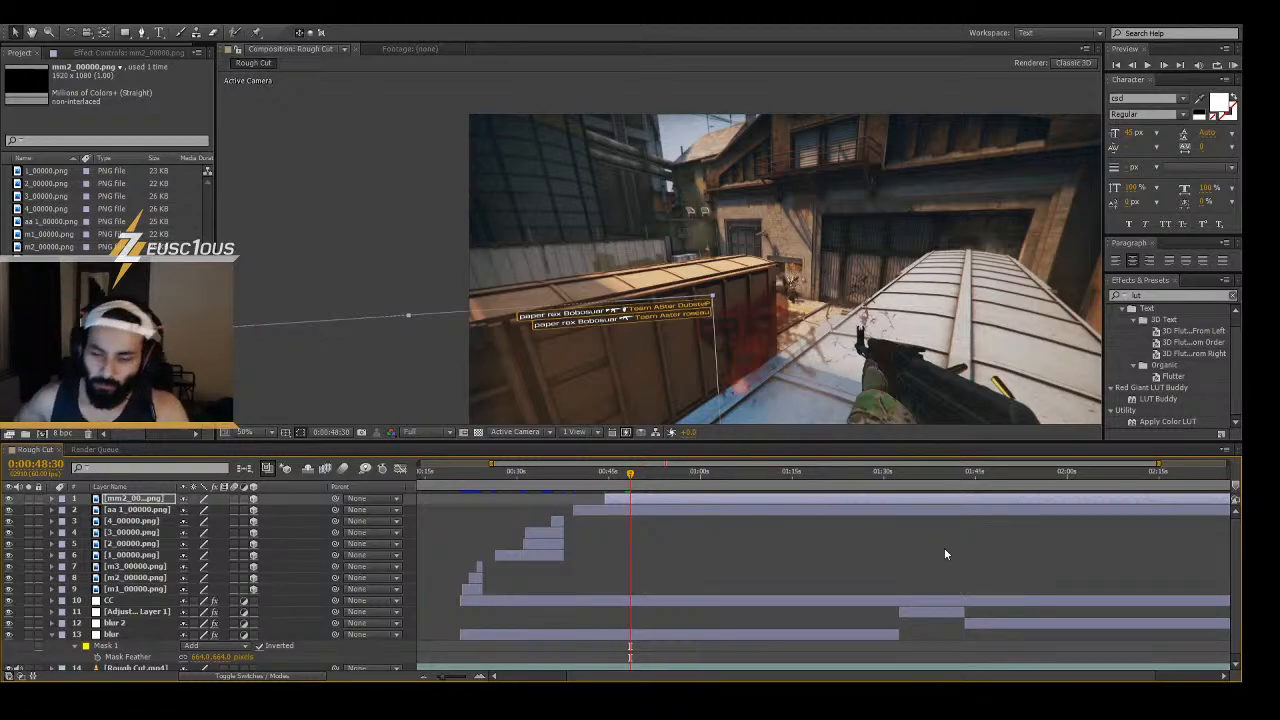
- Add mm3_00000.png as the top layer starting at 0:00:48:30 and make it a 3D layer
left_click(641, 510)
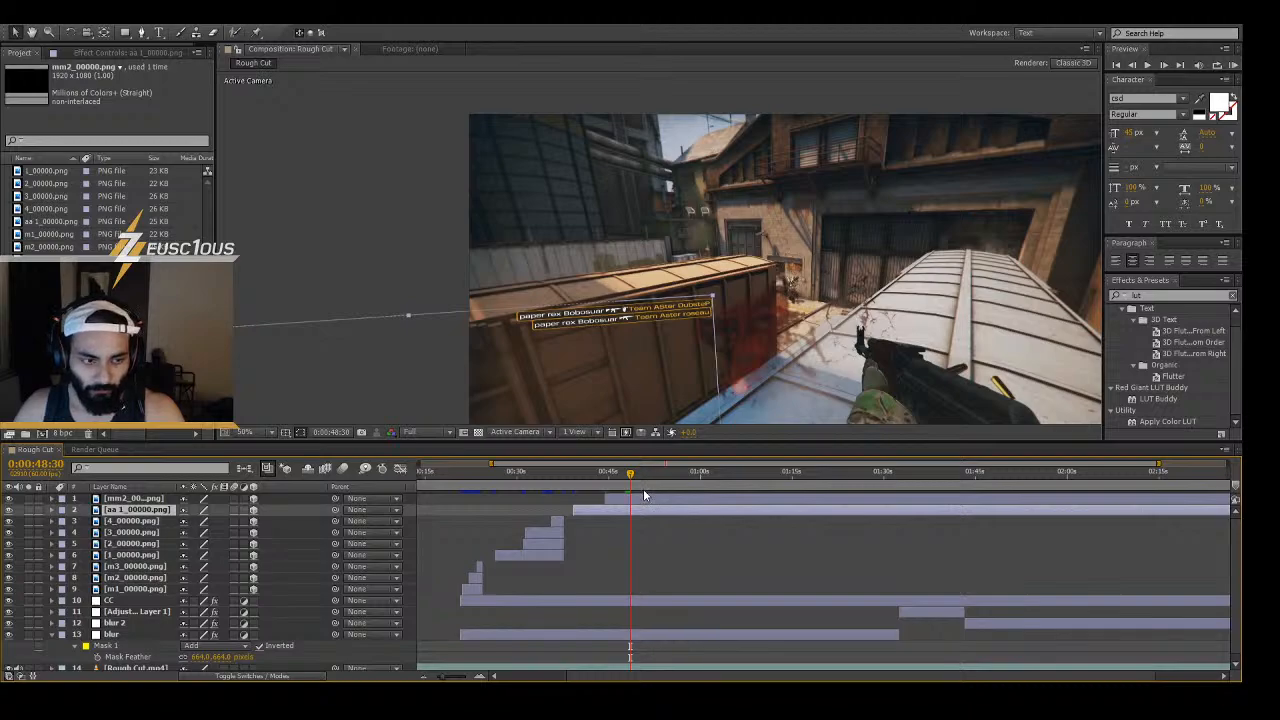
left_click(640, 496)
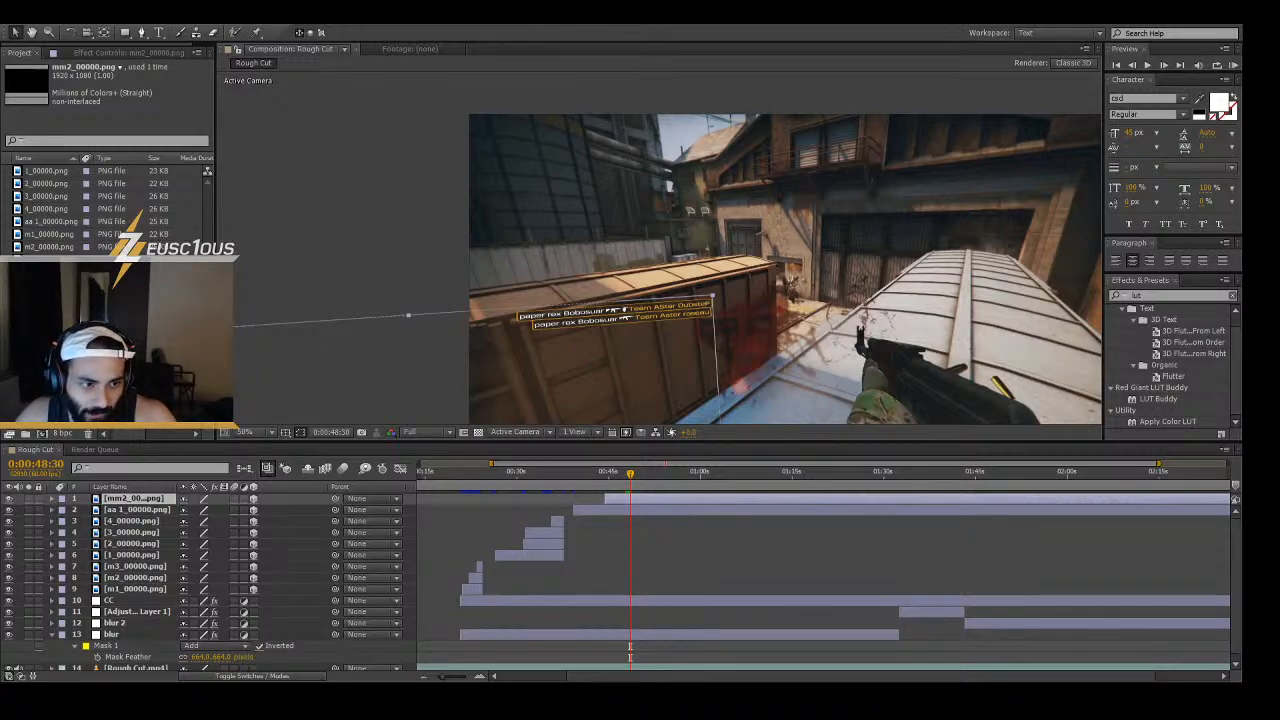
left_click(110, 375)
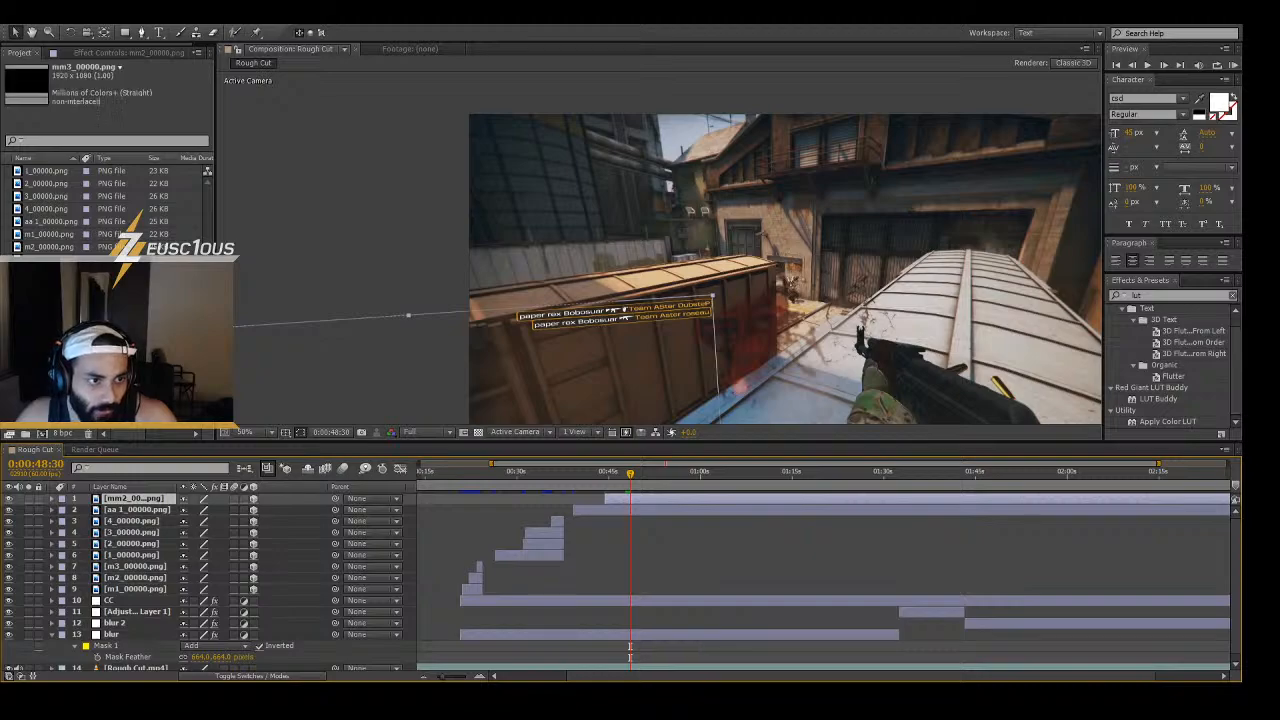
left_click_drag(50, 285, 175, 498)
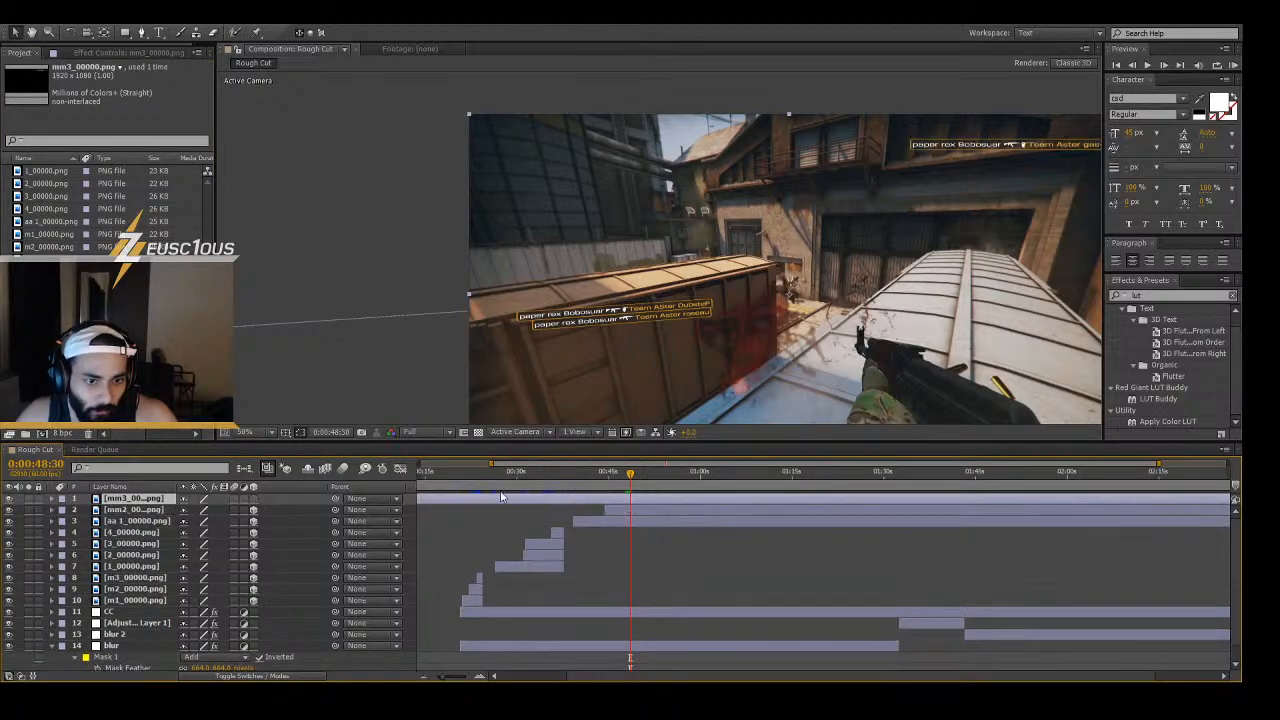
left_click_drag(478, 497, 777, 503)
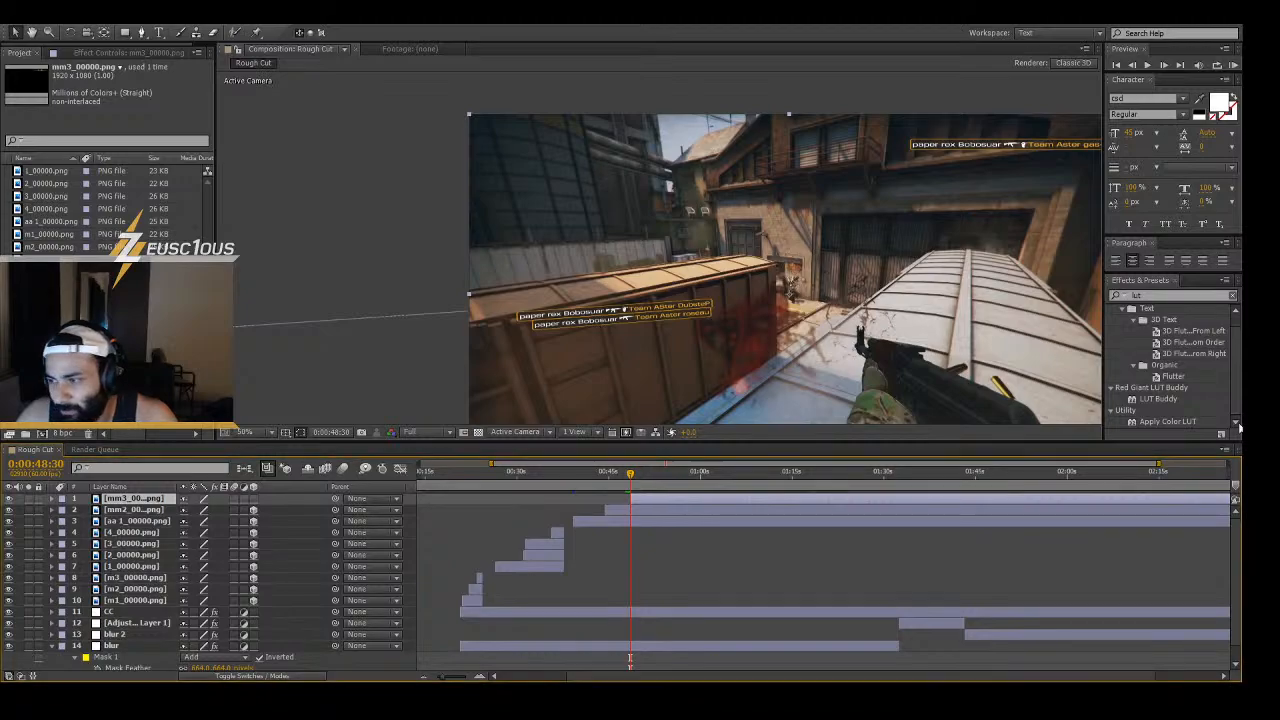
left_click_drag(1239, 426, 110, 335)
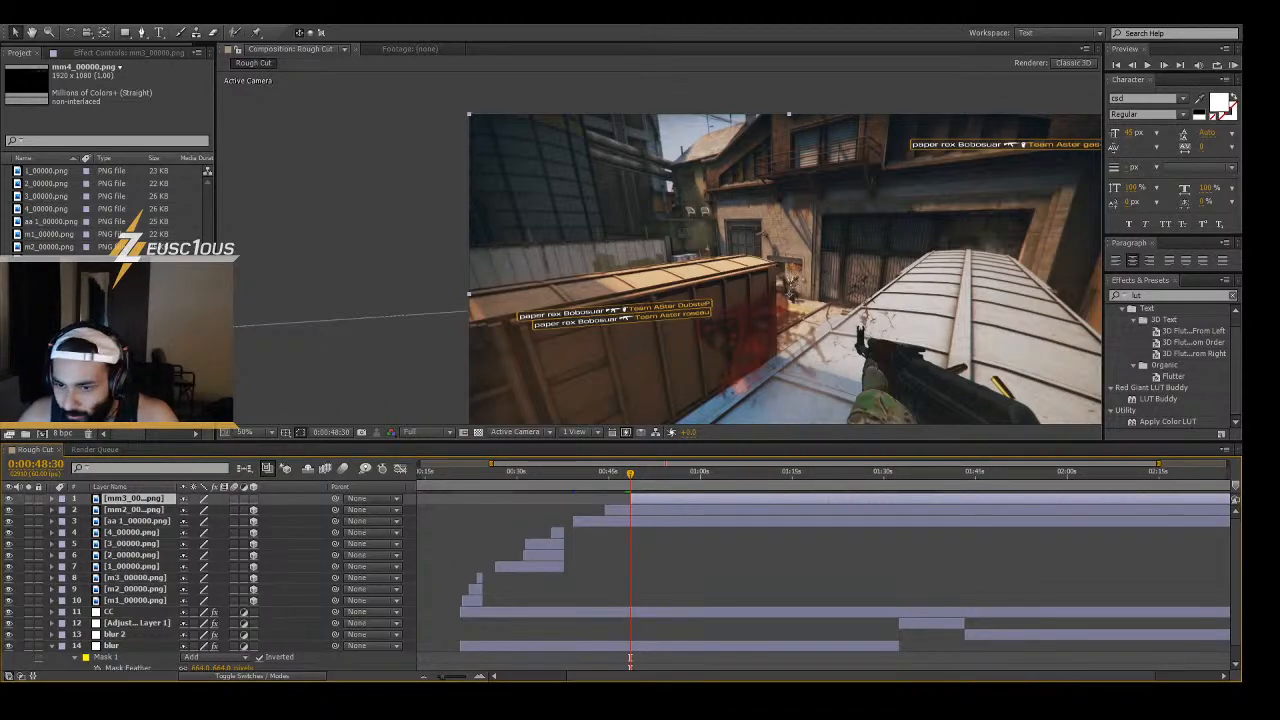
left_click(253, 499)
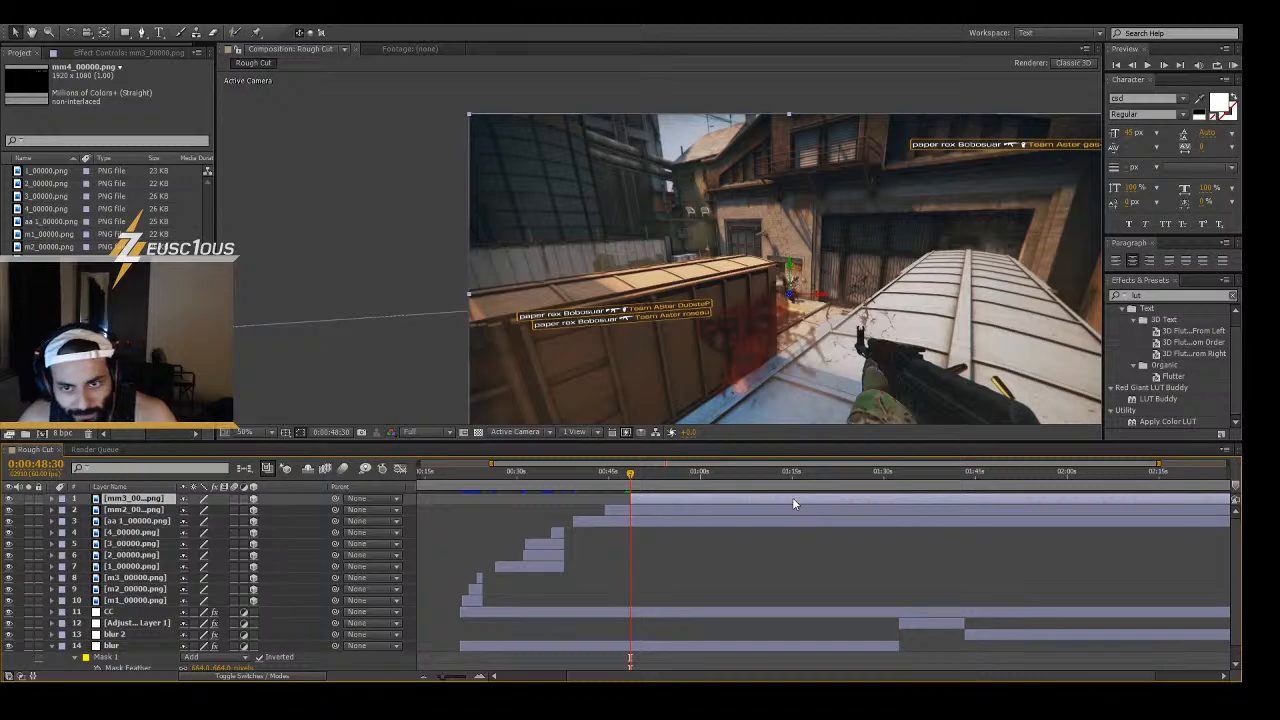
- Paste the copied tilted placement onto mm3_00000.png so it sits beneath the first two kill notices, and scrub ahead to 0:00:49:44
key("ctrl+v")
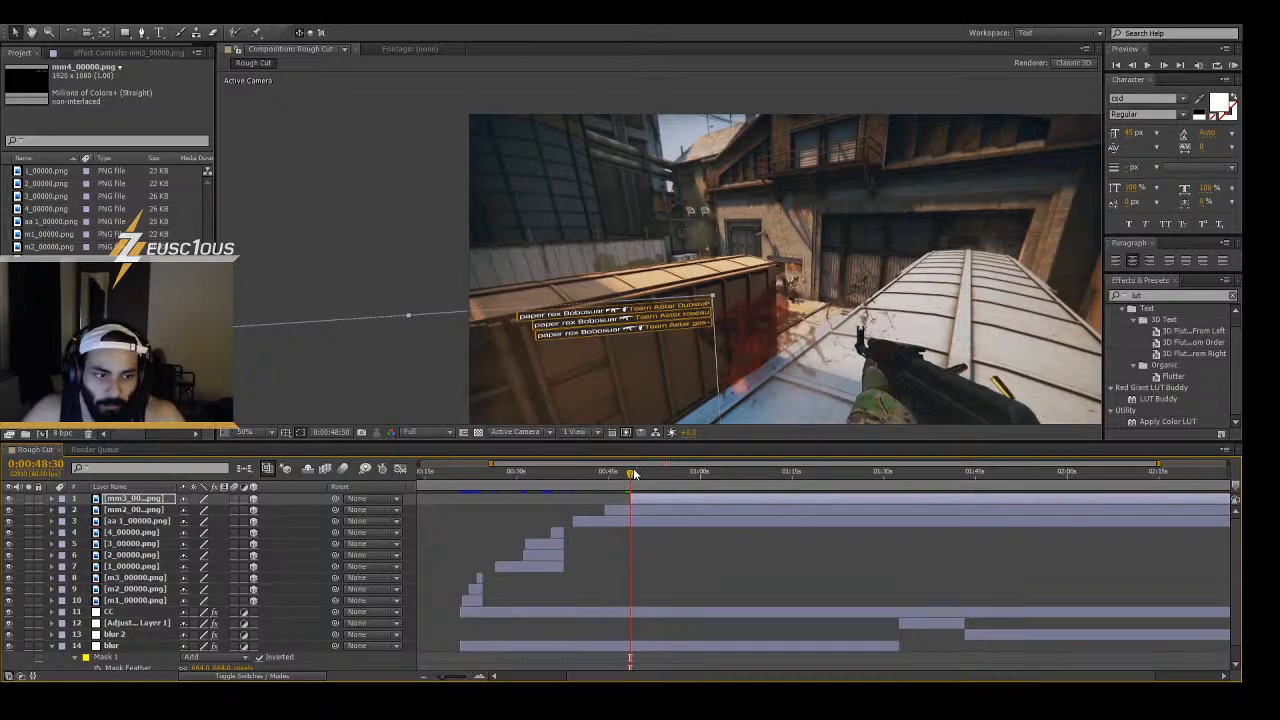
left_click_drag(633, 474, 643, 479)
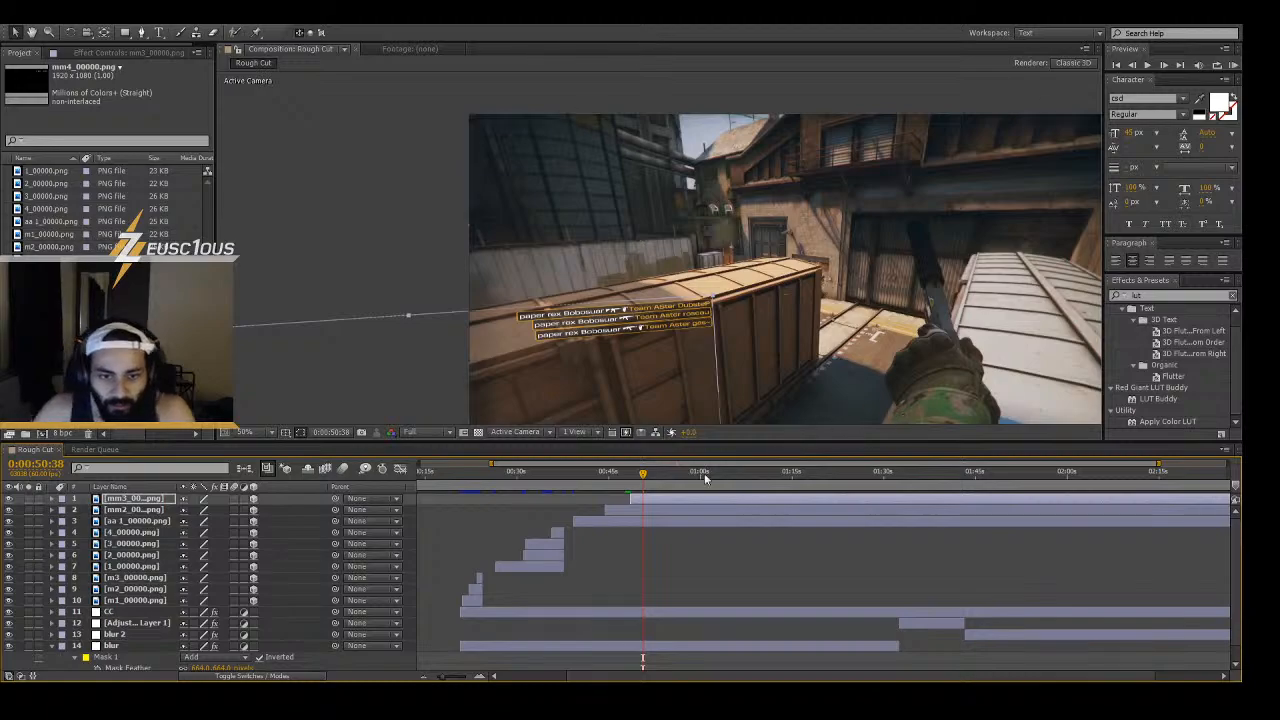
left_click_drag(643, 475, 640, 481)
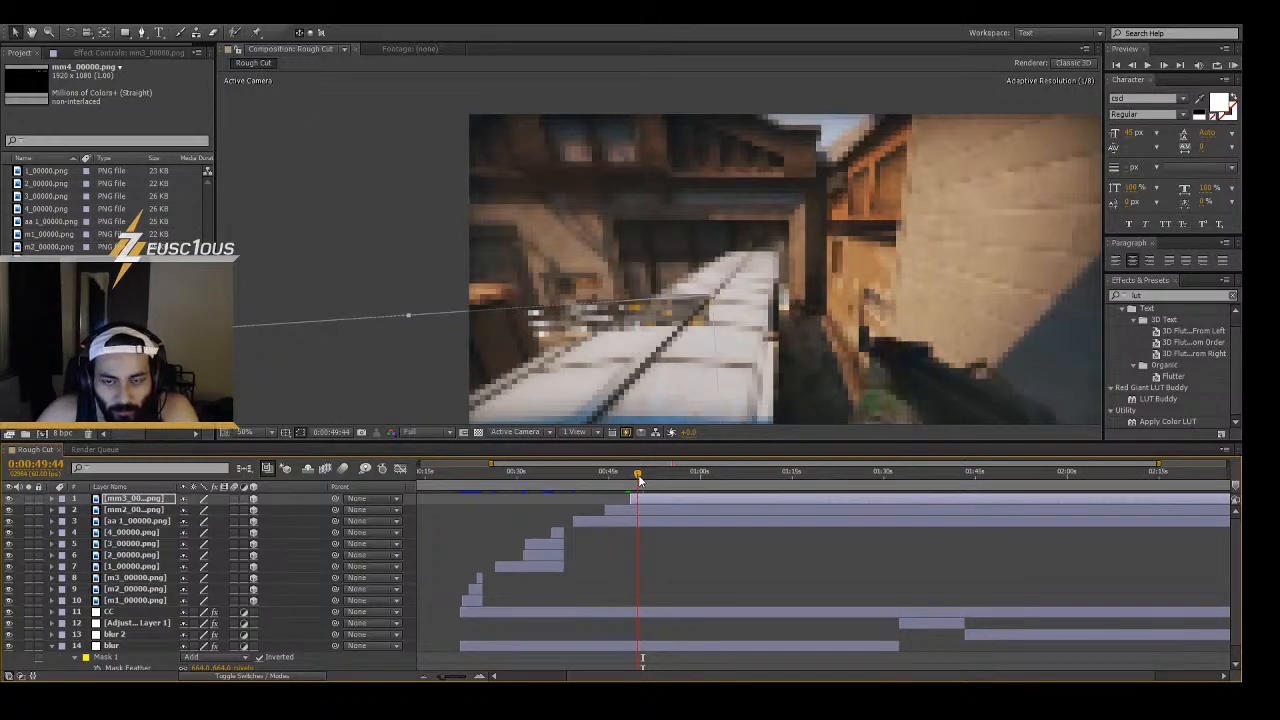
- Advance frame by frame from 0:00:49:44 to 0:00:49:56 to examine the rooftop gunfire leading to the fourth kill
key("Page_Down")
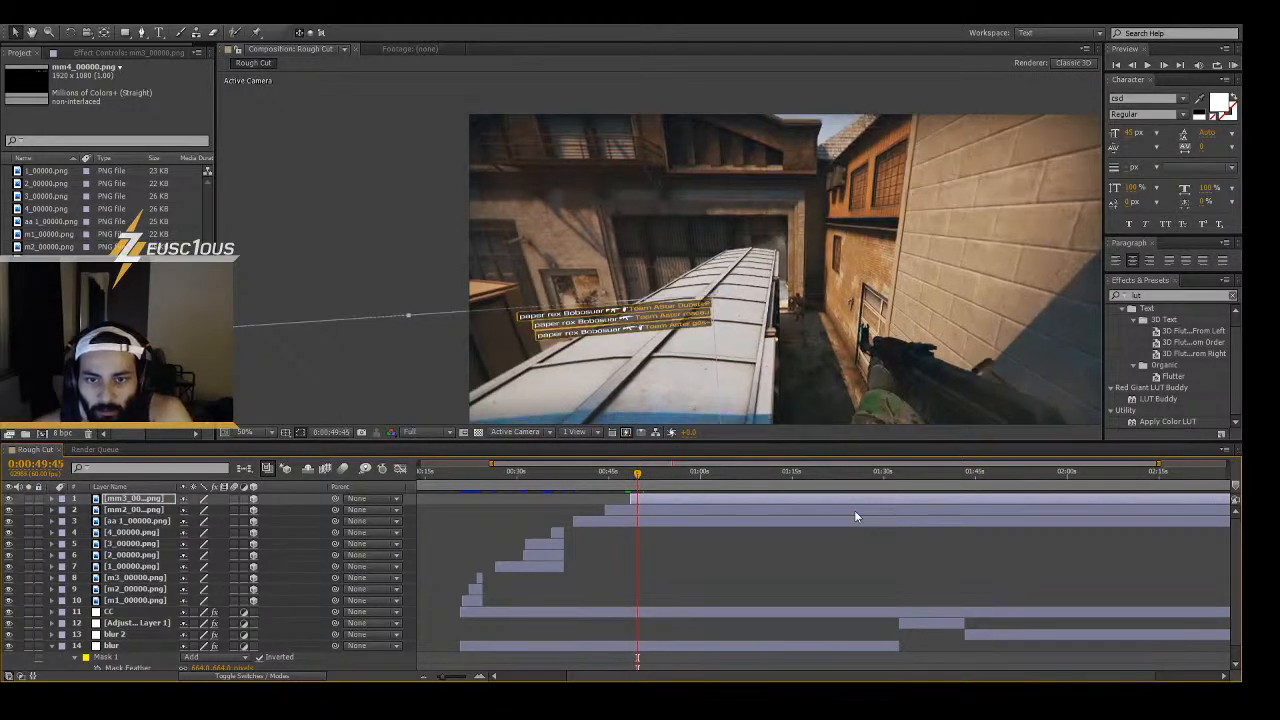
key("Page_Down")
key("Page_Down")
key("Page_Down")
key("Page_Down")
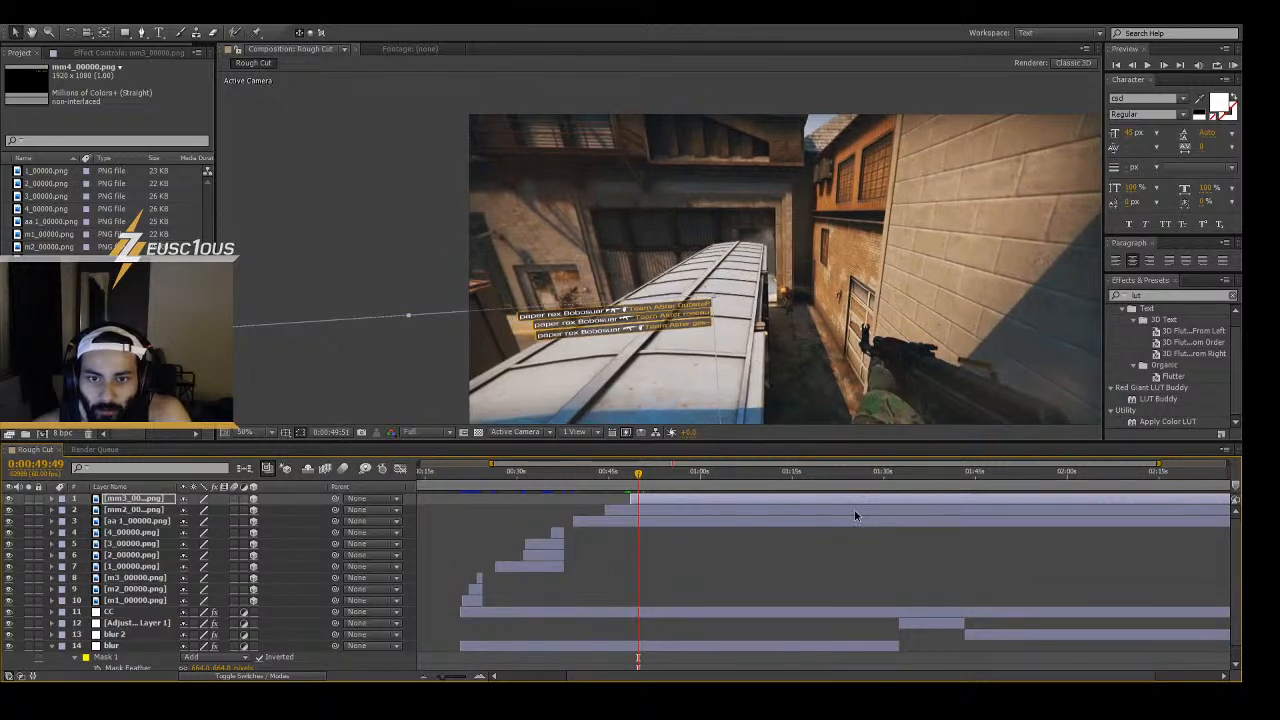
key("Page_Down")
key("Page_Down")
key("Page_Down")
key("Page_Down")
key("Page_Down")
key("Page_Down")
key("Page_Down")
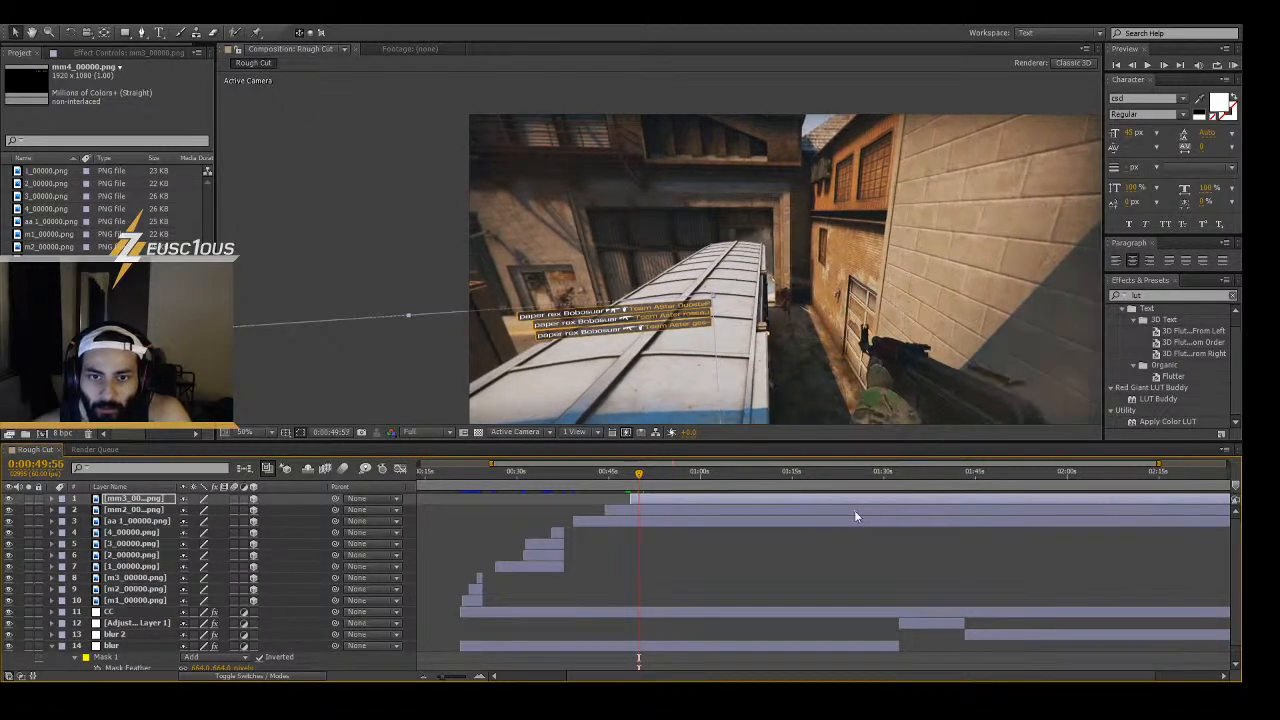
- Compare the frames around the fourth kill, park the playhead at 0:00:49:55 and add mm4_00000.png there as the top layer
key("Page_Up")
key("Page_Up")
key("Page_Up")
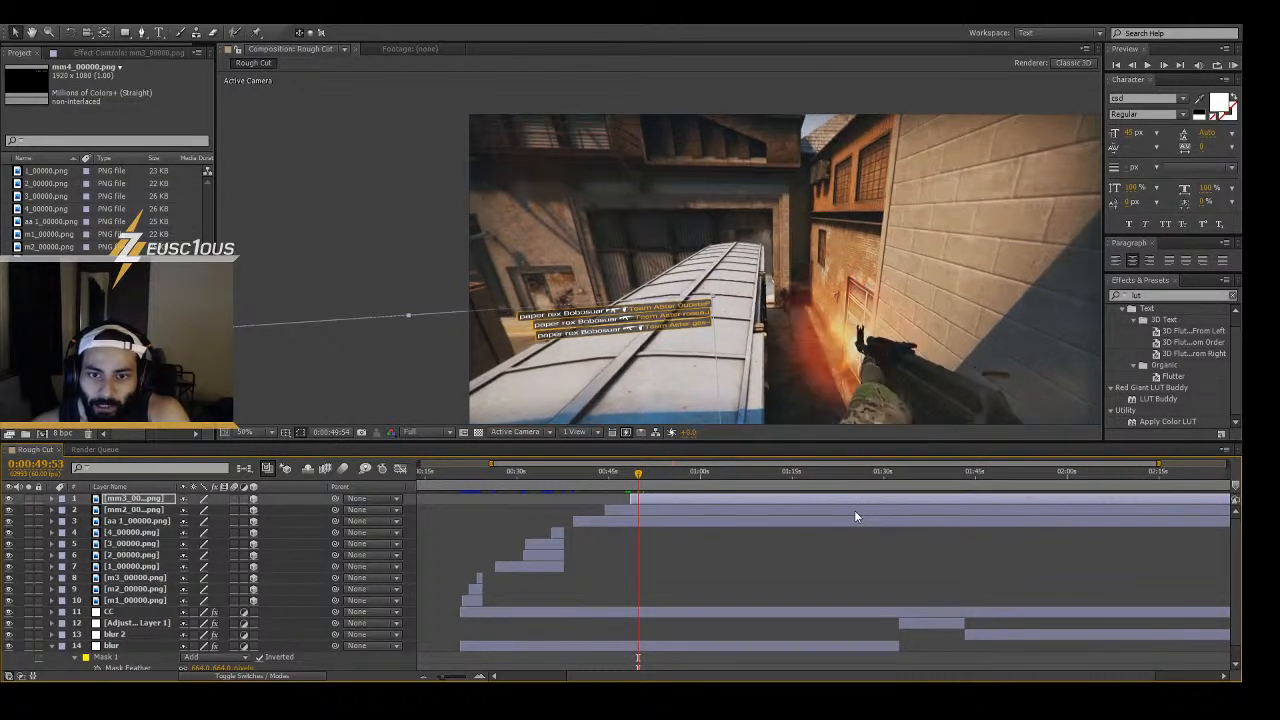
key("Page_Down")
key("Page_Down")
key("Page_Down")
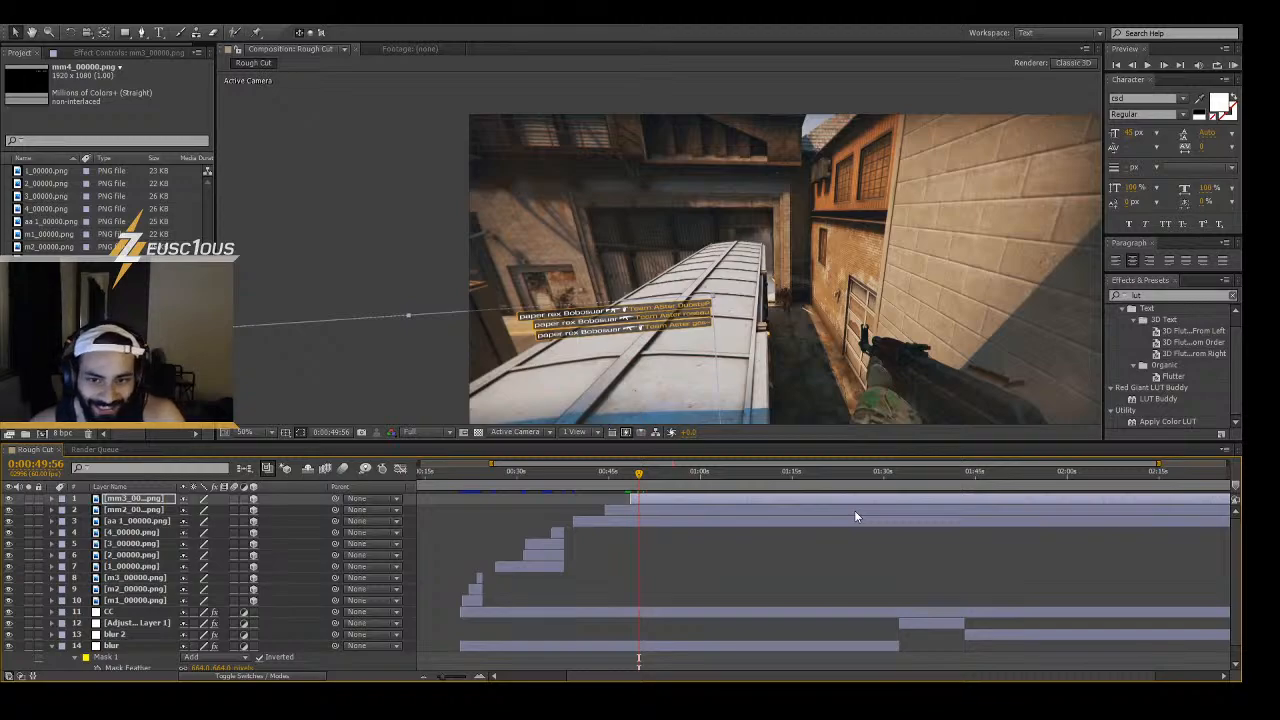
key("Page_Up")
key("Page_Up")
key("Page_Up")
key("Page_Down")
key("Page_Down")
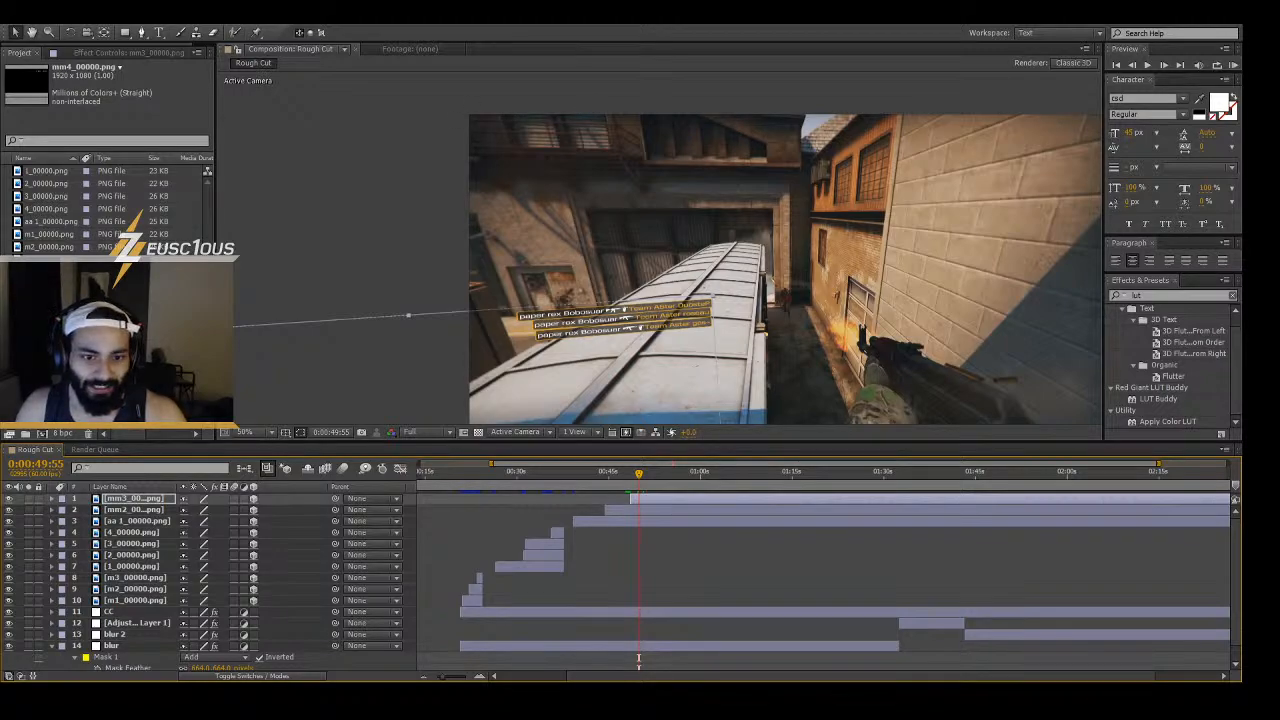
left_click_drag(673, 498, 686, 494)
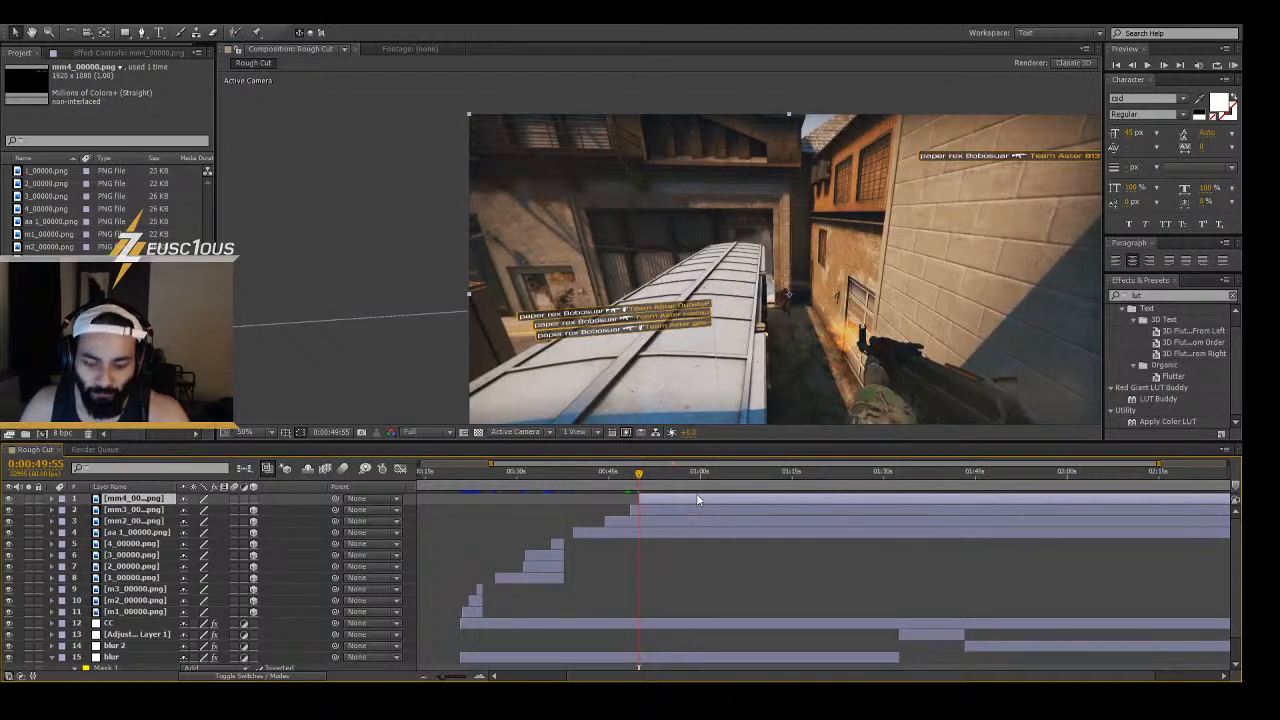
key("ctrl+v")
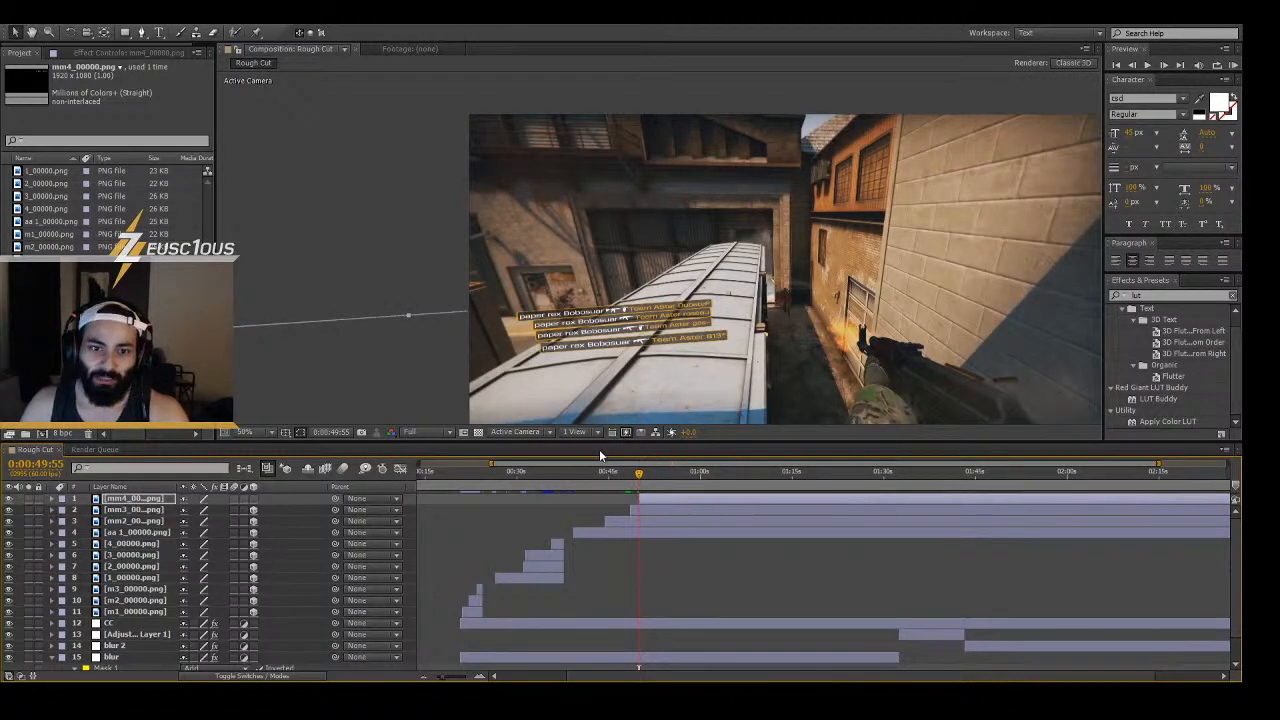
key("ctrl+z")
left_click(140, 498)
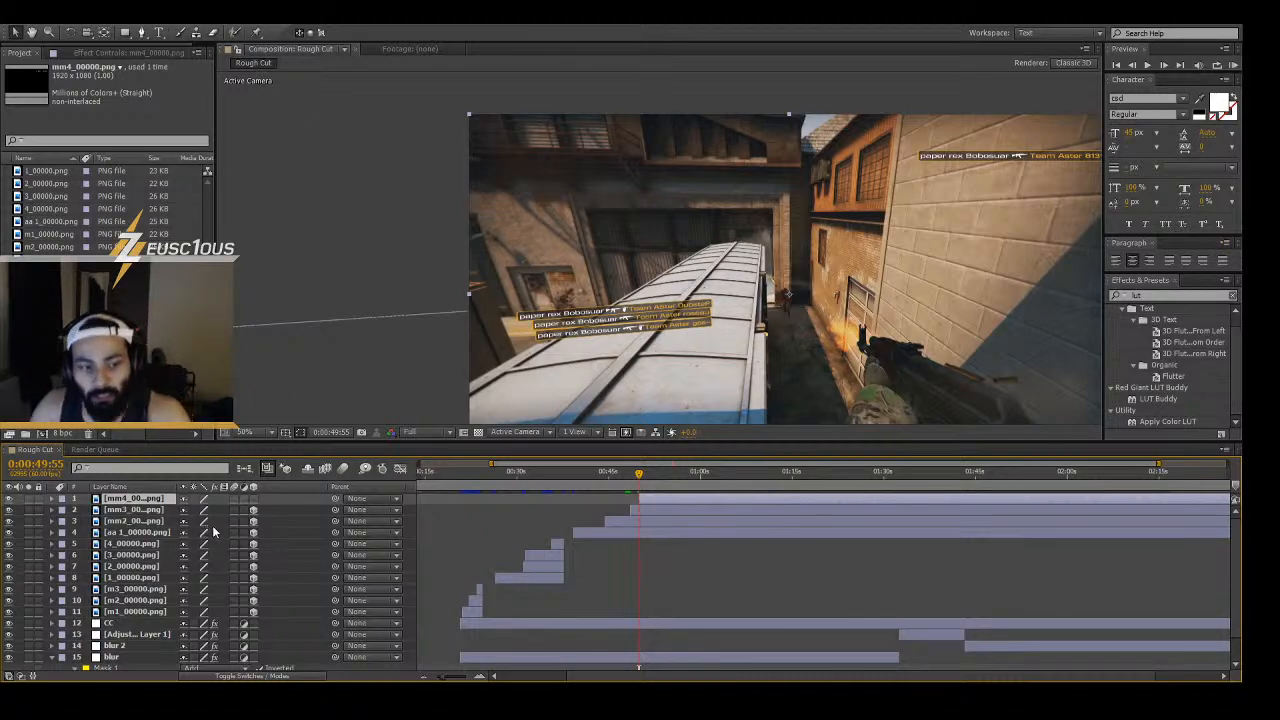
left_click(253, 498)
left_click(253, 499)
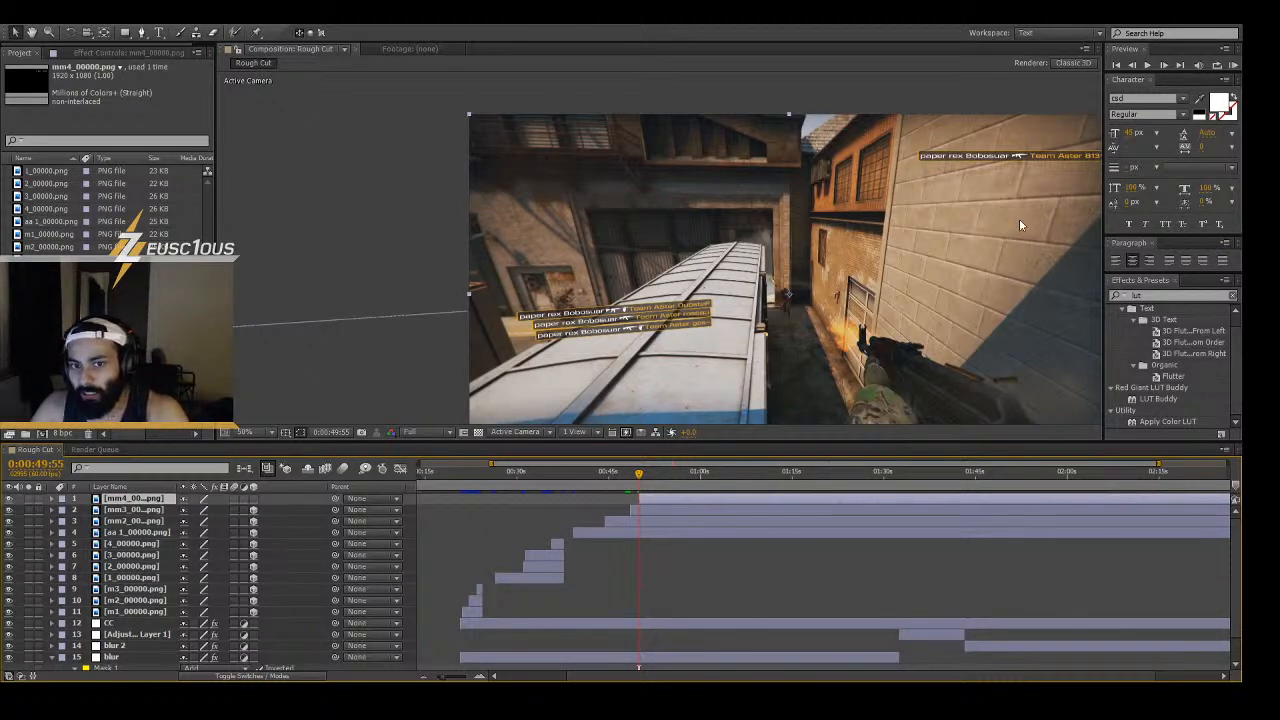
key("ctrl+v")
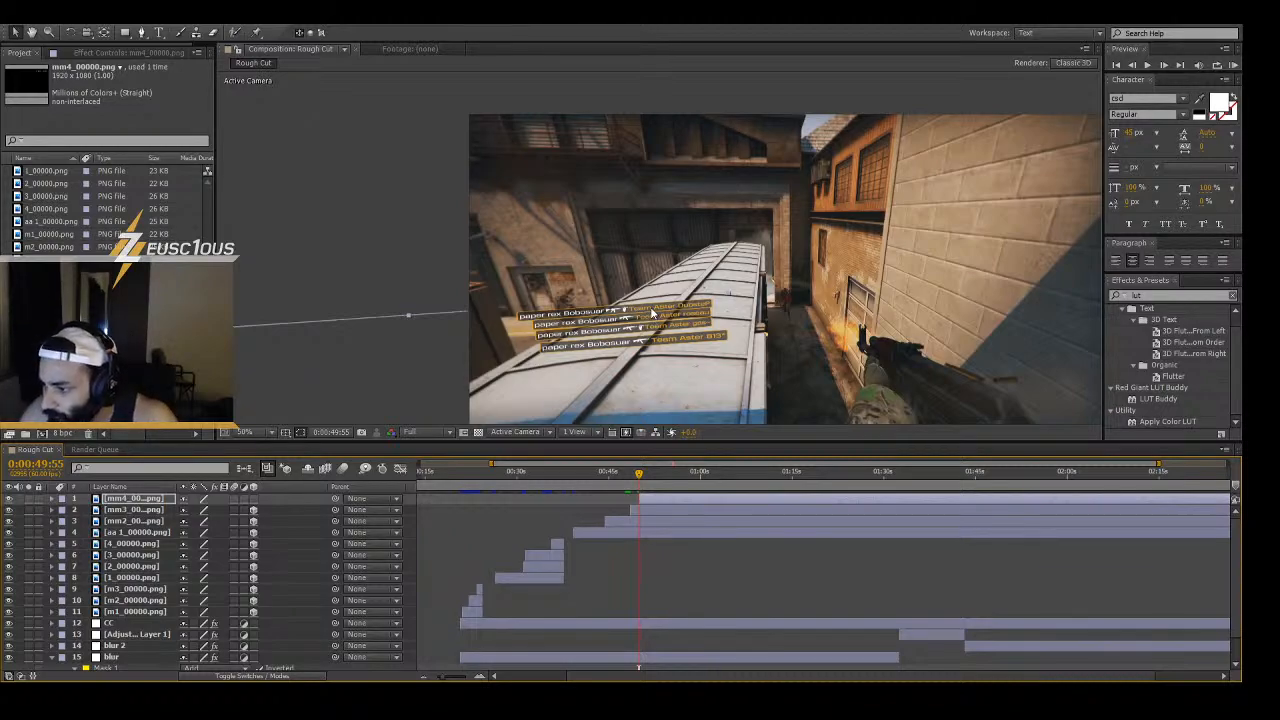
key("ctrl+z")
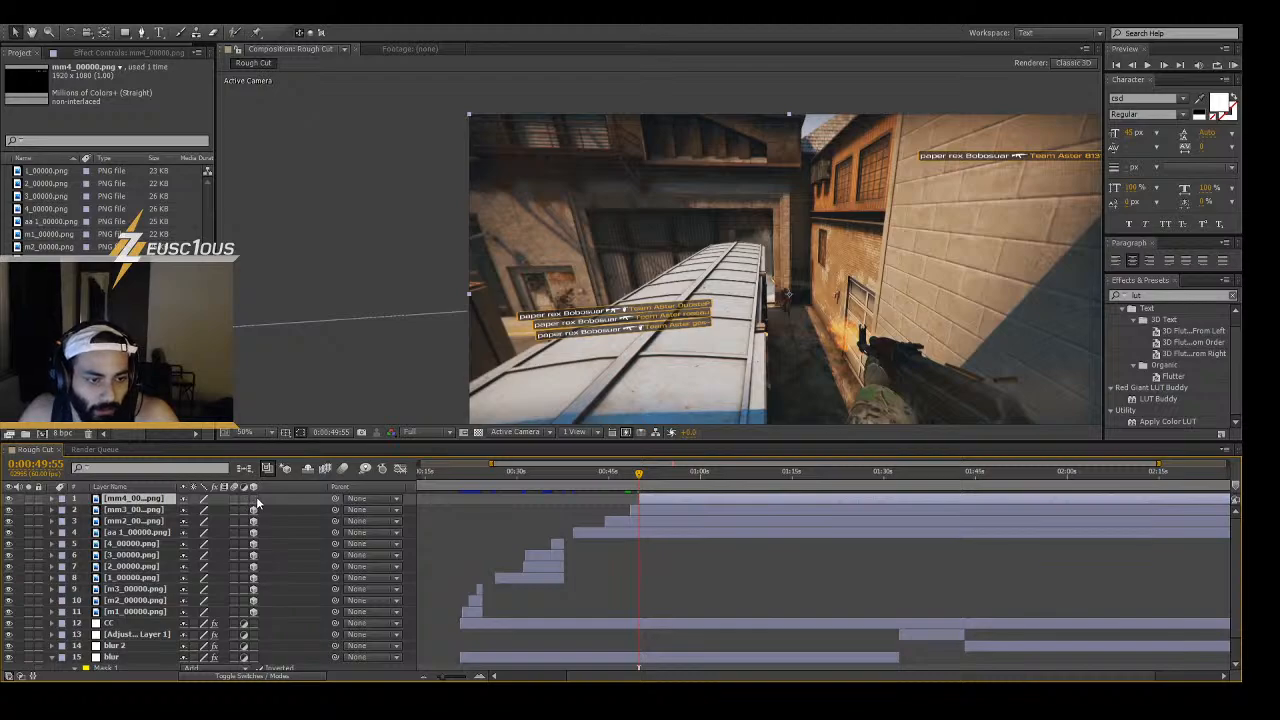
- Make mm4_00000.png a 3D layer and give it the copied tilted placement beneath the other three kill notices
left_click(308, 497)
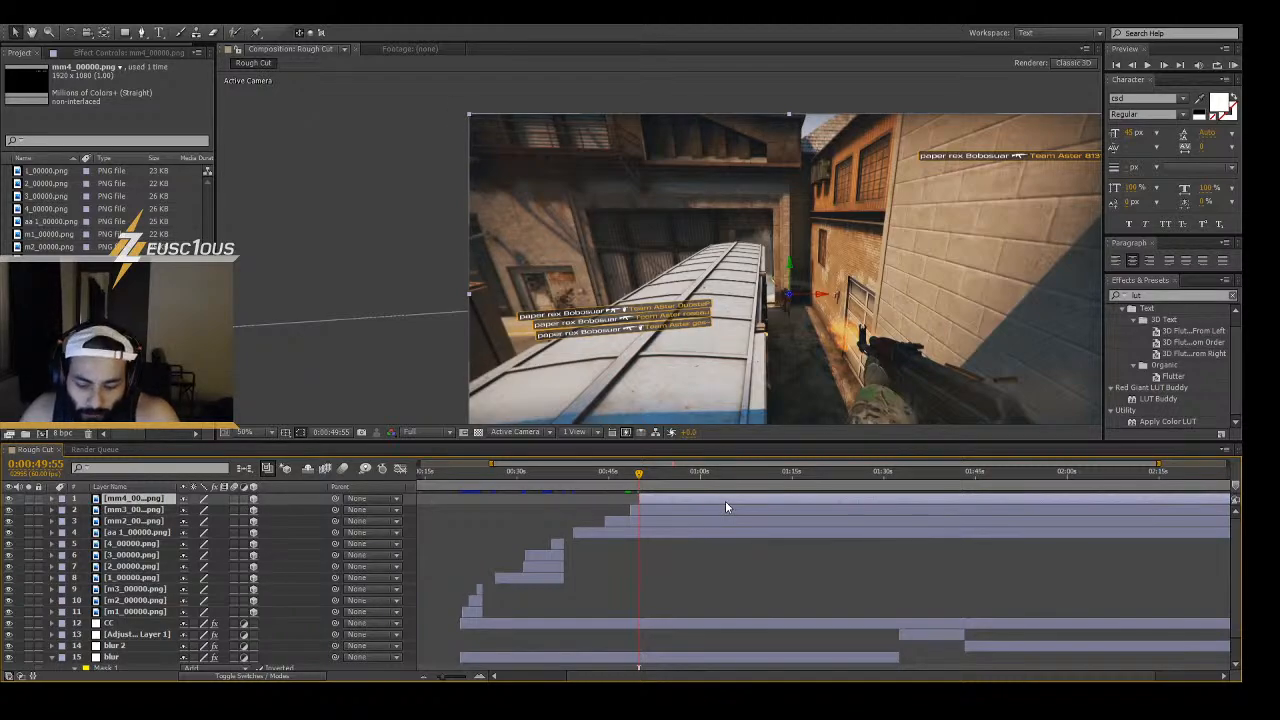
key("ctrl+shift+z")
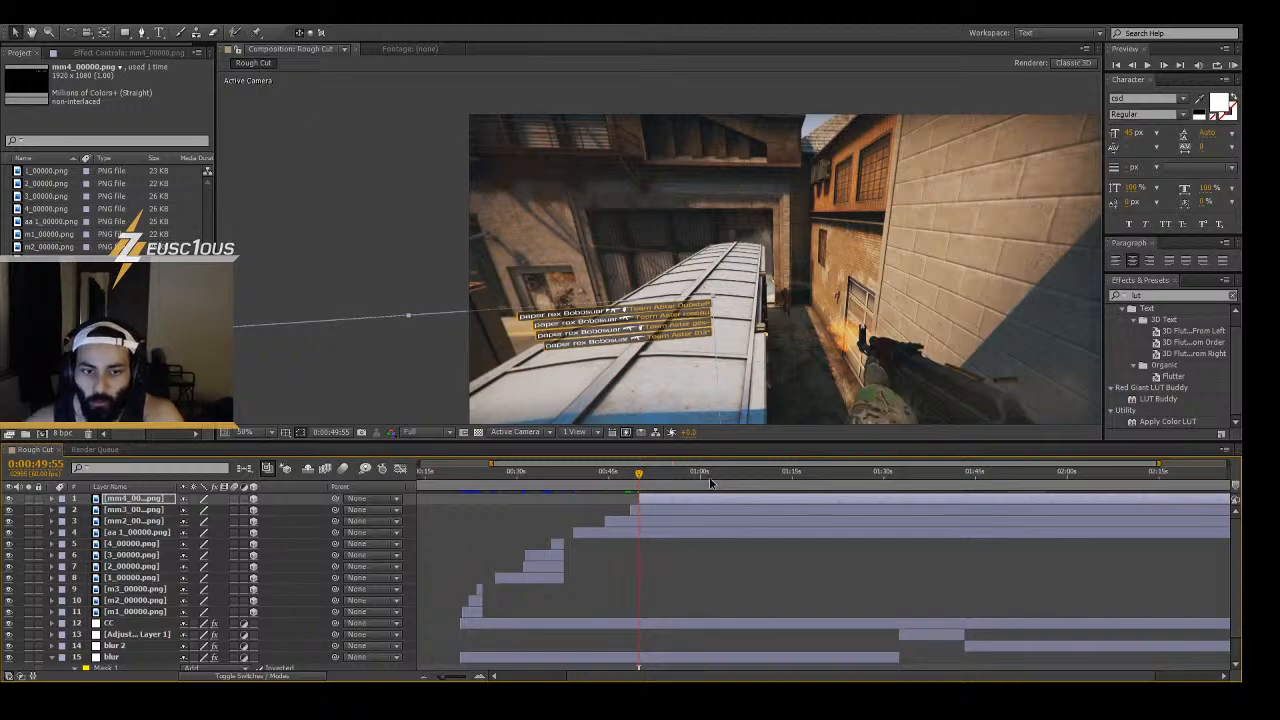
- Locate the scene change after the fourth kill and park the playhead on the new scene's first frame at 0:00:51:23
key("Page_Down")
key("Page_Down")
key("Page_Down")
key("Page_Down")
left_click_drag(643, 475, 649, 476)
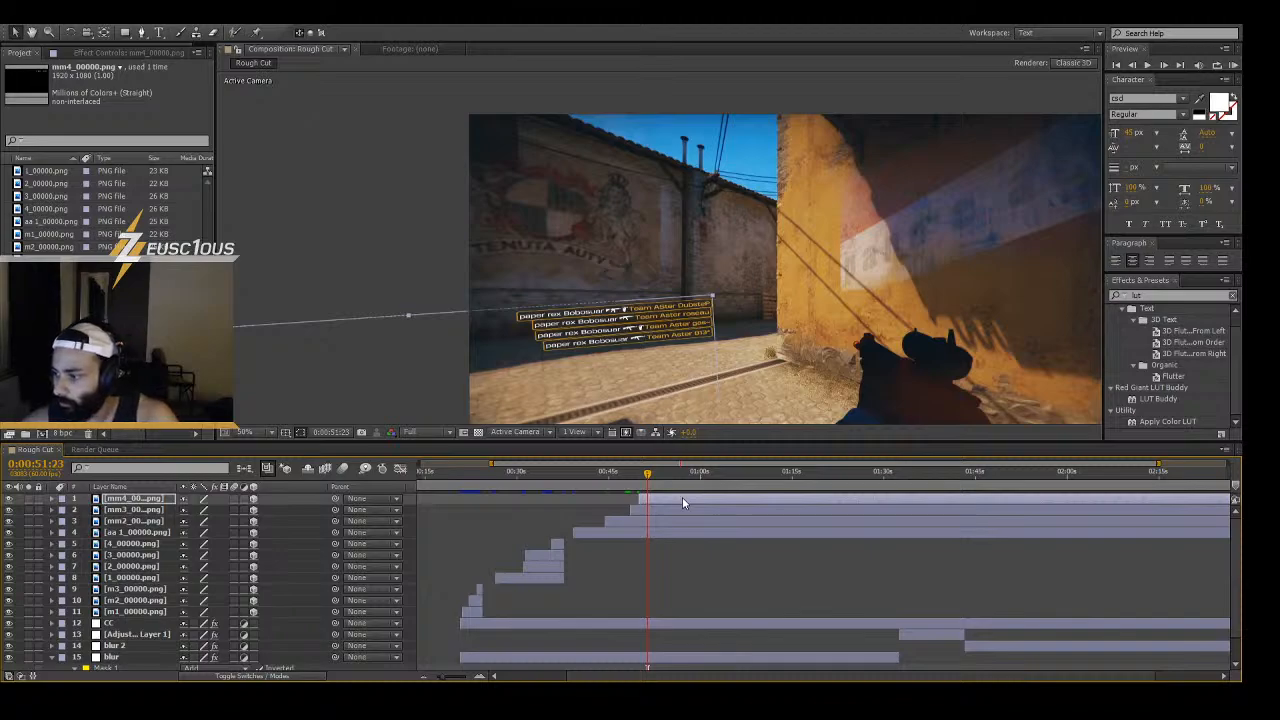
key("Page_Up")
key("Page_Down")
key("Page_Up")
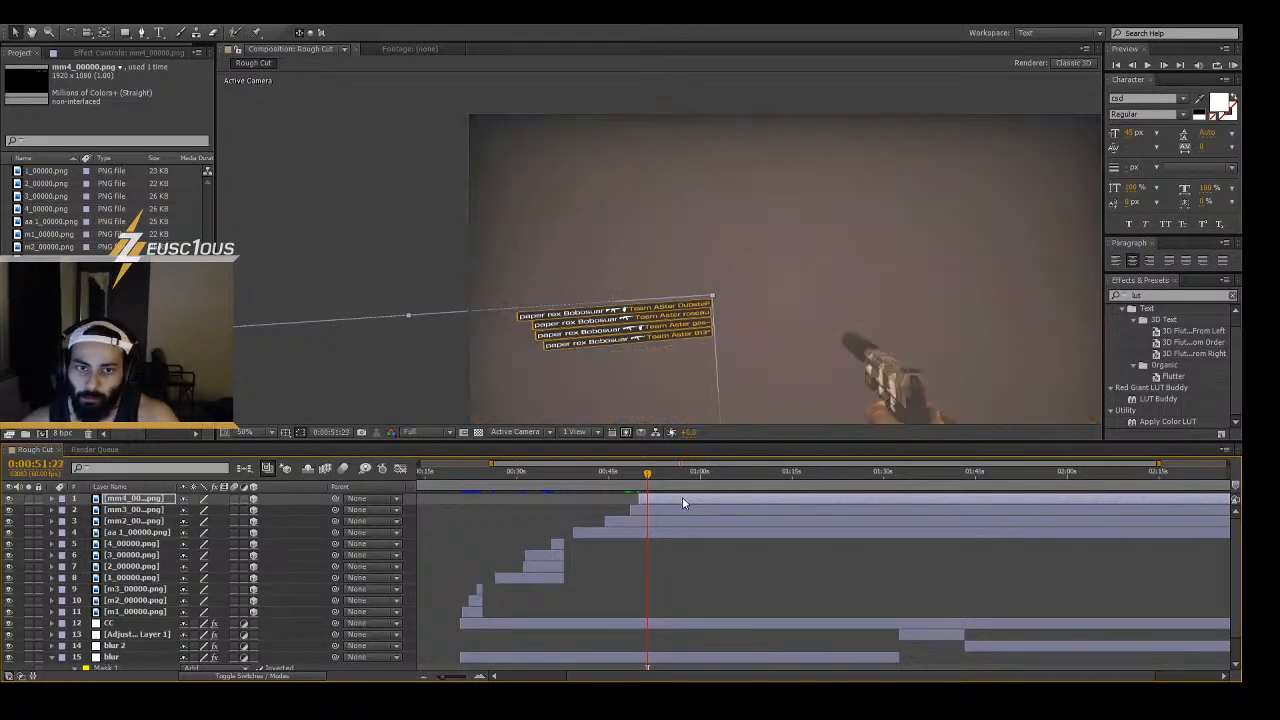
key("Page_Down")
- Split the aa 1, mm2, mm3 and mm4 notice layers at 0:00:51:23 and delete the parts after the cut
left_click(671, 509)
left_click(671, 531, "shift")
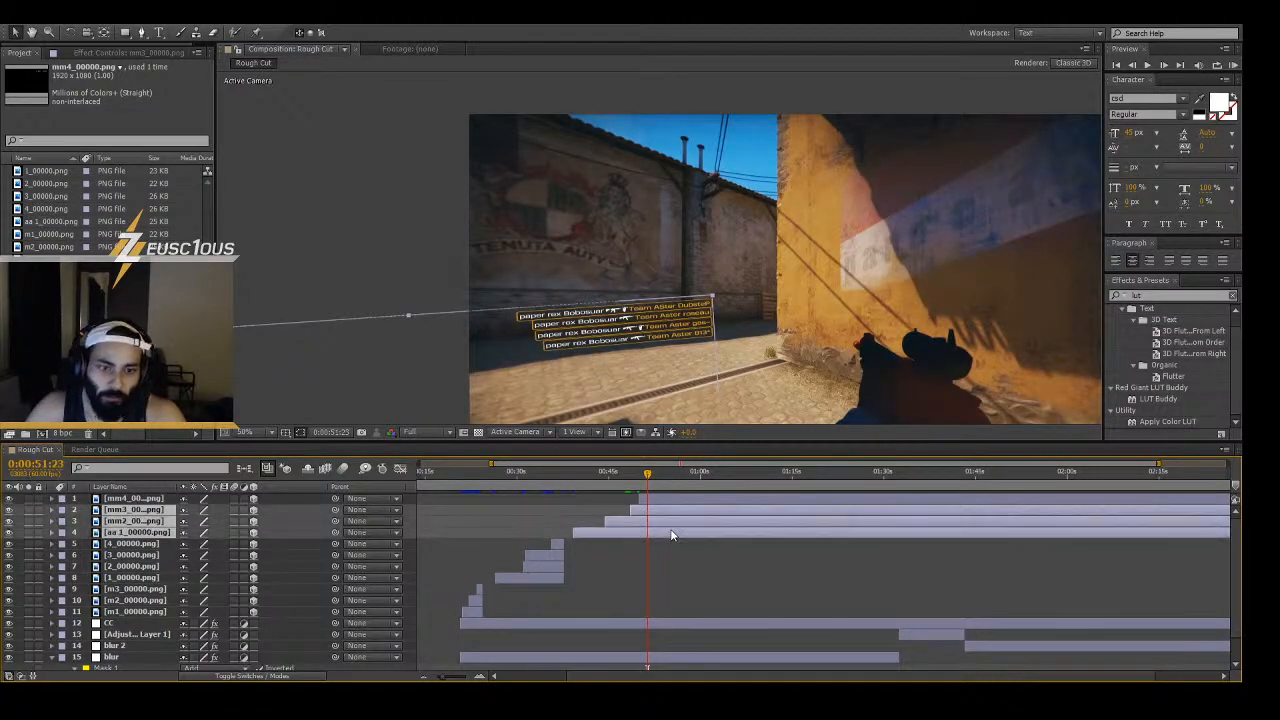
left_click(679, 499, "shift")
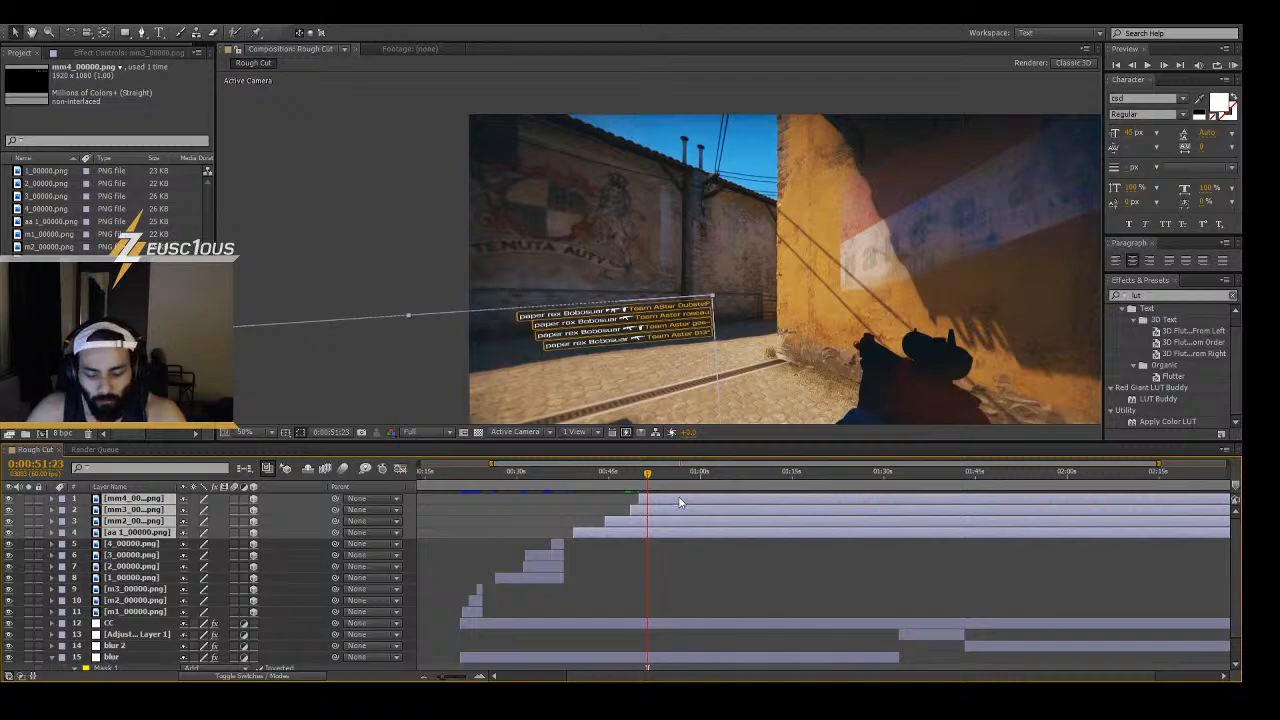
key("ctrl+shift+d")
key("Delete")
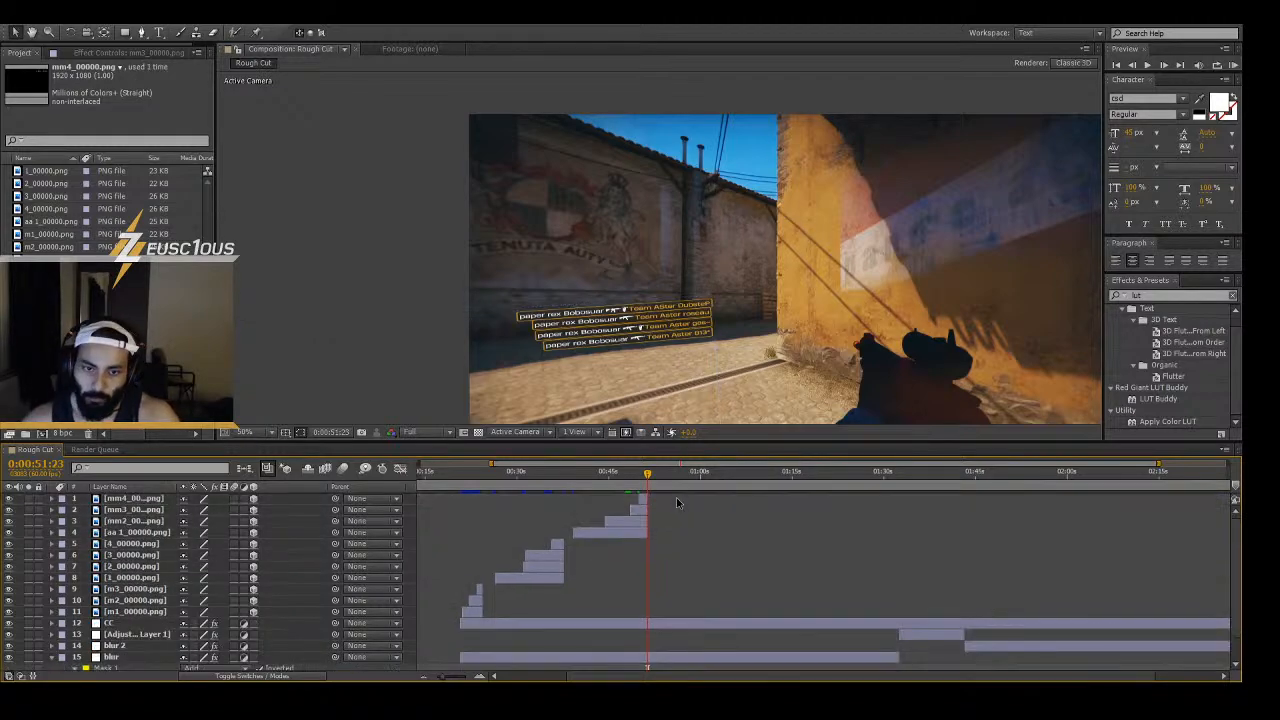
- Move past the cut to 0:00:51:42 and preview the sunlit street scene up to 0:00:53:06
left_click(622, 531)
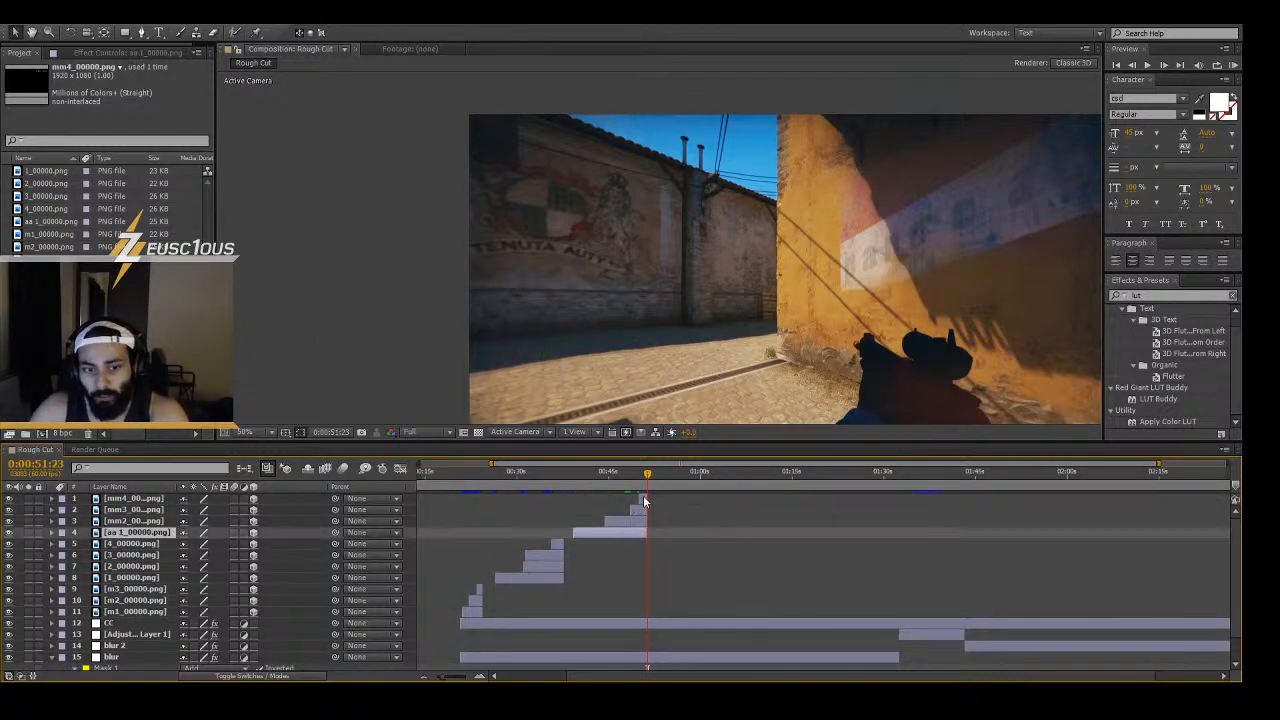
left_click(643, 497, "shift")
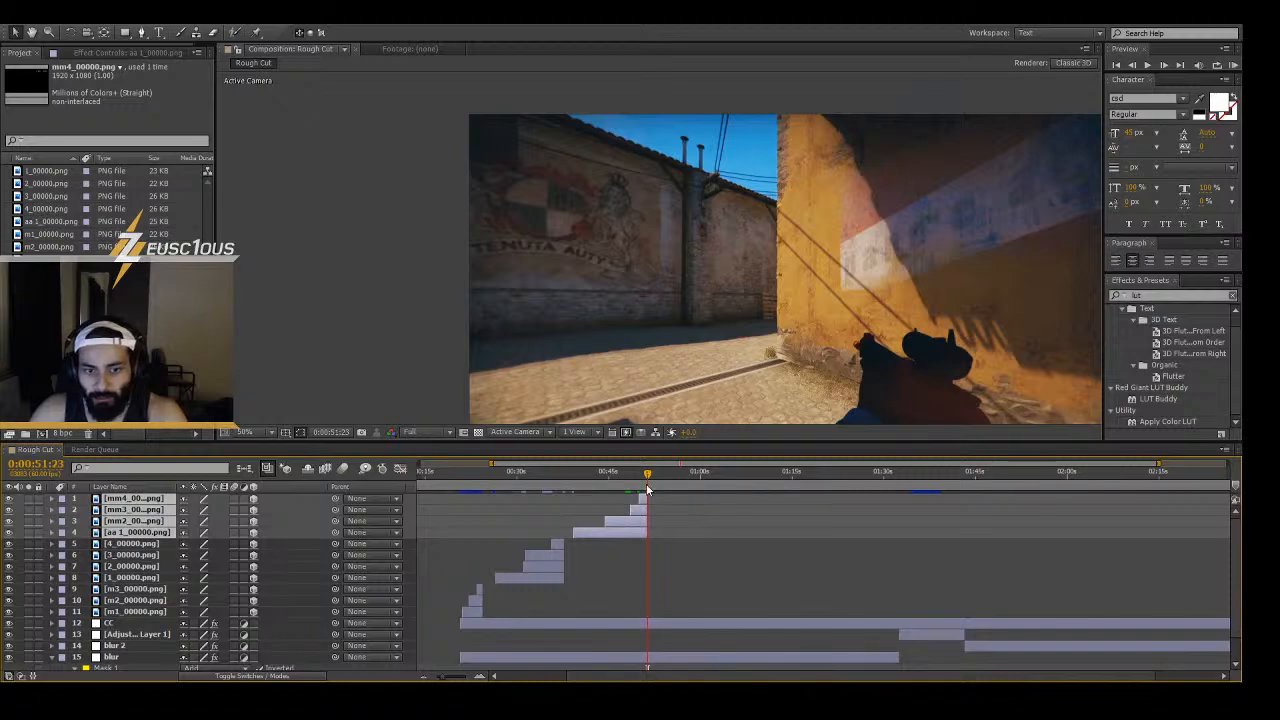
left_click_drag(646, 475, 648, 478)
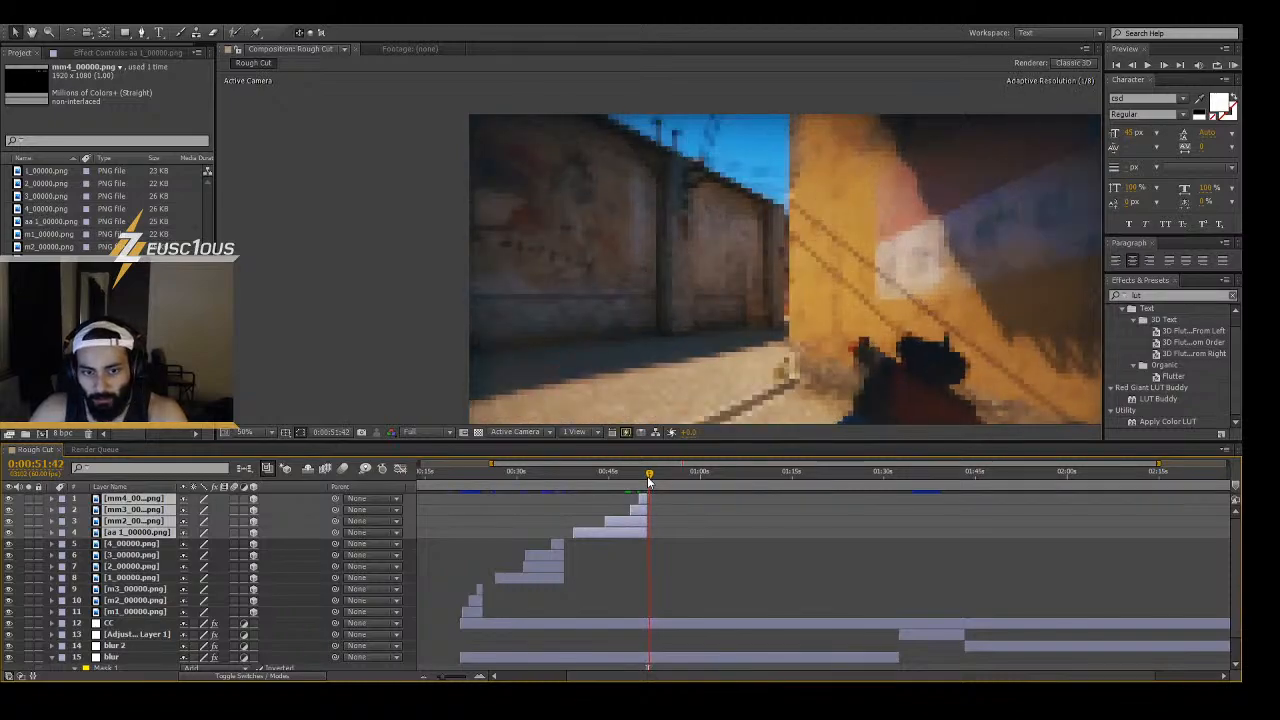
left_click(723, 568)
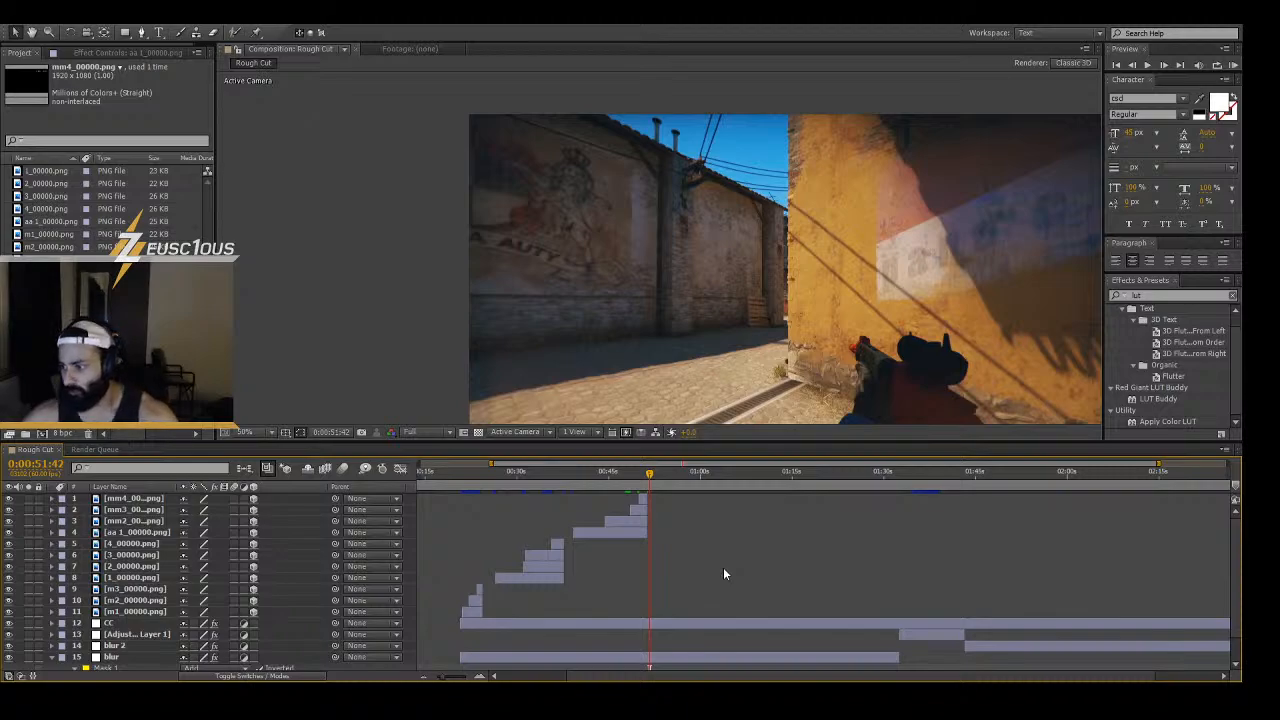
key("space")
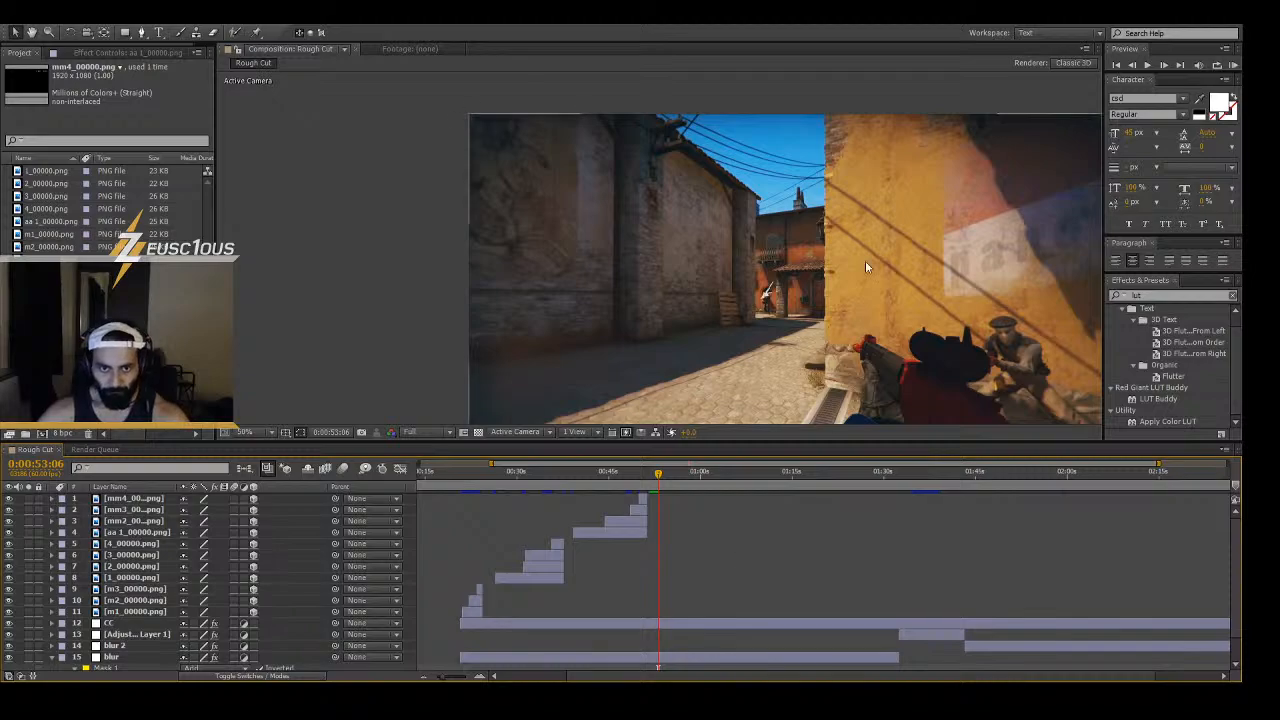
- Import inf 1_00000.png and add it as the top layer starting at 0:00:53:06
left_click(170, 431)
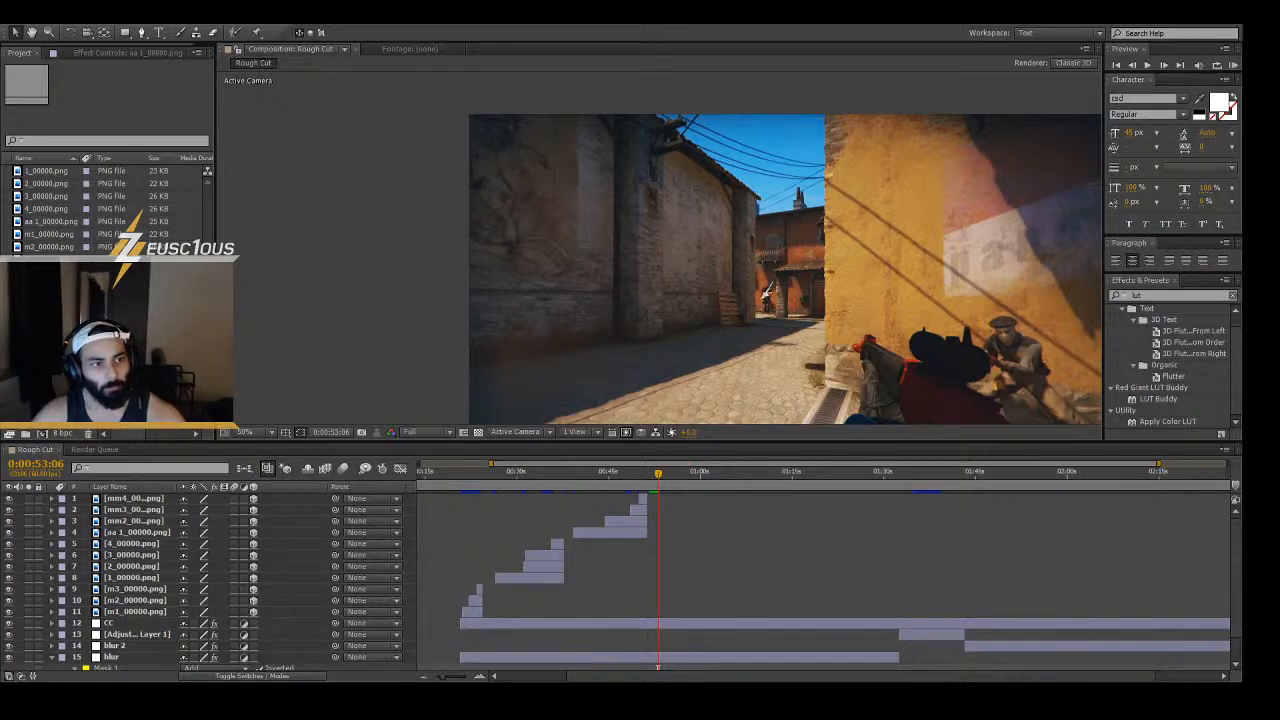
left_click(46, 234)
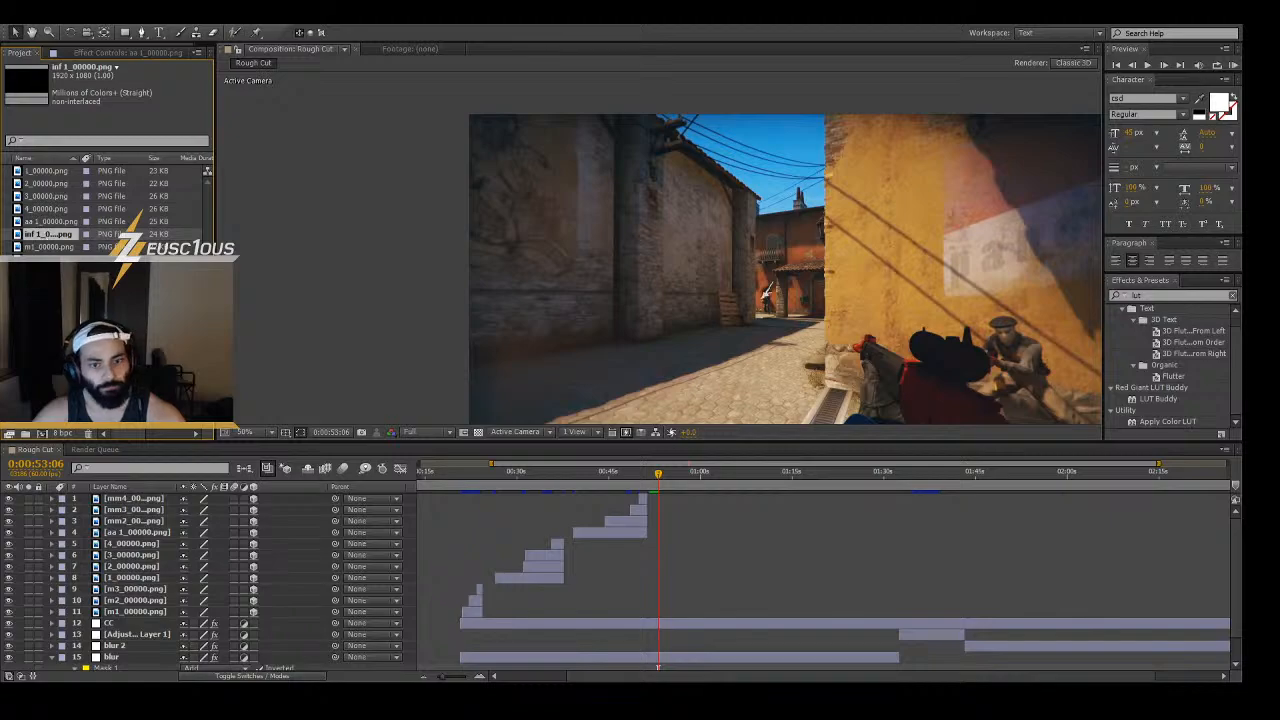
left_click_drag(46, 234, 596, 495)
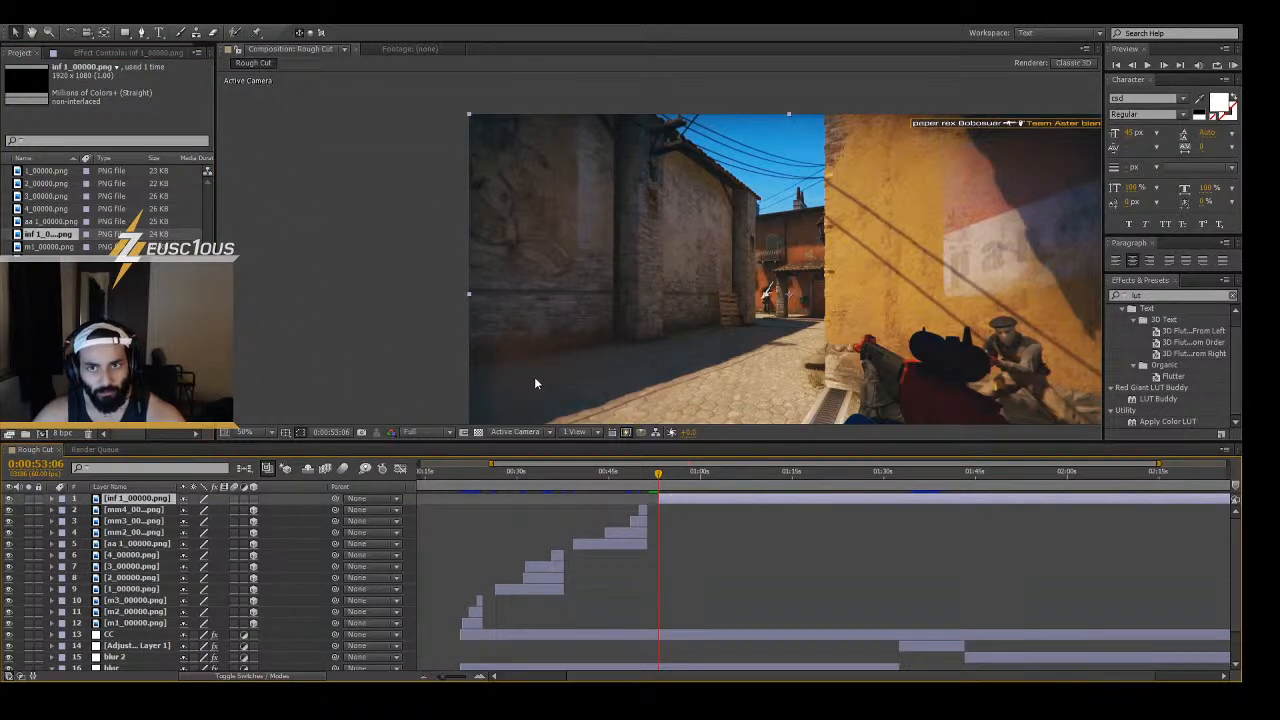
- Scrub ahead to 0:00:55:05 and step back to 0:00:54:59 to examine the gunfire leading to the street kill
left_click_drag(660, 476, 676, 479)
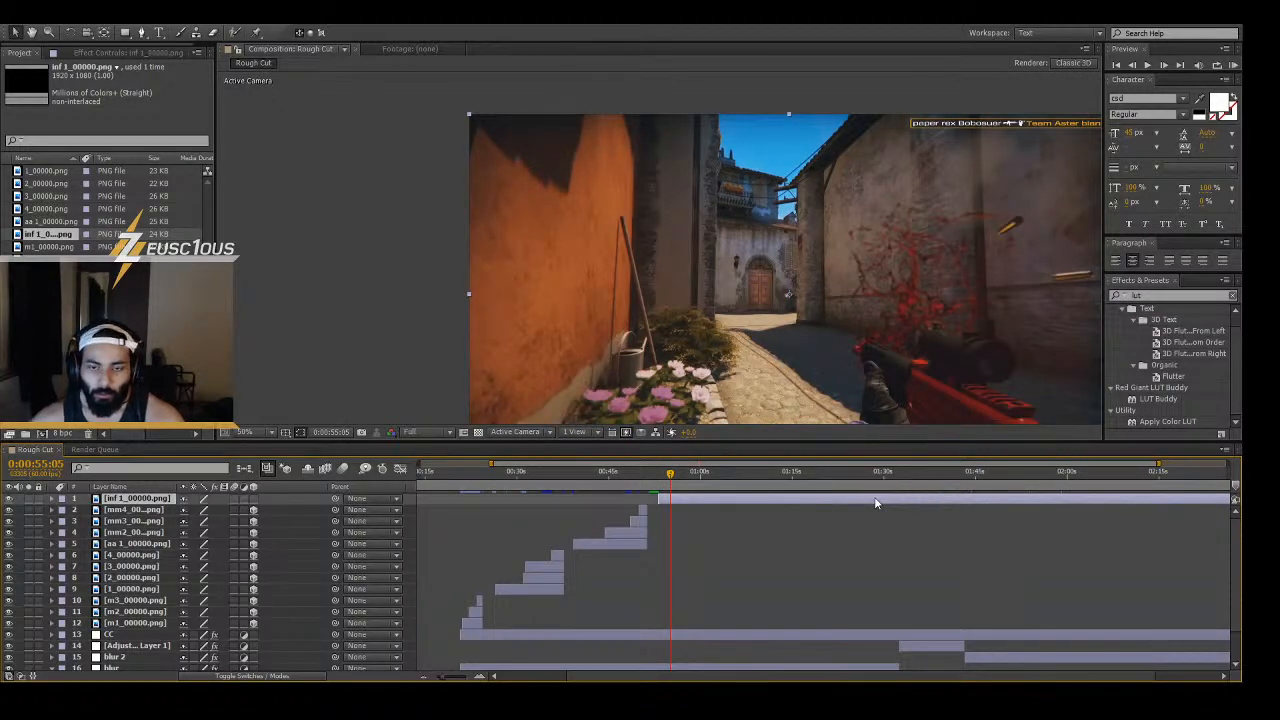
key("Page_Up")
key("Page_Up")
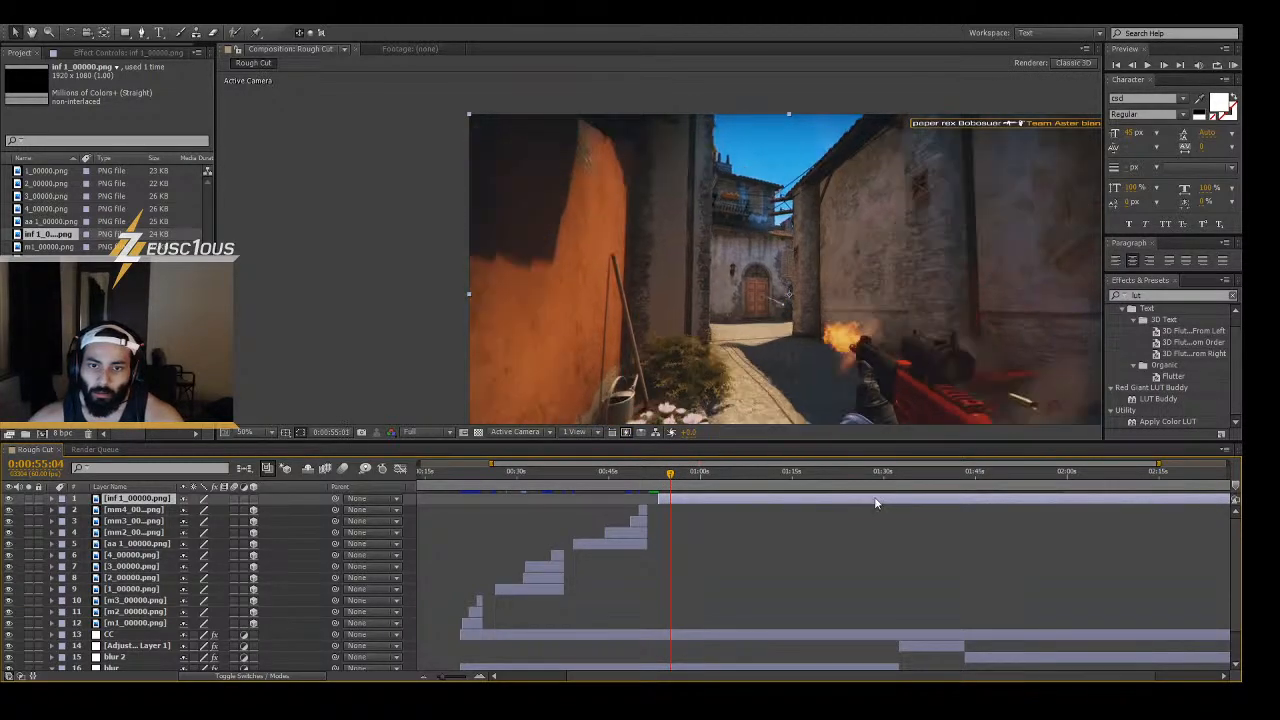
key("Page_Down")
key("Page_Up")
key("Page_Up")
key("Page_Up")
key("Page_Up")
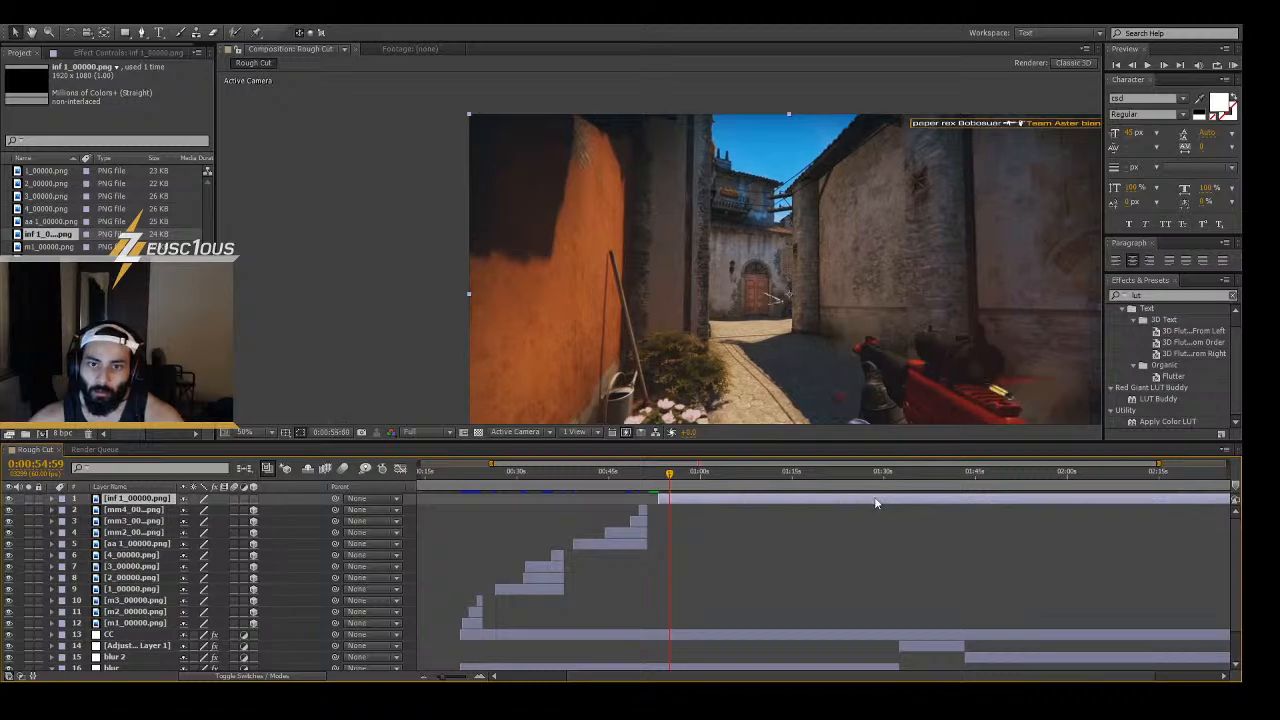
- Advance frame by frame through the shots beside the flower bed and stop the playhead at 0:00:55:08
key("Page_Down")
key("Page_Down")
key("Page_Down")
key("Page_Down")
key("Page_Down")
key("Page_Down")
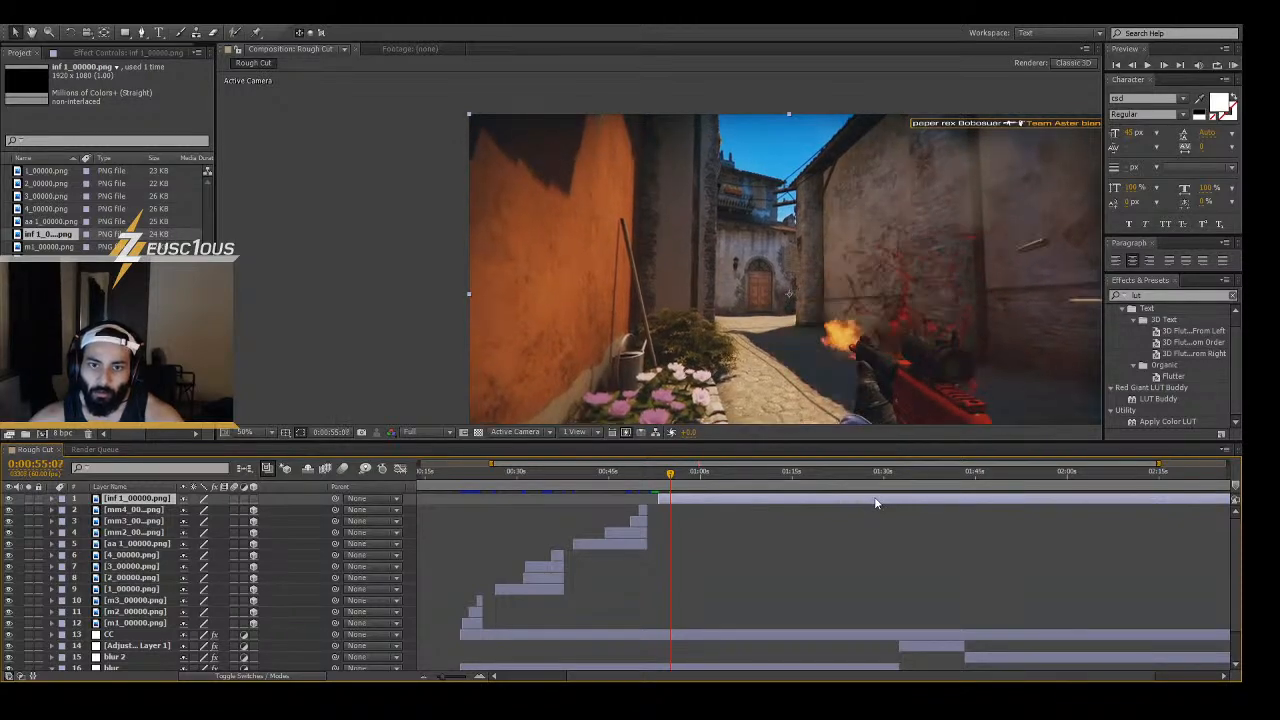
key("Page_Down")
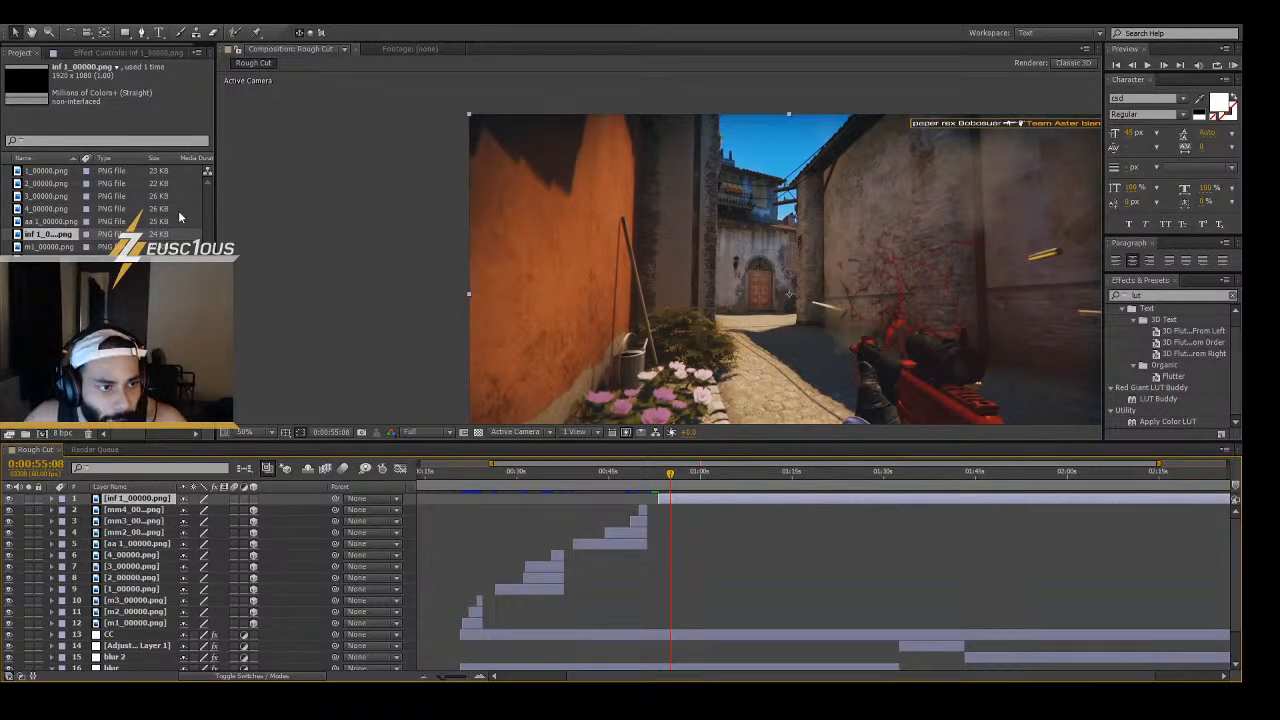
- Import inf 2_00000.png and add it as the top layer starting at 0:00:55:08
left_click(120, 350)
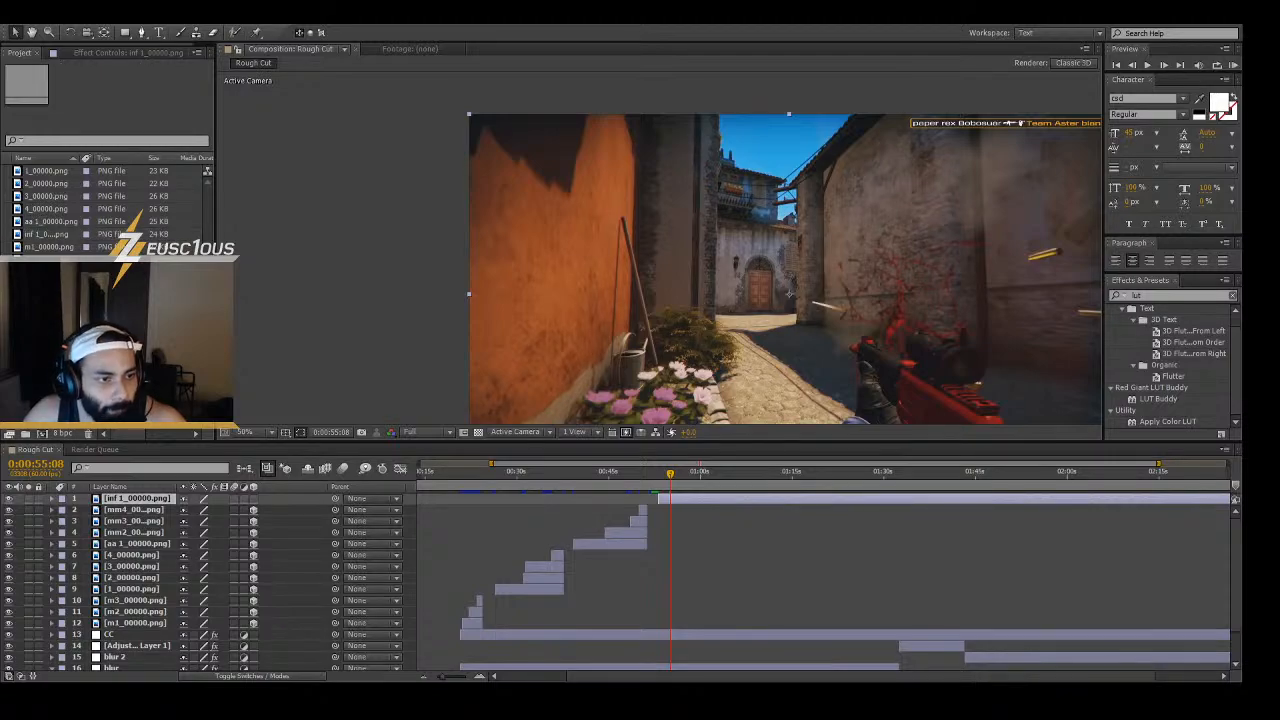
left_click_drag(120, 350, 135, 497)
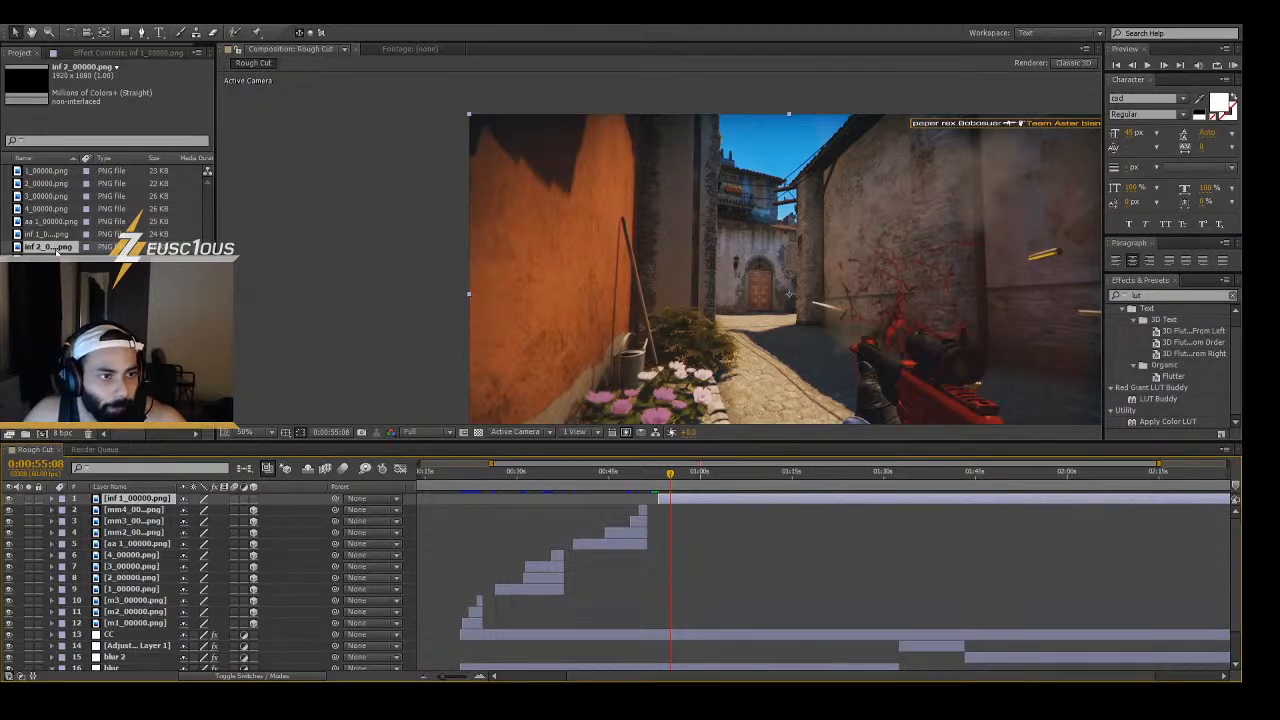
left_click_drag(57, 250, 708, 507)
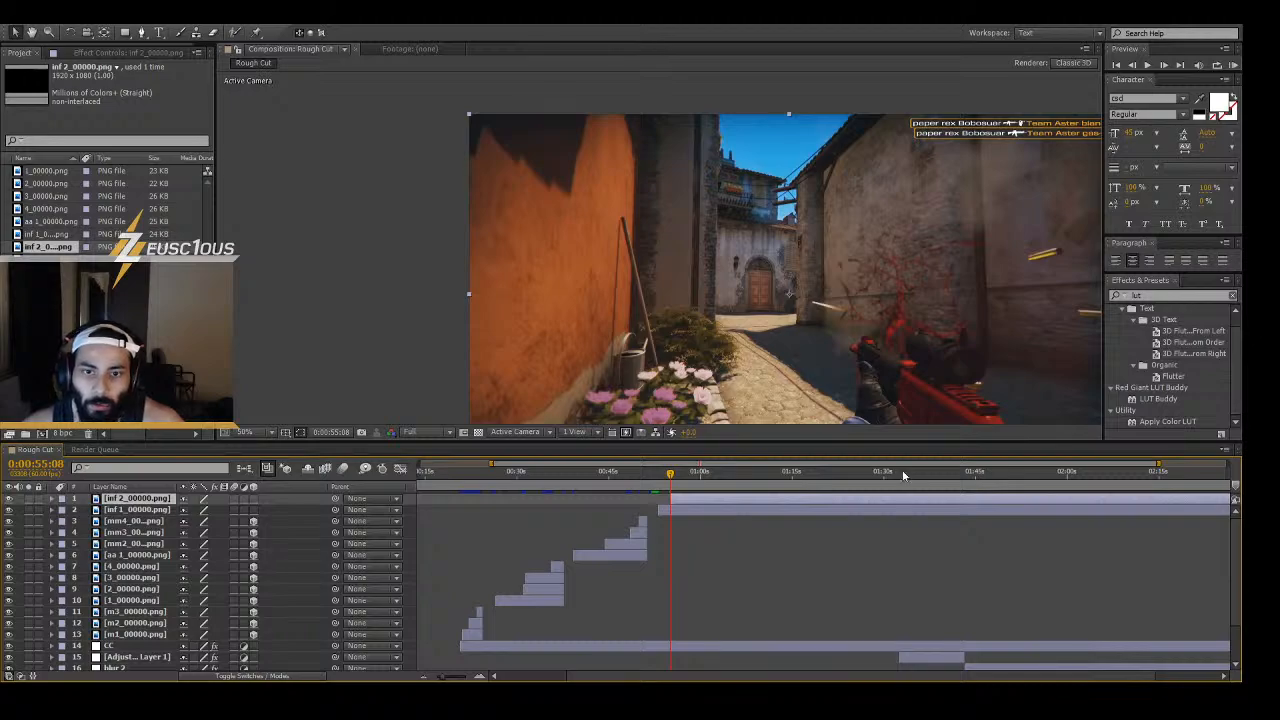
- Preview past the flower bed shots and move the playhead to the archway kill at 0:01:02:57
key("Page_Down")
key("Page_Down")
key("Page_Down")
key("Page_Down")
key("Page_Down")
key("Page_Down")
key("Page_Down")
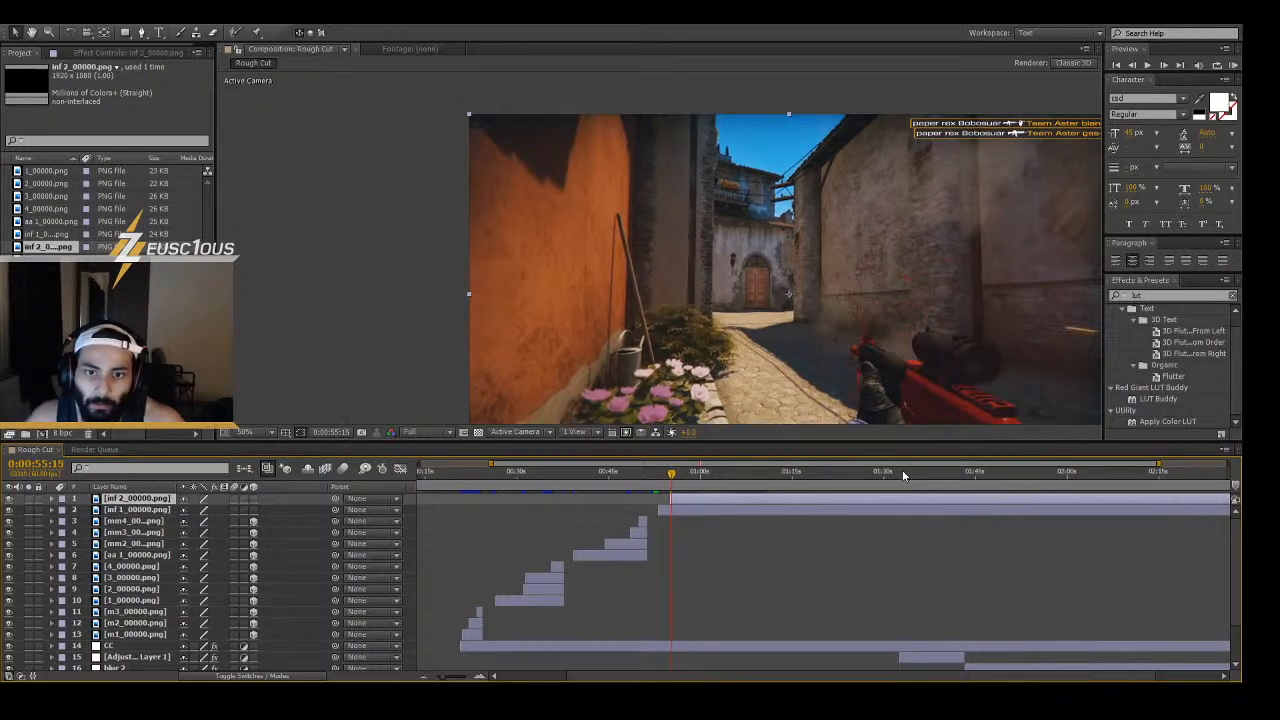
key("space")
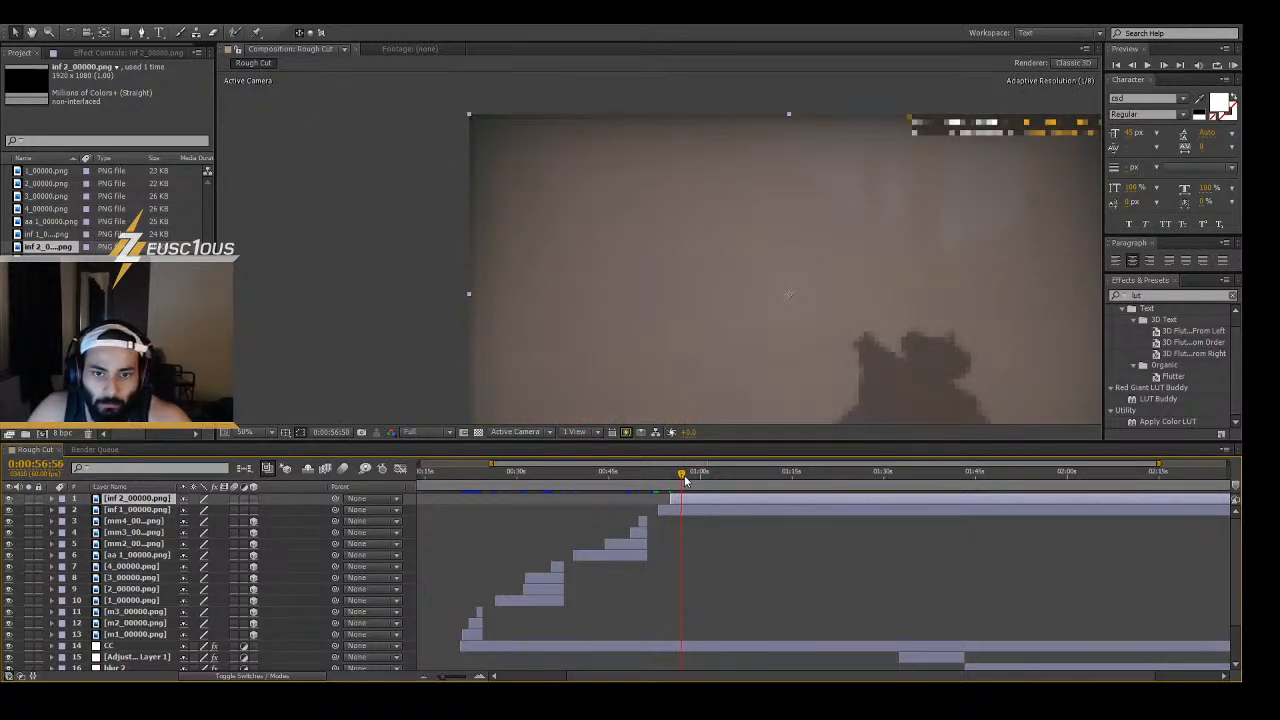
left_click_drag(687, 476, 719, 477)
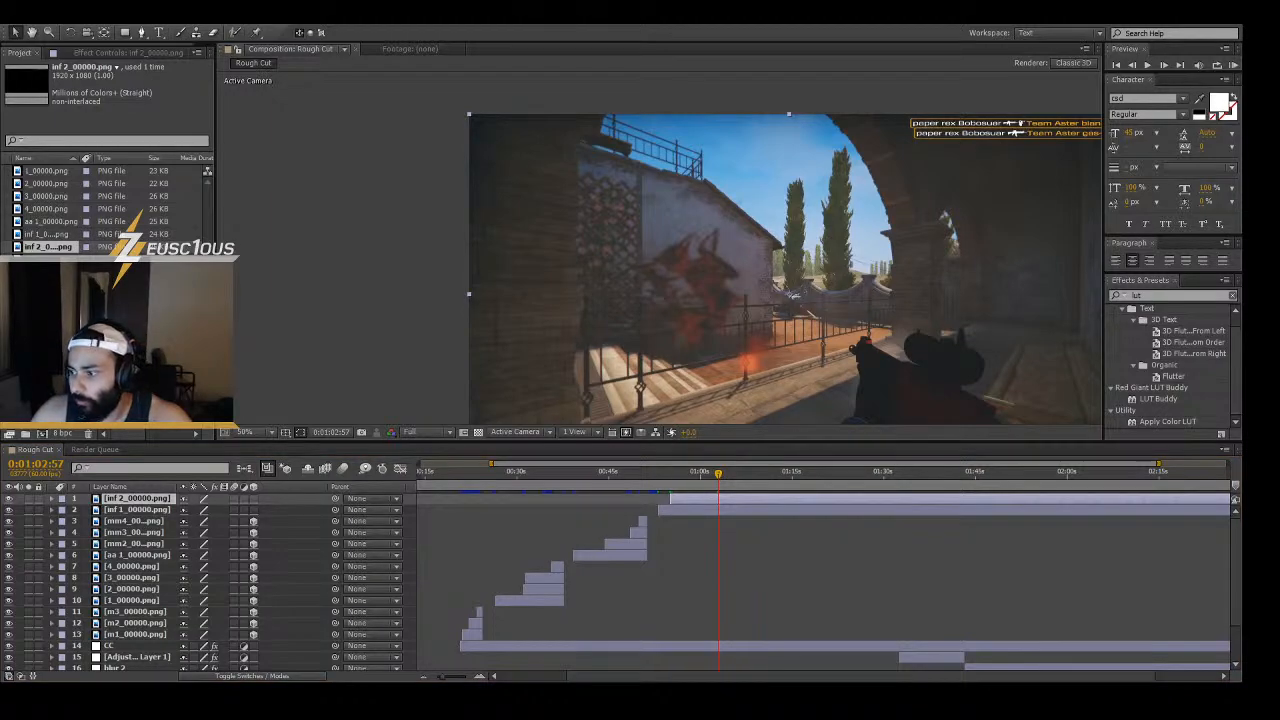
- Import inf 3_00000.png and add it as the top layer starting at 0:01:02:57
left_click(110, 370)
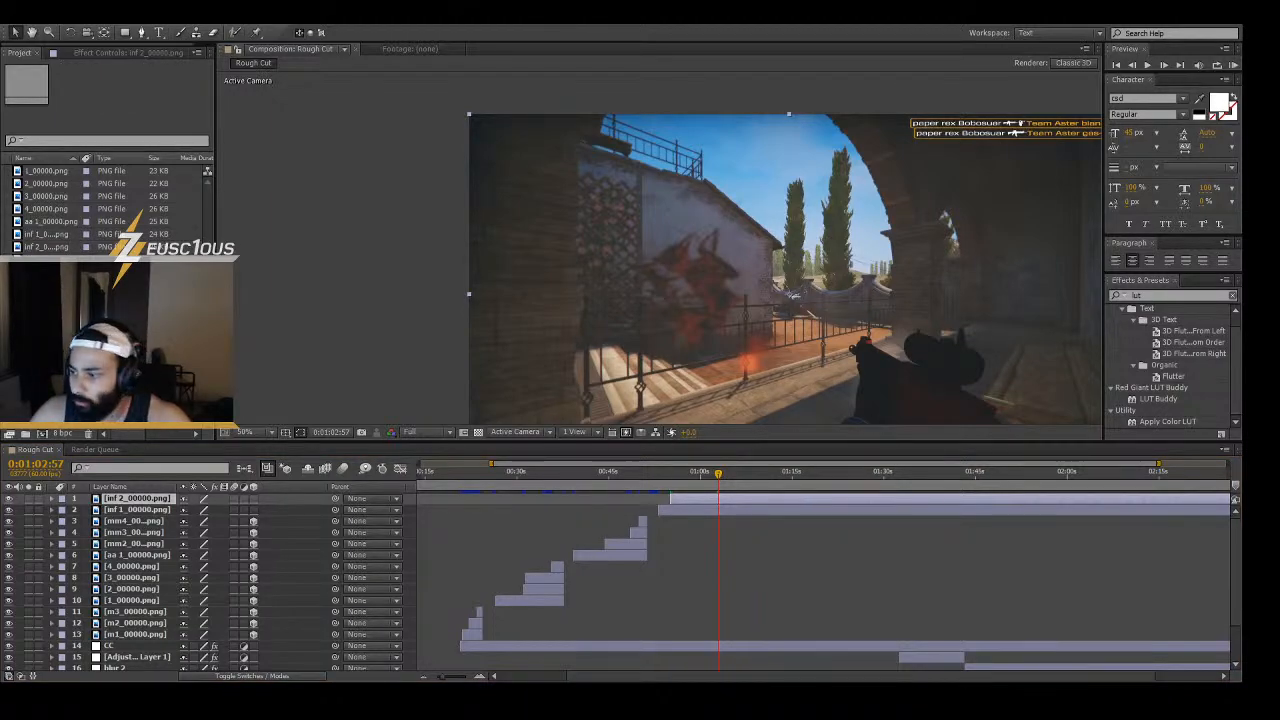
key("Return")
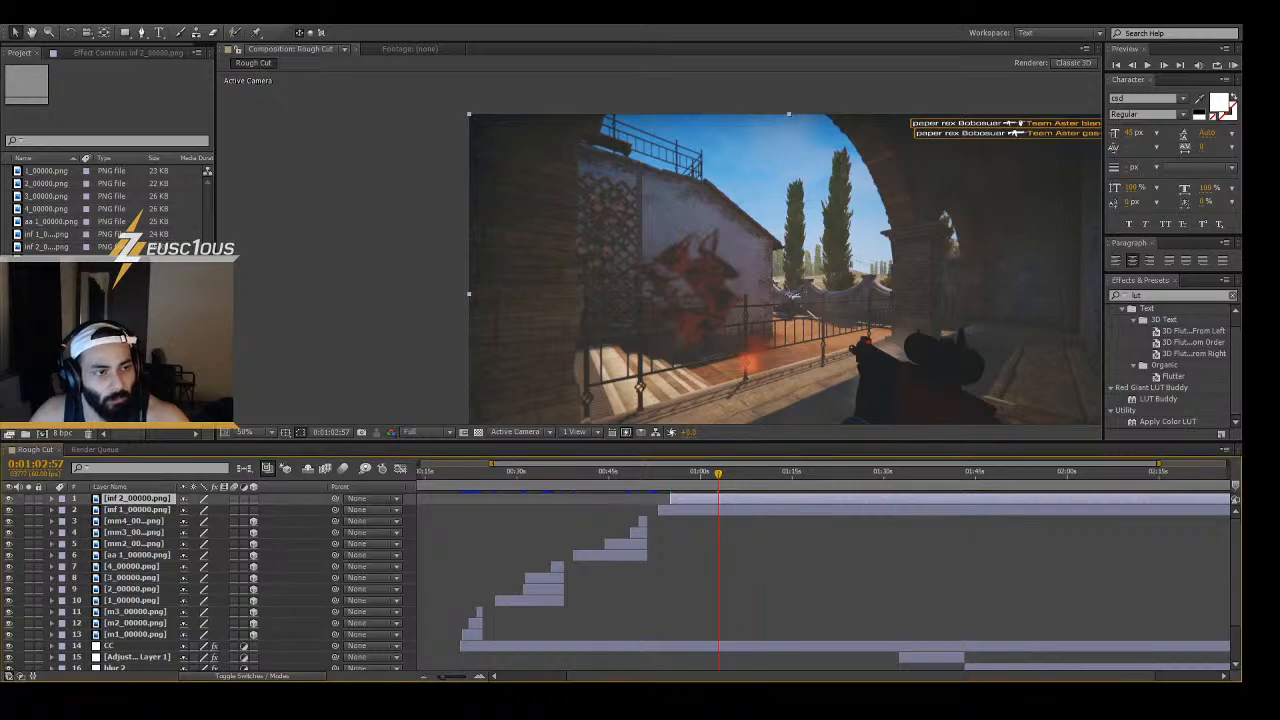
left_click_drag(48, 258, 745, 498)
left_click_drag(52, 257, 140, 499)
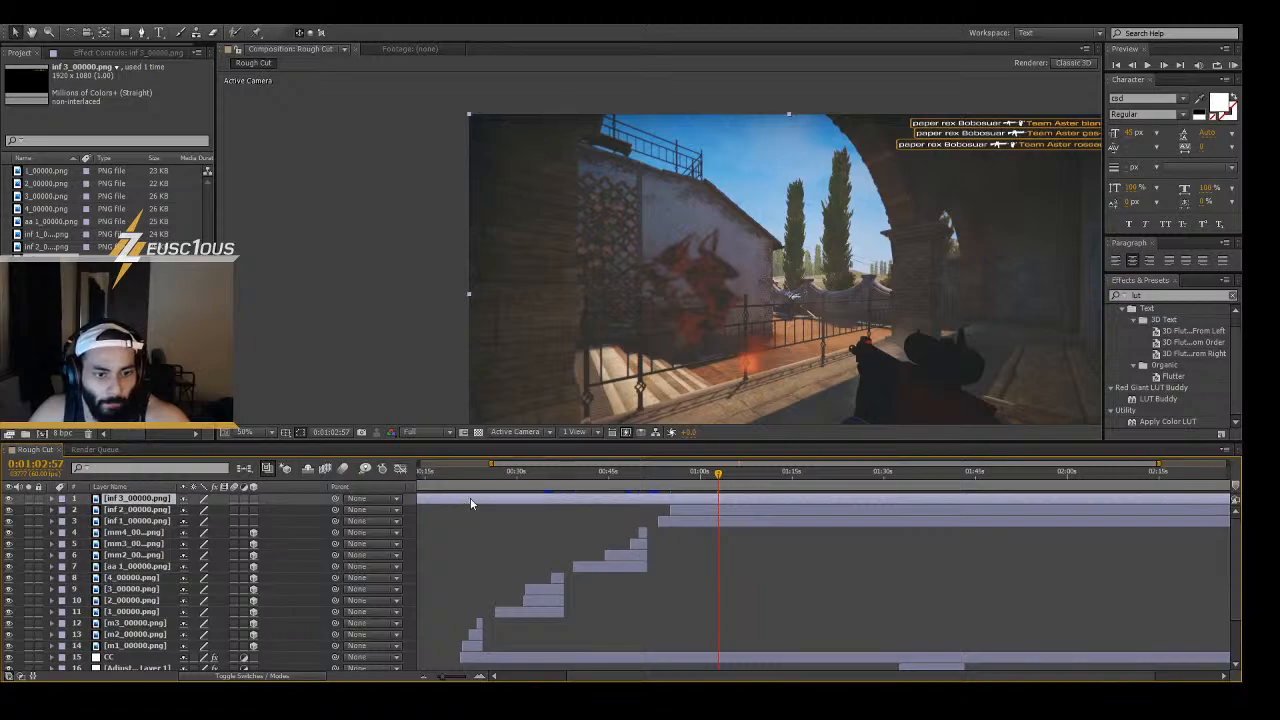
left_click_drag(471, 503, 842, 514)
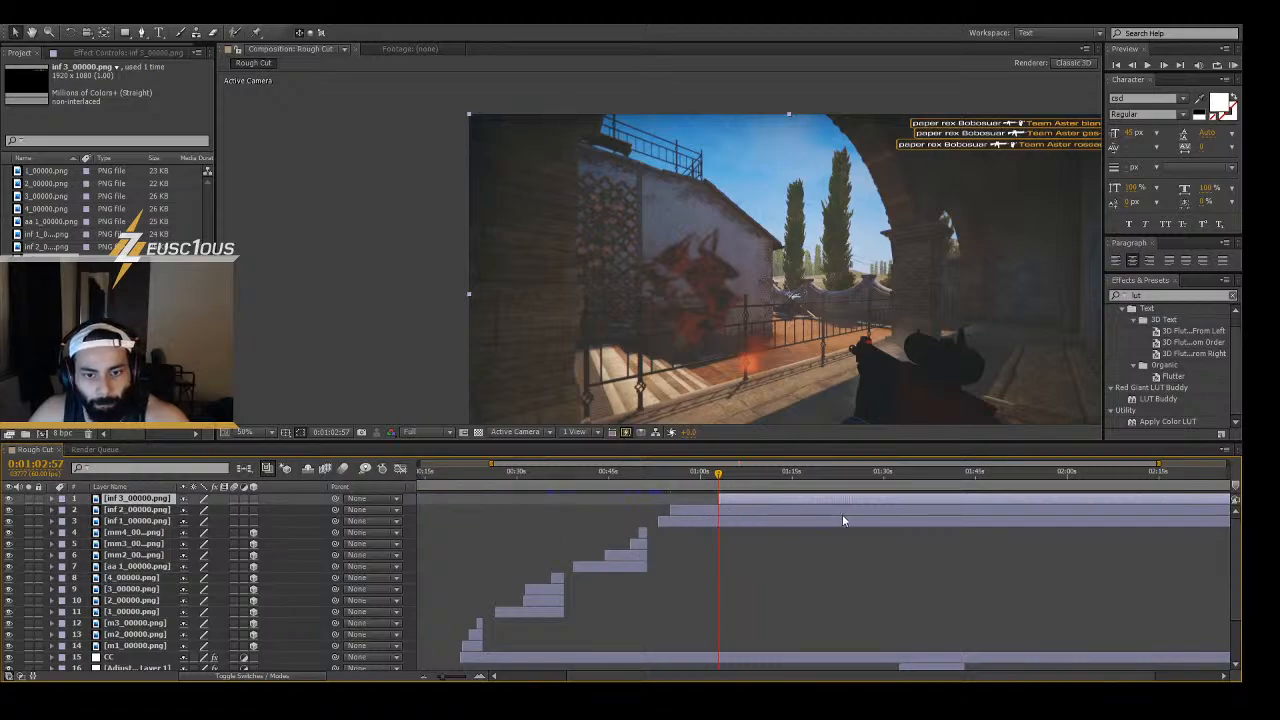
- Make the inf 1, inf 2 and inf 3 layers 3D and paste the copied kill notice placement onto them
left_click(768, 521)
left_click(788, 499, "shift")
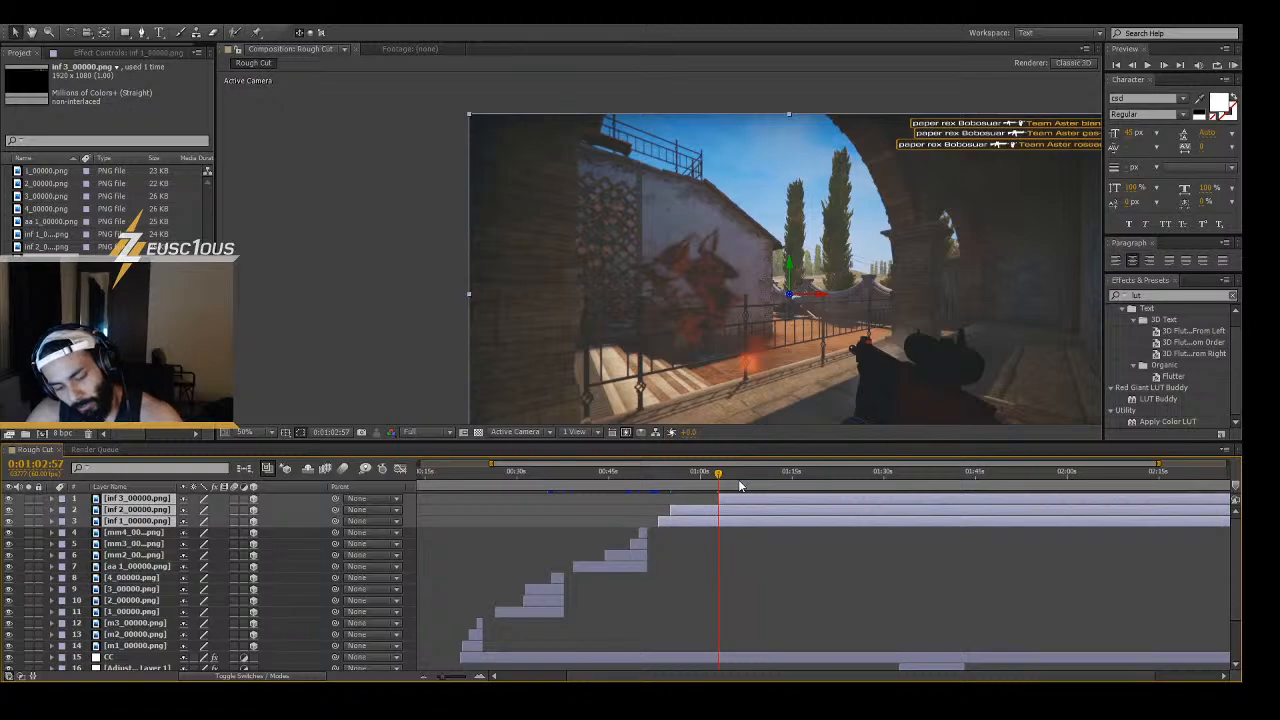
key("ctrl+v")
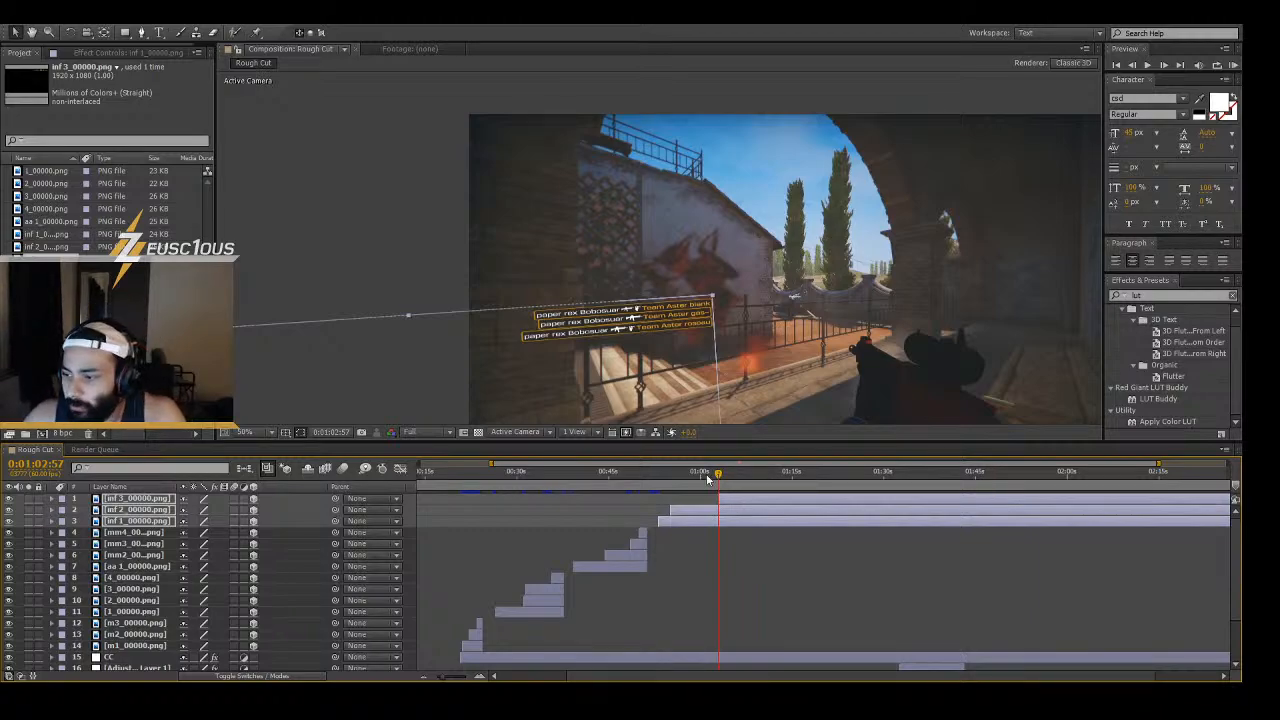
- Scrub ahead to the scope shot at 0:01:06:19 and back to about 0:01:03:55 to look for the scene change
mouse_move(716, 478)
left_mouse_down()
mouse_move(744, 482)
mouse_move(729, 478)
left_mouse_up()
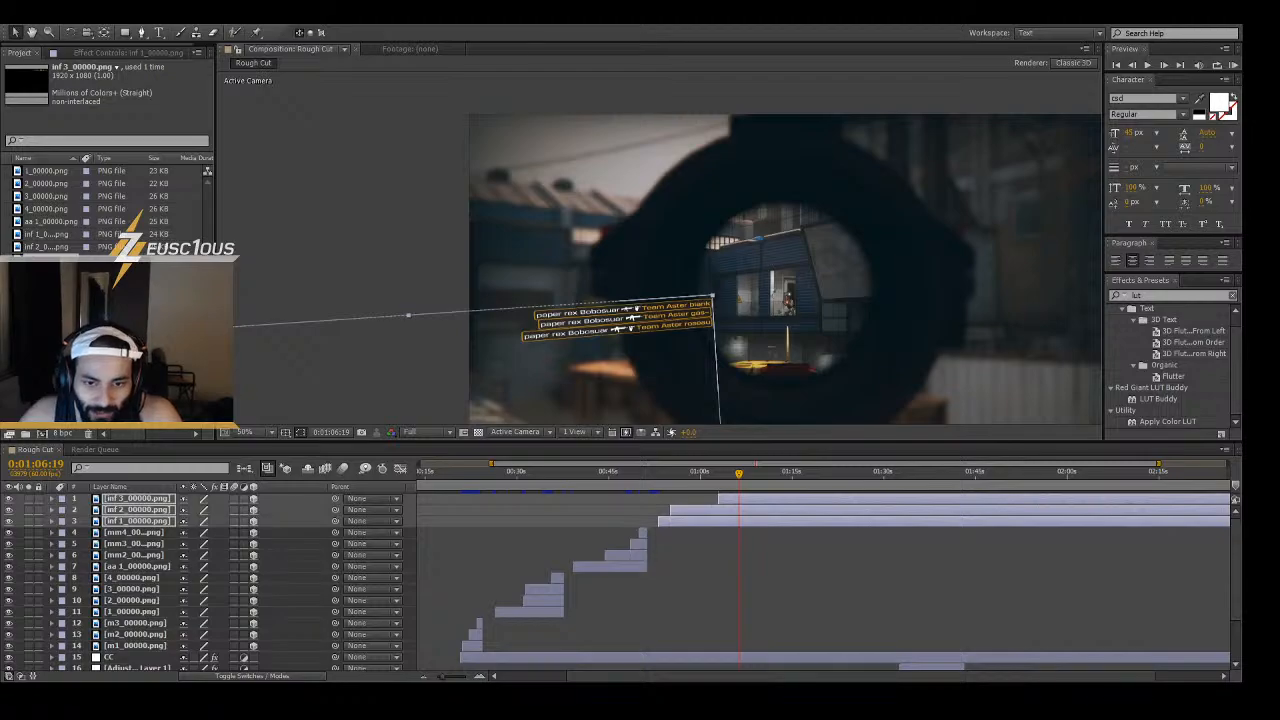
left_click_drag(738, 473, 724, 483)
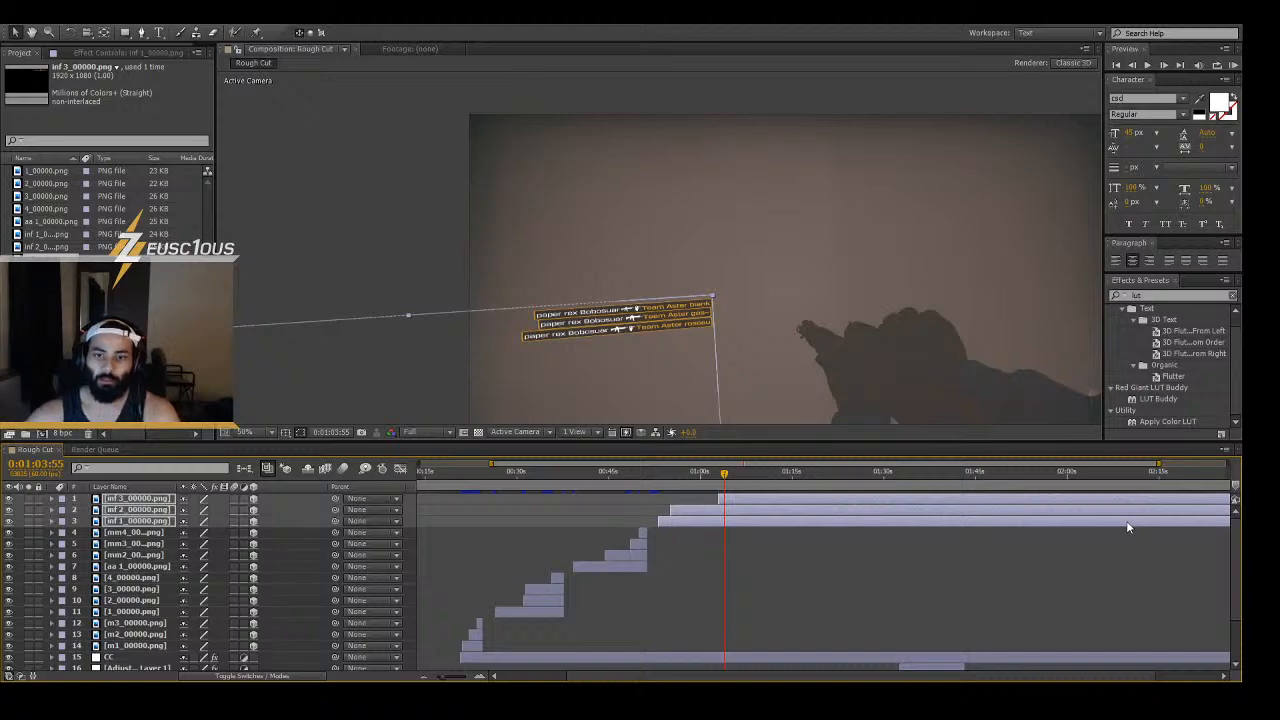
key("Page_Down")
key("Page_Down")
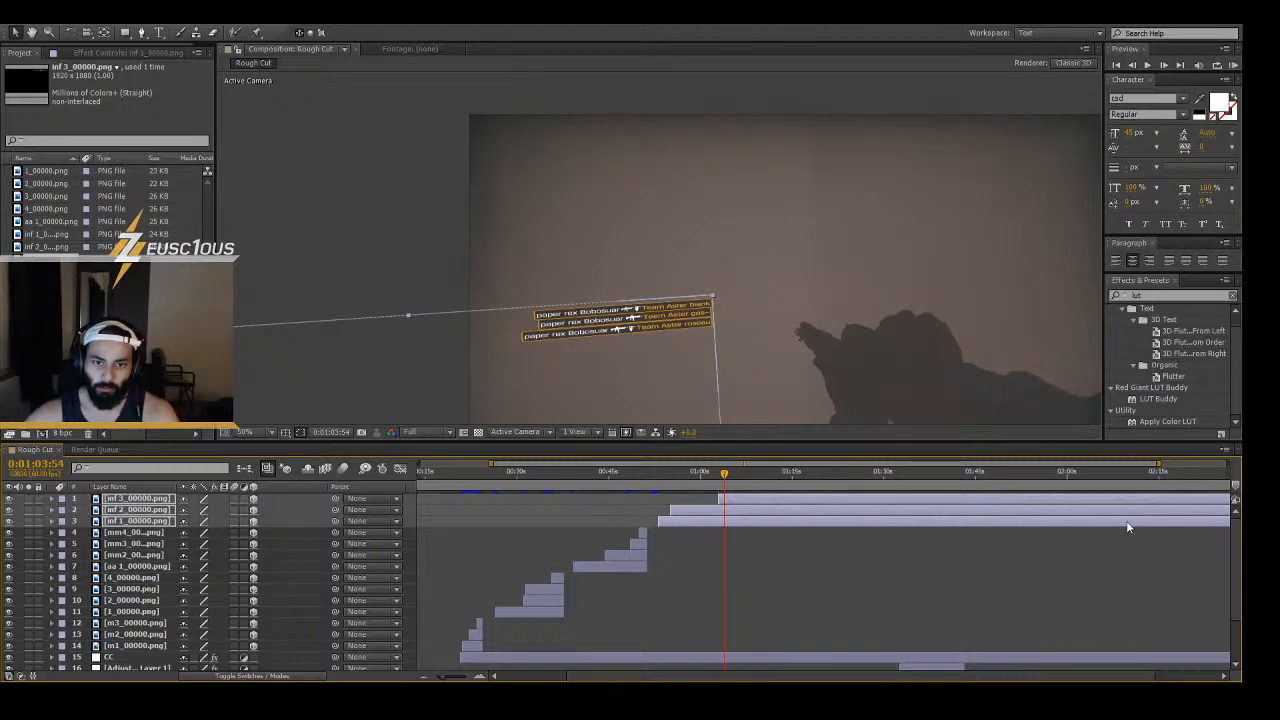
key("Page_Up")
key("Page_Up")
key("Page_Up")
- Advance frame by frame through the blank wall shot to 0:01:04:34 to examine the transition between the clips
key("Page_Down")
key("Page_Down")
key("Page_Down")
key("Page_Down")
key("Page_Down")
key("Page_Down")
key("Page_Down")
key("Page_Down")
key("Page_Down")
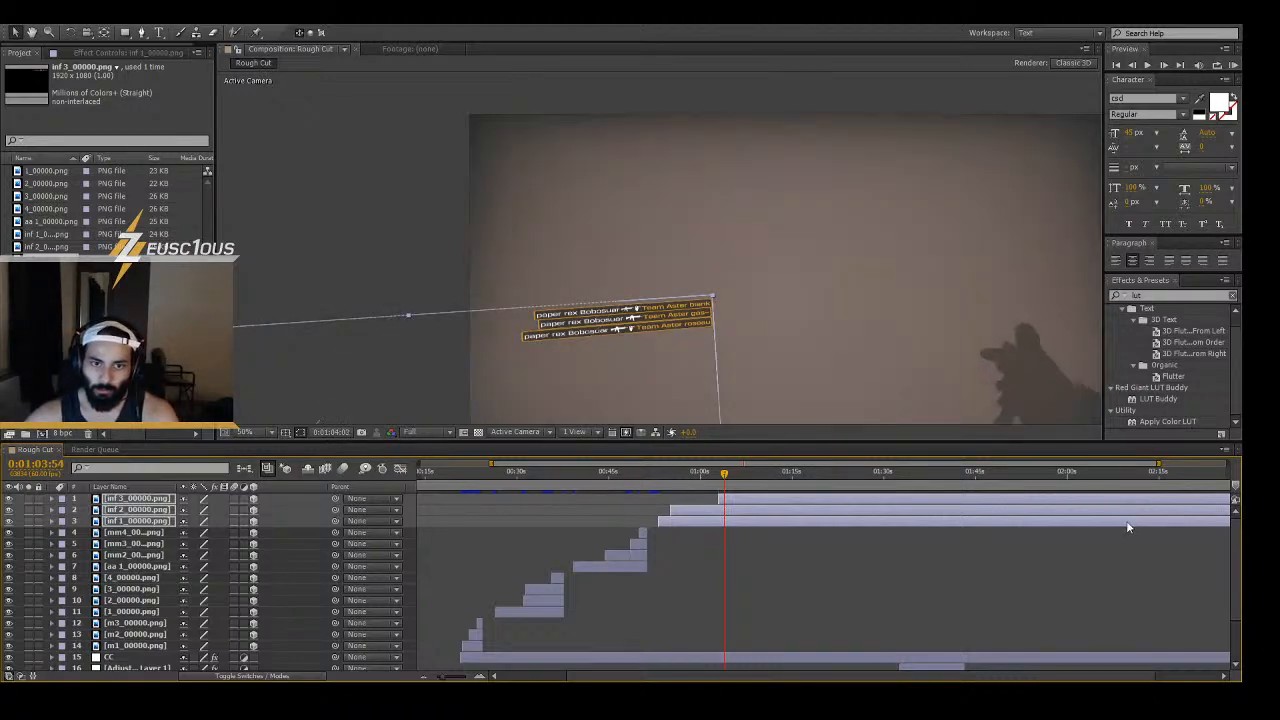
key("Page_Down")
key("Page_Down")
key("Page_Down")
key("Page_Down")
key("Page_Down")
key("Page_Down")
key("Page_Down")
key("Page_Down")
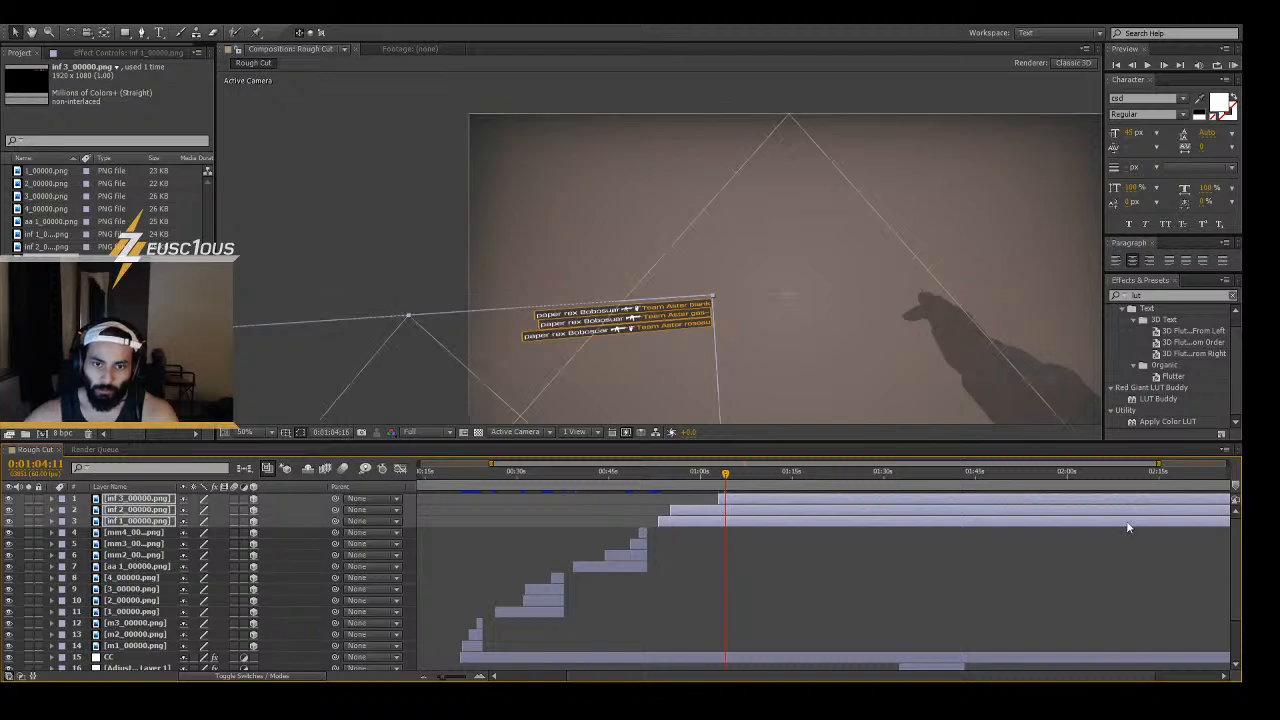
key("Page_Down")
key("Page_Down")
key("Page_Down")
key("Page_Down")
key("Page_Down")
key("Page_Down")
key("Page_Down")
key("Page_Down")
key("Page_Down")
key("Page_Down")
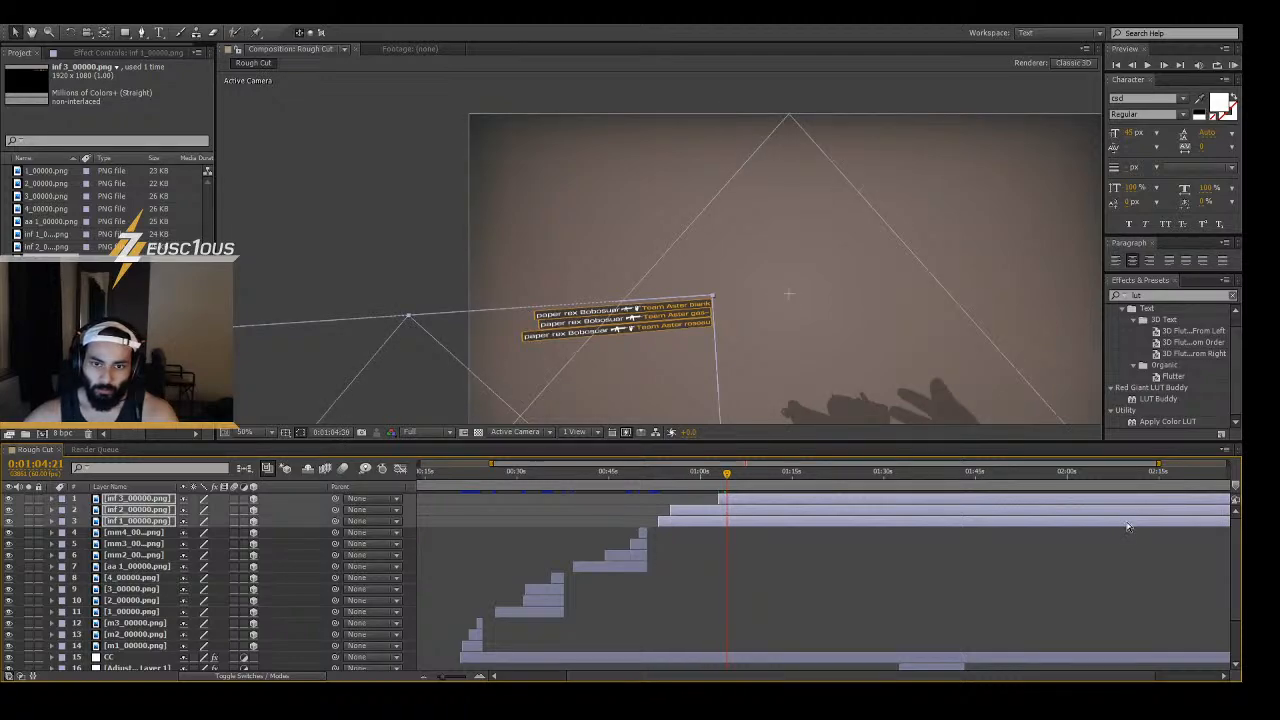
key("Page_Down")
key("Page_Down")
key("Page_Down")
key("Page_Down")
key("Page_Down")
key("Page_Down")
key("Page_Down")
key("Page_Down")
key("Page_Down")
key("Page_Down")
key("Page_Down")
key("Page_Down")
key("Page_Down")
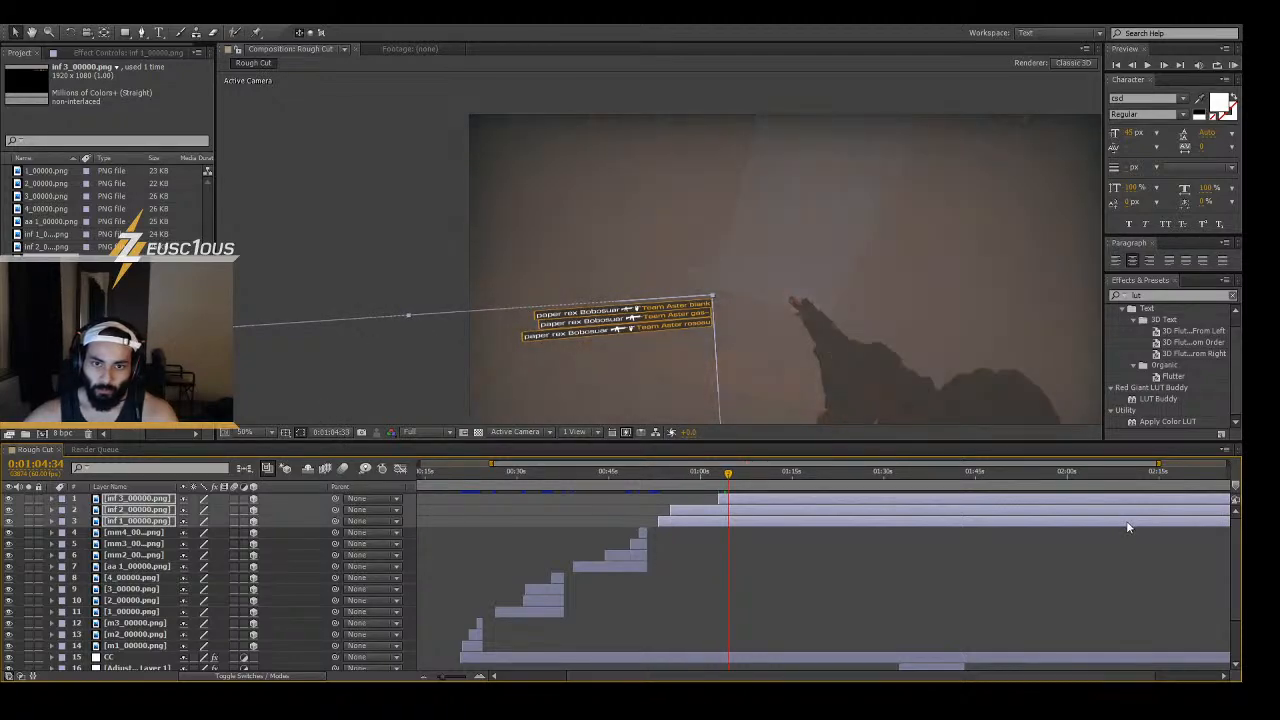
- Step back frame by frame from 0:01:04:34 to 0:01:04:10 to pinpoint where the scene changes
key("Page_Up")
key("Page_Up")
key("Page_Up")
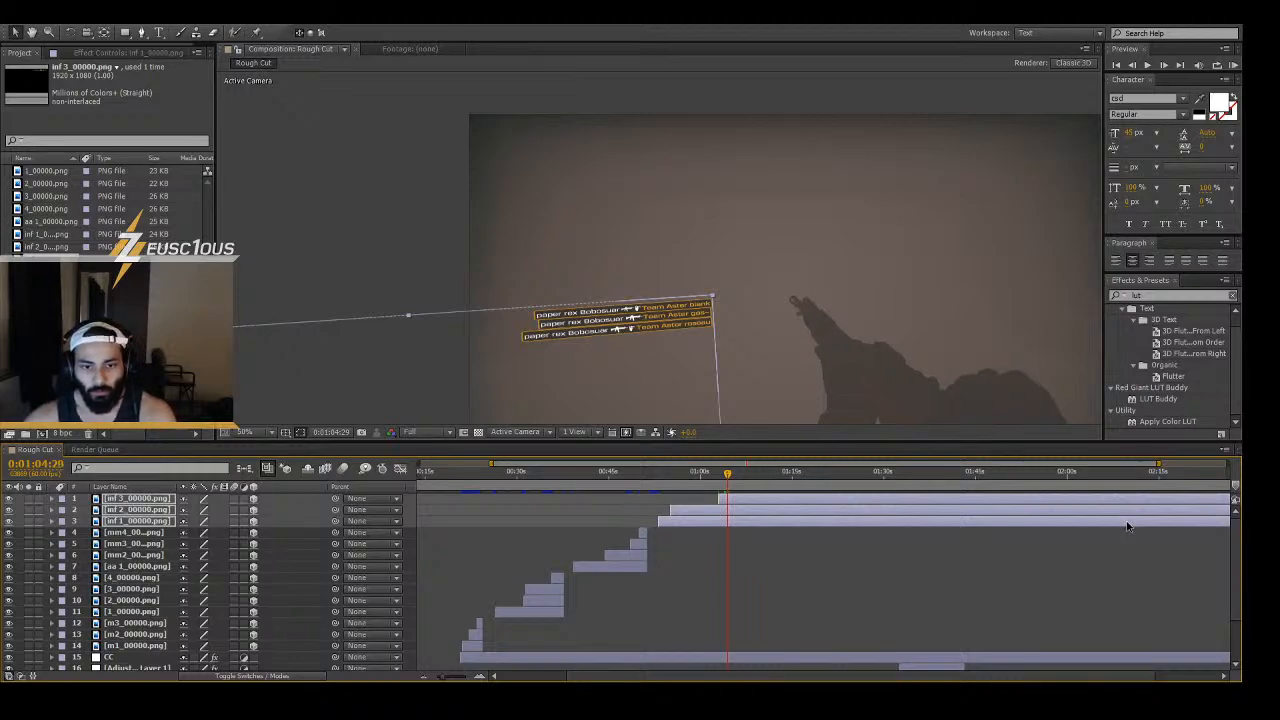
key("Page_Up")
key("Page_Up")
key("Page_Up")
key("Page_Up")
key("Page_Up")
key("Page_Up")
key("Page_Up")
key("Page_Up")
key("Page_Up")
key("Page_Up")
key("Page_Up")
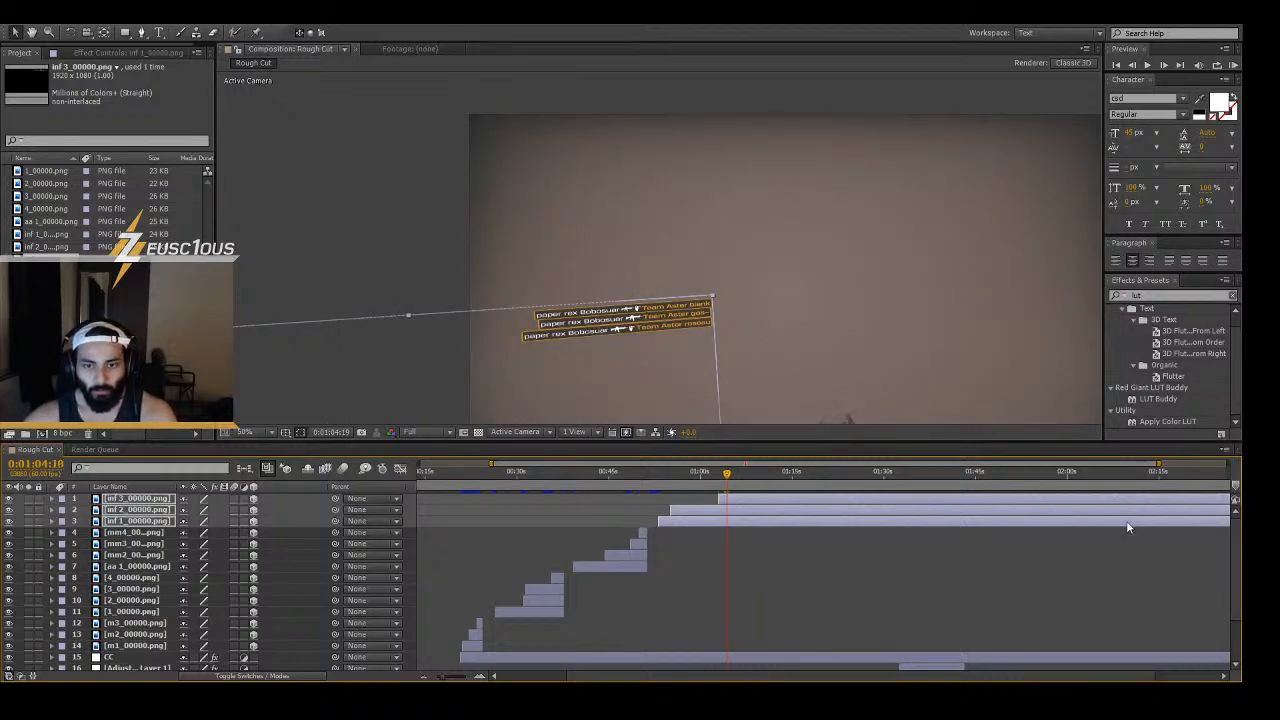
key("Page_Up")
key("Page_Up")
key("Page_Up")
key("Page_Up")
key("Page_Up")
key("Page_Up")
key("Page_Up")
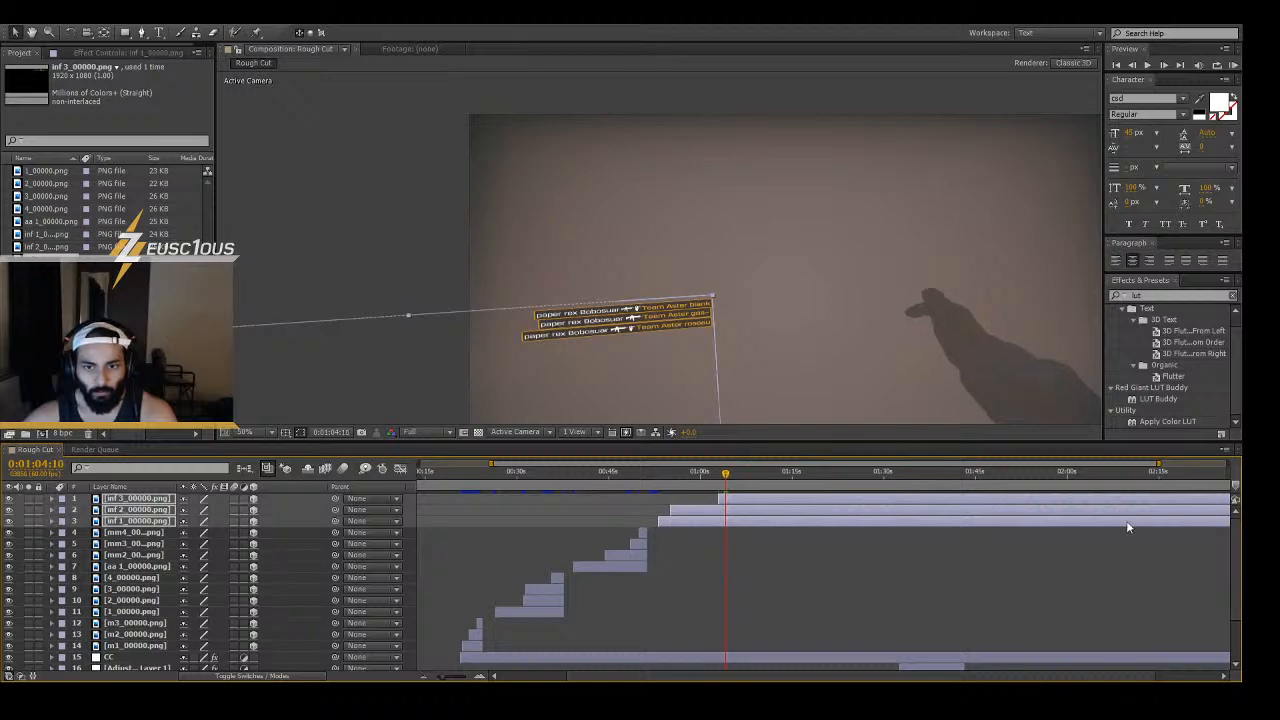
- Split the three inf layers at 0:01:04:17 and delete the parts after that frame
key("Page_Down")
key("Page_Down")
key("Page_Down")
key("Page_Down")
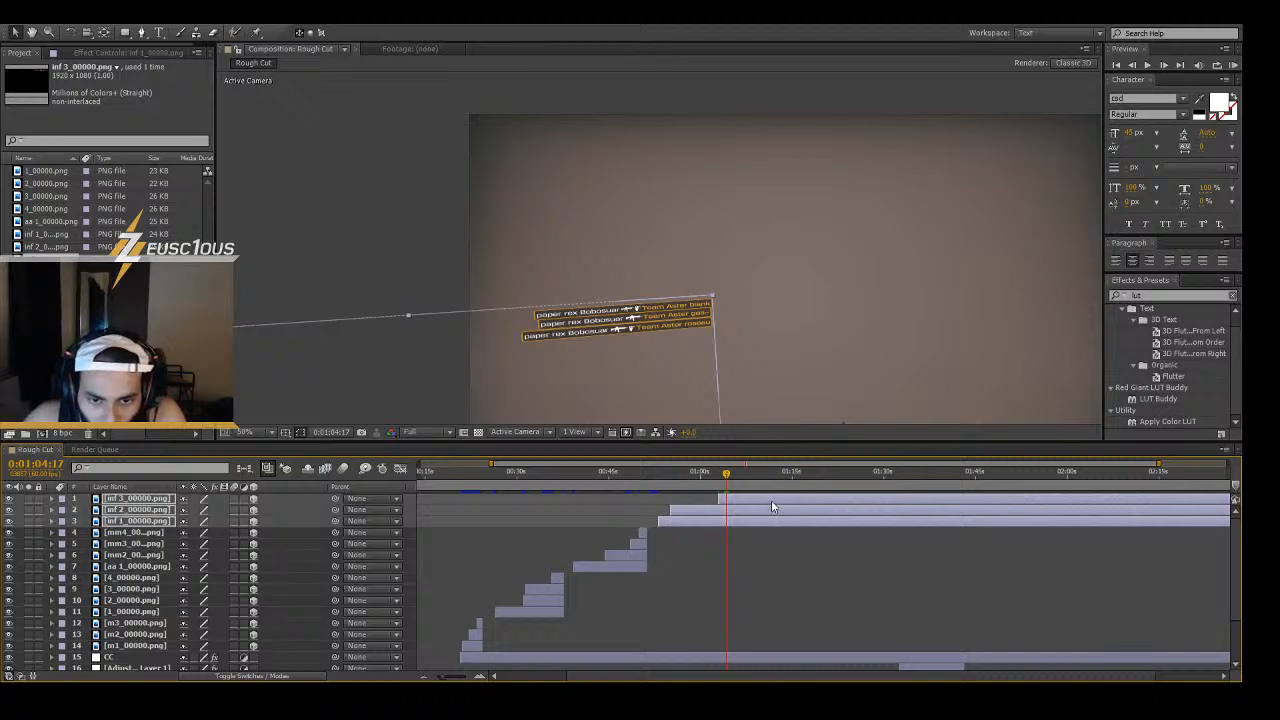
key("ctrl+shift+d")
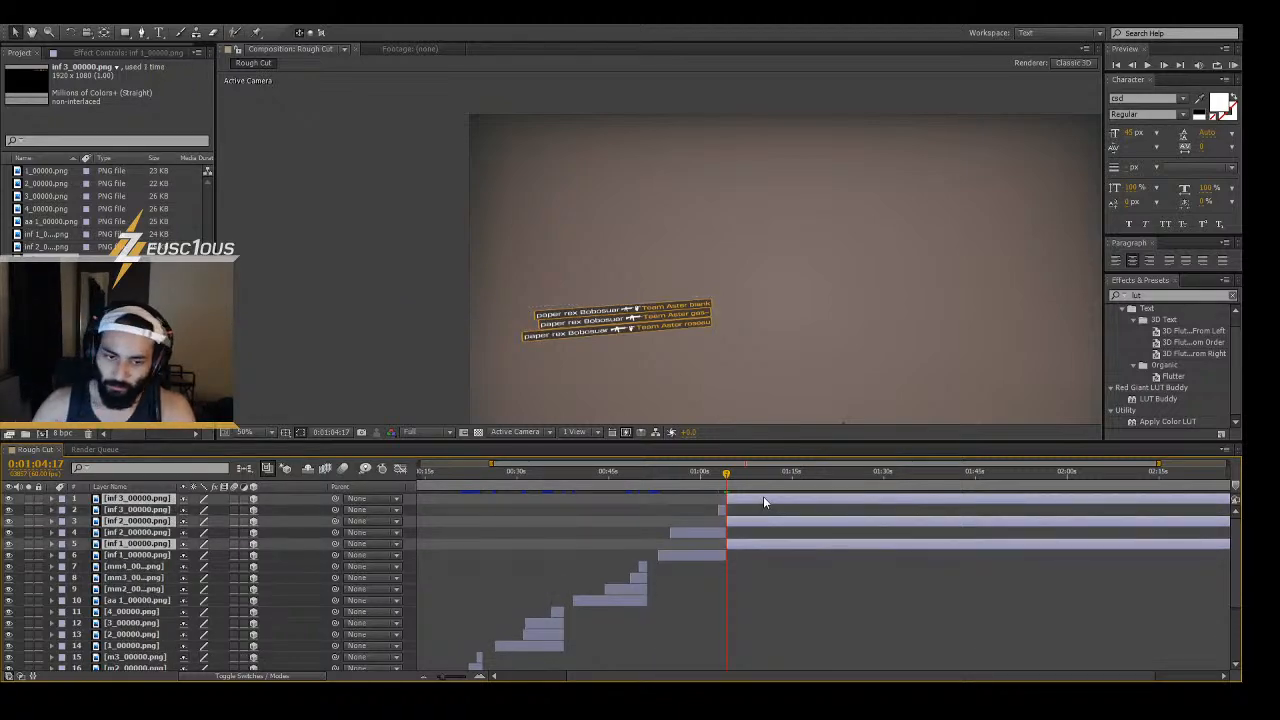
key("Delete")
- Check the placed kill notices over the archway scene from 0:01:03:29 to 0:01:03:39
left_click(720, 477)
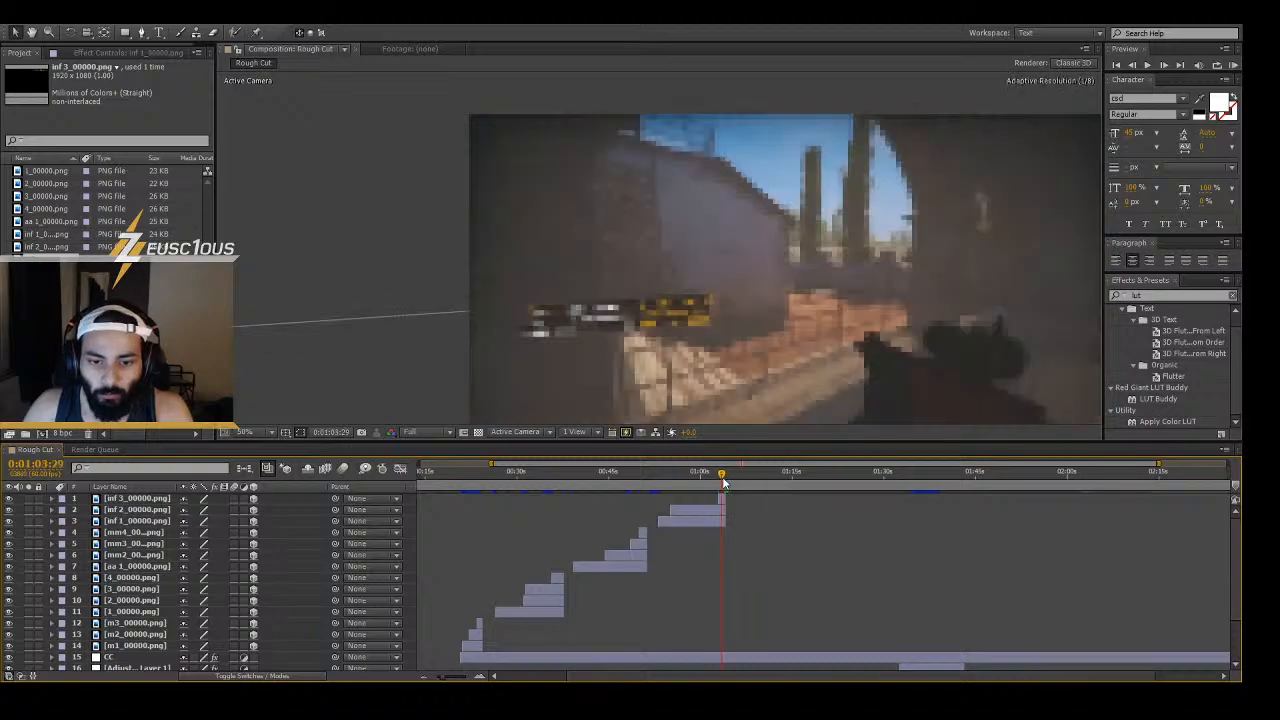
key("Page_Down")
key("Page_Down")
key("Page_Down")
key("Page_Down")
key("Page_Down")
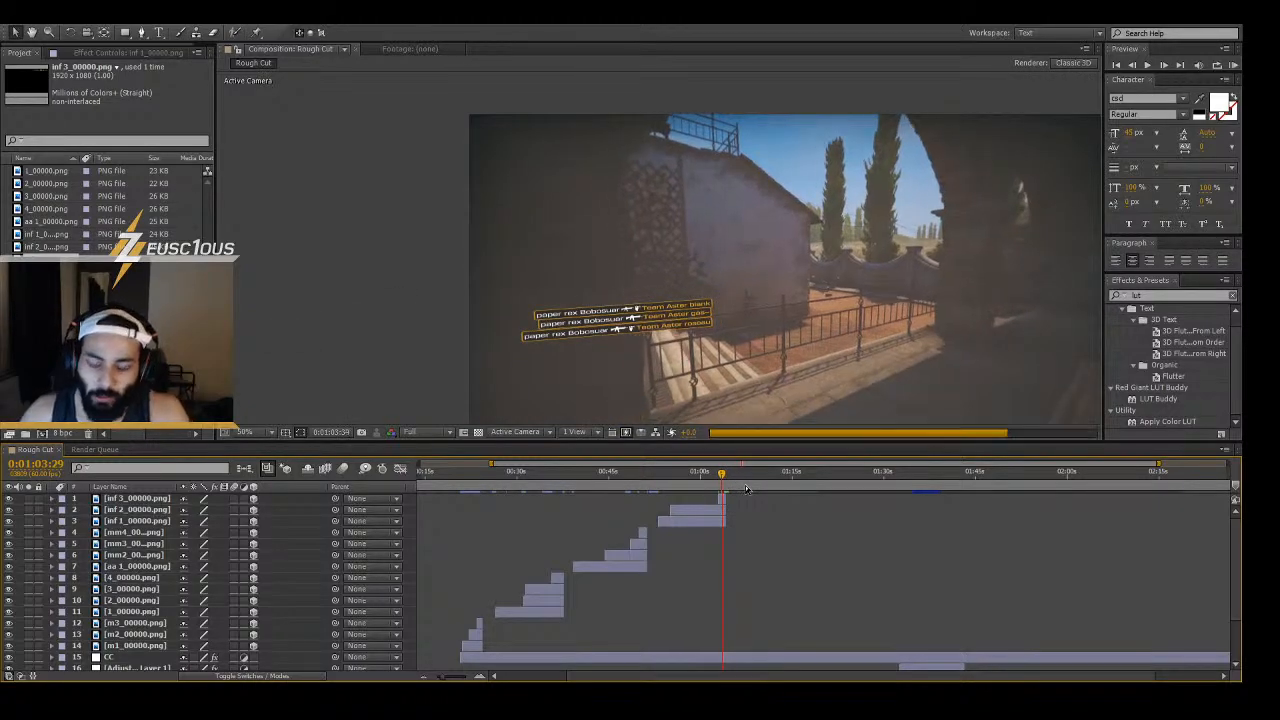
- Scrub ahead to 0:01:13:57, replay the transition near 0:01:03:48, and move the playhead to the scope shot at 0:01:06:19
left_click_drag(727, 481, 785, 491)
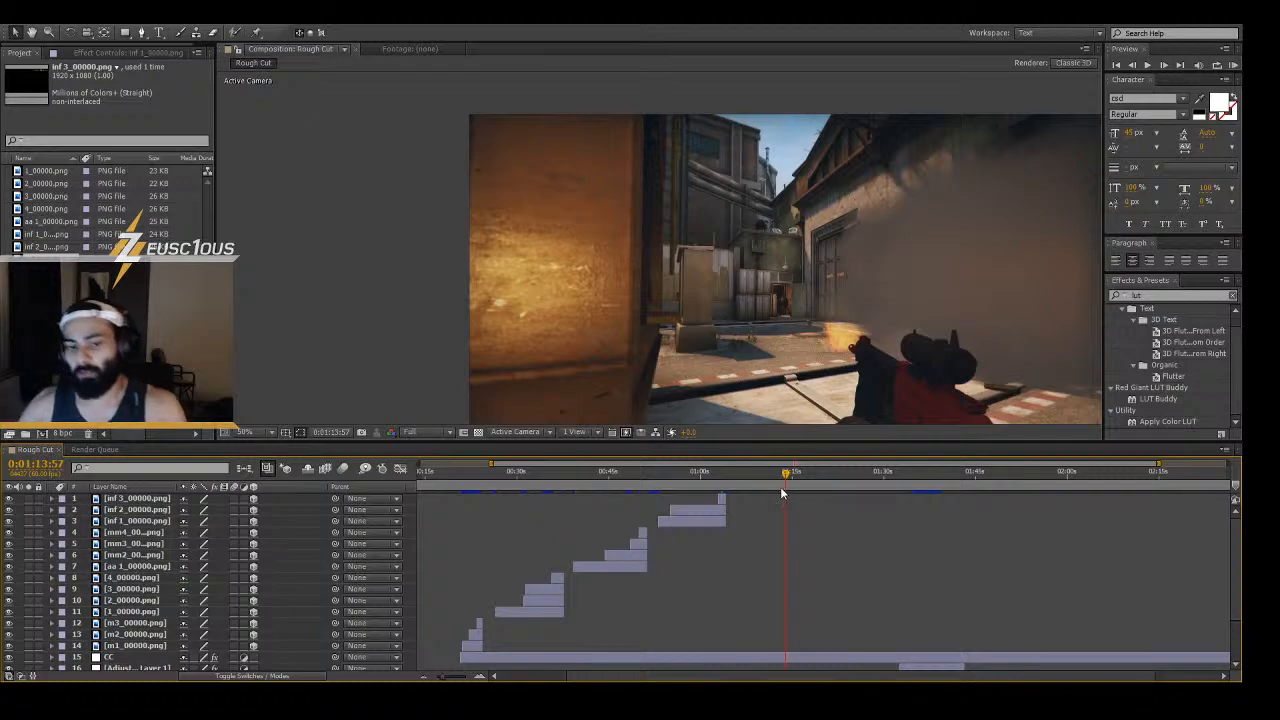
left_click_drag(787, 478, 724, 473)
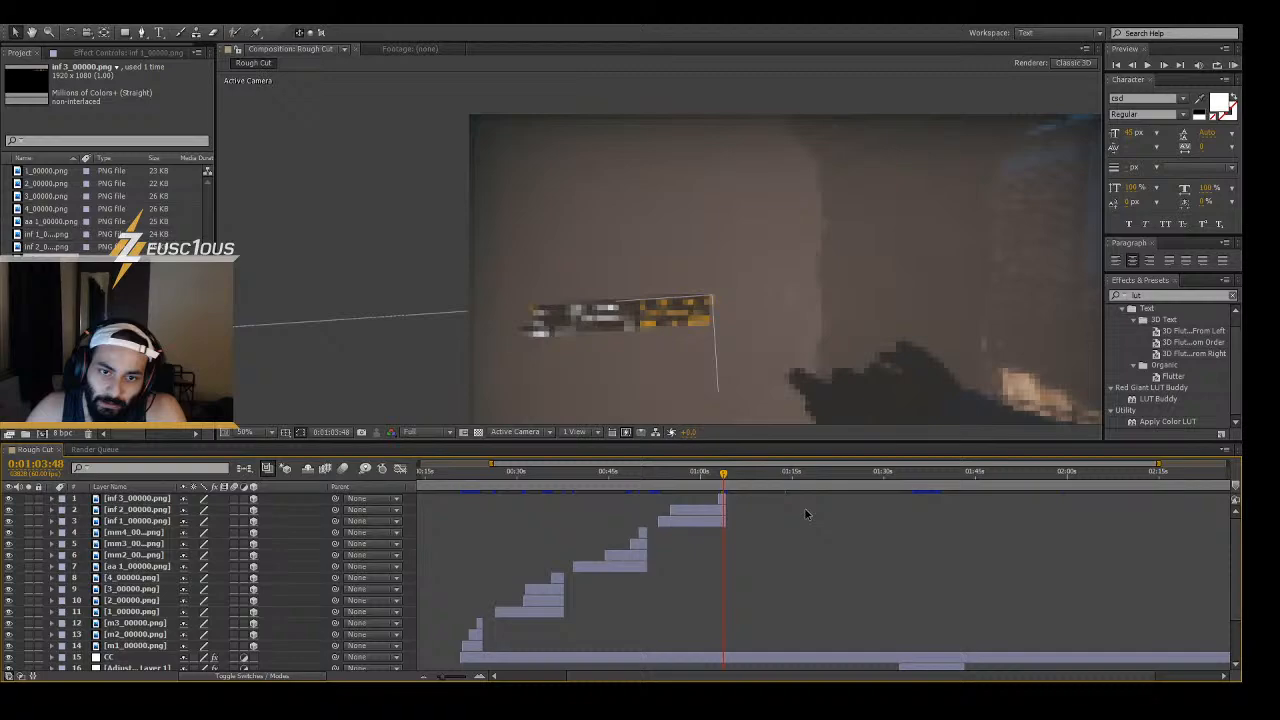
left_click(726, 472)
key("space")
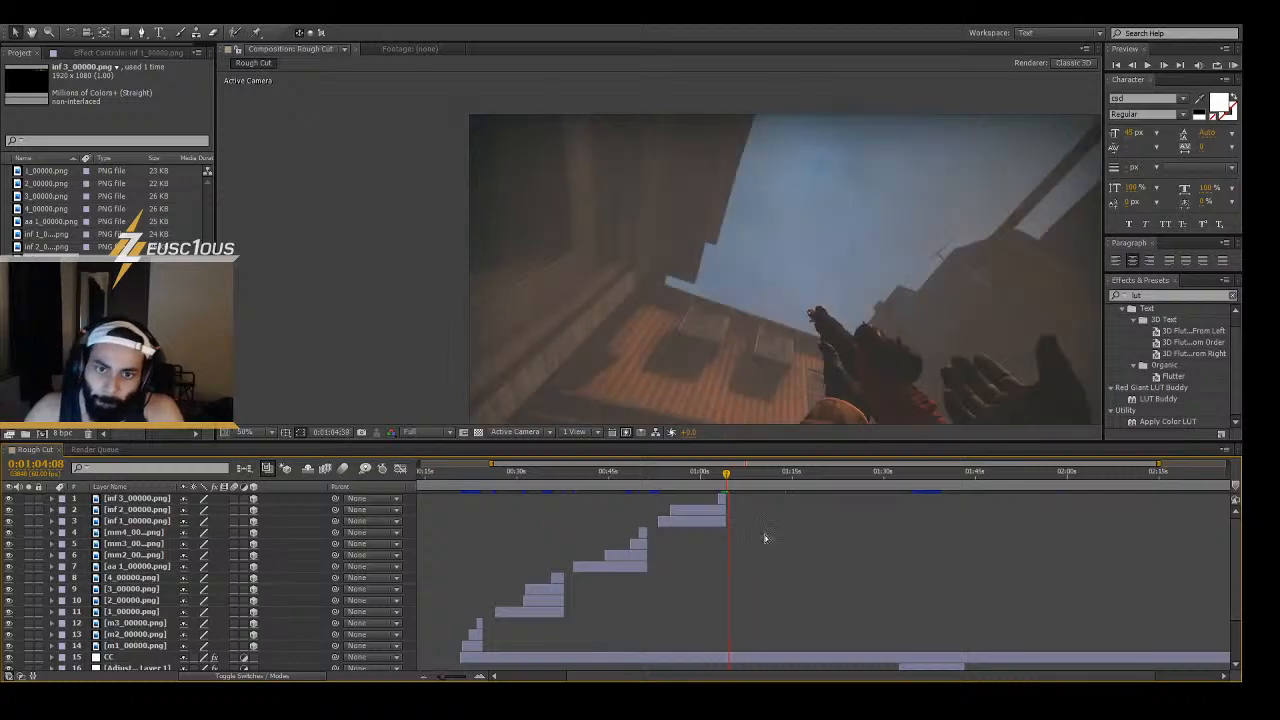
left_click_drag(728, 481, 737, 481)
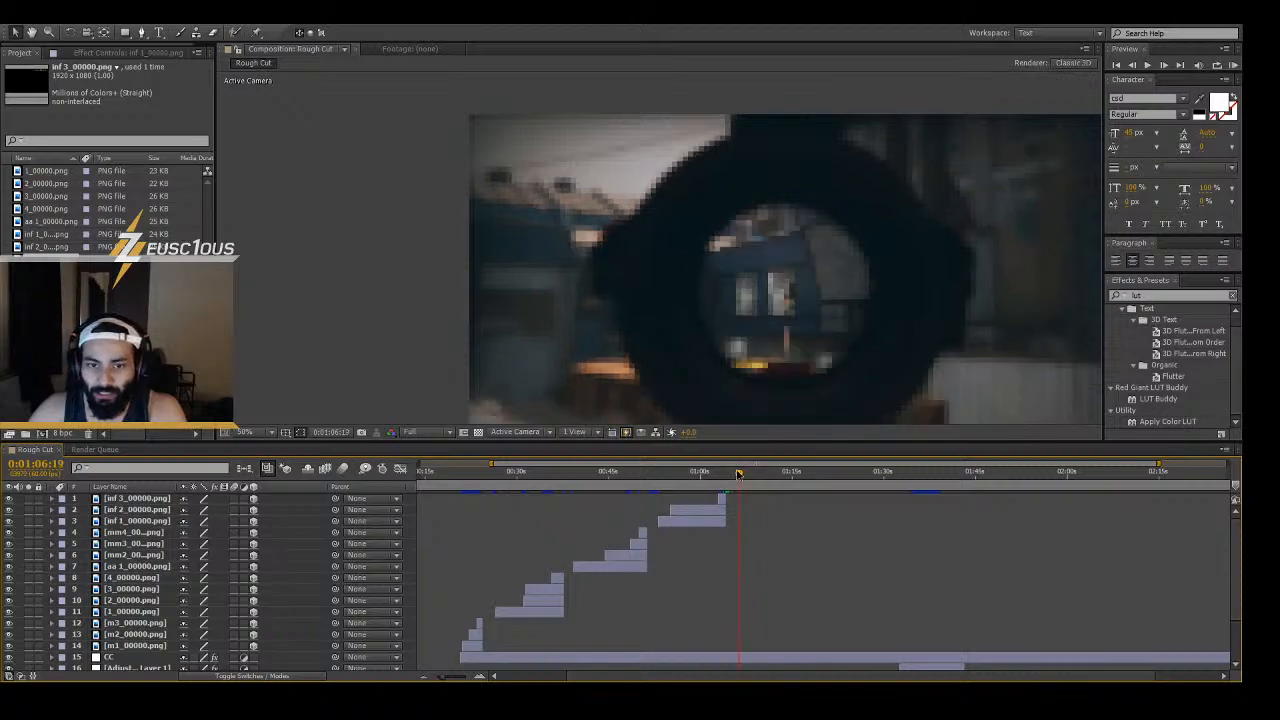
- Advance frame by frame through the scope shot to 0:01:06:30 to examine the target for the kill
key("Page_Down")
key("Page_Down")
key("Page_Down")
key("Page_Down")
key("Page_Down")
key("Page_Down")
key("Page_Down")
key("Page_Down")
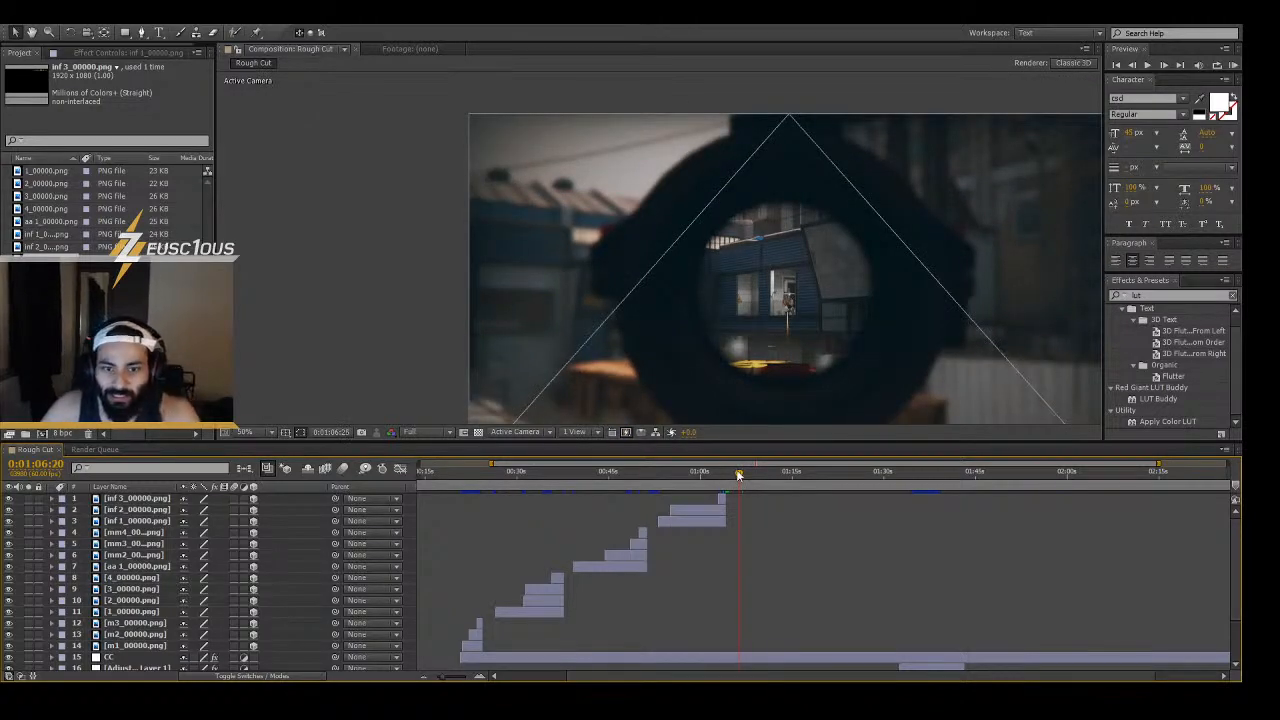
key("Page_Down")
key("Page_Down")
key("Page_Down")
key("Page_Down")
key("Page_Down")
key("Page_Down")
key("Page_Down")
key("Page_Down")
key("Page_Down")
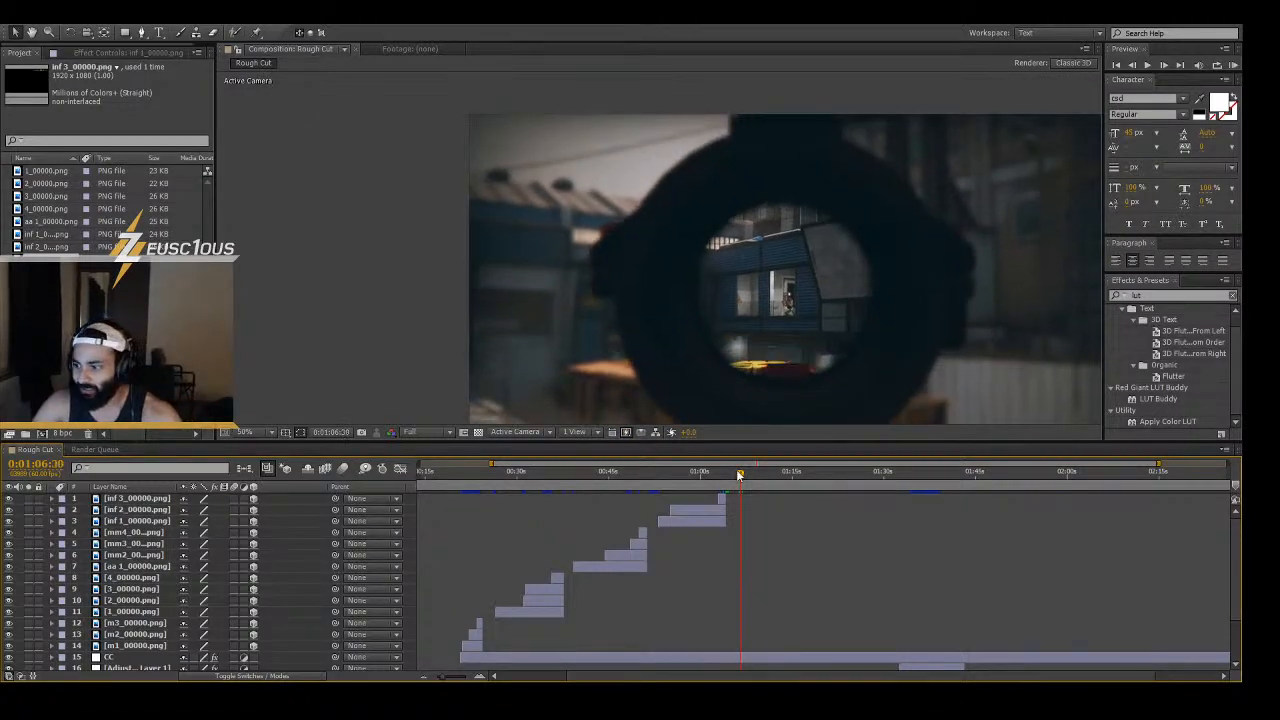
- Step back frame by frame from 0:01:06:30 to 0:01:05:48 to examine the lead-up to the scope shot
key("Page_Up")
key("Page_Up")
key("Page_Up")
key("Page_Up")
key("Page_Up")
key("Page_Up")
key("Page_Up")
key("Page_Up")
key("Page_Up")
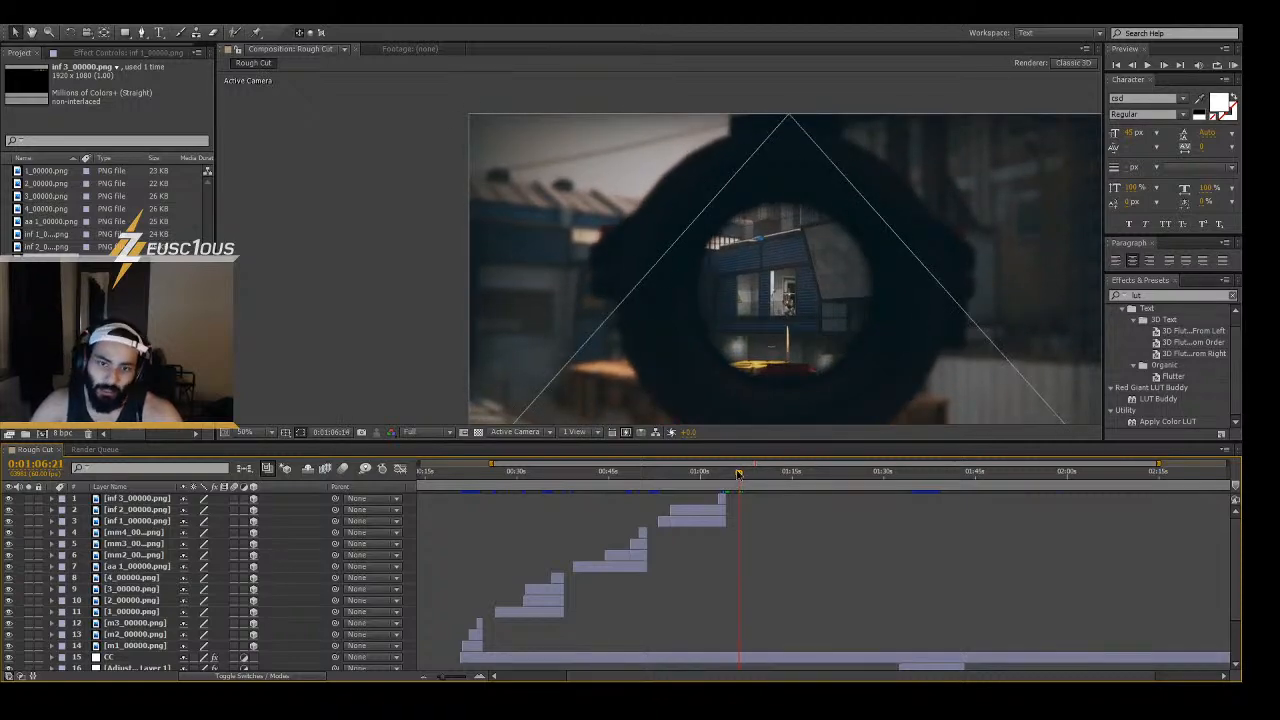
key("Page_Up")
key("Page_Up")
key("Page_Up")
key("Page_Up")
key("Page_Up")
key("Page_Up")
key("Page_Up")
key("Page_Up")
key("Page_Up")
key("Page_Up")
key("Page_Up")
key("Page_Up")
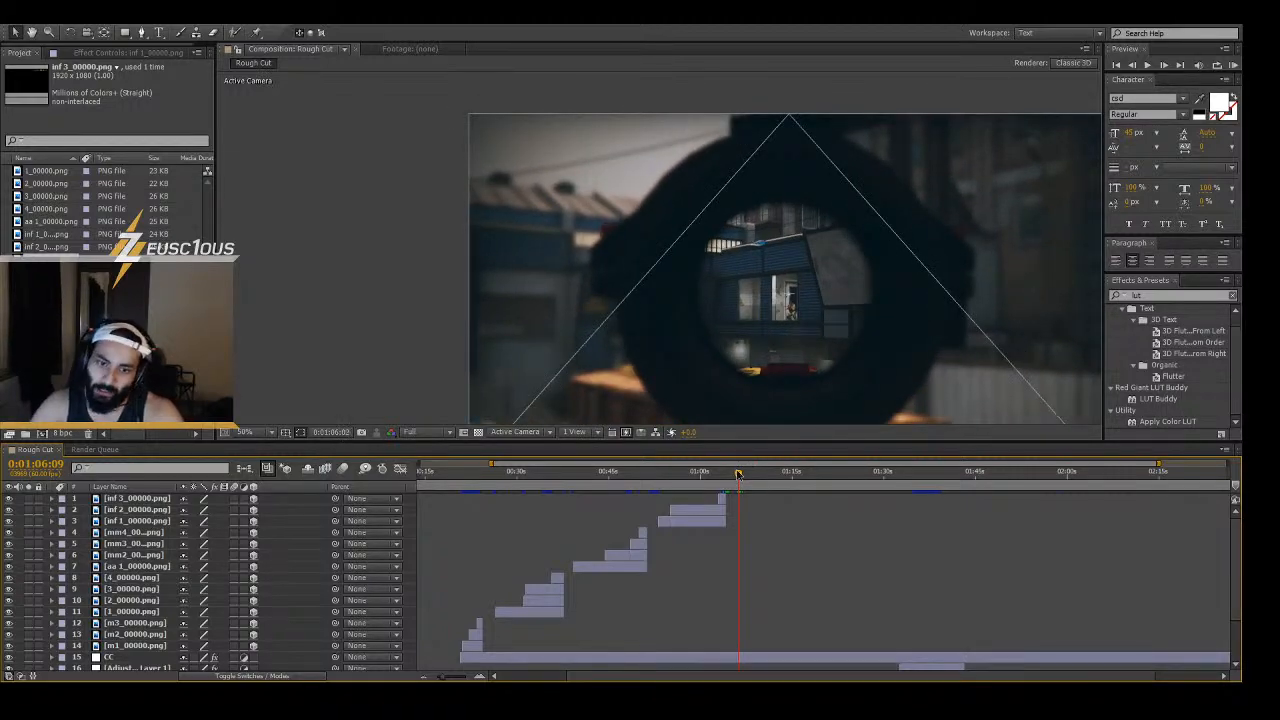
key("Page_Up")
key("Page_Up")
key("Page_Up")
key("Page_Up")
key("Page_Up")
key("Page_Up")
key("Page_Up")
key("Page_Up")
key("Page_Up")
key("Page_Up")
key("Page_Up")
key("Page_Up")
key("Page_Up")
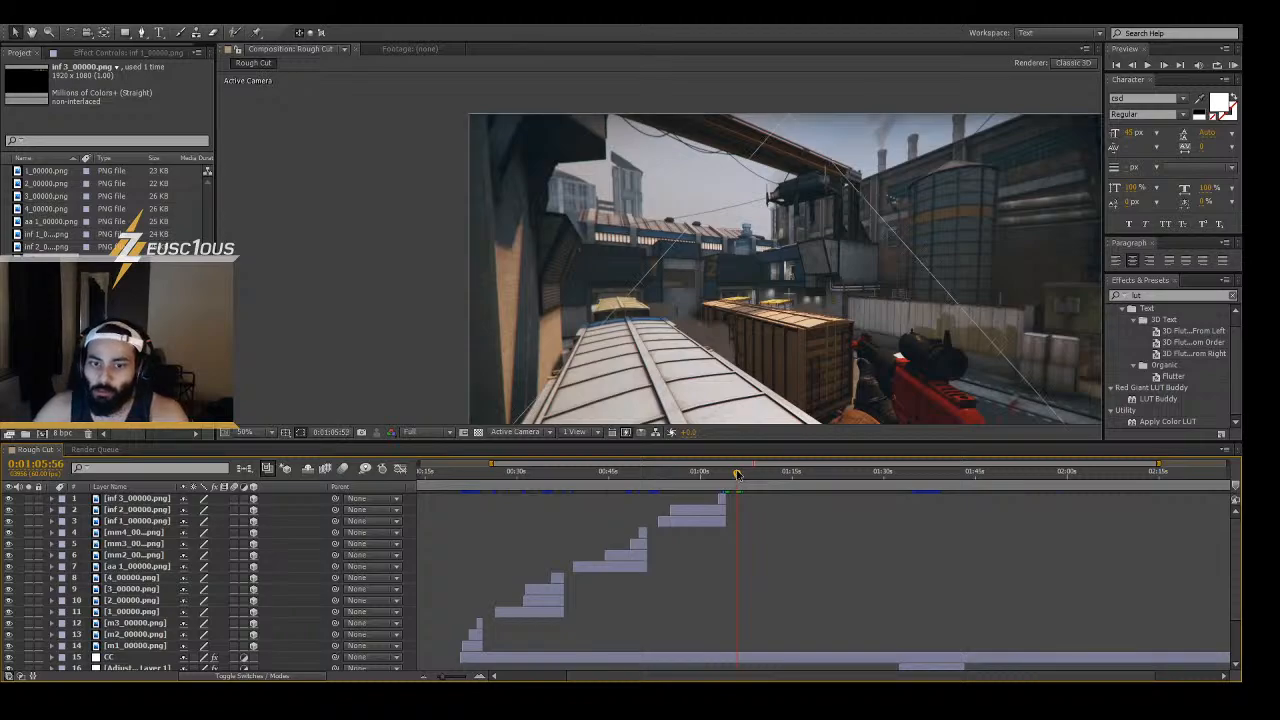
key("Page_Up")
key("Page_Up")
key("Page_Up")
key("Page_Up")
key("Page_Up")
key("Page_Up")
key("Page_Up")
key("Page_Up")
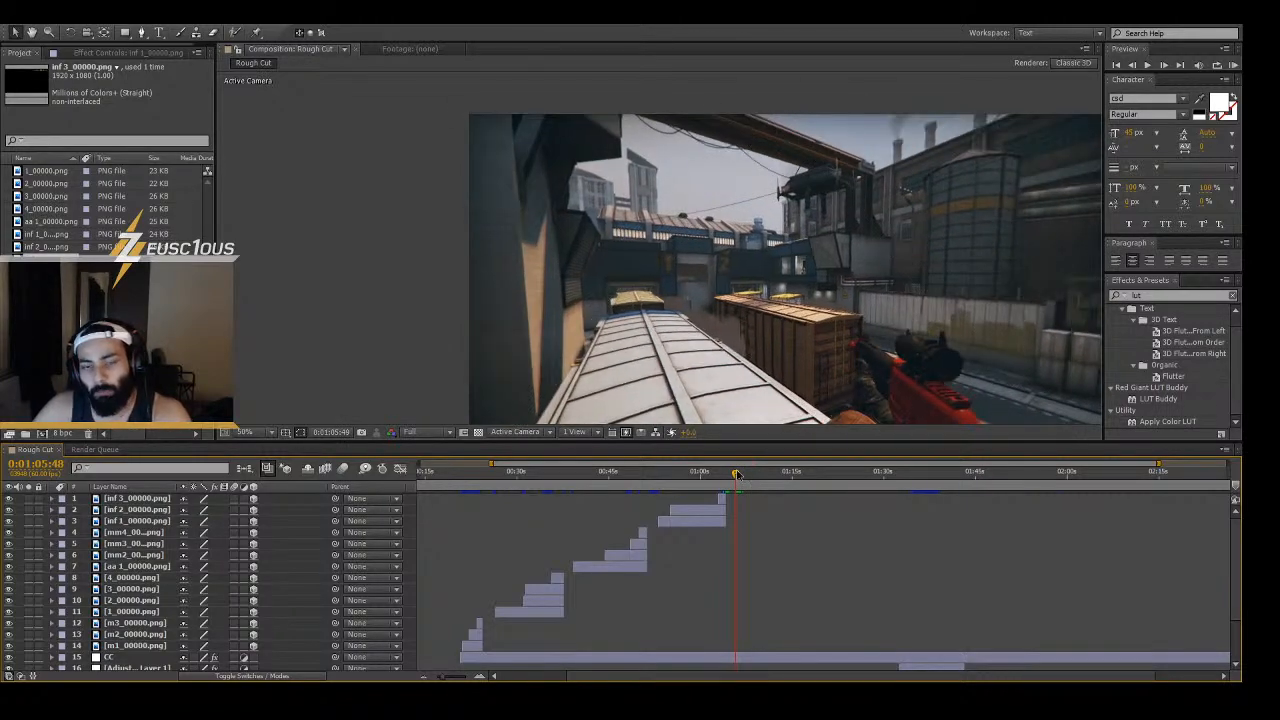
- Advance frame by frame from 0:01:05:48 to 0:01:06:41 to look for the moment the scoped target is hit
key("Page_Down")
key("Page_Down")
key("Page_Down")
key("Page_Down")
key("Page_Down")
key("Page_Down")
key("Page_Down")
key("Page_Down")
key("Page_Down")
key("Page_Down")
key("Page_Down")
key("Page_Down")
key("Page_Down")
key("Page_Down")
key("Page_Down")
key("Page_Down")
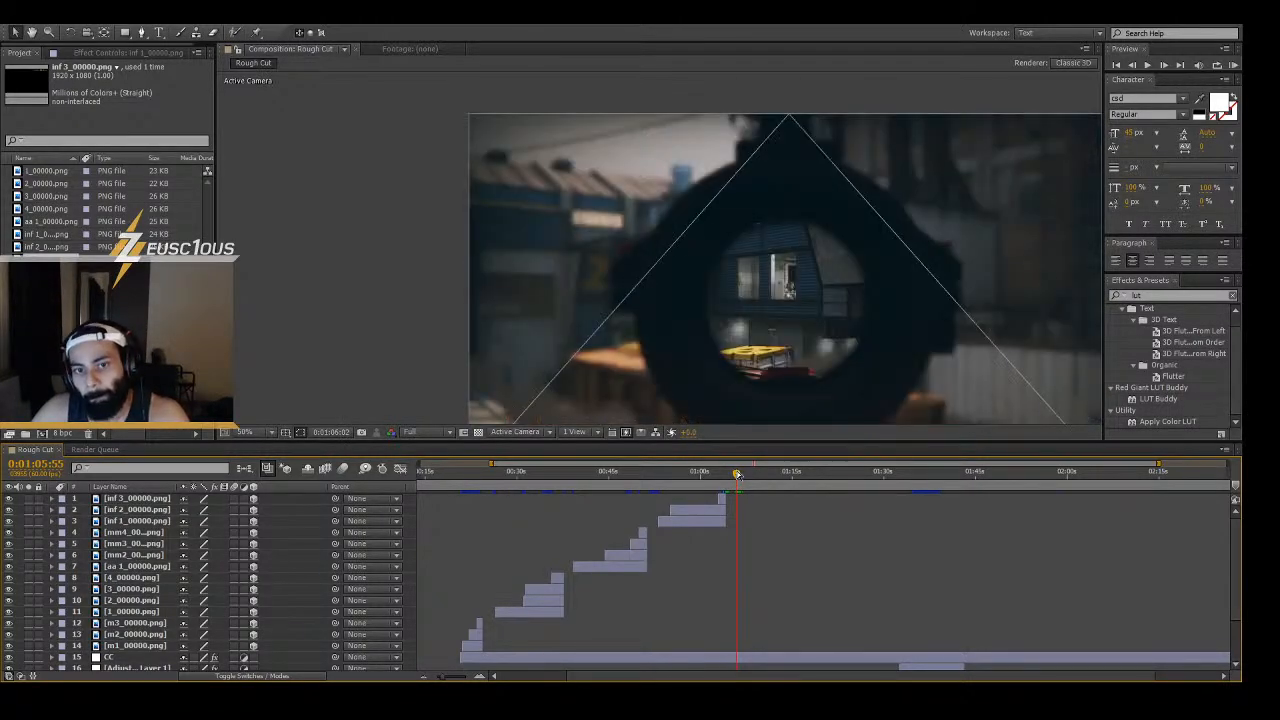
key("Page_Down")
key("Page_Down")
key("Page_Down")
key("Page_Down")
key("Page_Down")
key("Page_Down")
key("Page_Down")
key("Page_Down")
key("Page_Down")
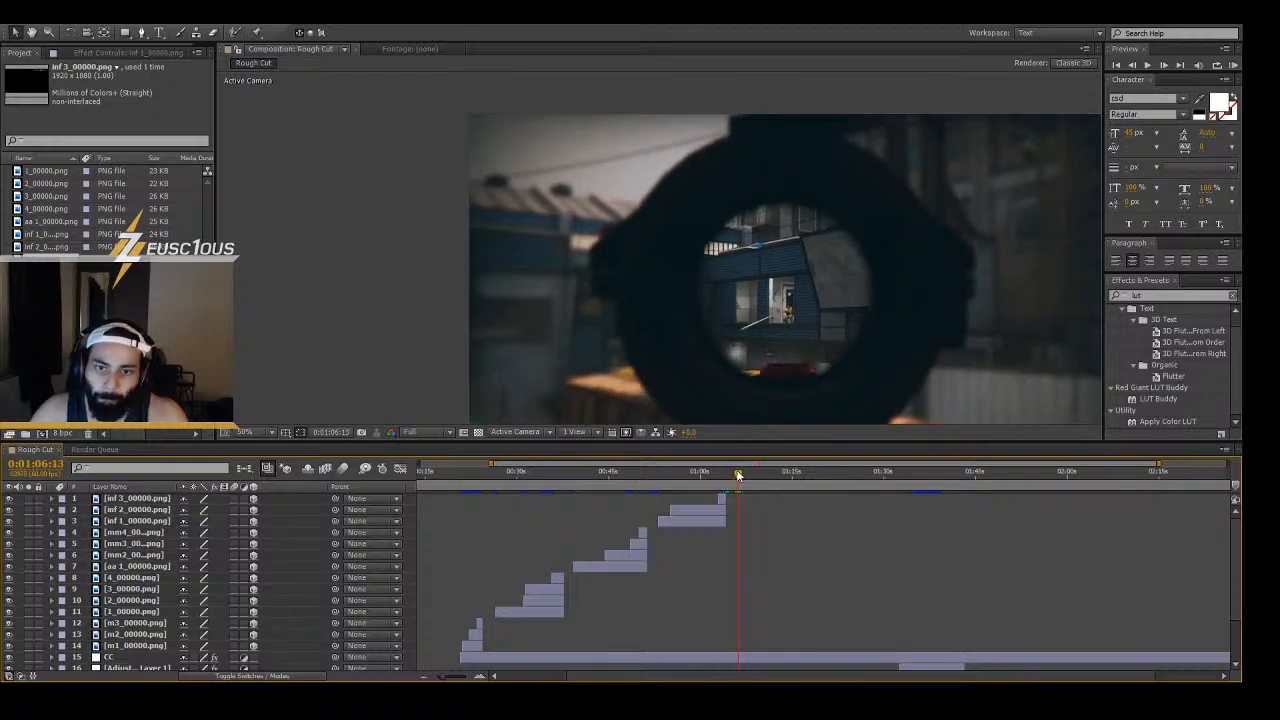
key("Page_Down")
key("Page_Down")
key("Page_Down")
key("Page_Down")
key("Page_Down")
key("Page_Down")
key("Page_Down")
key("Page_Down")
key("Page_Down")
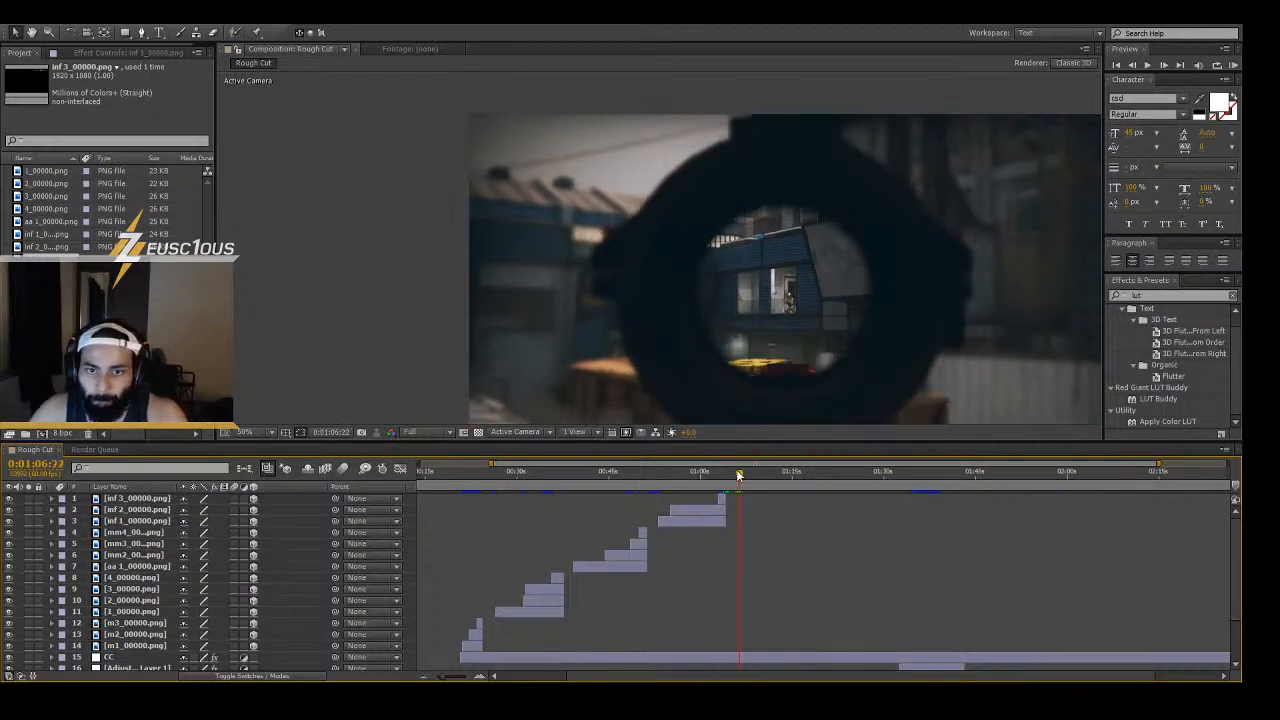
key("Page_Down")
key("Page_Down")
key("Page_Down")
key("Page_Down")
key("Page_Down")
key("Page_Down")
key("Page_Down")
key("Page_Down")
key("Page_Down")
key("Page_Down")
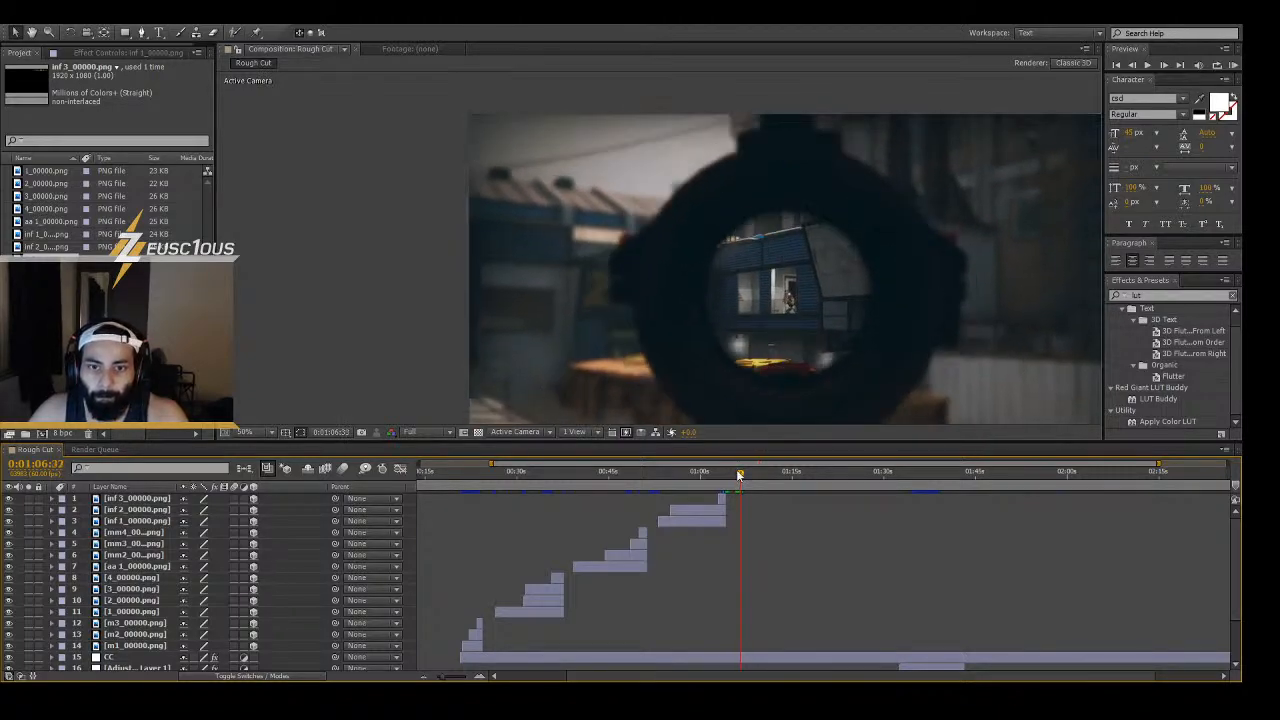
key("Page_Down")
key("Page_Down")
key("Page_Down")
key("Page_Down")
key("Page_Down")
key("Page_Down")
key("Page_Down")
key("Page_Down")
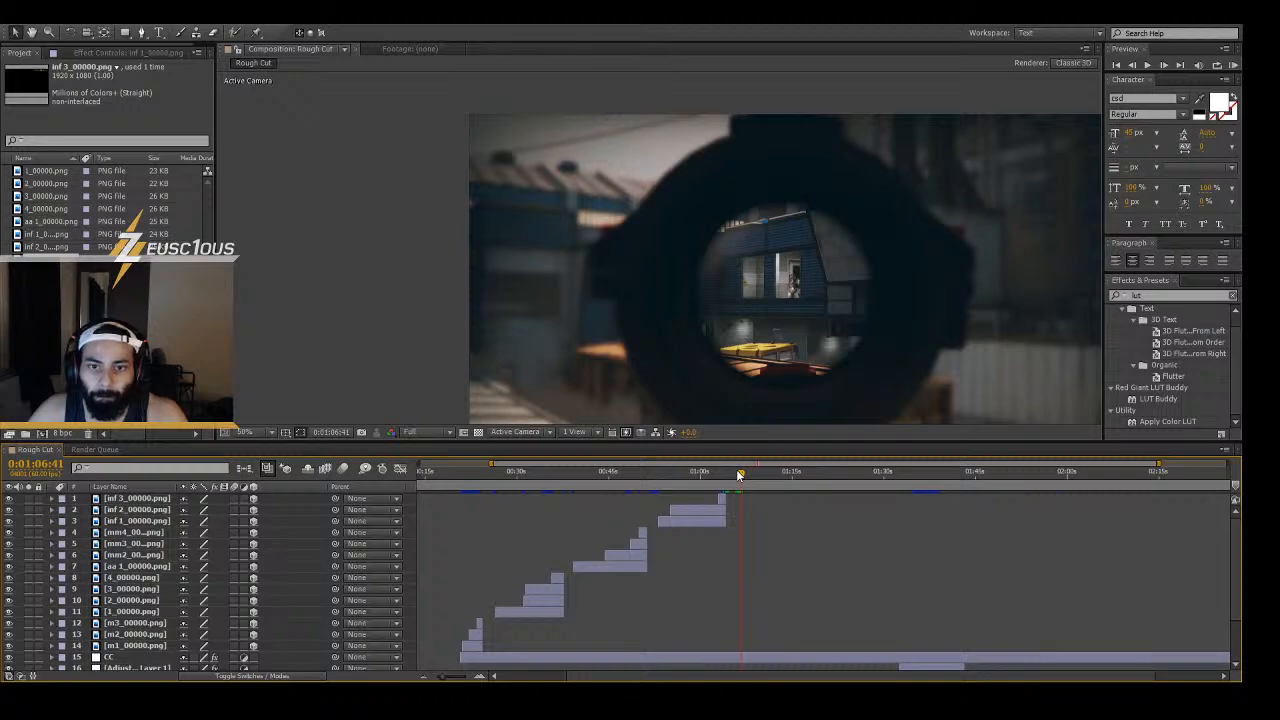
- Compare the frames around 0:01:06:29 to 0:01:06:34 back and forth to examine the target in the scope
key("Page_Up")
key("Page_Up")
key("Page_Up")
key("Page_Up")
key("Page_Up")
key("Page_Up")
key("Page_Up")
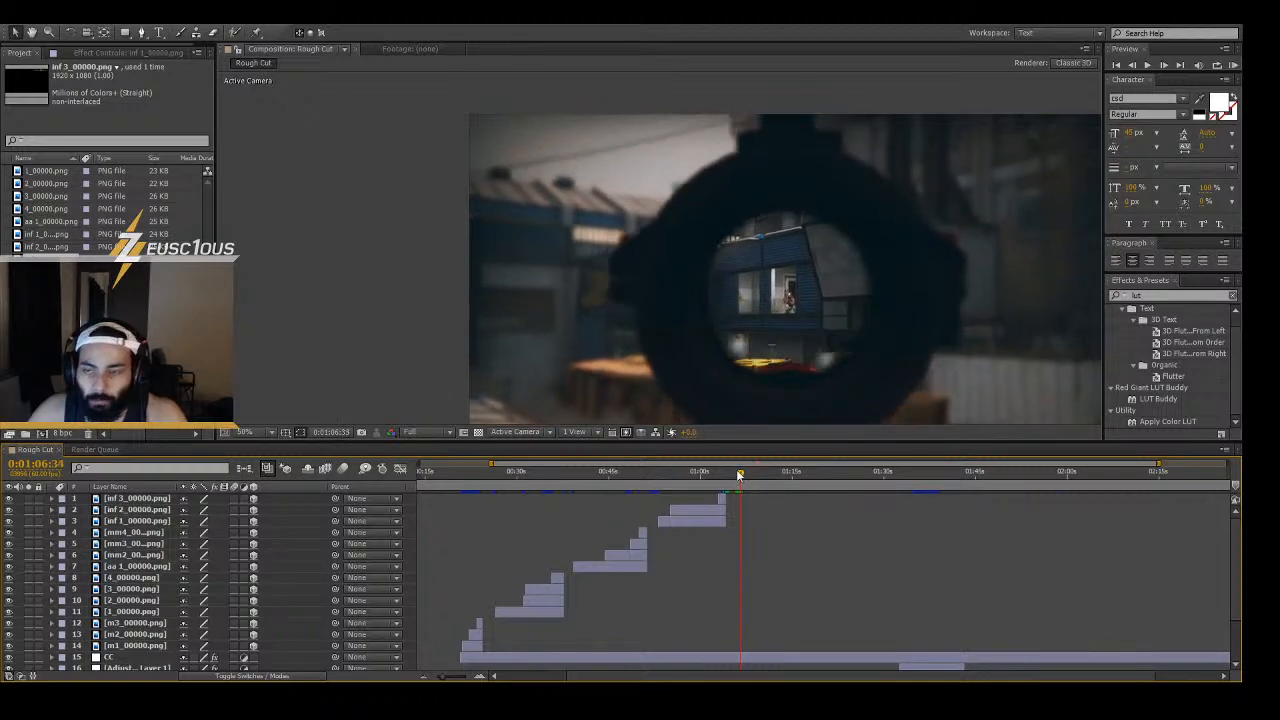
key("Page_Up")
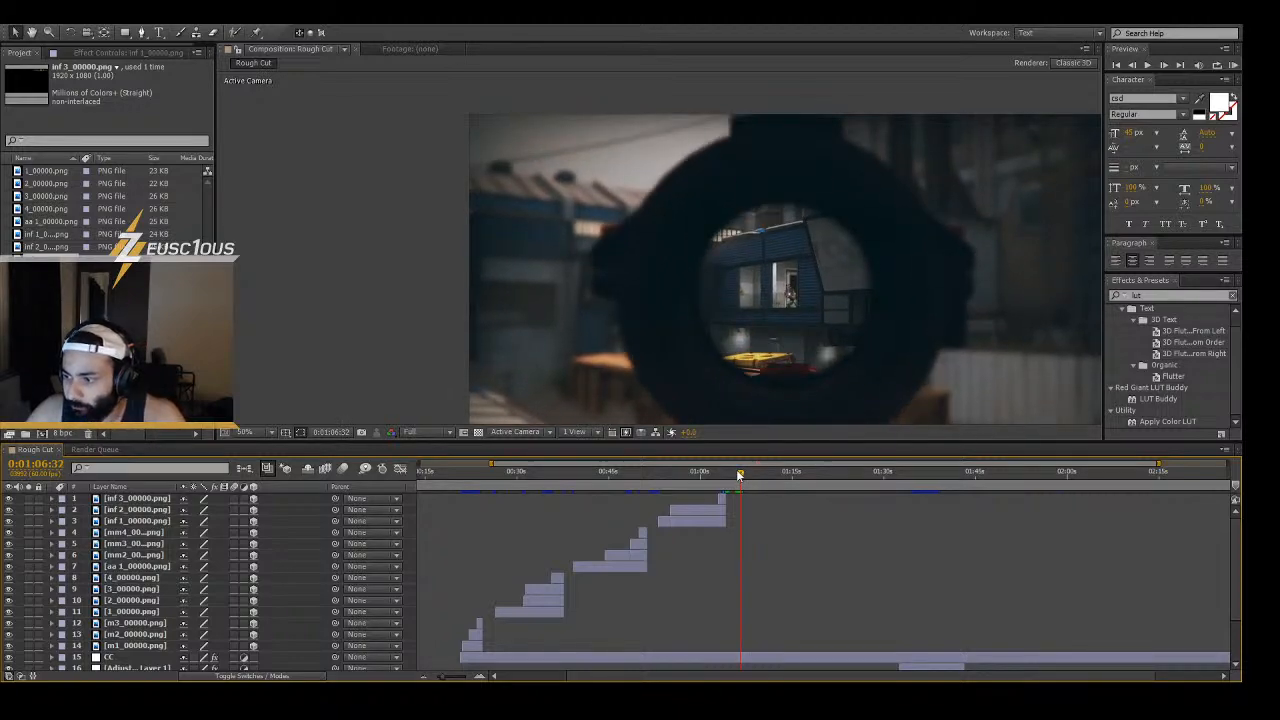
key("Page_Up")
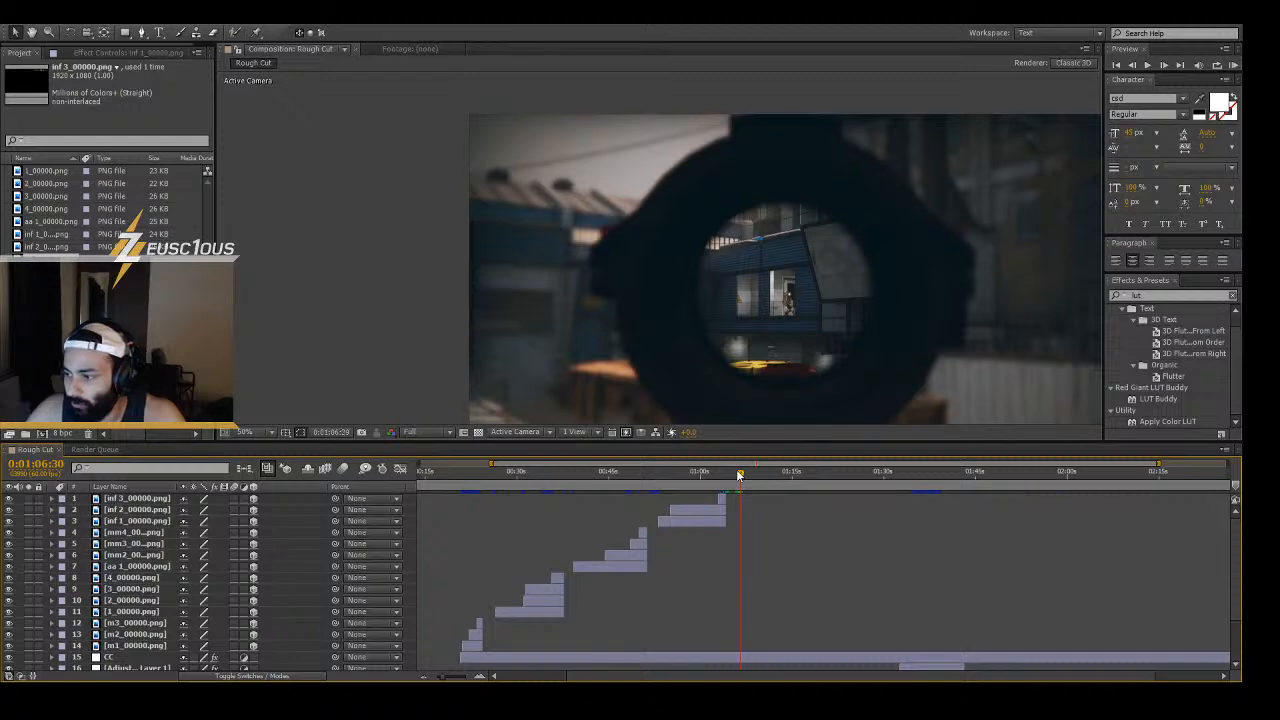
key("Page_Down")
key("Page_Down")
key("Page_Down")
key("Page_Down")
key("Page_Up")
key("Page_Up")
key("Page_Up")
key("Page_Up")
key("Page_Up")
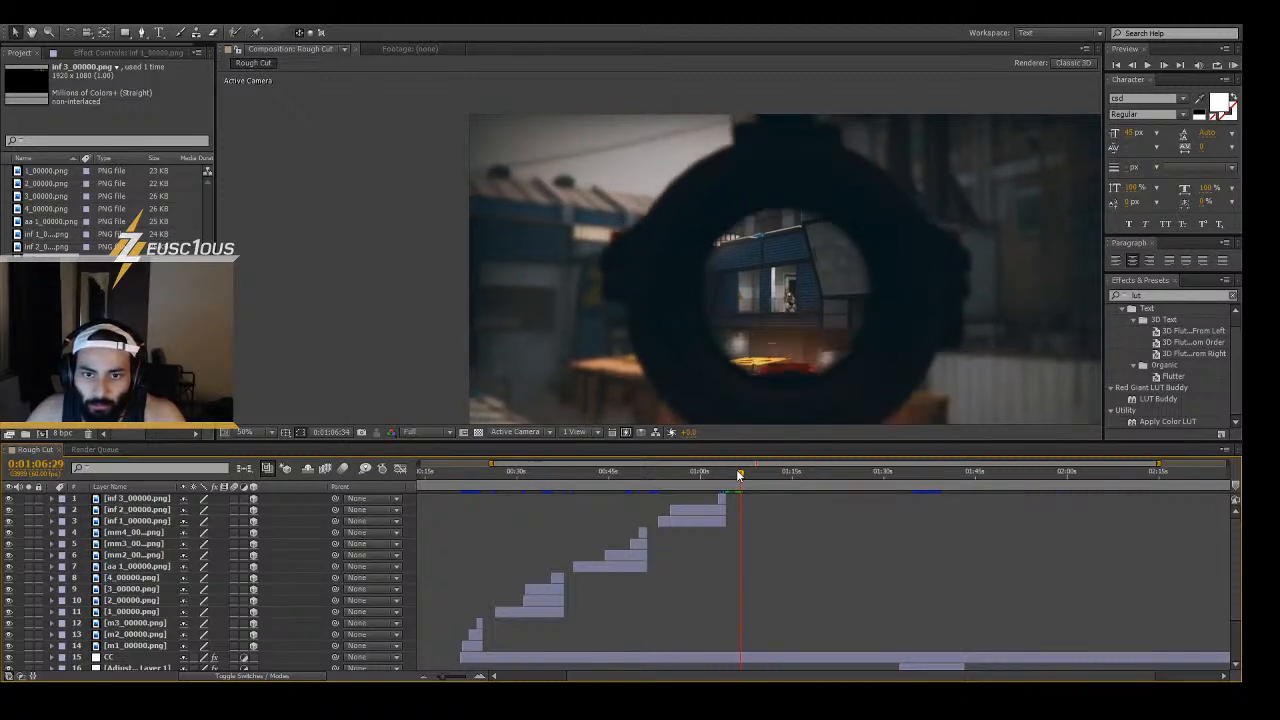
- Check the scope shot forward to 0:01:06:43 and backward again to examine the timing of the kill
key("Page_Down")
key("Page_Down")
key("Page_Down")
key("Page_Down")
key("Page_Down")
key("Page_Down")
key("Page_Down")
key("Page_Down")
key("Page_Down")
key("Page_Down")
key("Page_Down")
key("Page_Down")
key("Page_Down")
key("Page_Down")
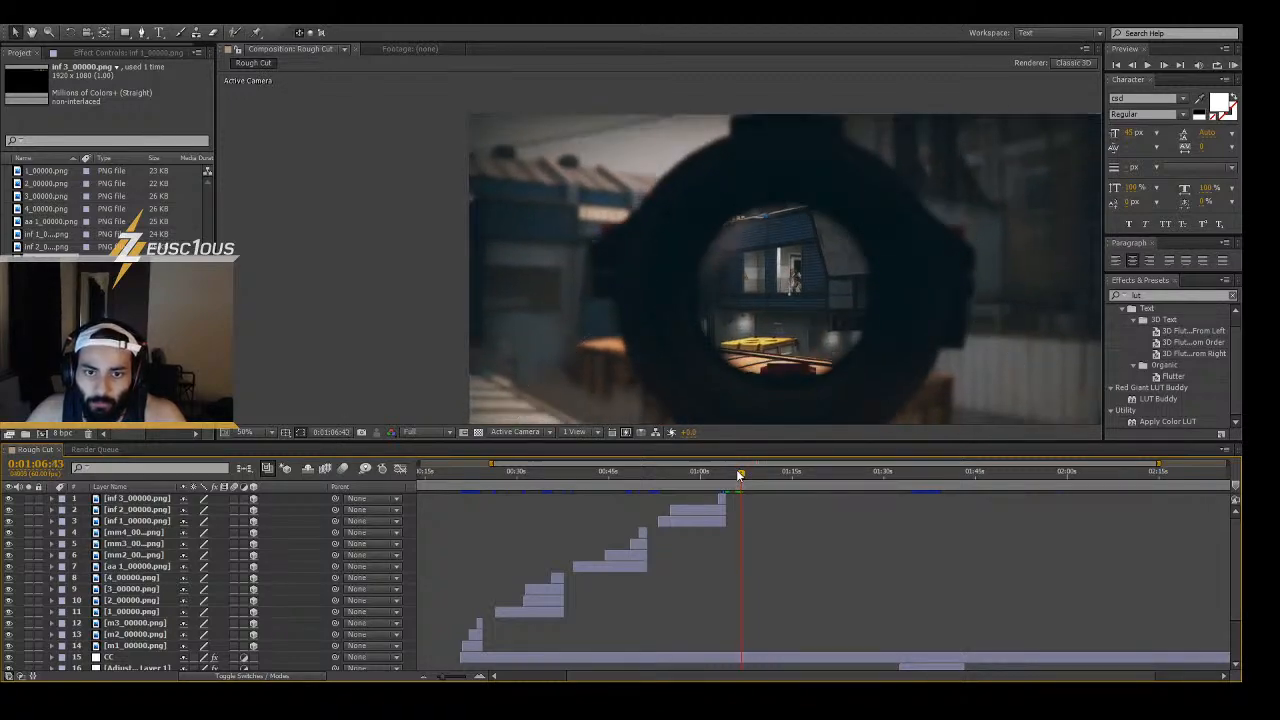
key("Page_Down")
key("Page_Up")
key("Page_Up")
key("Page_Up")
key("Page_Up")
key("Page_Up")
key("Page_Up")
key("Page_Up")
key("Page_Up")
key("Page_Up")
key("Page_Up")
key("Page_Up")
key("Page_Up")
key("Page_Up")
key("Page_Up")
key("Page_Up")
key("Page_Up")
key("Page_Up")
key("Page_Up")
key("Page_Up")
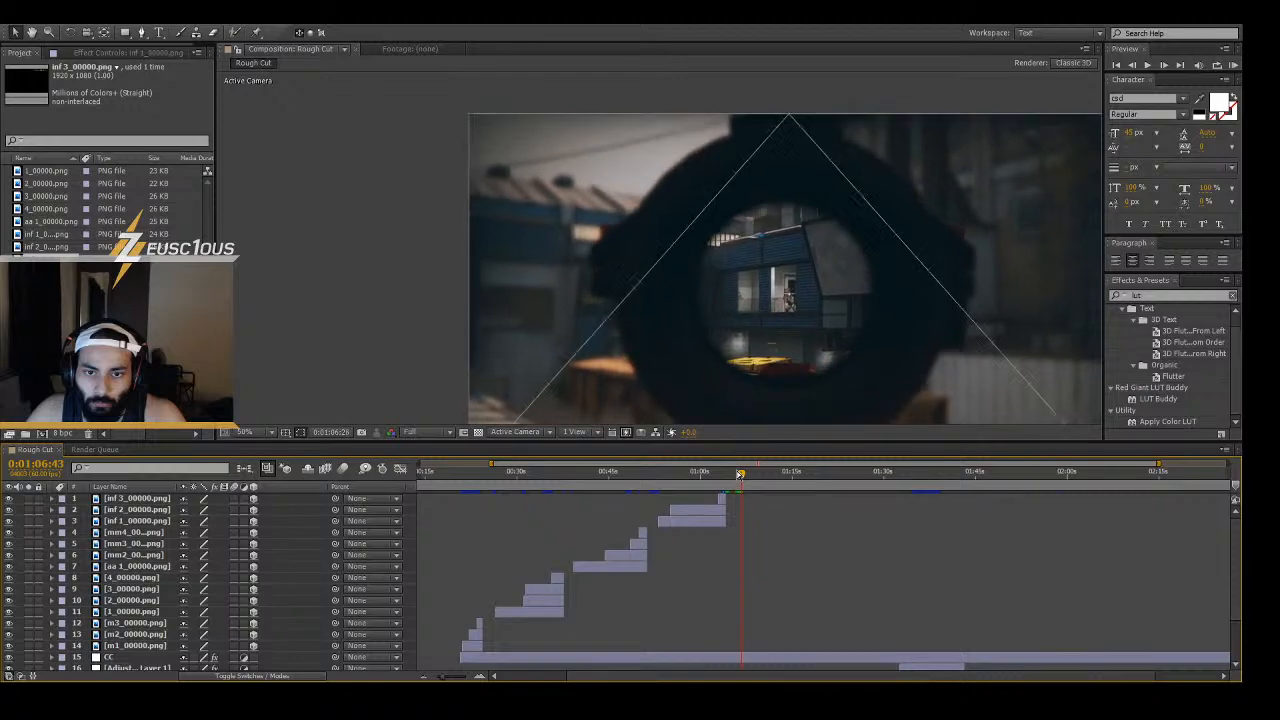
- Step back and forth through the scope shot between 0:01:06:24 and 0:01:06:43 to examine when the target is hit
key("Page_Down")
key("Page_Down")
key("Page_Down")
key("Page_Down")
key("Page_Down")
key("Page_Down")
key("Page_Down")
key("Page_Down")
key("Page_Down")
key("Page_Down")
key("Page_Down")
key("Page_Down")
key("Page_Down")
key("Page_Down")
key("Page_Down")
key("Page_Down")
key("Page_Down")
key("Page_Down")
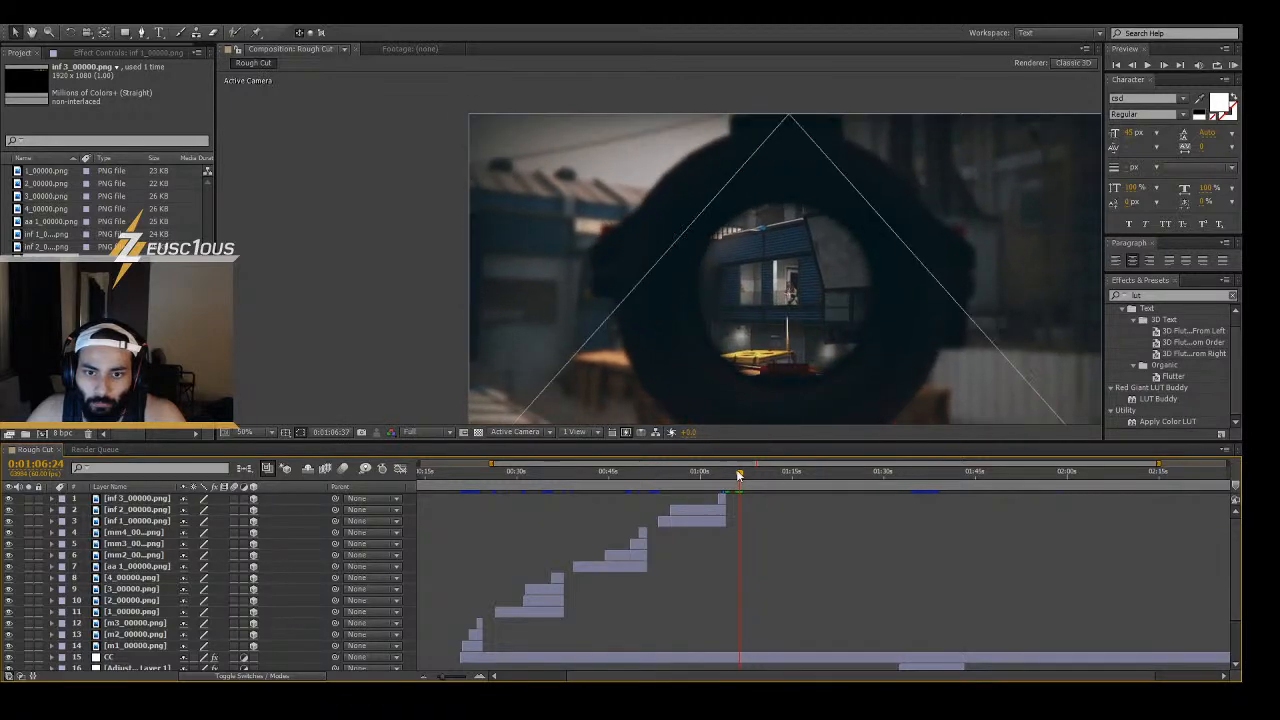
key("Page_Up")
key("Page_Up")
key("Page_Up")
key("Page_Up")
key("Page_Up")
key("Page_Up")
key("Page_Up")
key("Page_Up")
key("Page_Up")
key("Page_Up")
key("Page_Up")
key("Page_Up")
key("Page_Up")
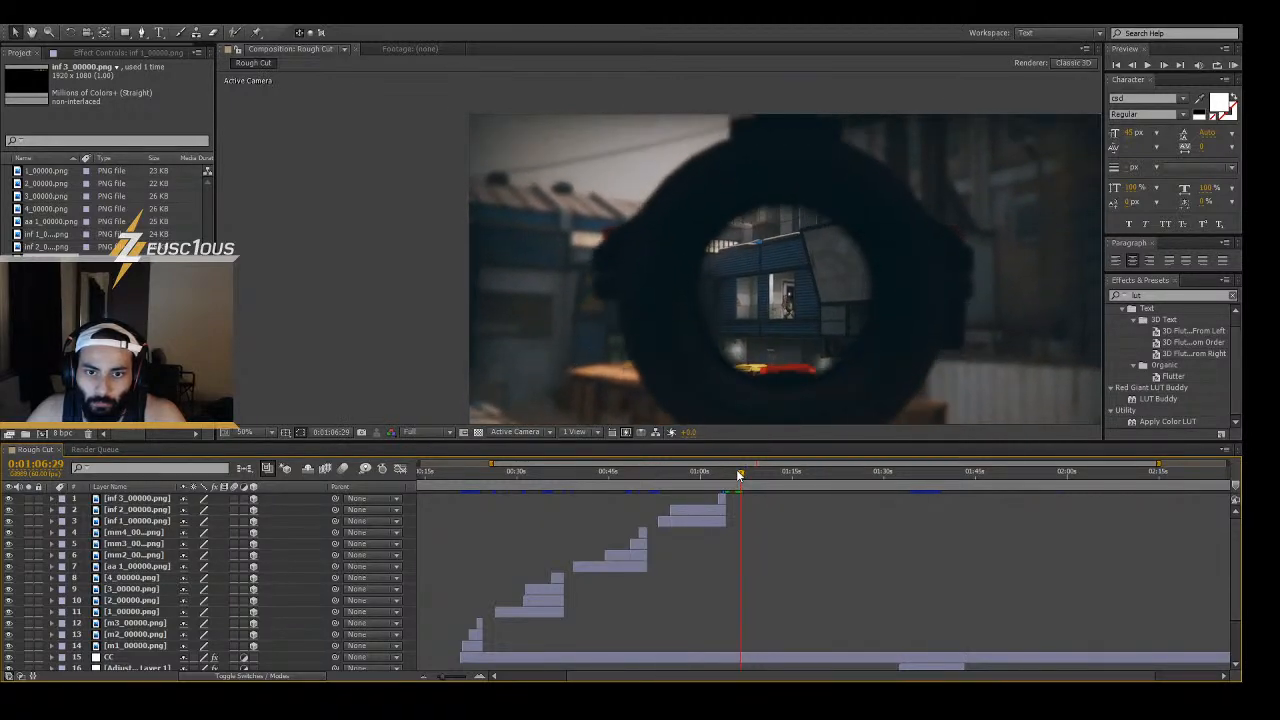
- Examine the target in the window up close, frame by frame from 0:01:06:27 to 0:01:06:38
scroll(788, 325, "up", 5)
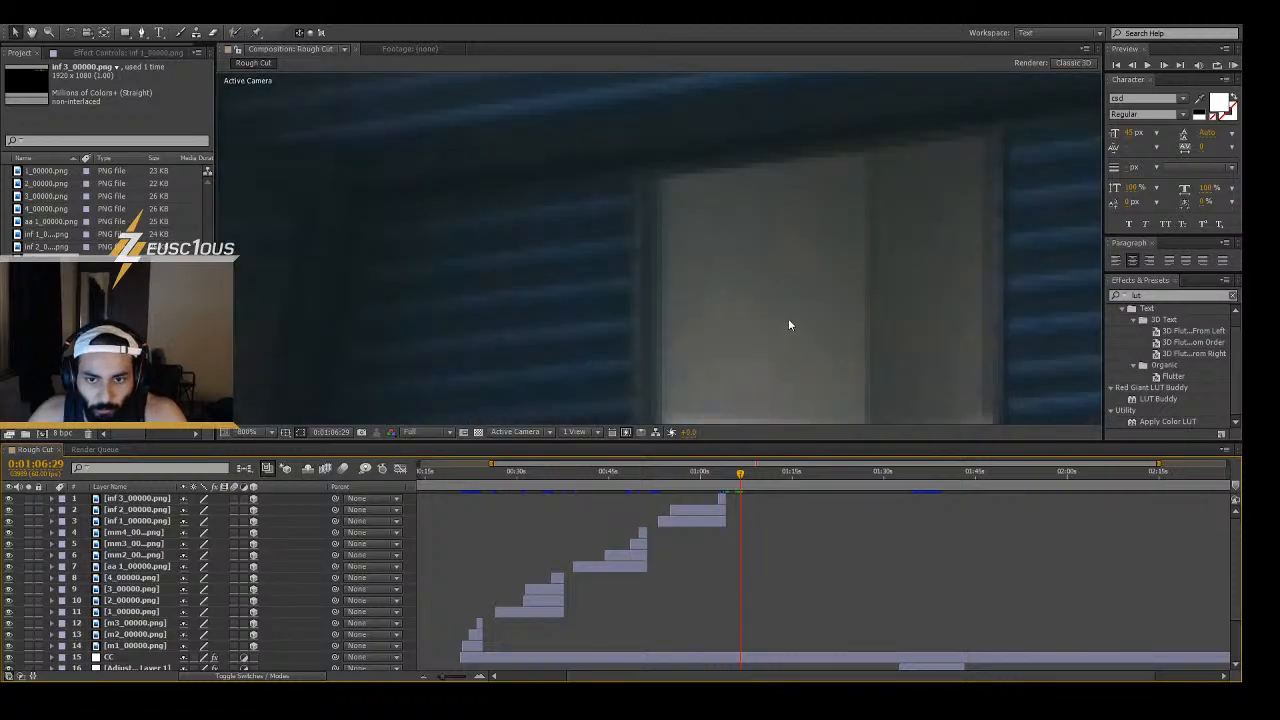
left_click_drag(928, 329, 810, 269)
key("Page_Up")
key("Page_Up")
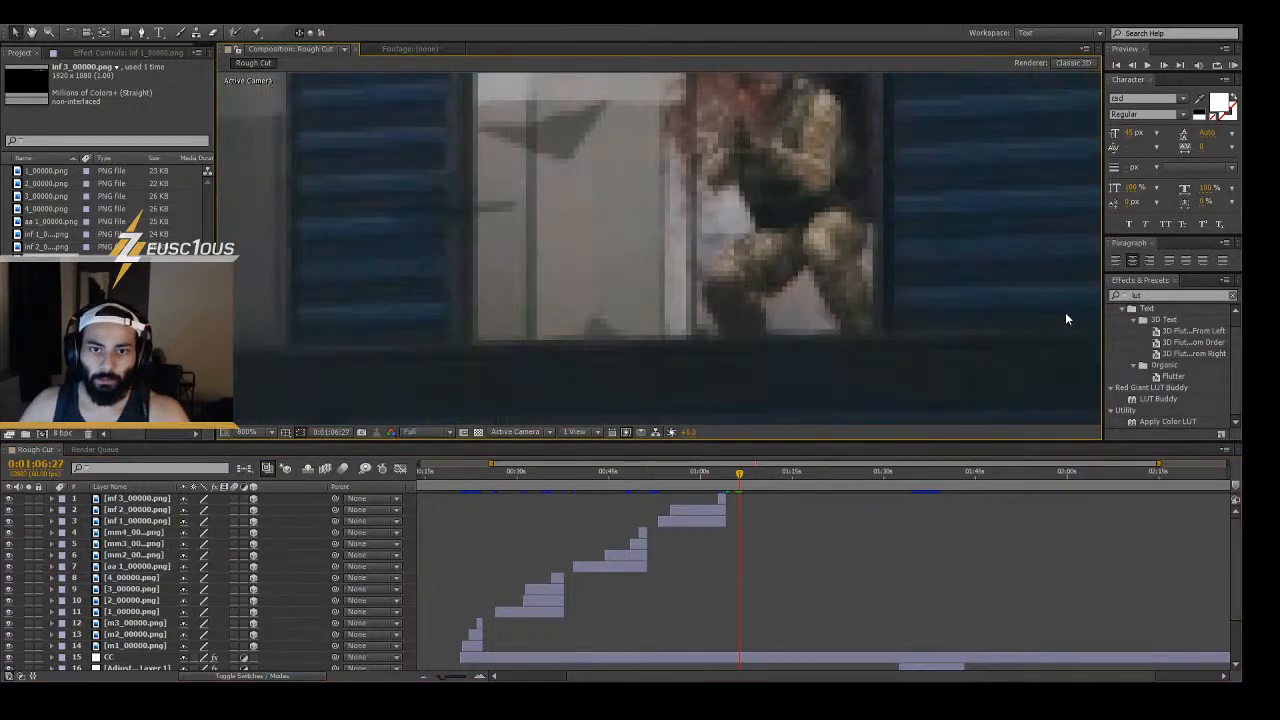
key("Page_Down")
key("Page_Down")
key("Page_Down")
key("Page_Down")
key("Page_Down")
key("Page_Down")
key("Page_Down")
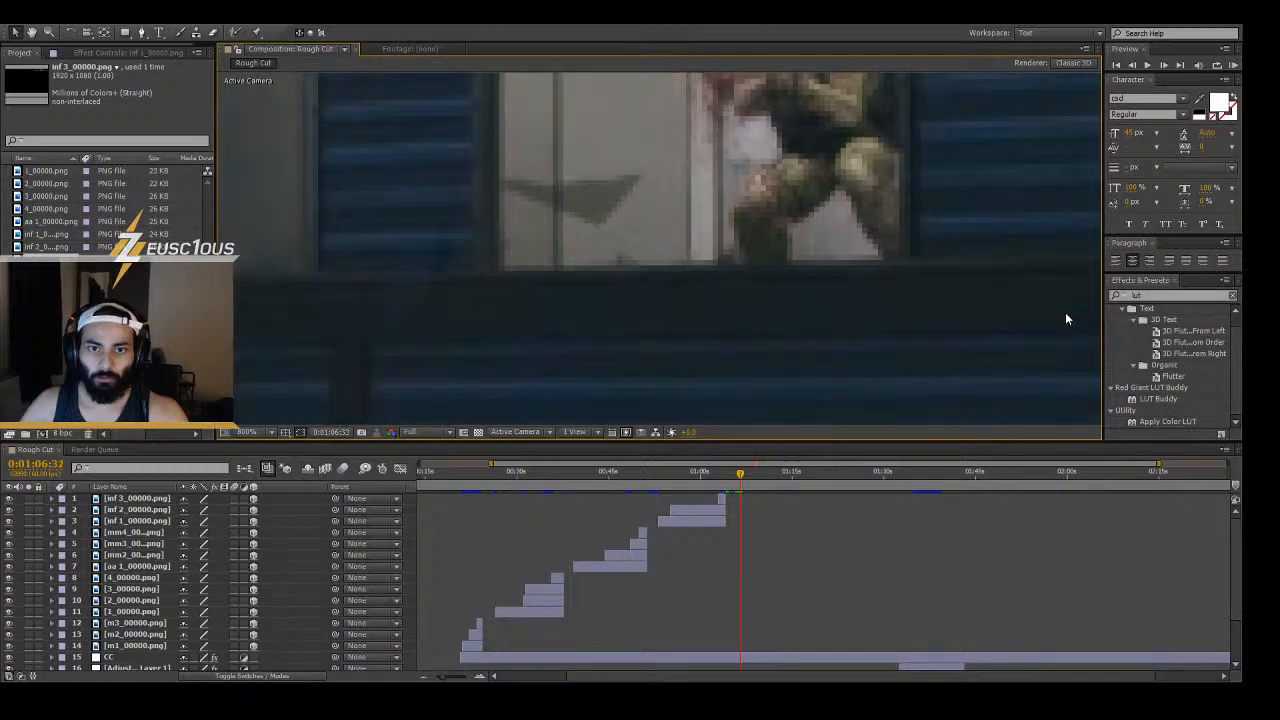
key("Page_Down")
key("Page_Down")
key("Page_Down")
key("Page_Down")
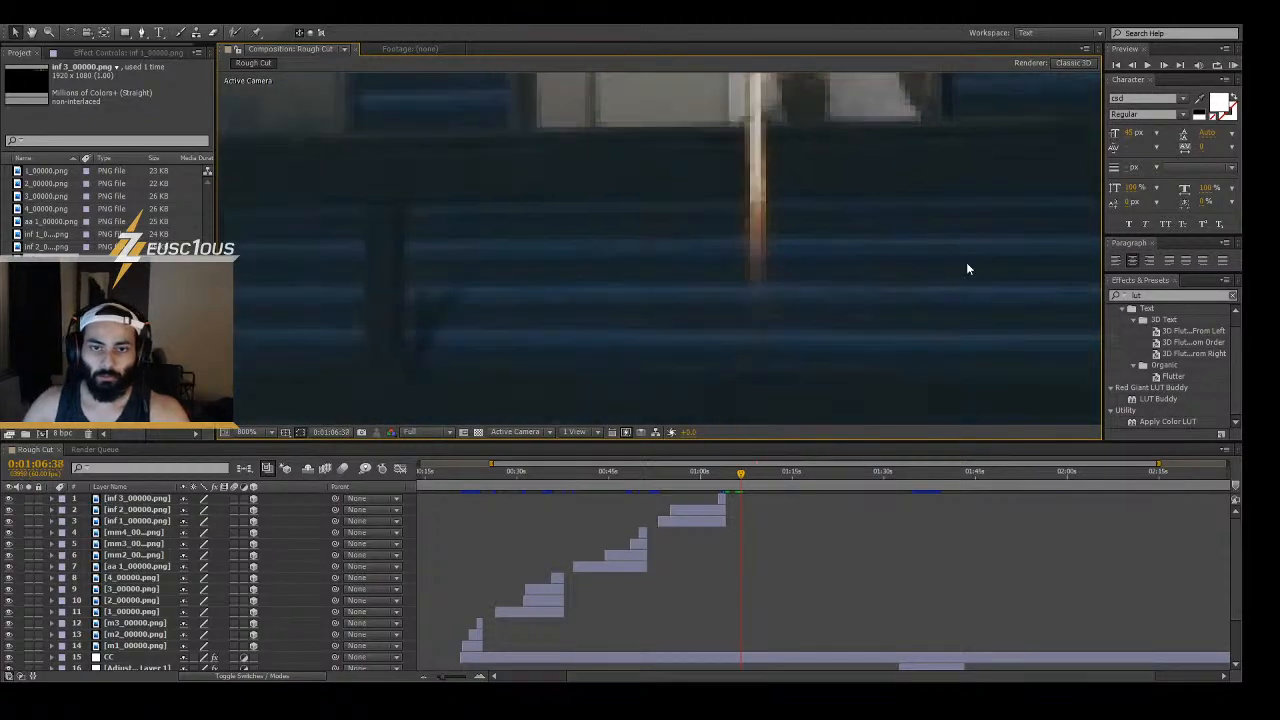
- Follow the enlarged target frame by frame from 0:01:06:38 to 0:01:06:51 to look for the killing hit
left_click_drag(672, 337, 611, 417)
left_click_drag(746, 174, 717, 363)
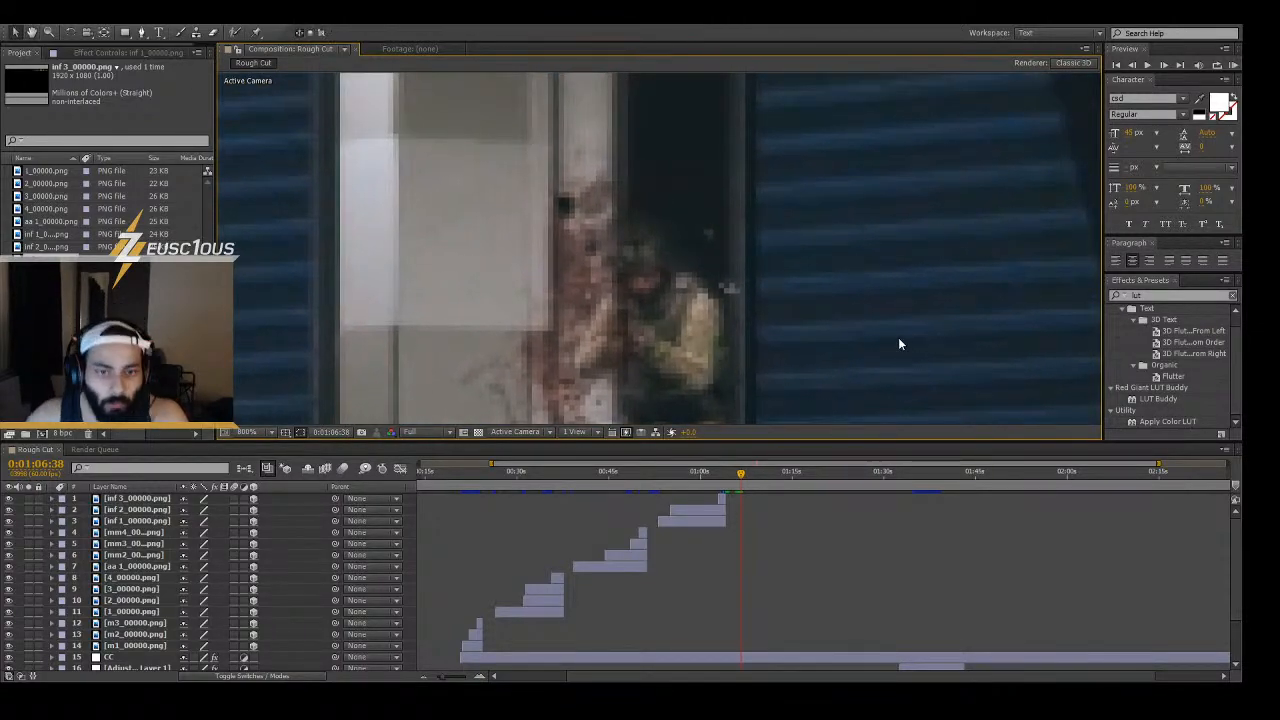
key("Page_Down")
key("Page_Down")
key("Page_Down")
key("Page_Down")
key("Page_Down")
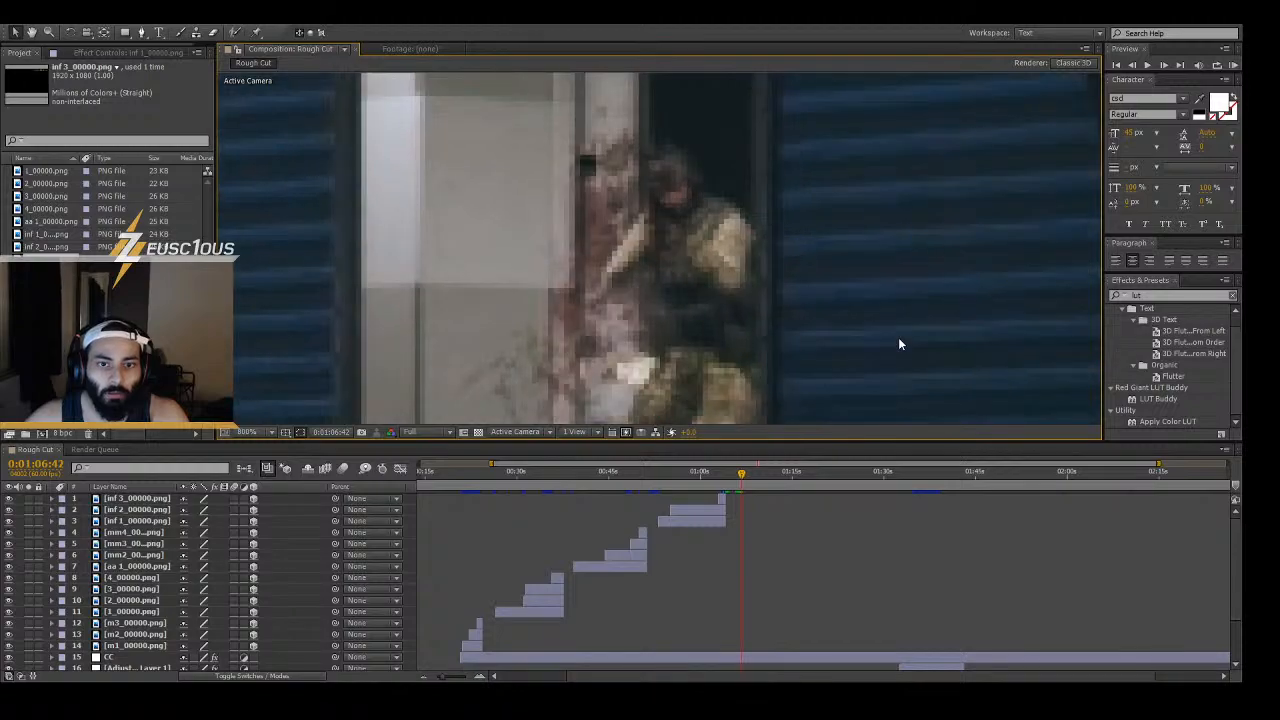
key("Page_Down")
key("Page_Down")
key("Page_Down")
key("Page_Down")
key("Page_Down")
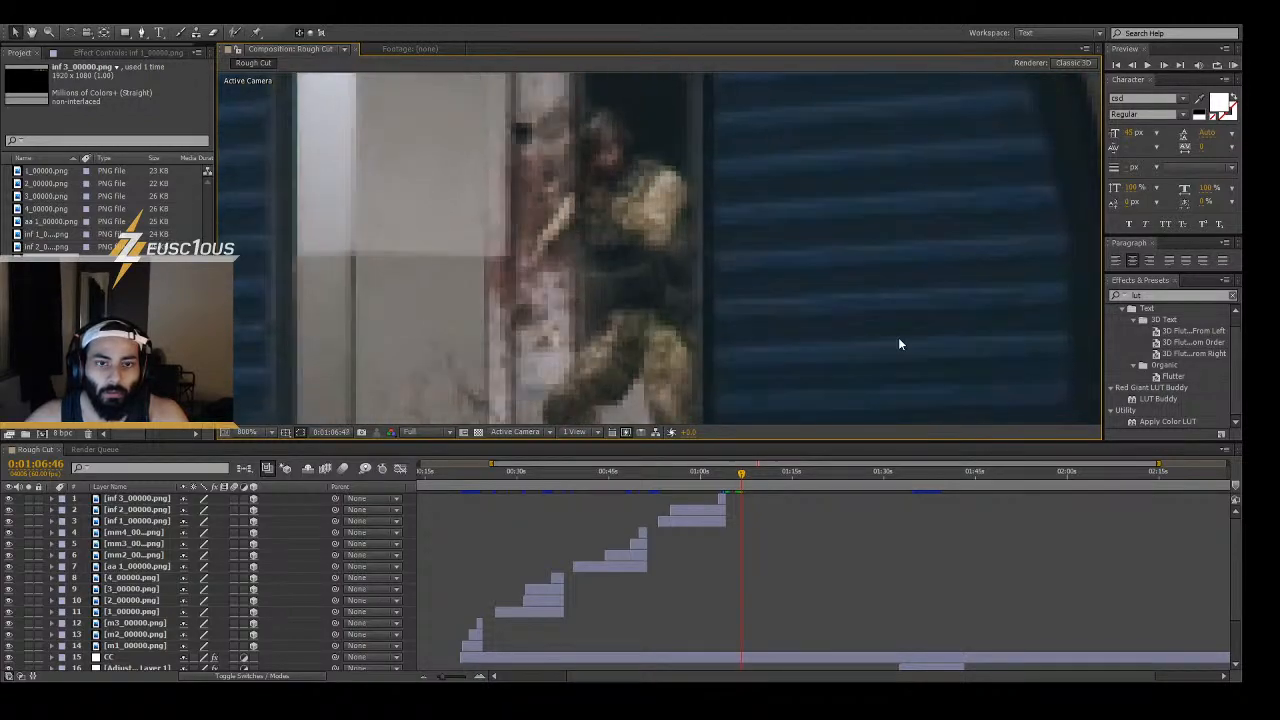
key("Page_Down")
key("Page_Down")
key("Page_Down")
key("Page_Down")
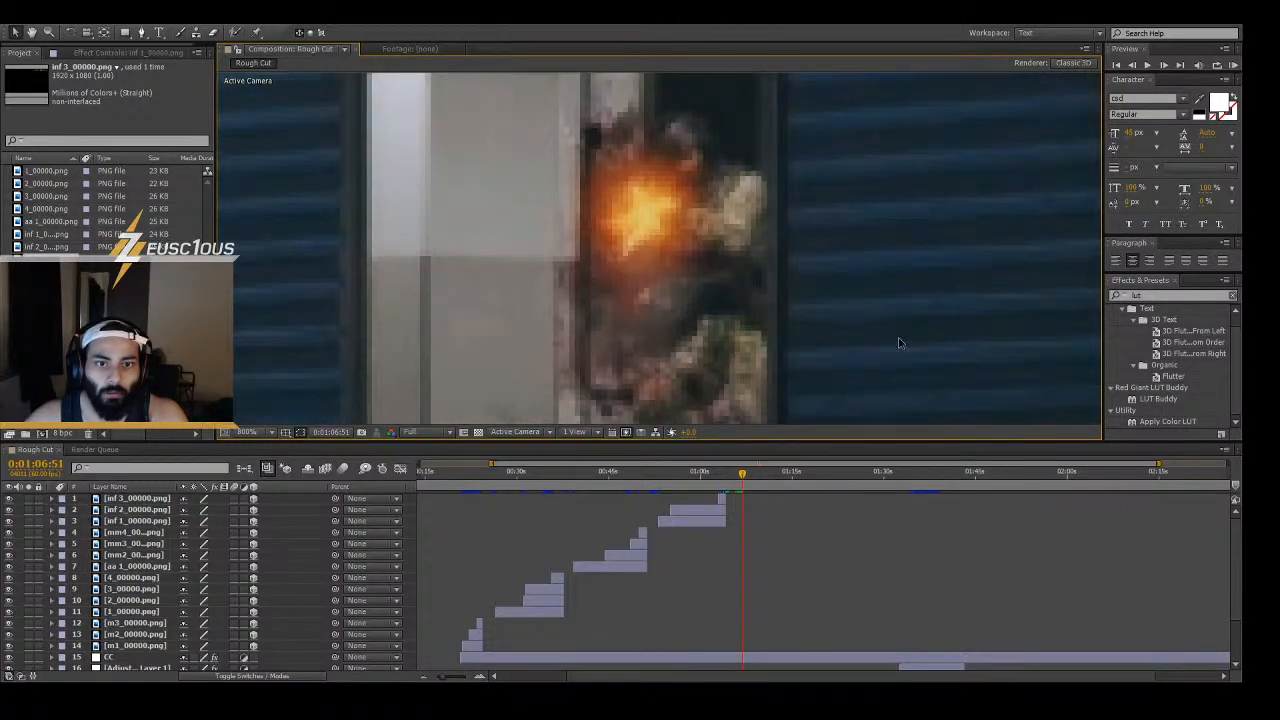
- Continue frame by frame from 0:01:06:51 to 0:01:07:02 to examine how the target reacts to the shots
key("Page_Down")
key("Page_Down")
key("Page_Down")
key("Page_Down")
key("Page_Down")
key("Page_Down")
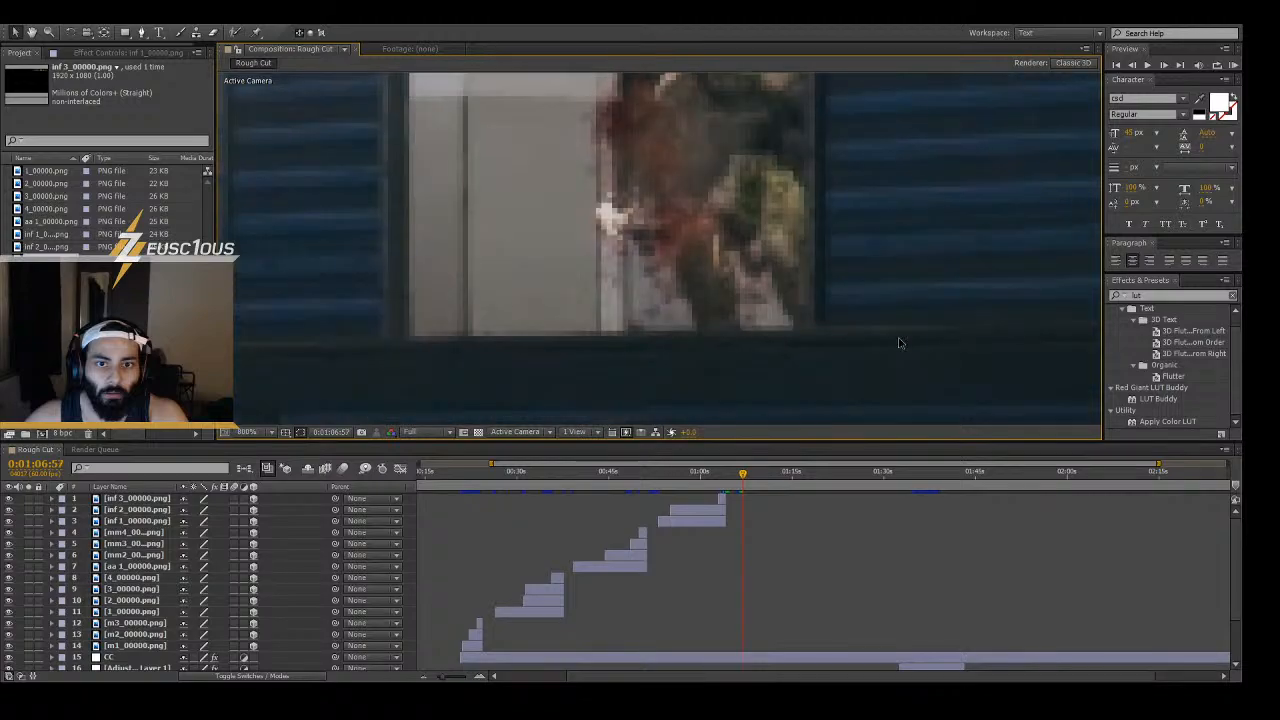
key("Page_Down")
key("Page_Down")
key("Page_Down")
key("Page_Down")
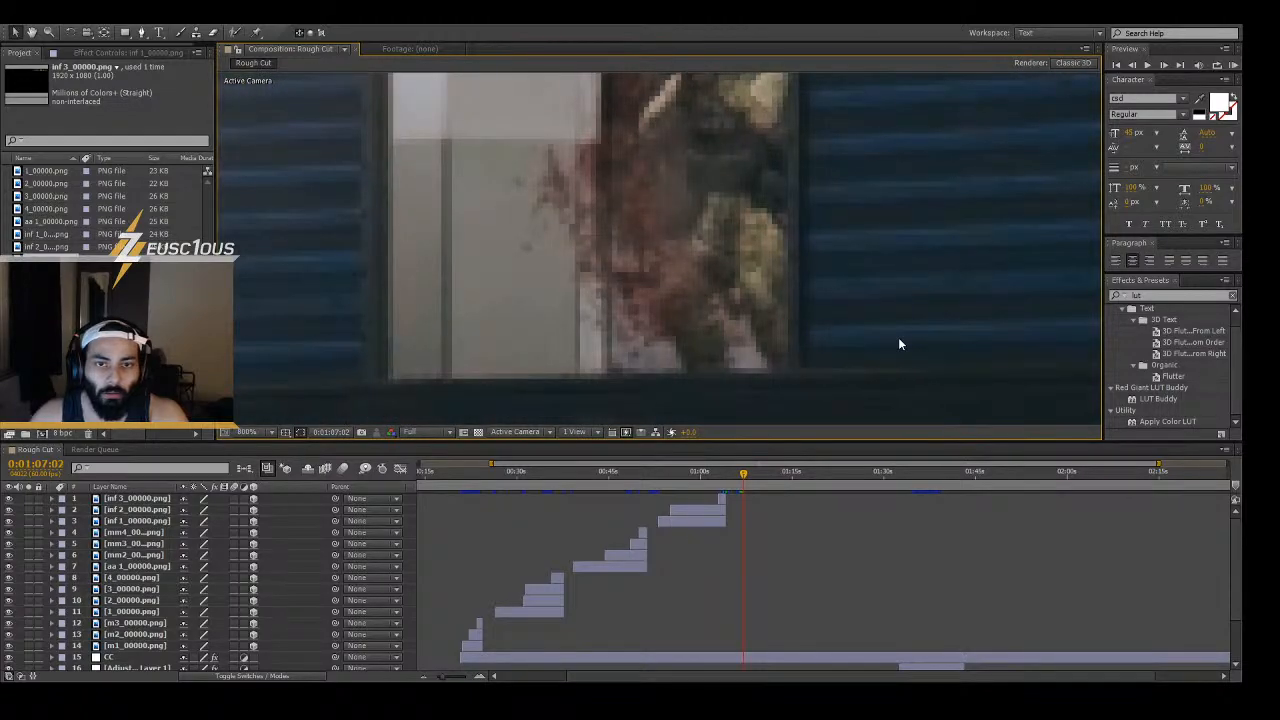
- Add kill 1_00000.png from the project as the top layer, starting at 0:01:07:07
scroll(714, 194, "down", 4)
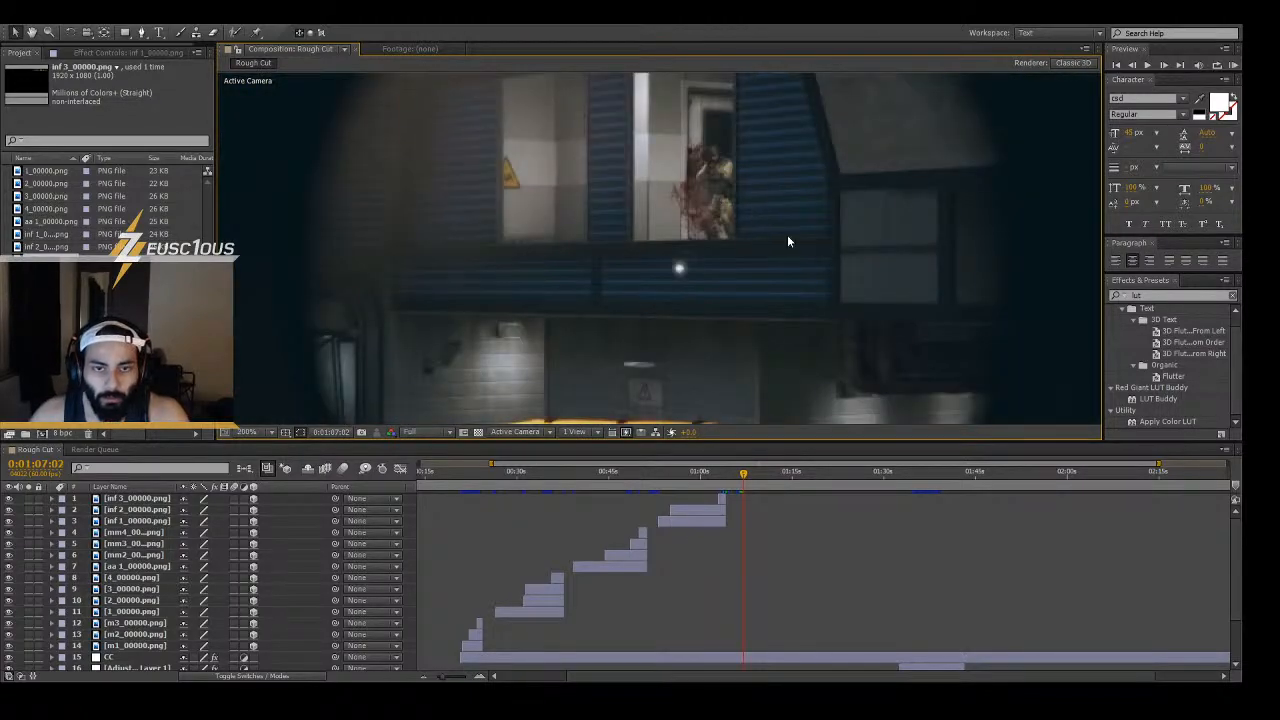
key("Page_Down")
key("Page_Down")
key("Page_Down")
key("Page_Down")
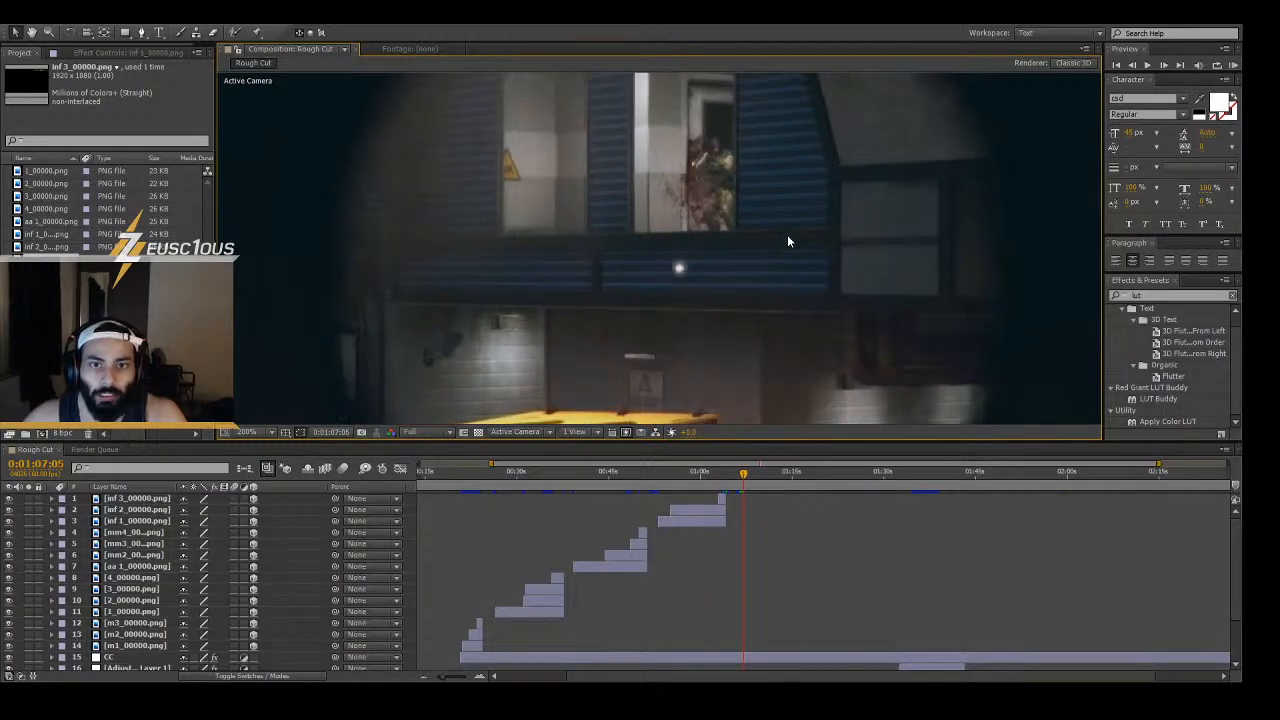
key("Page_Down")
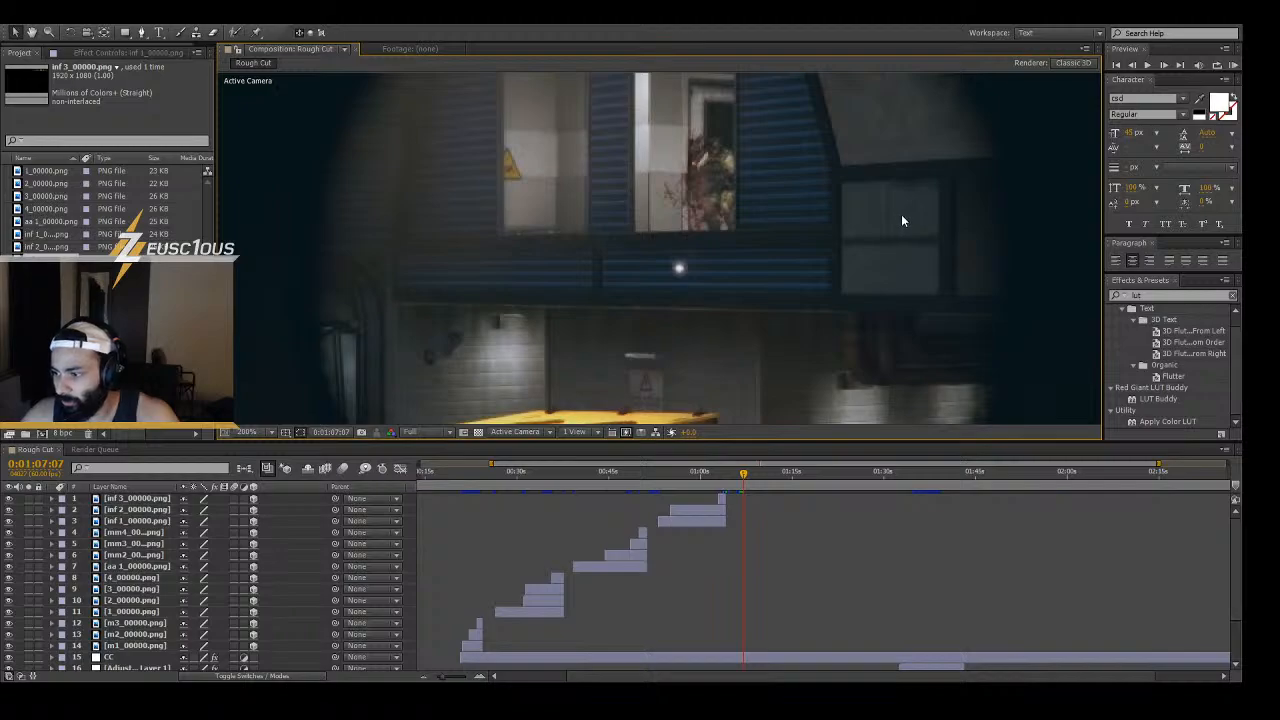
scroll(804, 189, "down", 2)
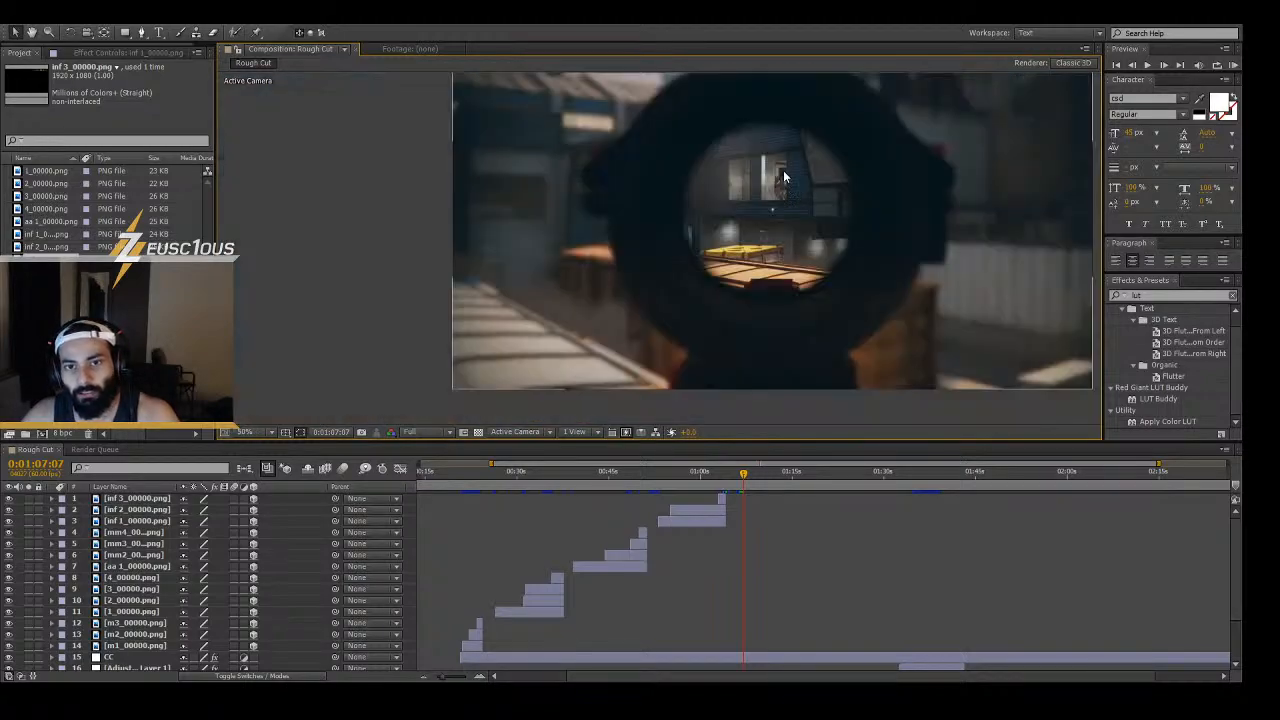
scroll(792, 195, "down", 1)
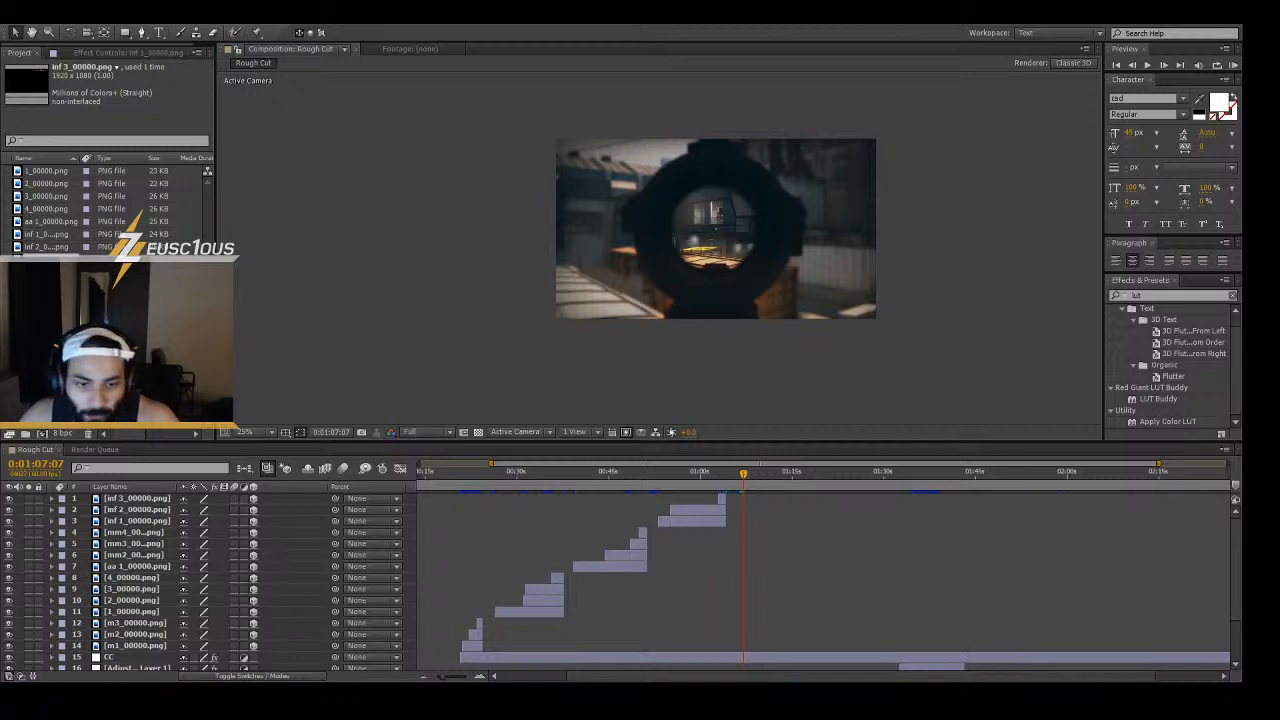
left_click(110, 380)
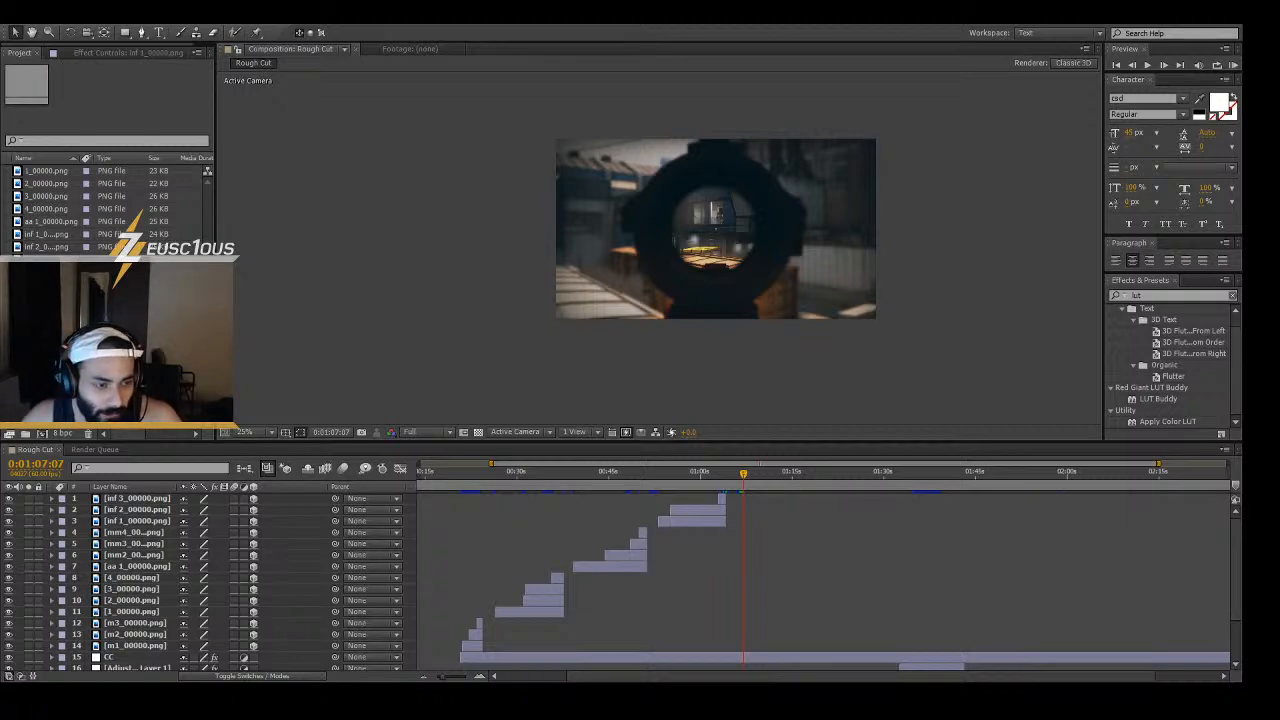
left_click(660, 375)
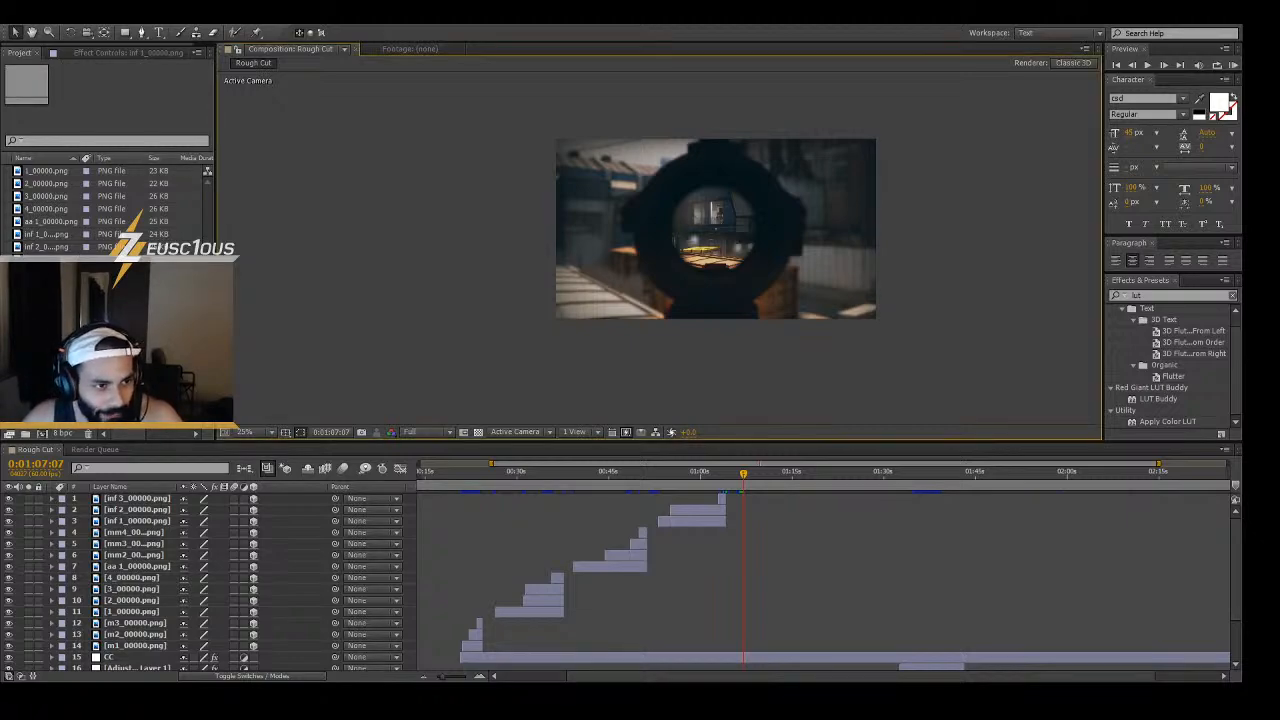
mouse_move(46, 272)
left_mouse_down()
mouse_move(689, 506)
mouse_move(786, 499)
left_mouse_up()
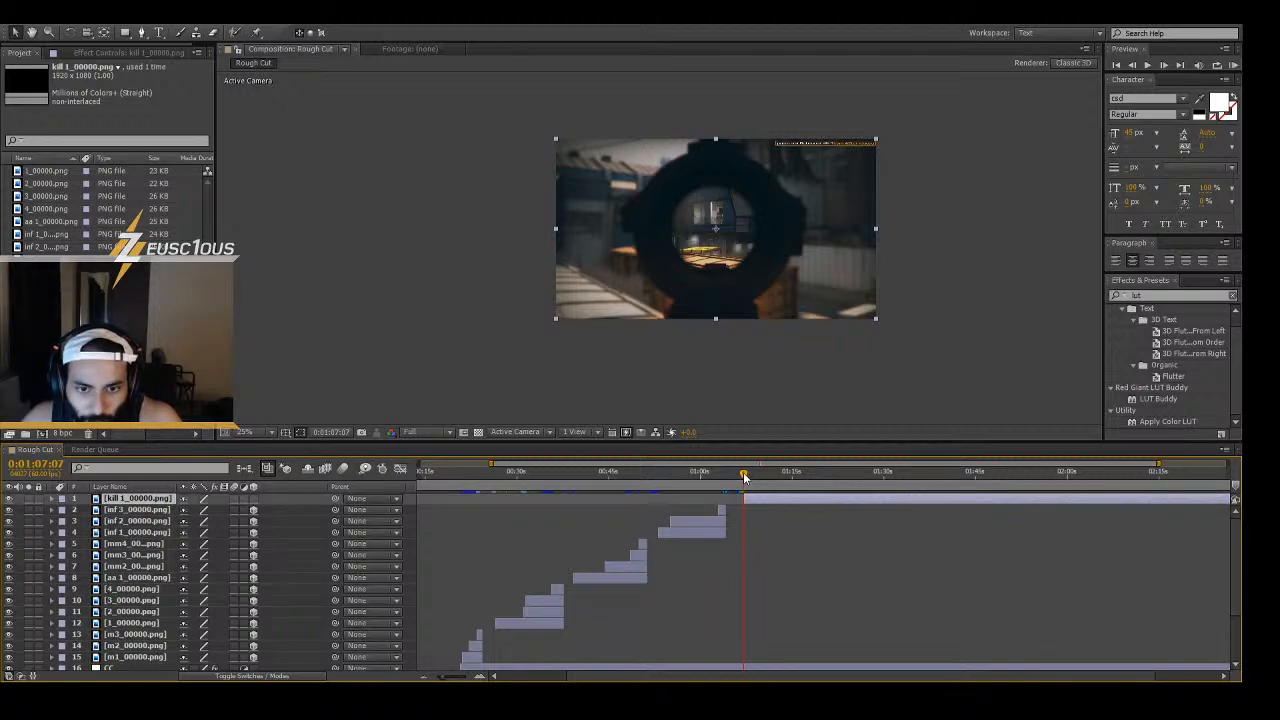
- Check the scope shot from 0:01:07:07 to 0:01:07:28 to examine when the kill really happens
left_click_drag(744, 476, 745, 476)
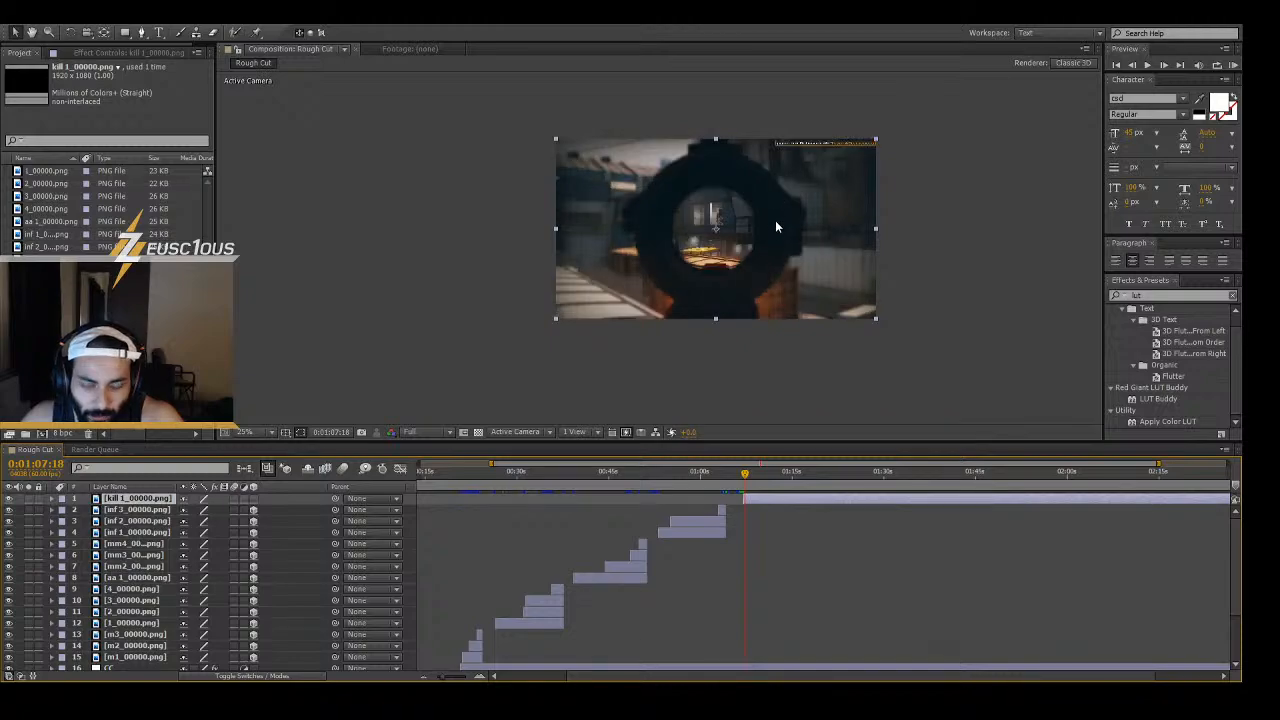
scroll(779, 219, "up", 1)
scroll(779, 221, "down", 1)
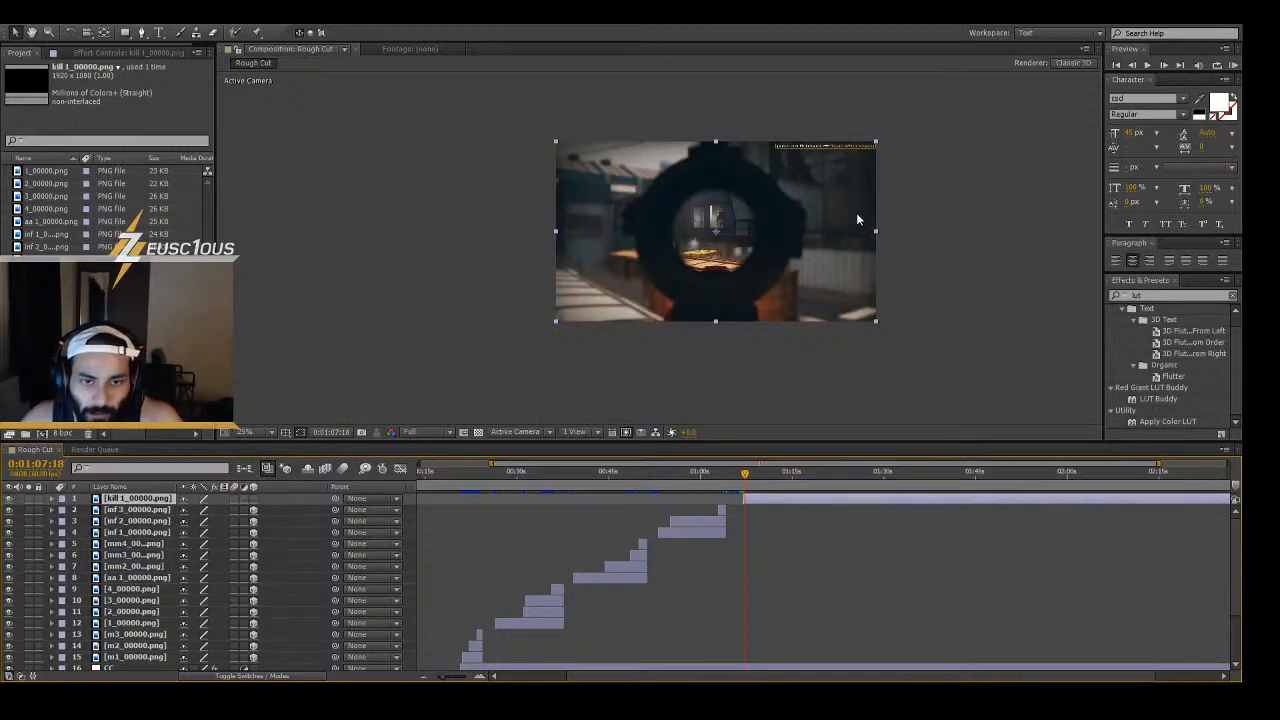
key("Page_Down")
key("Page_Down")
key("Page_Down")
key("Page_Down")
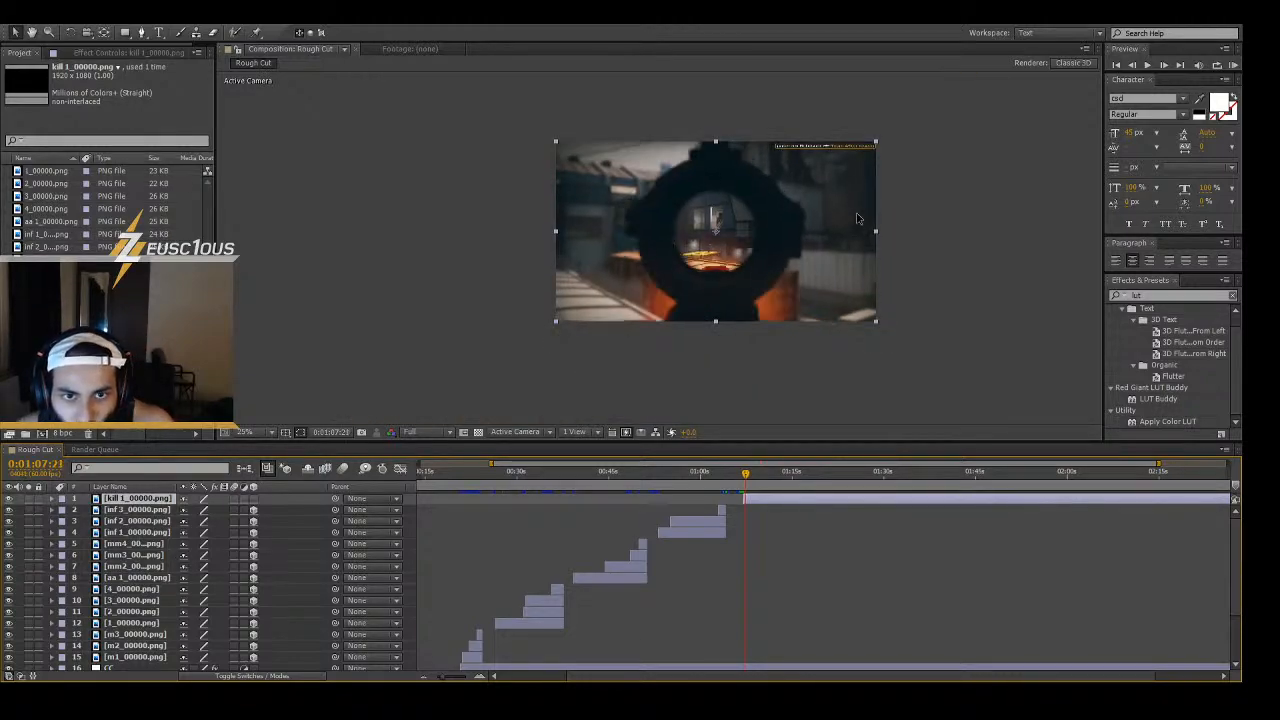
key("Page_Down")
key("Page_Down")
key("Page_Down")
key("Page_Down")
key("Page_Down")
key("Page_Down")
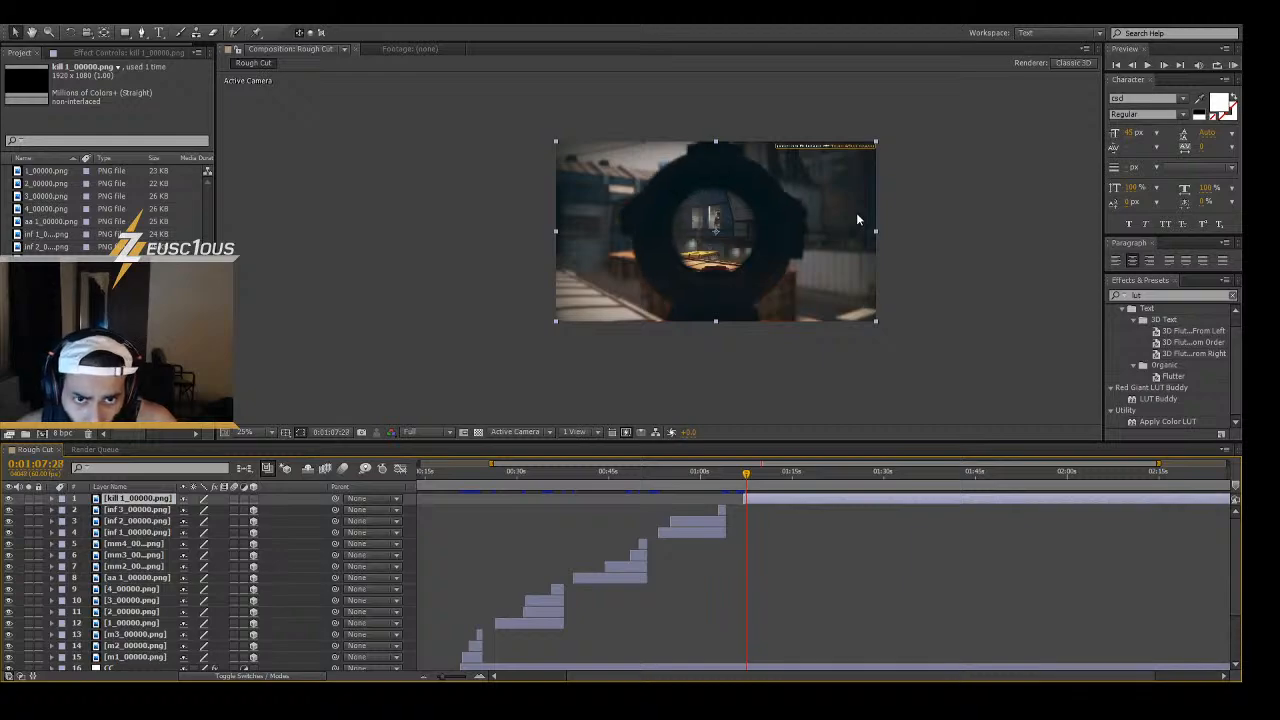
- Step back and forth through the frames up to 0:01:07:39 to find where the scope view ends
key("Page_Down")
key("Page_Down")
key("Page_Down")
key("Page_Down")
key("Page_Down")
key("Page_Down")
key("Page_Down")
key("Page_Down")
key("Page_Down")
key("Page_Down")
key("Page_Down")
key("Page_Down")
key("Page_Down")
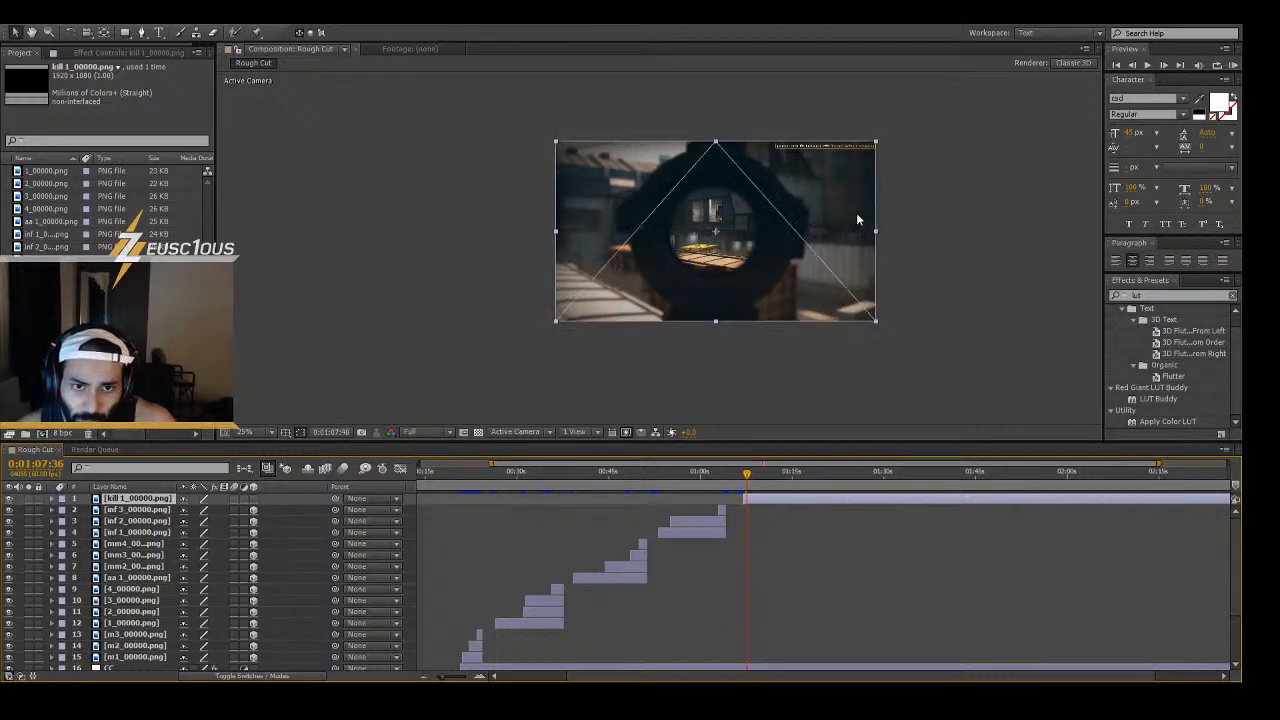
key("Page_Up")
key("Page_Up")
key("Page_Up")
key("Page_Up")
key("Page_Up")
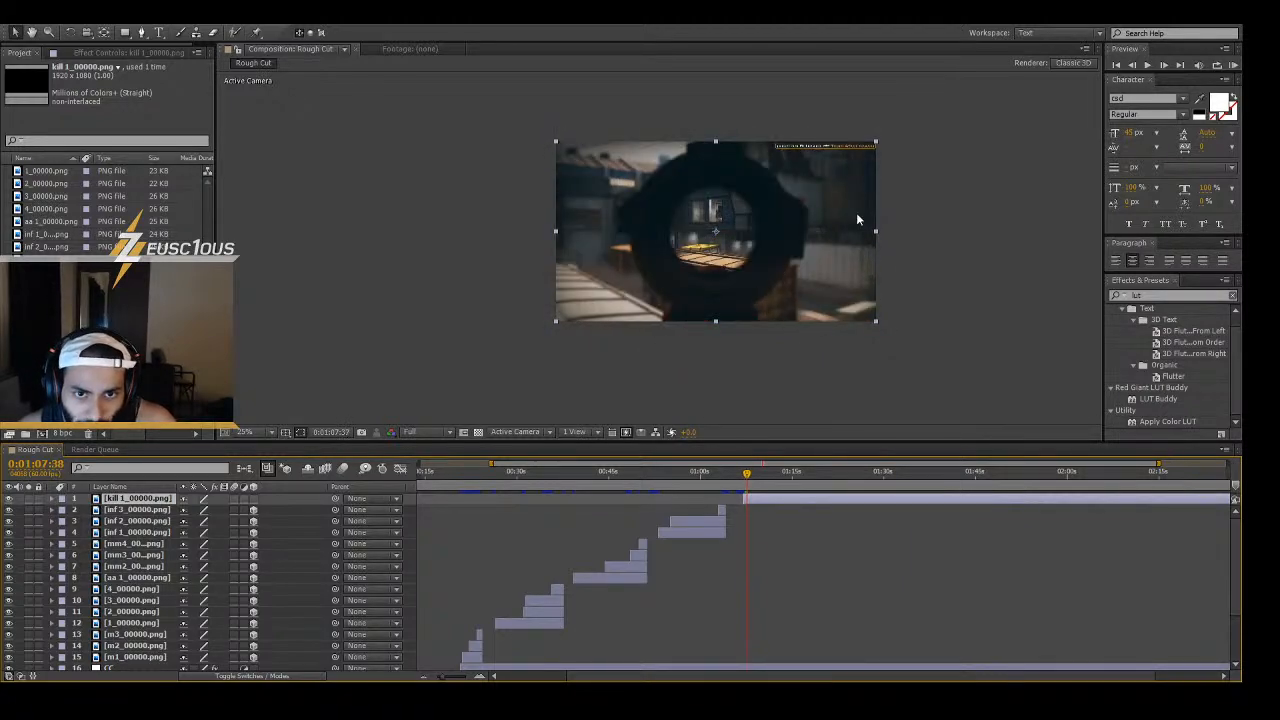
key("Page_Down")
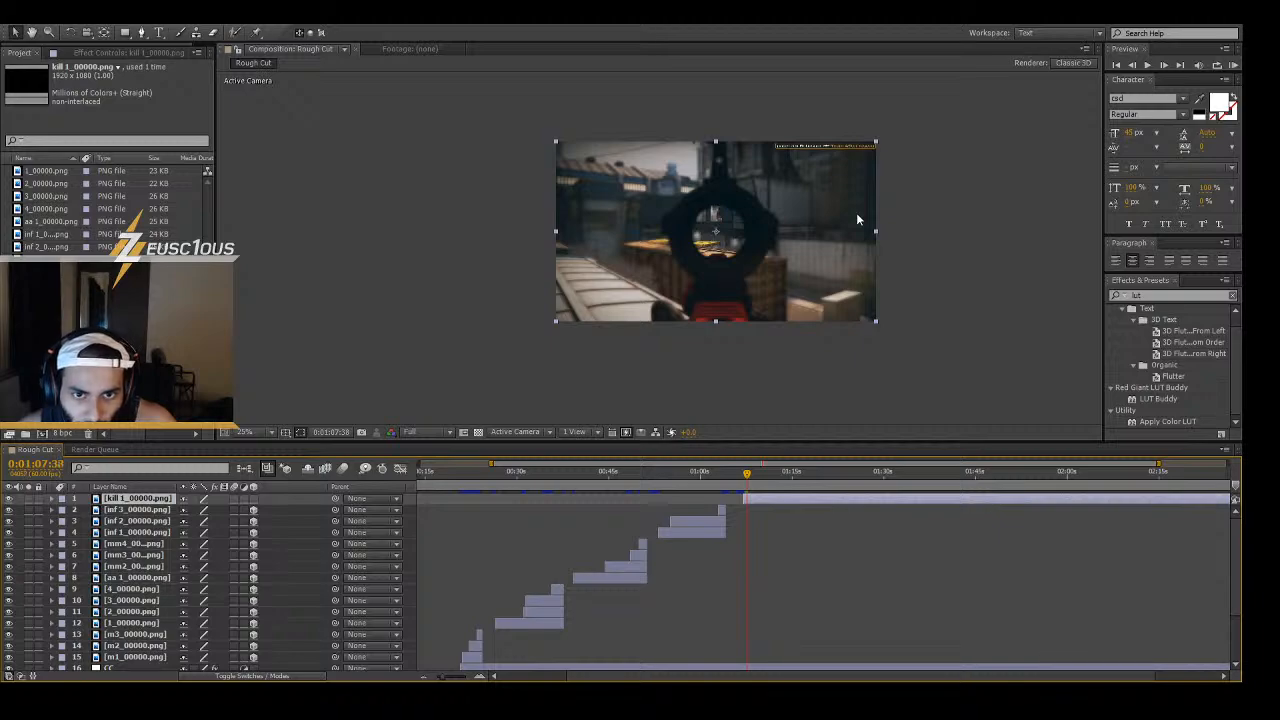
key("Page_Down")
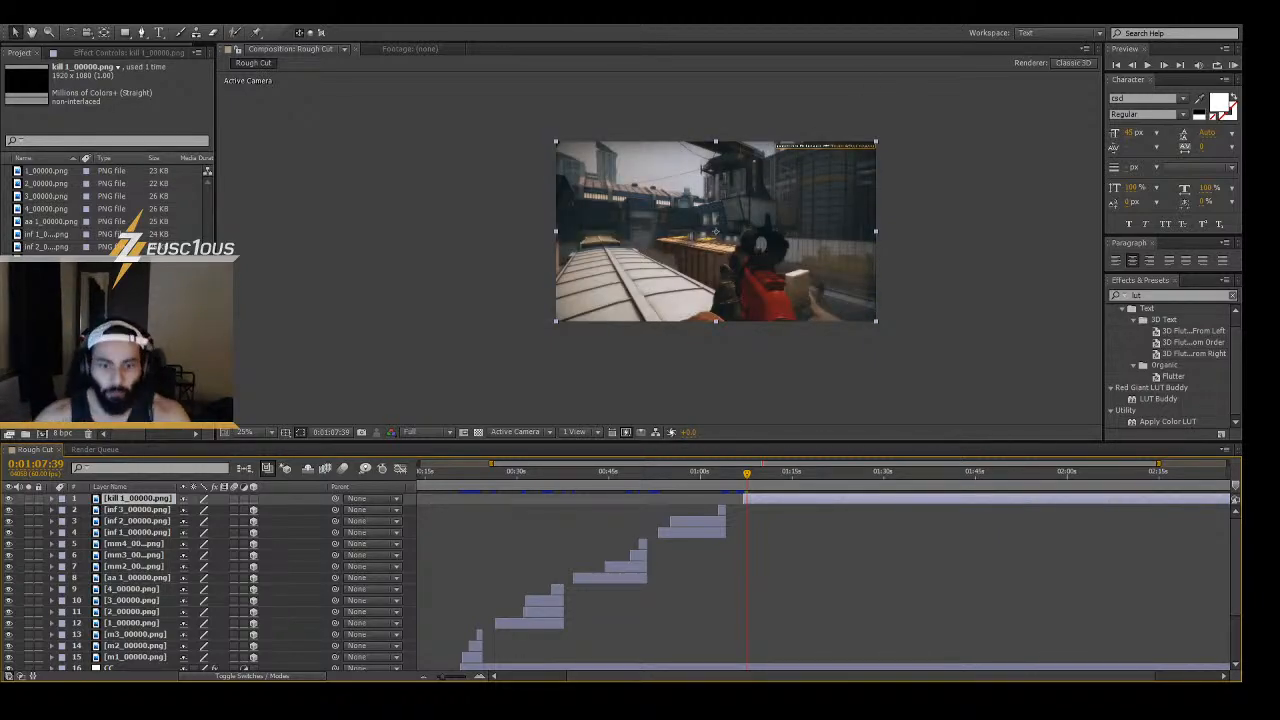
- Make the kill 1_00000.png layer start at 0:01:07:39 and paste the copied 3D placement onto it
key("equal")
key("equal")
key("equal")
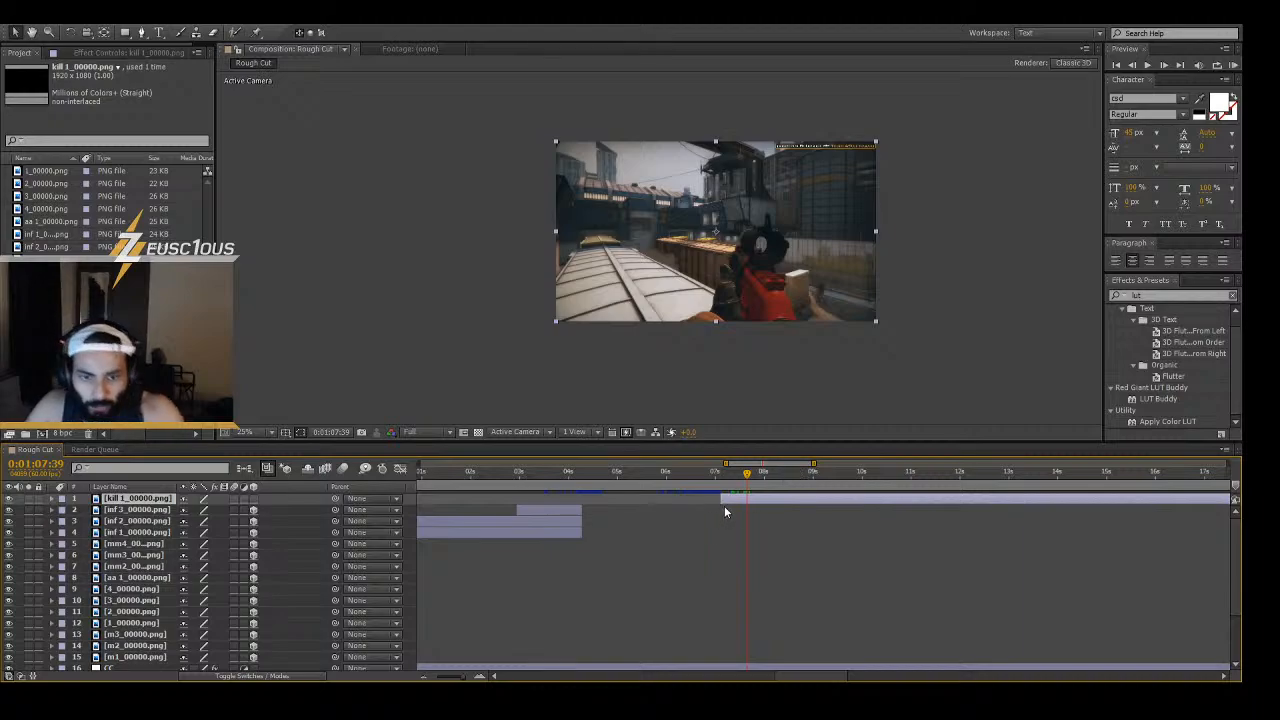
left_click_drag(719, 499, 747, 500)
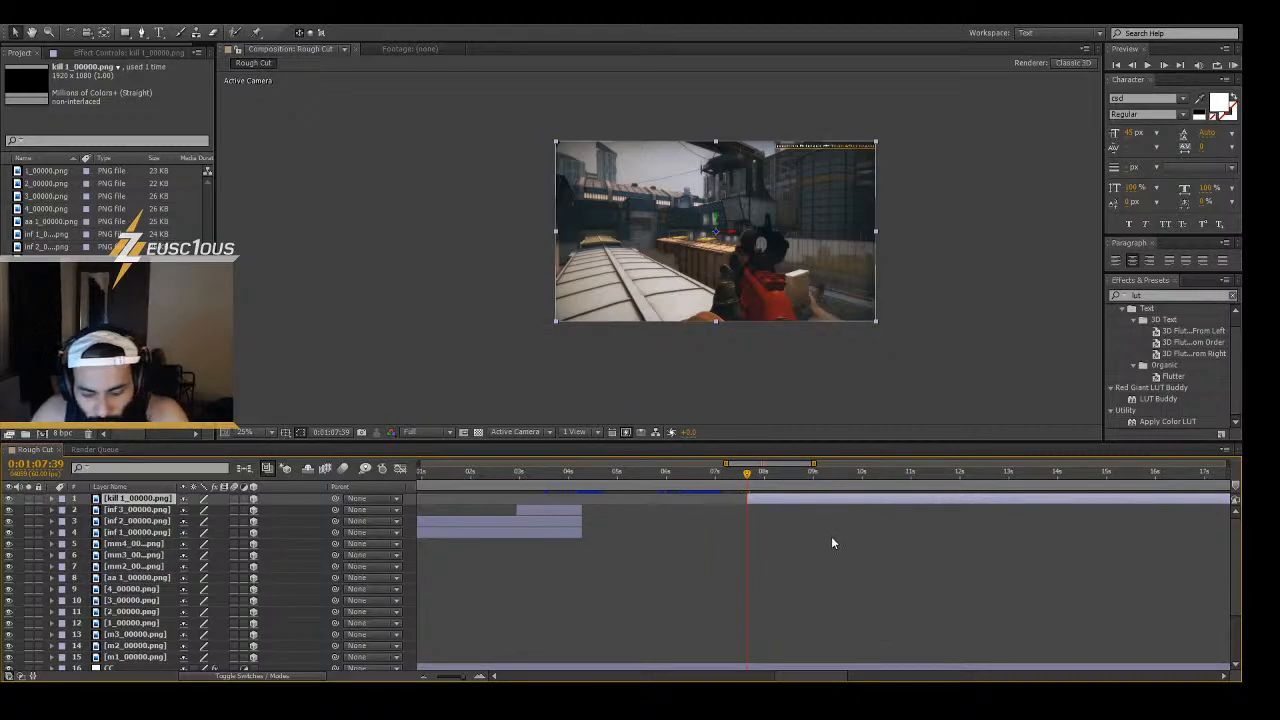
key("ctrl+v")
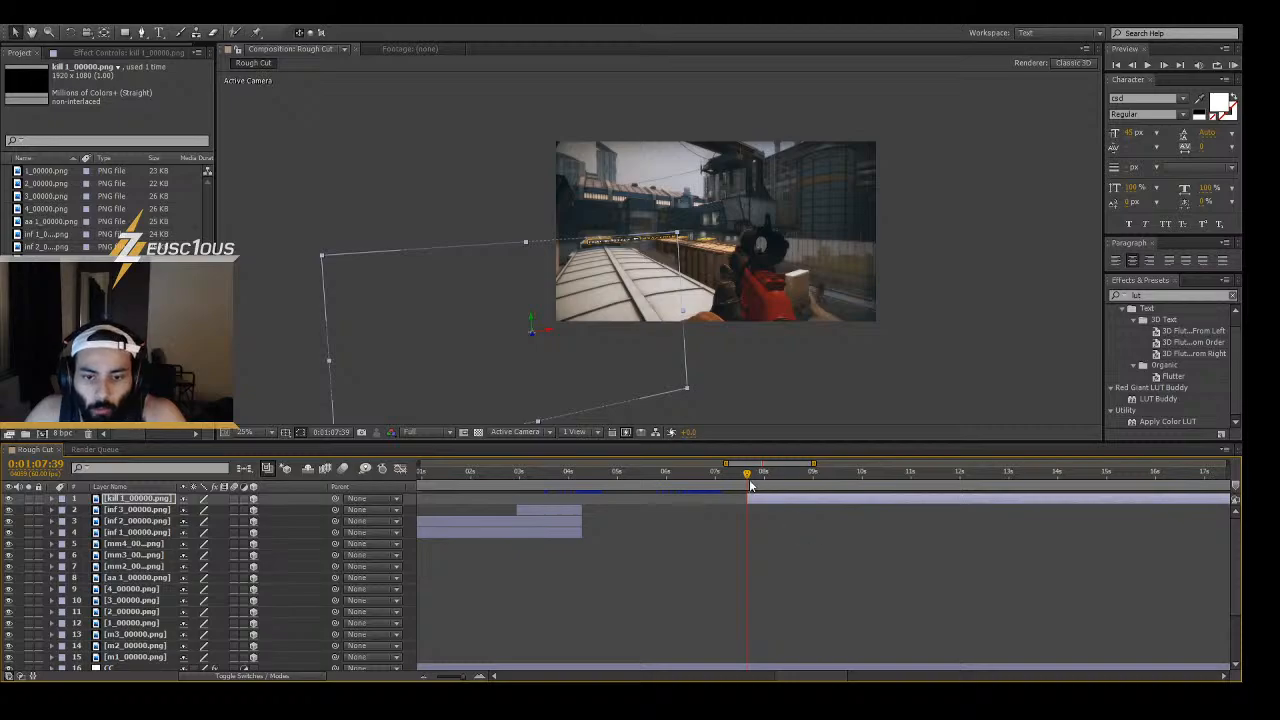
- Check the doorway shot frame by frame around 0:01:14:05, up to 0:01:14:09, to examine when the enemy is hit
left_click_drag(748, 478, 1062, 474)
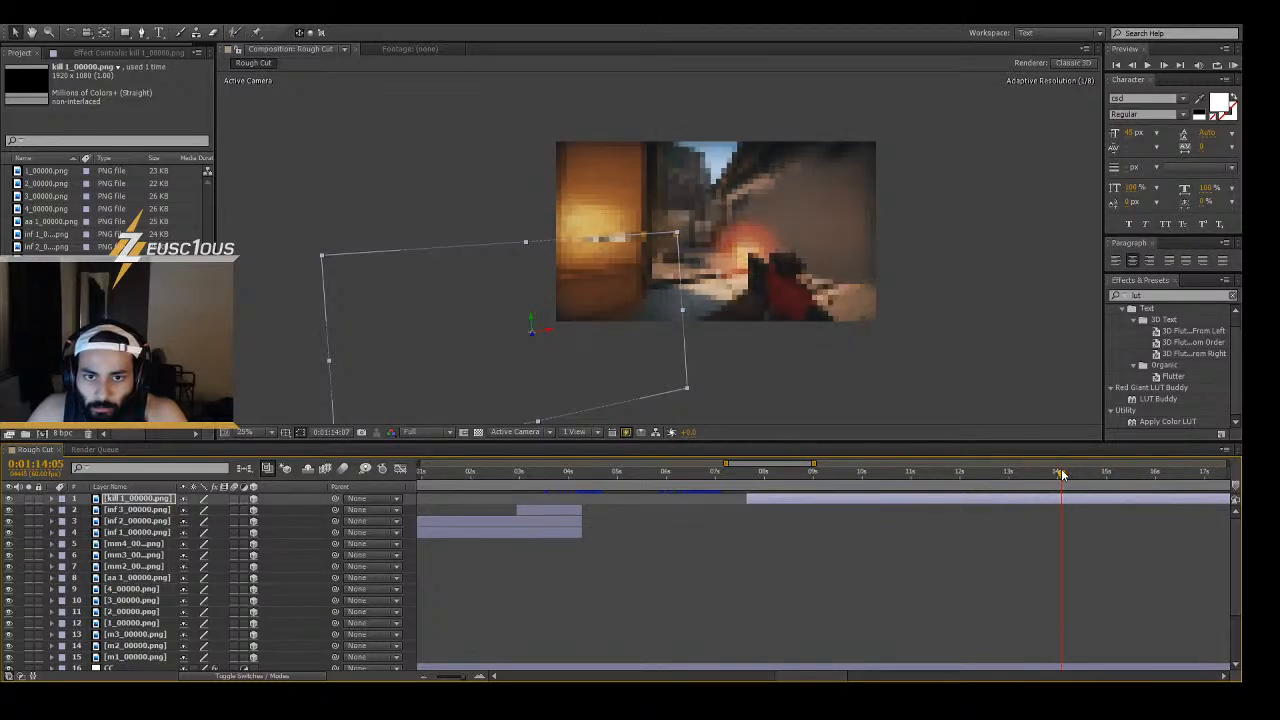
scroll(850, 220, "up", 6)
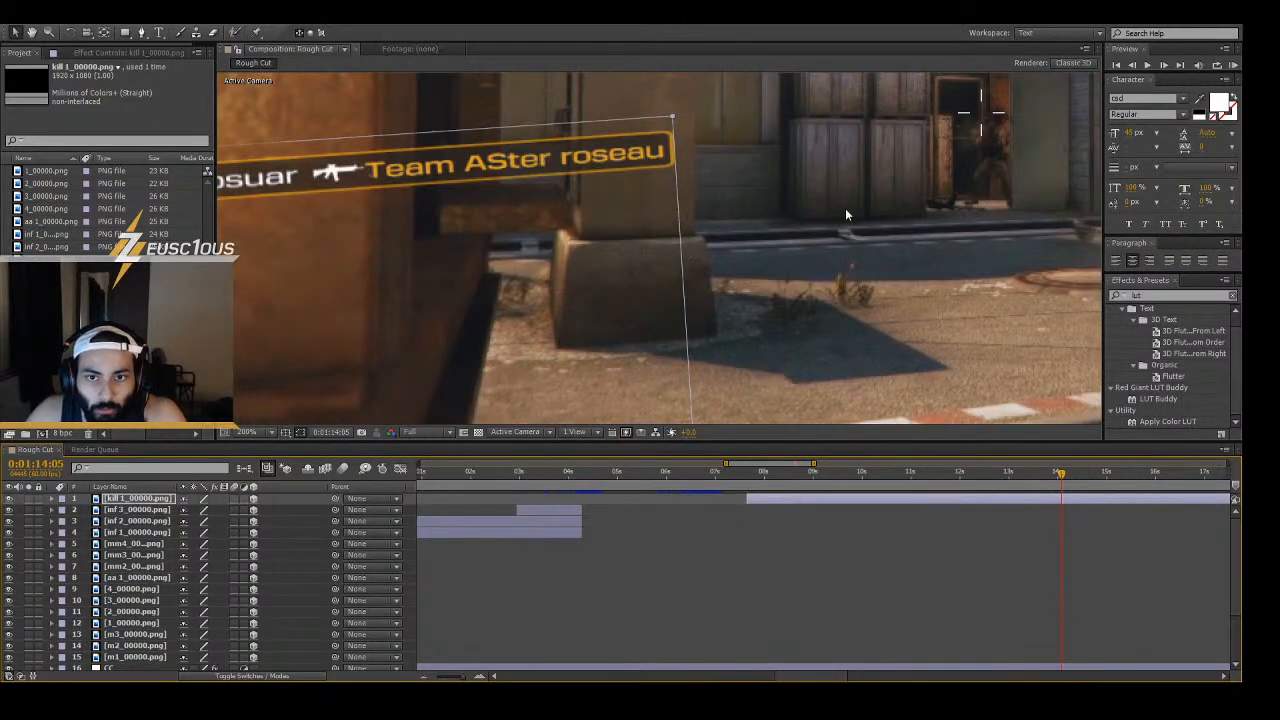
left_click_drag(845, 208, 764, 308)
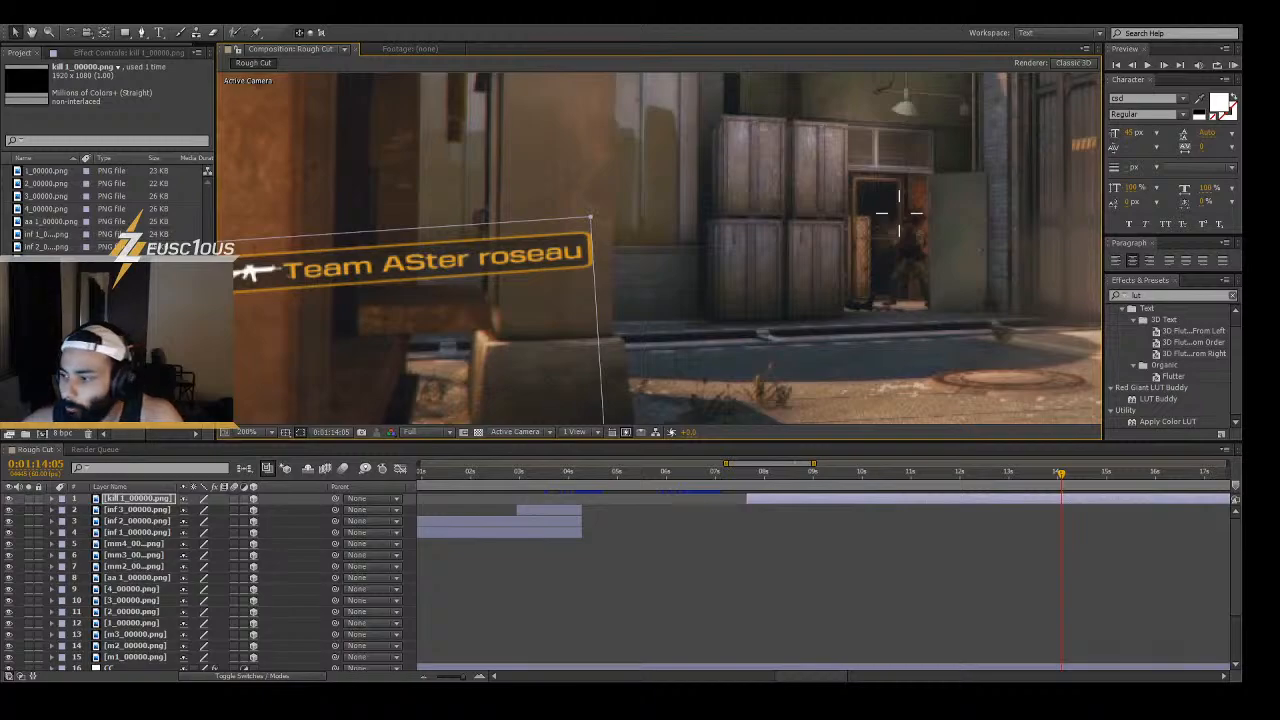
key("Page_Down")
key("Page_Down")
key("Page_Down")
key("Page_Down")
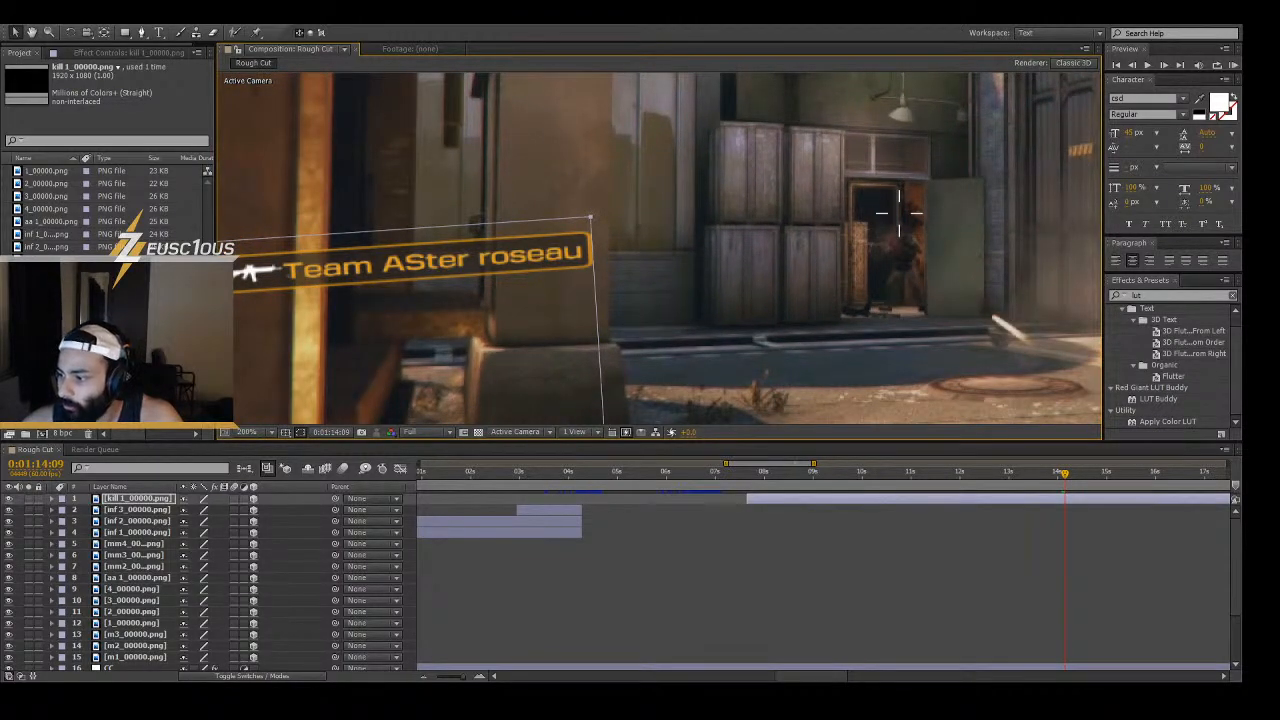
key("Page_Down")
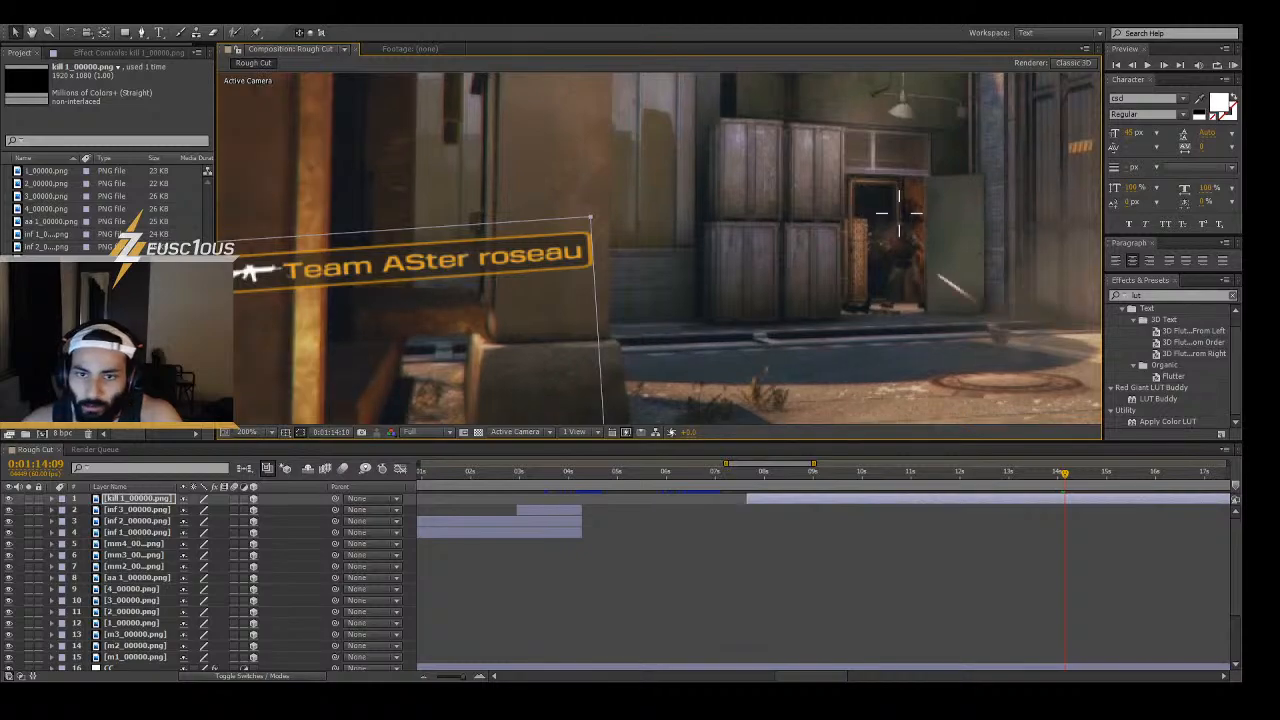
key("Page_Up")
key("Page_Up")
key("Page_Up")
key("Page_Up")
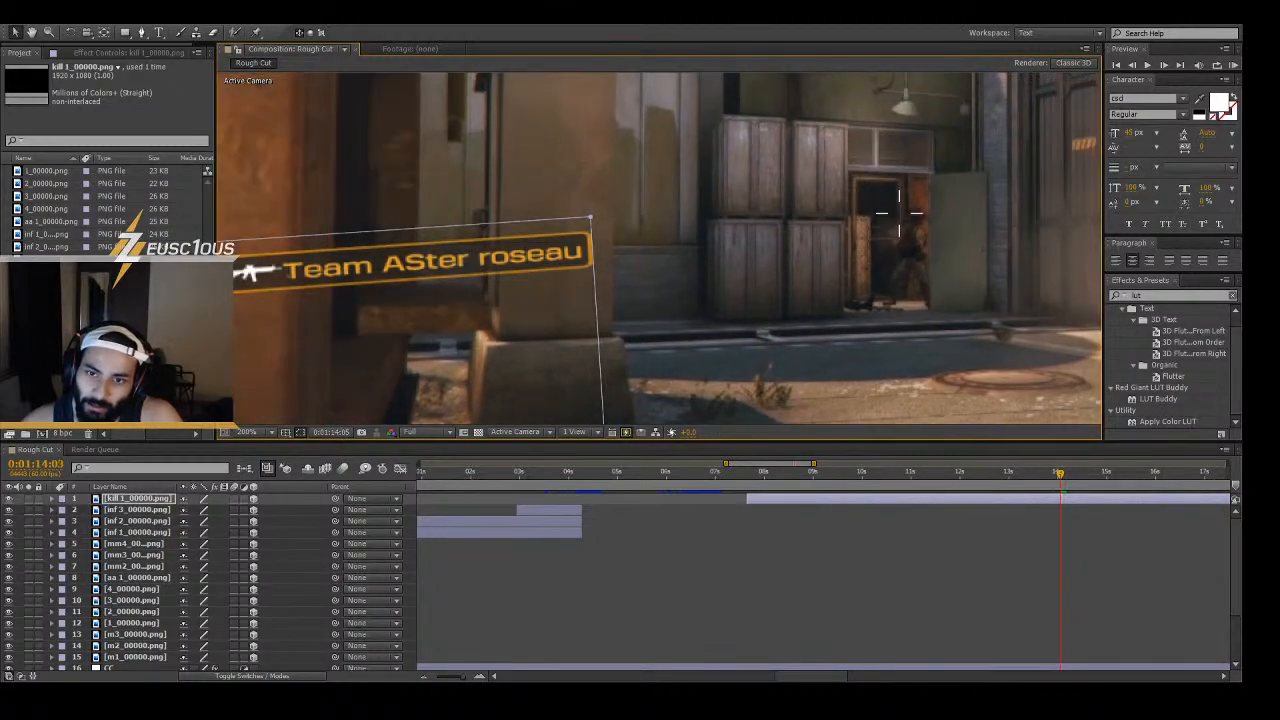
key("Page_Up")
key("Page_Up")
key("Page_Up")
key("Page_Up")
key("Page_Down")
key("Page_Down")
key("Page_Down")
key("Page_Down")
key("Page_Down")
key("Page_Down")
key("Page_Down")
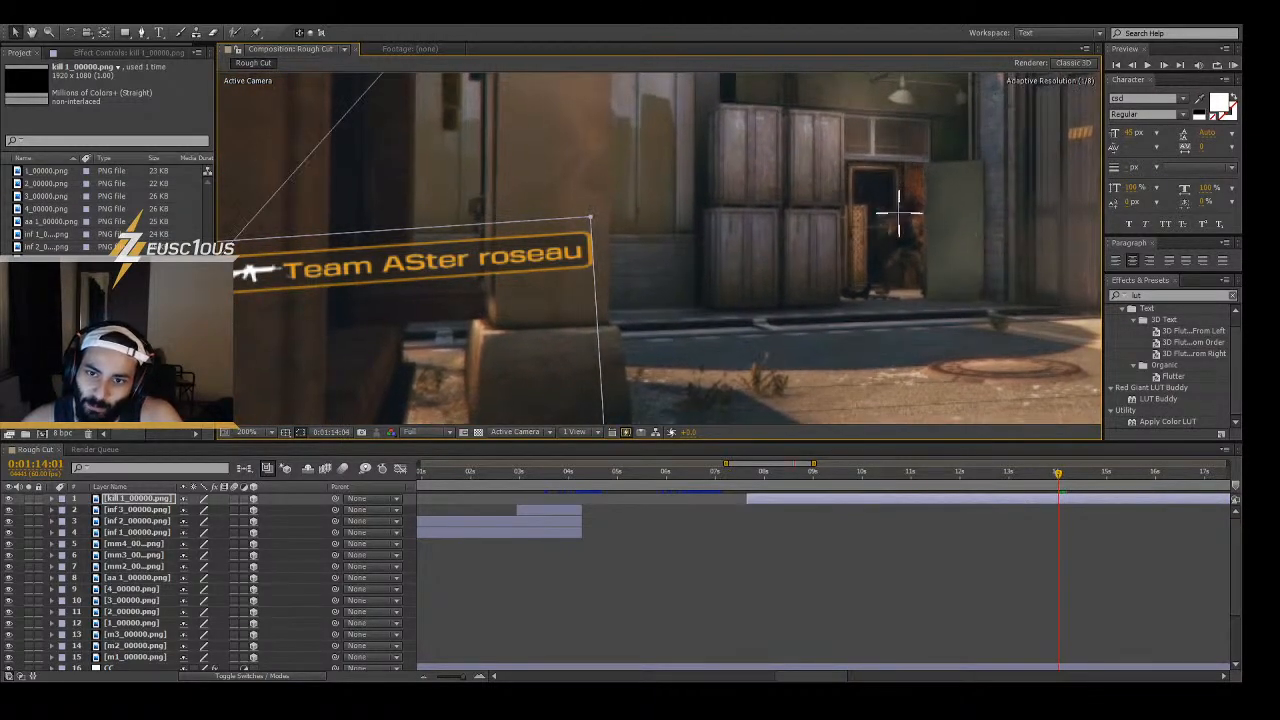
key("Page_Down")
key("Page_Down")
key("Page_Down")
key("Page_Down")
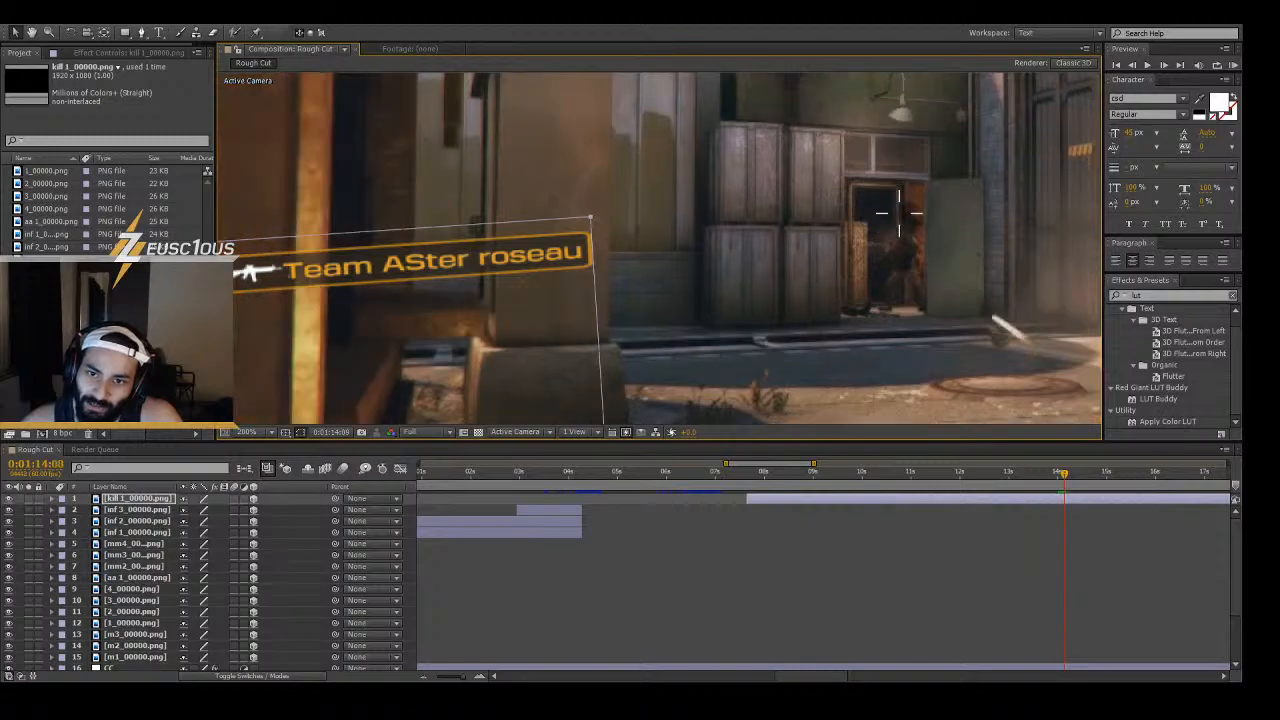
- Go back to 0:01:13:54 and step forward to 0:01:14:07 to find the exact frame of the second kill
key("Page_Up")
key("Page_Up")
key("Page_Up")
key("Page_Up")
key("Page_Up")
key("Page_Up")
key("Page_Up")
key("Page_Up")
key("Page_Up")
key("Page_Up")
key("Page_Up")
key("Page_Up")
key("Page_Up")
key("Page_Up")
key("Page_Up")
key("Page_Up")
key("Page_Up")
key("Page_Up")
key("Page_Up")
key("Page_Up")
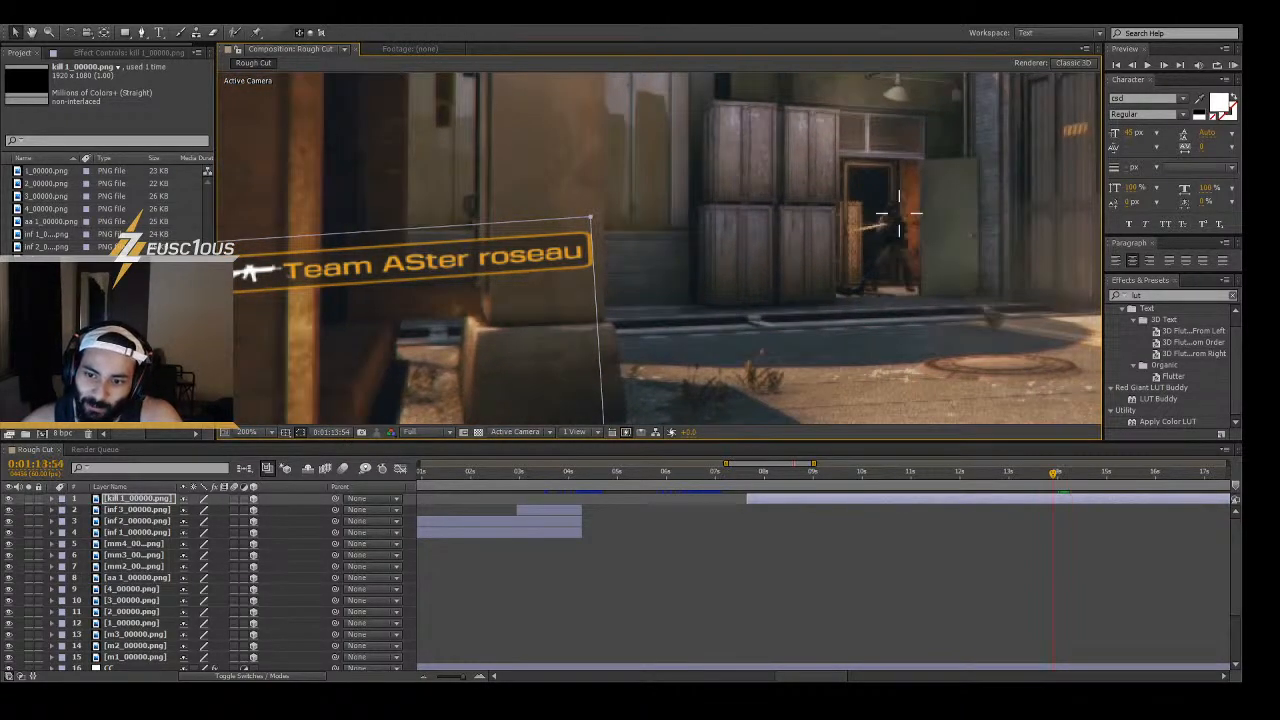
key("Page_Down")
key("Page_Down")
key("Page_Down")
key("Page_Down")
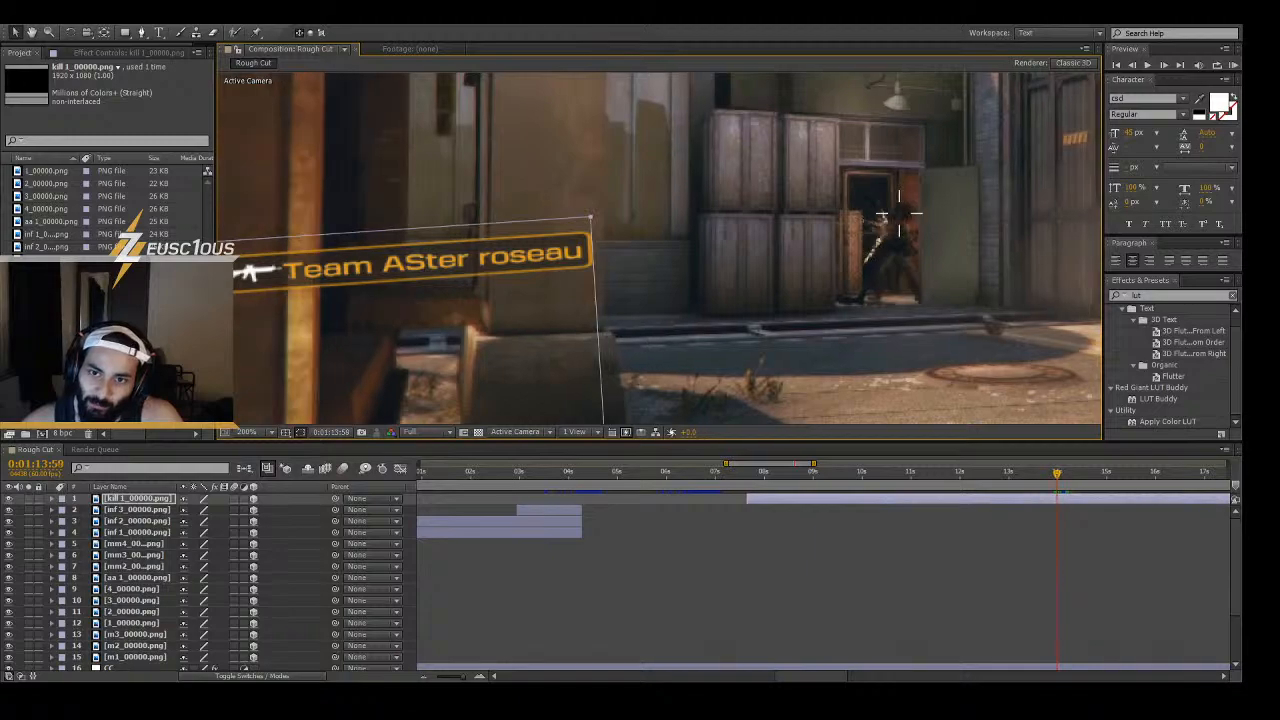
key("Page_Down")
key("Page_Down")
key("Page_Down")
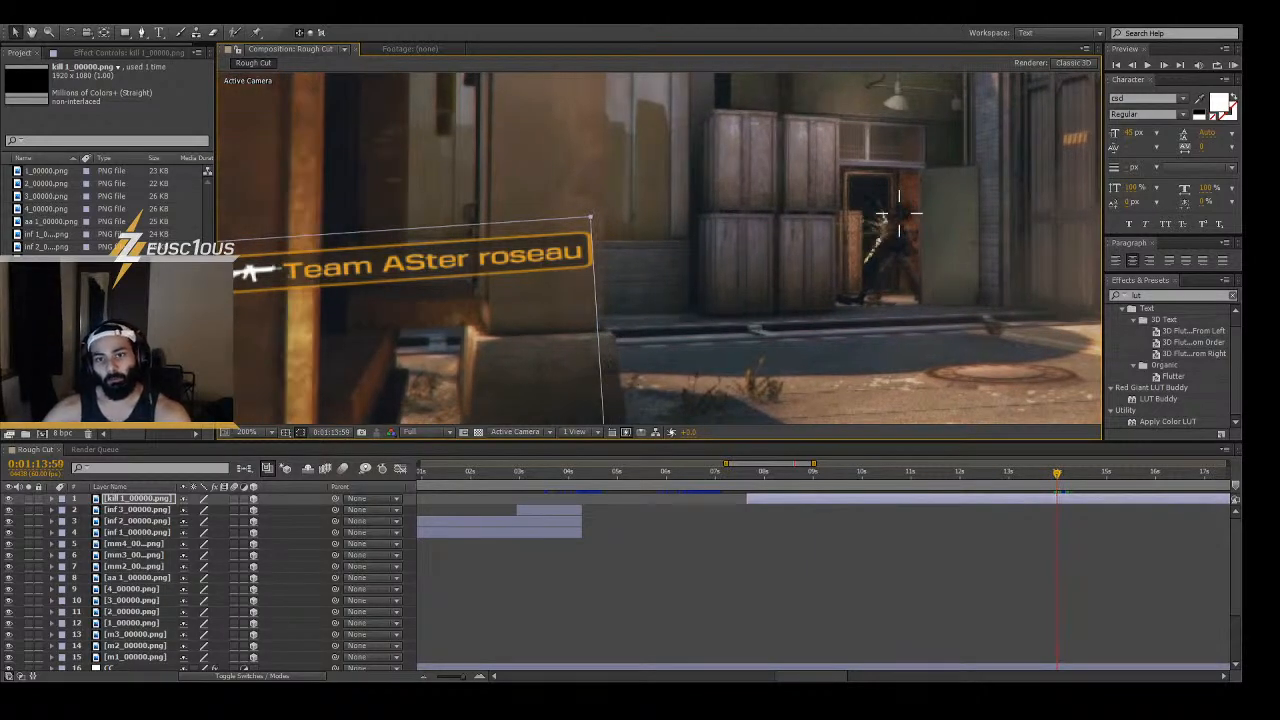
key("Page_Down")
key("Page_Down")
key("Page_Down")
key("Page_Down")
key("Page_Down")
key("Page_Down")
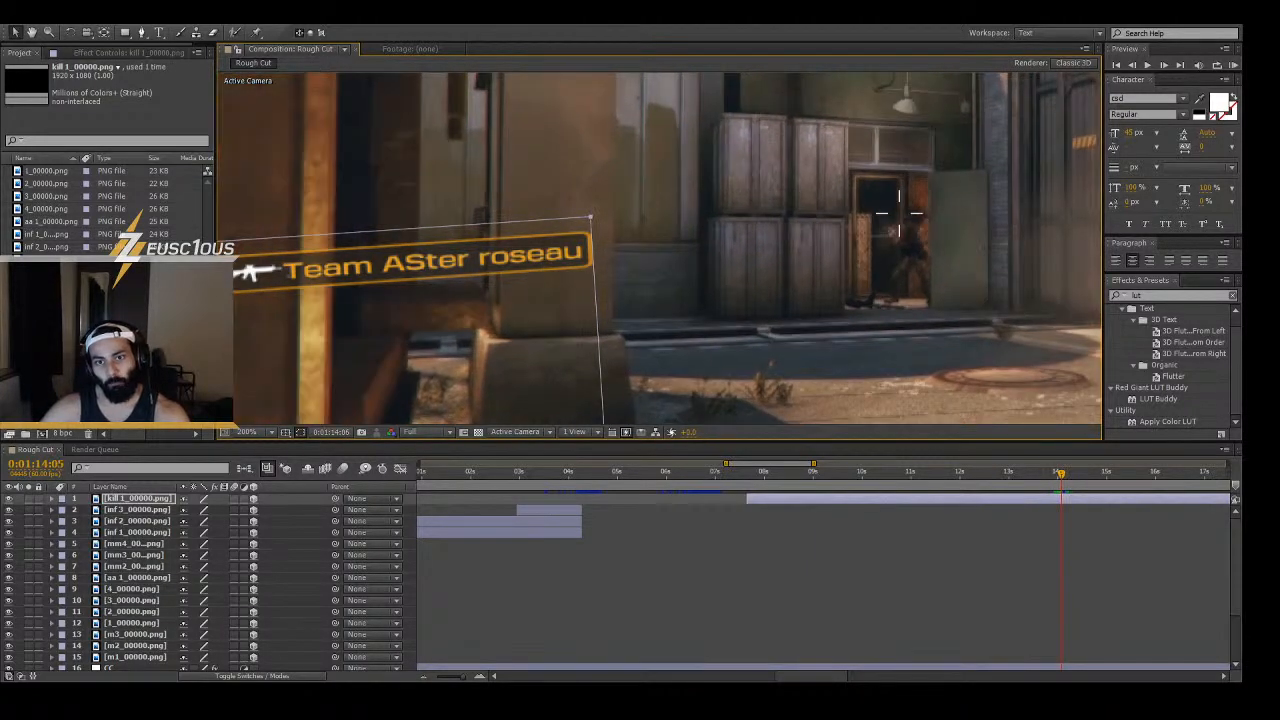
key("Page_Up")
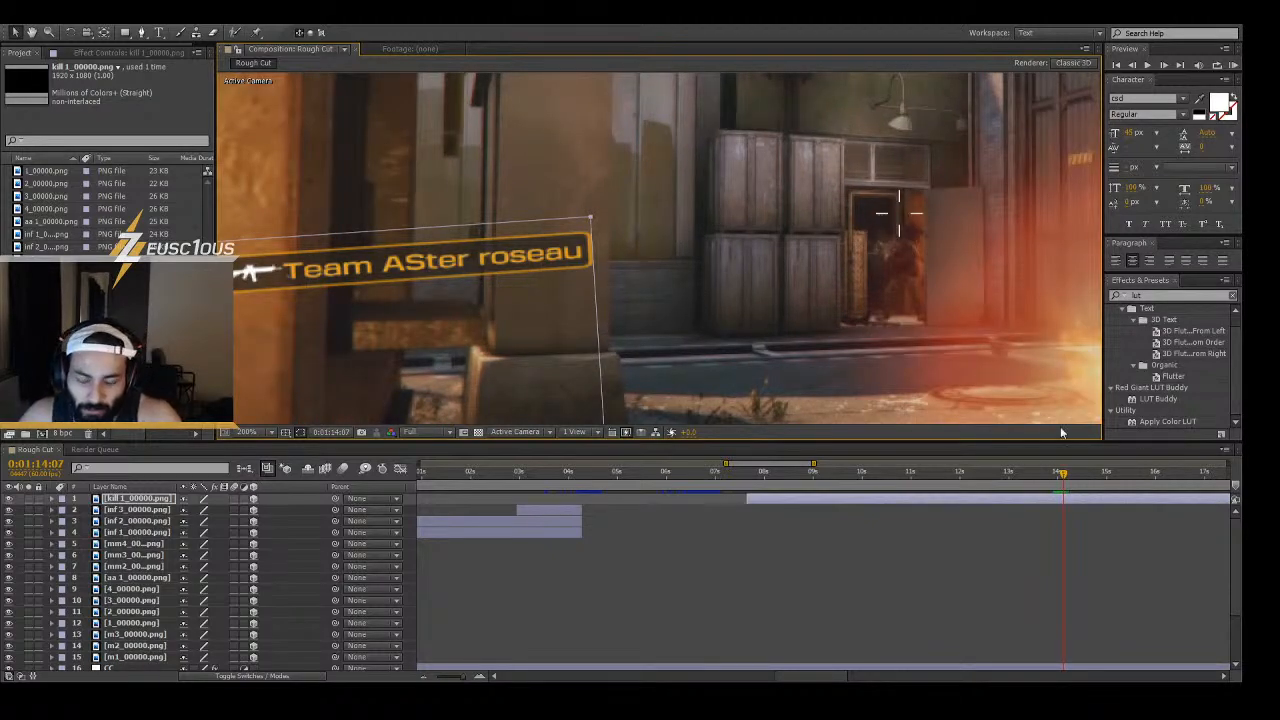
- Add kill 2_00000.png from the project as the top layer, starting at 0:01:14:07
key("minus")
key("minus")
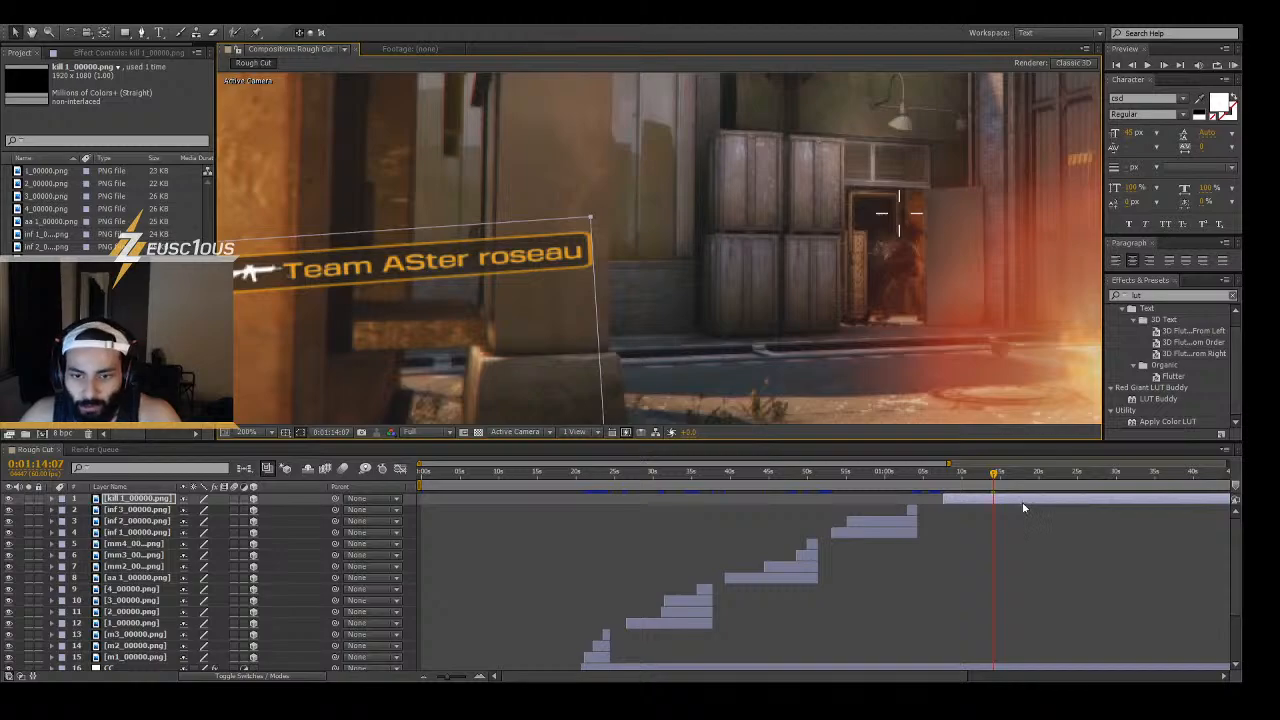
key("minus")
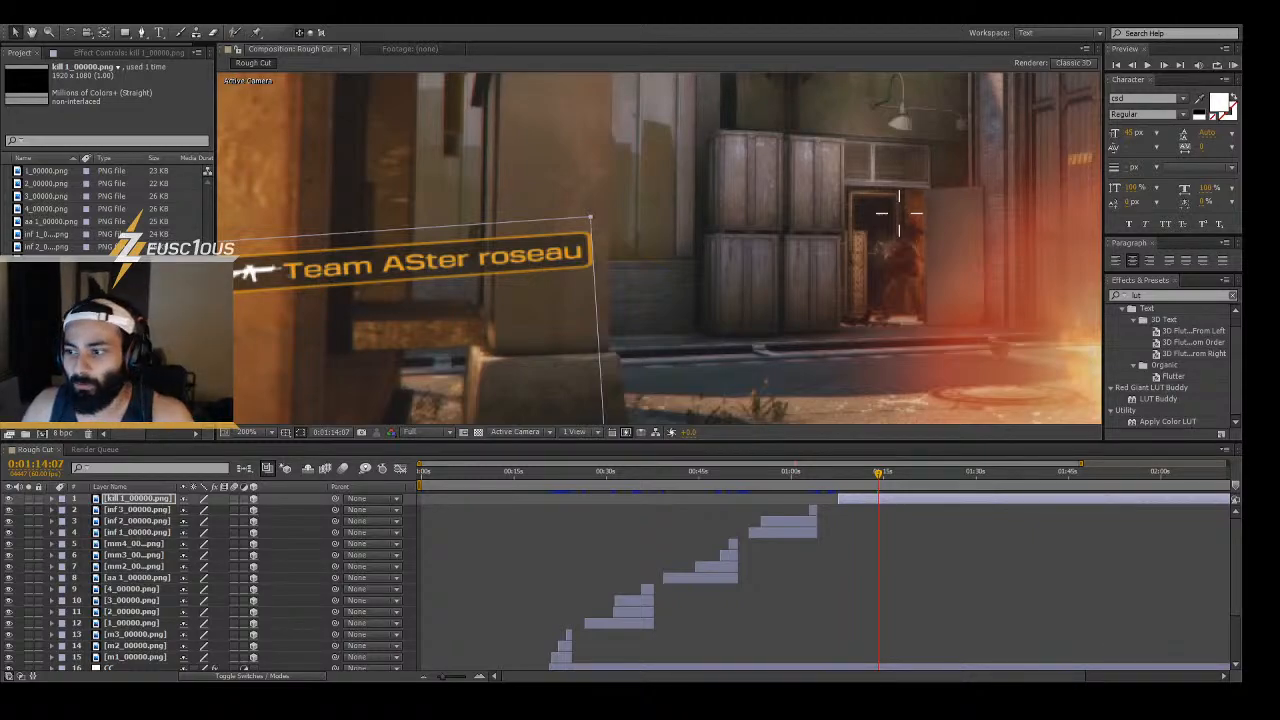
left_click(110, 385)
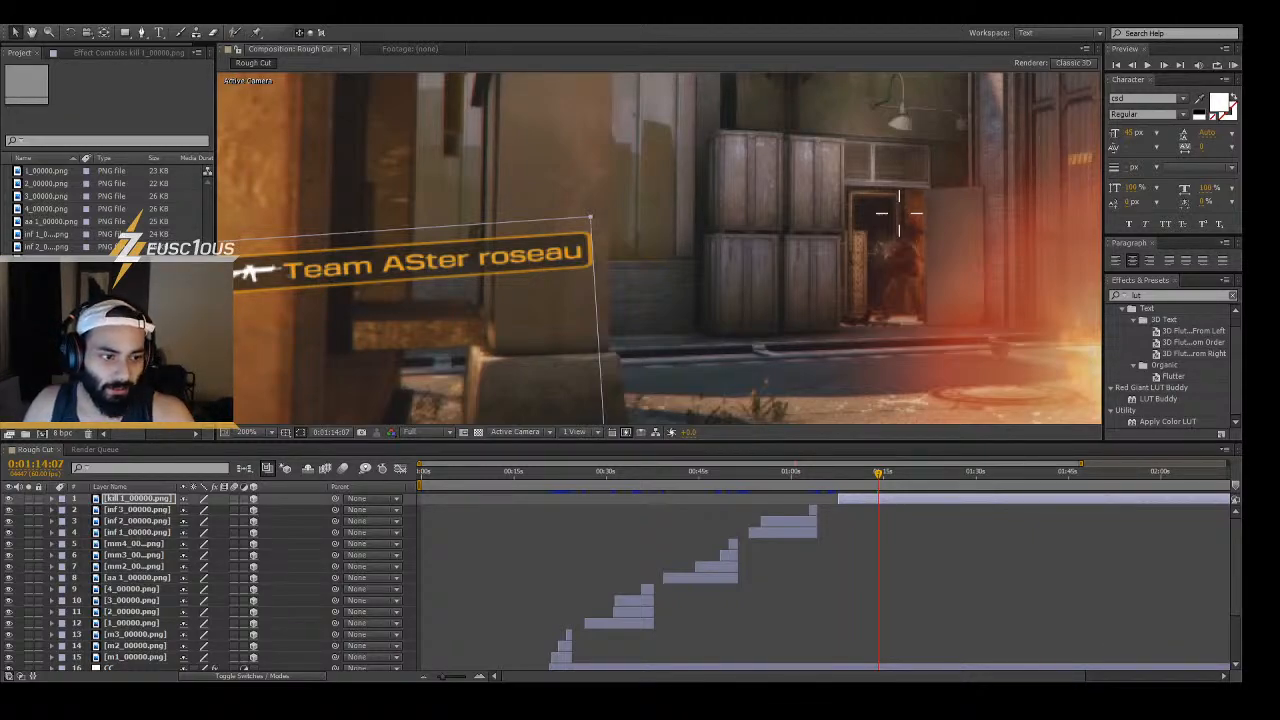
key("Return")
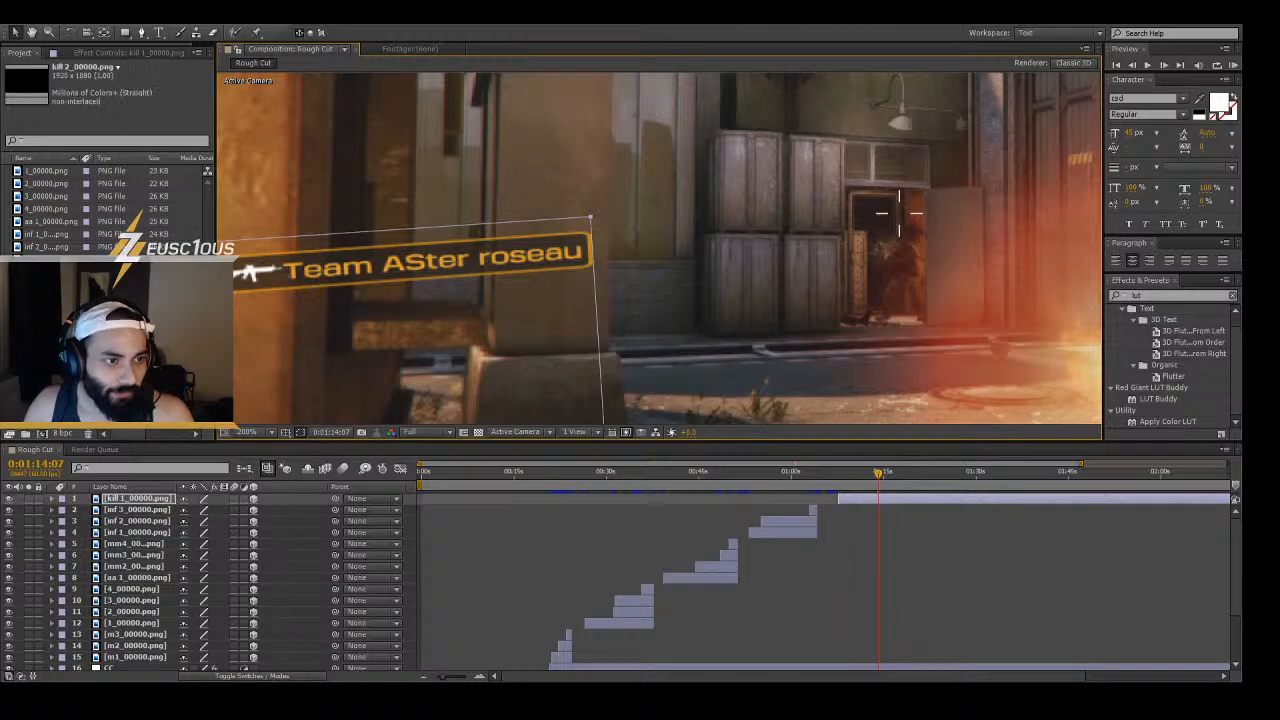
left_click_drag(50, 284, 924, 500)
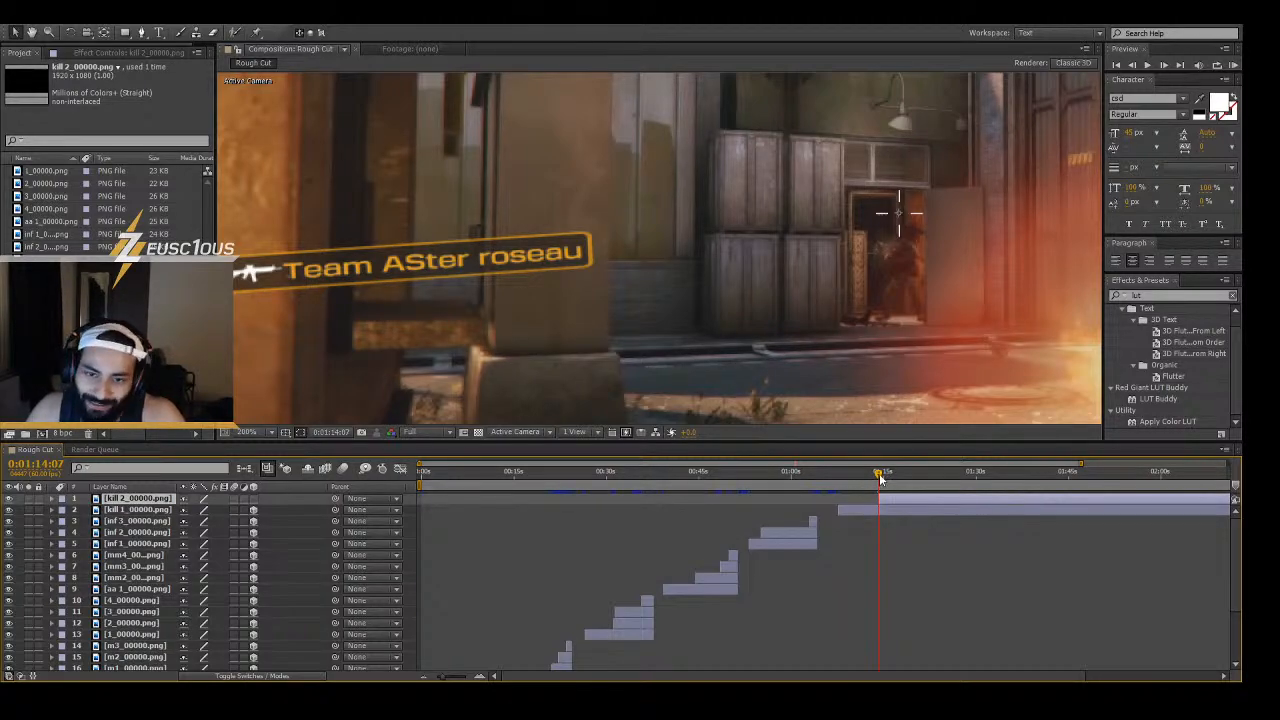
- Make kill 2_00000.png a 3D layer and paste the copied 3D placement onto it
left_click_drag(880, 479, 885, 481)
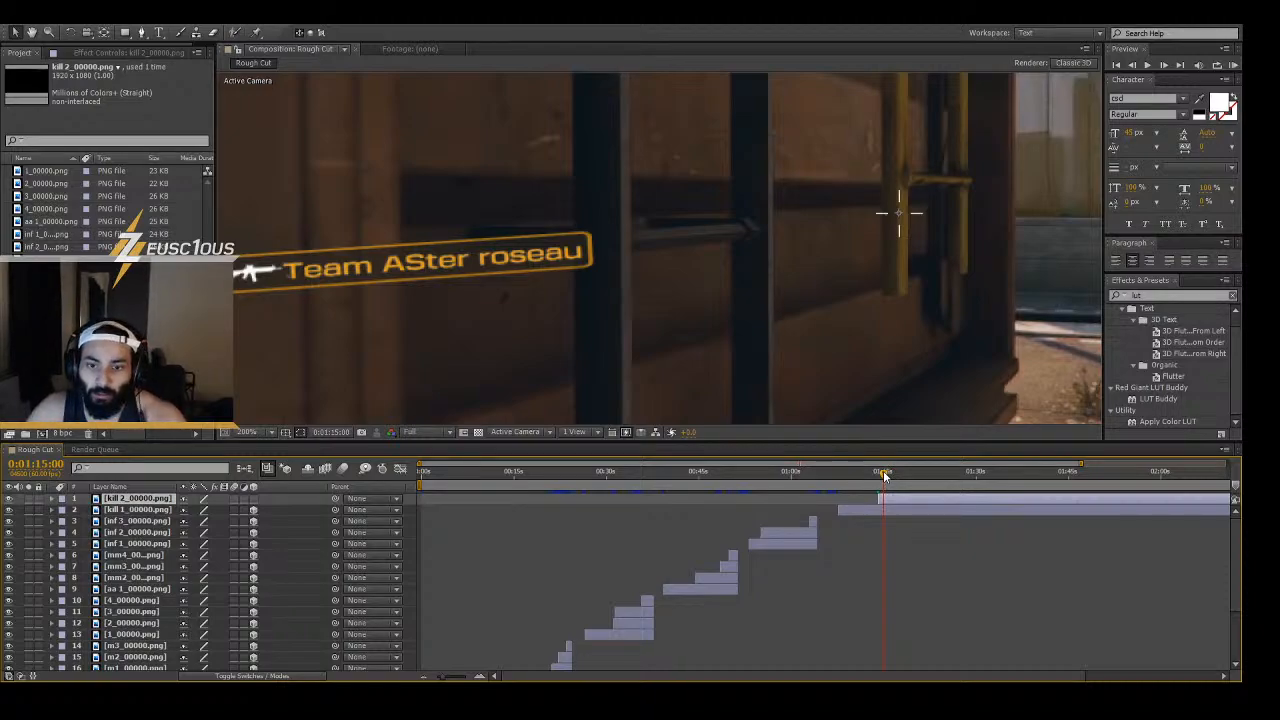
left_click_drag(884, 477, 916, 471)
scroll(888, 242, "down", 4)
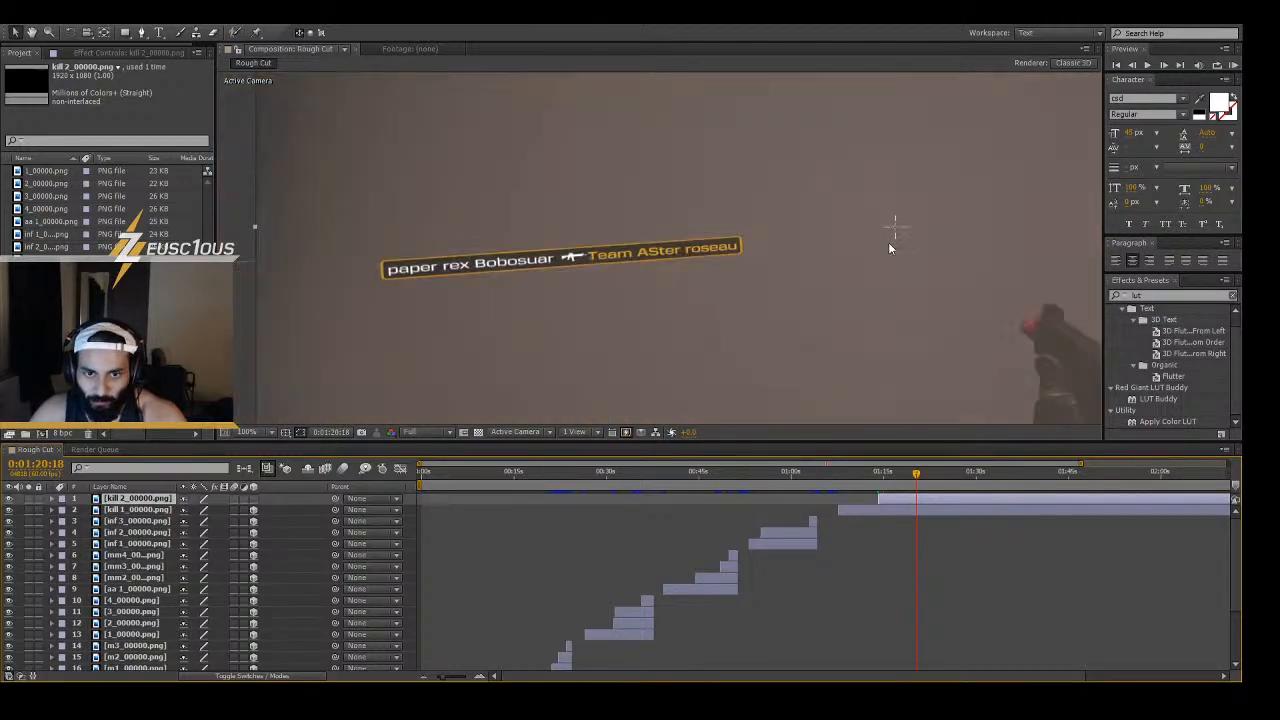
scroll(888, 242, "down", 2)
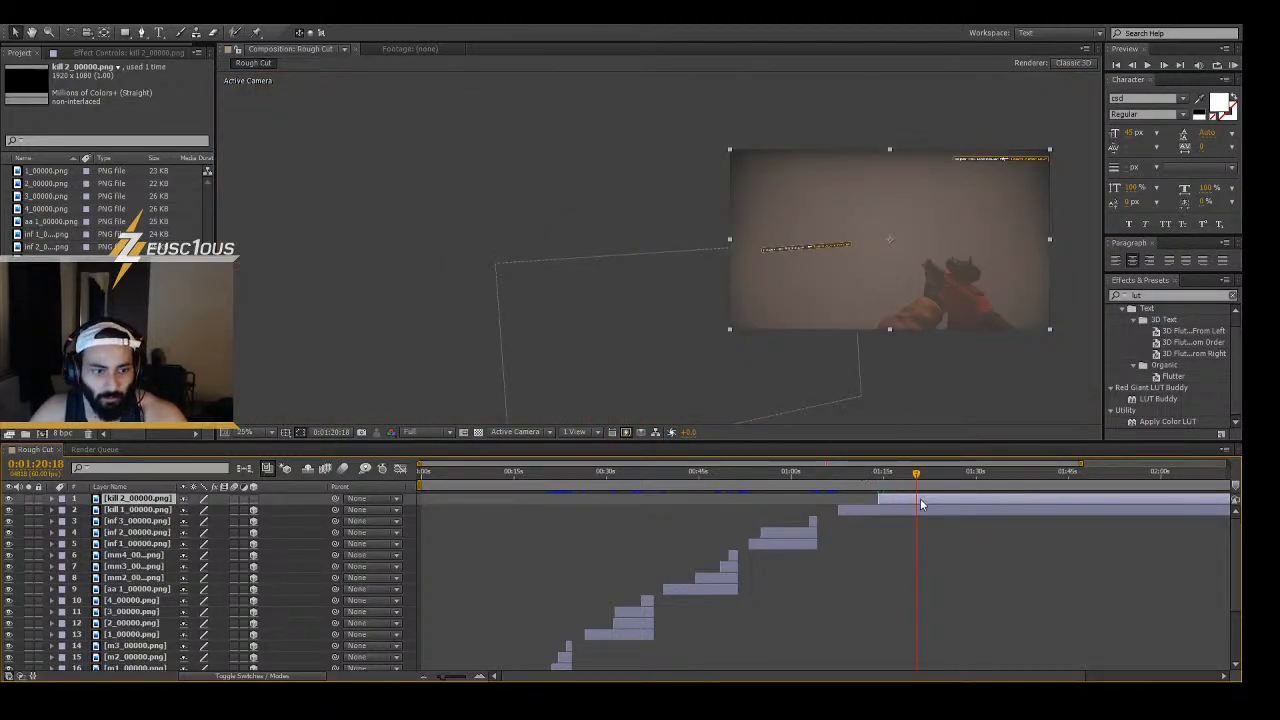
- Search the footage between 0:01:26:35 and 0:01:30:41 for the third kill, stopping at 0:01:30:15
left_click(980, 474)
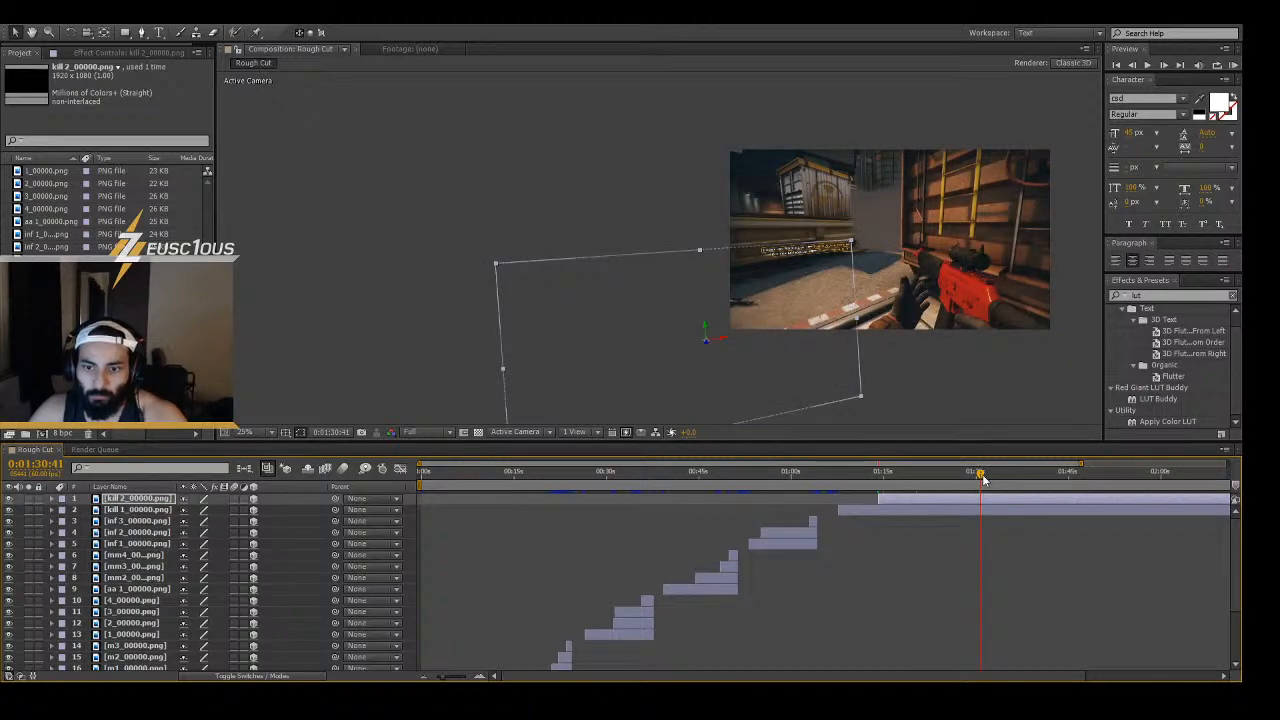
left_click_drag(982, 476, 955, 476)
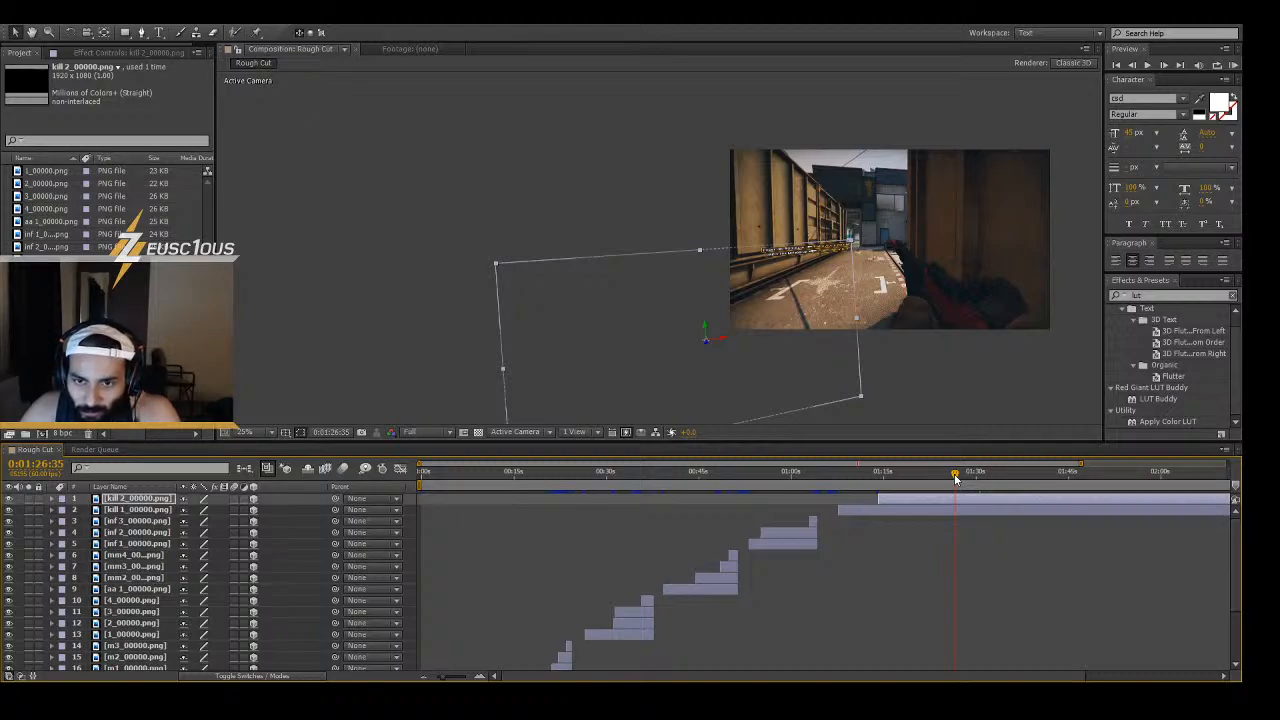
left_click_drag(955, 478, 968, 478)
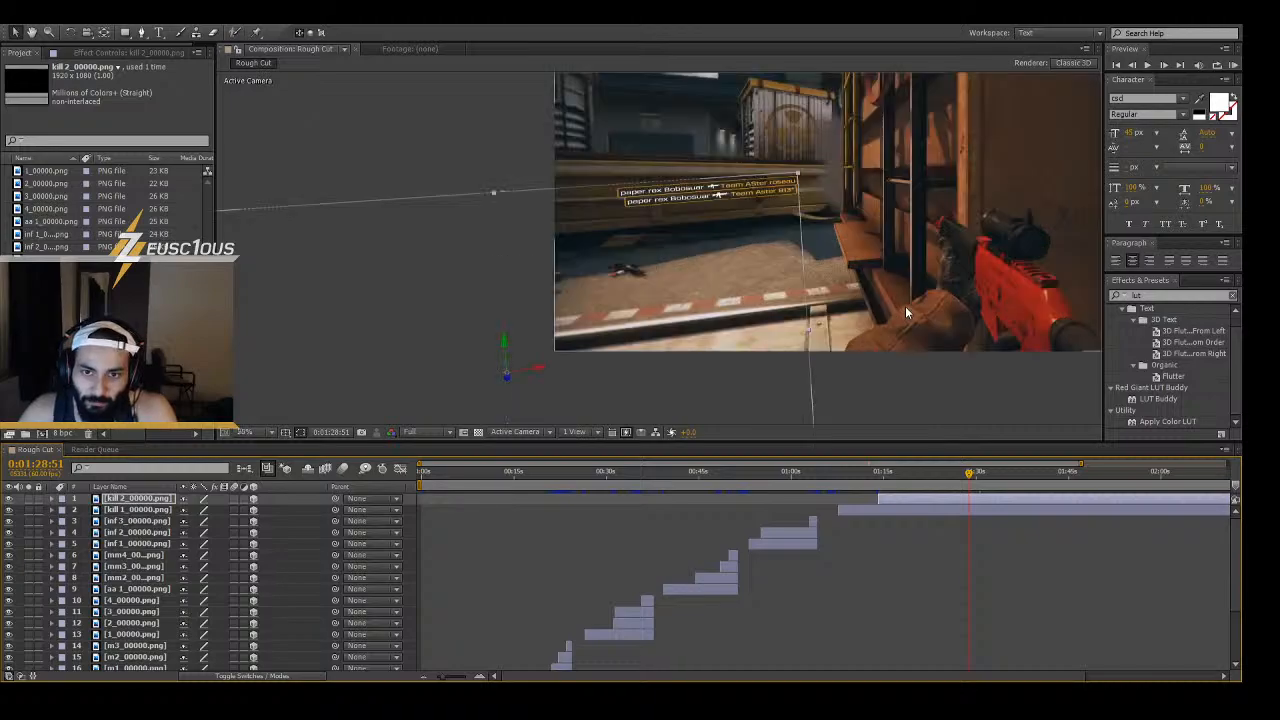
left_click_drag(969, 477, 973, 479)
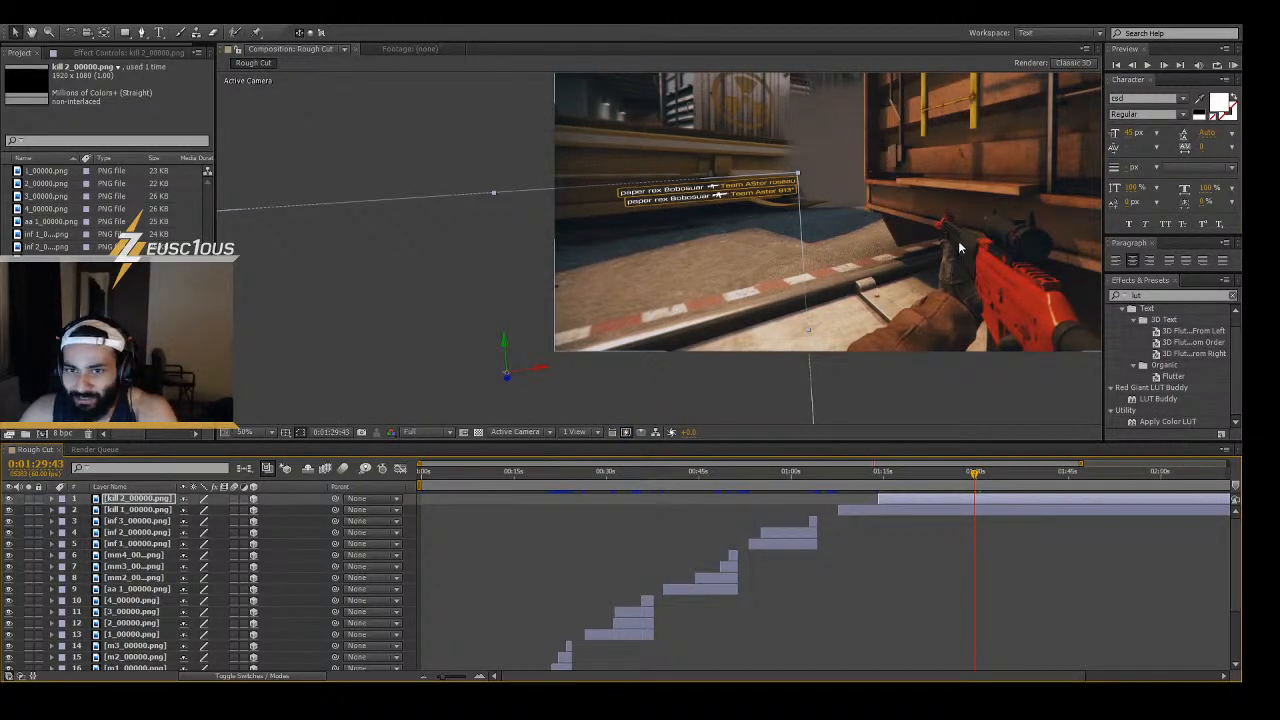
key("space")
left_click_drag(901, 168, 871, 286)
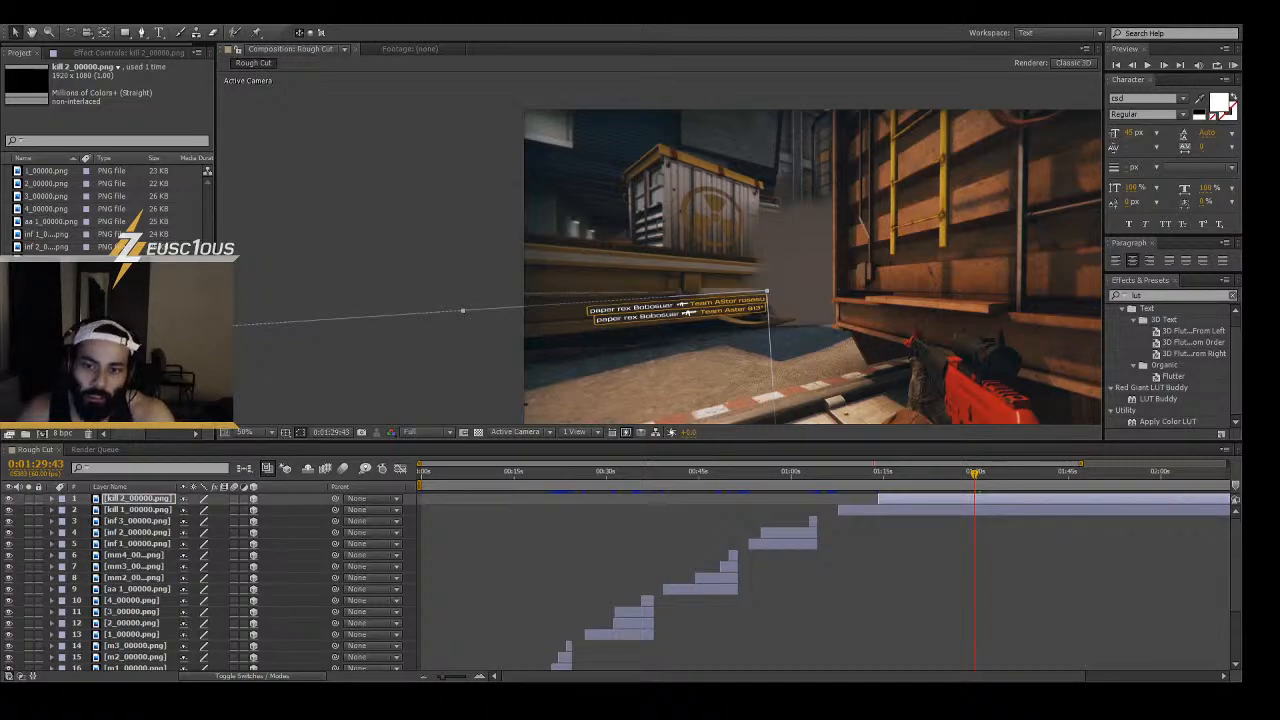
key("space")
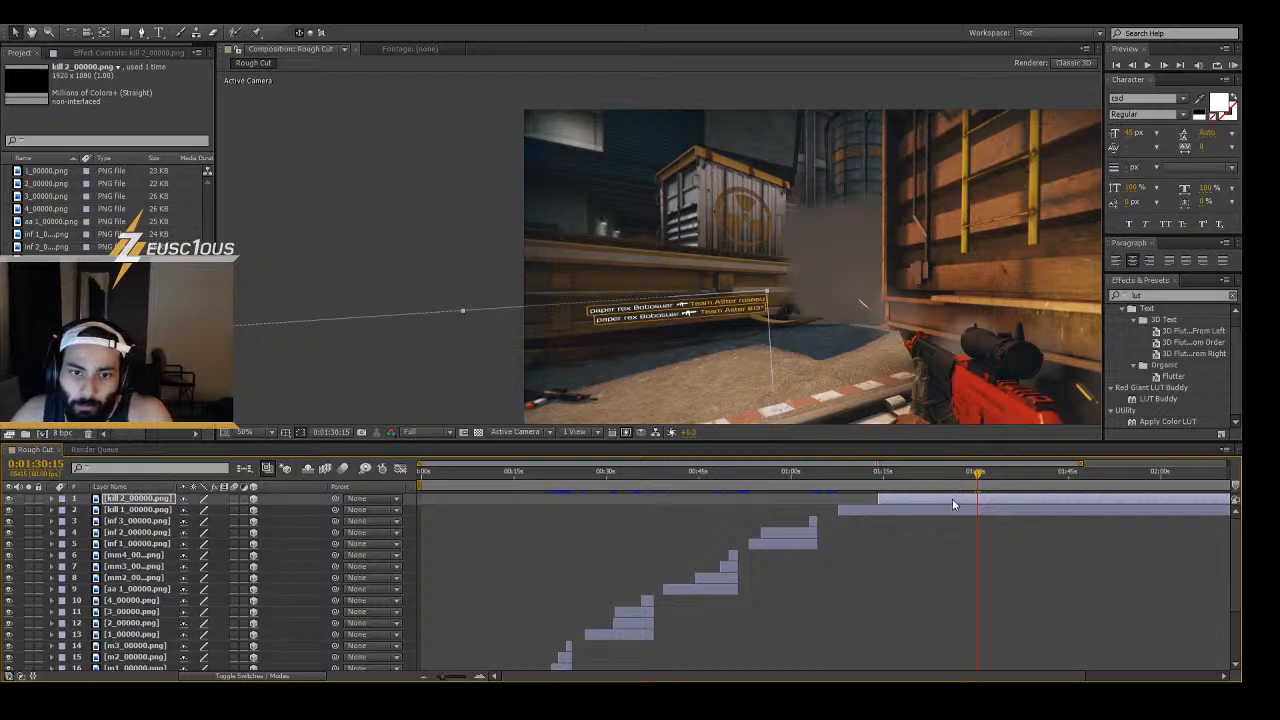
- Save the project and add kill 3_00000.png as the top layer, starting at 0:01:30:15
left_click(982, 499)
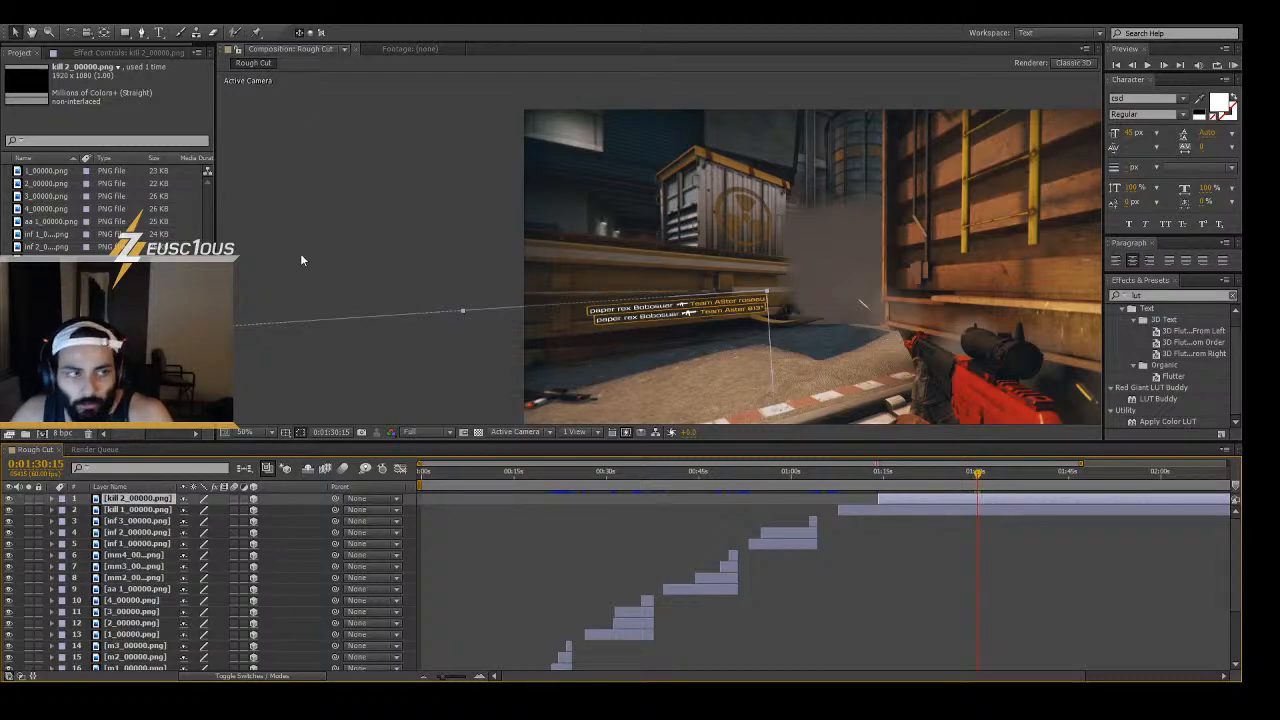
key("ctrl+s")
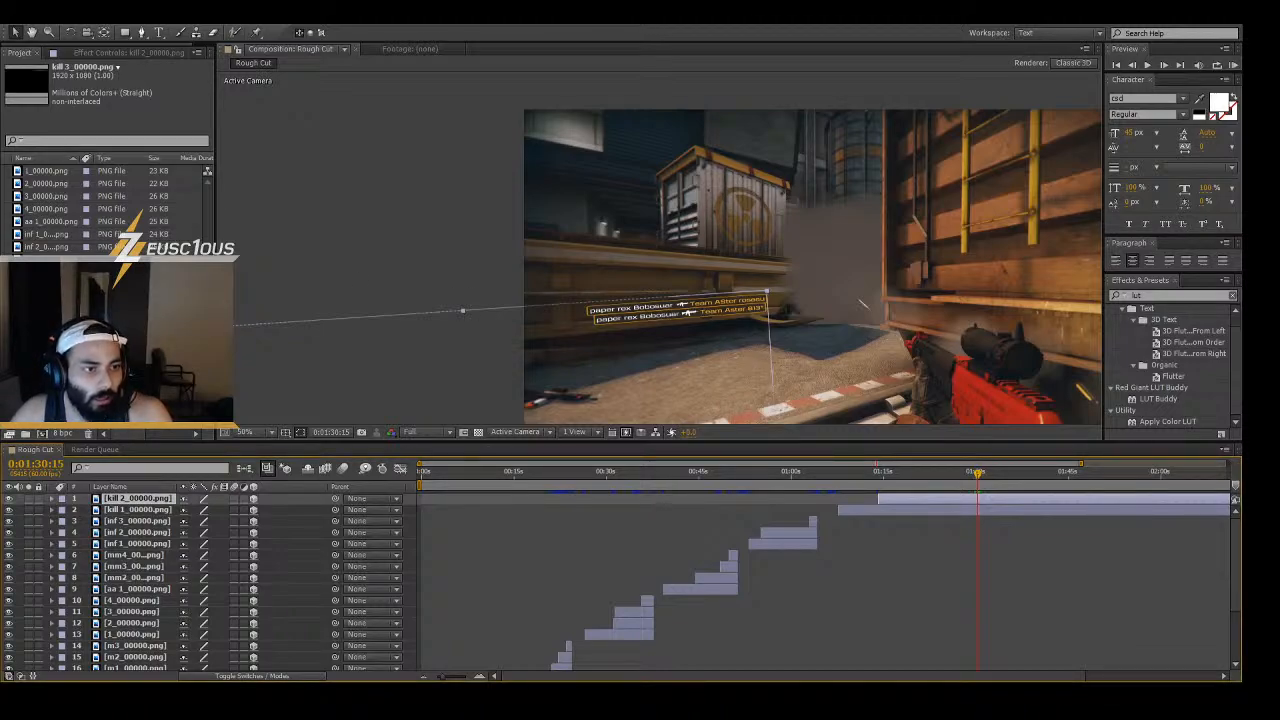
left_click_drag(45, 297, 979, 496)
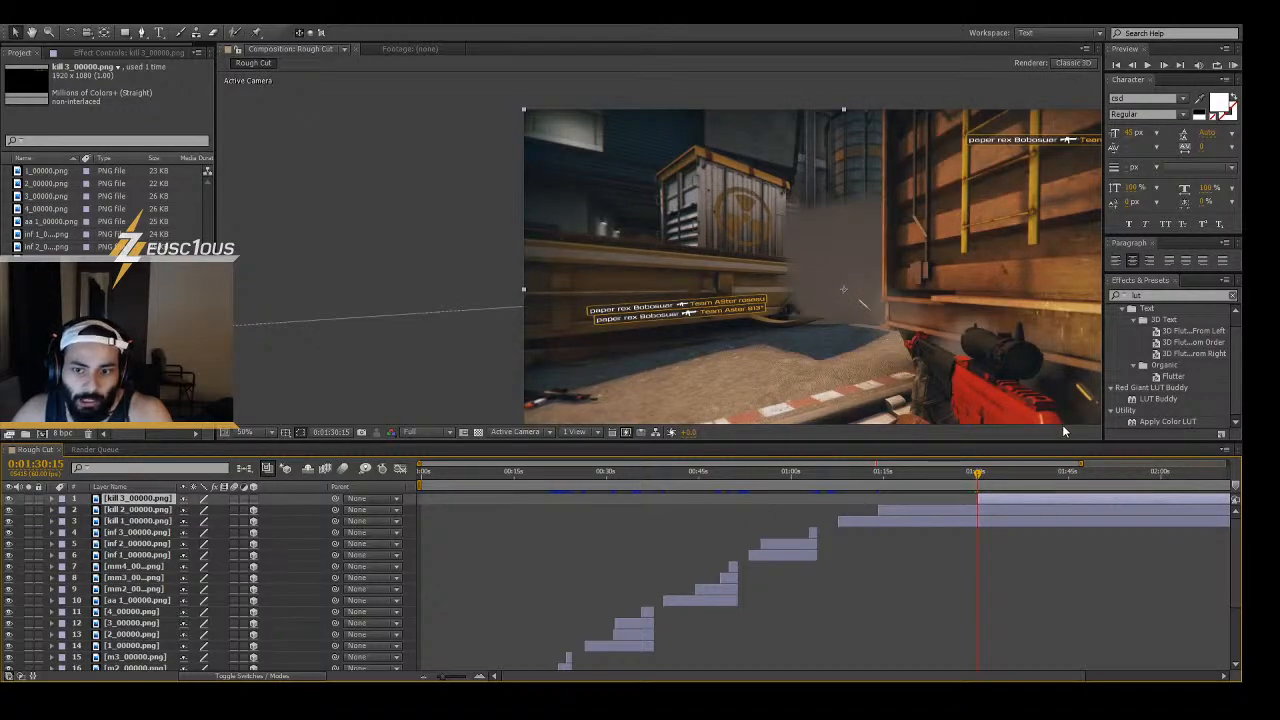
- Make kill 3_00000.png a 3D layer and paste the copied 3D placement onto it
left_click(995, 502)
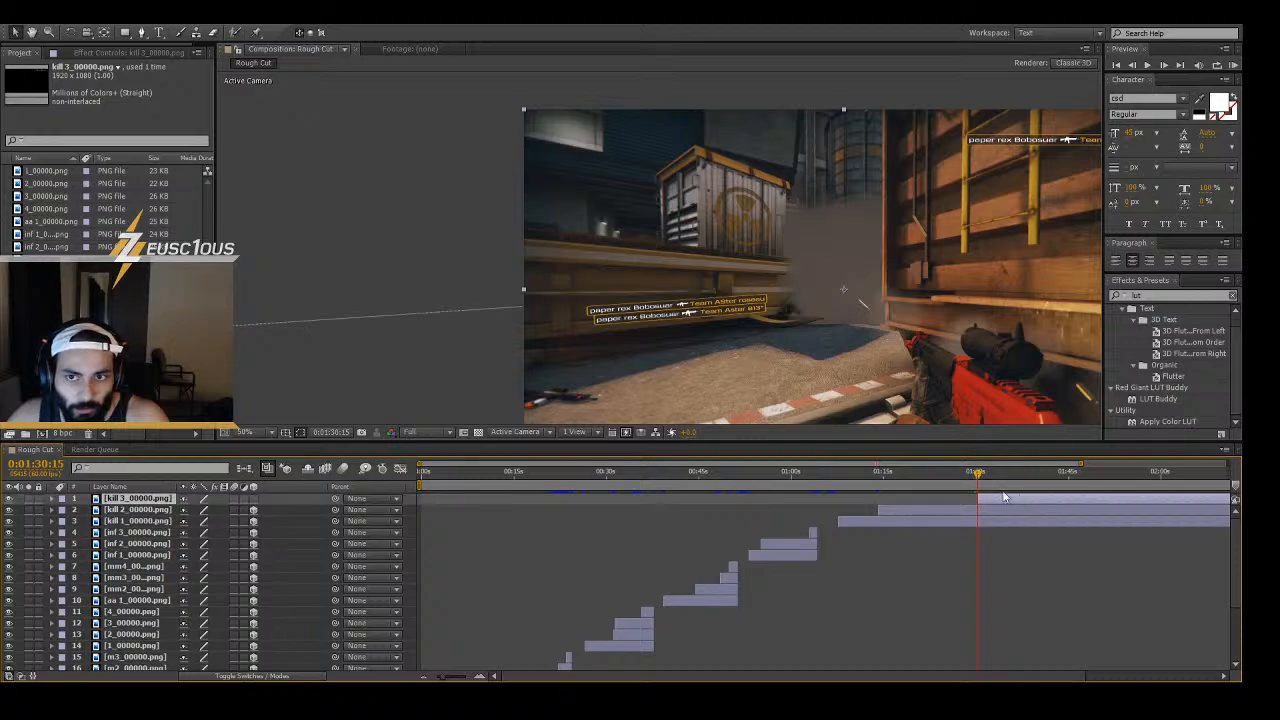
left_click(254, 499)
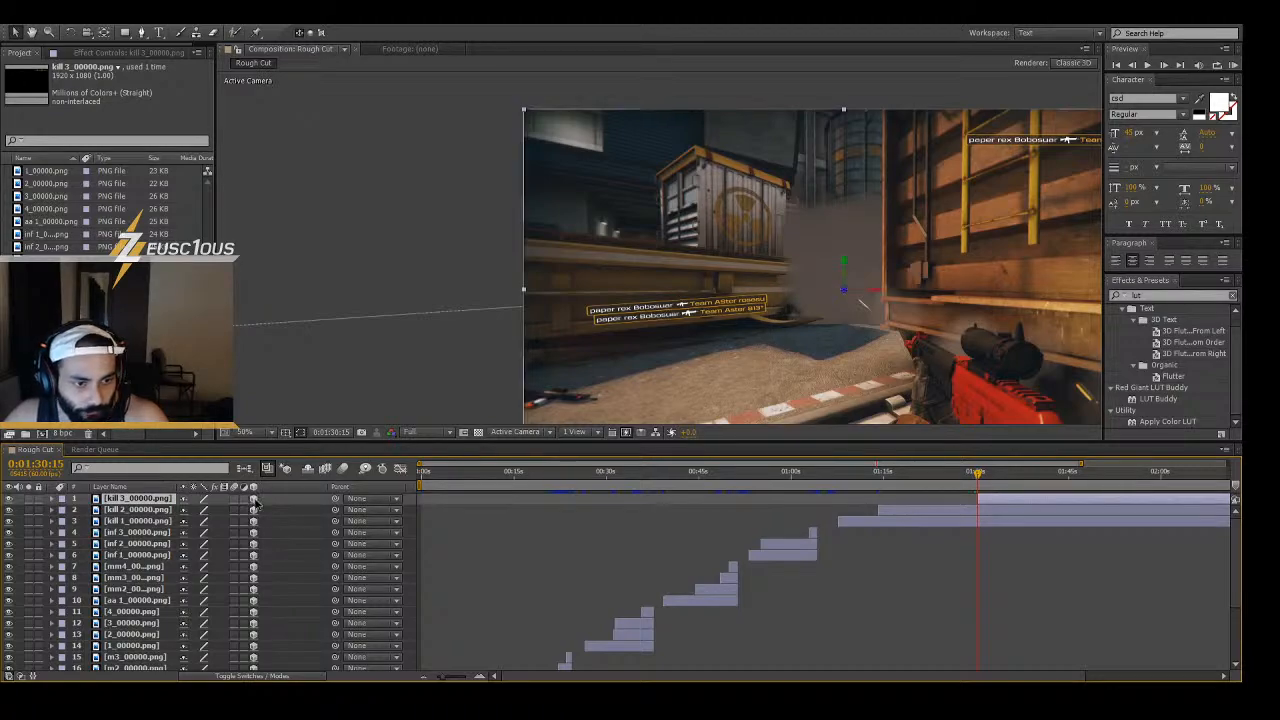
left_click(1034, 503)
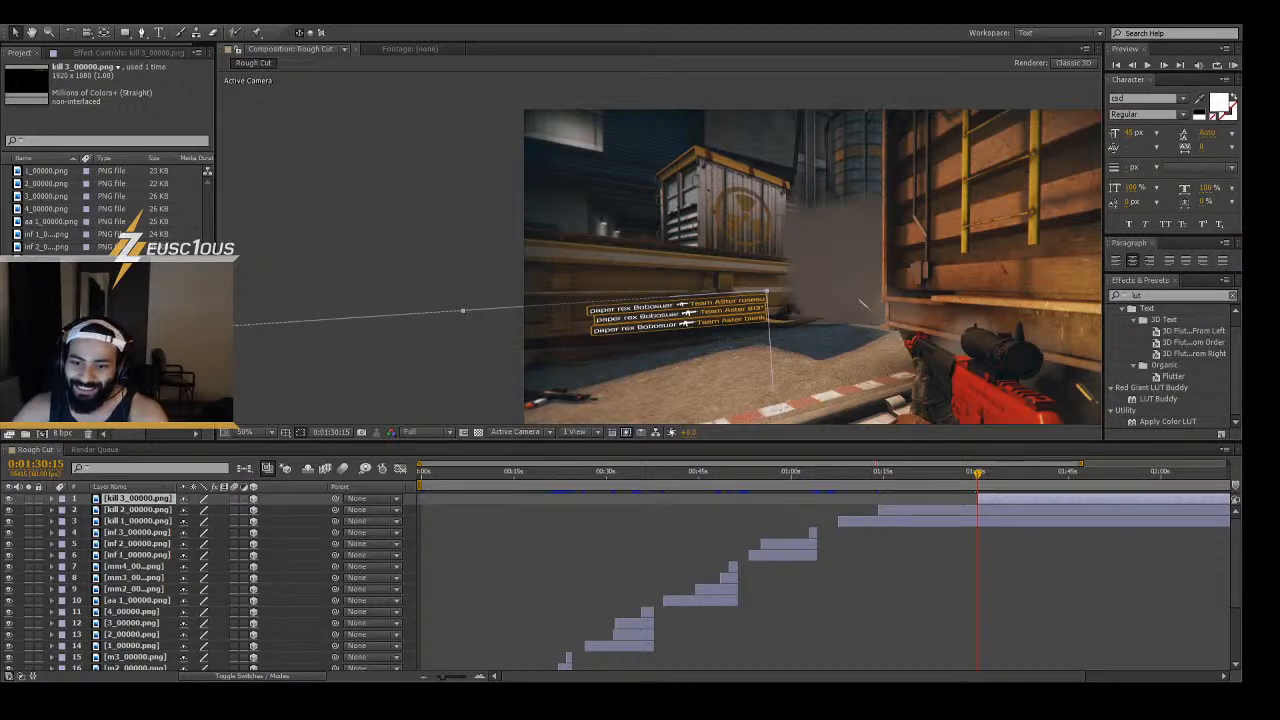
- Step through the footage after the third kill to find the scene change at 0:01:32:32
mouse_move(978, 476)
left_mouse_down()
mouse_move(821, 481)
mouse_move(1006, 494)
mouse_move(990, 507)
mouse_move(985, 496)
left_mouse_up()
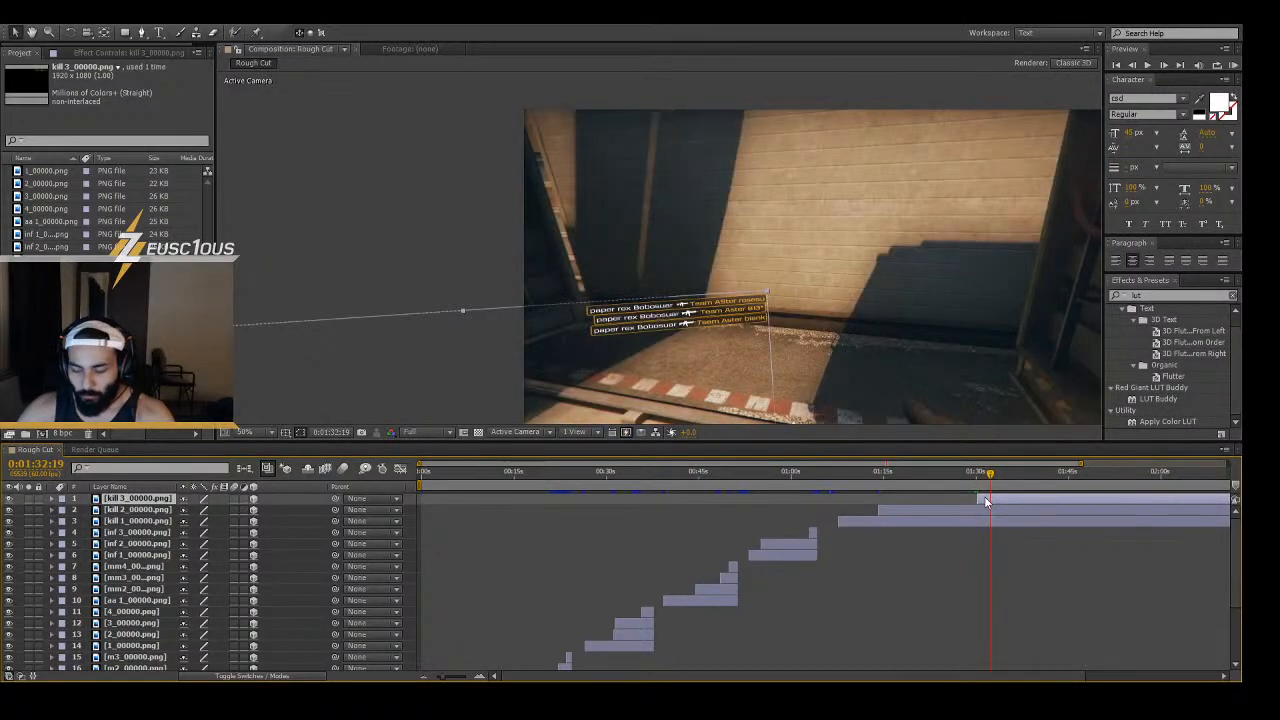
key("Page_Down")
key("Page_Down")
key("Page_Down")
key("Page_Down")
key("Page_Down")
key("Page_Down")
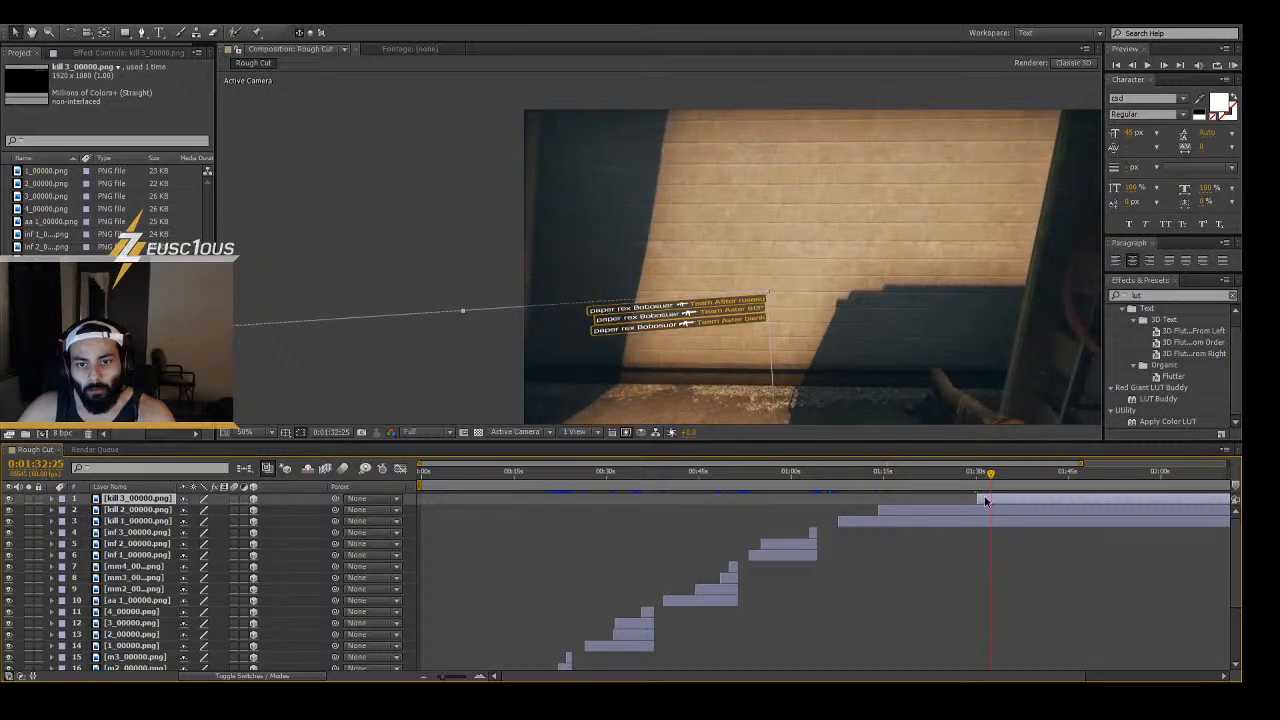
key("Page_Down")
key("Page_Down")
key("Page_Down")
key("Page_Down")
key("Page_Down")
key("Page_Down")
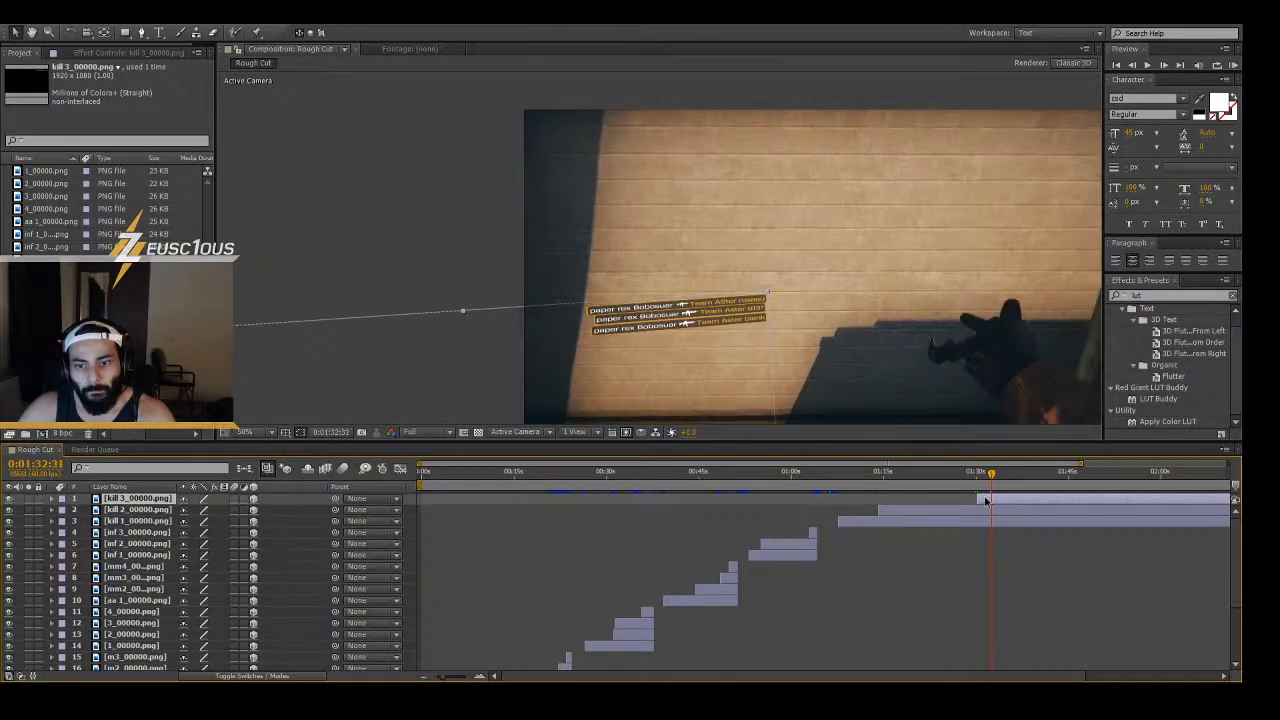
key("Page_Down")
key("Page_Down")
key("Page_Down")
key("Page_Down")
key("Page_Up")
key("Page_Up")
key("Page_Up")
key("Page_Down")
- Split the kill 1, kill 2 and kill 3 image layers at 0:01:32:32 and delete the parts after the cut
left_click(999, 509)
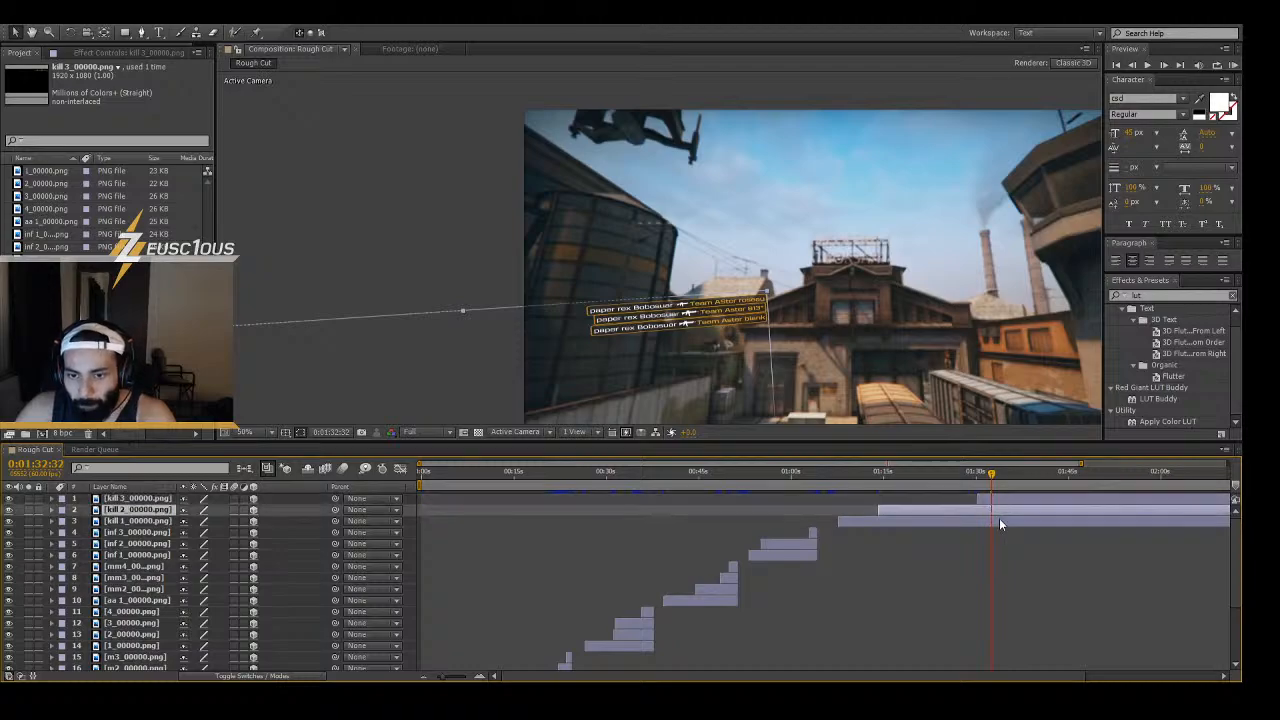
left_click(999, 518, "shift")
left_click(999, 499, "shift")
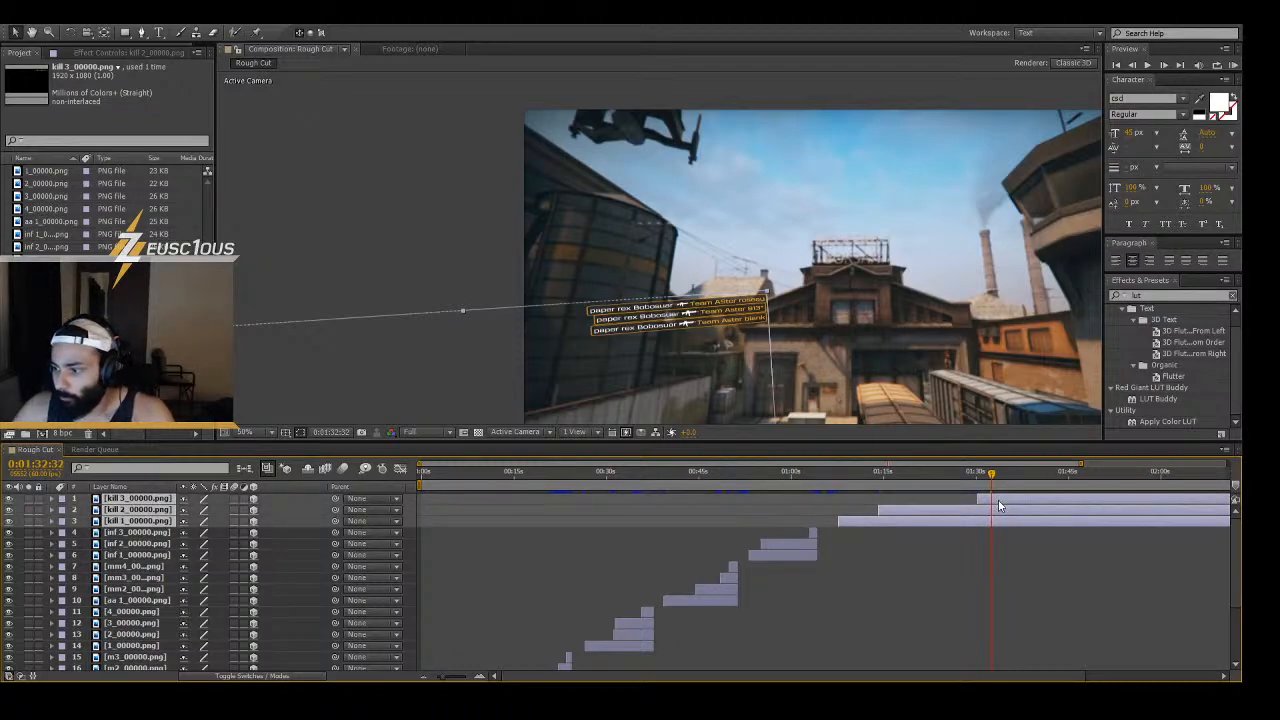
key("ctrl+shift+d")
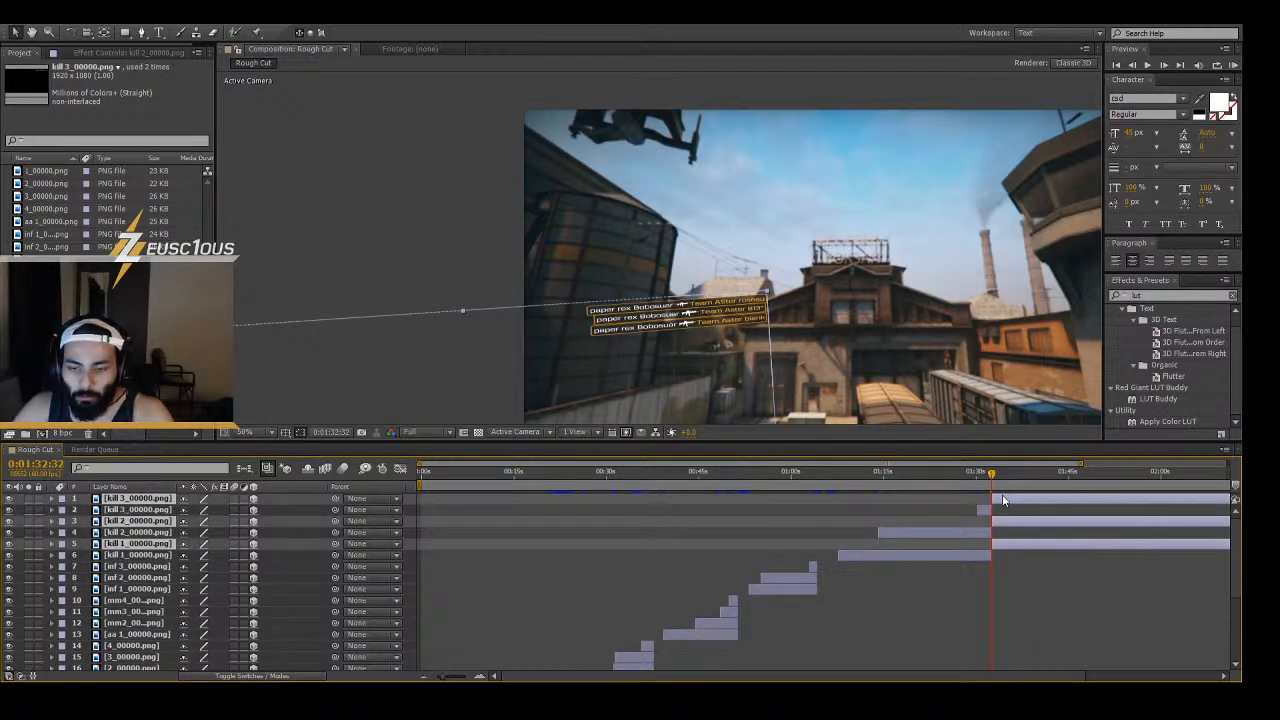
key("Delete")
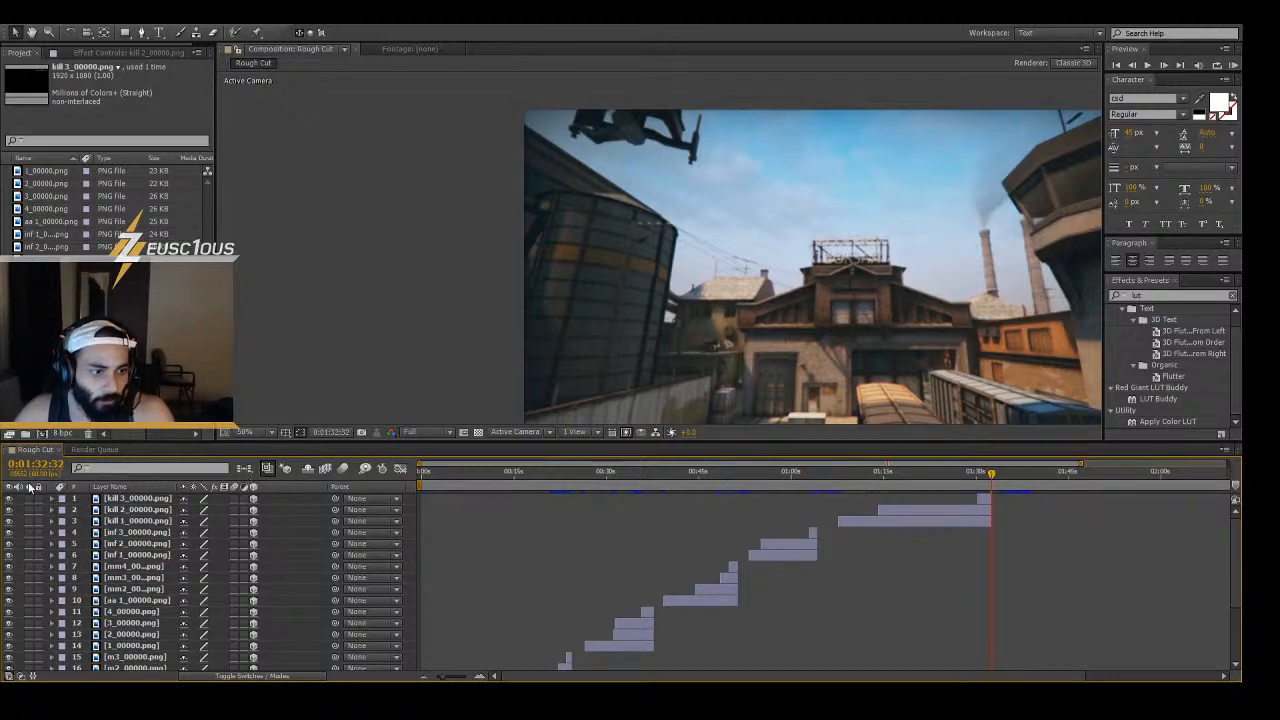
- Bring in Reflection 4.mov as the top layer, starting at the scene change at 0:01:32:32
scroll(642, 523, "down", 3)
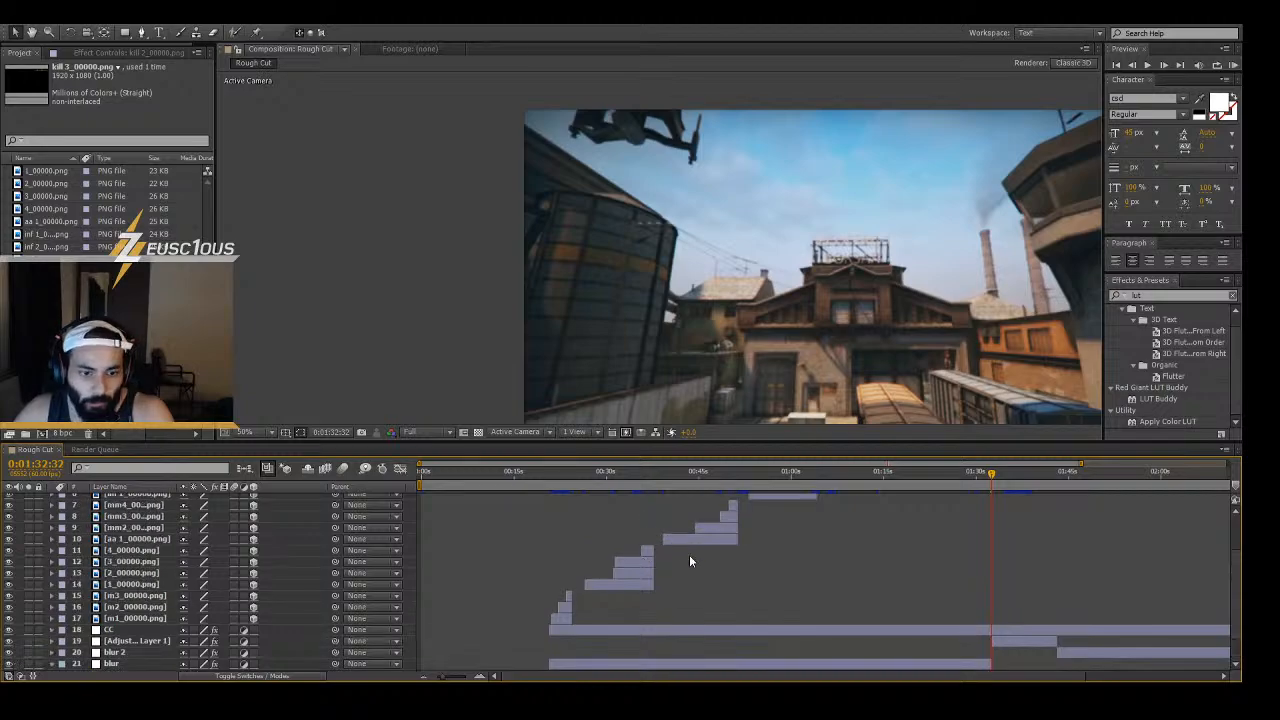
scroll(689, 561, "up", 3)
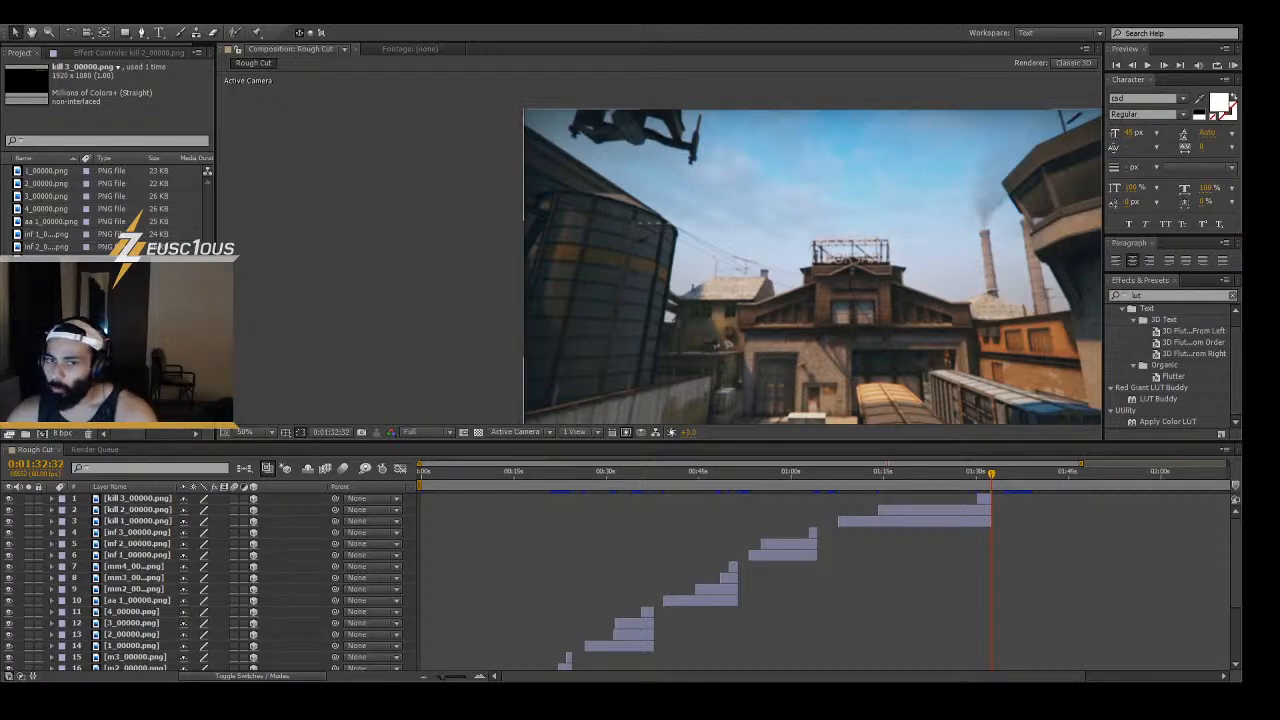
key("alt+Tab")
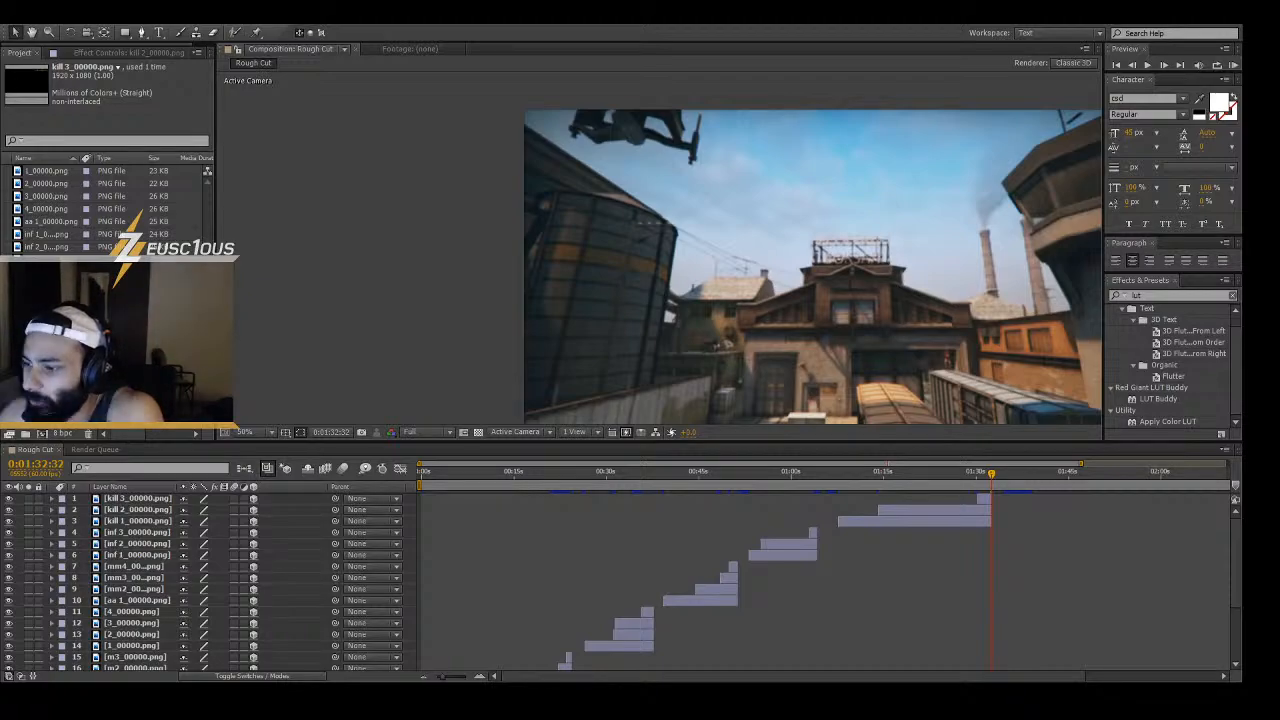
left_click(110, 408)
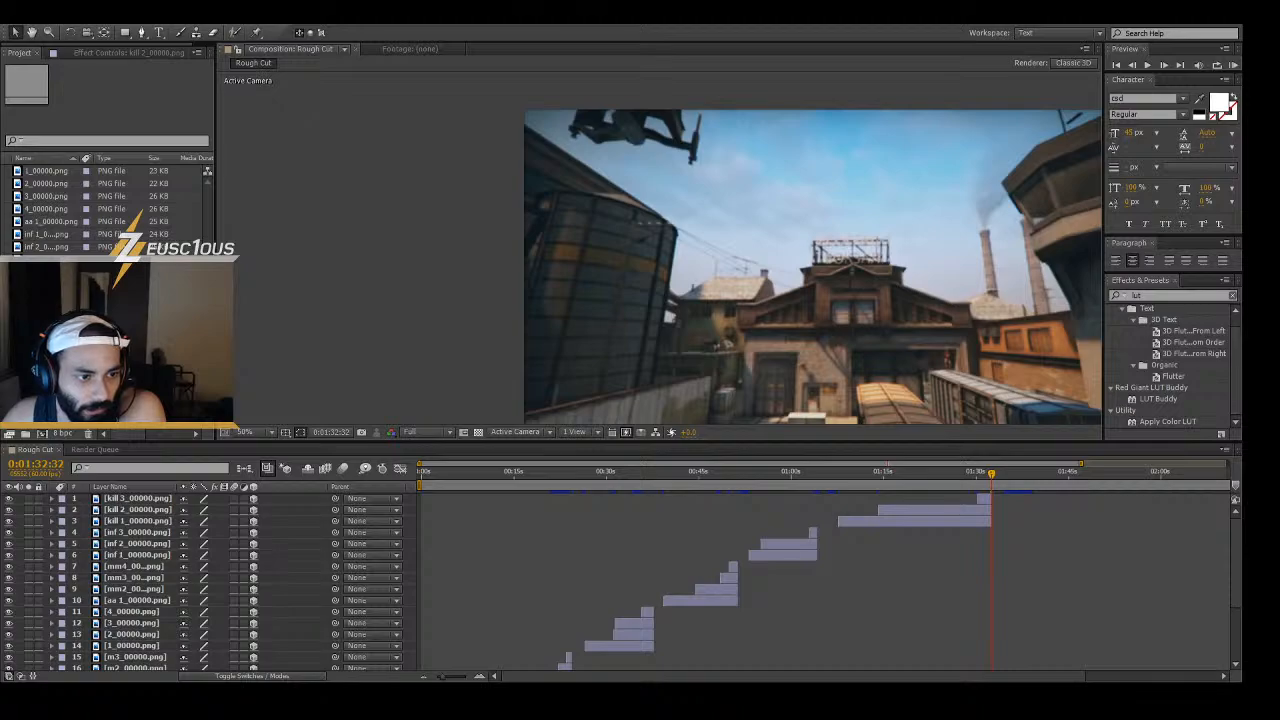
left_click_drag(100, 408, 865, 497)
left_click_drag(977, 497, 1033, 499)
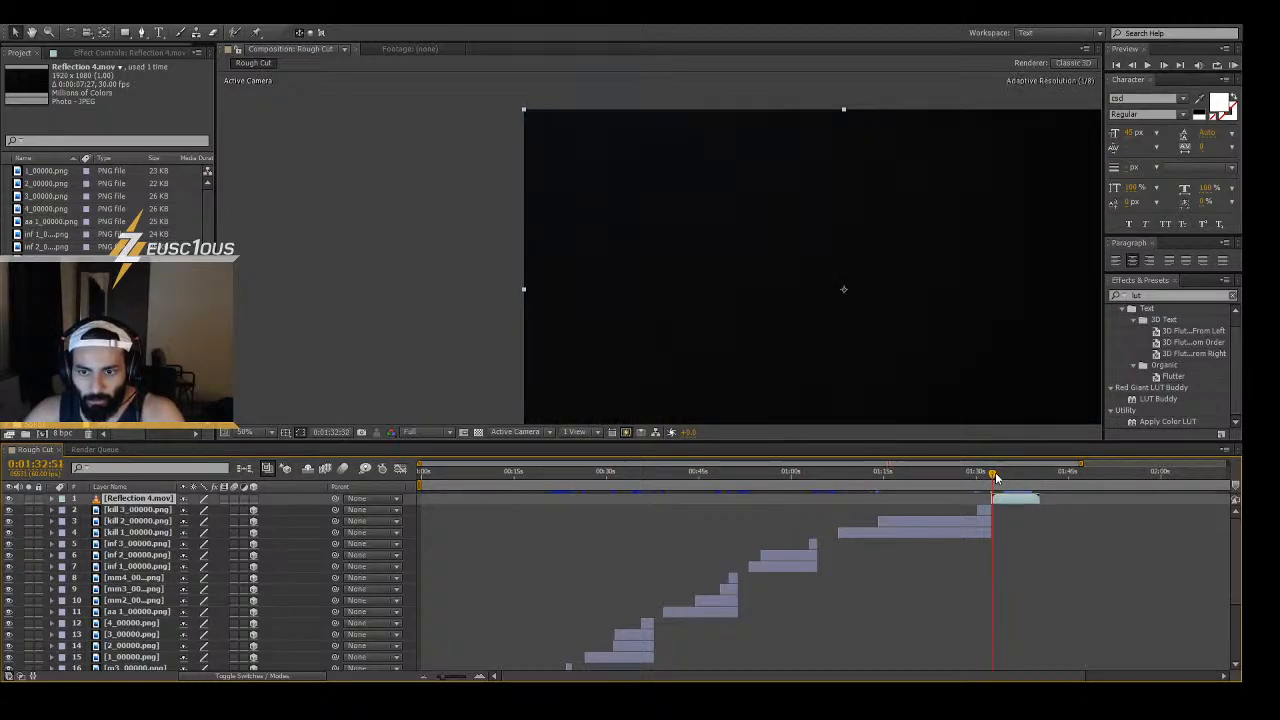
- Preview Reflection 4.mov up to 0:01:36:06 and show the layers' blending mode settings
left_click_drag(992, 472, 1013, 476)
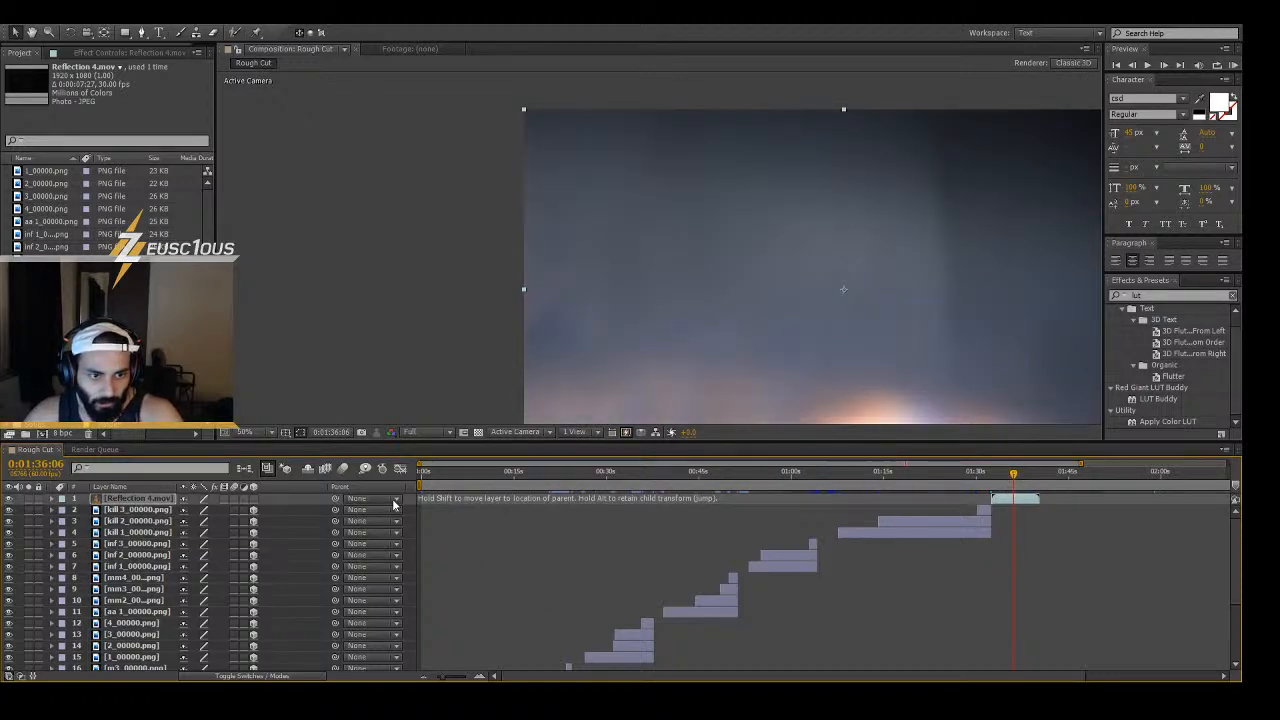
left_click(516, 527)
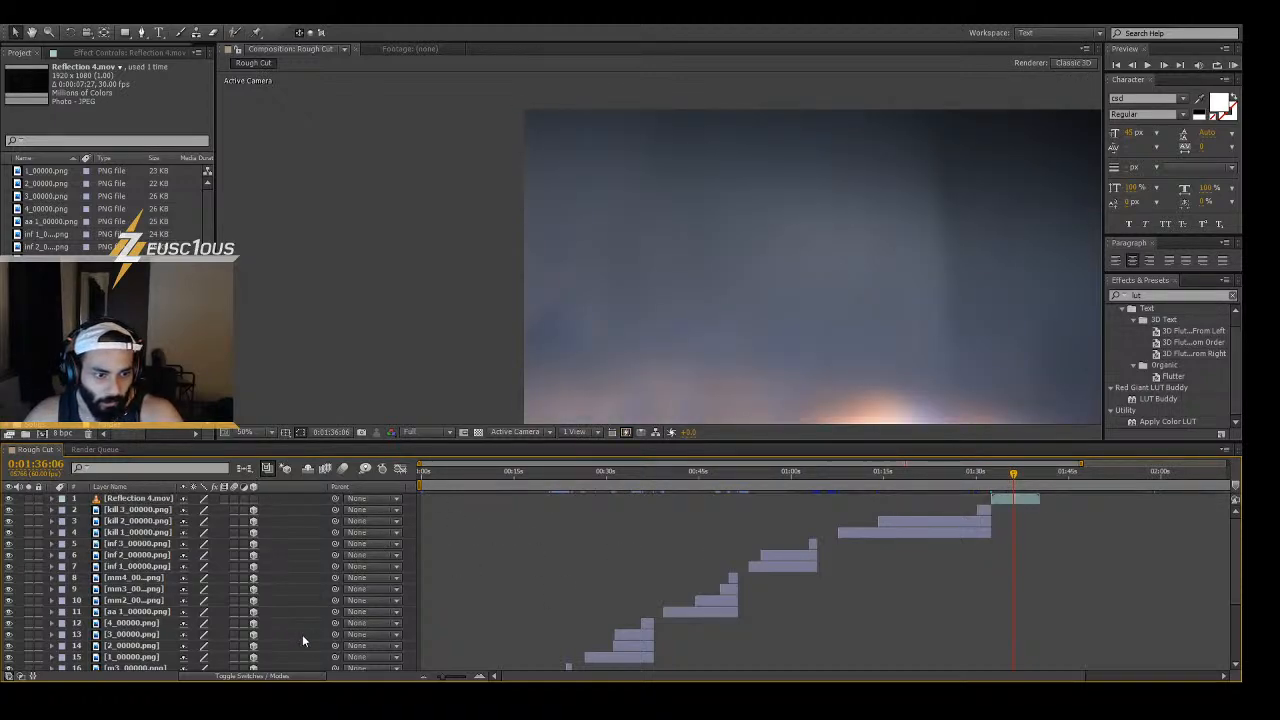
scroll(302, 636, "down", 2)
left_click(265, 676)
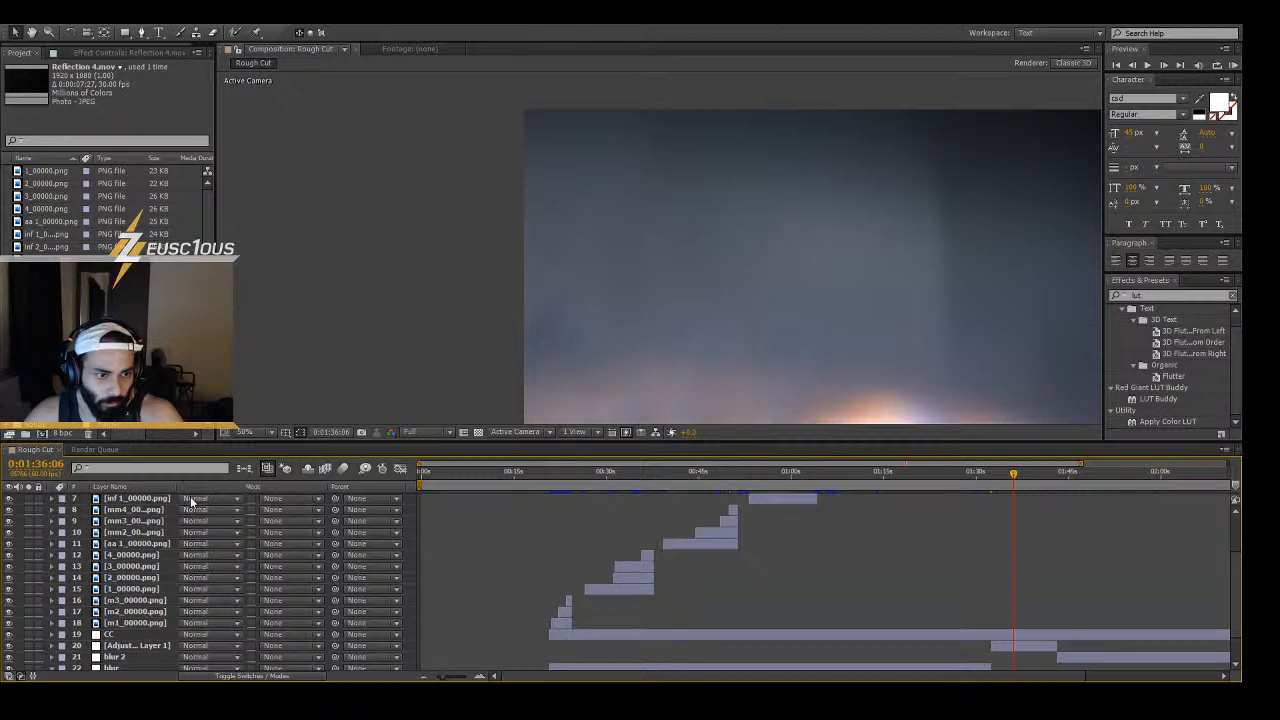
left_click(191, 500)
left_click(281, 342)
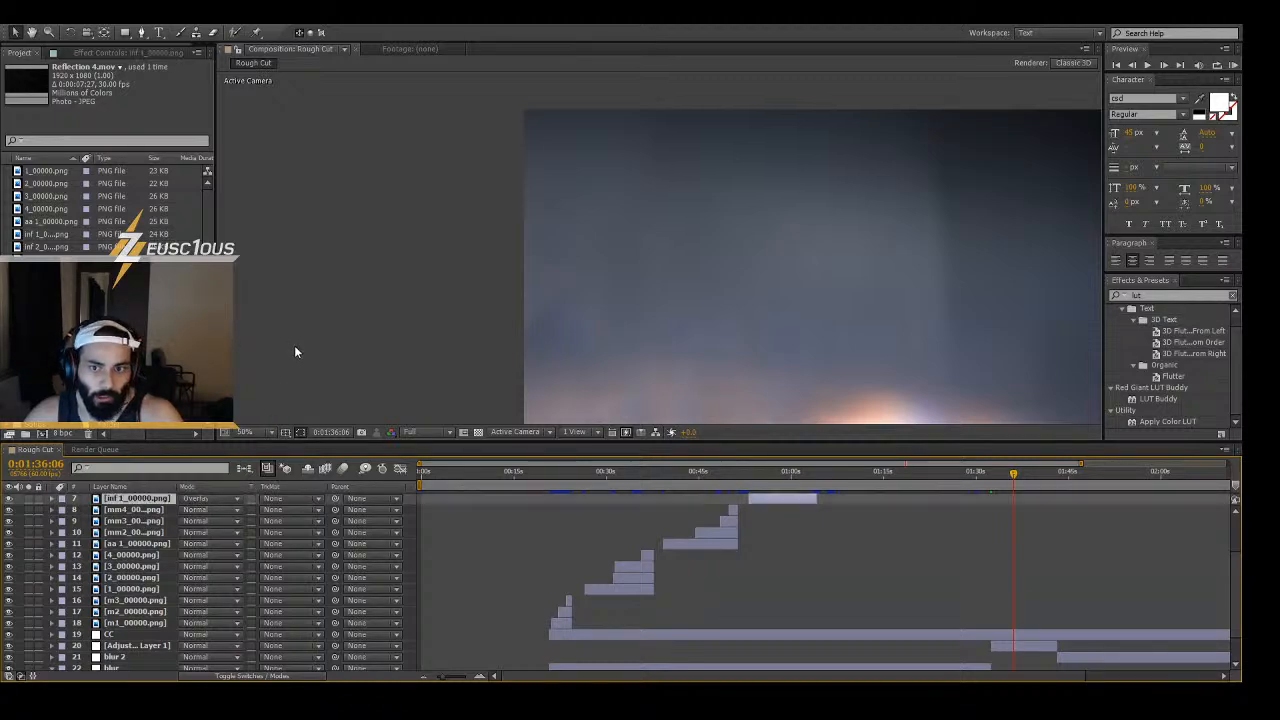
left_click(779, 476)
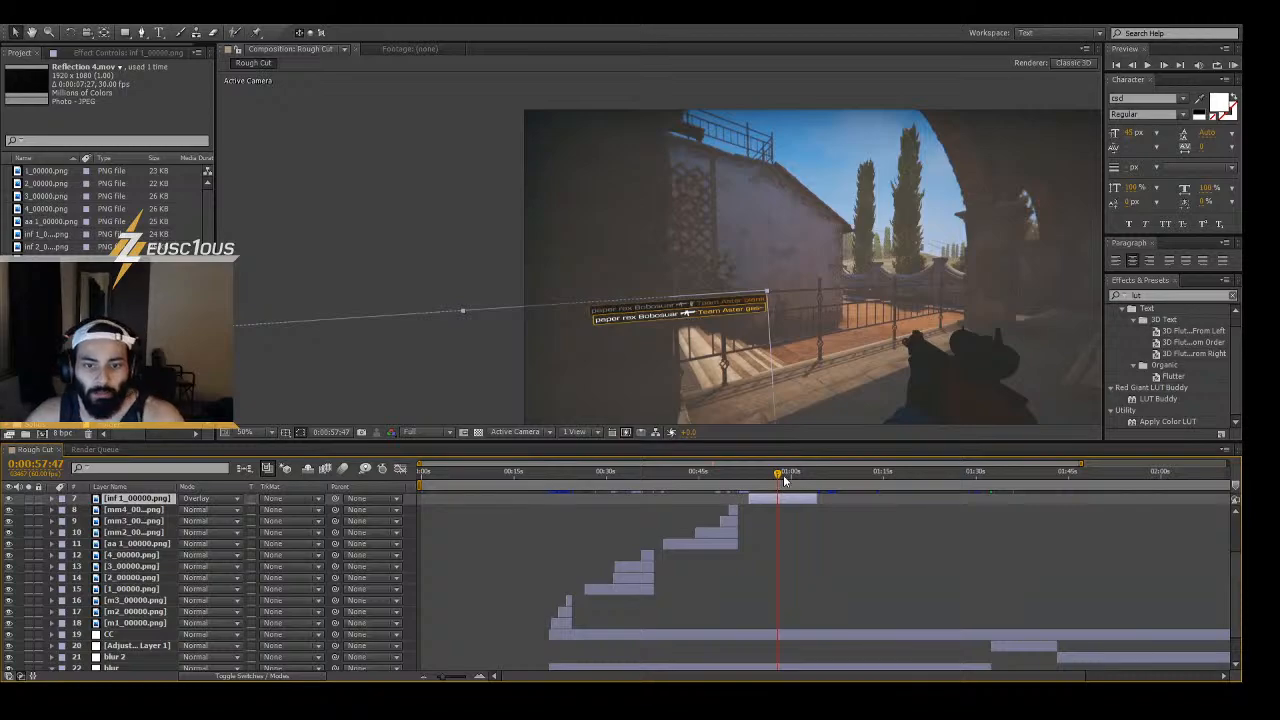
left_click_drag(783, 476, 747, 487)
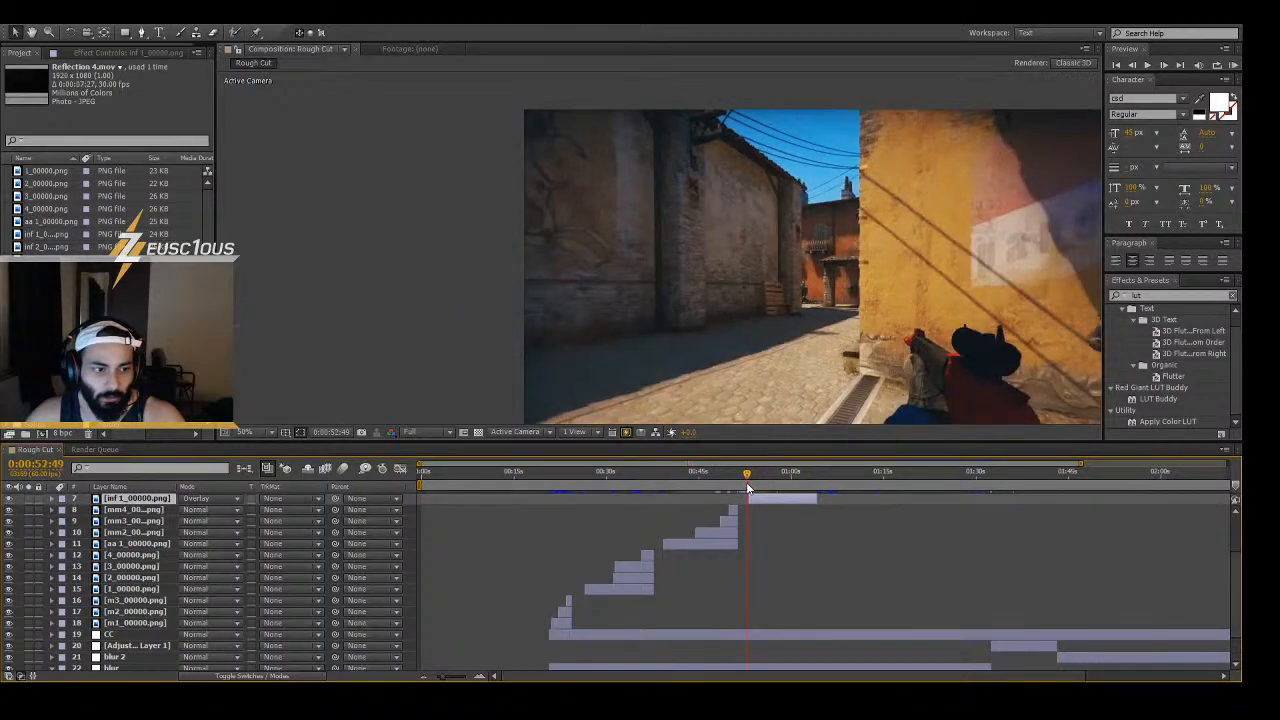
left_click_drag(1237, 571, 1237, 515)
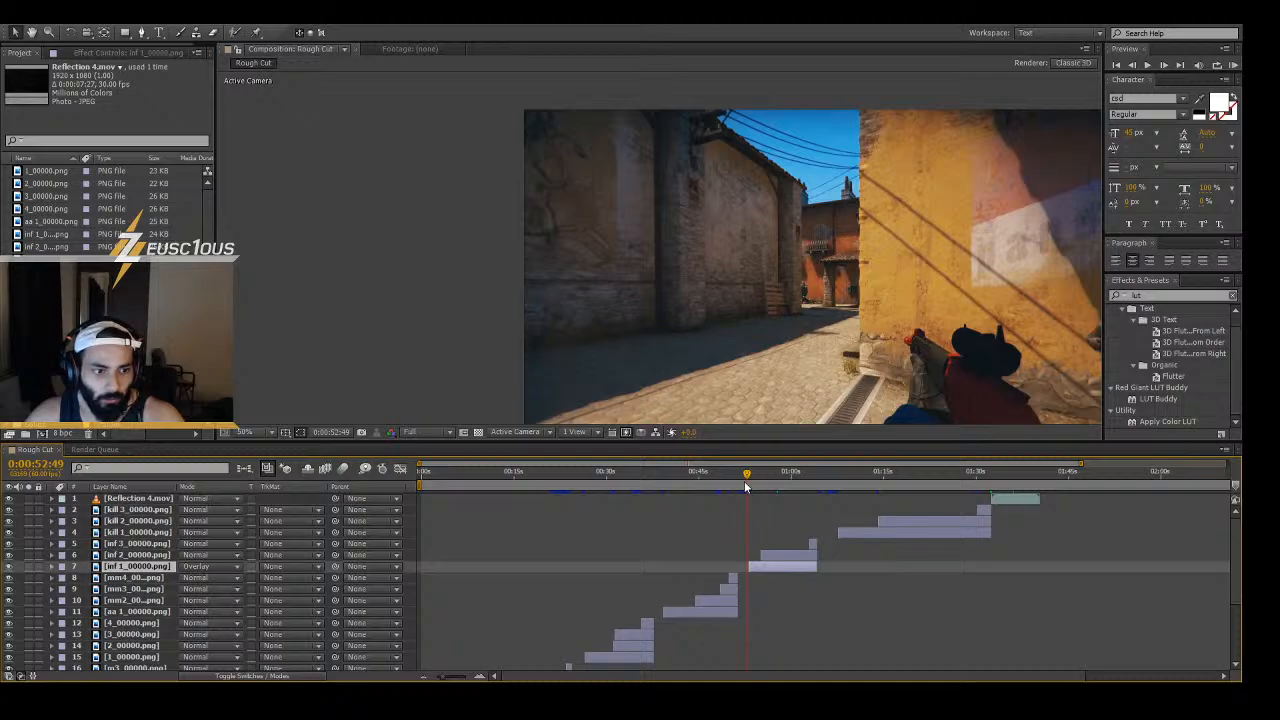
- Set the blending mode of Reflection 4.mov to Lighten after trying Overlay at 0:01:36:06
left_click(1013, 474)
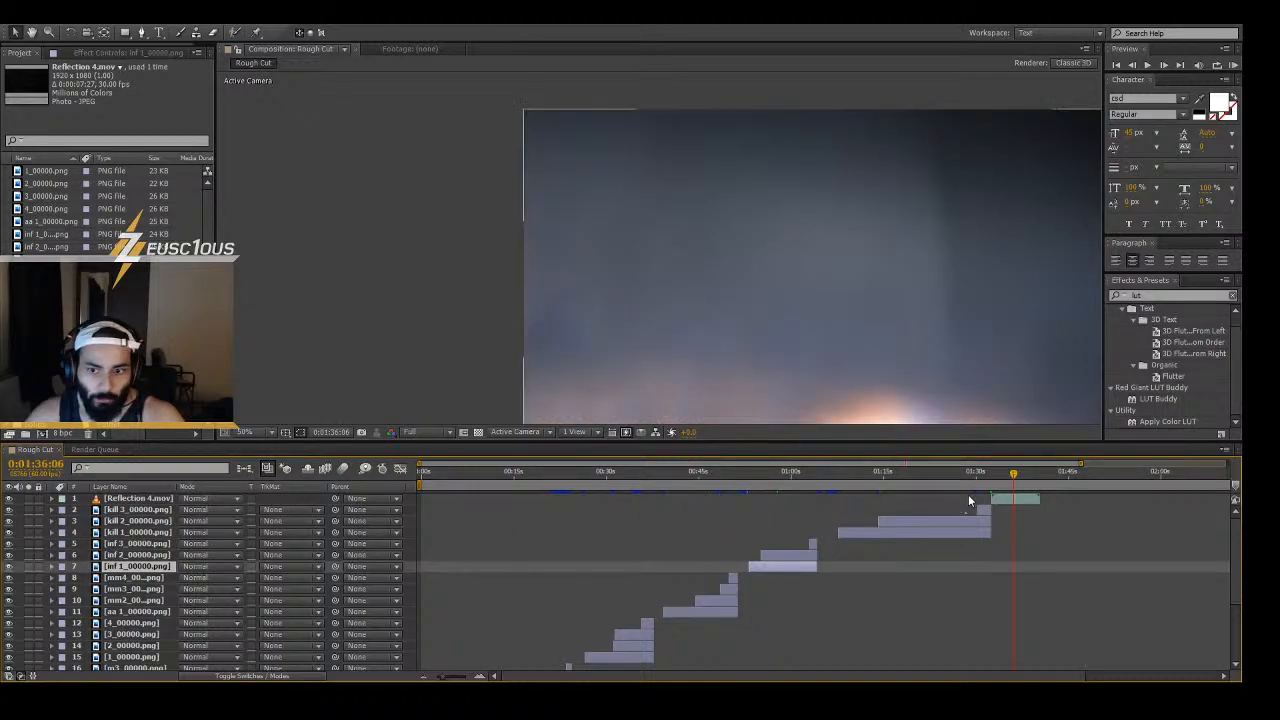
left_click(995, 499)
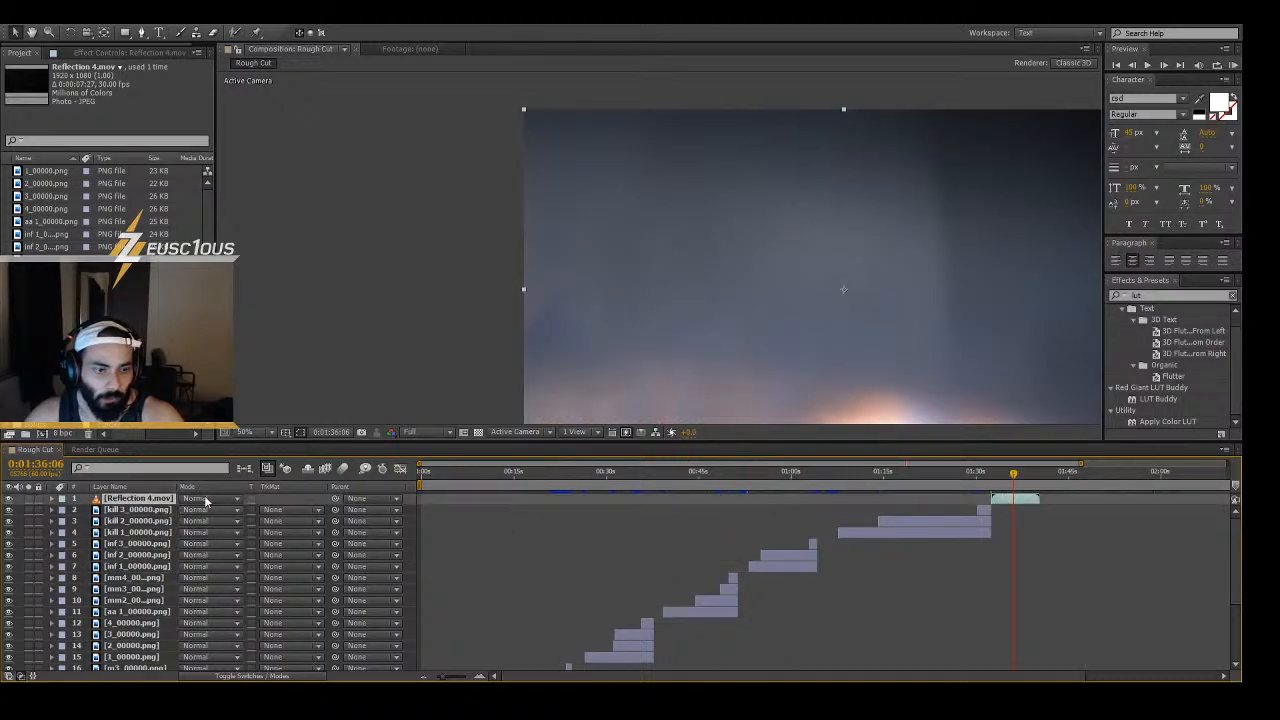
left_click(265, 353)
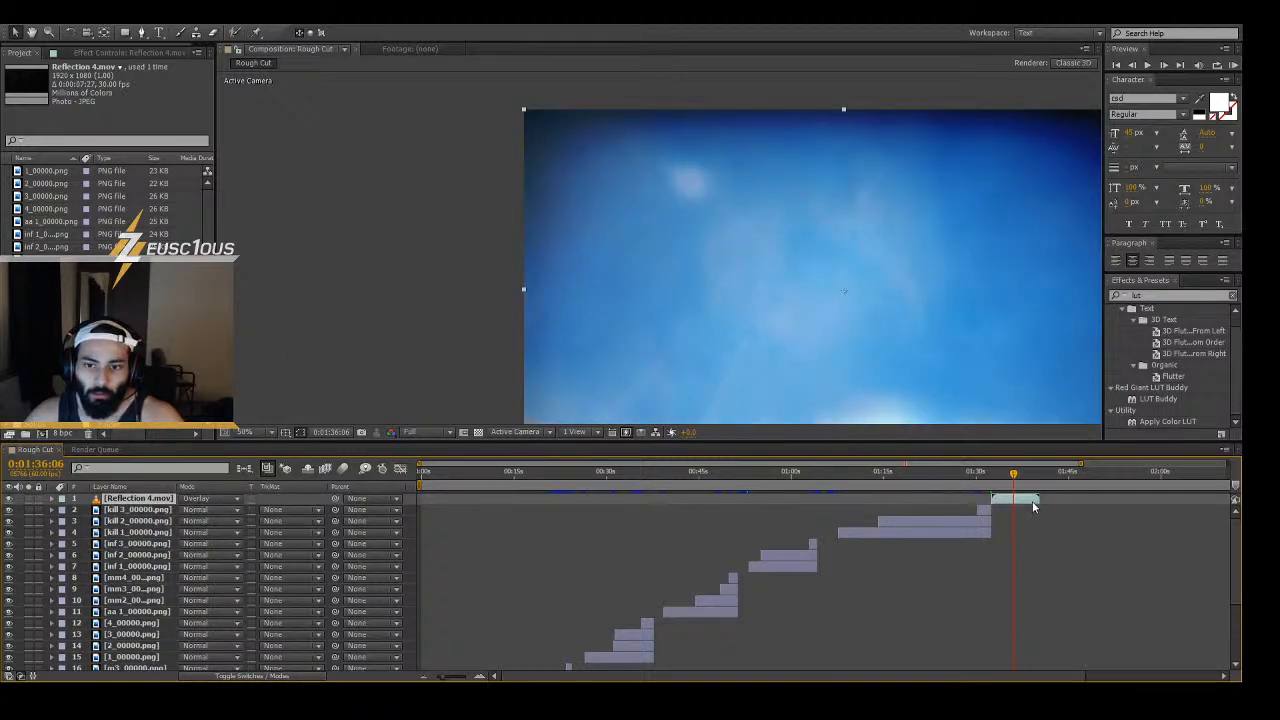
mouse_move(1012, 474)
left_mouse_down()
mouse_move(998, 484)
mouse_move(993, 472)
left_mouse_up()
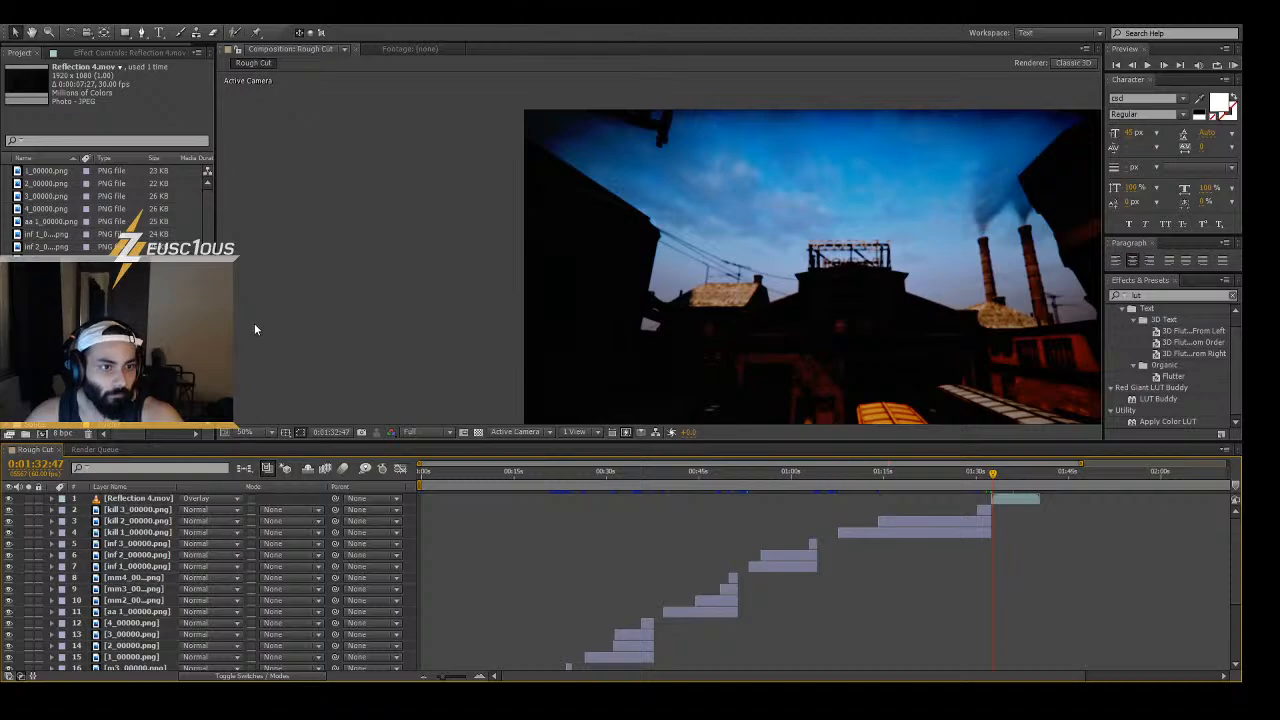
left_click(249, 258)
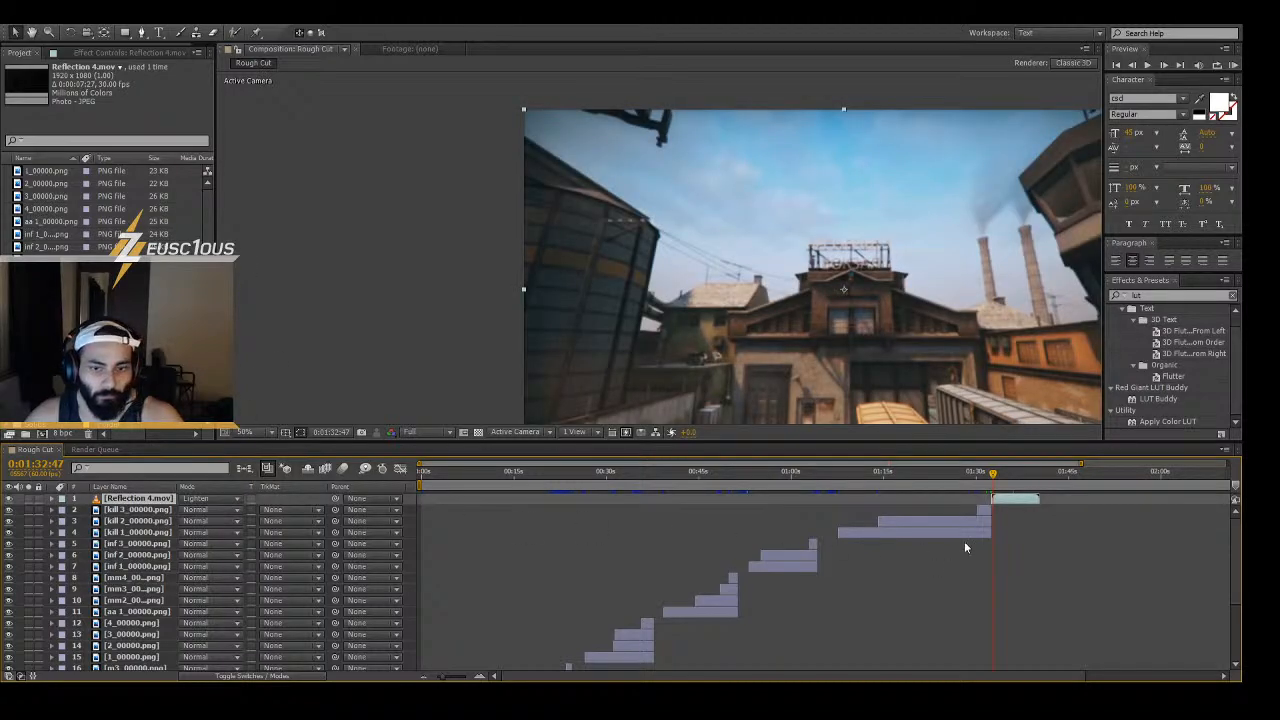
- Examine the Reflection 4.mov overlay frame by frame across the scene change and preview it up to 0:01:33:52
left_click_drag(993, 477, 989, 477)
key("Page_Up")
key("Page_Up")
key("Page_Up")
key("Page_Up")
key("Page_Up")
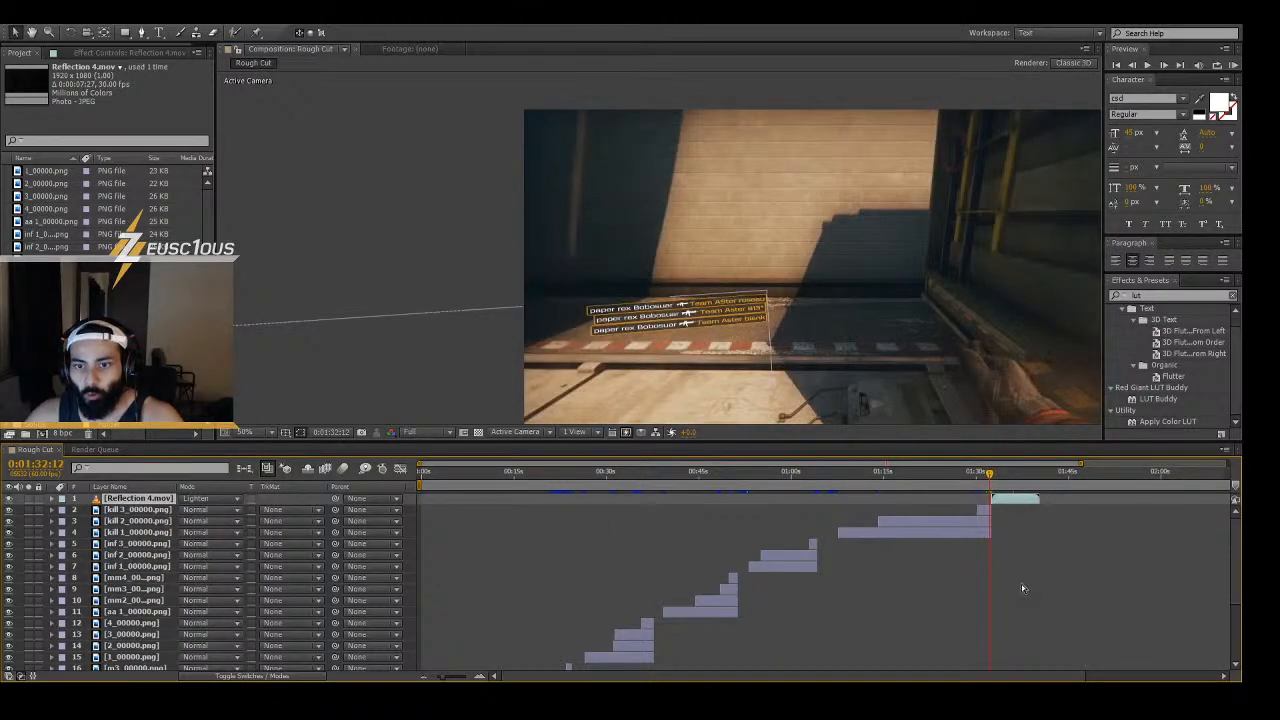
key("Page_Down")
key("Page_Down")
key("Page_Down")
key("Page_Down")
key("Page_Down")
key("Page_Down")
key("Page_Down")
key("Page_Down")
key("Page_Down")
key("Page_Down")
key("Page_Down")
key("Page_Down")
key("Page_Down")
key("Page_Down")
key("Page_Down")
key("Page_Down")
key("Page_Down")
key("Page_Down")
key("Page_Down")
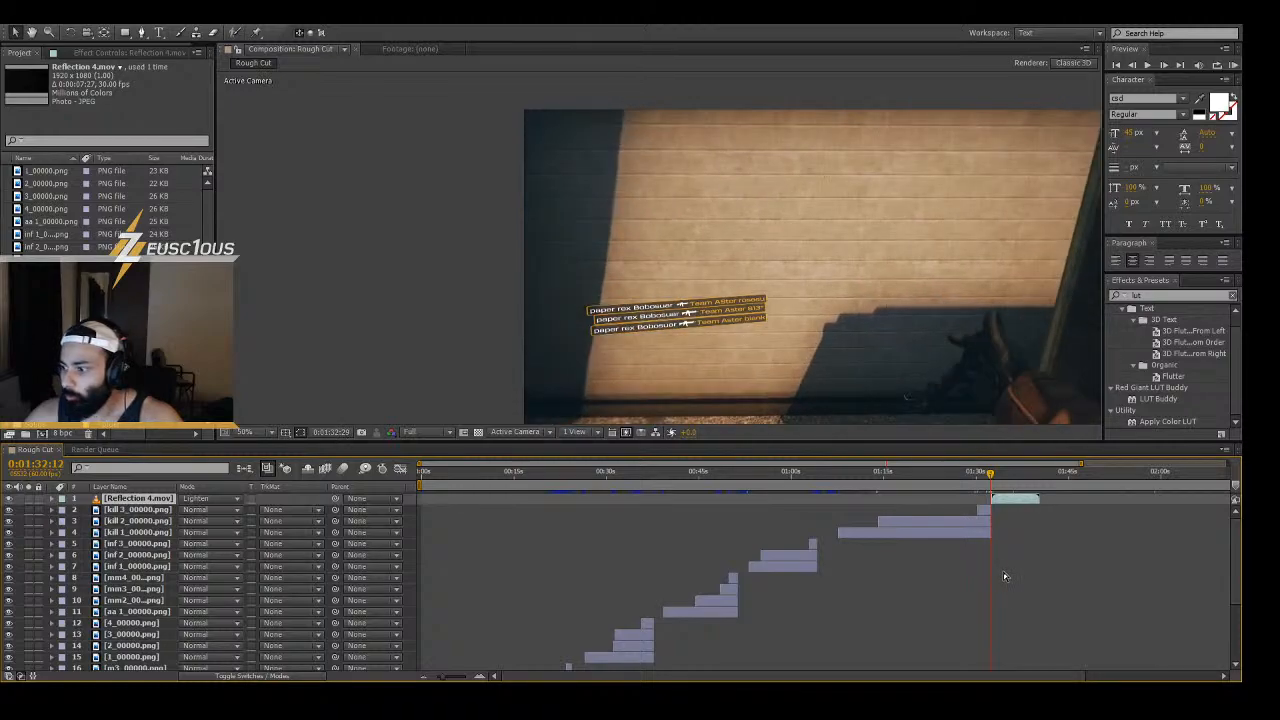
key("Page_Down")
key("Page_Down")
key("Page_Down")
key("Page_Down")
key("Page_Down")
key("Page_Down")
key("Page_Down")
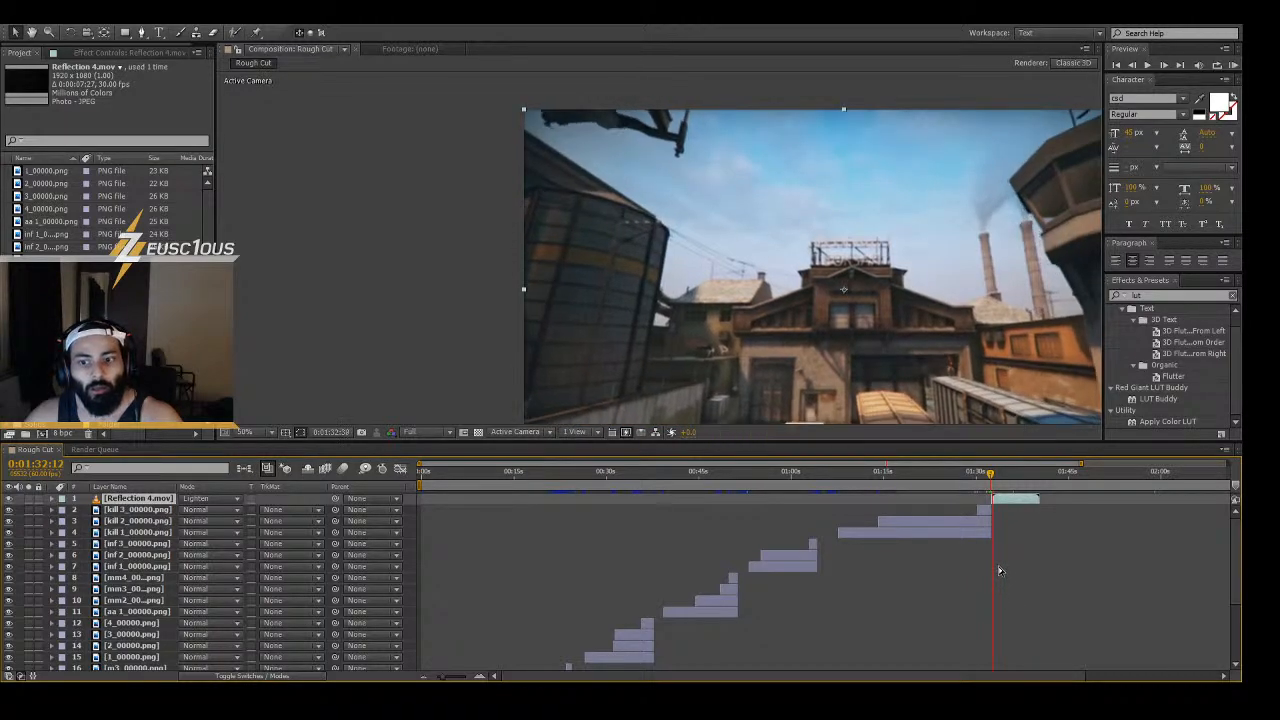
left_click_drag(991, 474, 1001, 562)
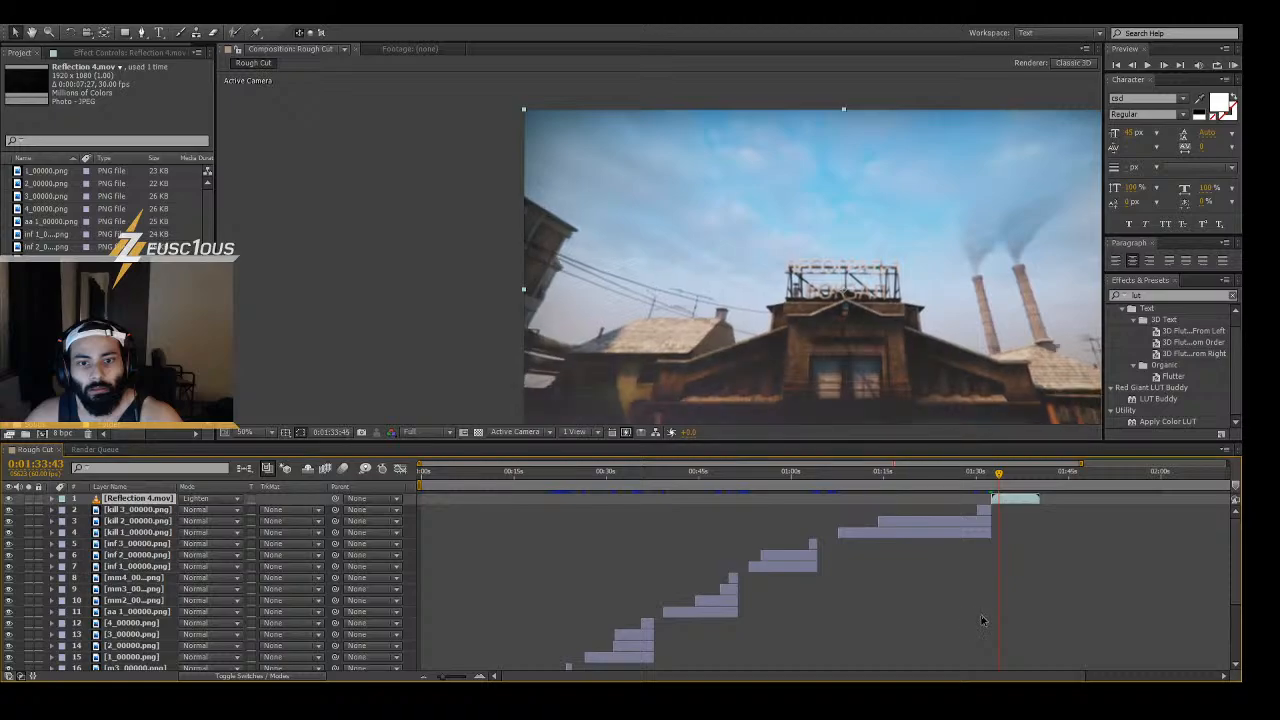
key("space")
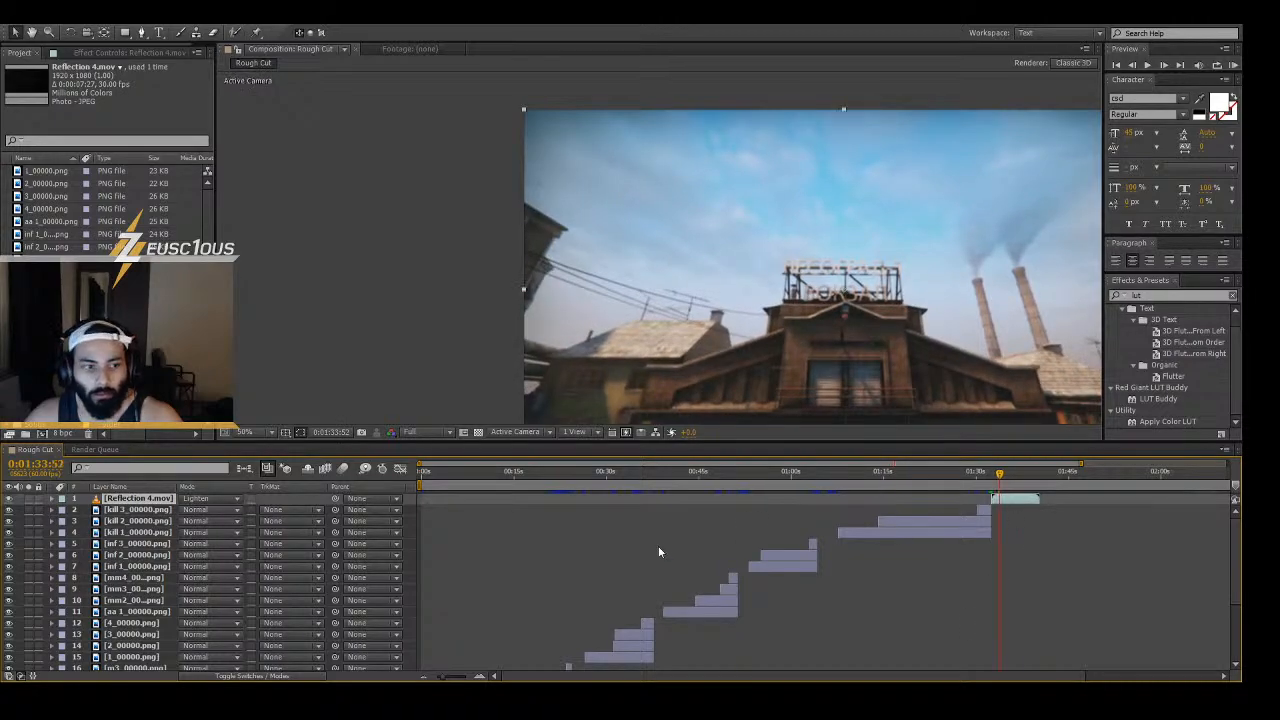
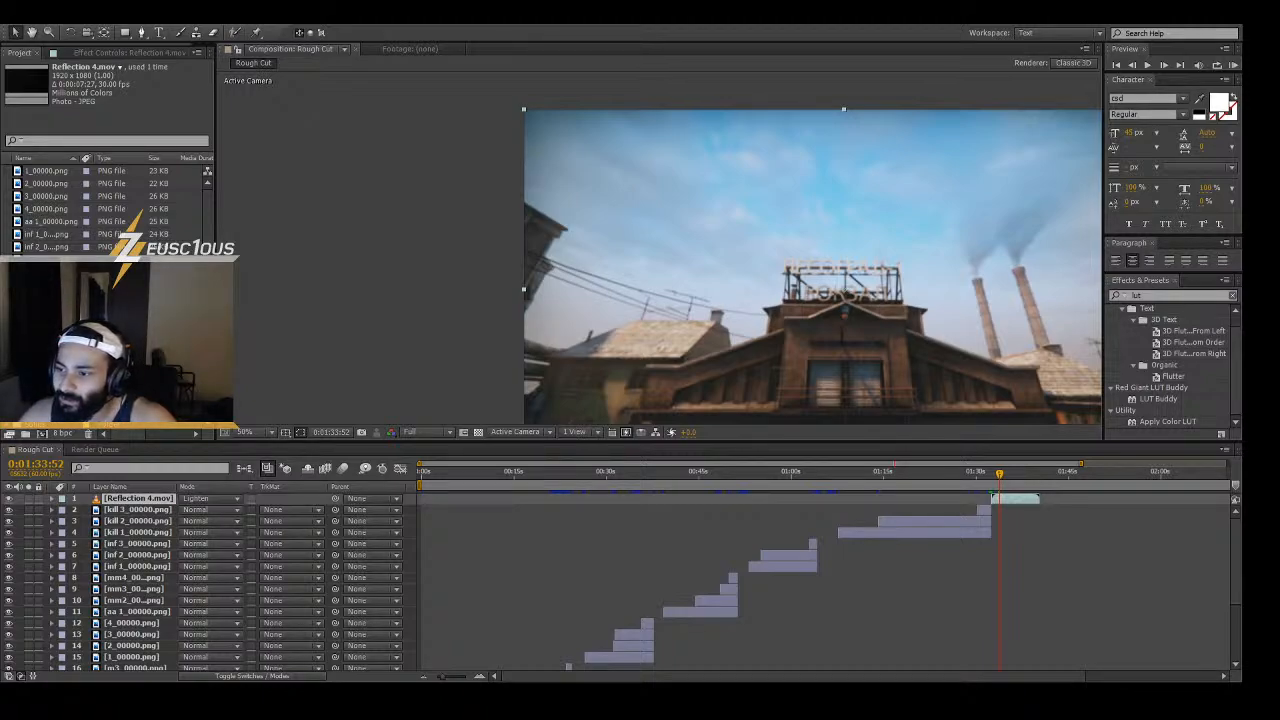
- Import 20.mp4 as the top layer, starting together with Reflection 4.mov, and enlarge and reposition it to cover the frame
left_click(60, 350)
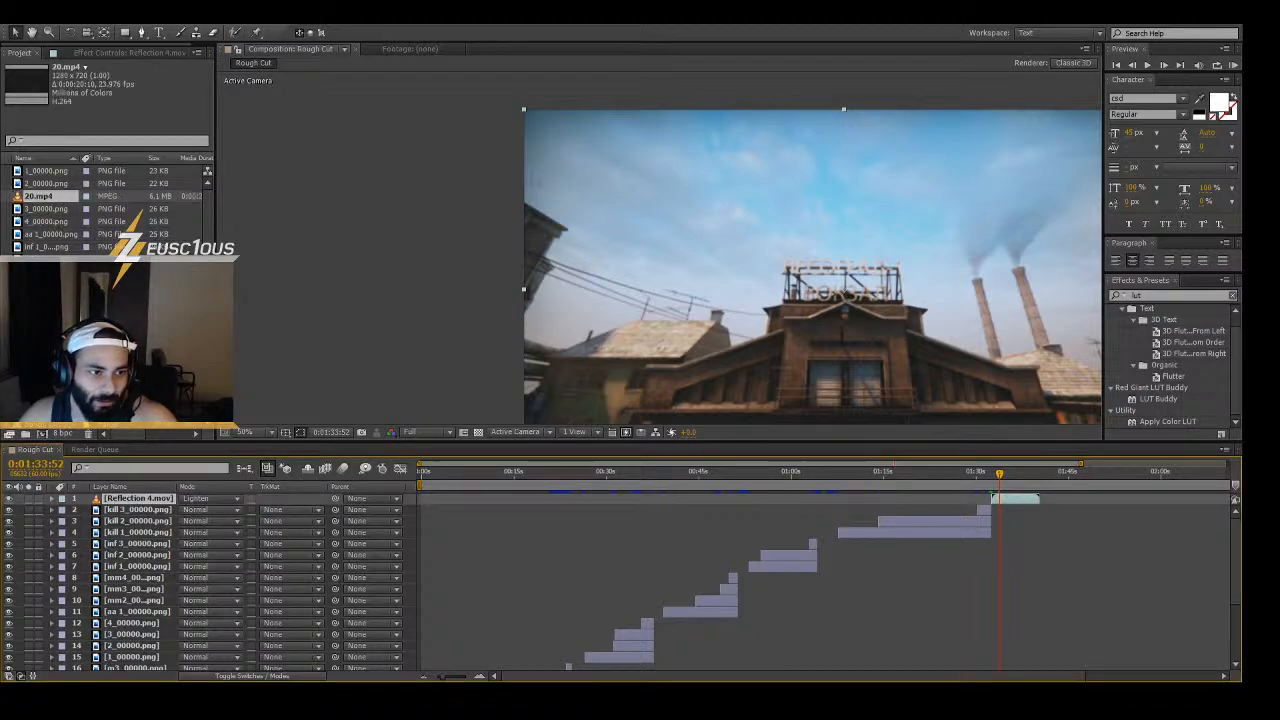
left_click_drag(42, 199, 998, 498)
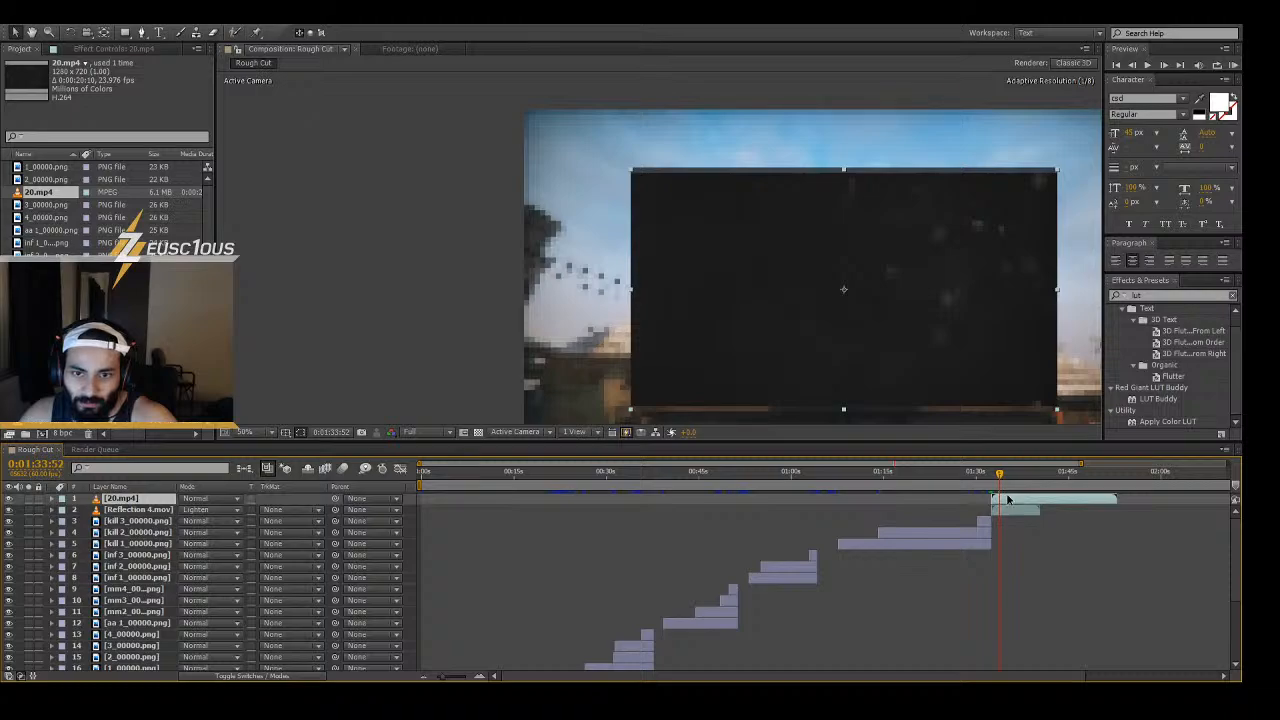
left_click_drag(631, 409, 543, 423)
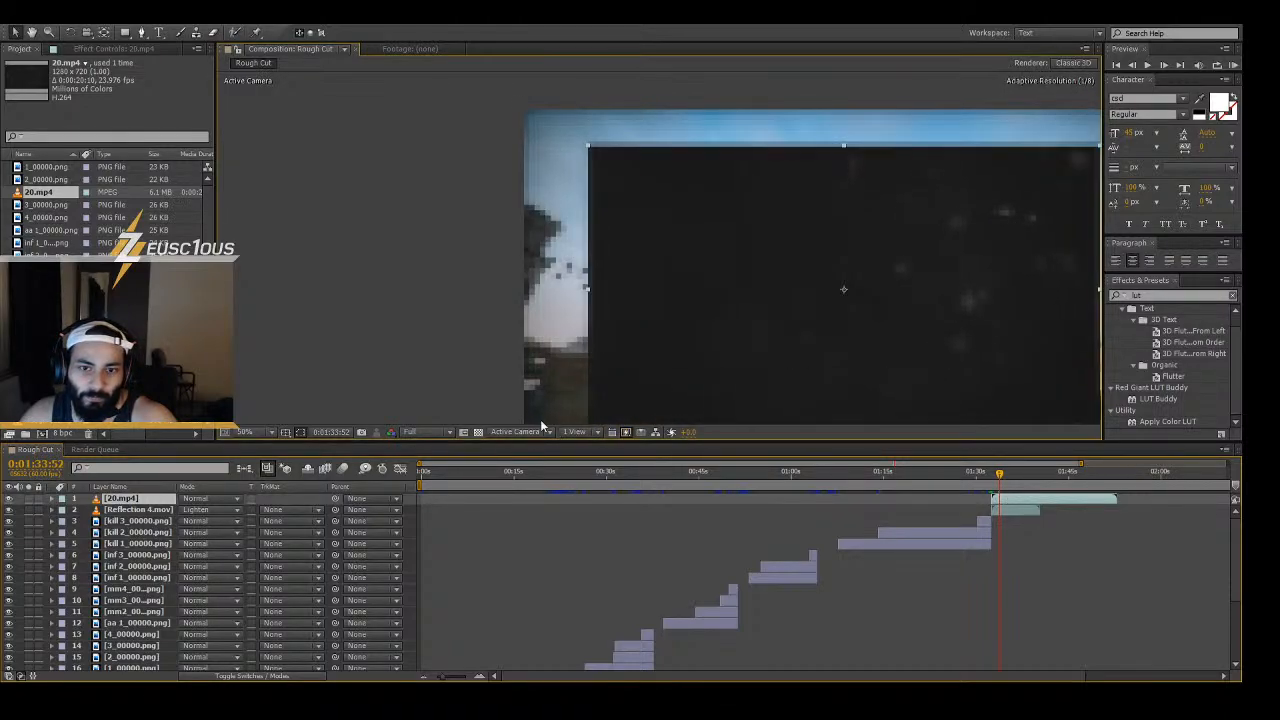
left_click_drag(830, 282, 742, 241)
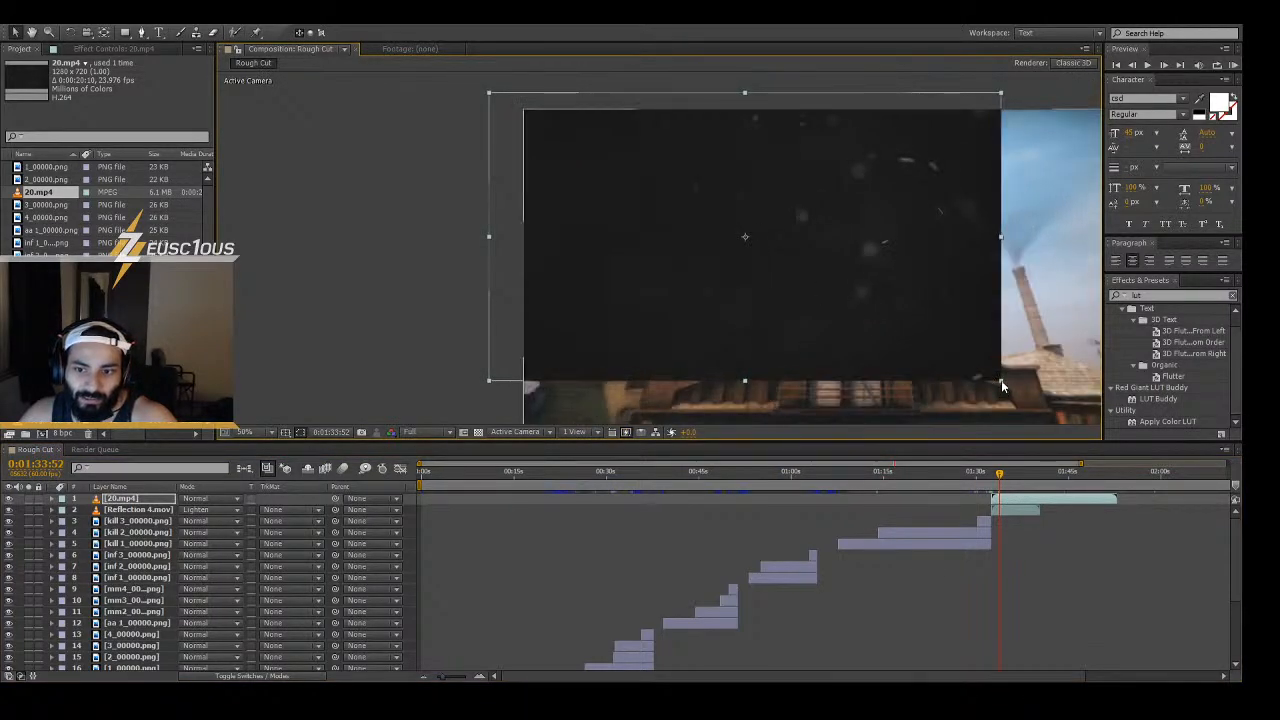
left_click_drag(1002, 381, 1144, 448)
left_click_drag(878, 328, 959, 358)
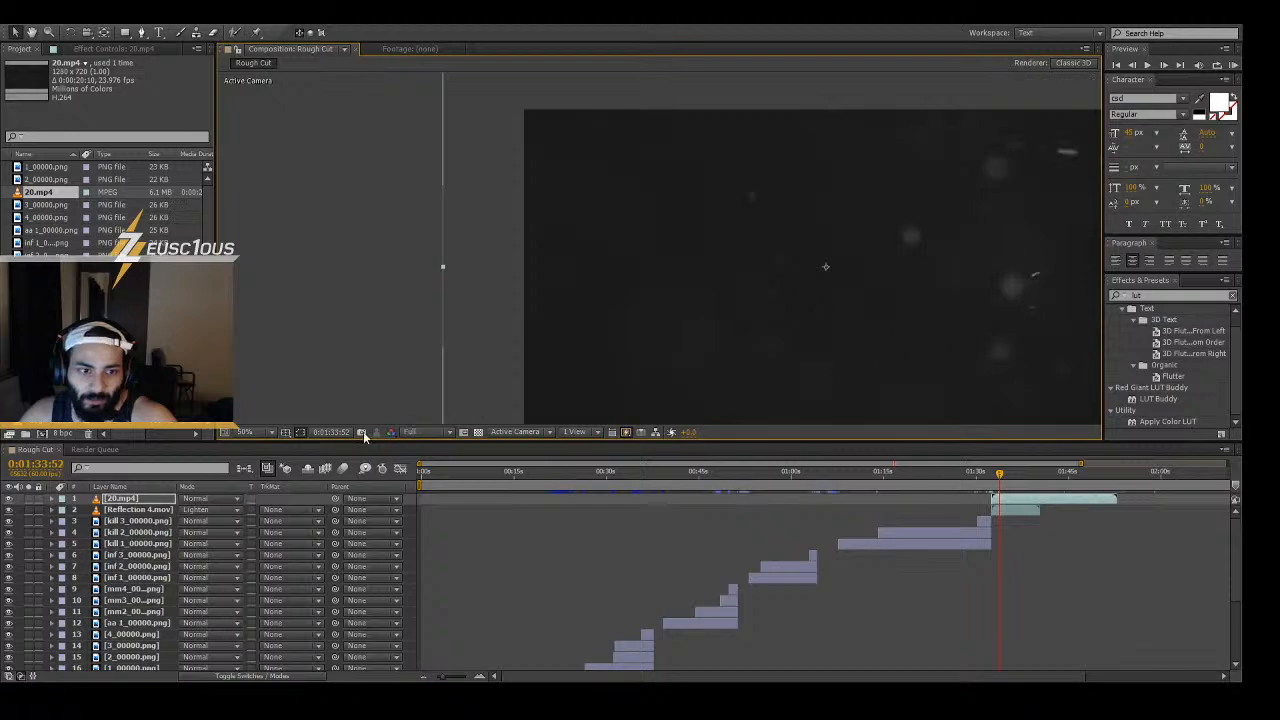
- Scale 20.mp4 down from its lower corner so that it just covers the composition frame
left_click(405, 432)
left_click(251, 434)
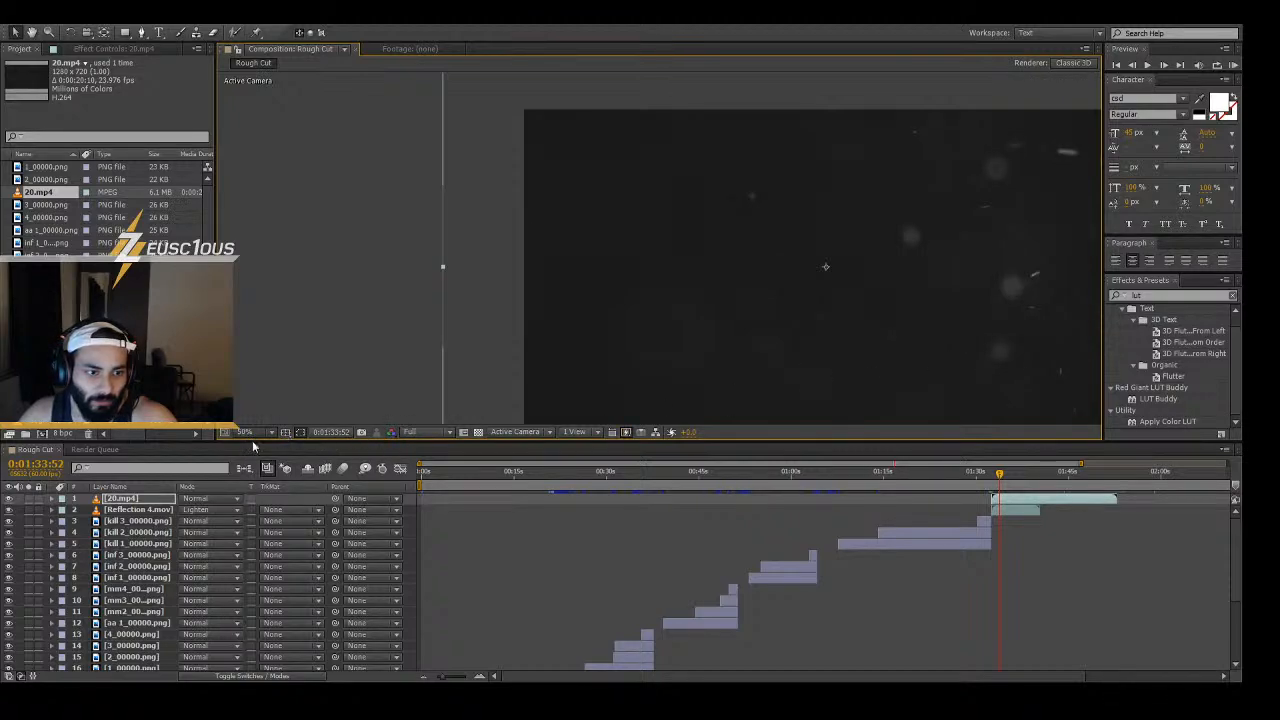
left_click(262, 316)
scroll(818, 252, "down", 2)
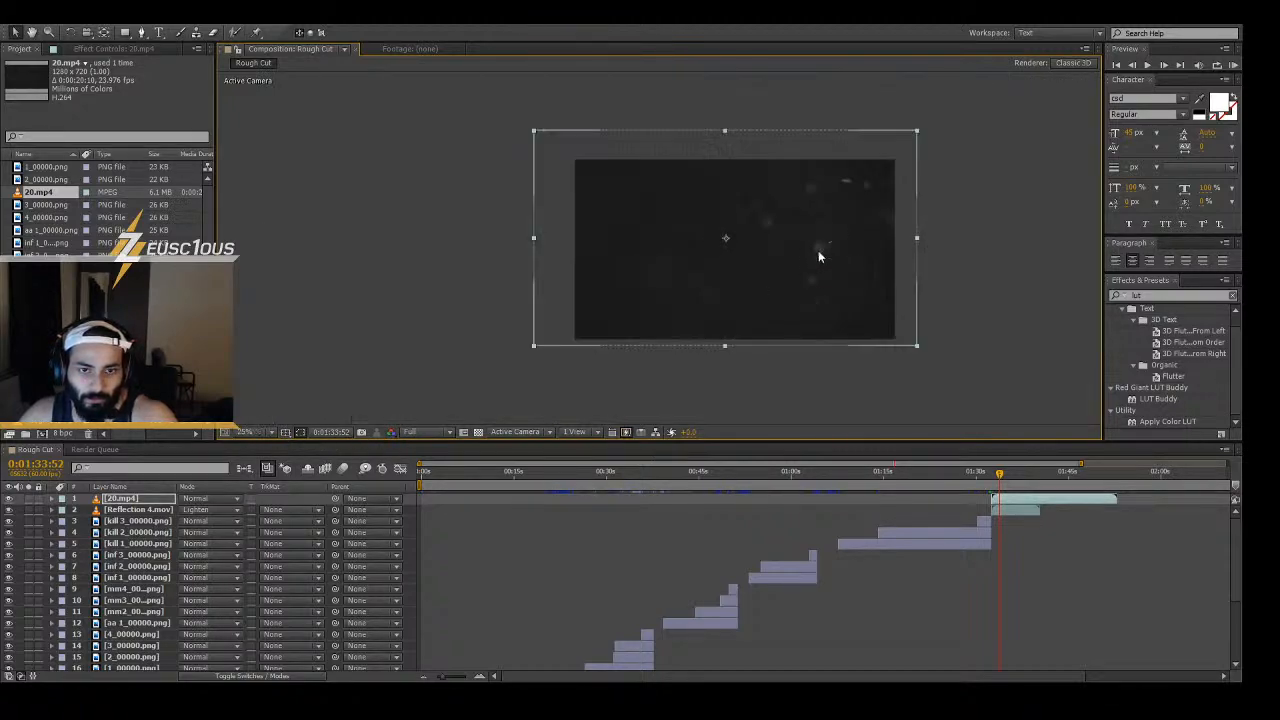
left_click_drag(898, 338, 848, 306)
left_click(975, 289)
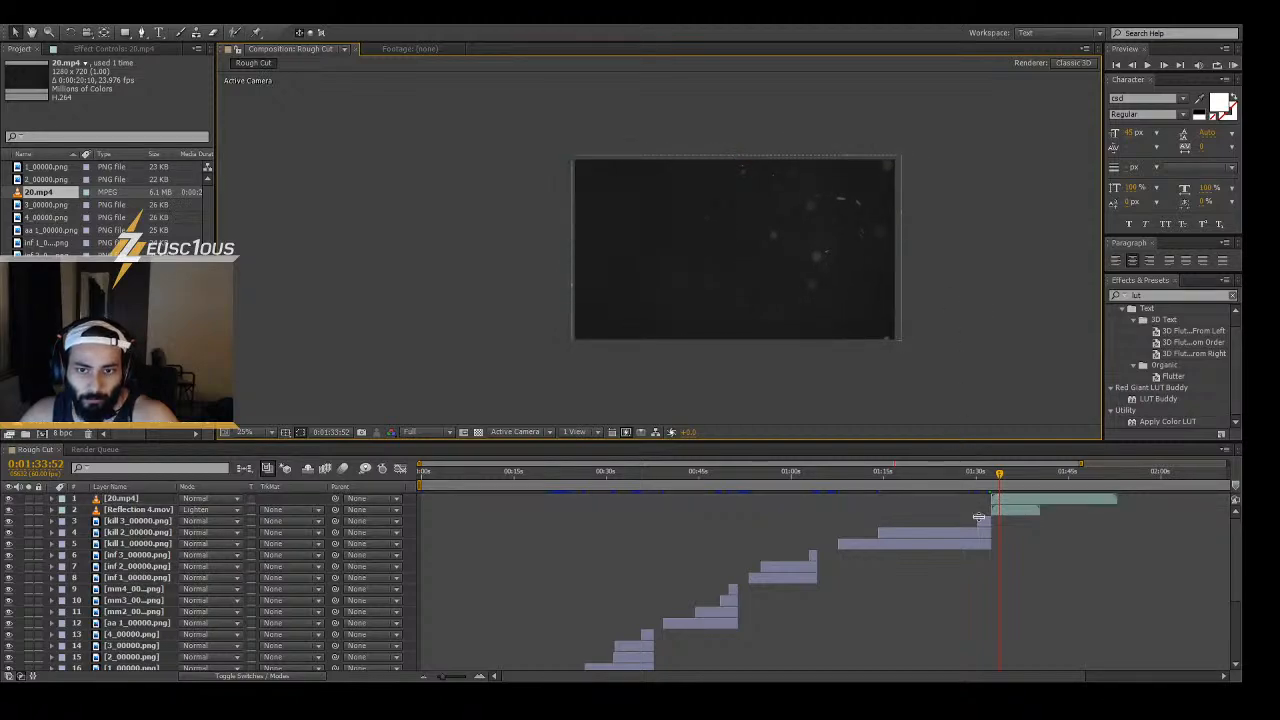
- Set the blending mode of 20.mp4 to Lighten after trying Overlay and Add
left_click(206, 498)
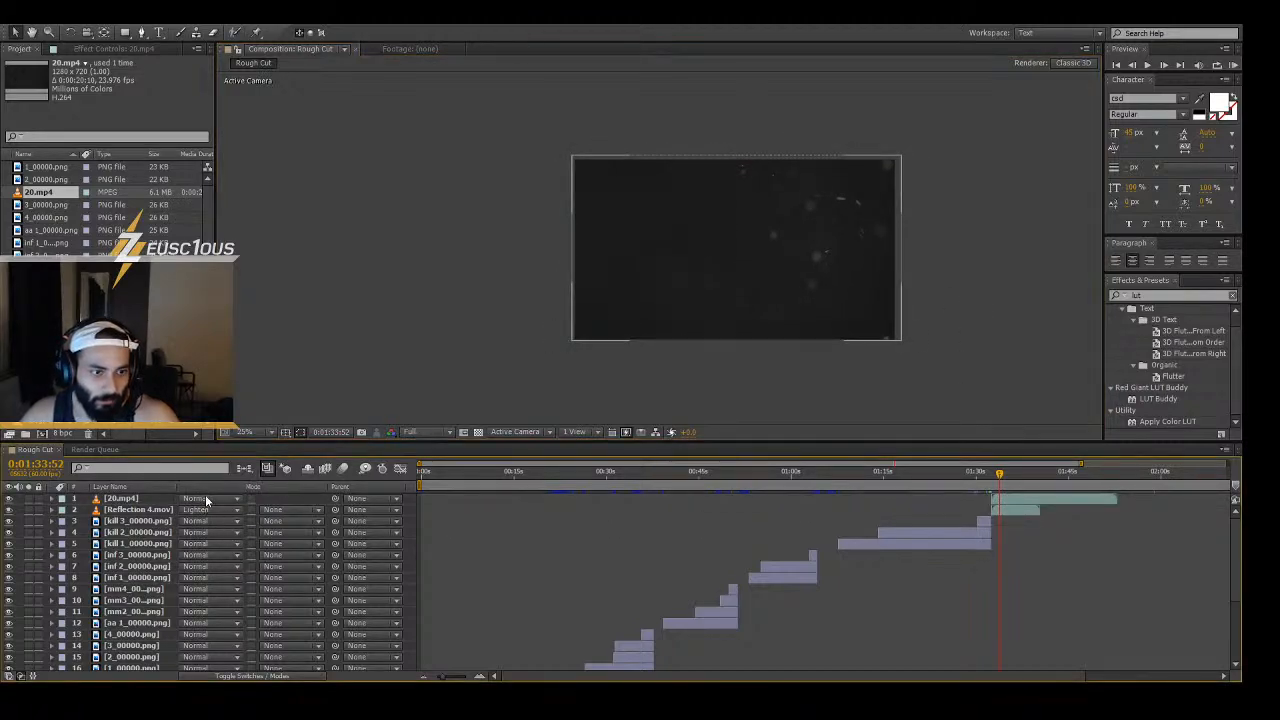
left_click(256, 349)
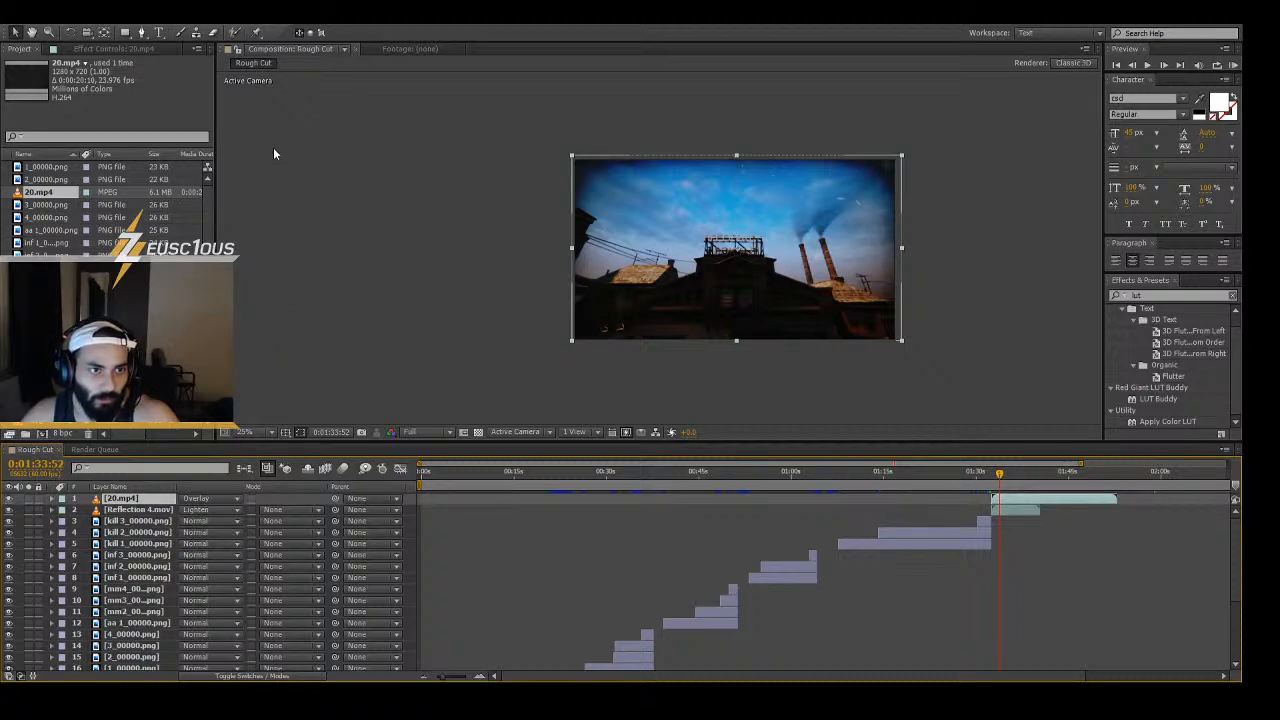
left_click(262, 246)
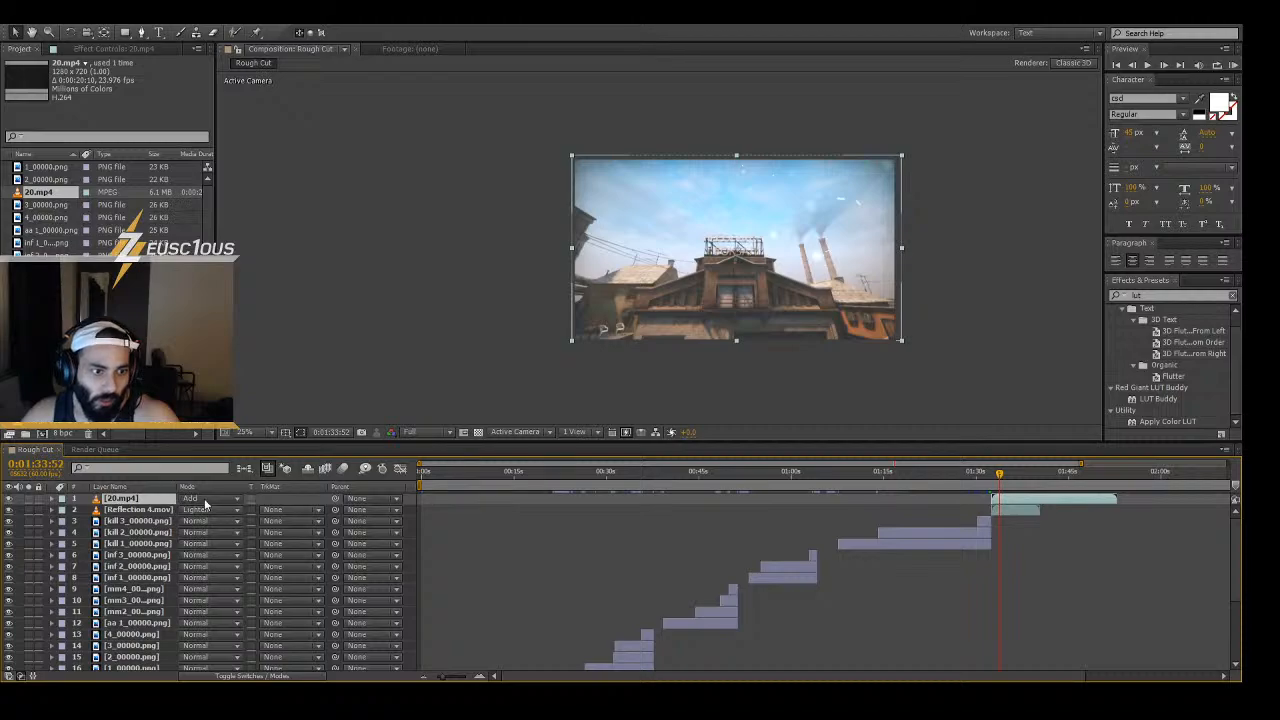
left_click(255, 252)
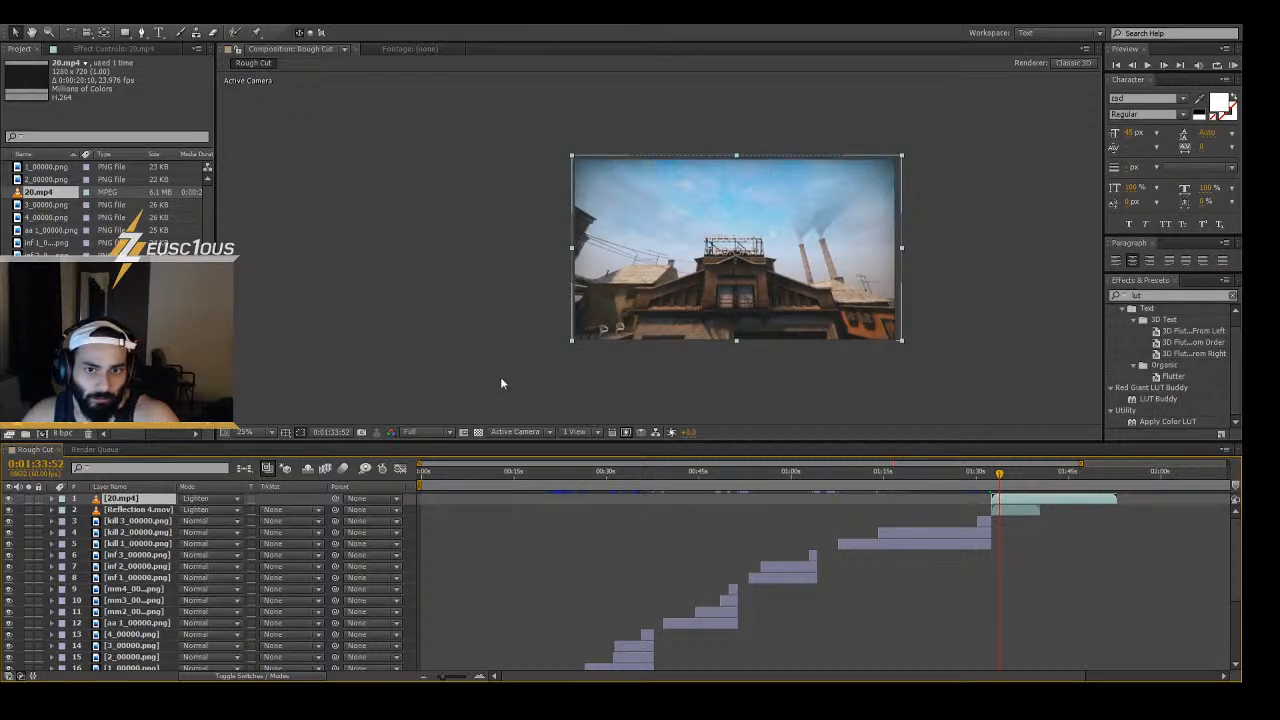
- Preview the 20.mp4 particle overlay at a larger fitted view, starting from 0:01:32:58
left_click_drag(1002, 482, 997, 482)
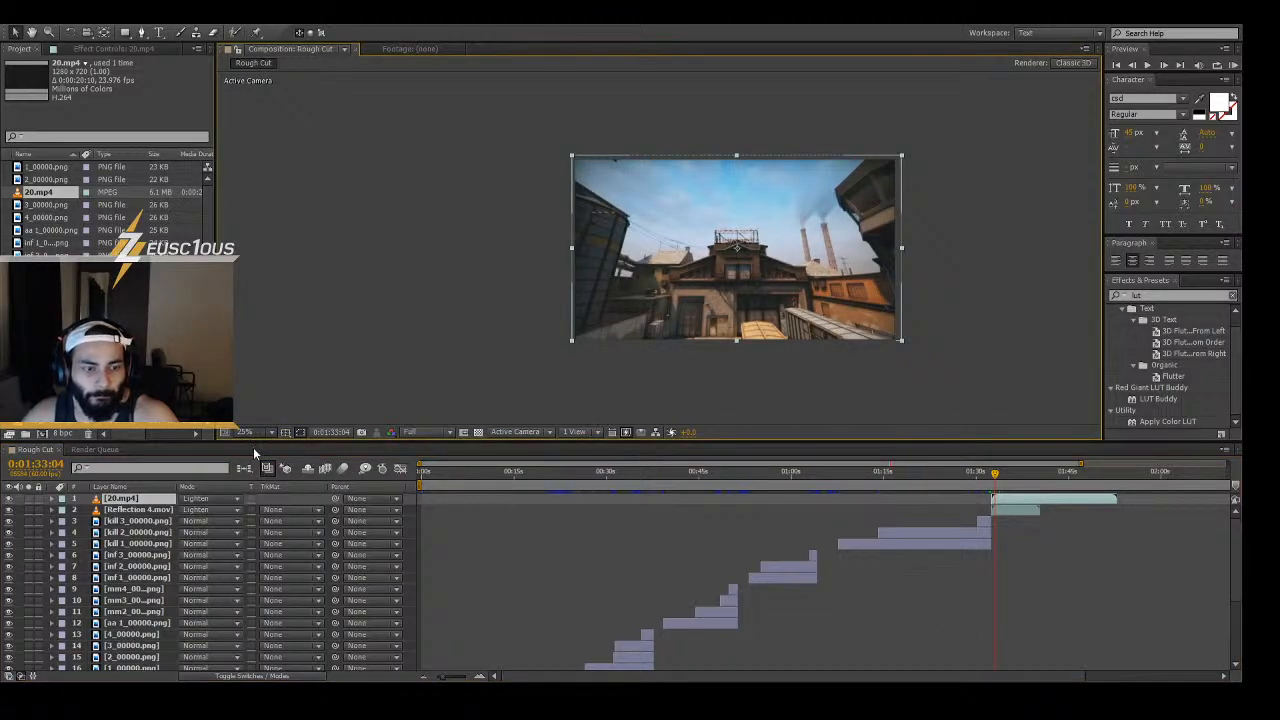
key("shift+/")
key("space")
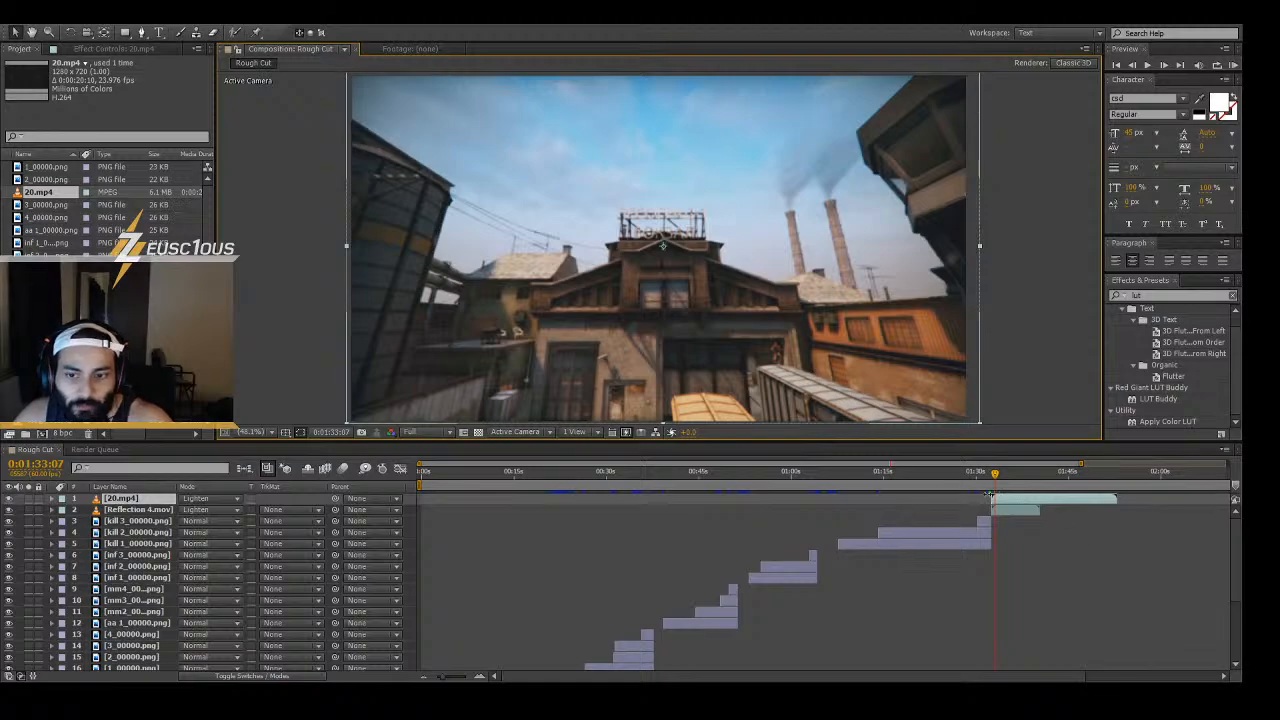
left_click_drag(995, 480, 995, 487)
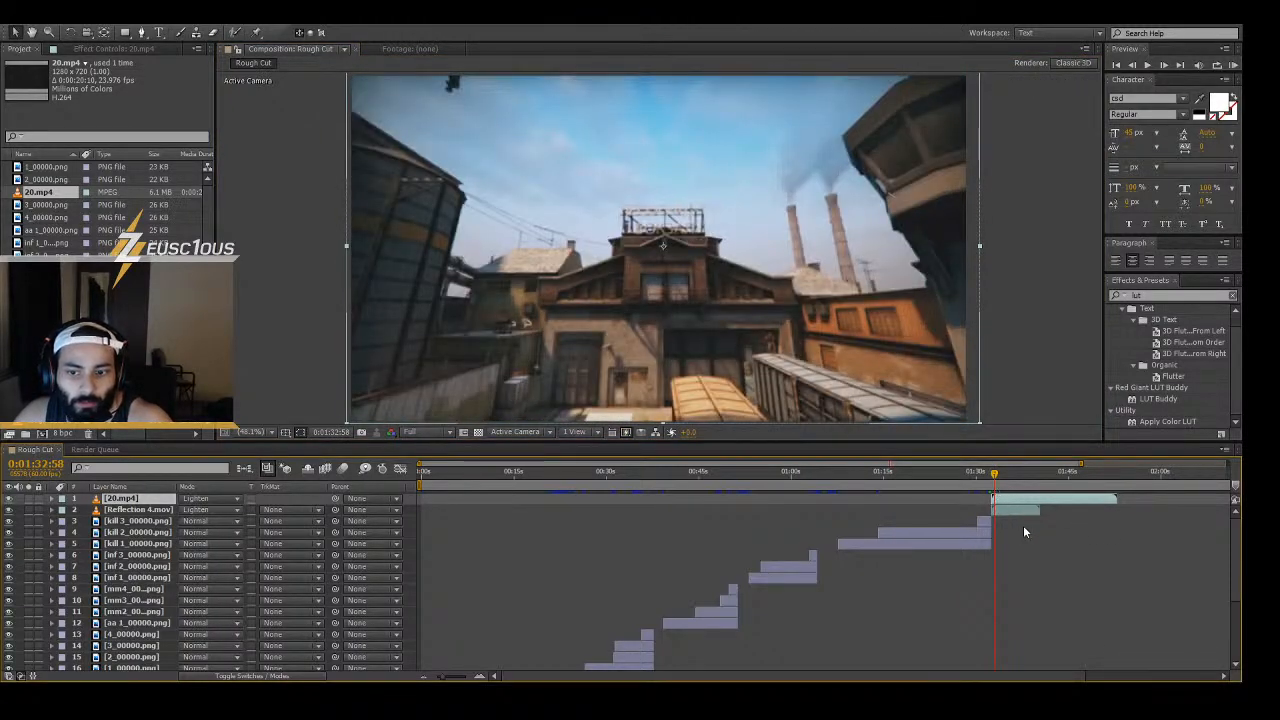
key("space")
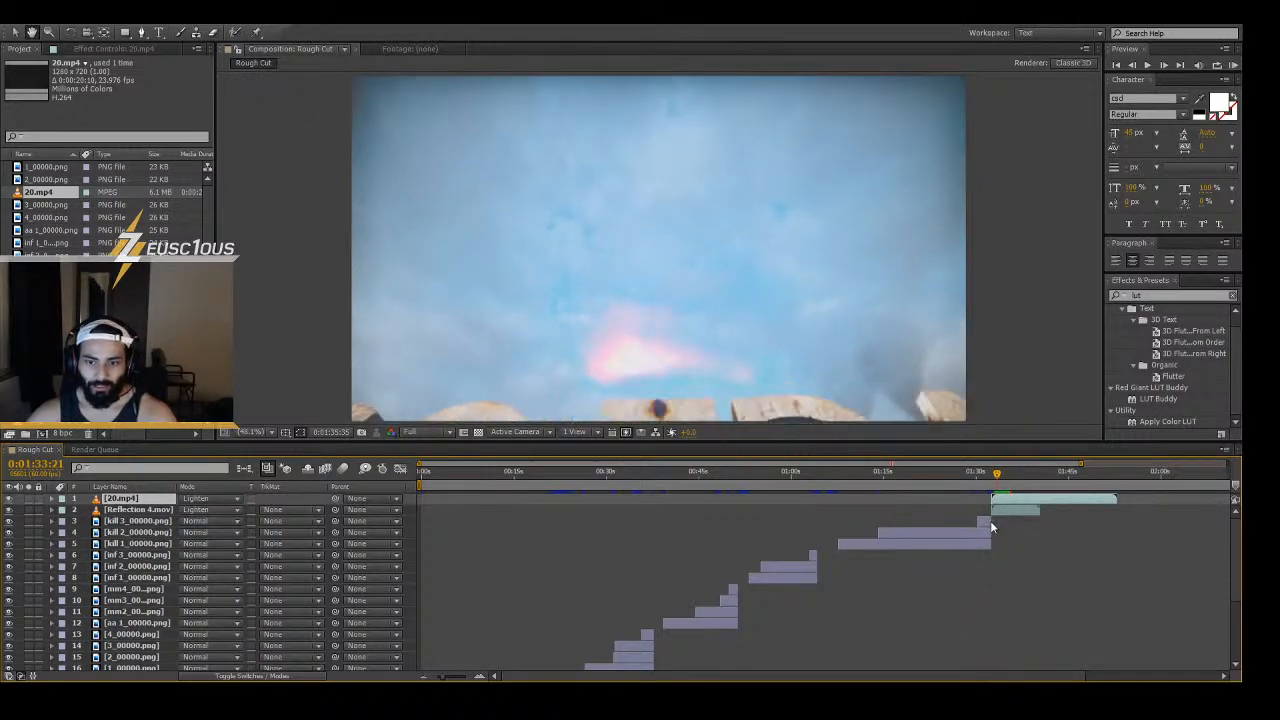
- Delete the Reflection 4.mov layer and preview the footage with only the 20.mp4 overlay
left_click(1016, 512)
key("Delete")
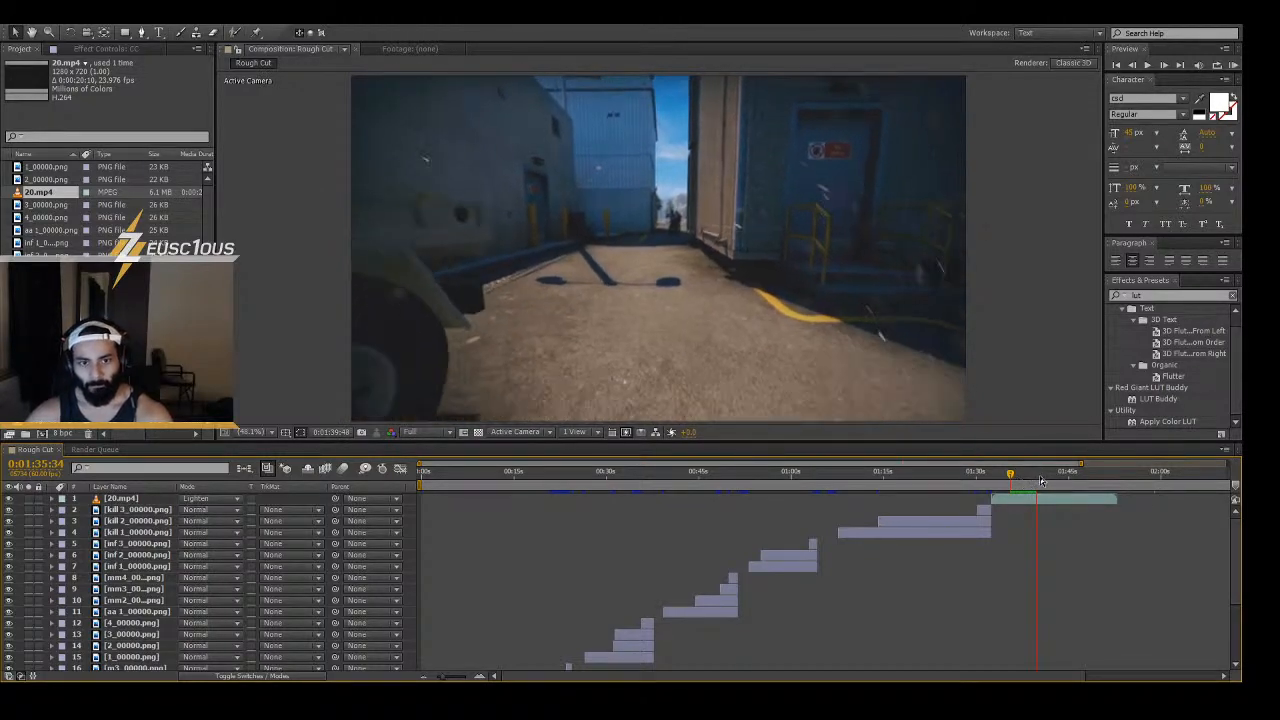
key("space")
- Trim the end of 20.mp4 to the scene change at 0:01:43:08 and preview past the cut
left_click_drag(1037, 478, 1057, 482)
left_click(1090, 498)
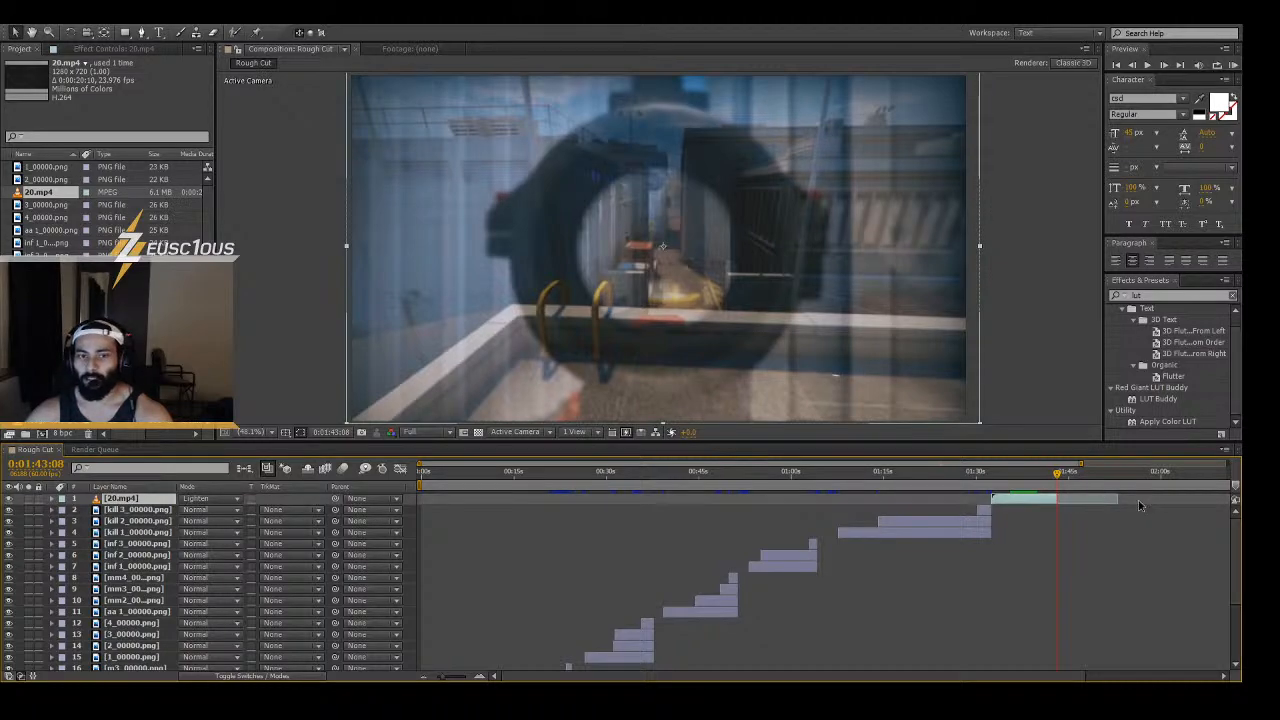
key("space")
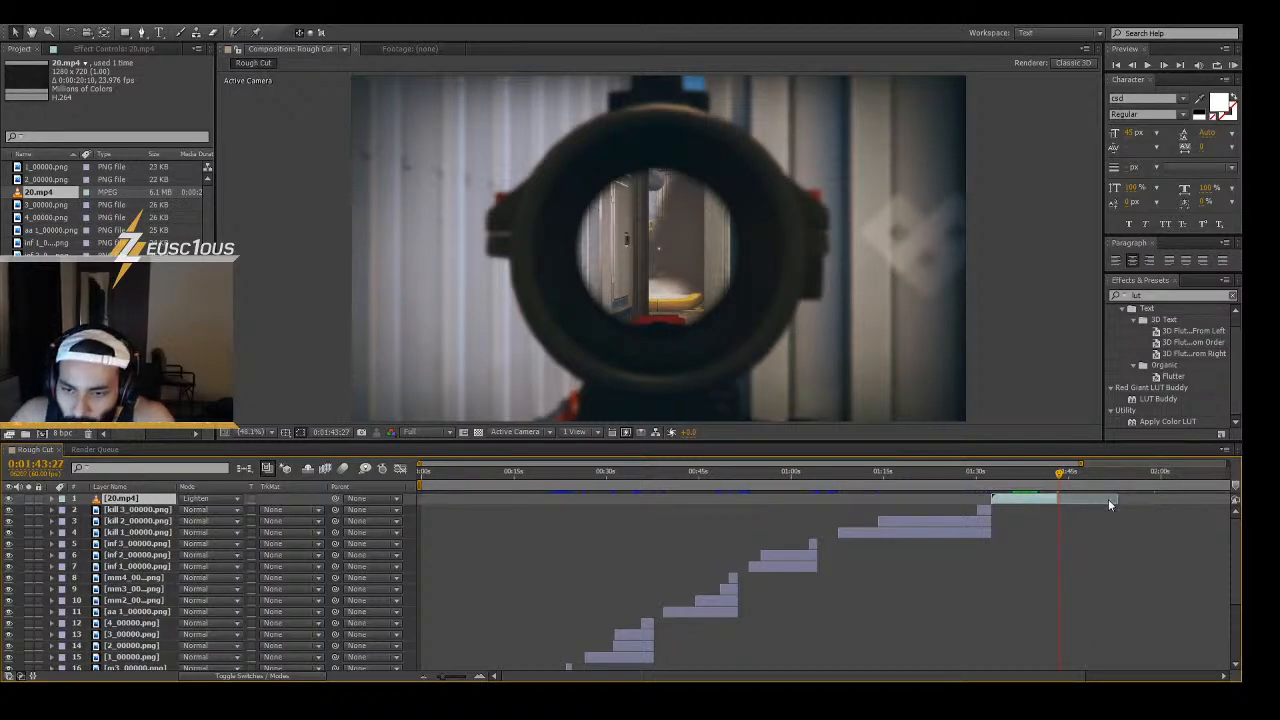
- Find the kill moment frame by frame and set the current time to 0:01:46:19
left_click_drag(1058, 474, 1075, 477)
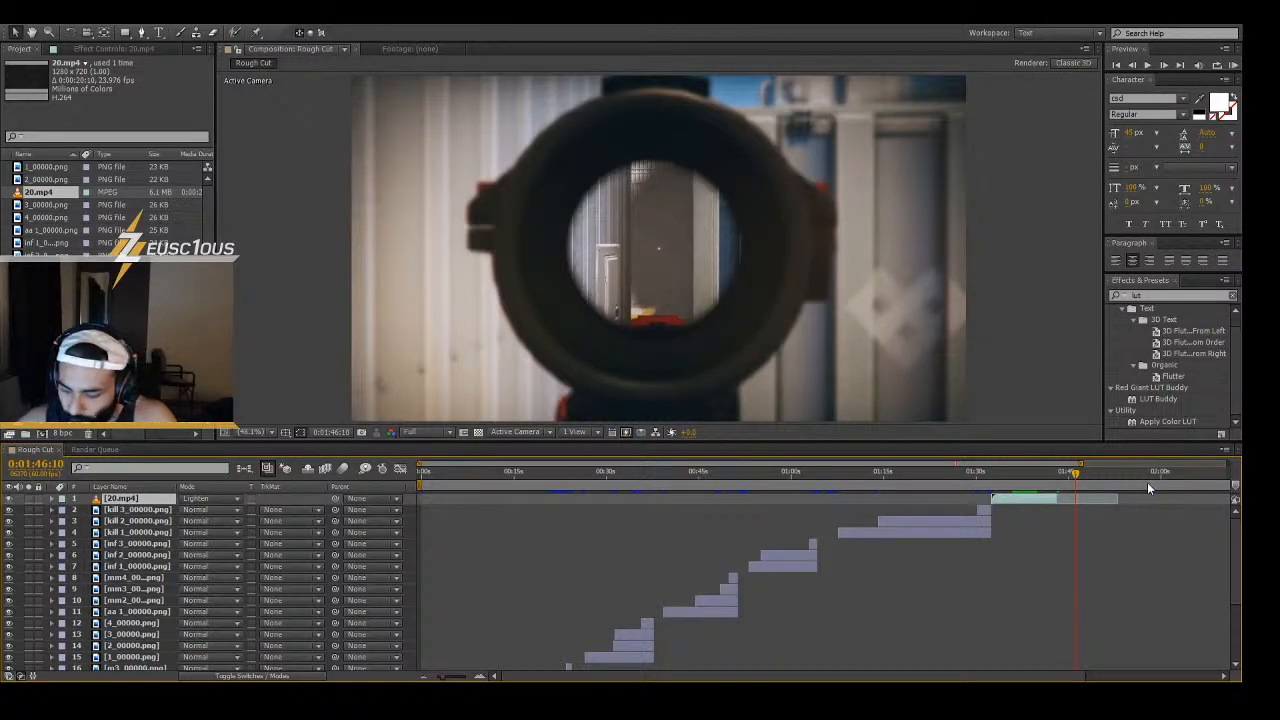
key("Page_Down")
key("Page_Down")
key("Page_Down")
key("Page_Down")
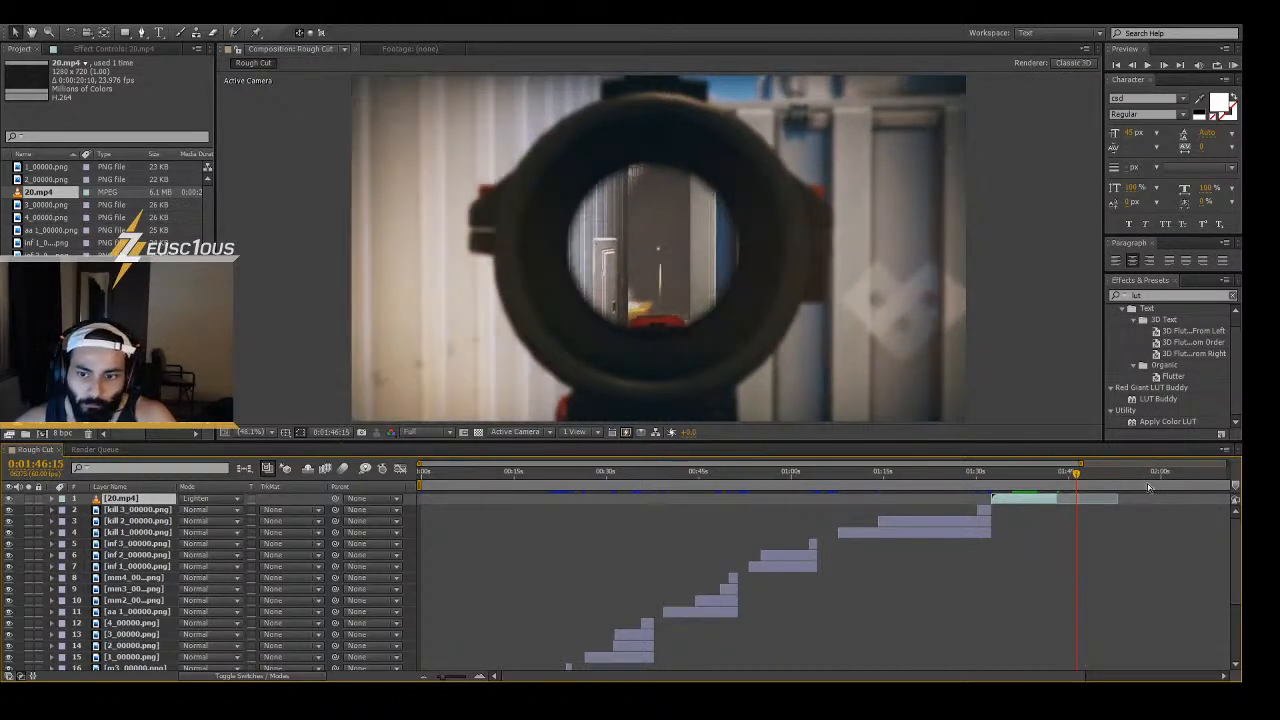
key("Page_Down")
key("Page_Down")
key("Page_Down")
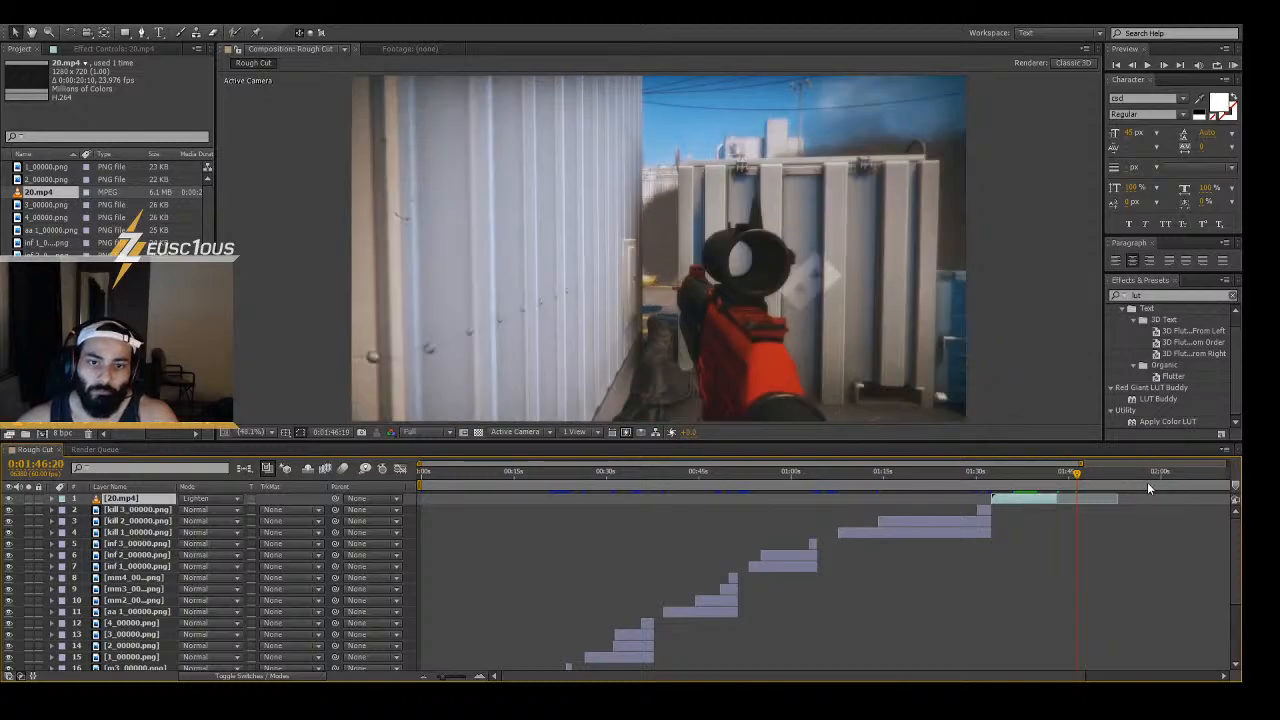
key("Page_Down")
key("Page_Up")
key("Page_Up")
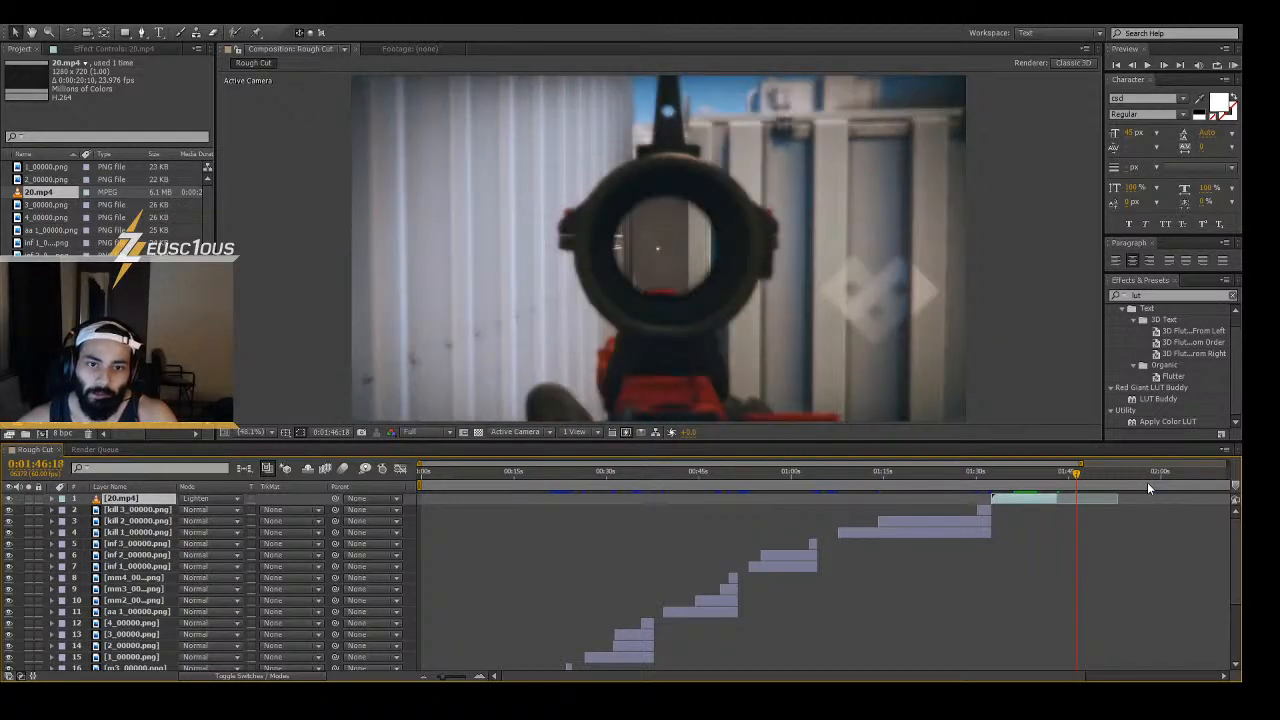
key("Page_Down")
key("Page_Up")
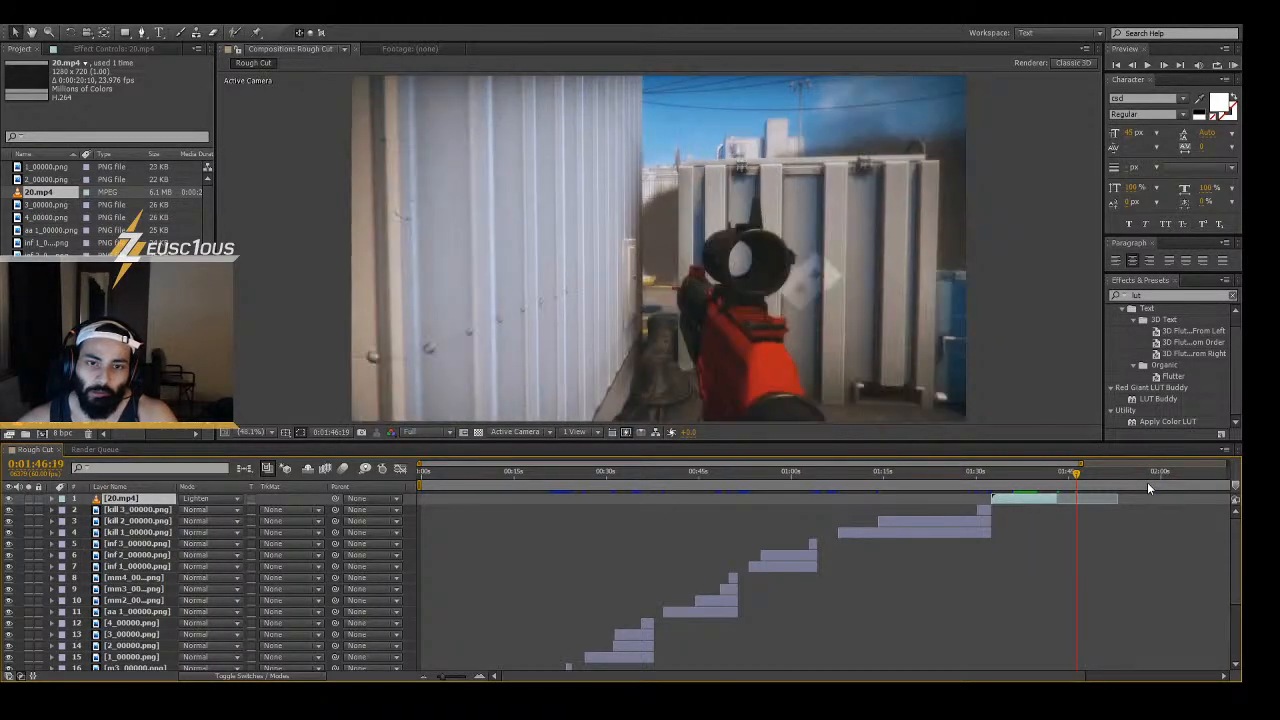
key("Page_Down")
key("Page_Up")
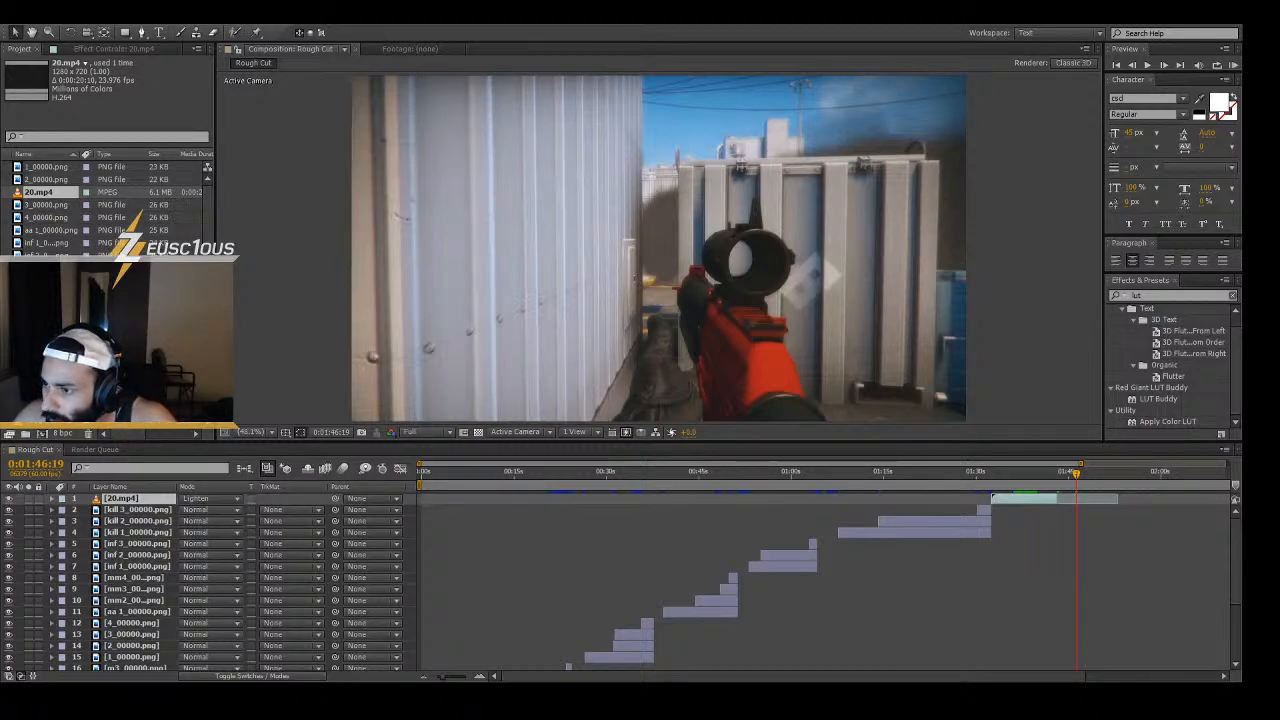
- Add ramp 1_00000.png as the top layer, starting at 0:01:46:19
left_click(130, 215)
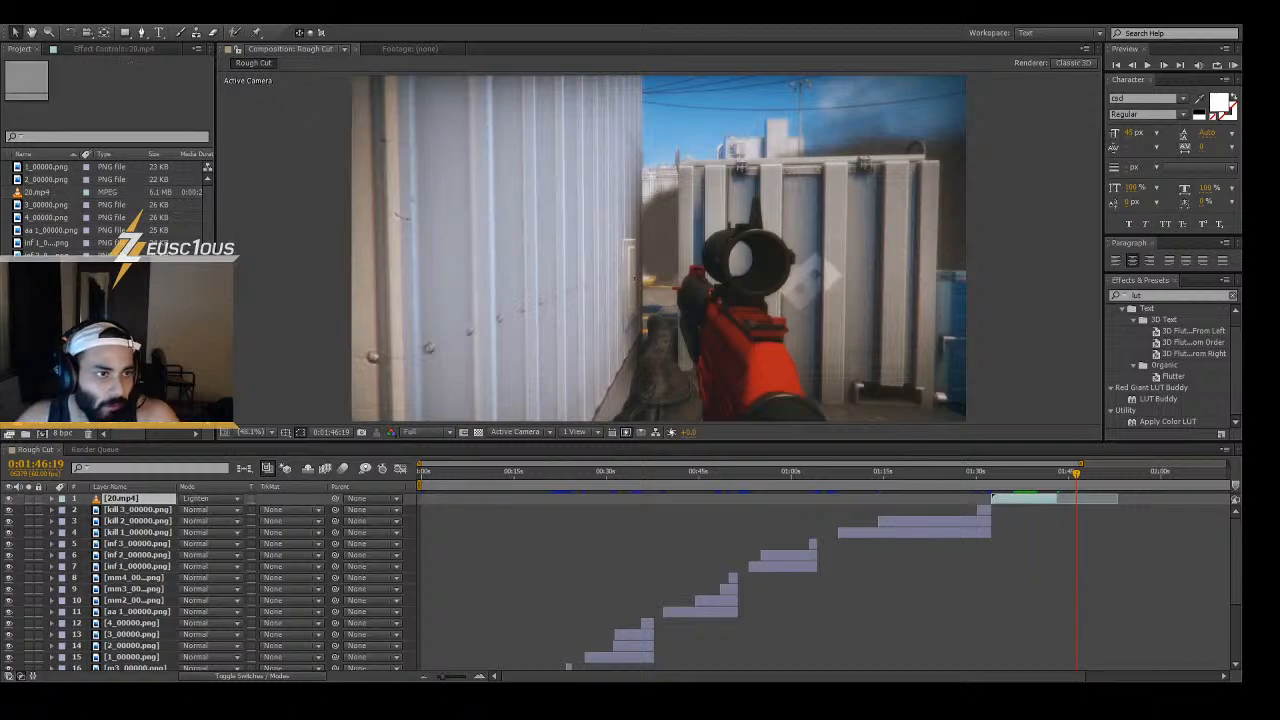
left_click(52, 207)
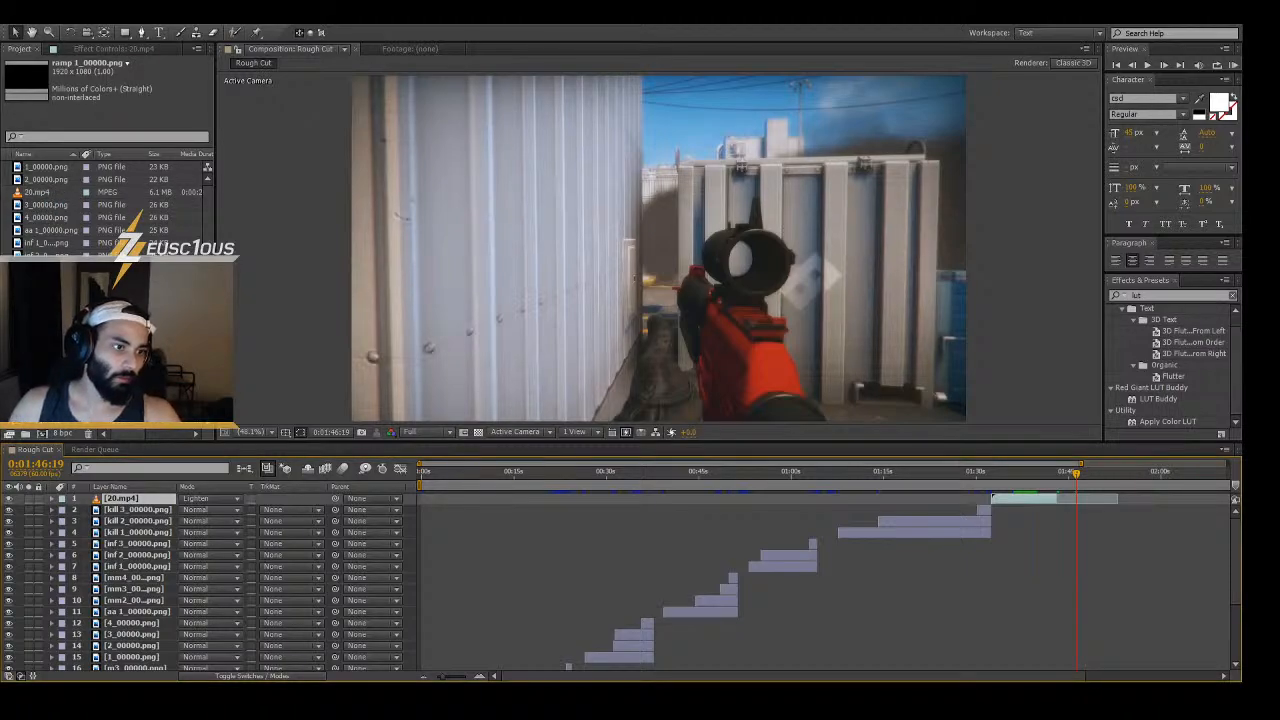
left_click_drag(50, 394, 1067, 498)
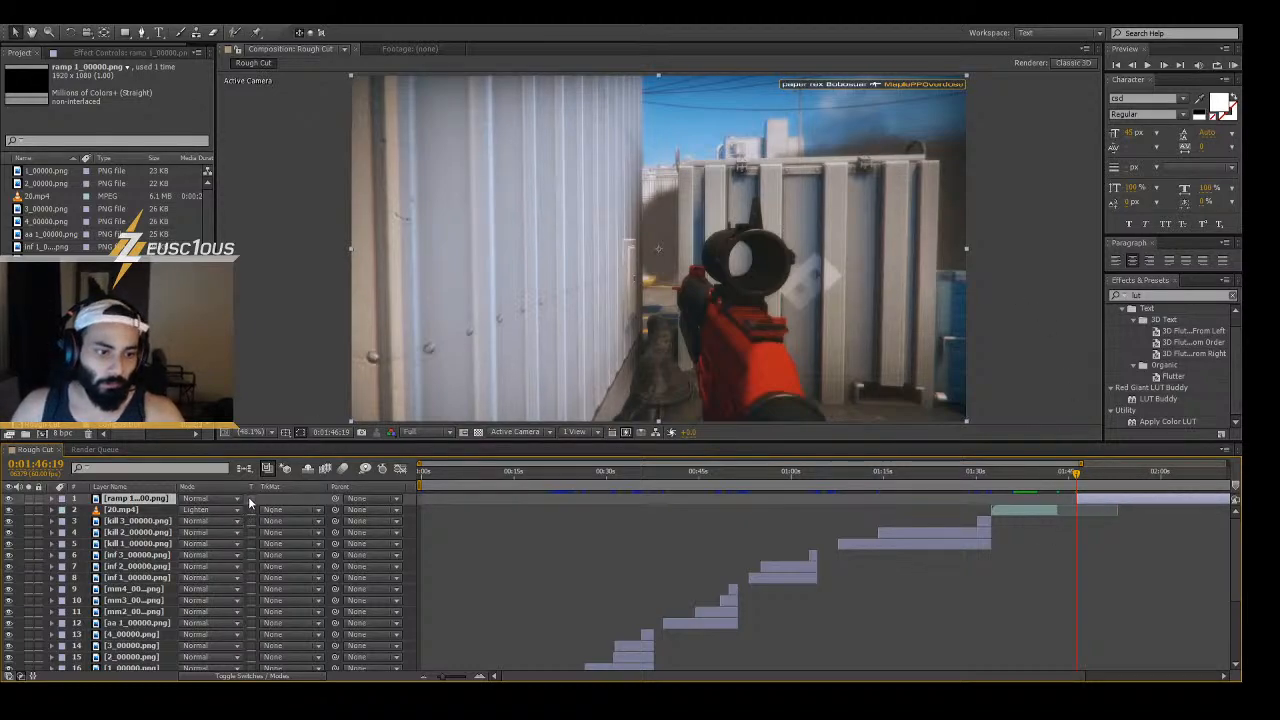
- Show the layer switches in place of the blending modes and make ramp 1_00000.png a 3D layer
scroll(277, 670, "down", 3)
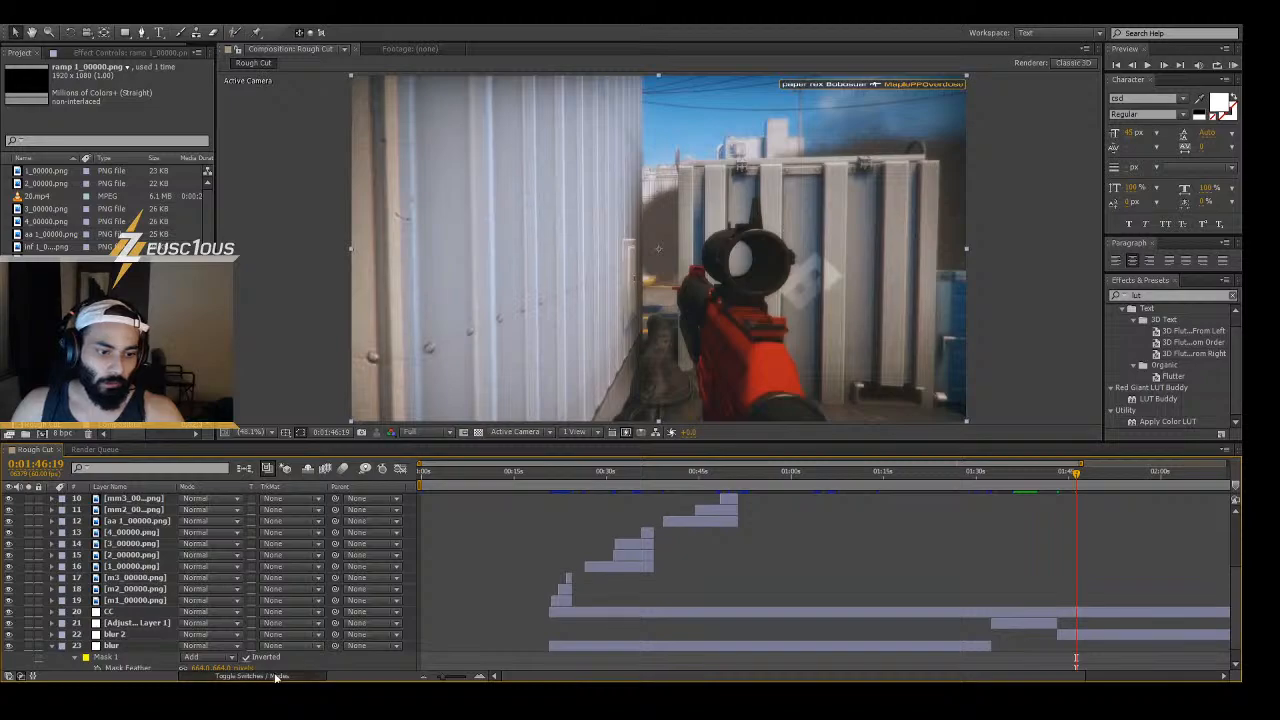
left_click(277, 677)
left_click(277, 677)
scroll(310, 566, "up", 3)
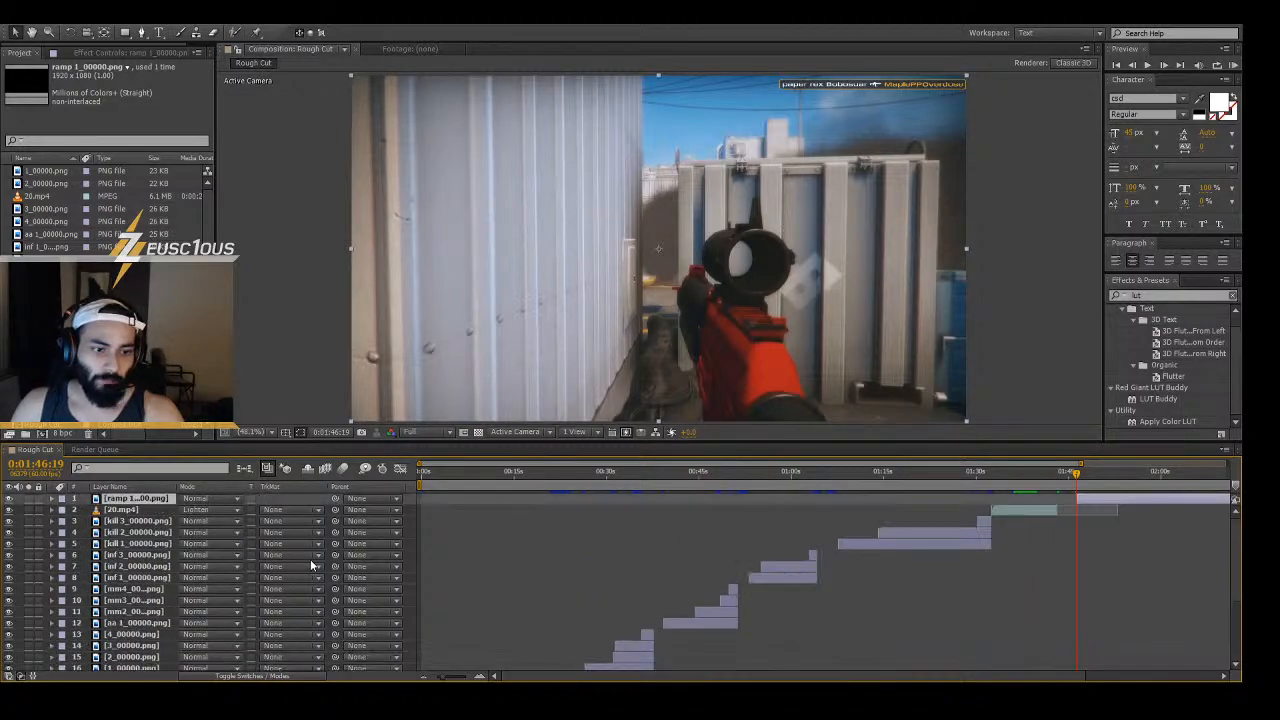
scroll(277, 550, "down", 4)
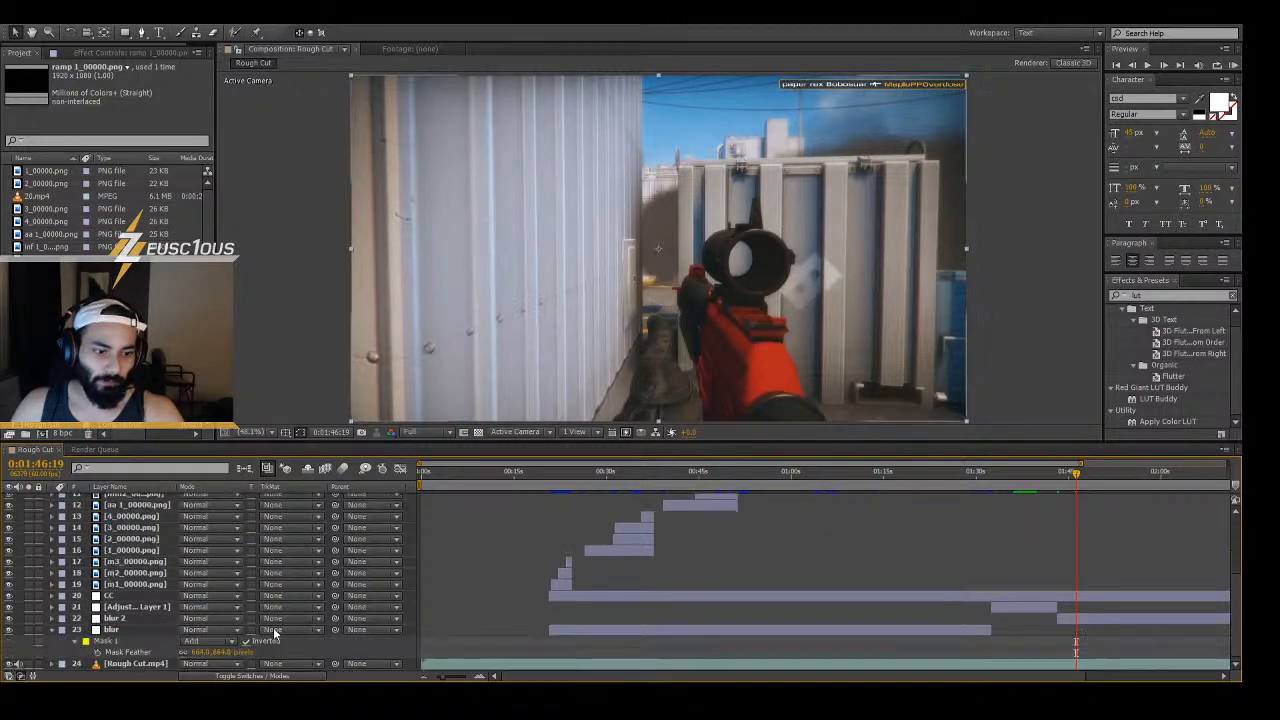
left_click(277, 677)
scroll(306, 552, "up", 4)
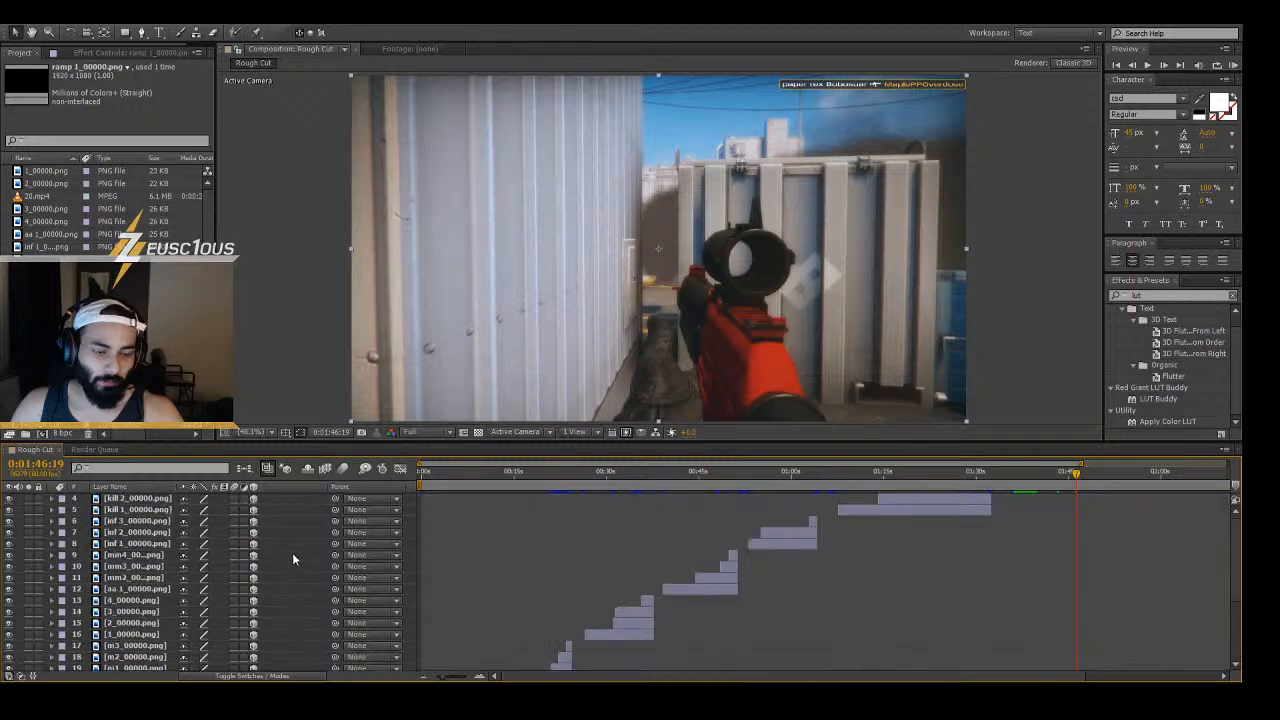
left_click(253, 499)
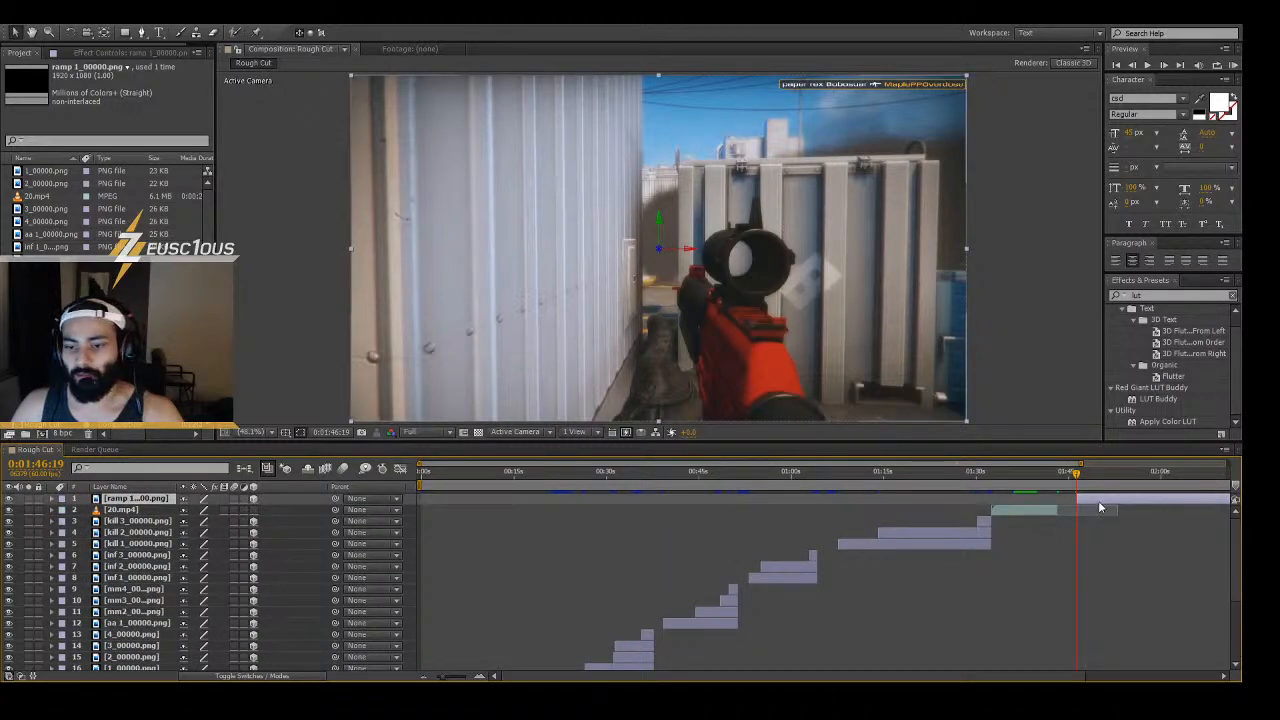
- Move 20.mp4 above ramp 1_00000.png and place the ramp 1 kill notice at an angle along the metal container wall
left_click_drag(130, 513, 150, 500)
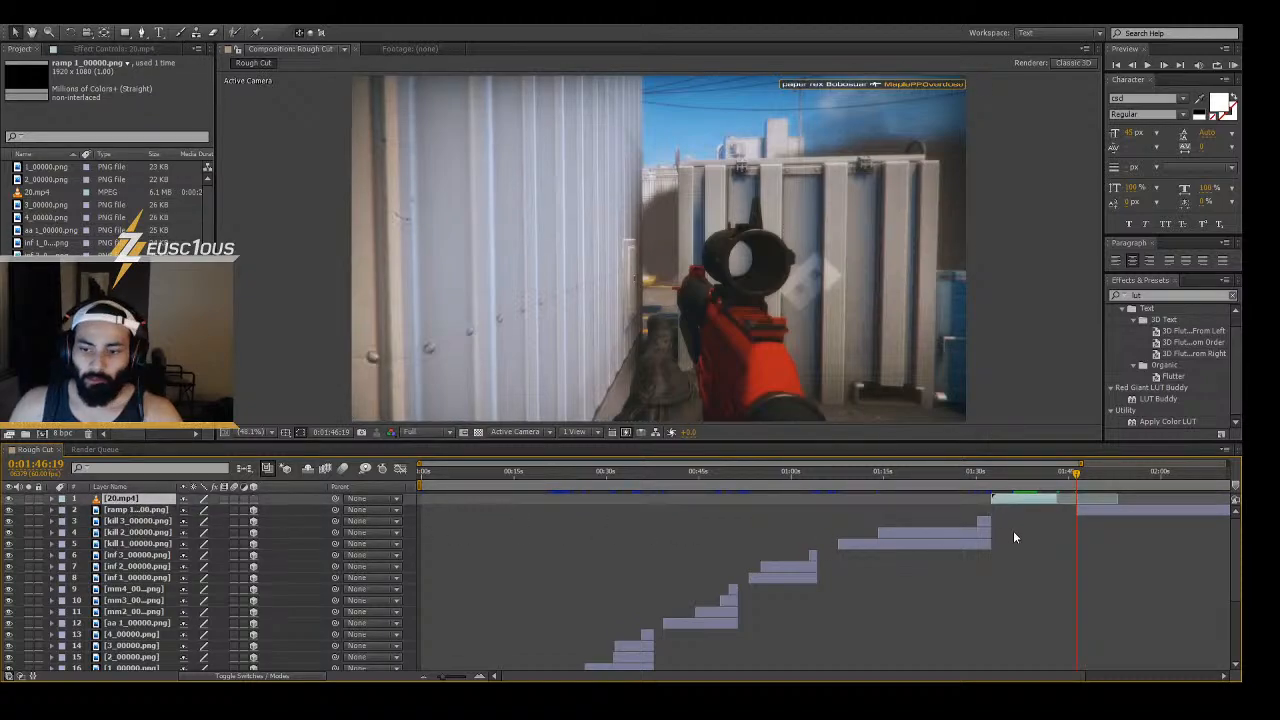
left_click(1128, 511)
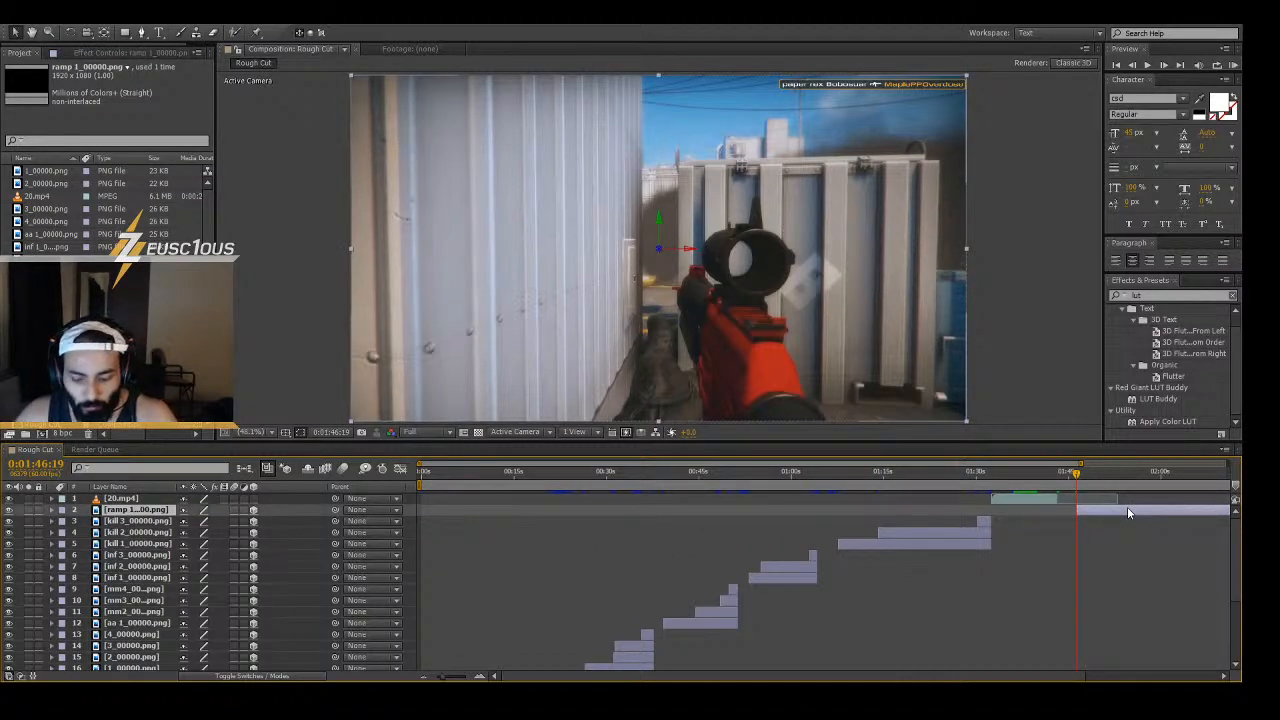
key("ctrl+v")
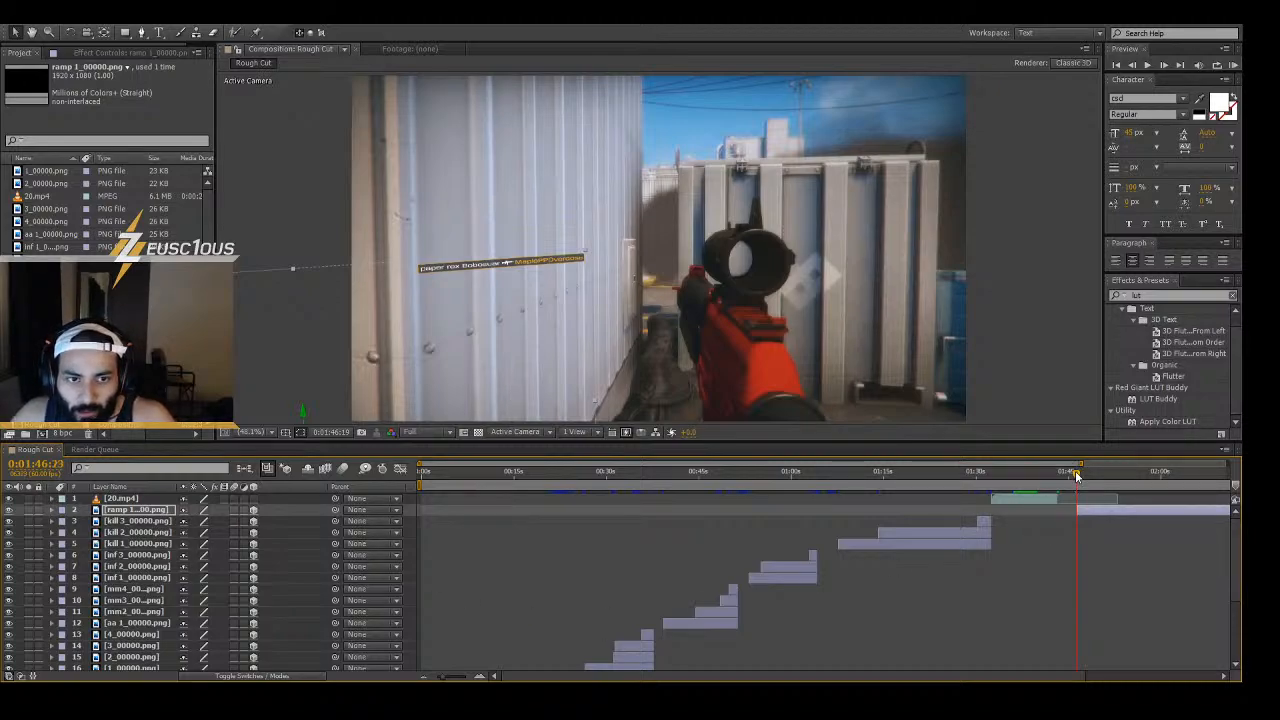
- Scrub to about 0:01:50 and examine the outdoor footage frame by frame up to the scene change at 0:01:51:17
mouse_move(1077, 476)
left_mouse_down()
mouse_move(1118, 484)
mouse_move(1098, 481)
left_mouse_up()
key("Page_Down")
key("Page_Down")
key("Page_Down")
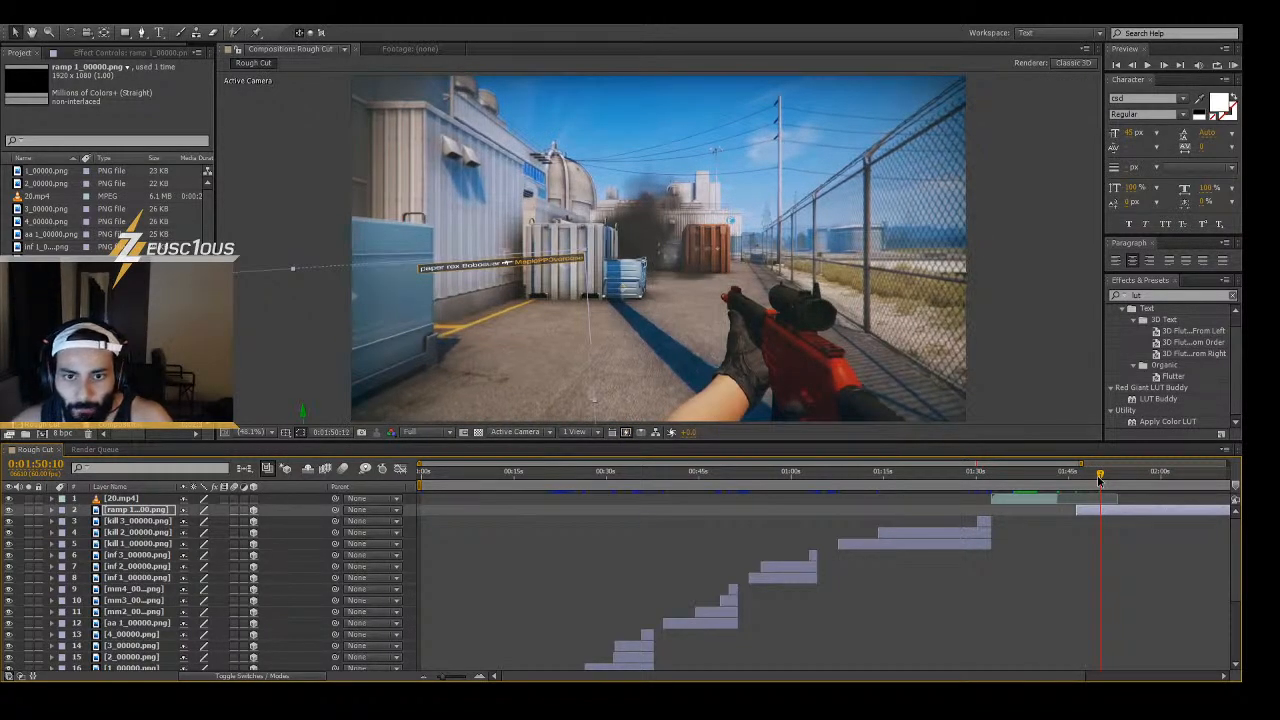
key("Page_Down")
key("Page_Down")
key("Page_Down")
key("Page_Down")
key("Page_Down")
key("Page_Down")
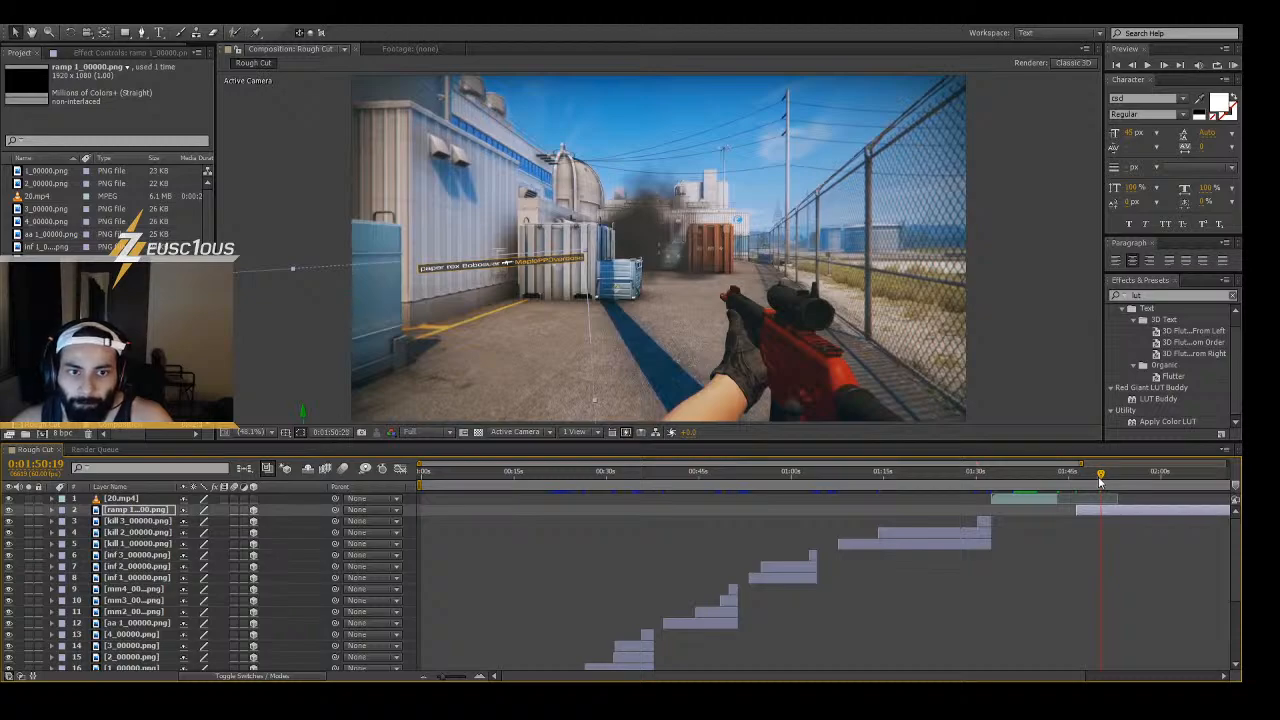
key("Page_Down")
key("Page_Down")
key("Page_Down")
key("Page_Down")
key("Page_Down")
key("Page_Down")
key("Page_Down")
key("Page_Down")
key("Page_Down")
key("Page_Down")
key("Page_Down")
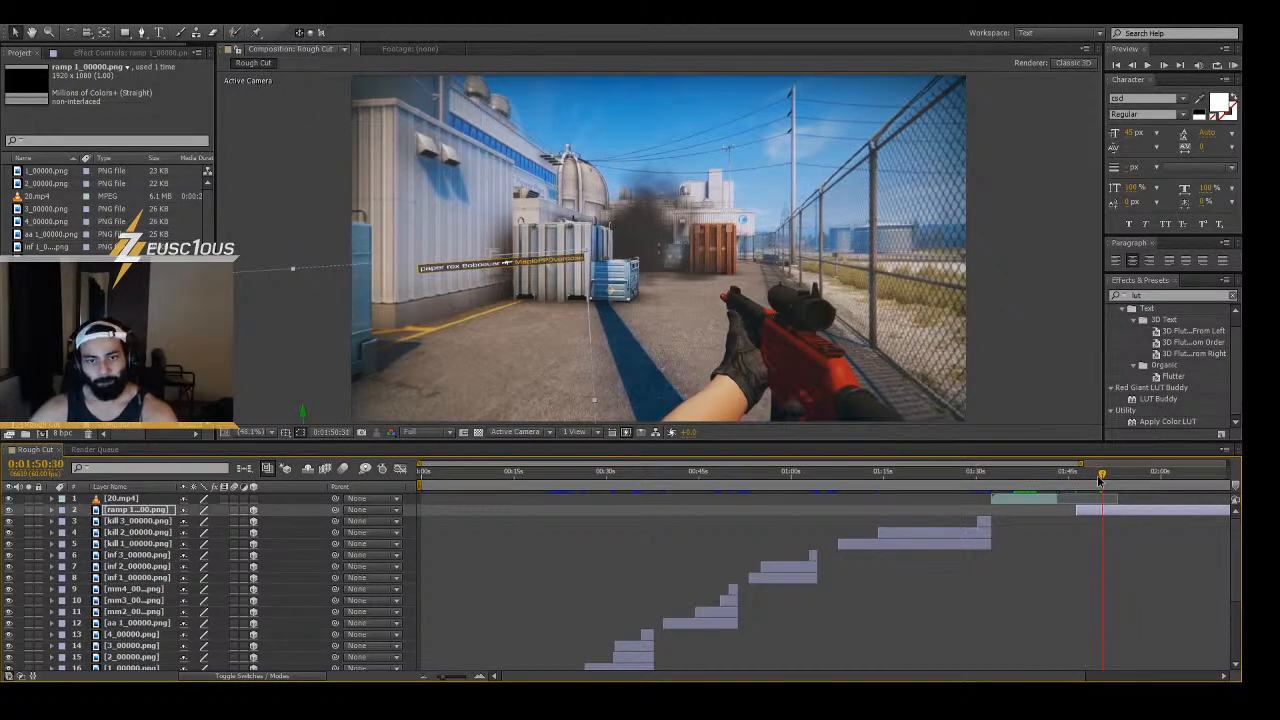
key("Page_Down")
key("Page_Down")
key("Page_Down")
key("Page_Down")
key("Page_Down")
key("Page_Down")
key("Page_Down")
key("Page_Down")
key("Page_Down")
key("Page_Down")
key("Page_Down")
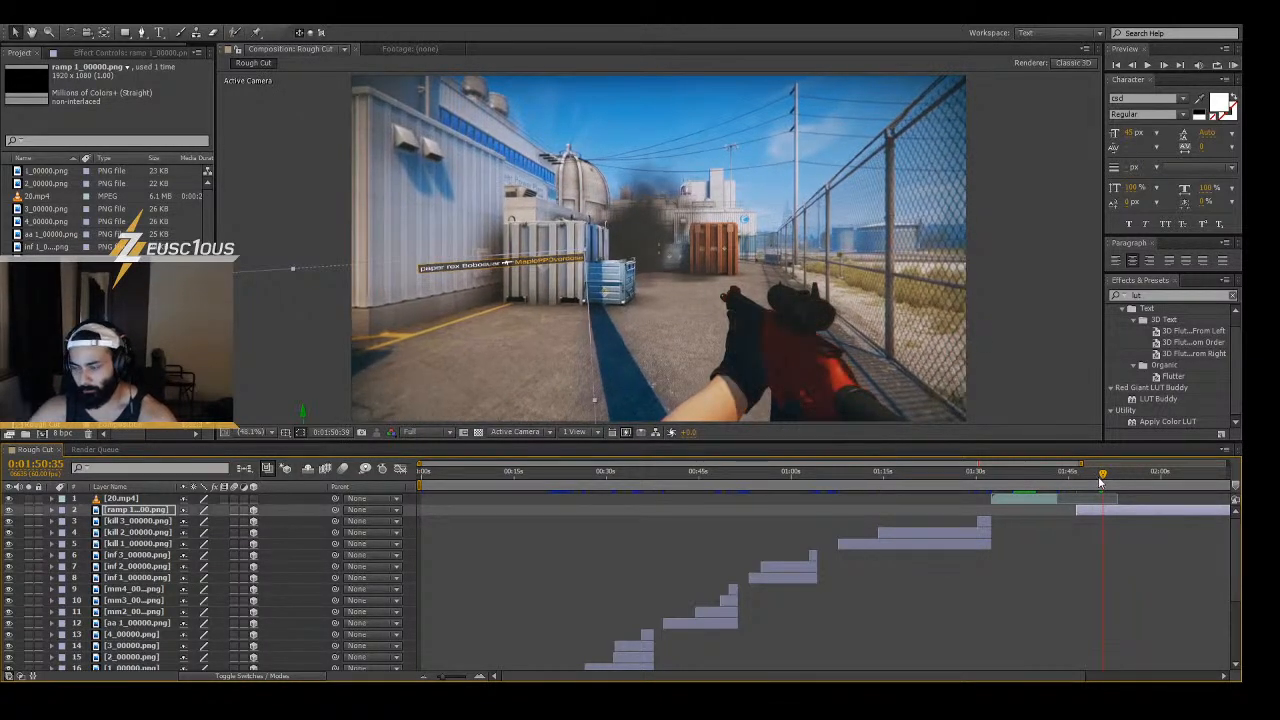
key("Page_Down")
key("Page_Down")
key("Page_Down")
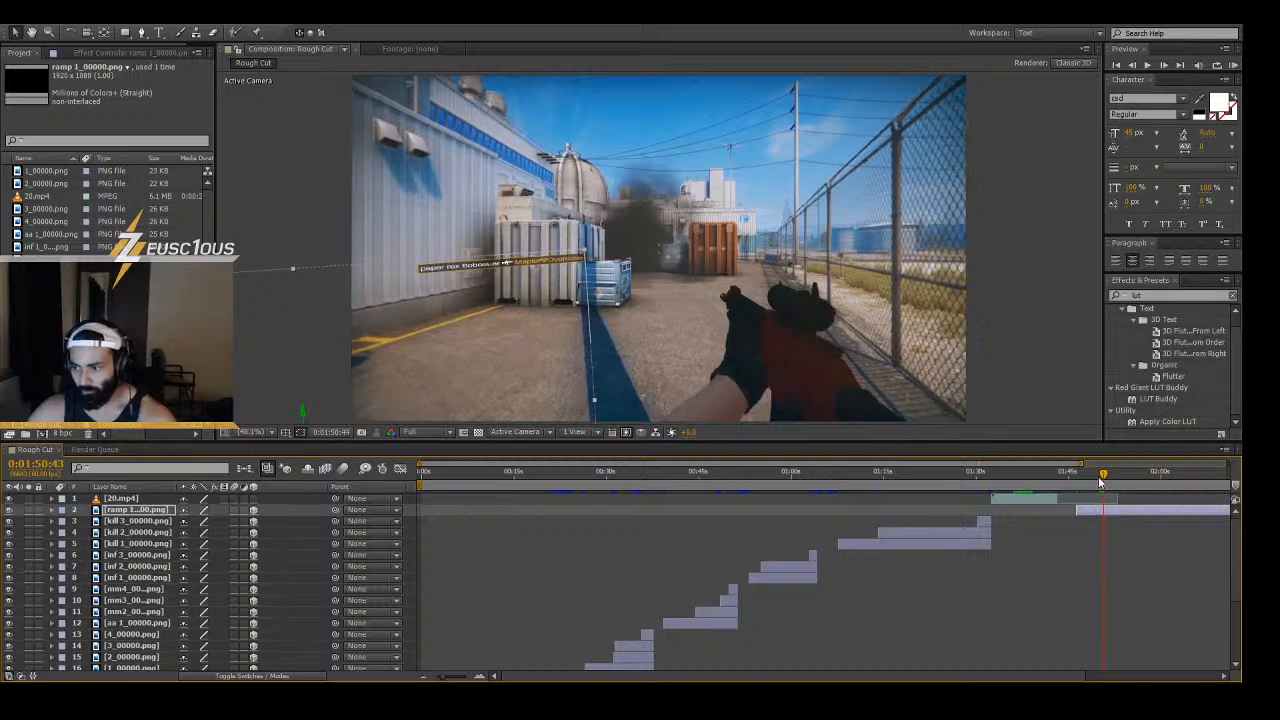
key("Page_Down")
key("Page_Down")
key("Page_Down")
key("Page_Down")
key("Page_Down")
key("Page_Down")
key("Page_Down")
key("Page_Down")
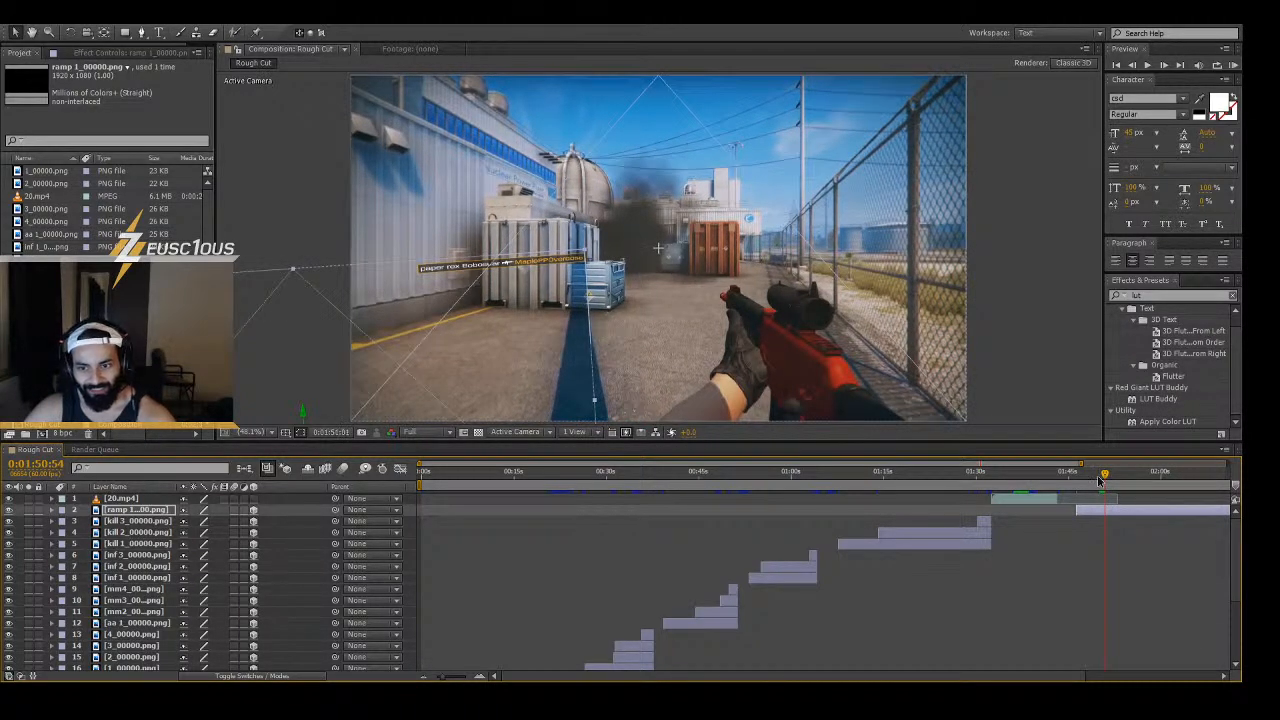
key("Page_Down")
key("Page_Down")
key("Page_Down")
key("Page_Down")
key("Page_Down")
key("Page_Down")
key("Page_Down")
key("Page_Down")
key("Page_Down")
key("Page_Down")
key("Page_Down")
key("Page_Down")
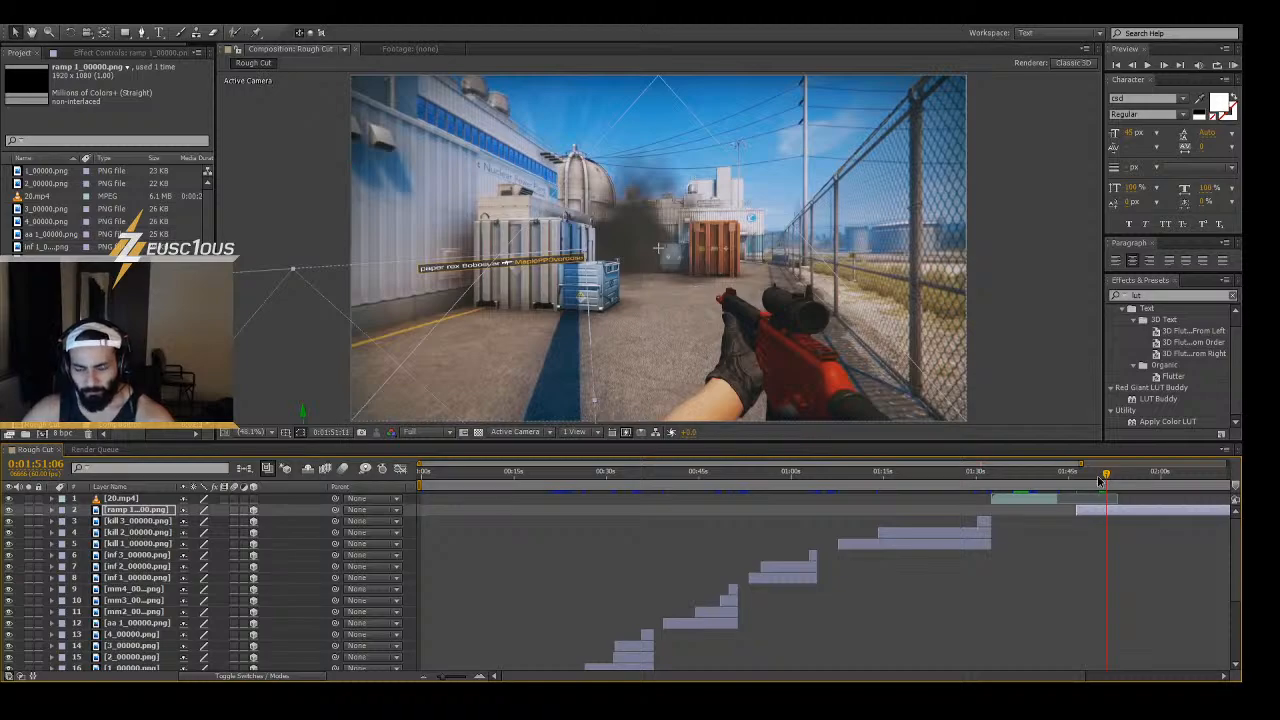
key("Page_Down")
key("Page_Down")
key("Page_Down")
key("Page_Down")
key("Page_Down")
key("Page_Down")
key("Page_Down")
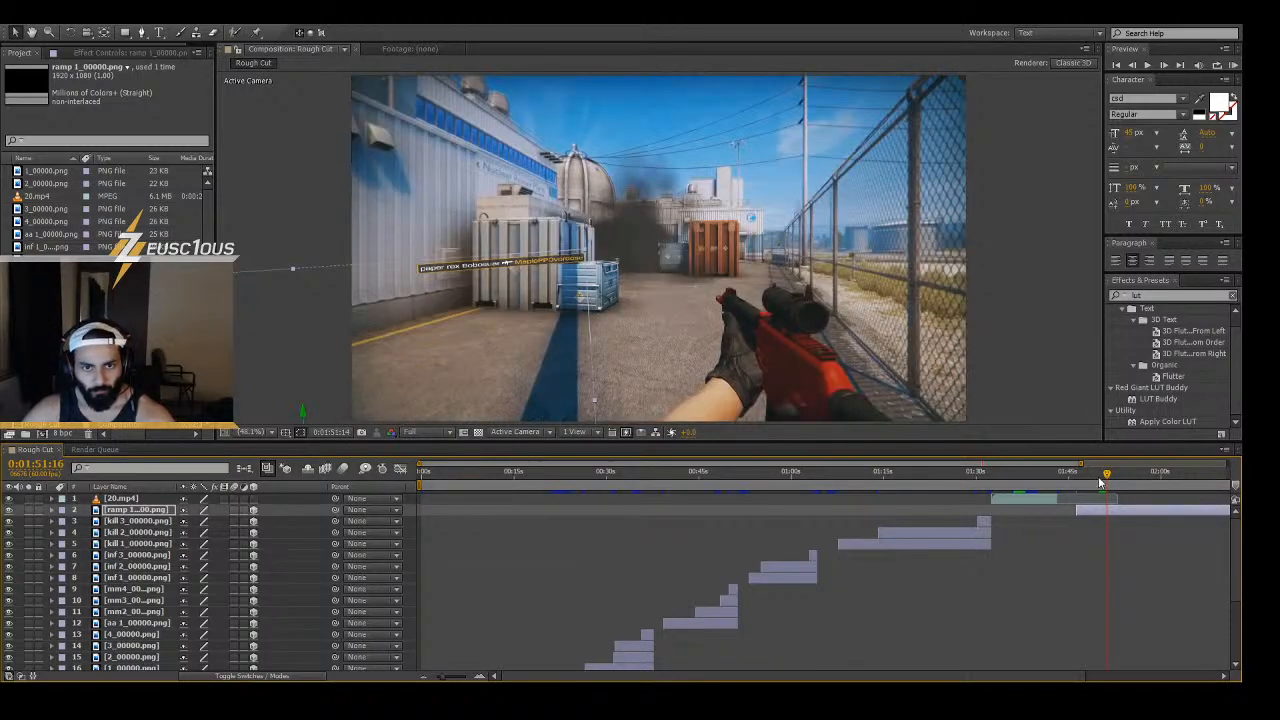
key("Page_Down")
key("Page_Down")
key("Page_Down")
key("Page_Down")
key("Page_Down")
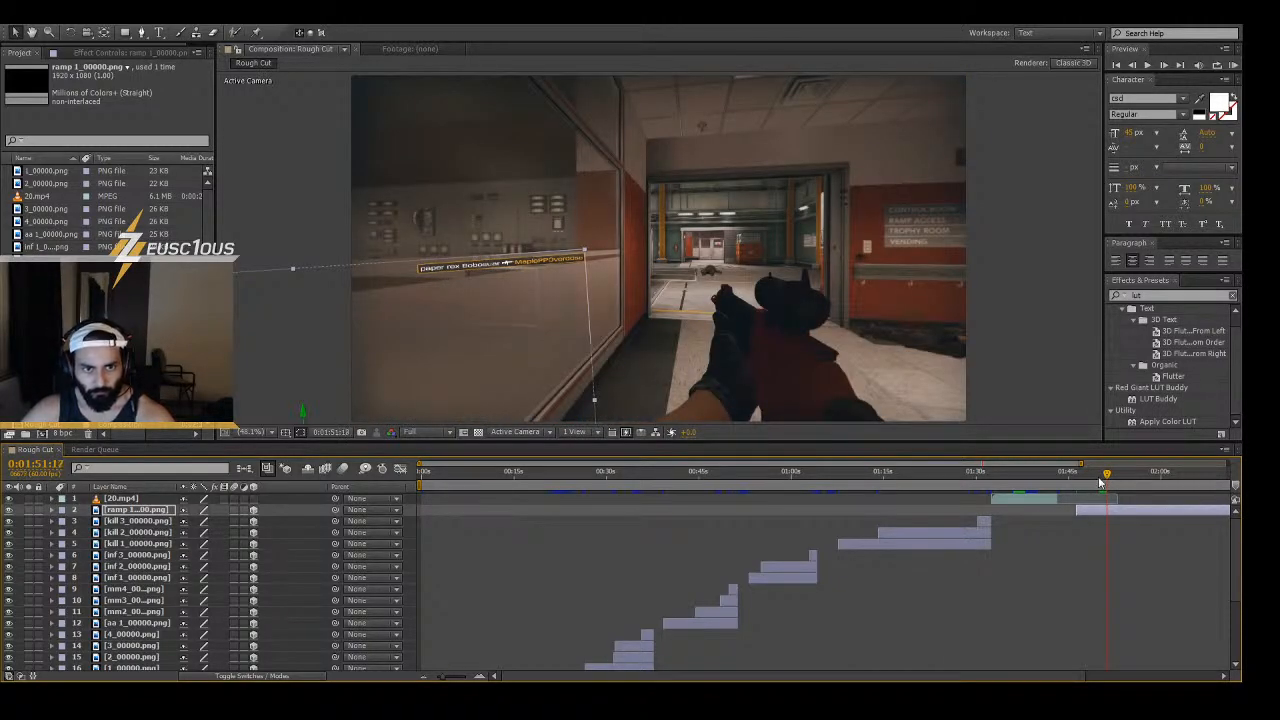
- Examine the indoor corridor clip frame by frame and set the current time to 0:01:51:52, at the zoom into the scope
key("Page_Down")
key("Page_Down")
key("Page_Down")
key("Page_Down")
key("Page_Down")
key("Page_Down")
key("Page_Down")
key("Page_Down")
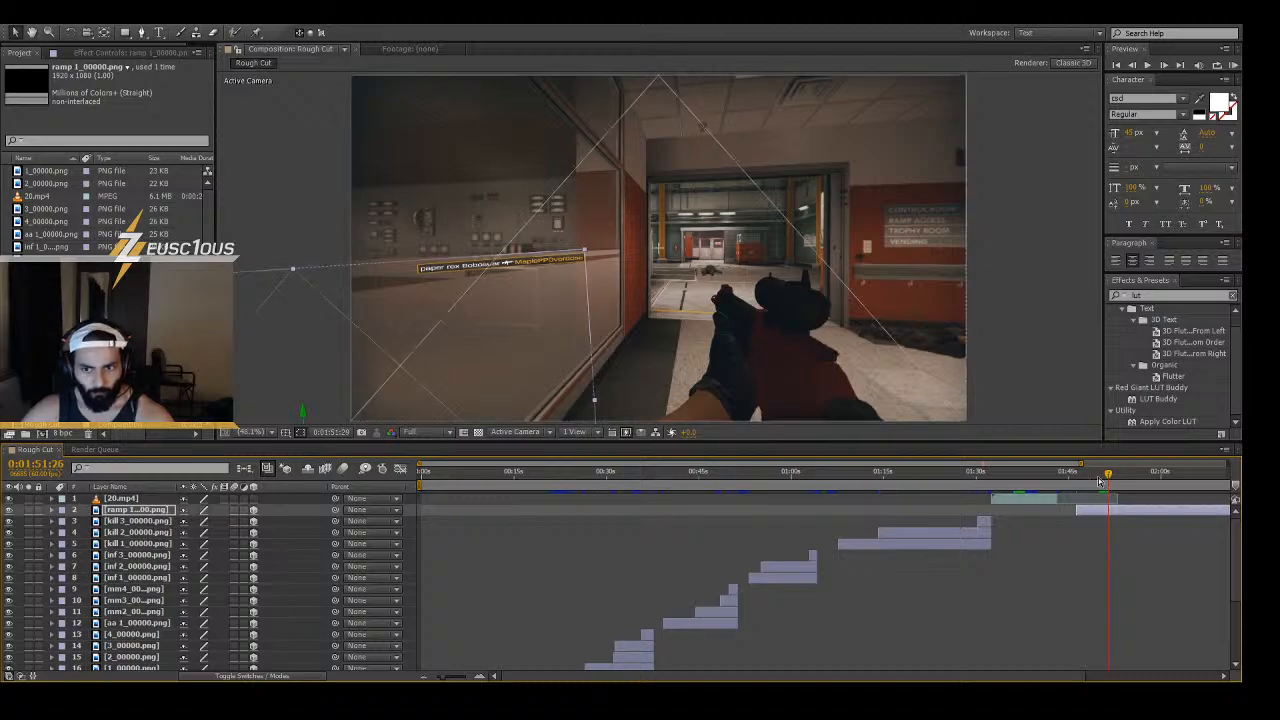
key("Page_Down")
key("Page_Down")
key("Page_Down")
key("Page_Down")
key("Page_Down")
key("Page_Down")
key("Page_Down")
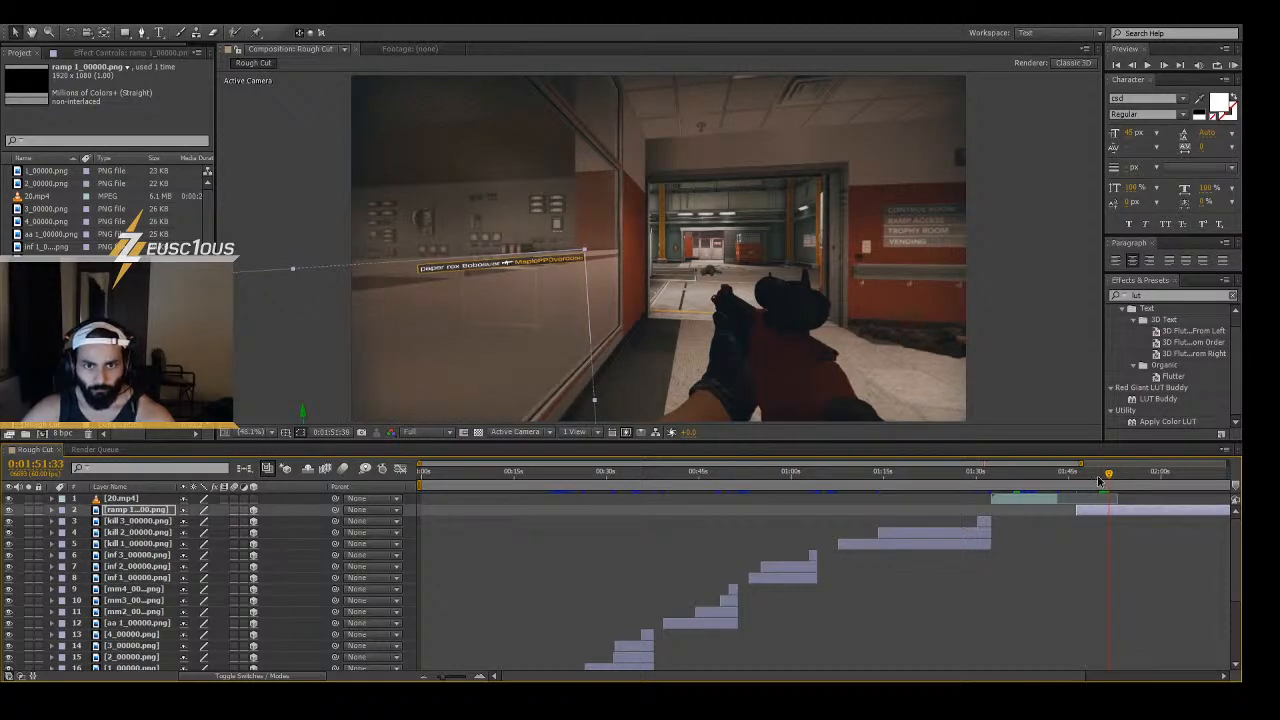
key("Page_Down")
key("Page_Down")
key("Page_Down")
key("Page_Down")
key("Page_Down")
key("Page_Down")
key("Page_Down")
key("Page_Down")
key("Page_Down")
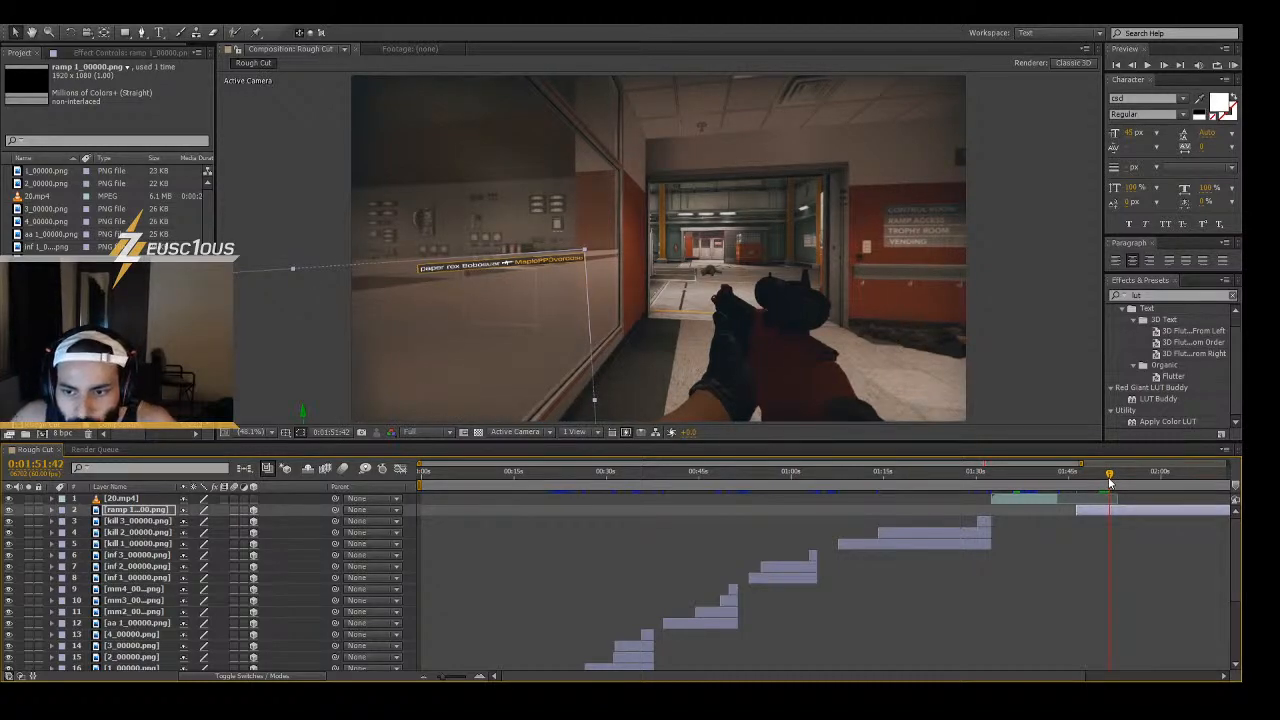
left_click_drag(1109, 480, 1110, 481)
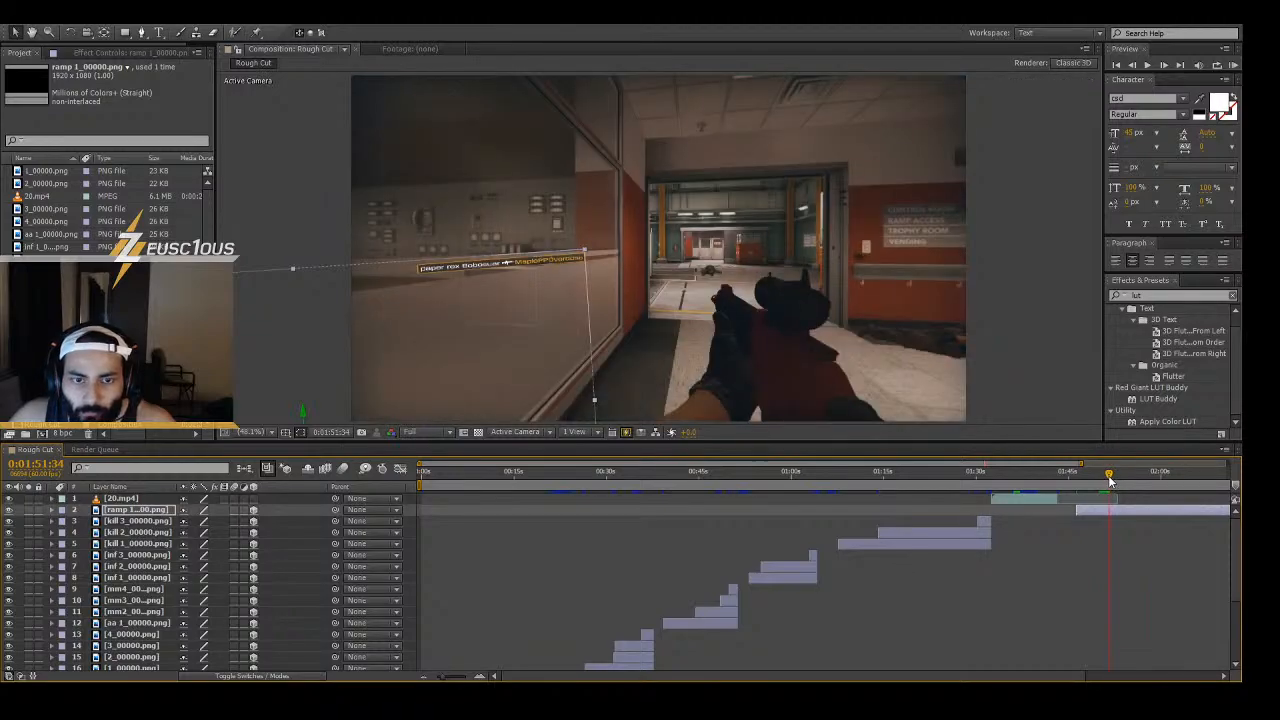
key("Page_Down")
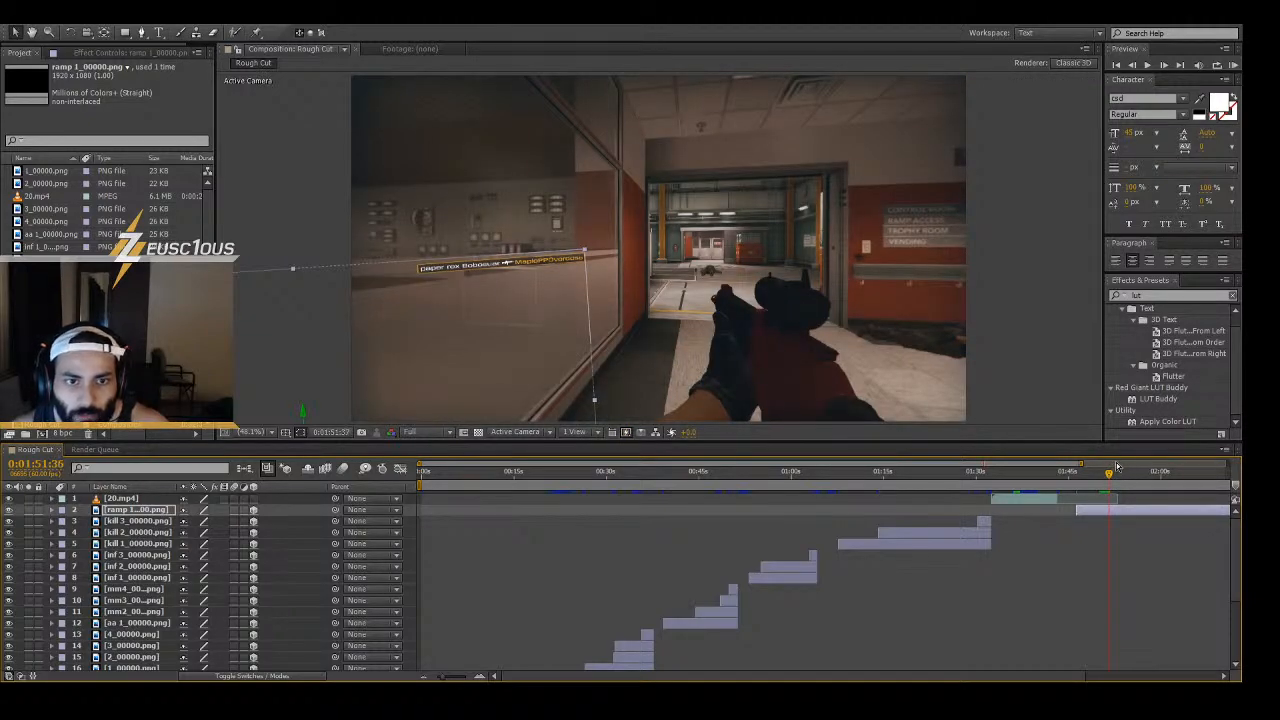
key("Page_Down")
key("Page_Down")
key("Page_Down")
key("Page_Down")
key("Page_Down")
key("Page_Down")
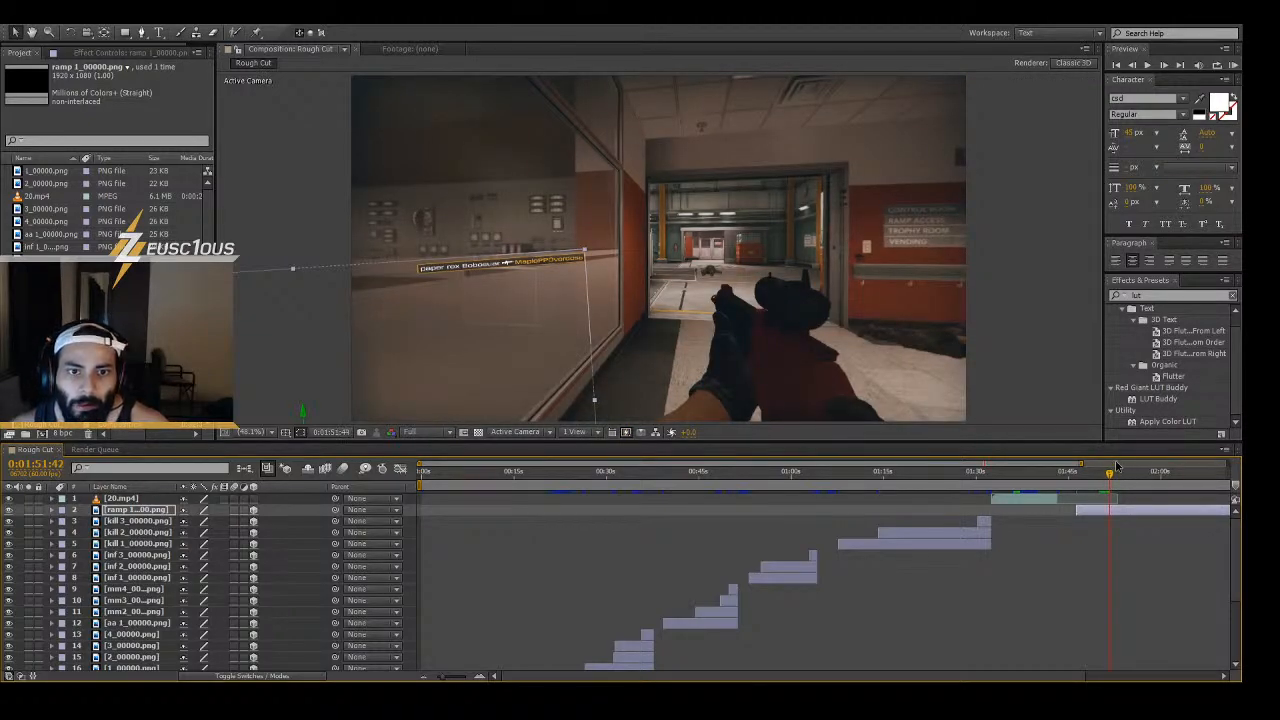
key("Page_Down")
key("Page_Down")
key("Page_Down")
key("Page_Down")
key("Page_Down")
key("Page_Down")
key("Page_Down")
key("Page_Down")
key("Page_Down")
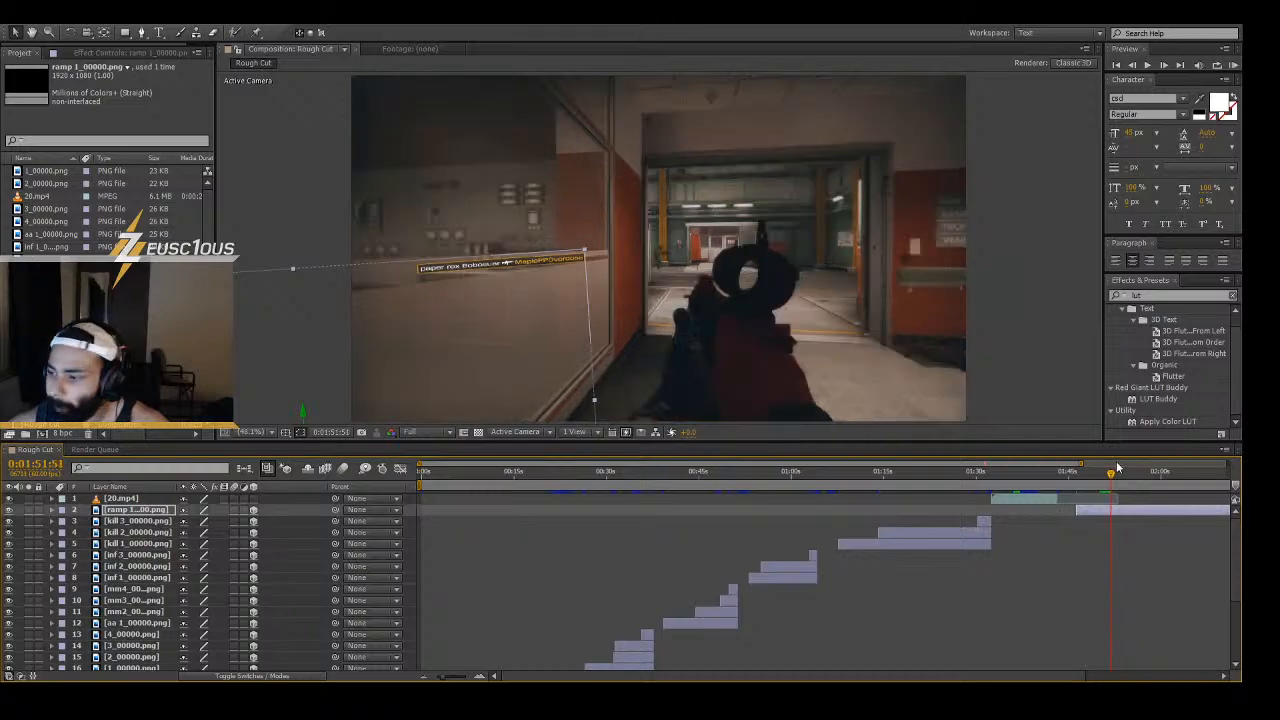
key("Page_Down")
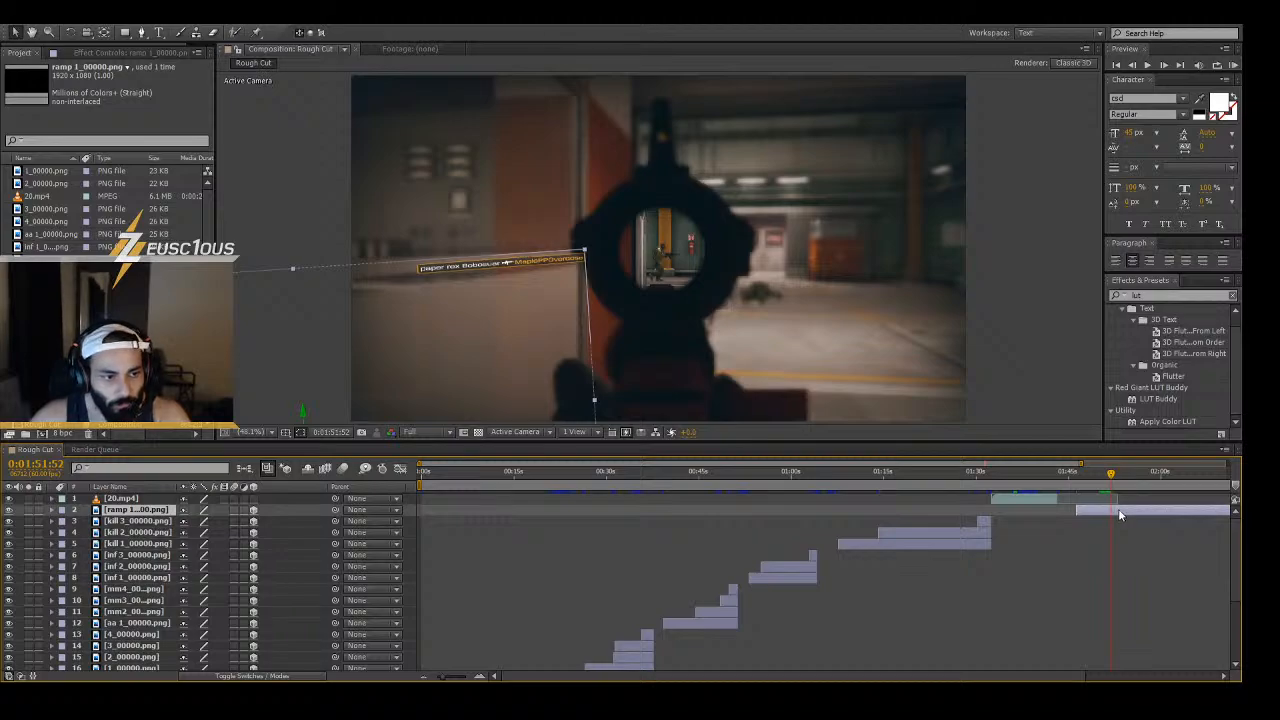
- Split the ramp 1_00000.png layer at 0:01:51:52 and trim the start of its second part to about 0:01:55
key("ctrl+shift+d")
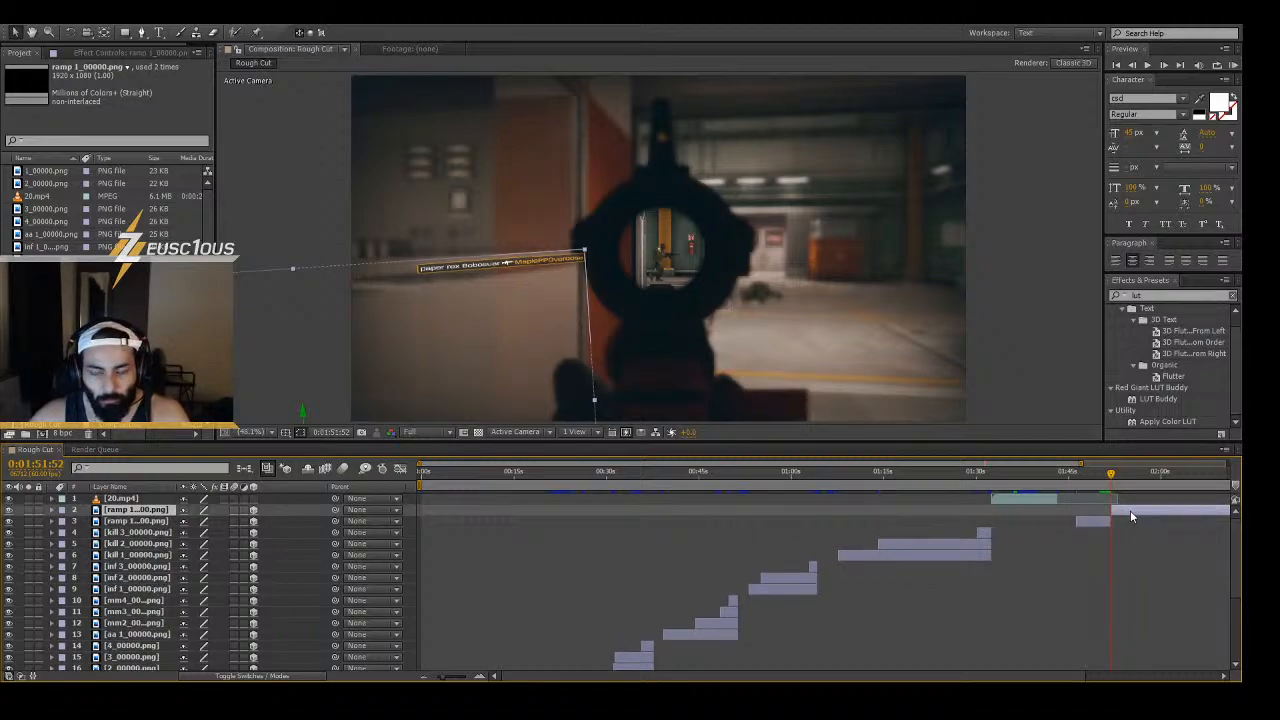
left_click_drag(1111, 509, 1131, 510)
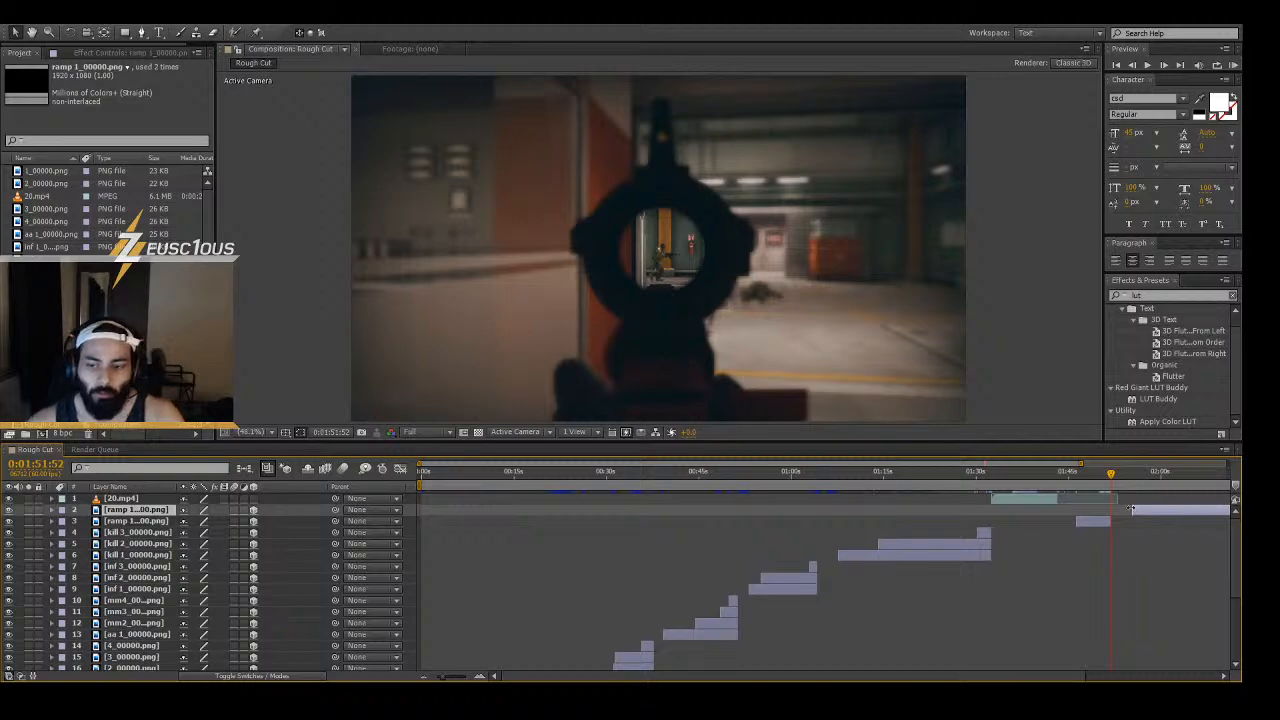
- Examine the scoped corridor footage frame by frame from 0:01:51:52 up to the end of the scoped view near 0:01:52:47
key("Page_Down")
key("Page_Down")
key("Page_Down")
key("Page_Down")
key("Page_Down")
key("Page_Down")
key("Page_Down")
key("Page_Down")
key("Page_Down")
key("Page_Down")
key("Page_Up")
key("Page_Up")
key("Page_Up")
key("Page_Up")
key("Page_Up")
key("Page_Up")
key("Page_Up")
key("Page_Up")
key("Page_Up")
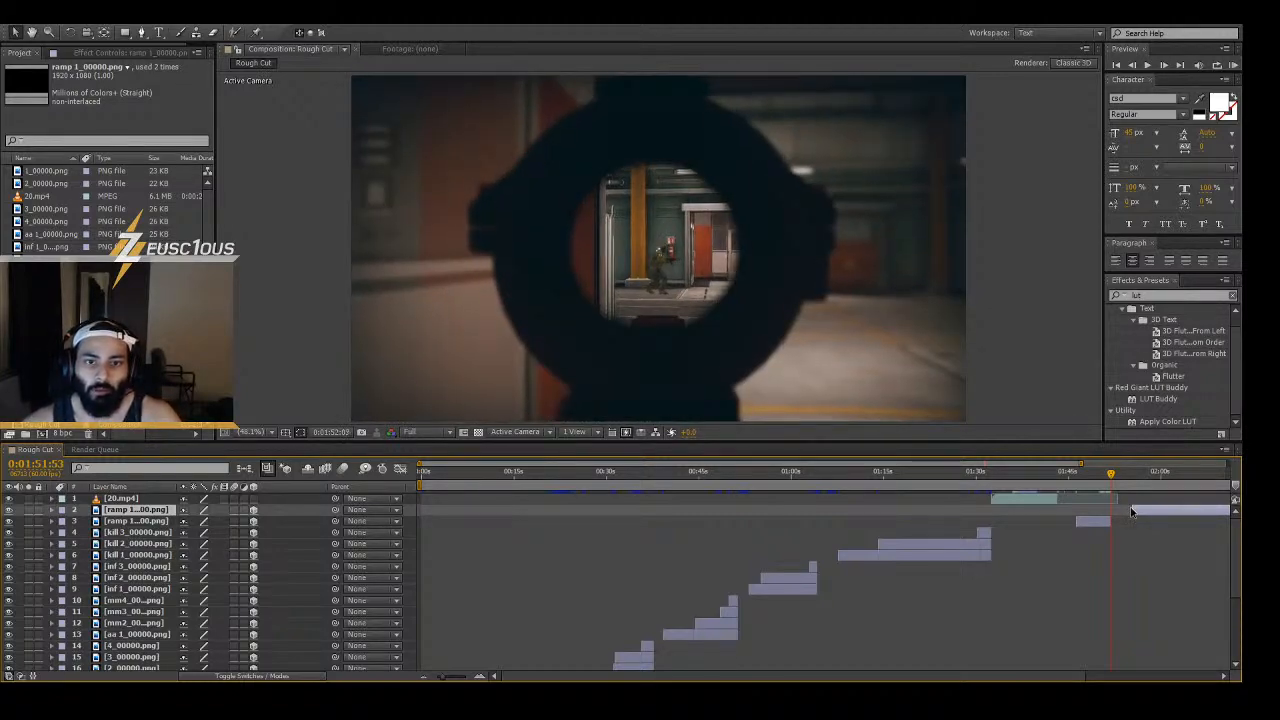
key("Page_Down")
key("Page_Down")
key("Page_Down")
key("Page_Down")
key("Page_Down")
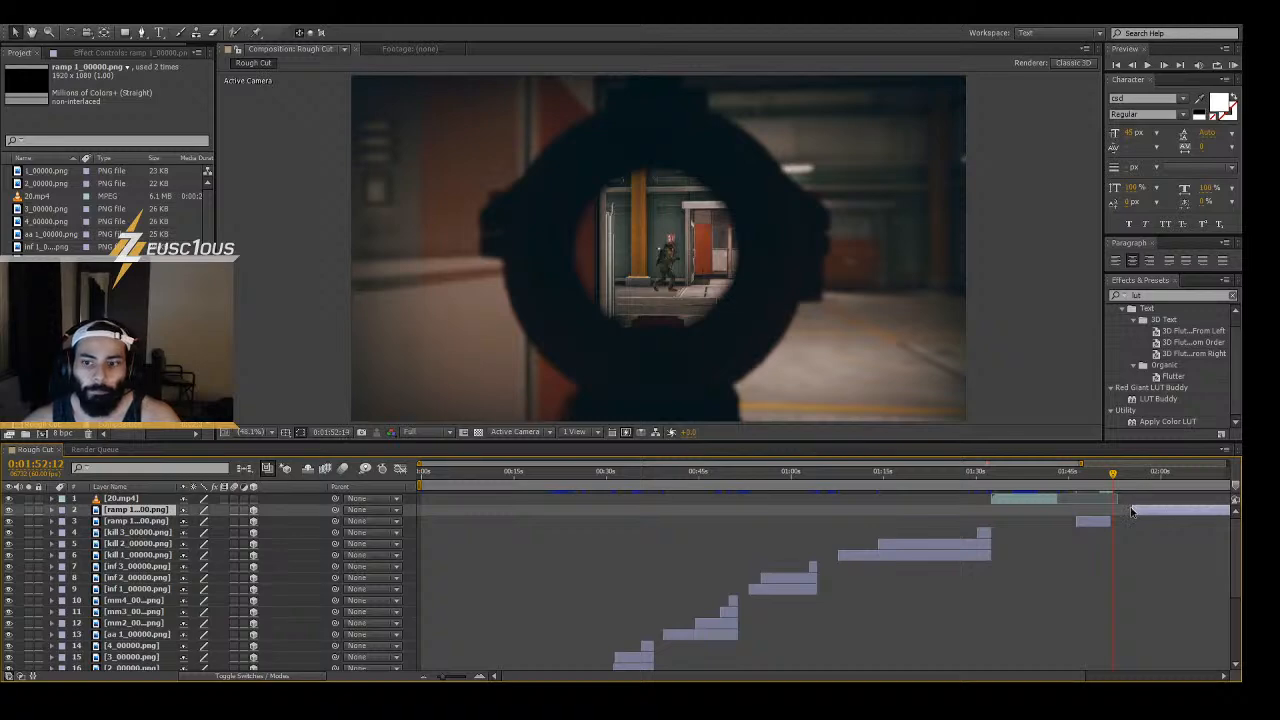
key("Page_Down")
key("Page_Down")
key("Page_Down")
key("Page_Down")
key("Page_Down")
key("Page_Down")
key("Page_Down")
key("Page_Down")
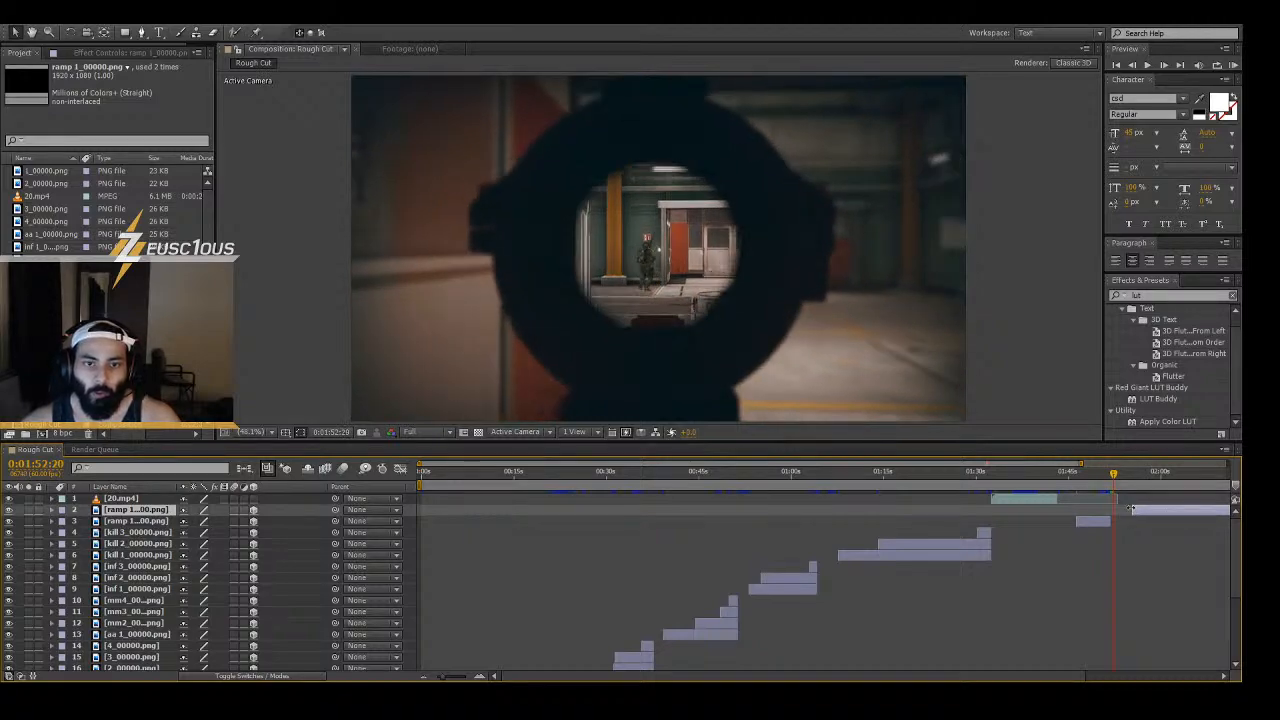
key("Page_Down")
key("Page_Down")
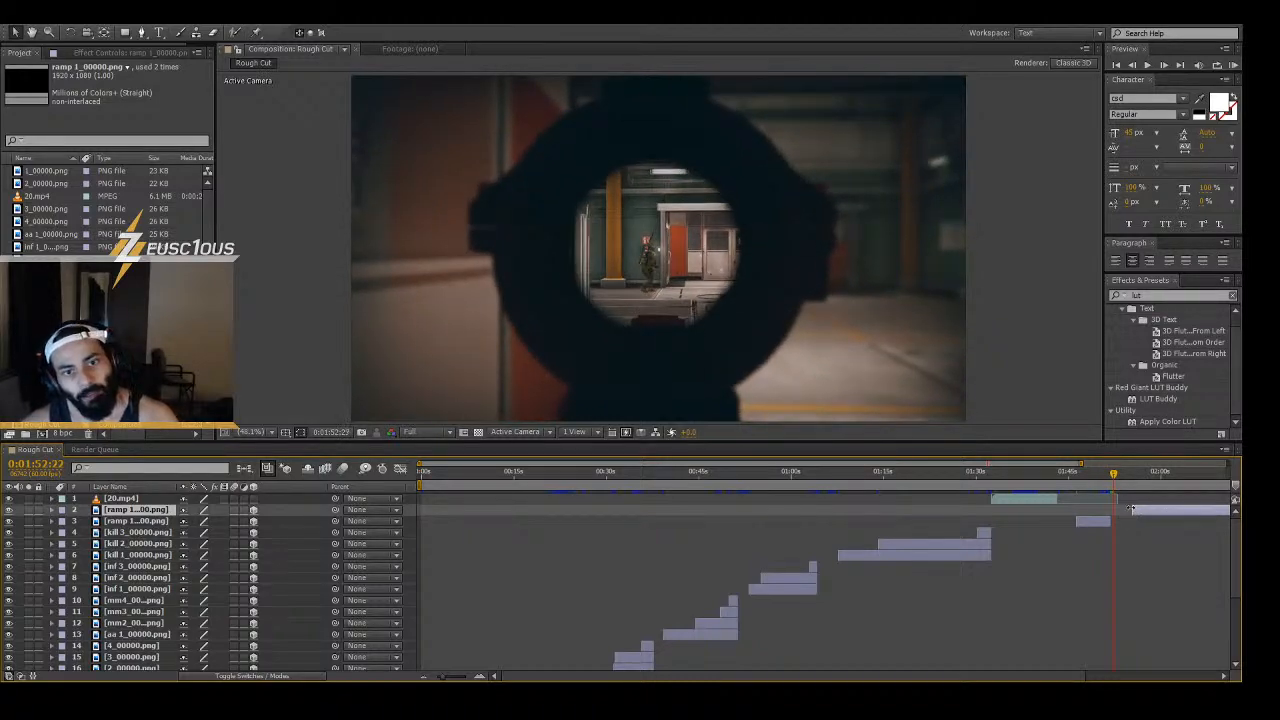
key("Page_Down")
key("Page_Down")
key("Page_Down")
key("Page_Down")
key("Page_Down")
key("Page_Down")
key("Page_Down")
key("Page_Down")
key("Page_Down")
key("Page_Down")
key("Page_Down")
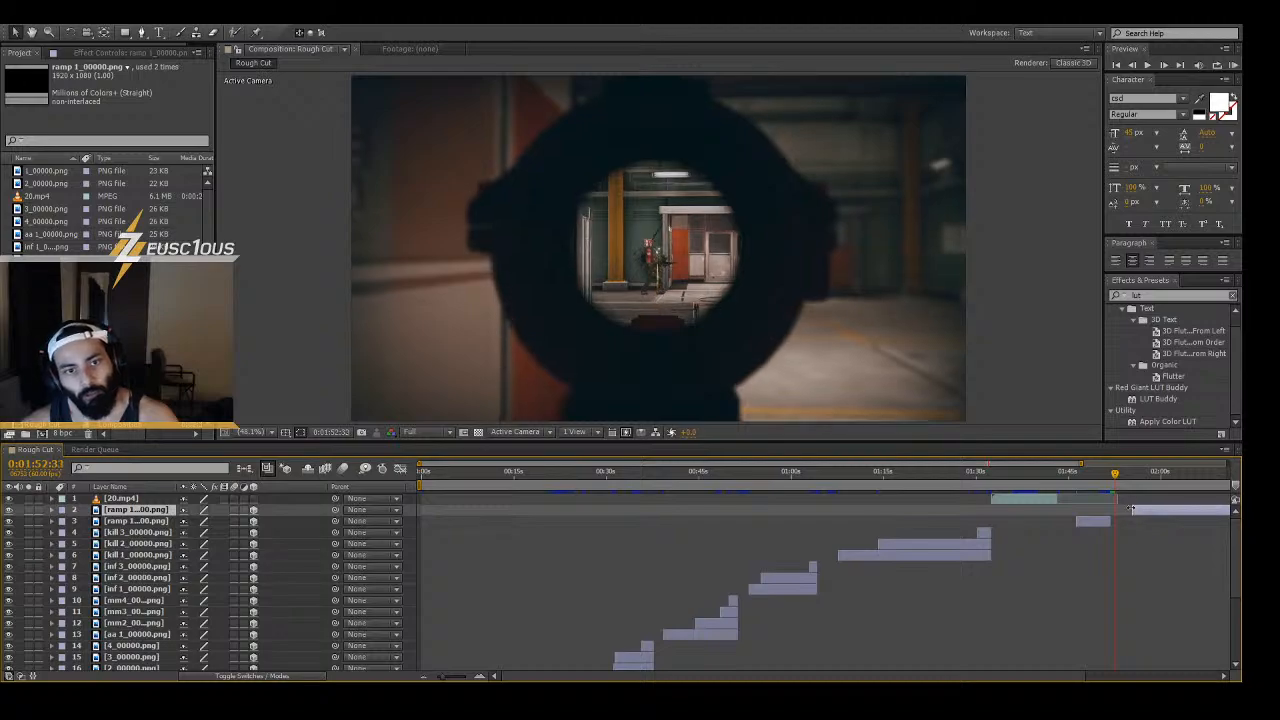
key("Page_Down")
key("Page_Down")
key("Page_Down")
key("Page_Down")
key("Page_Down")
key("Page_Down")
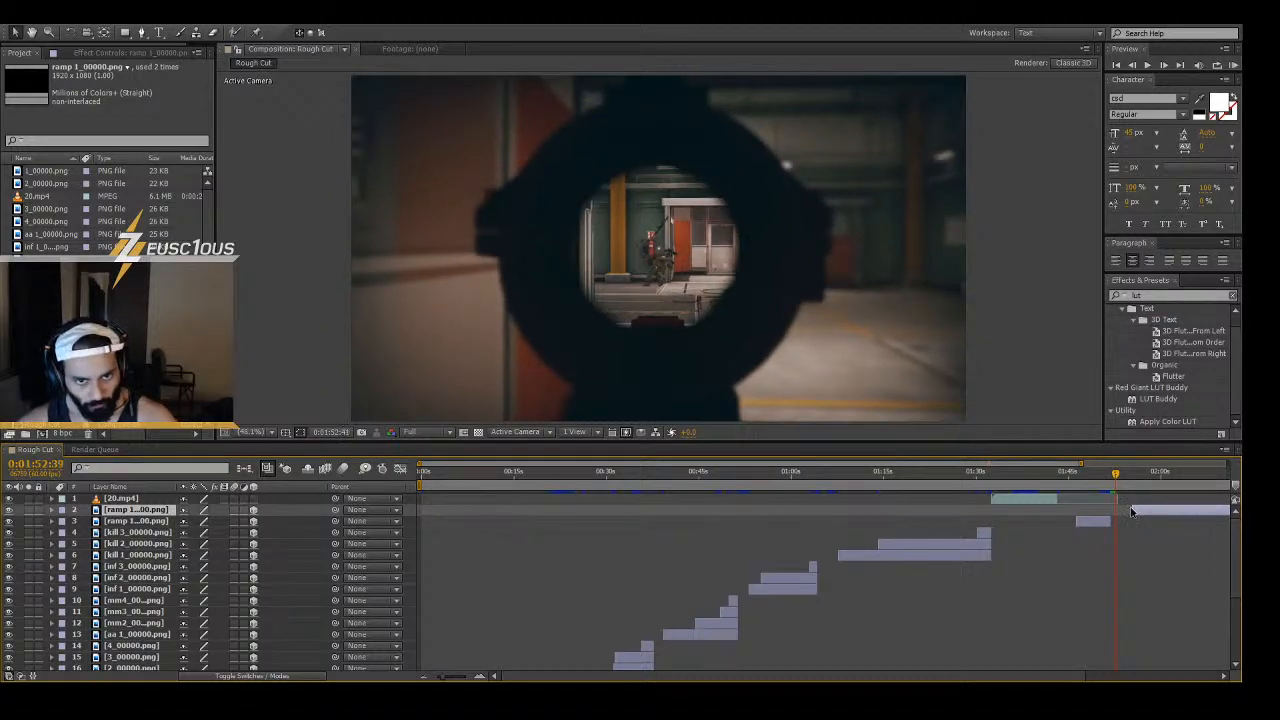
key("Page_Down")
key("Page_Down")
key("Page_Down")
key("Page_Down")
key("Page_Down")
key("Page_Down")
key("Page_Down")
key("Page_Down")
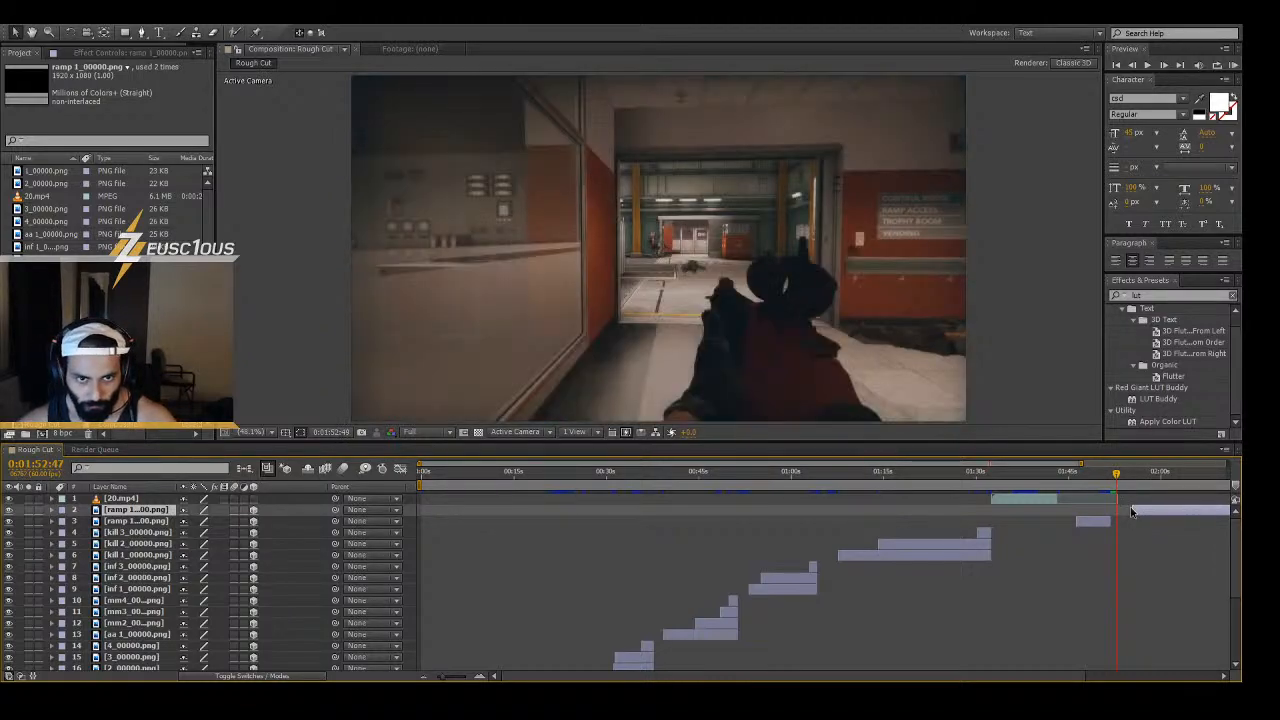
- Set the current time to 0:01:52:49, the first frame where the view has cut back out of the scope
key("Page_Down")
key("Page_Down")
key("Page_Down")
key("Page_Down")
key("Page_Down")
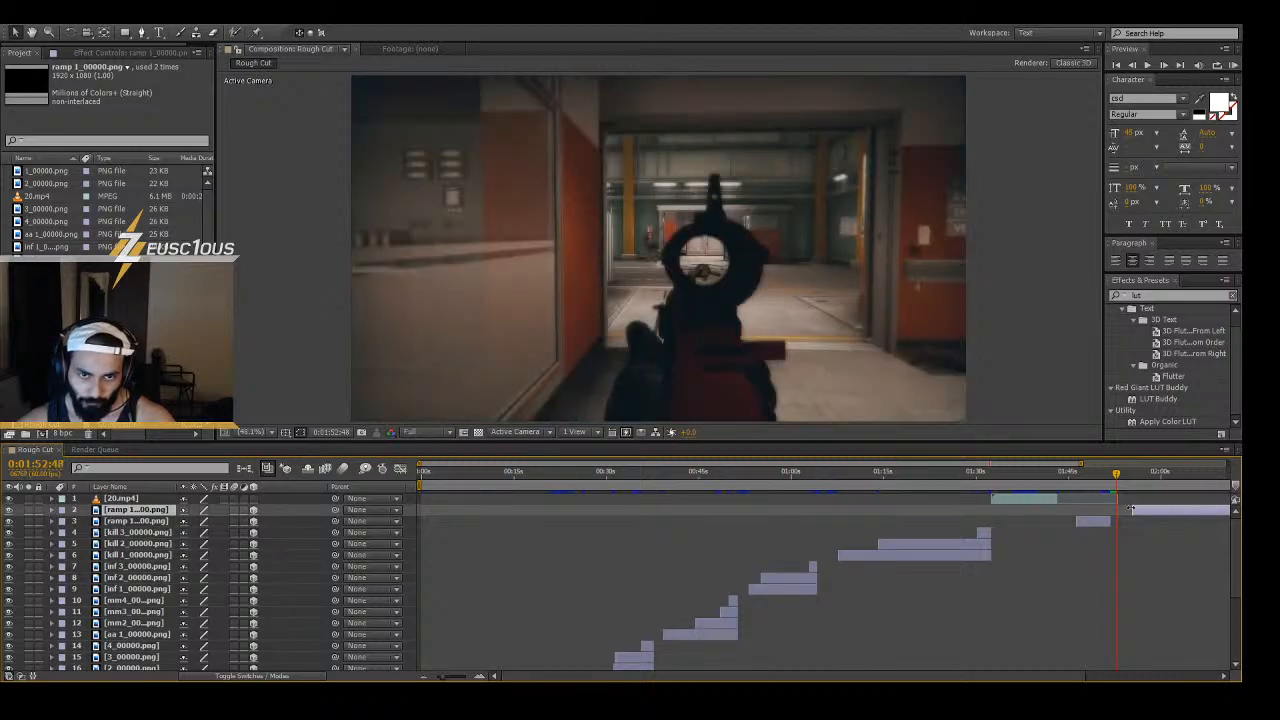
key("Page_Down")
key("Page_Up")
key("Page_Down")
key("Page_Down")
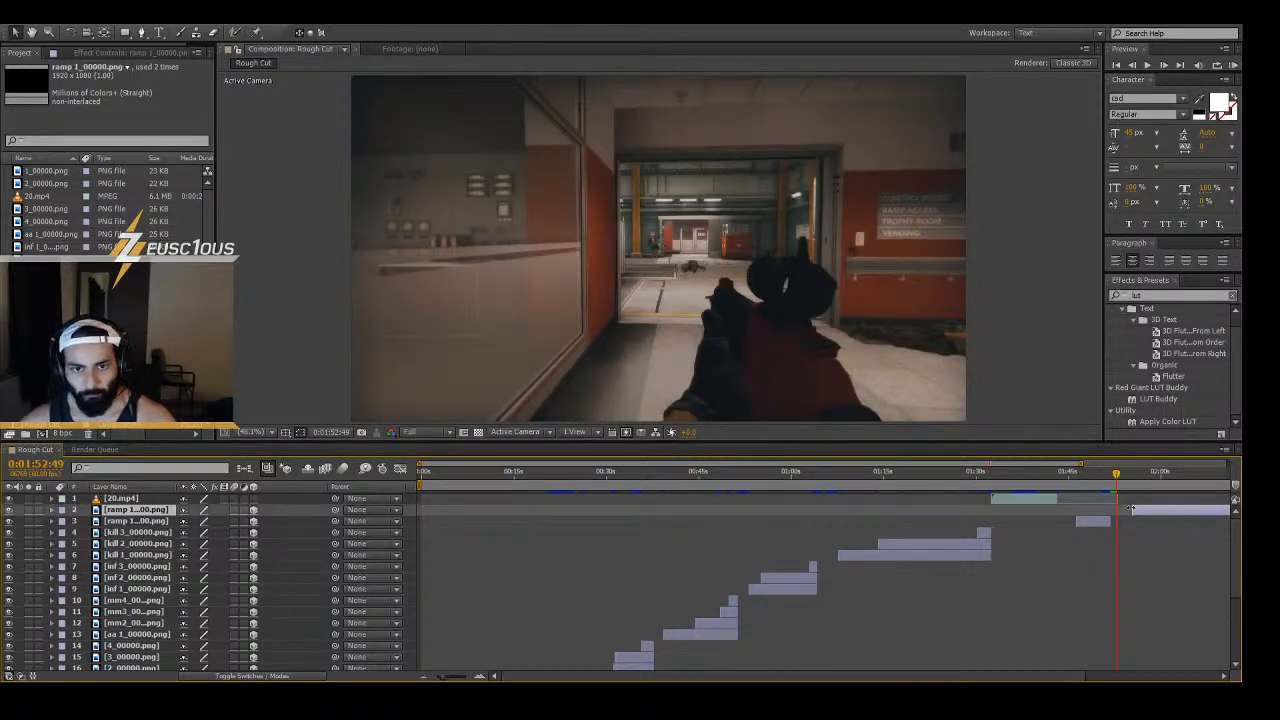
key("Page_Down")
key("Page_Up")
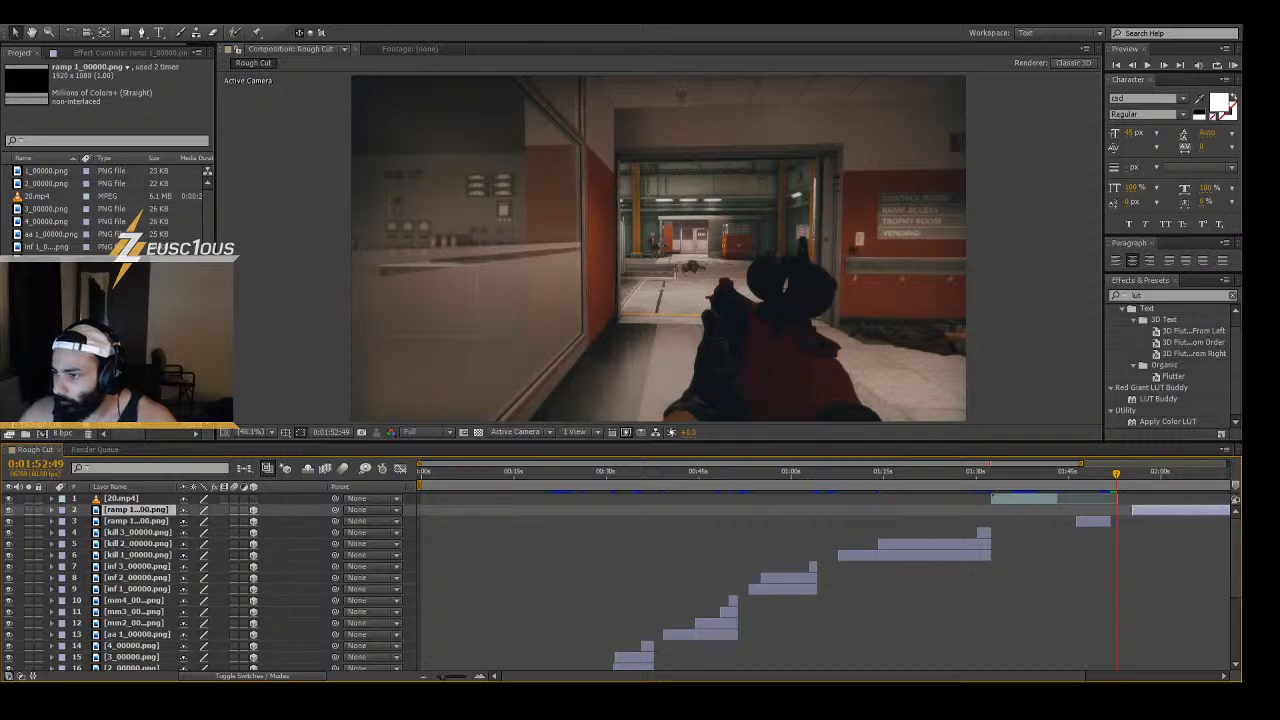
key("Page_Down")
key("Page_Up")
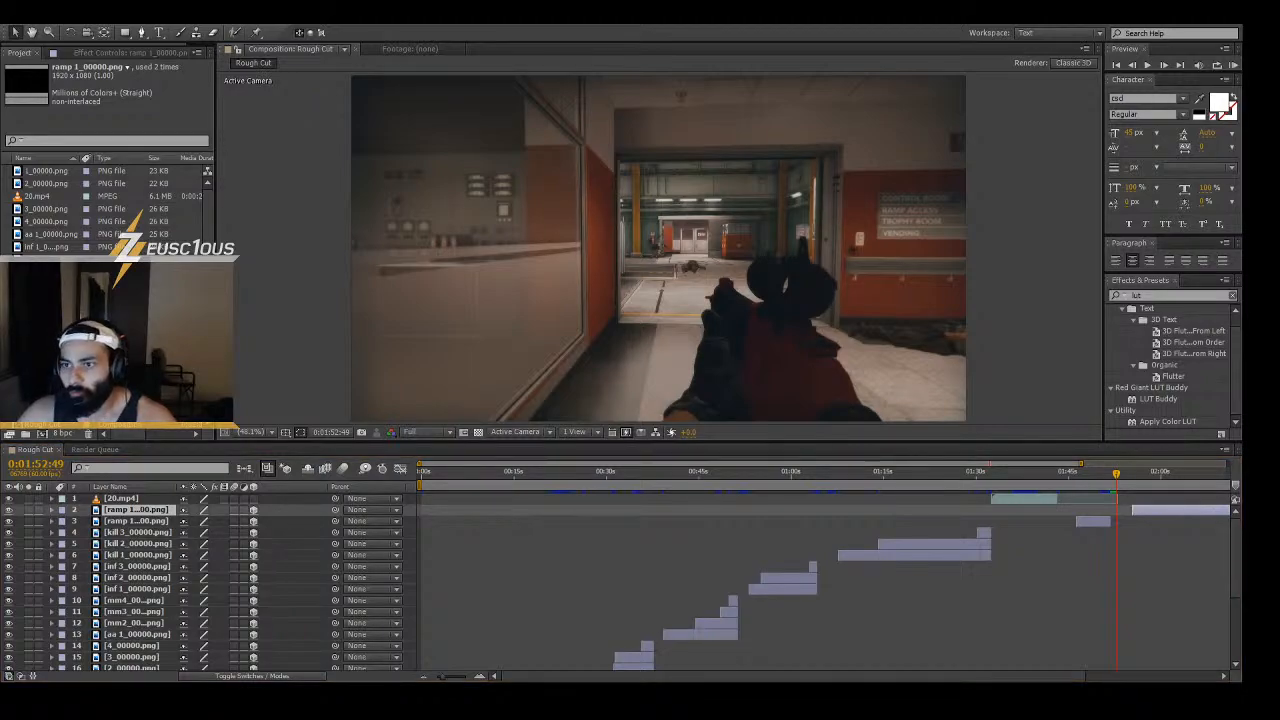
- Import ramp 2_00000.png as the top layer, starting it and the second part of ramp 1_00000.png at 0:01:52:49
key("ctrl+i")
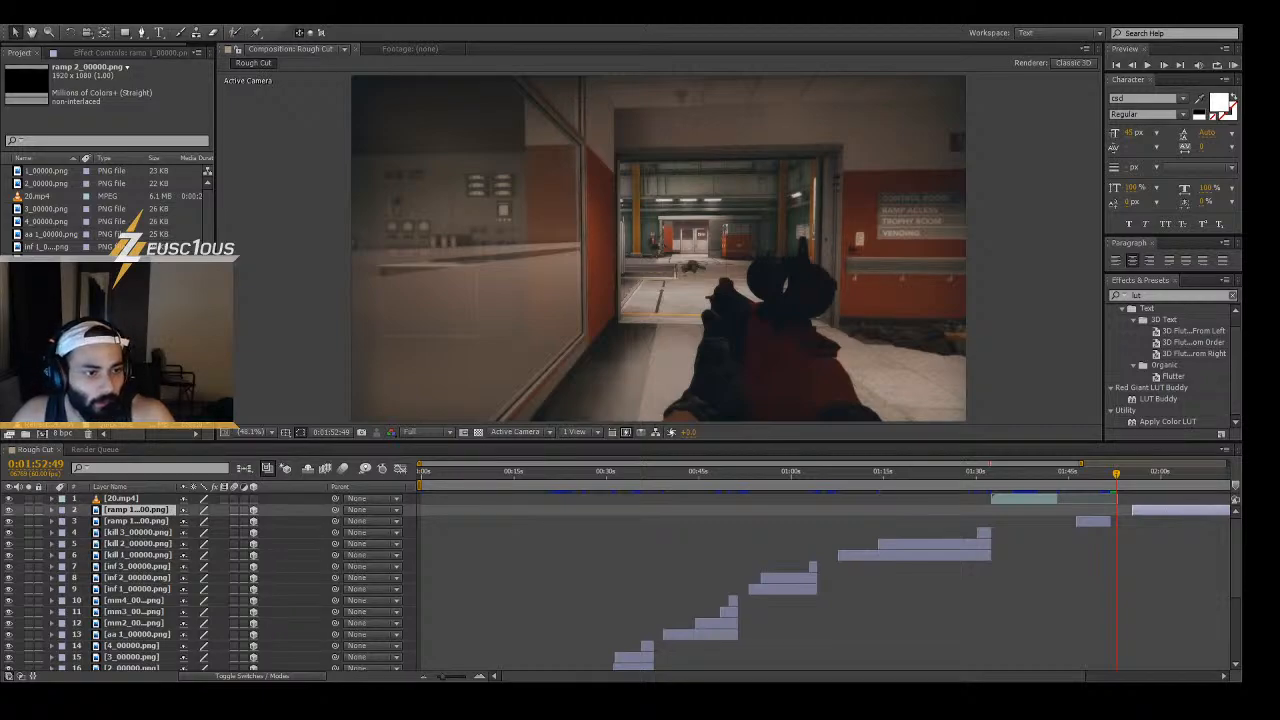
mouse_move(48, 398)
left_mouse_down()
mouse_move(1025, 565)
mouse_move(1103, 496)
mouse_move(1154, 498)
mouse_move(1127, 498)
mouse_move(1140, 520)
left_mouse_up()
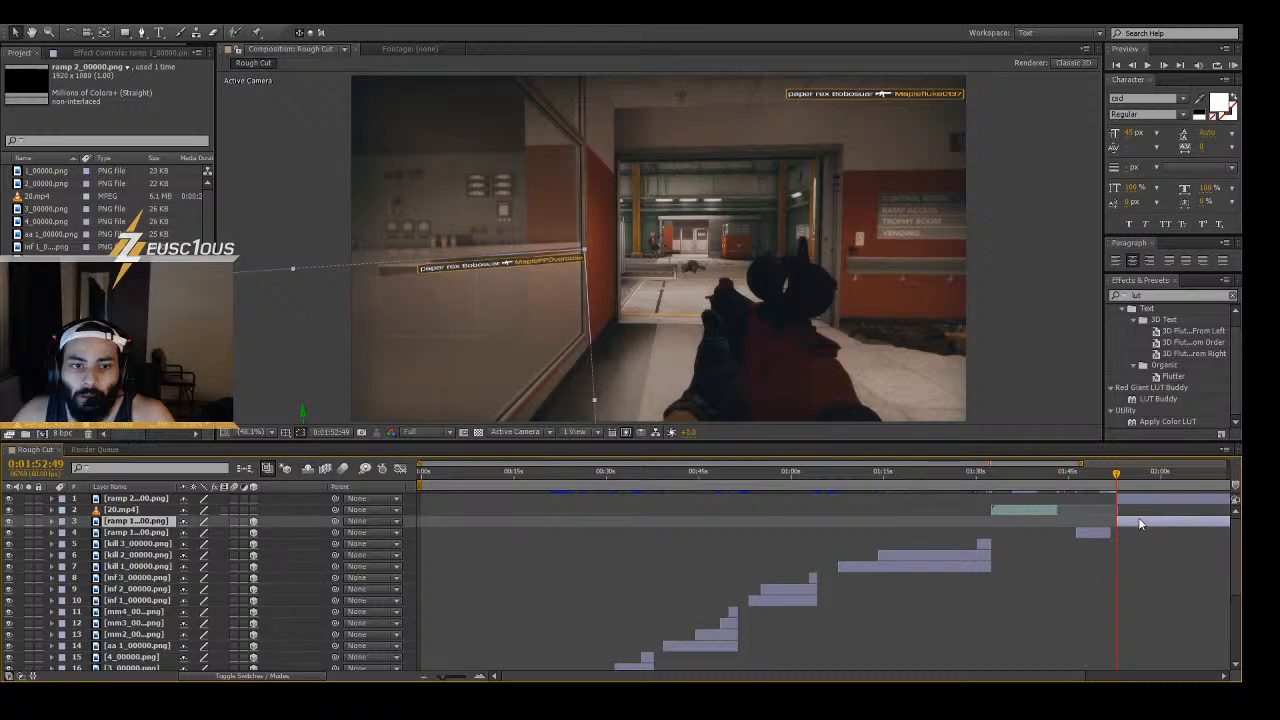
- Make ramp 2_00000.png a 3D layer and paste the ramp 1 notice's angled wall placement onto it
left_click(1177, 501)
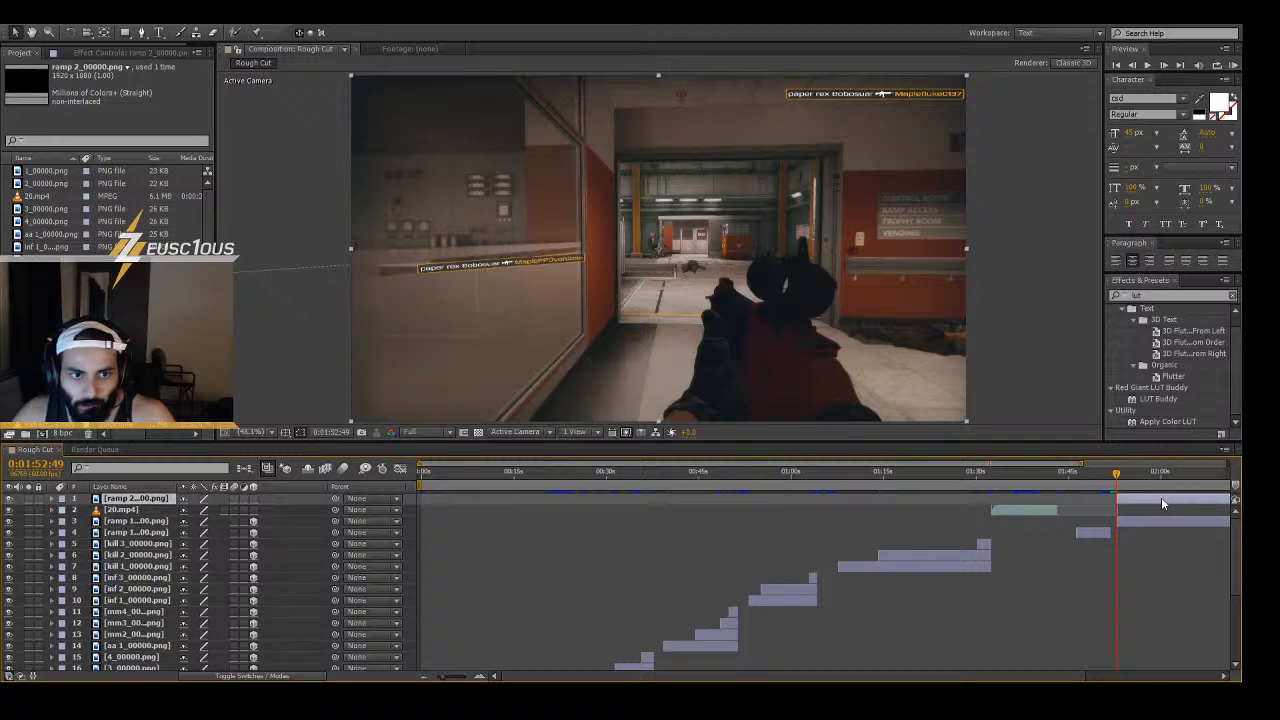
left_click(254, 498)
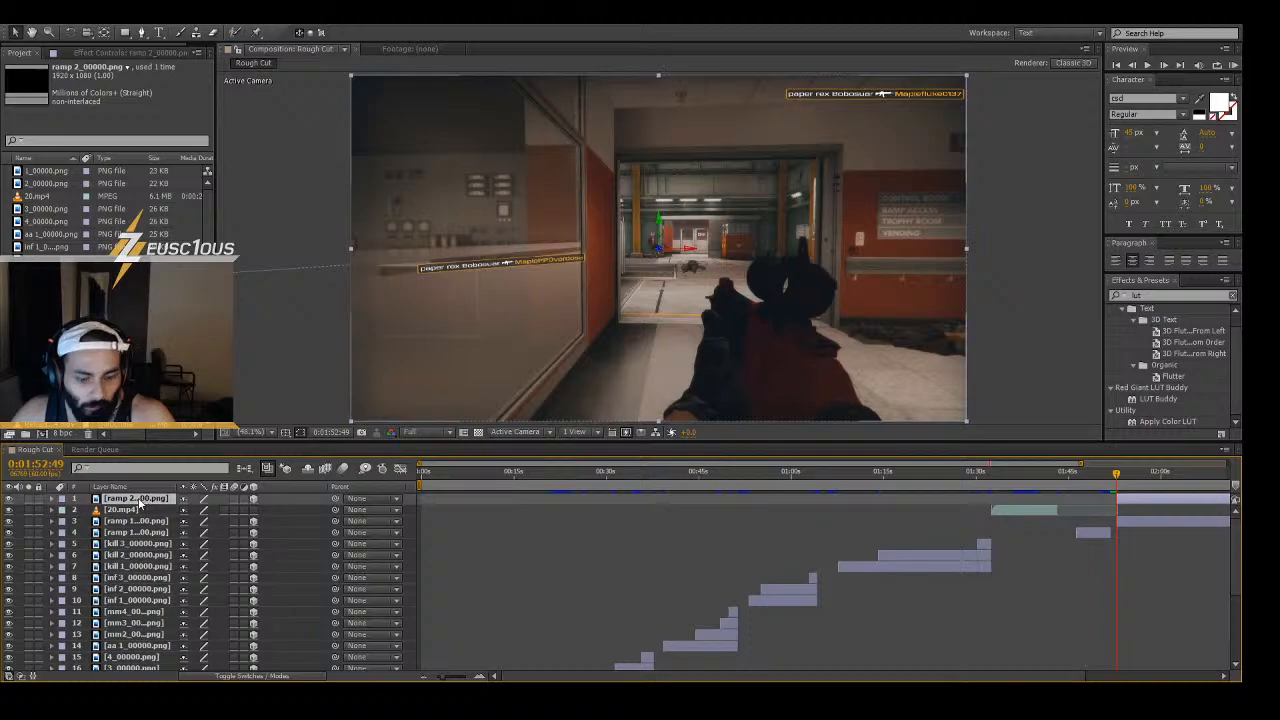
key("ctrl+v")
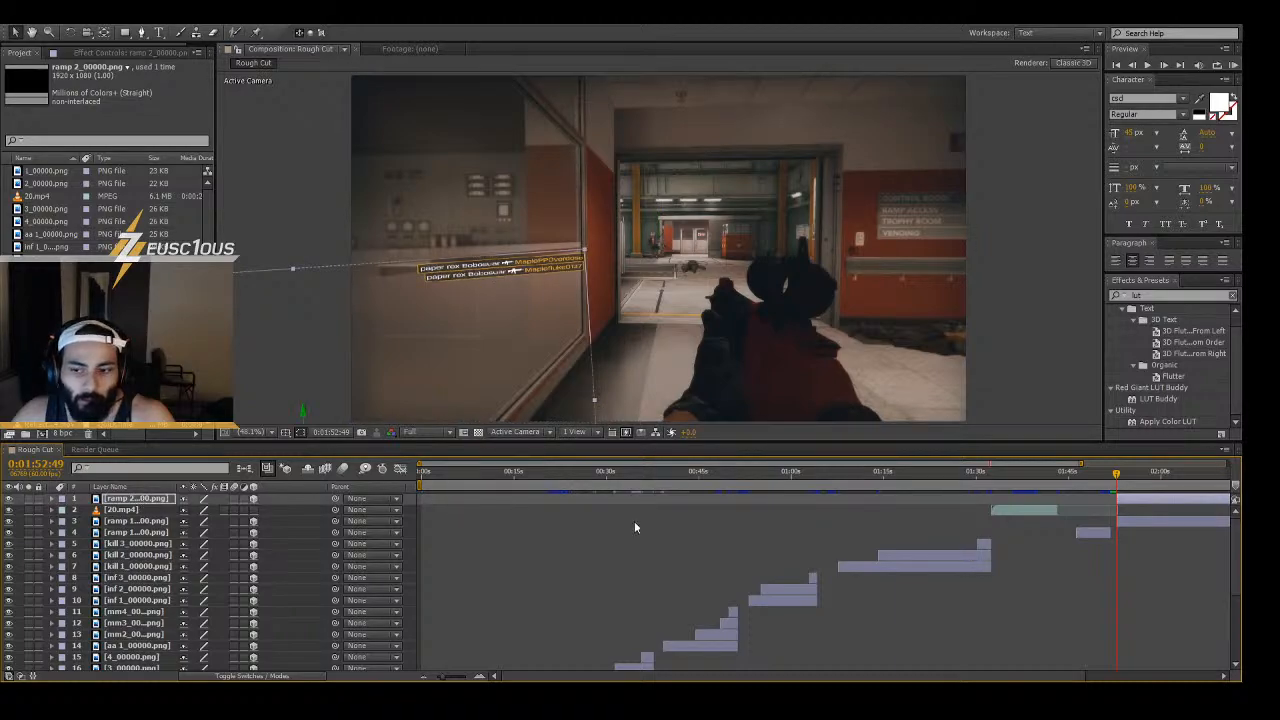
- Scrub through the footage around the next scoped kill and set the current time to 0:01:53:13
mouse_move(1117, 476)
left_mouse_down()
mouse_move(1094, 479)
mouse_move(1115, 478)
left_mouse_up()
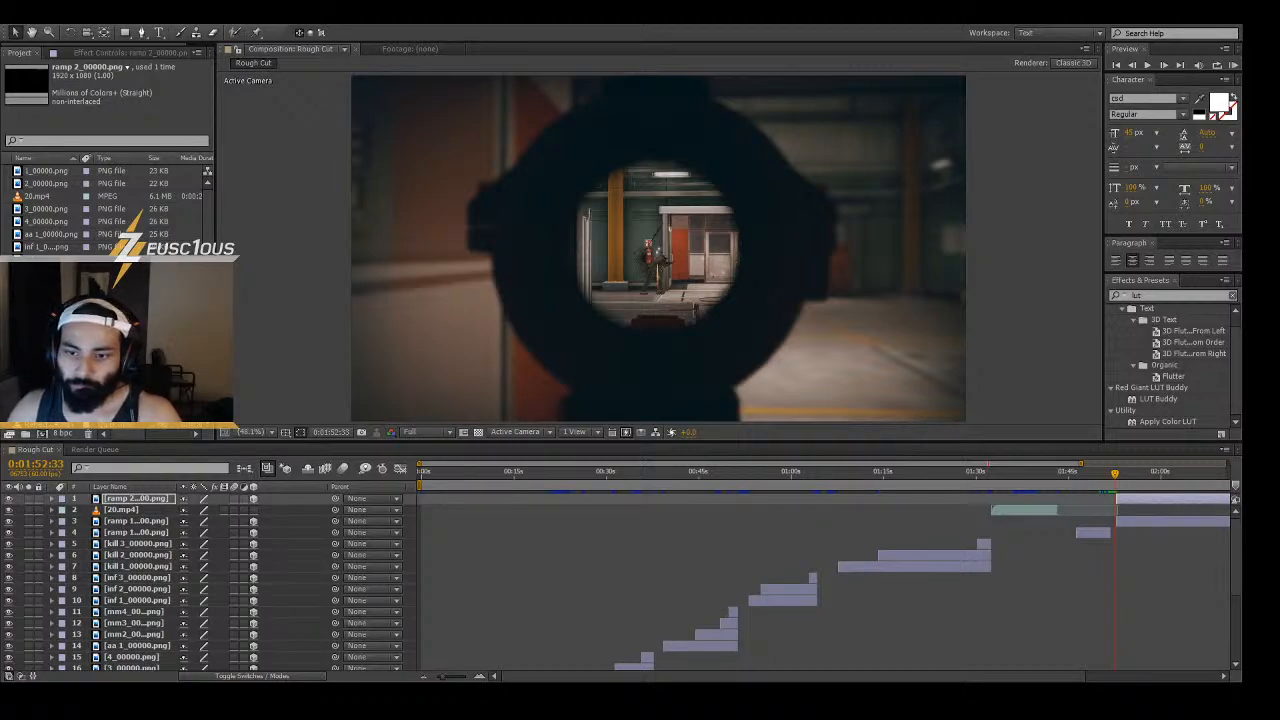
left_click_drag(1116, 476, 1120, 482)
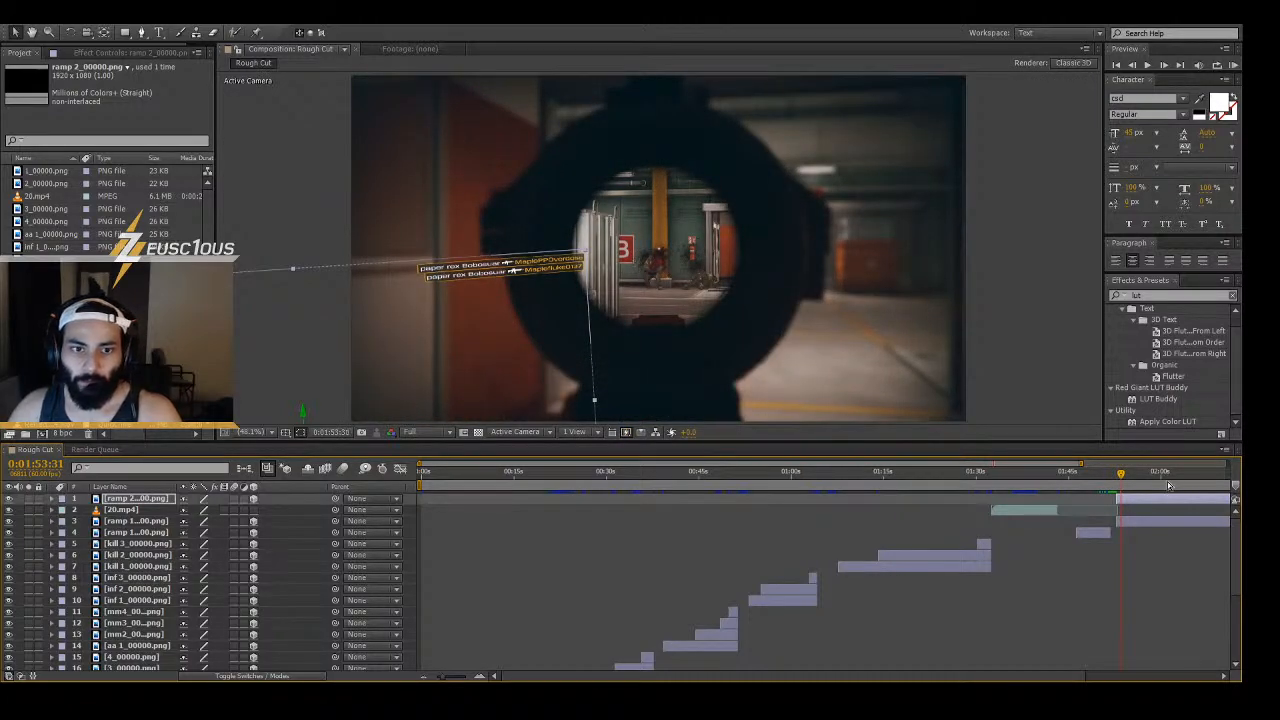
key("Page_Up")
key("Page_Up")
key("Page_Up")
key("Page_Up")
key("Page_Up")
key("Page_Up")
key("Page_Up")
key("Page_Up")
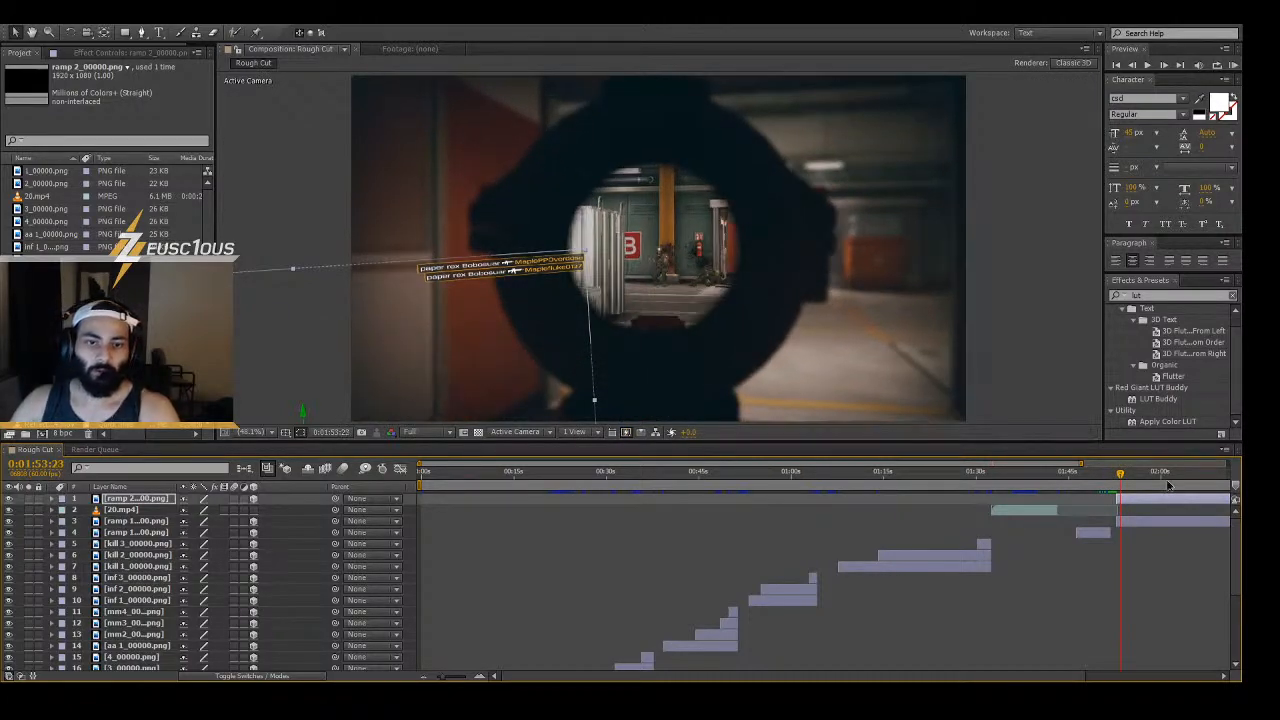
key("shift+Page_Up")
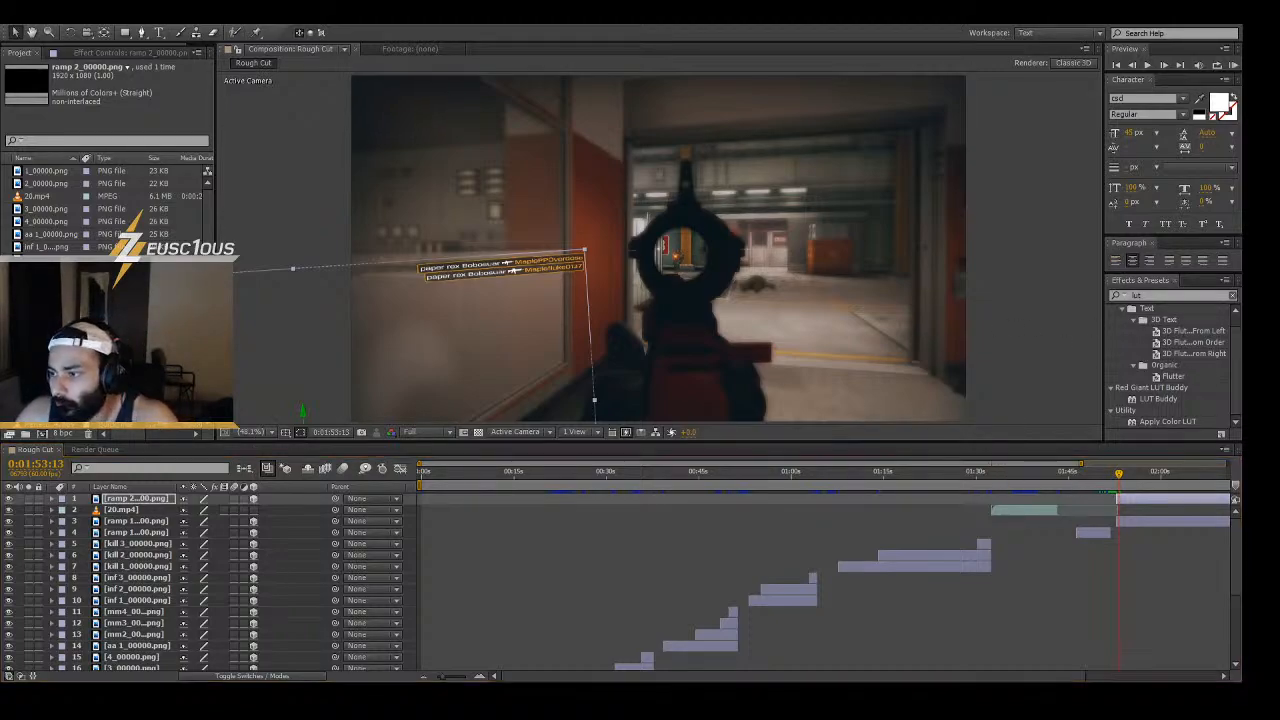
- Bring ramp 3_00000.png into the composition as the top layer and align its start with 0:01:53:13
left_click(110, 380)
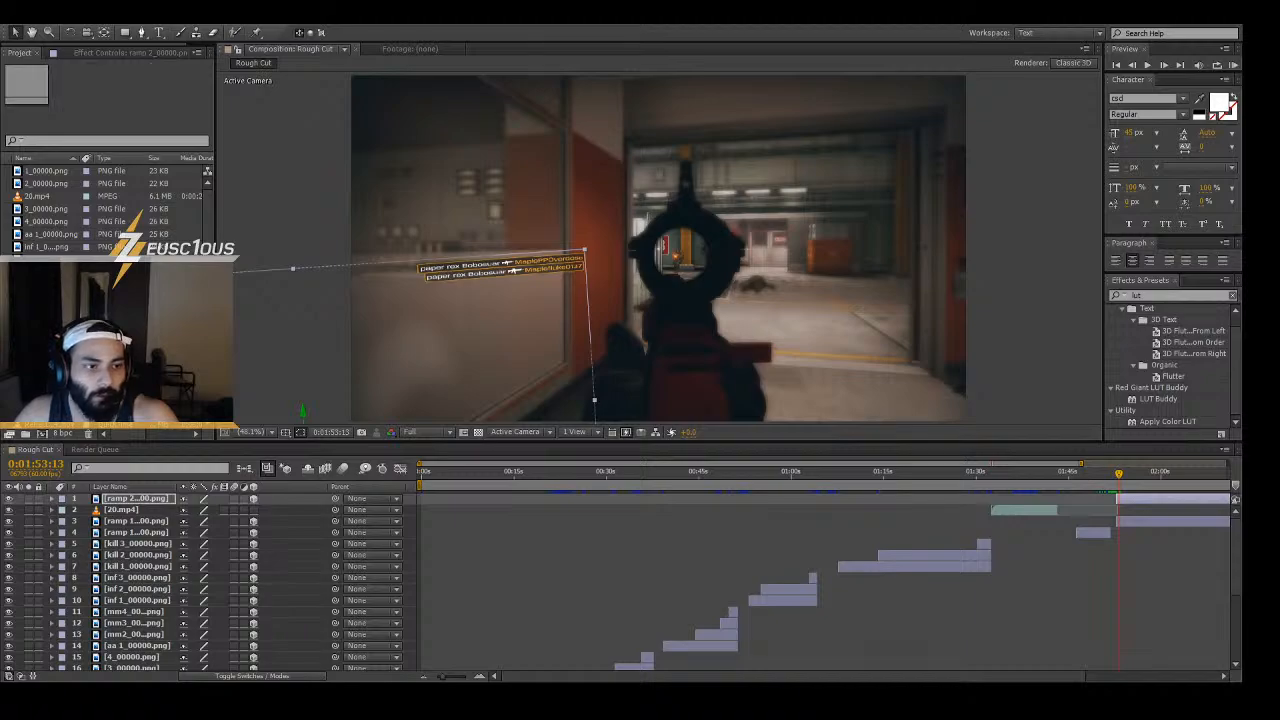
left_click(58, 425)
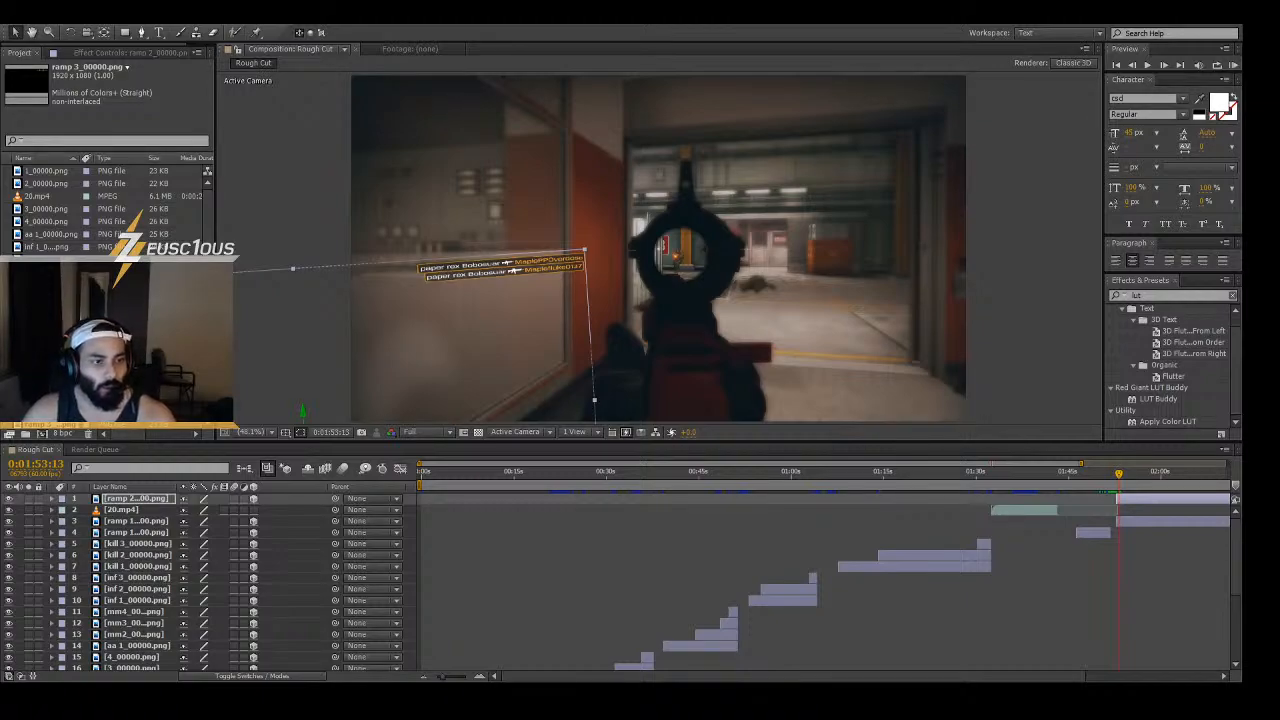
left_click_drag(50, 425, 1146, 500)
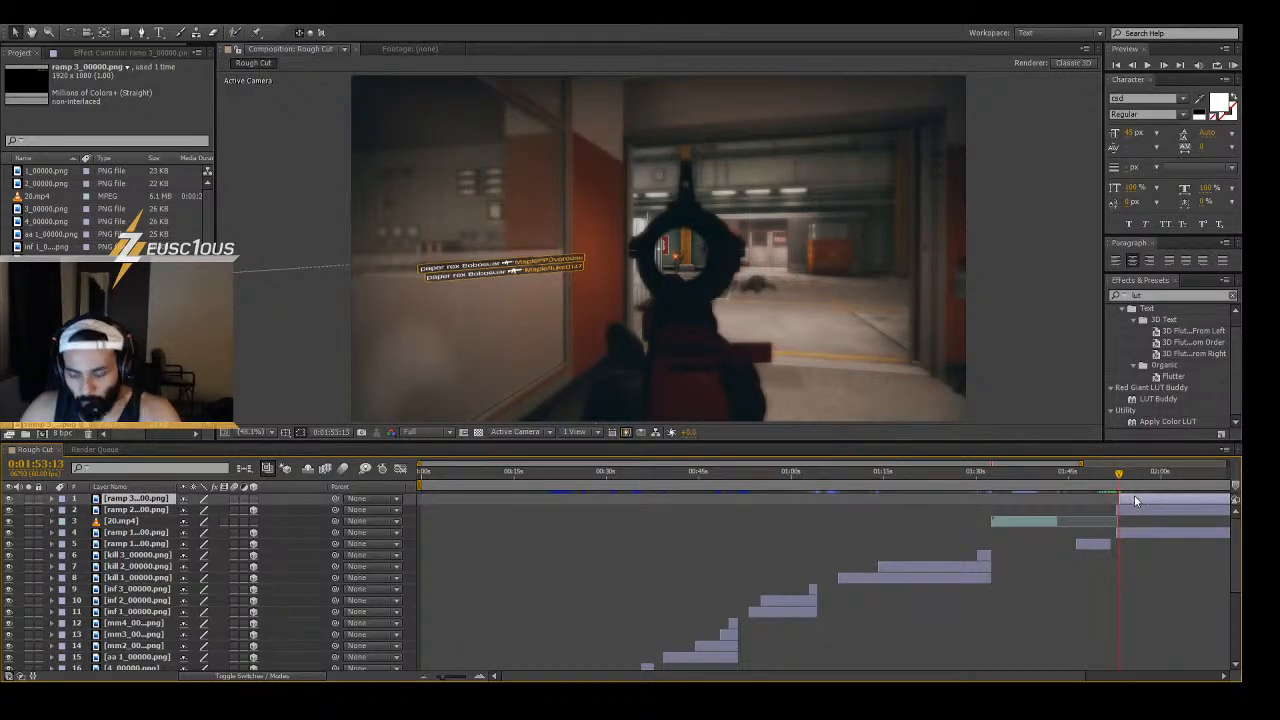
key("=")
key("=")
key("=")
key("=")
key("=")
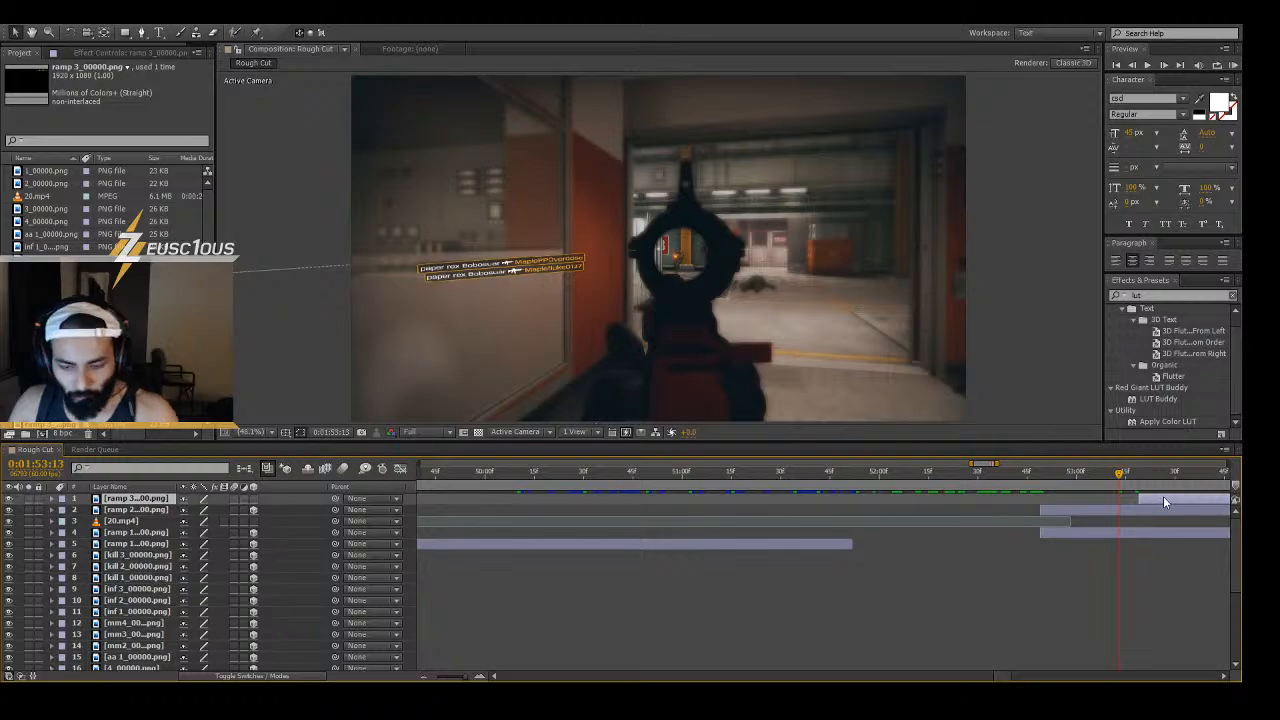
left_click_drag(1160, 496, 1140, 497)
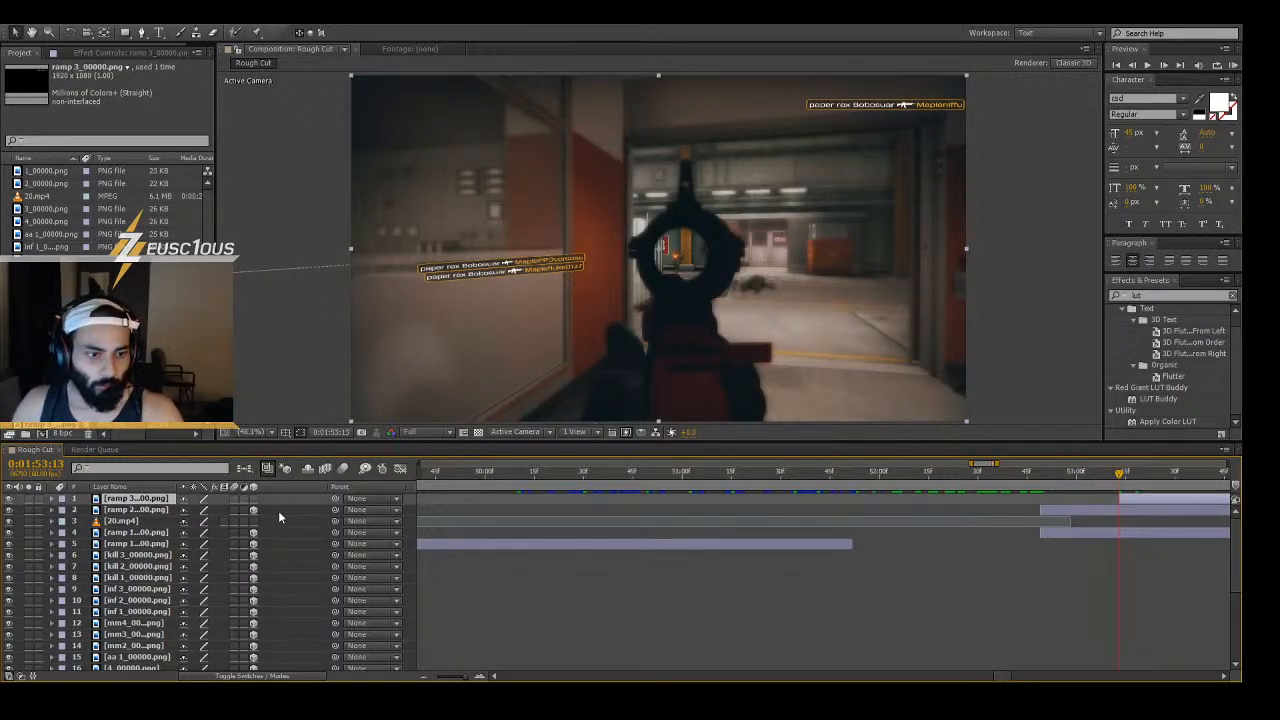
- Make ramp 3_00000.png a 3D layer and paste the angled wall placement of the other ramp notices onto it
left_click(254, 498)
key("ctrl+v")
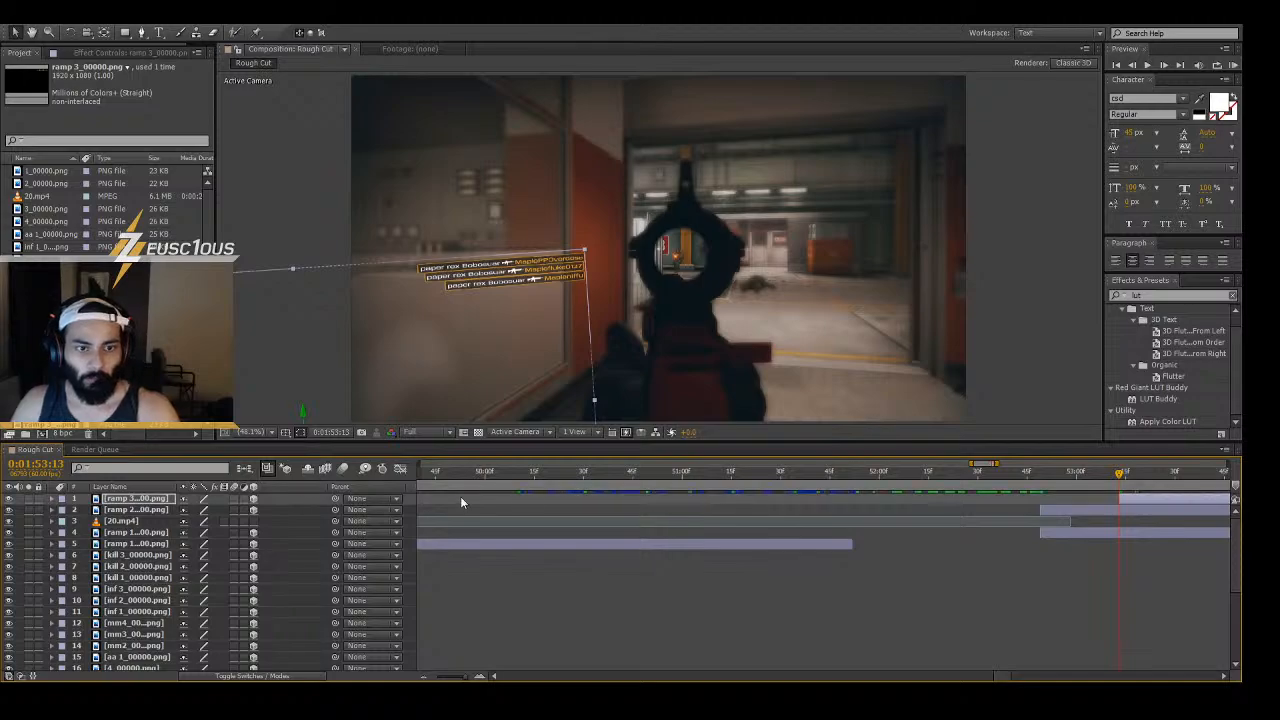
- Delay the start of ramp 3_00000.png to about 0:02:03 and set the current time to 0:01:53:14, back at the scoped view
key("minus")
key("minus")
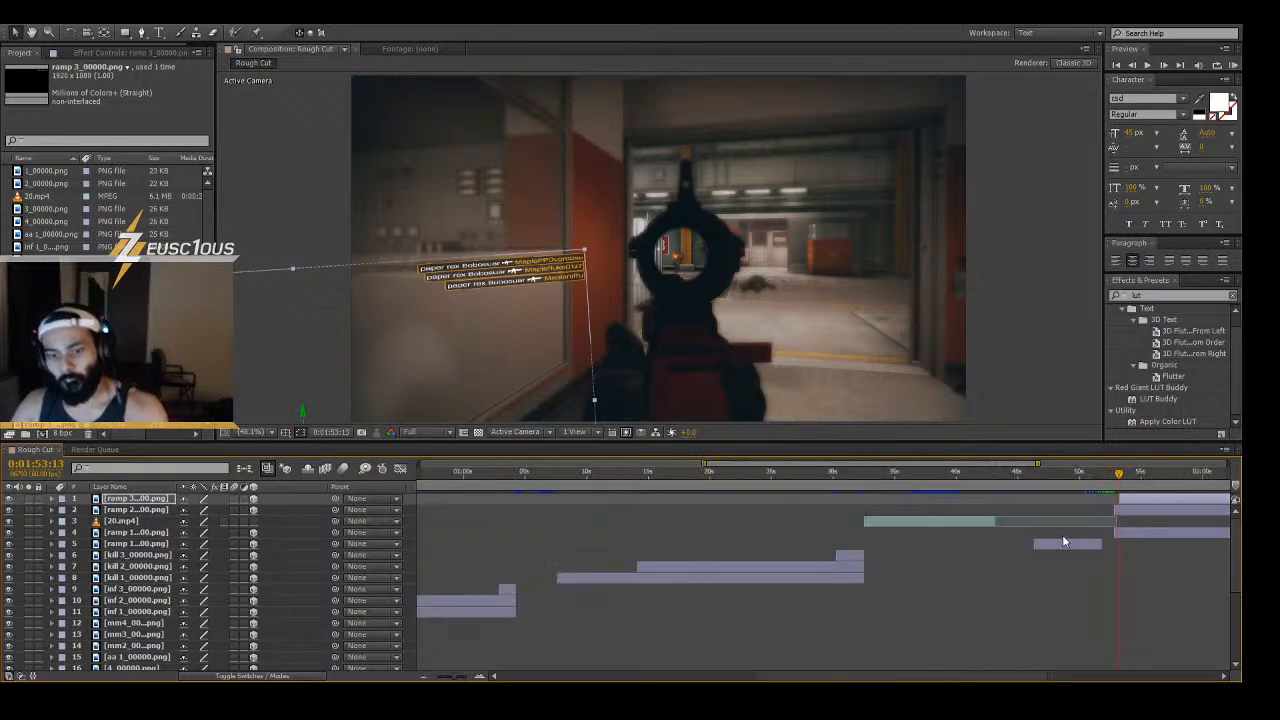
key("minus")
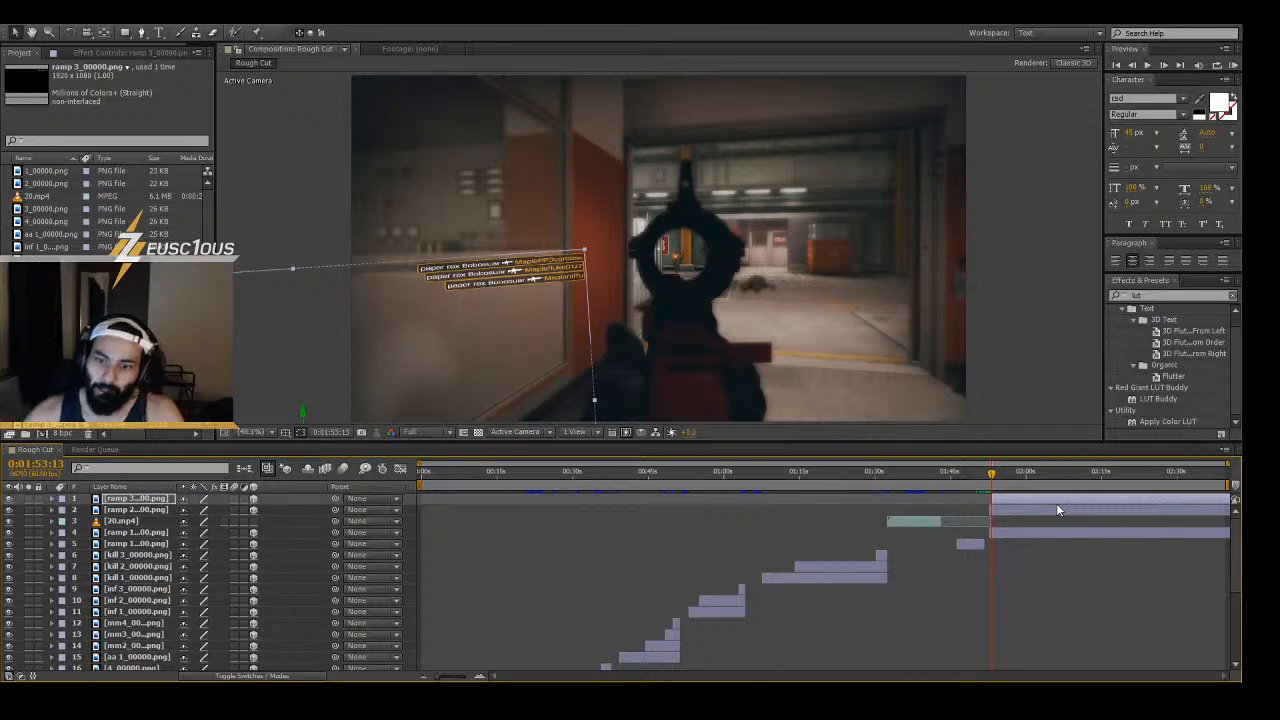
left_click(991, 478)
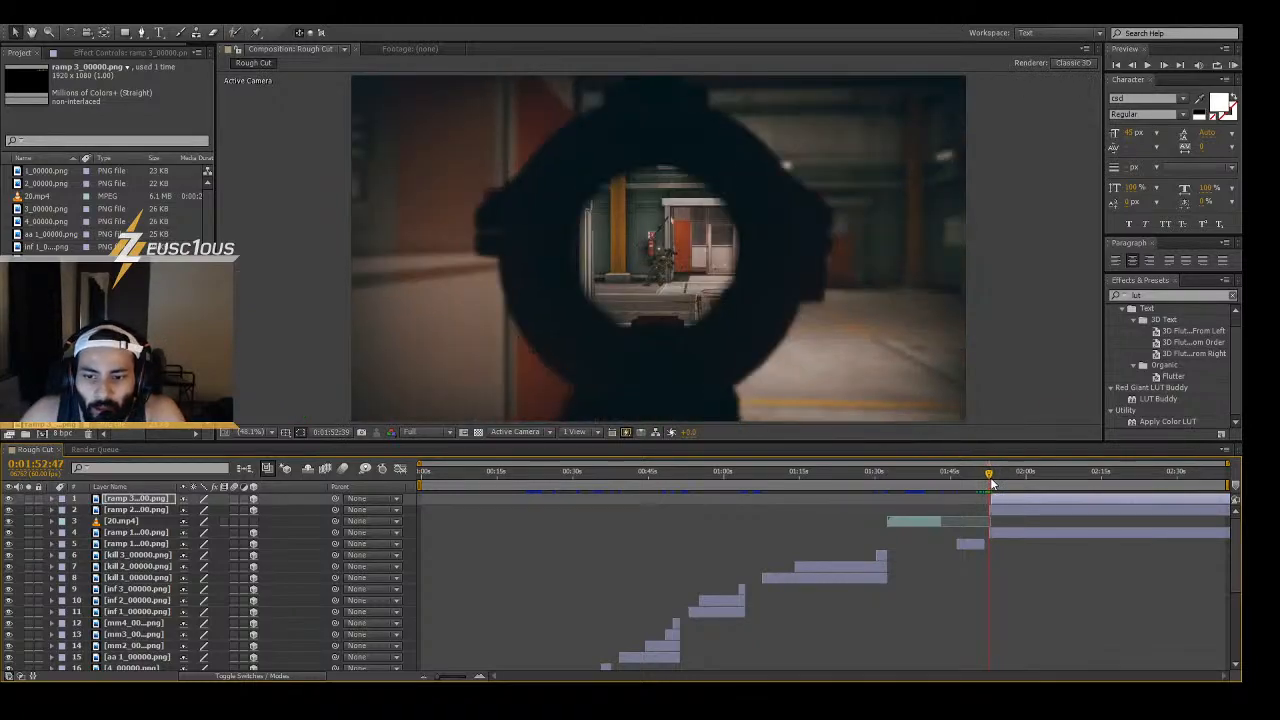
mouse_move(991, 482)
left_mouse_down()
mouse_move(1043, 503)
mouse_move(997, 472)
left_mouse_up()
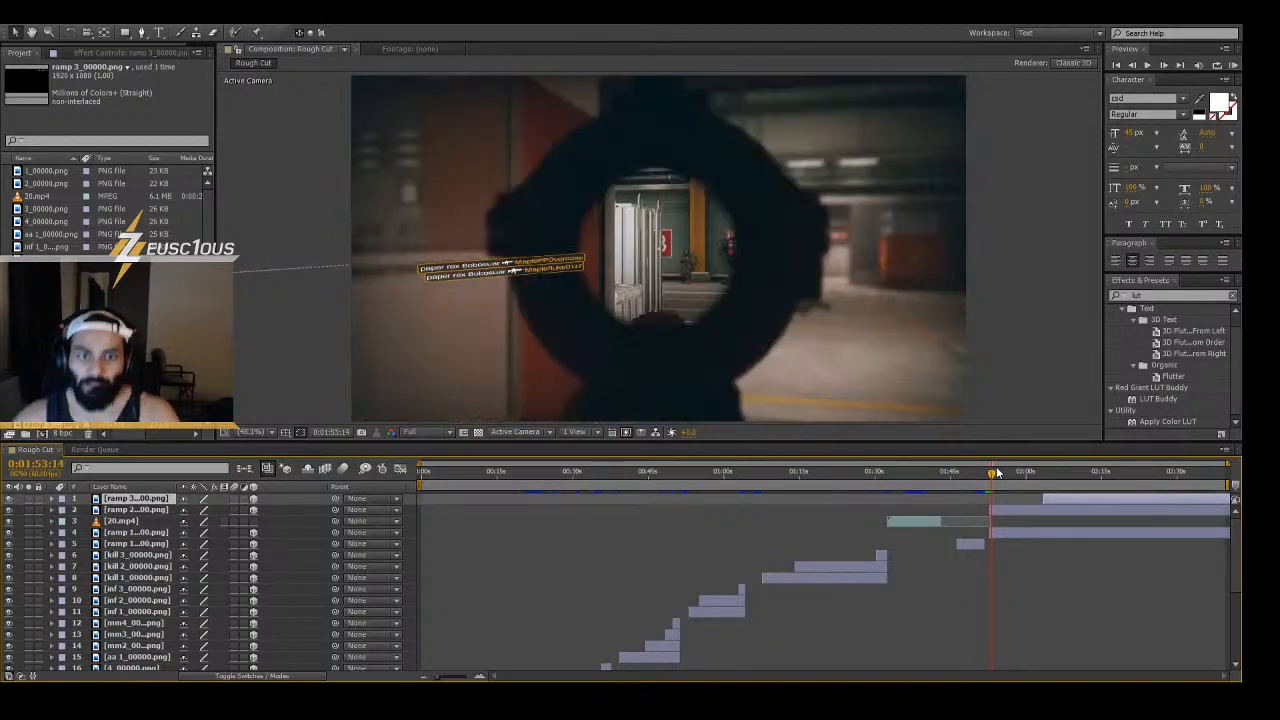
- Split the ramp 2 and ramp 1 notice layers at 0:01:53:14 and trim the start of their second parts to about 0:01:58
key("equal")
key("equal")
key("equal")
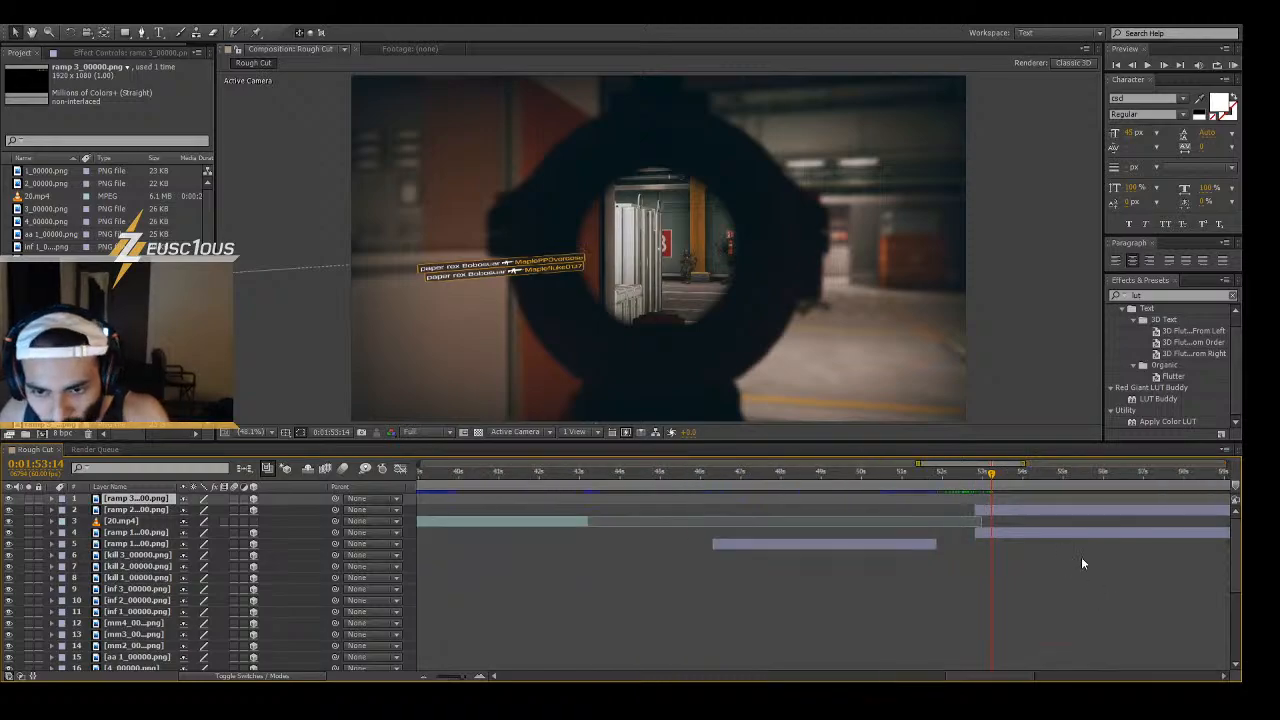
left_click(996, 512)
left_click(1002, 535, "shift")
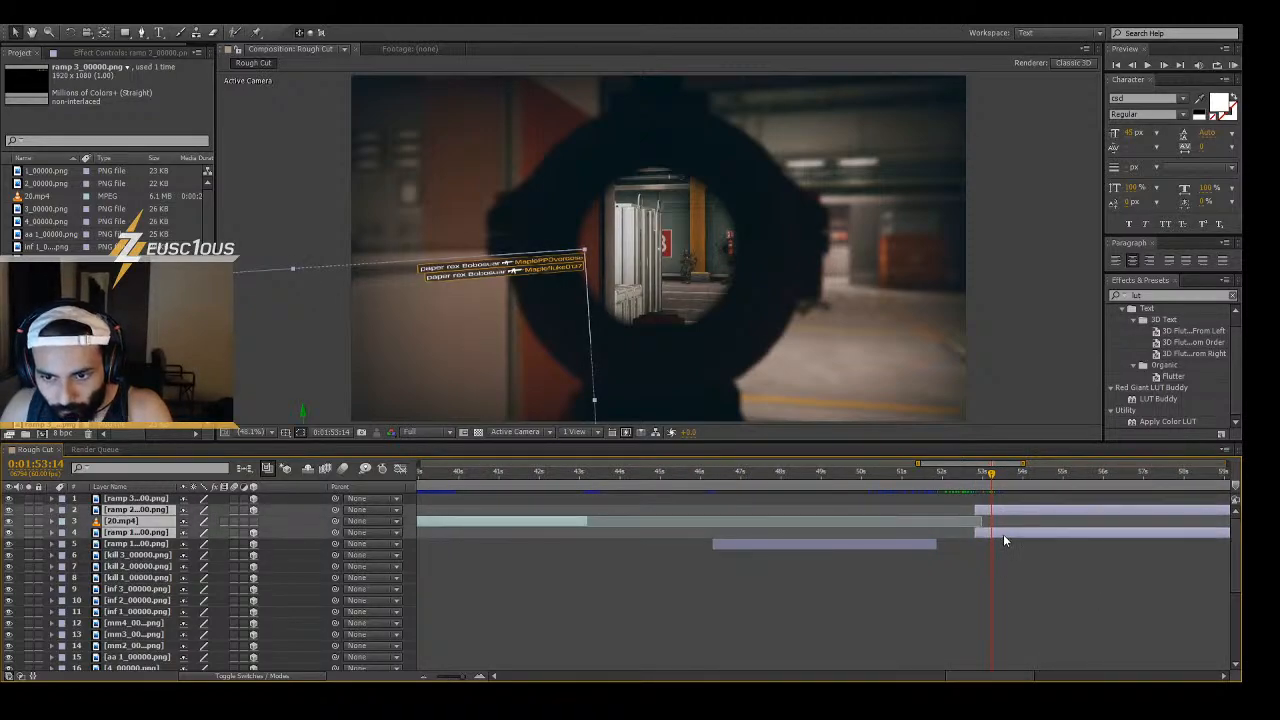
key("ctrl+shift+d")
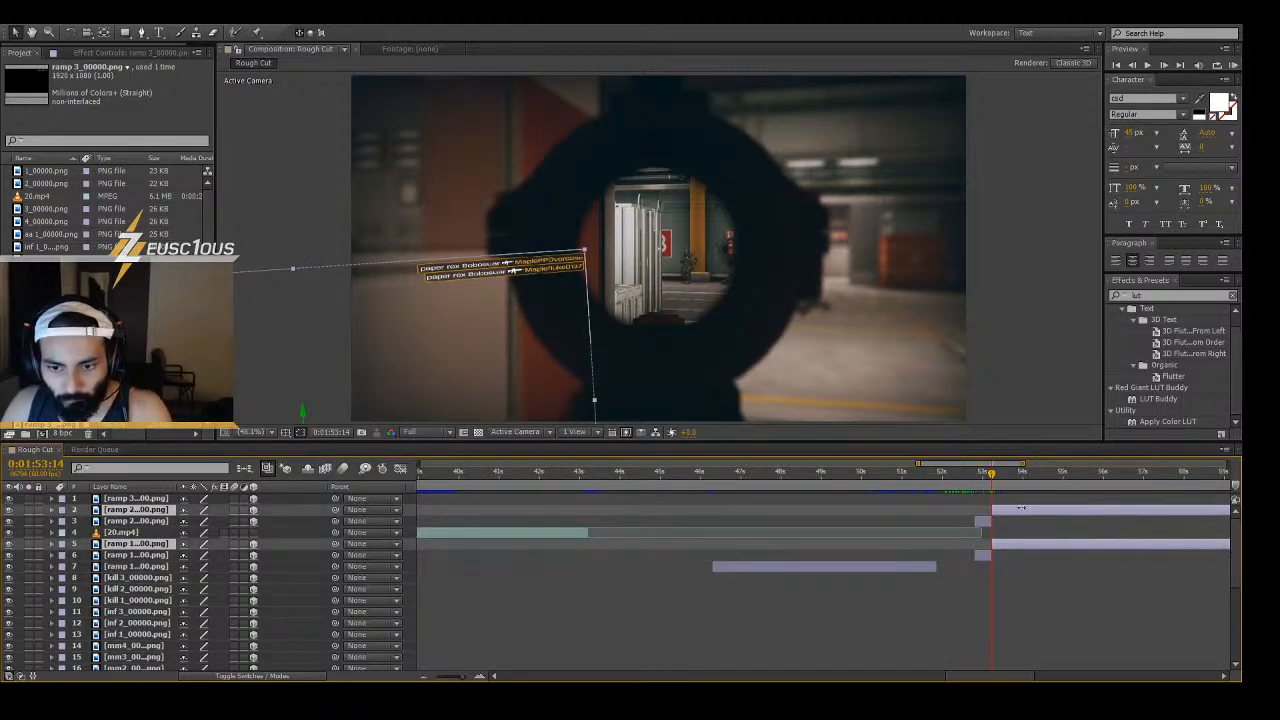
left_click_drag(994, 512, 1189, 515)
- Start the ramp 3 notice and the second parts of the ramp 2 and ramp 1 notices at 0:01:53:50, after the scoped view
left_click_drag(993, 477, 1014, 480)
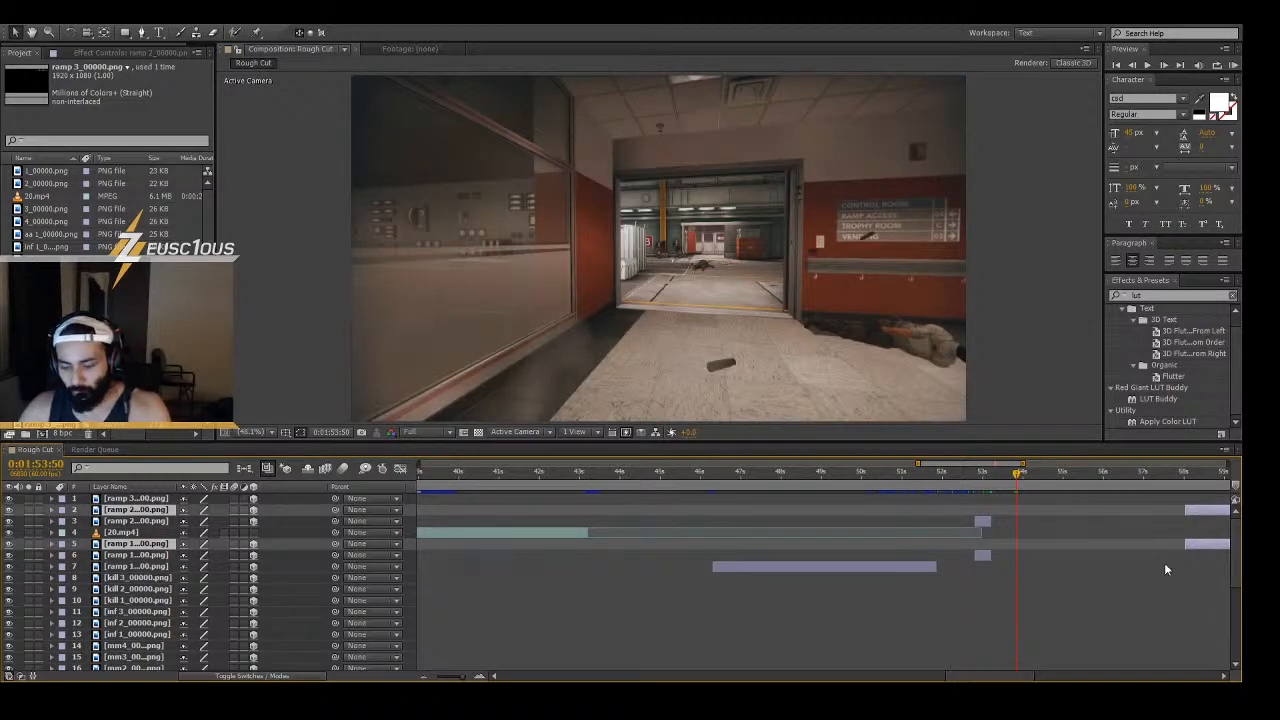
key("minus")
key("minus")
key("minus")
mouse_move(1033, 510)
left_mouse_down()
mouse_move(1010, 510)
mouse_move(1011, 498)
left_mouse_up()
left_click(1060, 498)
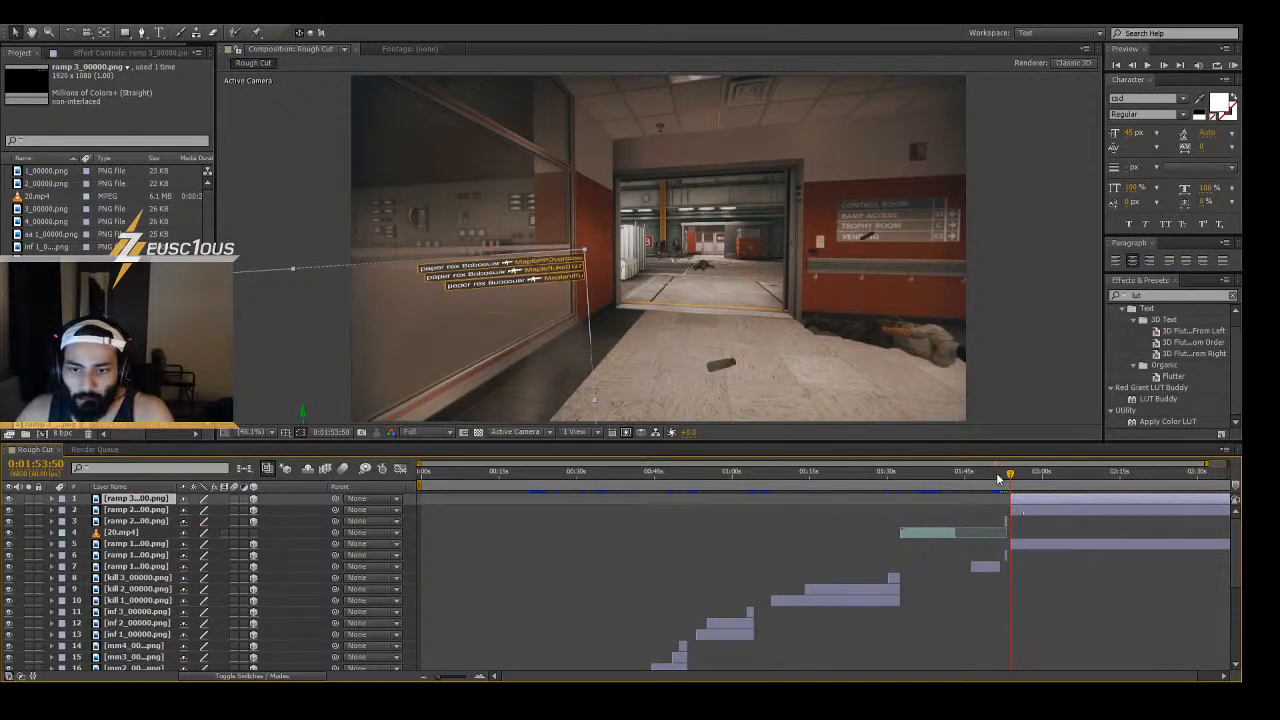
- Split the ramp 3, ramp 2 and ramp 1 notice layers at the scene change at 0:01:55:11 and delete the parts after it
mouse_move(1010, 474)
left_mouse_down()
mouse_move(995, 480)
mouse_move(1030, 481)
mouse_move(1011, 477)
left_mouse_up()
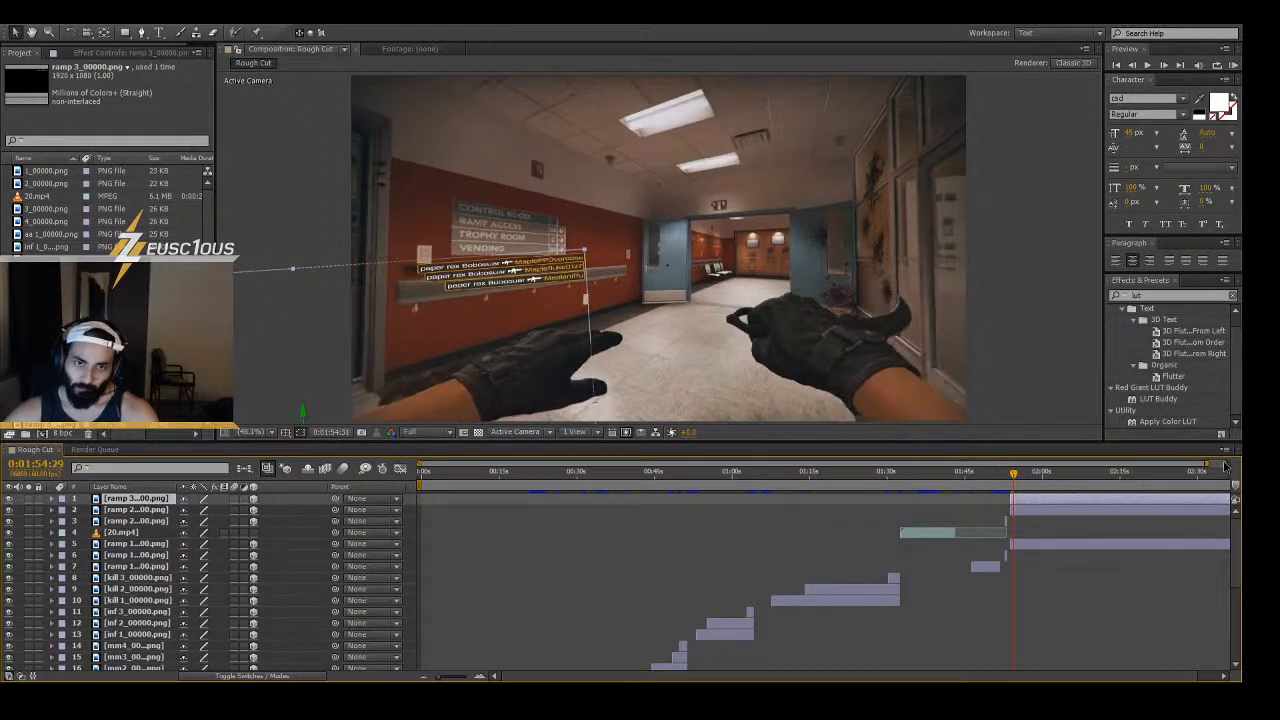
left_click_drag(1014, 473, 1016, 473)
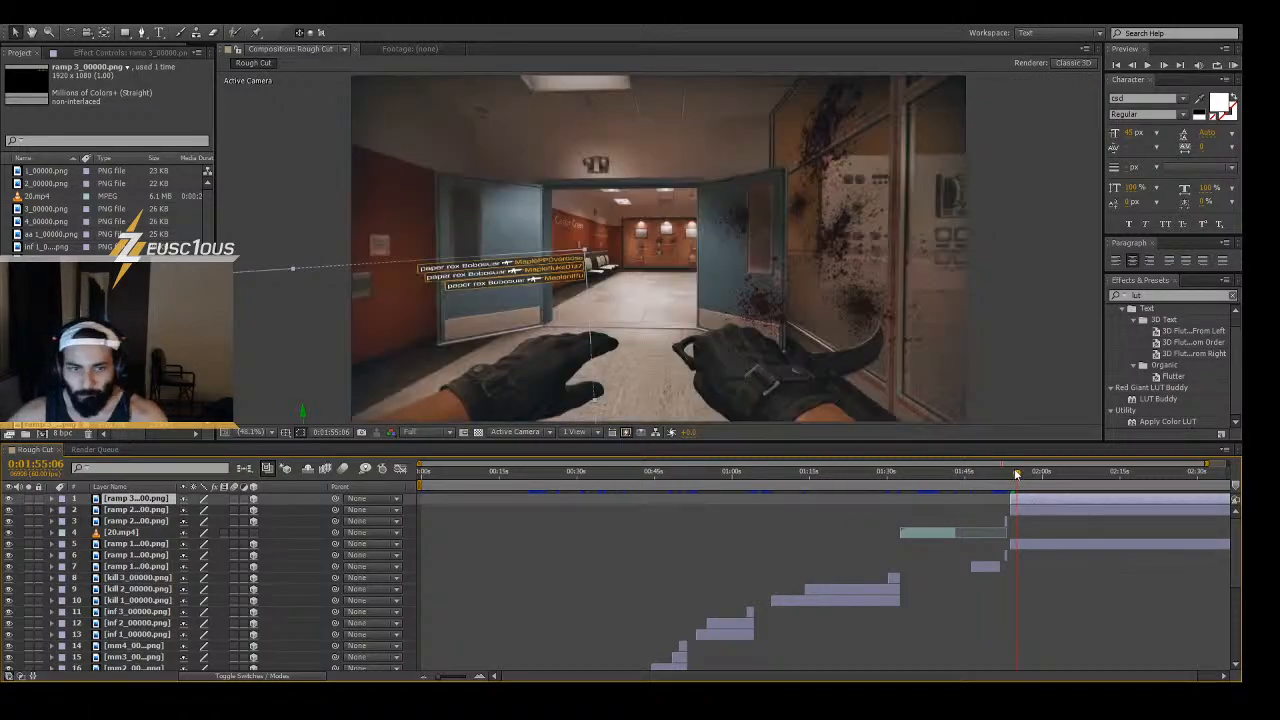
key("Page_Down")
key("Page_Down")
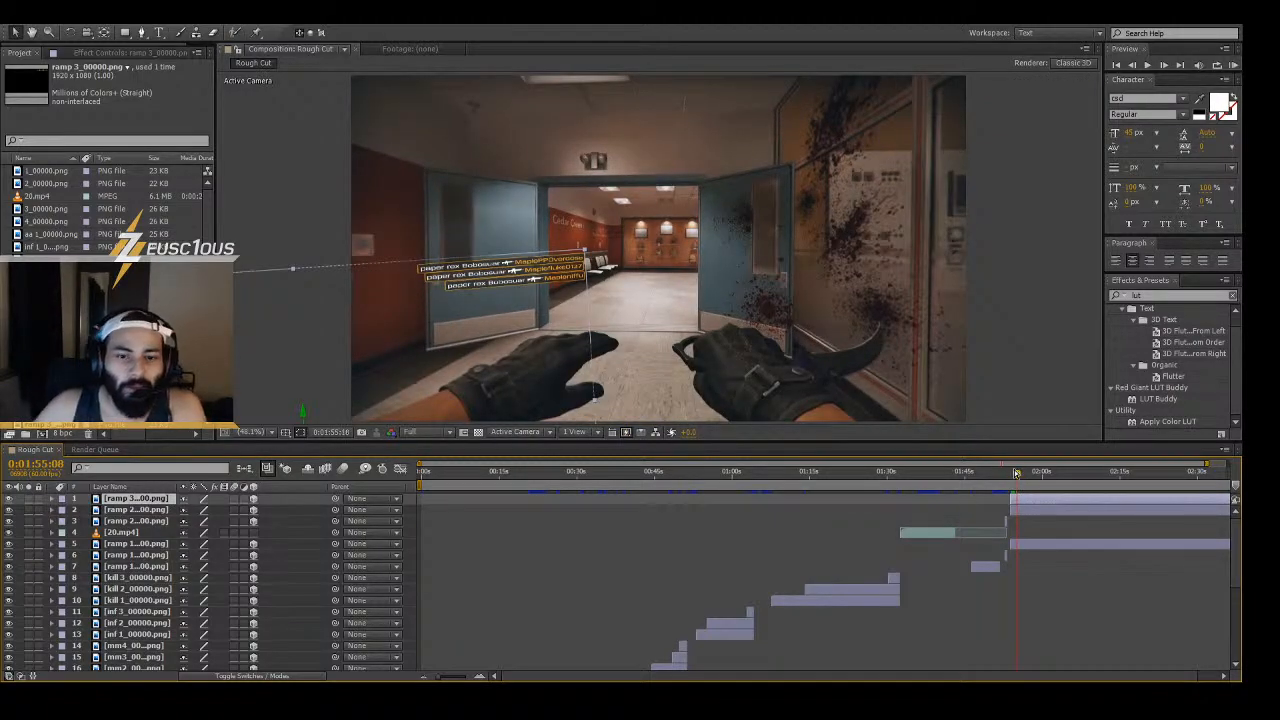
key("Page_Down")
key("Page_Down")
key("Page_Down")
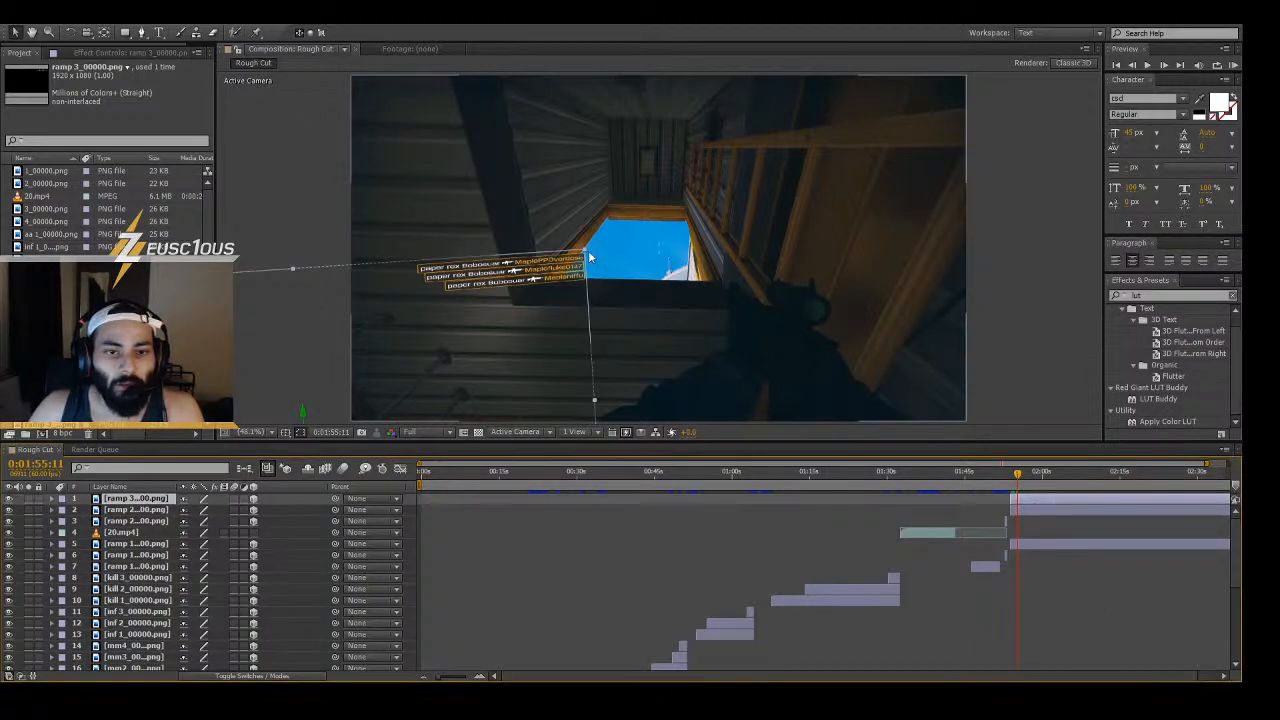
left_click(1024, 510)
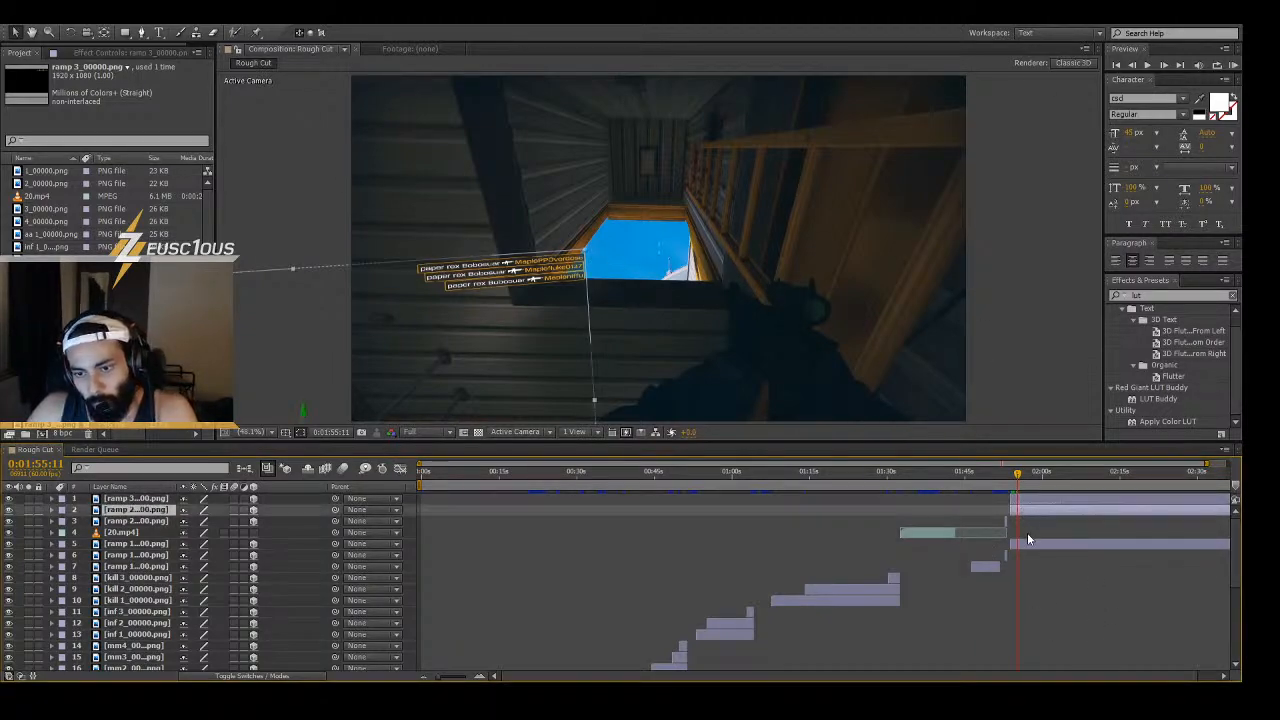
left_click(1032, 547, "ctrl")
left_click(1032, 500, "ctrl")
key("ctrl+d")
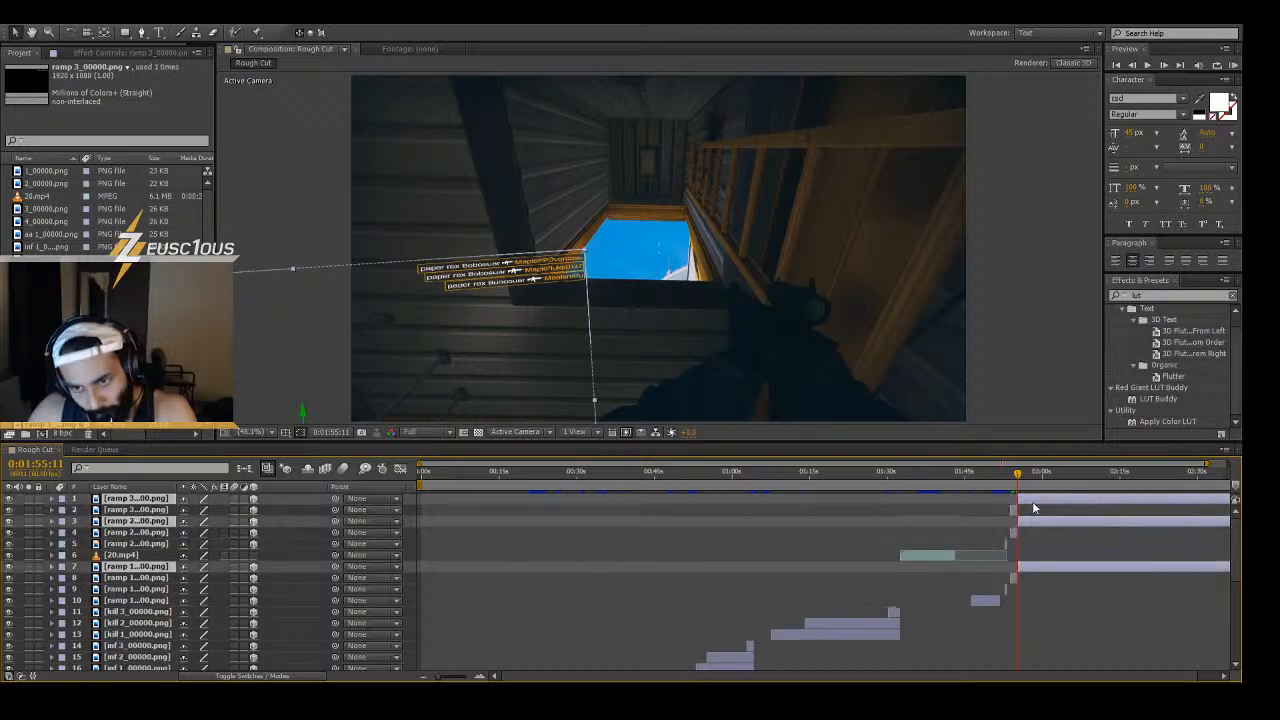
key("Delete")
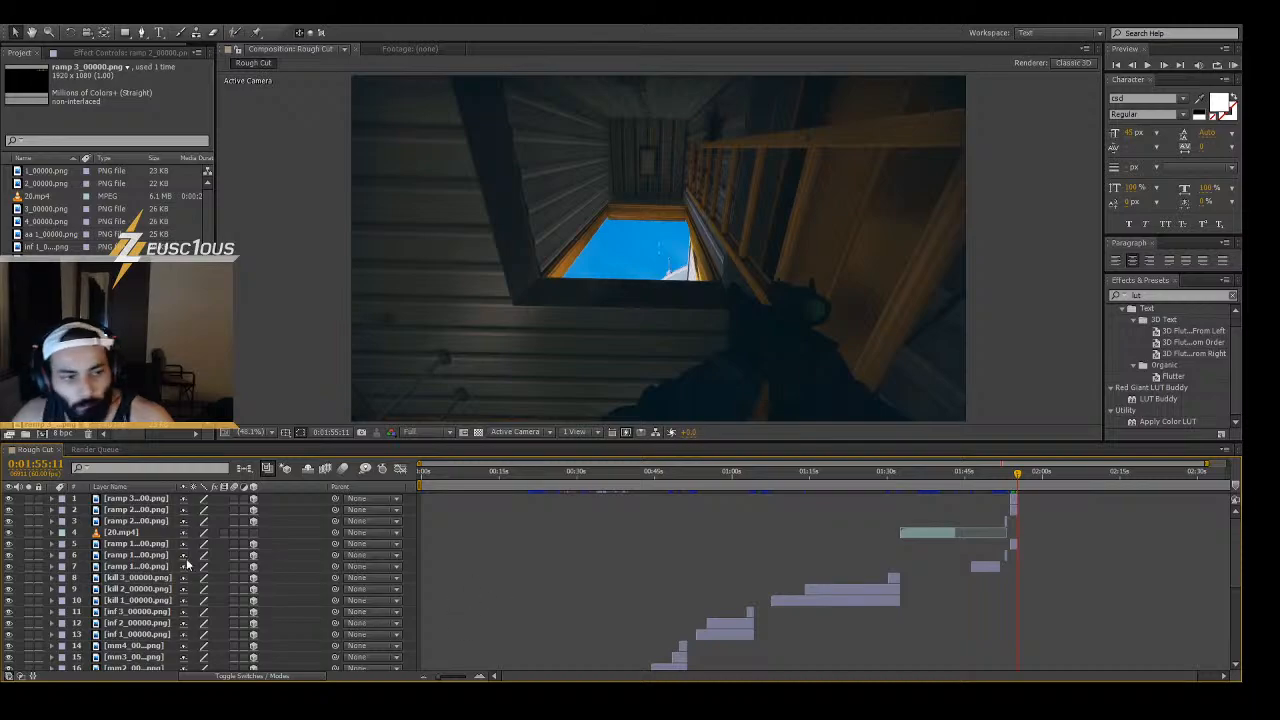
- Move the 20.mp4 layer to the top of the layer stack and set the current time to 0:01:58:03, in the outdoor scene
left_click(120, 533)
left_click_drag(120, 540, 130, 500)
left_click_drag(1018, 476, 1032, 504)
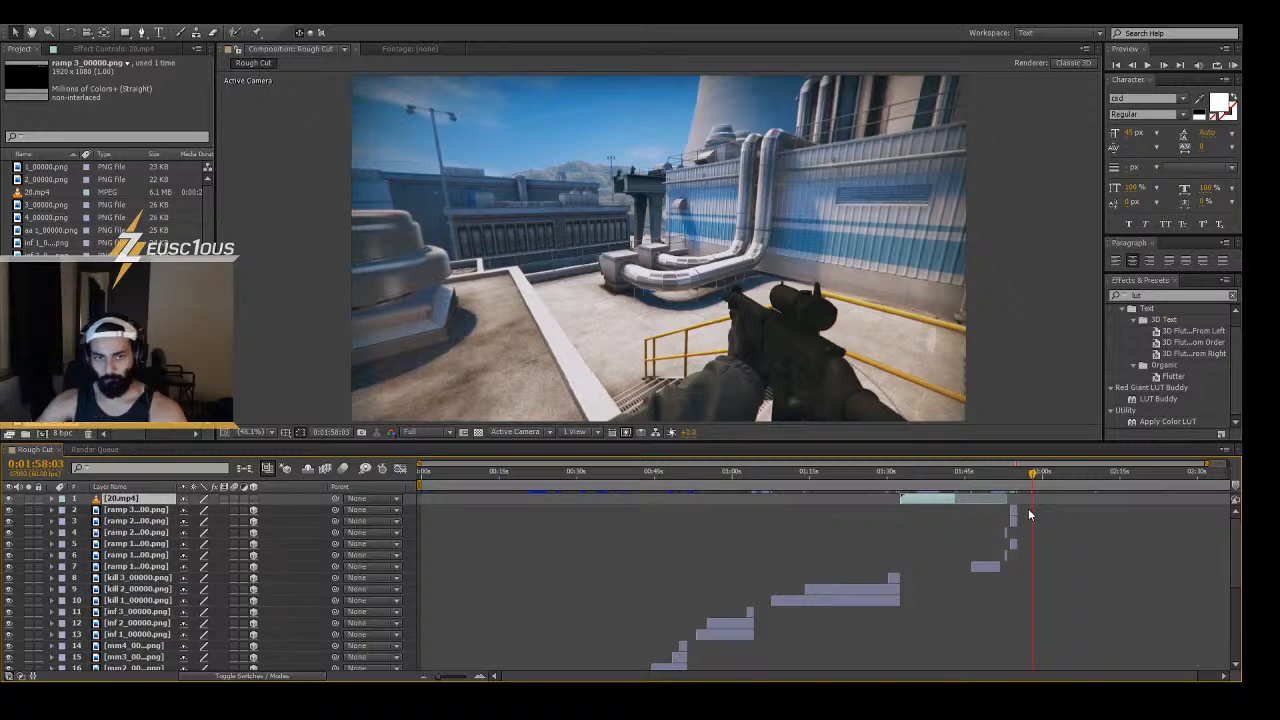
- Step frame by frame through the rooftop gameplay from 0:01:58:03 to 0:01:59:14, examining the shots seen through the scope
key("Page_Down")
key("Page_Down")
key("Page_Down")
key("Page_Down")
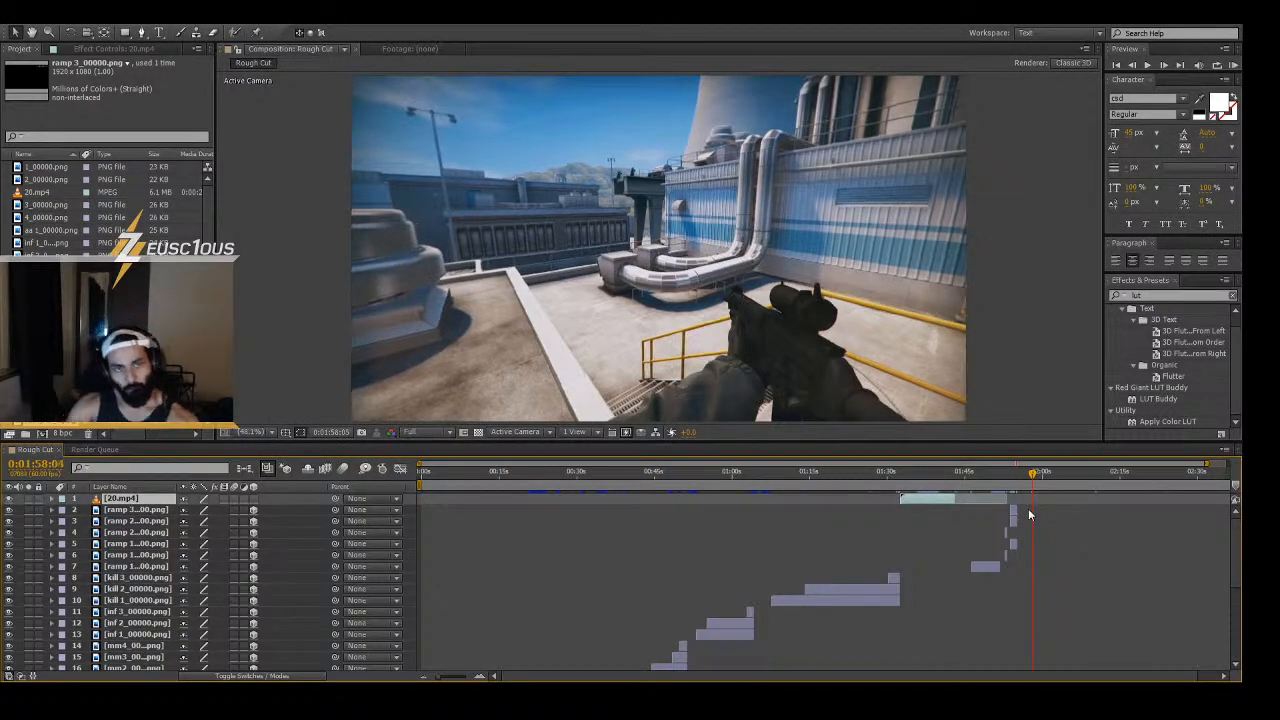
key("Page_Down")
key("Page_Down")
key("Page_Down")
key("Page_Down")
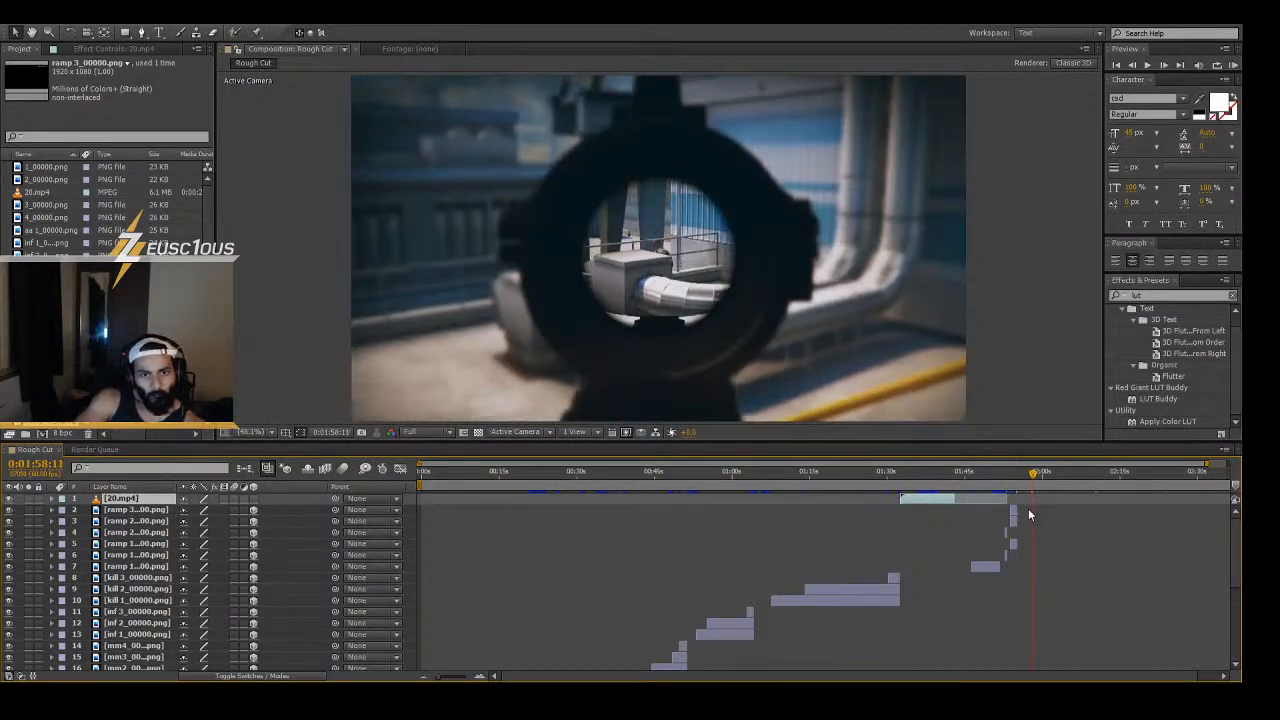
key("Page_Down")
key("Page_Down")
key("Page_Down")
key("Page_Down")
key("Page_Down")
key("Page_Down")
key("Page_Down")
key("Page_Down")
key("Page_Down")
key("Page_Down")
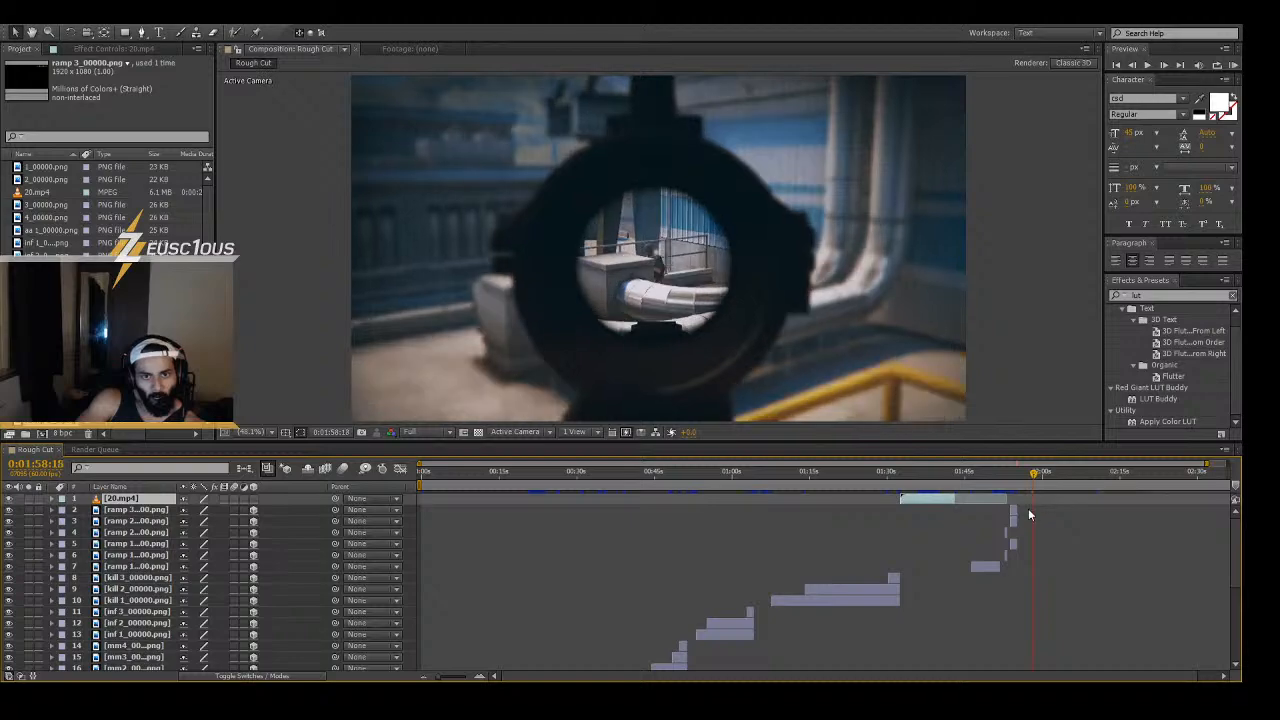
key("Page_Down")
key("Page_Down")
key("Page_Down")
key("Page_Down")
key("Page_Down")
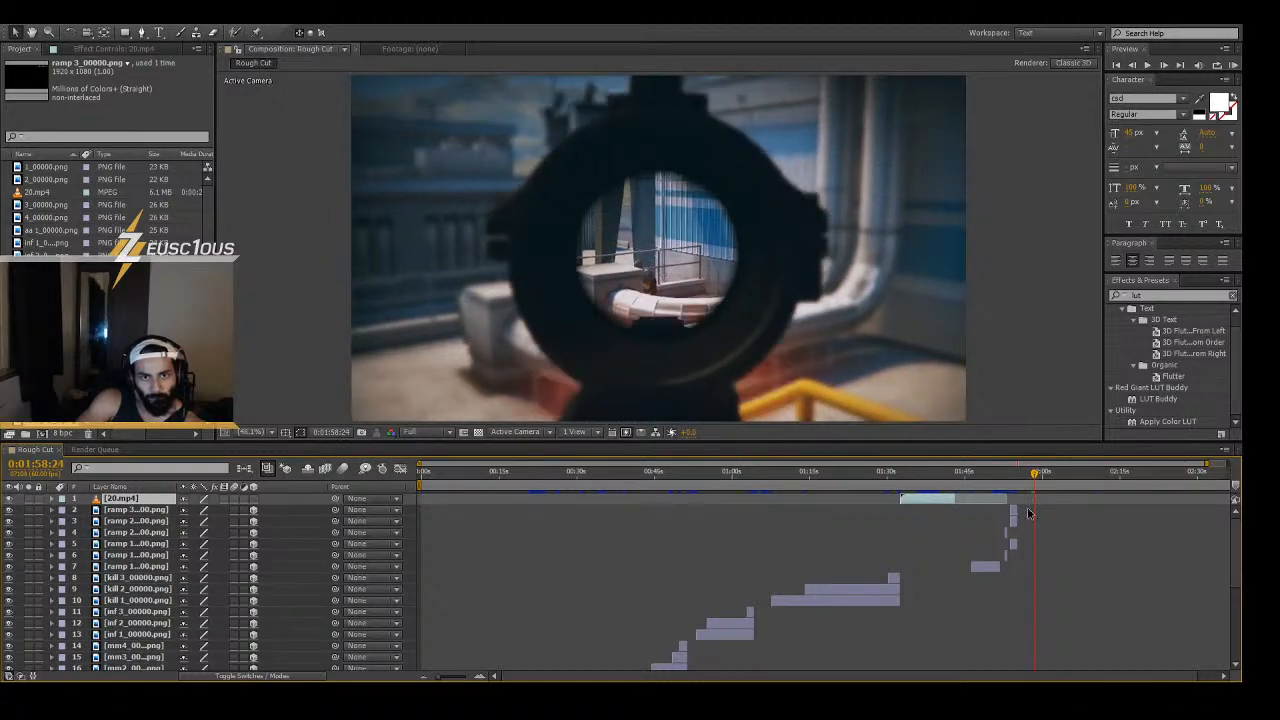
key("Page_Down")
key("Page_Down")
key("Page_Down")
key("Page_Down")
key("Page_Down")
key("Page_Down")
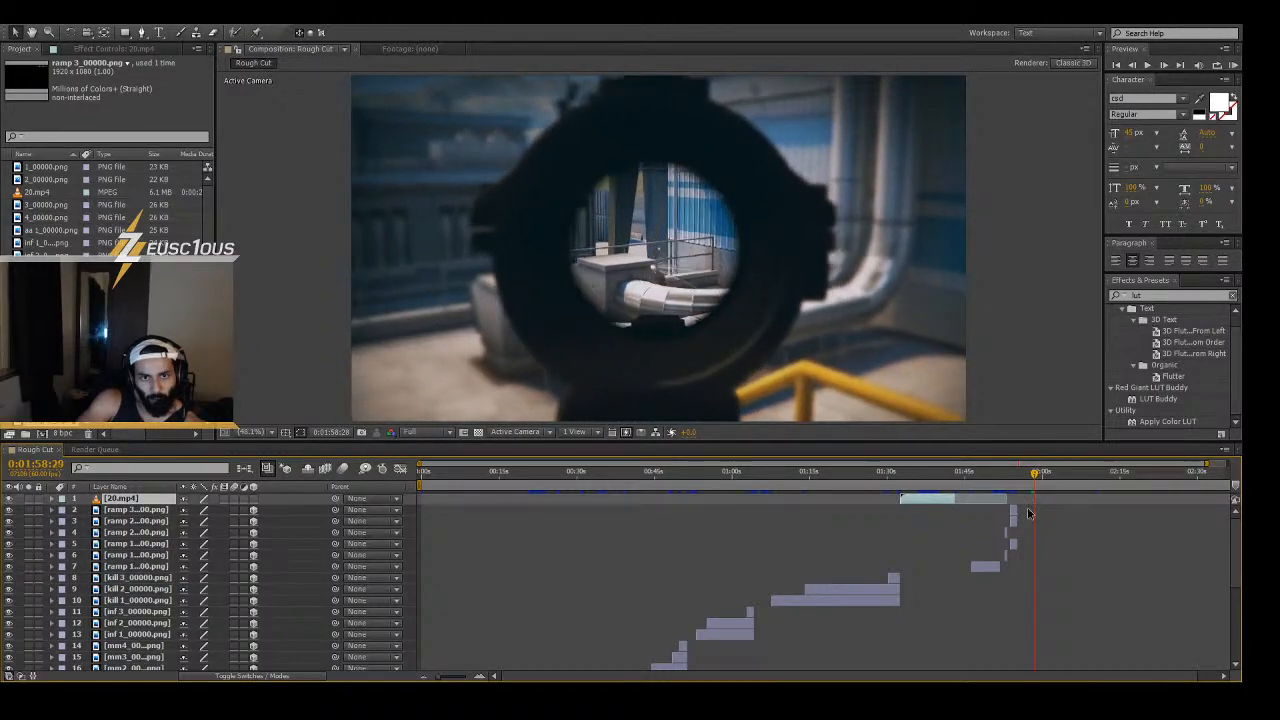
key("Page_Down")
key("Page_Down")
key("Page_Down")
key("Page_Down")
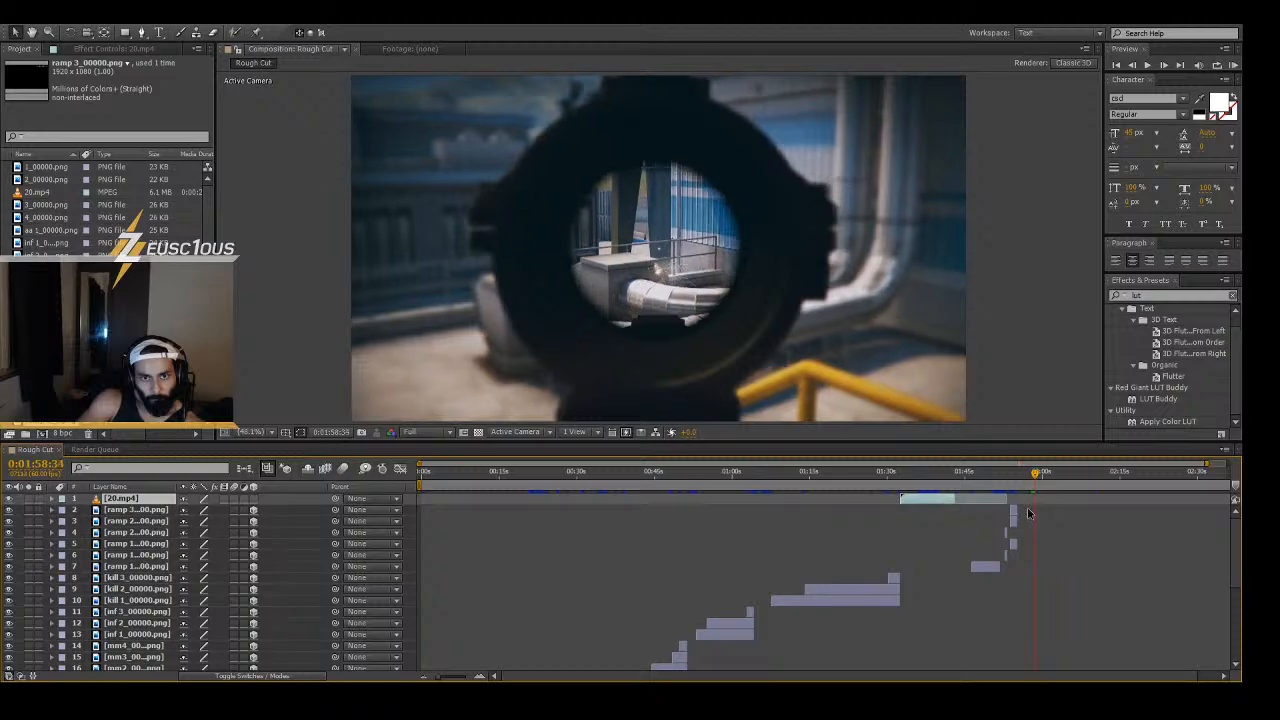
key("Page_Down")
key("Page_Down")
key("Page_Down")
key("Page_Down")
key("Page_Down")
key("Page_Down")
key("Page_Down")
key("Page_Down")
key("Page_Down")
key("Page_Down")
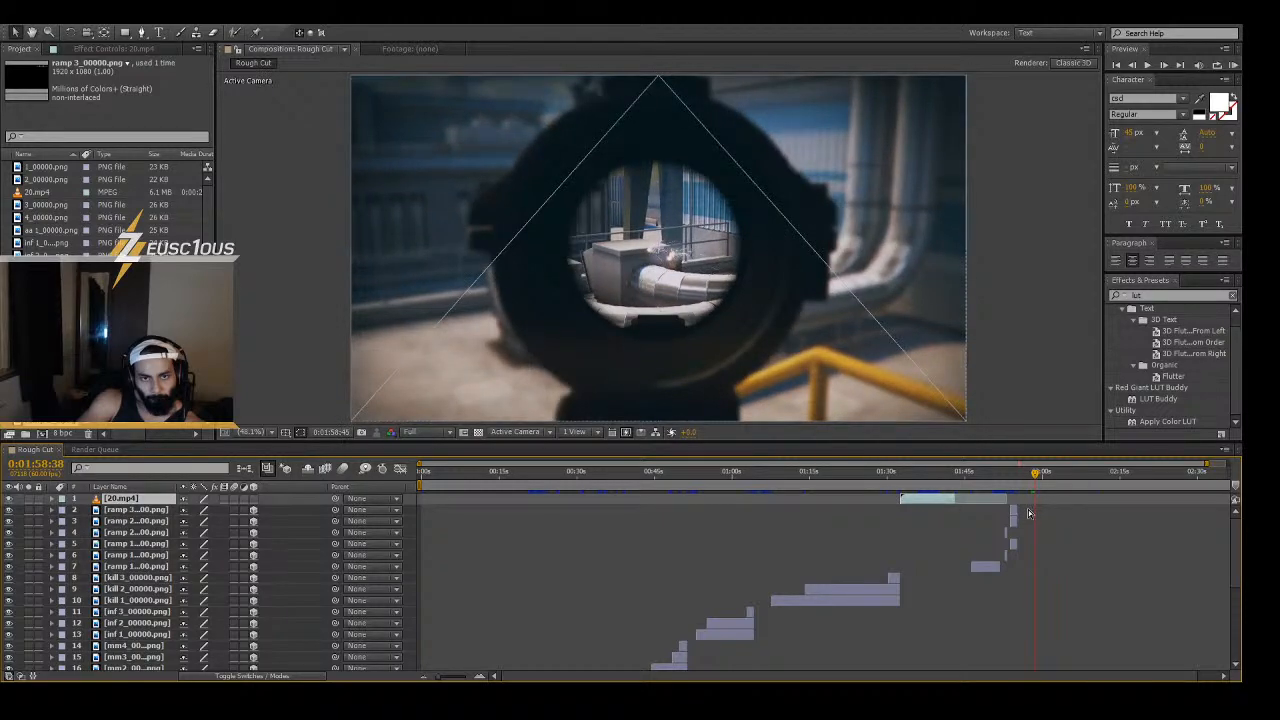
key("Page_Down")
key("Page_Down")
key("Page_Down")
key("Page_Down")
key("Page_Down")
key("Page_Down")
key("Page_Down")
key("Page_Down")
key("Page_Down")
key("Page_Down")
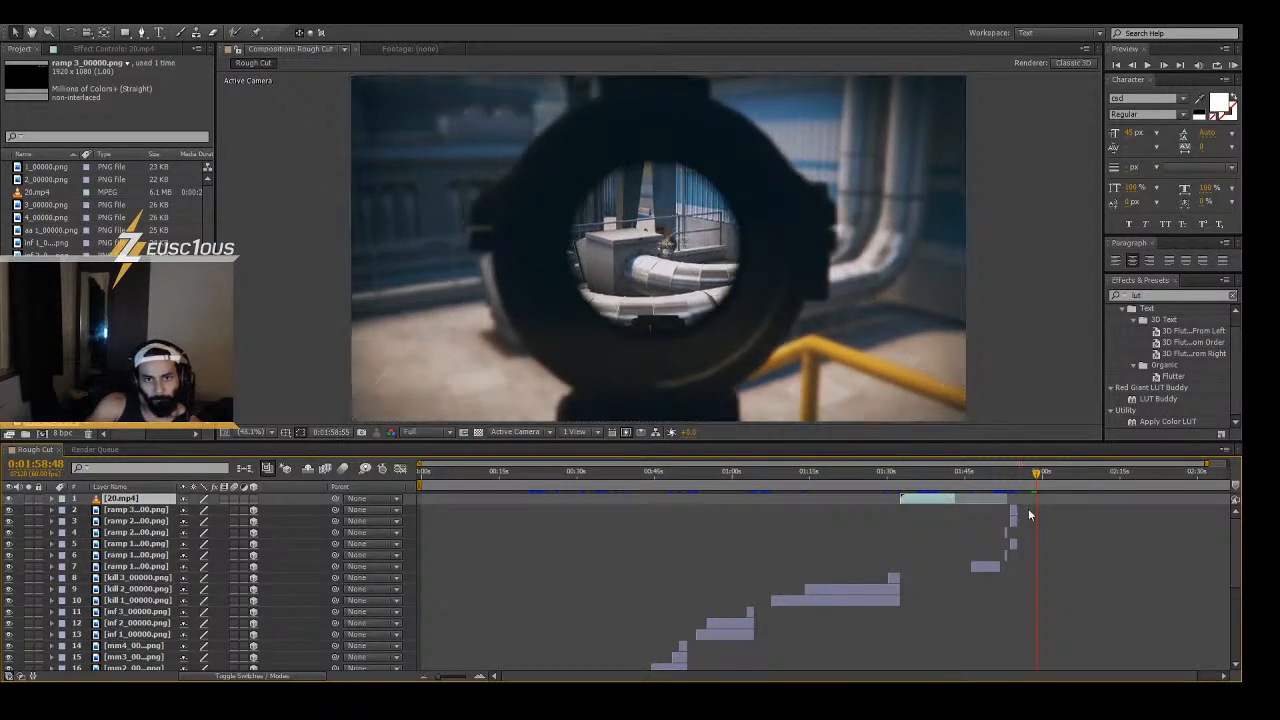
key("Page_Down")
key("Page_Down")
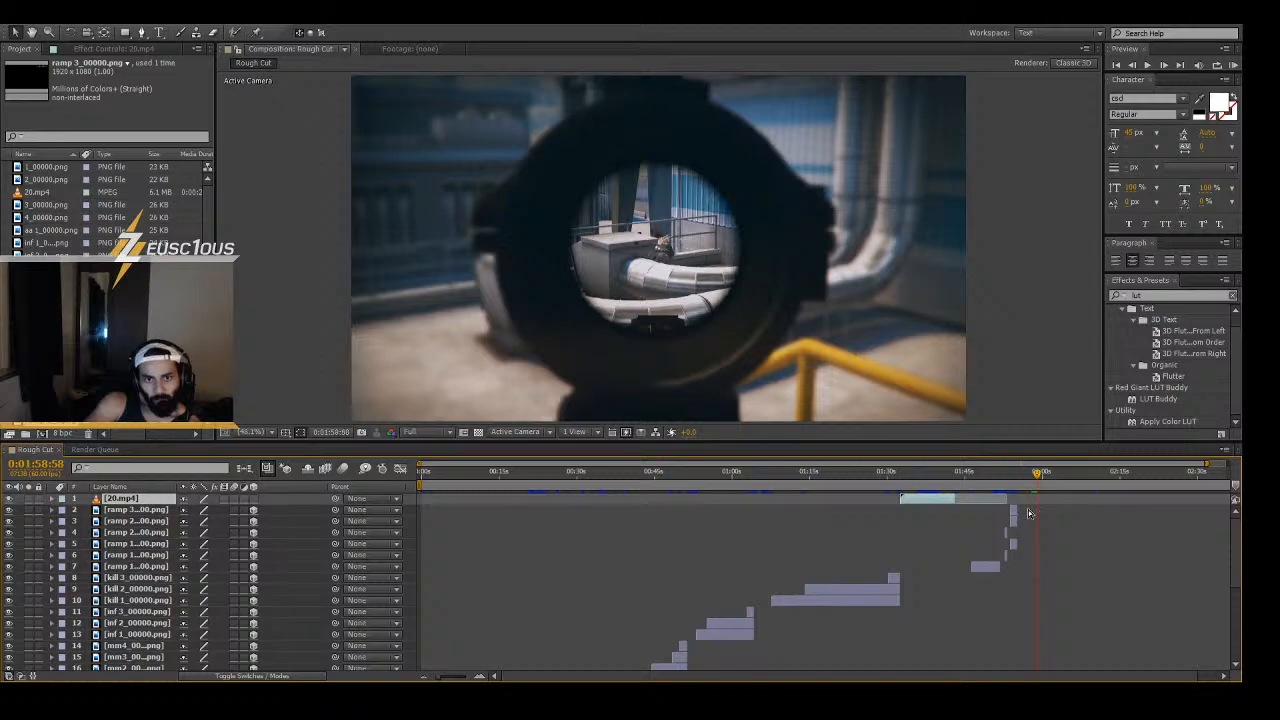
key("Page_Down")
key("Page_Down")
key("Page_Down")
key("Page_Down")
key("Page_Down")
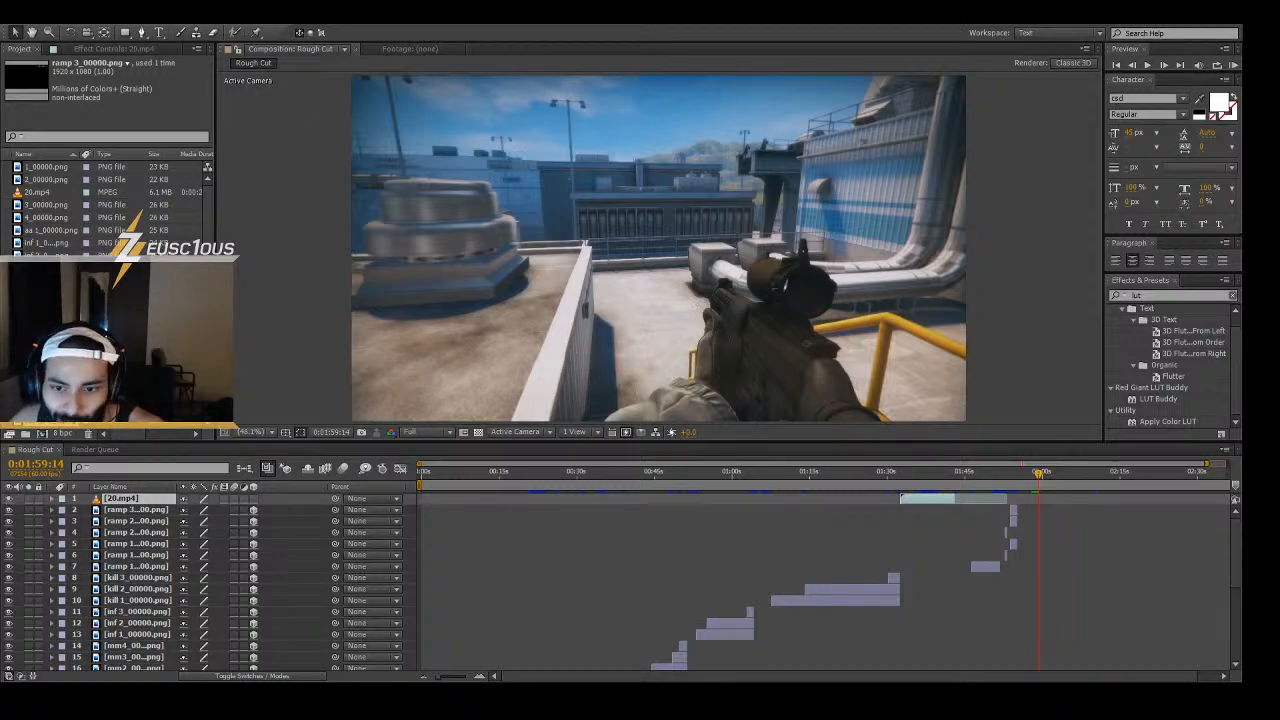
- Import nuke 1_00000.png and add it as the top layer of Rough Cut, starting at 0:01:59:14
left_click(110, 400)
key("Return")
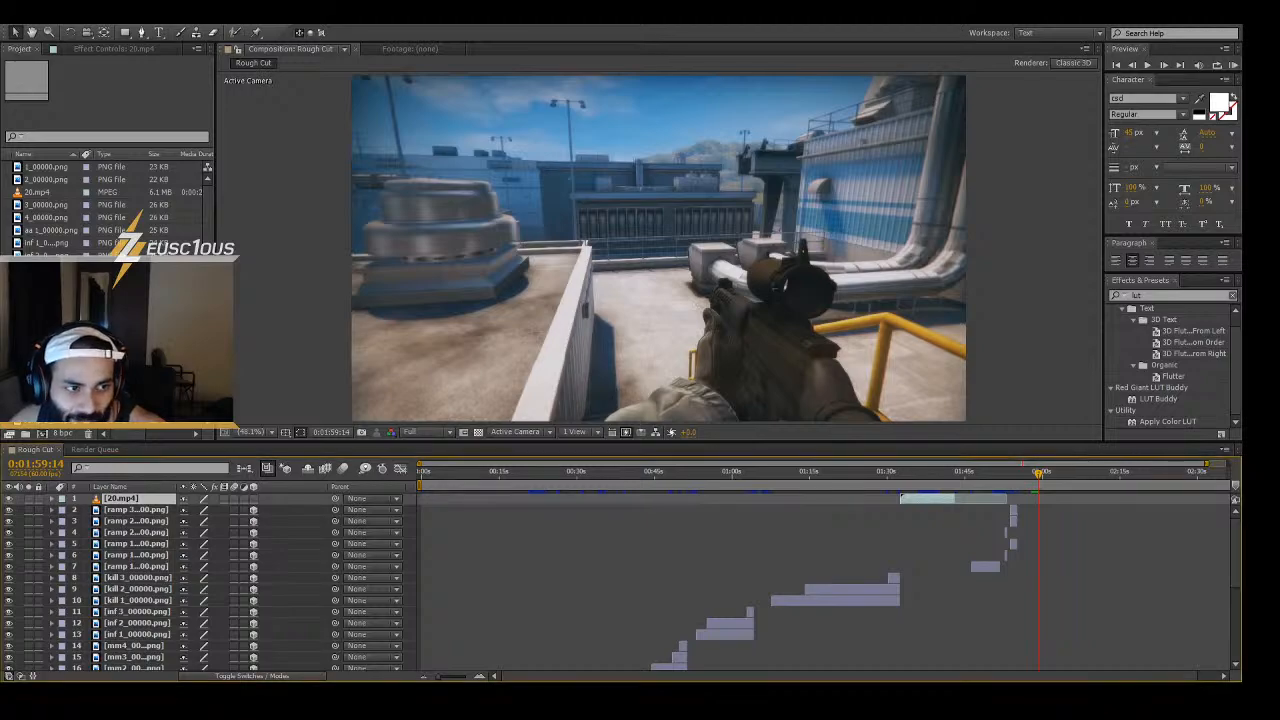
mouse_move(50, 345)
left_mouse_down()
mouse_move(966, 530)
mouse_move(1012, 503)
mouse_move(1079, 497)
left_mouse_up()
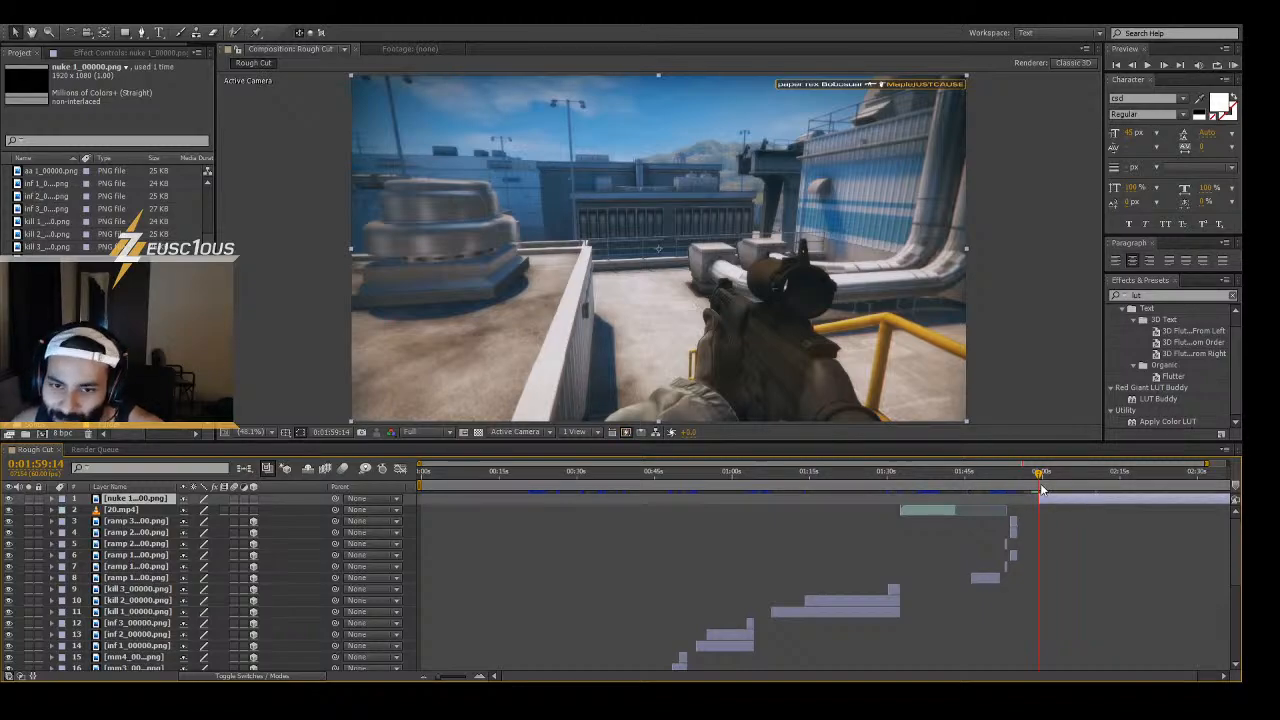
- Shift the nuke 1 layer's start one frame earlier to 0:01:59:13 and make it a 3D layer
key("Page_Up")
key("Page_Down")
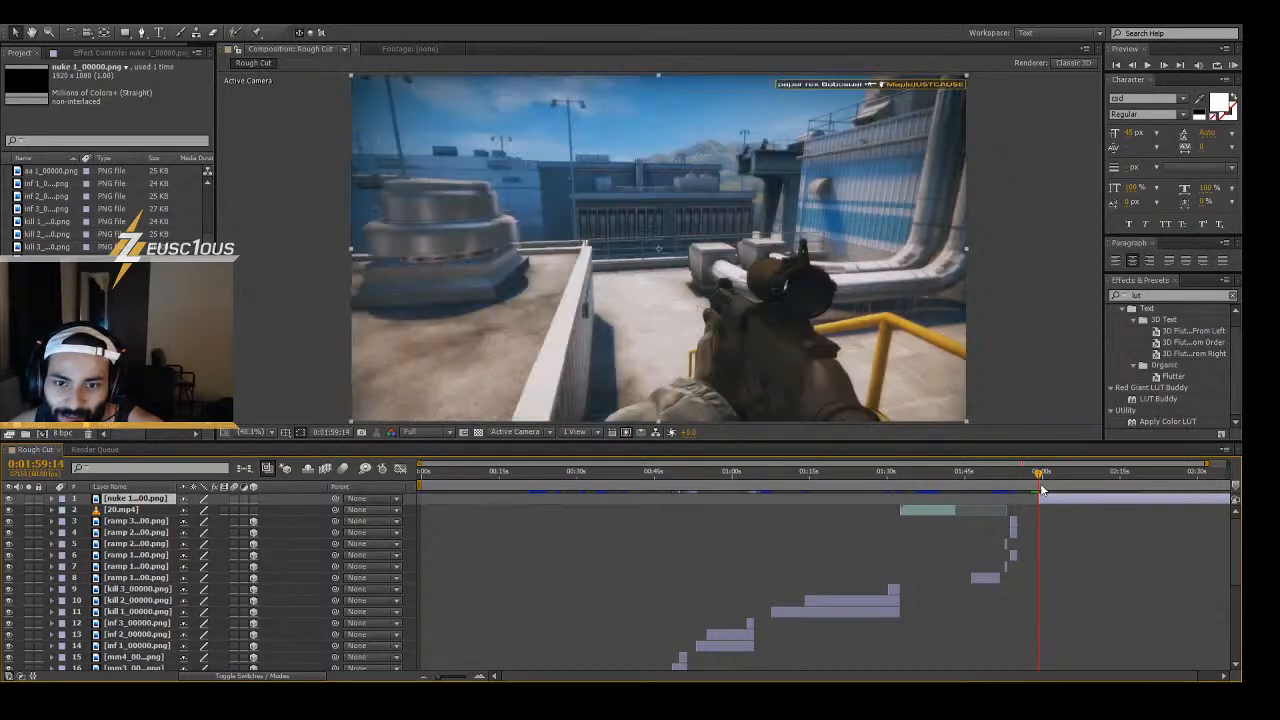
key("Page_Up")
key("equal")
key("equal")
key("equal")
key("equal")
key("equal")
key("equal")
key("equal")
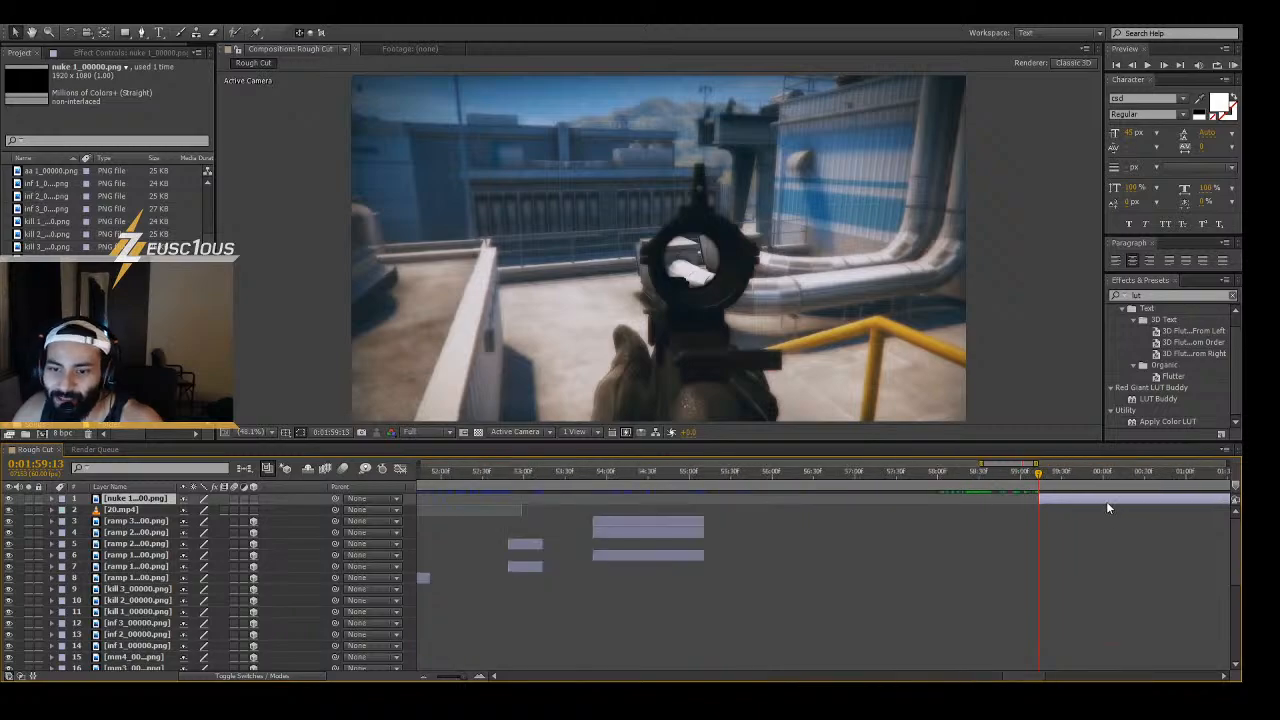
key("bracketleft")
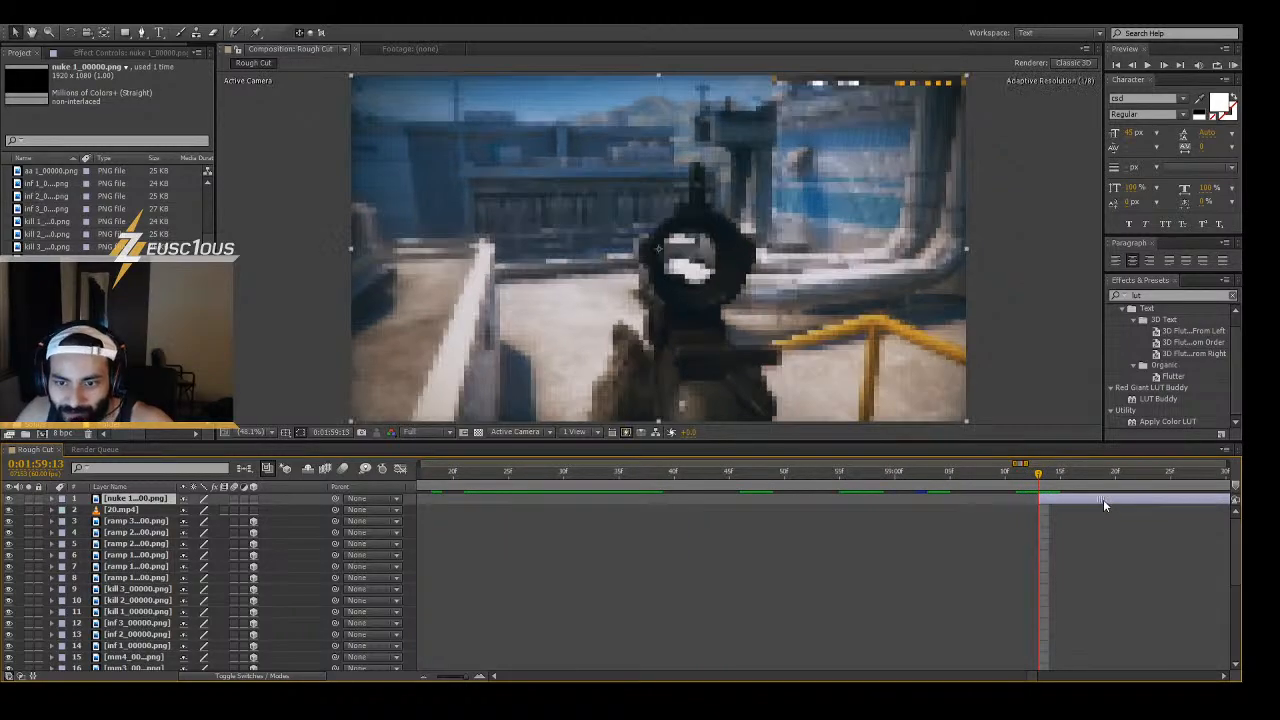
left_click(254, 499)
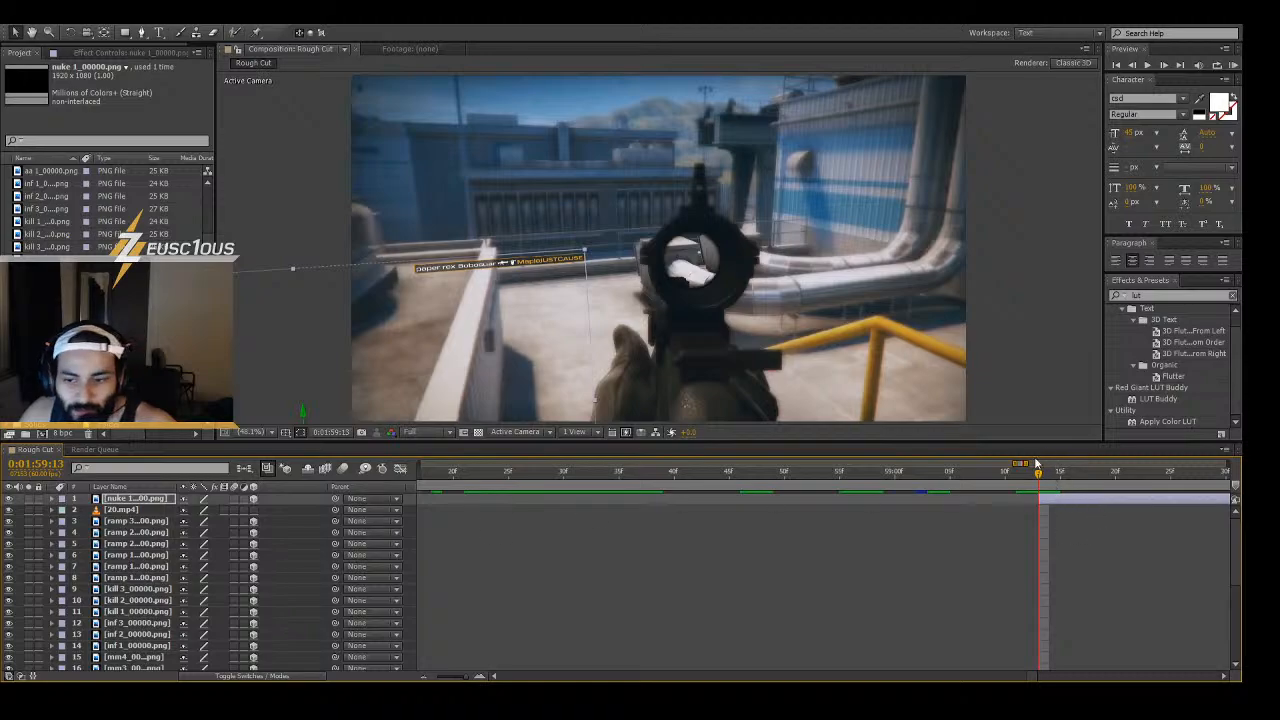
- Split the nuke 1 layer at 0:02:00:13, where the rifle is raised to aim
left_click_drag(1038, 473, 529, 441)
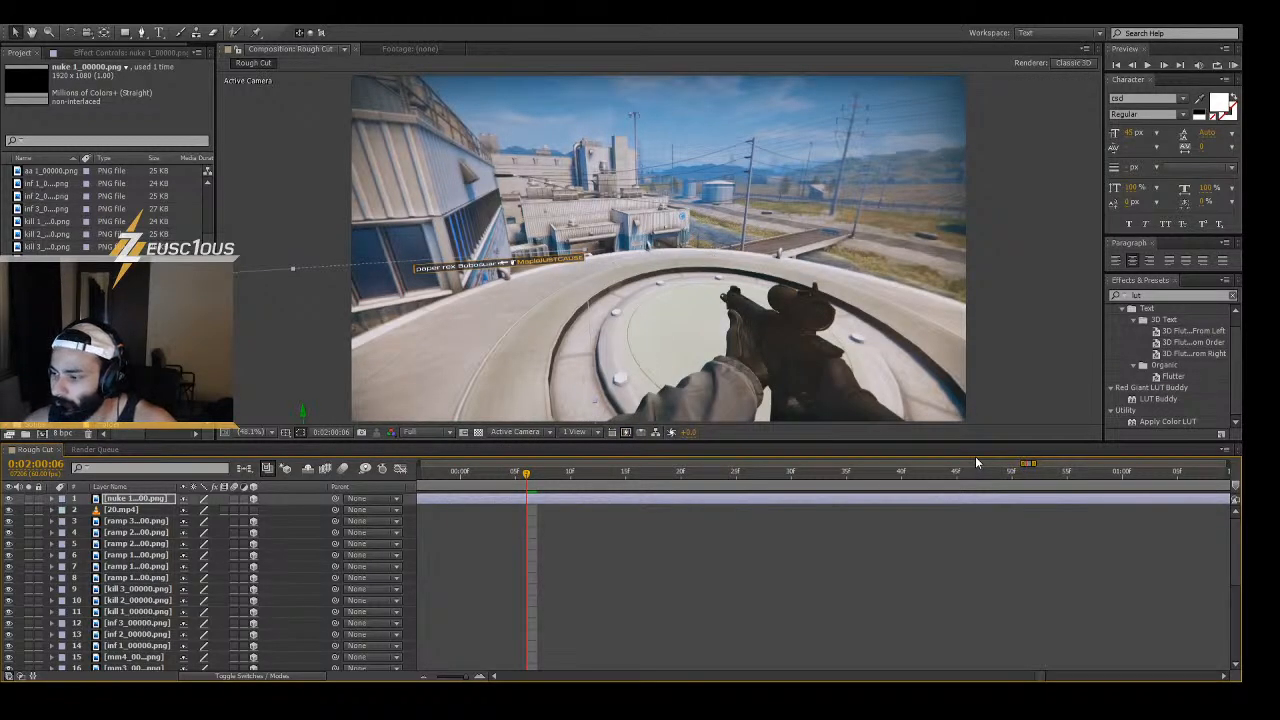
key("Page_Down")
key("Page_Down")
key("Page_Down")
key("Page_Down")
key("Page_Down")
key("Page_Down")
key("Page_Down")
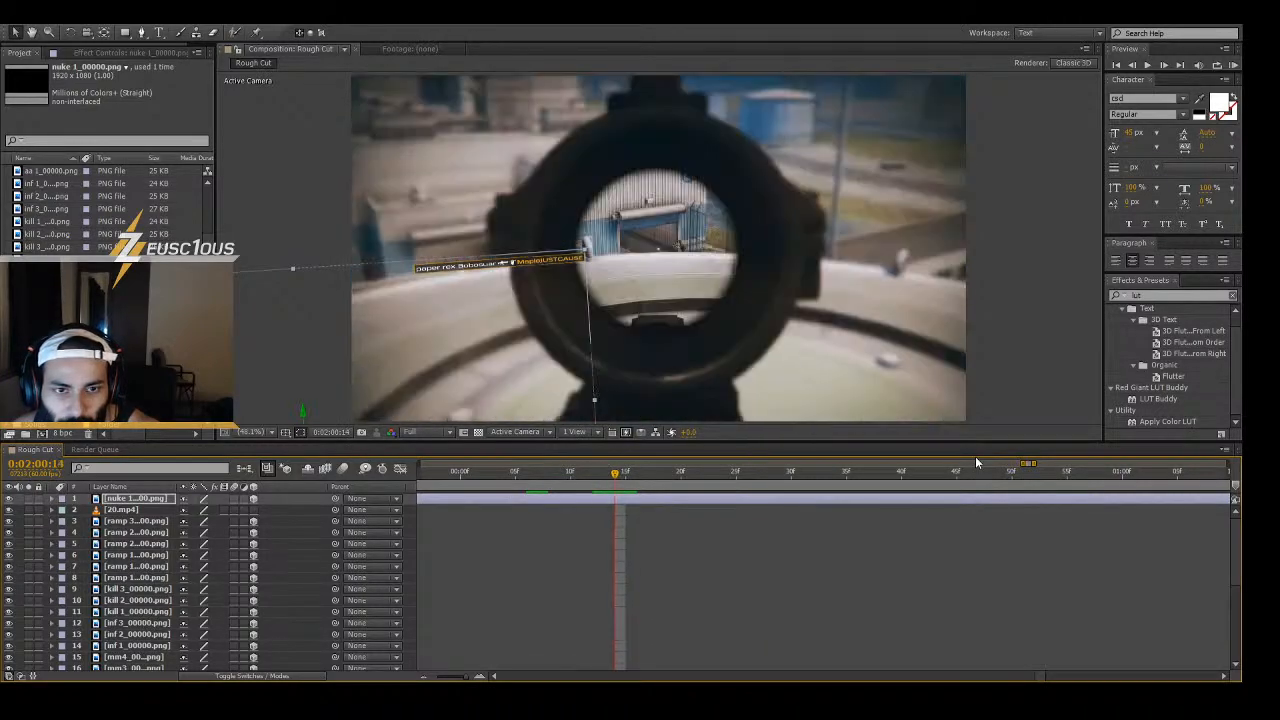
key("Page_Down")
key("Page_Up")
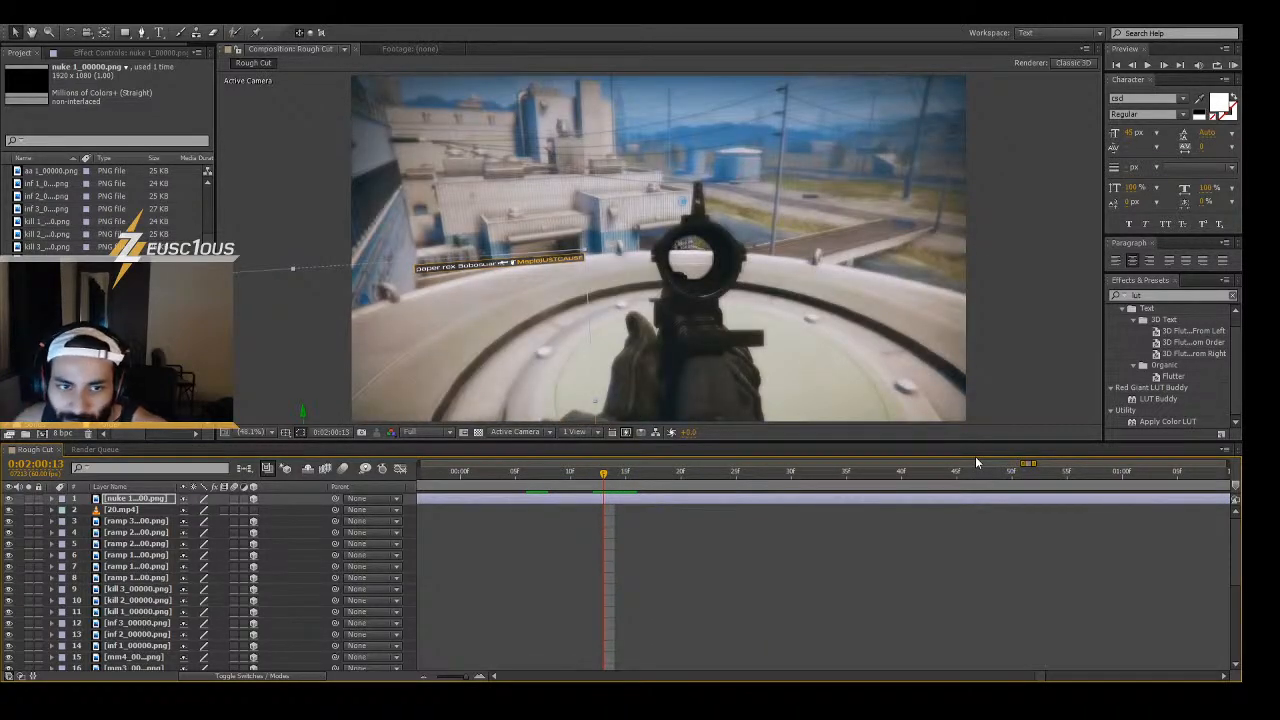
key("ctrl+shift+d")
- Split the later nuke 1 segment at 0:02:00:47, where the rifle is lowered from the scoped view
left_click(619, 480)
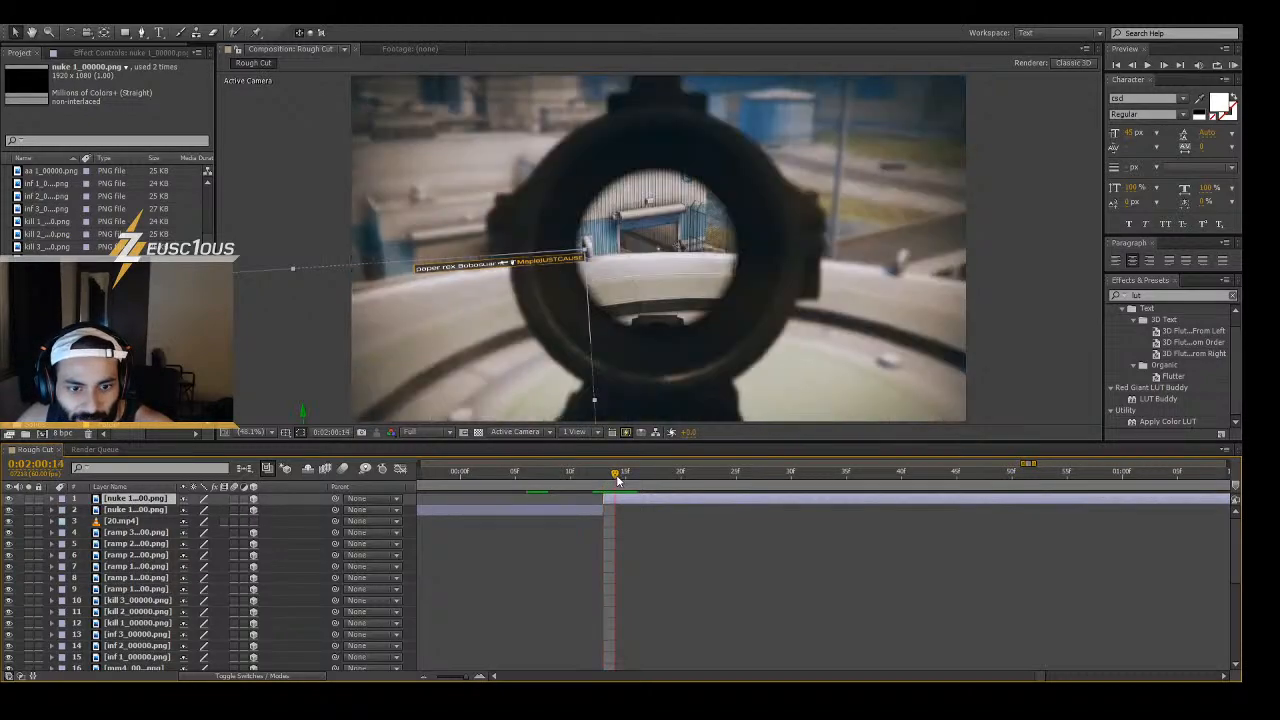
left_click_drag(619, 480, 953, 497)
key("Page_Down")
key("Page_Down")
key("Page_Down")
key("Page_Down")
key("Page_Down")
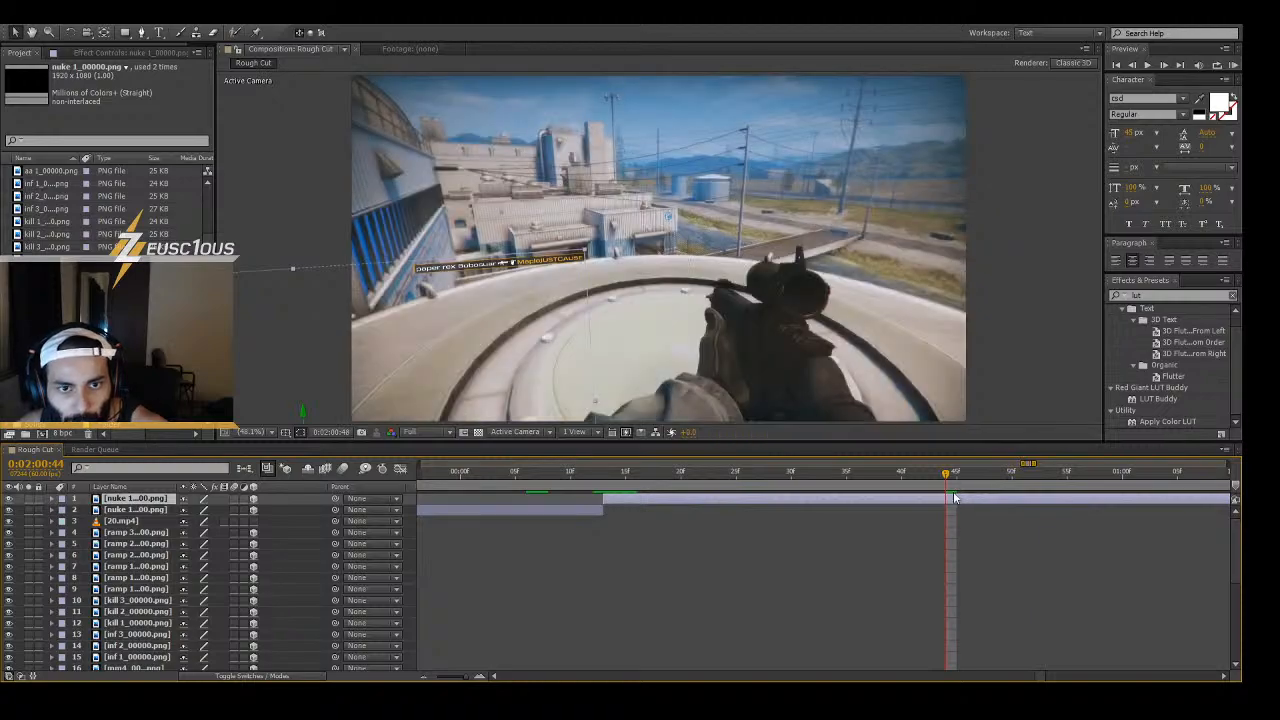
key("Page_Up")
key("Page_Up")
key("Page_Up")
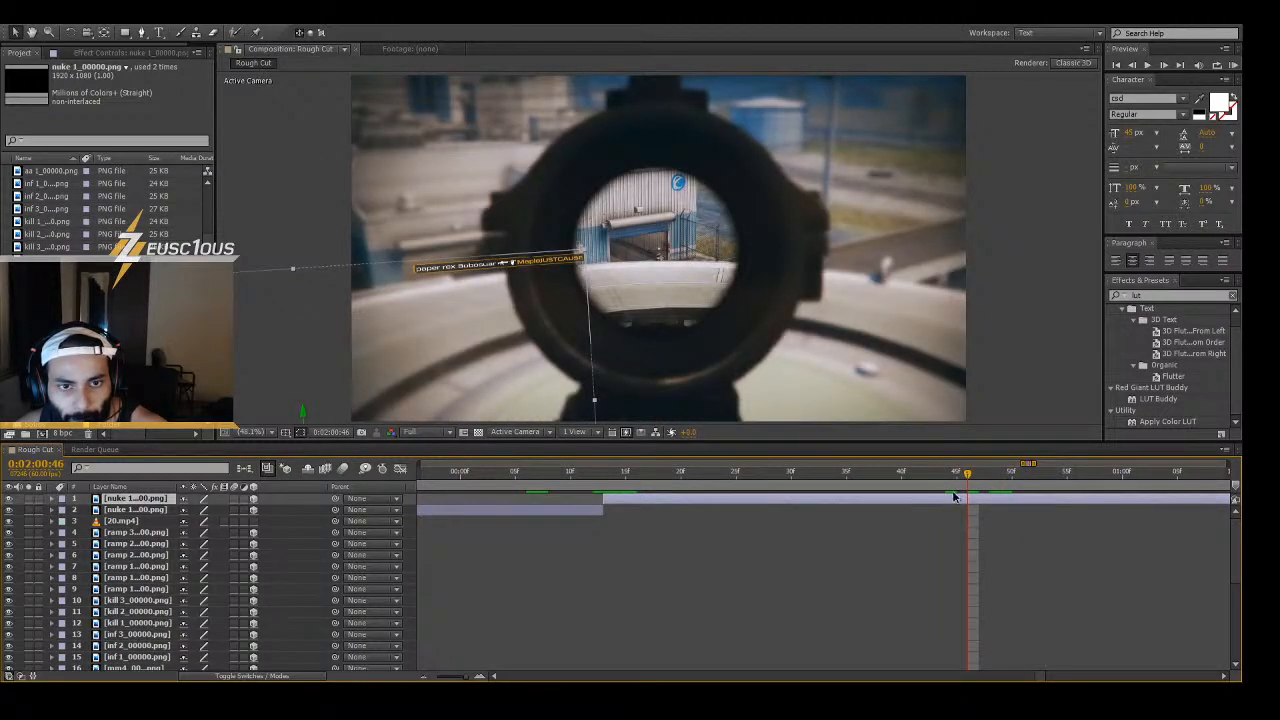
key("Page_Down")
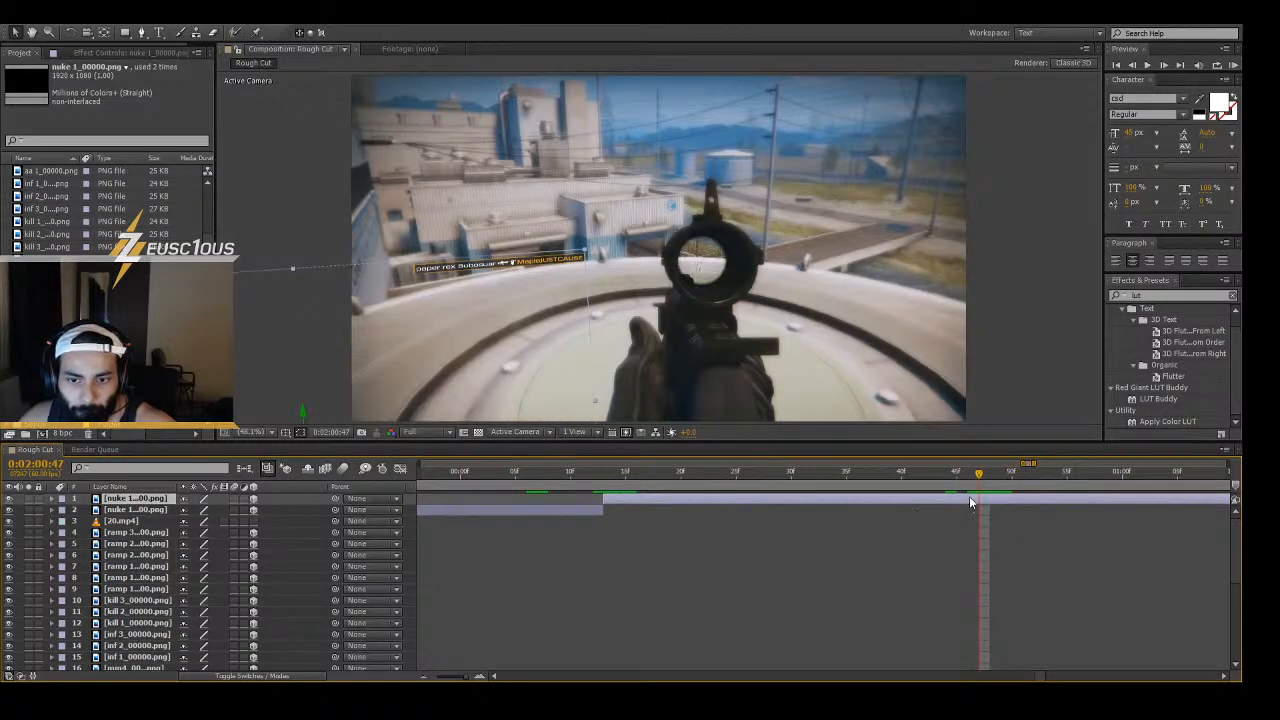
key("ctrl+shift+d")
- Delete the middle nuke 1 segment between 0:02:00:13 and 0:02:00:47
left_click(850, 517)
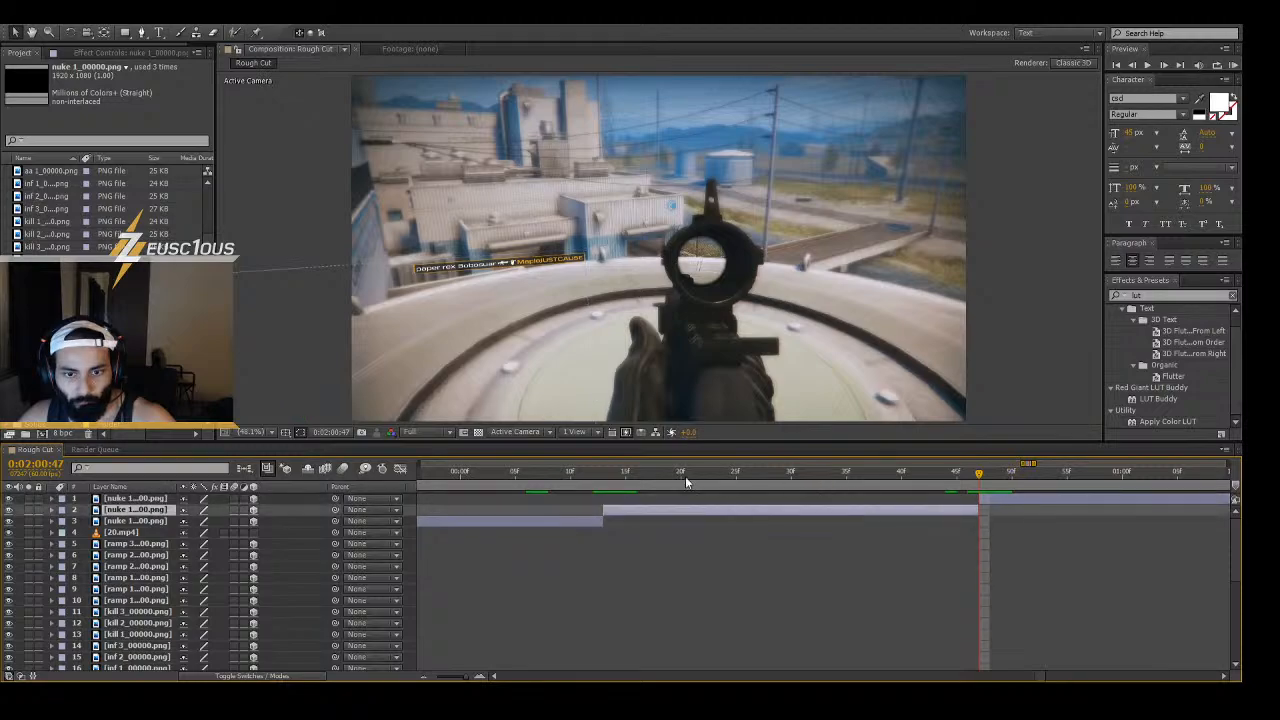
left_click_drag(685, 474, 596, 476)
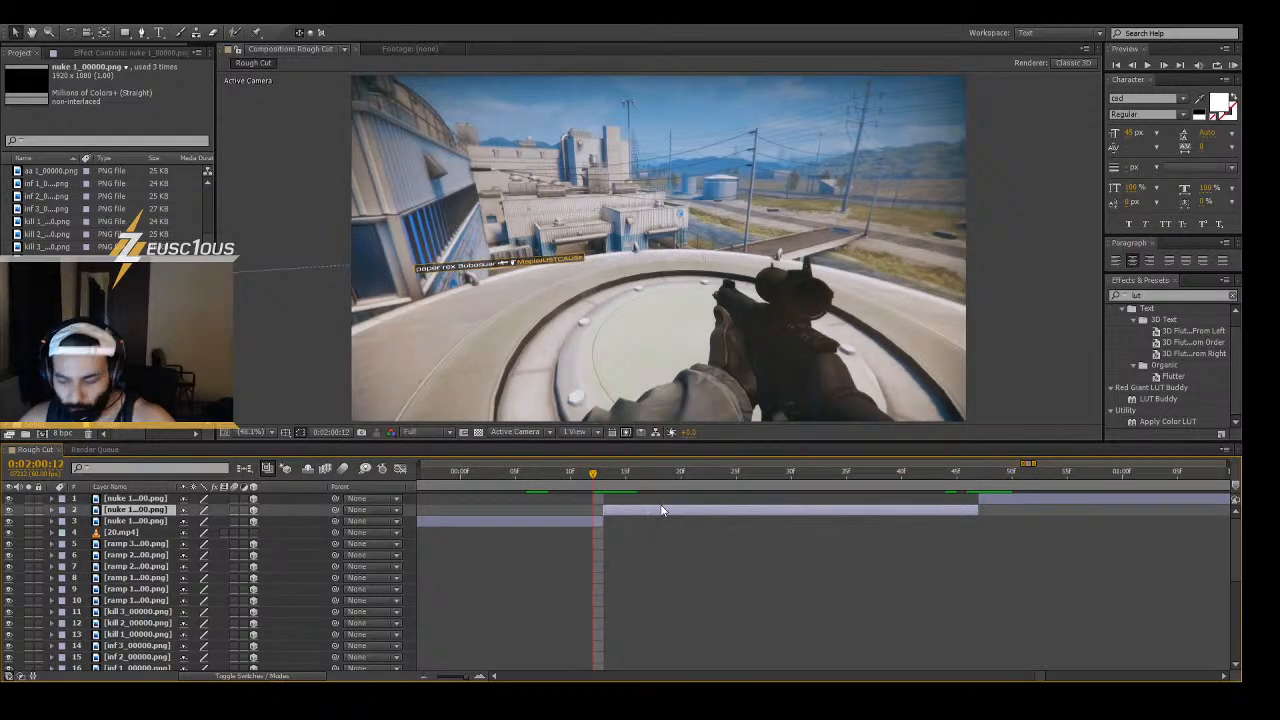
key("Delete")
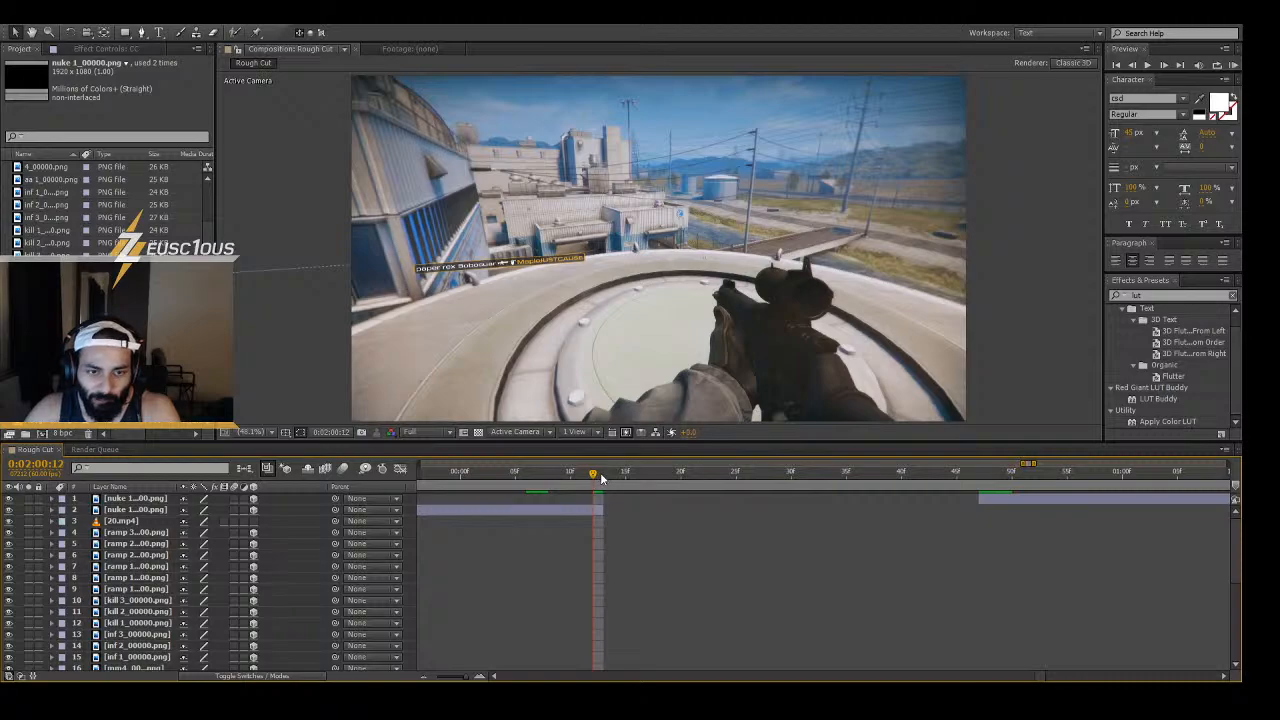
mouse_move(593, 474)
left_mouse_down()
mouse_move(544, 482)
mouse_move(600, 482)
mouse_move(542, 490)
mouse_move(590, 492)
left_mouse_up()
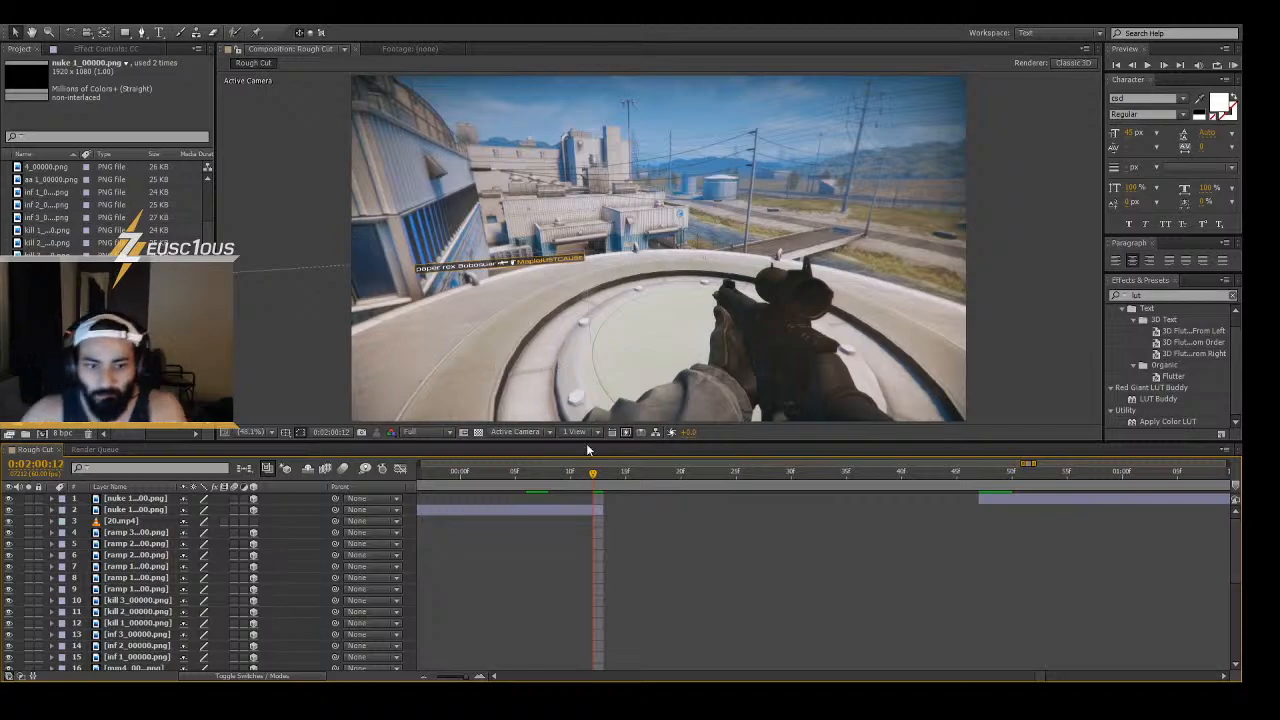
- Import nuke 2_00000.png, add it as the top layer starting at 0:02:00:47, and make it a 3D layer
left_click_drag(598, 477, 979, 470)
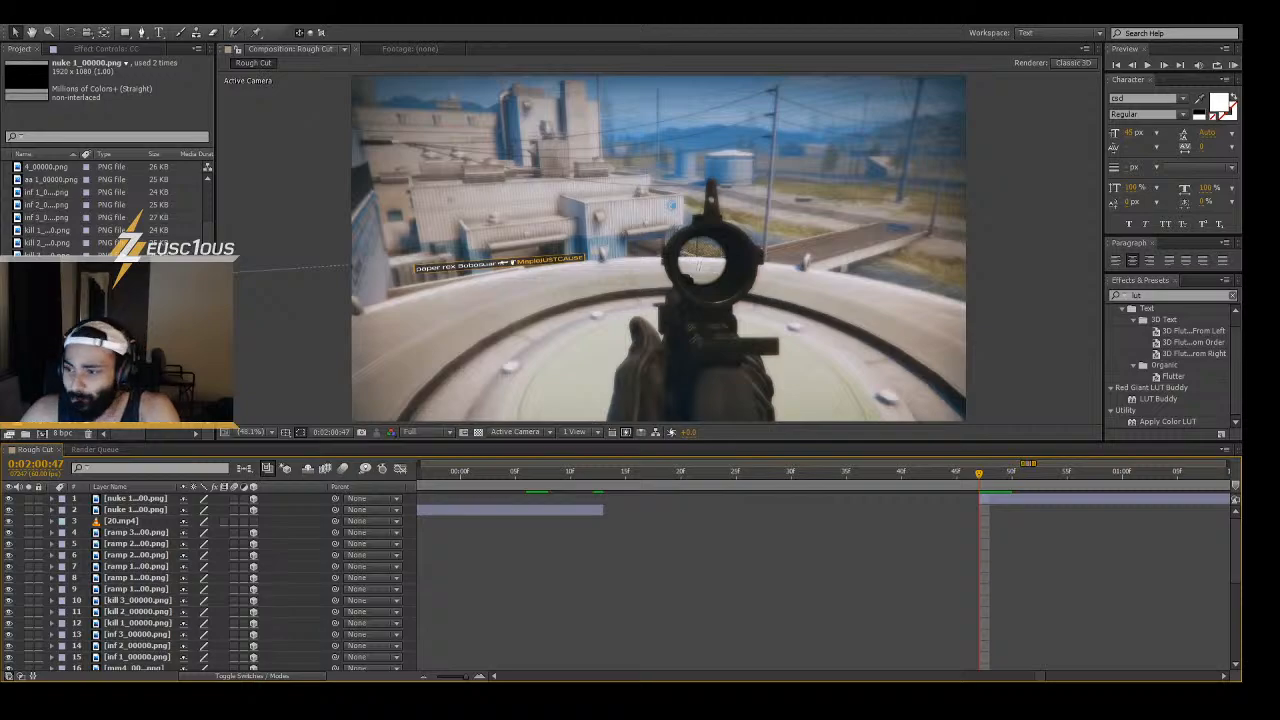
left_click(110, 390)
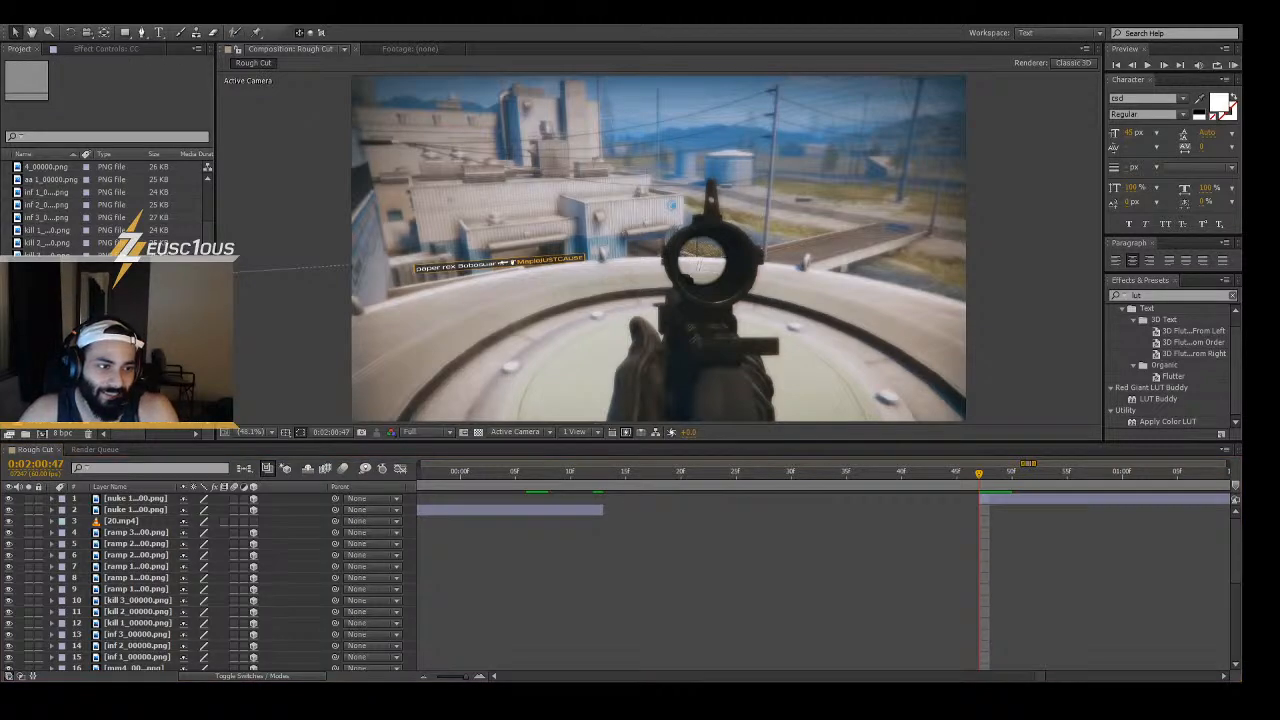
key("Return")
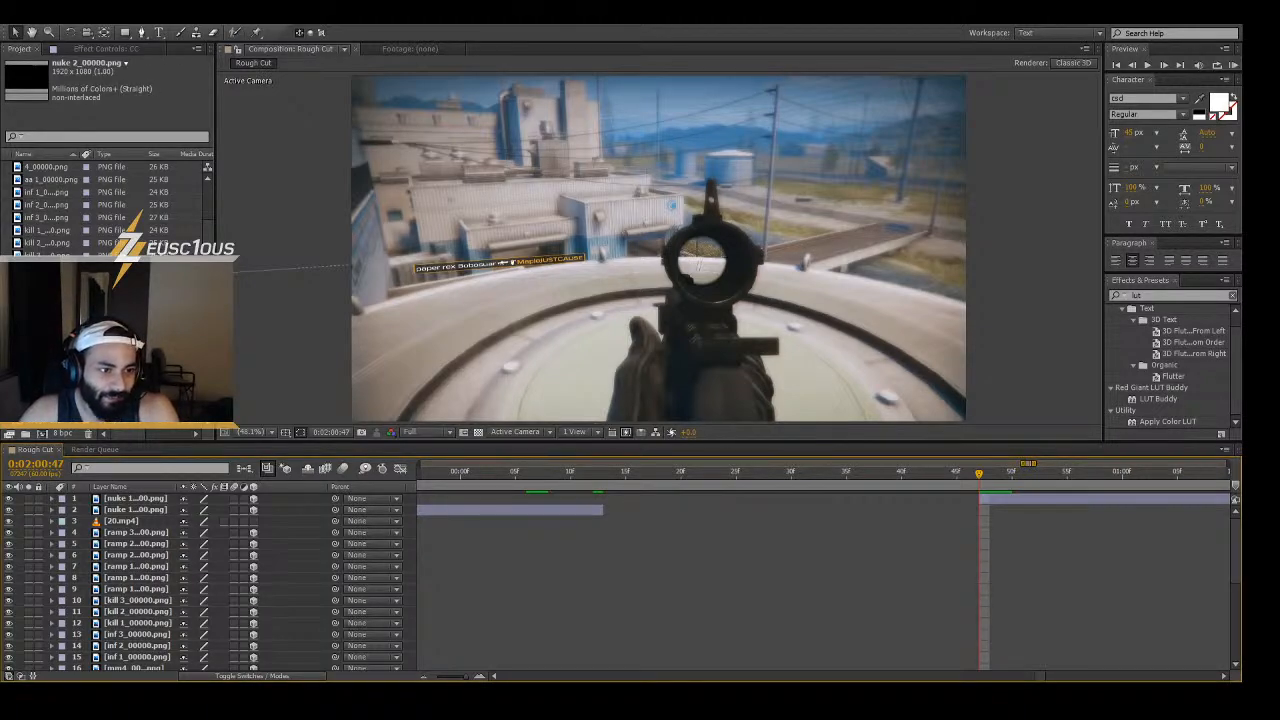
left_click_drag(60, 280, 1012, 500)
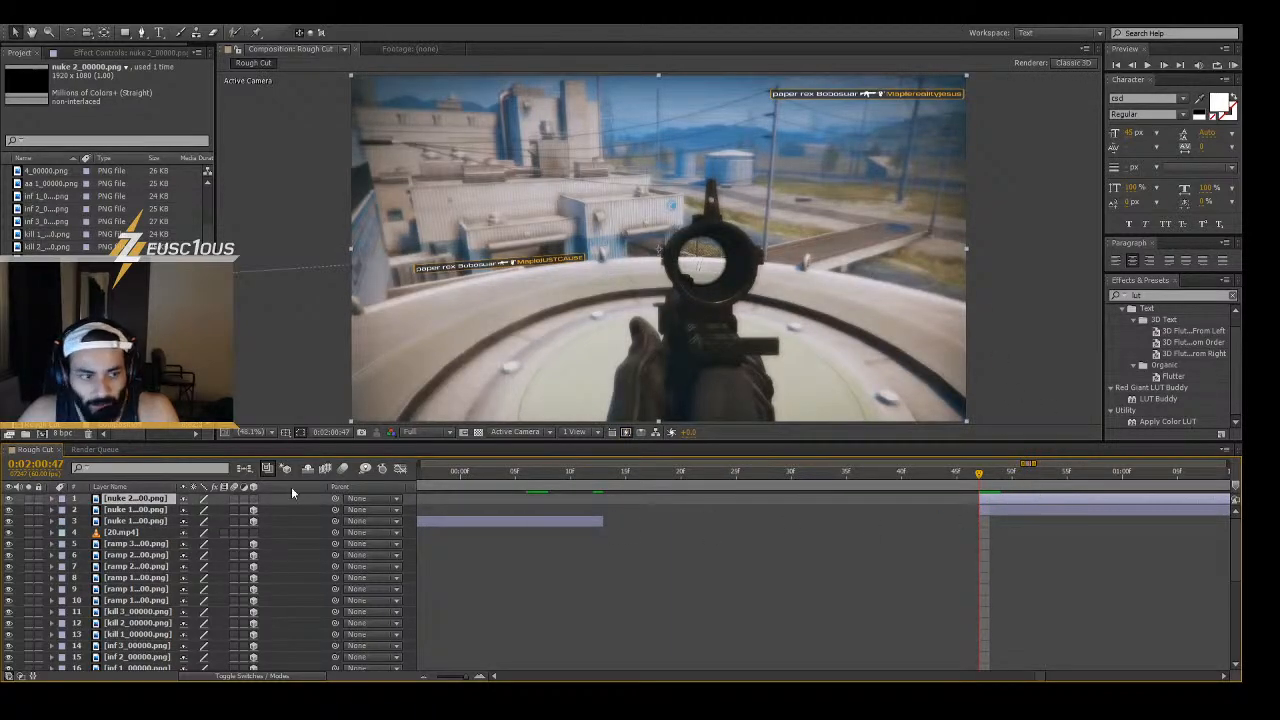
left_click(254, 499)
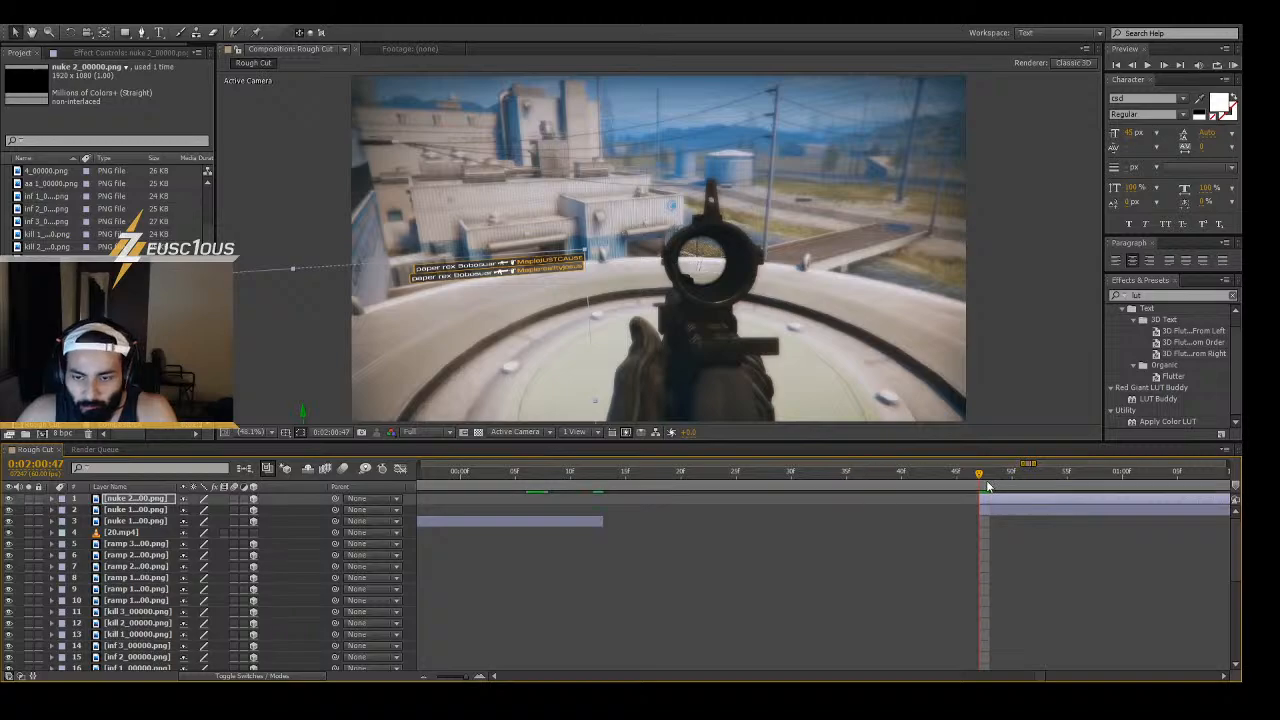
- Move the playhead past the start of the nuke 2 layer to the next kill, near 0:02:04:36
left_click_drag(980, 474, 1228, 478)
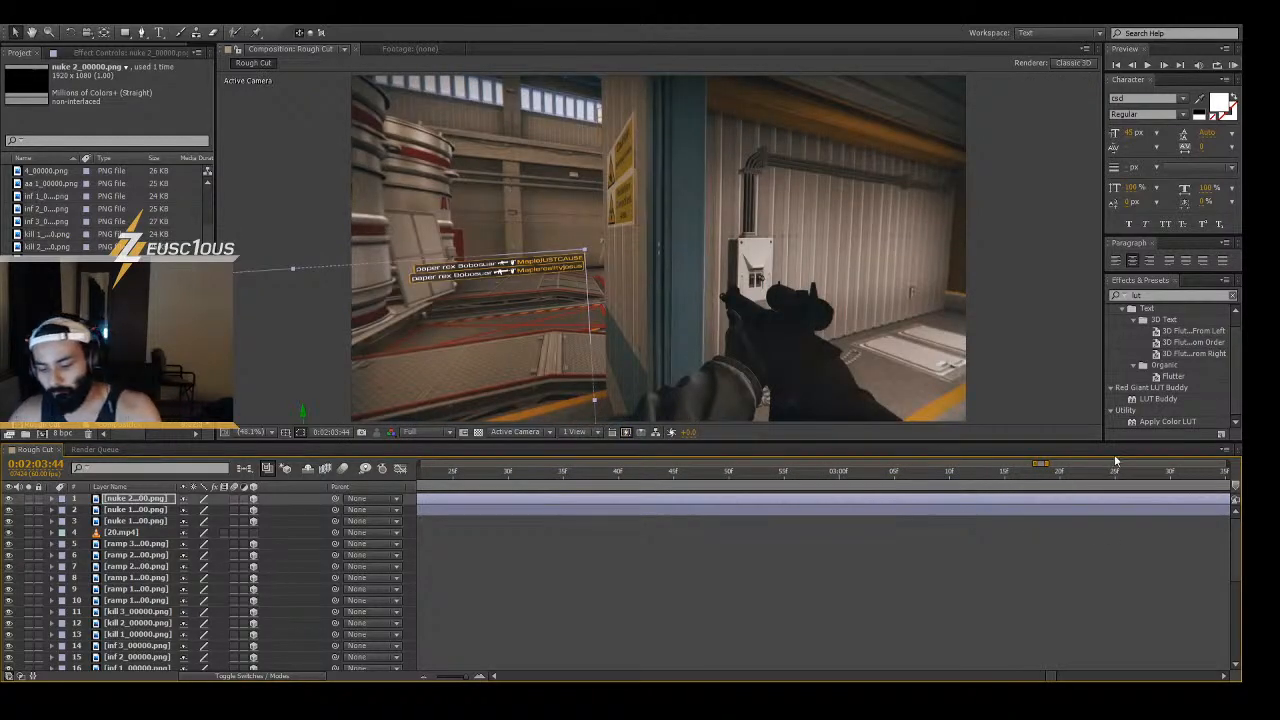
key("minus")
key("minus")
key("minus")
key("minus")
key("minus")
left_click_drag(1075, 483, 1133, 481)
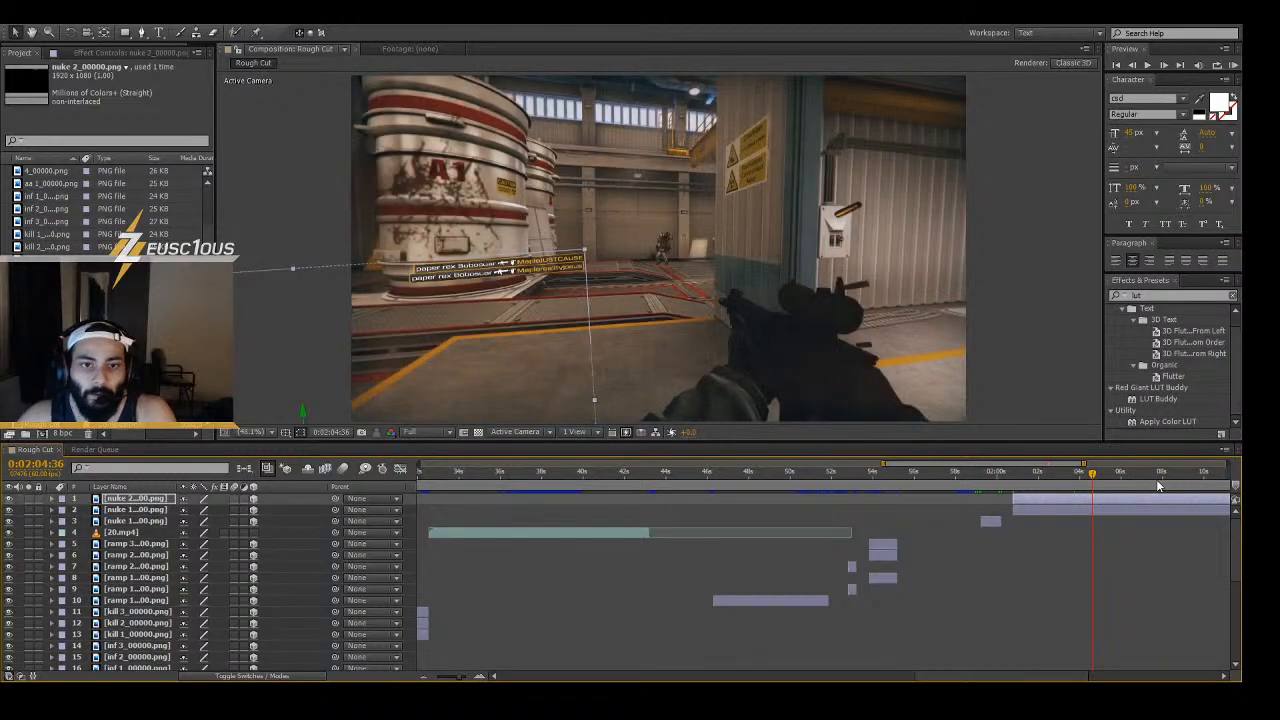
- Compare the frames around the enemy's hit closely and park the playhead on the kill frame at 0:02:04:40
scroll(686, 249, "up", 6)
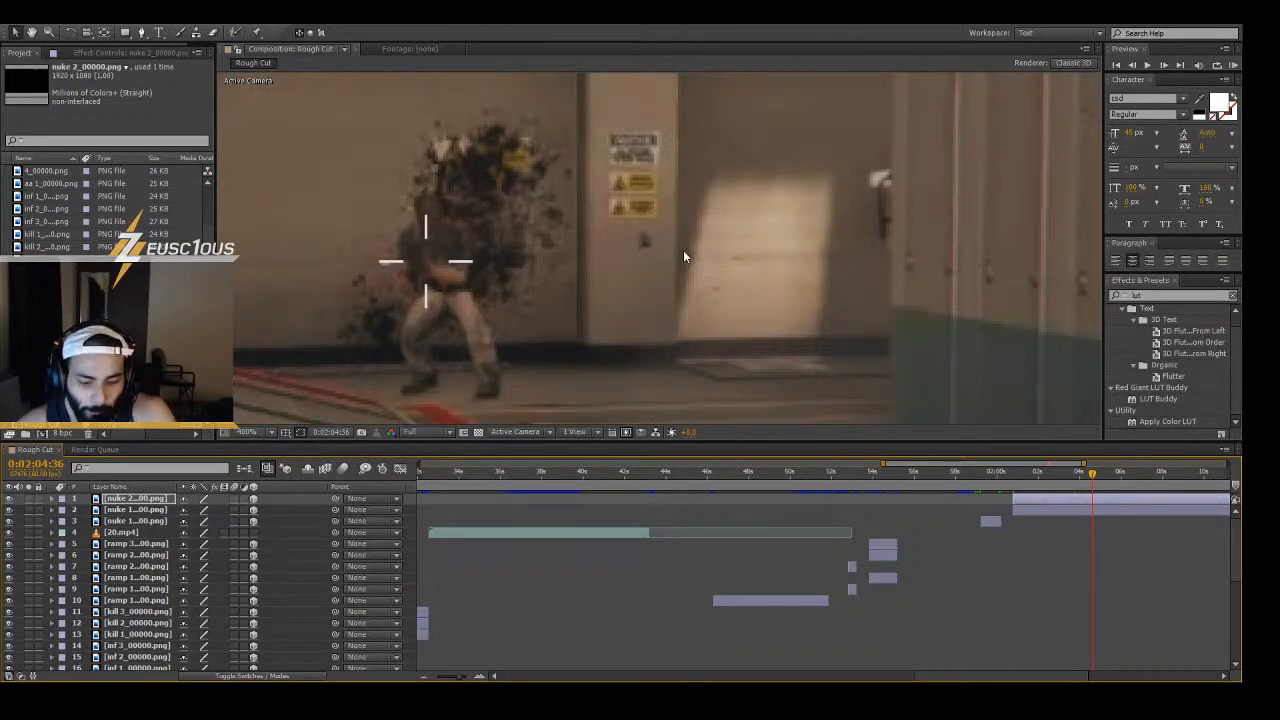
key("Page_Down")
key("Page_Down")
key("Page_Down")
key("Page_Down")
key("Page_Down")
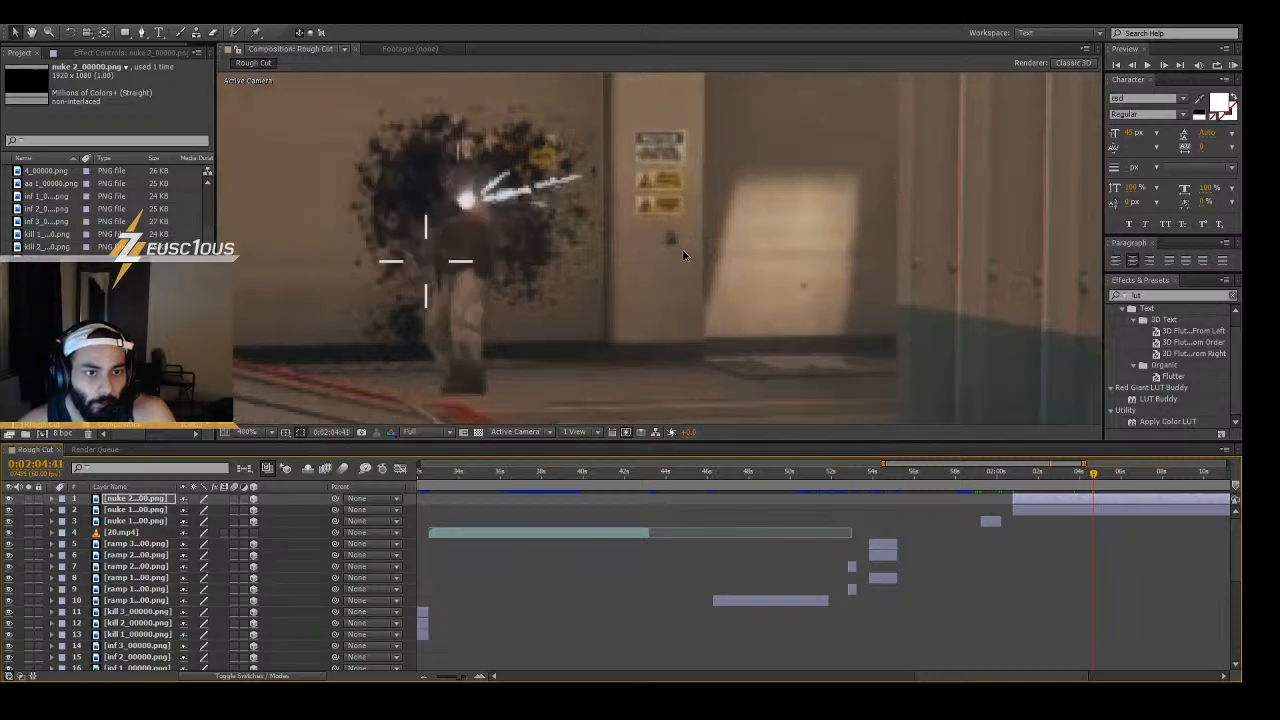
key("Page_Down")
key("Page_Up")
key("Page_Up")
key("Page_Up")
key("Page_Down")
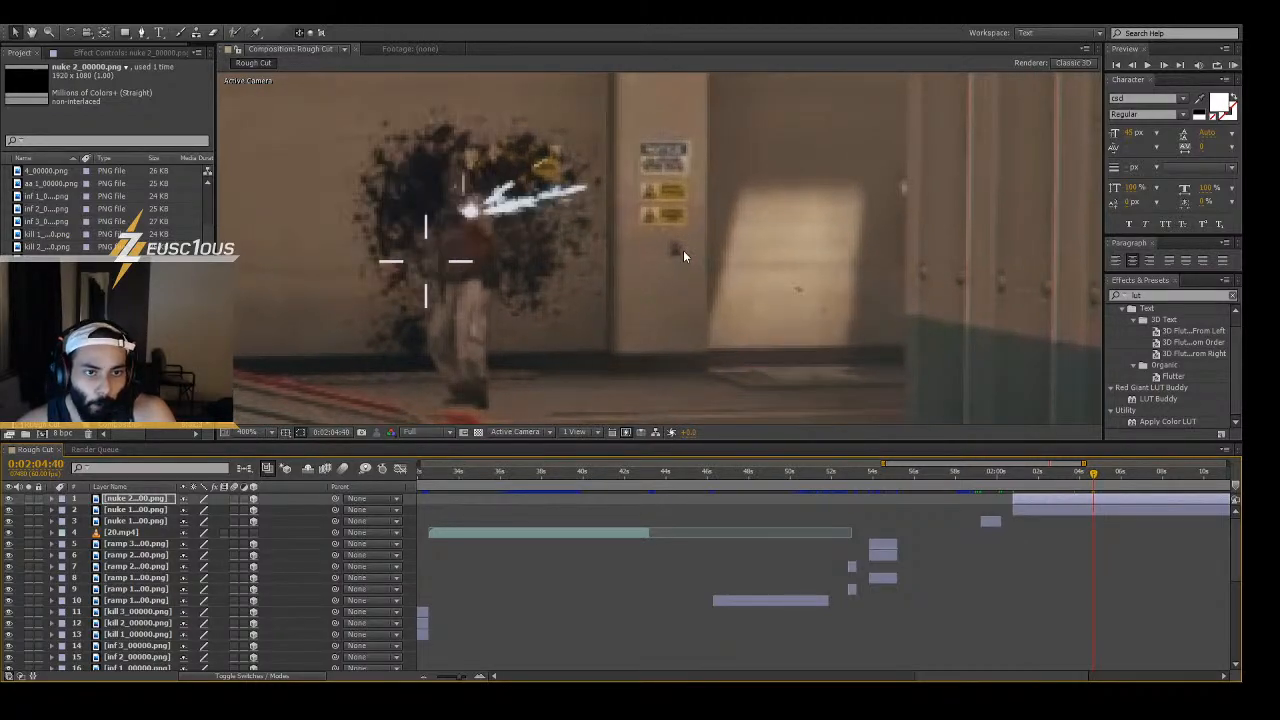
key("Page_Down")
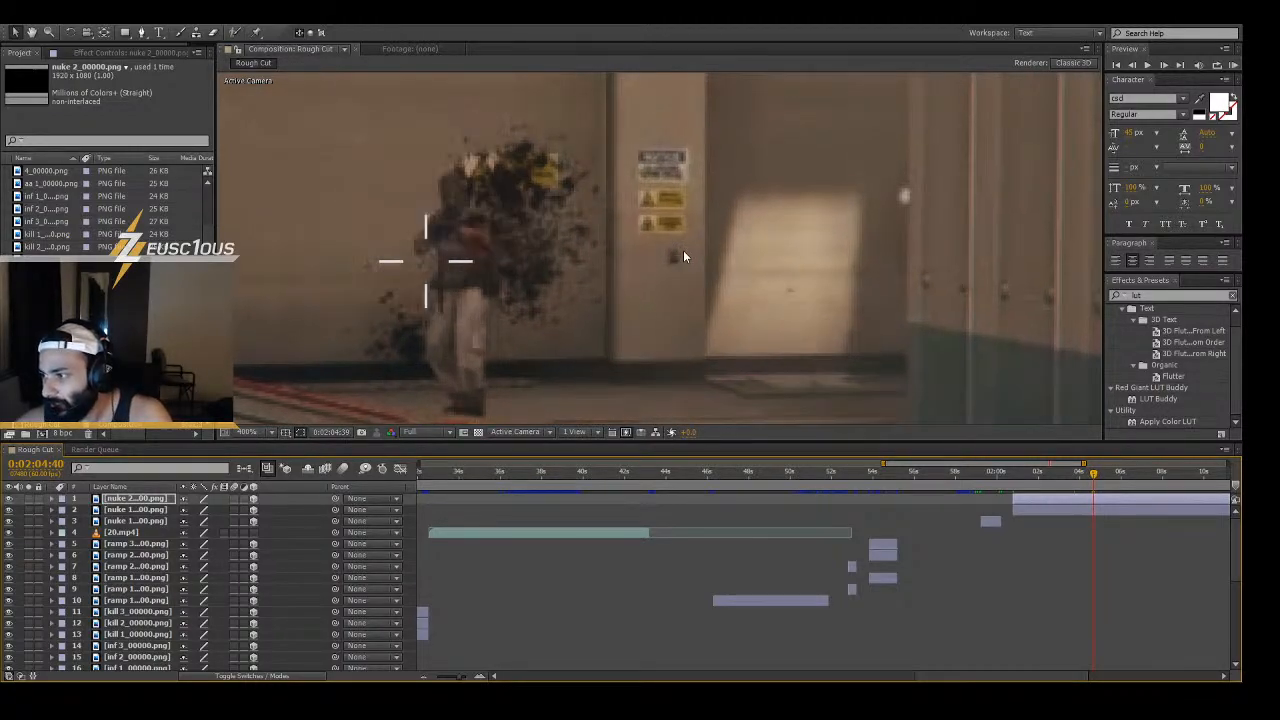
key("Page_Up")
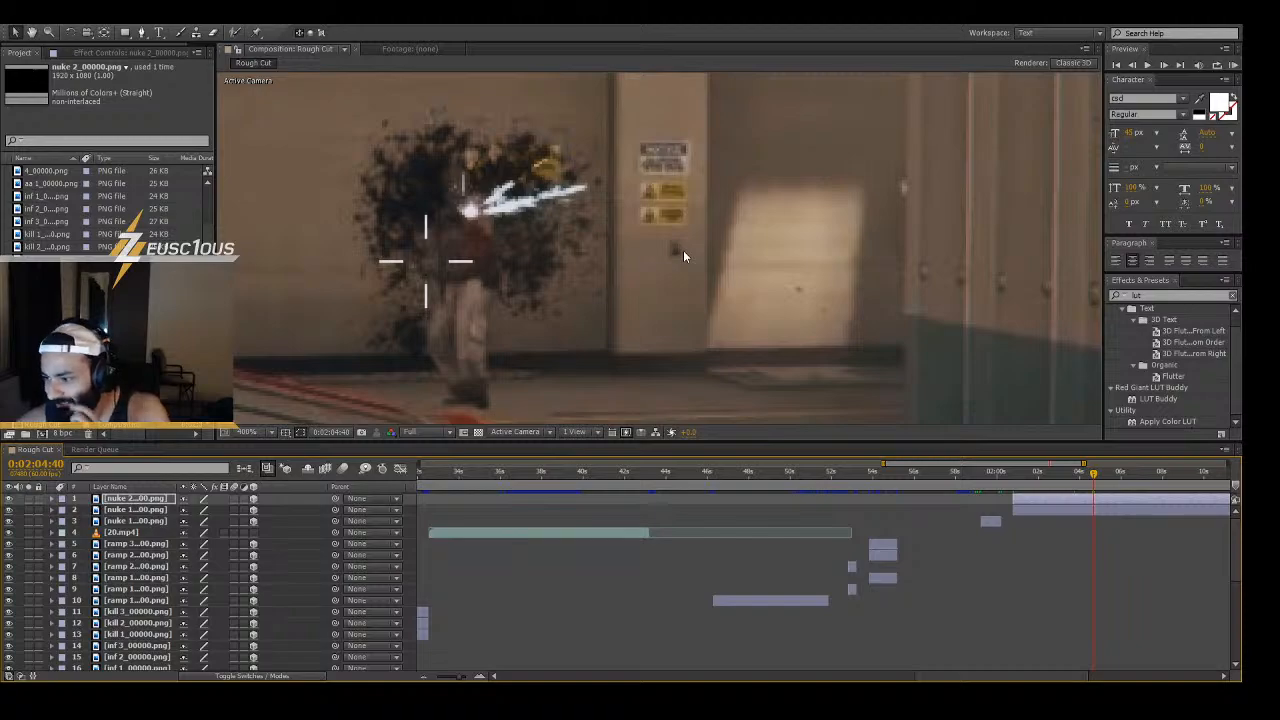
key("Page_Down")
key("Page_Up")
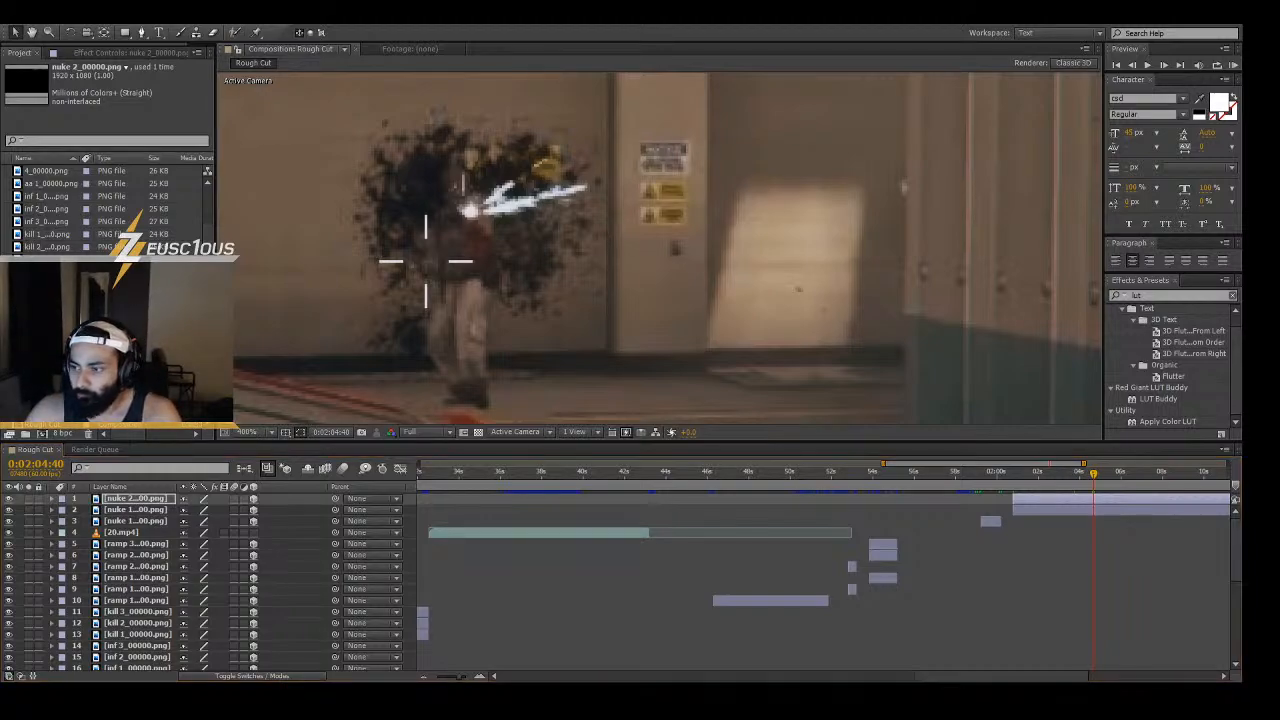
- Import nuke 3_00000.png, add it as the top layer starting at 0:02:04:40, and make it a 3D layer
left_click(120, 350)
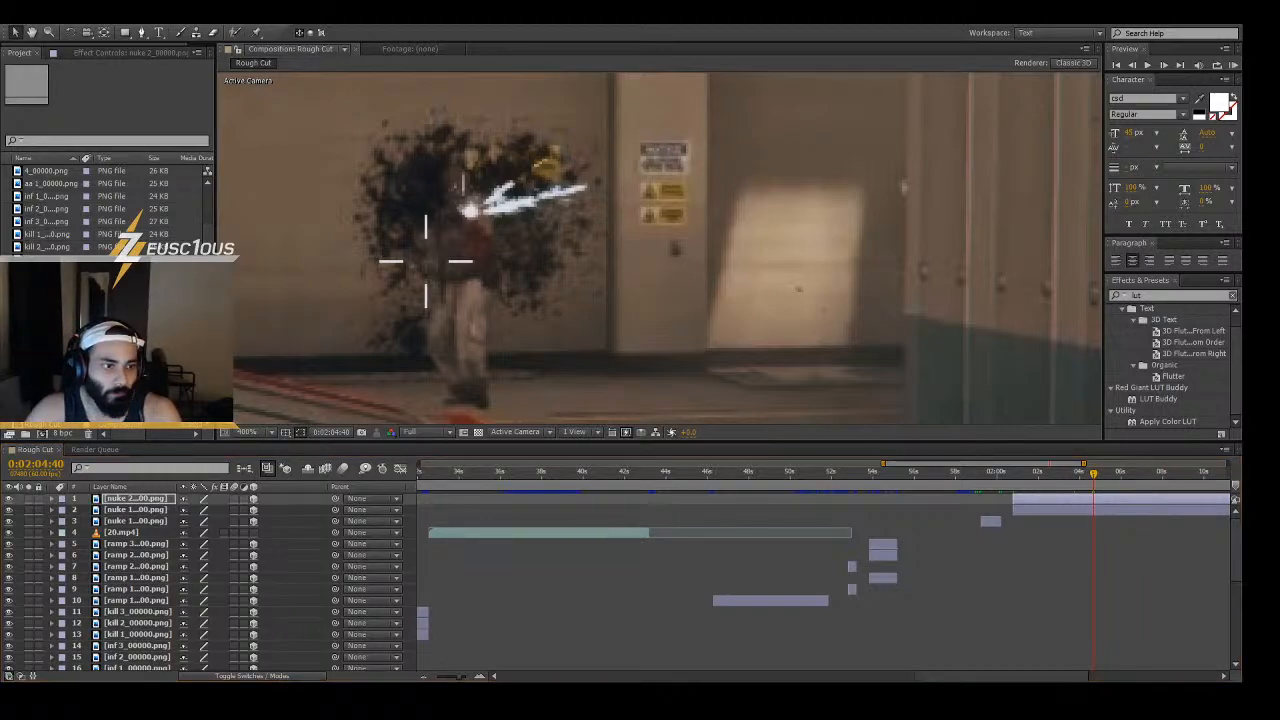
key("Return")
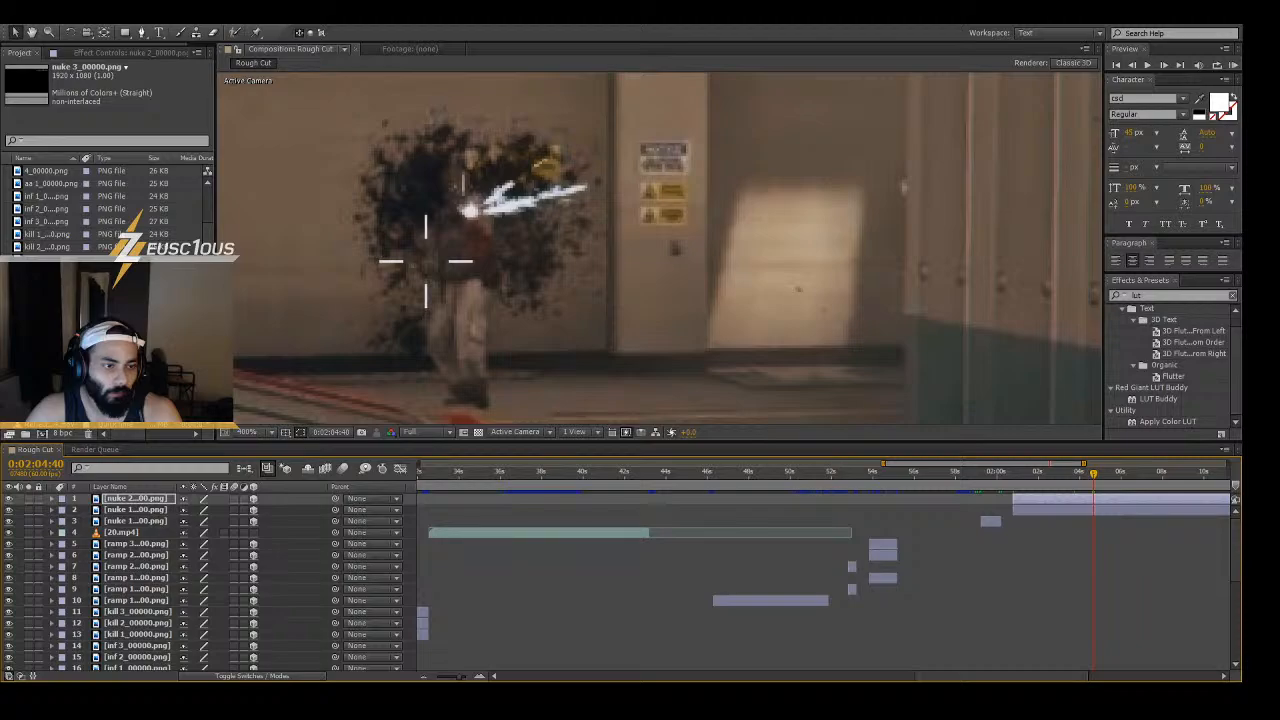
left_click_drag(120, 350, 1117, 507)
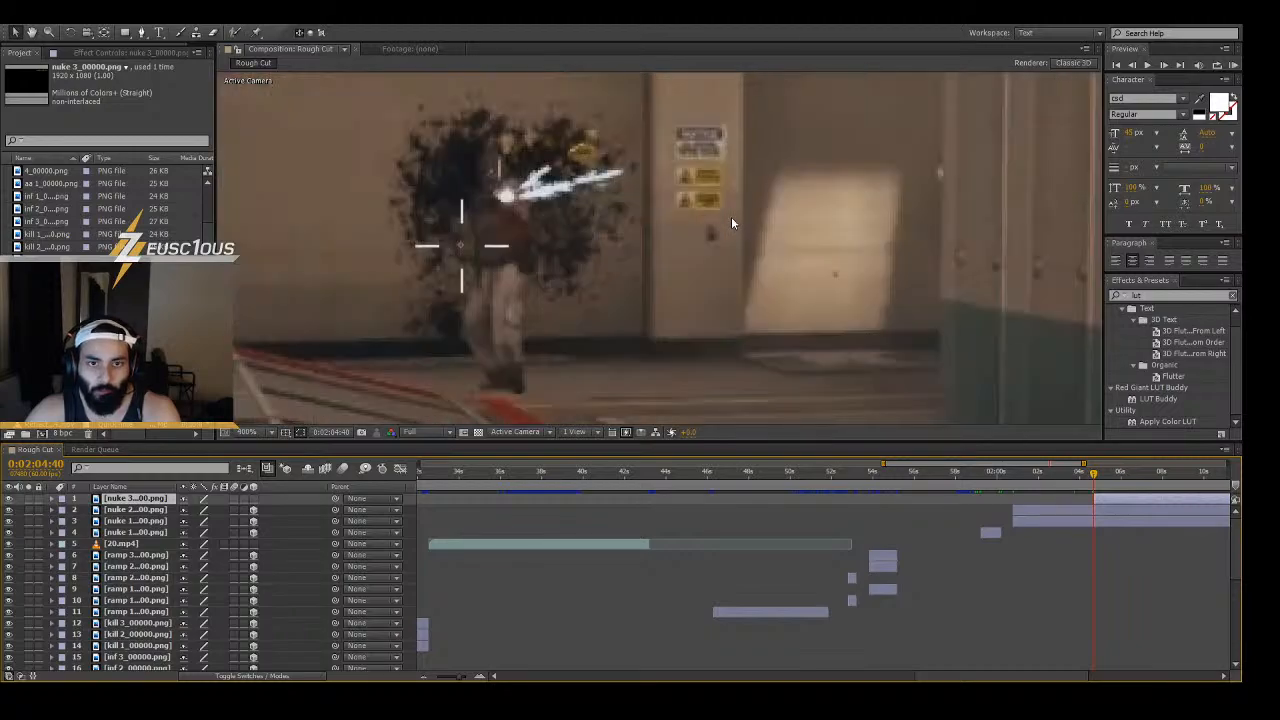
scroll(731, 216, "down", 10)
scroll(733, 214, "up", 1)
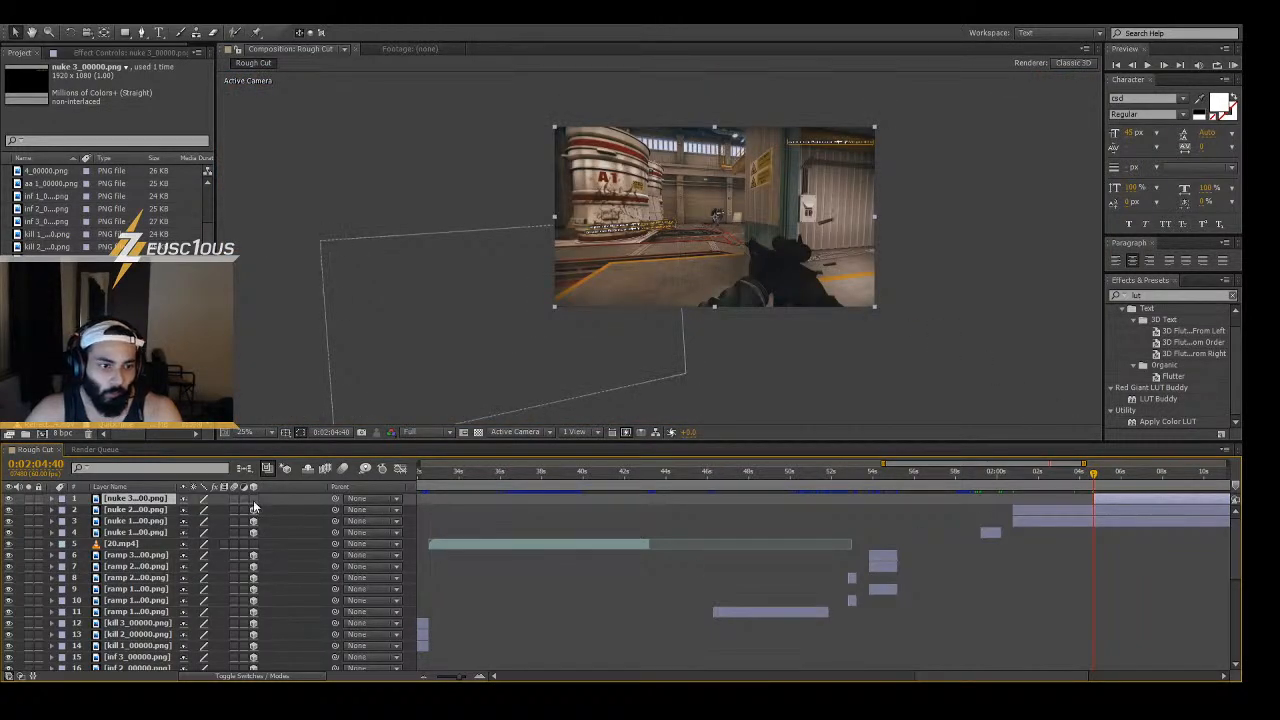
left_click(1146, 497)
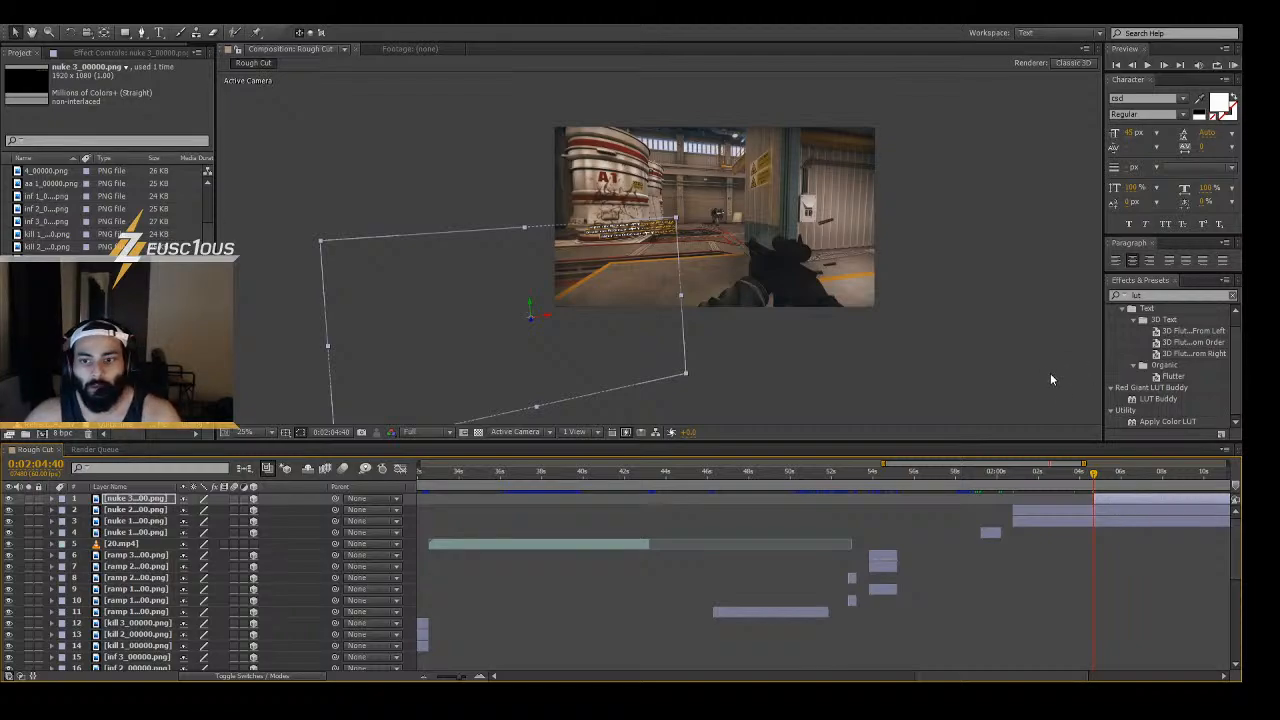
- Scrub through the gameplay after the nuke 3 layer's start and move to the smoke firefight near 0:02:16:38
left_click(1093, 477)
left_click_drag(1093, 478, 1197, 484)
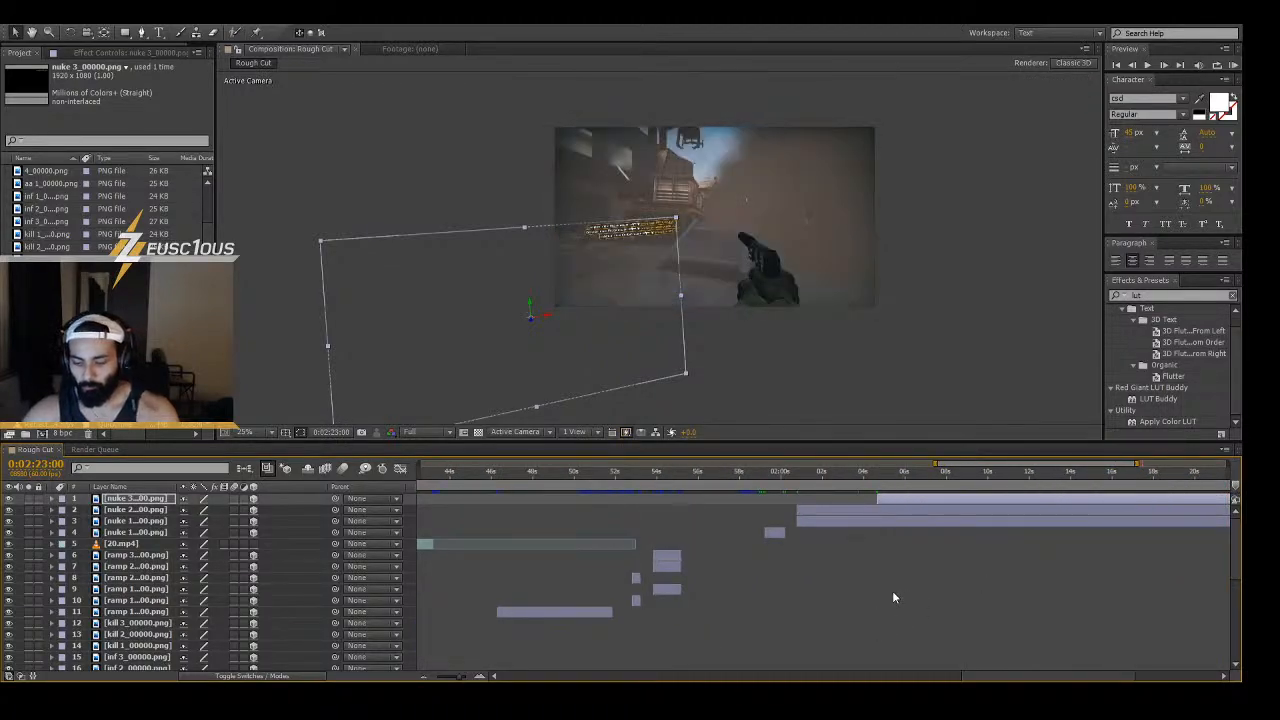
key("minus")
key("minus")
key("minus")
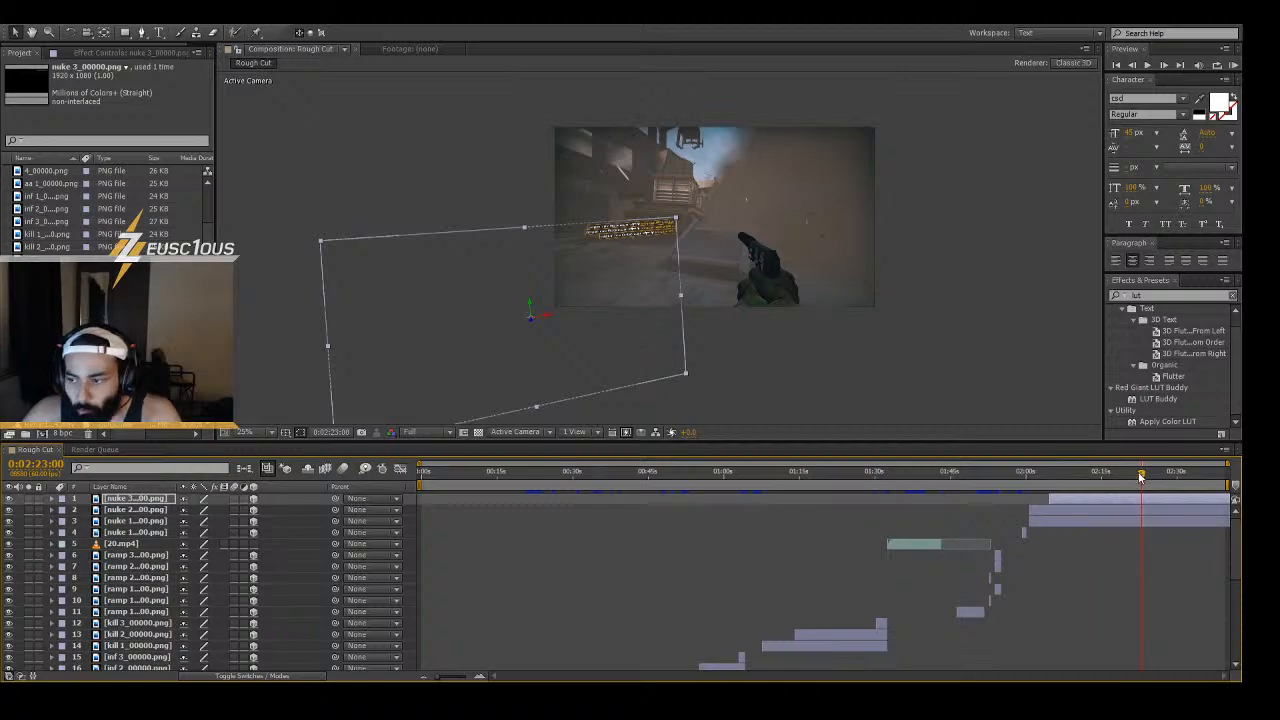
left_click_drag(1133, 481, 1110, 481)
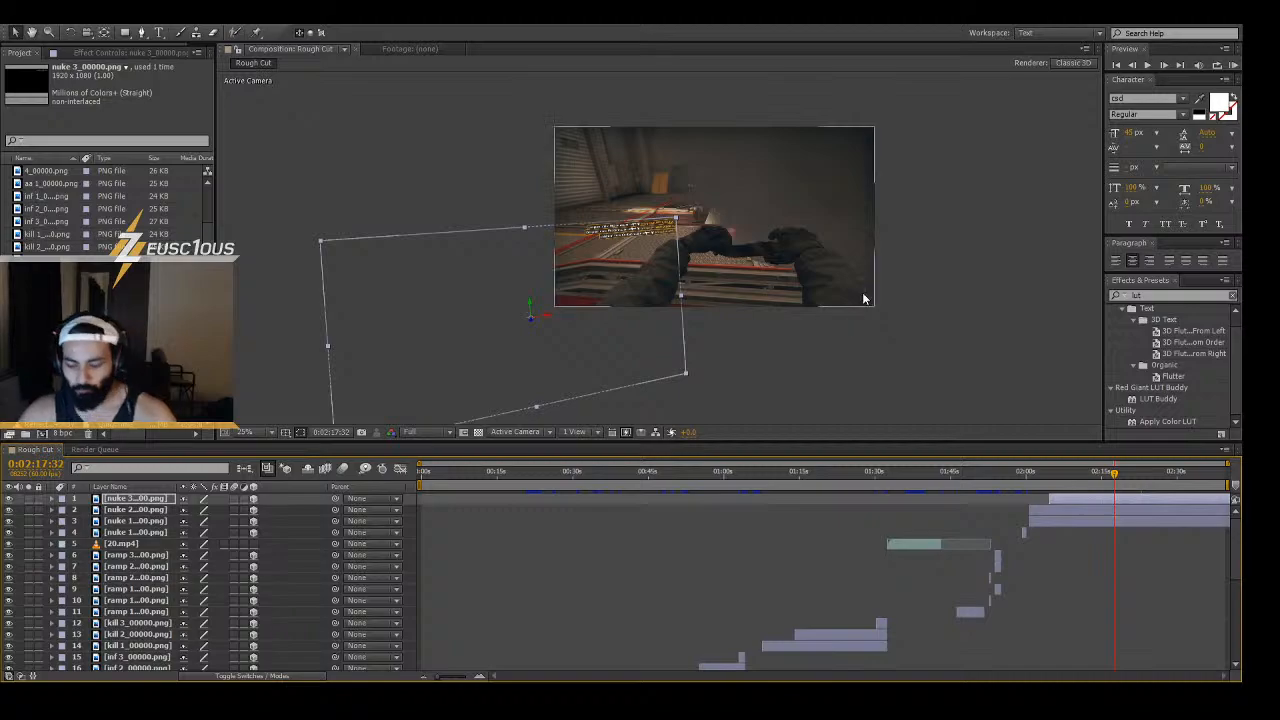
key("equal")
key("equal")
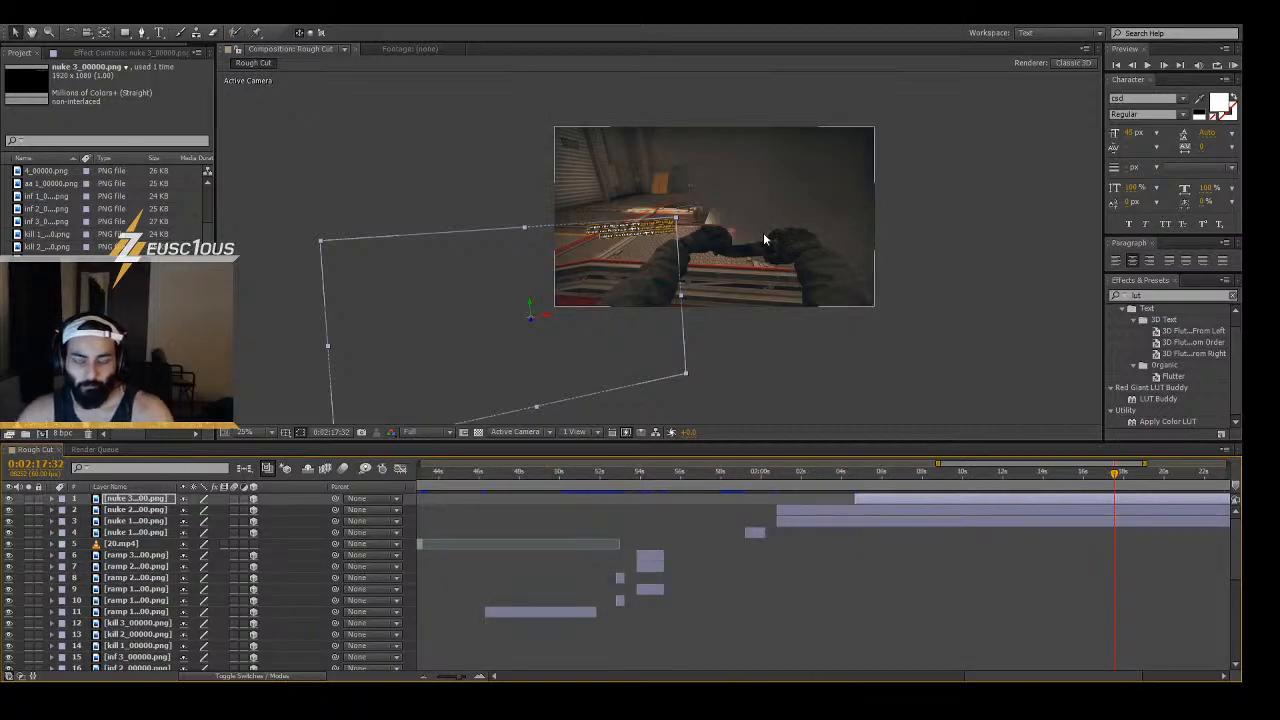
scroll(737, 191, "up", 4)
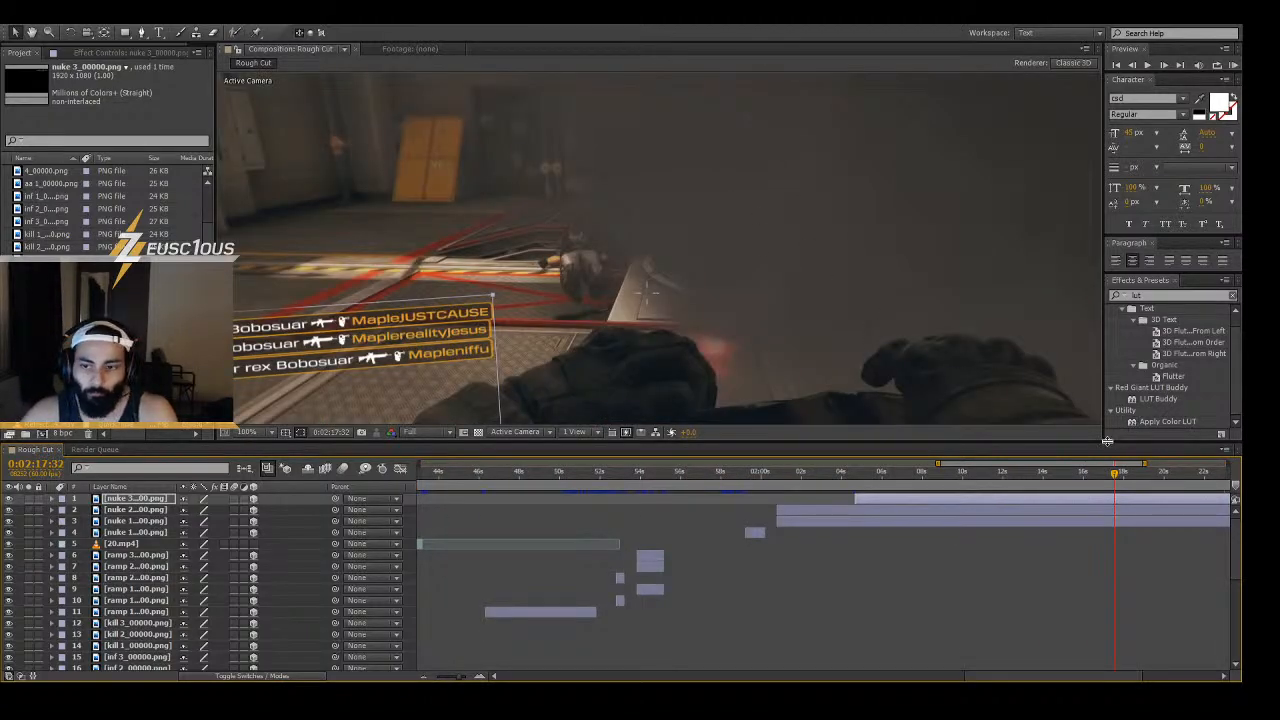
left_click(1113, 476)
mouse_move(1113, 476)
left_mouse_down()
mouse_move(1052, 478)
mouse_move(1116, 476)
left_mouse_up()
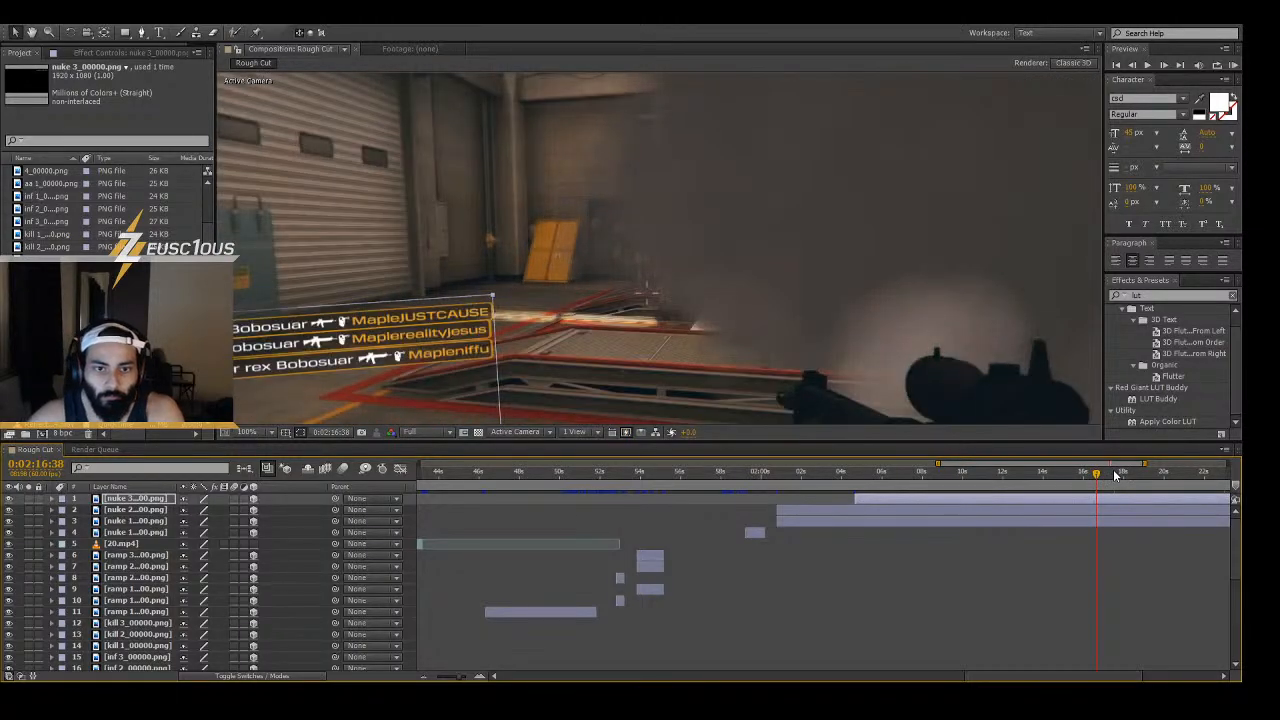
- Examine the frames around 0:02:16:38 one by one for the moment the enemy beside the smoke is killed
key("Page_Down")
key("Page_Down")
key("Page_Down")
key("Page_Down")
key("Page_Down")
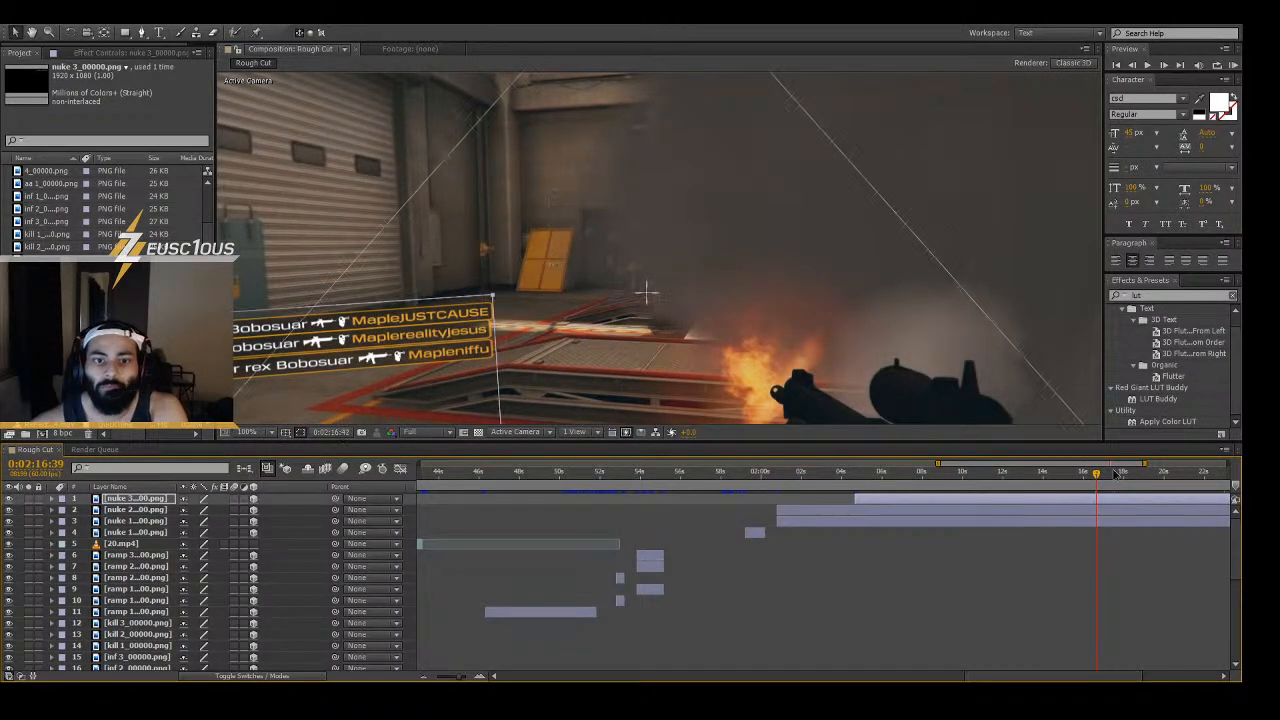
key("Page_Down")
key("Page_Down")
key("Page_Up")
key("Page_Up")
key("Page_Up")
key("Page_Up")
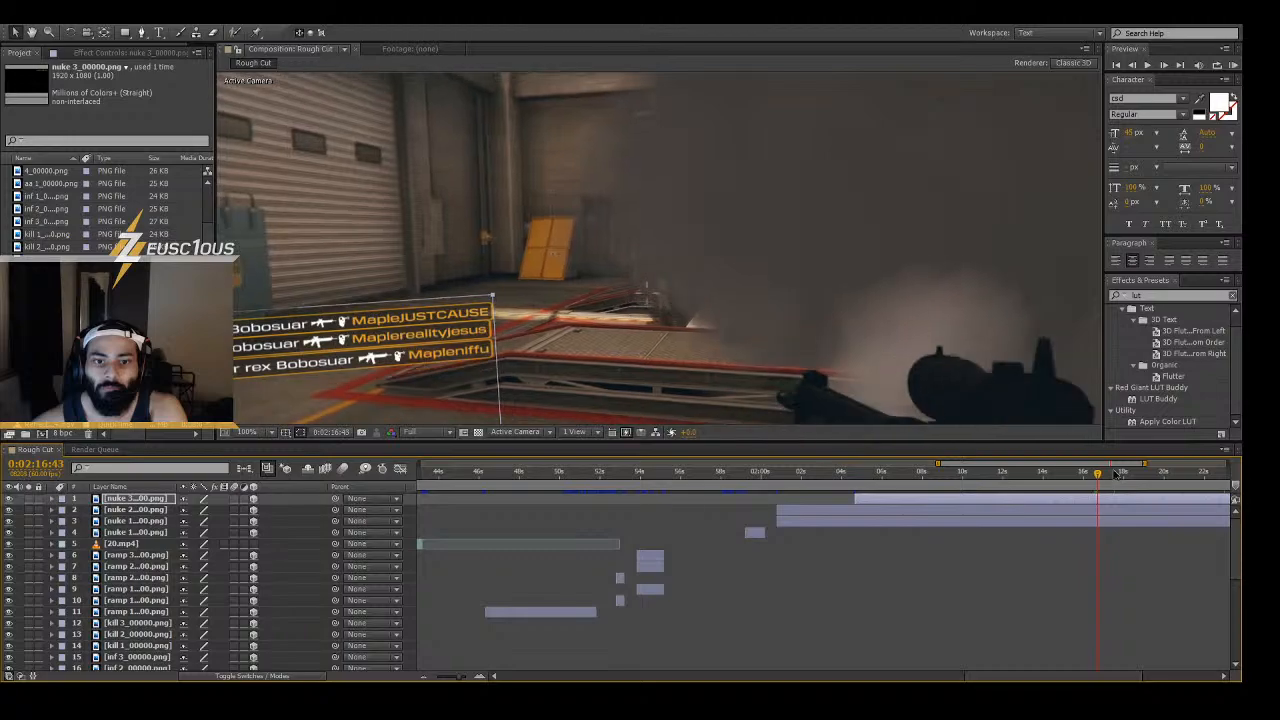
key("Page_Up")
key("Page_Up")
key("Page_Up")
key("Page_Up")
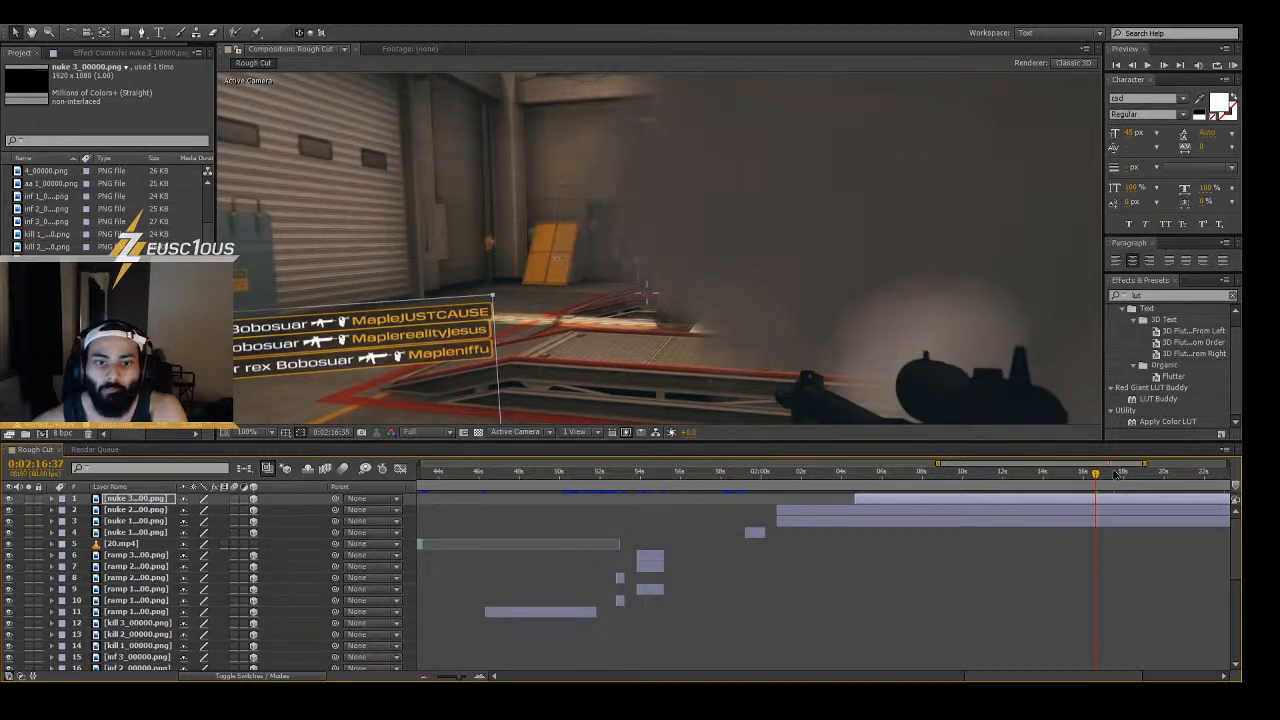
key("Page_Up")
key("Page_Up")
key("Page_Up")
key("Page_Up")
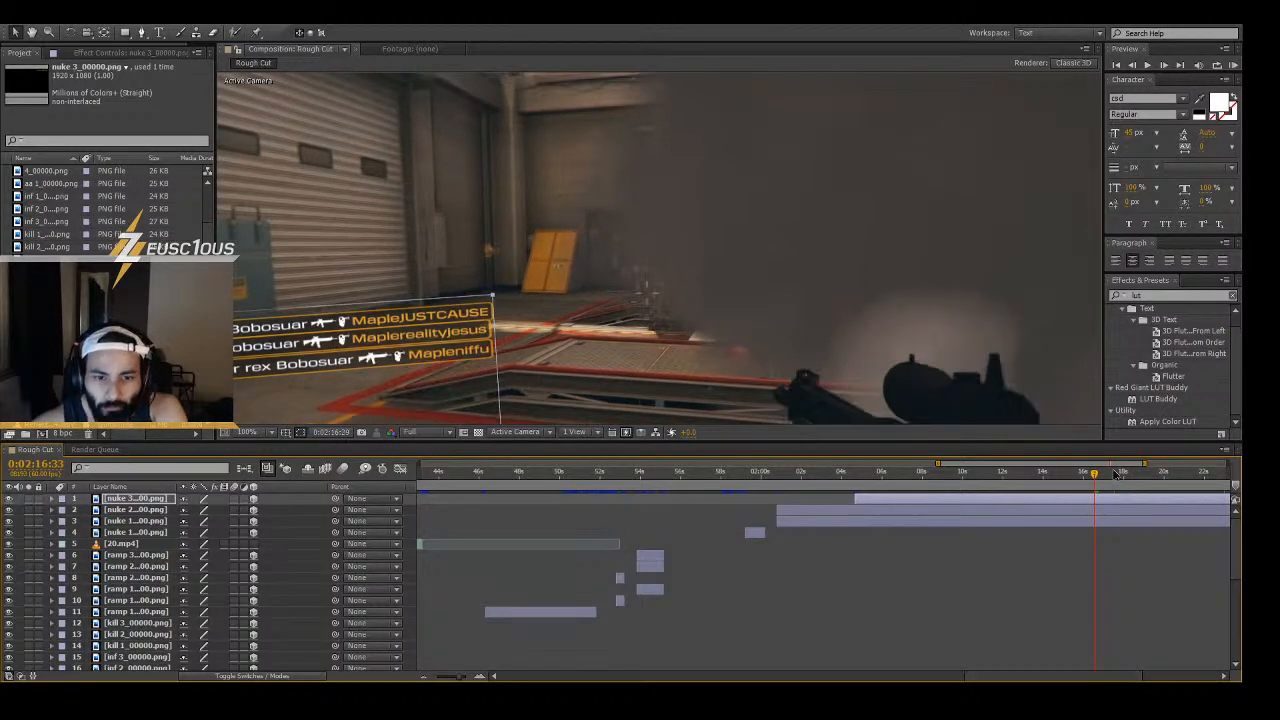
- Examine the earlier smoke firefight frames from 0:02:16:33 back to 0:02:15:59 for the exact kill moment
key("Page_Up")
key("Page_Up")
key("Page_Up")
key("Page_Up")
key("Page_Up")
key("Page_Up")
key("Page_Up")
key("Page_Up")
scroll(672, 294, "up", 1)
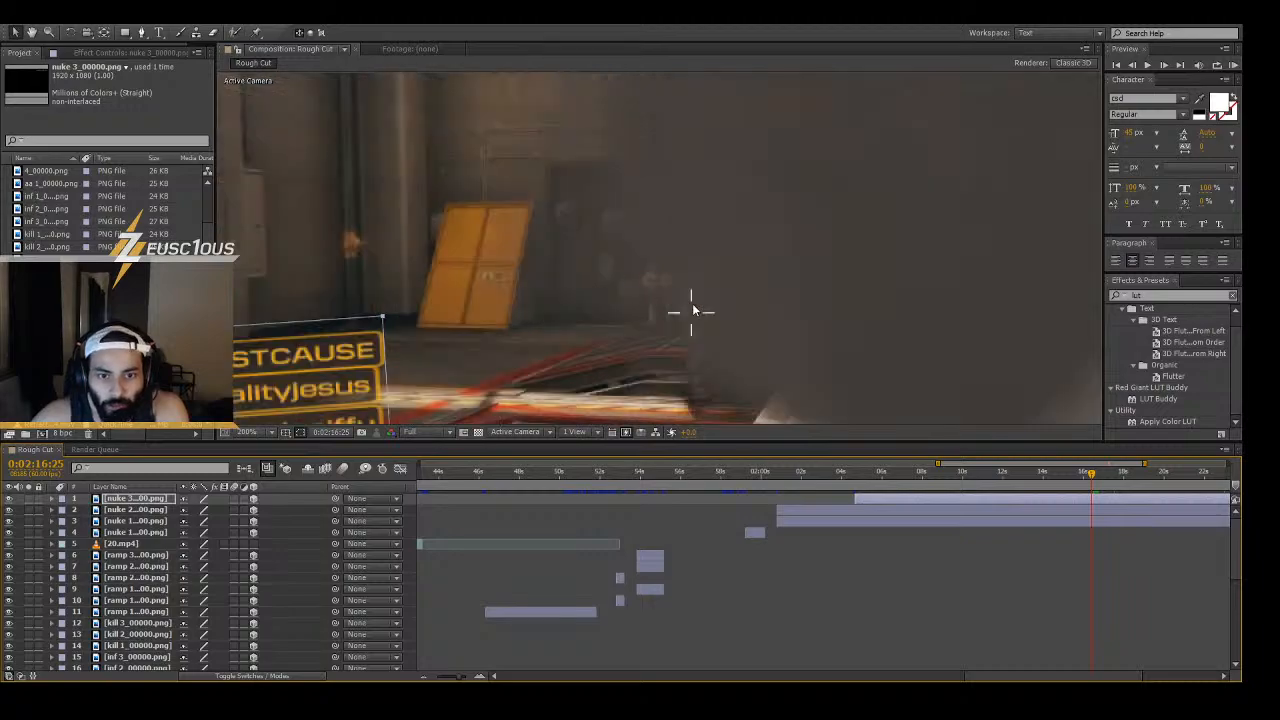
key("Page_Up")
key("Page_Up")
key("Page_Up")
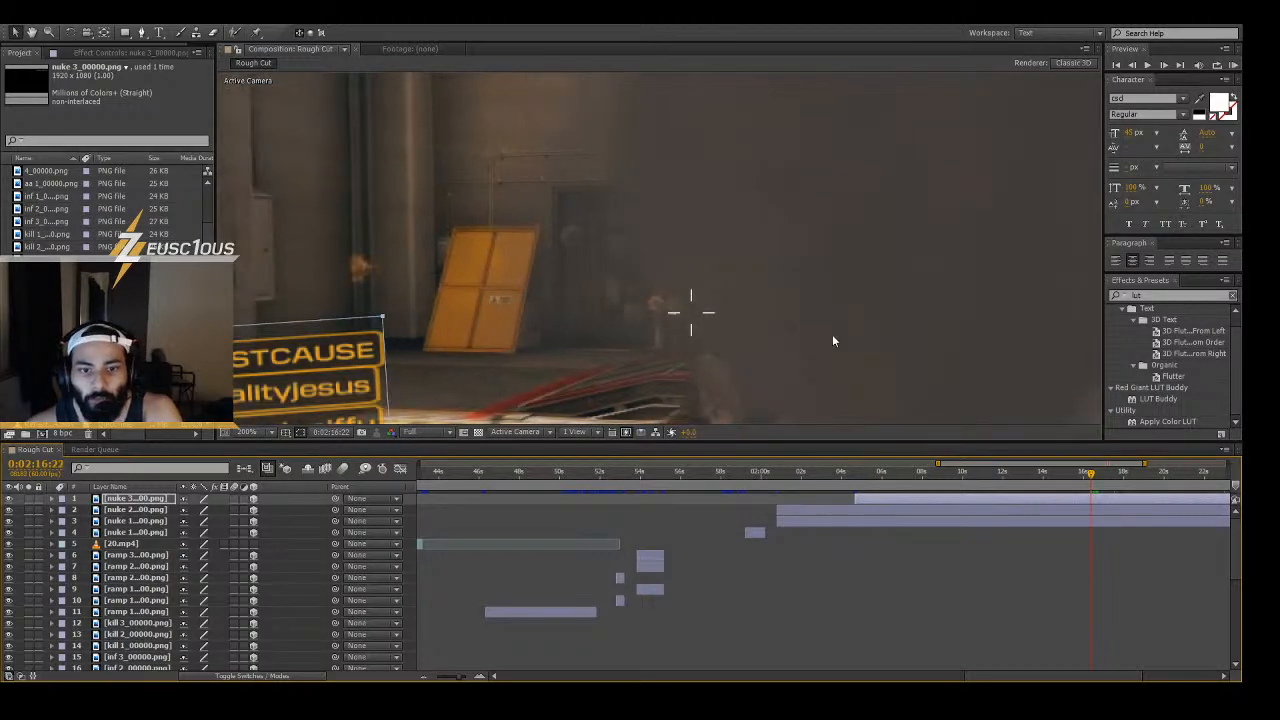
key("Page_Up")
key("Page_Up")
key("Page_Up")
scroll(820, 333, "down", 1)
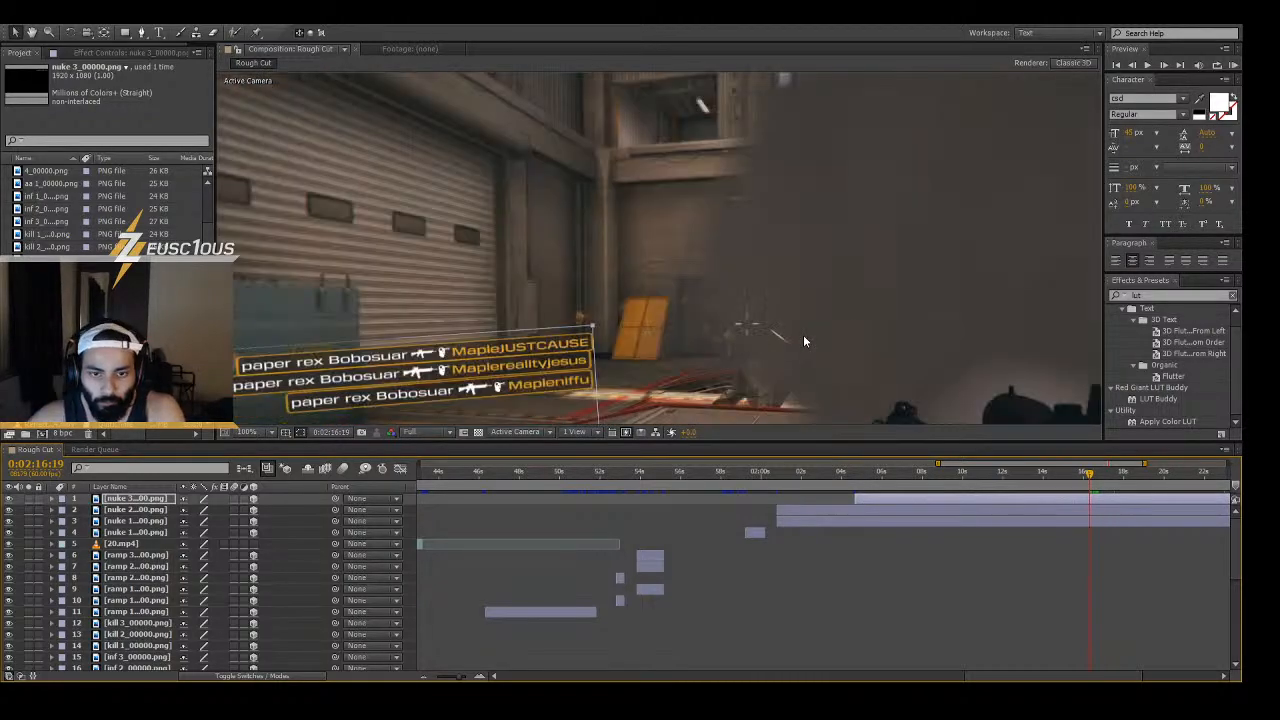
key("Page_Up")
key("Page_Up")
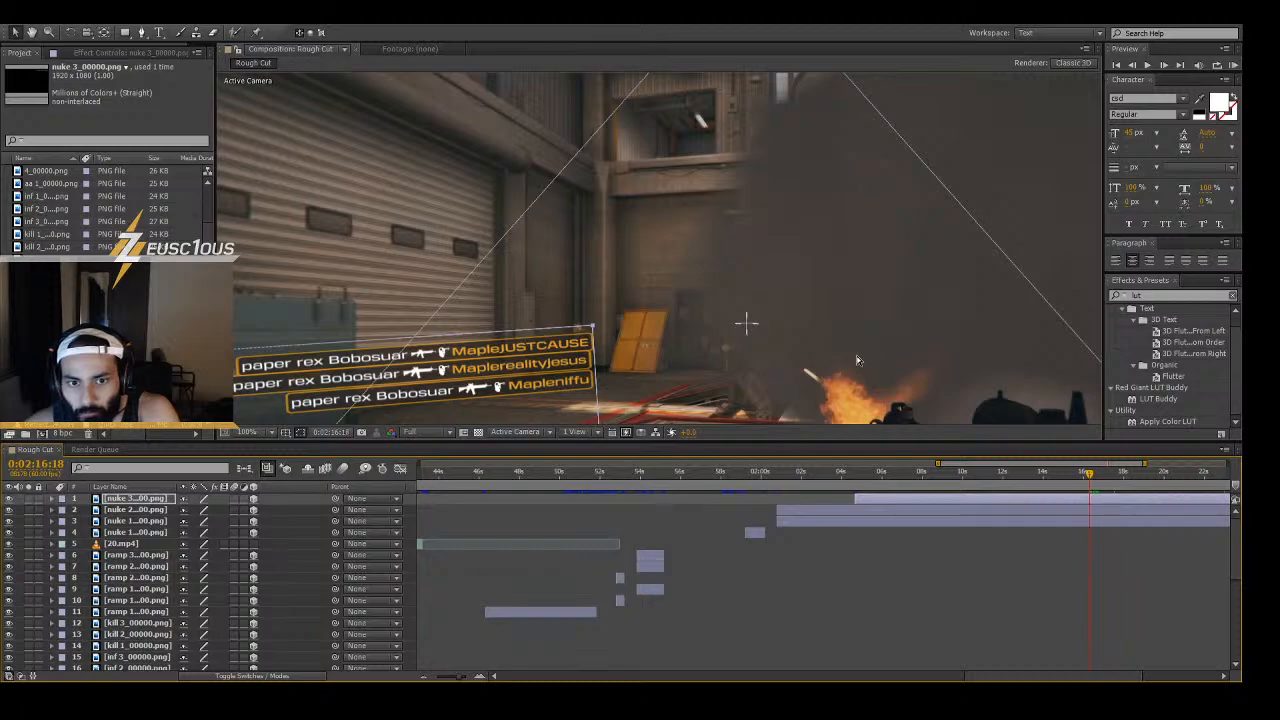
key("shift+Page_Up")
scroll(855, 354, "down", 3)
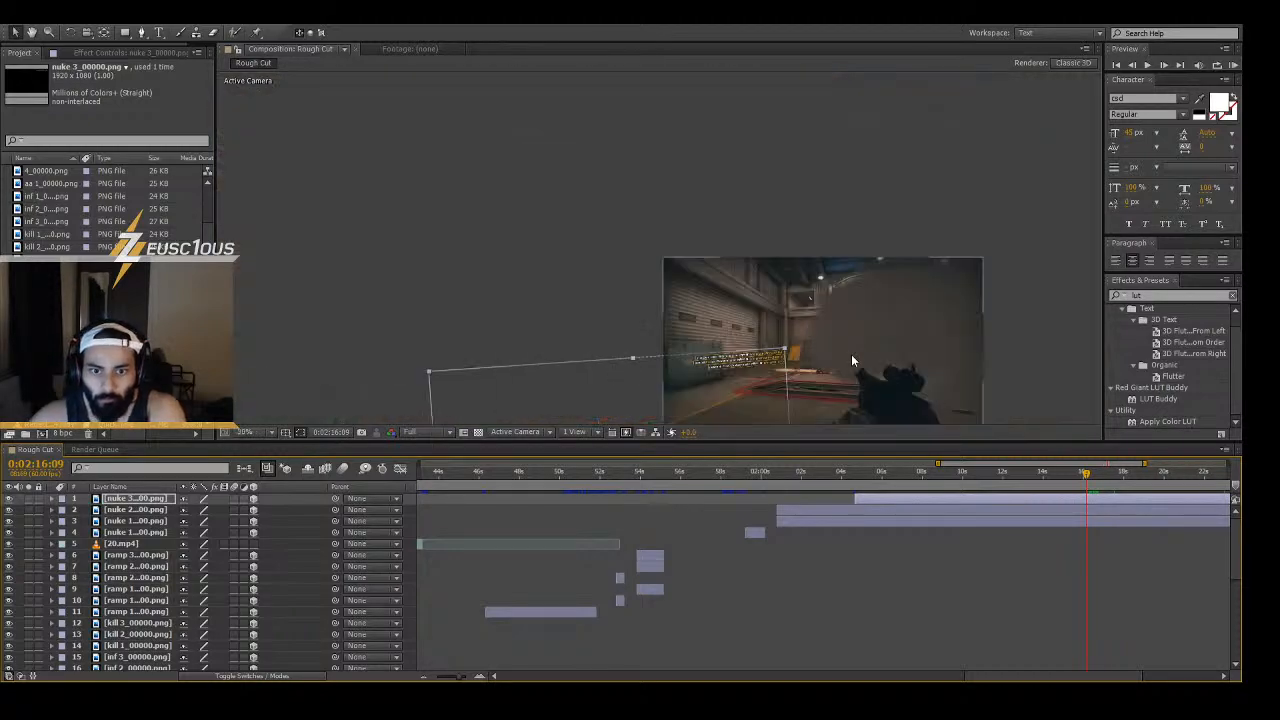
scroll(720, 250, "up", 5)
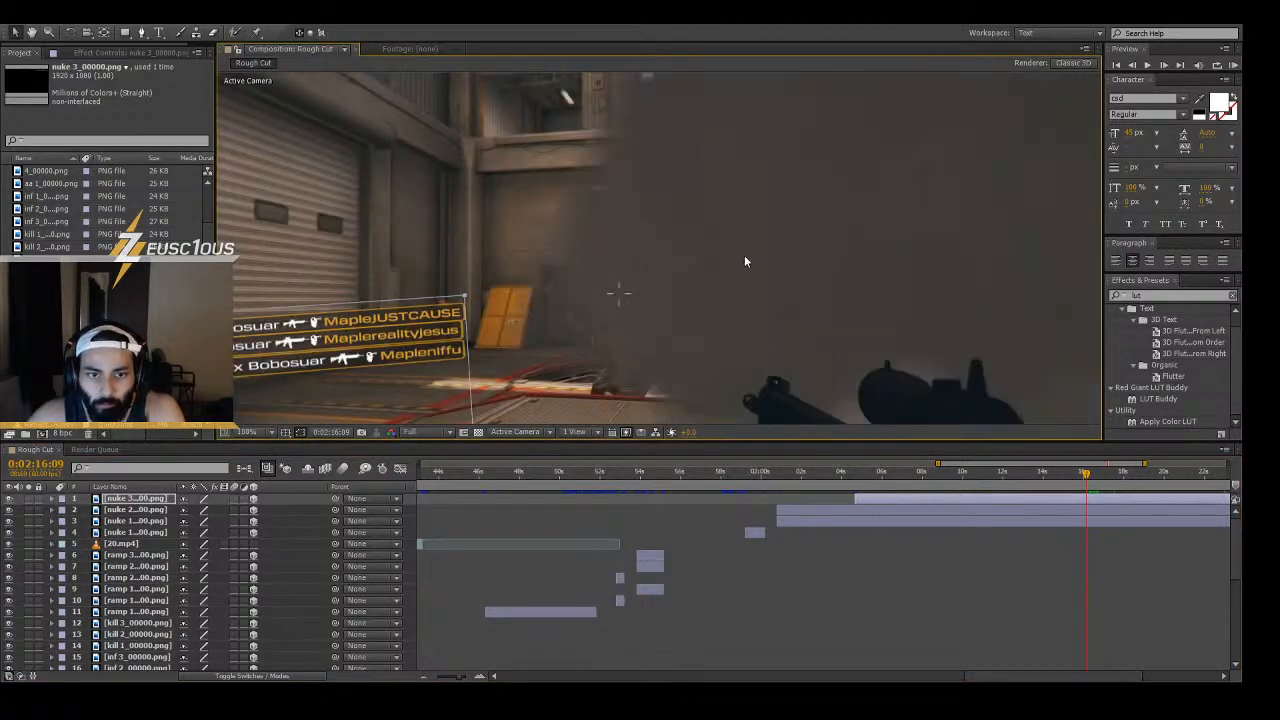
mouse_move(1086, 473)
left_mouse_down()
mouse_move(1068, 484)
mouse_move(1084, 482)
left_mouse_up()
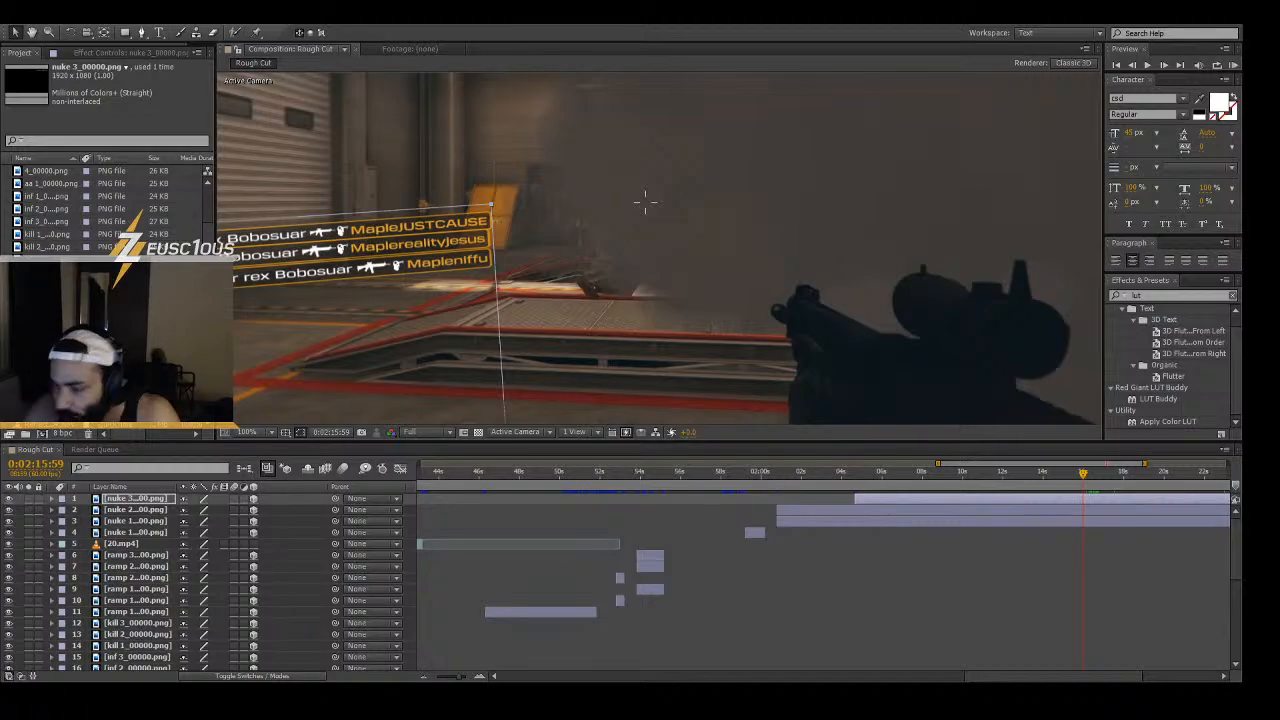
- Set the preview resolution to Quarter and review the footage from 0:02:13:00, placing the playhead at 0:02:16:20
left_click_drag(1083, 474, 1022, 478)
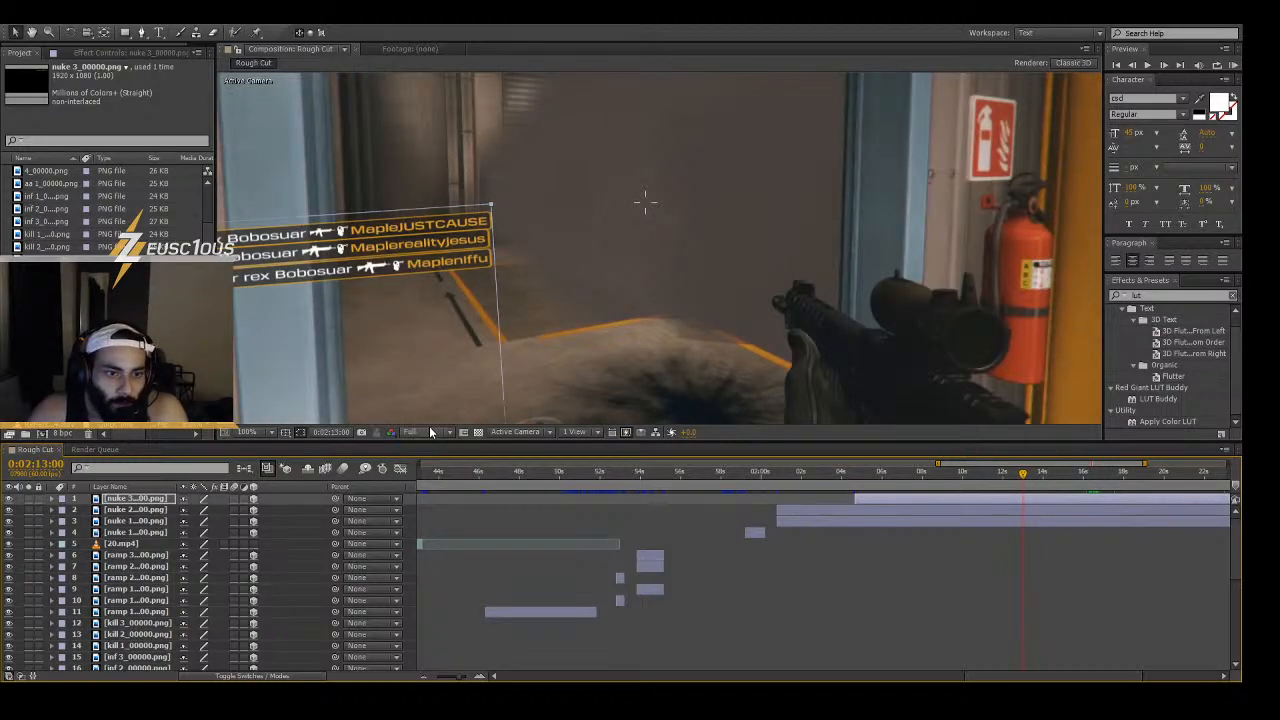
left_click(431, 432)
left_click(442, 513)
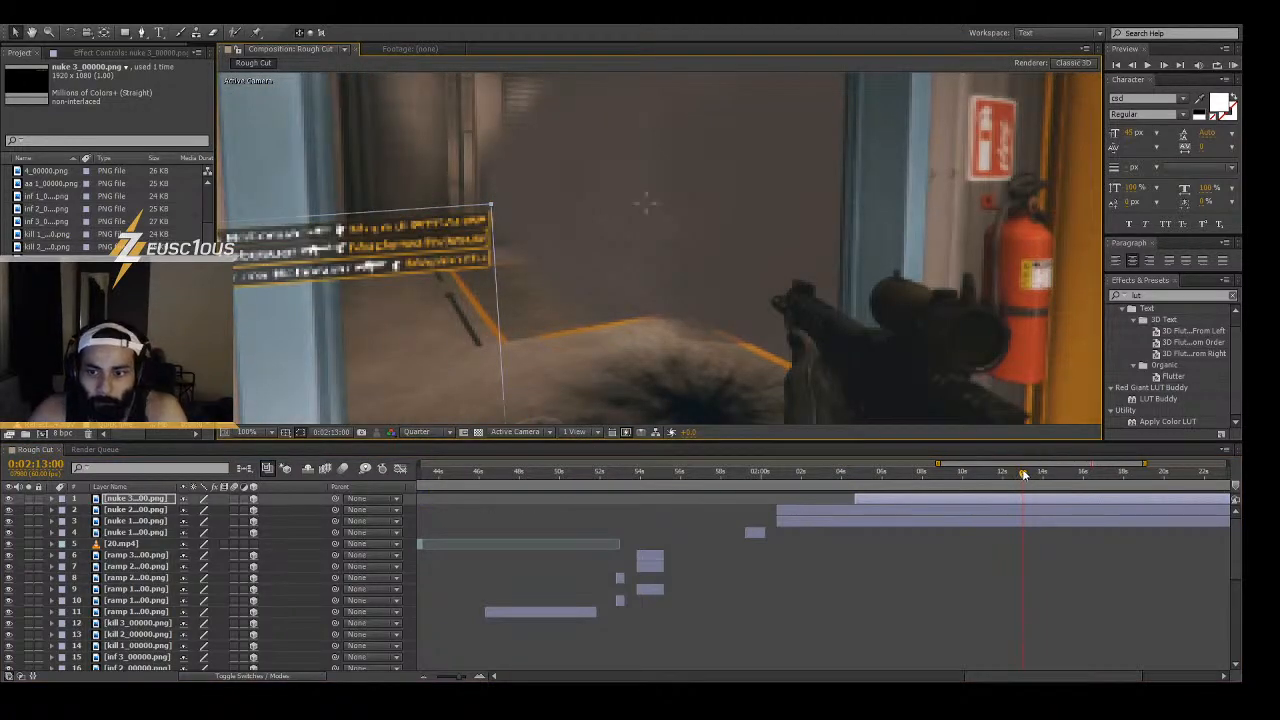
left_click_drag(1022, 474, 1090, 467)
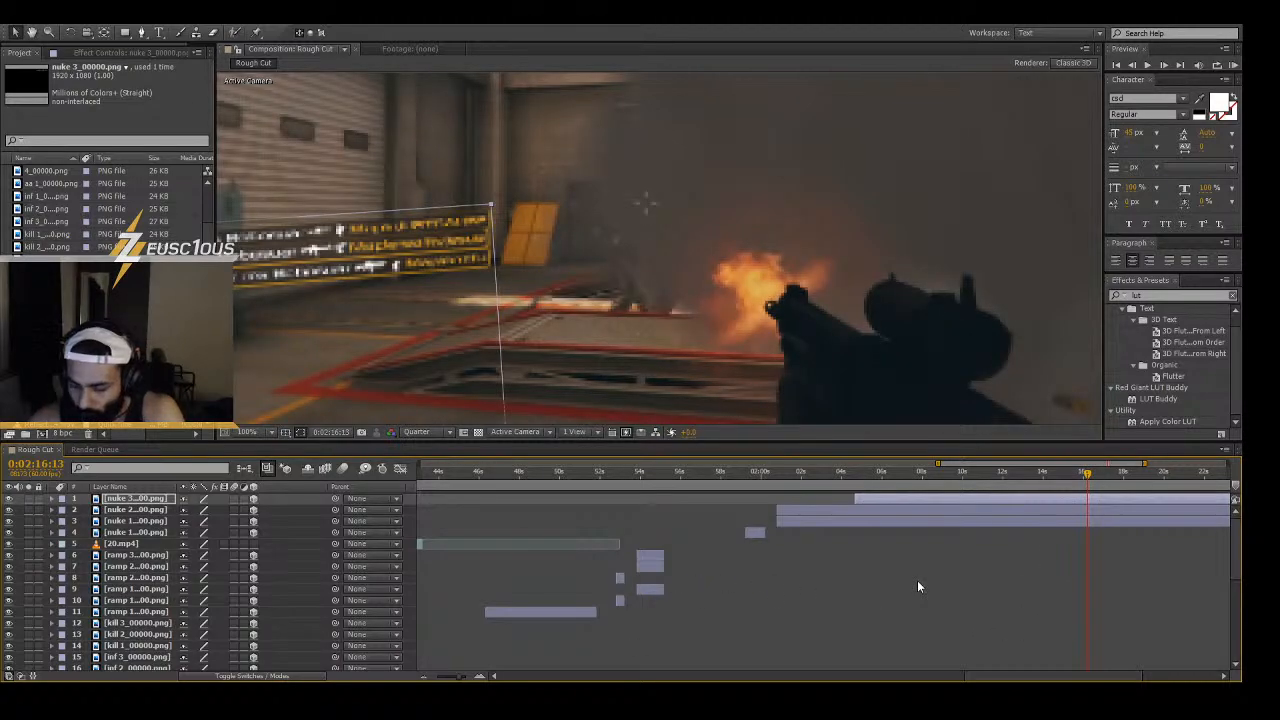
key("space")
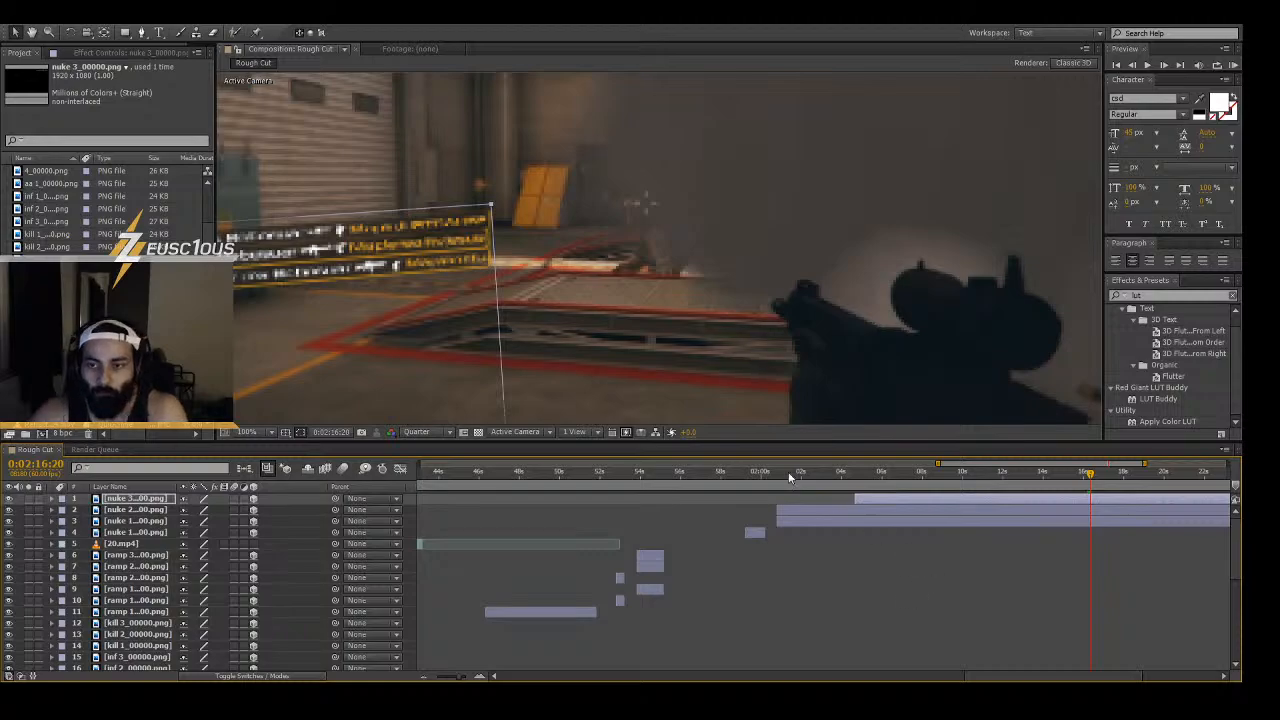
scroll(645, 231, "down", 4)
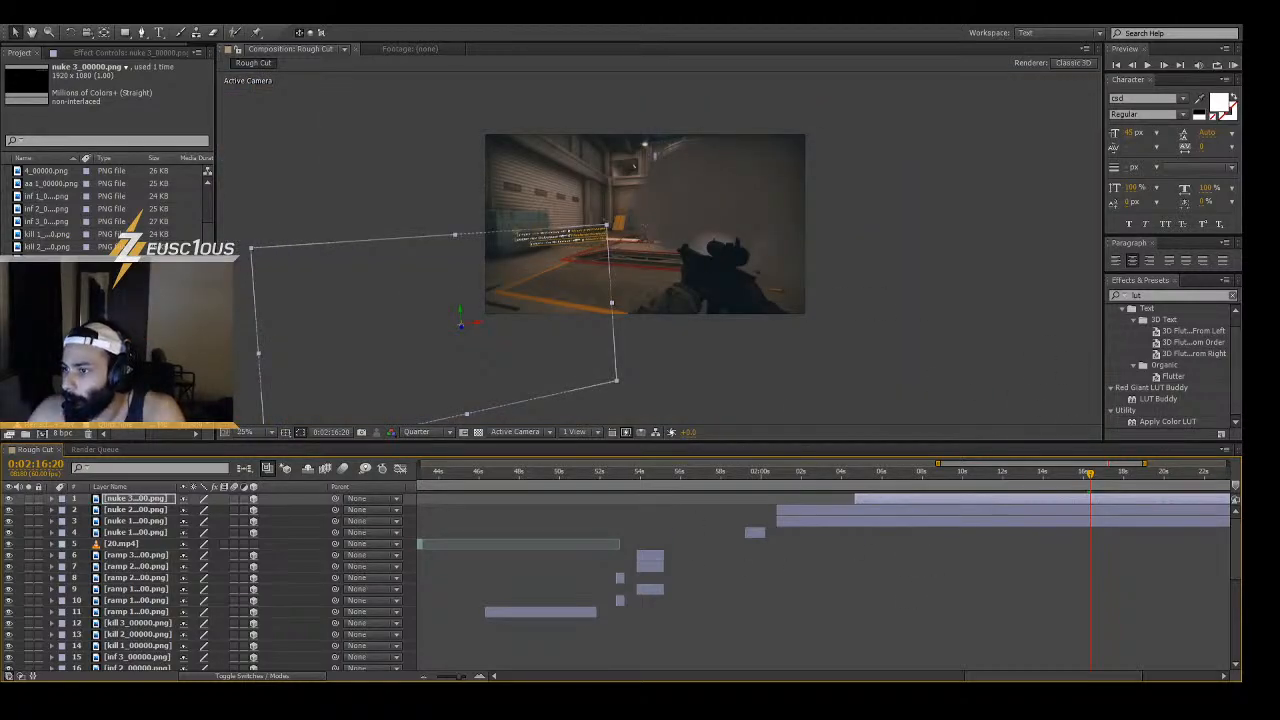
- Add nuke 4_00000.png above the other layers starting at 0:02:16:20, make it a 3D layer and paste the copied transform onto it
left_click(110, 340)
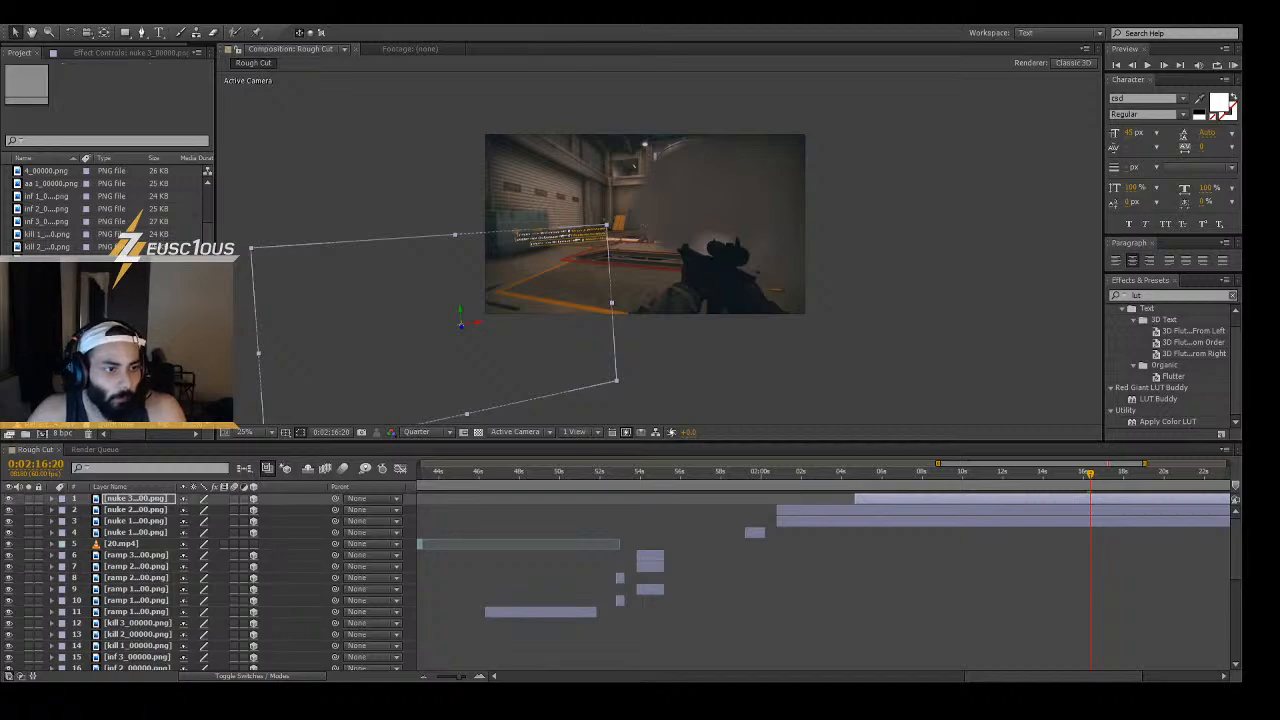
key("Return")
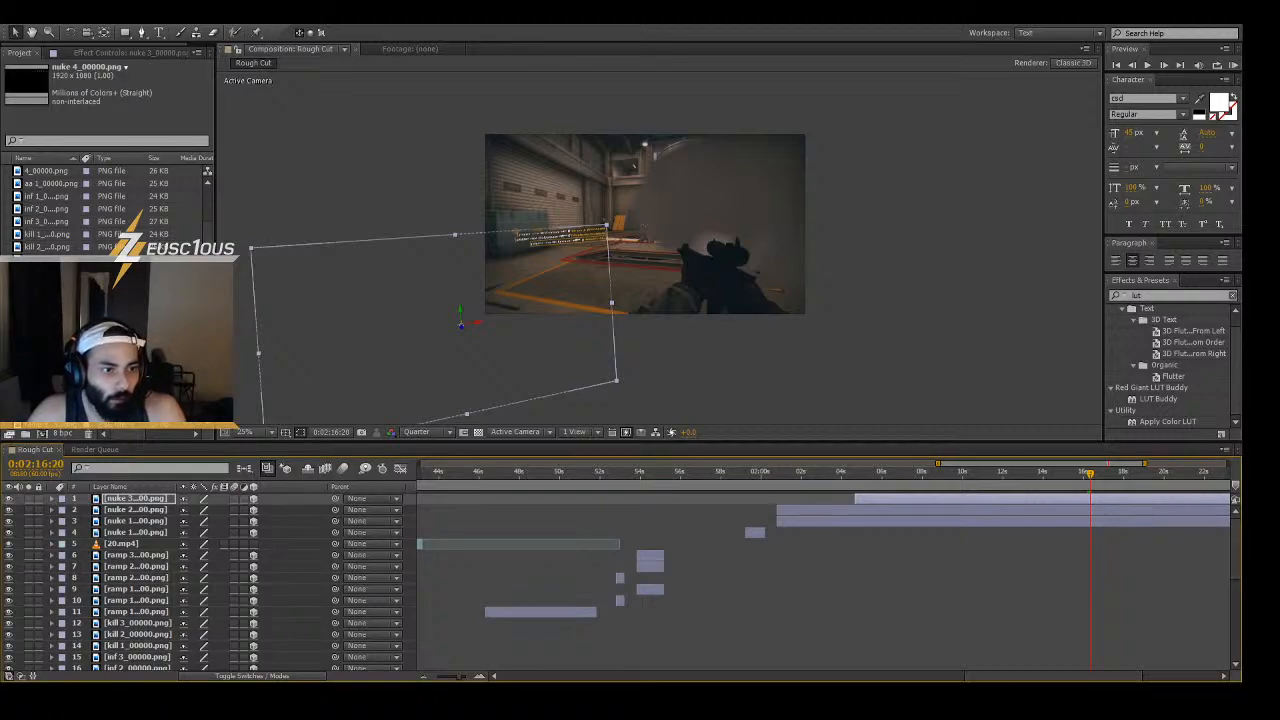
mouse_move(50, 405)
left_mouse_down()
mouse_move(1113, 490)
mouse_move(1116, 505)
left_mouse_up()
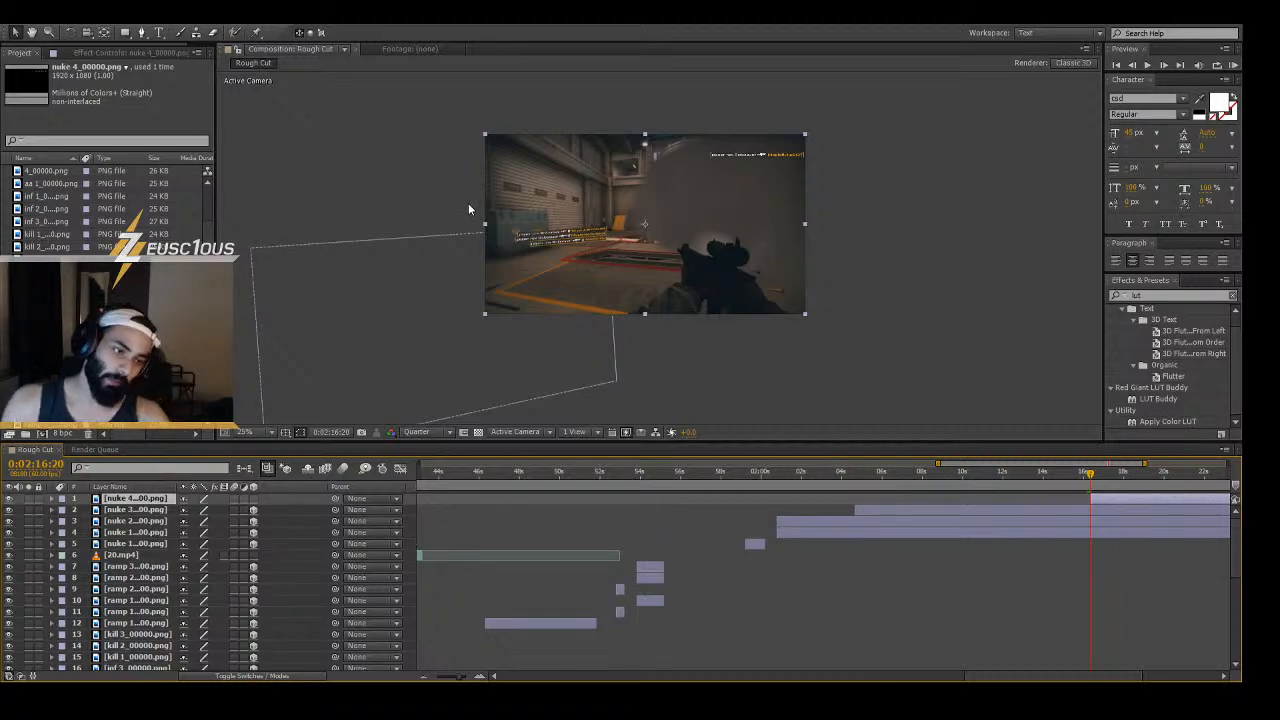
left_click(254, 498)
key("ctrl+v")
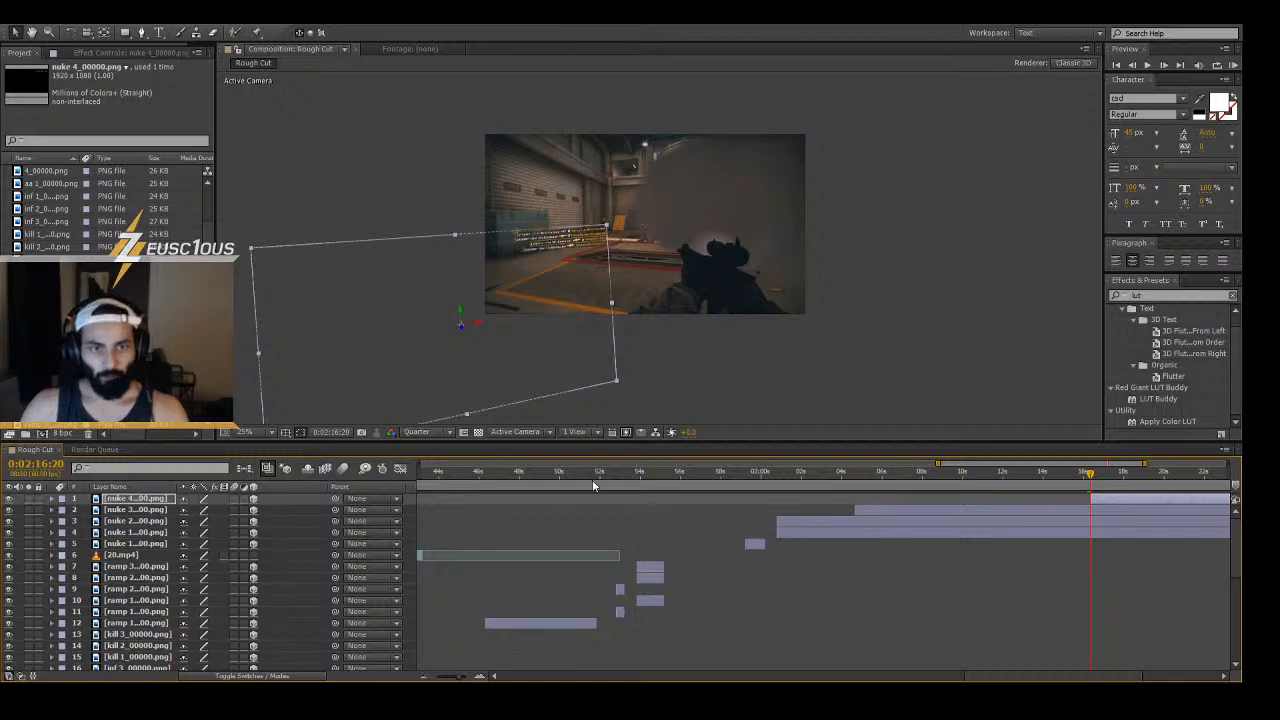
- Trim the ends of the nuke 4, nuke 3, nuke 2 and long nuke 1 layers to 0:02:19:04
left_click_drag(1091, 476, 1145, 483)
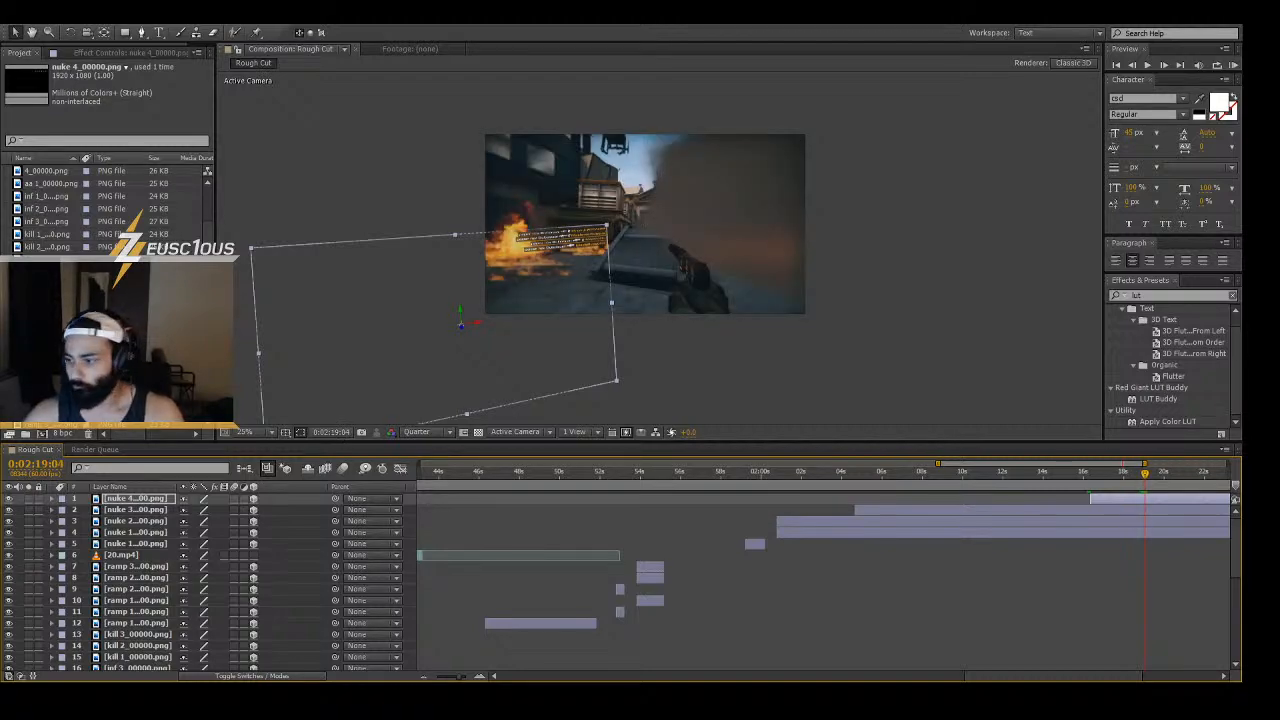
left_click(1184, 510)
left_click(1180, 532)
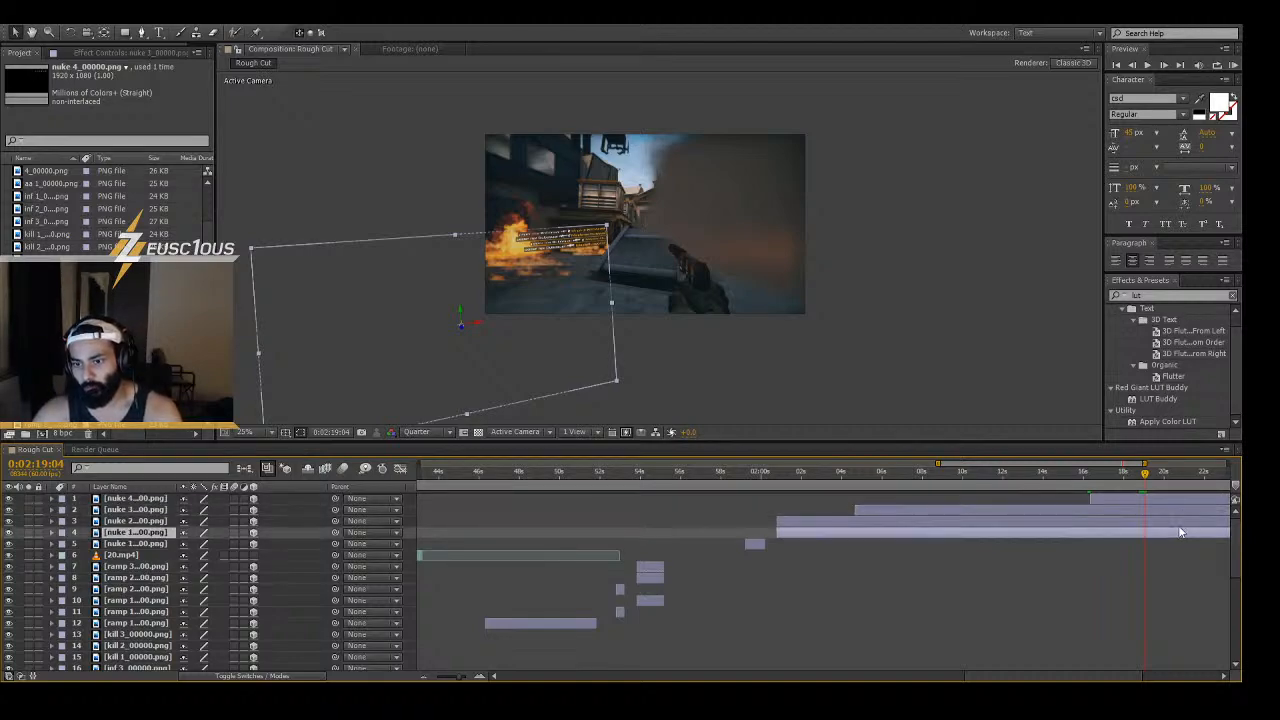
left_click(1178, 498, "ctrl")
left_click(1174, 510, "ctrl")
left_click(1173, 521, "ctrl")
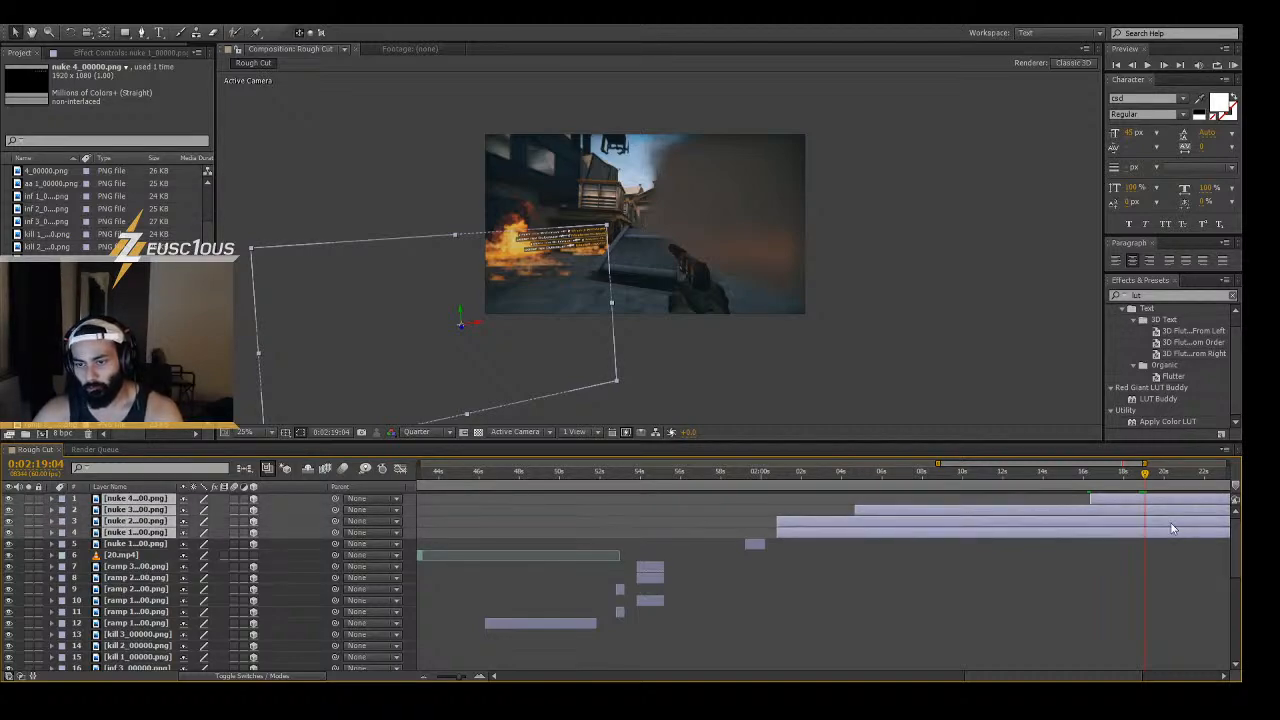
key("alt+bracketright")
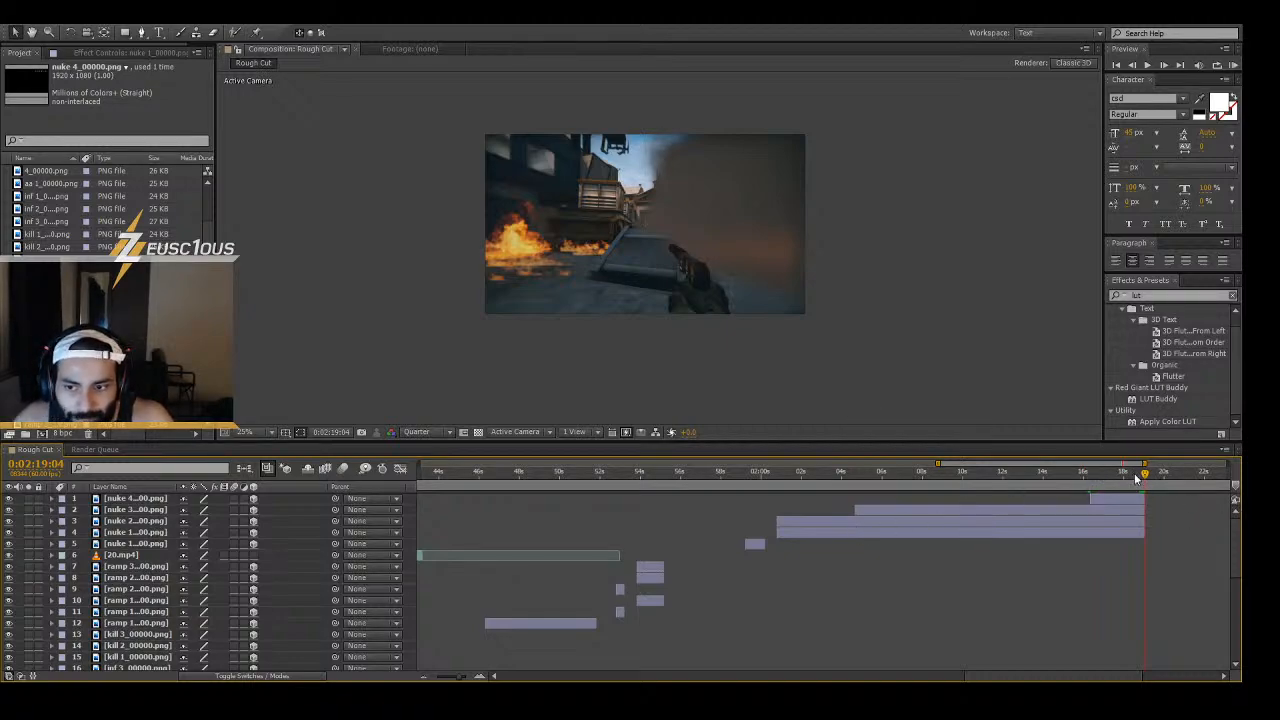
- Set the preview resolution to Full and scrub the gameplay after the nuke layers, moving to the pistol fight near 0:02:20:22
mouse_move(1146, 476)
left_mouse_down()
mouse_move(1076, 476)
mouse_move(1168, 478)
mouse_move(1159, 483)
left_mouse_up()
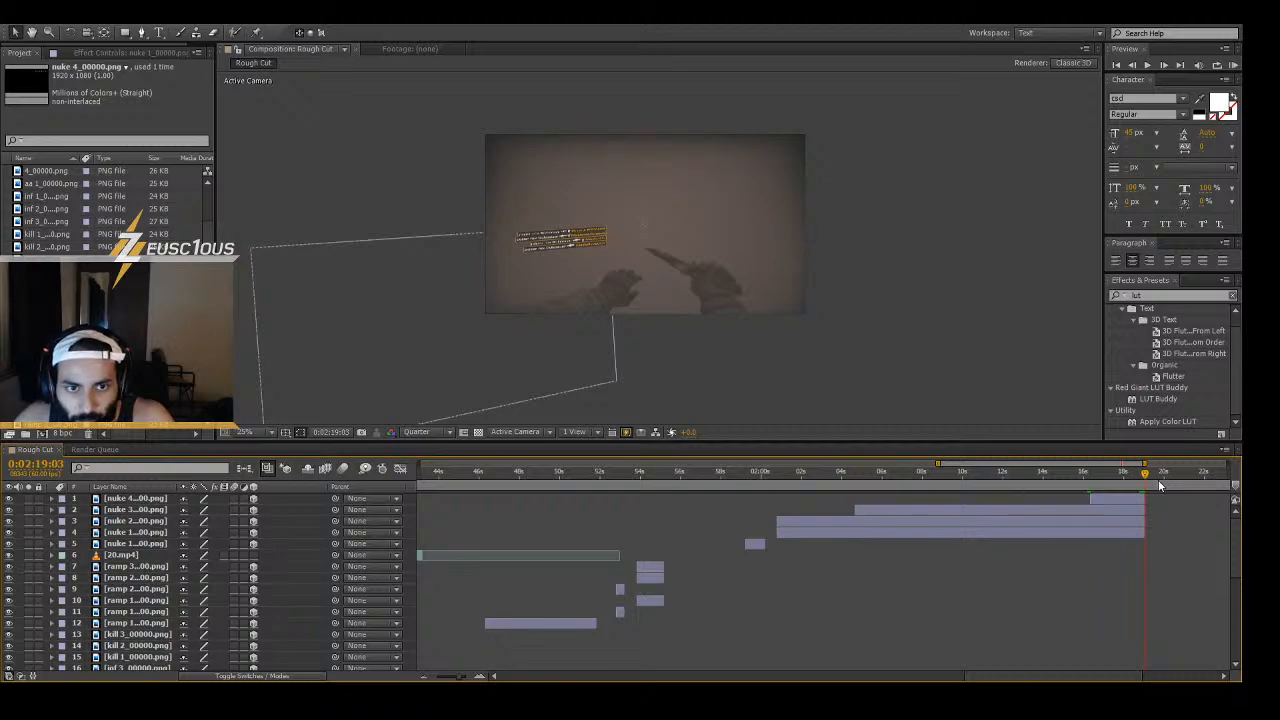
left_click_drag(1159, 484, 1163, 478)
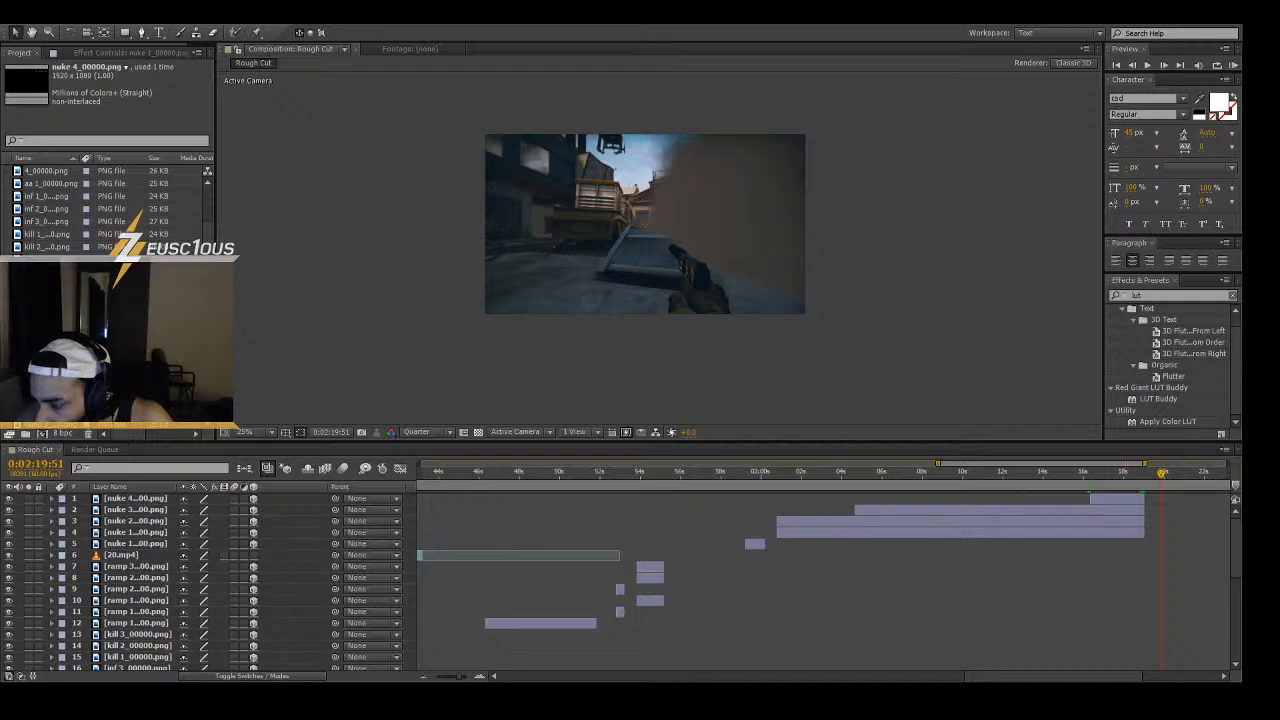
key("period")
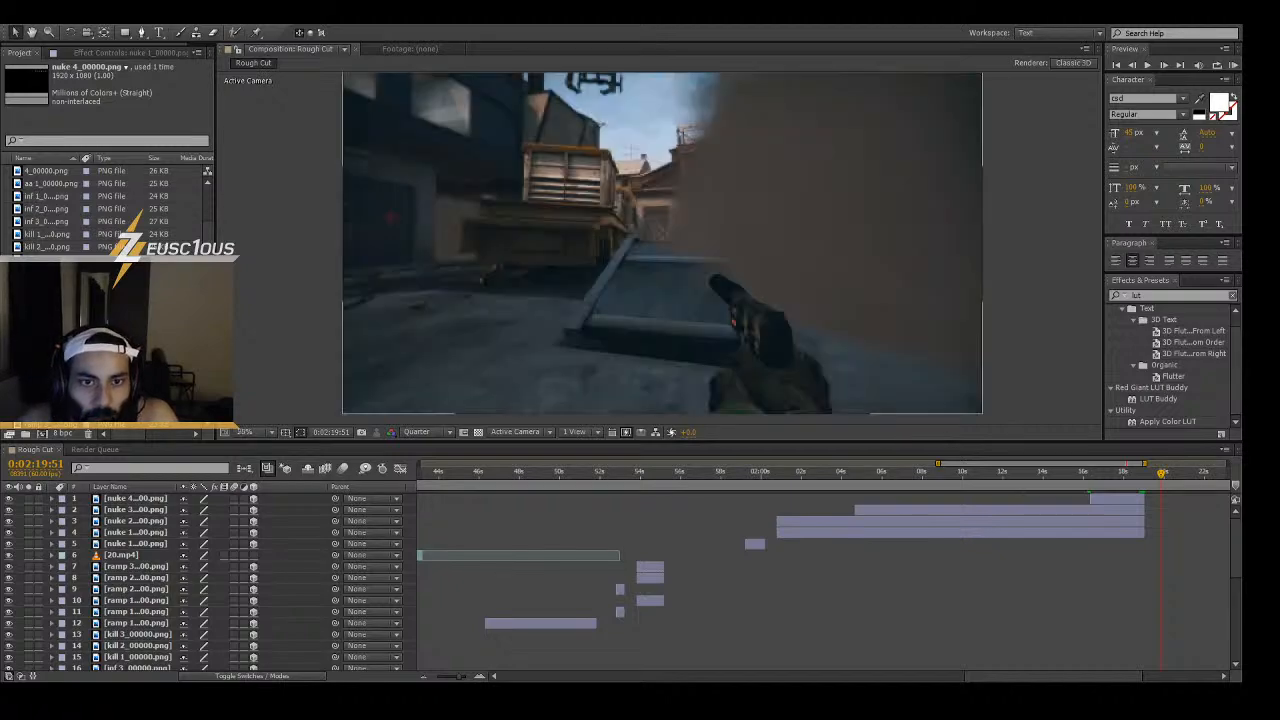
left_click_drag(1161, 473, 896, 478)
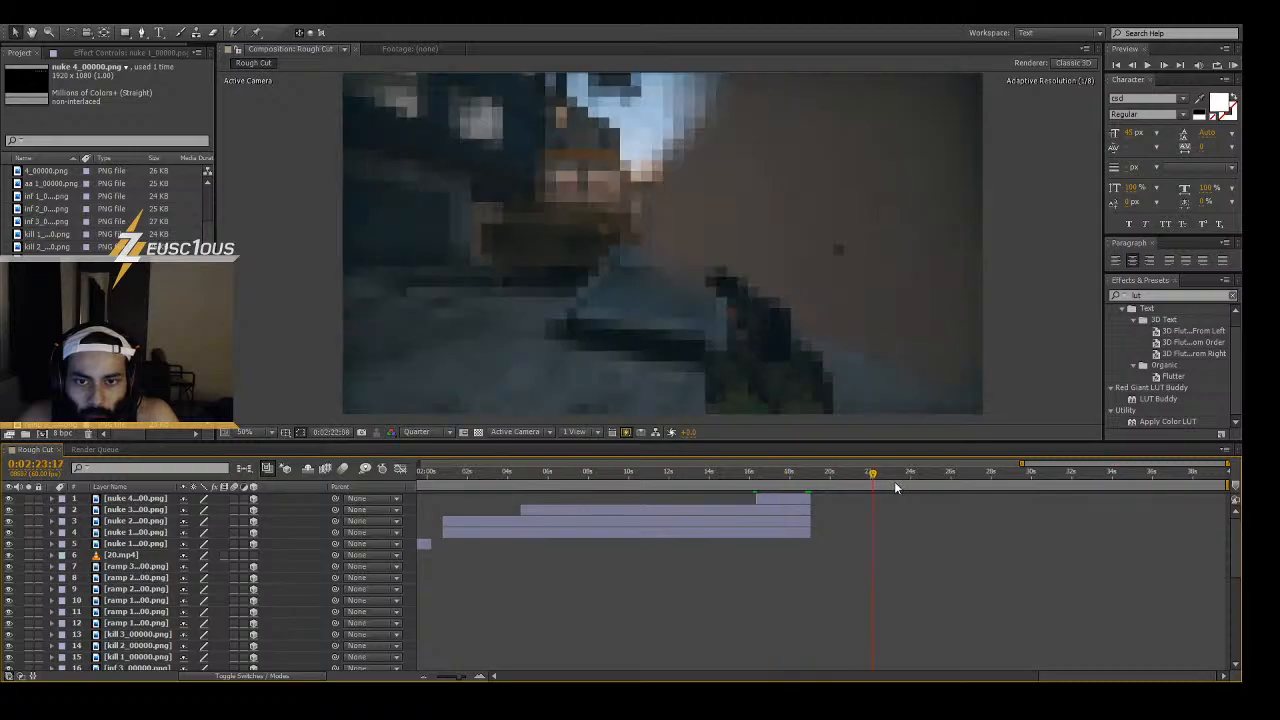
left_click(435, 433)
left_click(430, 464)
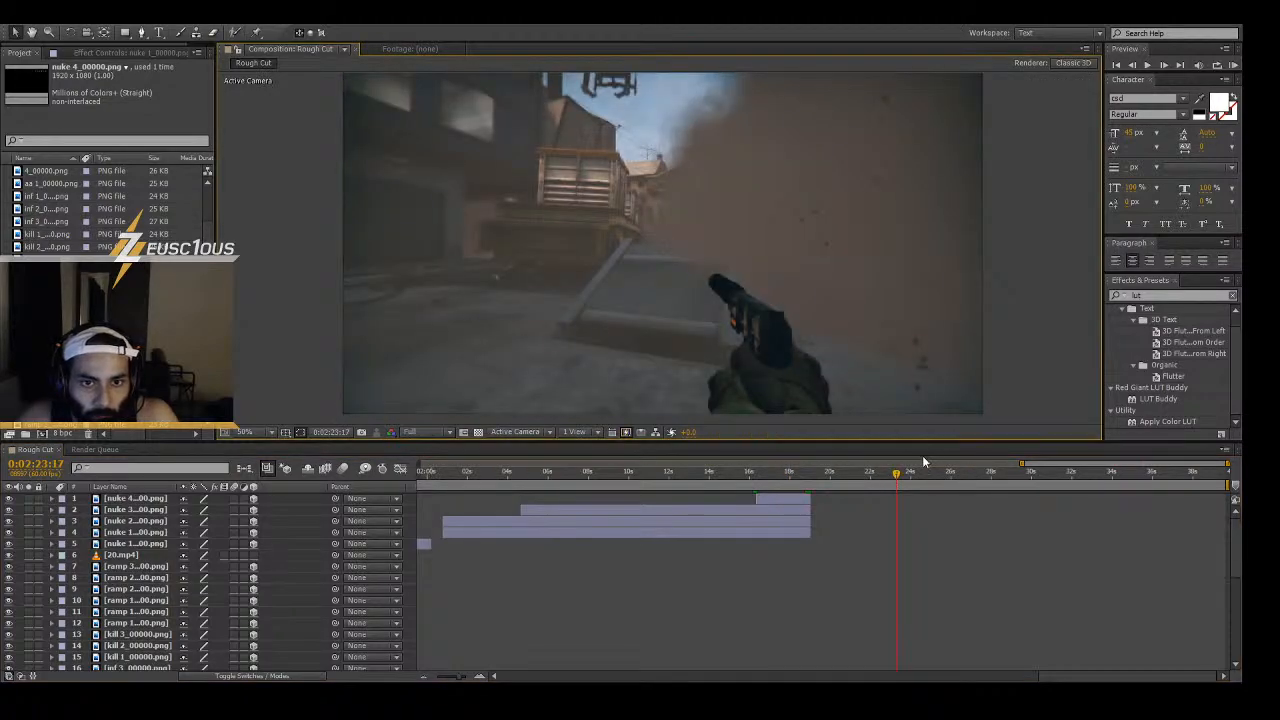
left_click_drag(890, 473, 934, 478)
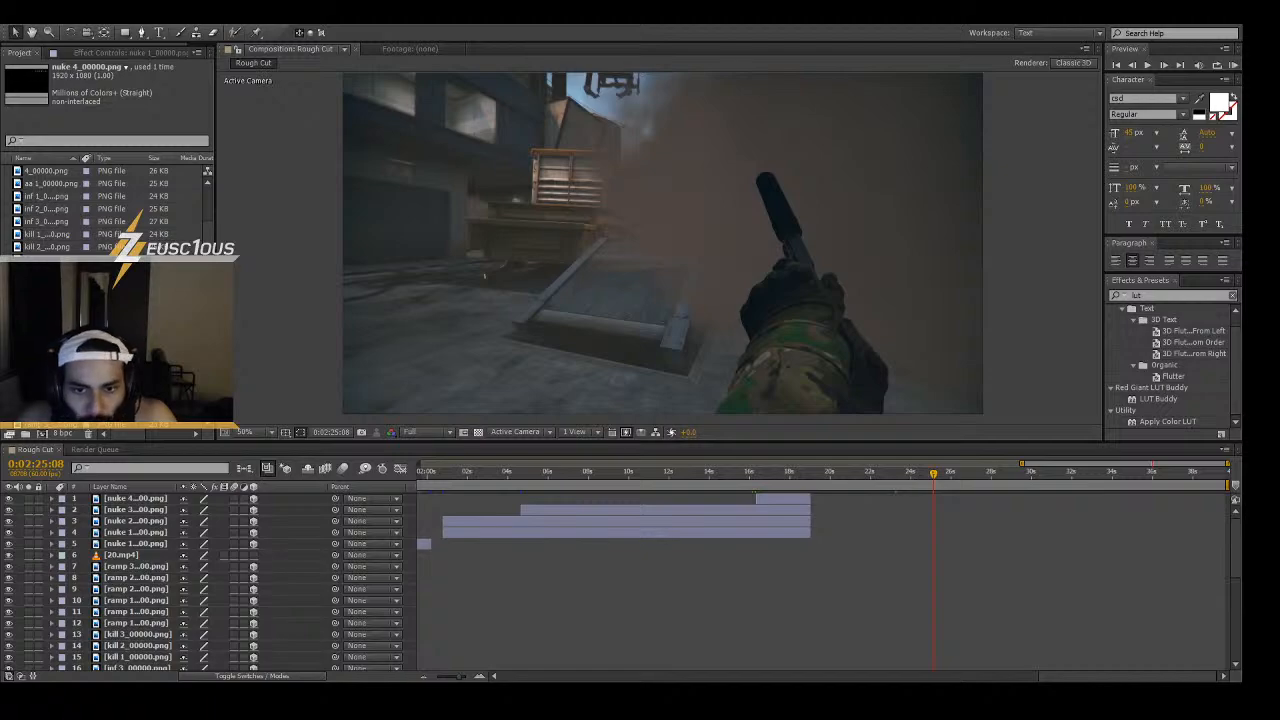
left_click(814, 484)
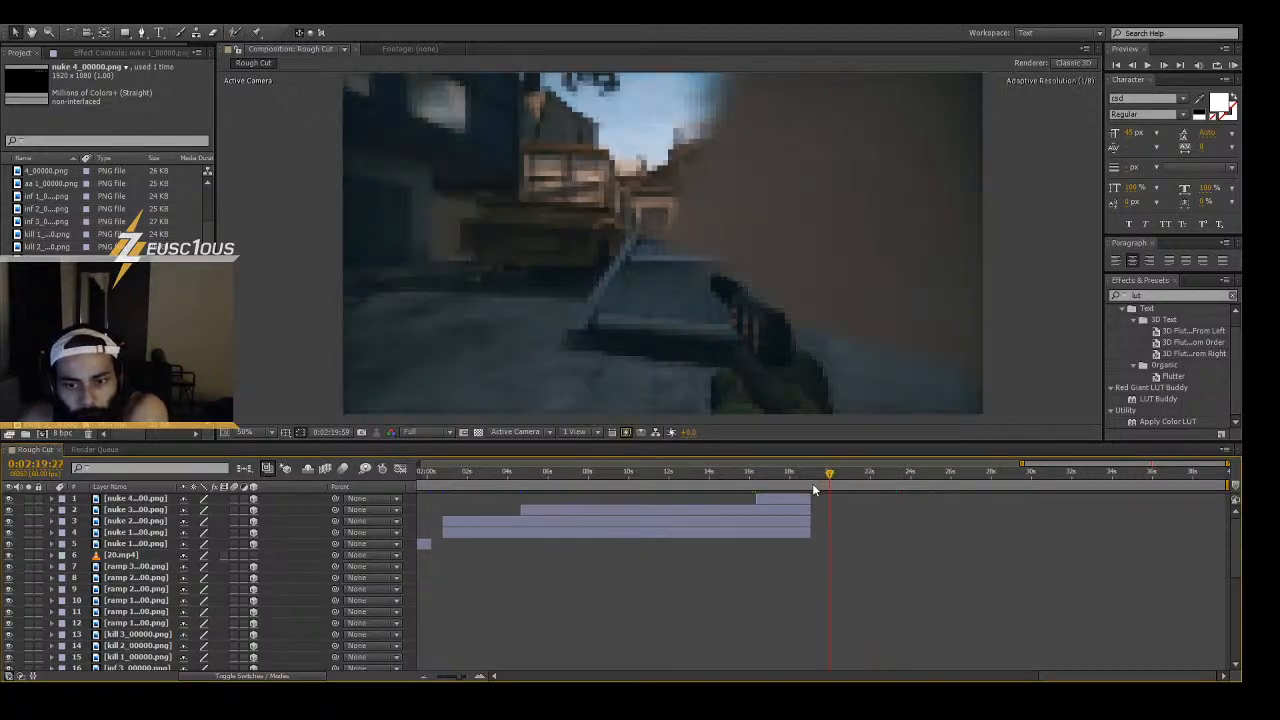
left_click_drag(816, 484, 835, 487)
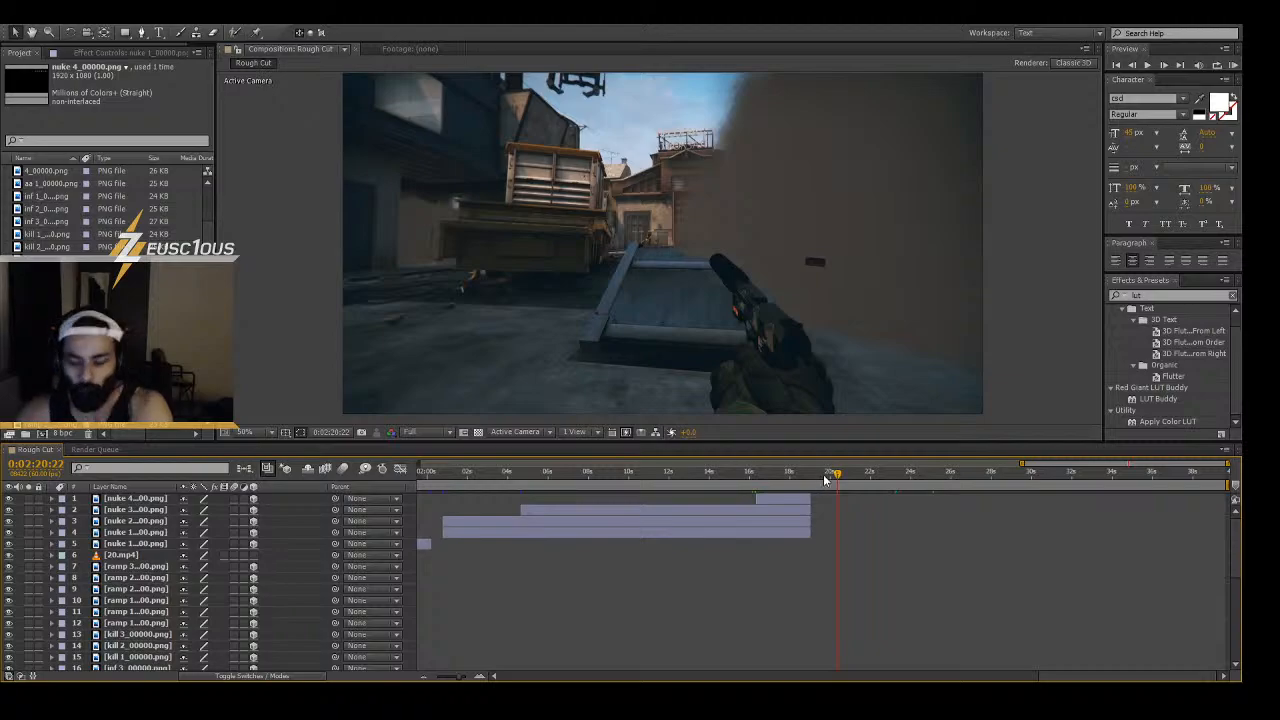
- Compare the frames between 0:02:20:20 and 0:02:20:22 for the exact moment the distant enemy is hit, placing the playhead at 0:02:20:22
key("Page_Up")
key("Page_Down")
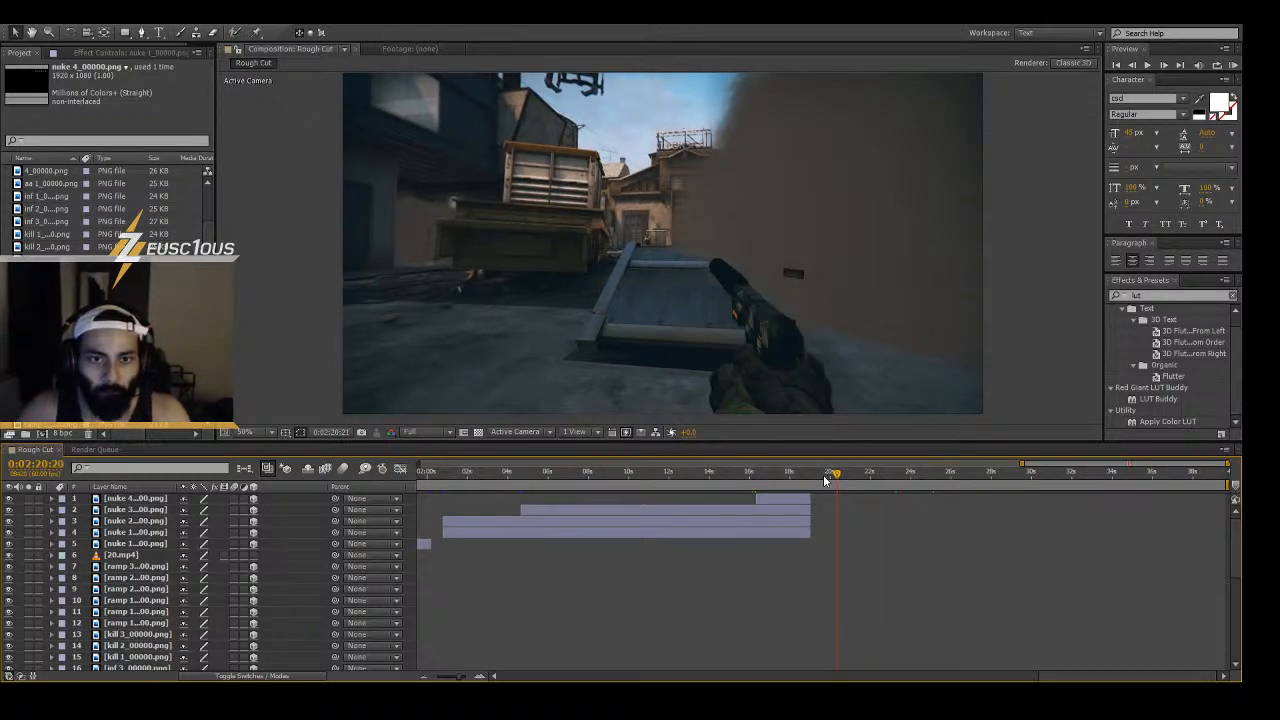
key("Page_Up")
key("Page_Up")
key("Page_Down")
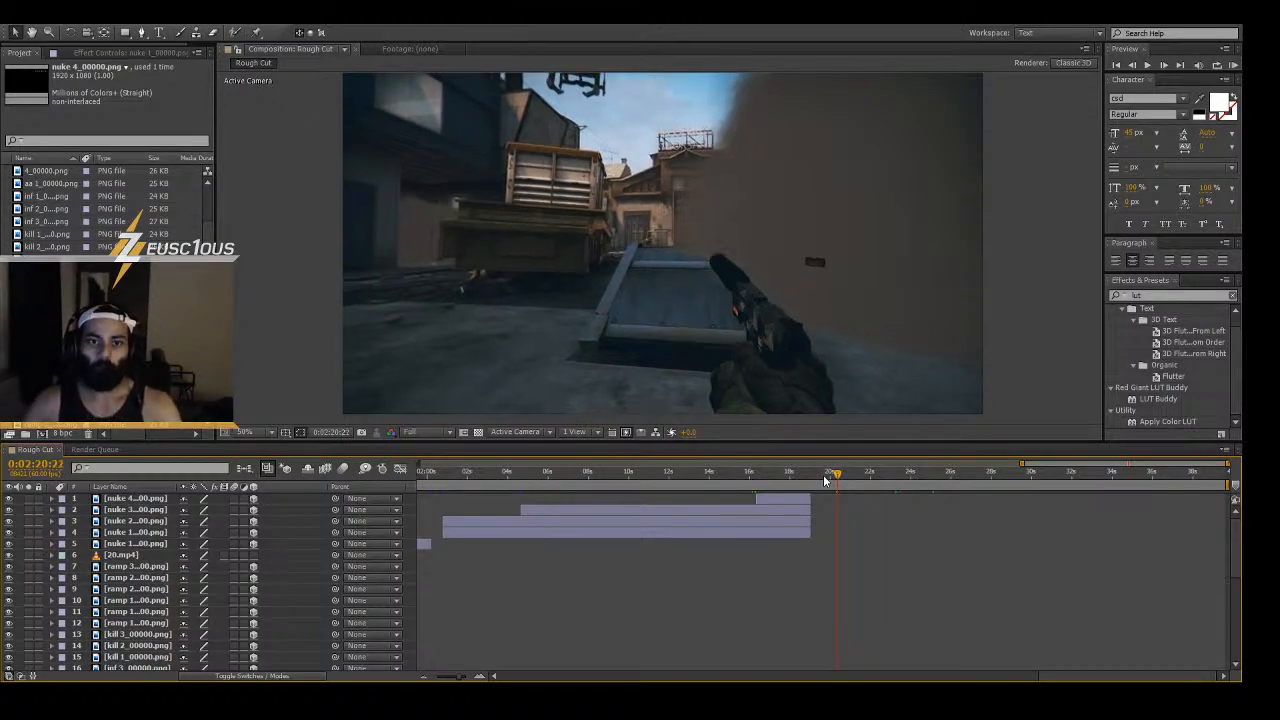
scroll(680, 255, "up", 5)
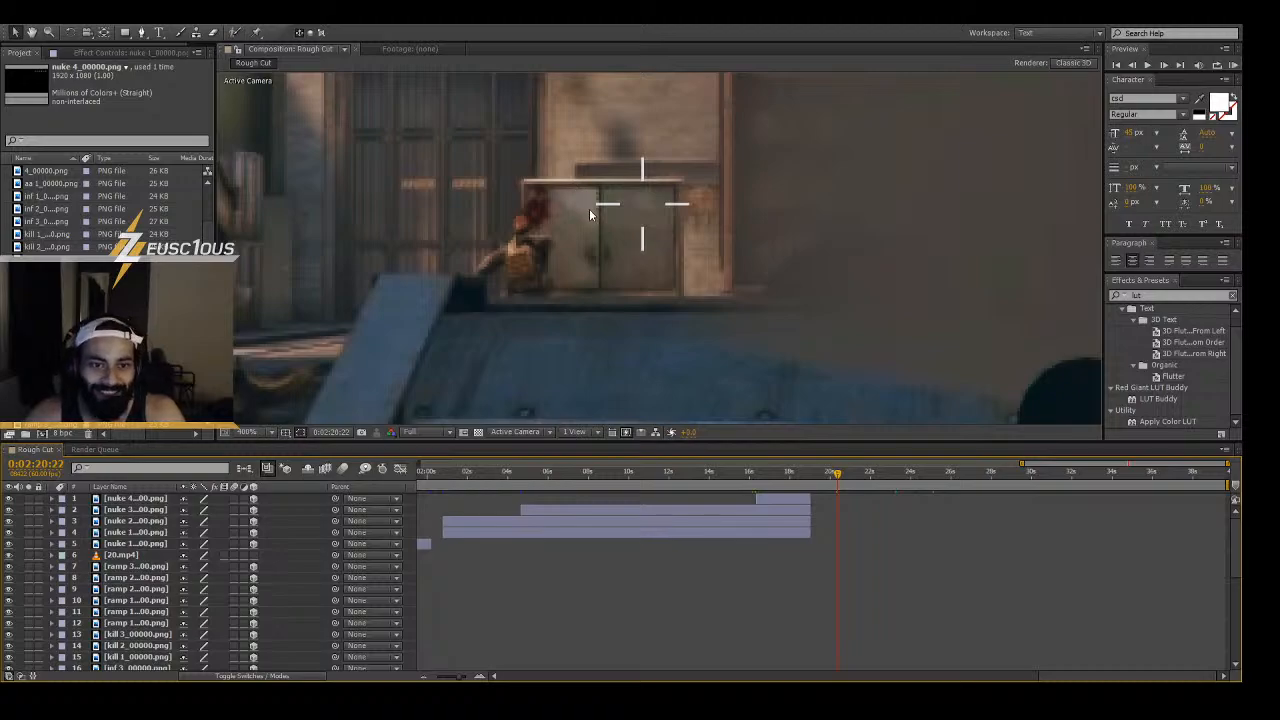
key("Page_Up")
key("Page_Up")
key("Page_Down")
key("Page_Down")
key("Page_Up")
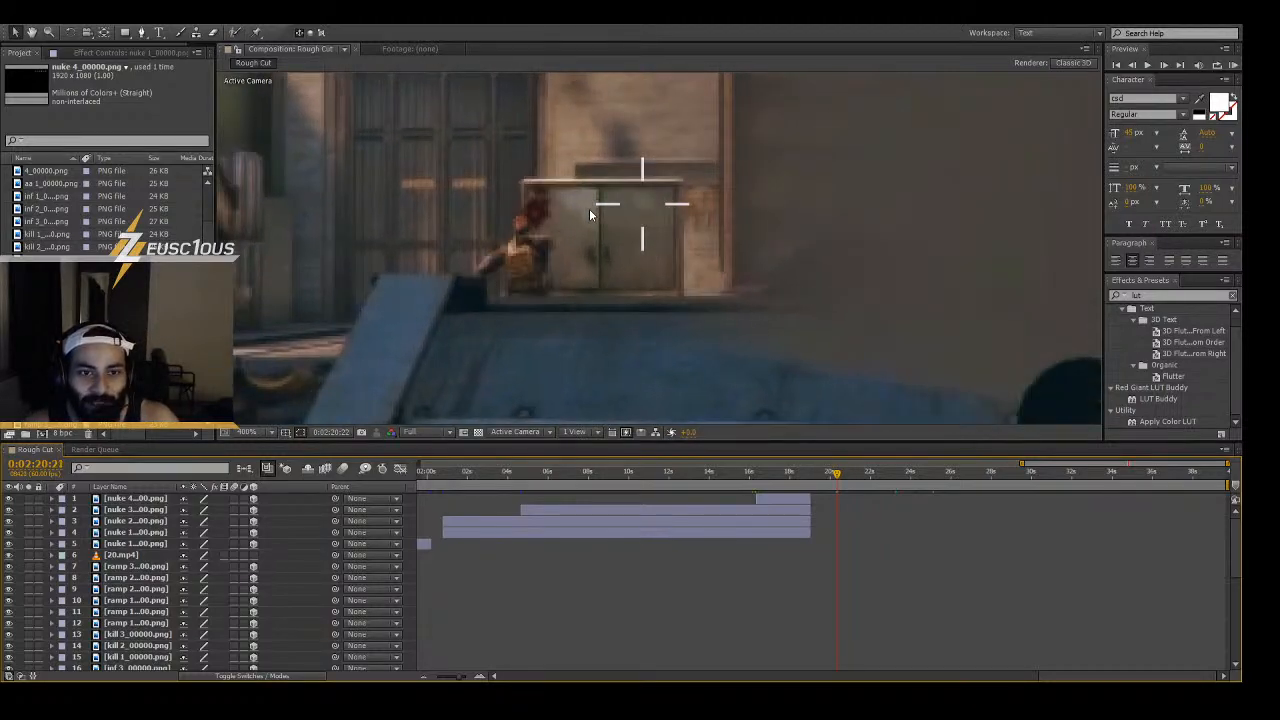
key("Page_Down")
key("Page_Up")
key("Page_Down")
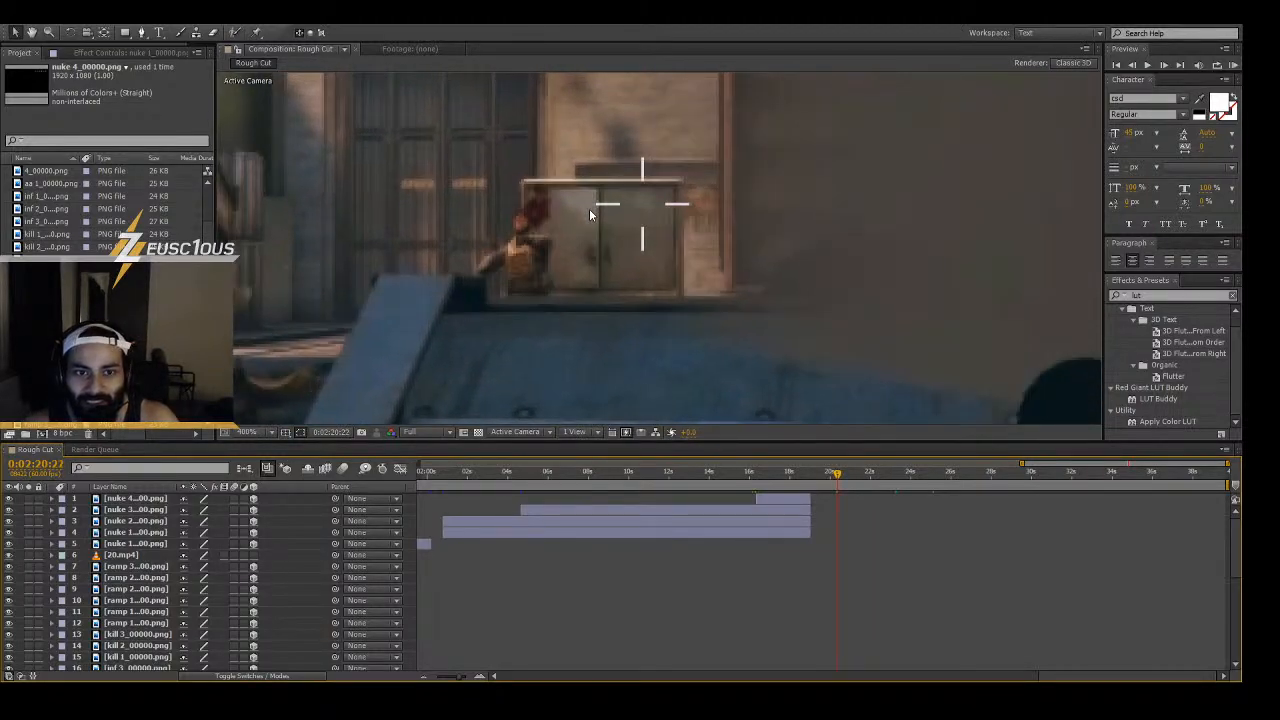
key("Page_Up")
key("Page_Down")
key("Page_Up")
key("Page_Down")
key("Page_Up")
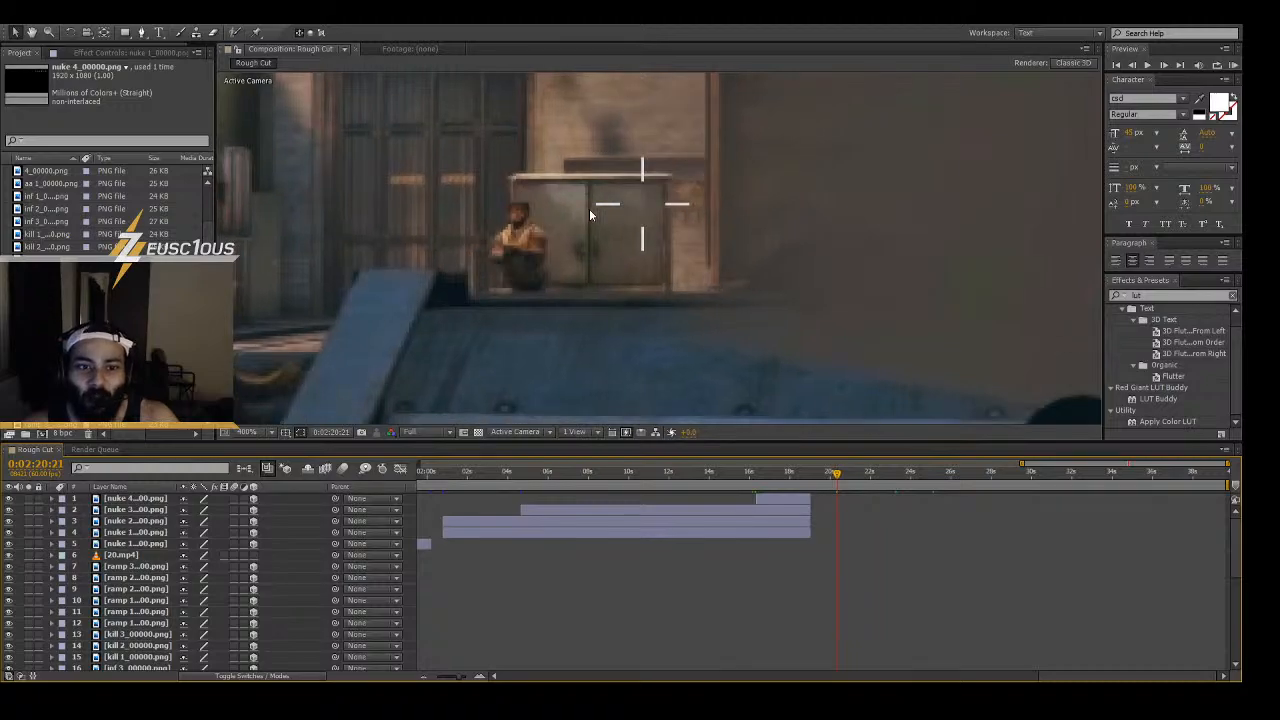
key("Page_Down")
key("Page_Up")
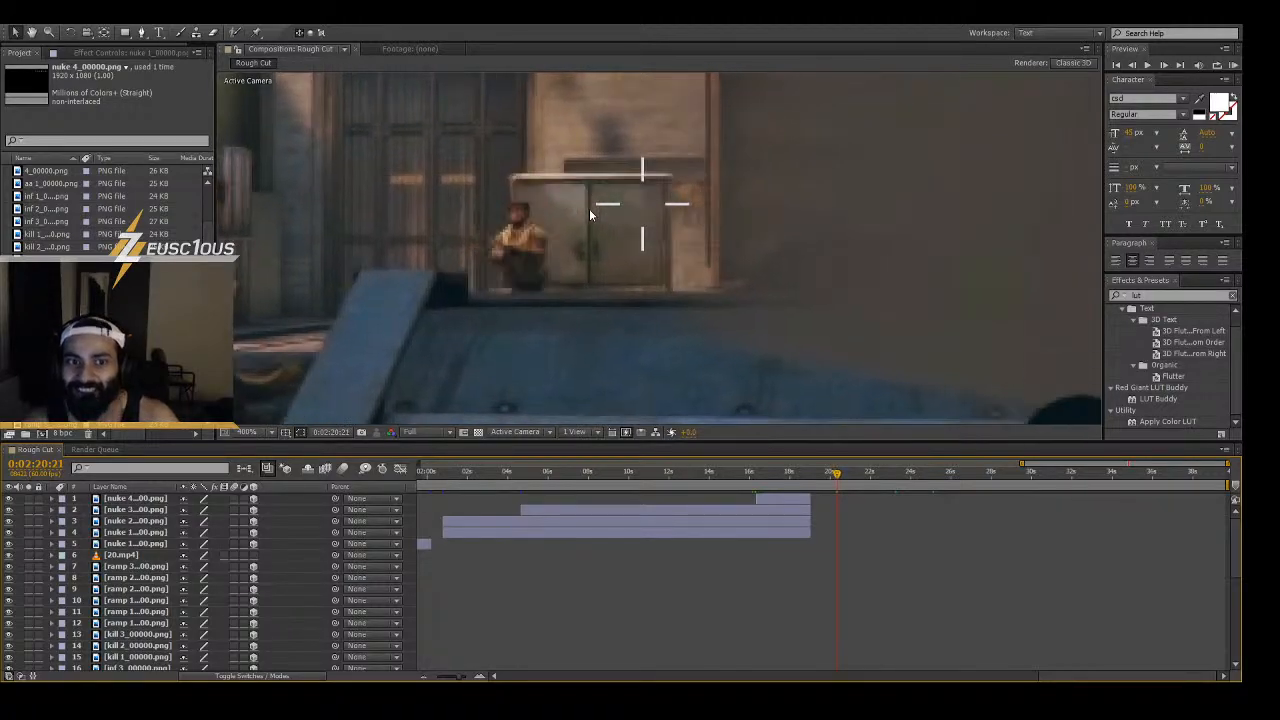
key("Page_Down")
key("Page_Up")
key("Page_Down")
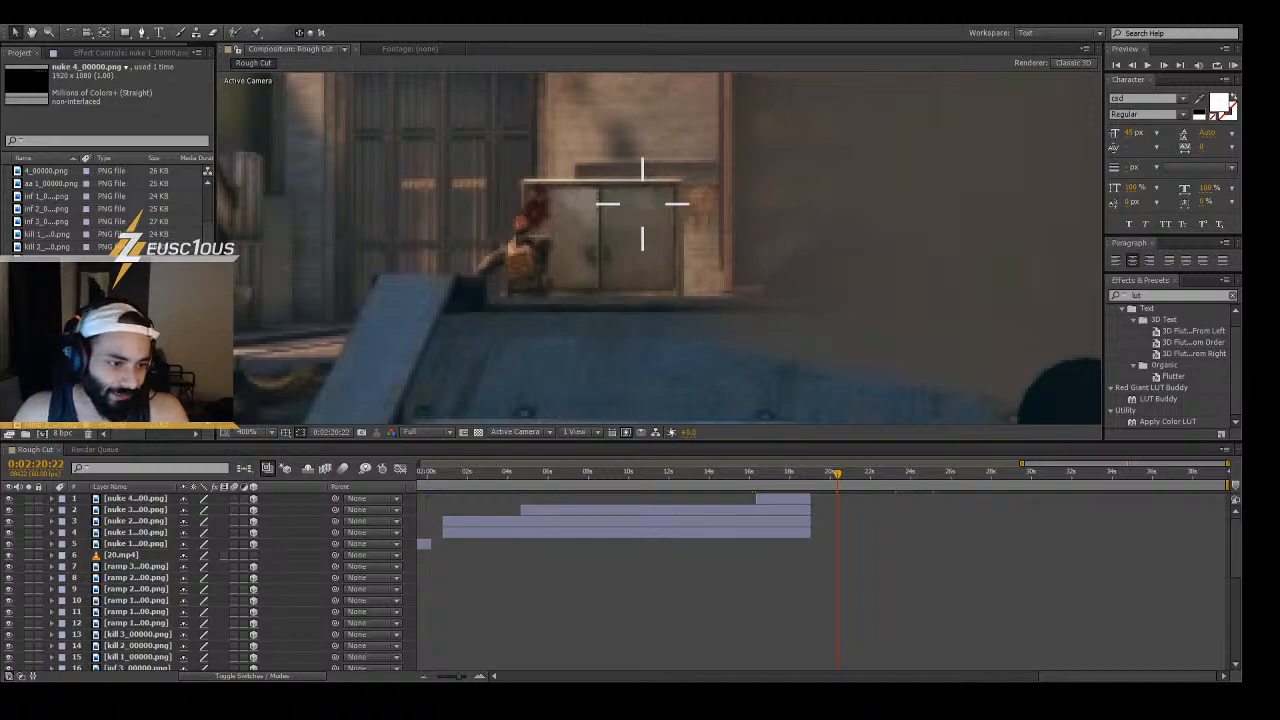
- Add usp 1_00000.png as a 3D layer starting at 0:02:20:22 with the copied transform, and check its placement at 0:02:20:50
left_click(120, 350)
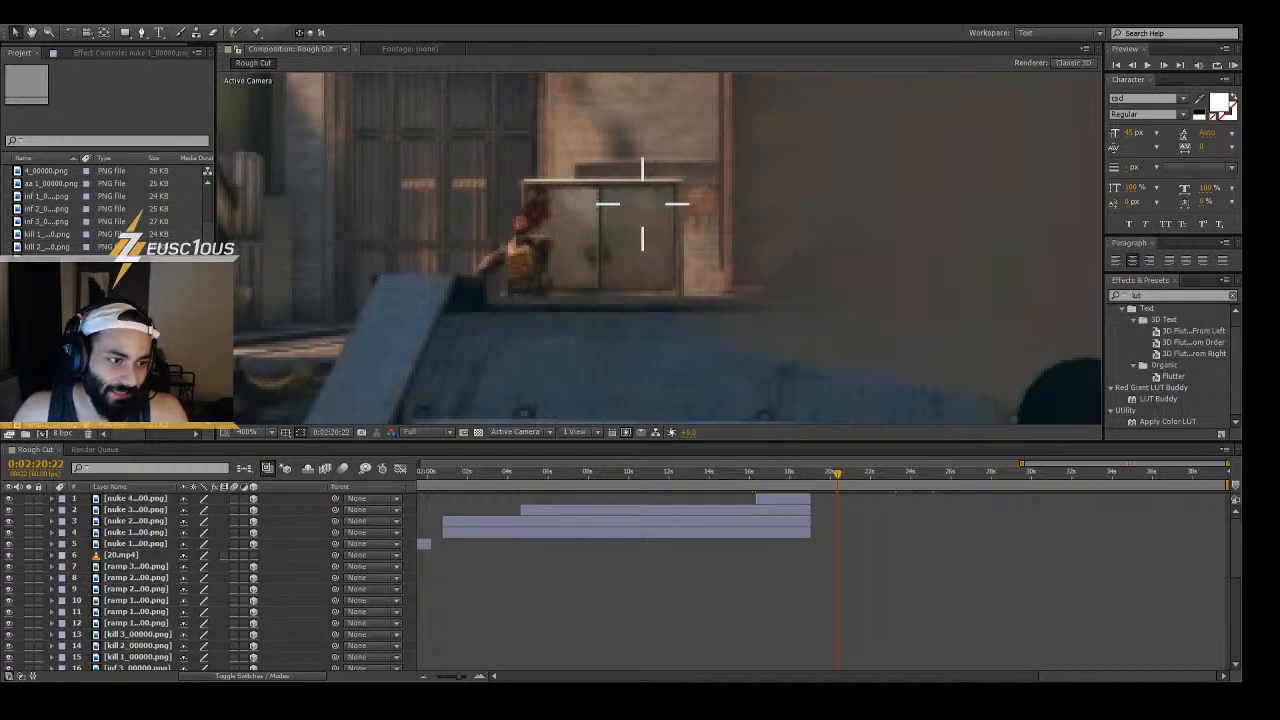
left_click_drag(120, 350, 136, 498)
scroll(110, 208, "down", 2)
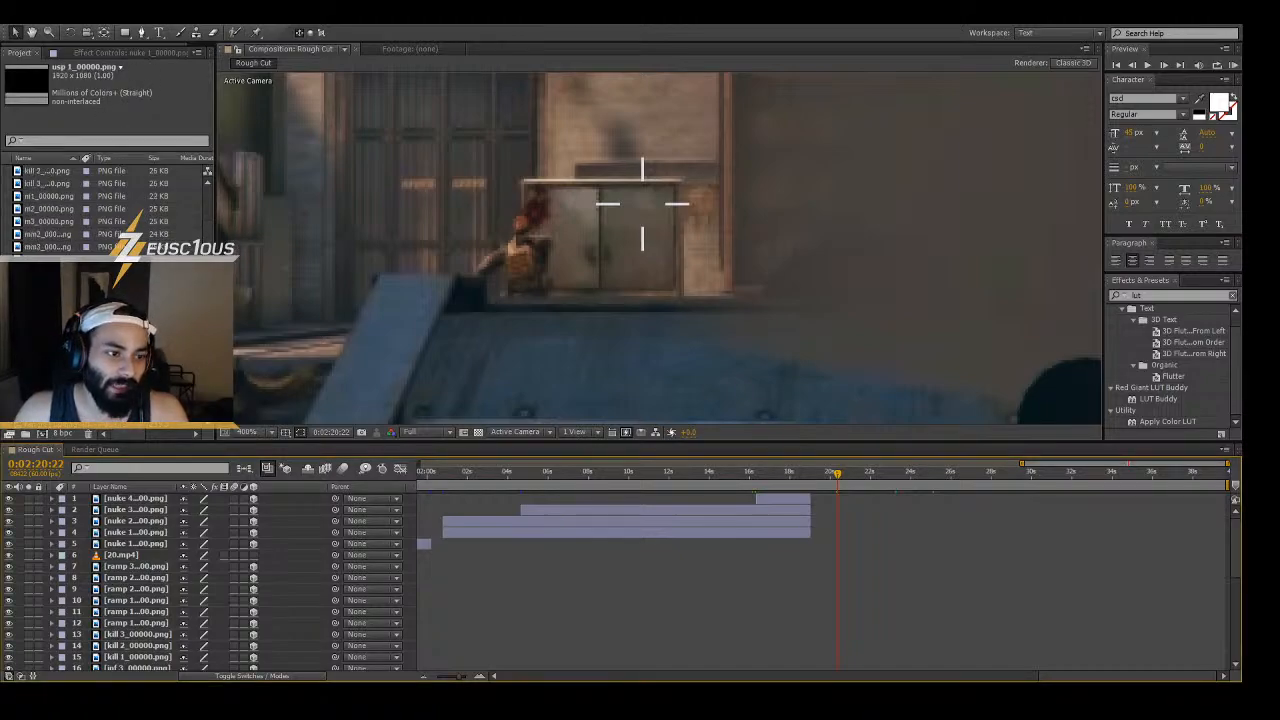
left_click_drag(50, 375, 844, 495)
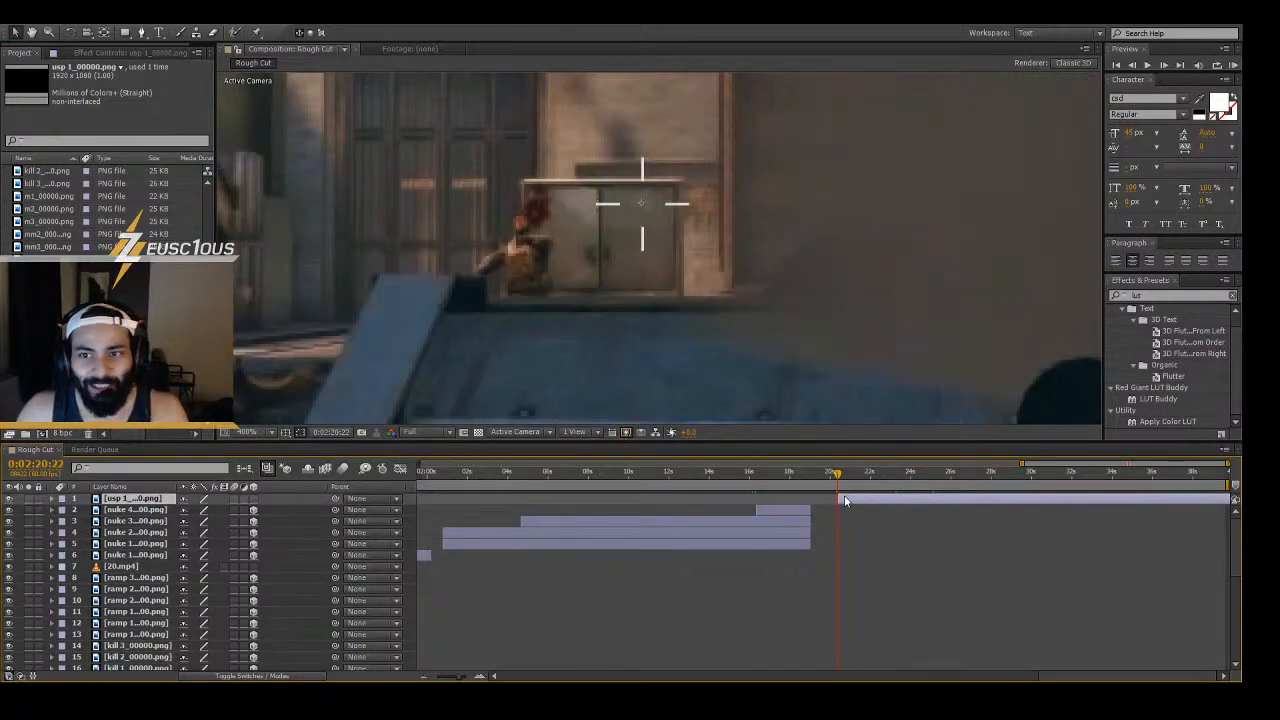
left_click(254, 498)
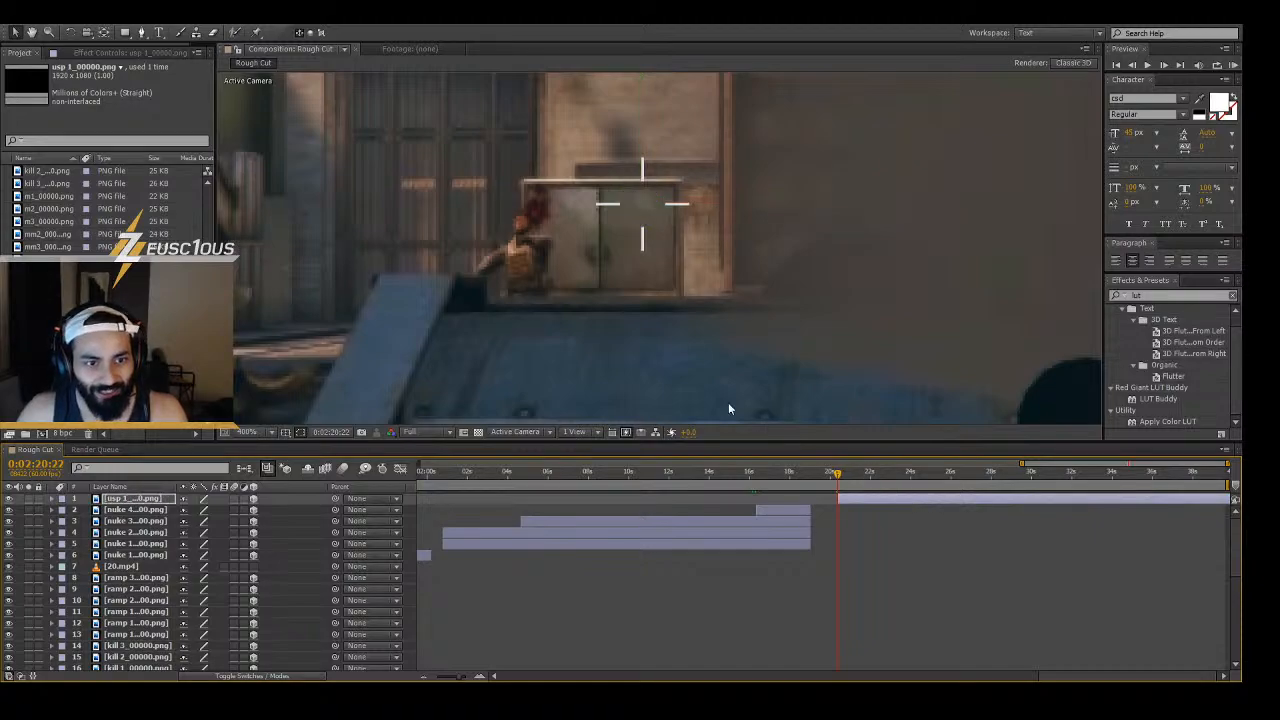
scroll(658, 261, "up", 3)
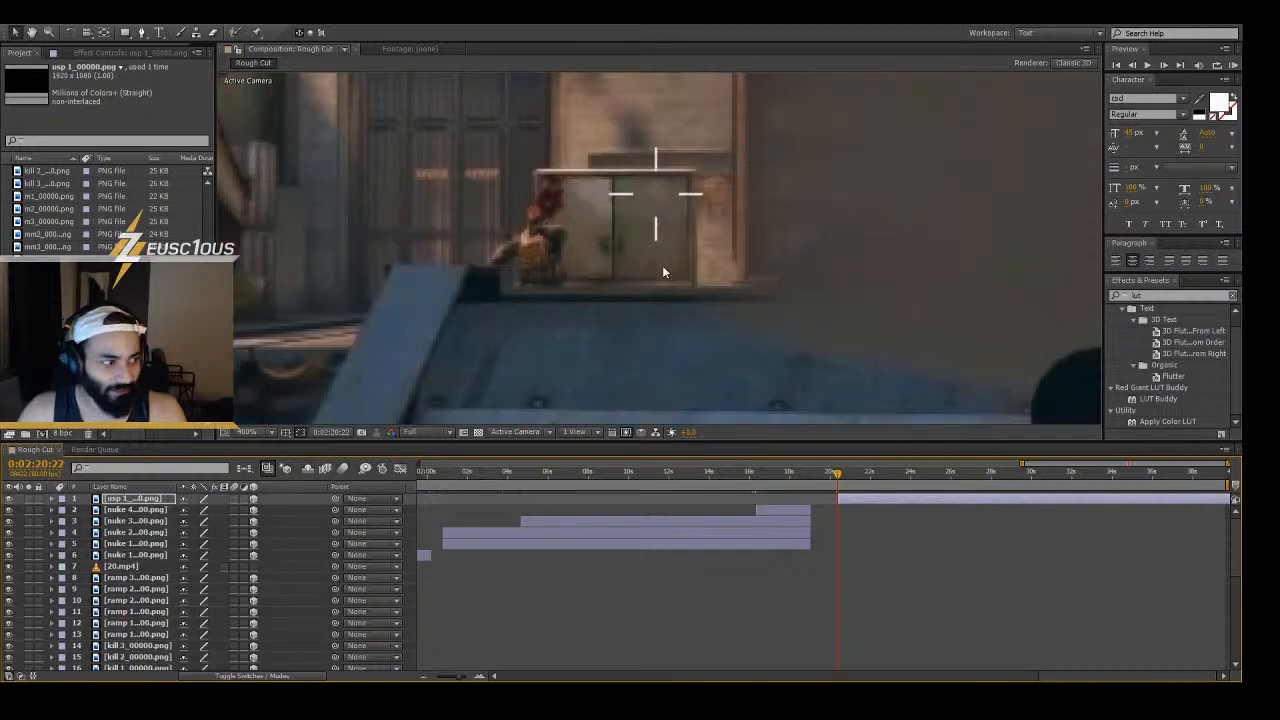
left_click_drag(838, 474, 848, 478)
scroll(629, 229, "down", 3)
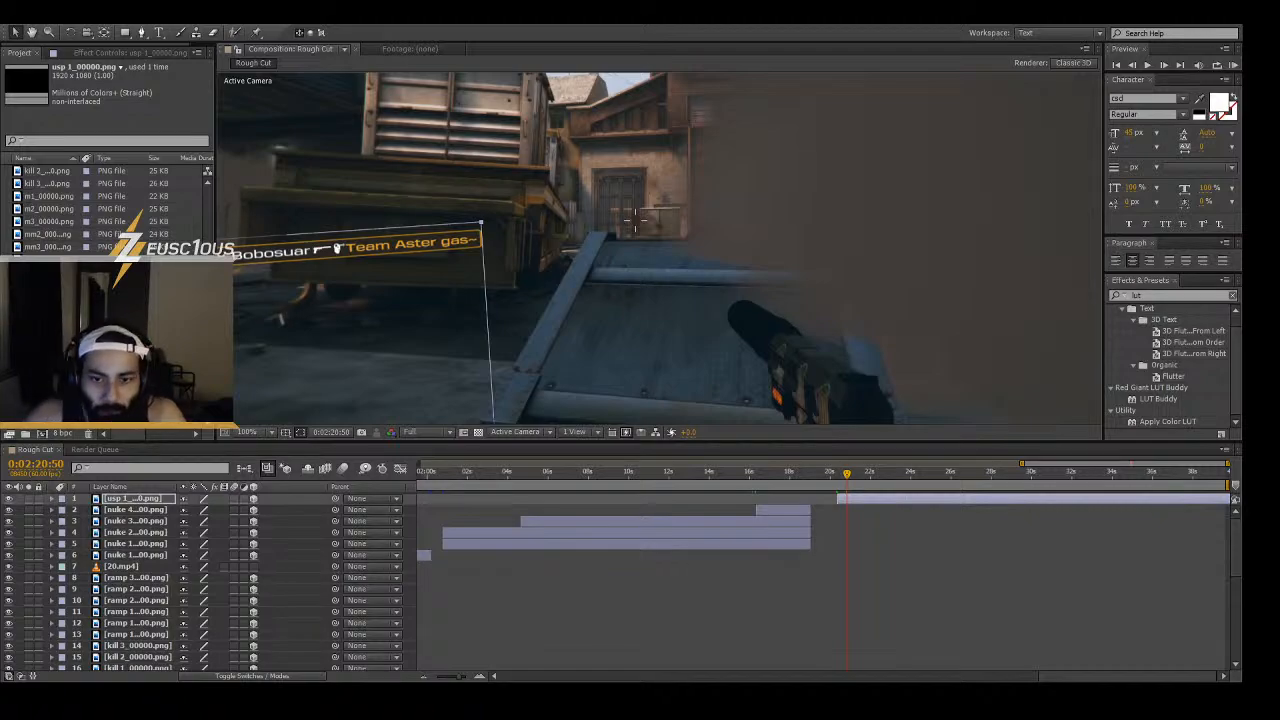
- Move ahead to 0:02:26:14 and advance through the following frames up to about 0:02:26:39, looking for the second pistol kill
left_click_drag(848, 476, 953, 465)
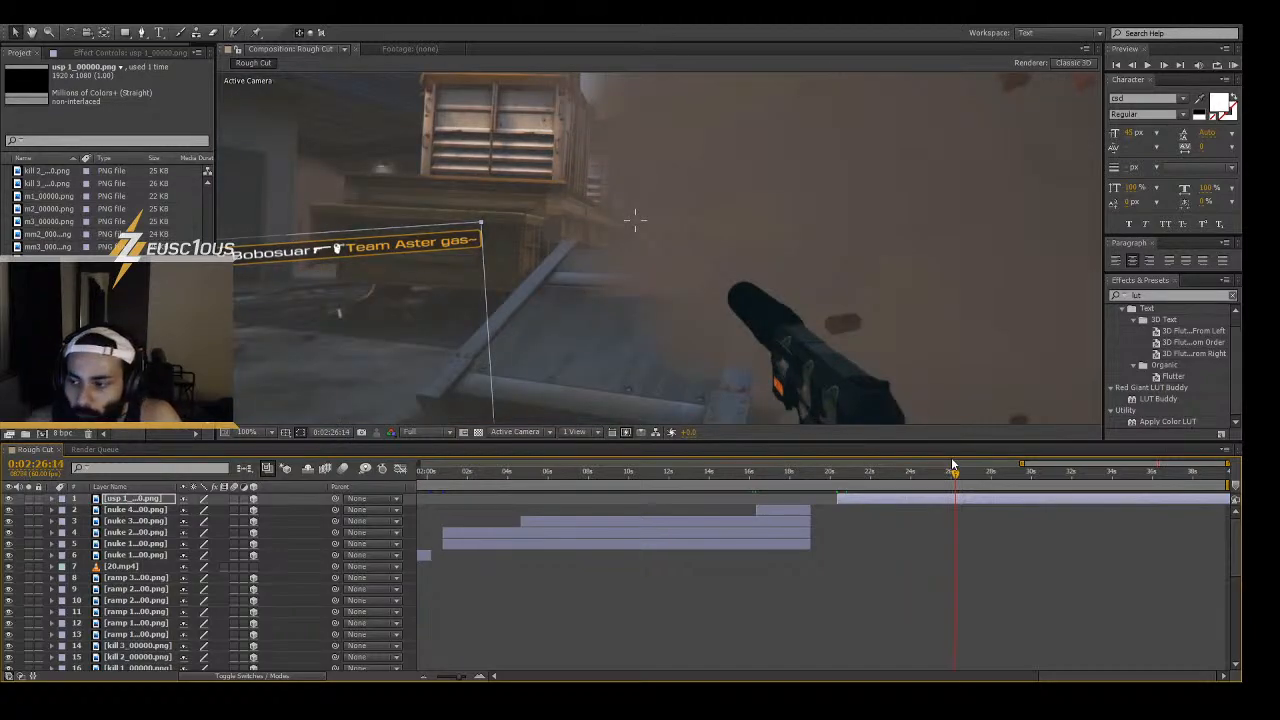
key("Page_Down")
key("Page_Down")
key("Page_Down")
key("Page_Down")
key("Page_Down")
key("Page_Down")
key("Page_Down")
key("Page_Down")
key("Page_Down")
key("Page_Down")
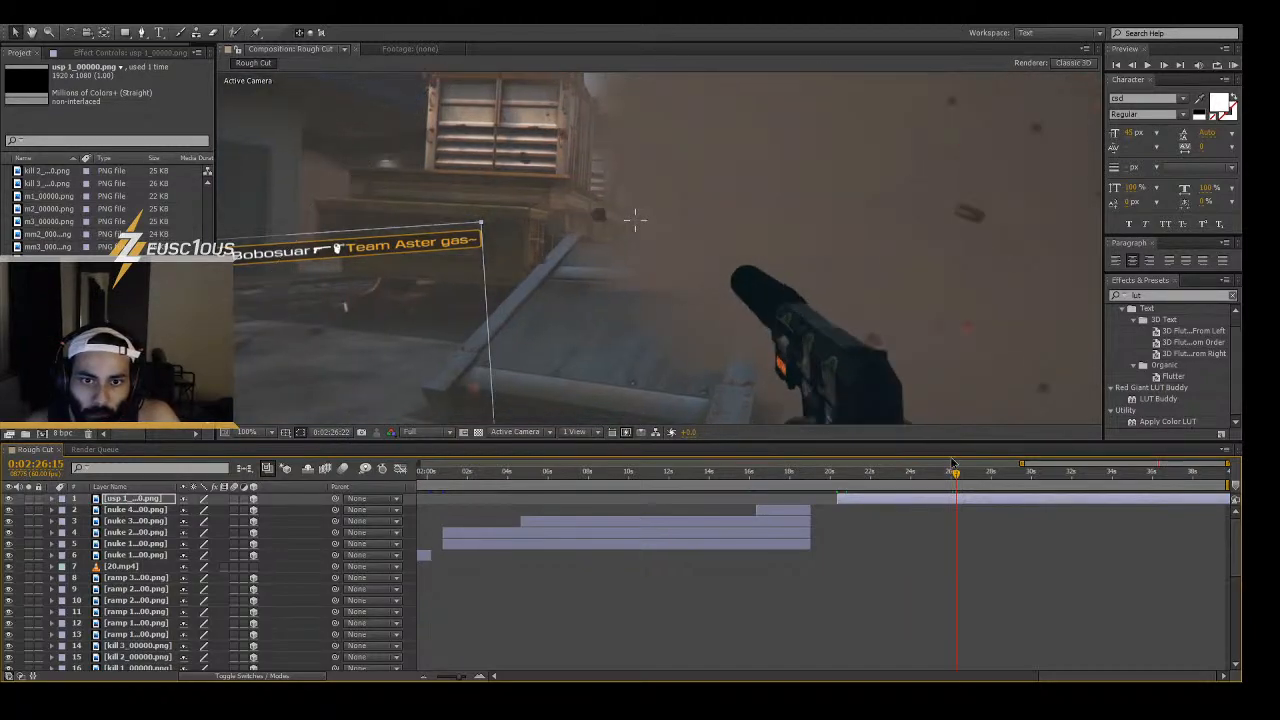
key("Page_Down")
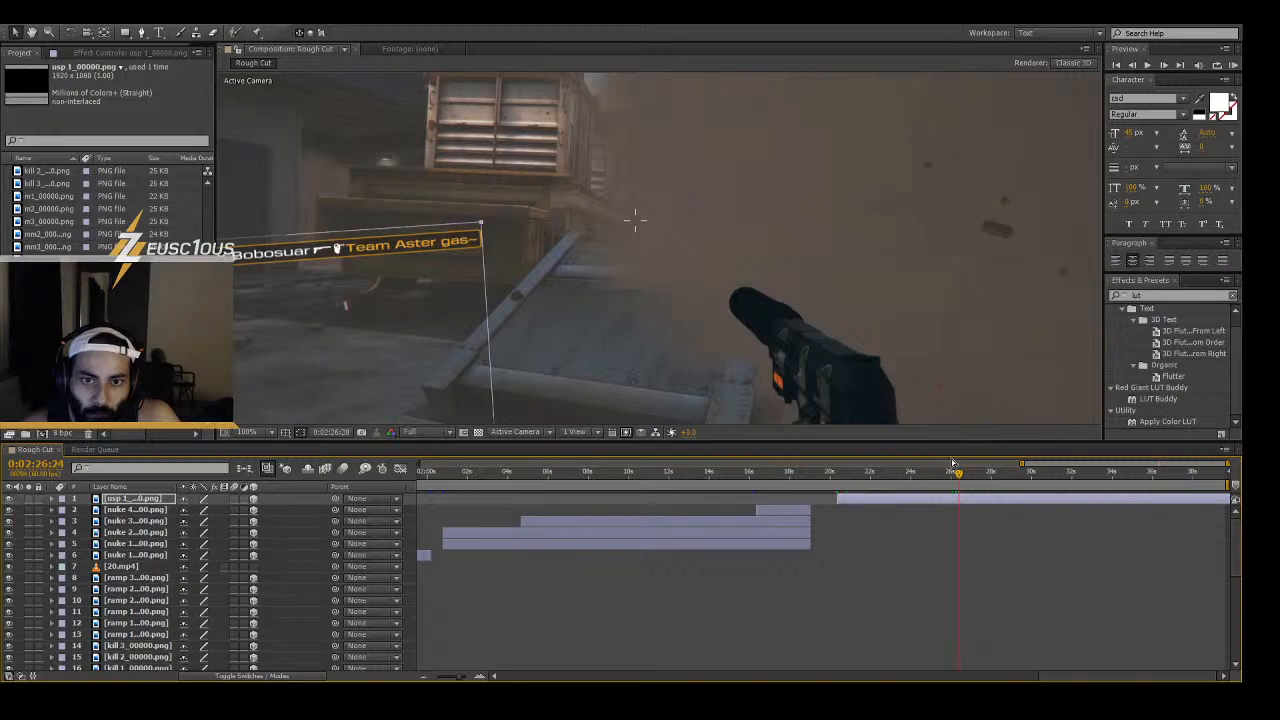
key("Page_Down")
key("Page_Down")
key("Page_Down")
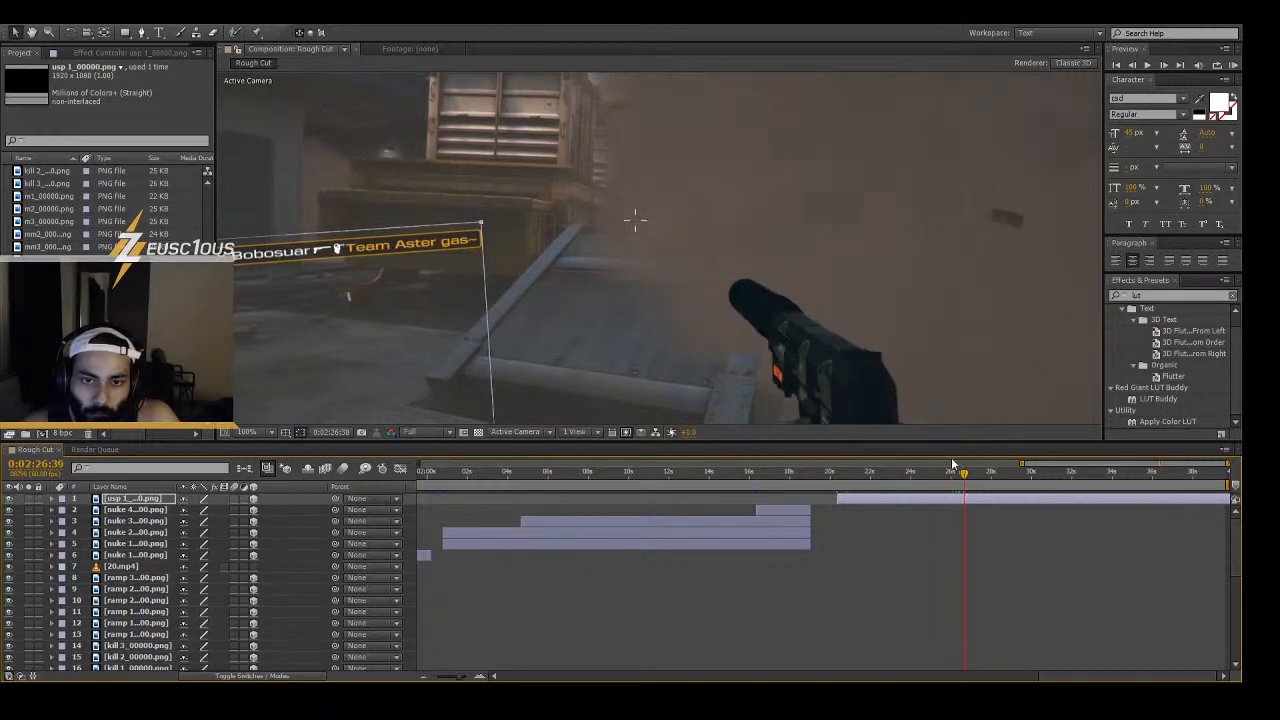
key("Page_Down")
key("Page_Down")
key("Page_Down")
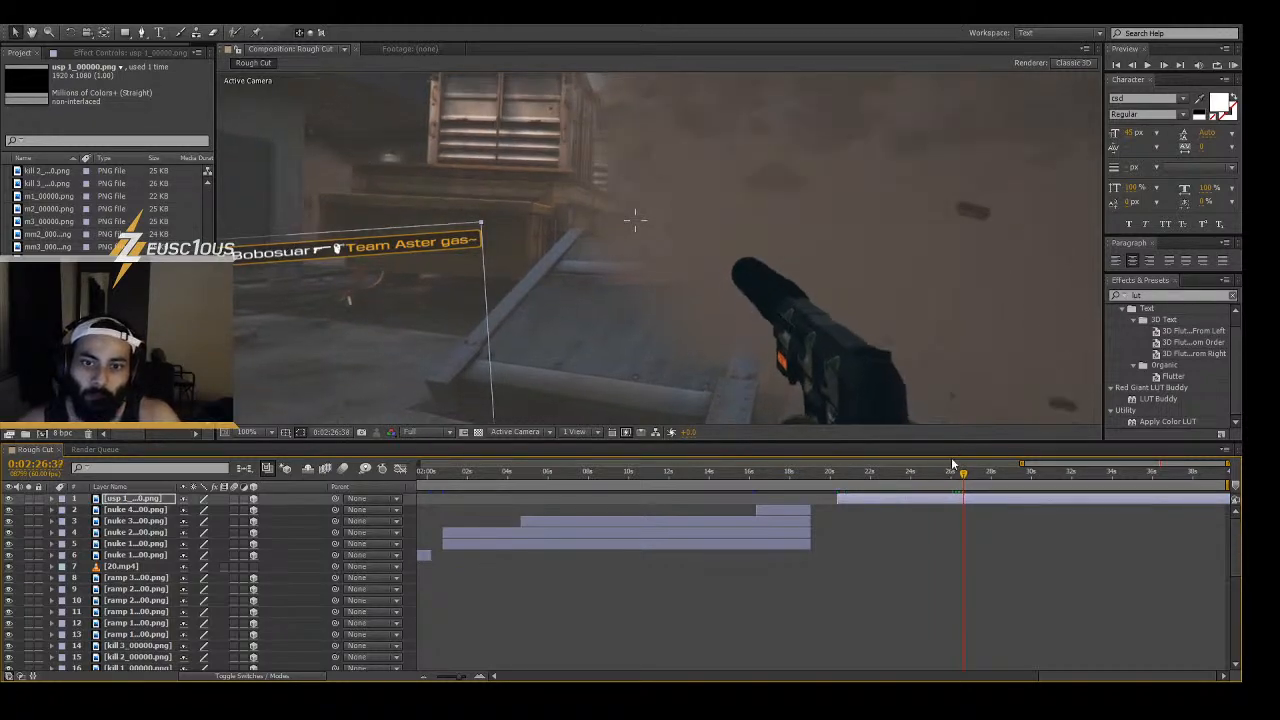
- Go back over the frames around 0:02:26:29 to pinpoint the second kill, placing the playhead at 0:02:26:32
key("Page_Up")
key("Page_Up")
key("Page_Up")
key("Page_Up")
key("Page_Up")
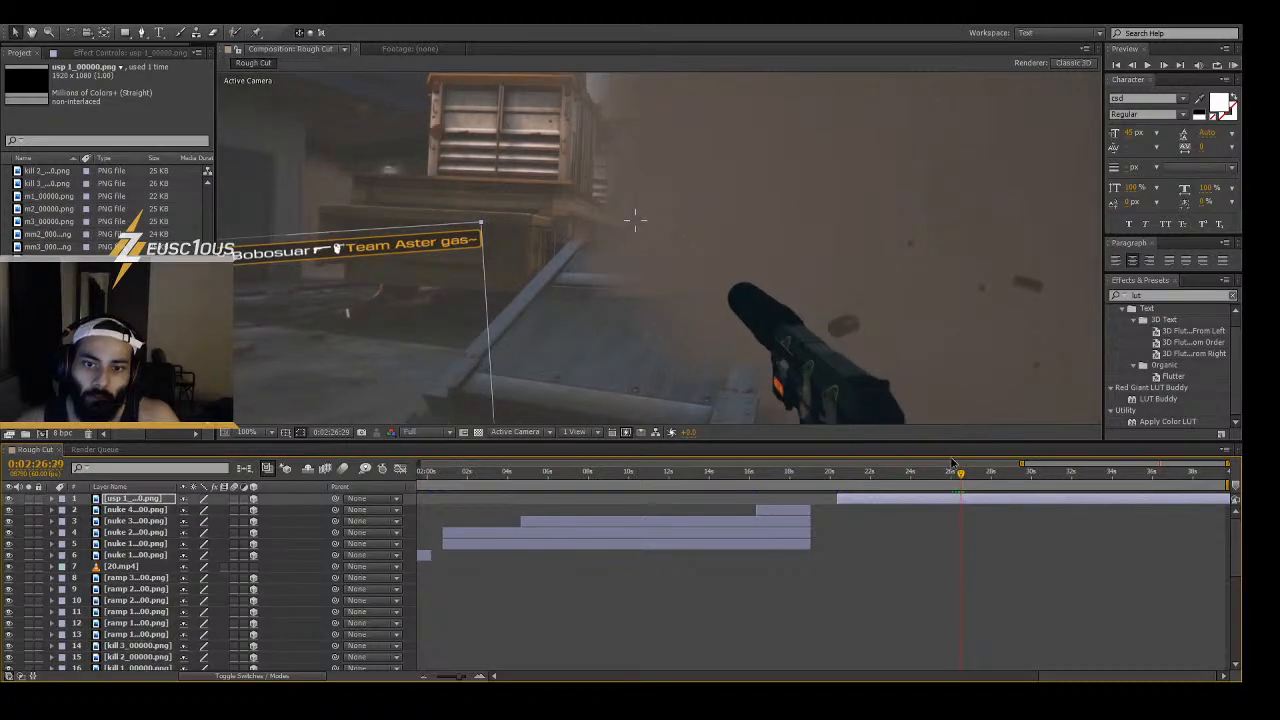
key("Page_Up")
key("Page_Down")
key("Page_Down")
key("Page_Down")
key("Page_Down")
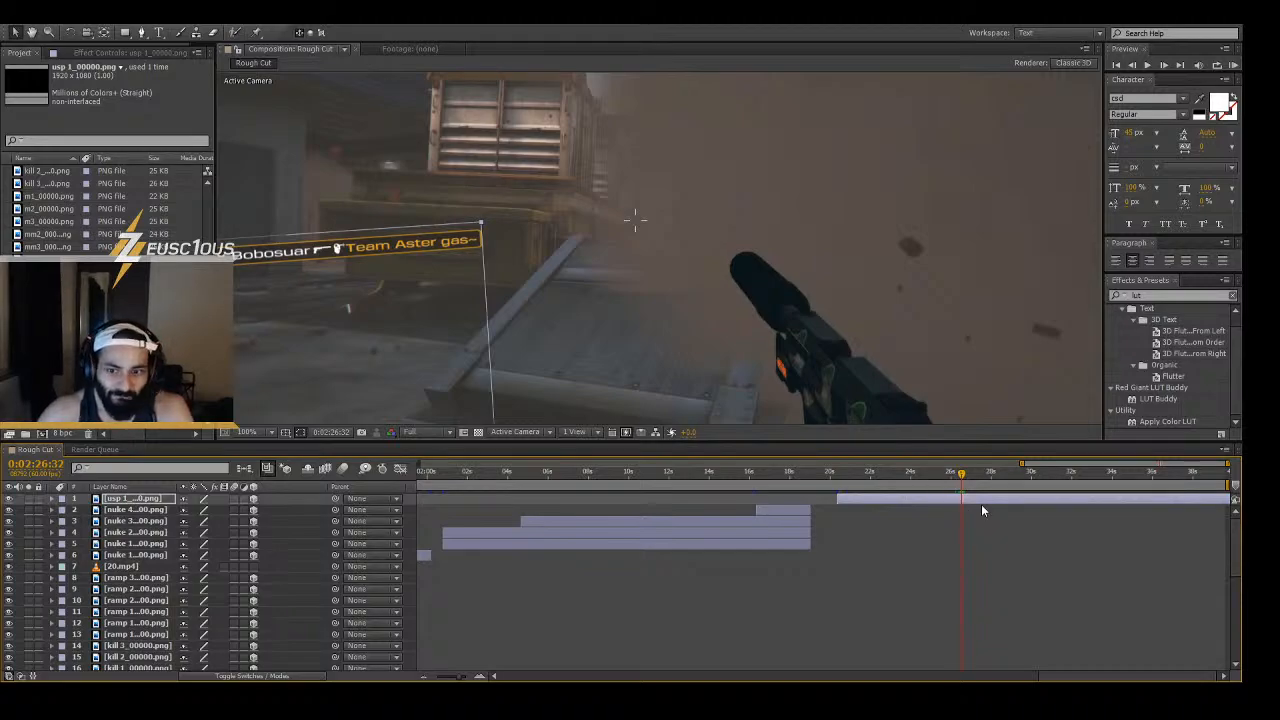
- Add usp 2_00000.png as a 3D layer starting at 0:02:26:32 with the transform copied from the usp 1 layer
left_click(979, 500)
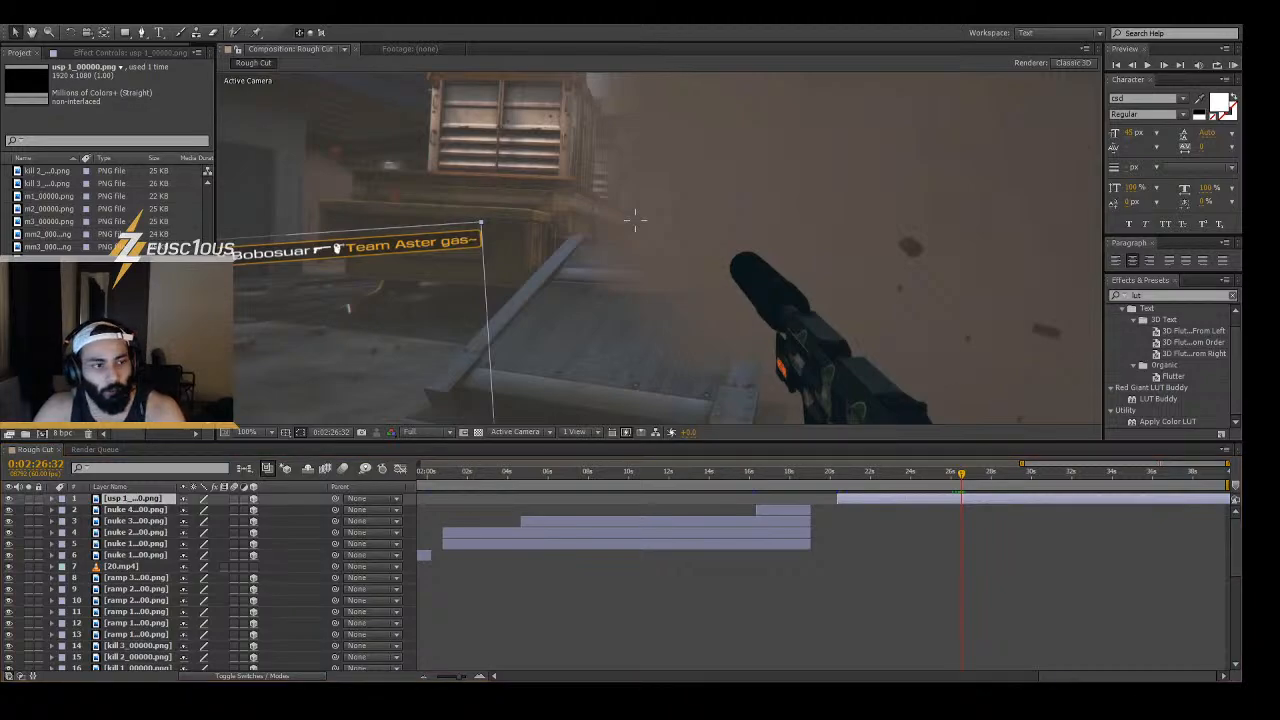
left_click(120, 350)
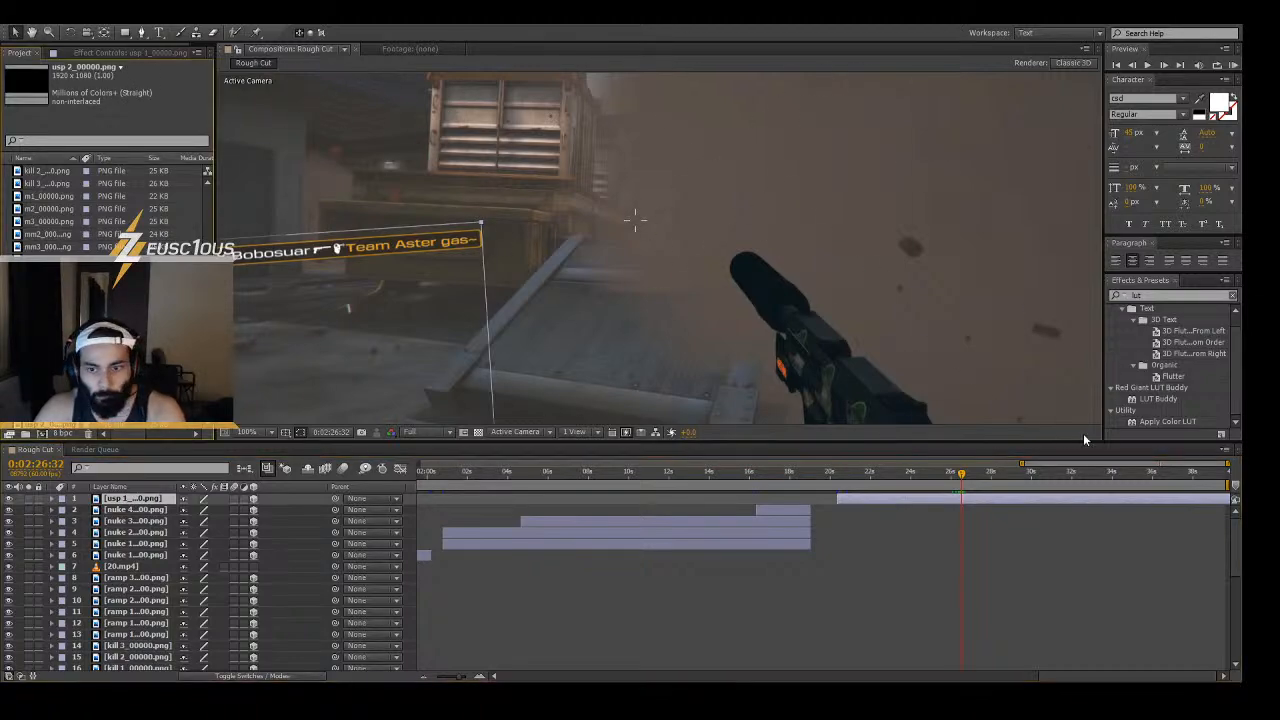
left_click_drag(1039, 493, 291, 495)
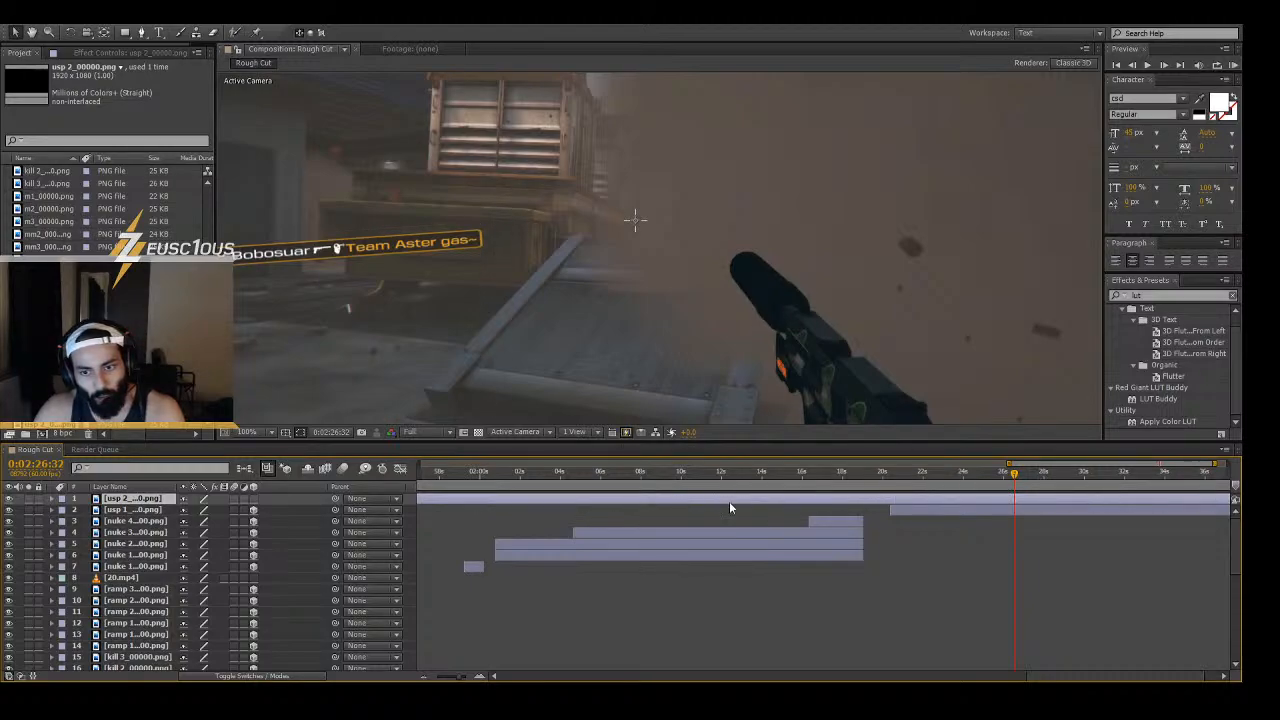
scroll(1195, 497, "right", 2)
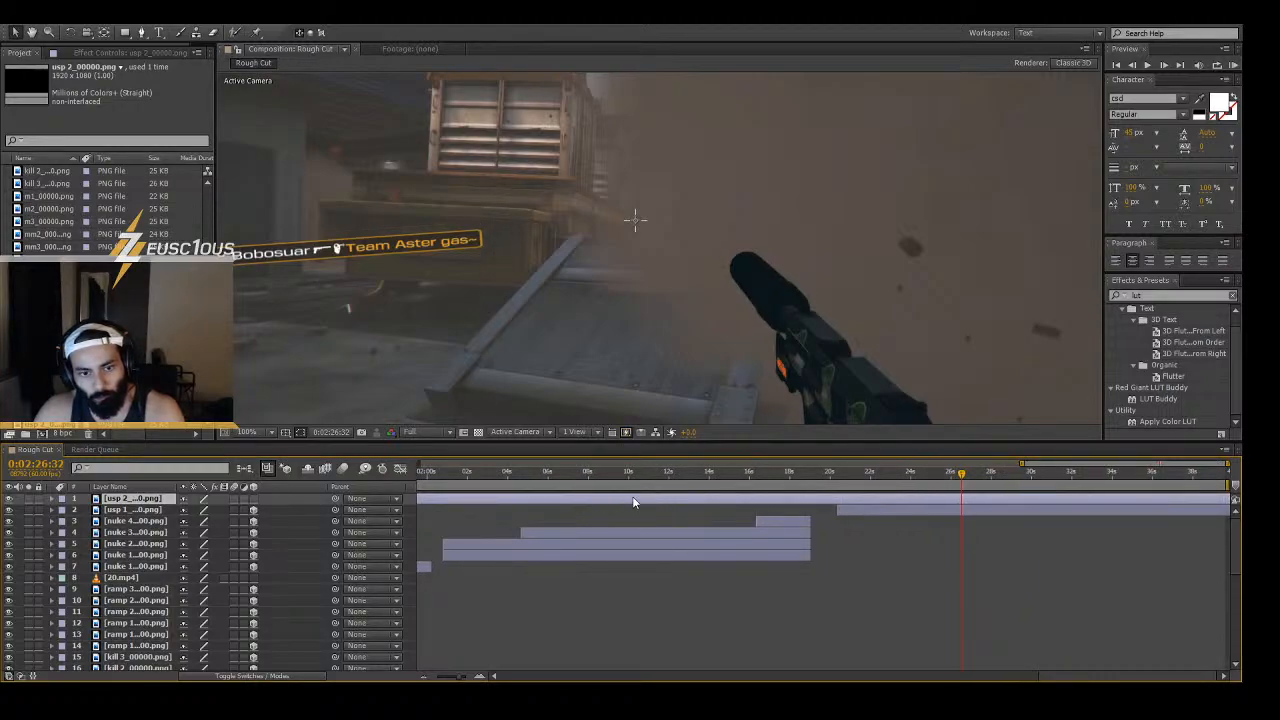
left_click_drag(568, 503, 1092, 497)
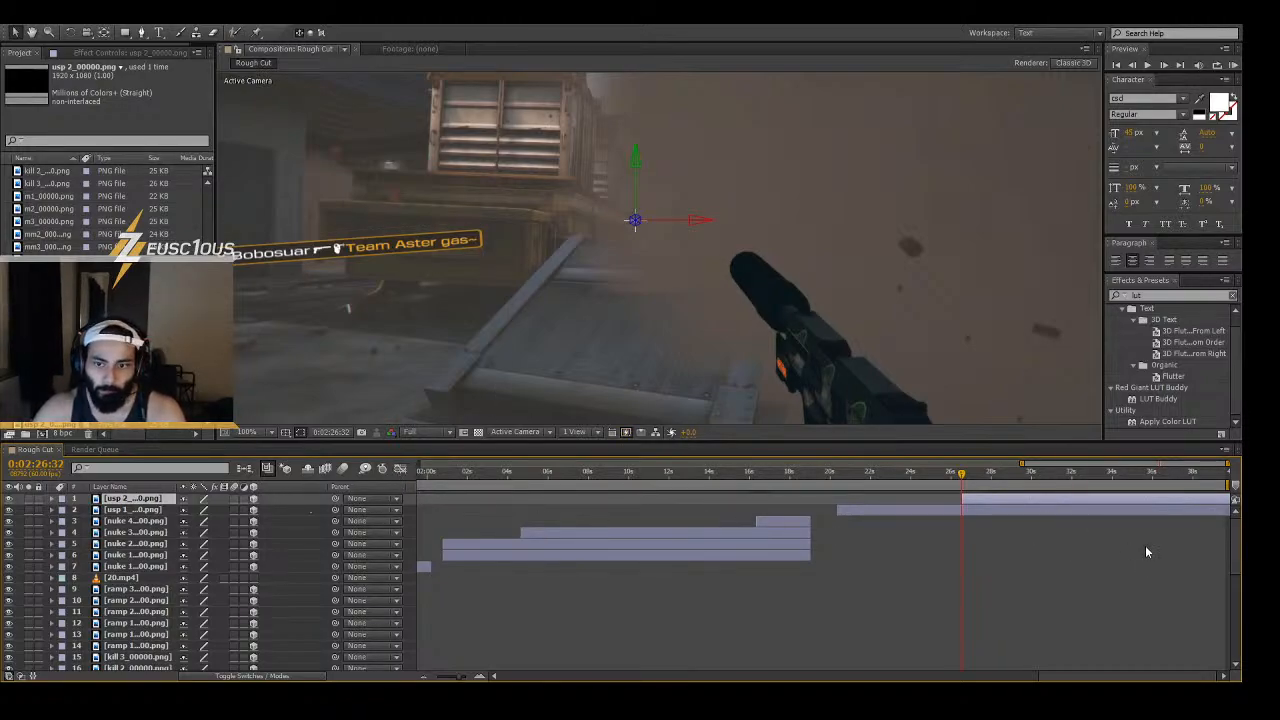
- Scrub the gameplay out to 0:02:31:45 and back to 0:02:28:19 to locate the third pistol kill
left_click_drag(963, 479, 1068, 476)
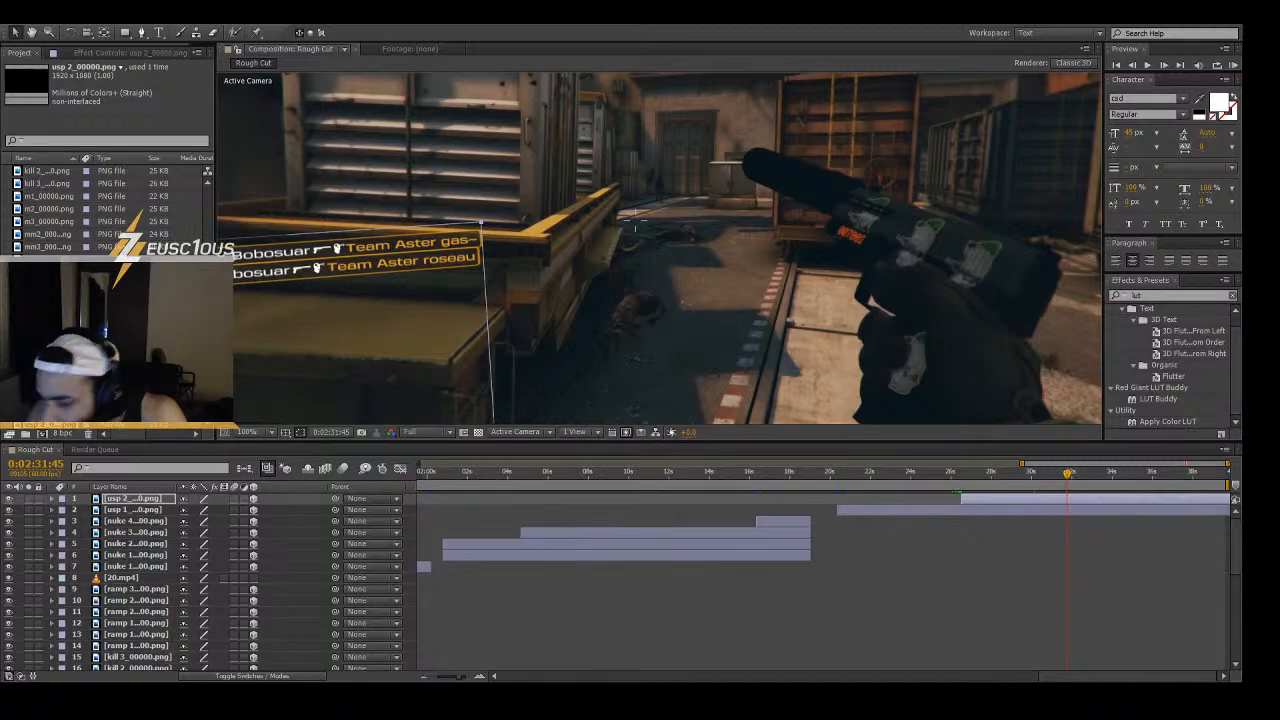
left_click(1064, 475)
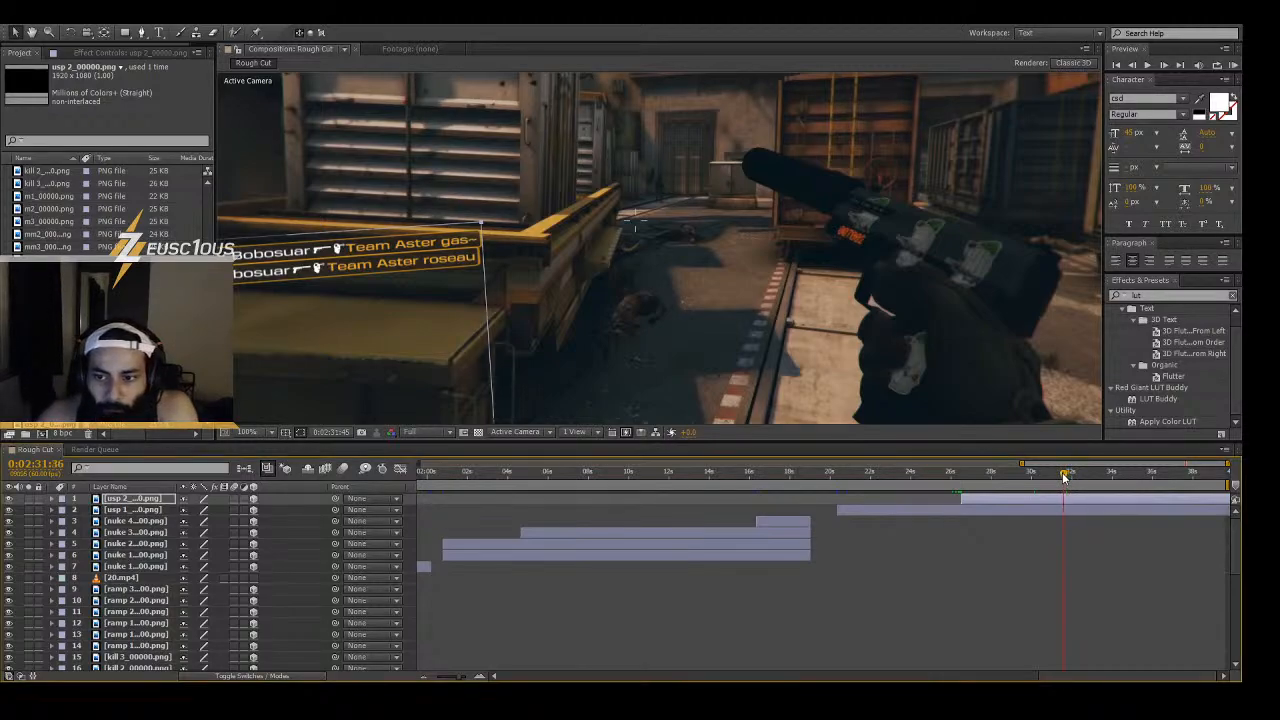
left_click_drag(1064, 477, 1037, 477)
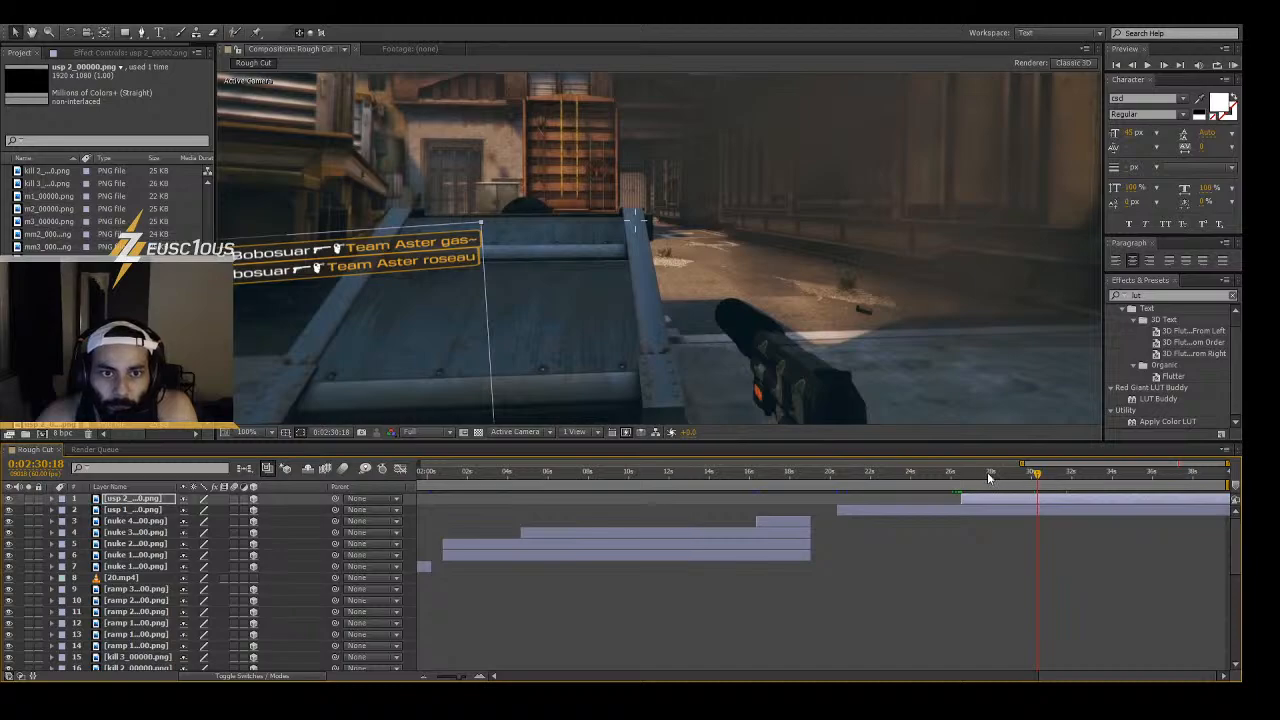
left_click(996, 475)
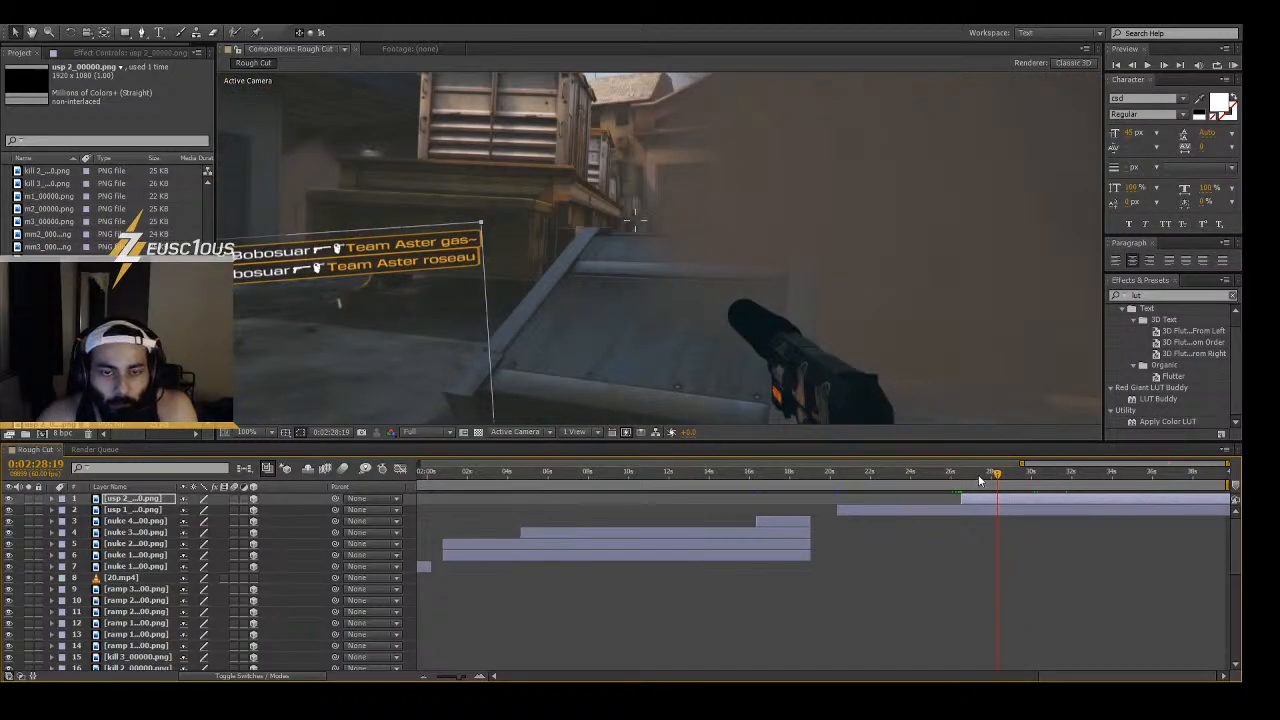
- Advance frame by frame from 0:02:28:19 to just before 0:02:29:00, examining the shots fired toward the smoke for the third kill
key("Page_Down")
key("Page_Down")
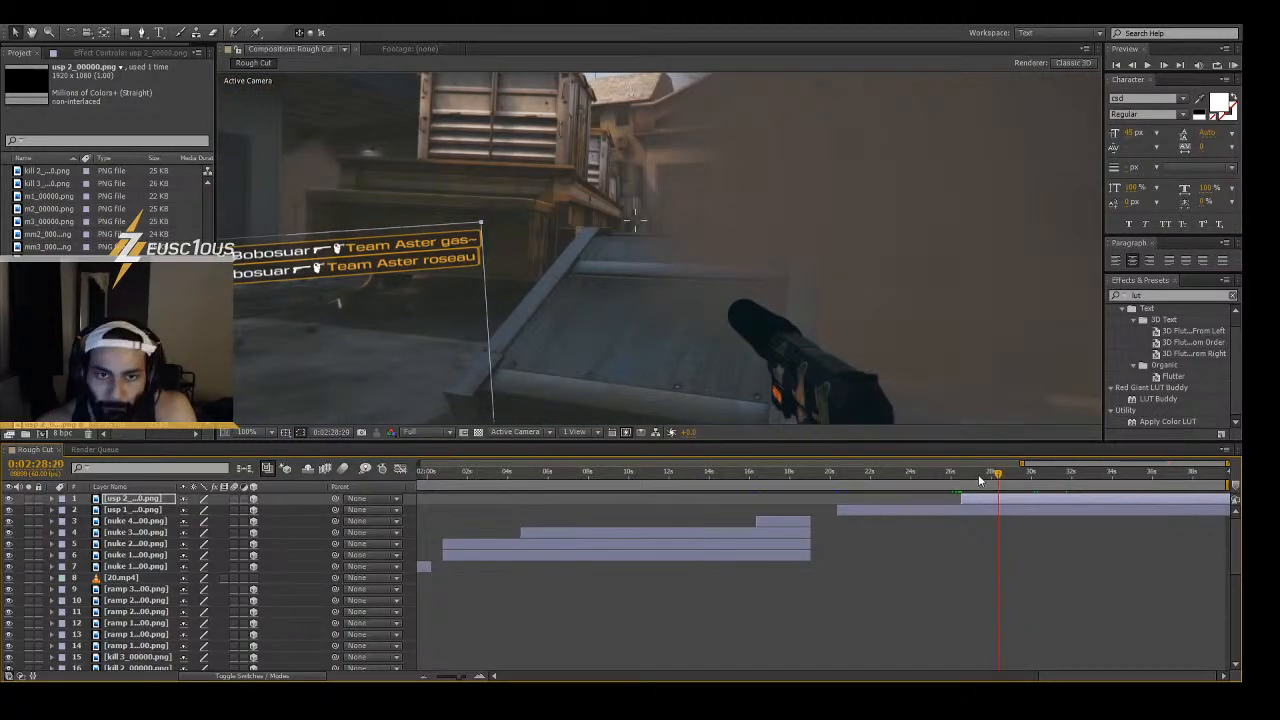
key("Page_Down")
key("Page_Down")
key("Page_Down")
key("Page_Down")
key("Page_Down")
key("Page_Down")
key("Page_Down")
key("Page_Down")
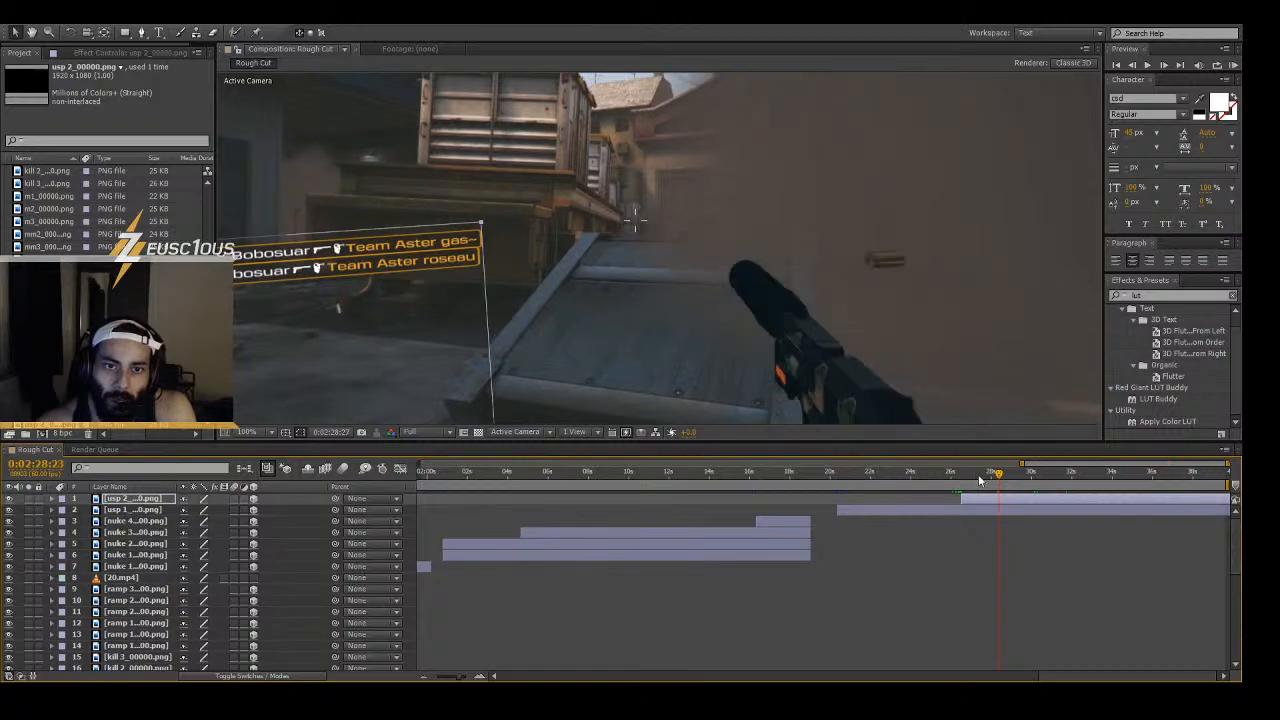
key("Page_Down")
key("Page_Down")
key("Page_Down")
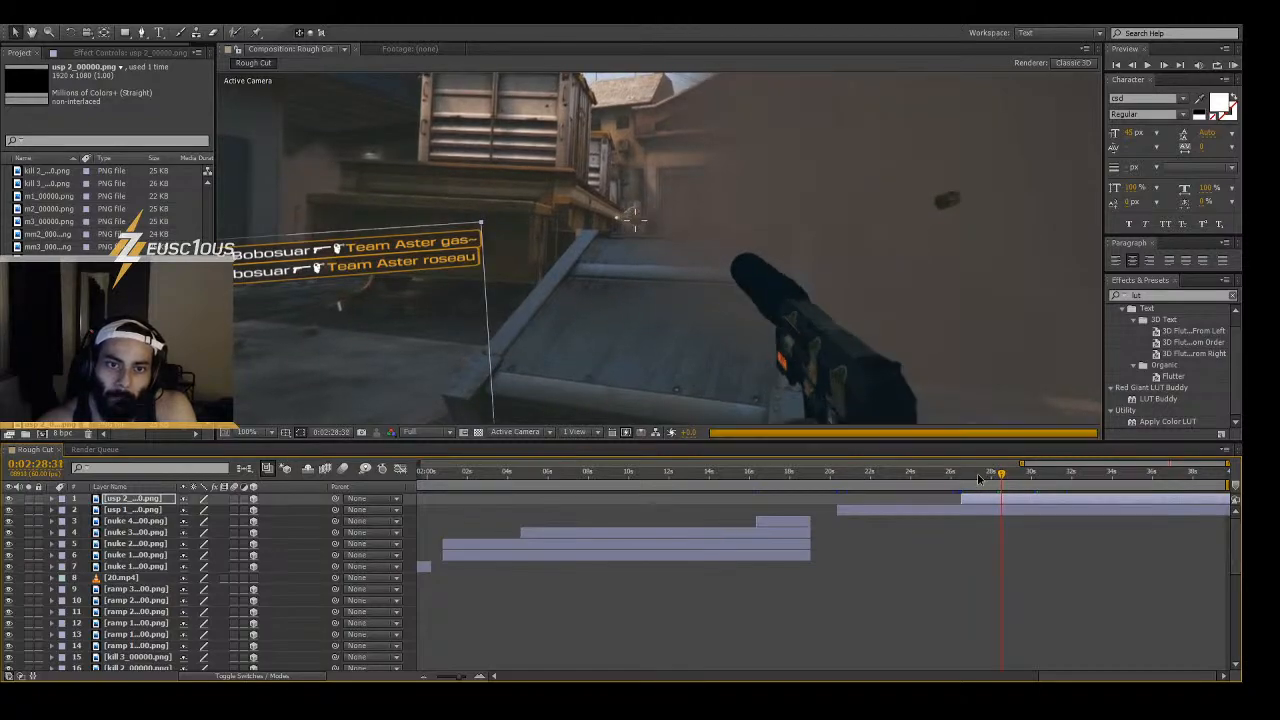
key("Page_Down")
key("Page_Down")
key("Page_Down")
key("Page_Down")
key("Page_Down")
key("Page_Down")
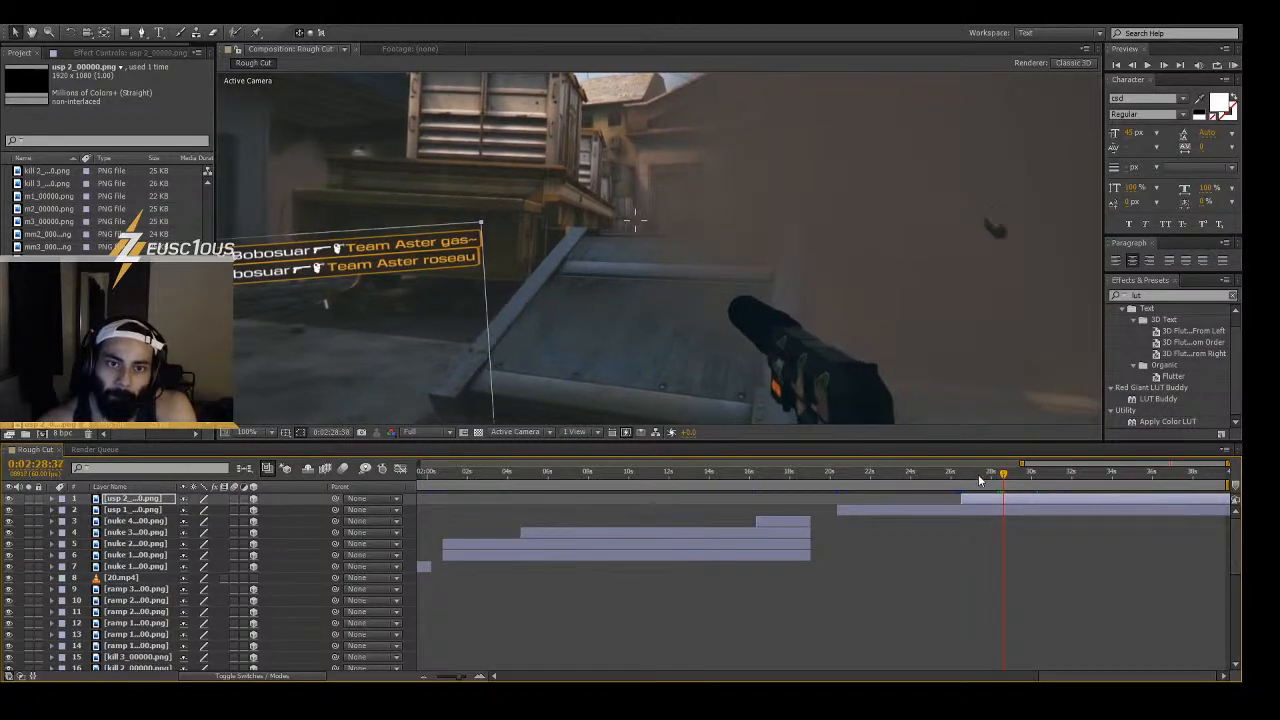
key("Page_Down")
key("Page_Down")
key("Page_Down")
key("Page_Down")
key("Page_Down")
key("Page_Down")
key("Page_Down")
key("Page_Down")
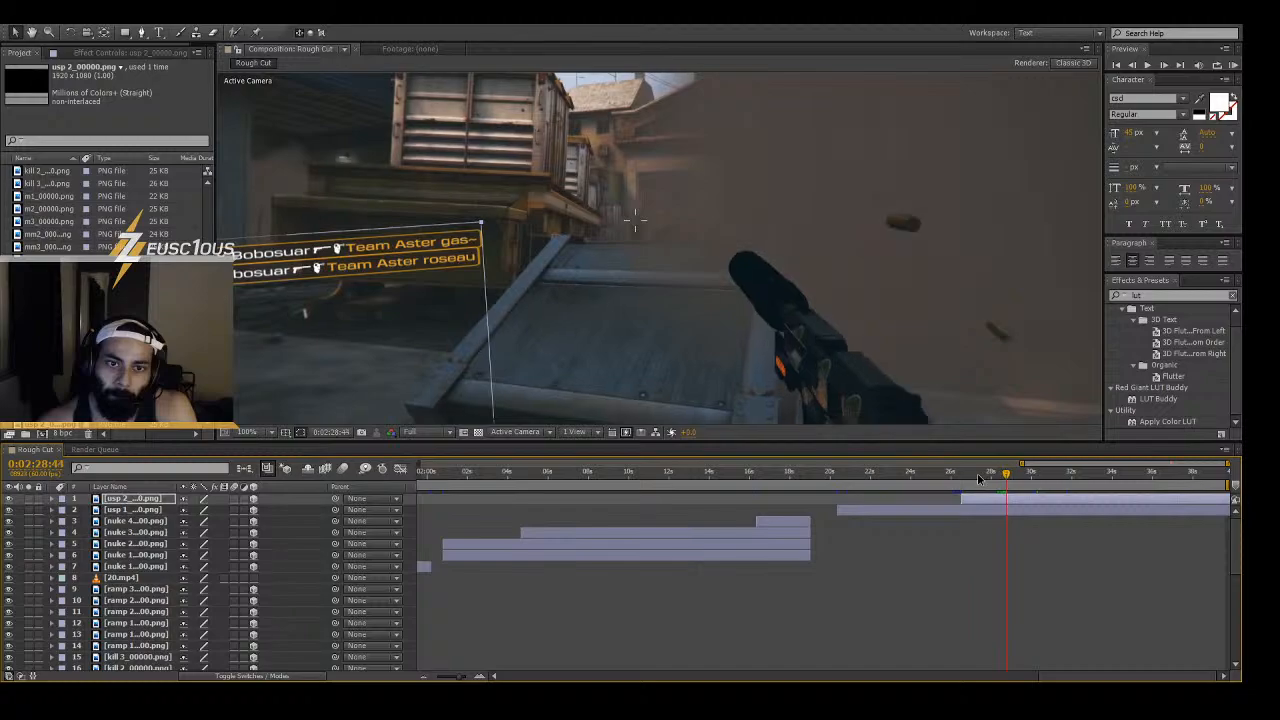
key("Page_Down")
key("Page_Down")
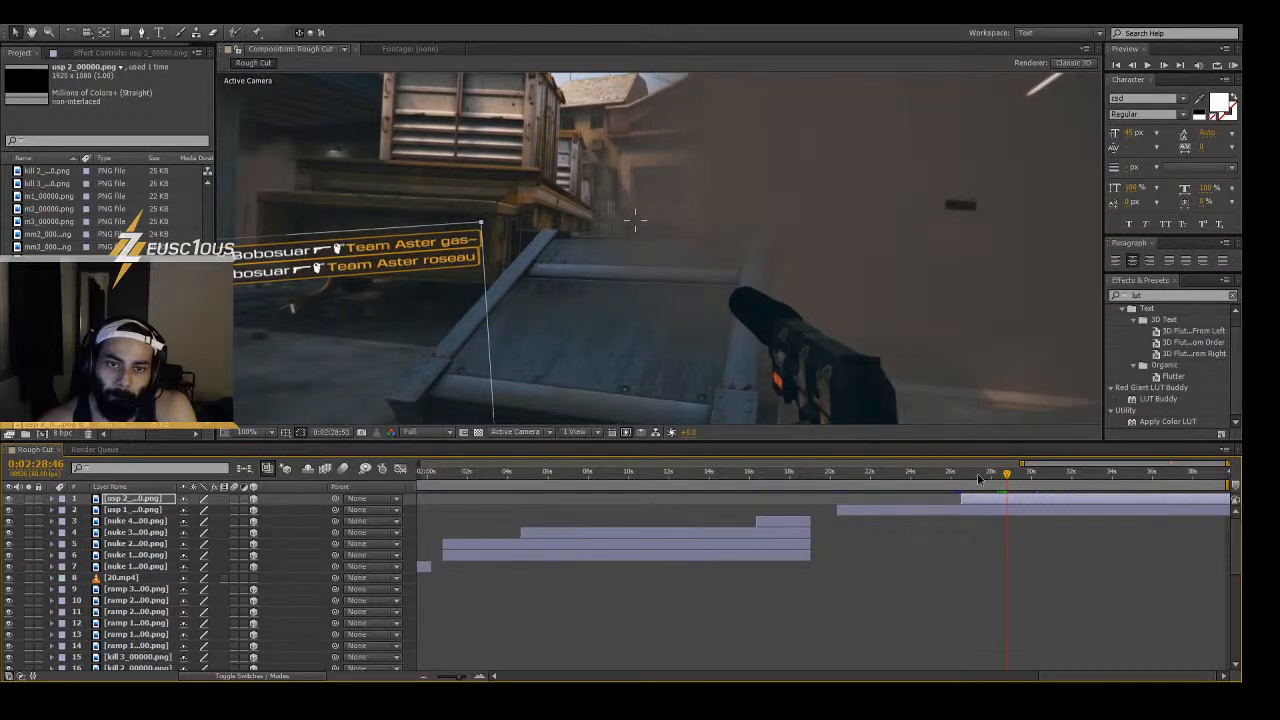
key("Page_Down")
key("Page_Down")
key("Page_Down")
key("Page_Down")
key("Page_Down")
key("Page_Down")
key("Page_Down")
key("Page_Down")
key("Page_Down")
key("Page_Down")
key("Page_Down")
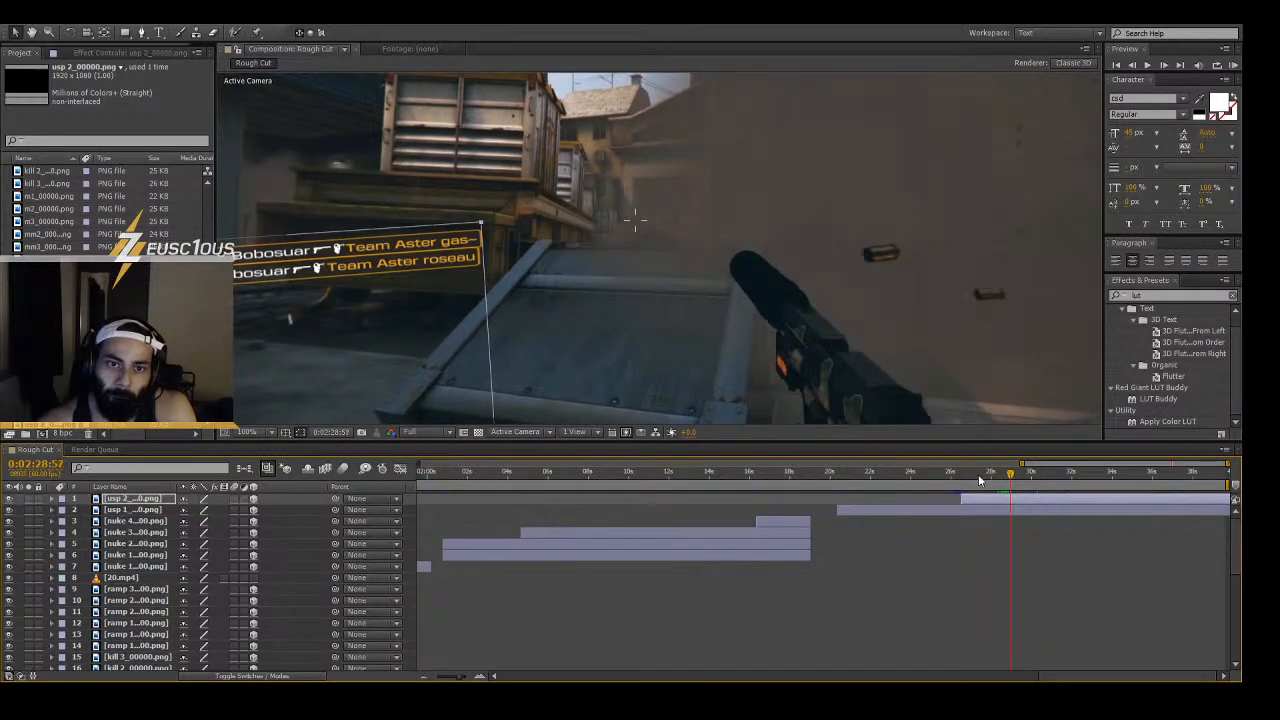
- Compare the frames between 0:02:28:50 and 0:02:28:56 back and forth for the moment the third enemy is hit
key("Page_Up")
key("Page_Up")
key("Page_Up")
key("Page_Up")
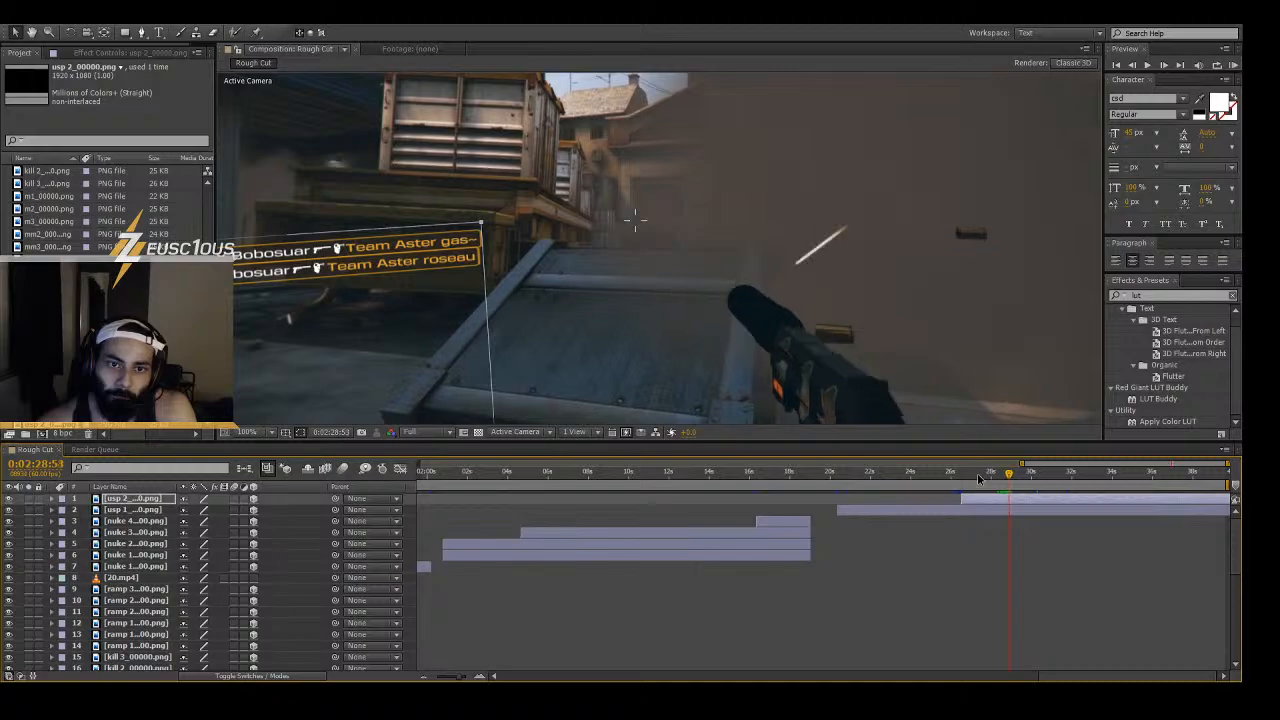
key("Page_Up")
key("Page_Down")
key("Page_Down")
key("Page_Down")
key("Page_Up")
key("Page_Up")
key("Page_Up")
key("Page_Up")
key("Page_Up")
key("Page_Up")
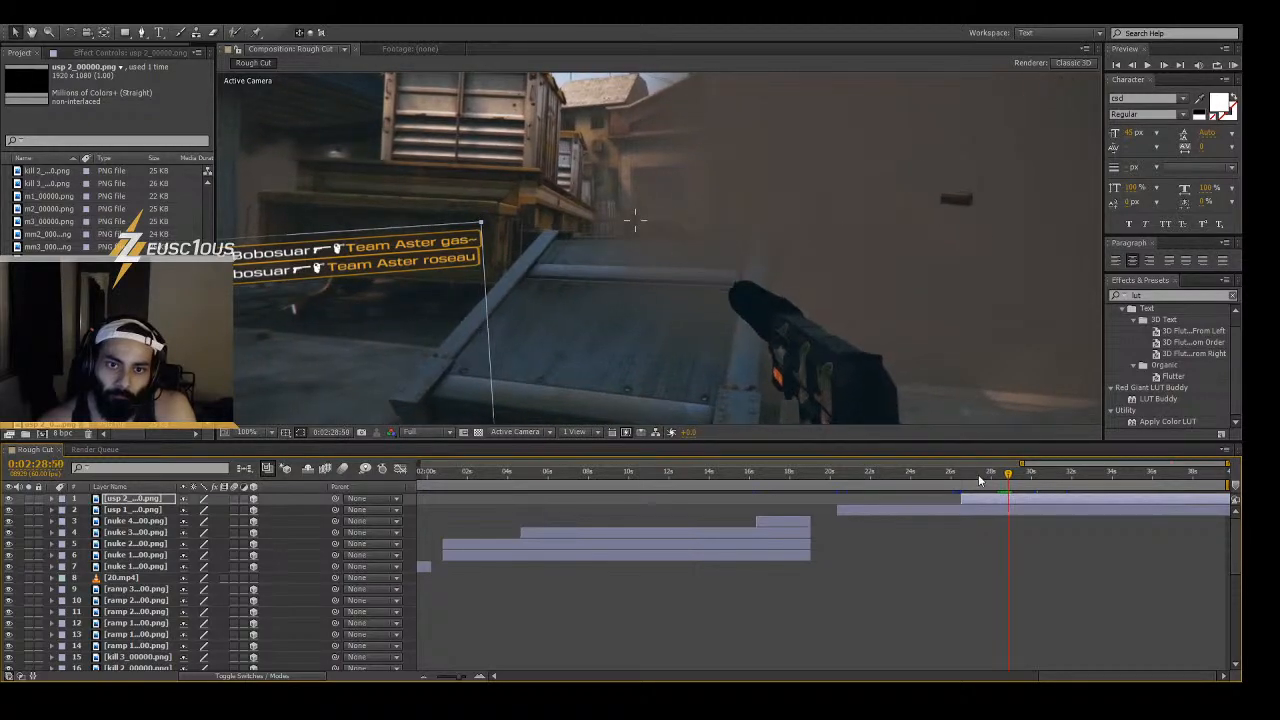
key("Page_Down")
key("Page_Down")
key("Page_Down")
key("Page_Down")
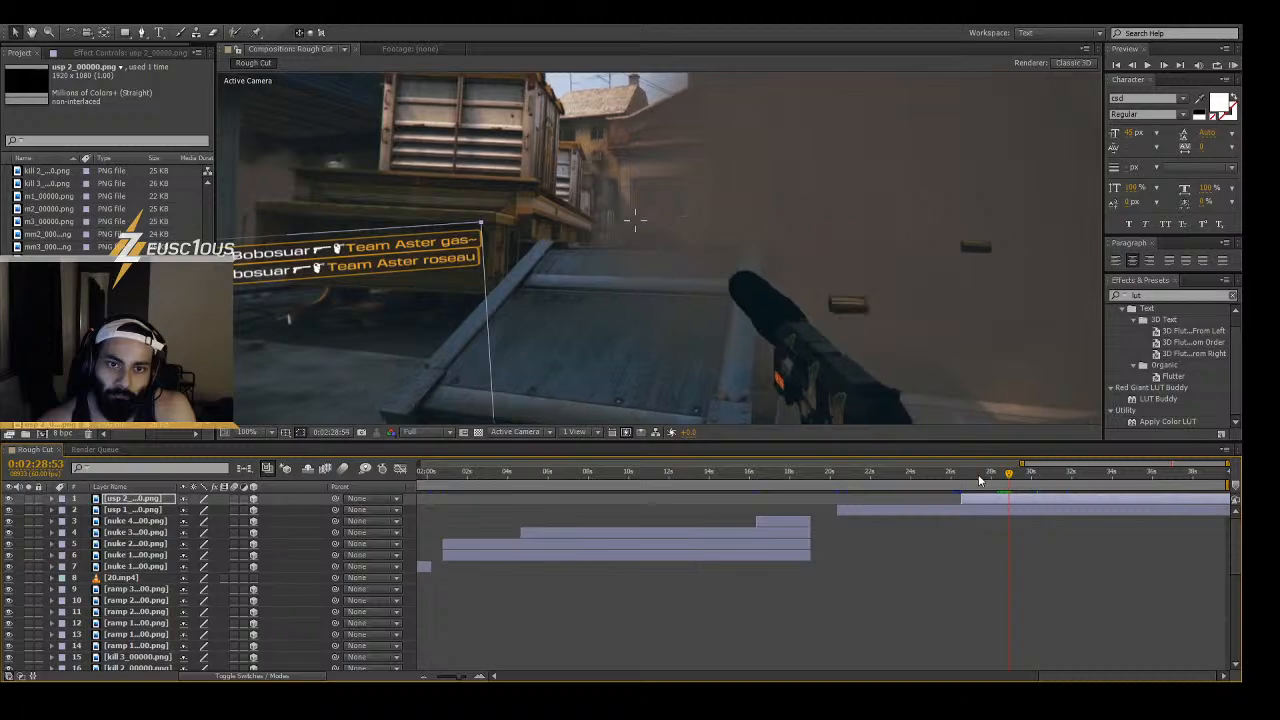
key("Page_Down")
key("Page_Down")
key("Page_Down")
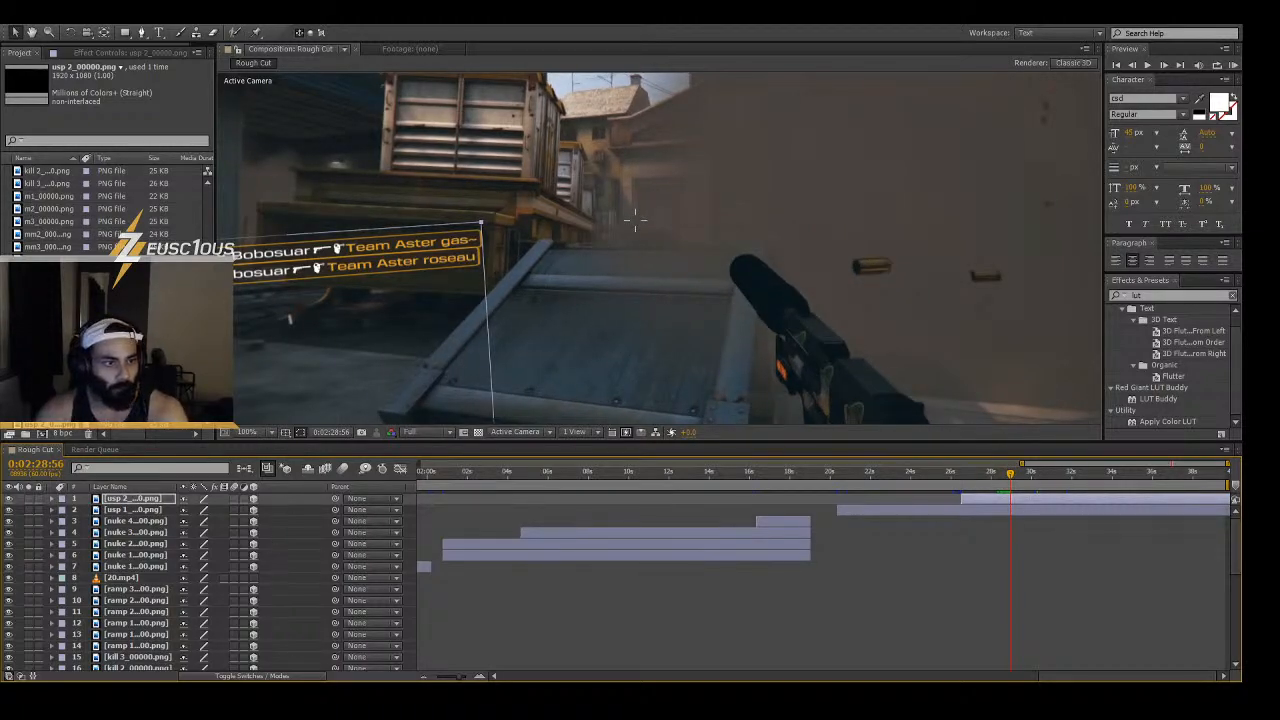
- Deselect the layers and recheck the frames from 0:02:28:39 onward for the third kill, placing the playhead at 0:02:29:00
left_click(60, 388)
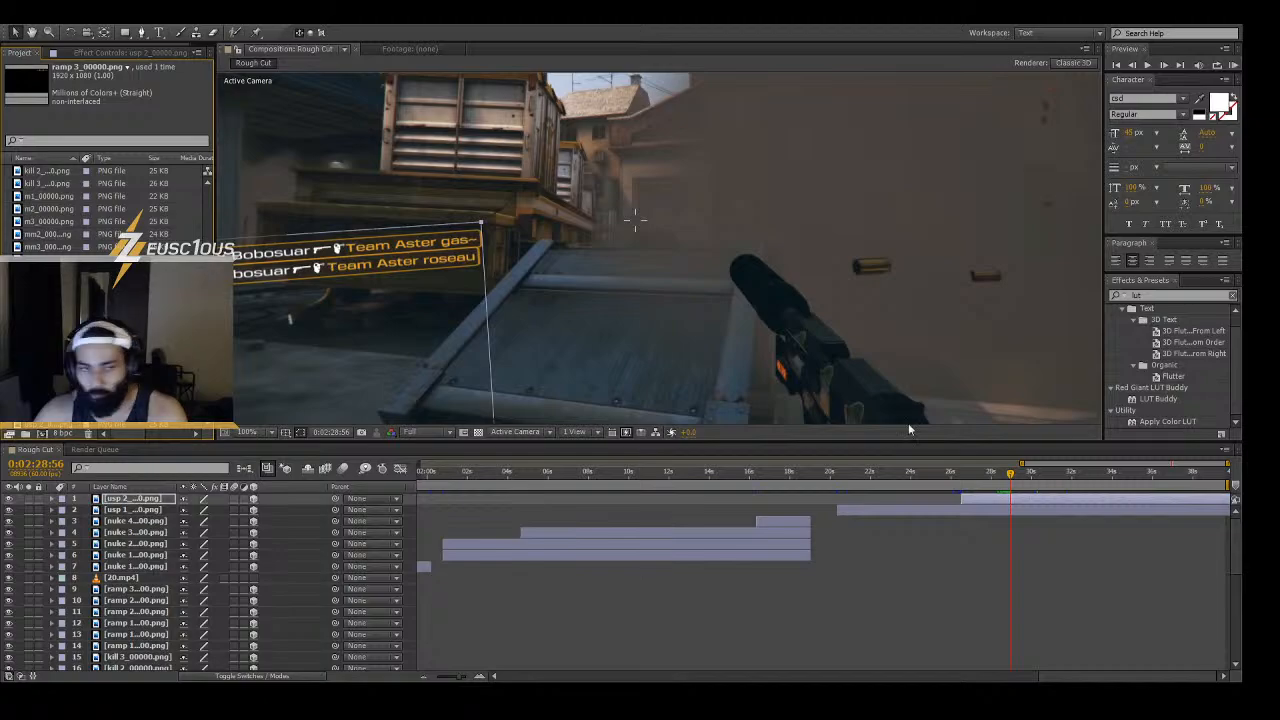
left_click(735, 632)
key("Page_Up")
key("Page_Up")
key("Page_Up")
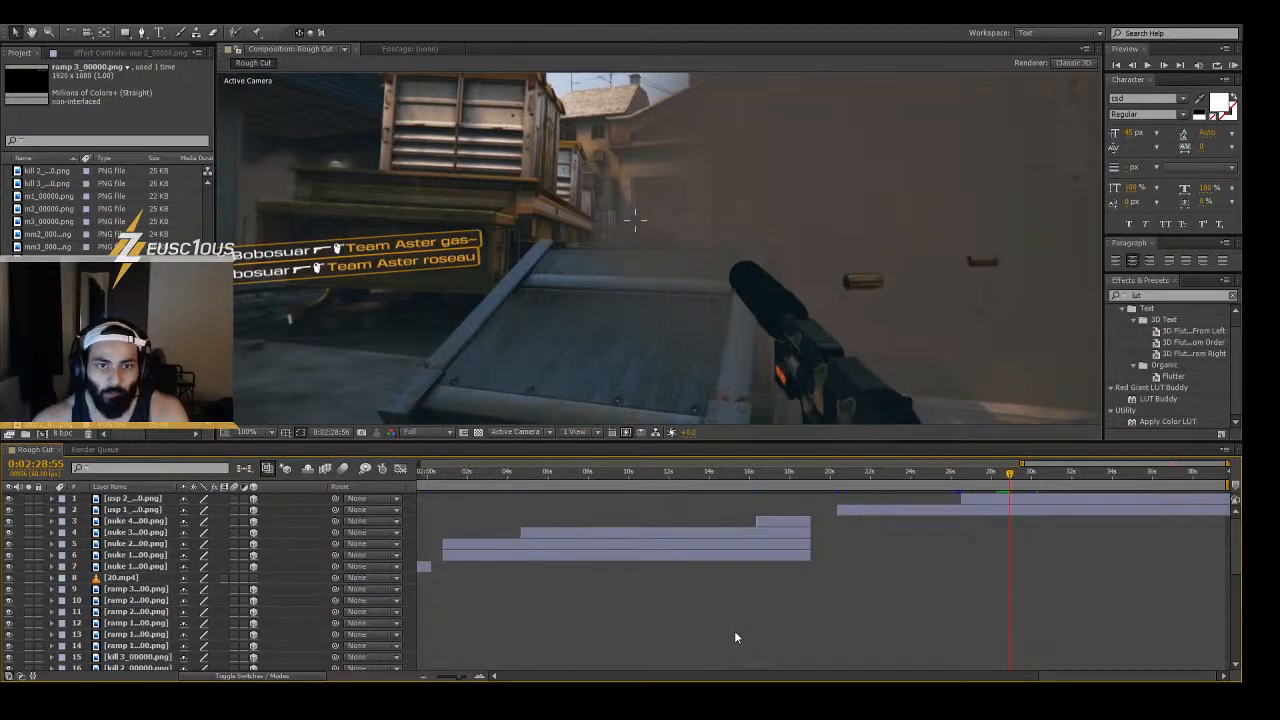
key("Page_Up")
key("Page_Up")
key("Page_Up")
key("Page_Up")
key("Page_Up")
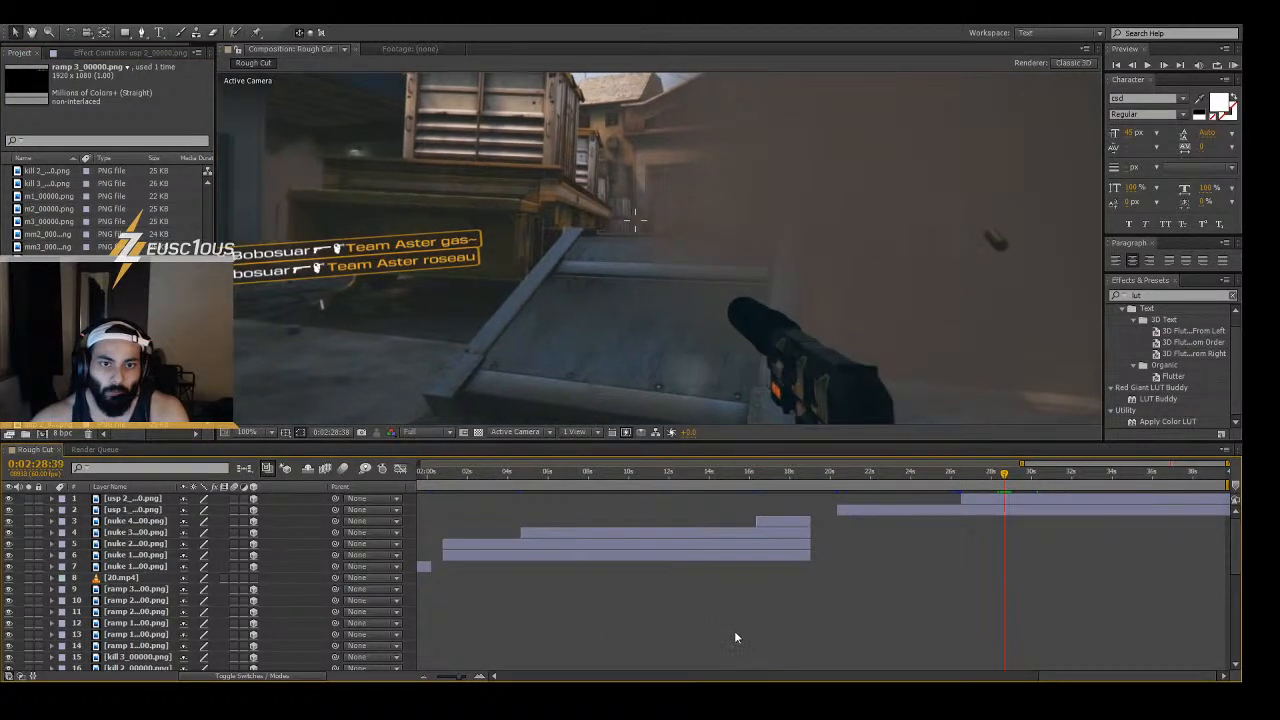
key("Page_Down")
key("Page_Down")
key("Page_Down")
key("Page_Down")
key("Page_Down")
key("Page_Down")
key("Page_Down")
key("Page_Down")
key("Page_Down")
key("Page_Down")
key("Page_Down")
key("Page_Down")
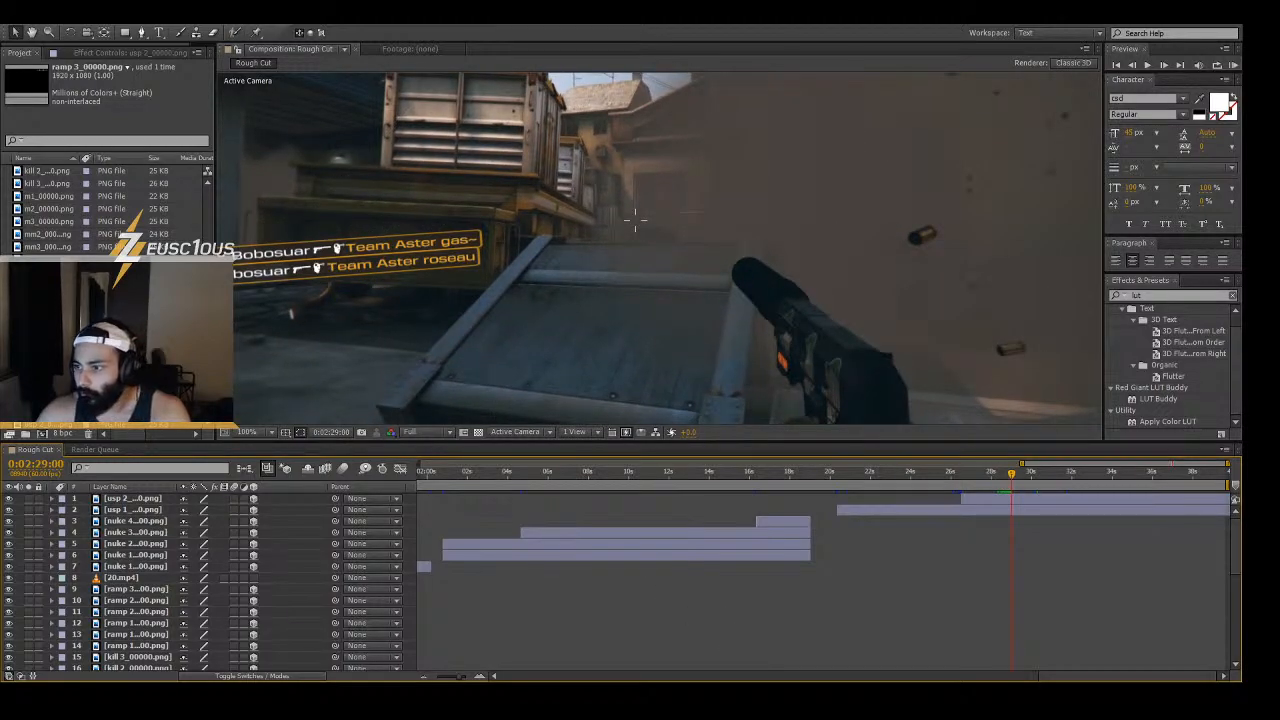
- Add usp 3_00000.png as a 3D layer starting at 0:02:29:00 with the copied transform, and check its placement in the full frame
key("alt+Tab")
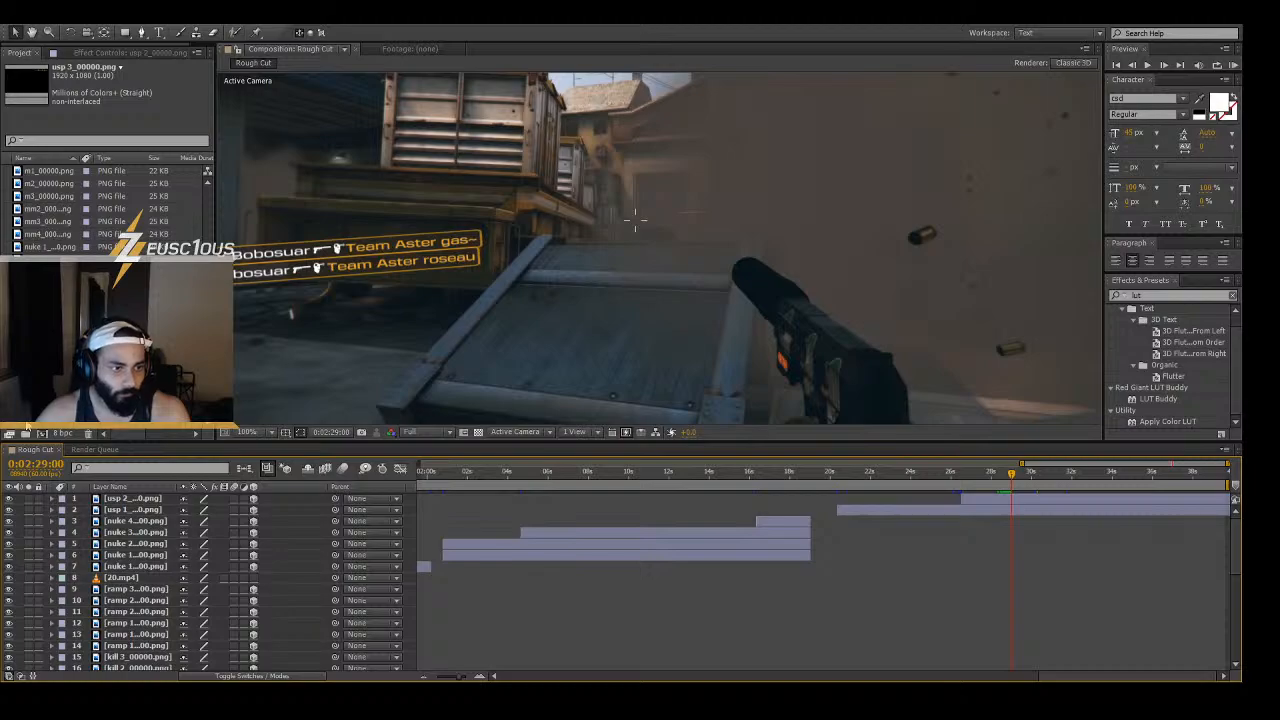
mouse_move(48, 408)
left_mouse_down()
mouse_move(268, 413)
mouse_move(1011, 484)
mouse_move(1049, 502)
left_mouse_up()
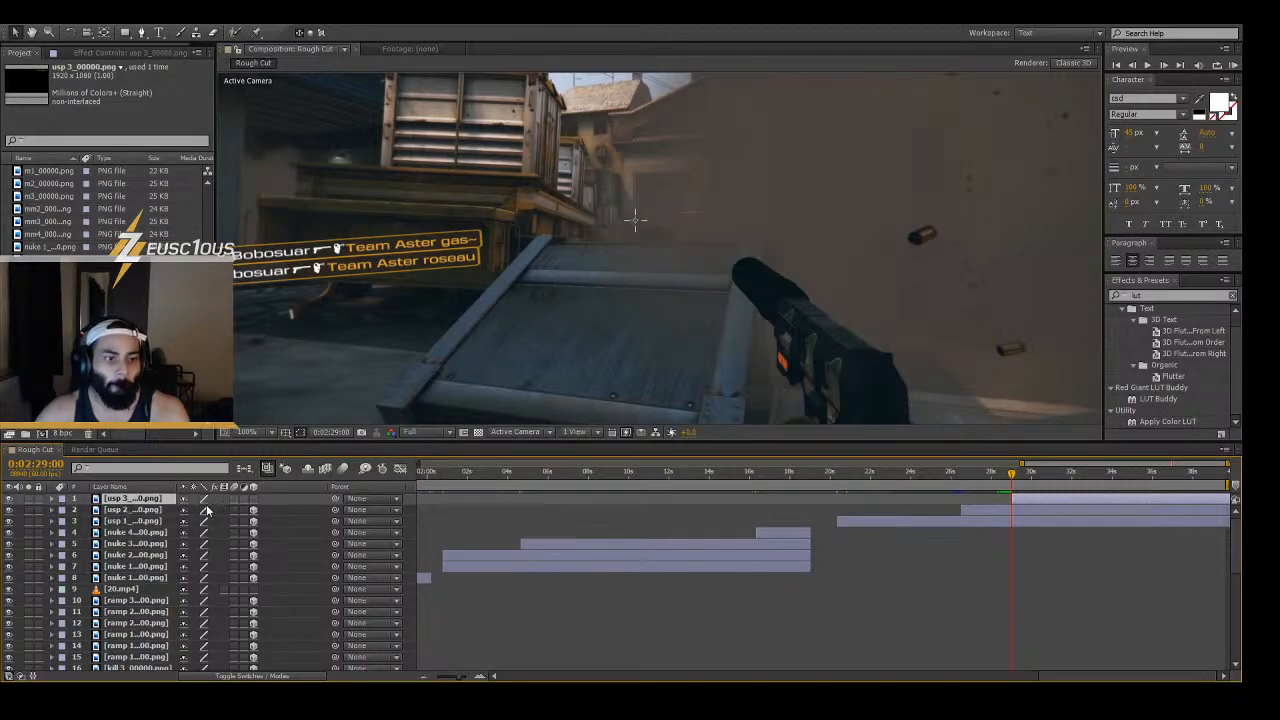
left_click(253, 499)
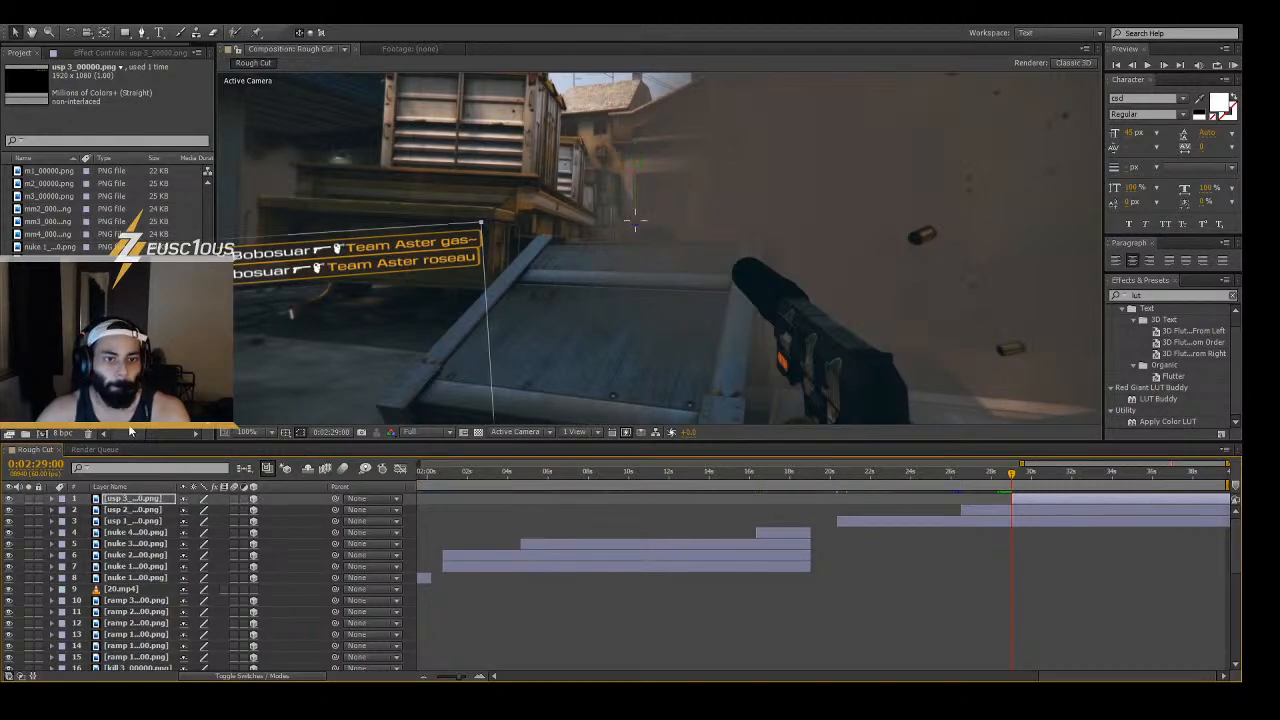
scroll(638, 249, "down", 4)
left_click(678, 341)
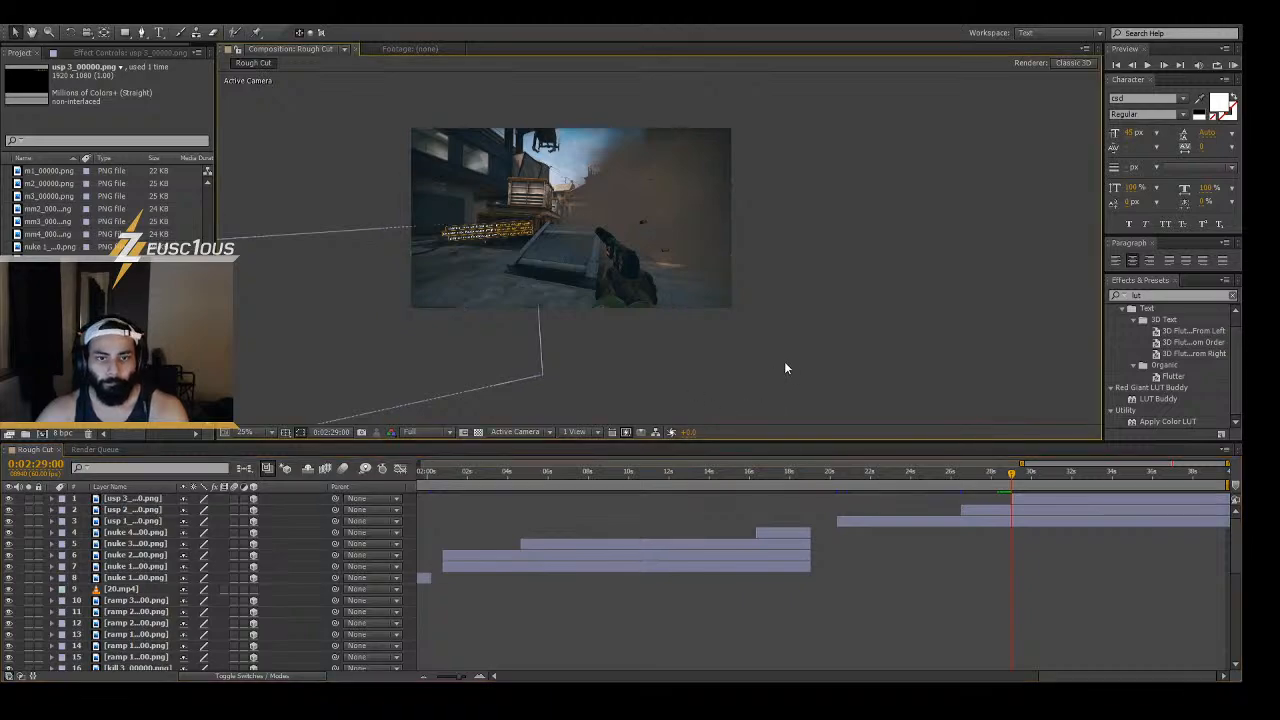
- Check the usp kill notices over the gameplay up to 0:02:31:47 and how far usp 3_00000.png extends
left_click_drag(1013, 476, 1064, 498)
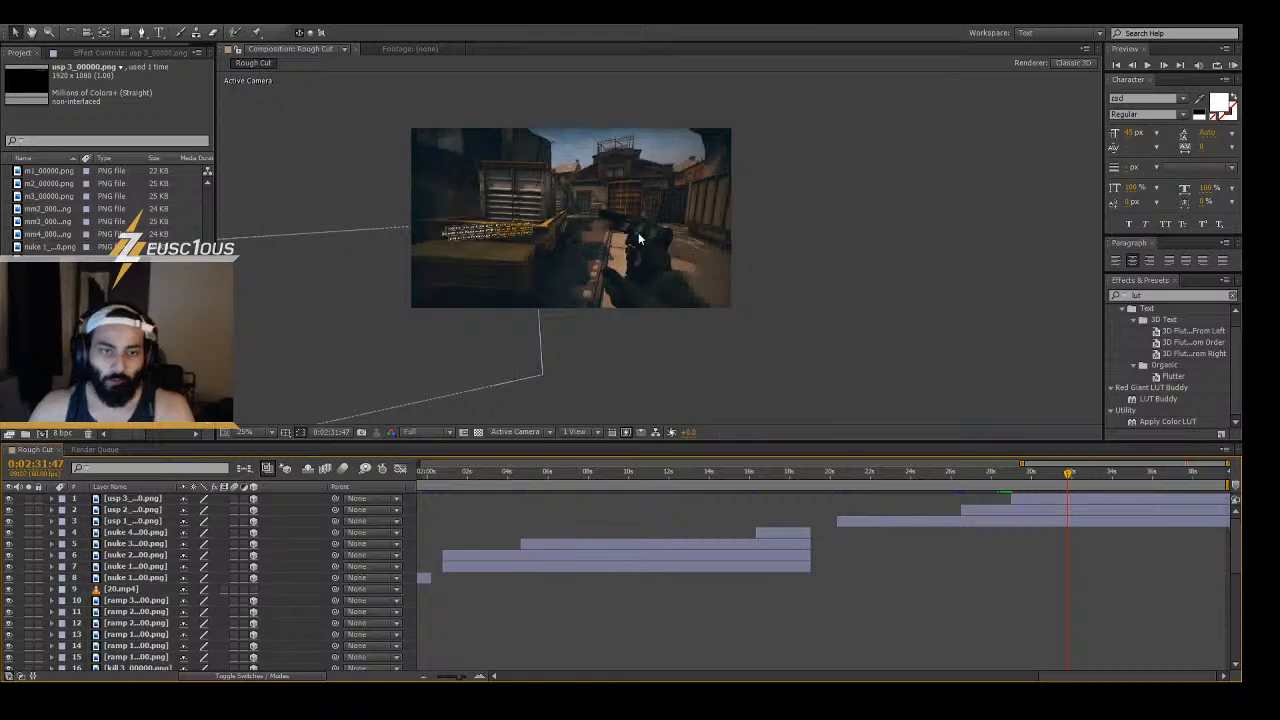
scroll(638, 232, "up", 1)
scroll(854, 459, "down", 4)
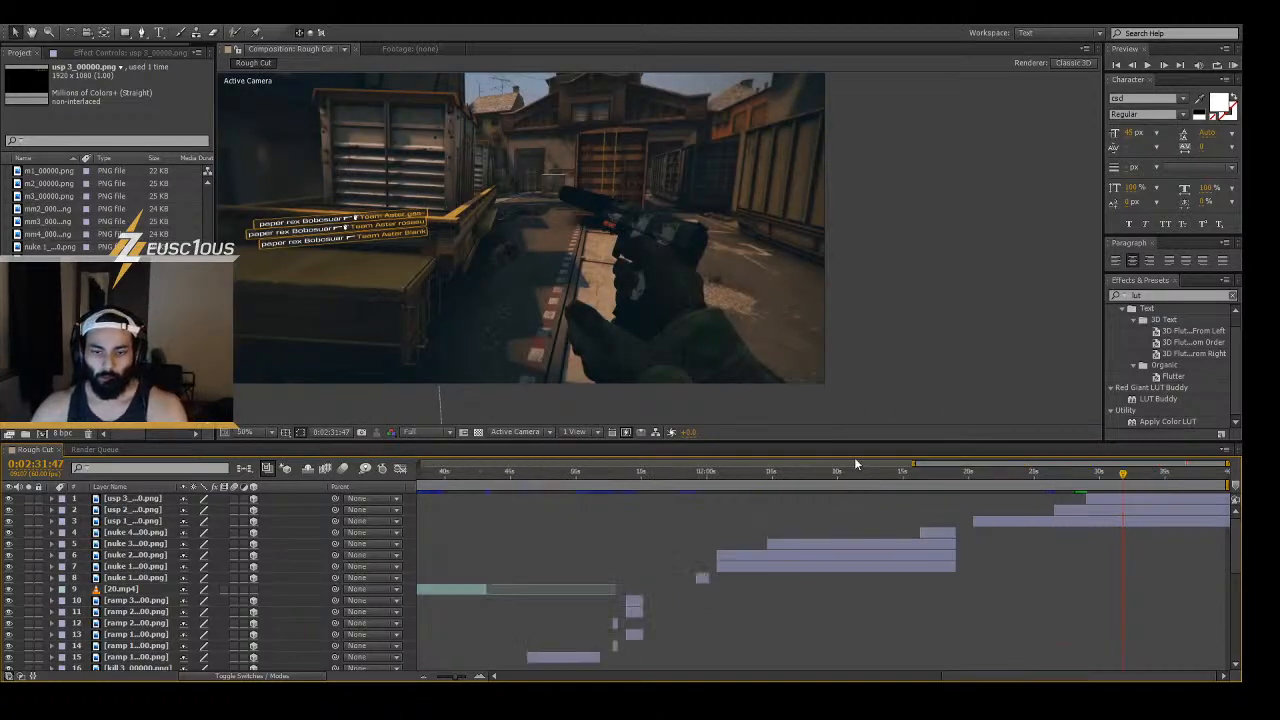
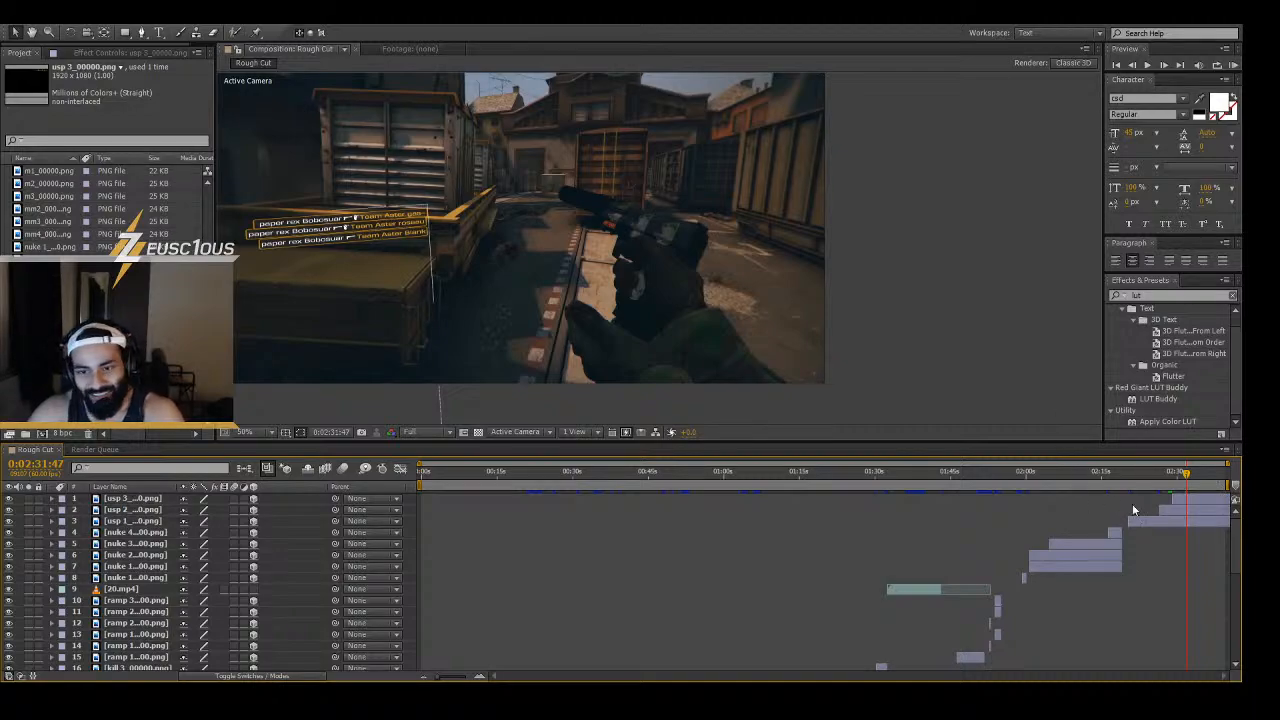
left_click(1190, 500)
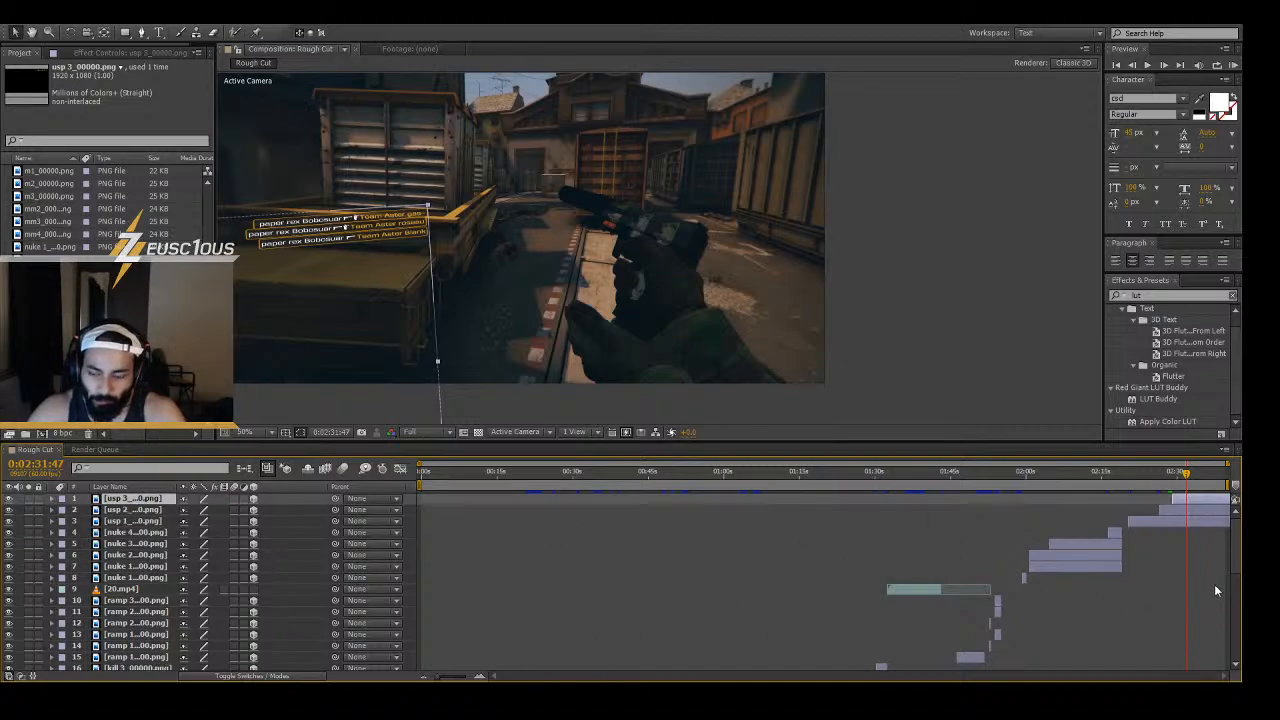
- Move the 20.mp4 layer to the top of the layer stack, above usp 3_00000.png
left_click_drag(1185, 470, 868, 470)
left_click(120, 590)
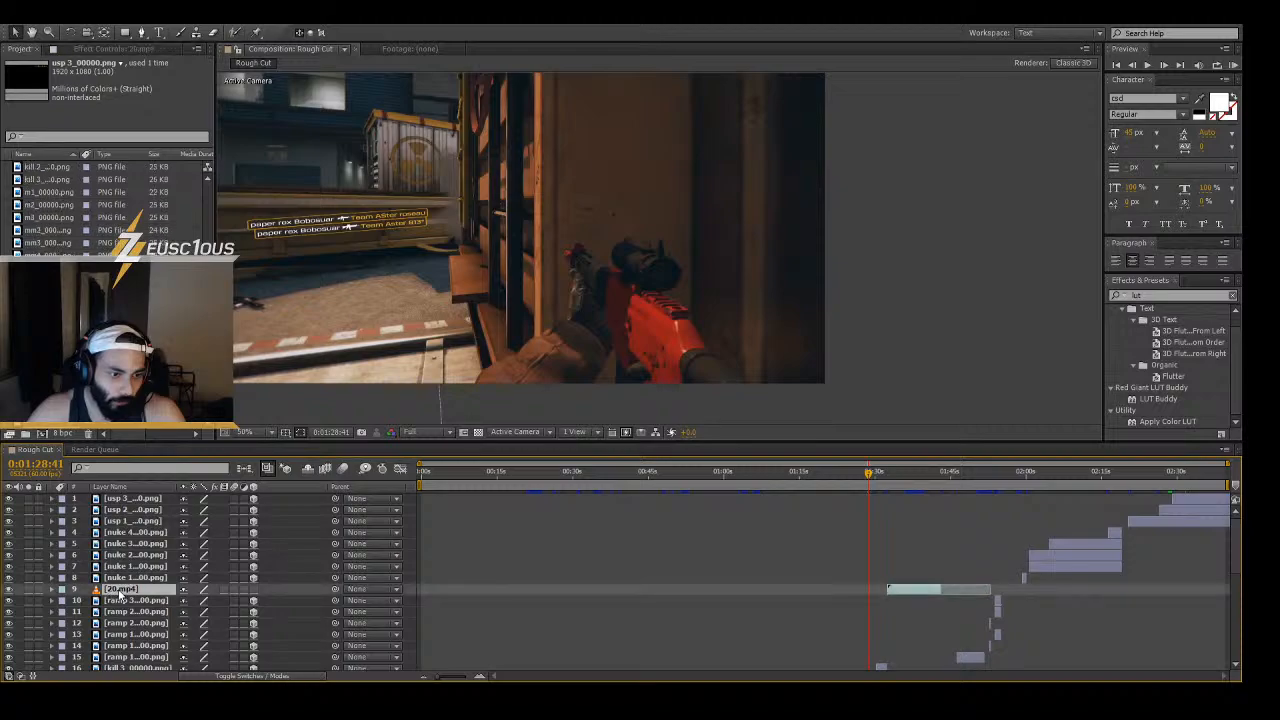
left_click_drag(120, 590, 118, 498)
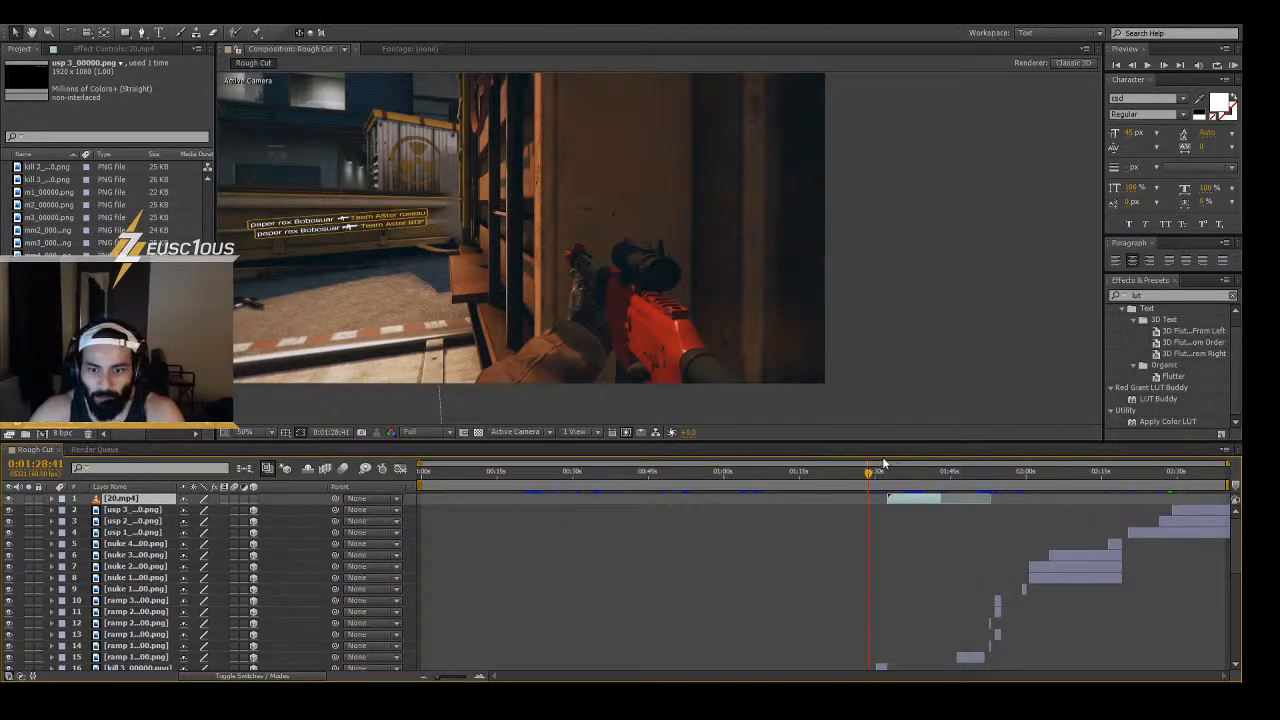
- Precompose the m1, m2 and m3 kill notice layers as Deathnotice 1 and trim its end to 0:00:24:27
key("Home")
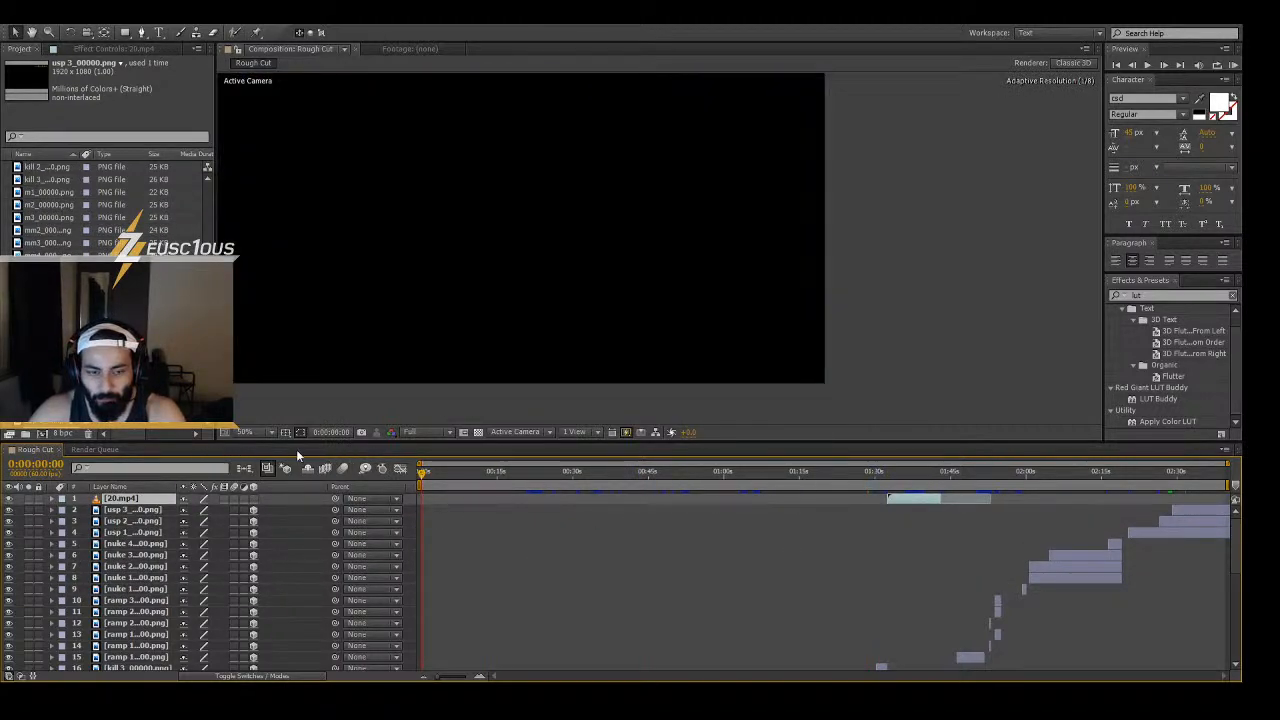
left_click_drag(297, 455, 543, 473)
left_click_drag(1236, 549, 1231, 660)
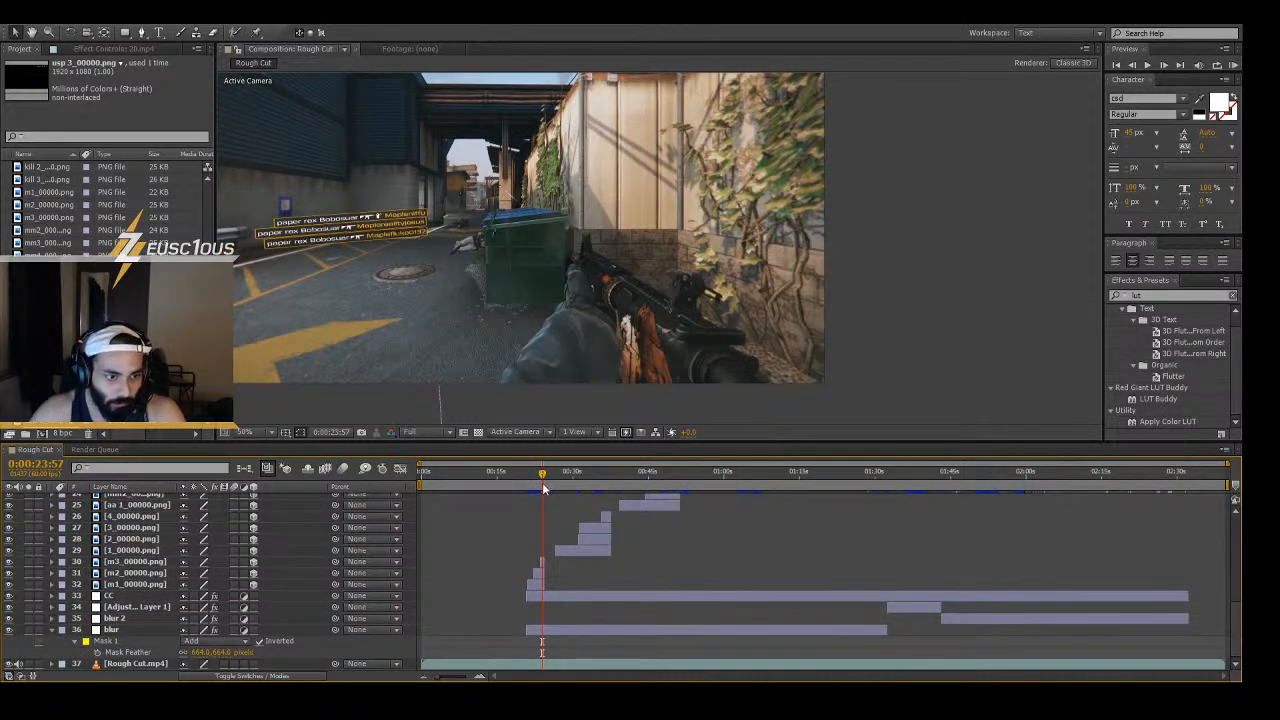
left_click_drag(546, 472, 531, 584)
left_click(532, 586)
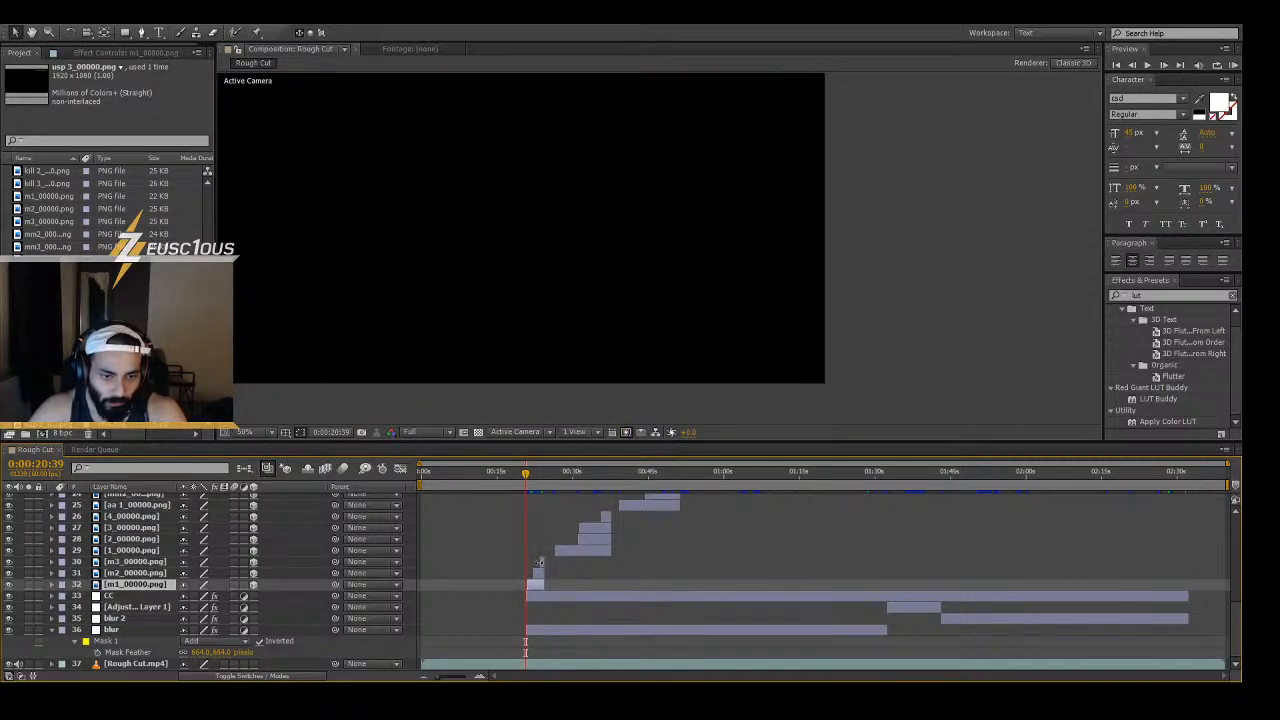
left_click(540, 561, "shift")
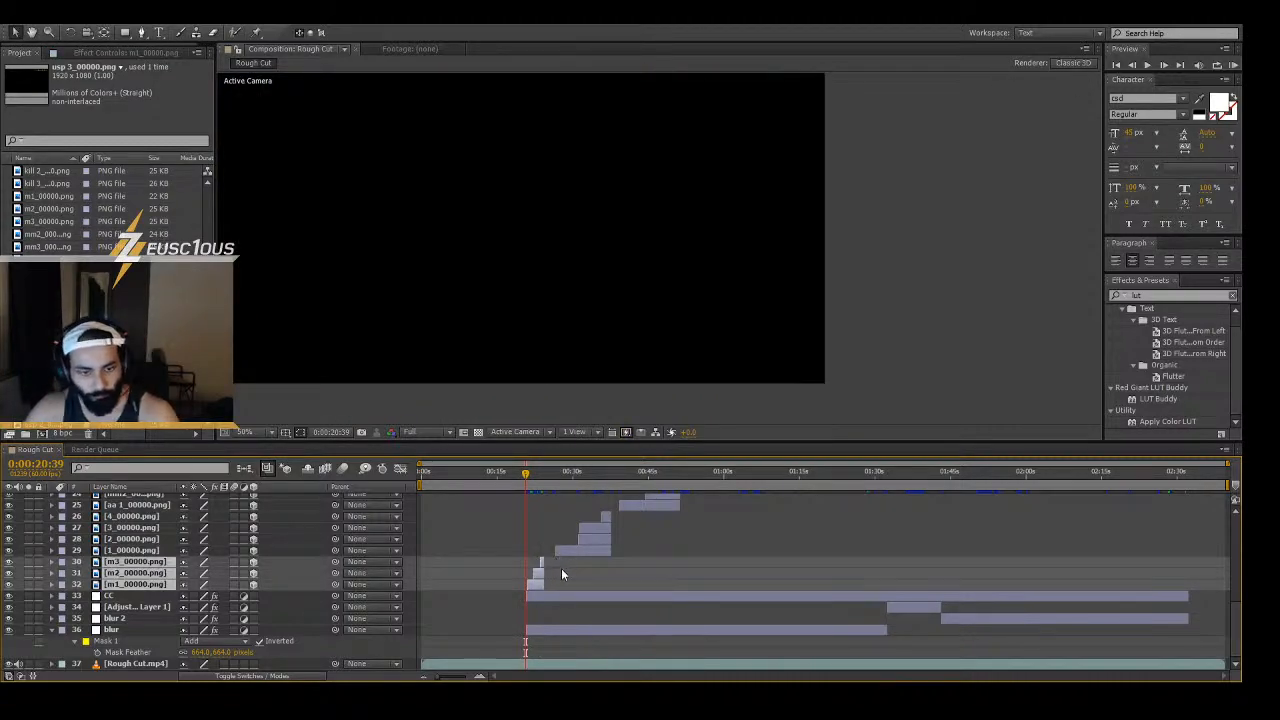
left_click_drag(525, 473, 545, 478)
key("ctrl+shift+c")
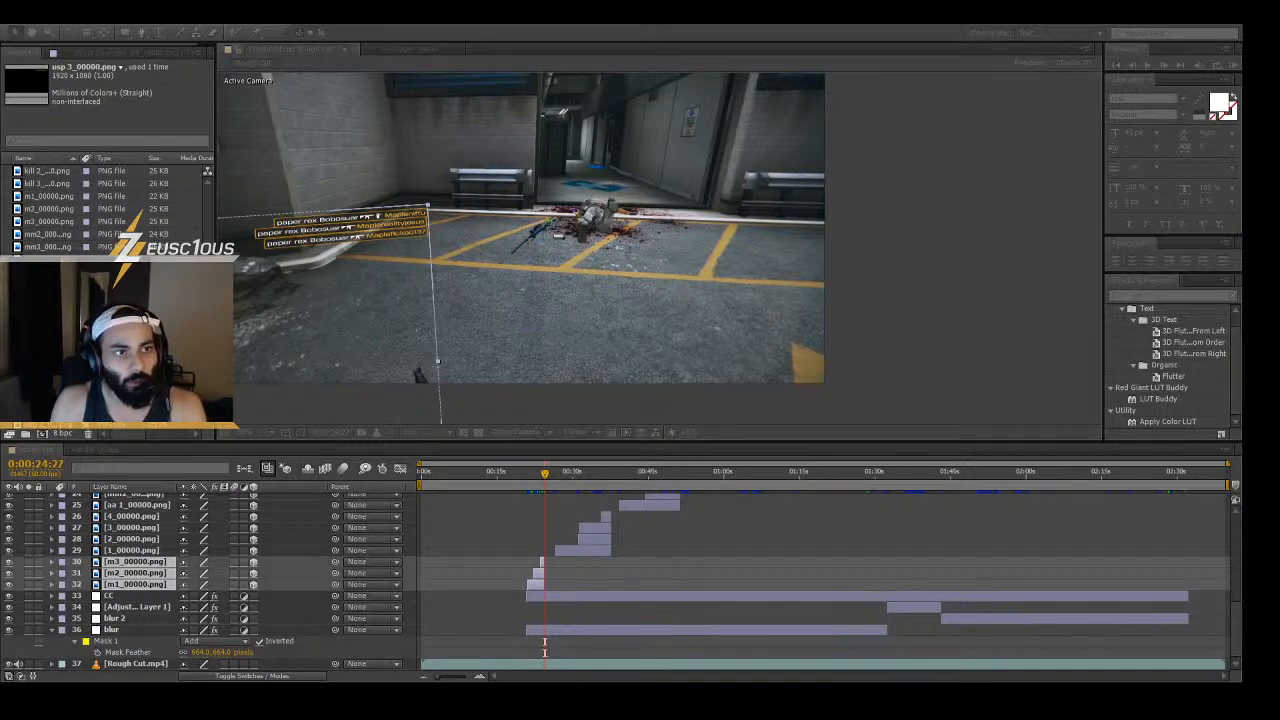
key("Return")
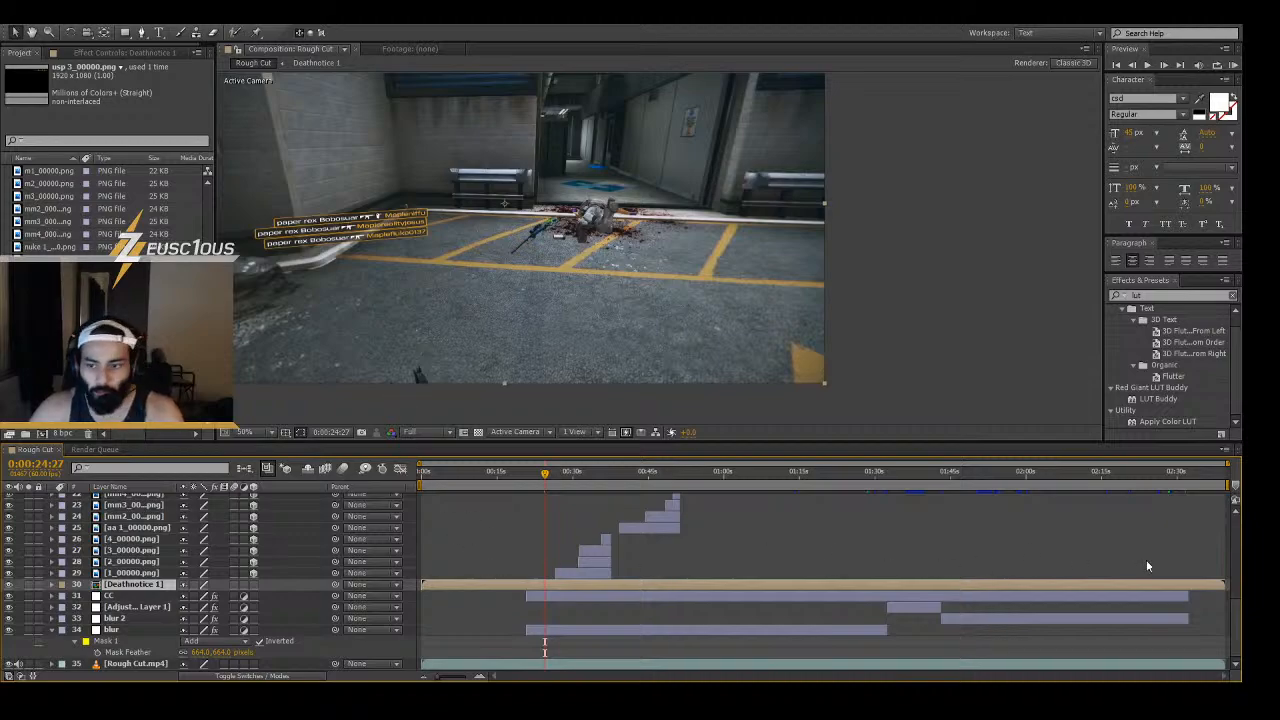
left_click_drag(1222, 583, 544, 569)
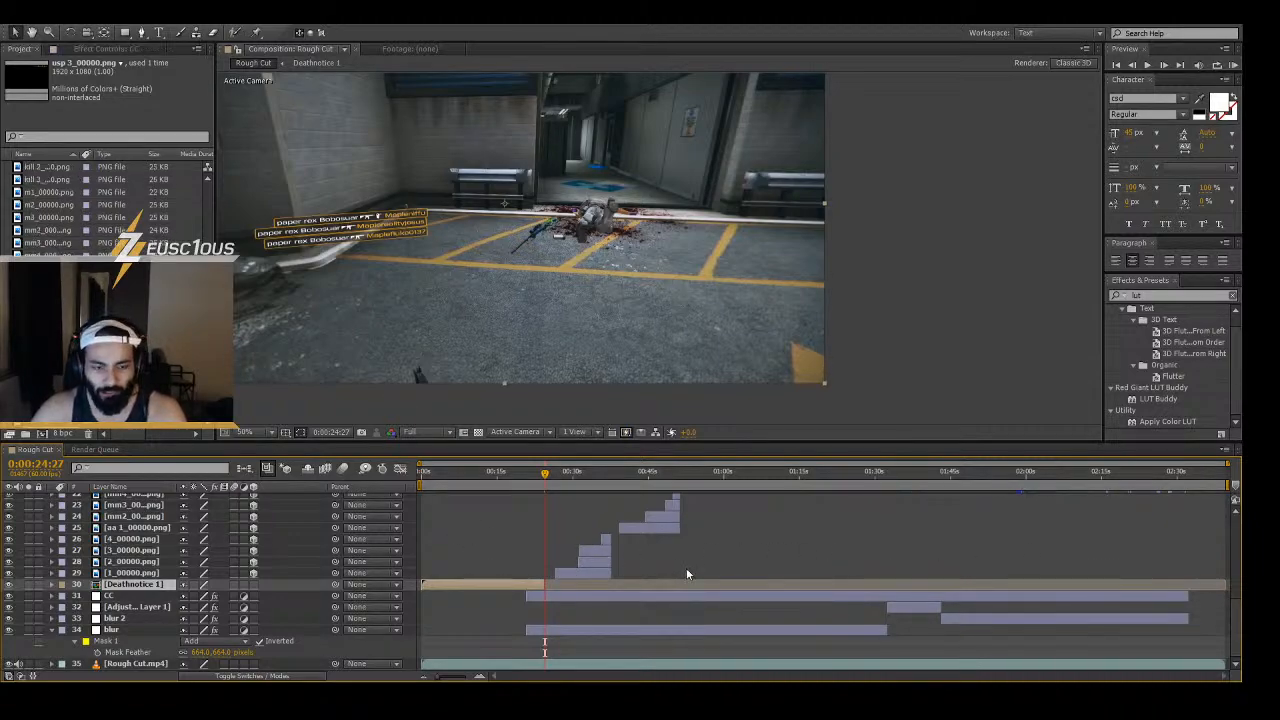
- Undo the Deathnotice 1 trim and precomposition along with the reordering of 20.mp4
scroll(686, 567, "up", 1)
key("ctrl+z")
key("ctrl+z")
key("ctrl+z")
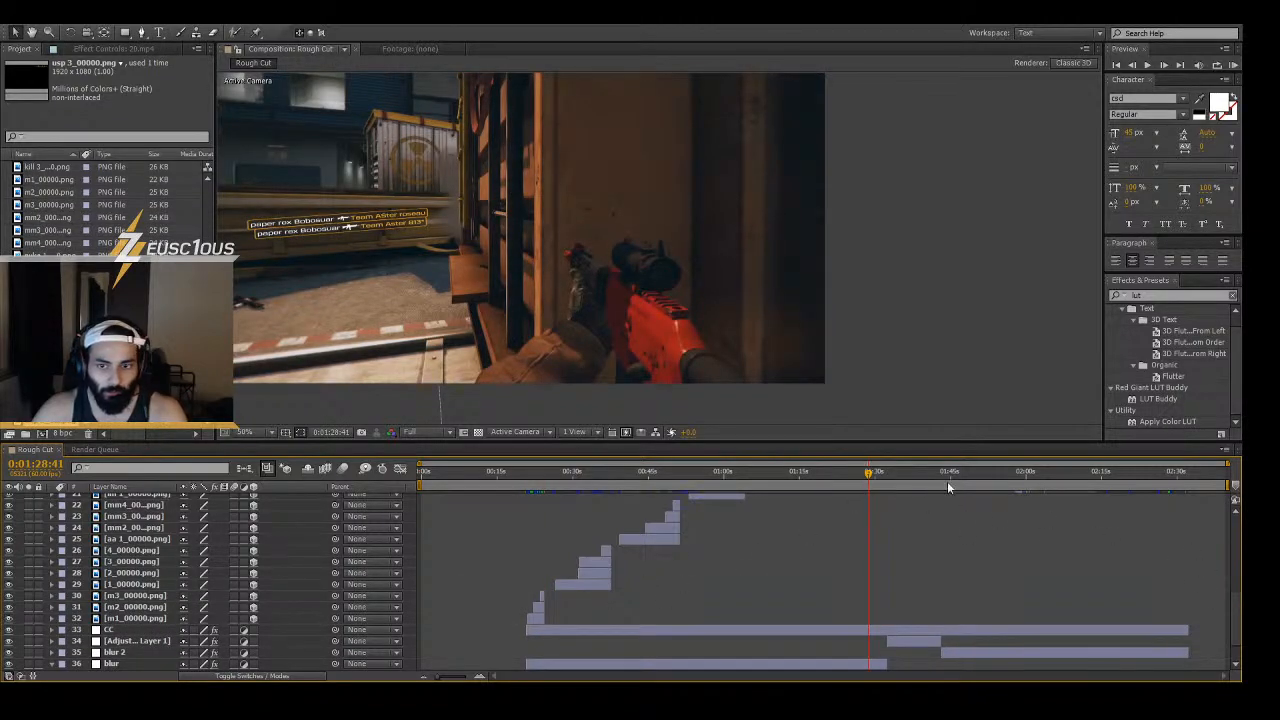
- Split the usp 1, usp 2 and usp 3 layers at 0:02:32:21 and delete the parts after the cut
left_click(1197, 473)
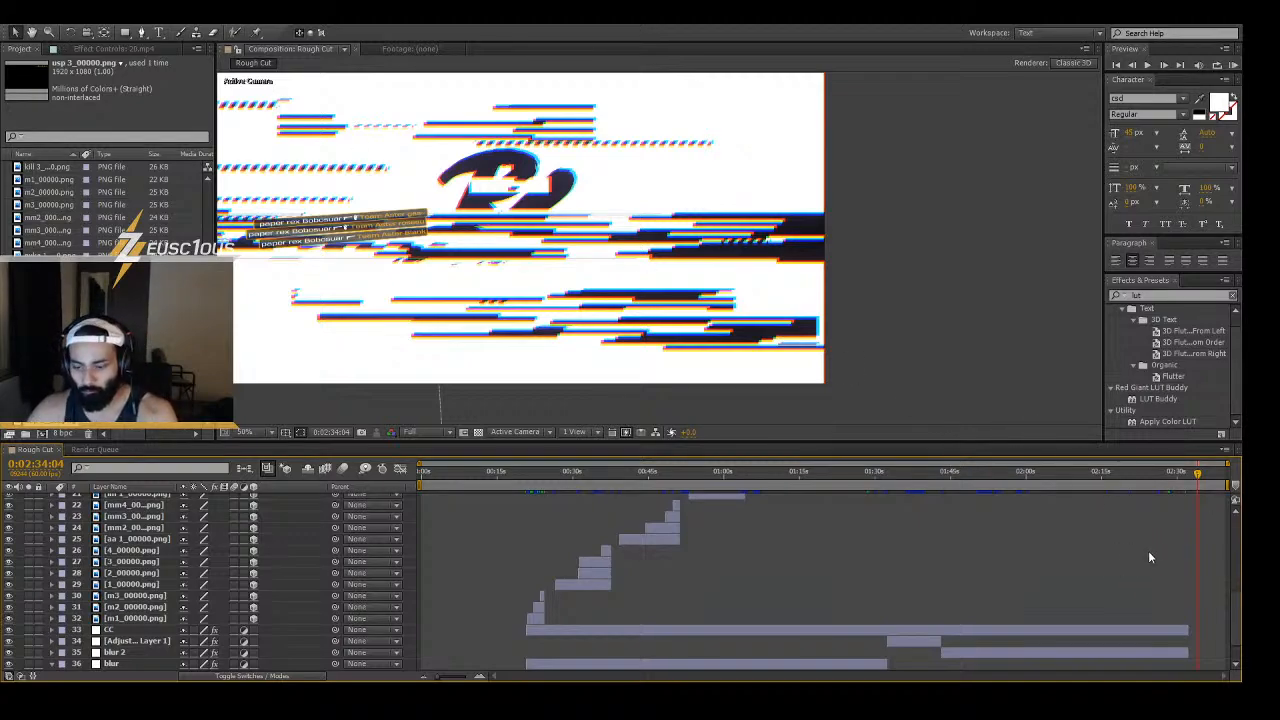
left_click_drag(1238, 596, 1236, 510)
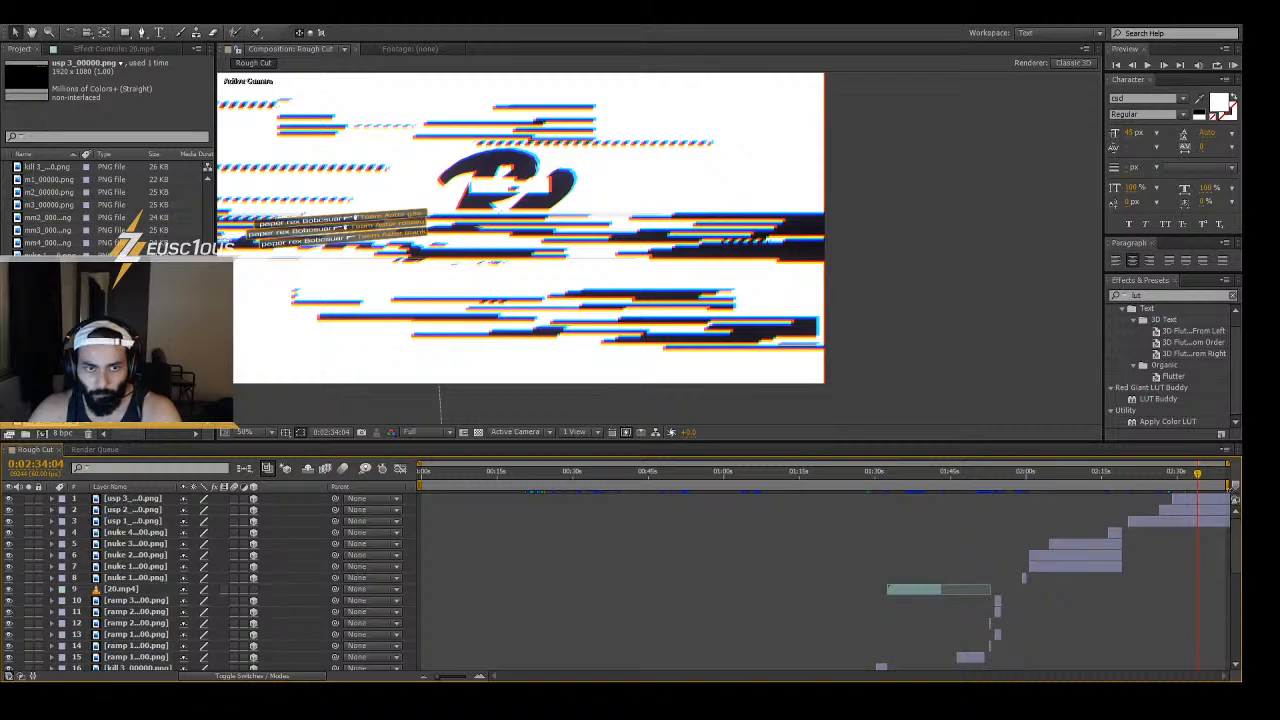
left_click(1185, 474)
left_click_drag(1186, 481, 1190, 484)
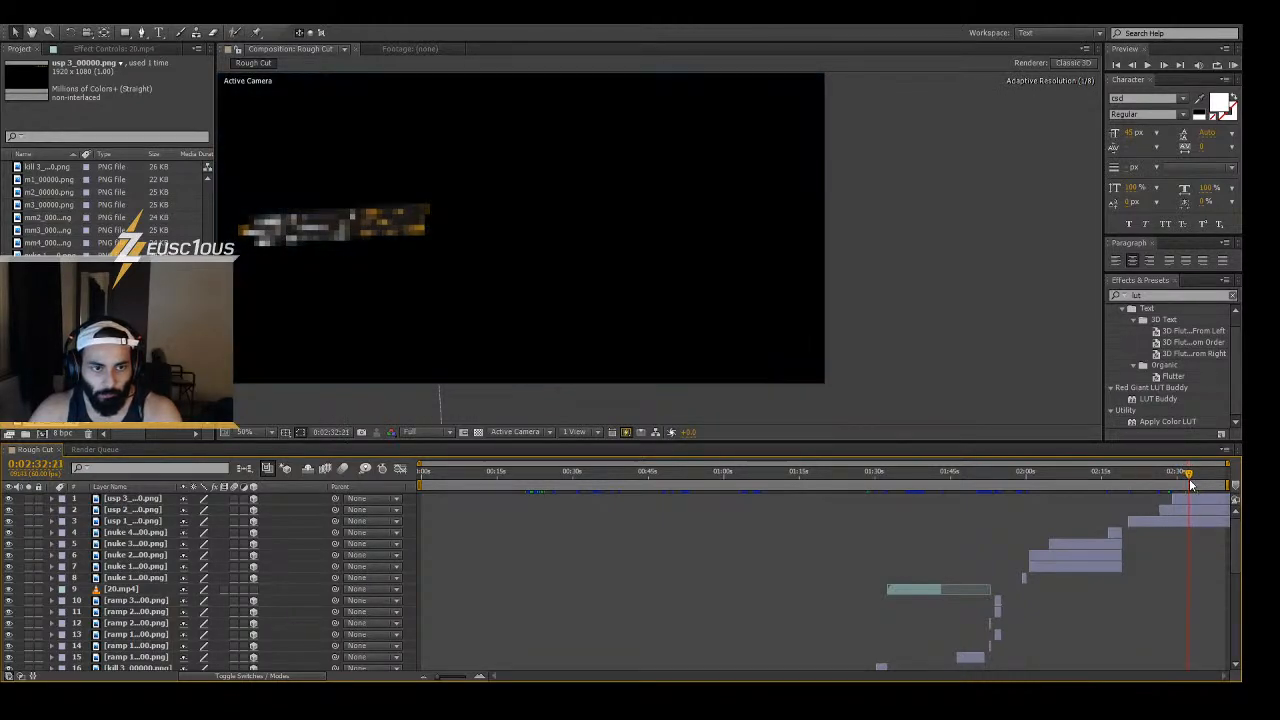
left_click(1190, 499)
left_click(1190, 510, "shift")
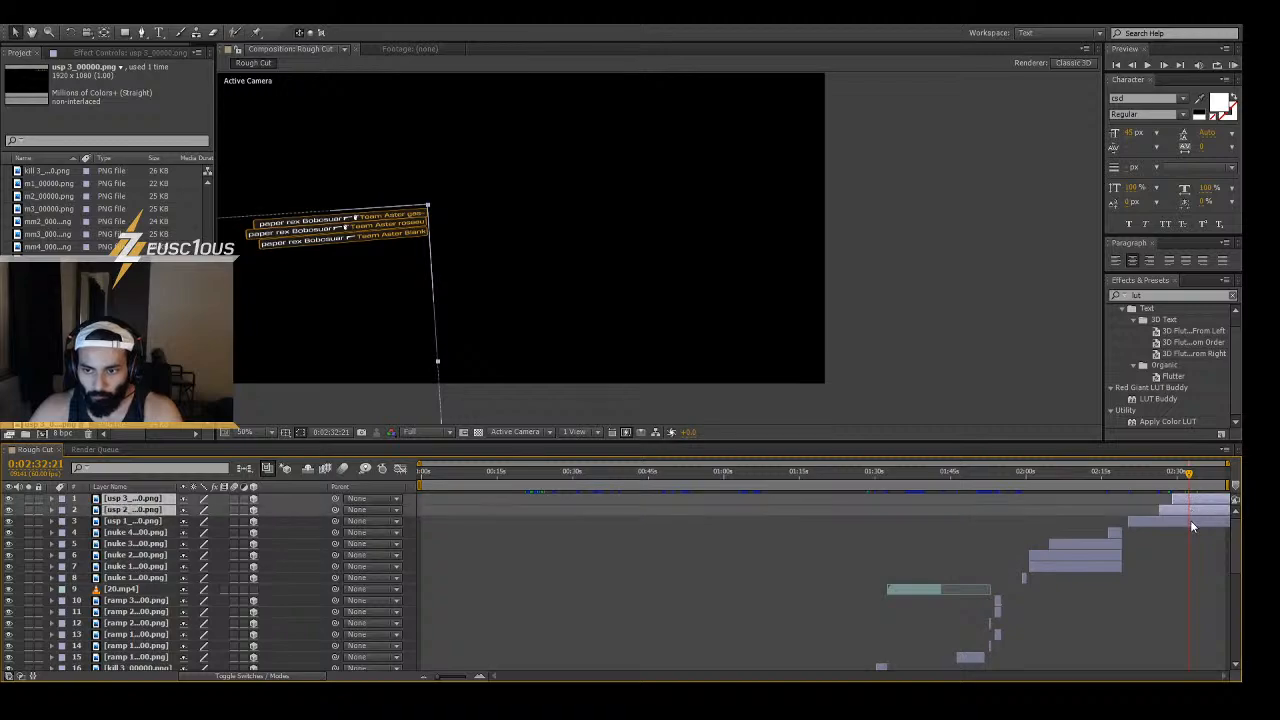
left_click(1190, 521, "shift")
key("ctrl+d")
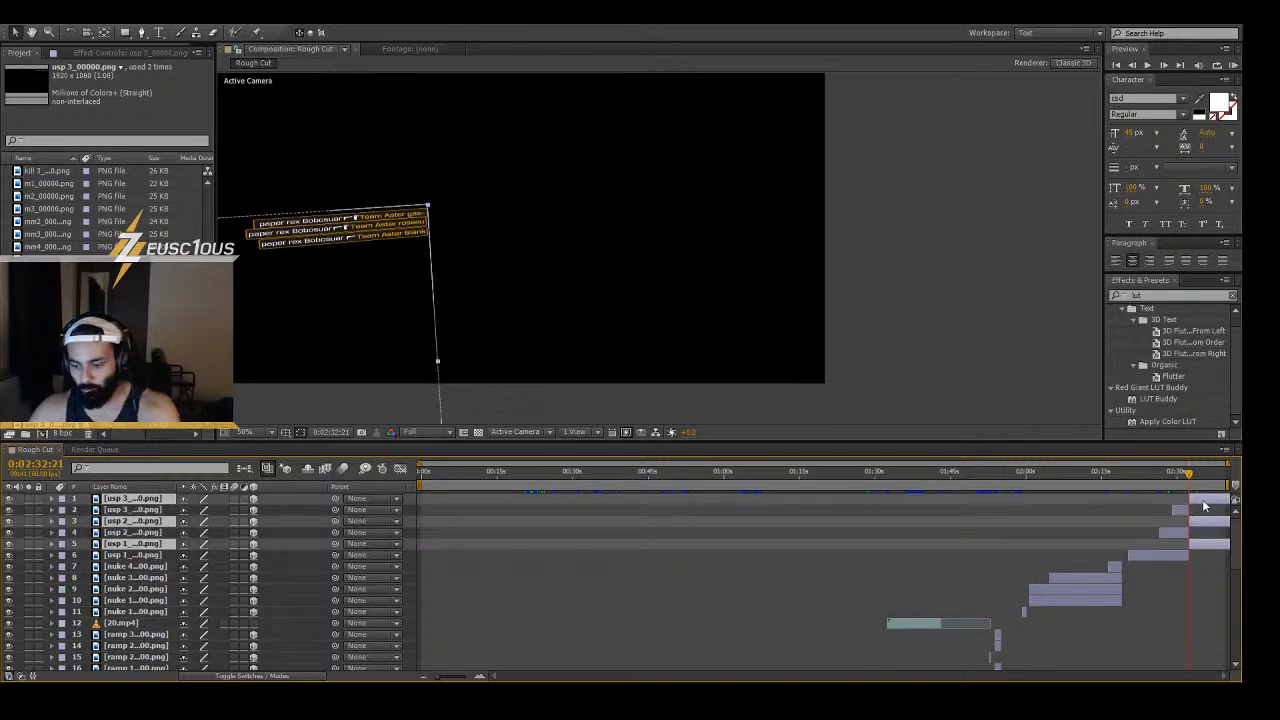
key("Delete")
- Reorder the layers so 20.mp4 sits above all the kill notice PNG layers
left_click_drag(1190, 472, 349, 469)
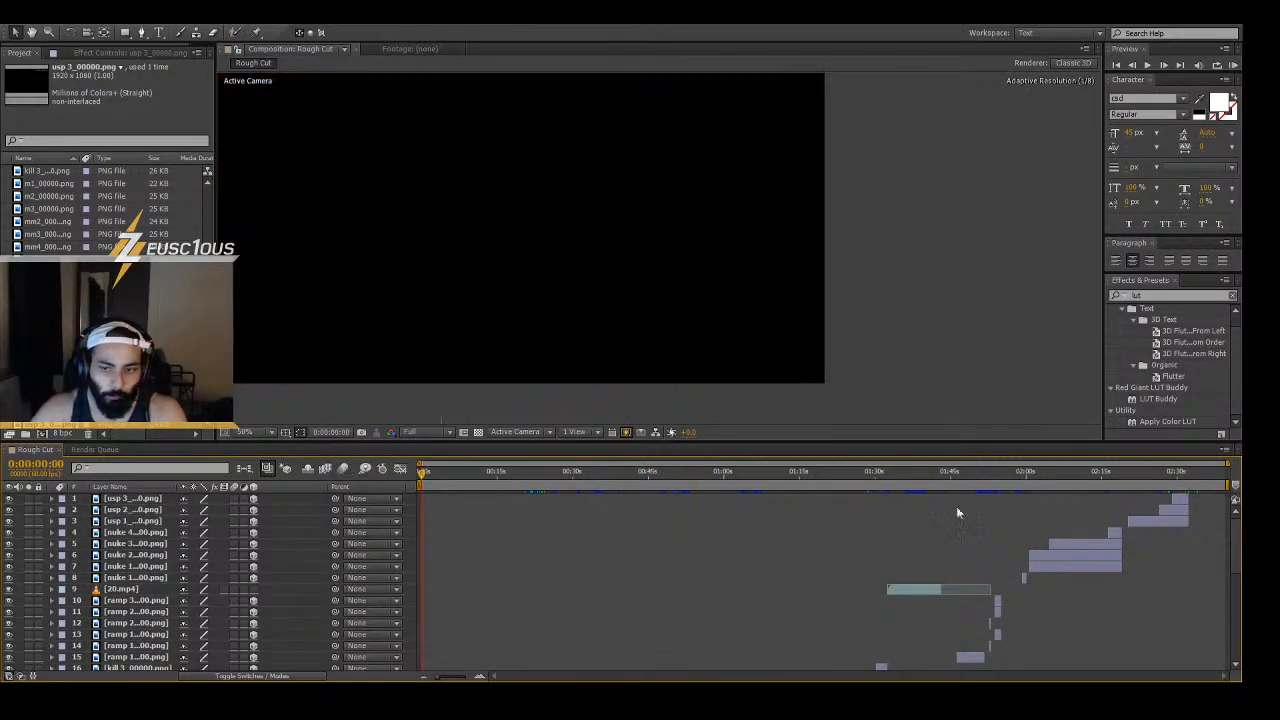
scroll(972, 577, "down", 3)
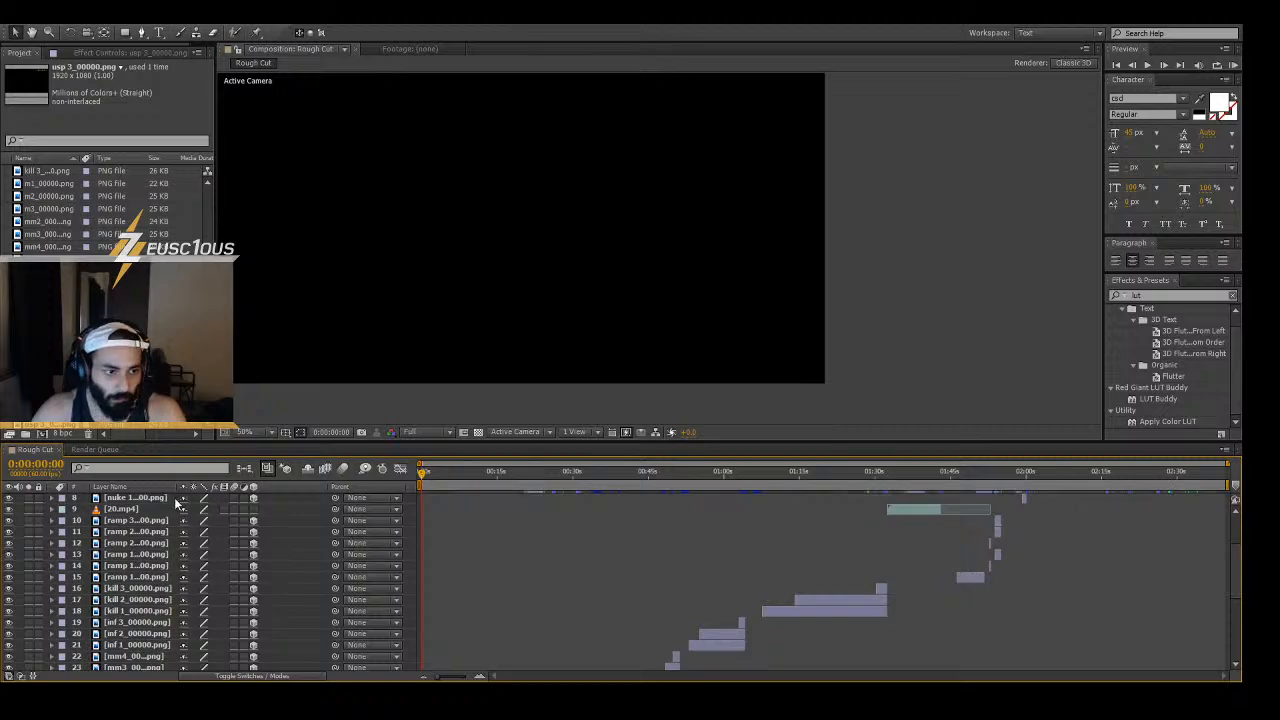
left_click(125, 509)
left_click_drag(127, 496, 137, 496)
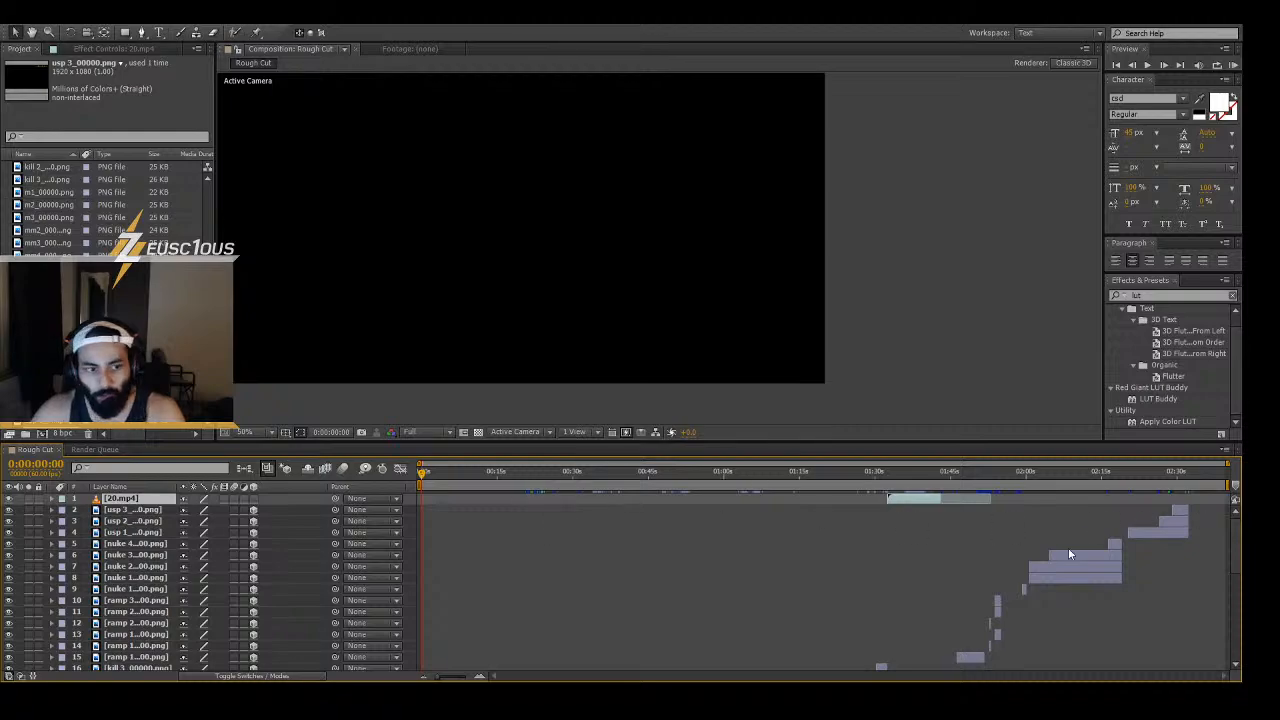
- Precompose all kill notice PNG layers, from m1_00000.png through usp 3_00000.png, into one composition named Deathnotes
scroll(1200, 560, "down", 4)
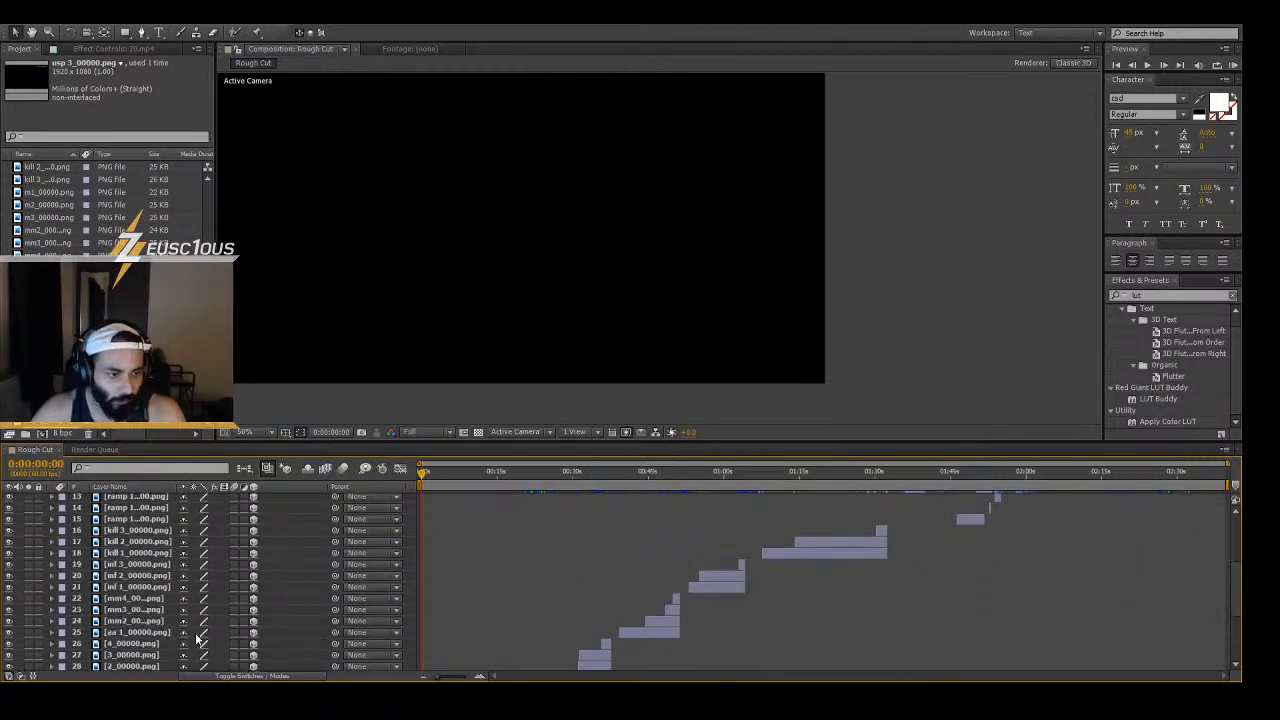
left_click_drag(1235, 596, 1236, 634)
left_click(116, 612)
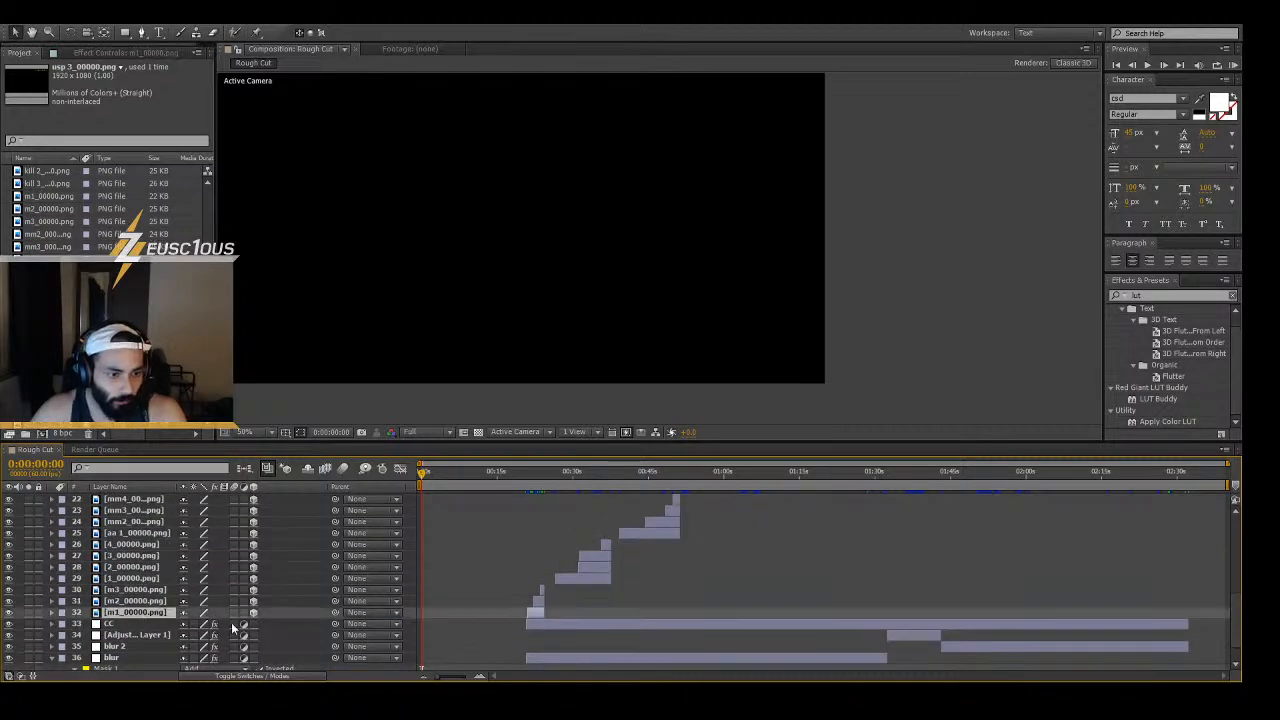
scroll(202, 614, "up", 2)
scroll(165, 577, "up", 5)
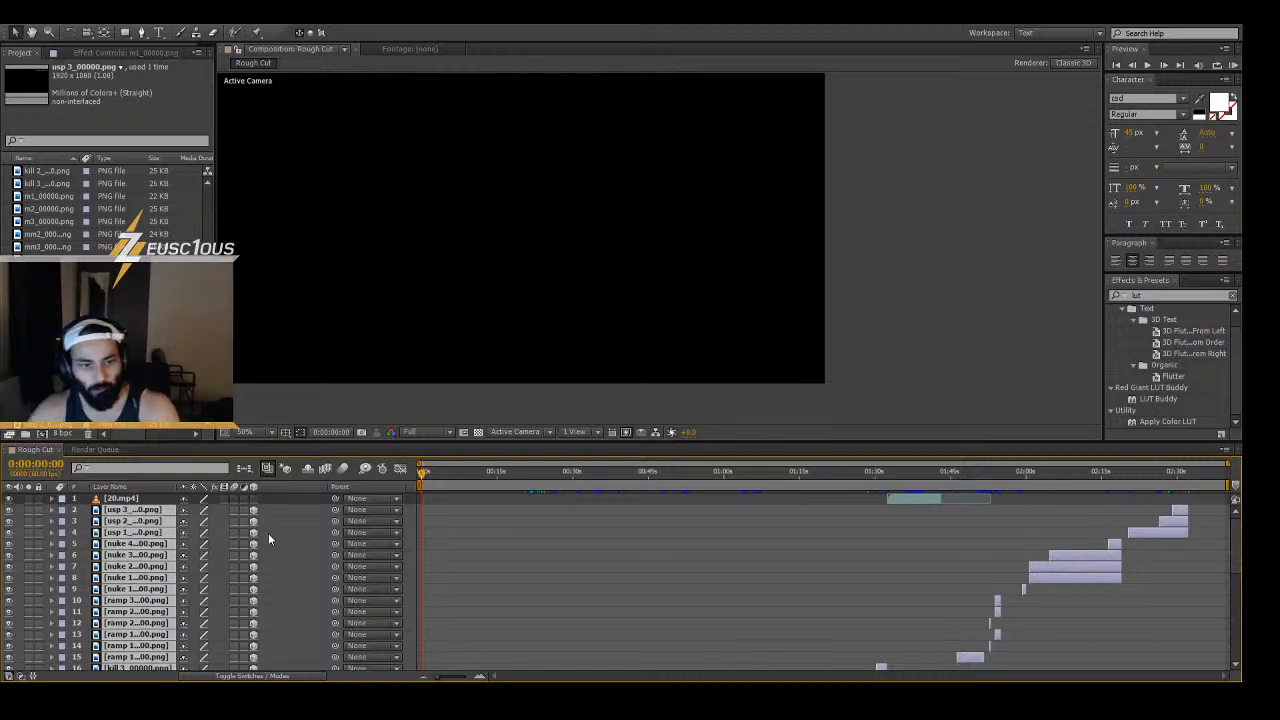
key("ctrl+shift+c")
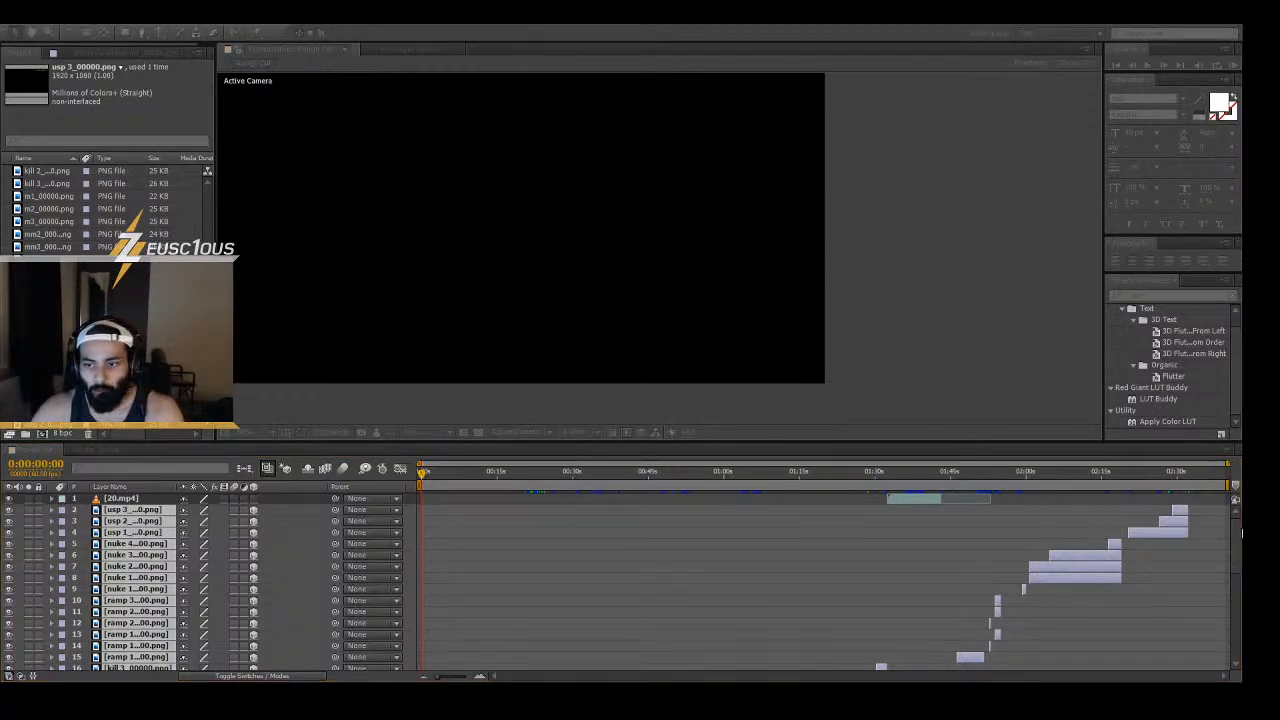
left_click(245, 162)
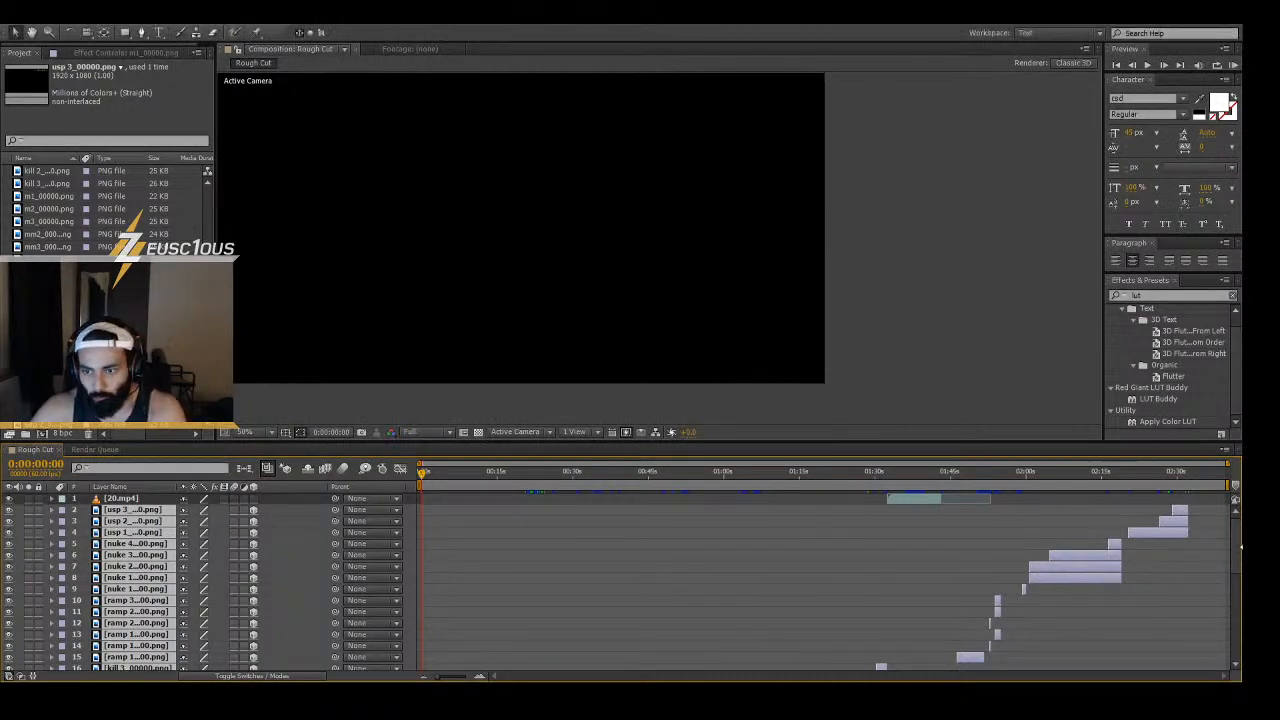
left_click_drag(1238, 556, 1226, 658)
scroll(1225, 656, "down", 1)
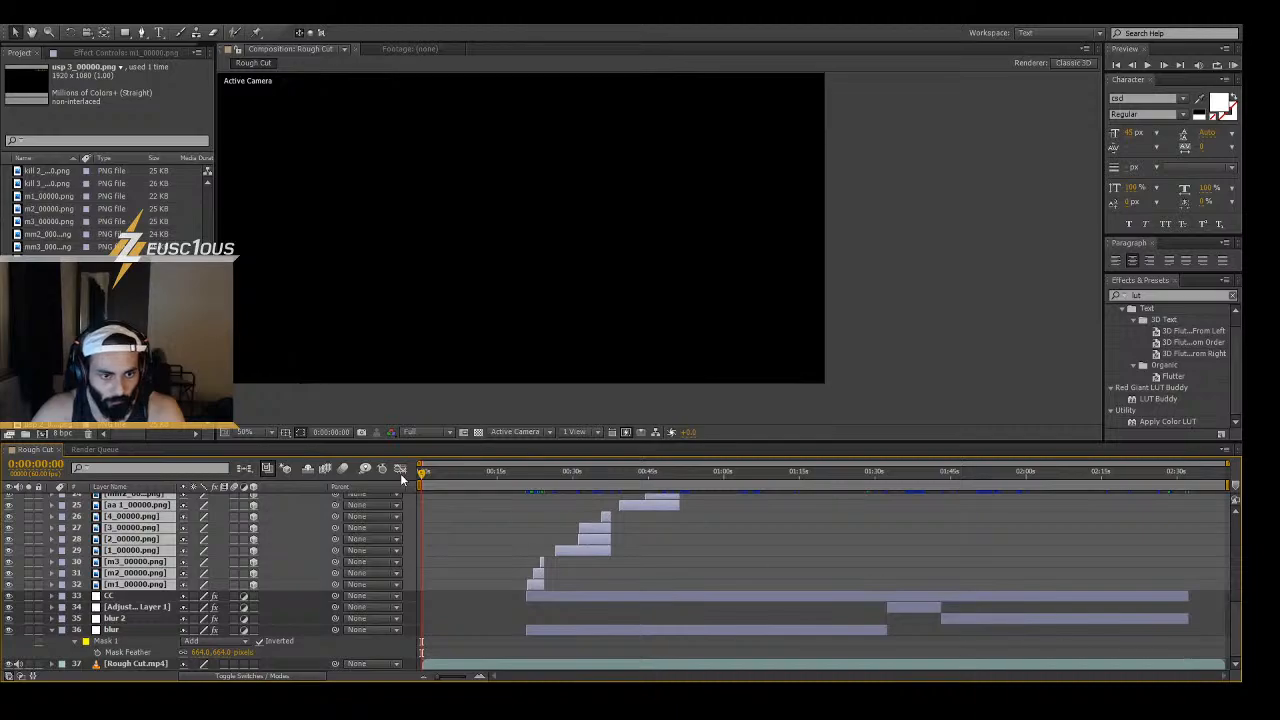
left_click_drag(424, 472, 528, 489)
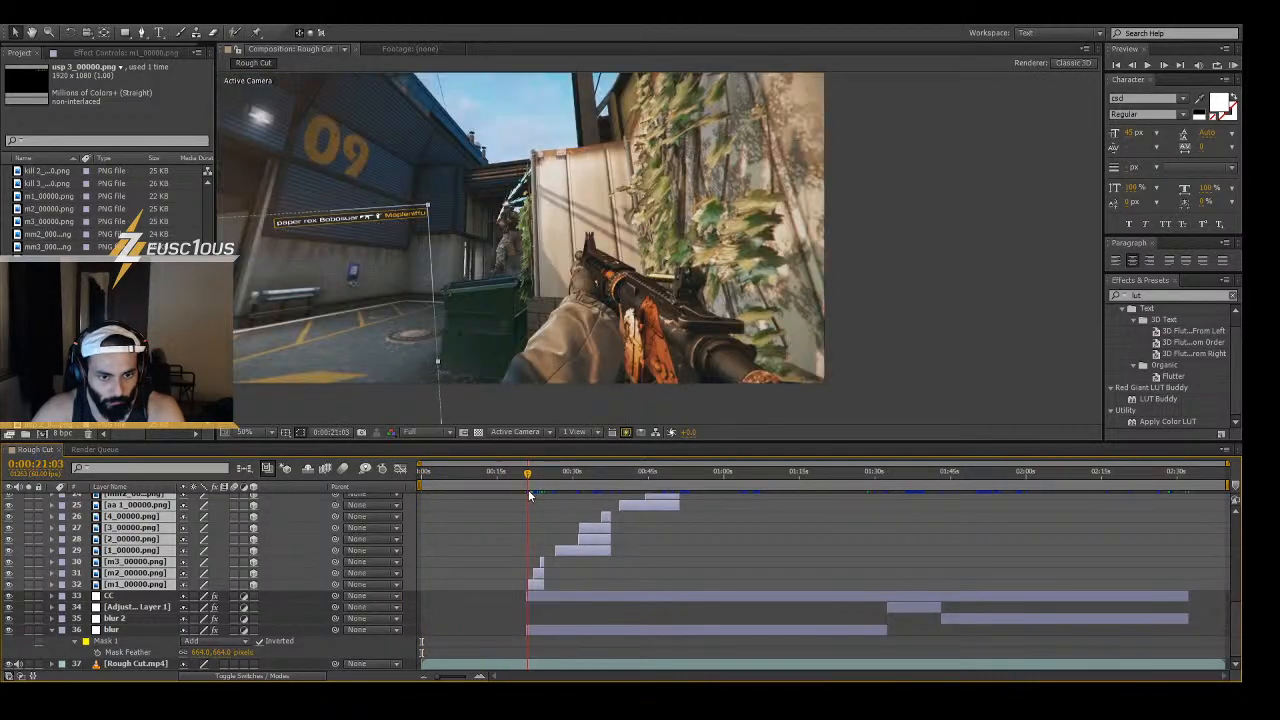
key("ctrl+shift+c")
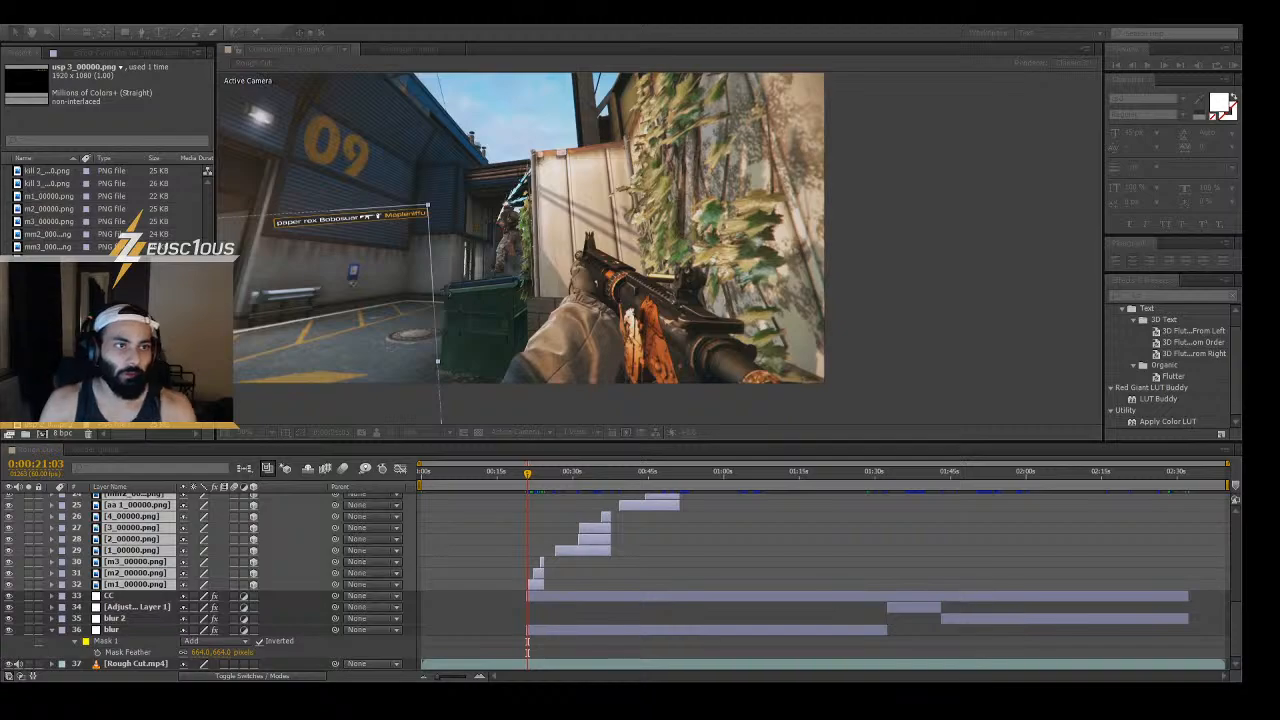
key("Return")
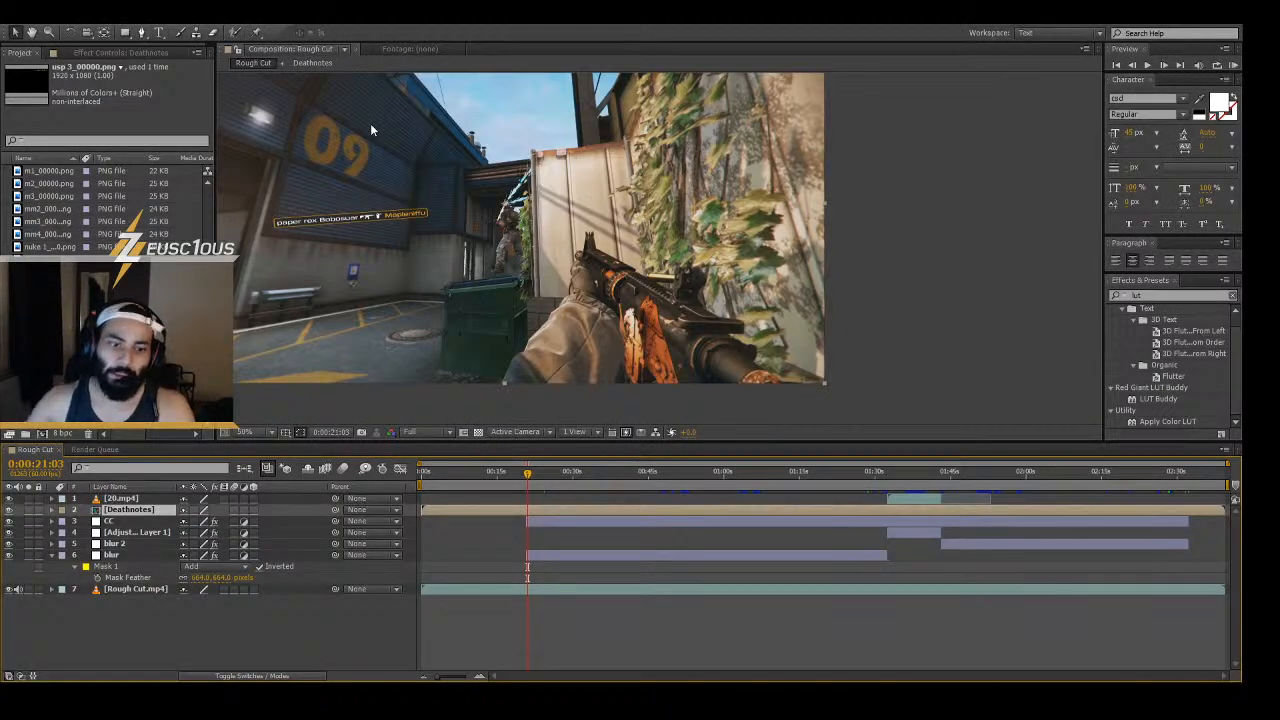
- Trim the start of the Deathnotes layer to the start of the CC layer and add an opacity keyframe at 0:02:31:49
left_click_drag(424, 509, 516, 521)
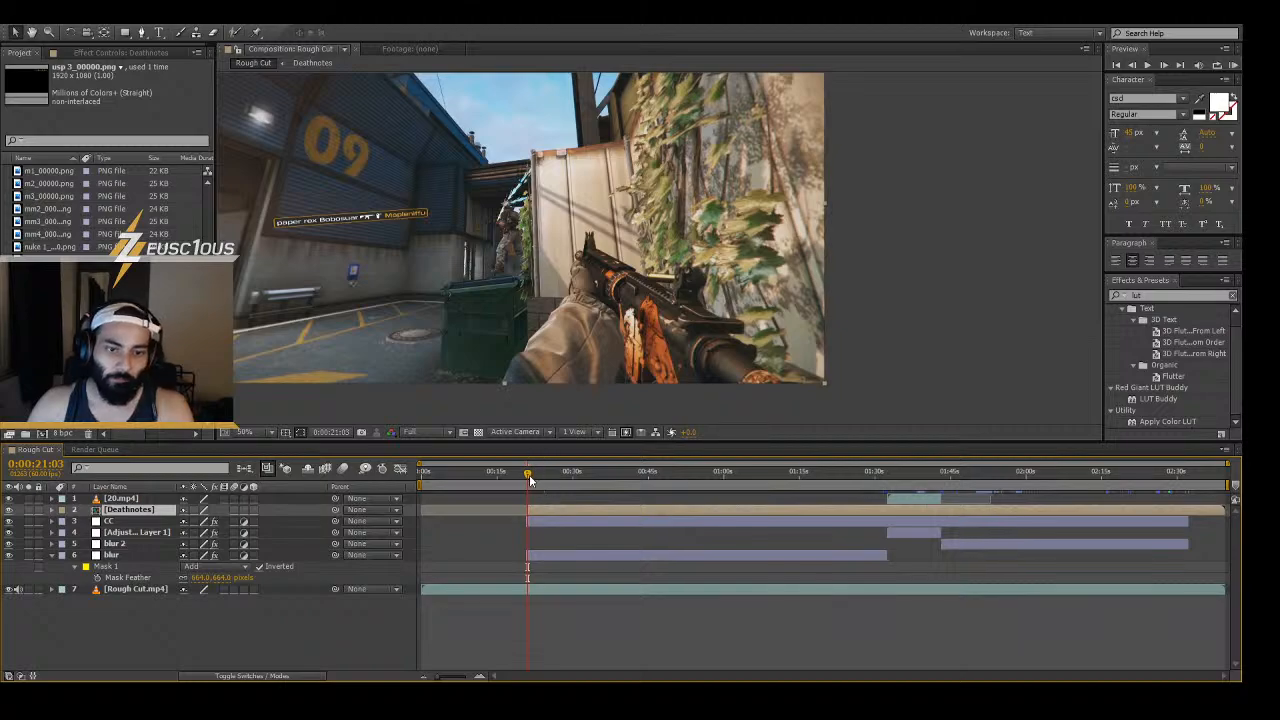
left_click_drag(529, 475, 975, 475)
left_click_drag(1146, 522, 1184, 509)
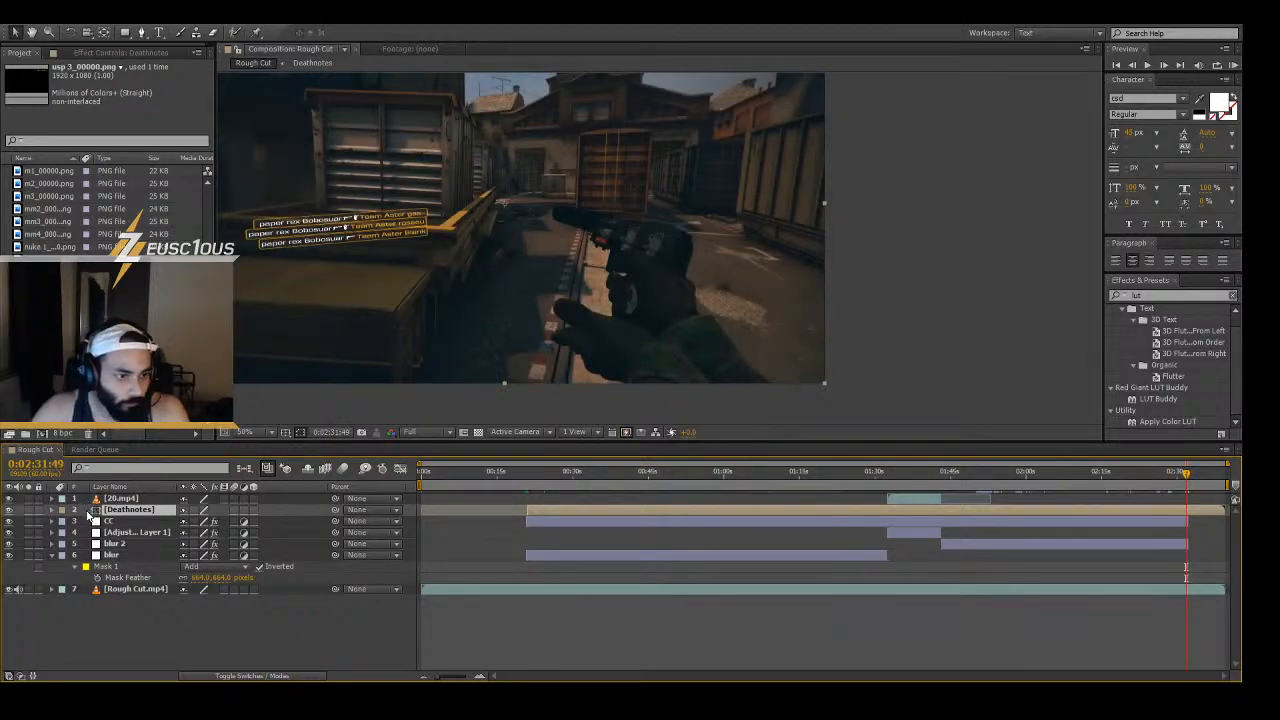
left_click(52, 510)
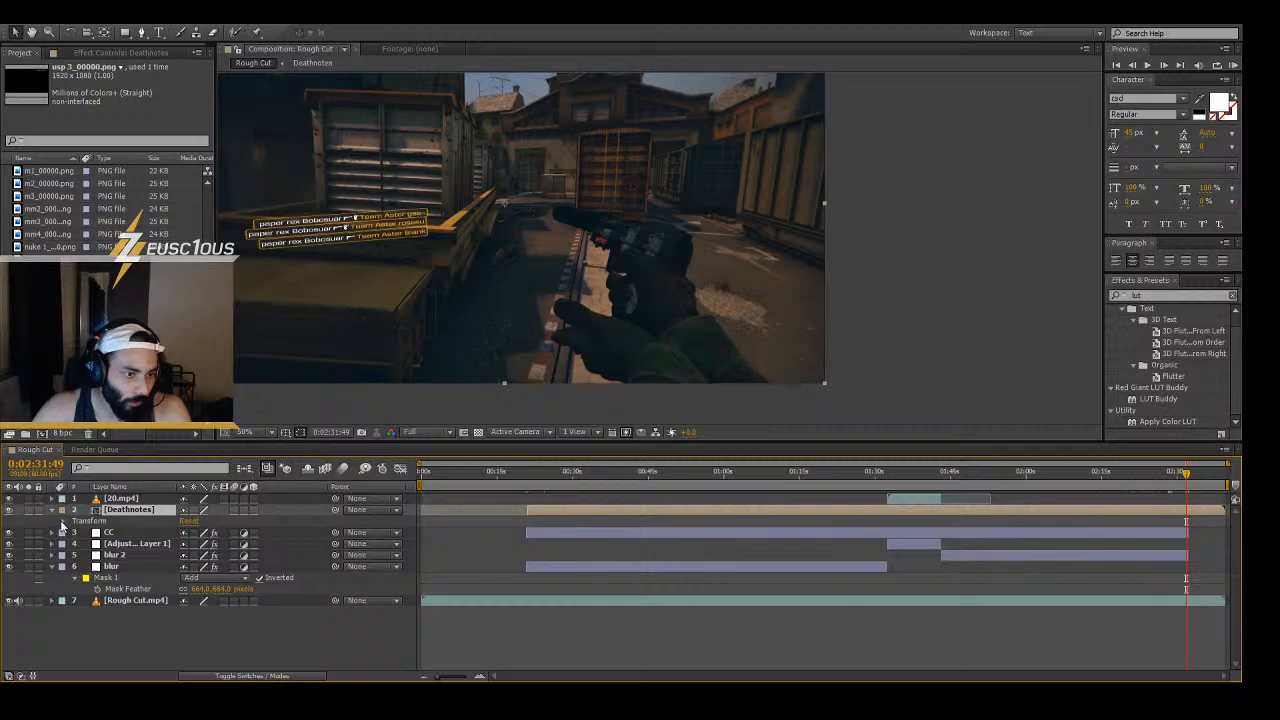
left_click(64, 521)
left_click(86, 577)
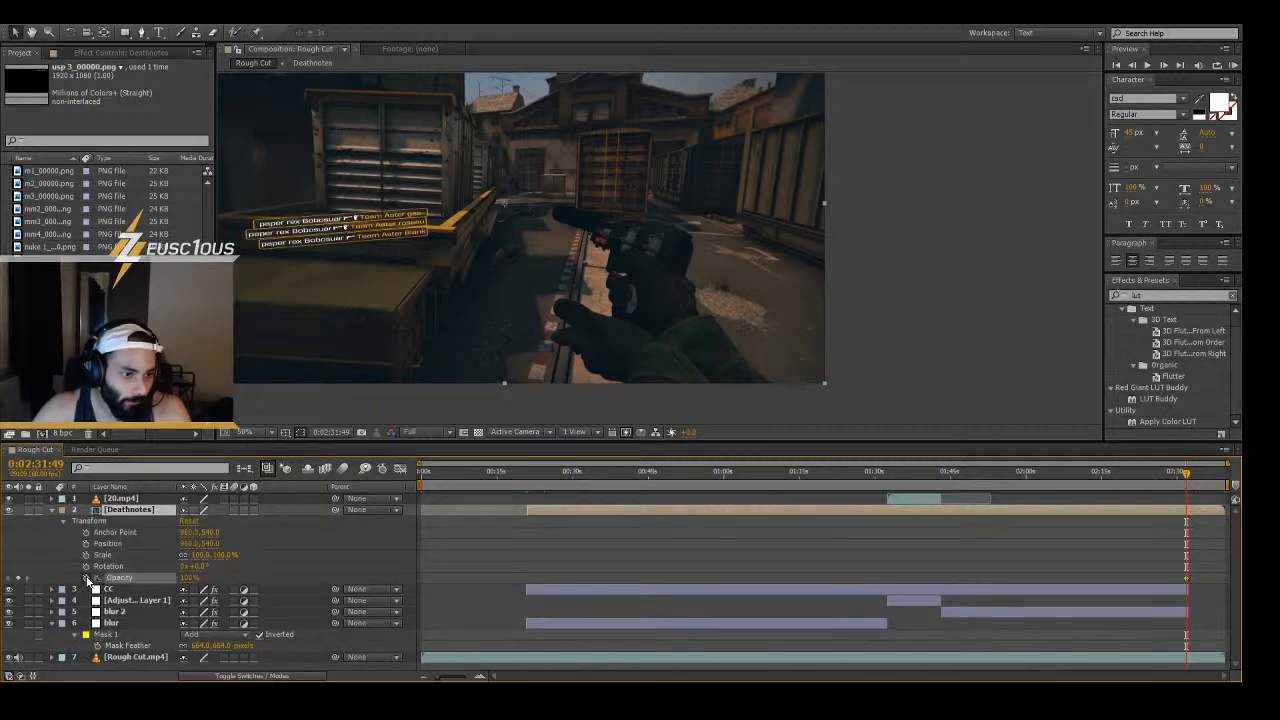
- Set the Deathnotes layer's opacity to 0% at 0:02:32:06 to fade out the kill notices
left_click(1188, 474)
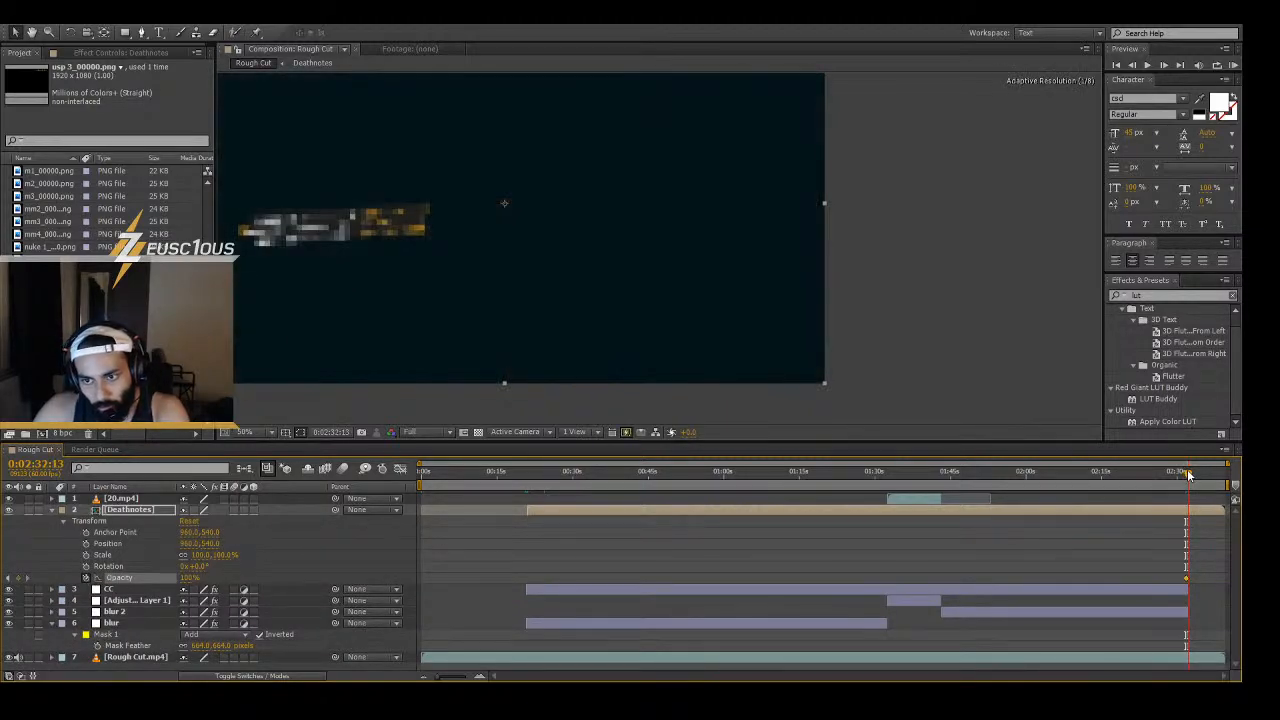
left_click(1185, 473)
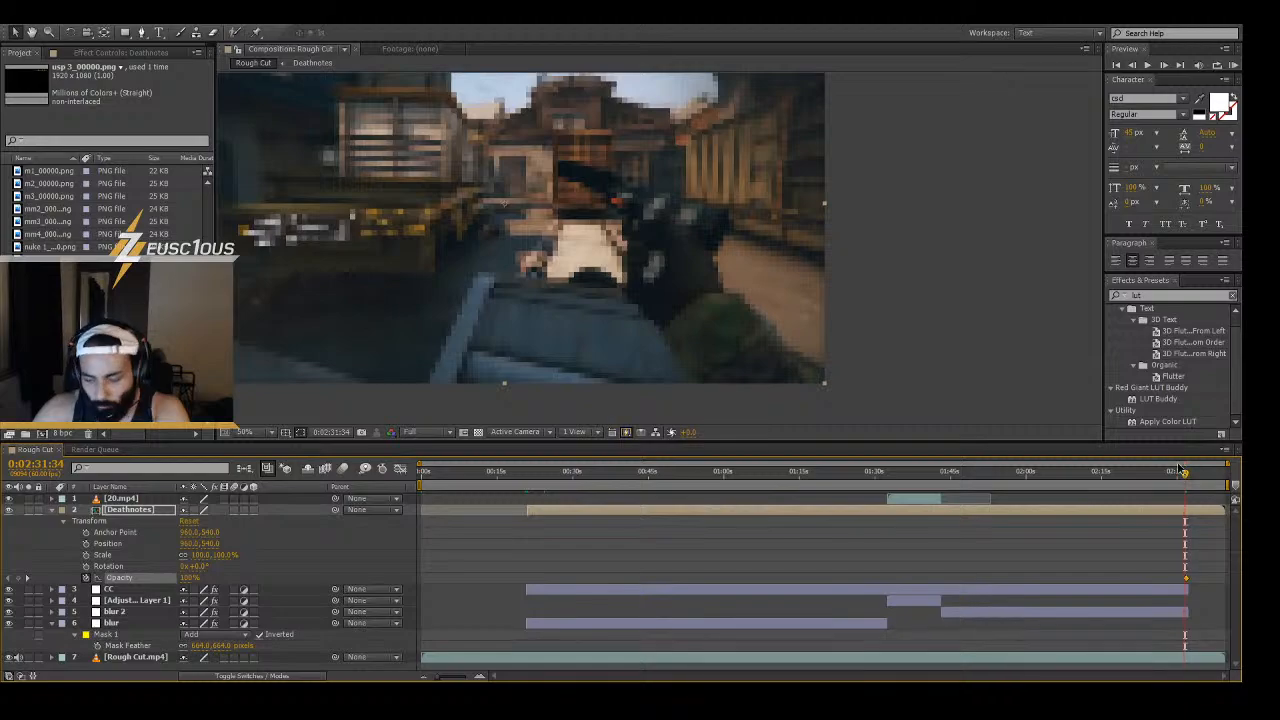
left_click(1180, 469)
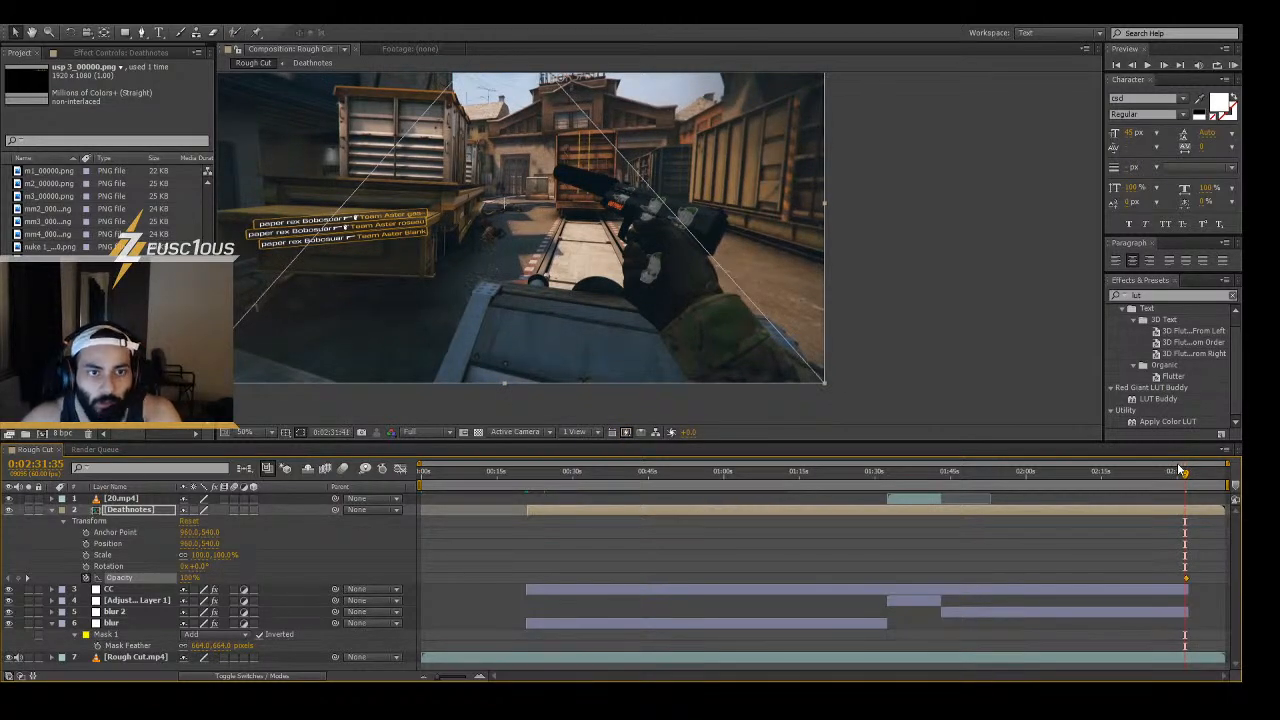
left_click(1180, 469)
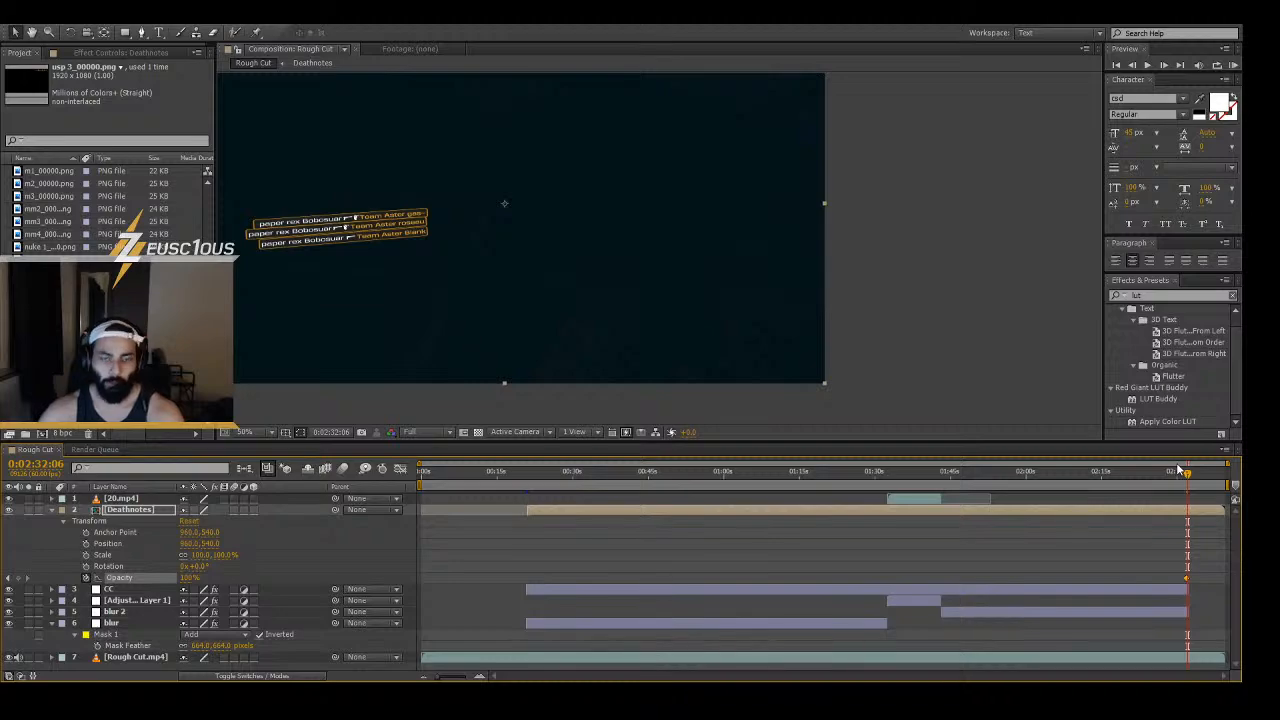
left_click(188, 579)
type("0")
key("Return")
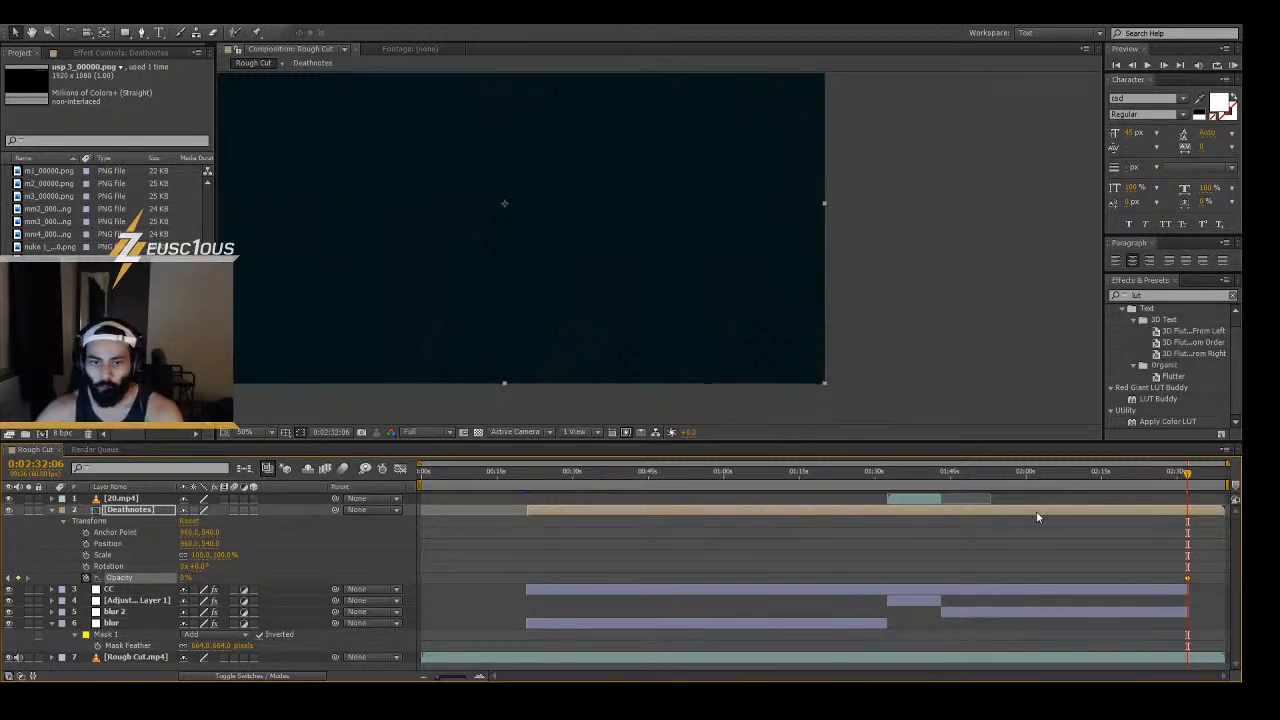
- Collapse the properties of the Deathnotes and blur layers and move the current time to 0:01:34:31
left_click_drag(1187, 474, 777, 530)
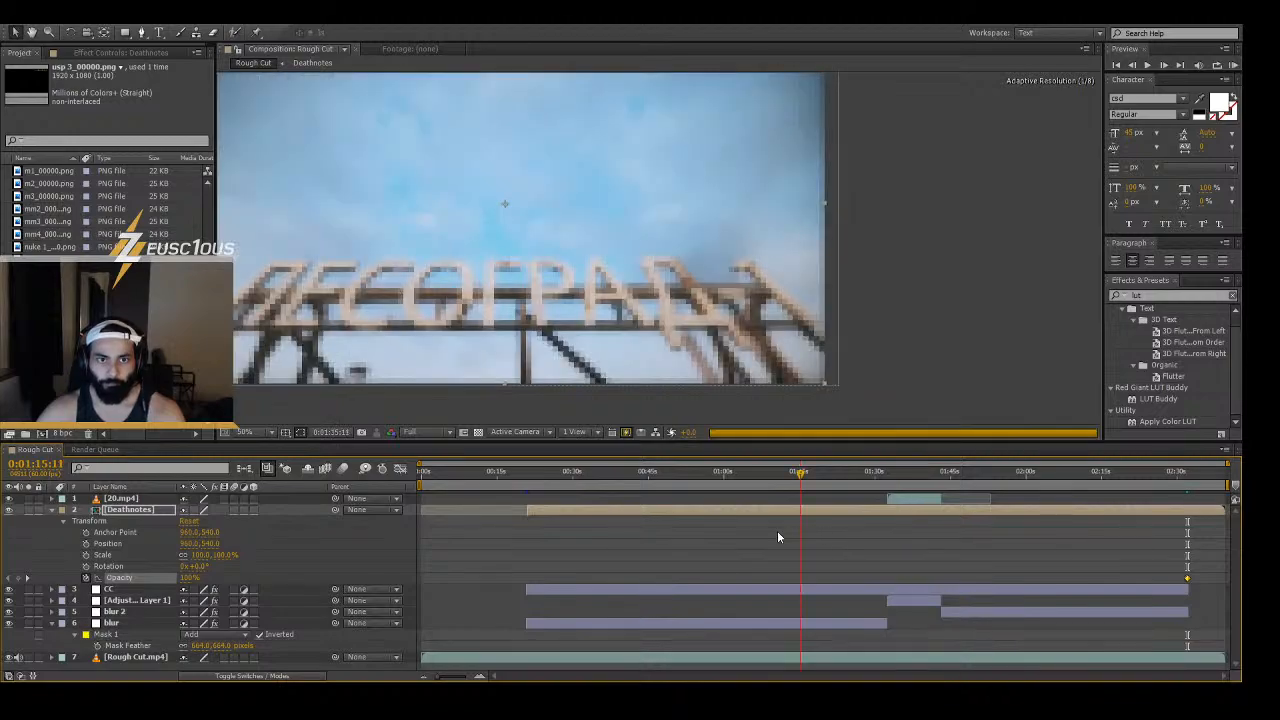
left_click(1226, 578)
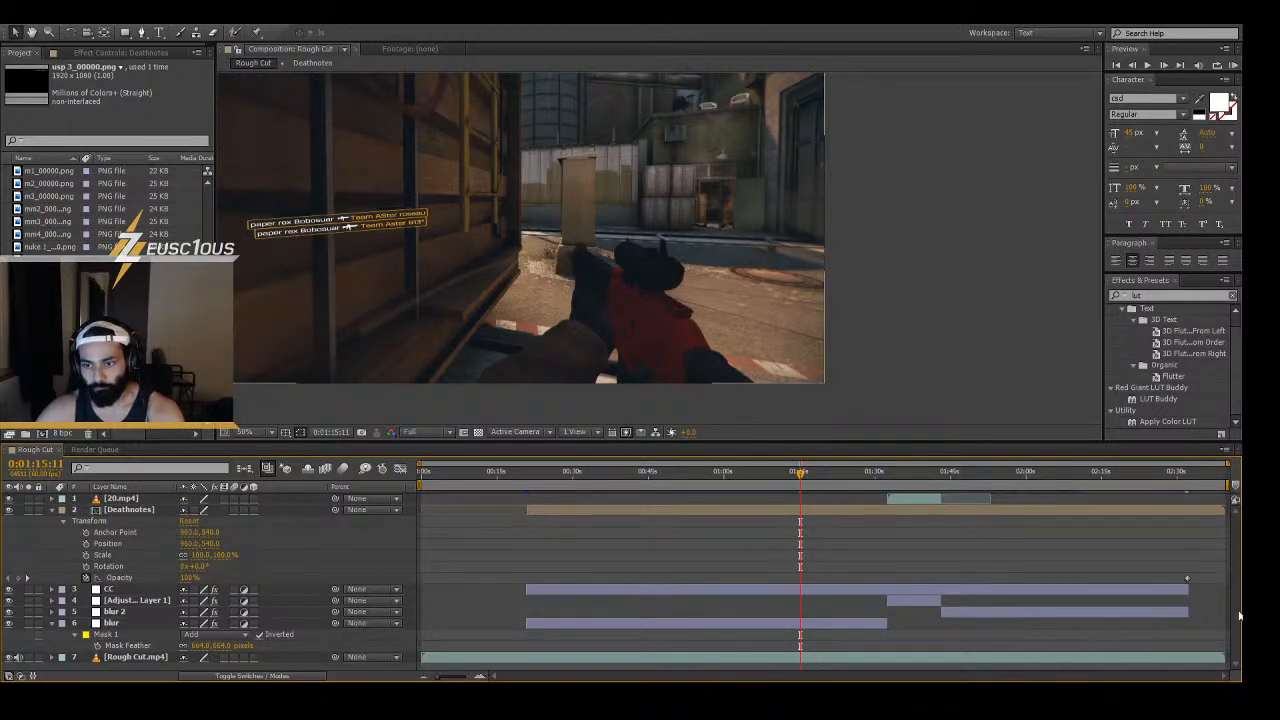
left_click(52, 511)
left_click(52, 555)
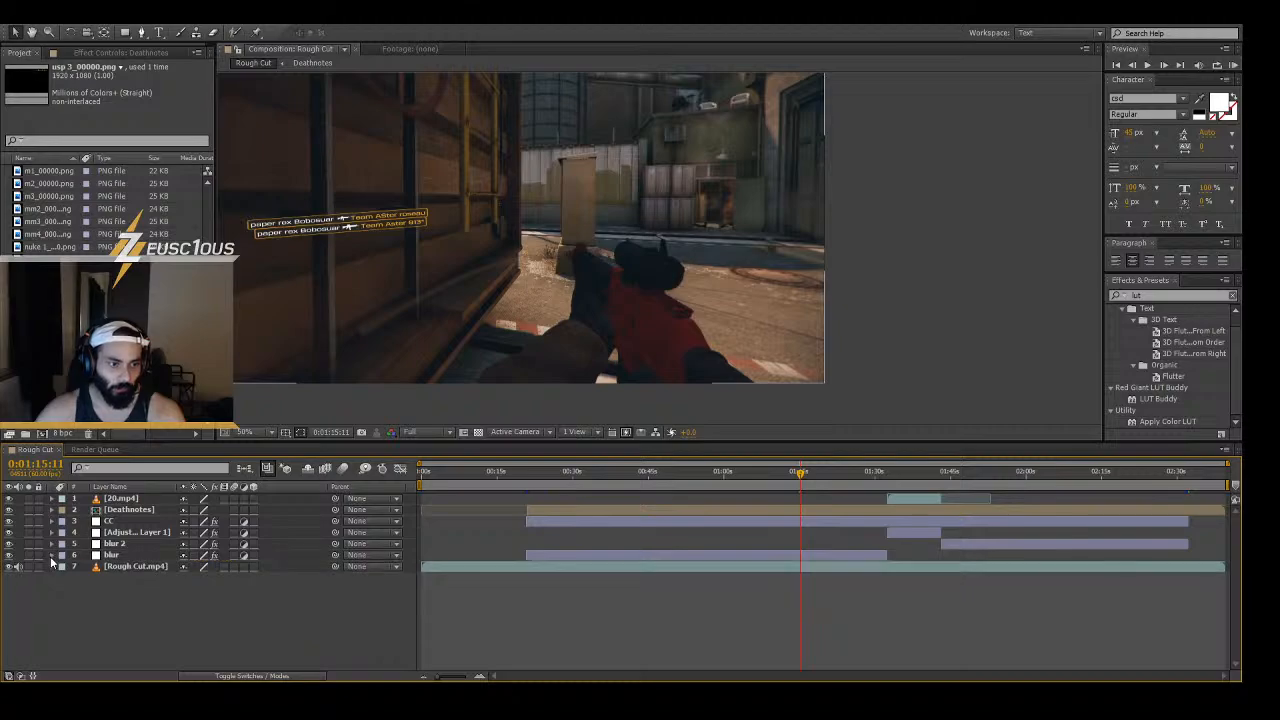
left_click(801, 474)
left_click_drag(801, 477, 884, 514)
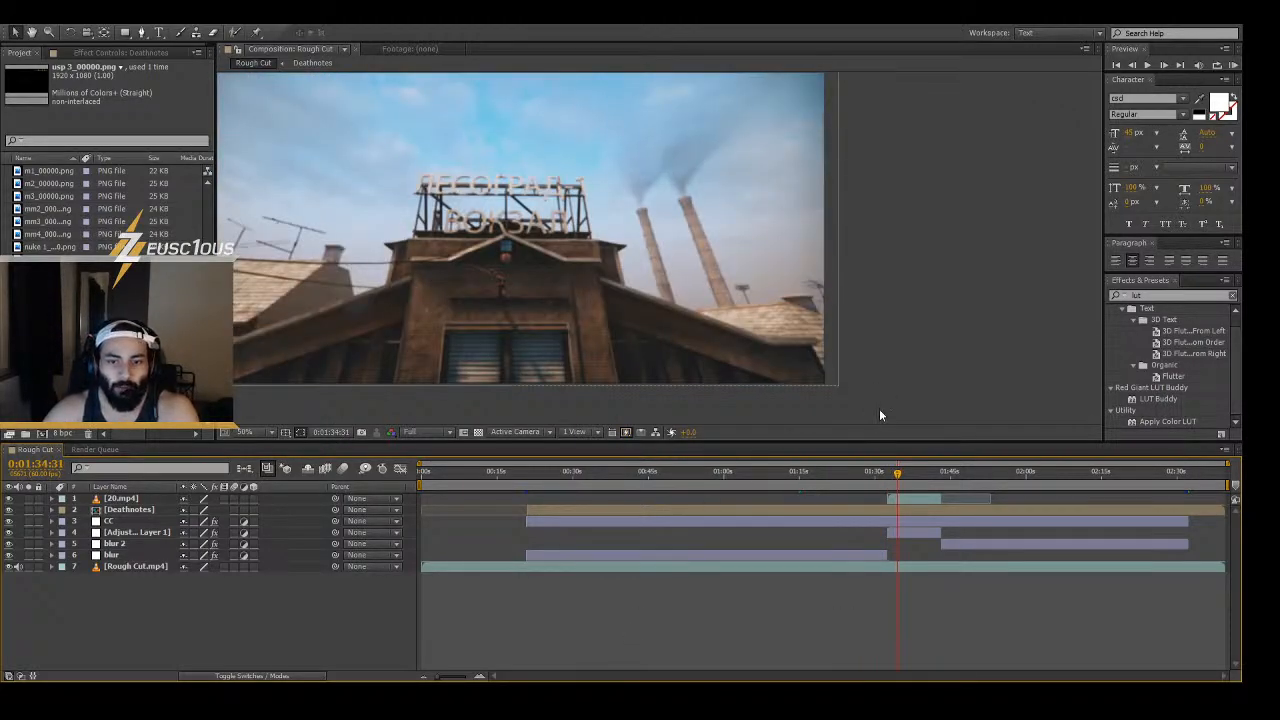
- Fit the composition in the viewer and add a full-frame black solid named BB above all layers
left_click(247, 435)
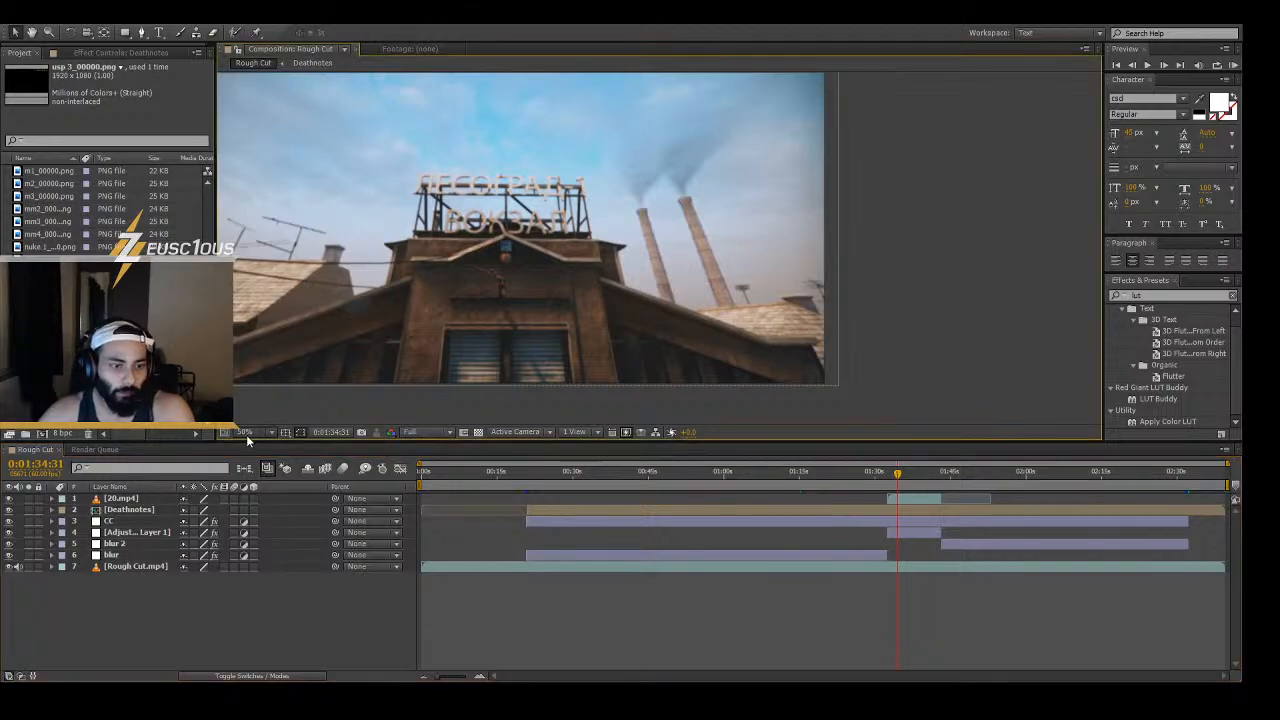
left_click(256, 447)
left_click(237, 633)
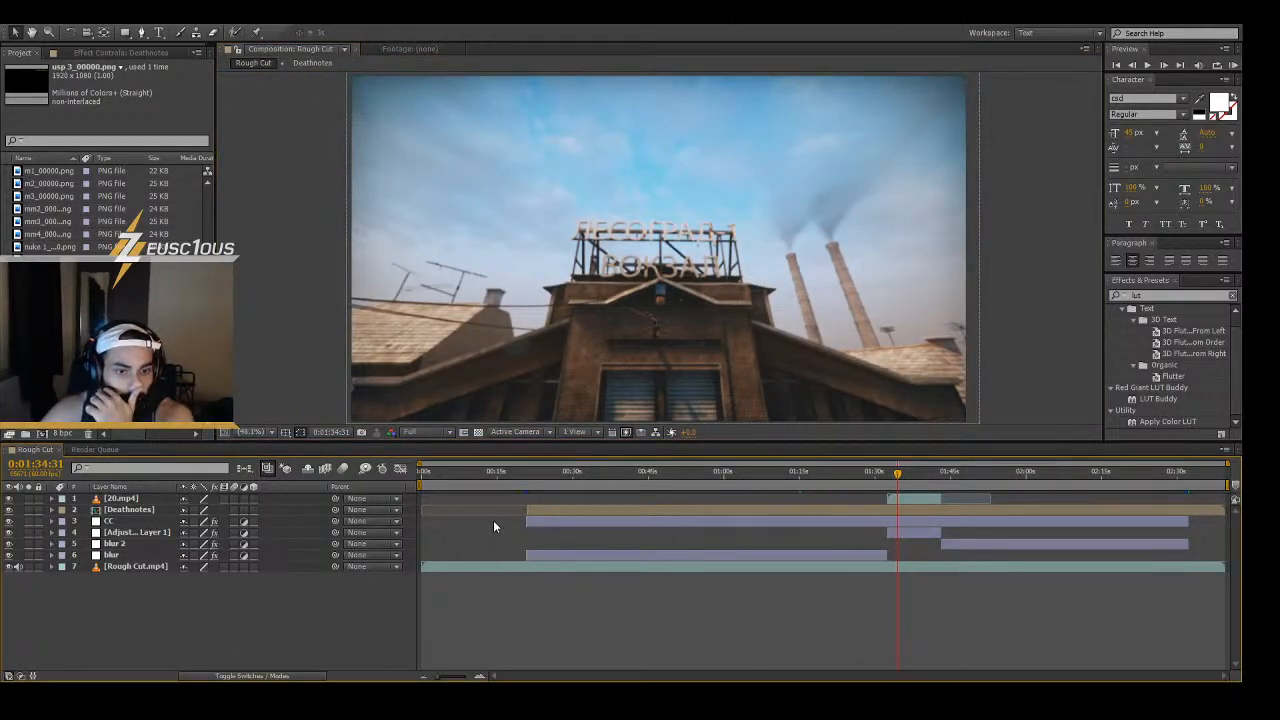
key("ctrl+s")
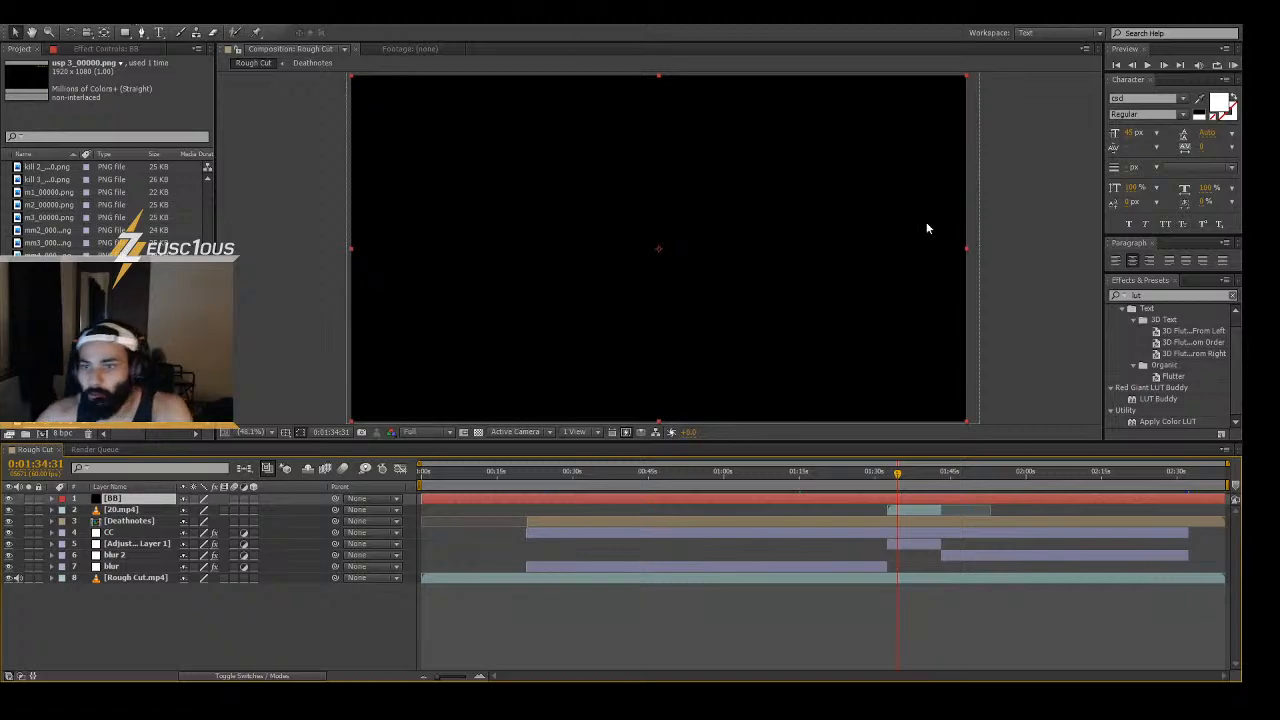
- Find the CC Jaws transition effect and apply it to the BB layer
left_click_drag(1153, 297, 1030, 288)
type("jaw")
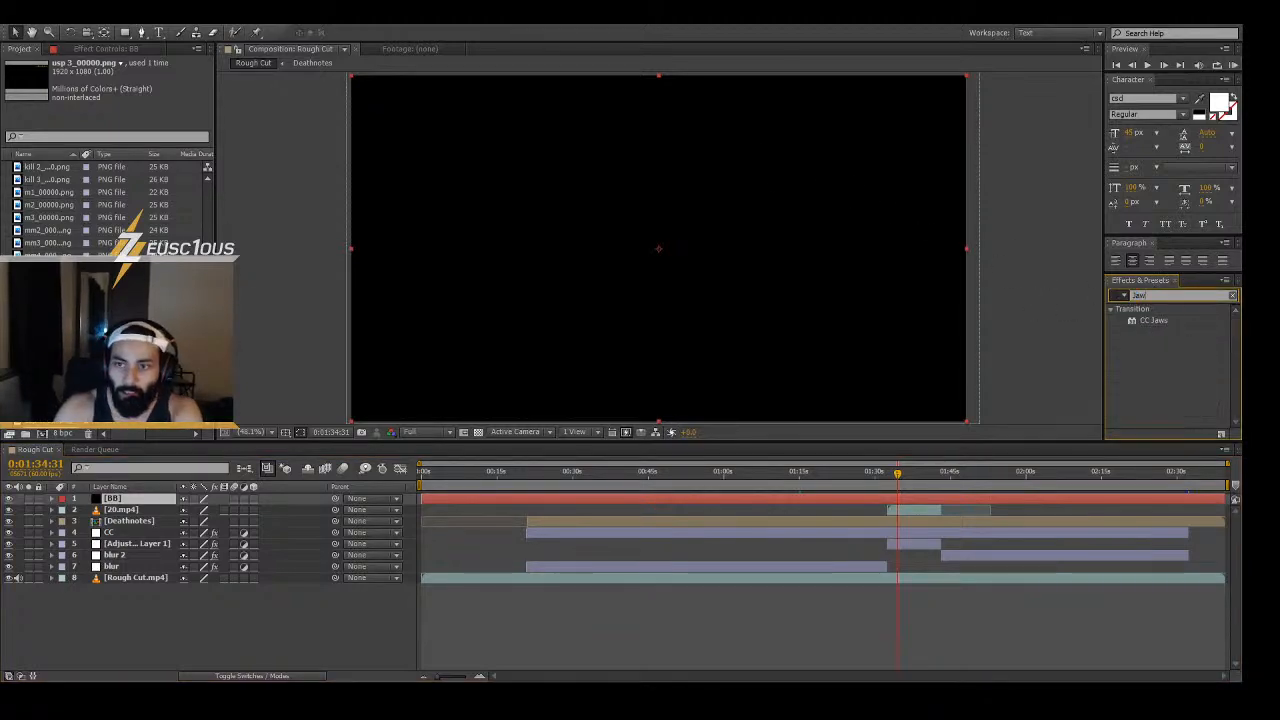
left_click_drag(1166, 320, 912, 500)
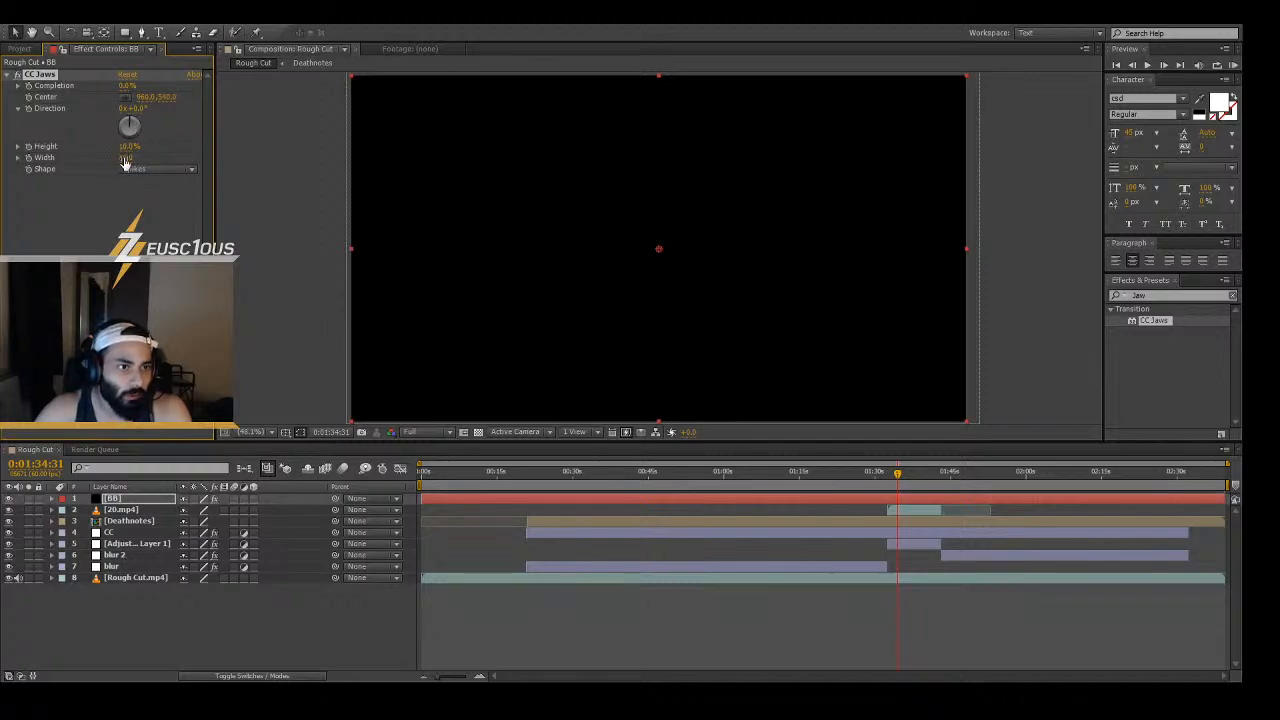
- Try a height of 100% for the CC Jaws effect on the BB layer
left_click_drag(125, 164, 57, 170)
left_click_drag(134, 150, 18, 147)
left_click_drag(127, 146, 203, 147)
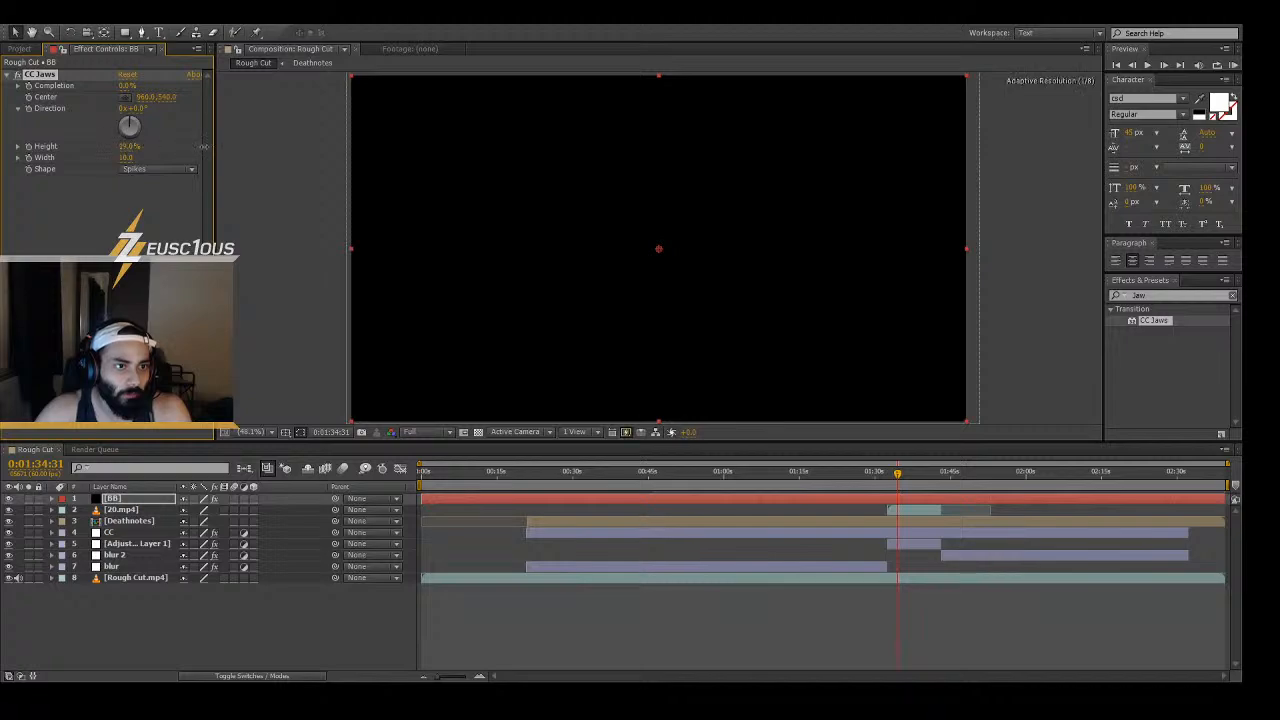
- Shape BB into cinematic black bars by setting the CC Jaws height to 0% and completion to 84%
left_click(854, 476)
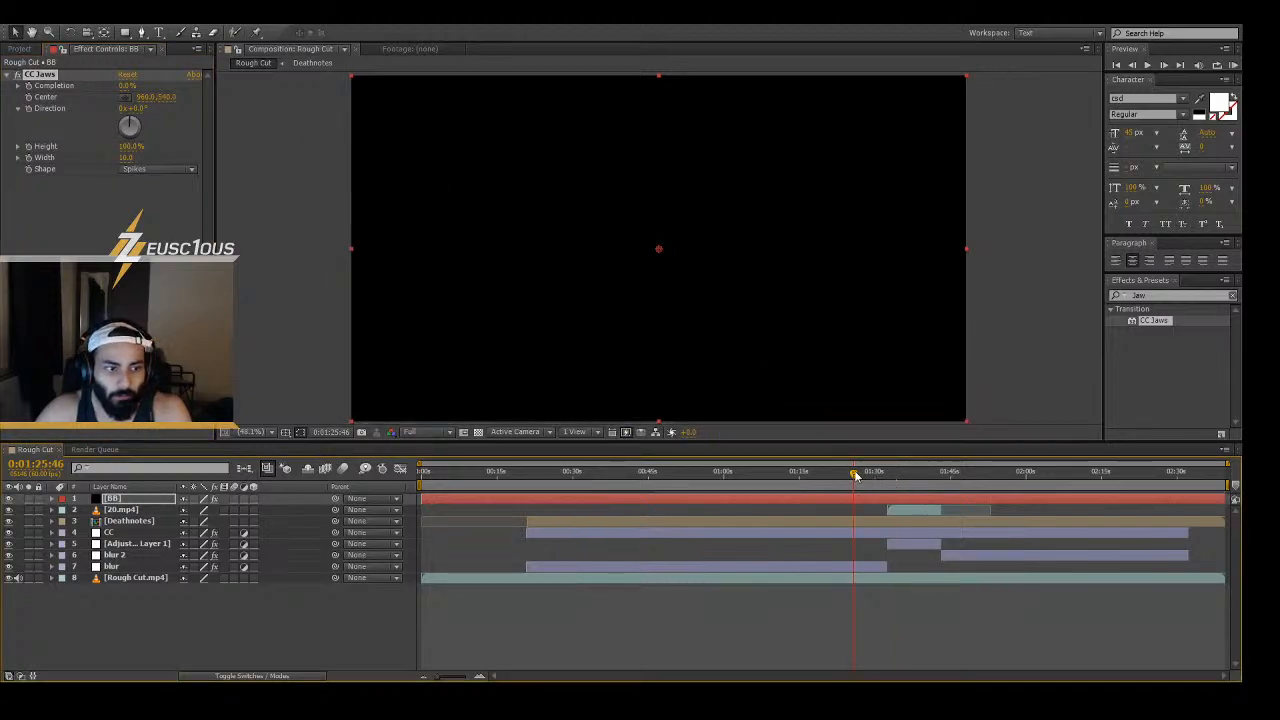
left_click_drag(855, 475, 918, 475)
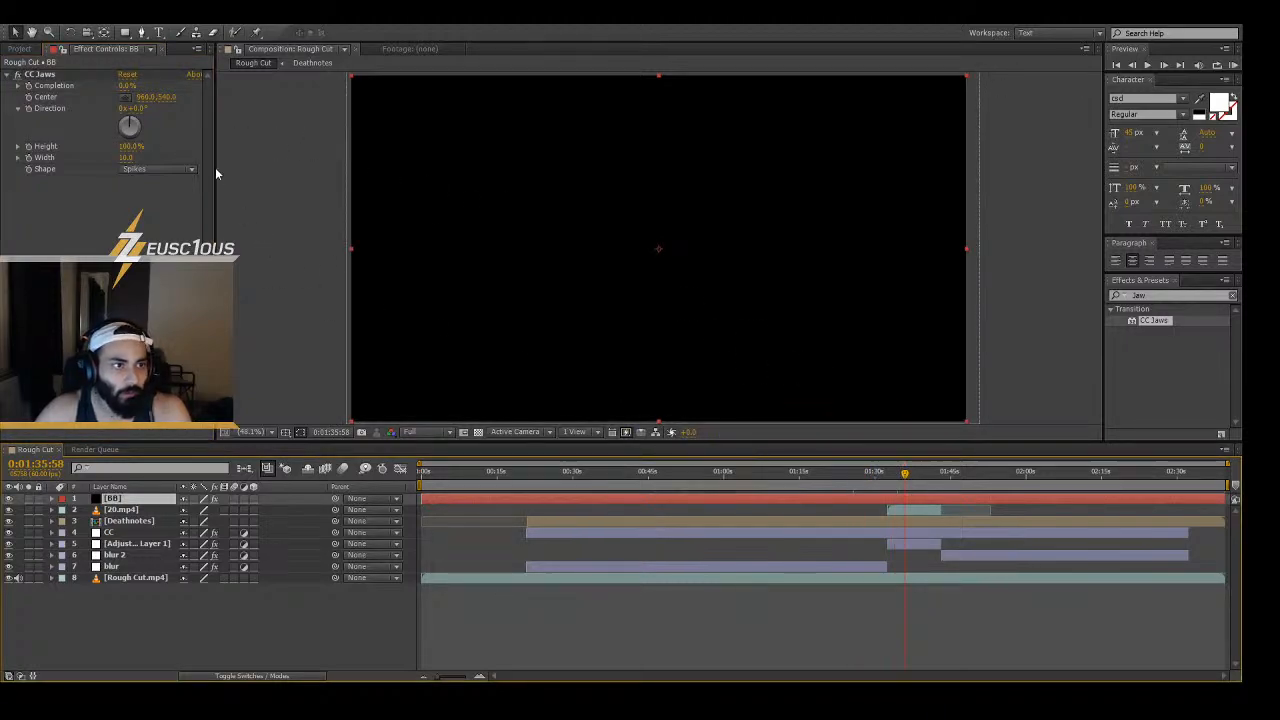
left_click_drag(126, 85, 208, 86)
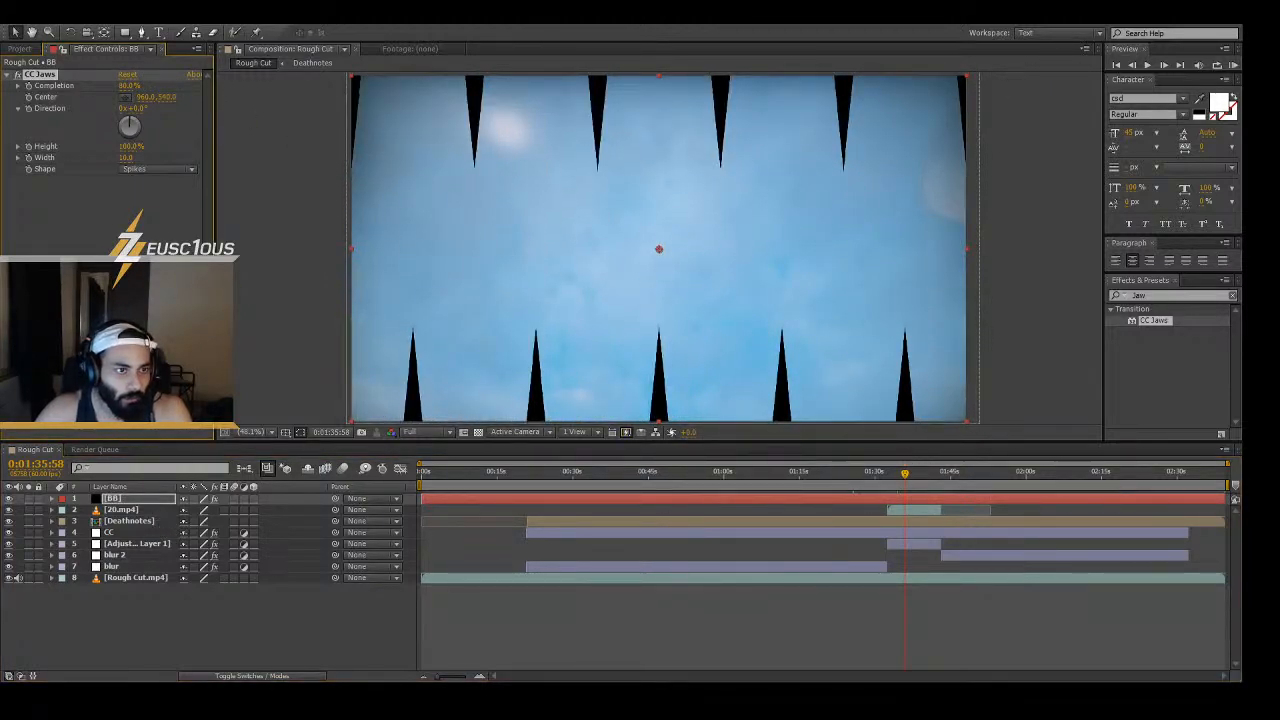
left_click_drag(128, 165, 240, 167)
key("ctrl+z")
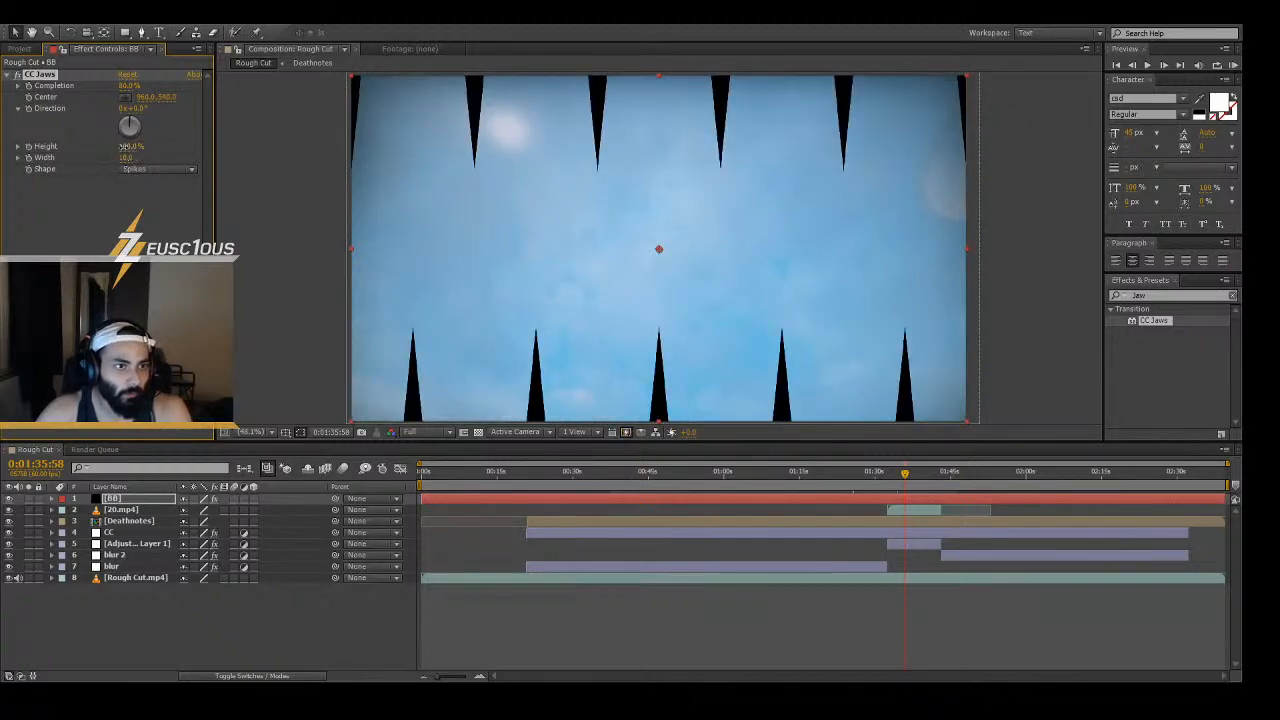
left_click_drag(128, 149, 8, 160)
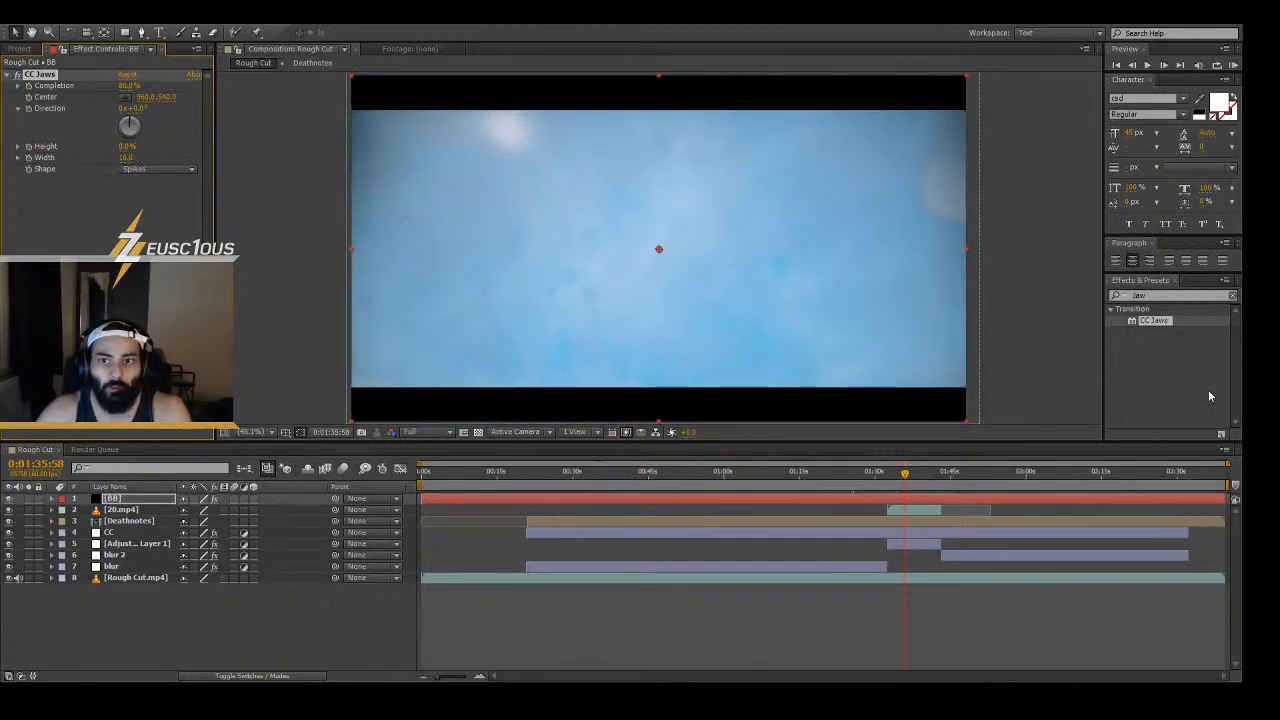
mouse_move(127, 150)
left_mouse_down()
mouse_move(200, 152)
mouse_move(114, 154)
left_mouse_up()
key("ctrl+z")
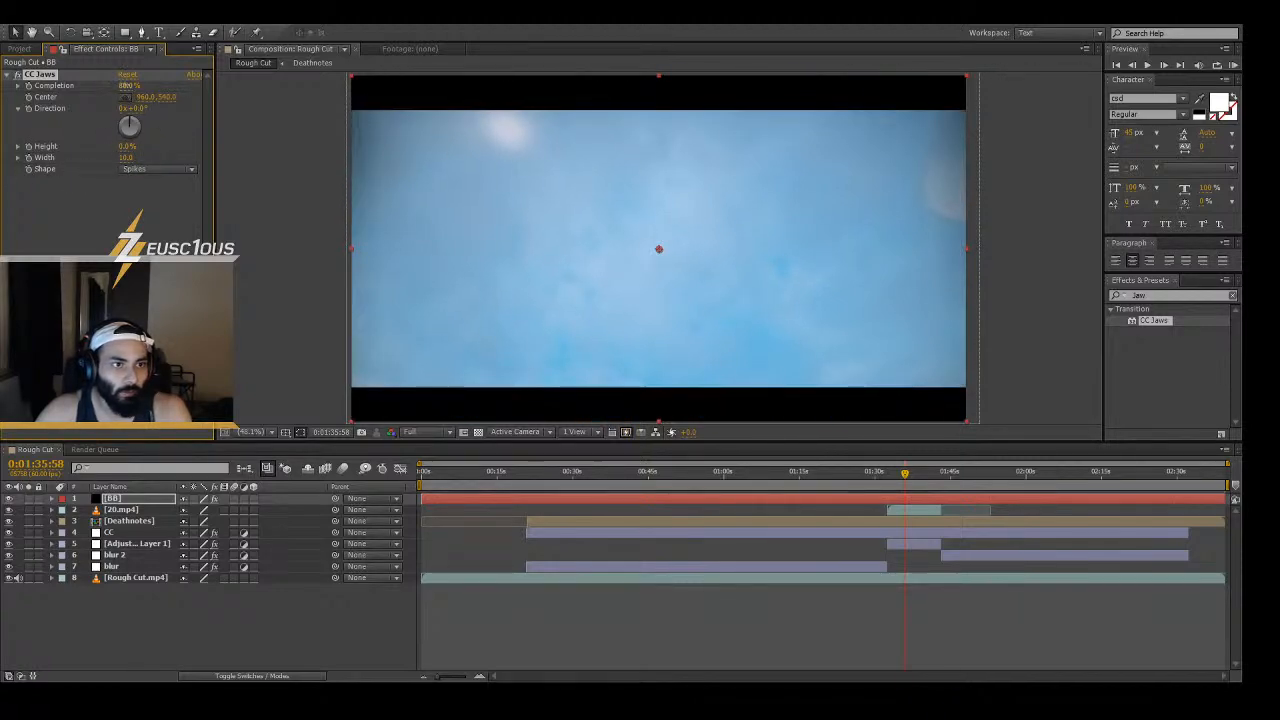
mouse_move(127, 86)
left_mouse_down()
mouse_move(150, 86)
mouse_move(137, 94)
left_mouse_up()
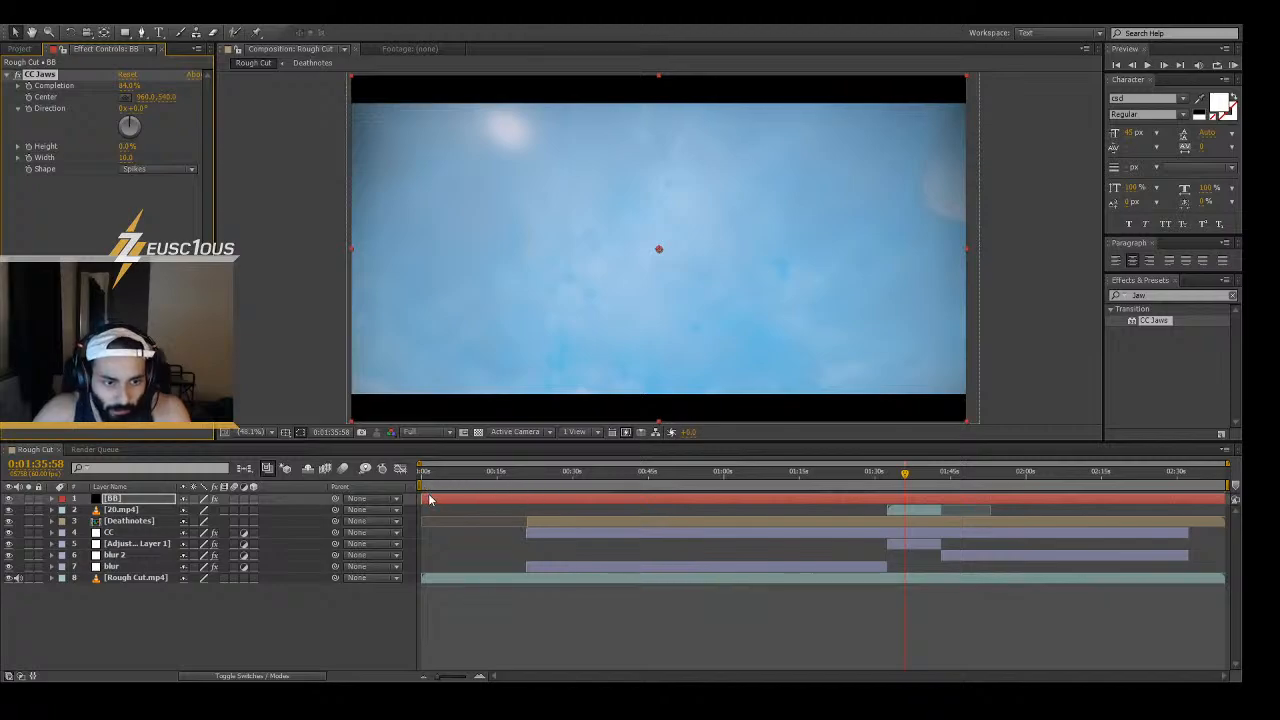
- Trim the start of BB to shortly before the 20.mp4 clip and keyframe CC Jaws completion at 100% at 0:01:32:00
left_click_drag(423, 499, 879, 480)
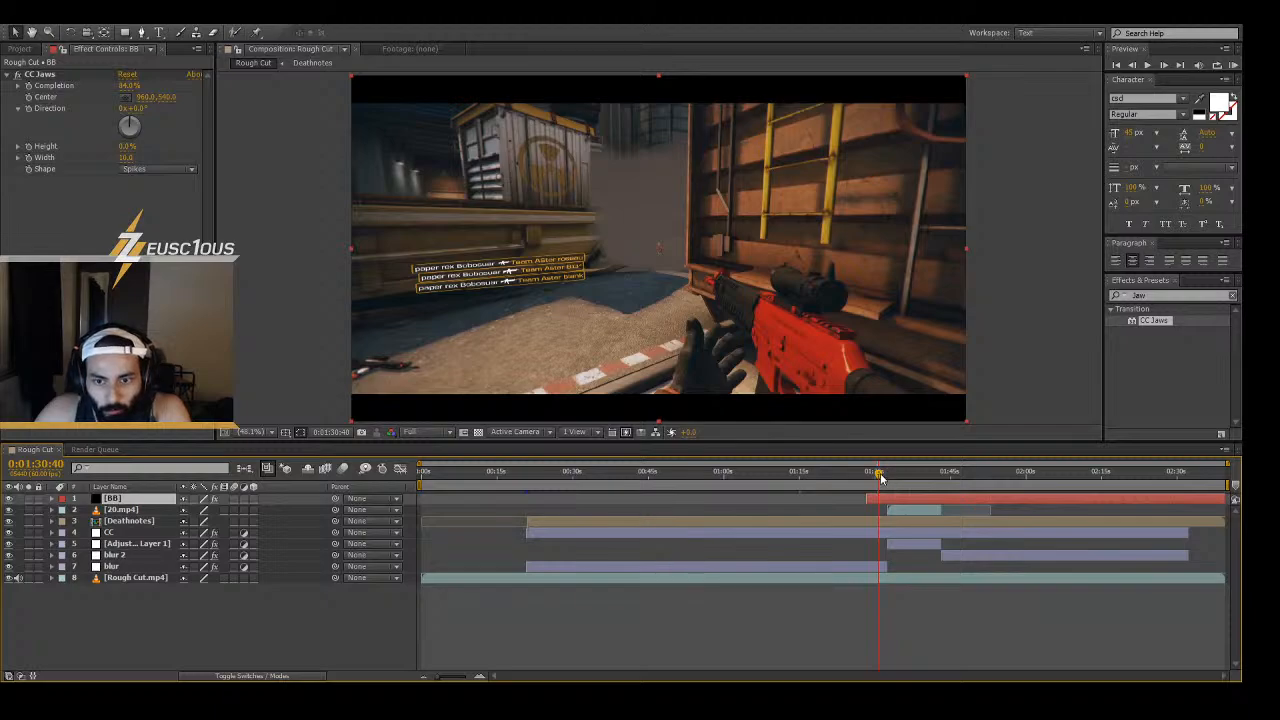
left_click_drag(881, 474, 886, 476)
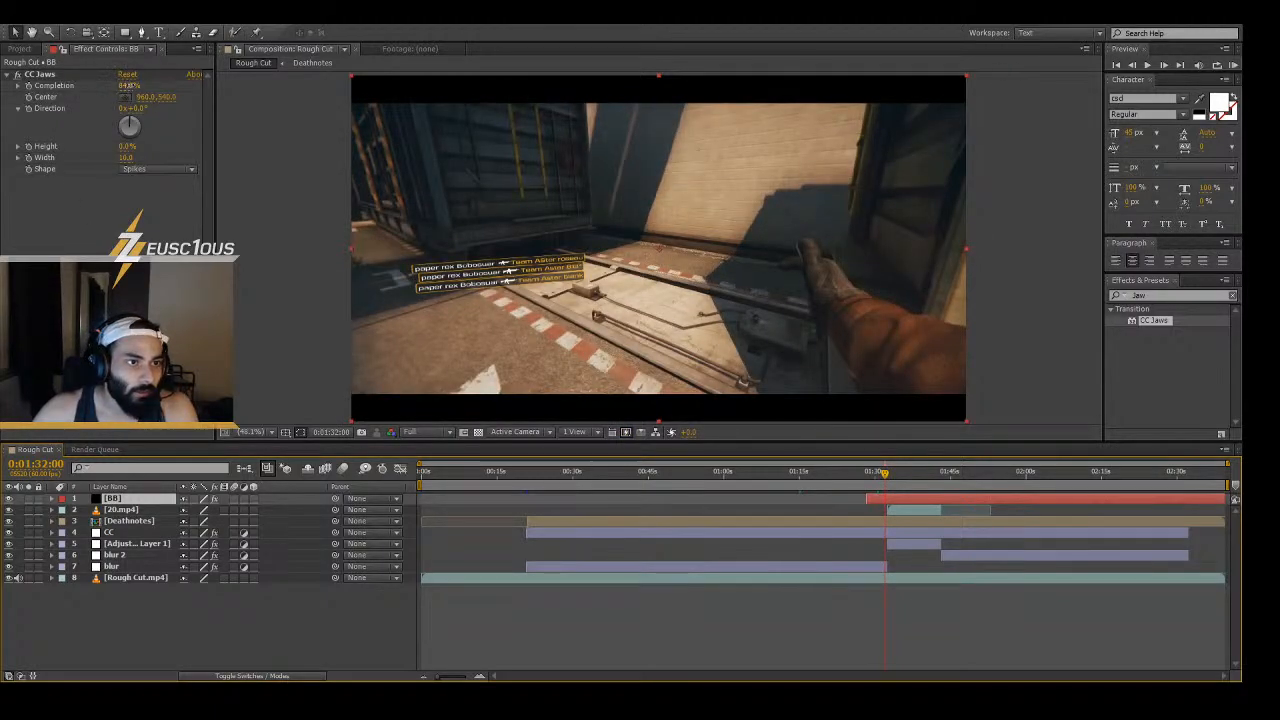
left_click_drag(128, 86, 152, 86)
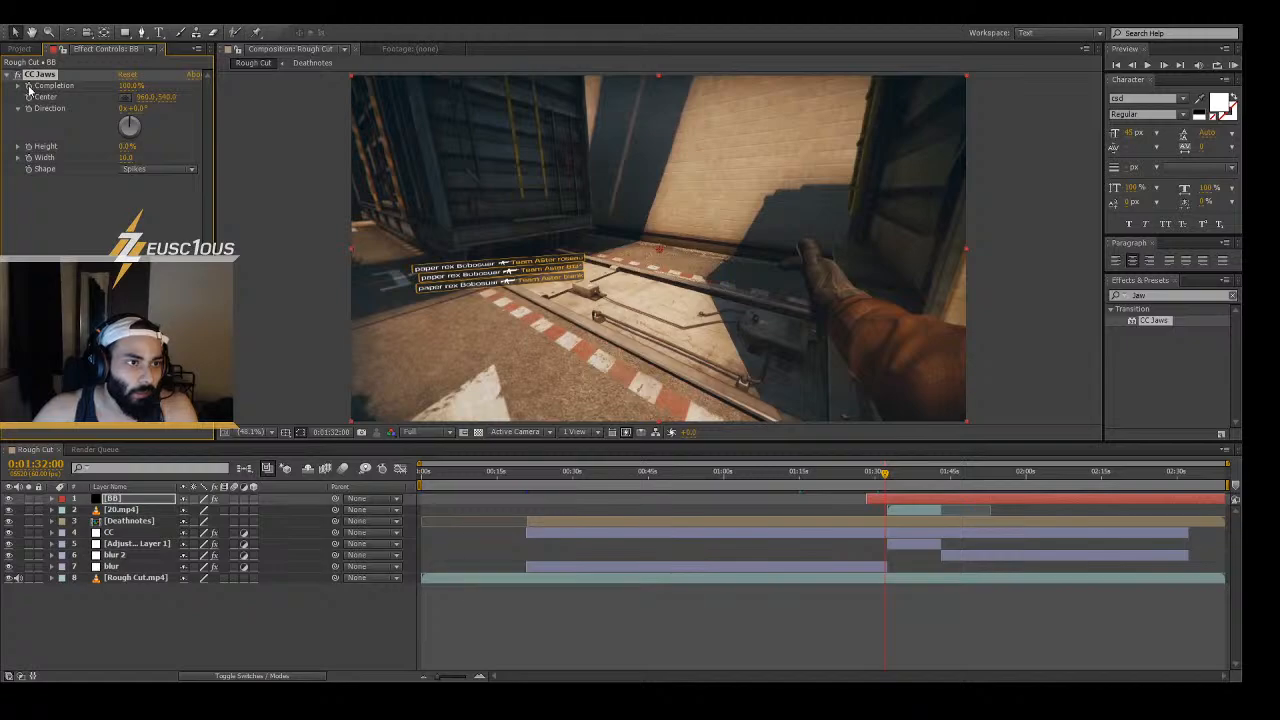
- Set the CC Jaws completion to 84% at 0:01:32:32 so the black bars slide in
left_click_drag(885, 476, 886, 478)
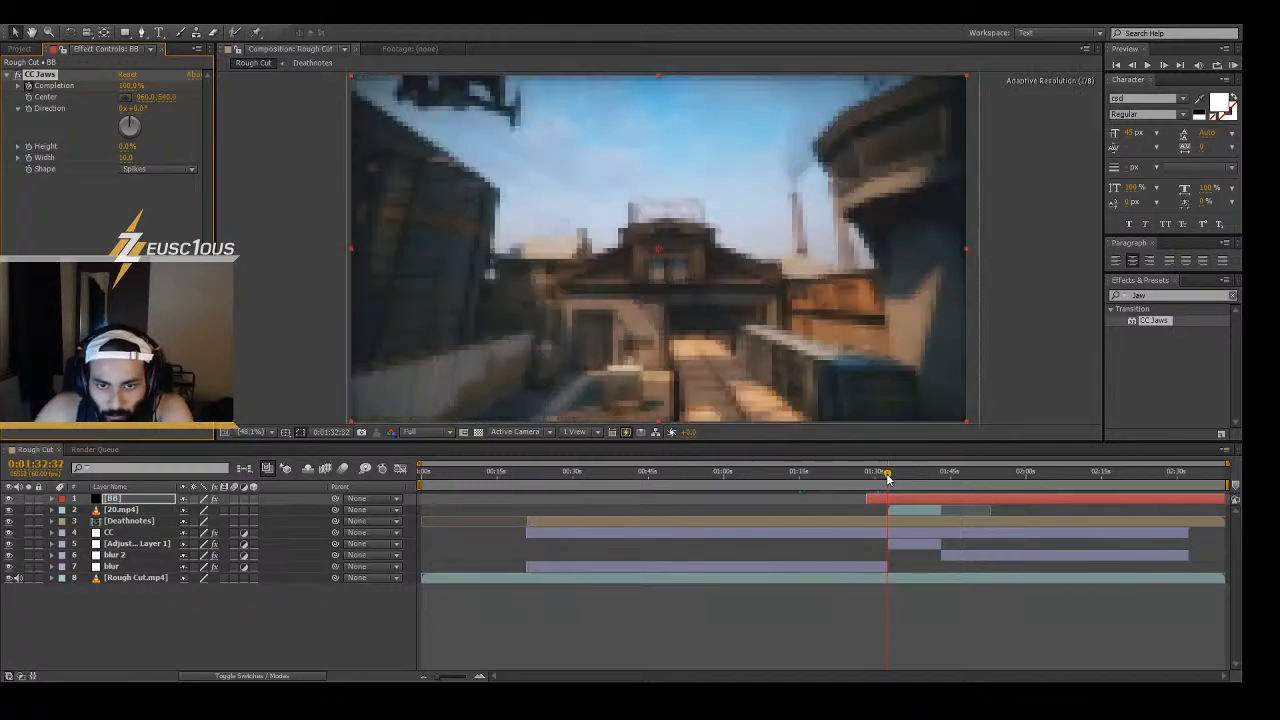
left_click(133, 87)
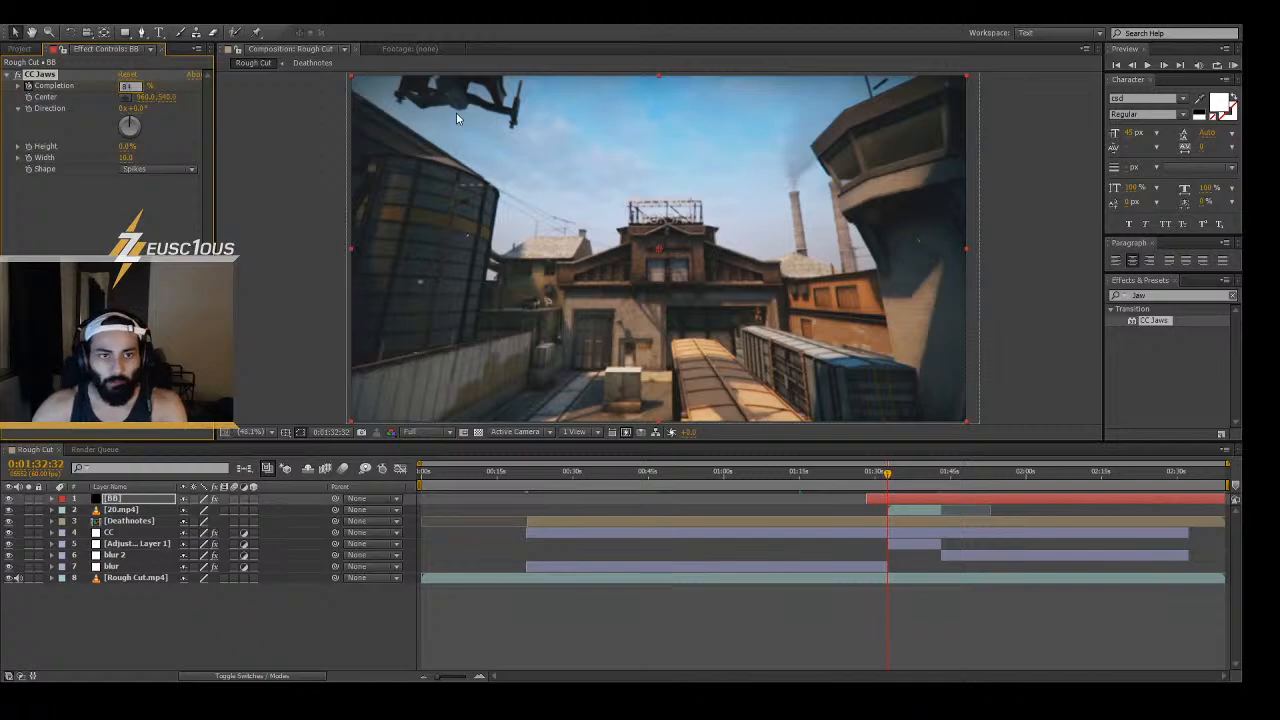
left_click(796, 510)
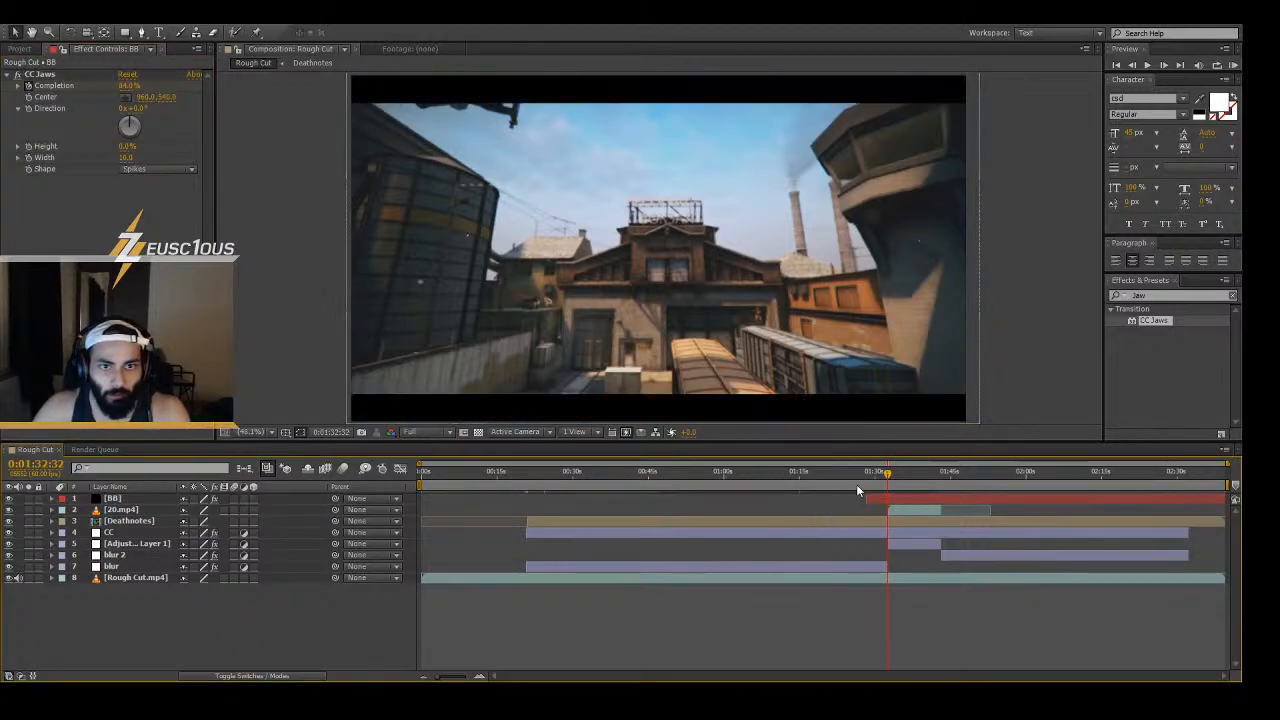
- Preview the black bars sliding in from 0:01:31:04 to the start of the 20.mp4 clip
left_click_drag(887, 476, 880, 478)
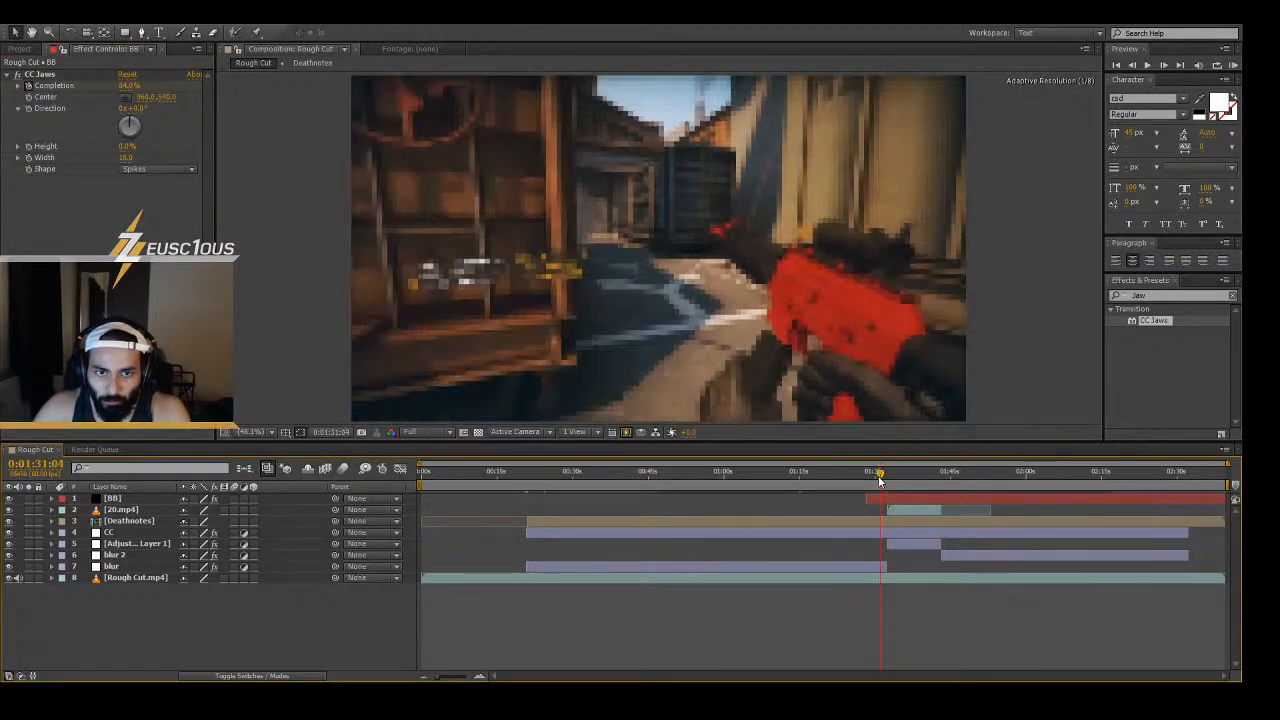
key("space")
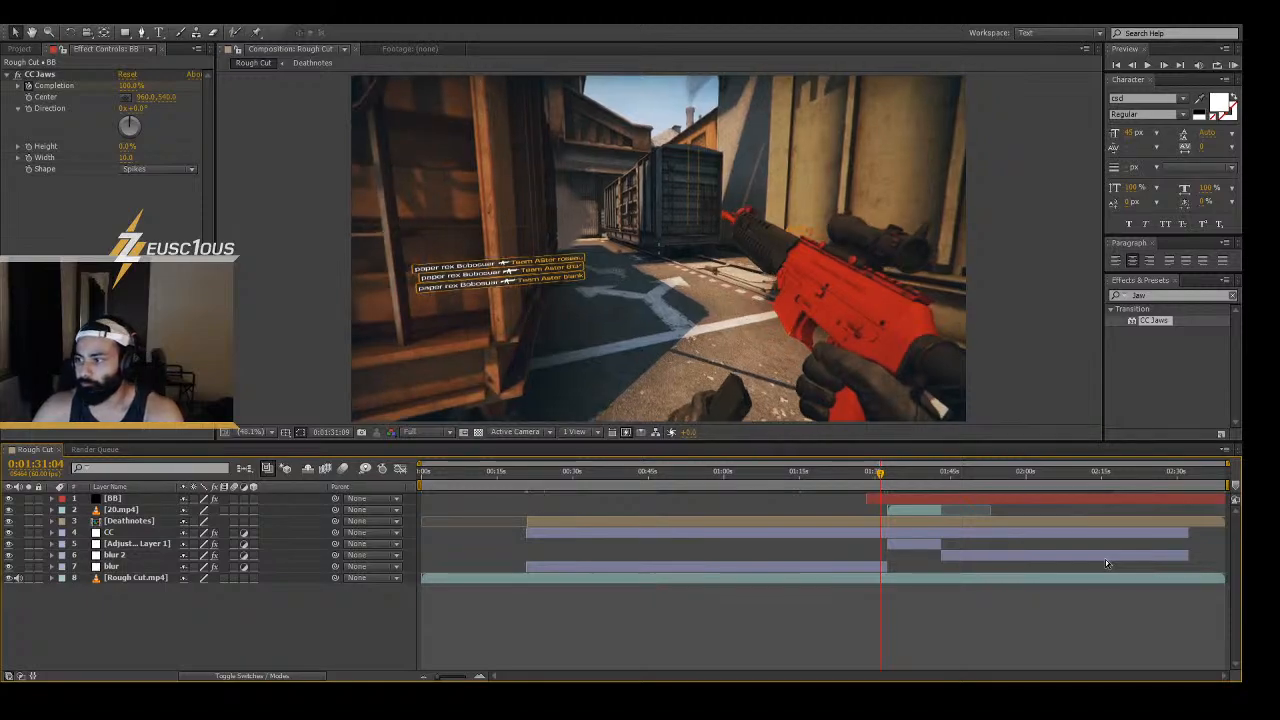
left_click_drag(880, 478, 882, 478)
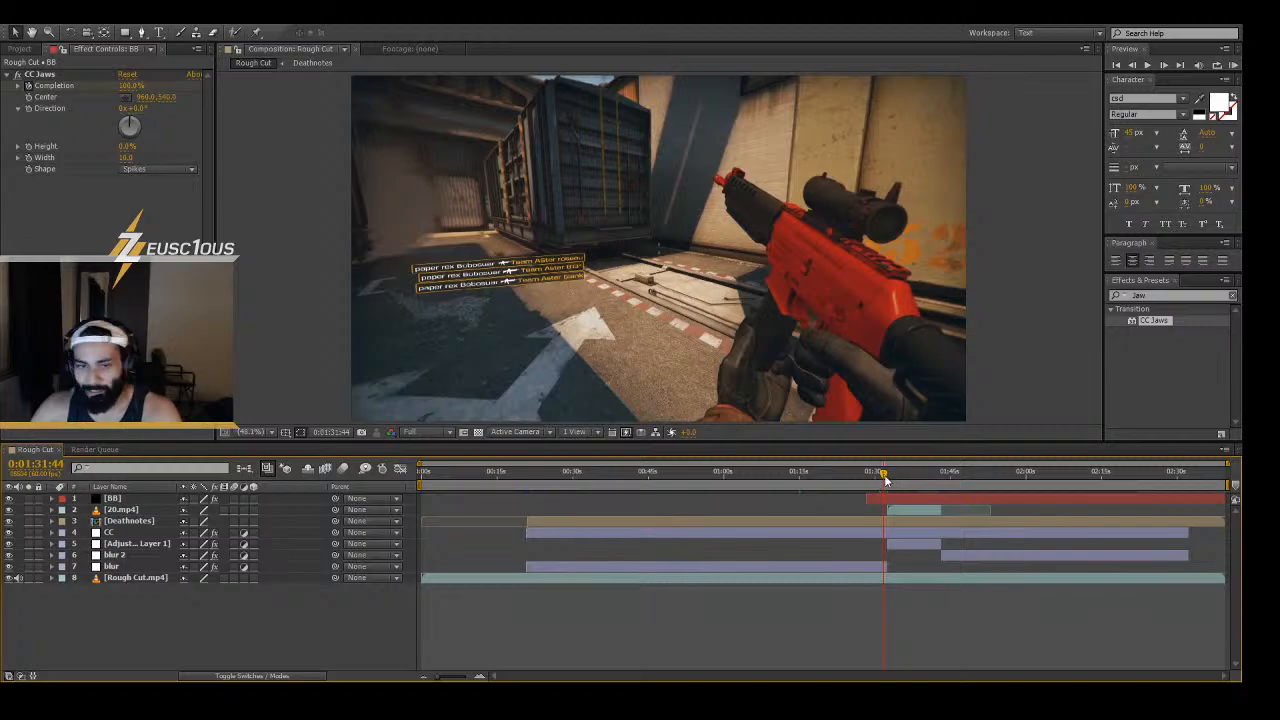
left_click(885, 478)
key("space")
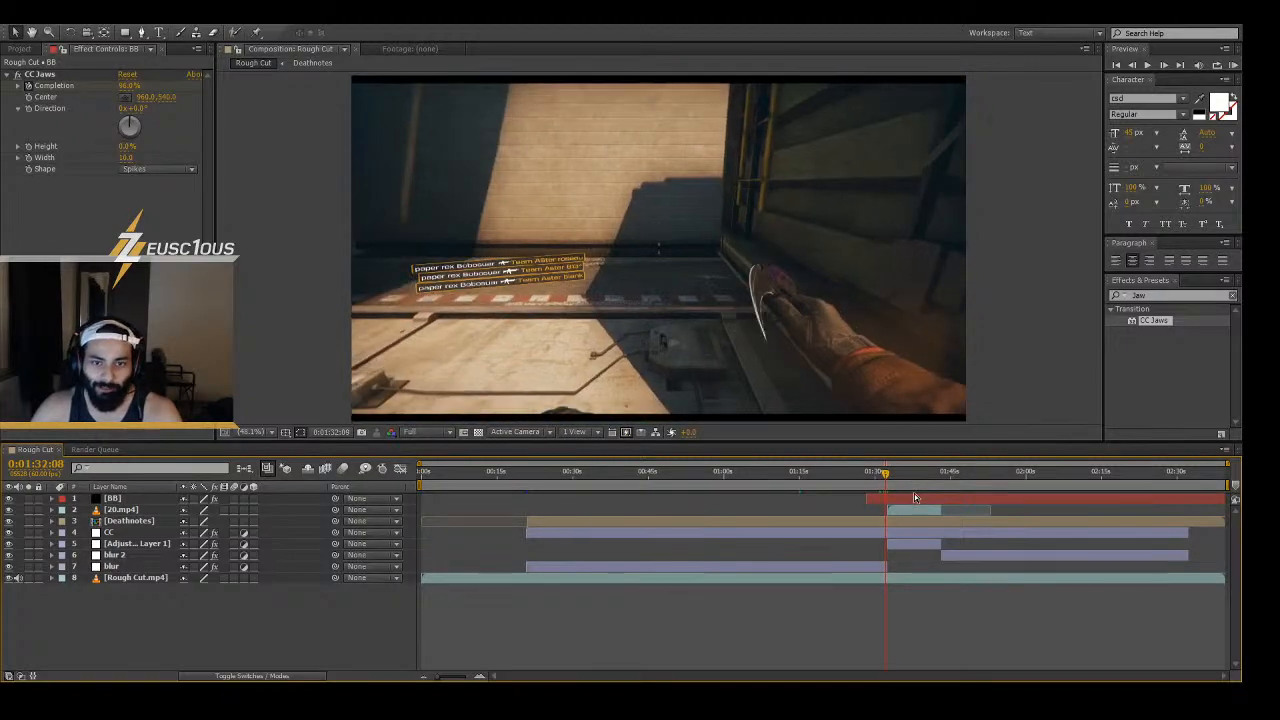
key("space")
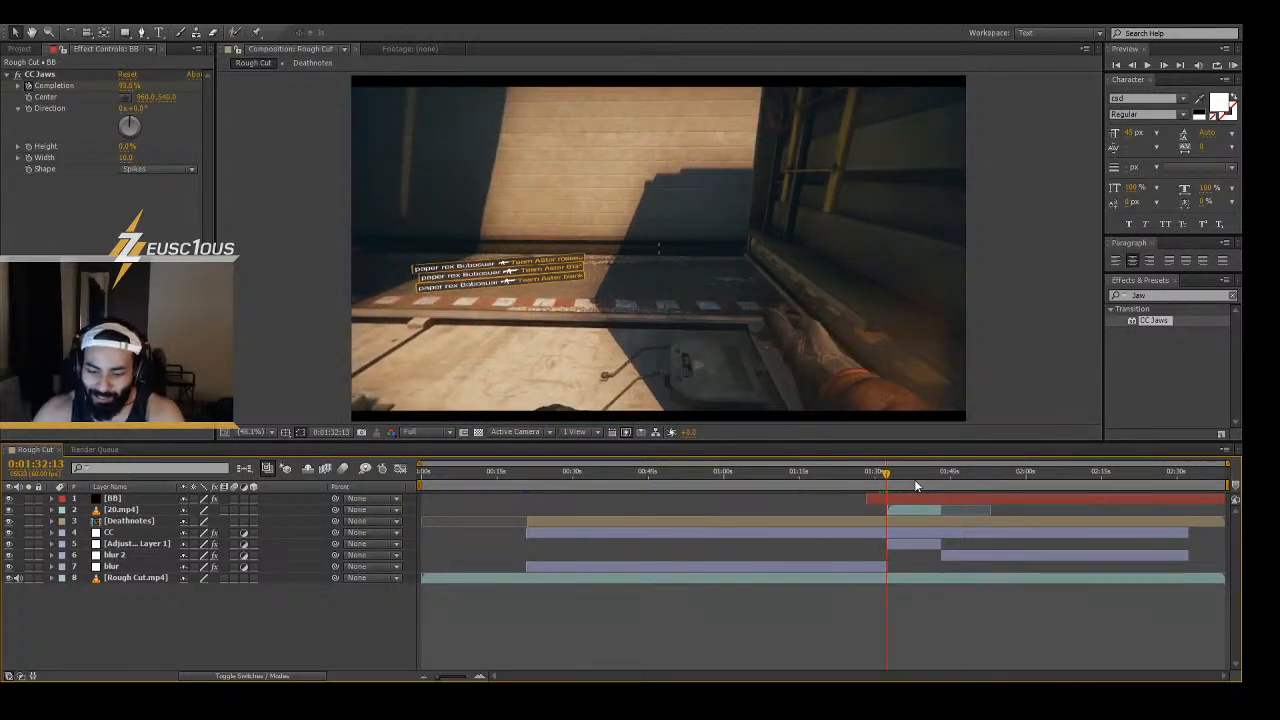
- Keyframe BB's CC Jaws completion at 83% at 0:01:43:12, where the 20.mp4 clip ends
key("equal")
key("equal")
key("equal")
key("equal")
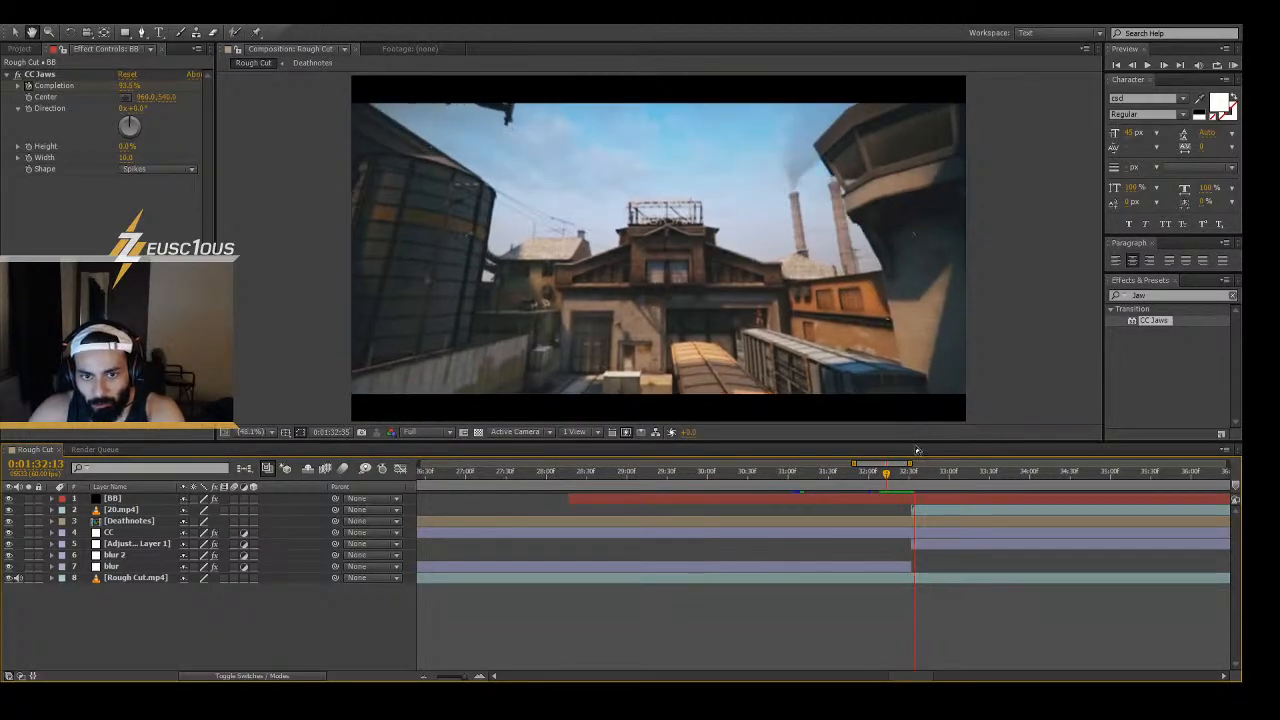
left_click_drag(918, 472, 887, 481)
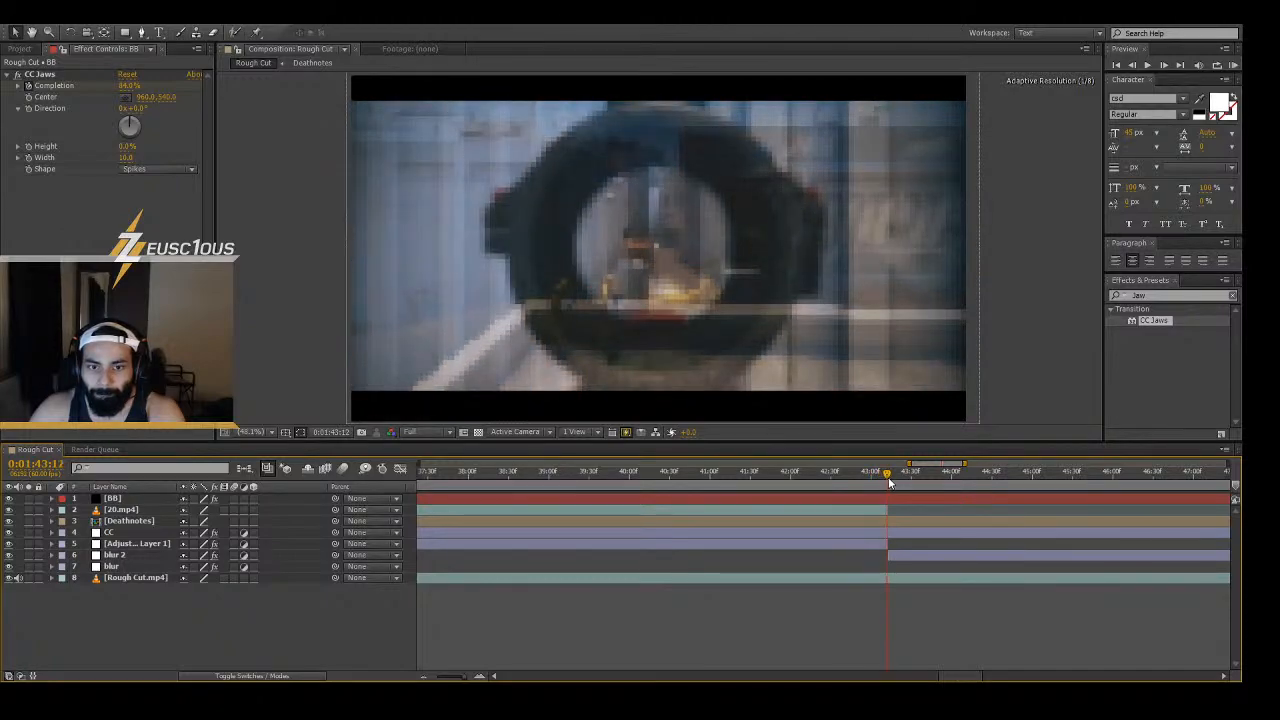
left_click(125, 86)
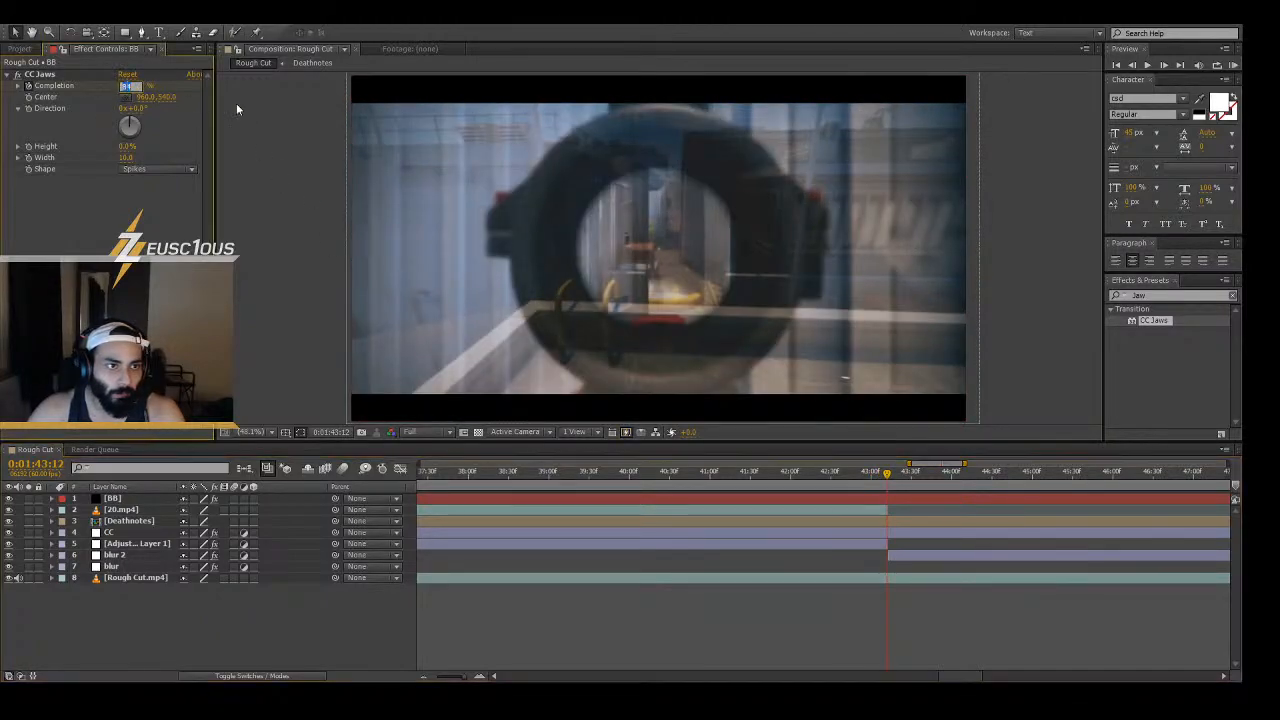
type("83")
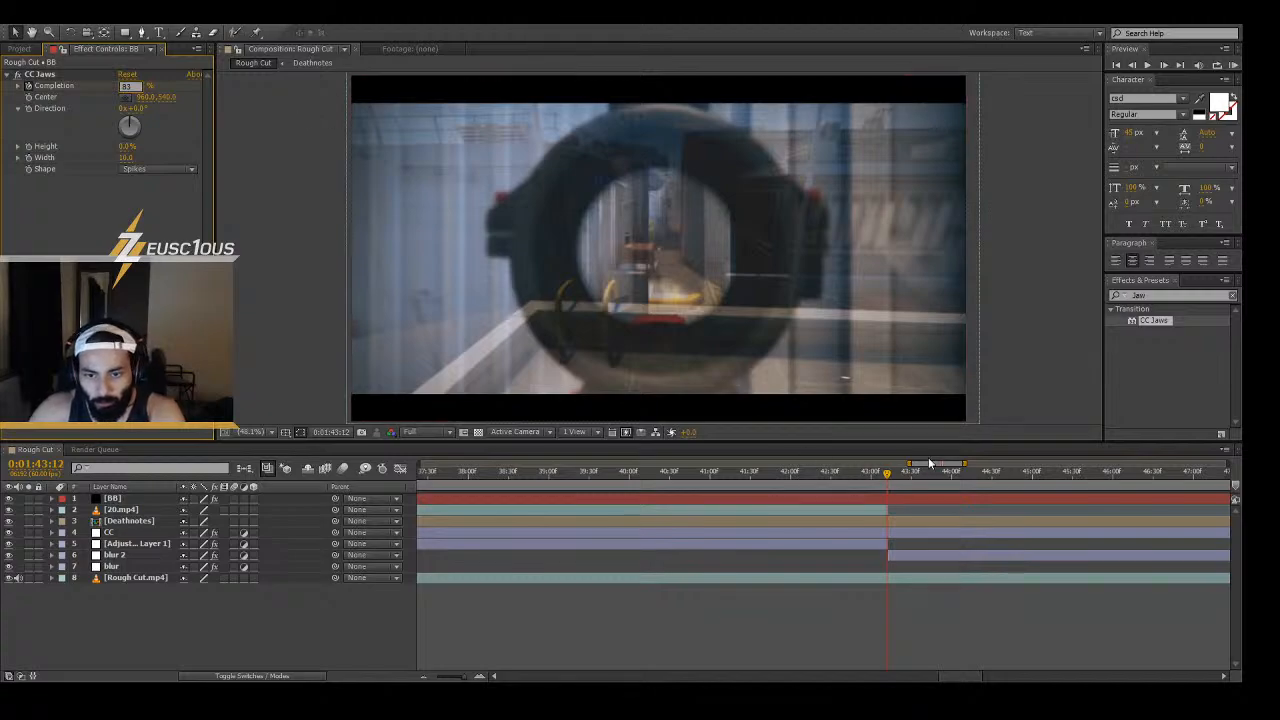
- Set BB's CC Jaws completion to 100% at 0:01:43:24 so the black bars slide out
left_click_drag(890, 478, 903, 478)
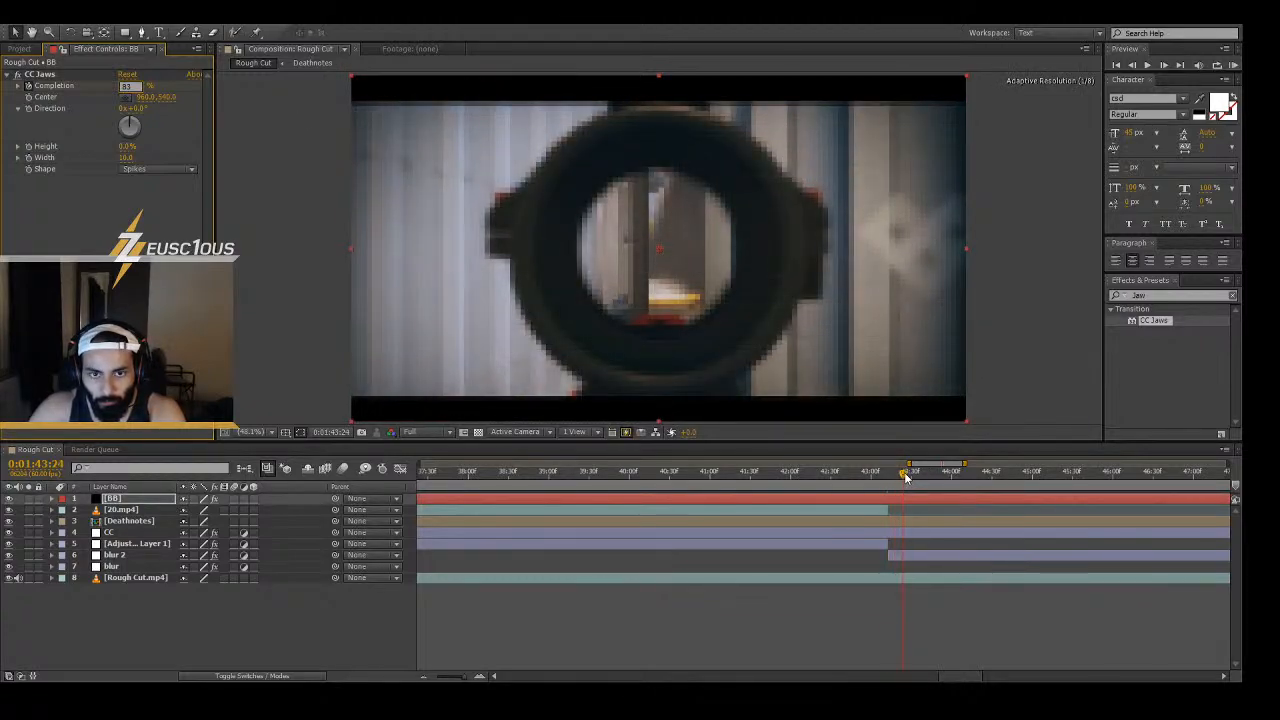
left_click(127, 87)
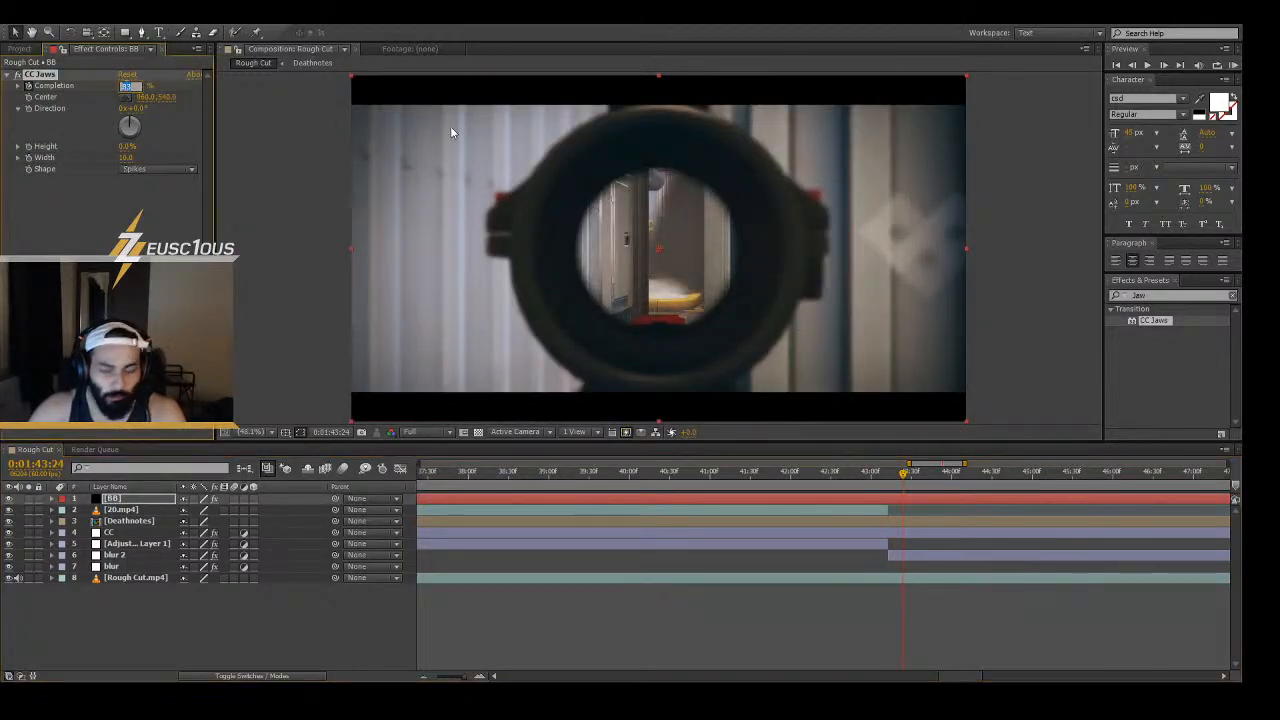
left_click(674, 630)
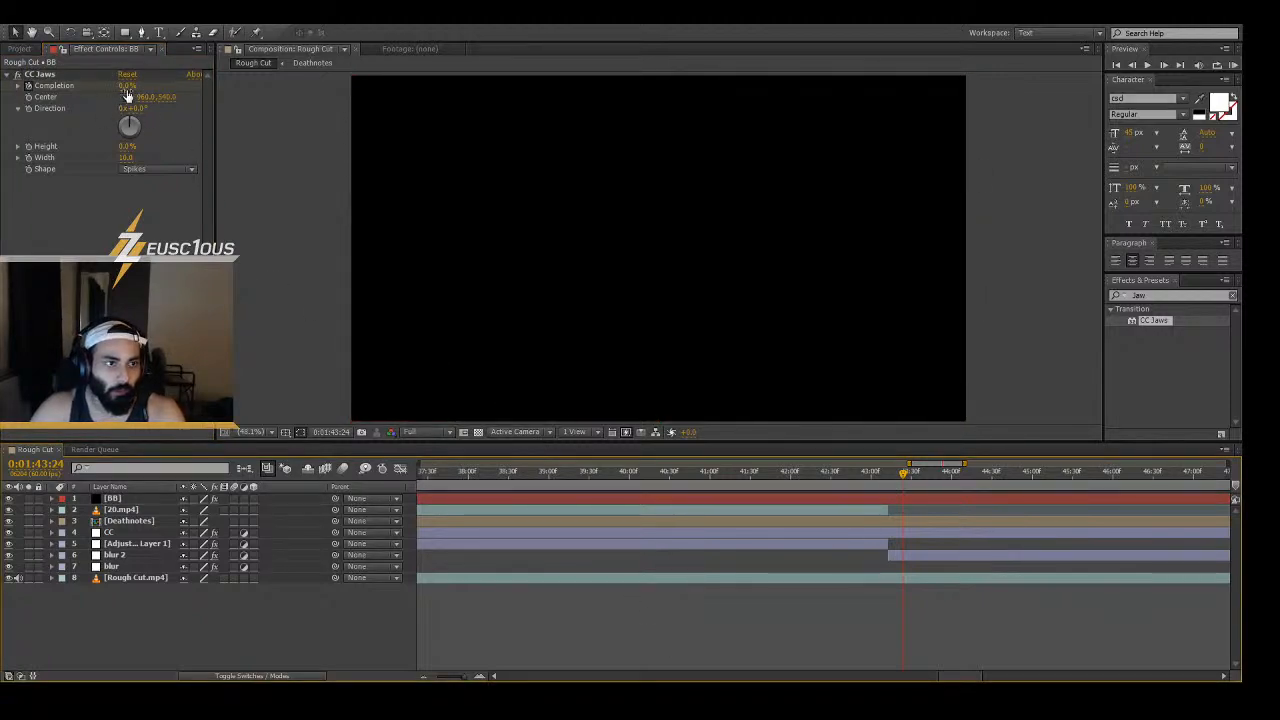
left_click(127, 87)
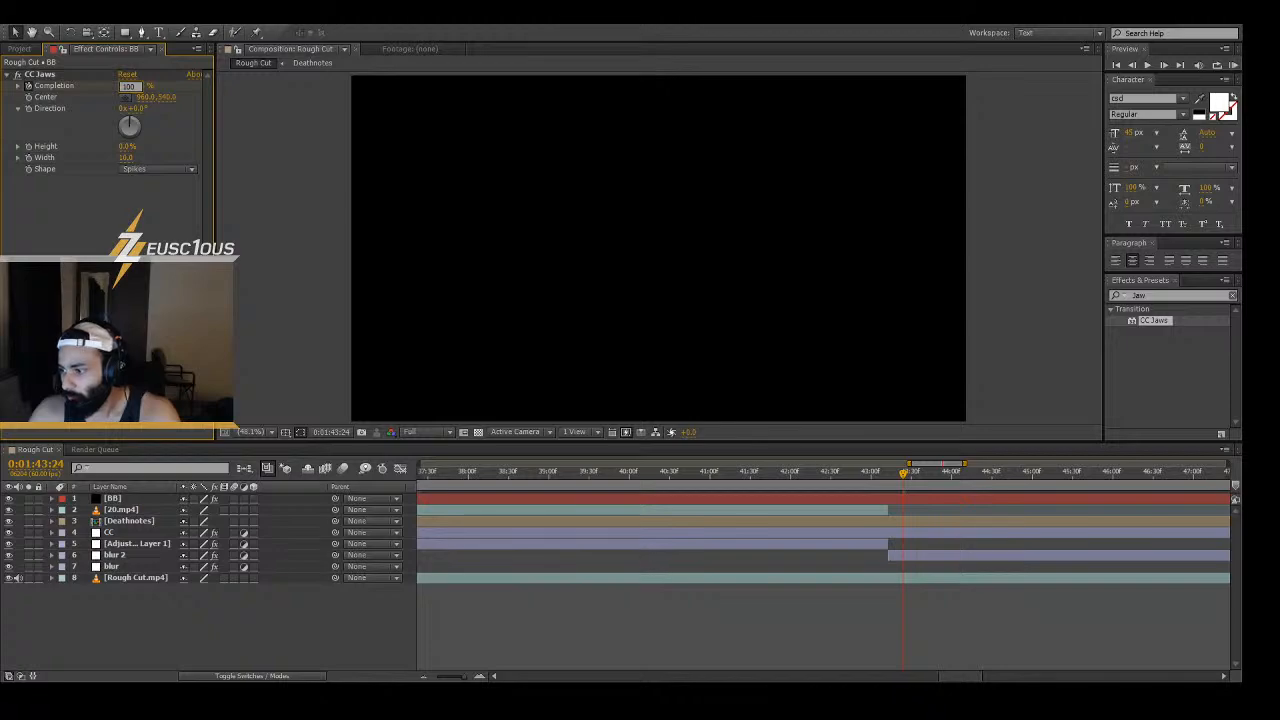
type("100")
key("Return")
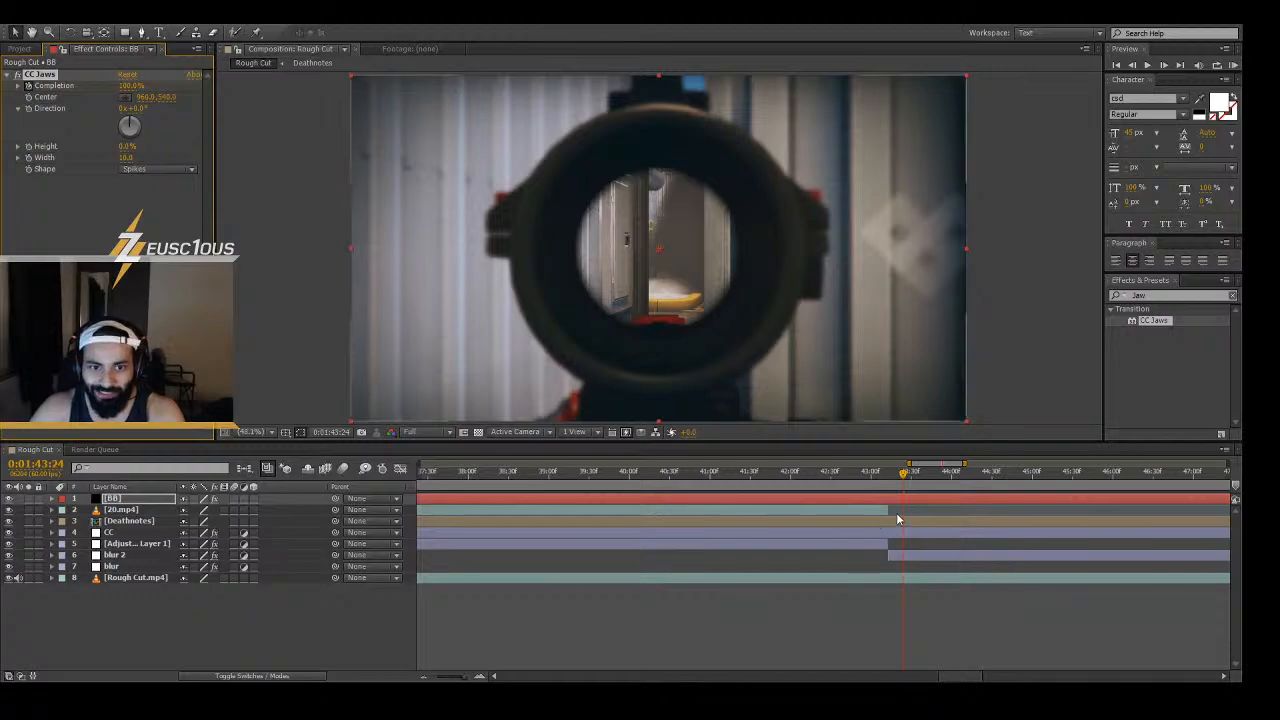
- Split the BB layer at 0:01:43:47 and delete the remainder after that point
left_click_drag(901, 480, 932, 487)
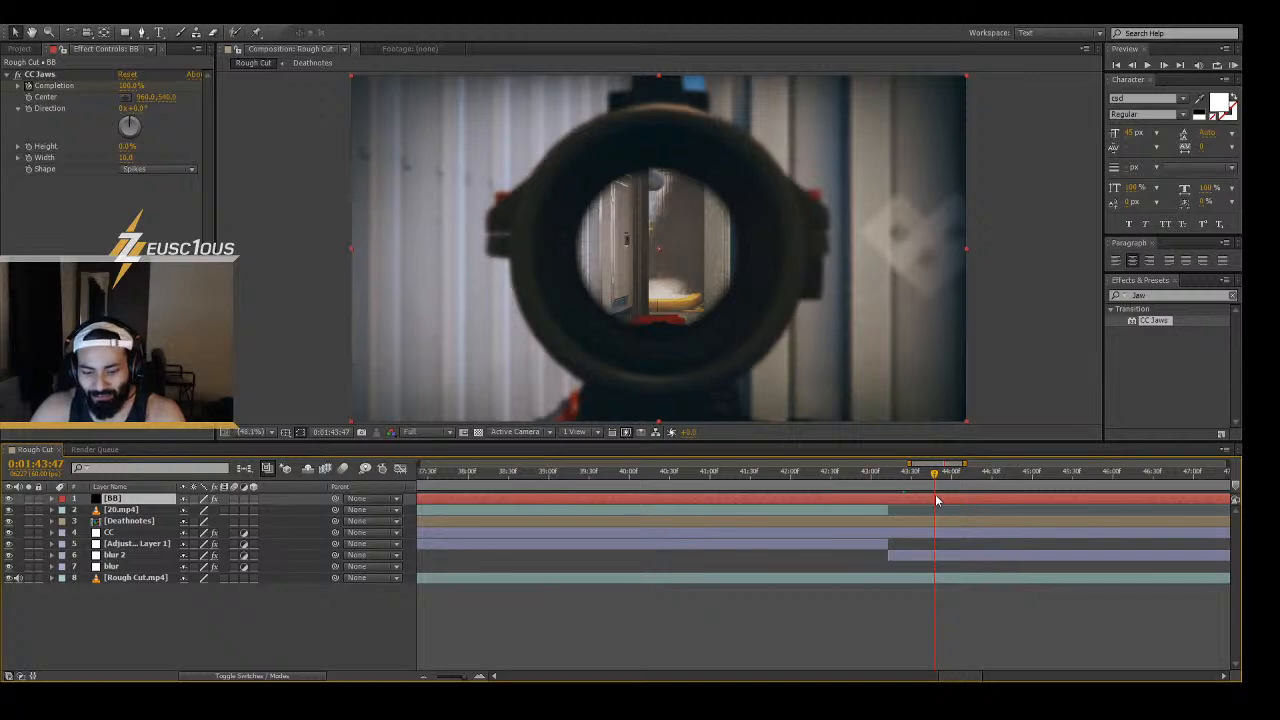
key("ctrl+shift+d")
key("Delete")
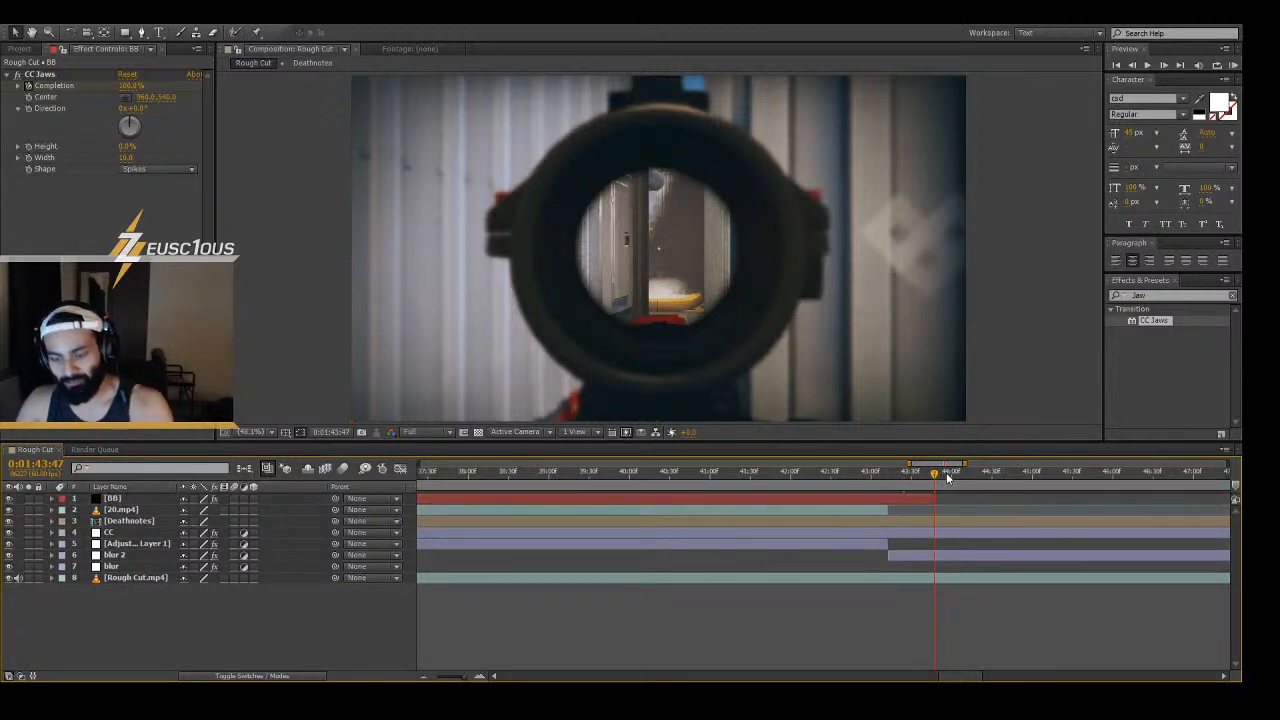
- Review the whole Rough Cut composition from near its start through the 20.mp4 clip to 0:02:09:11
key("minus")
key("minus")
key("minus")
key("minus")
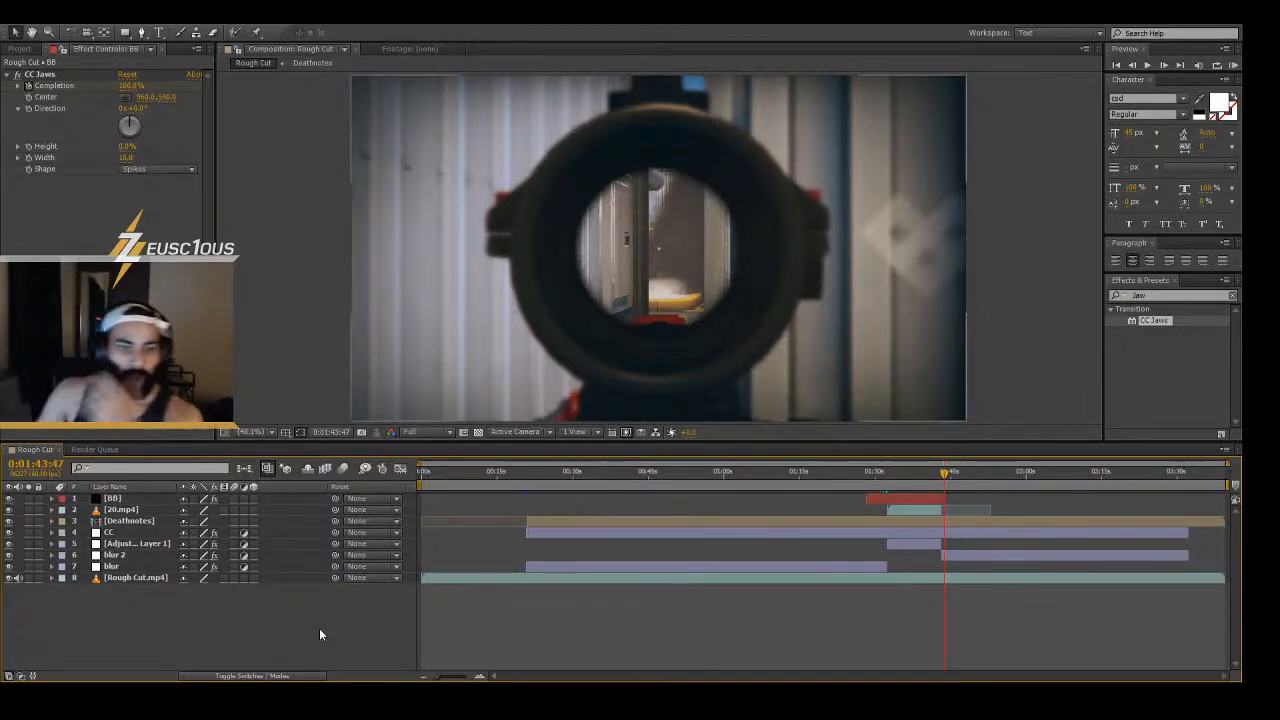
left_click(442, 474)
left_click_drag(441, 475, 898, 470)
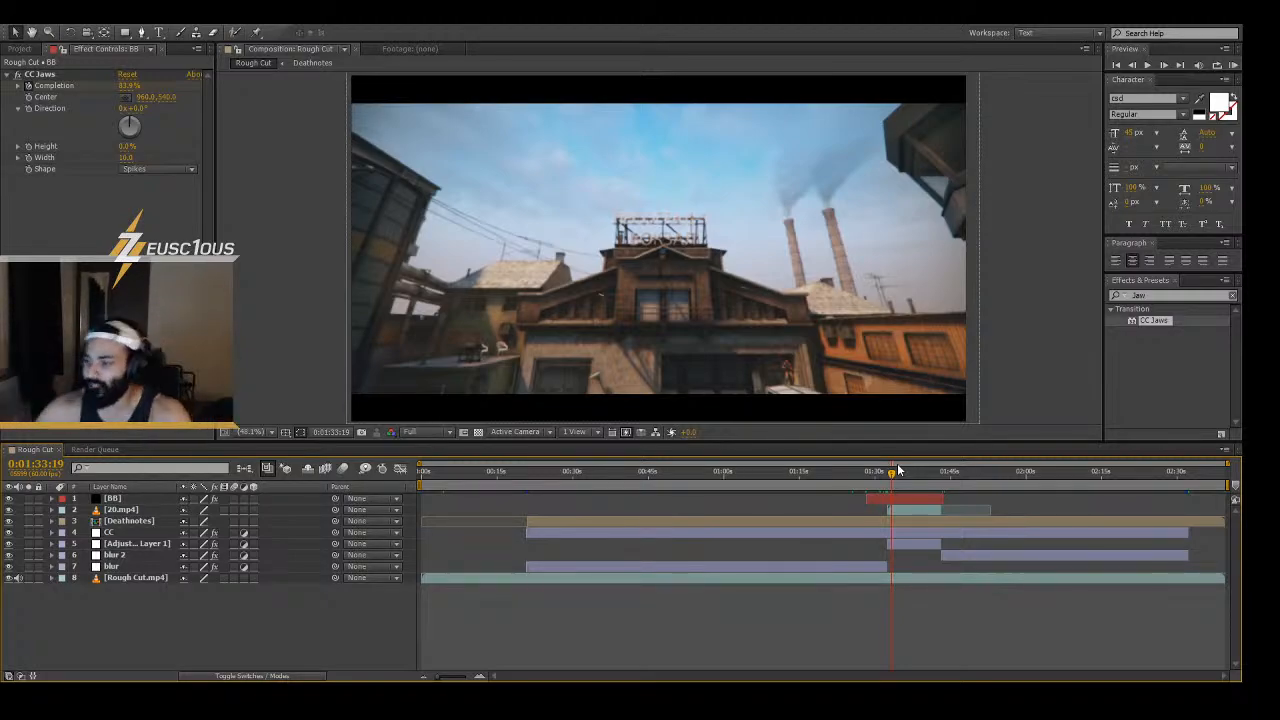
left_click_drag(892, 483, 1037, 478)
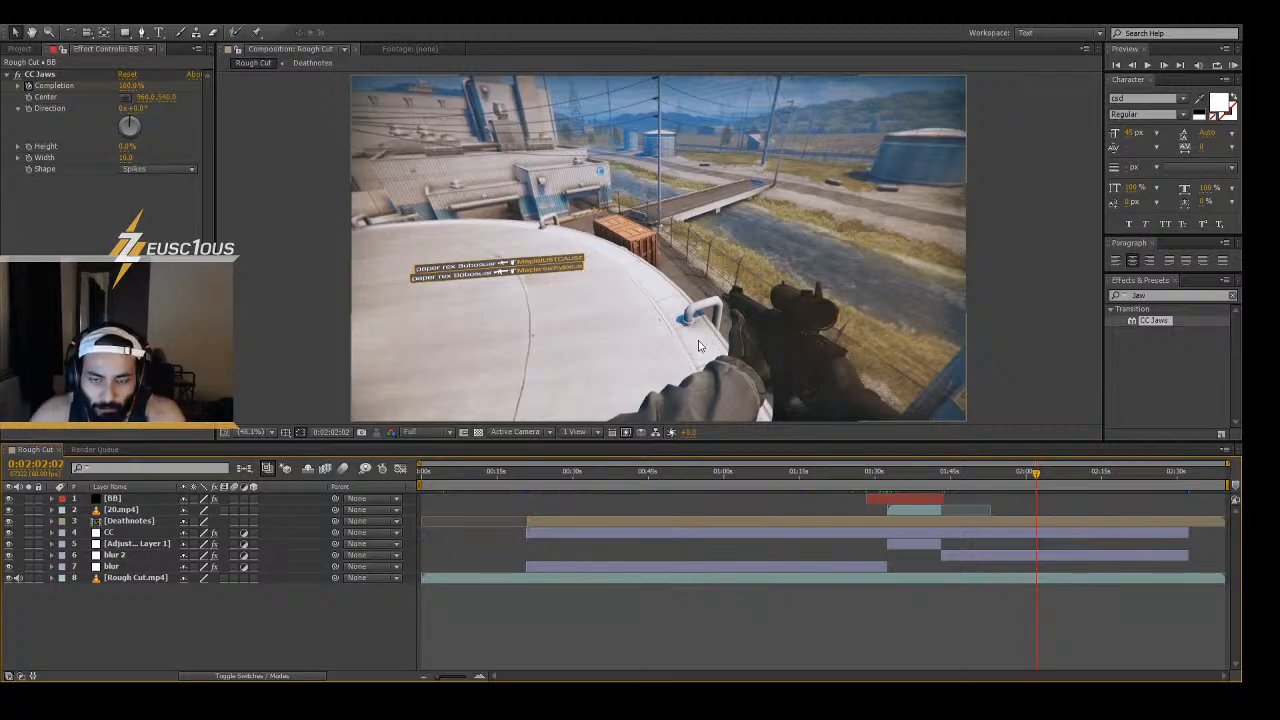
left_click_drag(1040, 480, 1072, 478)
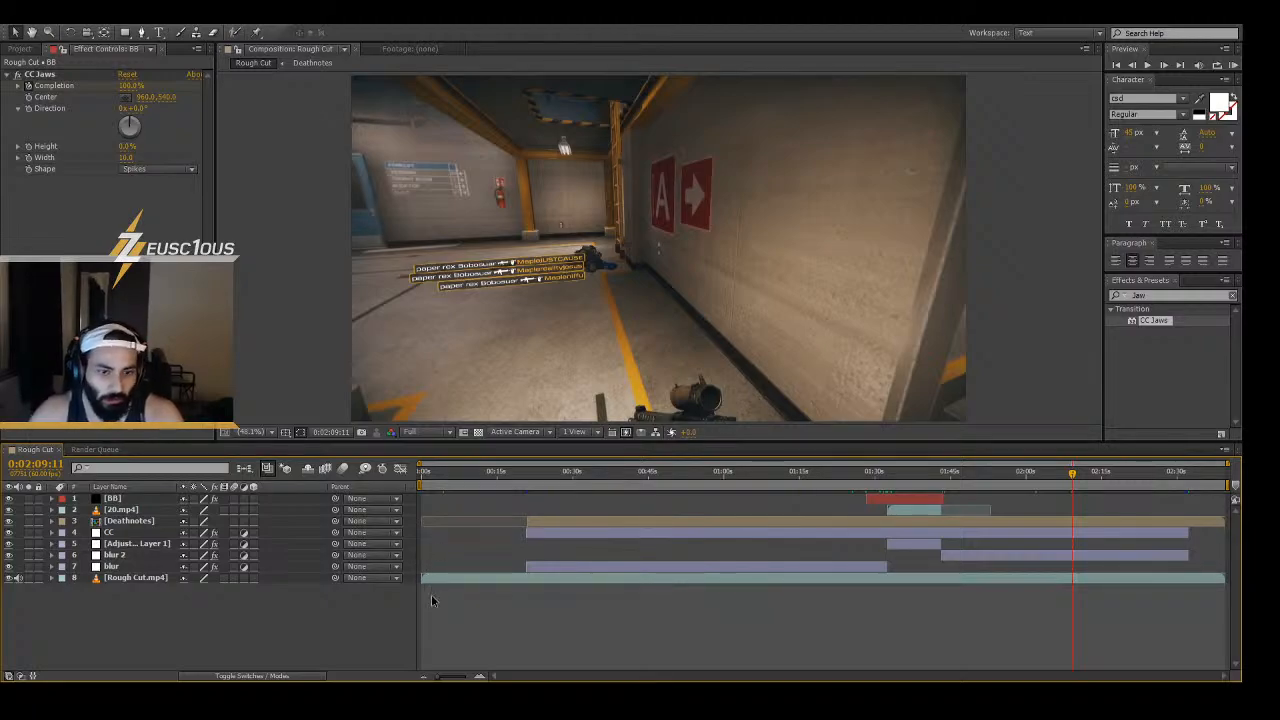
- Add a new adjustment layer directly below Deathnotes and trim both its ends to match the CC layer
key("ctrl+alt+y")
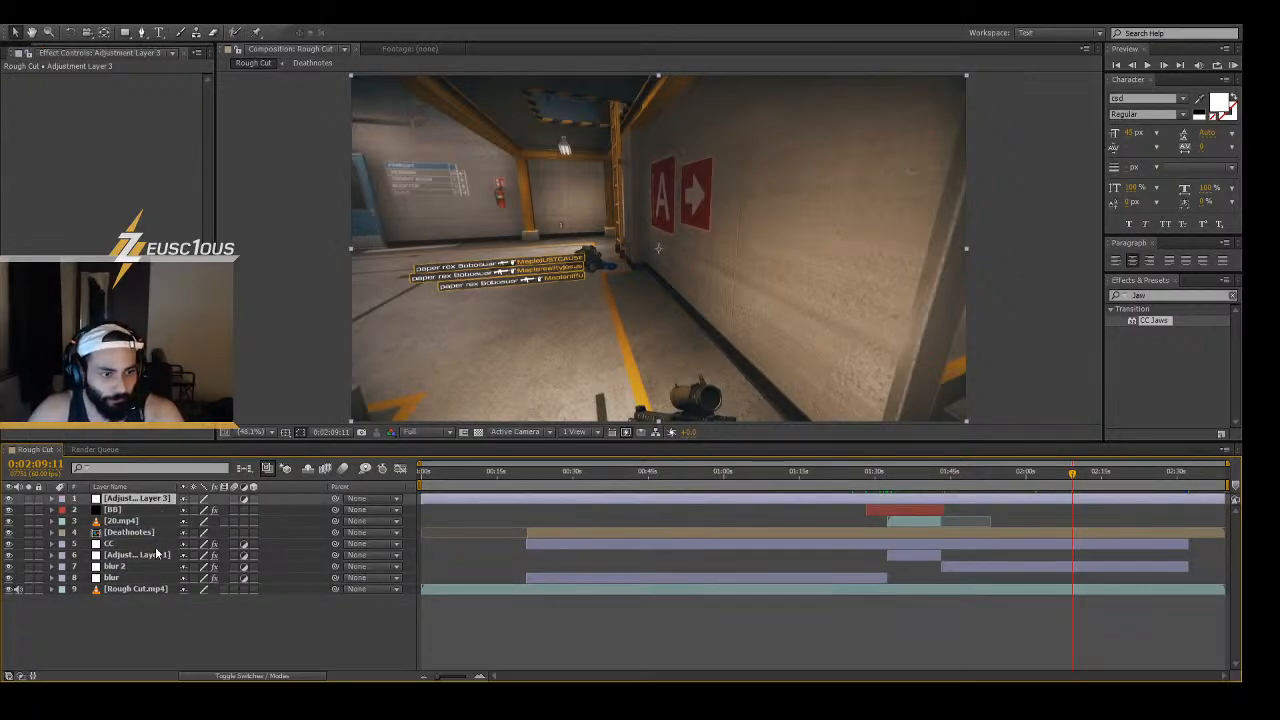
left_click_drag(130, 507, 170, 540)
left_click_drag(421, 532, 526, 532)
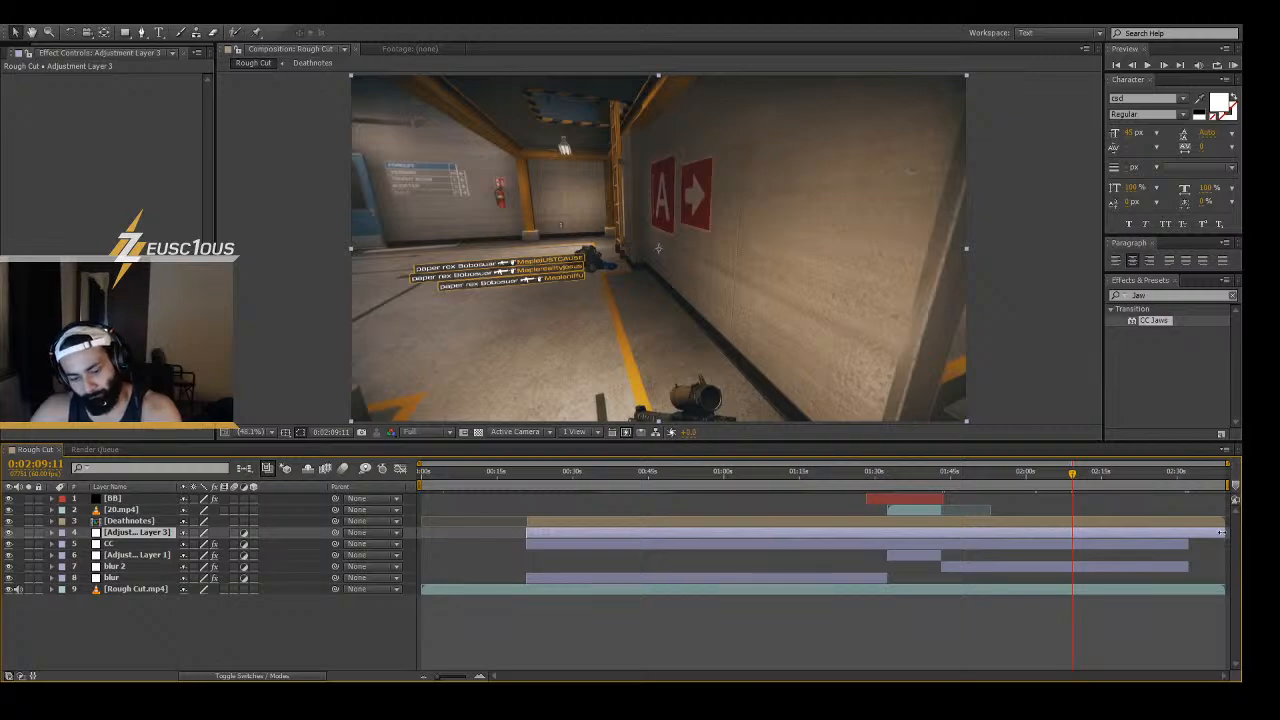
left_click_drag(1220, 532, 1188, 532)
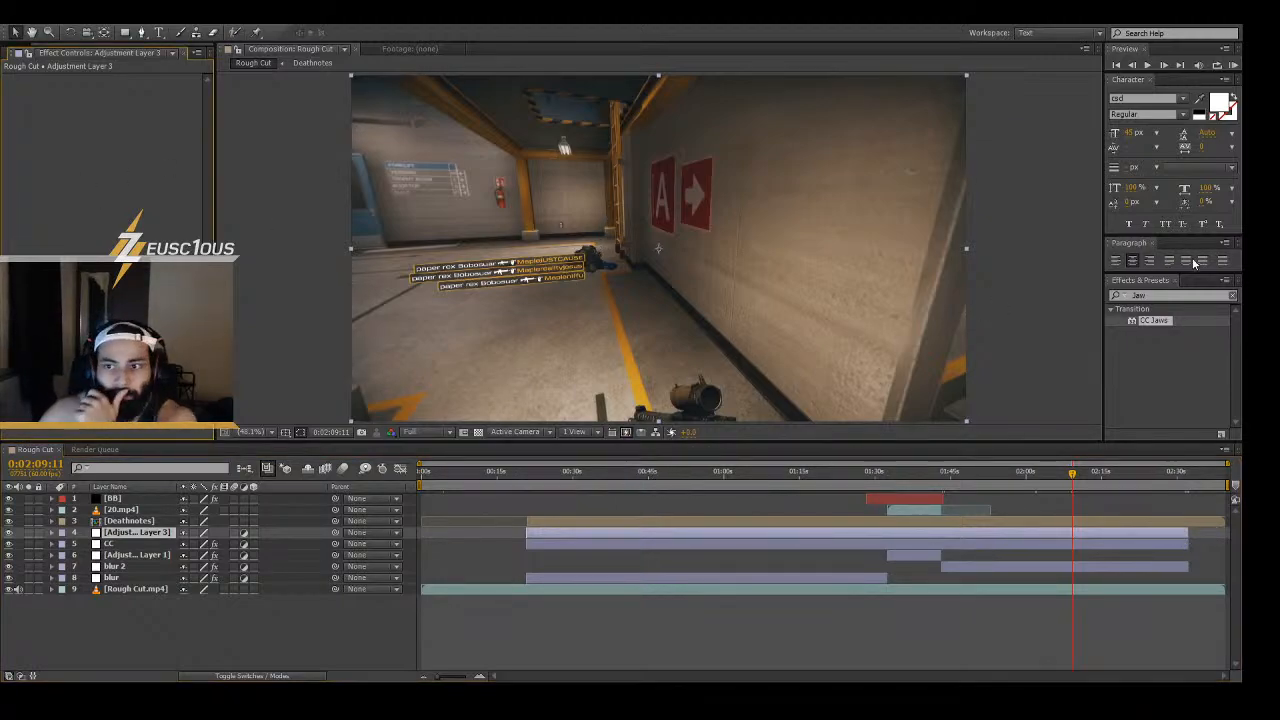
- Try the LUT Buddy effect on the new adjustment layer
left_click(1160, 296)
type("lut")
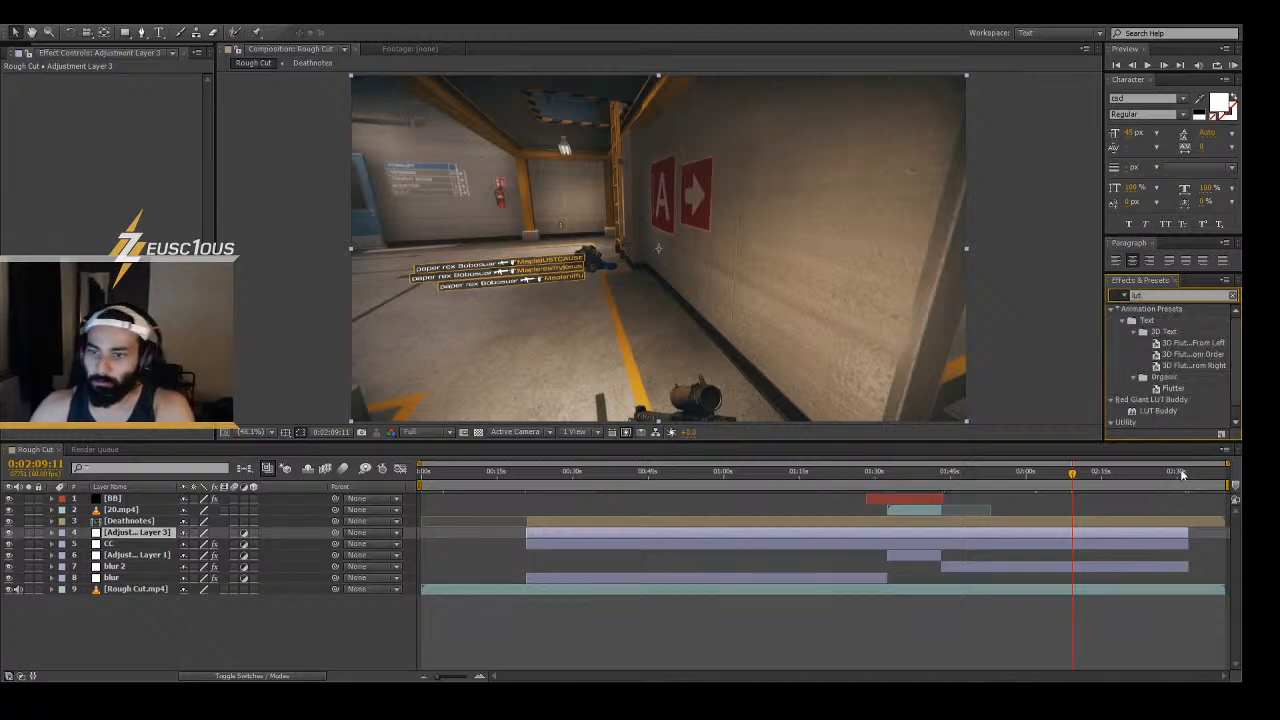
double_click(1150, 410)
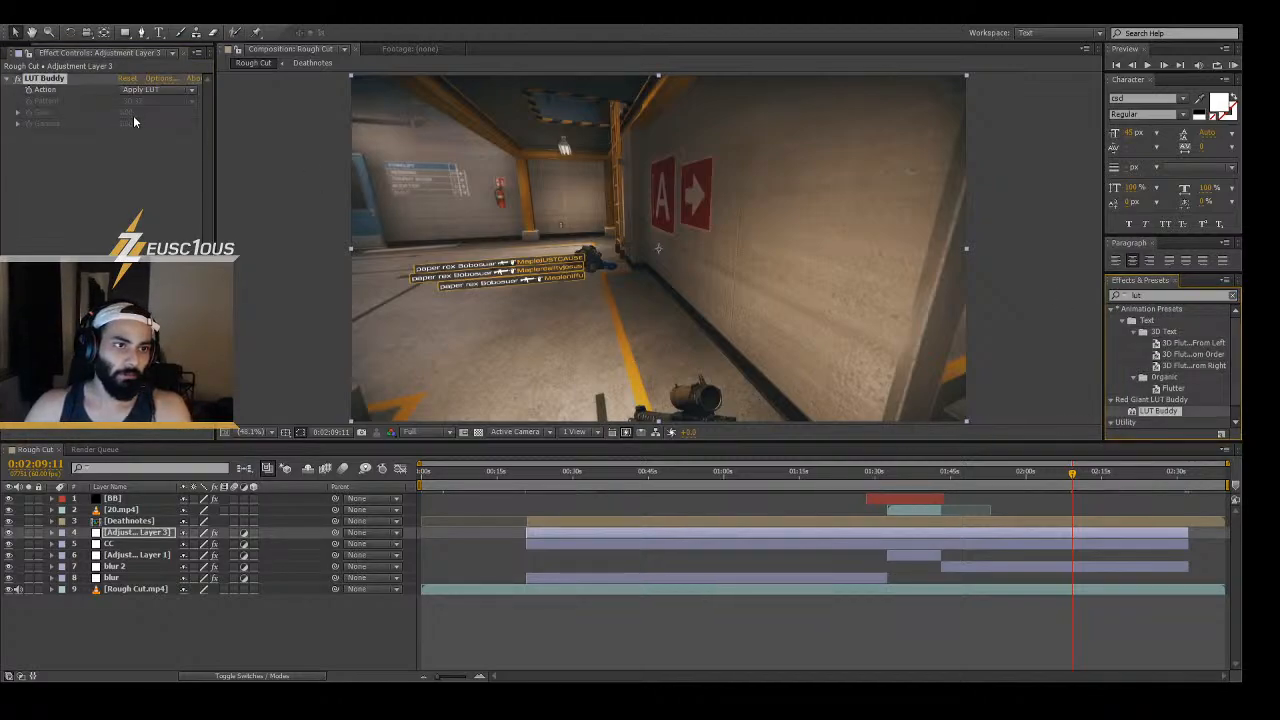
key("ctrl+z")
- Try the Apply Color LUT effect on the new adjustment layer and check the look at 0:01:47:29
scroll(1168, 401, "down", 1)
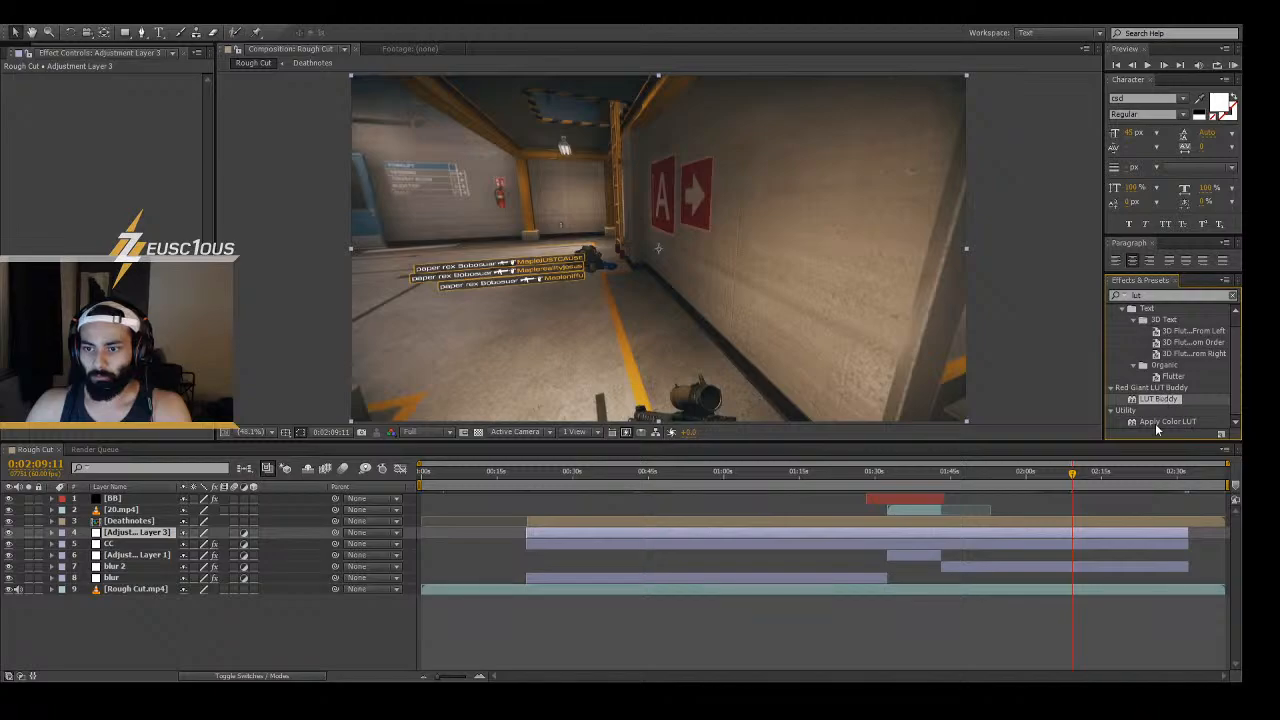
double_click(1156, 423)
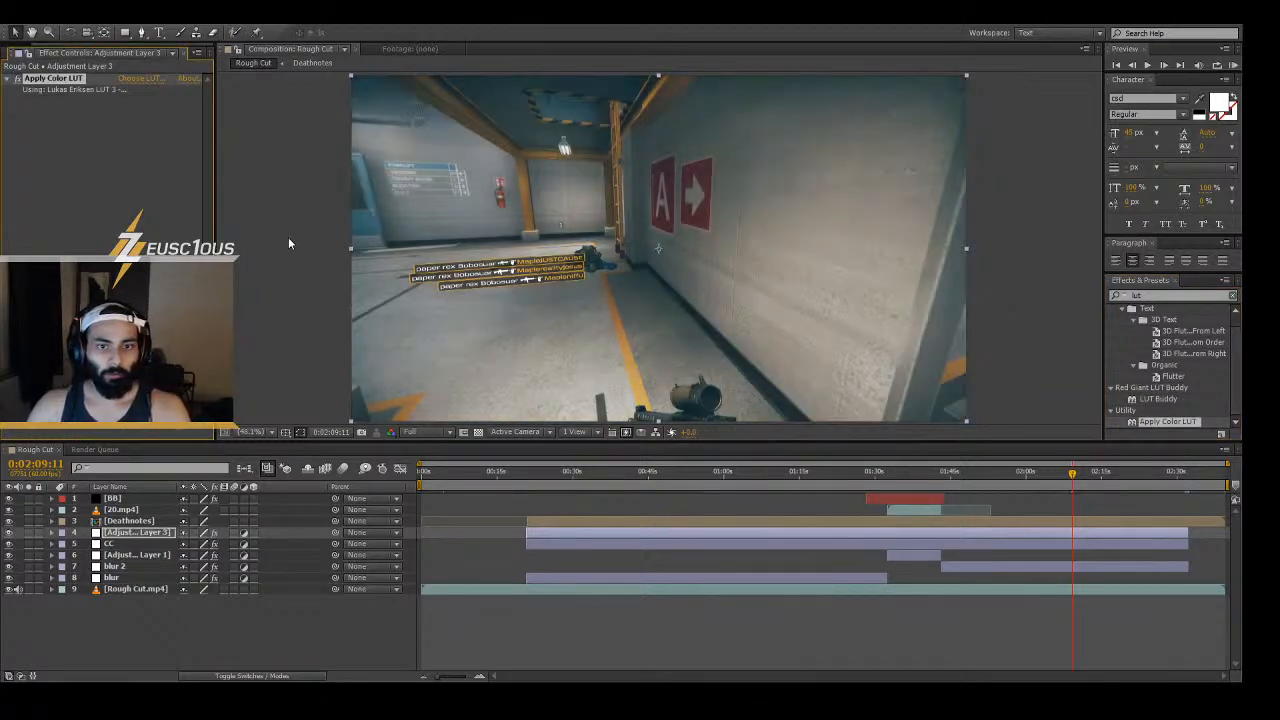
key("ctrl+z")
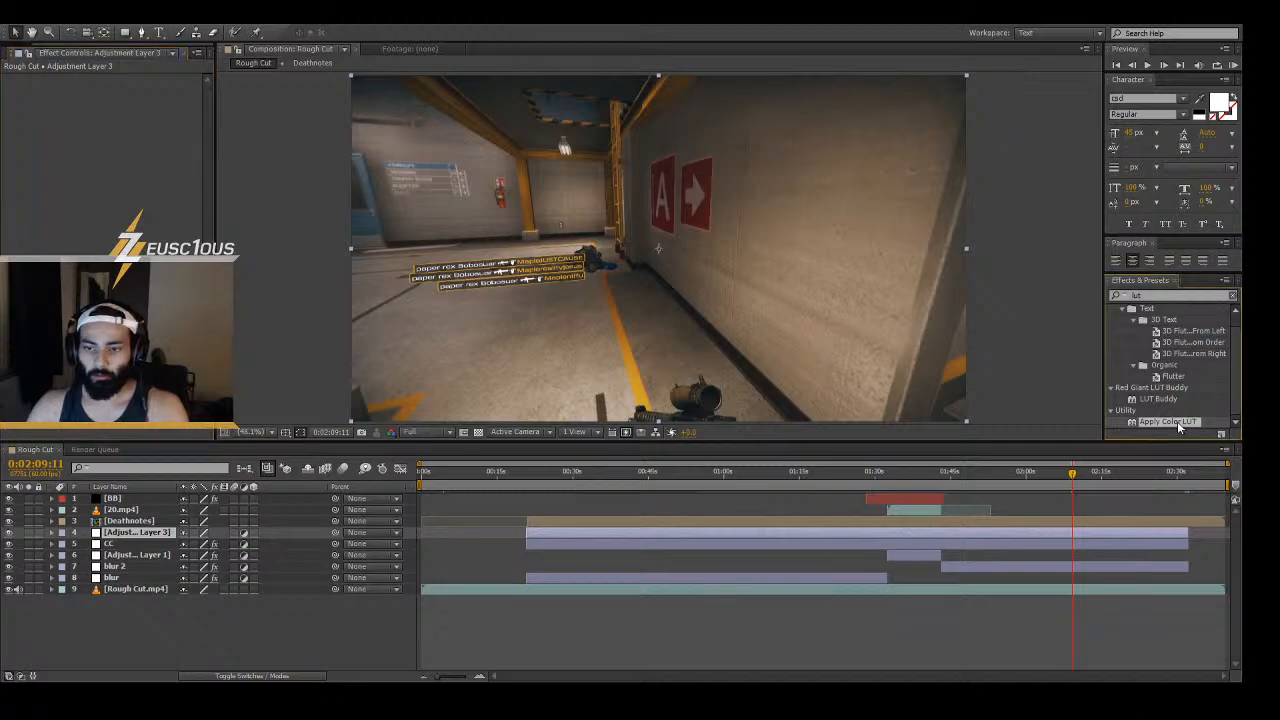
key("ctrl+shift+z")
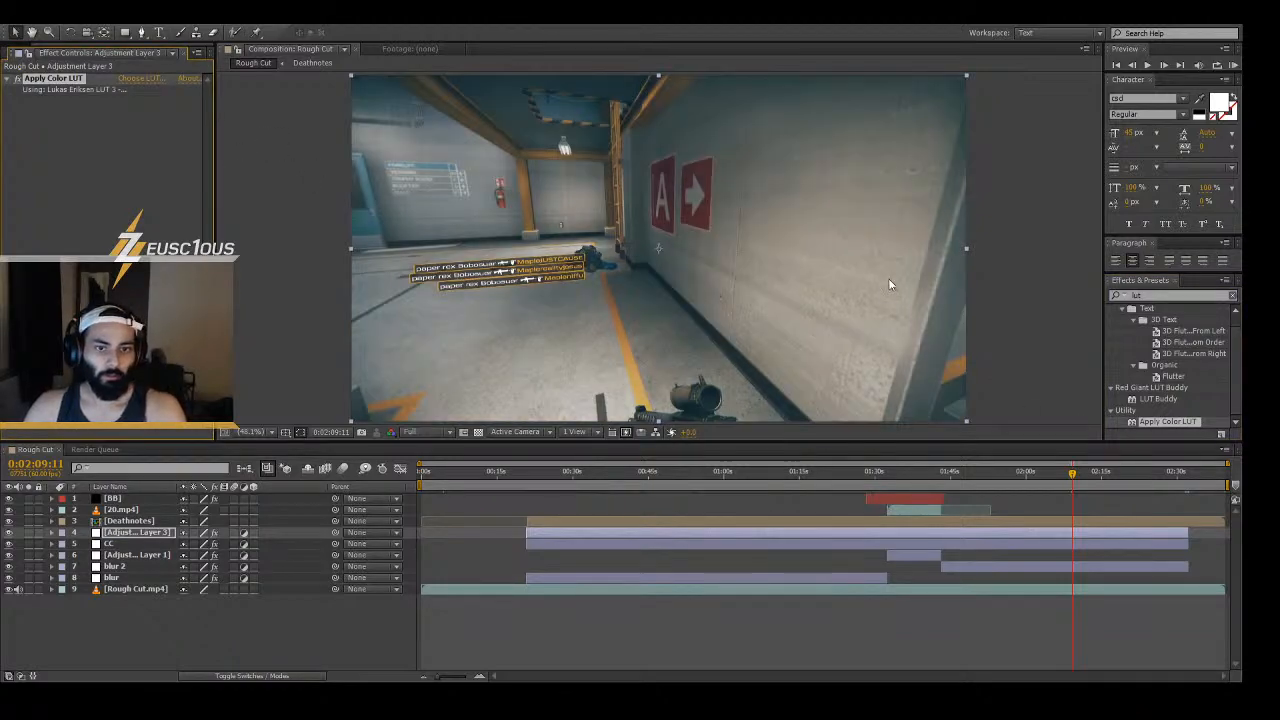
left_click(963, 473)
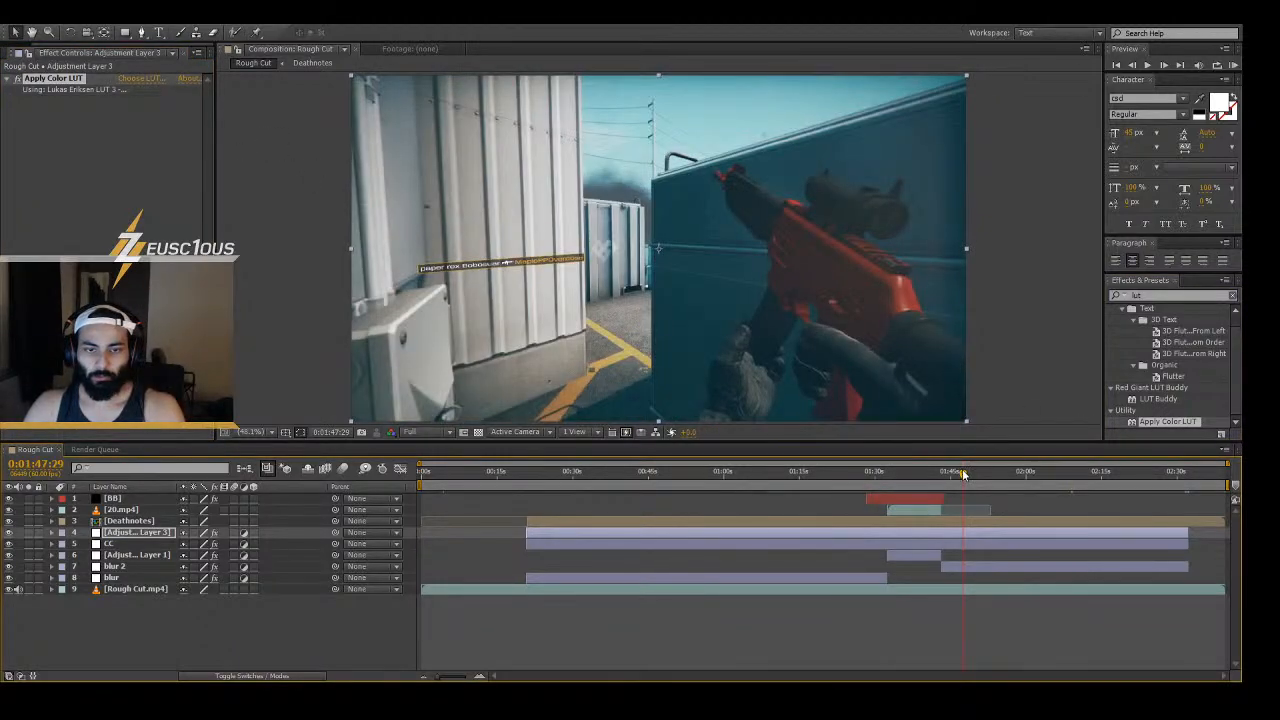
key("ctrl+z")
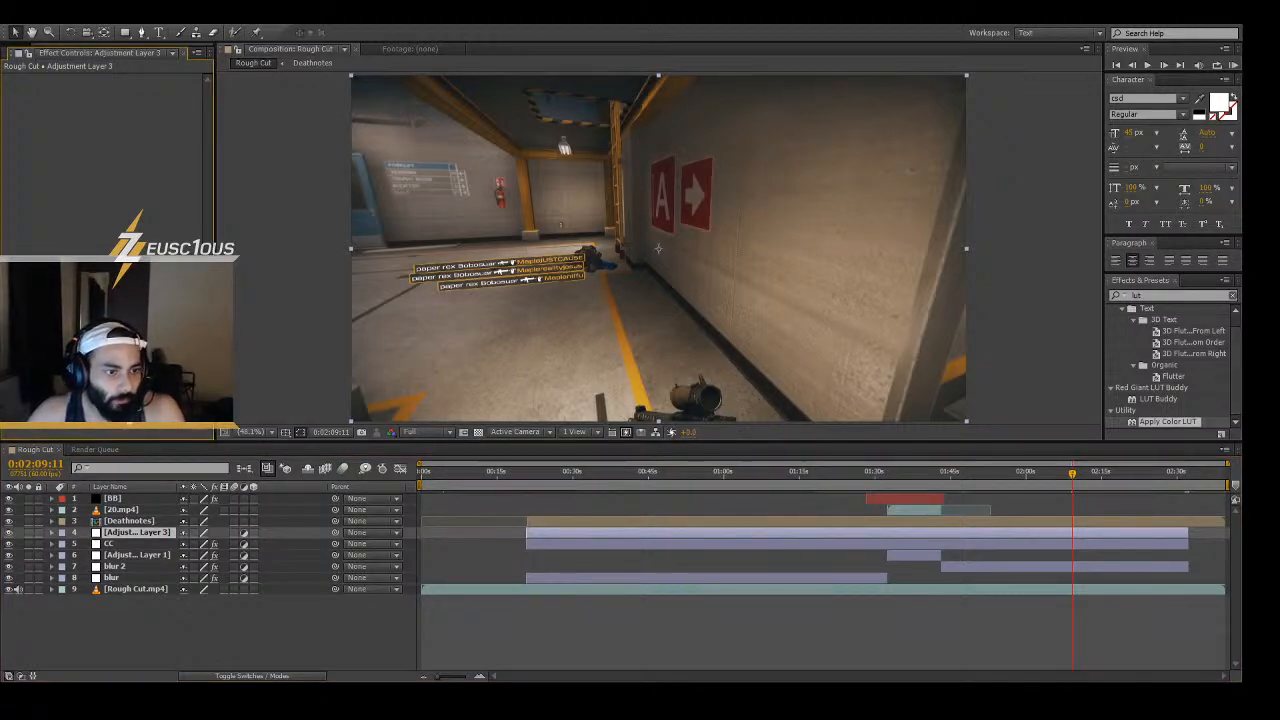
- Apply the Film effect to the new adjustment layer with Video footage, Kodak 2395 print stock and color temperature 9
left_click(320, 436)
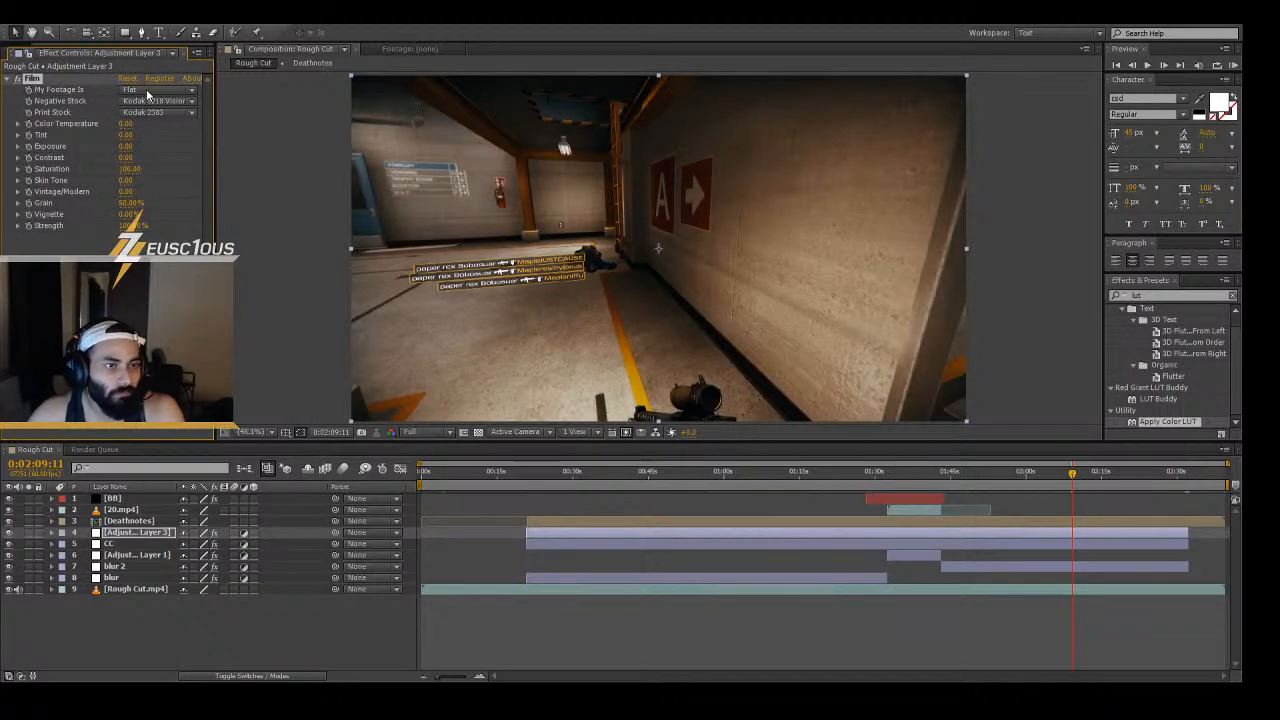
left_click(157, 106)
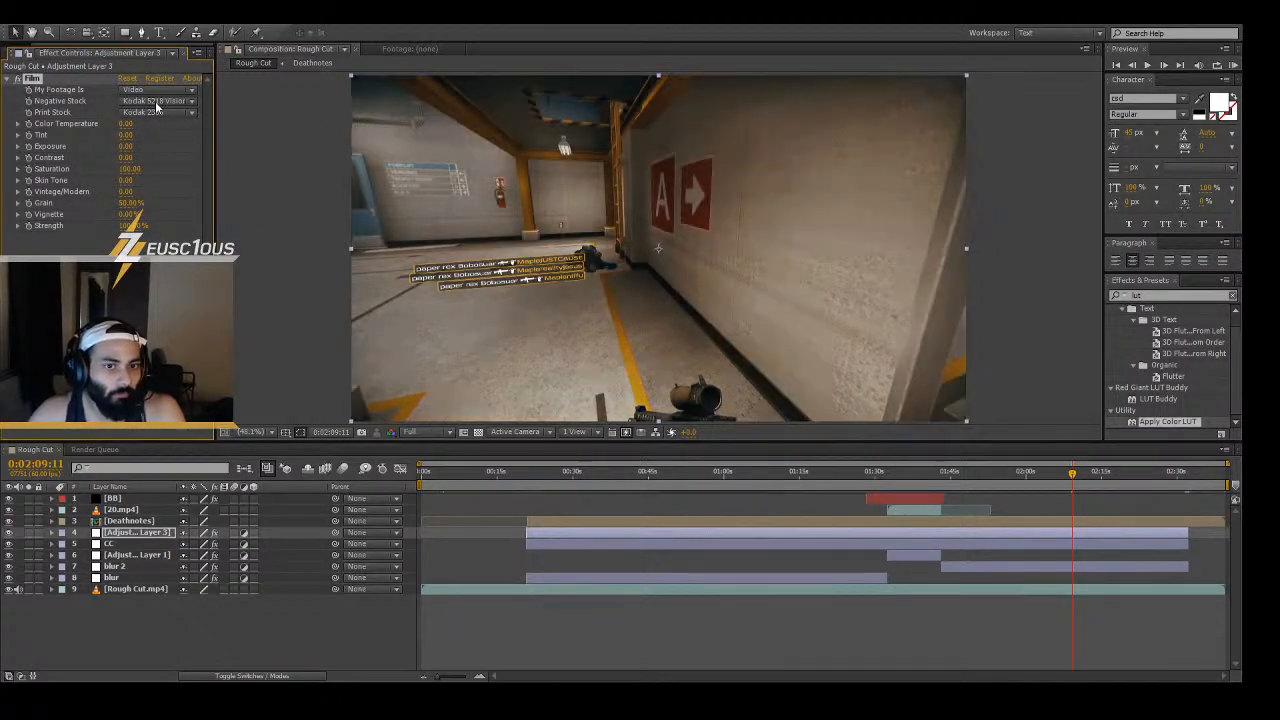
left_click(156, 139)
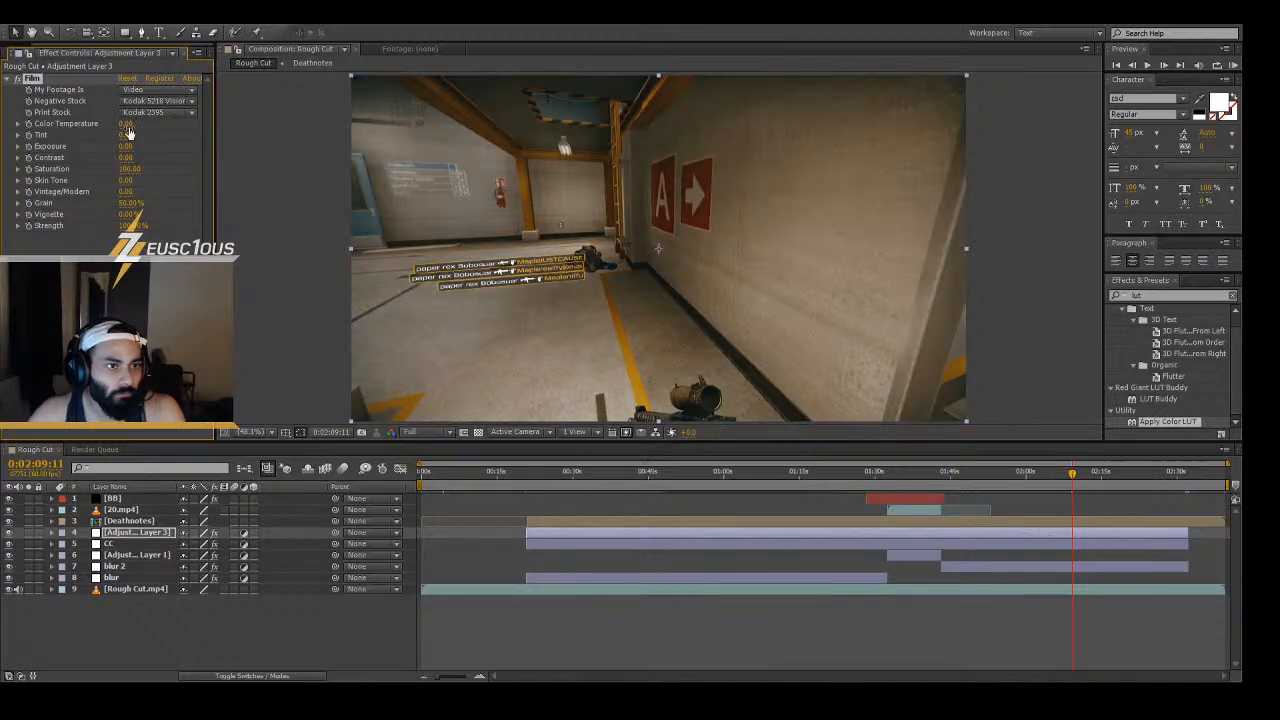
left_click_drag(130, 130, 140, 131)
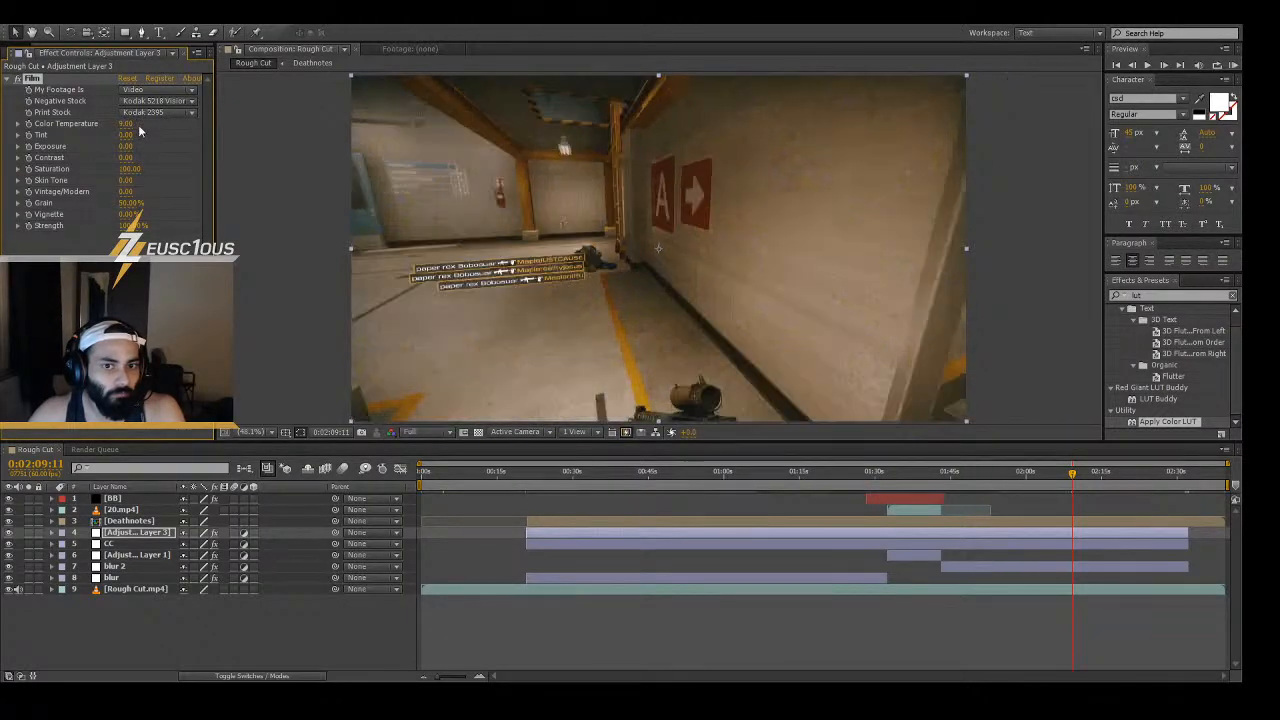
- Compare the frame at 0:01:33:51 with and without the Film effect and set its exposure to 0.47
left_click(894, 470)
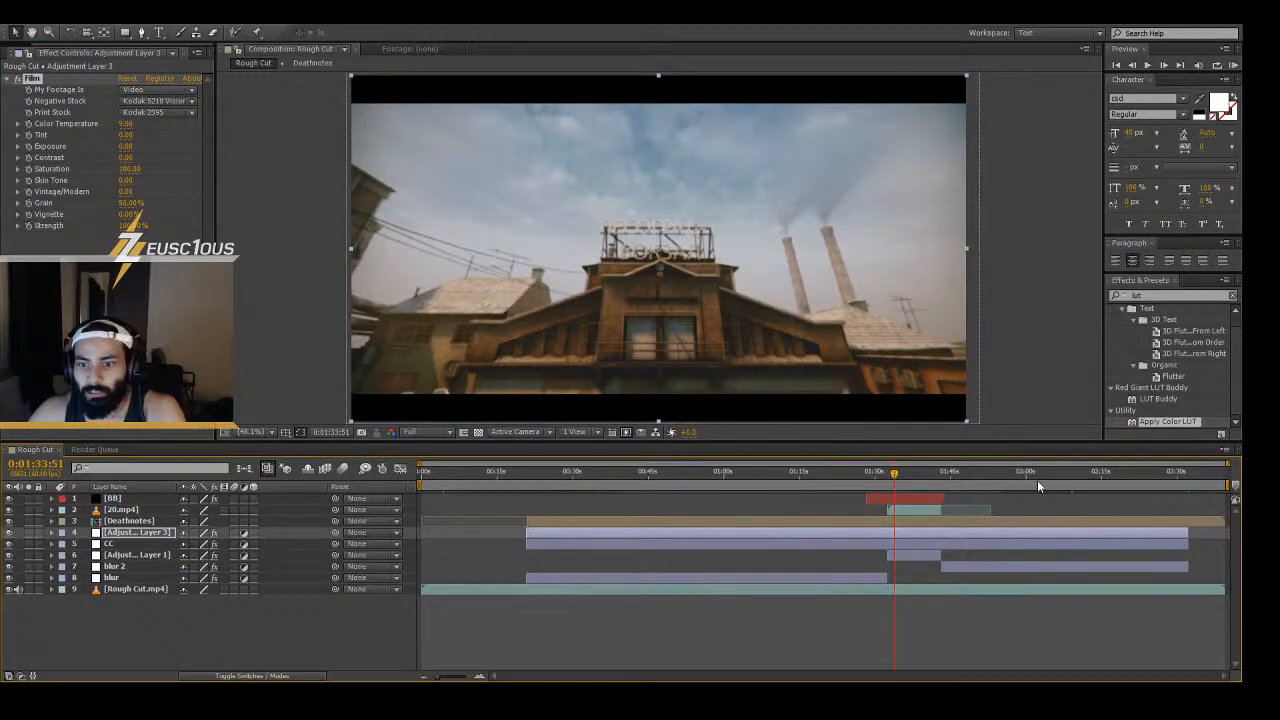
left_click(19, 80)
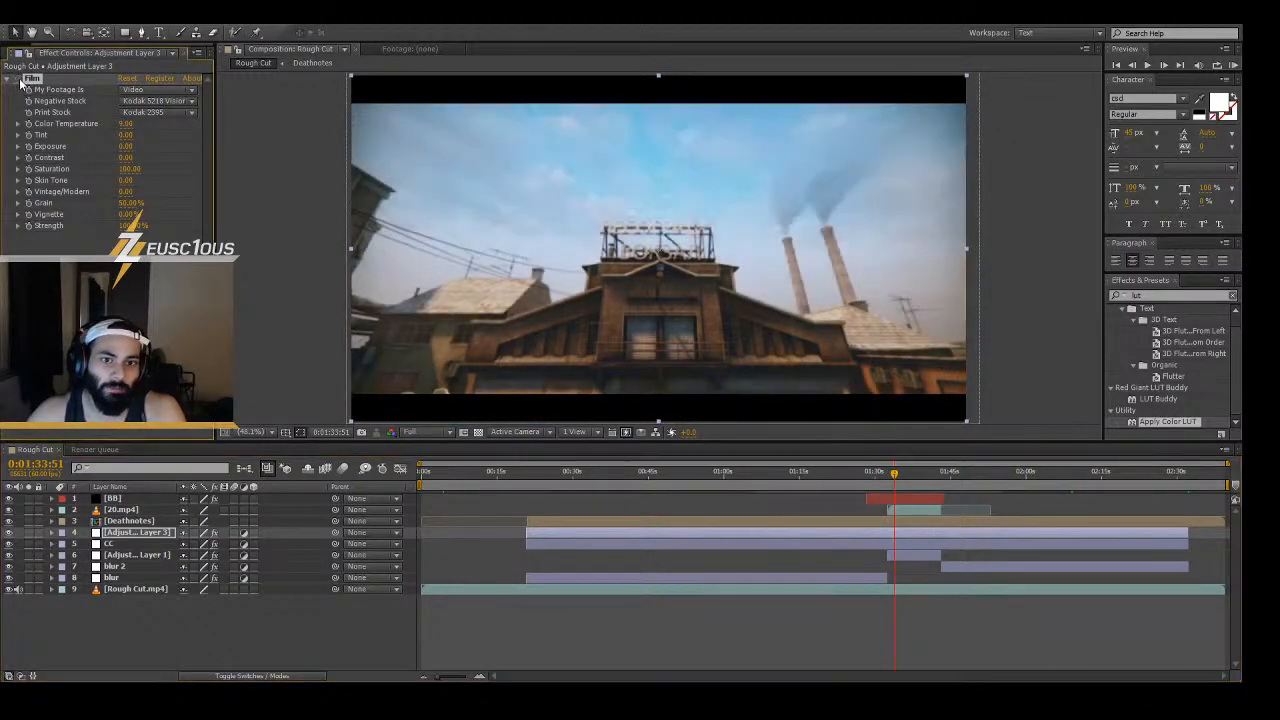
left_click(20, 80)
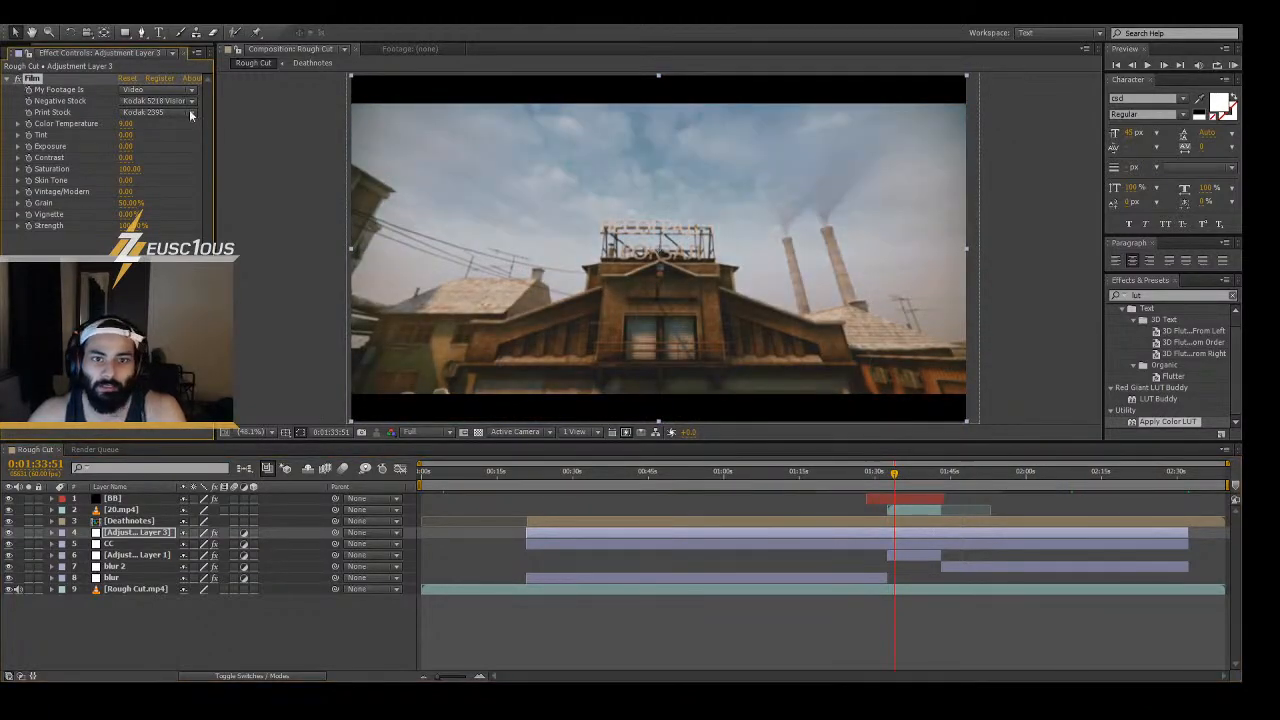
left_click(22, 82)
left_click(24, 82)
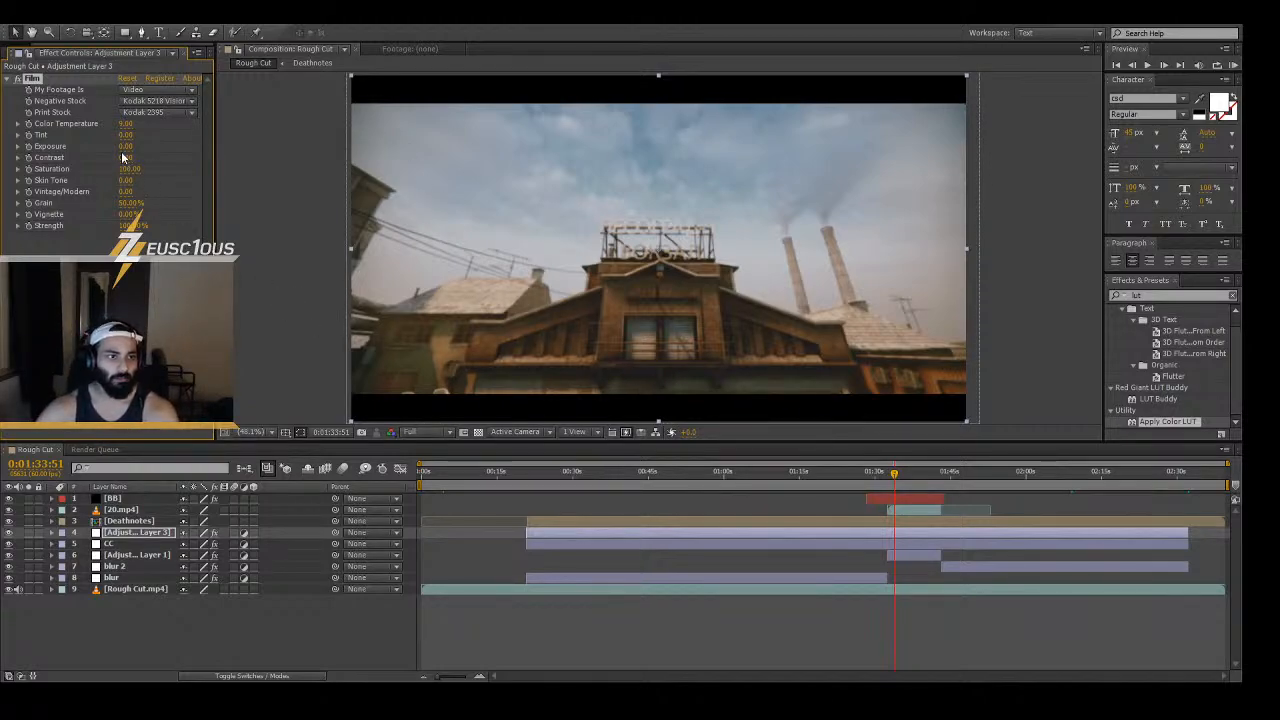
left_click_drag(126, 146, 158, 145)
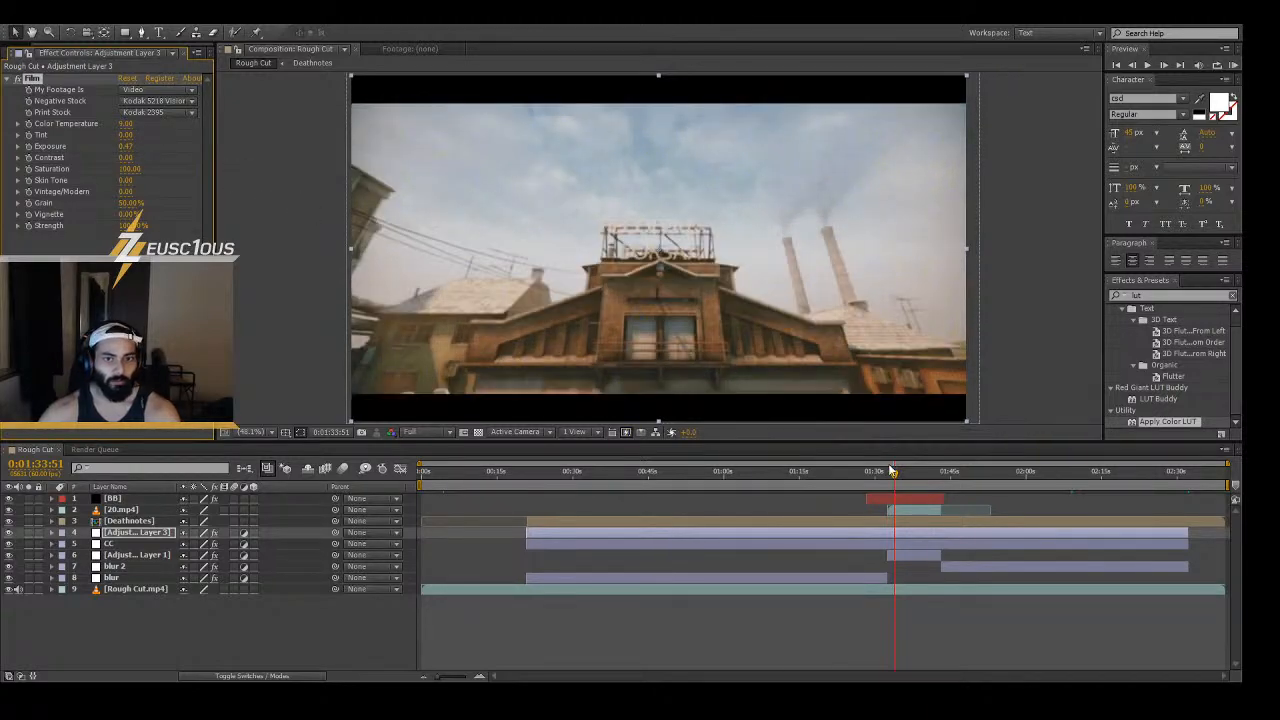
- At 0:01:01:49, set the Film effect's grain to 0% and reduce its strength to about 79%
left_click_drag(894, 475, 735, 480)
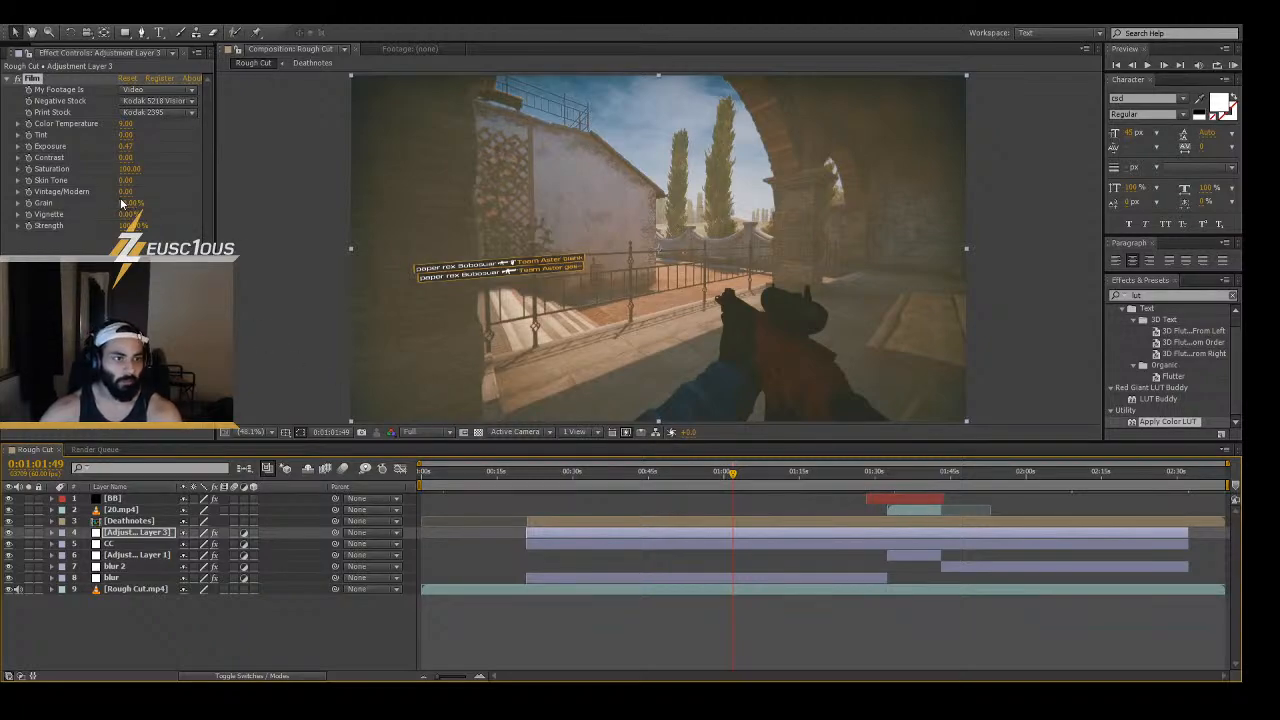
left_click_drag(121, 203, 5, 217)
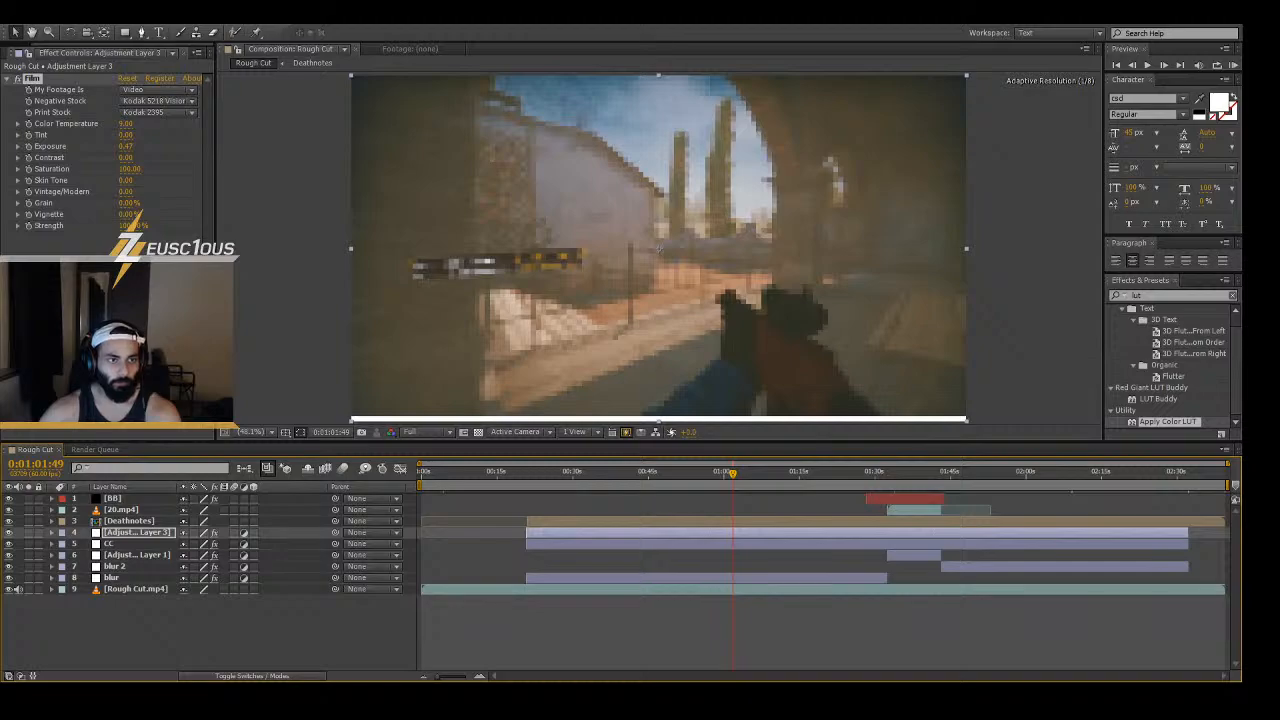
left_click_drag(124, 226, 118, 231)
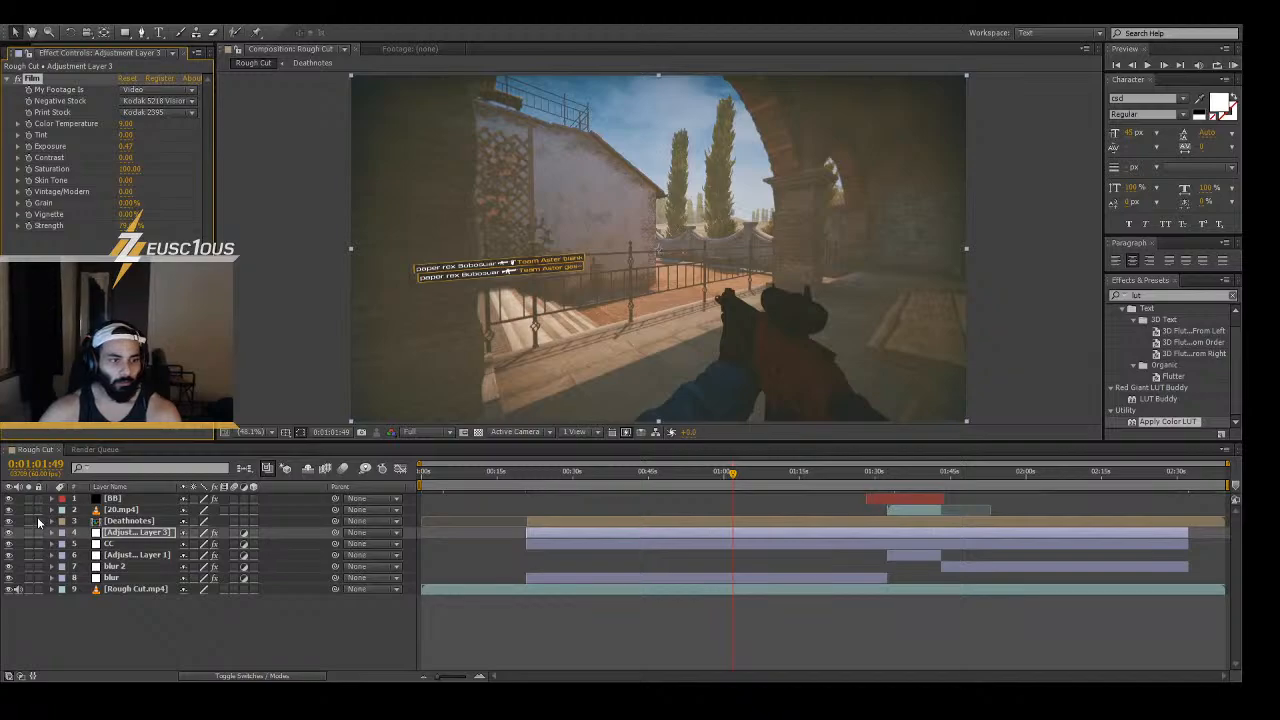
- Compare the frame with and without Adjustment Layer 3 and set the Film effect's vignette to 4%
left_click(9, 535)
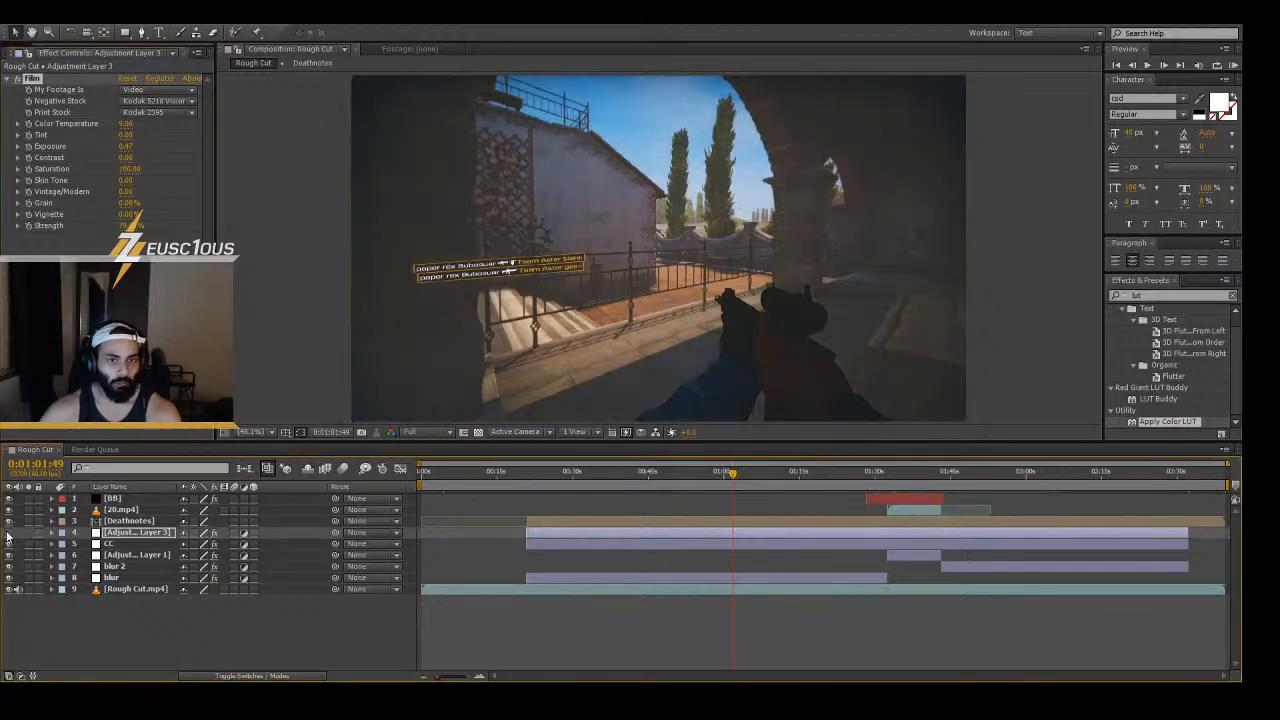
left_click(9, 535)
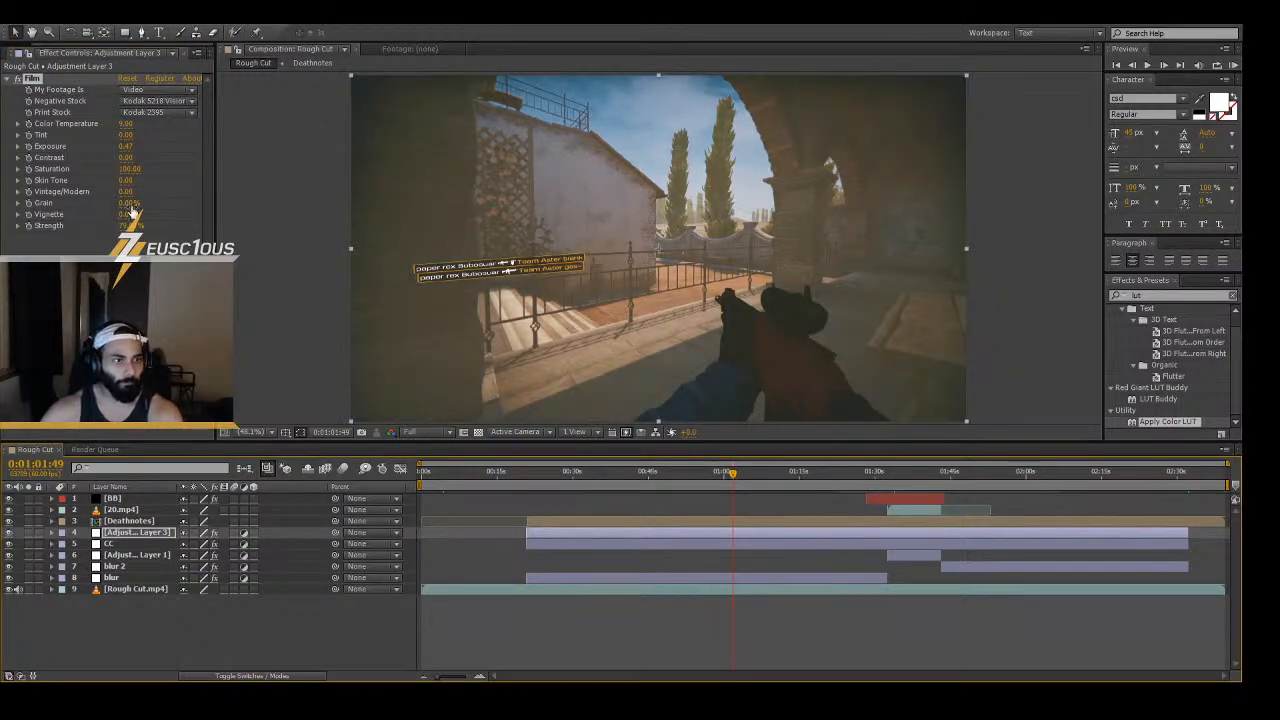
left_click_drag(129, 216, 132, 215)
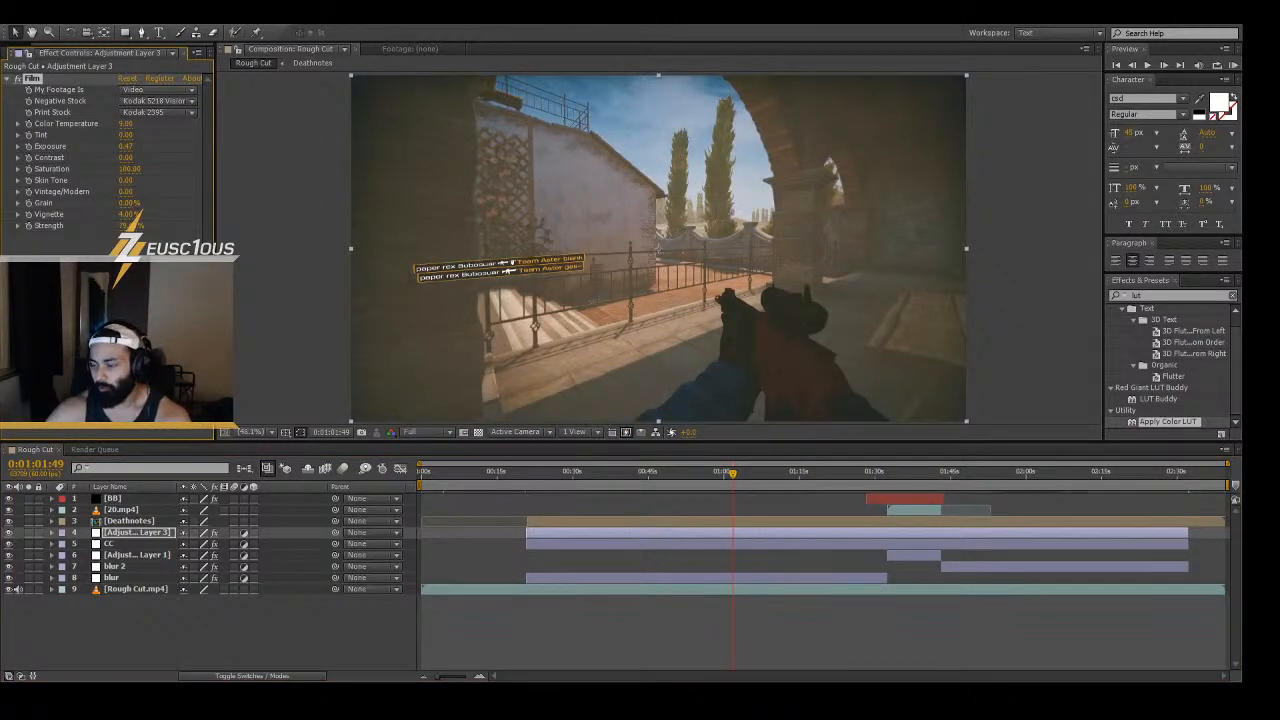
- Compare the frame at 0:01:01:49 with the Deathnotes layer and Adjustment Layer 3 each hidden and shown
left_click(9, 522)
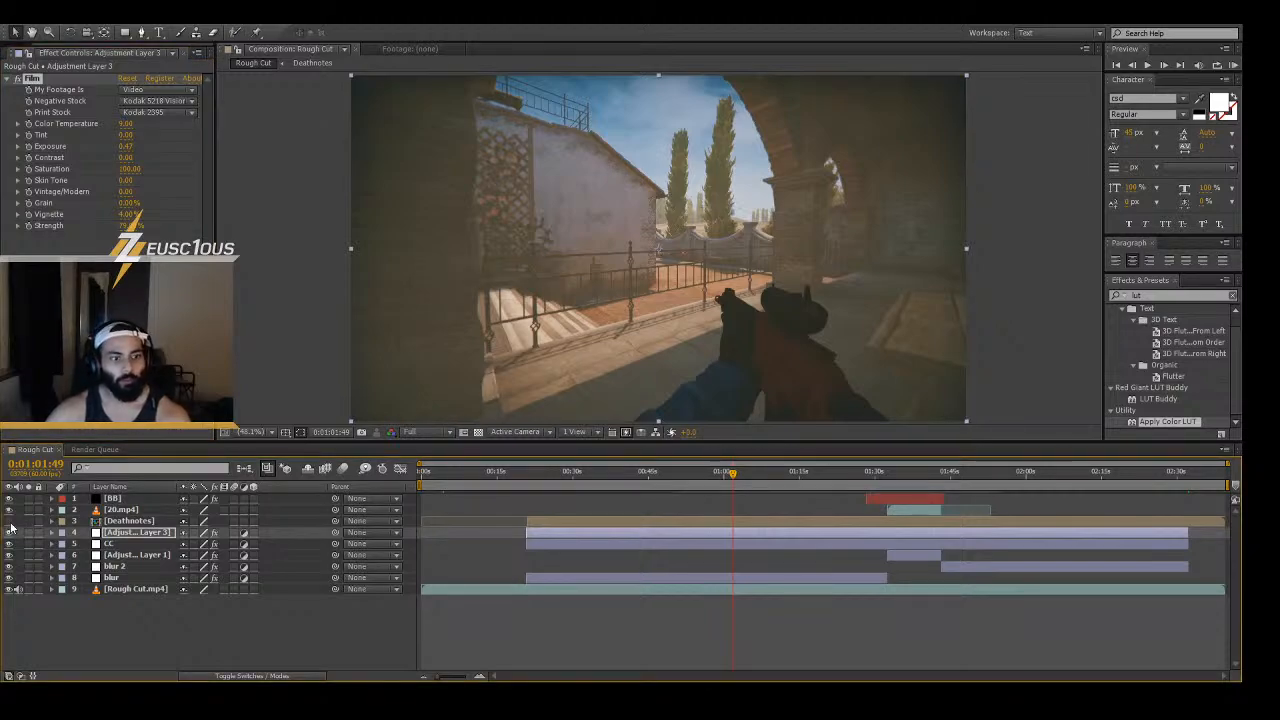
left_click(10, 522)
left_click(9, 534)
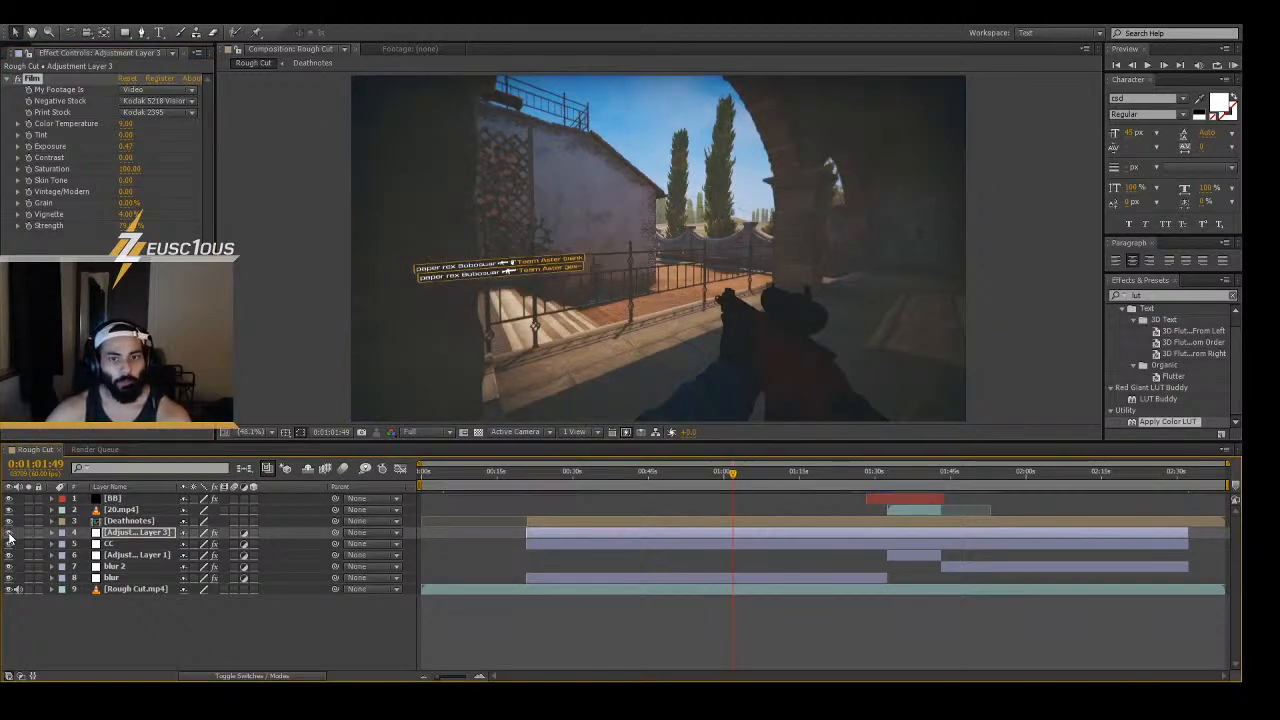
left_click(9, 534)
left_click(9, 534)
left_click(9, 534)
left_click(9, 534)
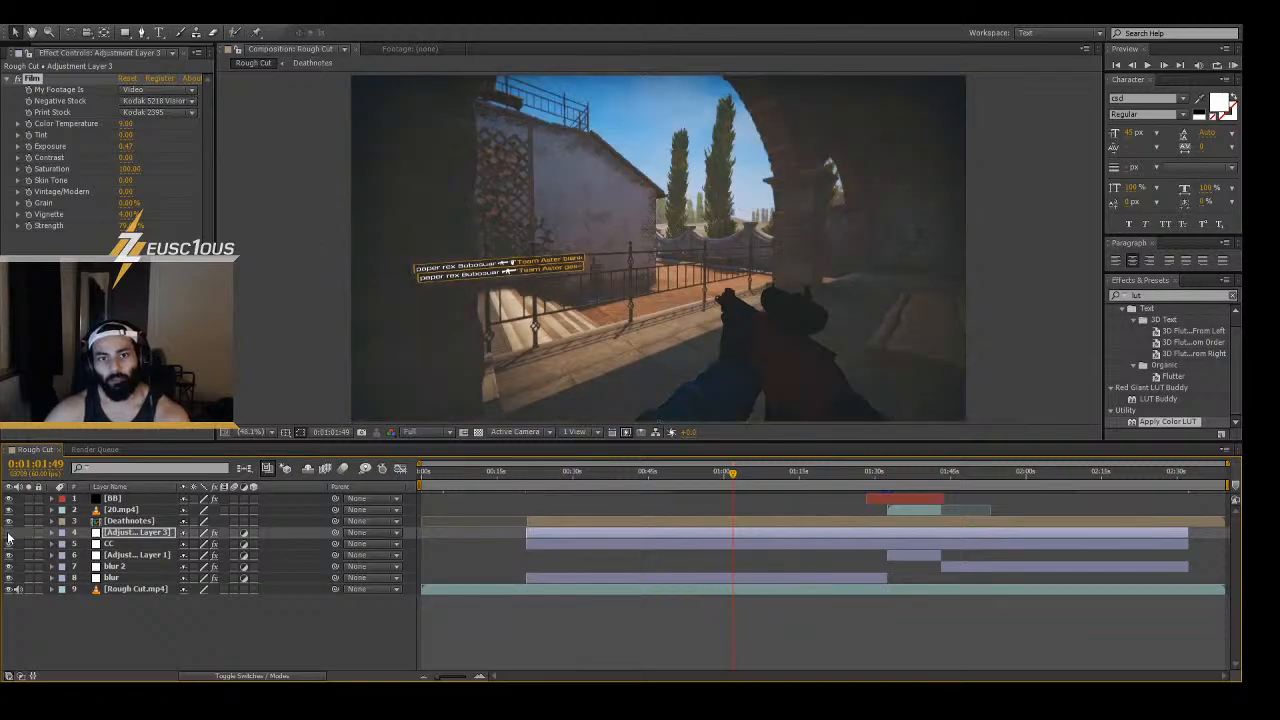
left_click(9, 534)
left_click(9, 534)
left_click(9, 534)
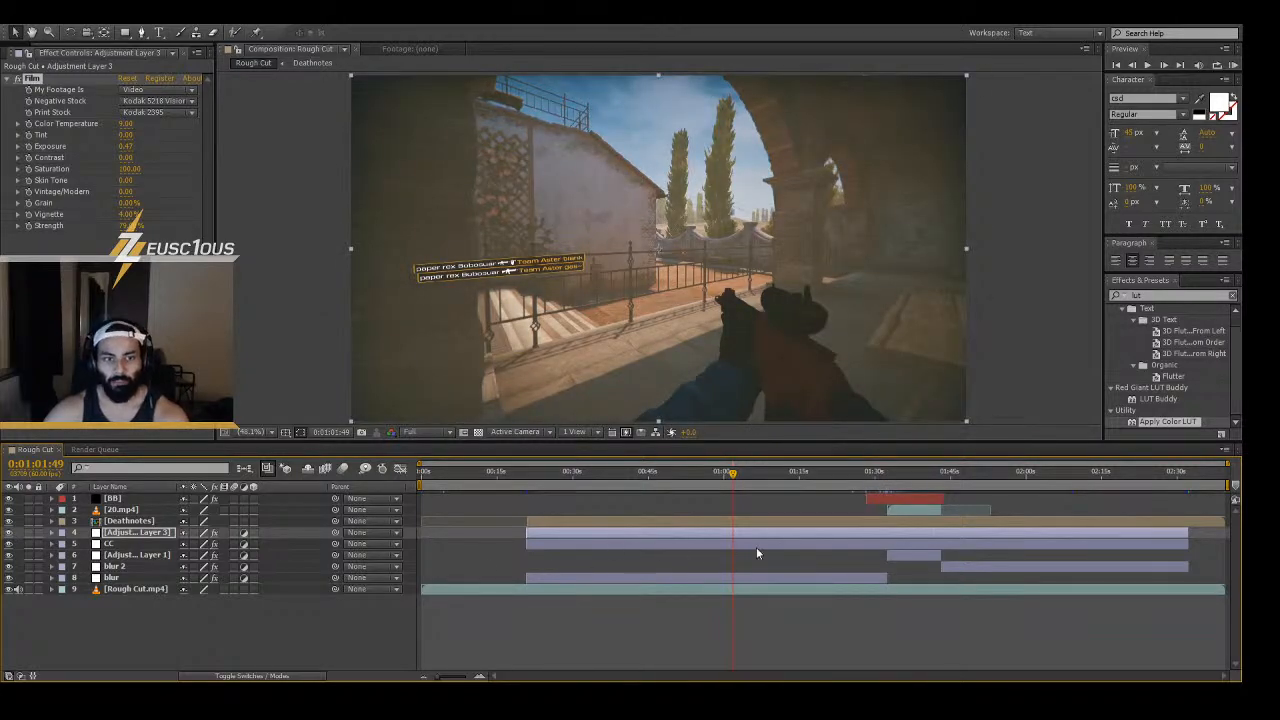
- At 0:01:14:00, draw a closed Pen tool mask on Adjustment Layer 3 around the middle of the frame, extending below its lower edge
left_click_drag(734, 473, 794, 490)
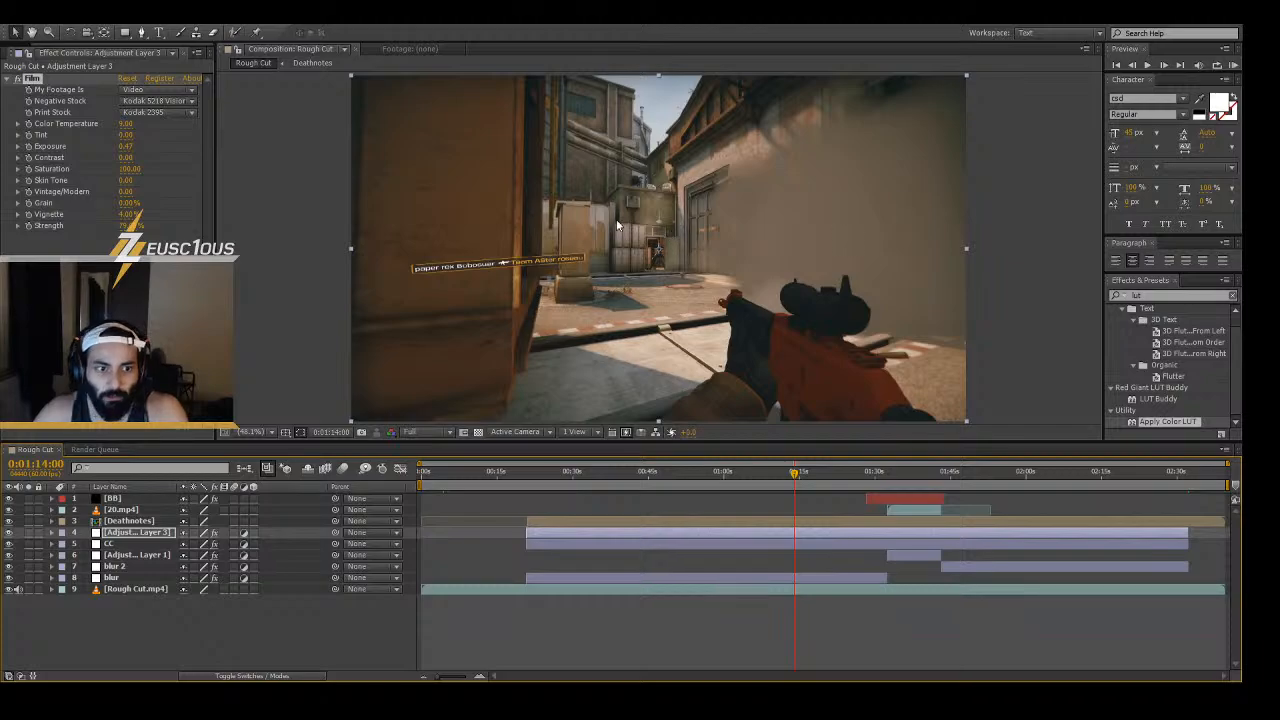
scroll(617, 225, "down", 2)
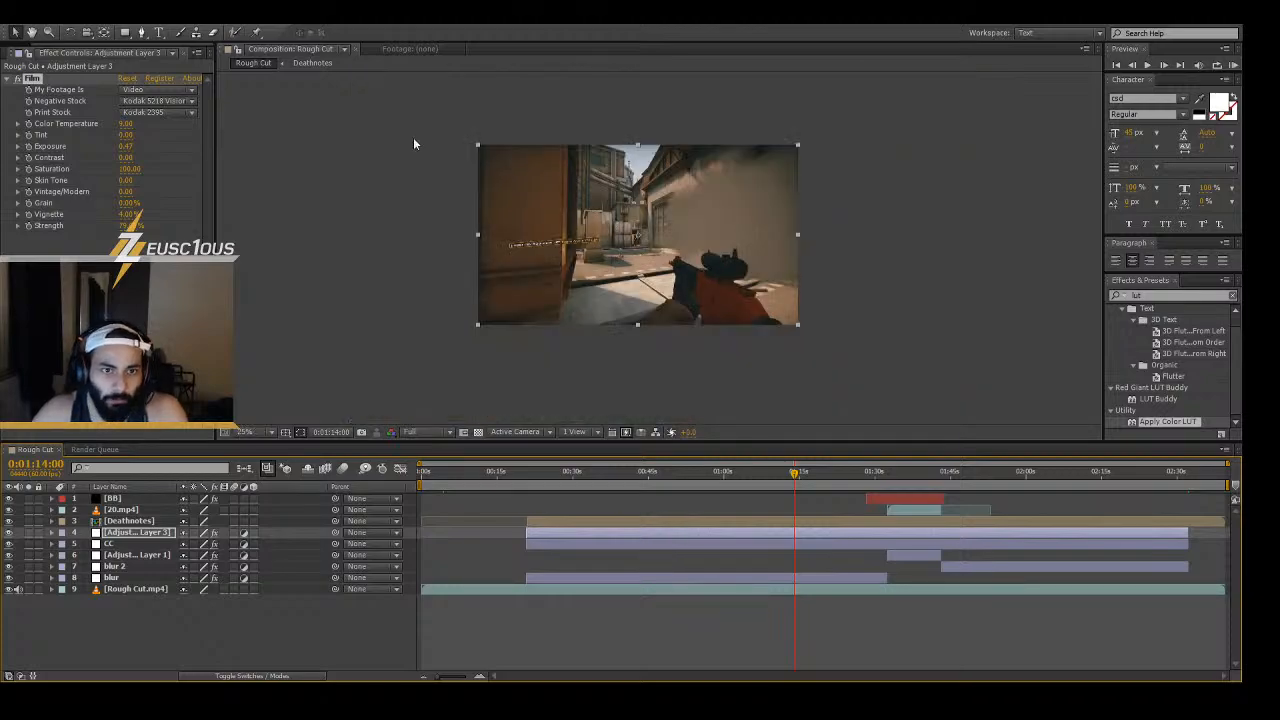
left_click(143, 34)
left_click(535, 352)
left_click(509, 173)
left_click(659, 152)
left_click_drag(811, 216, 819, 258)
left_click(722, 420)
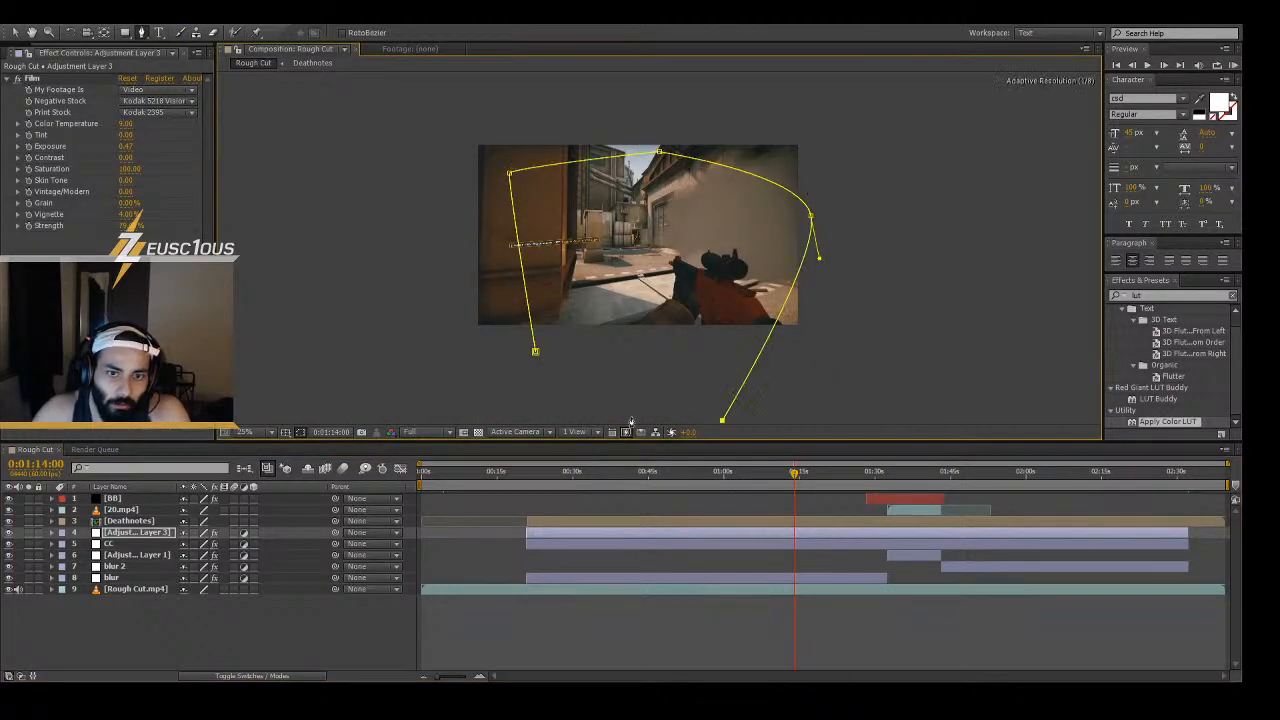
left_click(572, 399)
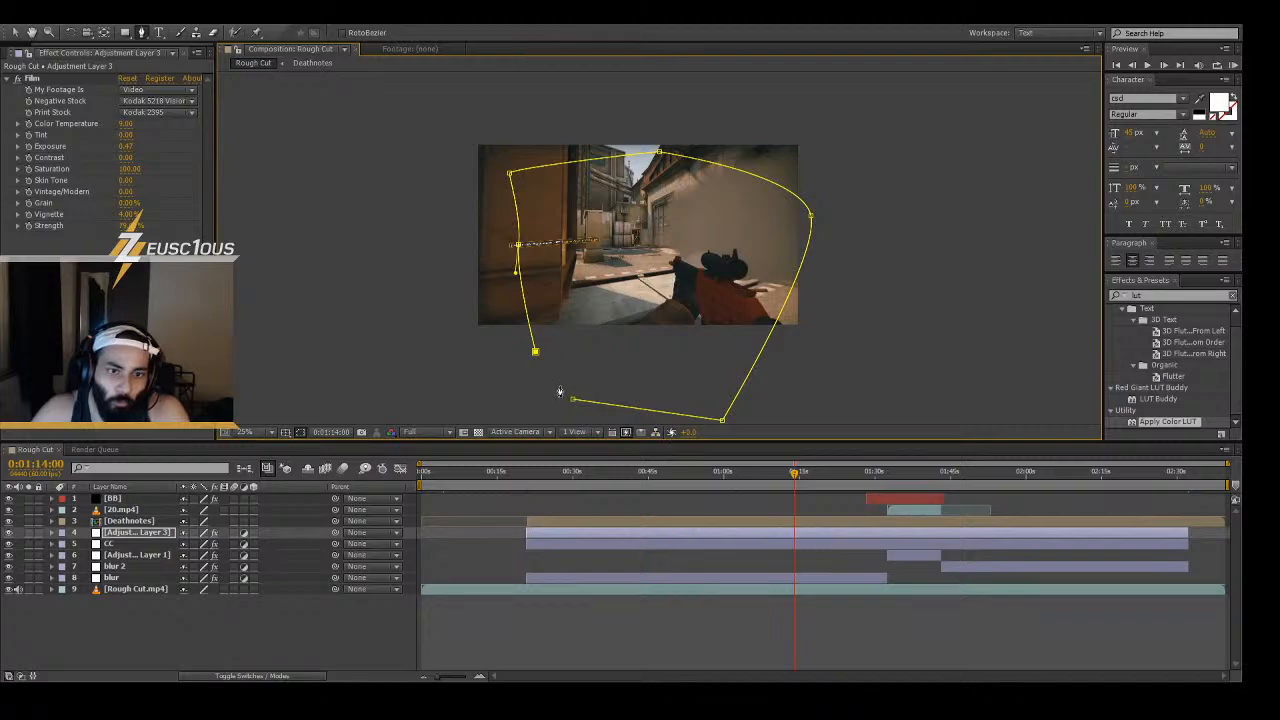
left_click(535, 352)
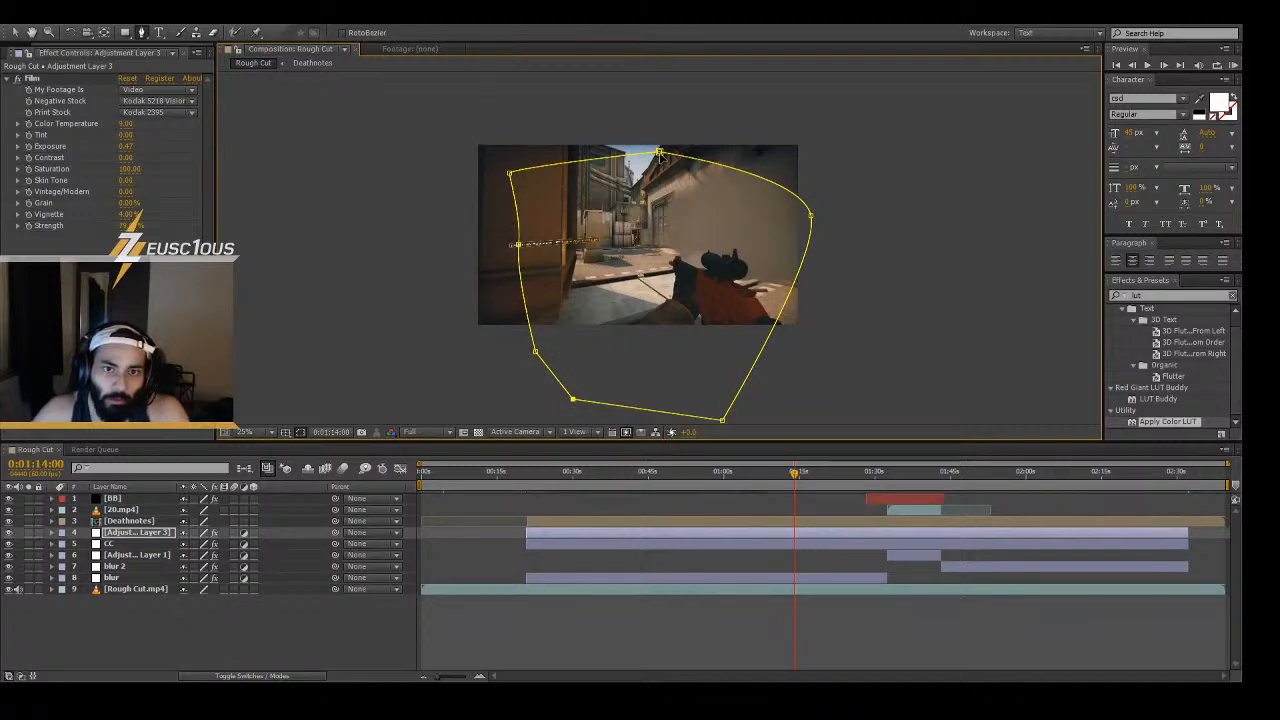
- Reshape the mask on Adjustment Layer 3 into a narrower arch with a rounded top and a nearly straight base below the frame
left_click_drag(659, 152, 680, 137)
left_click_drag(509, 173, 578, 185)
key("ctrl+z")
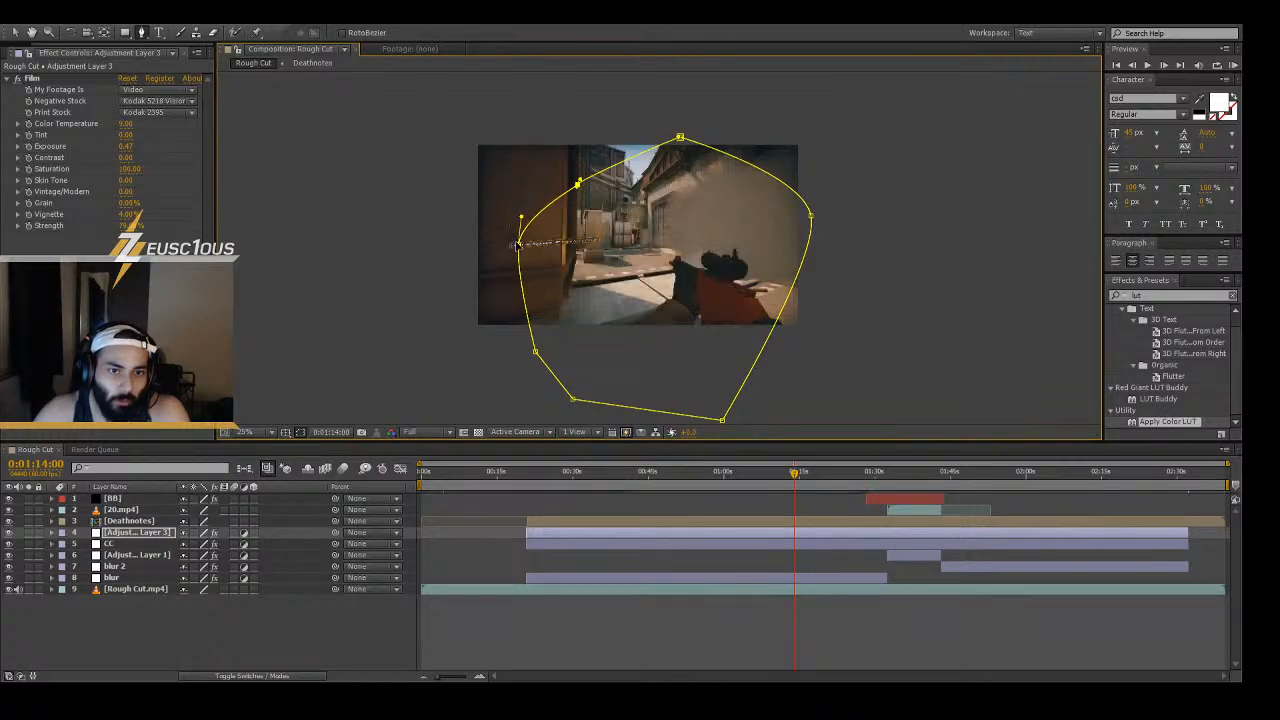
left_click_drag(519, 244, 540, 223)
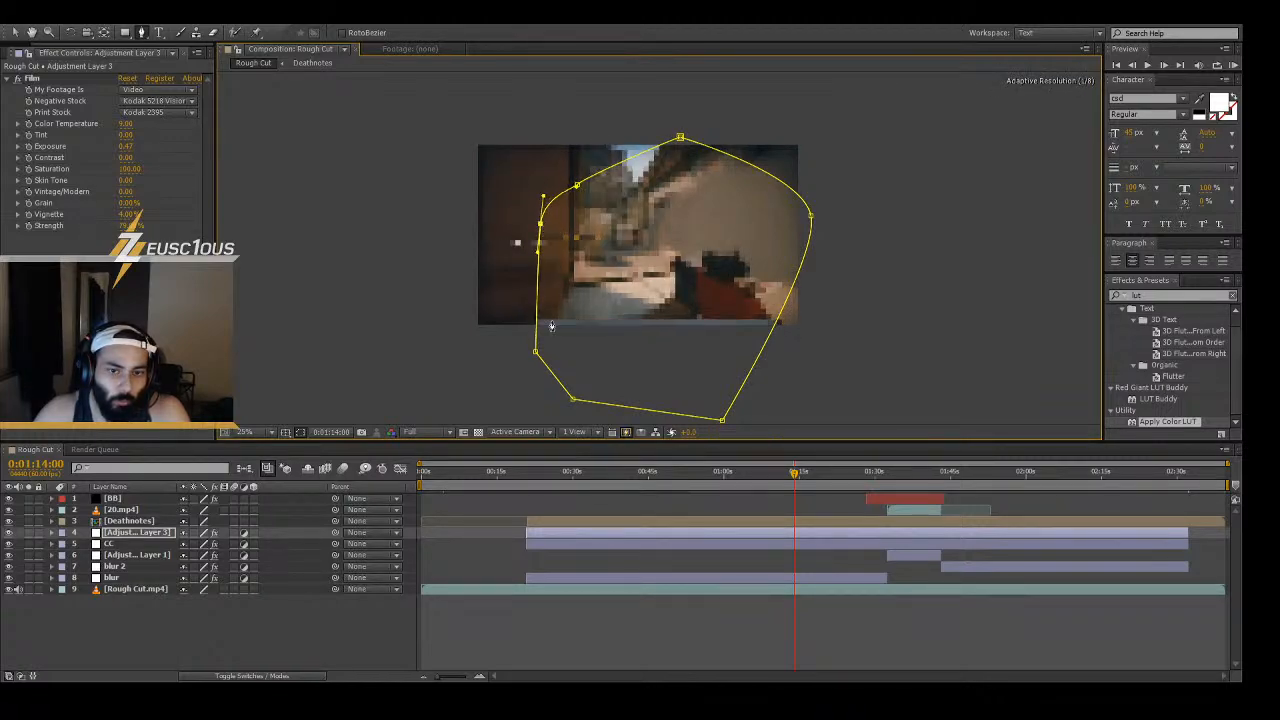
left_click_drag(569, 401, 584, 362)
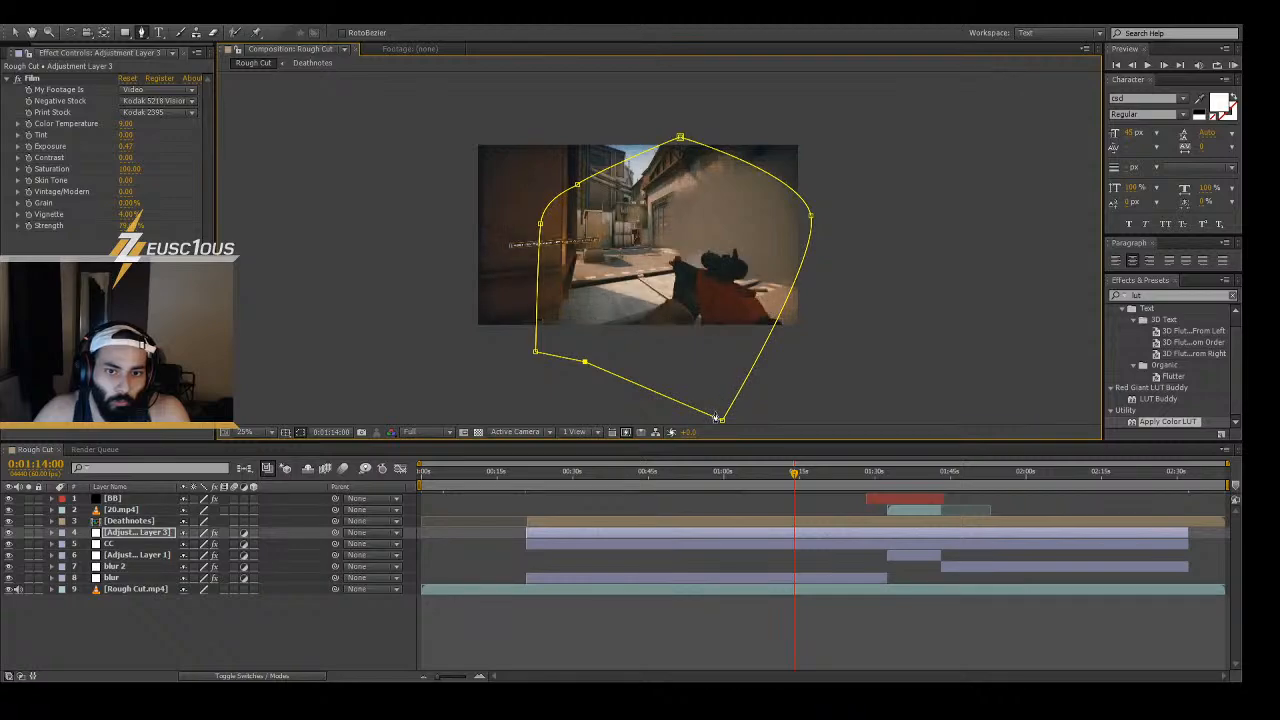
left_click_drag(722, 420, 785, 350)
left_click(811, 216)
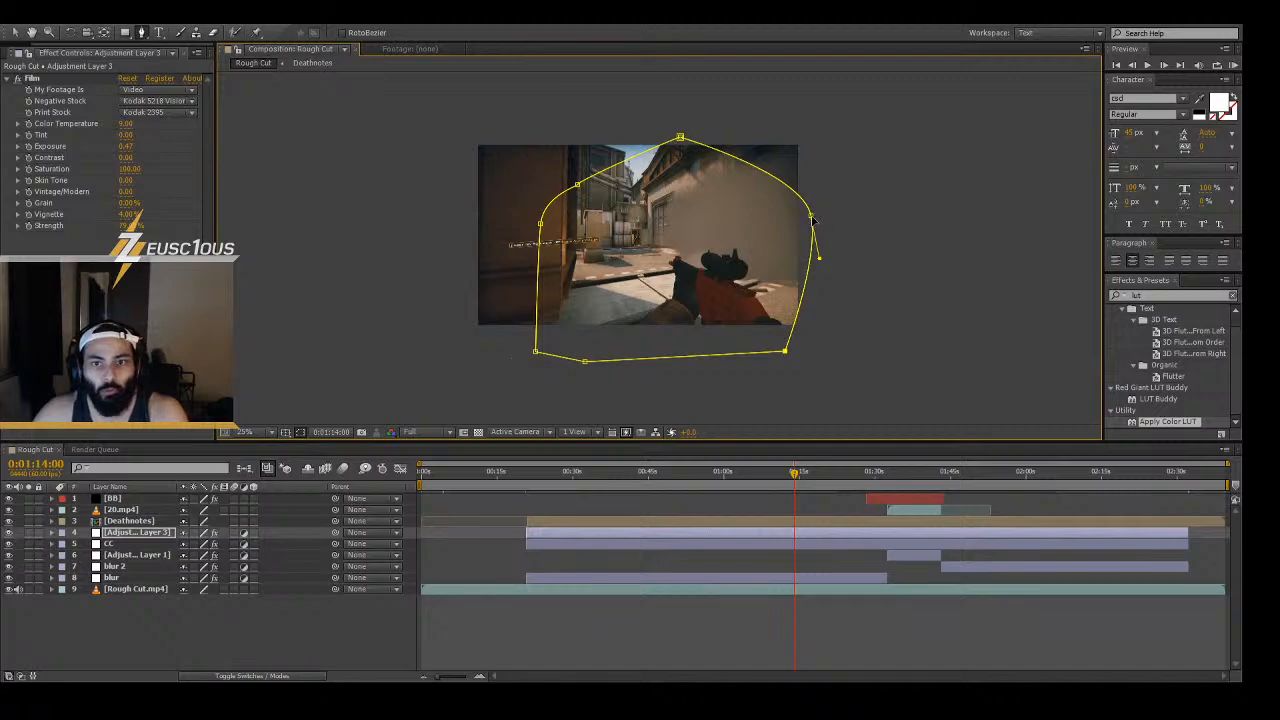
left_click_drag(811, 216, 766, 217)
left_click_drag(680, 137, 626, 161)
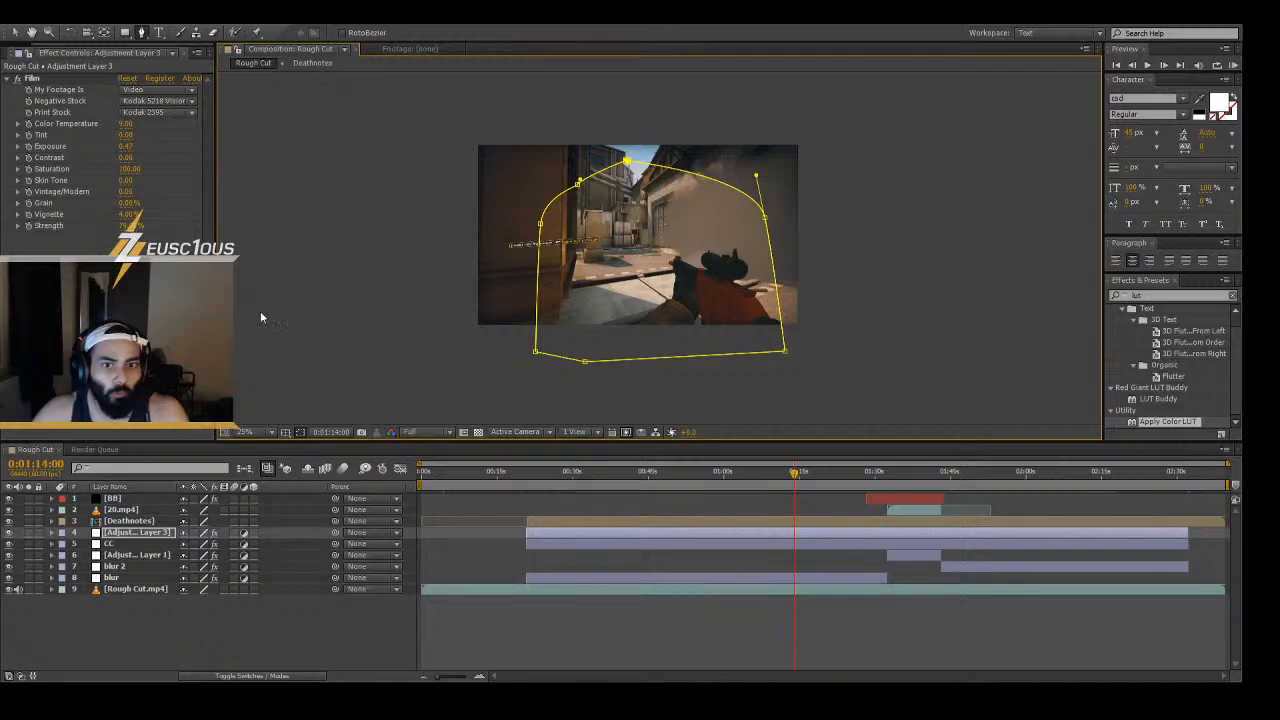
- Set the feather of Mask 1 on Adjustment Layer 3 to 278 pixels
left_click(298, 637)
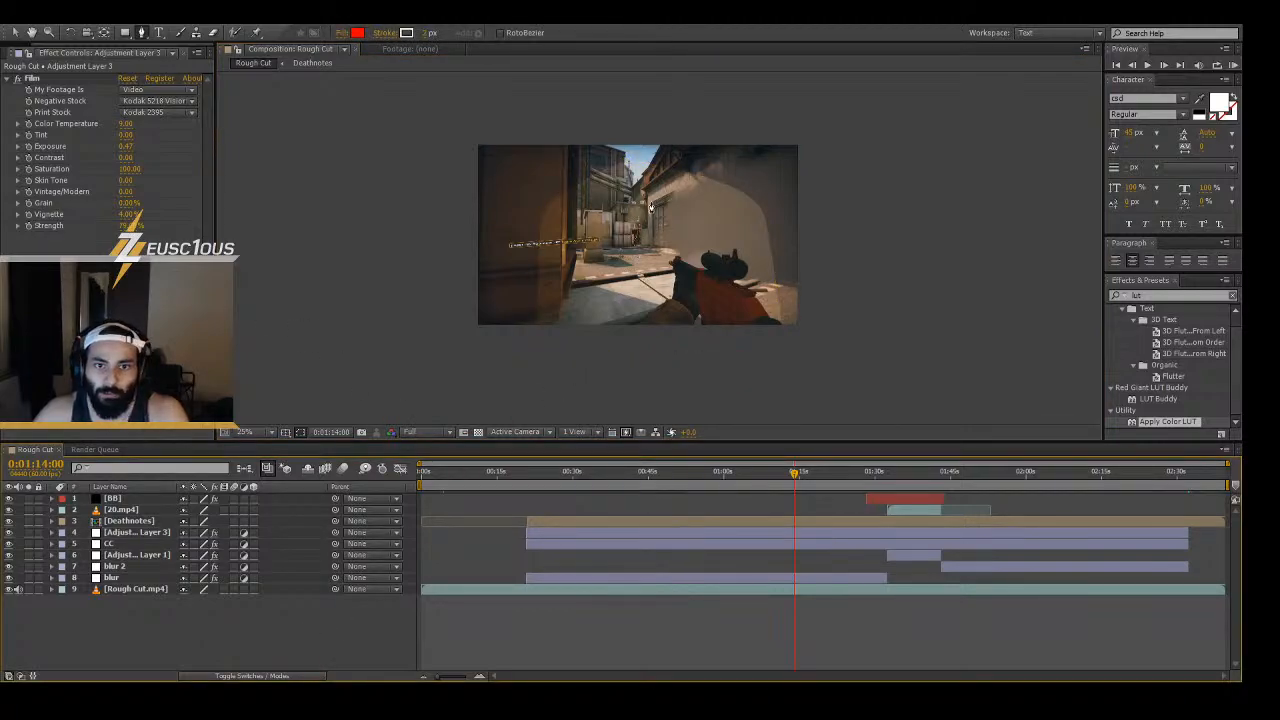
left_click(118, 533)
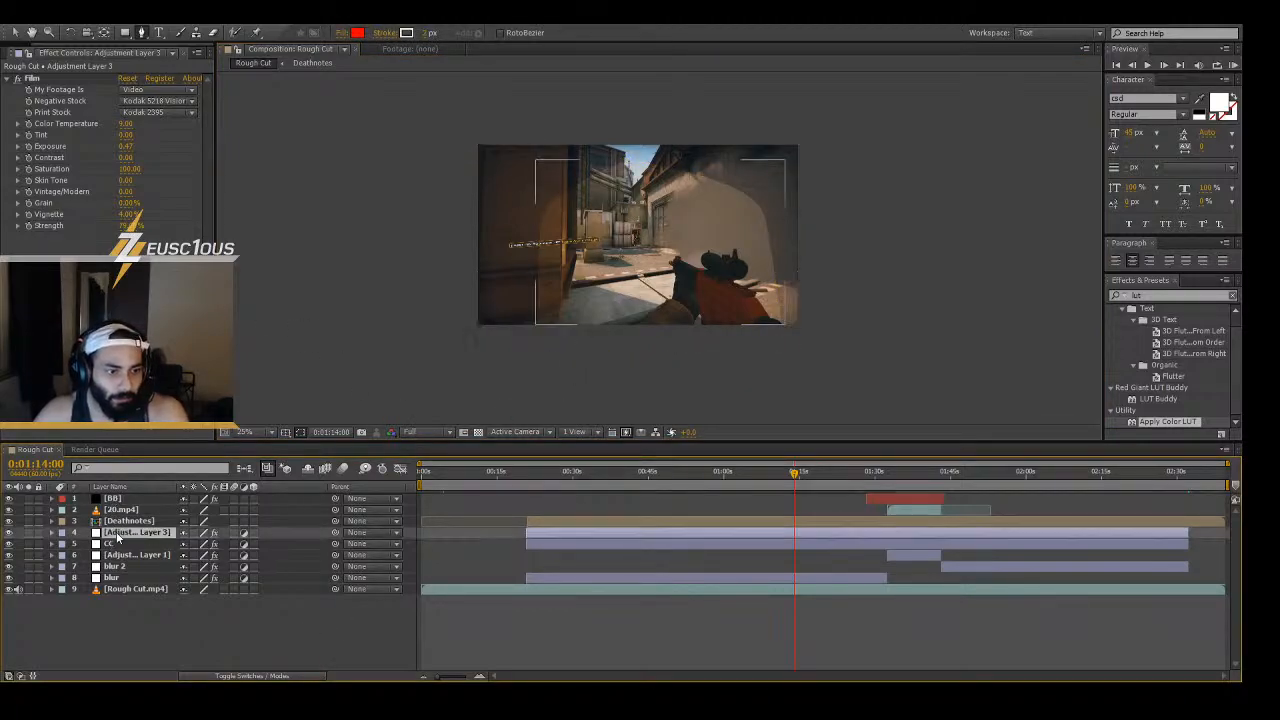
key("f")
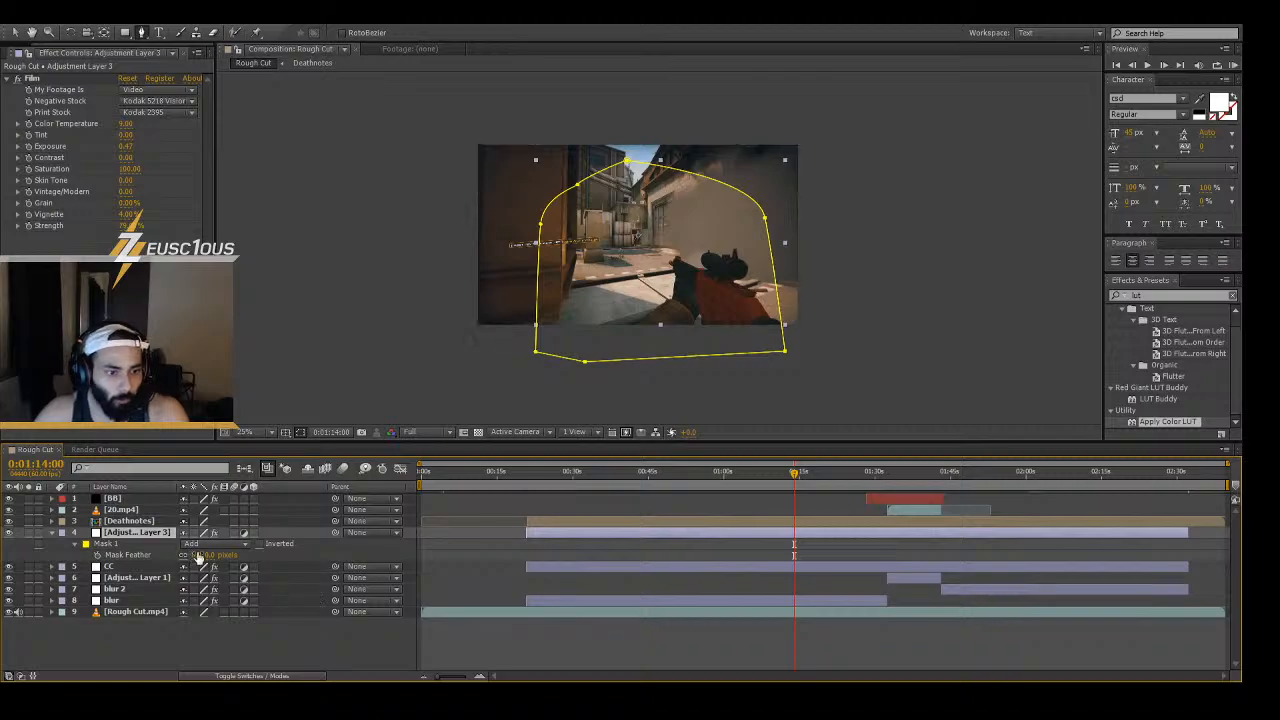
left_click_drag(200, 556, 532, 584)
left_click(279, 652)
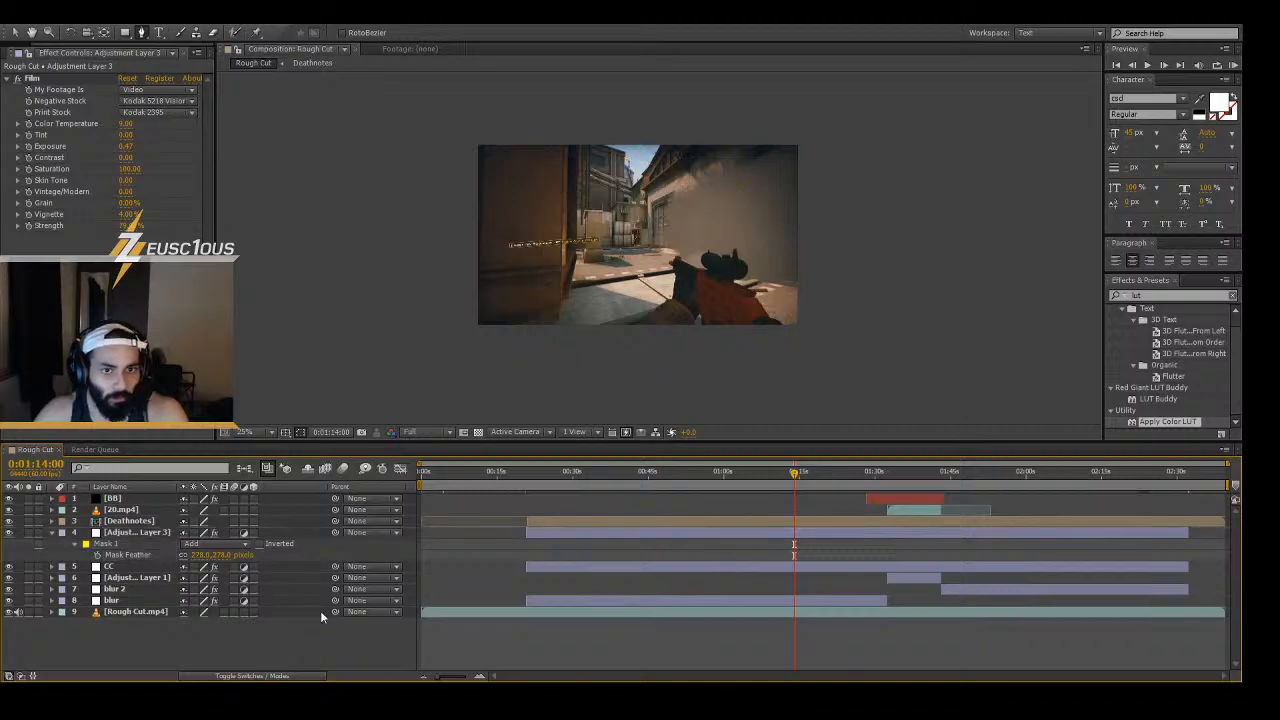
- Check the masked grade at 0:01:08:18 and 0:00:58:54, comparing the latter frame with and without Adjustment Layer 3
left_click(816, 478)
left_click(765, 484)
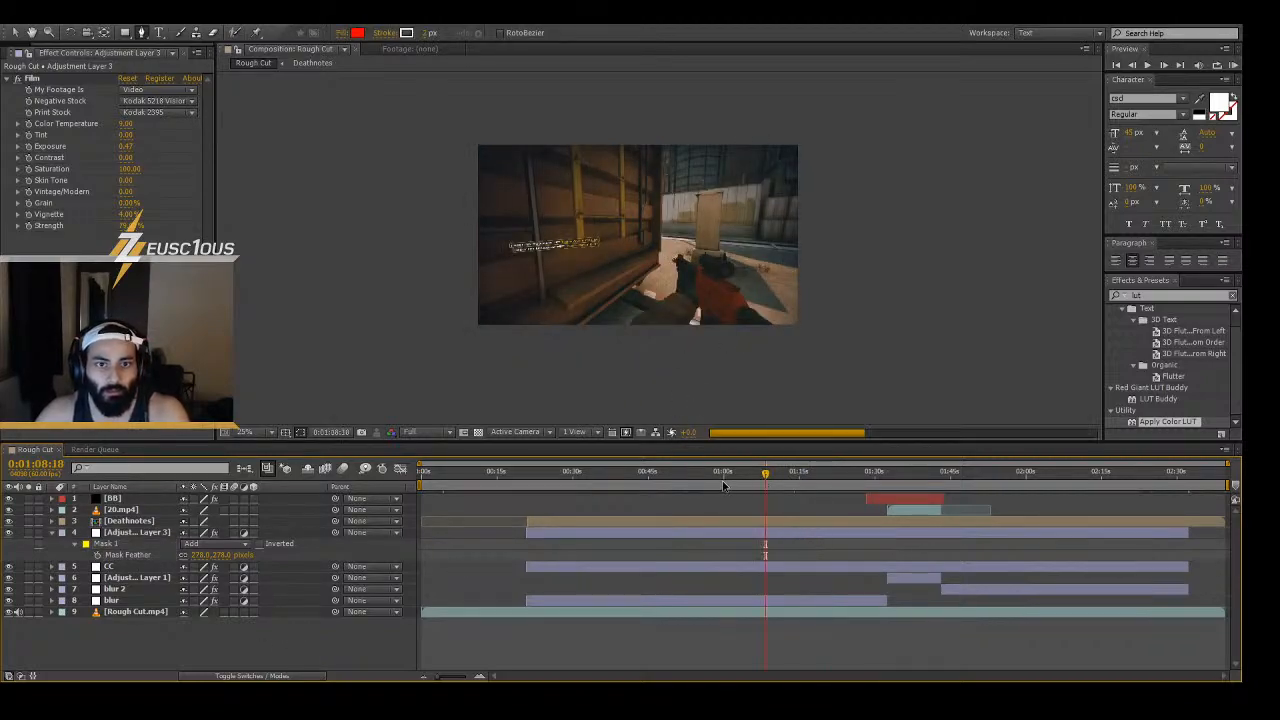
left_click(718, 481)
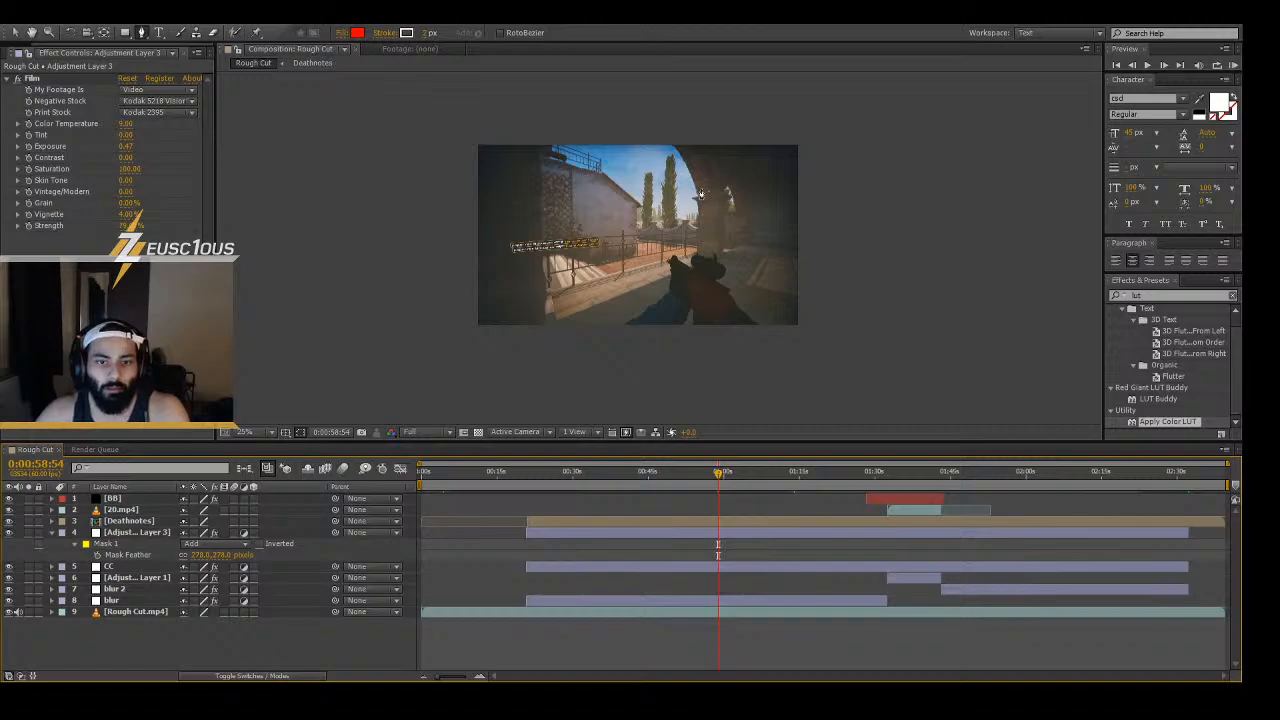
scroll(697, 192, "up", 2)
scroll(697, 205, "down", 2)
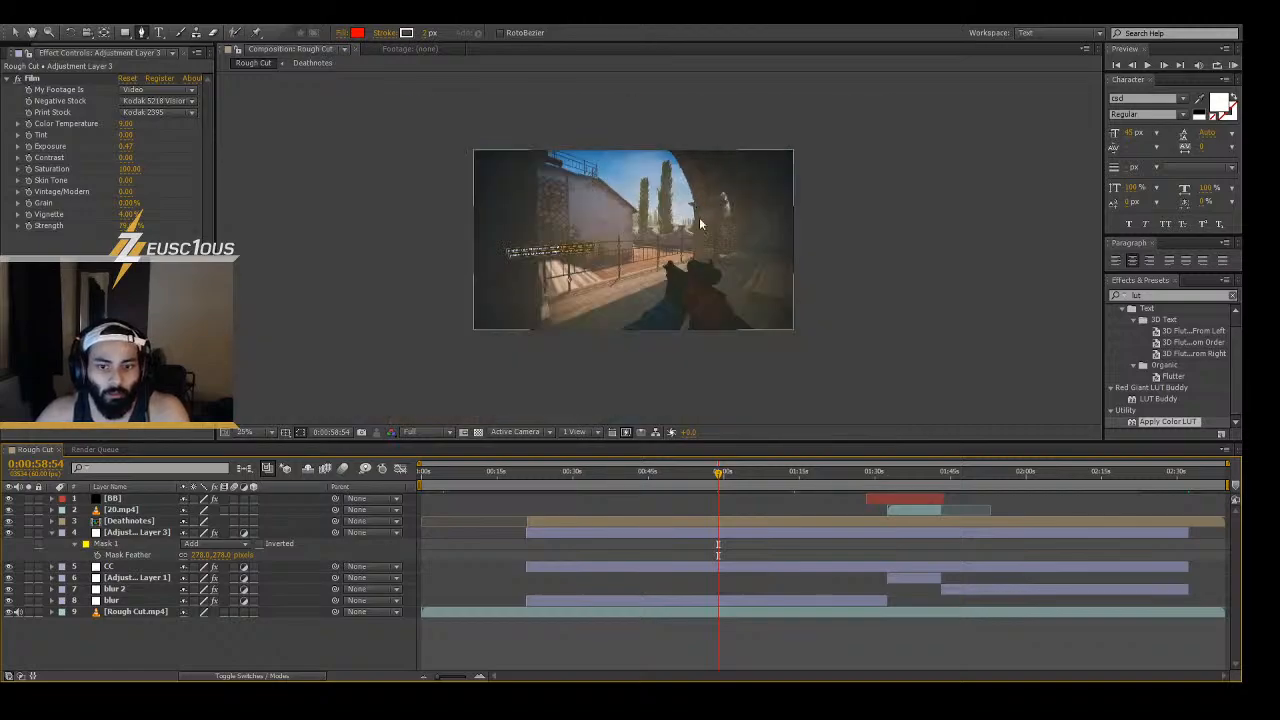
left_click(693, 521)
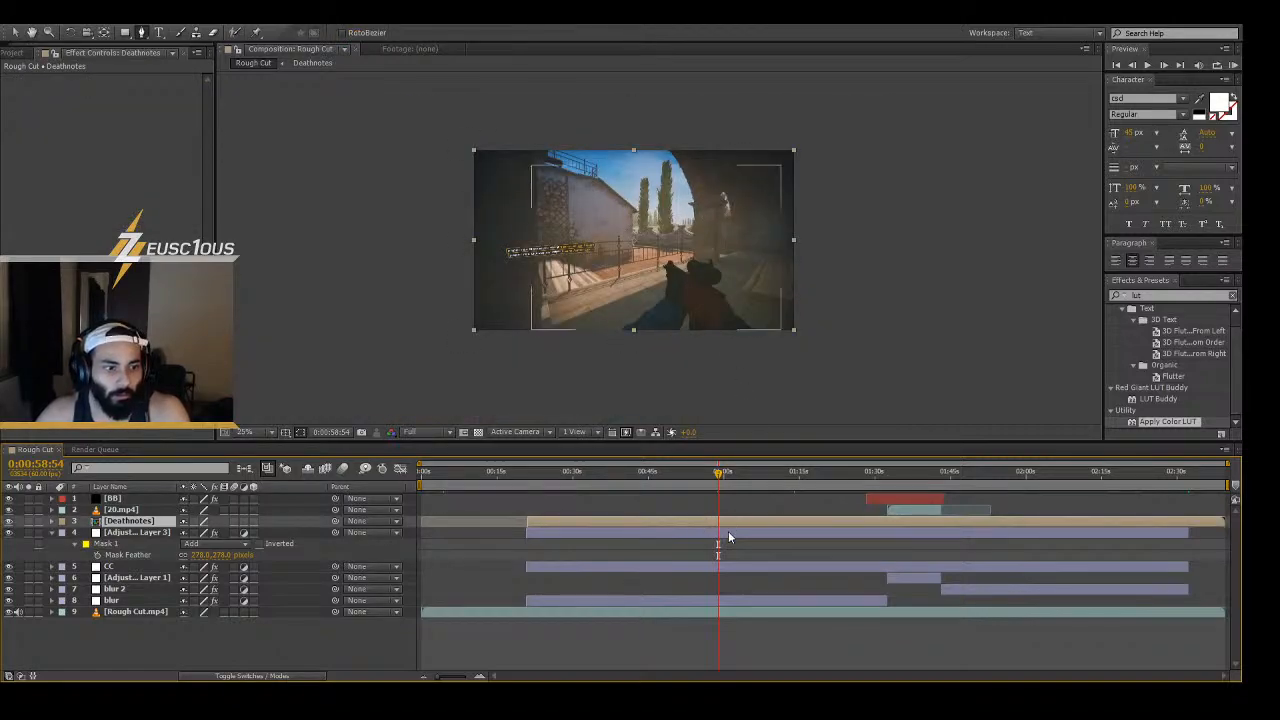
left_click(728, 532)
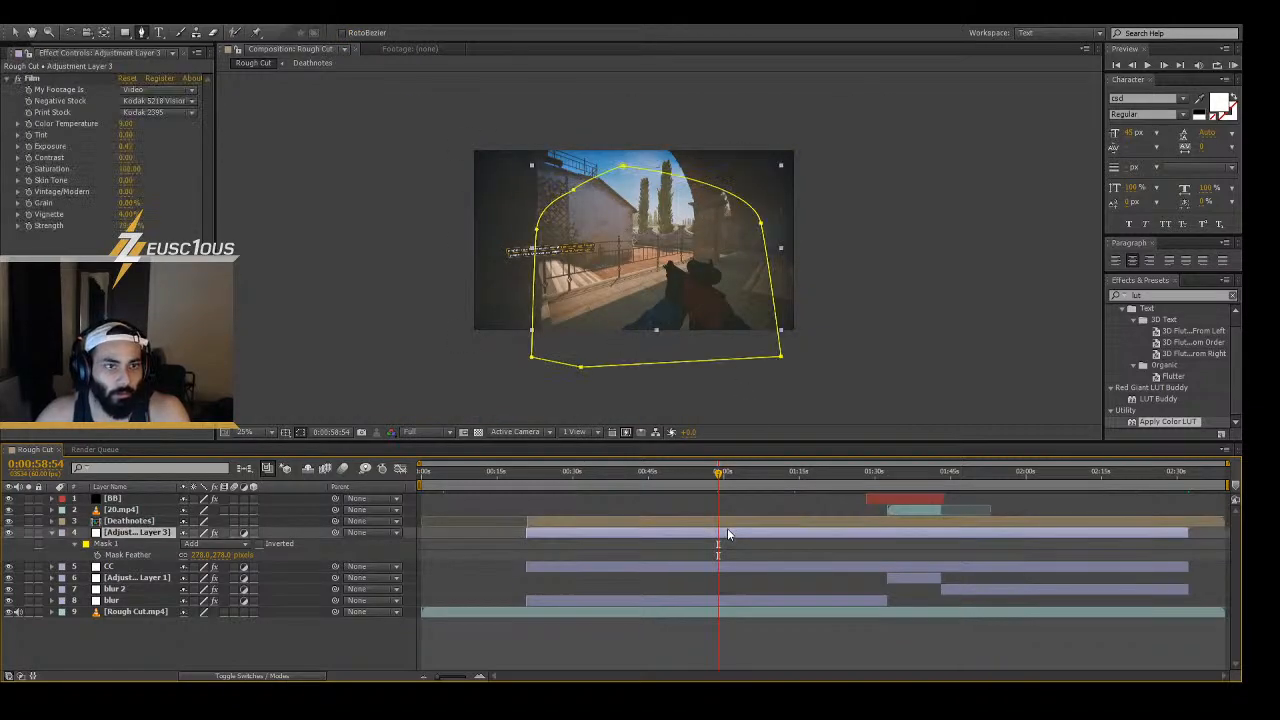
left_click(9, 532)
left_click(9, 532)
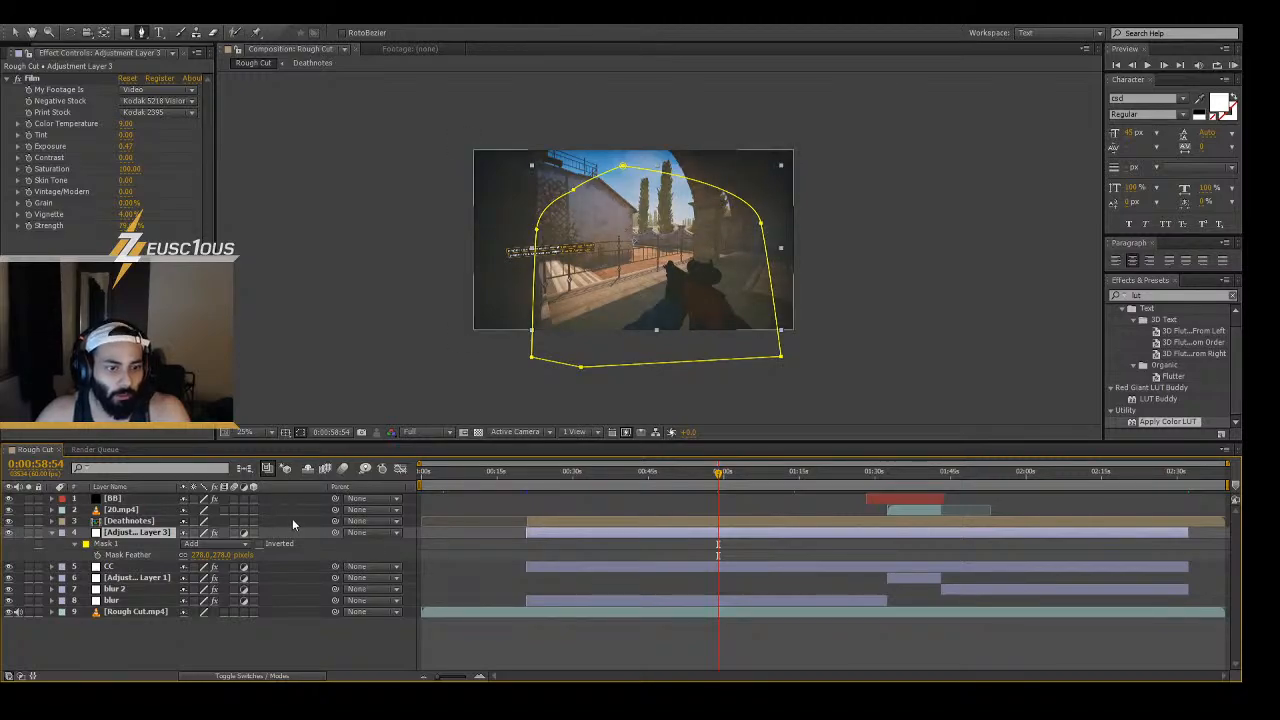
- Compare the frame at 0:00:58:54 with Mask 1 inverted and not inverted, leaving it not inverted
left_click(264, 543)
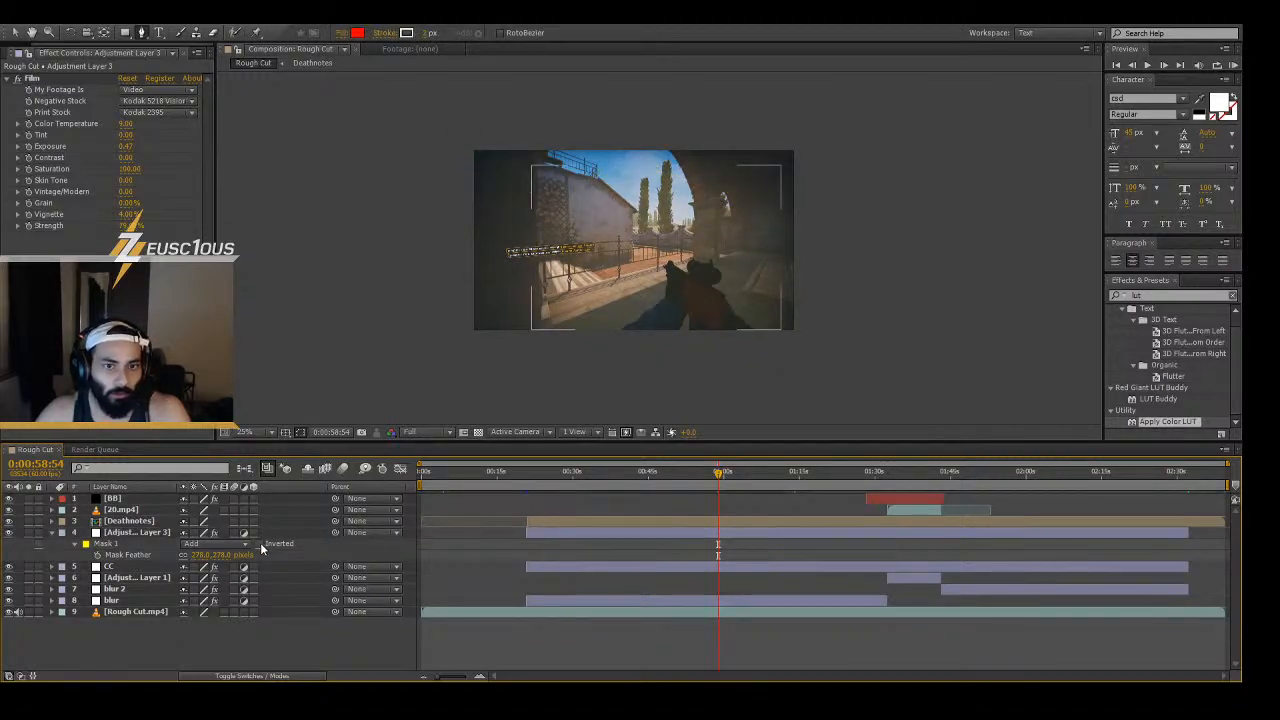
left_click(258, 543)
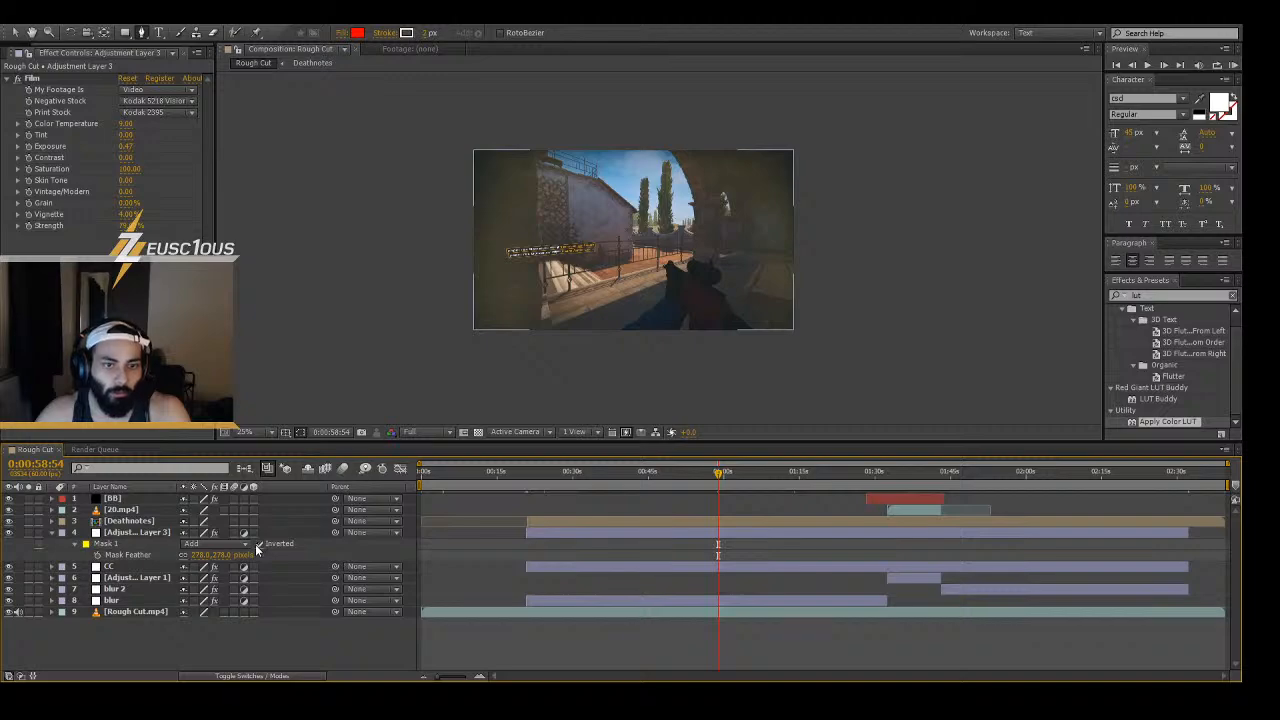
left_click(258, 543)
left_click(258, 543)
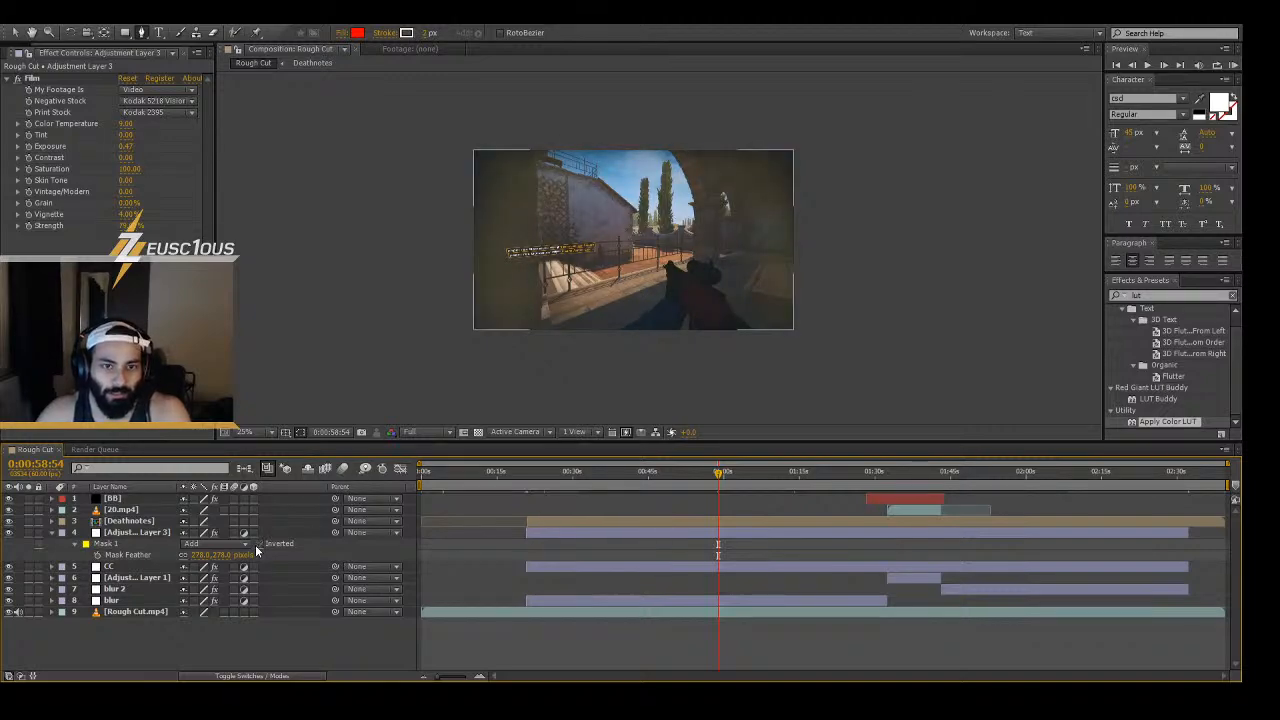
left_click(256, 544)
left_click(256, 544)
left_click(258, 545)
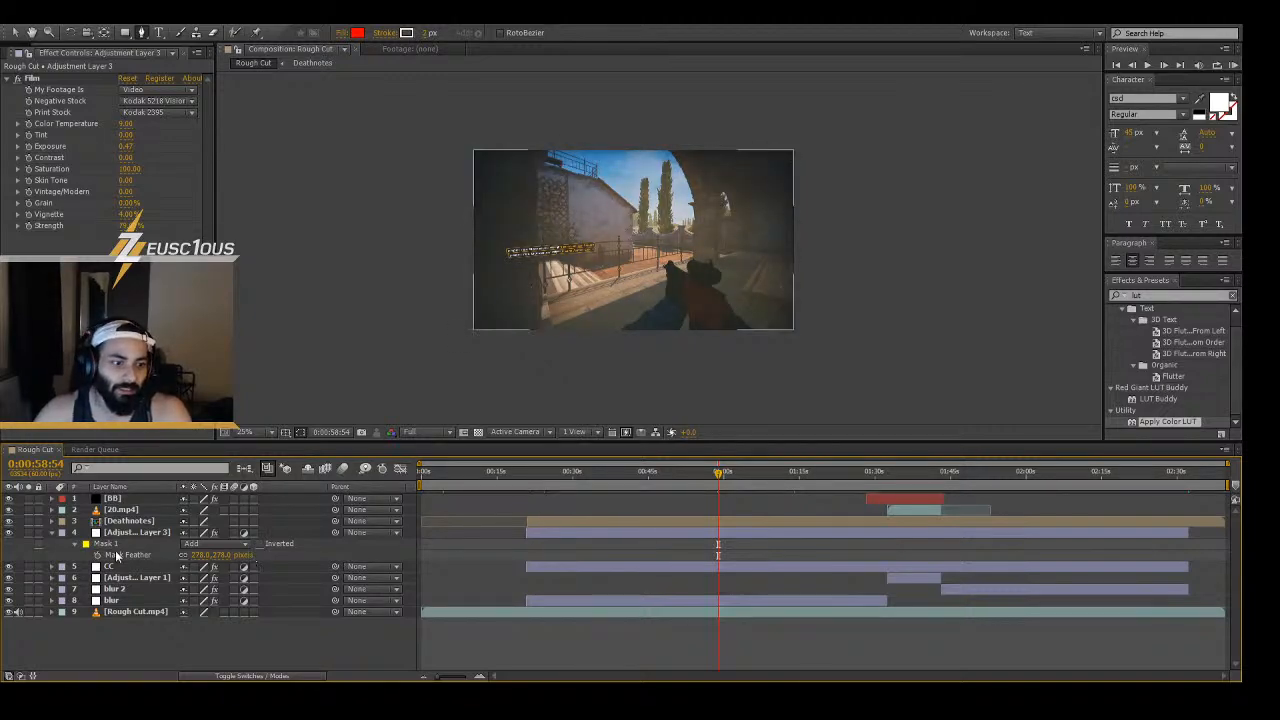
- Undo the feathering and successive point adjustments of Mask 1 on Adjustment Layer 3
left_click(45, 90)
key("ctrl+z")
key("ctrl+z")
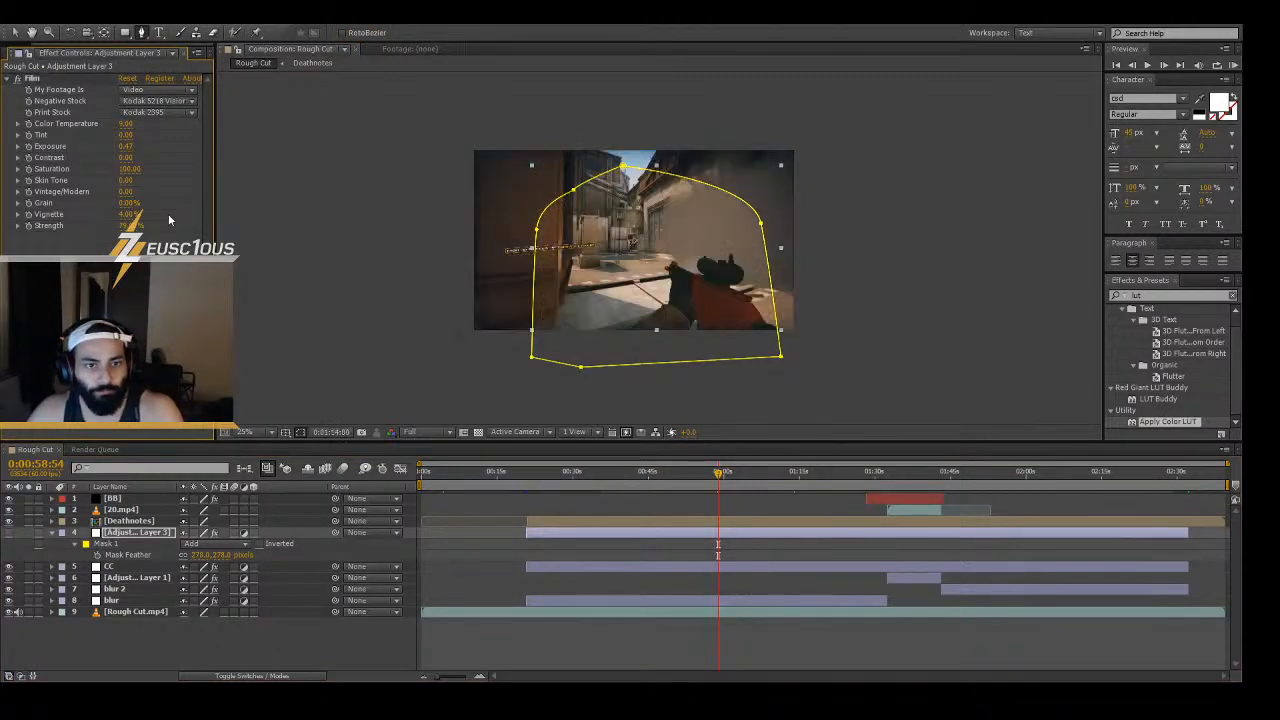
key("ctrl+z")
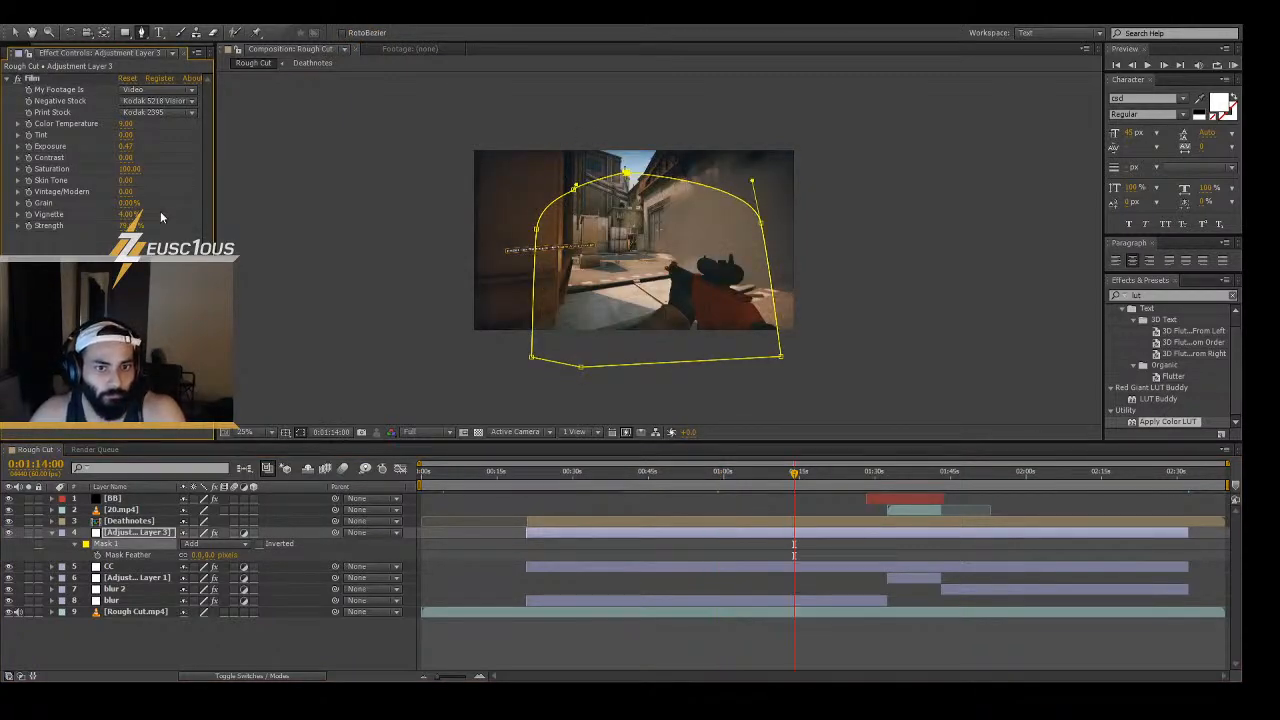
key("ctrl+z")
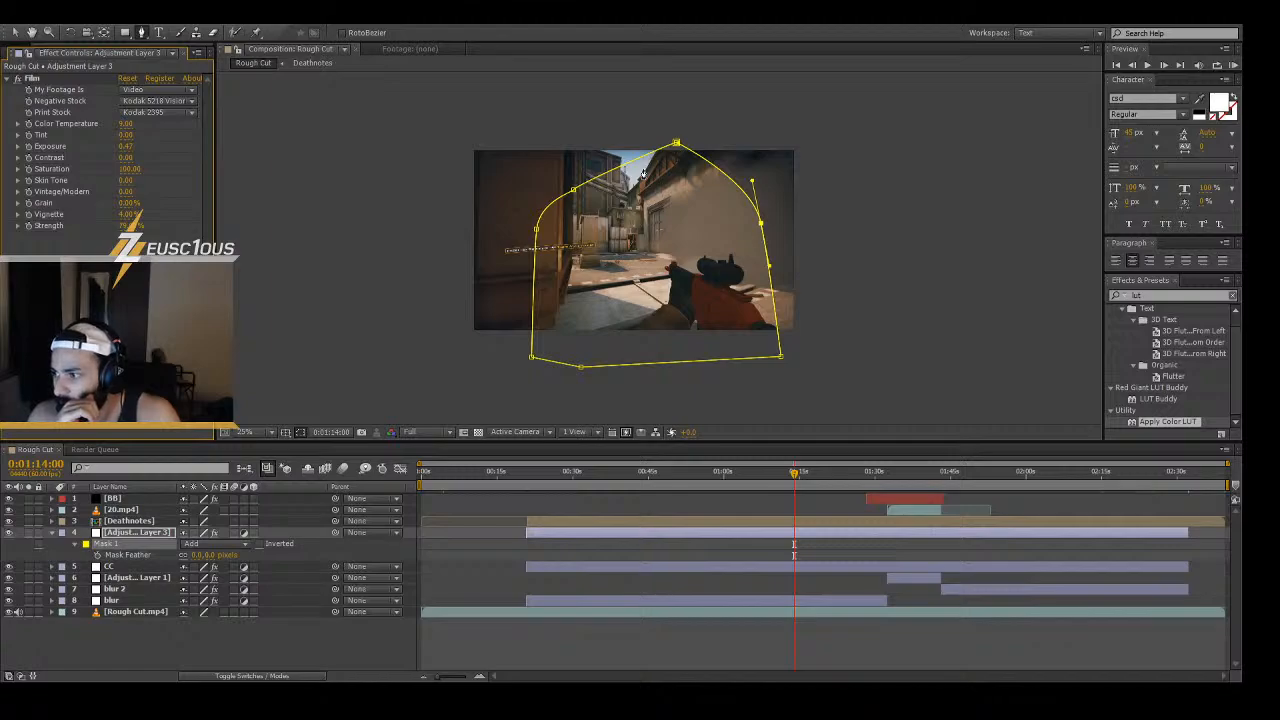
key("ctrl+z")
key("ctrl+z")
key("ctrl+z")
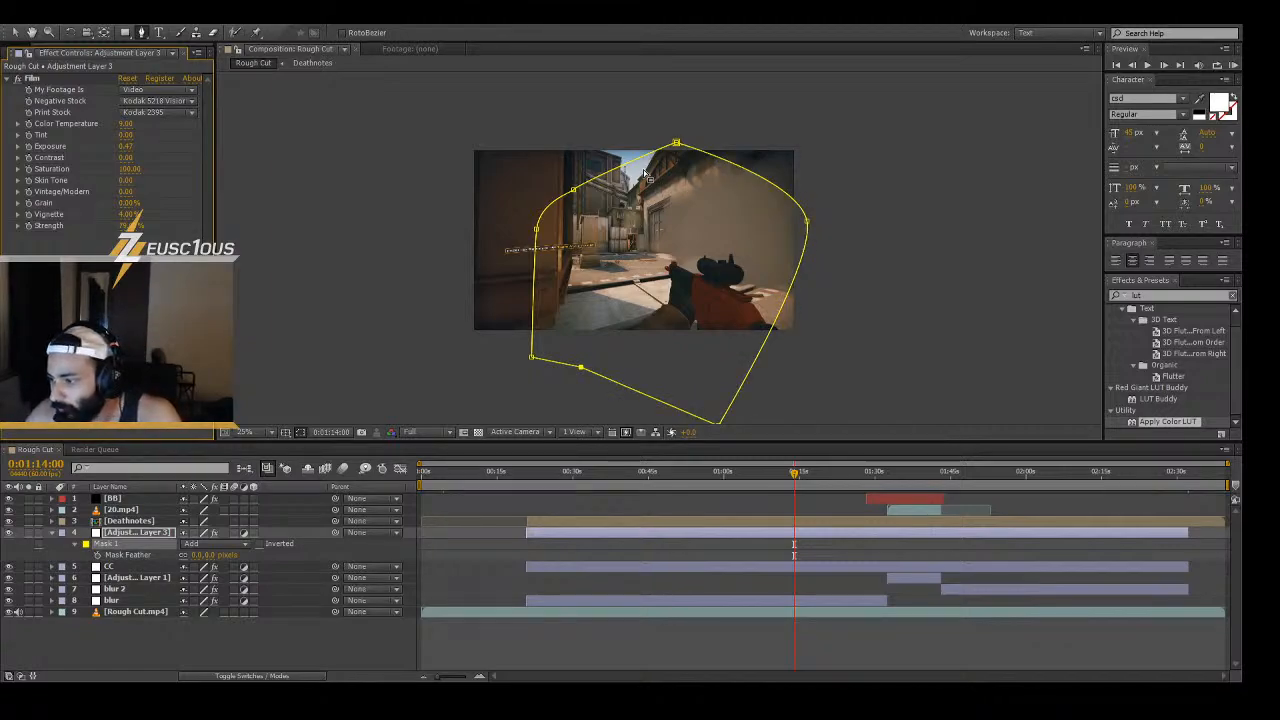
key("ctrl+z")
key("ctrl+z")
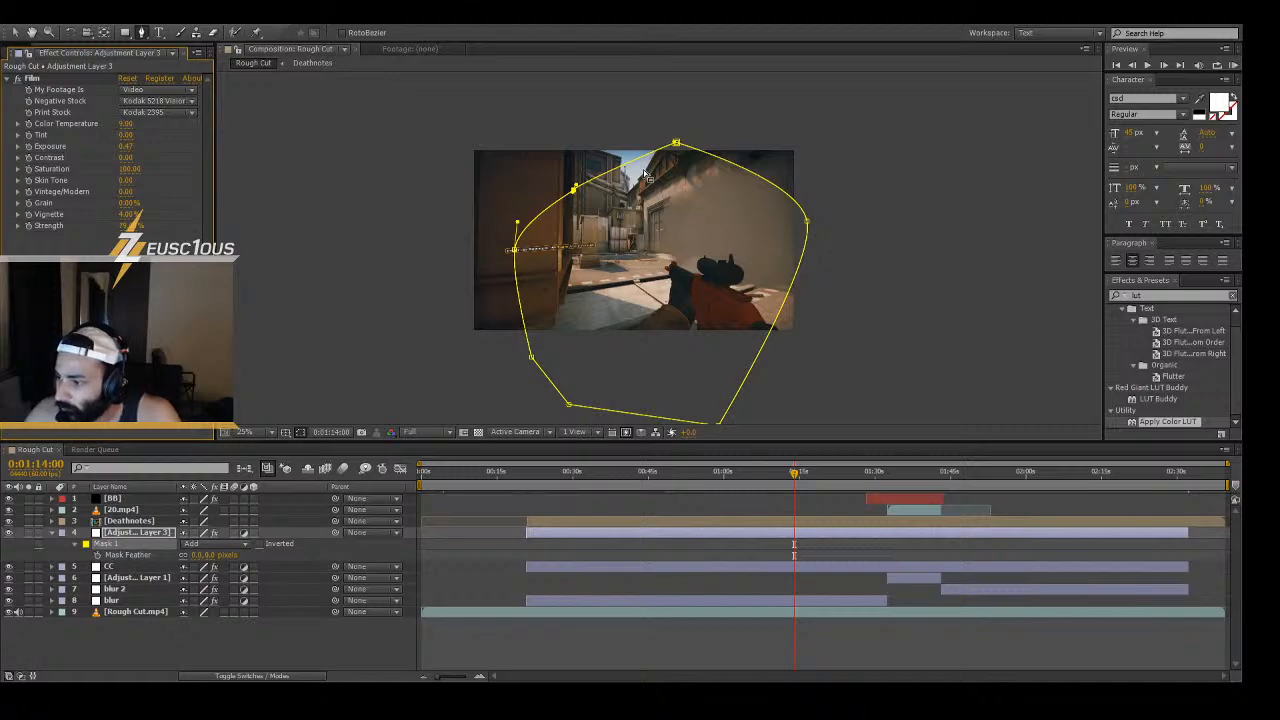
key("ctrl+z")
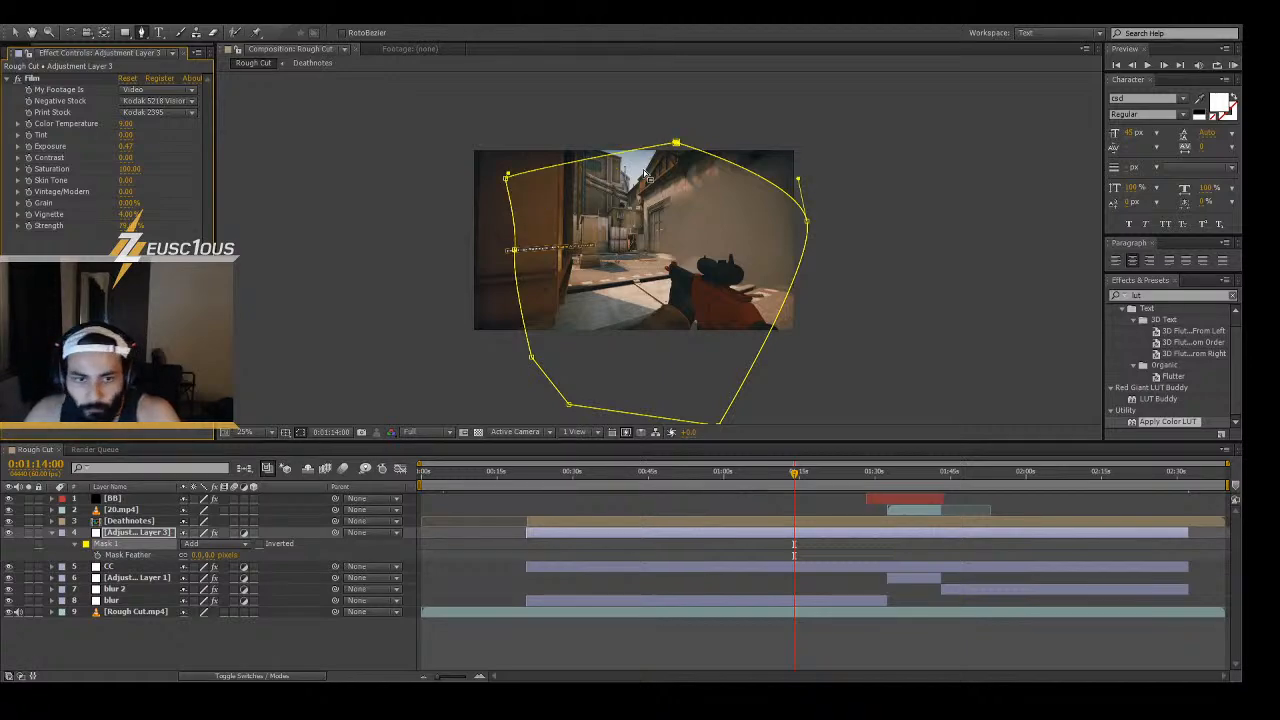
- Undo the drawing of Mask 1 so that Adjustment Layer 3 has no mask
key("ctrl+z")
key("ctrl+z")
key("ctrl+z")
key("ctrl+z")
key("ctrl+z")
key("ctrl+z")
key("ctrl+z")
key("ctrl+z")
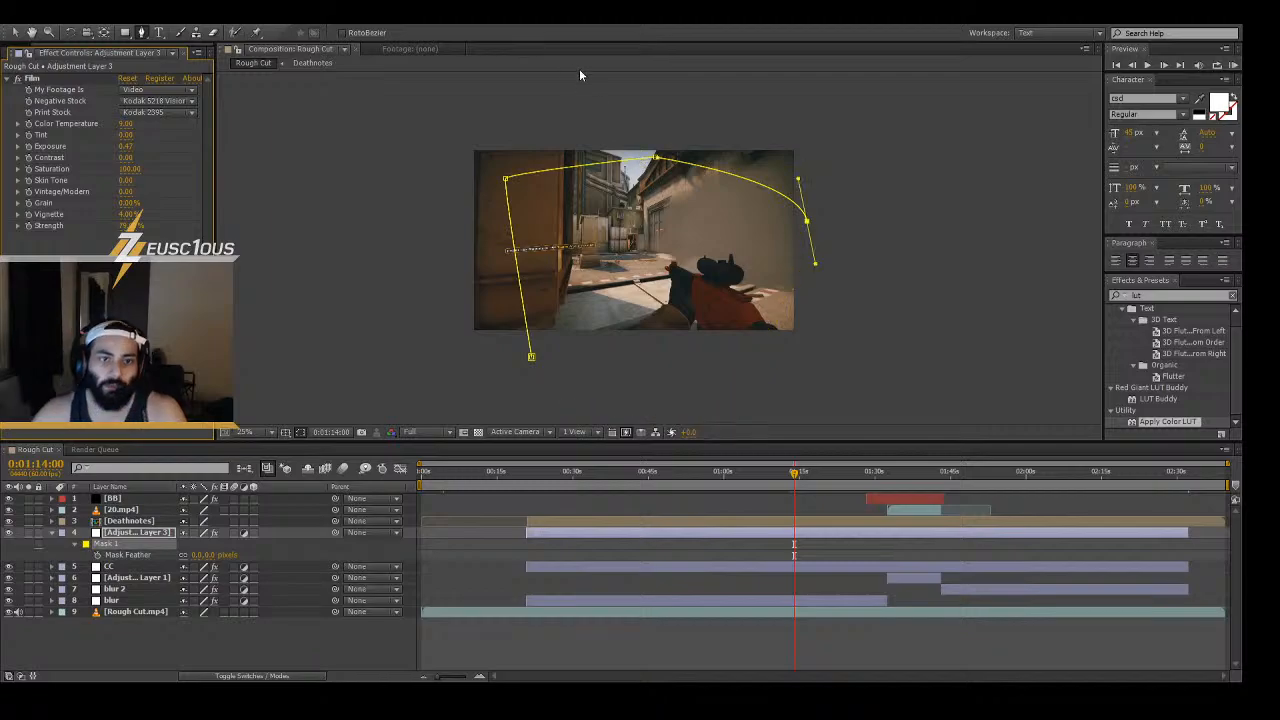
key("ctrl+z")
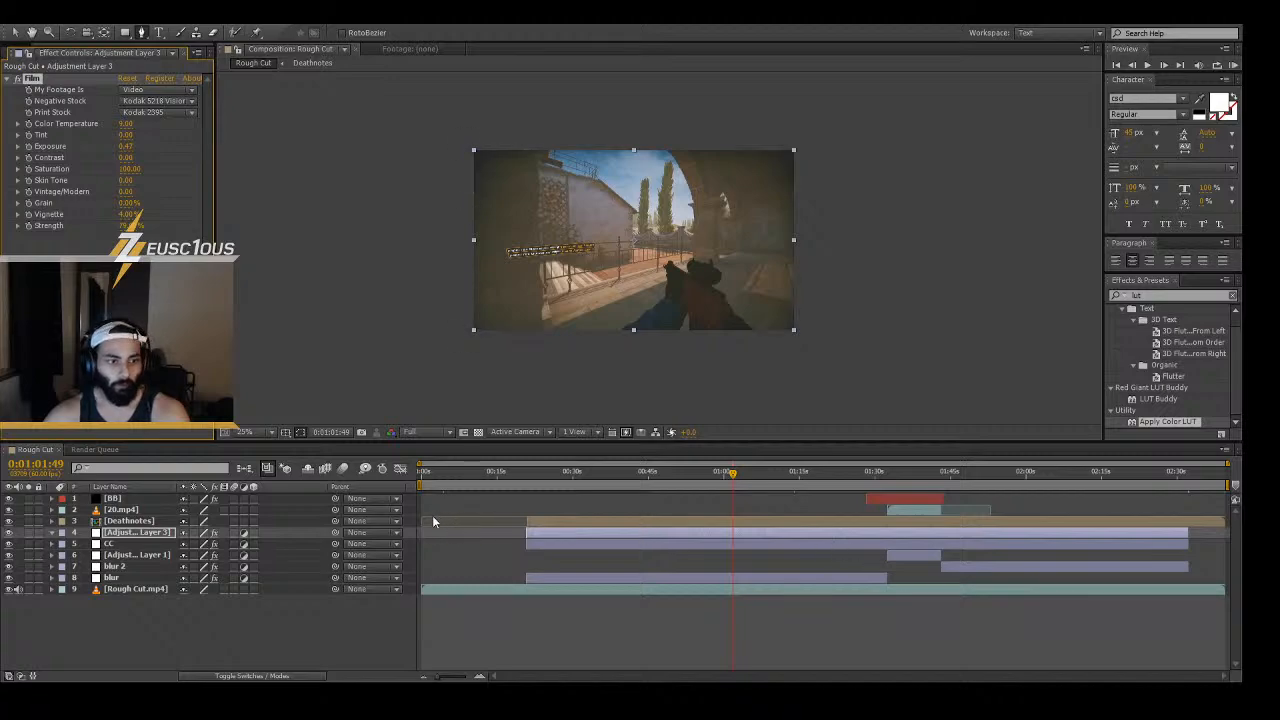
- Remove the Film effect from Adjustment Layer 3 and apply Colorista III to it
key("Delete")
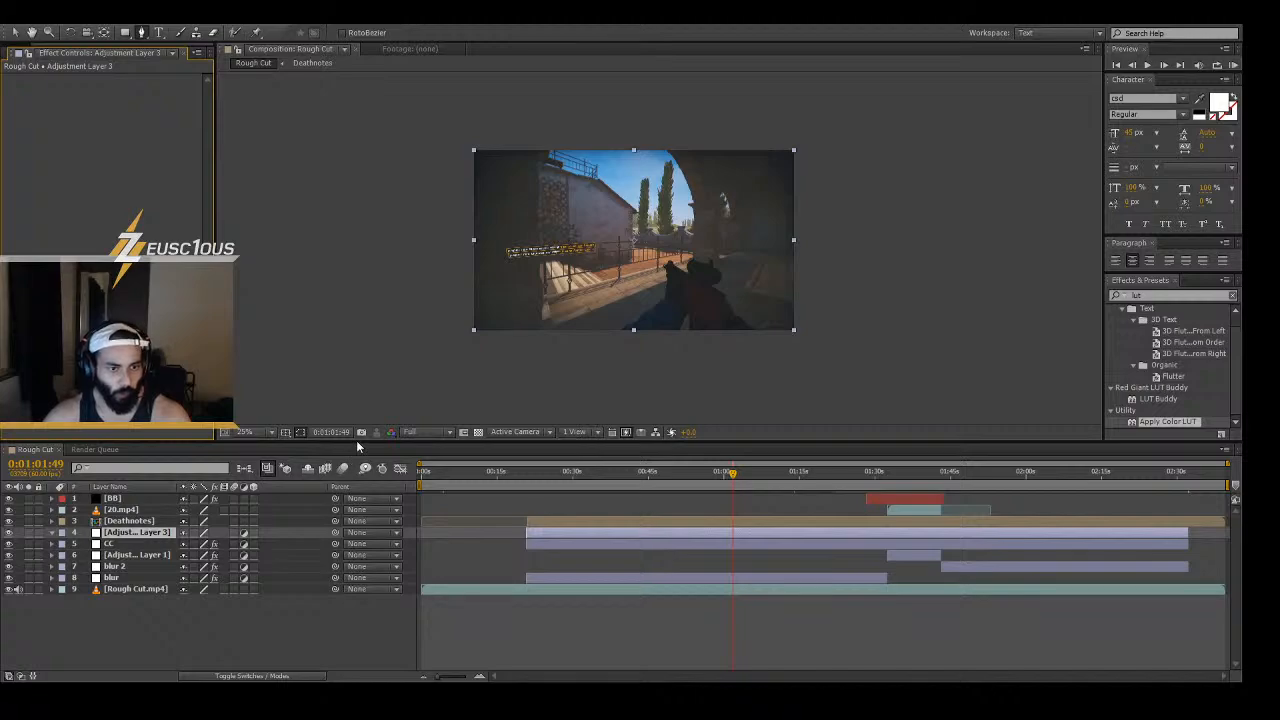
key("ctrl+z")
key("v")
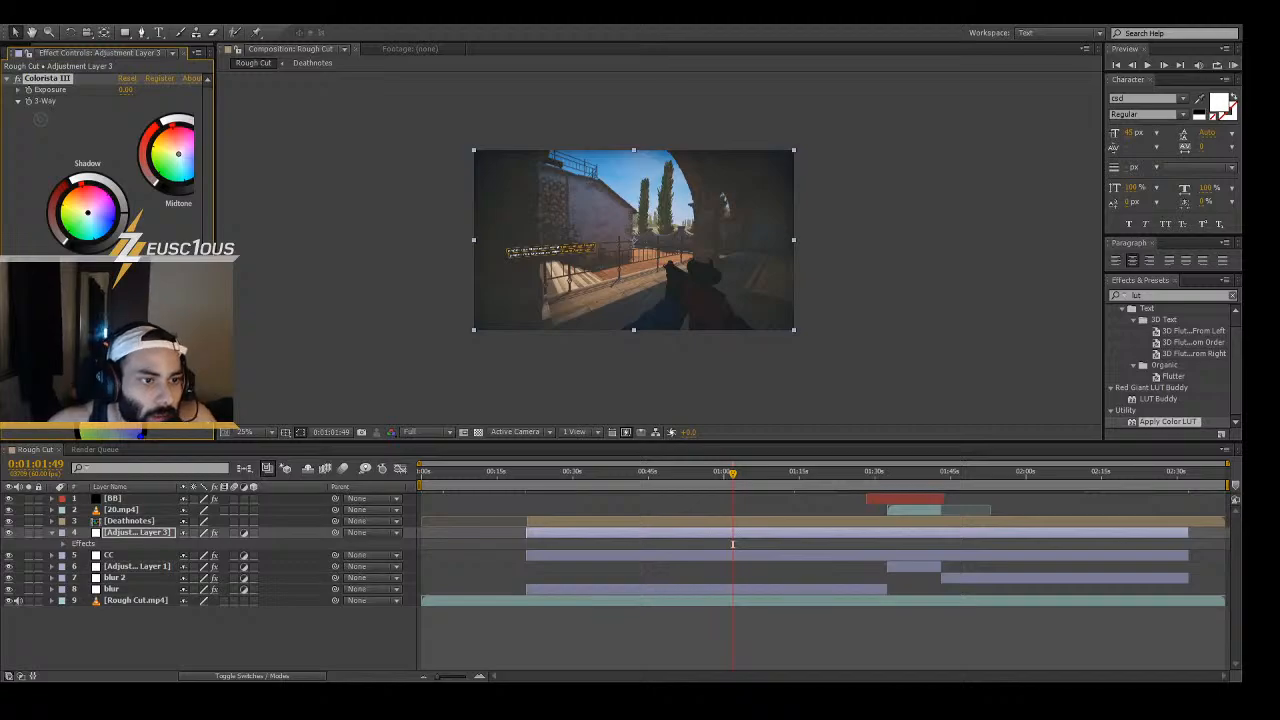
- Adjust the Shadow control of Colorista III's 3-Way on Adjustment Layer 3, judging it at 0:01:05:39
left_click(776, 476)
left_click(750, 472)
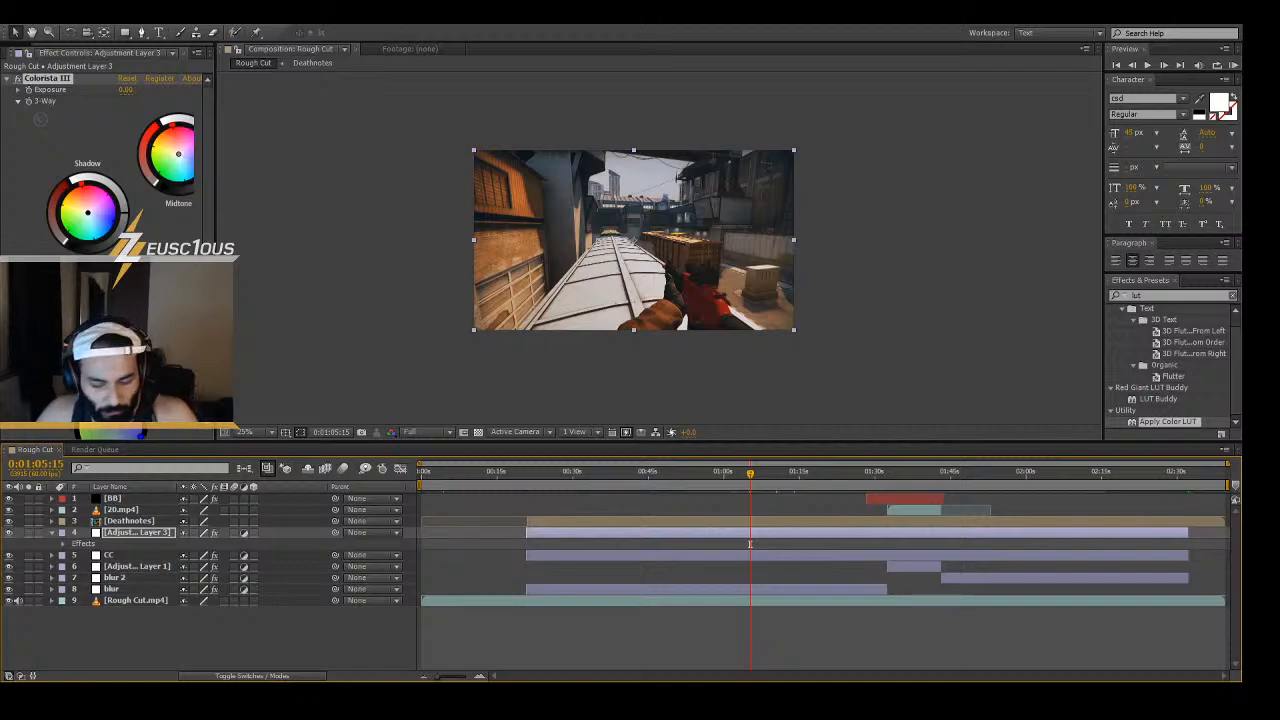
left_click_drag(750, 544, 732, 544)
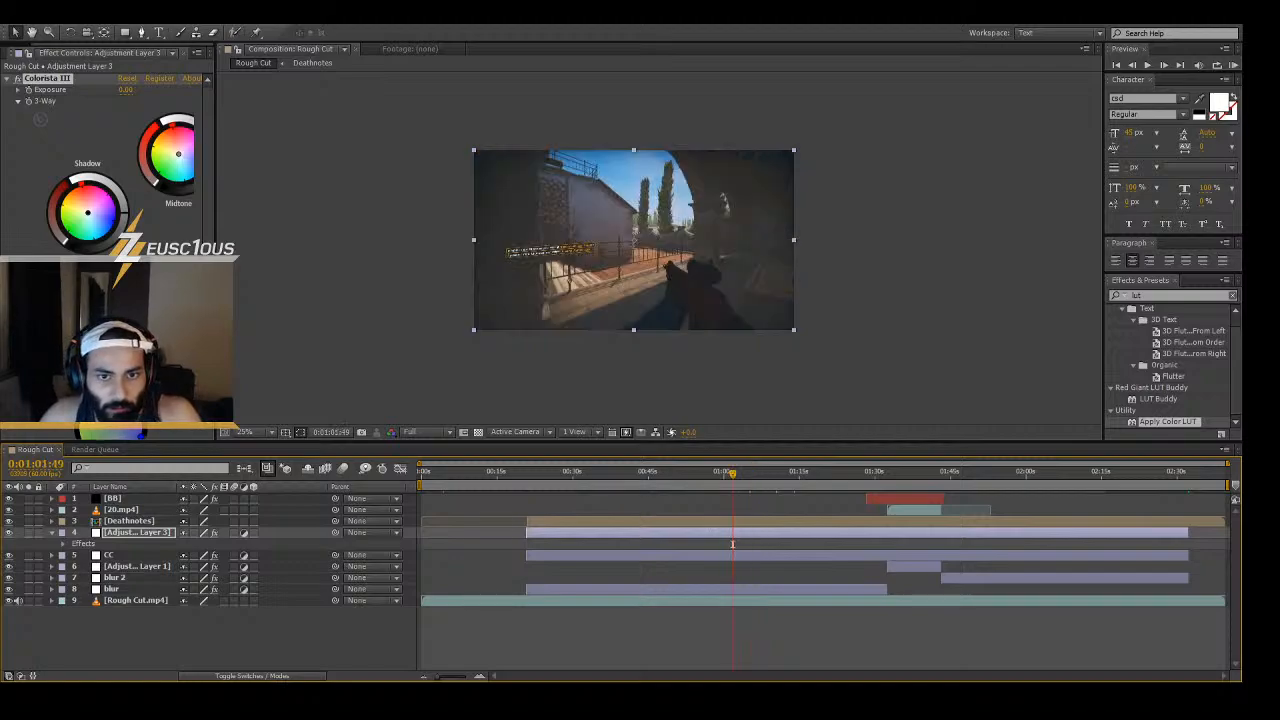
left_click(752, 481)
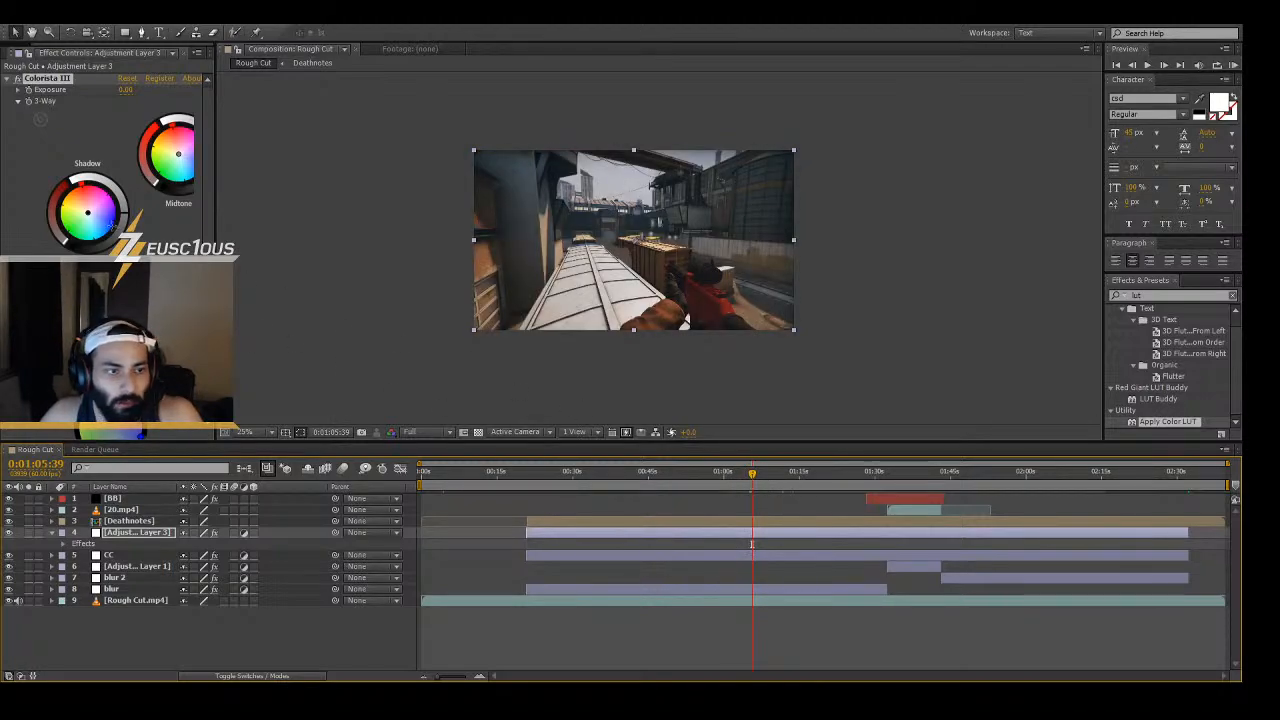
left_click_drag(113, 228, 118, 240)
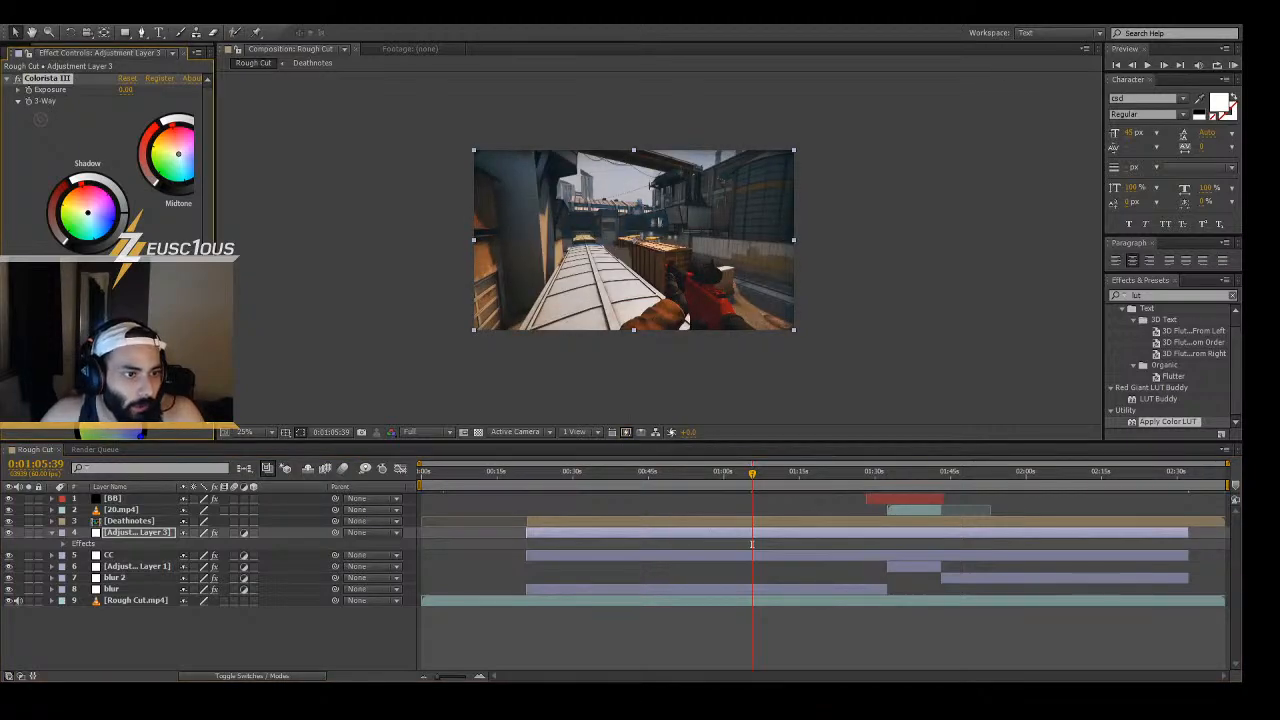
- Refine the Colorista III settings below the Shadow wheel with the composition fitted to the viewer
left_click_drag(125, 360, 643, 363)
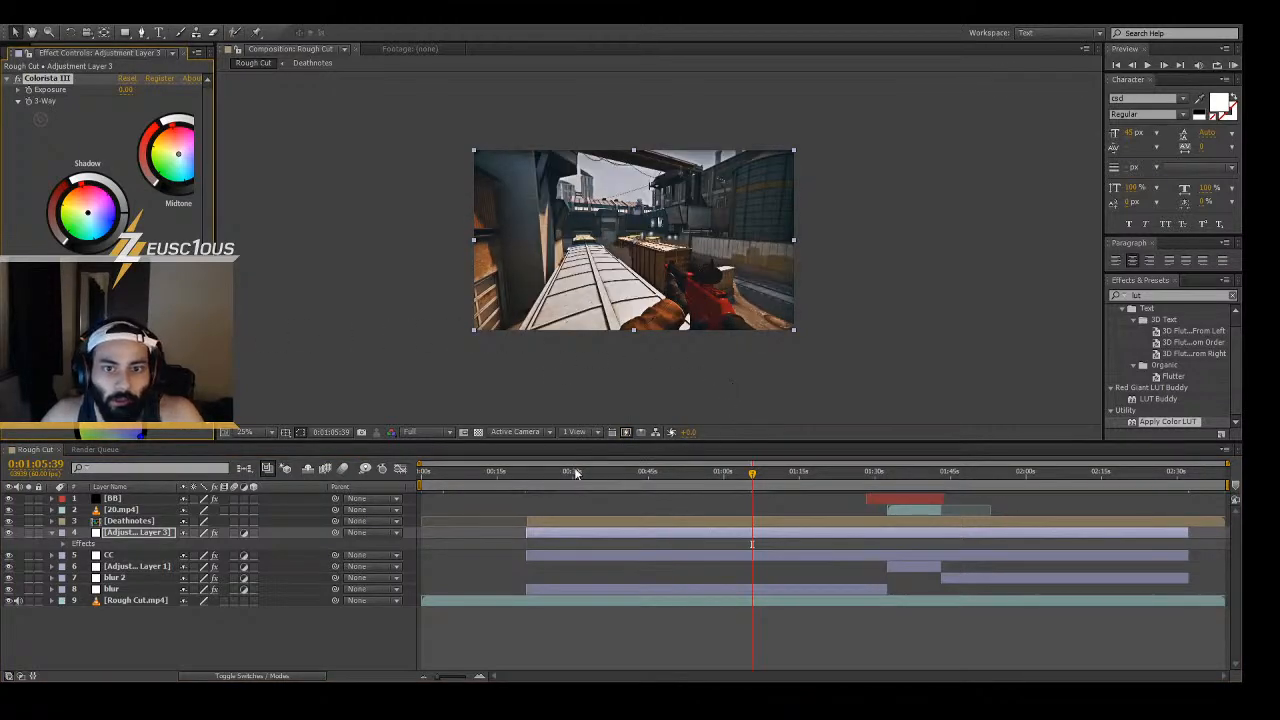
left_click_drag(733, 381, 262, 433)
left_click(262, 433)
left_click(264, 447)
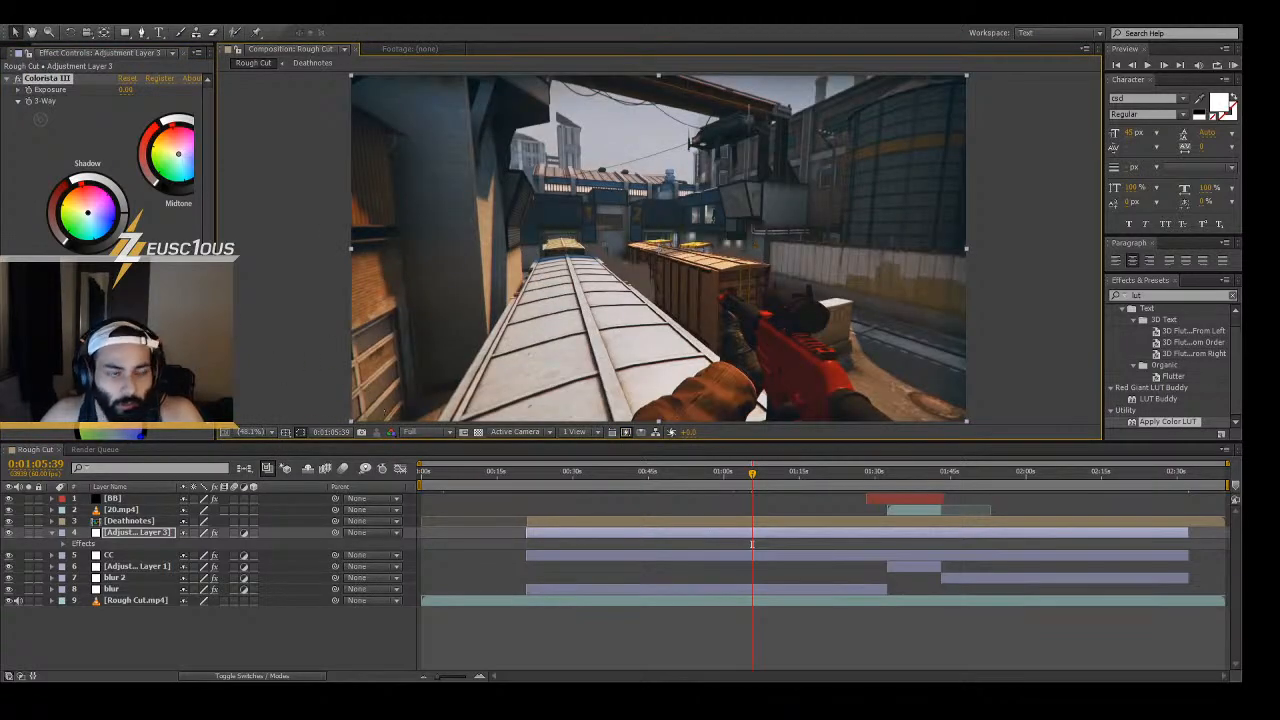
left_click_drag(125, 360, 140, 360)
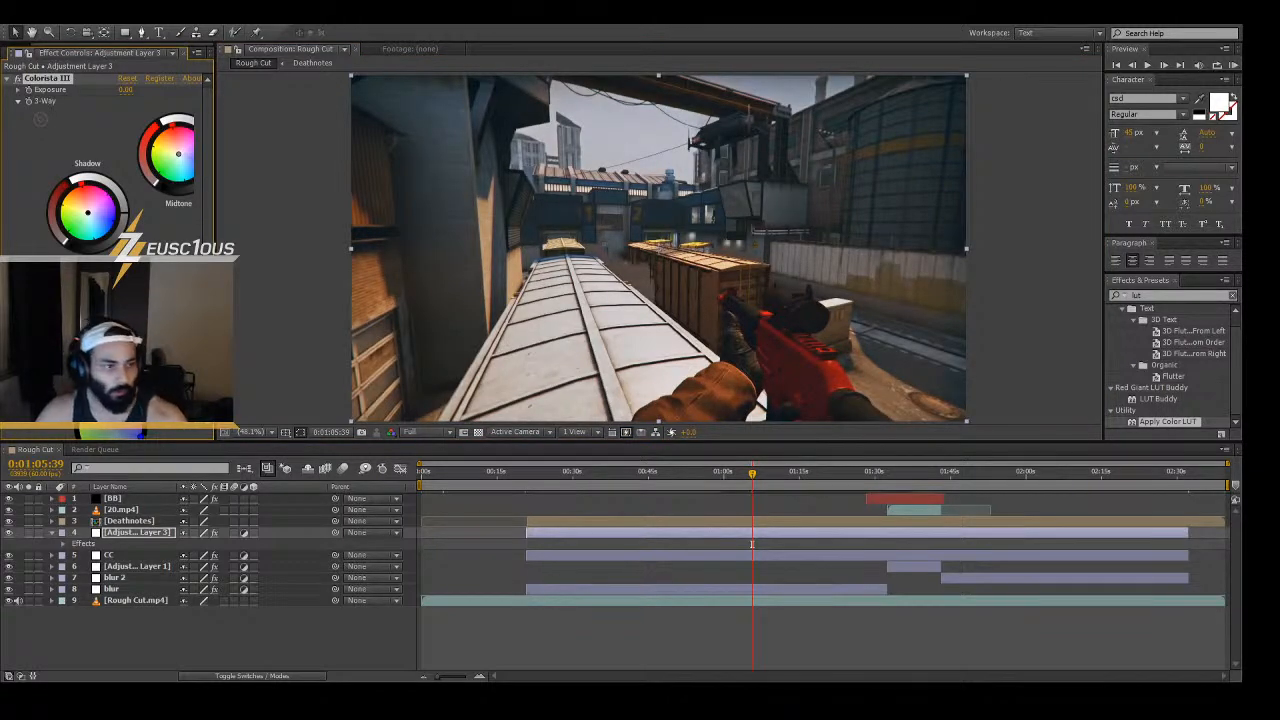
- Shape the Colorista III RGB curve on Adjustment Layer 3 to balance the image's dark tones
scroll(108, 160, "down", 8)
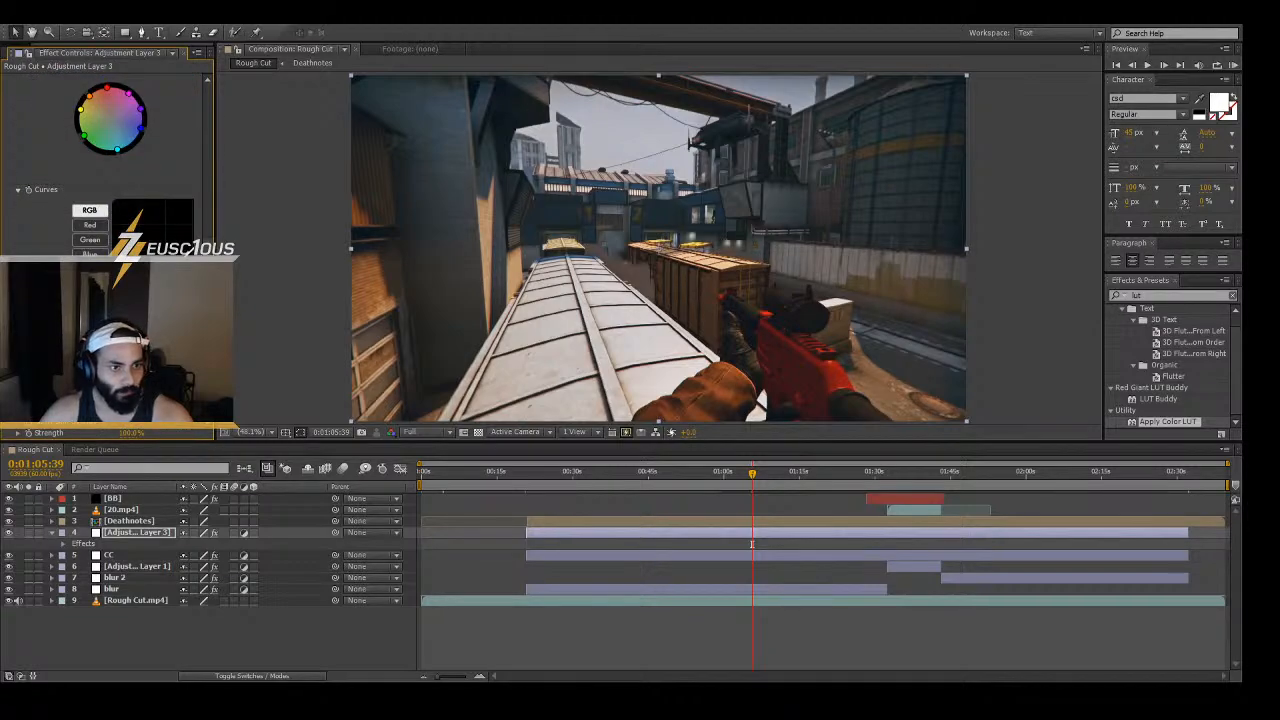
left_click_drag(133, 264, 133, 269)
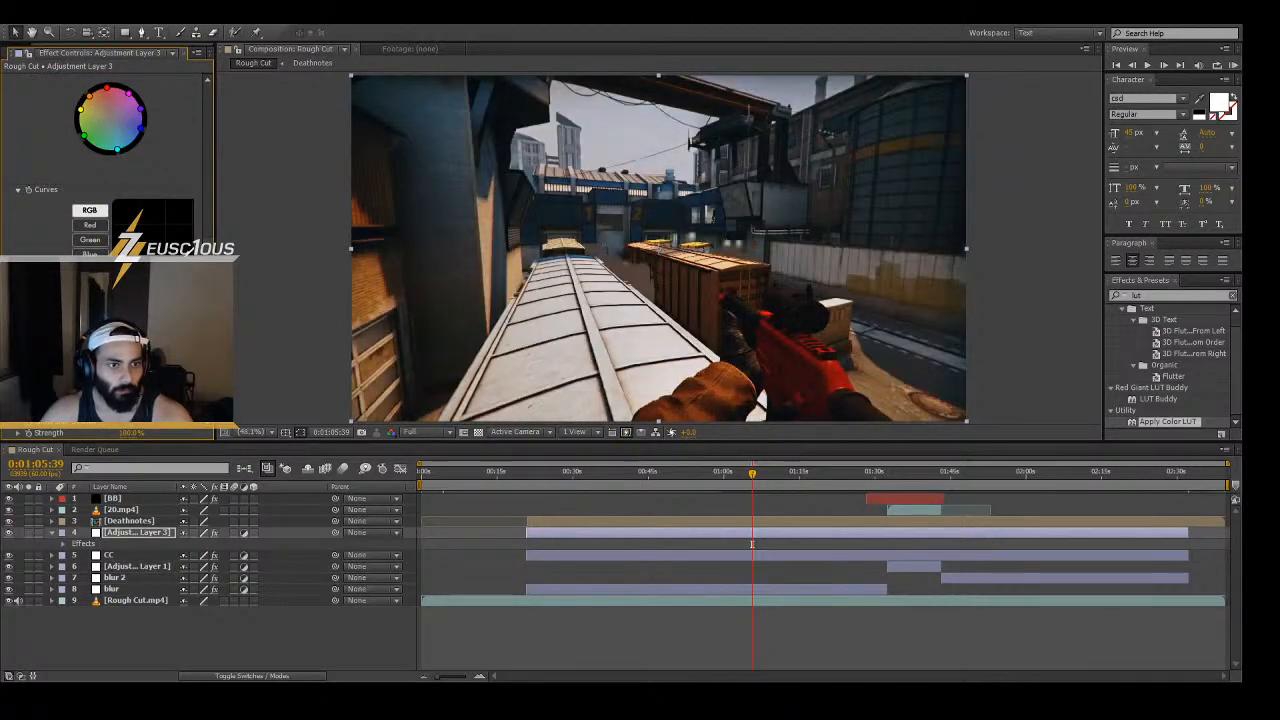
left_click_drag(133, 268, 133, 264)
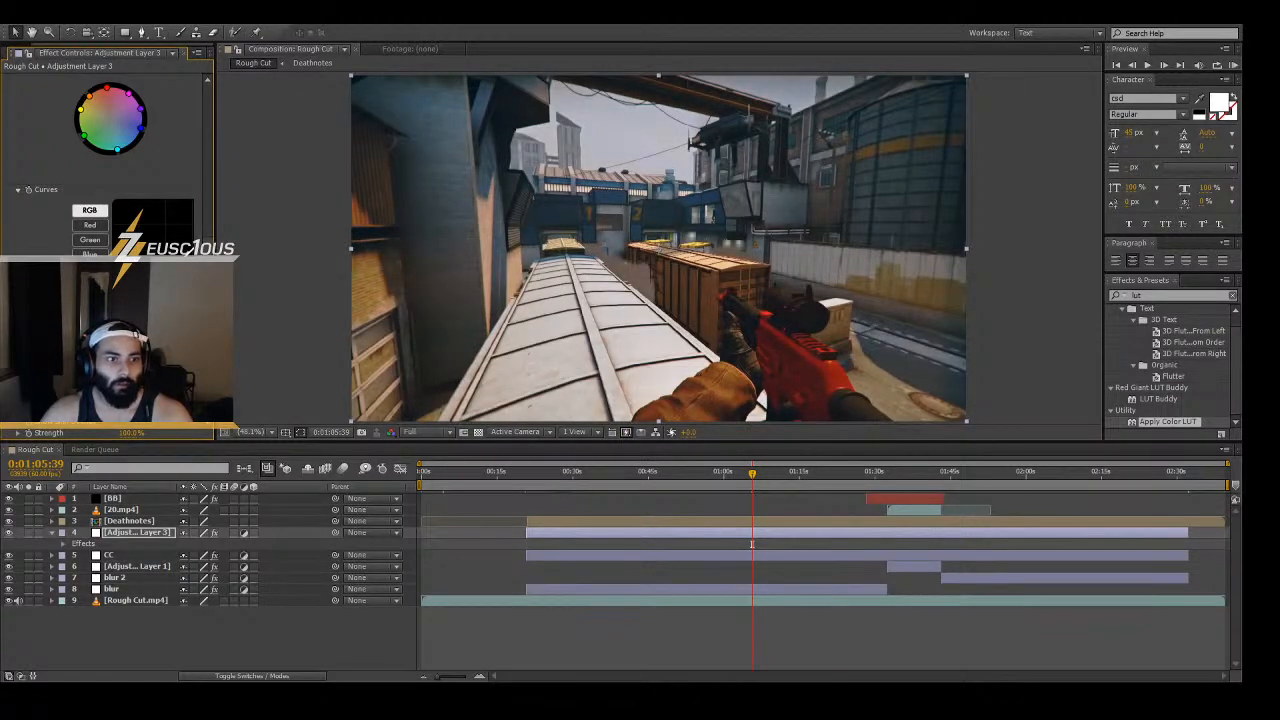
left_click_drag(133, 264, 133, 268)
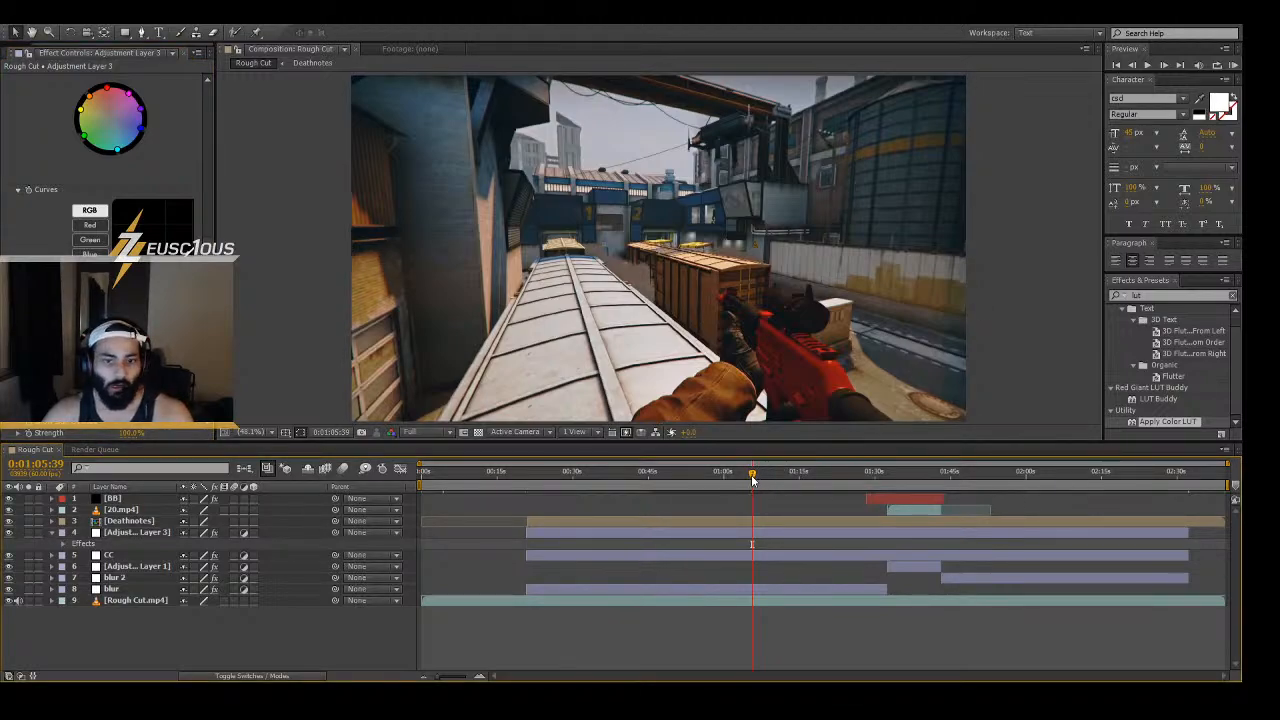
- Check the Colorista III grade across the end of the timeline, from 0:02:15:41 to 0:02:31:02
left_click_drag(755, 474, 1068, 474)
left_click(1088, 474)
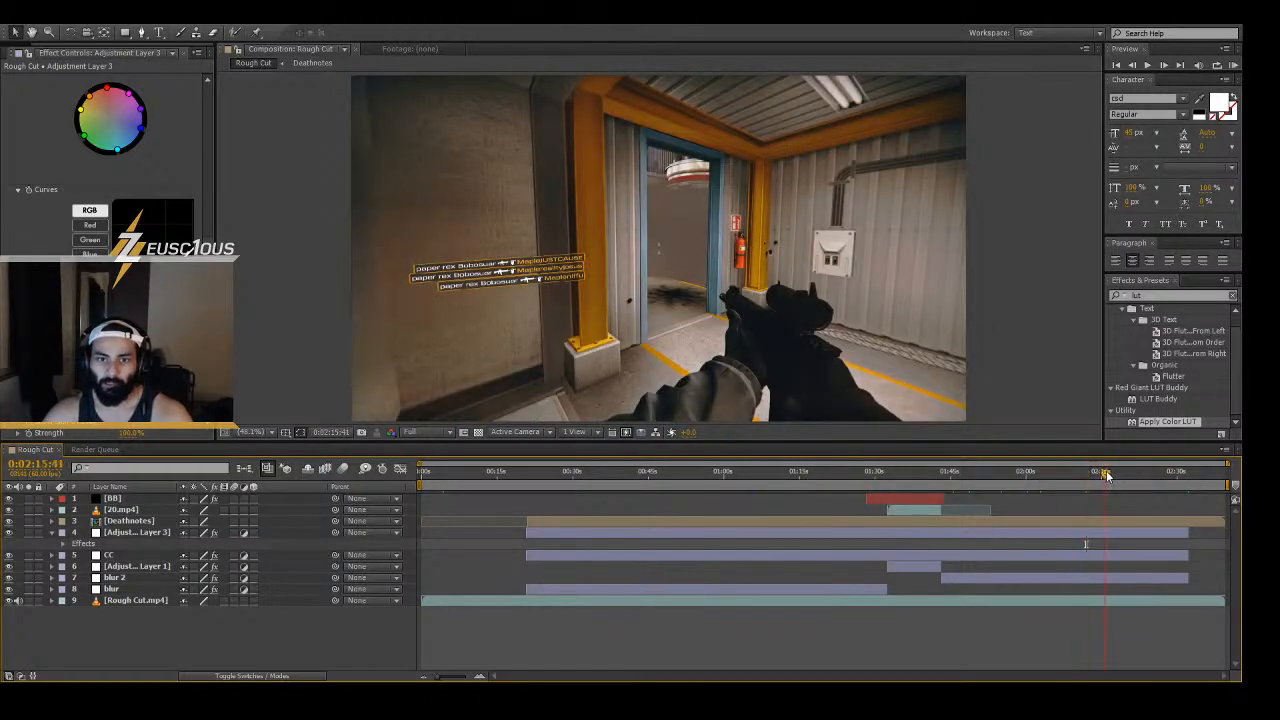
left_click(1138, 474)
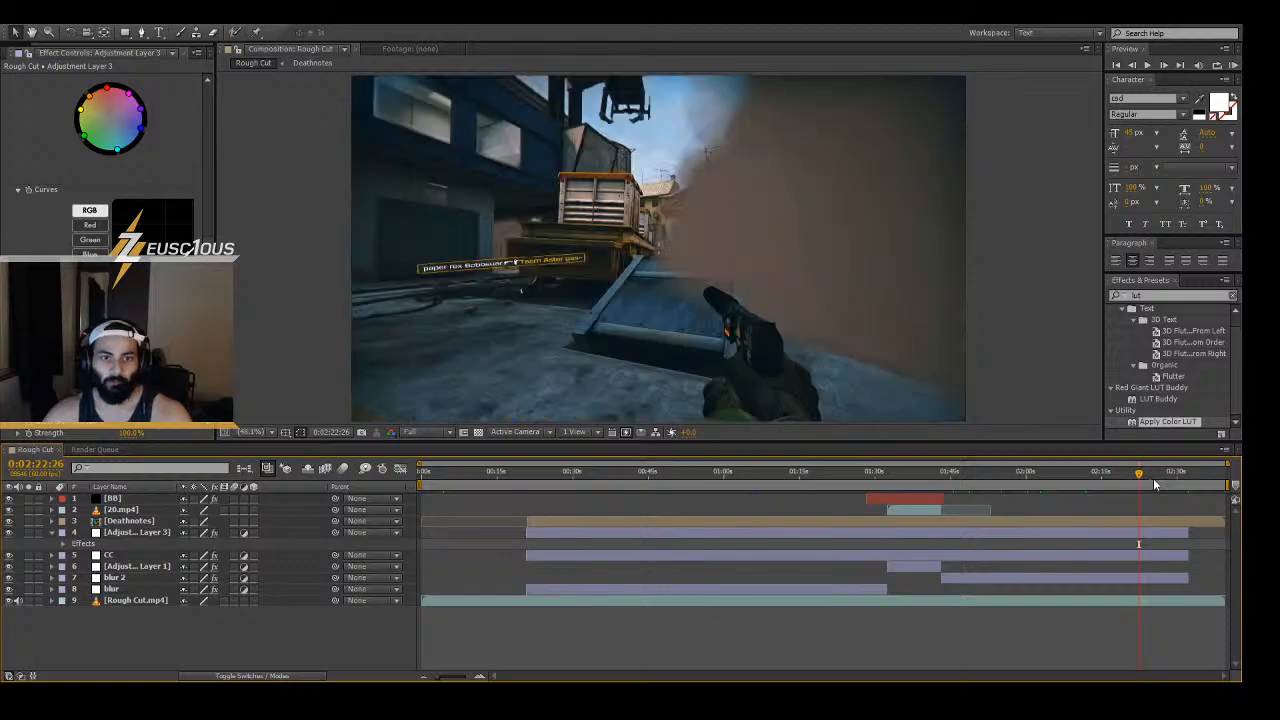
left_click(1156, 478)
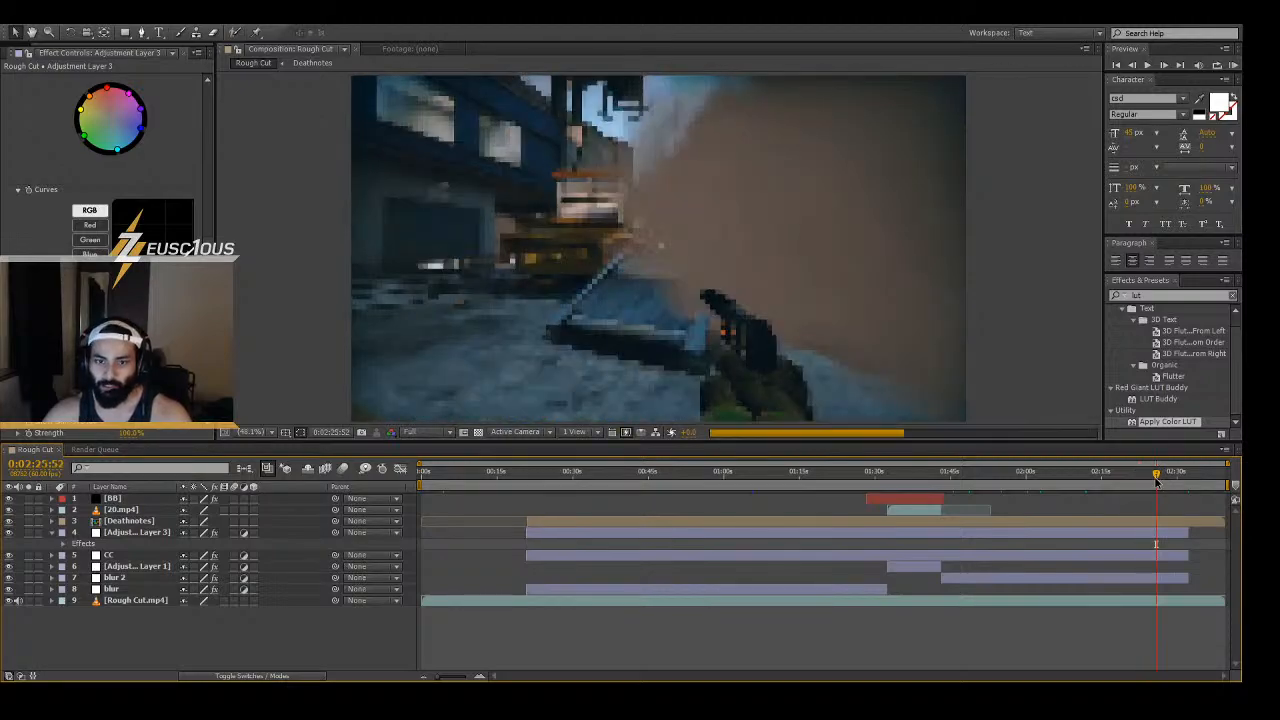
left_click(1181, 476)
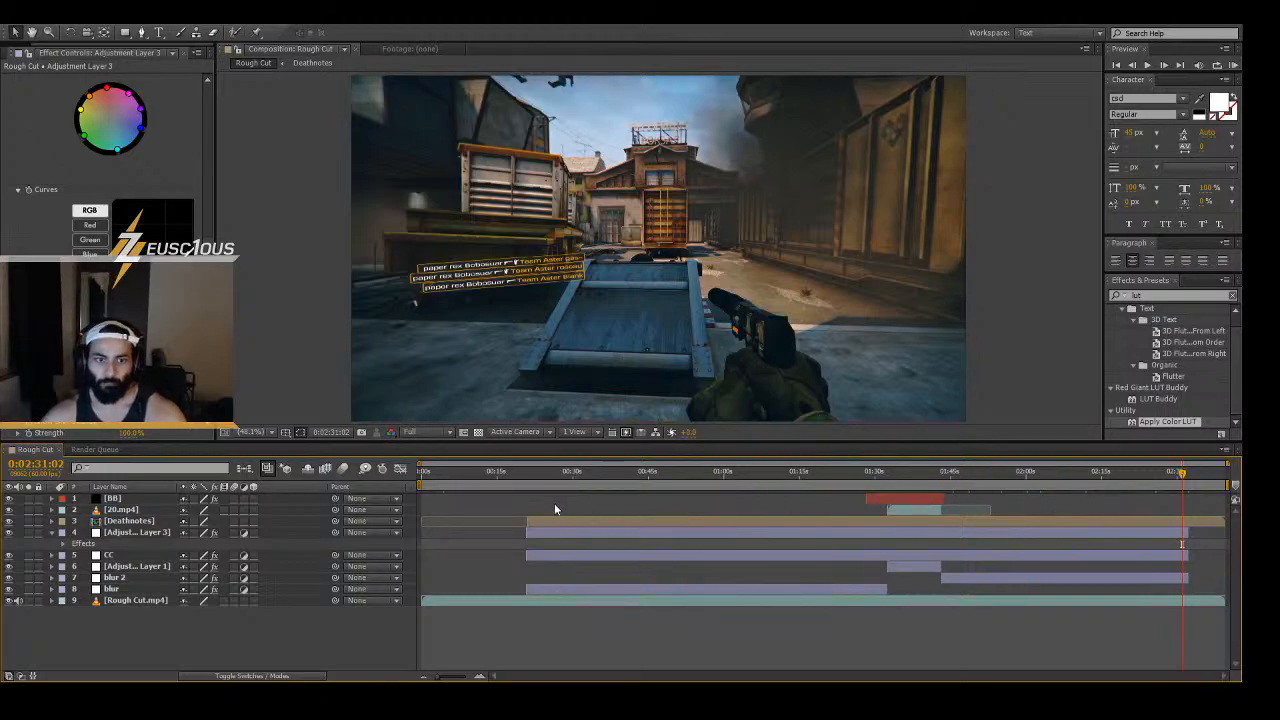
- Review the graded edit from 0:00:16:09 through 0:02:33:01, ending with the frame at 0:01:26:18
left_click(549, 477)
left_click(505, 474)
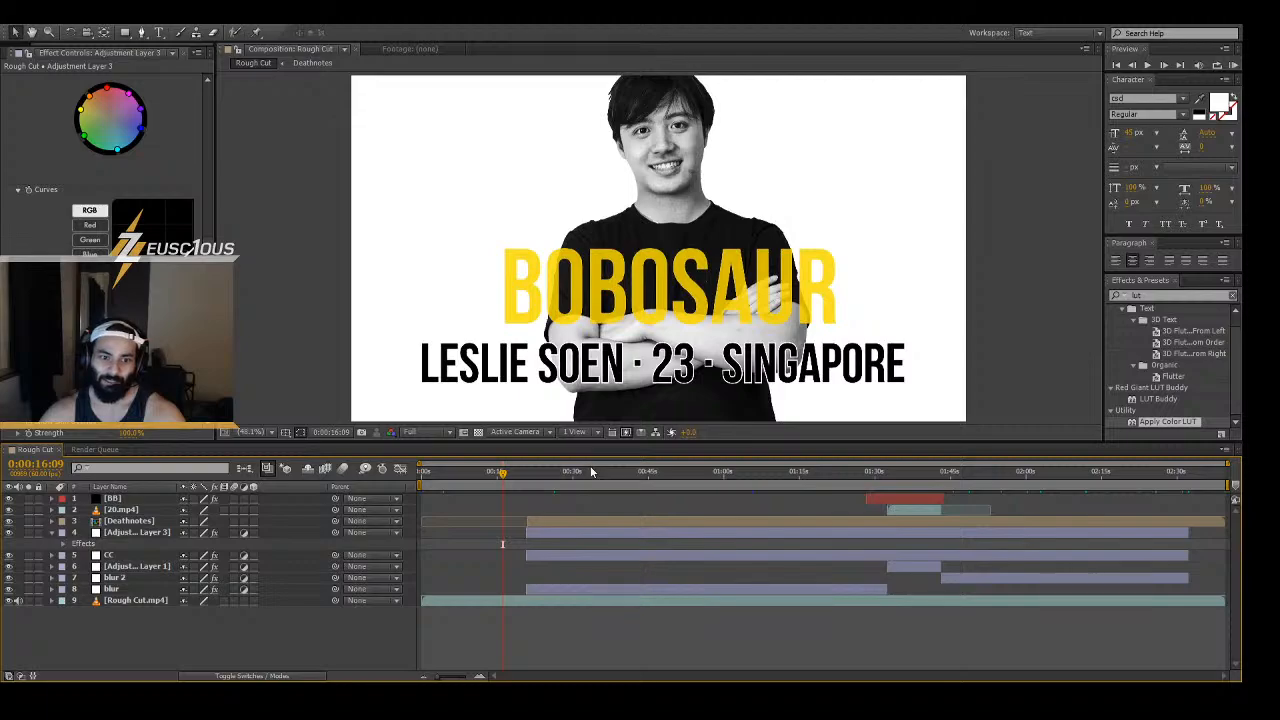
left_click(583, 472)
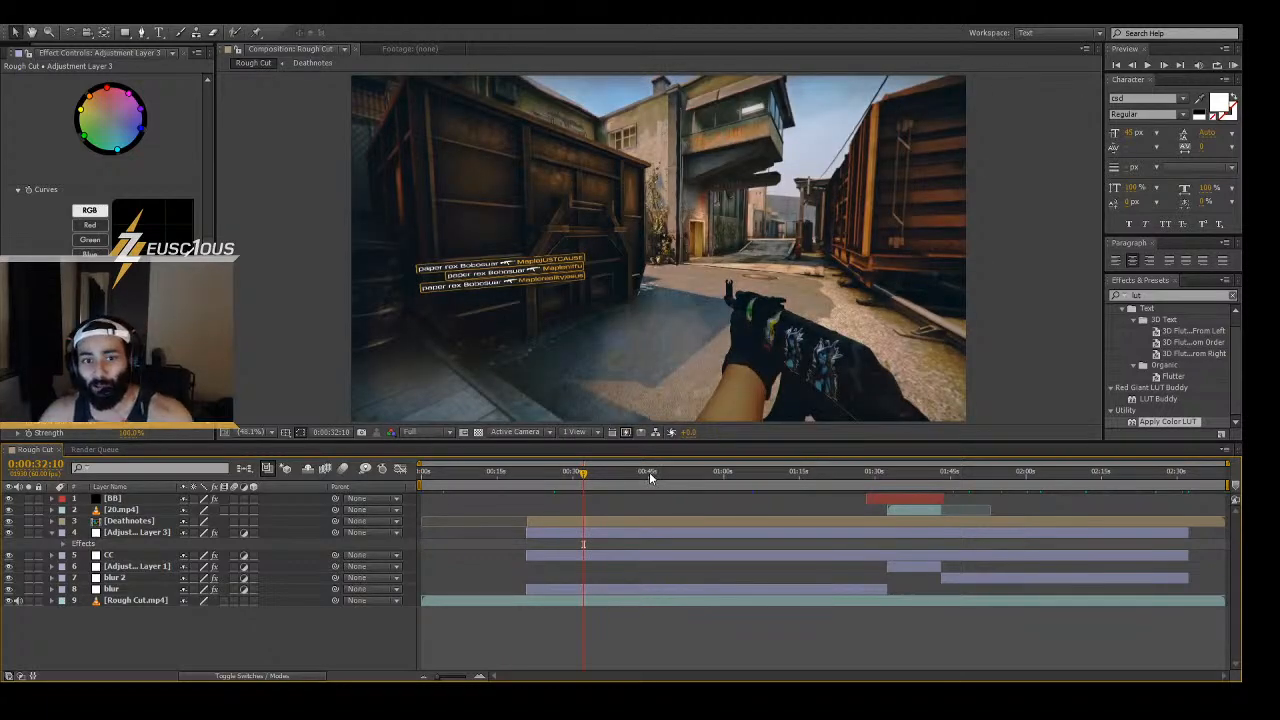
left_click(656, 471)
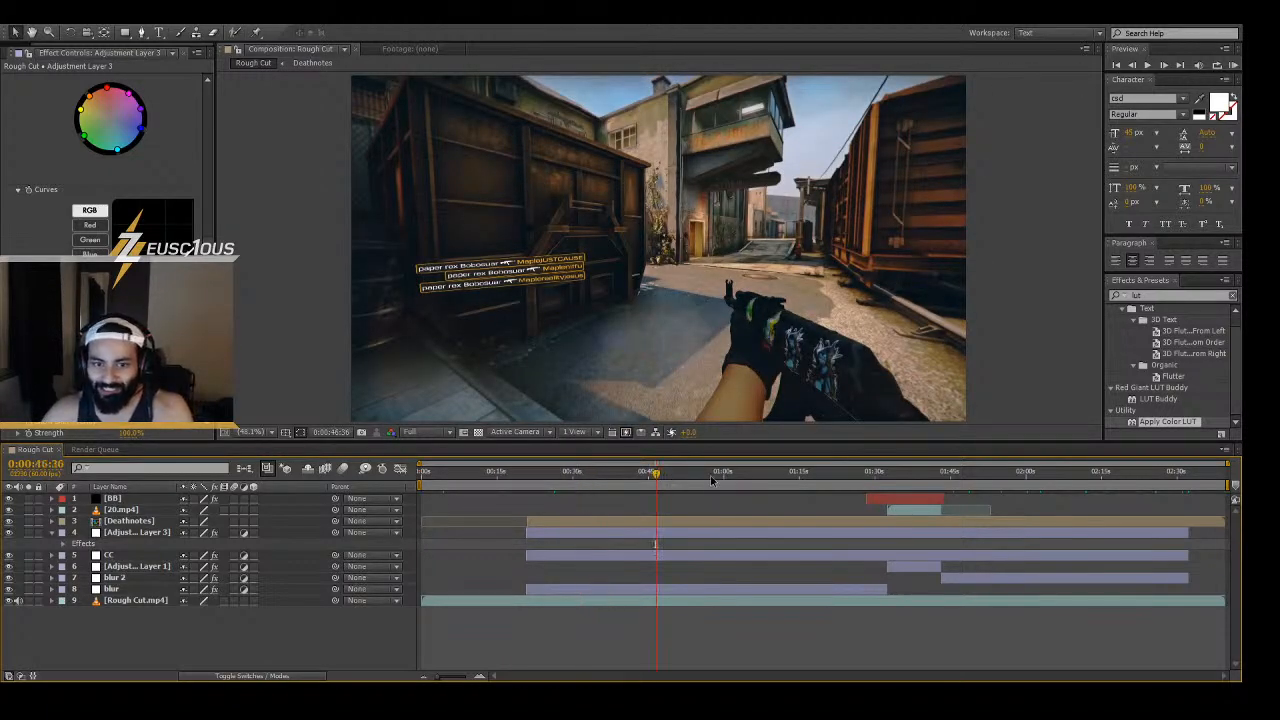
left_click_drag(771, 471, 859, 473)
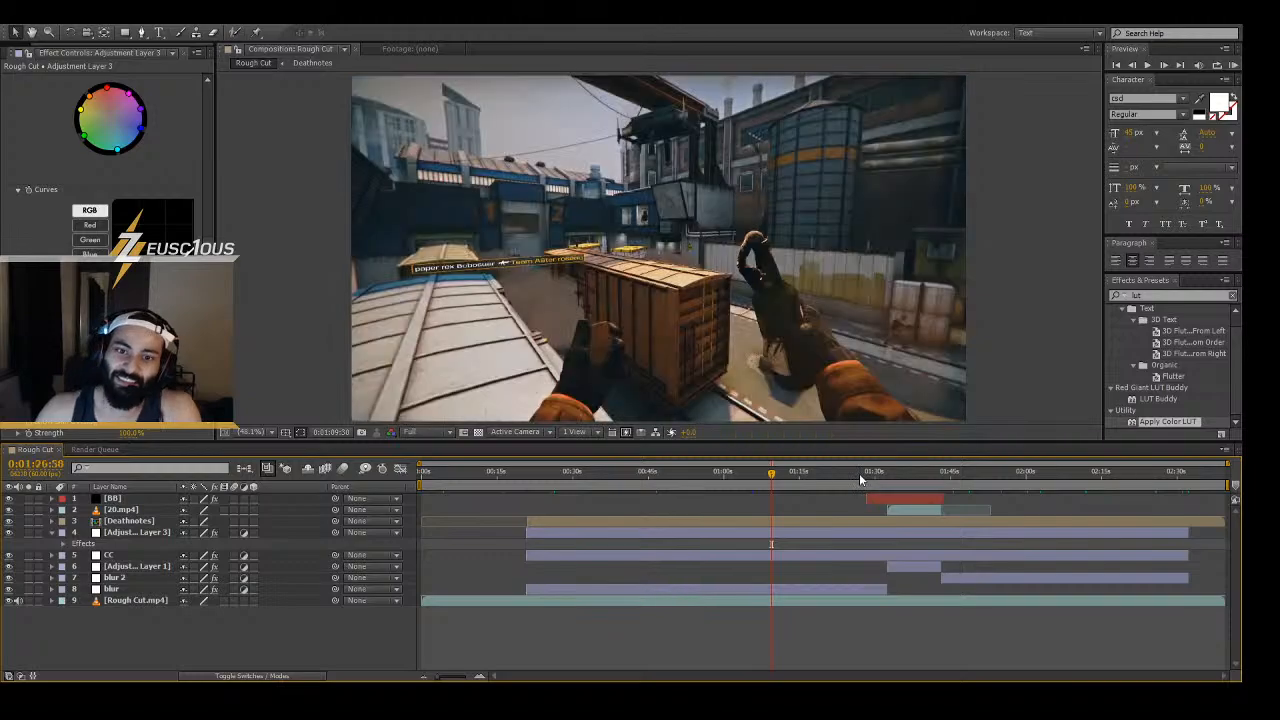
left_click(948, 476)
left_click(1013, 480)
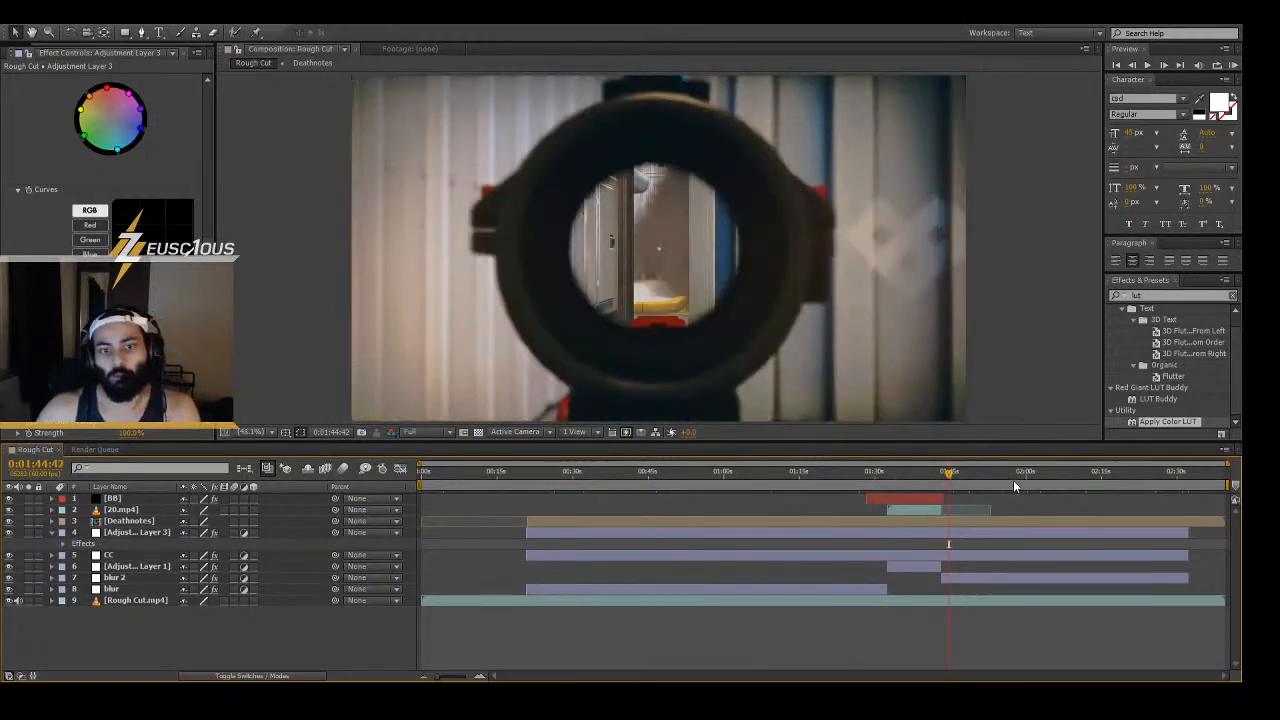
left_click(1068, 478)
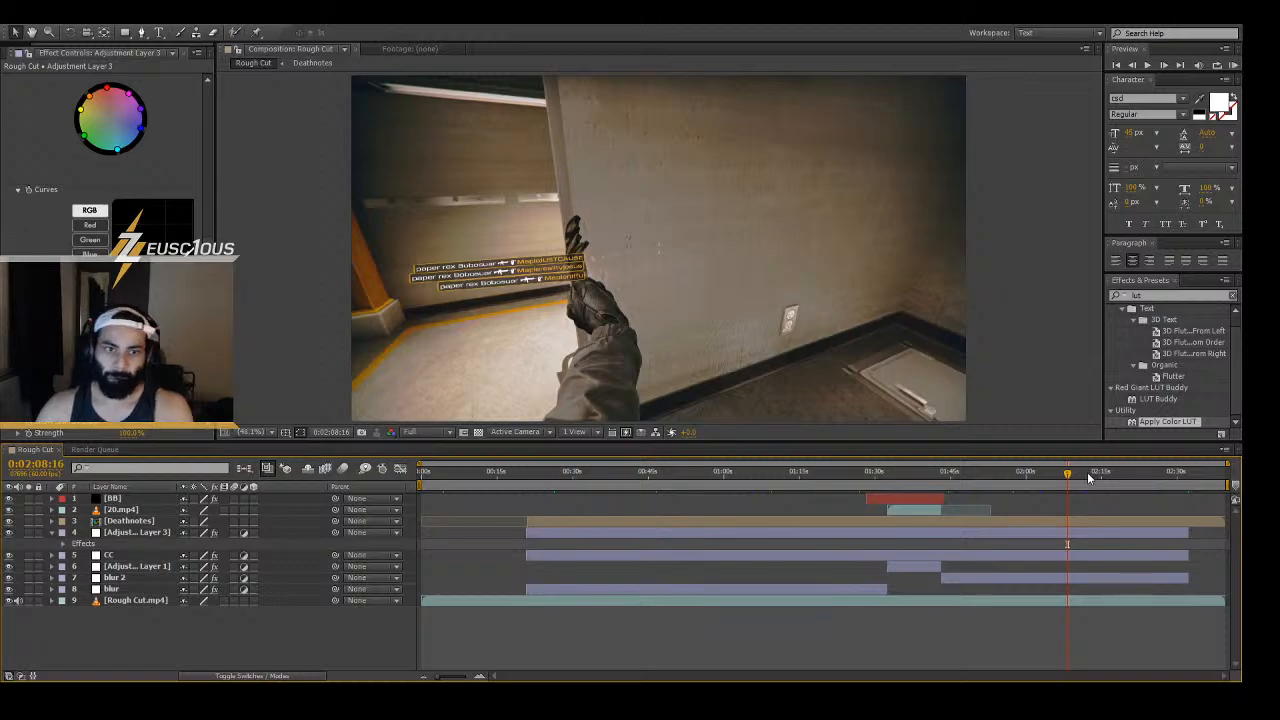
left_click(1094, 476)
left_click(1098, 476)
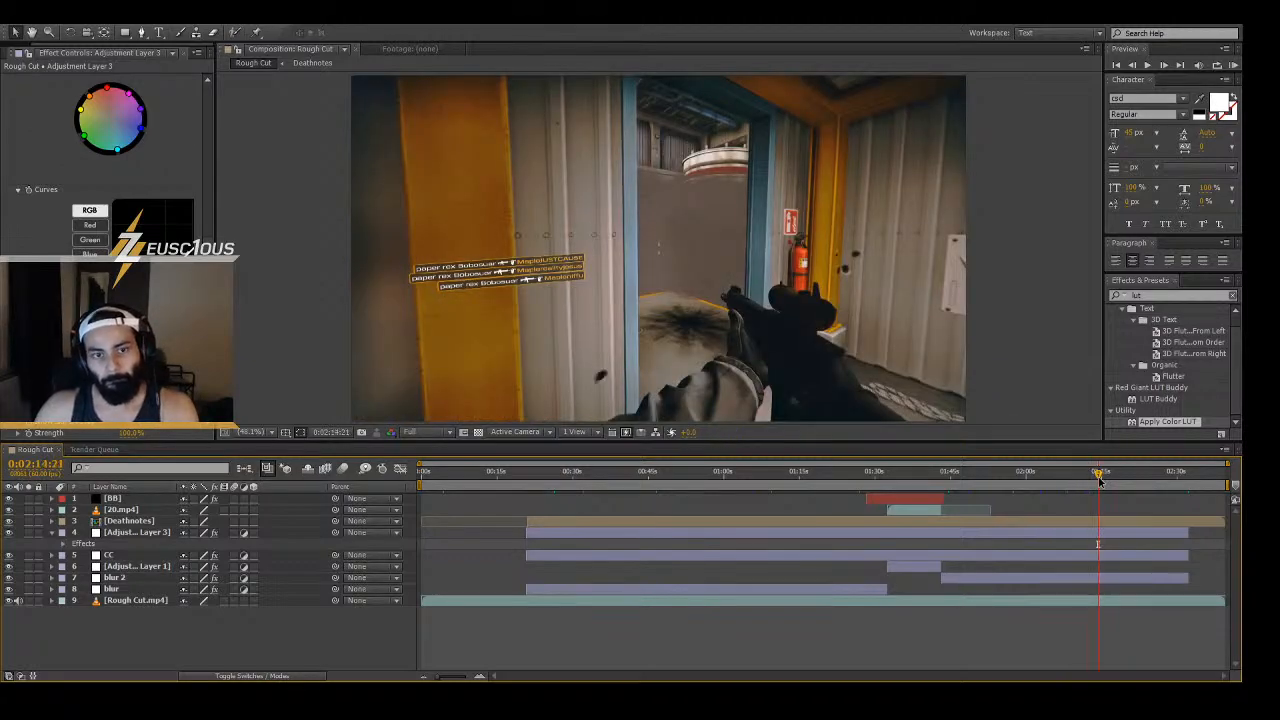
left_click(1131, 477)
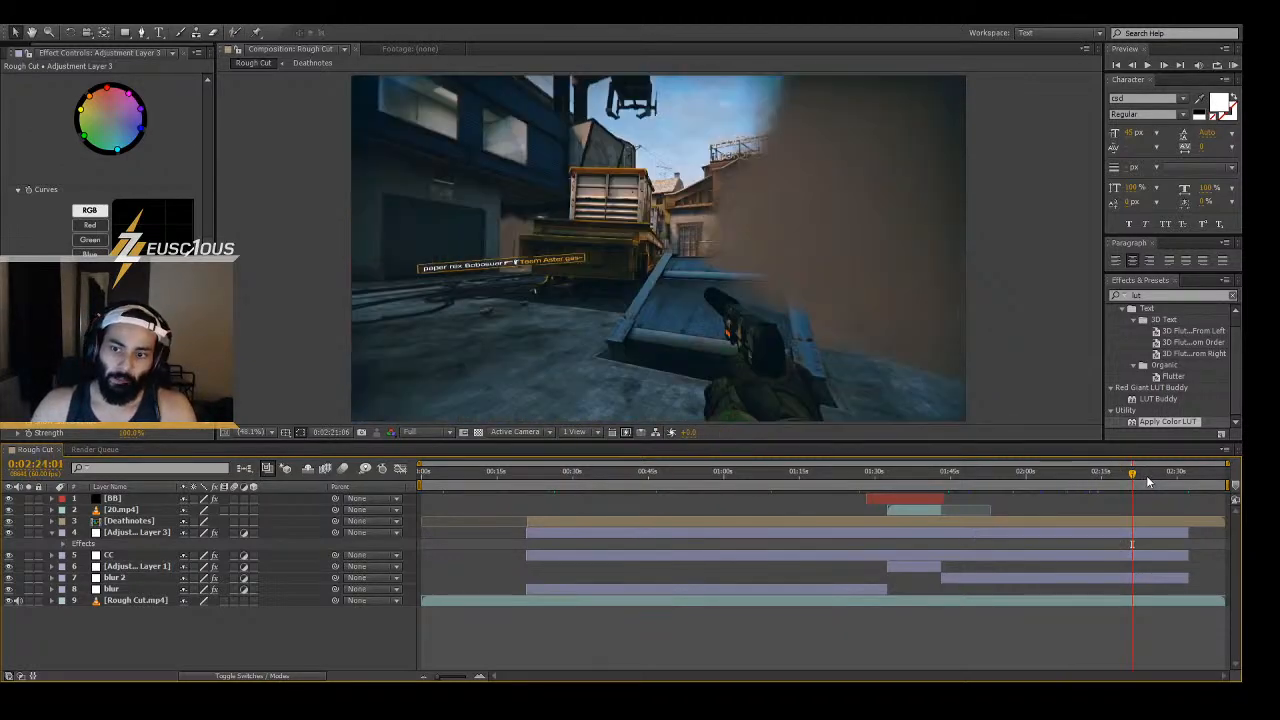
left_click(1147, 478)
left_click(1191, 477)
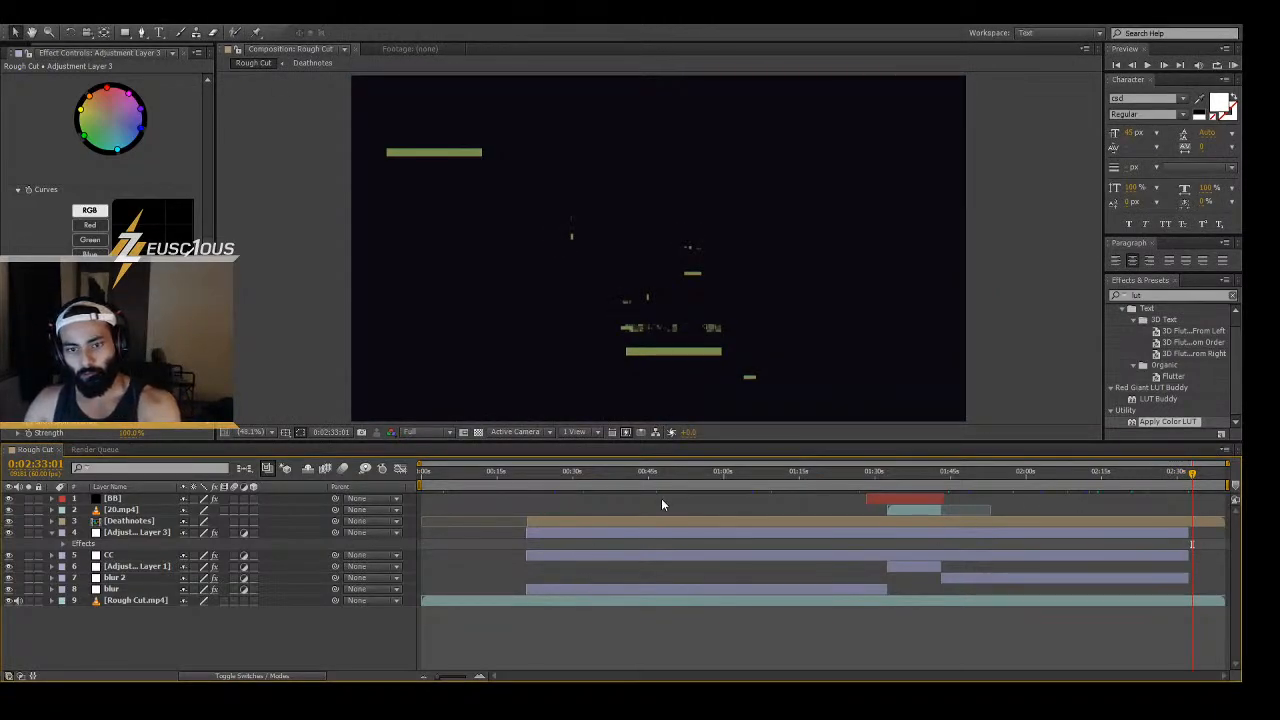
left_click_drag(1192, 475, 859, 494)
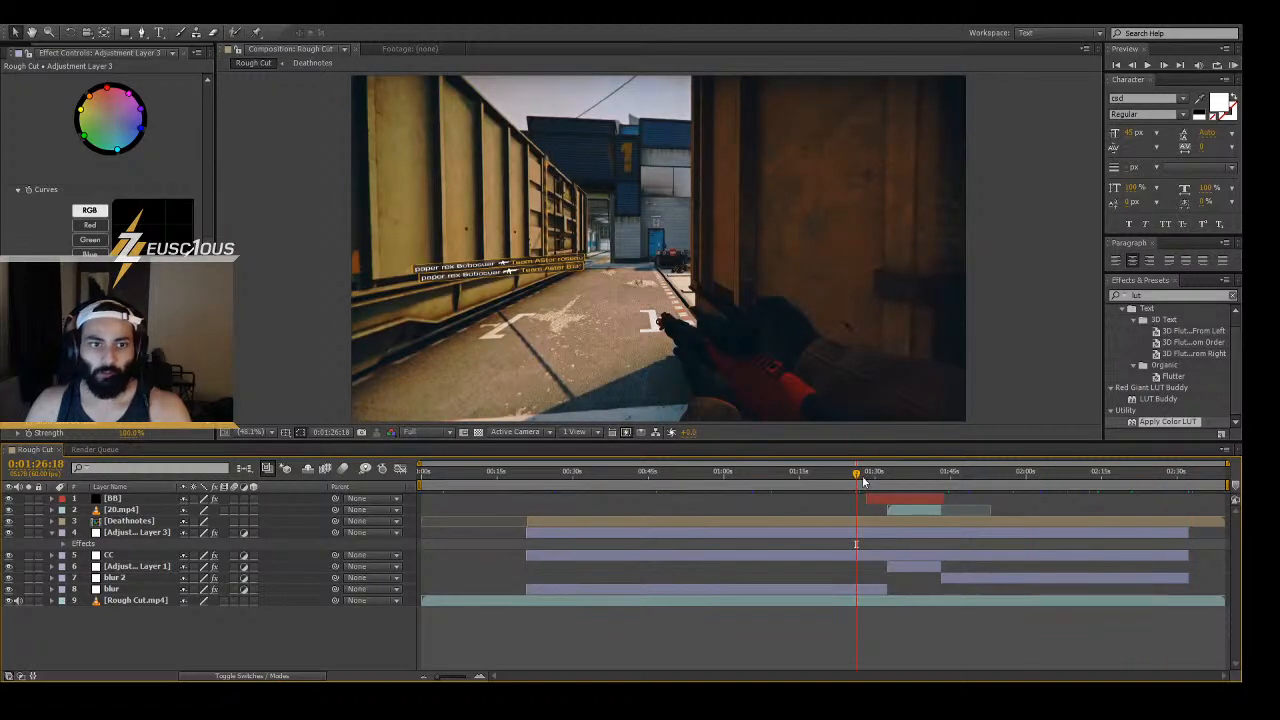
- Look over the Colorista III settings on Adjustment Layer 3 and collapse the effect
scroll(200, 182, "up", 2)
scroll(190, 166, "down", 4)
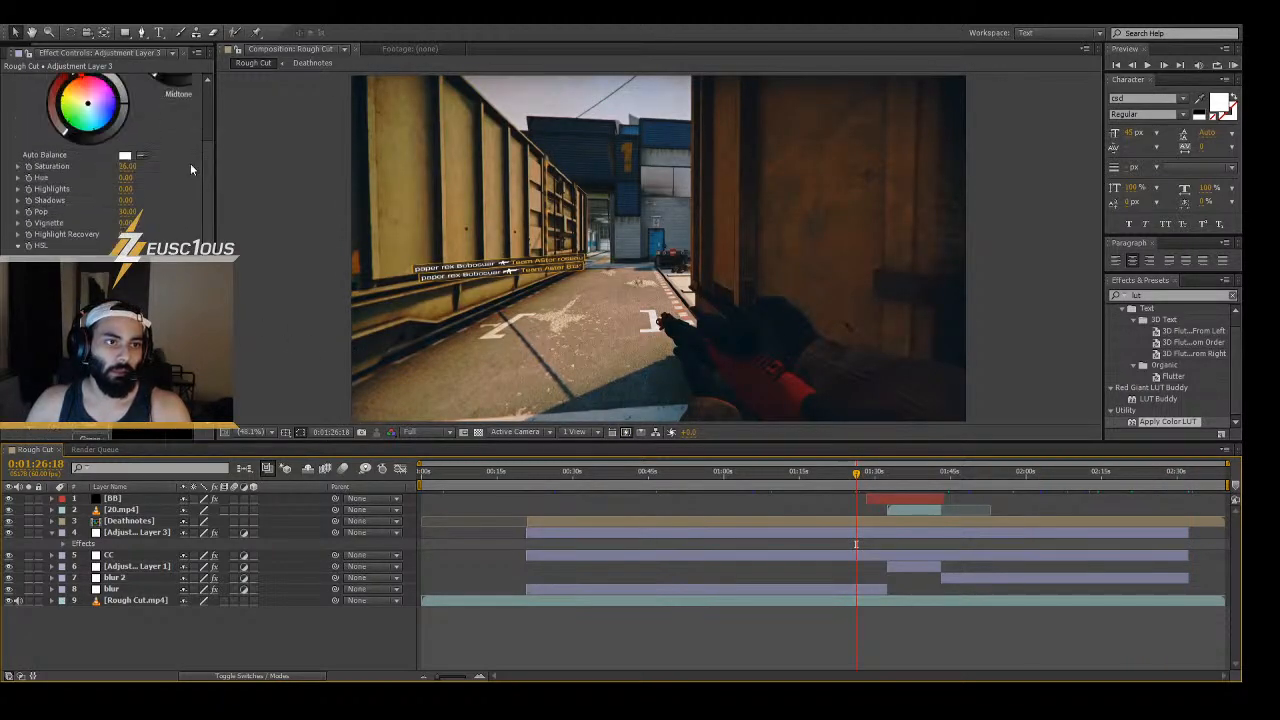
scroll(190, 168, "up", 3)
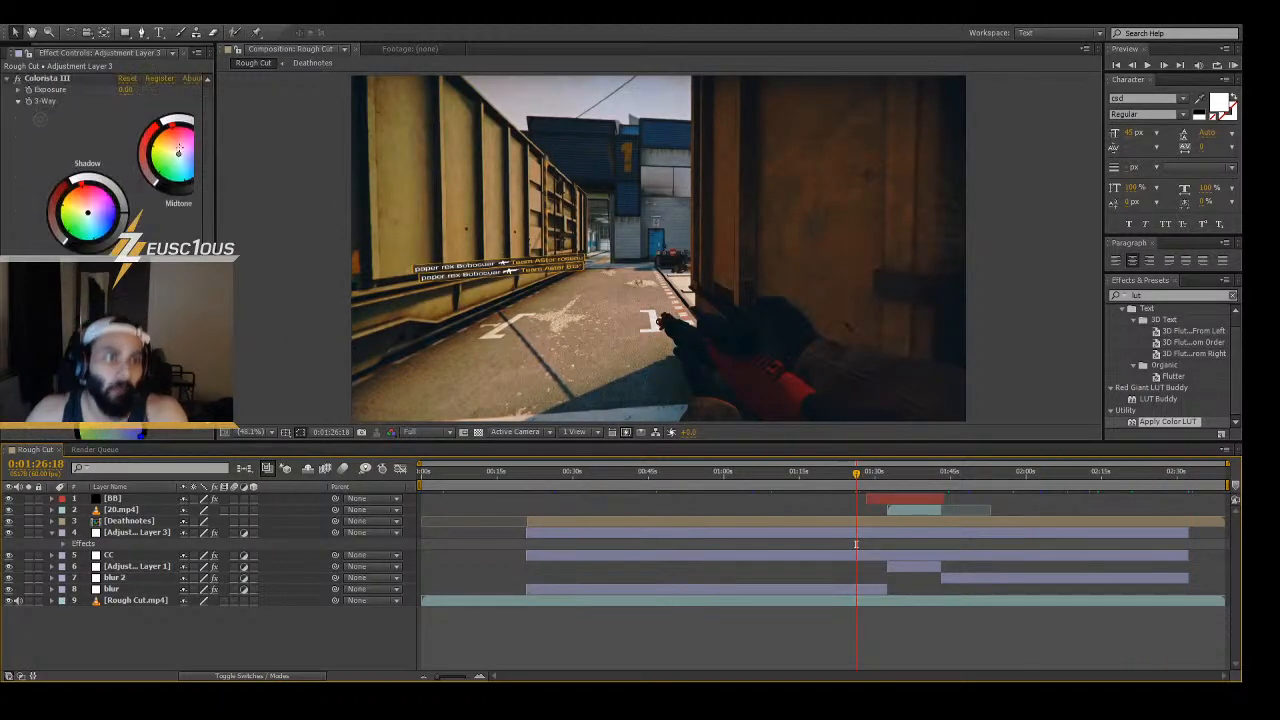
left_click(10, 80)
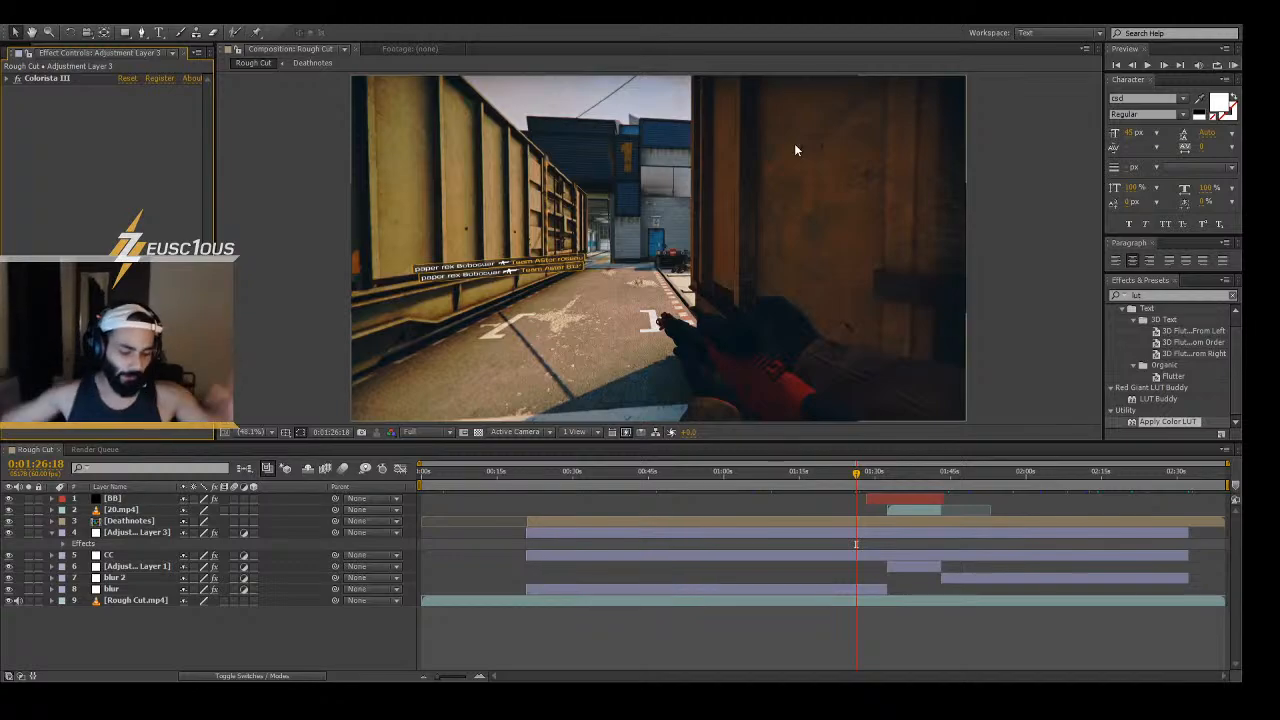
- Check the graded footage at several points through the rest of the timeline, including 0:01:39:40, 0:02:10:23 and 0:02:26:24
left_click(894, 474)
left_click(923, 471)
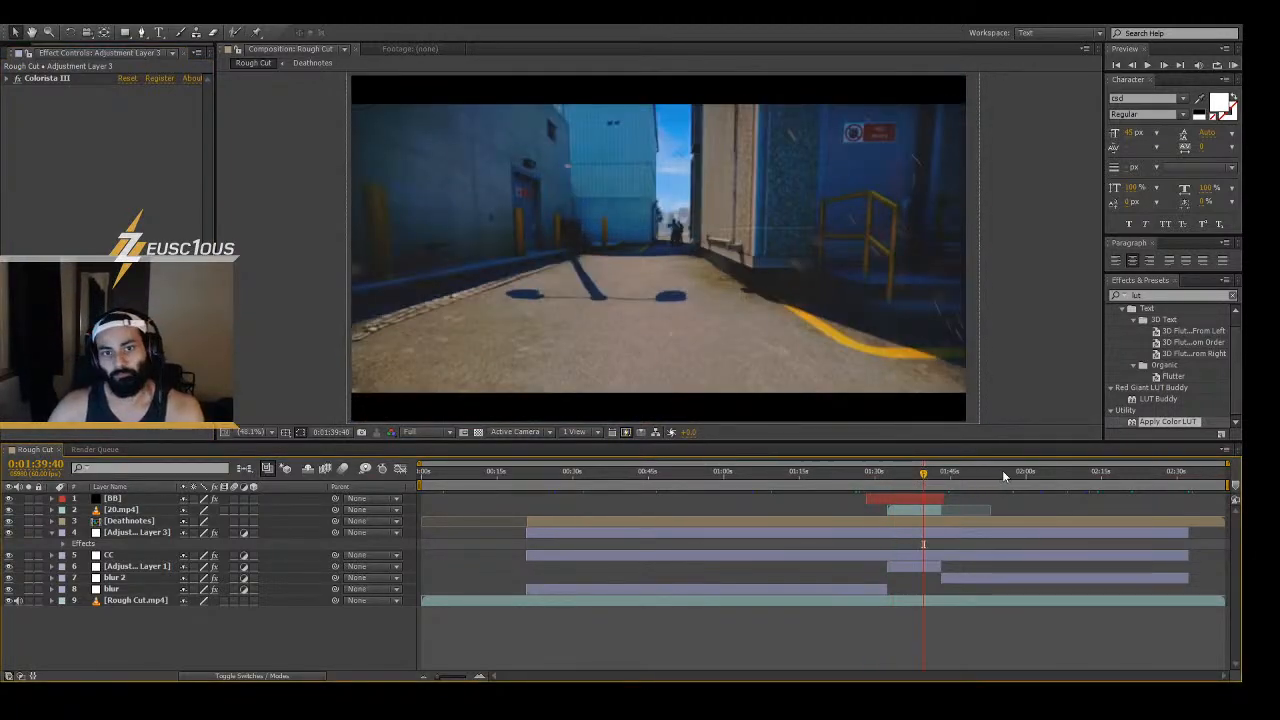
left_click(1002, 470)
left_click(1078, 469)
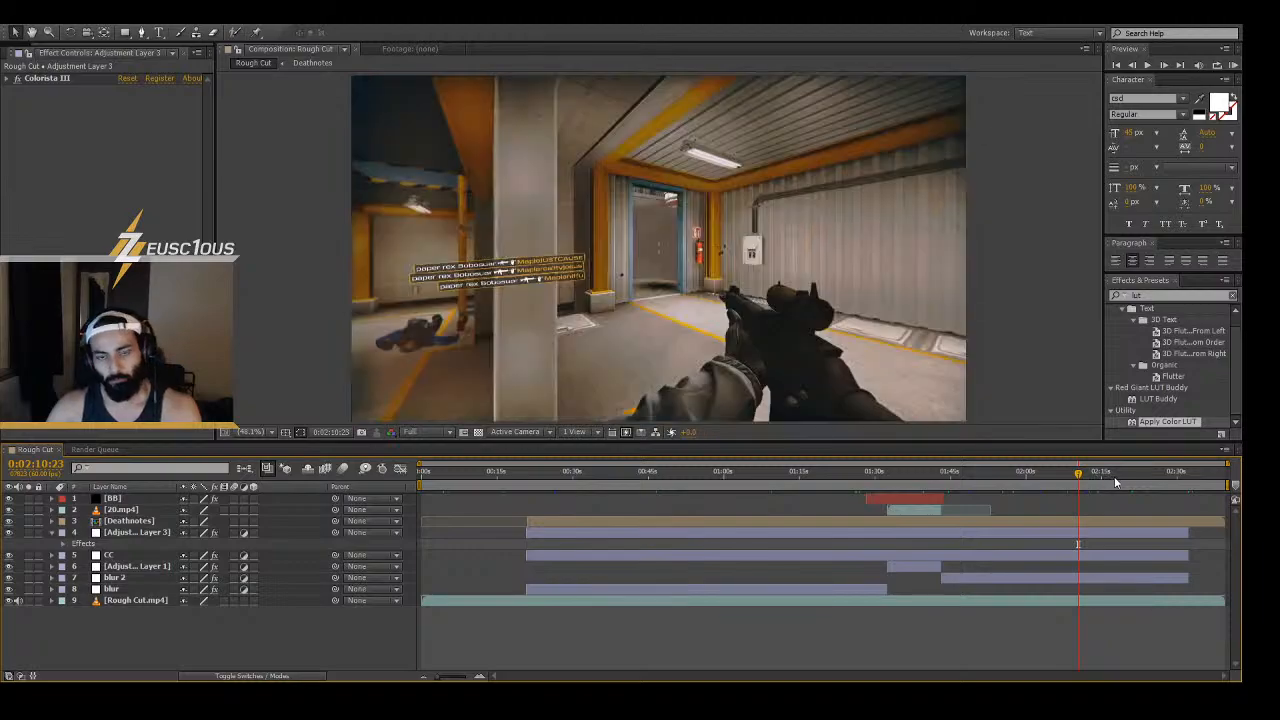
left_click(1121, 472)
left_click(1157, 472)
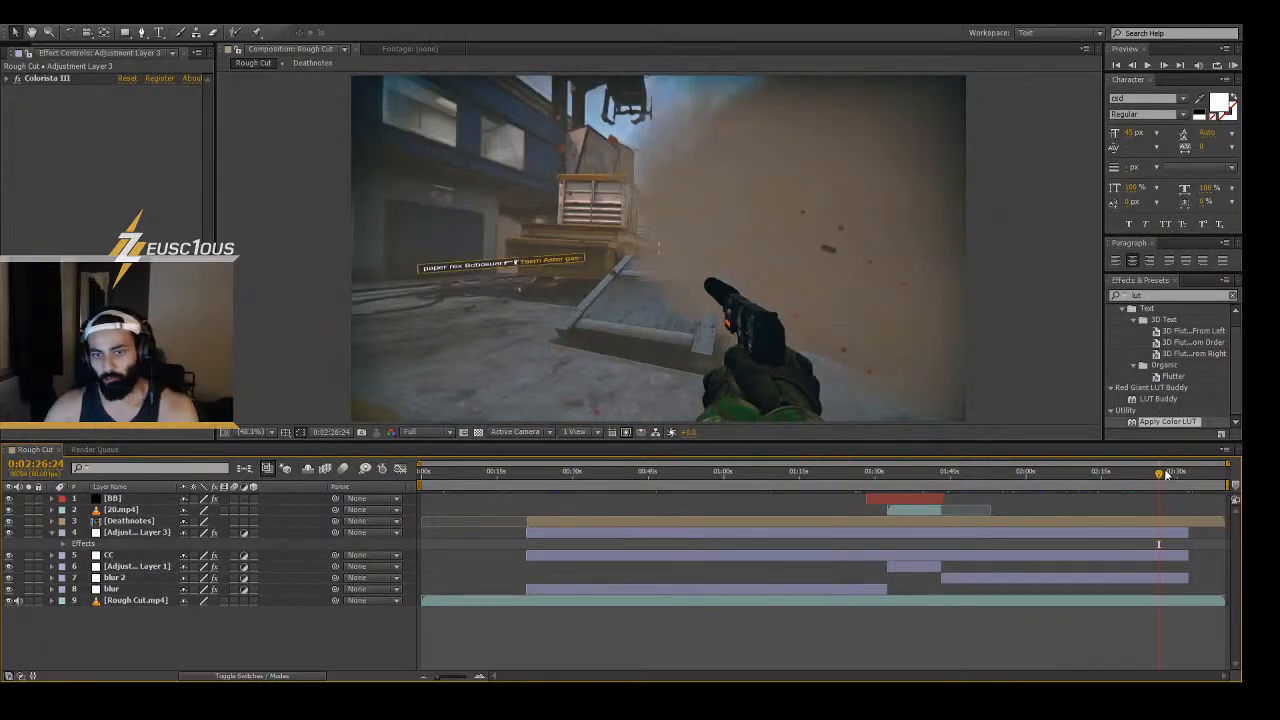